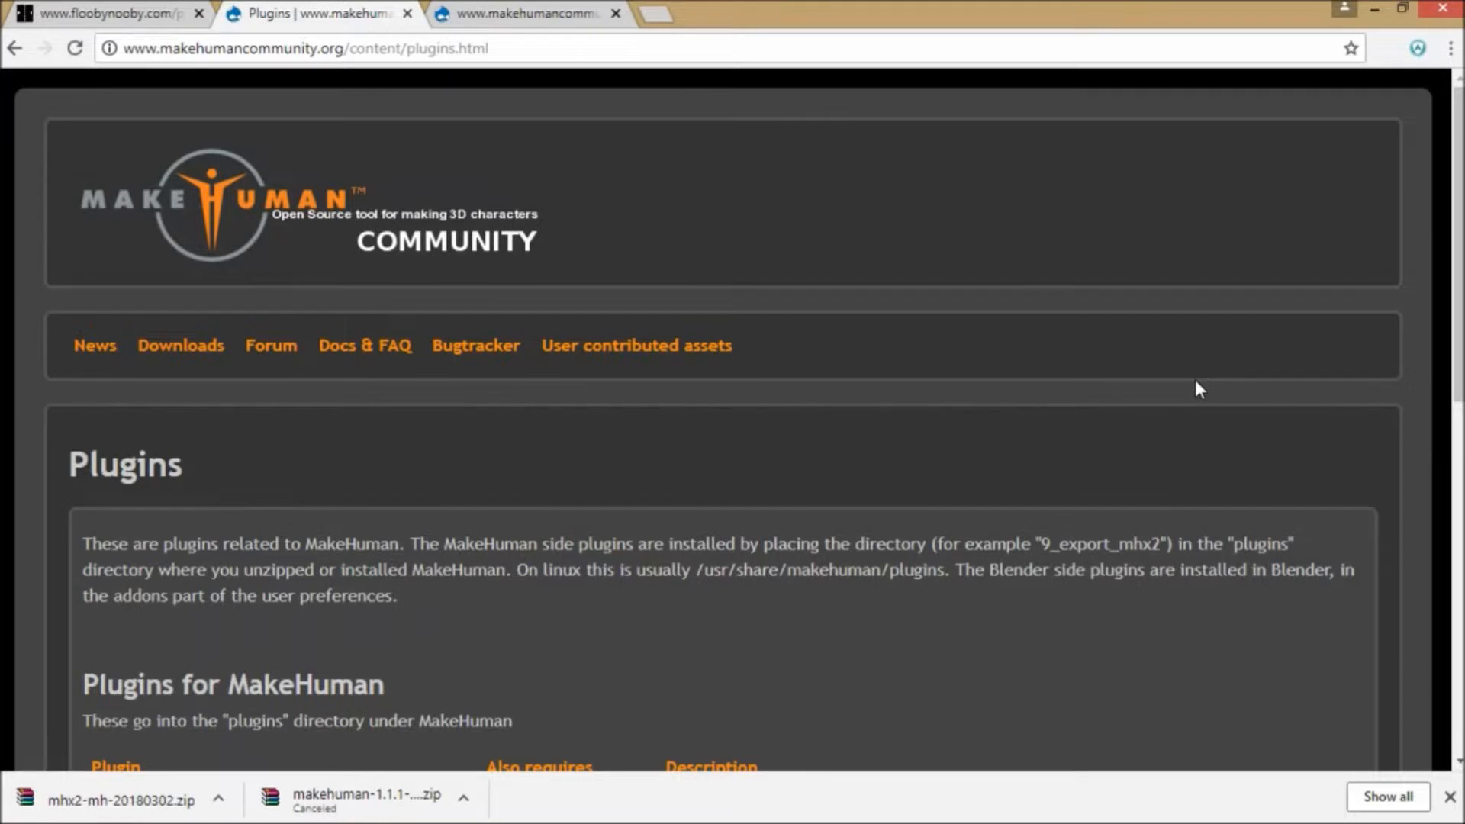
{"action": "scroll", "coordinate": [984, 320], "scroll_direction": "down", "scroll_amount": 10}
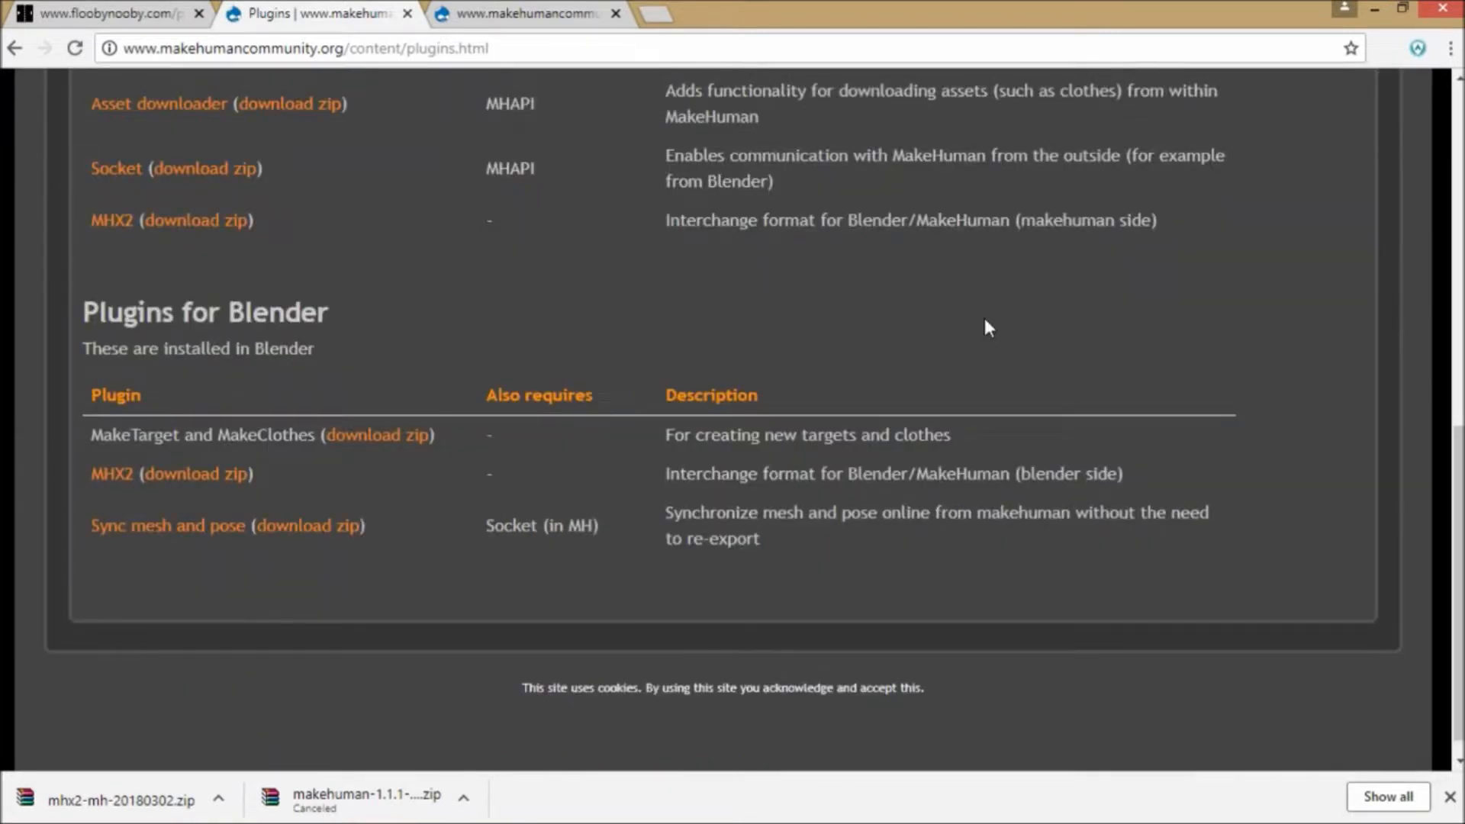
{"action": "scroll", "coordinate": [984, 326], "scroll_direction": "up", "scroll_amount": 10}
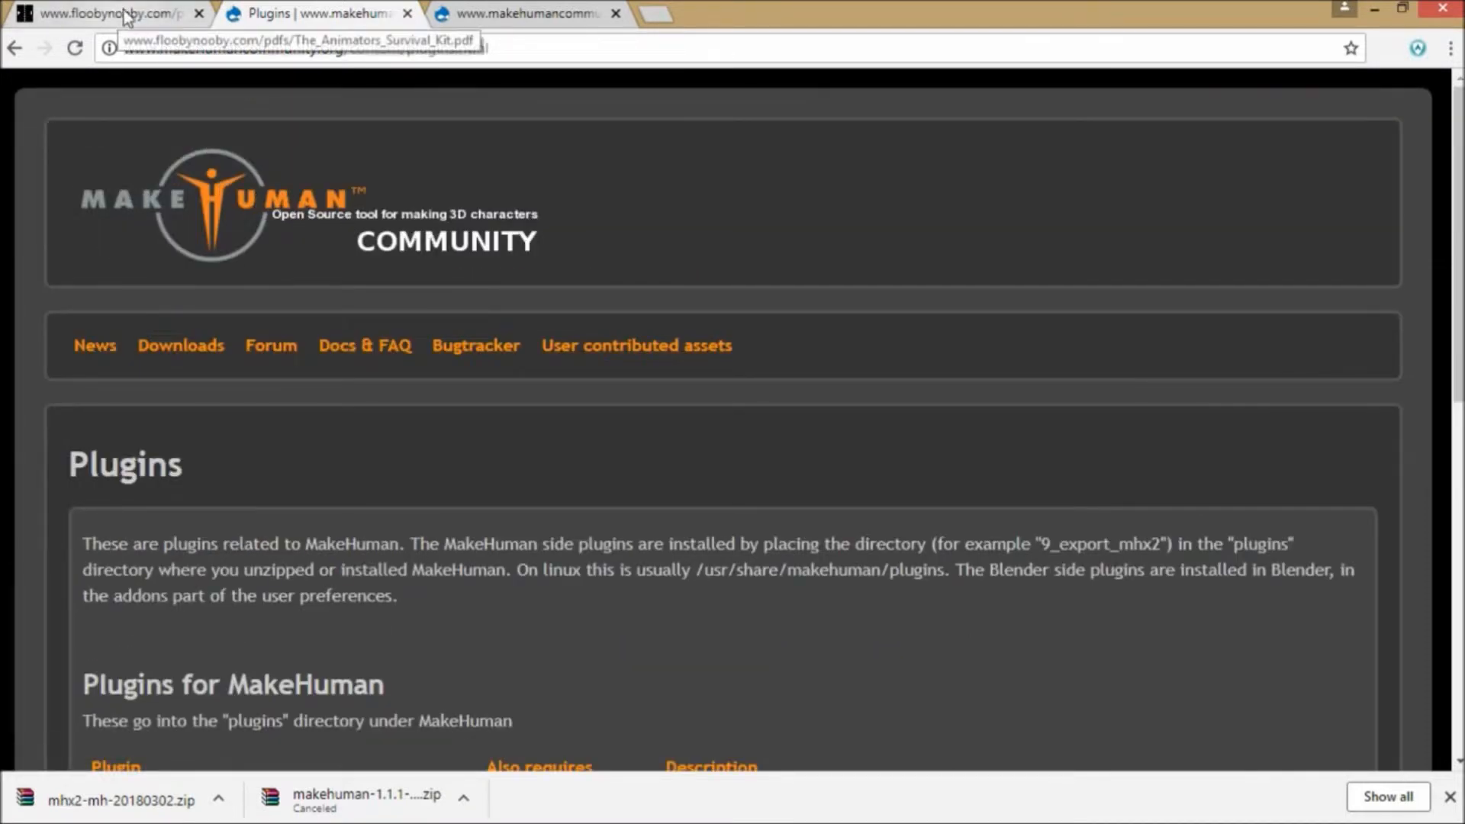
{"action": "scroll", "coordinate": [286, 206], "scroll_direction": "down", "scroll_amount": 4}
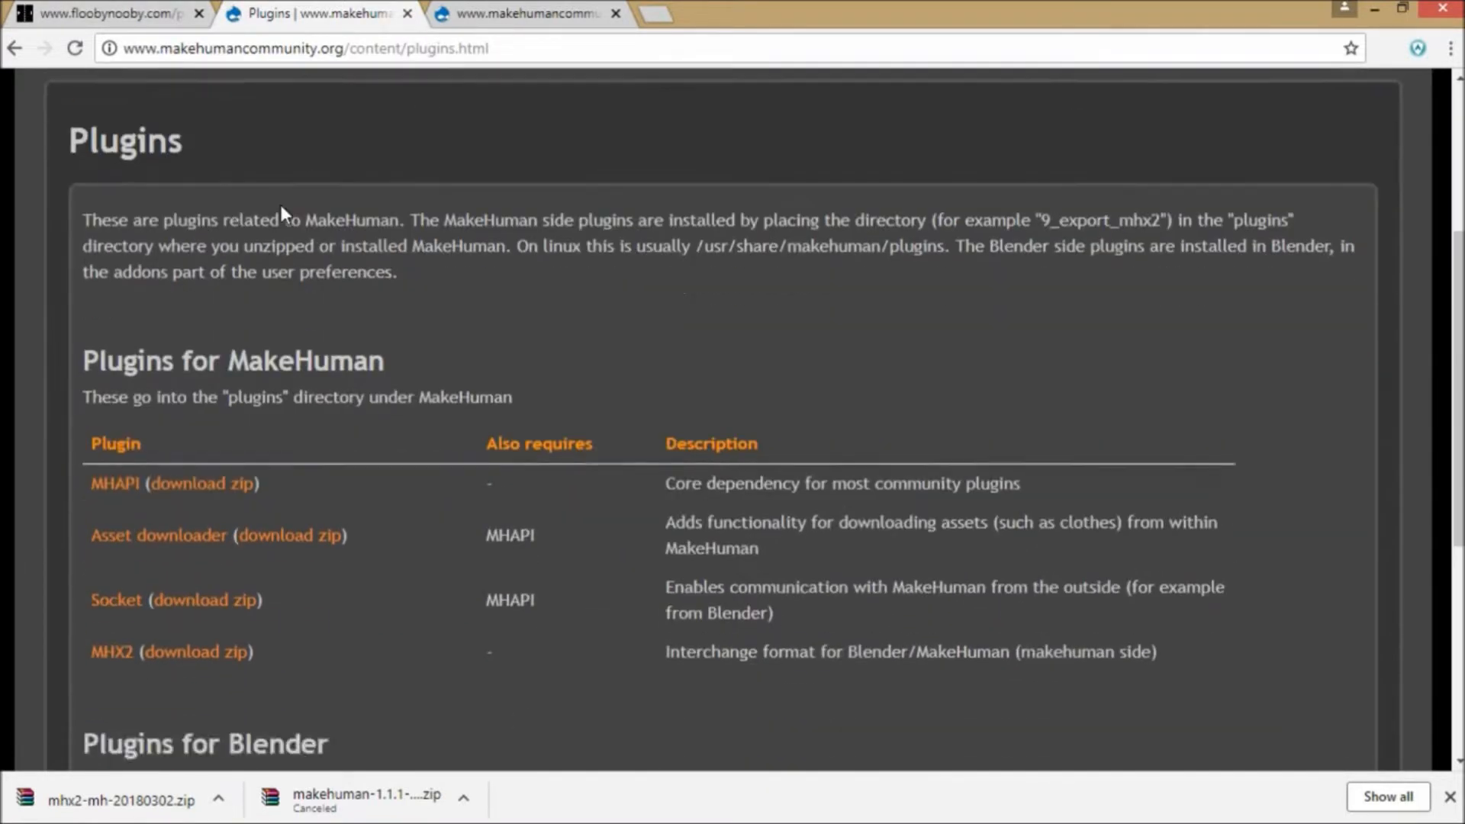
{"action": "scroll", "coordinate": [280, 204], "scroll_direction": "up", "scroll_amount": 4}
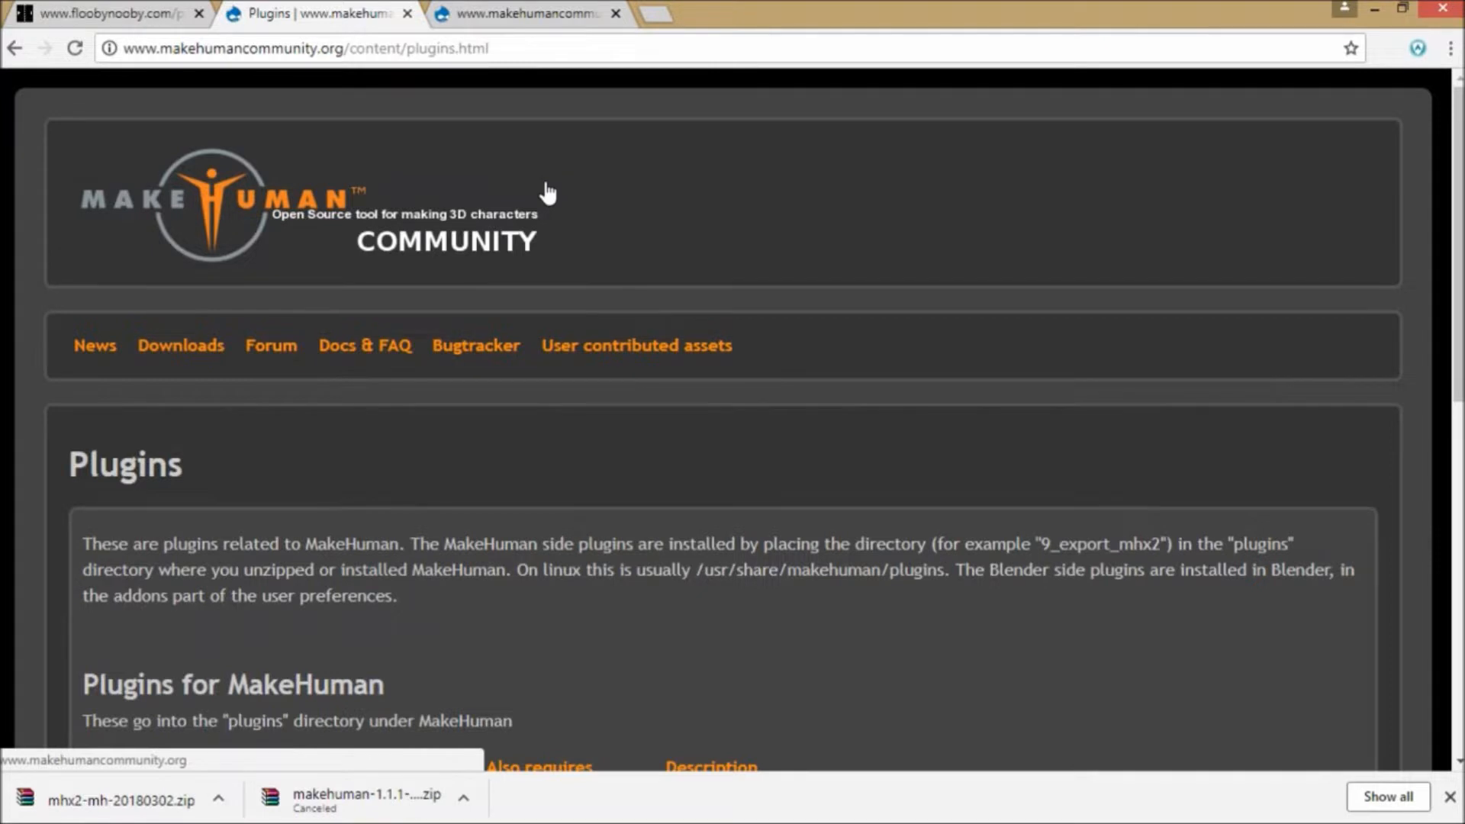
{"action": "scroll", "coordinate": [768, 357], "scroll_direction": "up", "scroll_amount": 6}
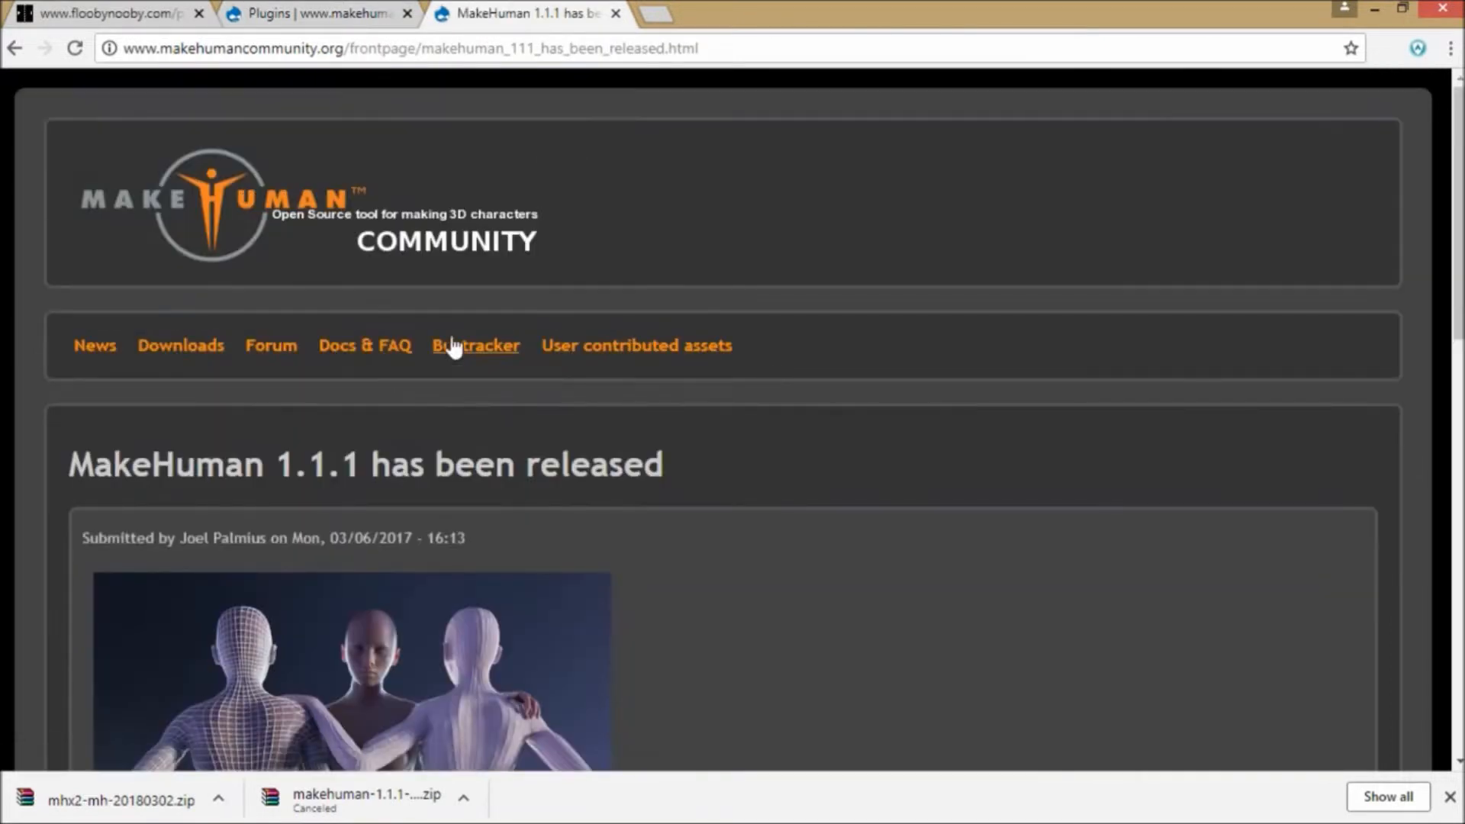
- Open the MakeHuman Downloads page and start downloading the standard Windows release
{"action": "left_click", "coordinate": [182, 346]}
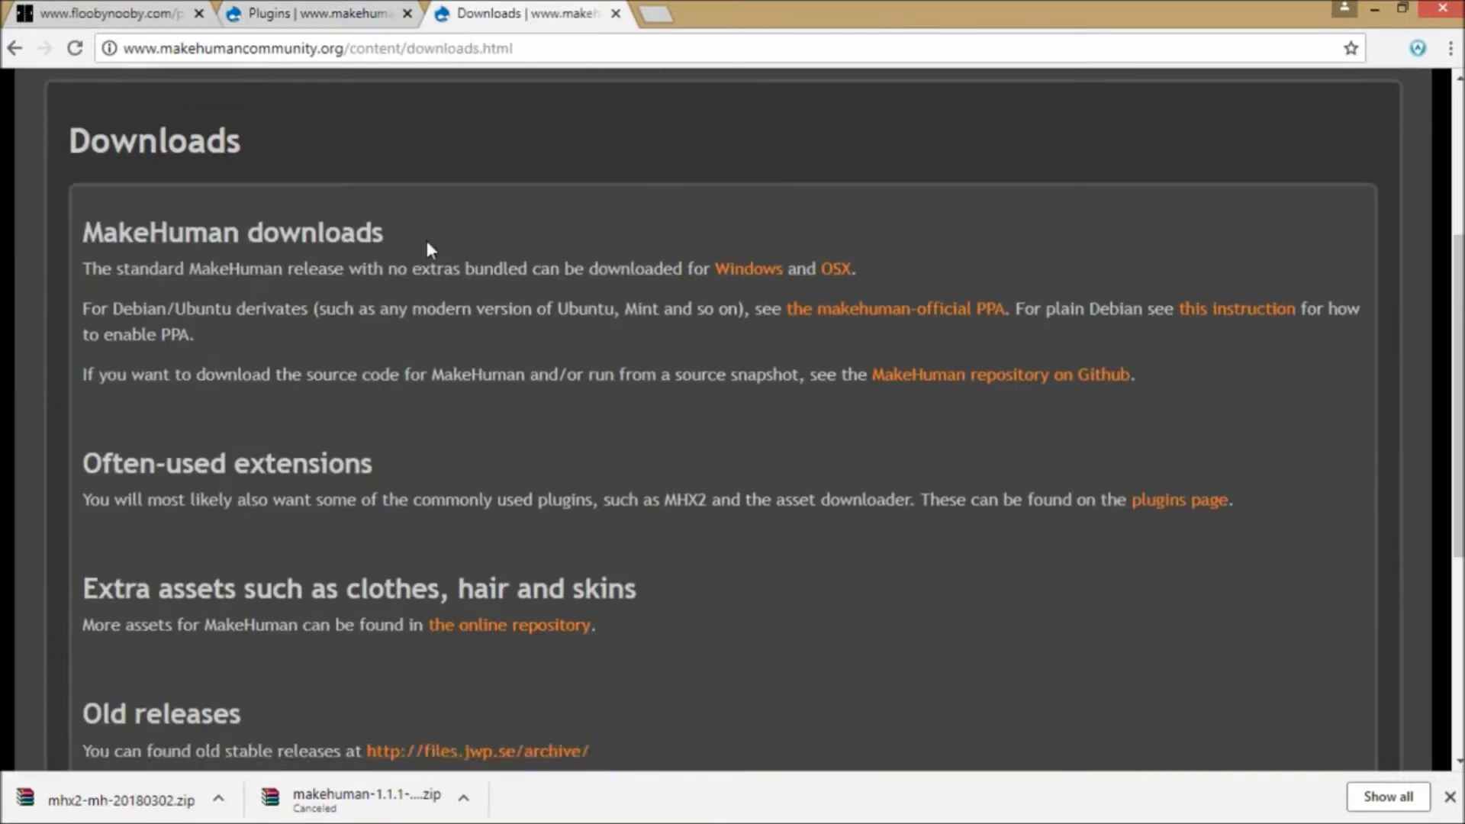
{"action": "scroll", "coordinate": [427, 241], "scroll_direction": "up", "scroll_amount": 3}
{"action": "scroll", "coordinate": [421, 245], "scroll_direction": "down", "scroll_amount": 2}
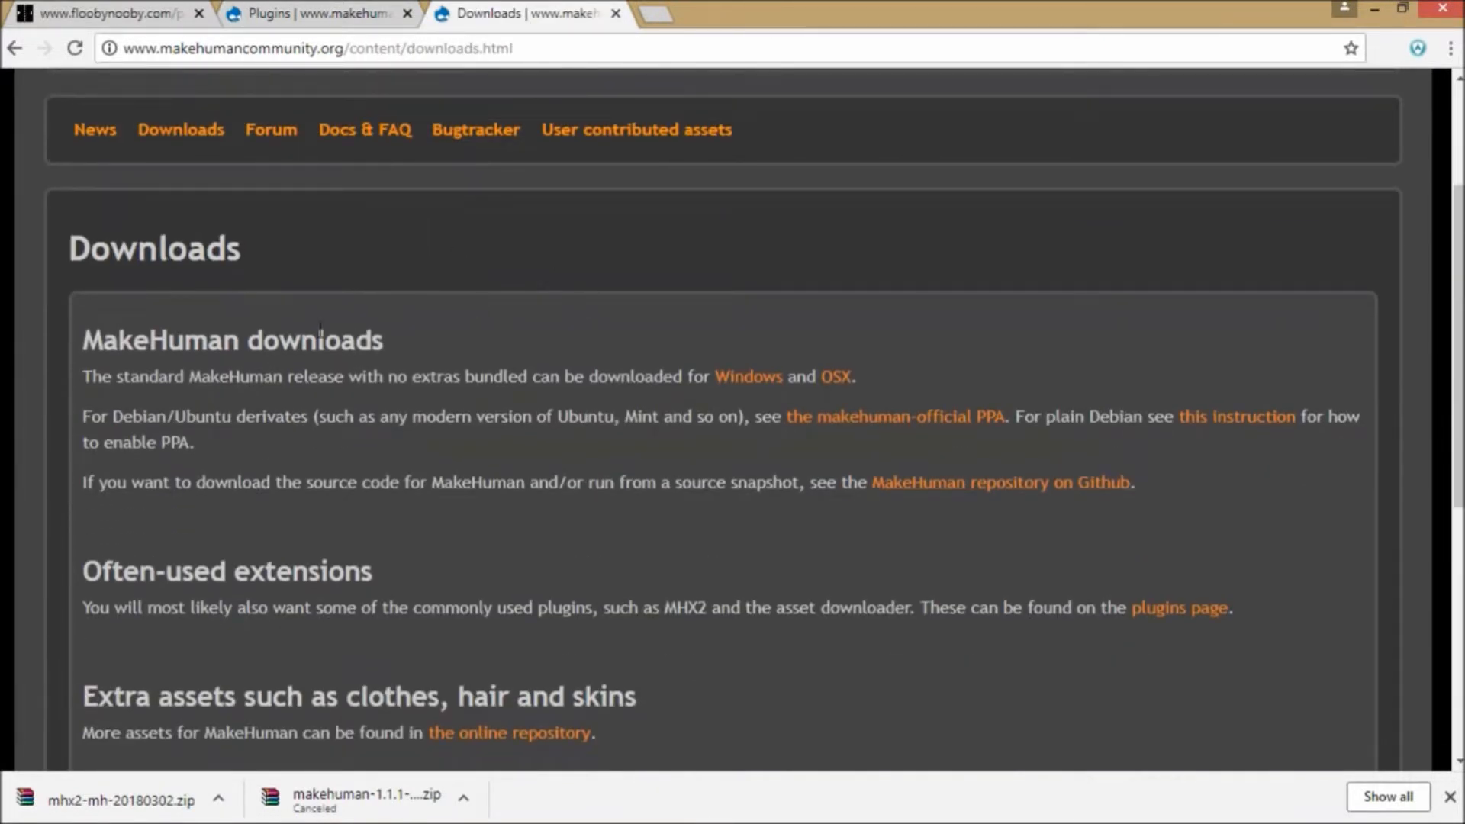
{"action": "left_click", "coordinate": [752, 377]}
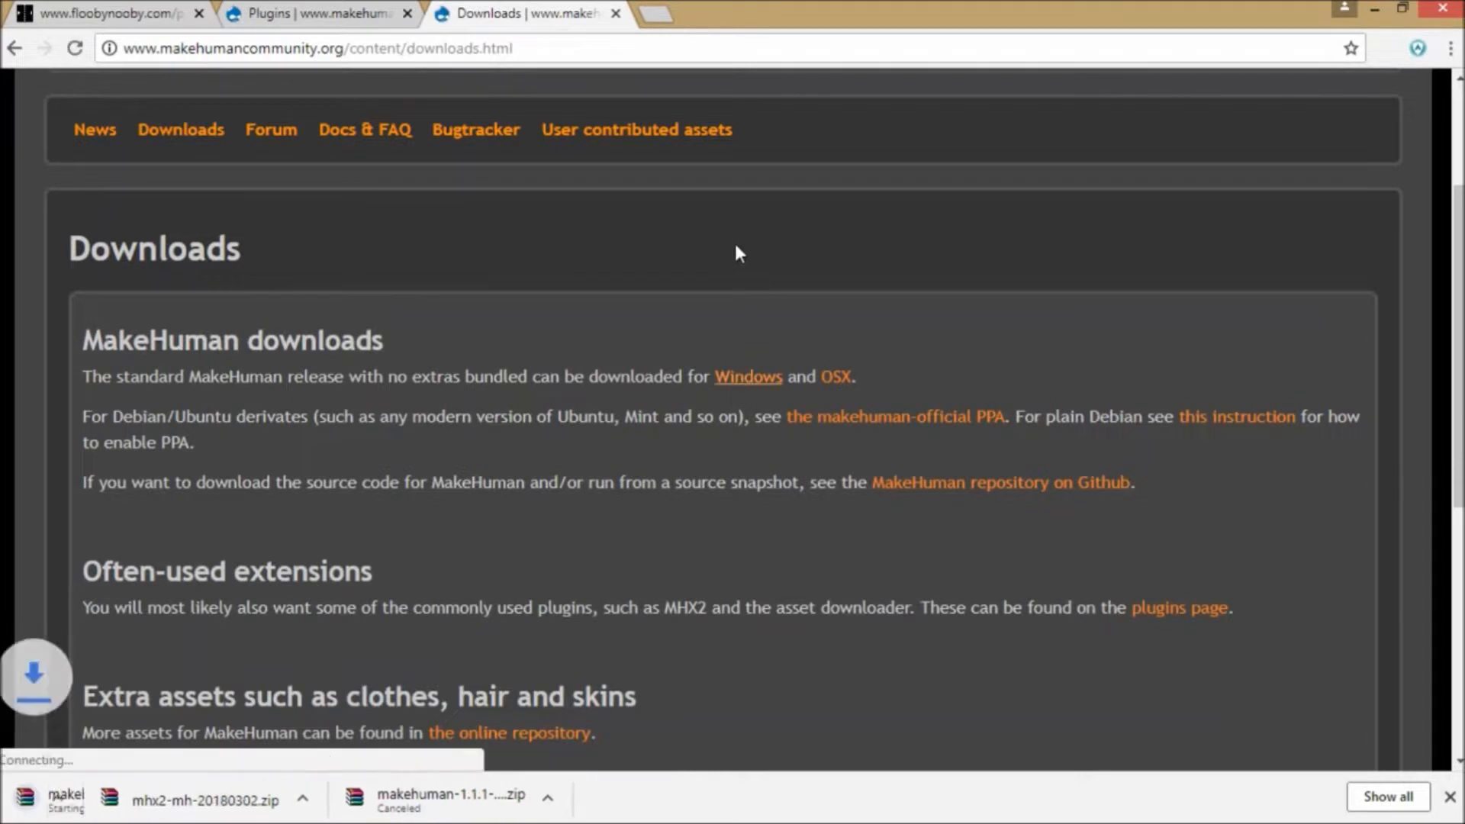
{"action": "left_click", "coordinate": [344, 13]}
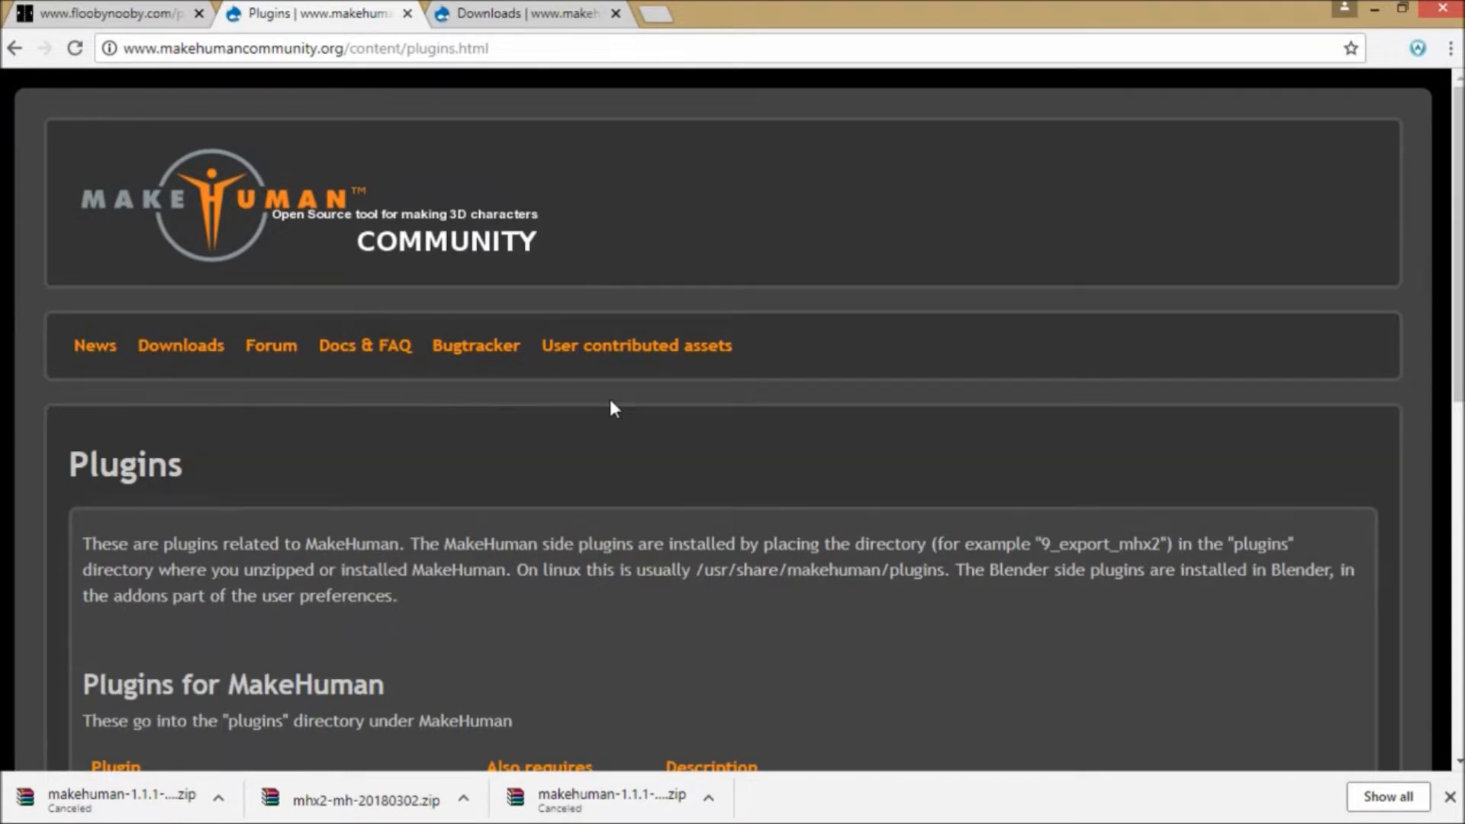
{"action": "scroll", "coordinate": [611, 407], "scroll_direction": "down", "scroll_amount": 7}
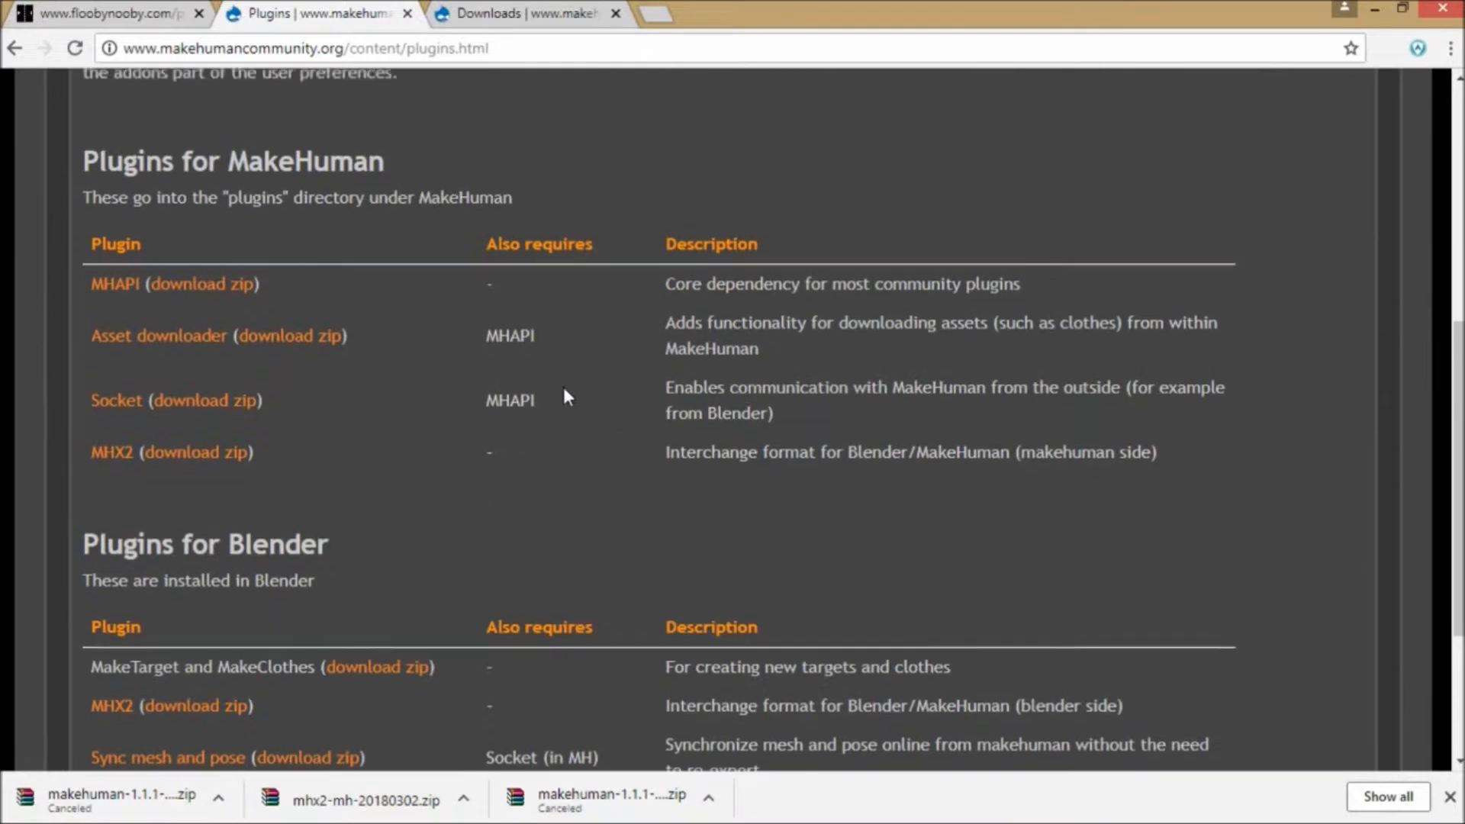
{"action": "scroll", "coordinate": [580, 393], "scroll_direction": "up", "scroll_amount": 7}
- Open the plugins page from the "Often-used extensions" section of the MakeHuman Downloads page
{"action": "left_click", "coordinate": [515, 15]}
{"action": "left_click", "coordinate": [205, 134]}
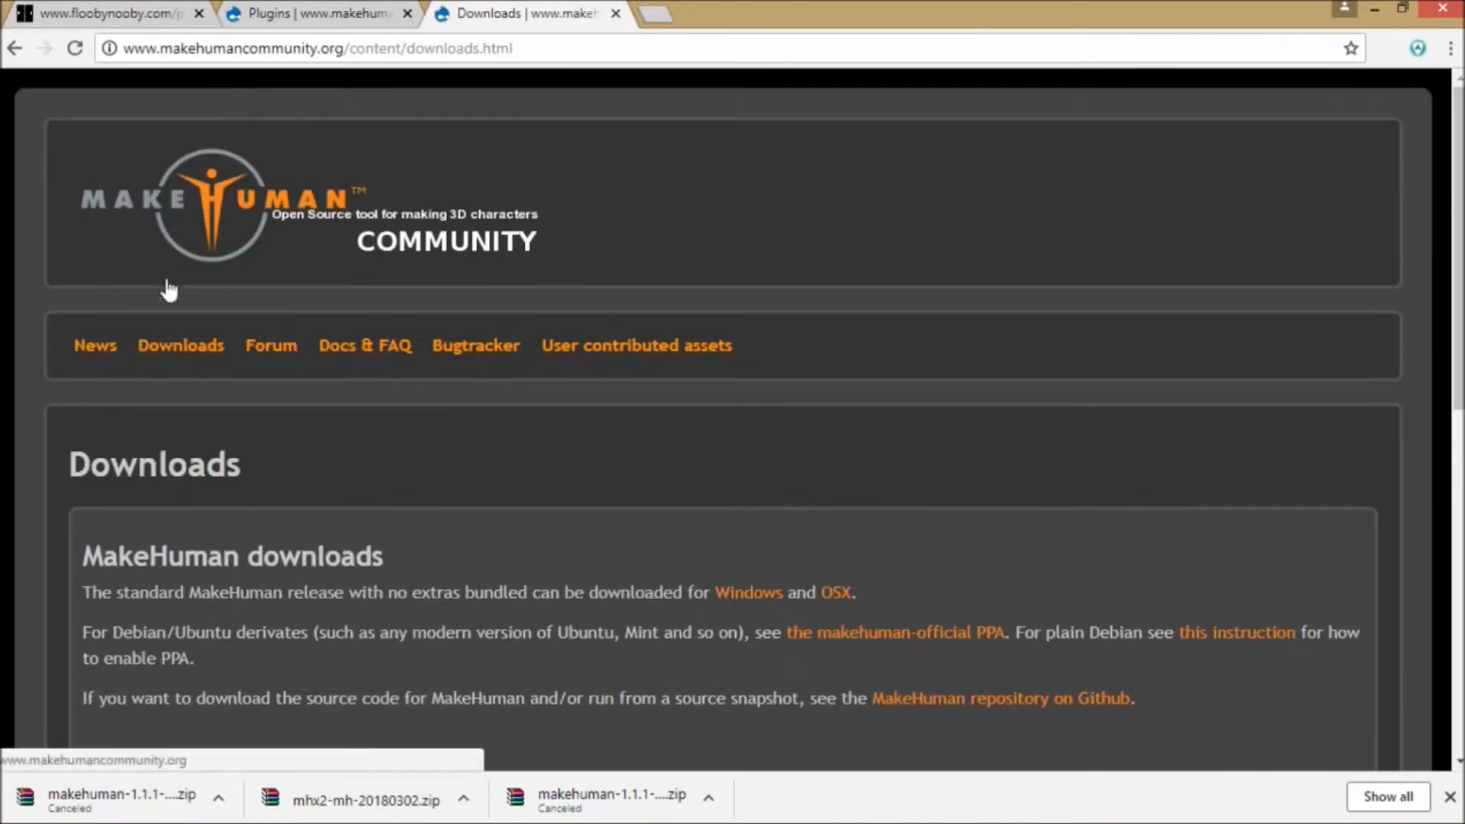
{"action": "scroll", "coordinate": [420, 258], "scroll_direction": "down", "scroll_amount": 5}
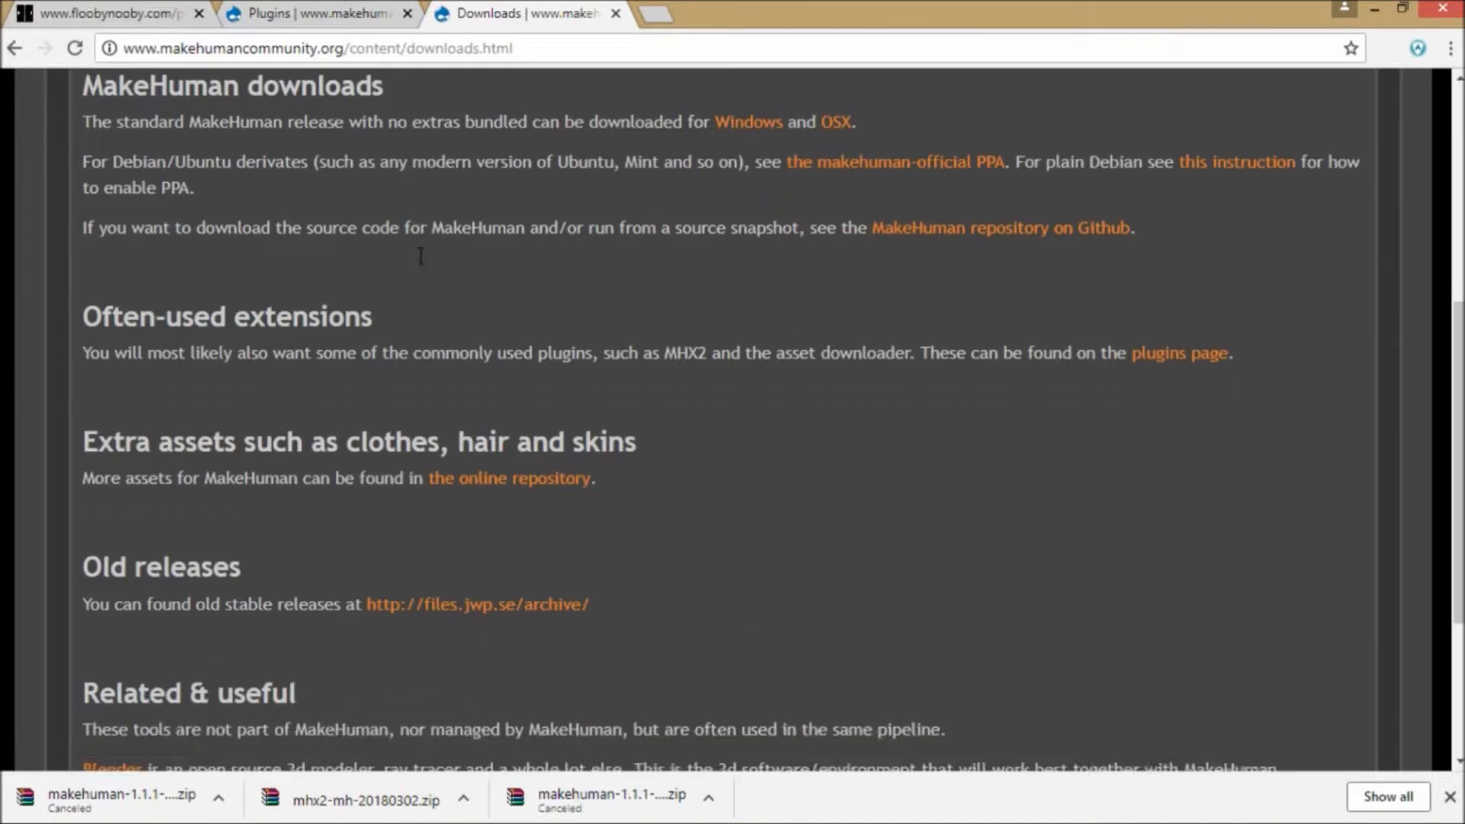
{"action": "scroll", "coordinate": [420, 257], "scroll_direction": "down", "scroll_amount": 5}
{"action": "scroll", "coordinate": [418, 267], "scroll_direction": "up", "scroll_amount": 2}
{"action": "scroll", "coordinate": [418, 285], "scroll_direction": "up", "scroll_amount": 1}
{"action": "scroll", "coordinate": [275, 340], "scroll_direction": "up", "scroll_amount": 3}
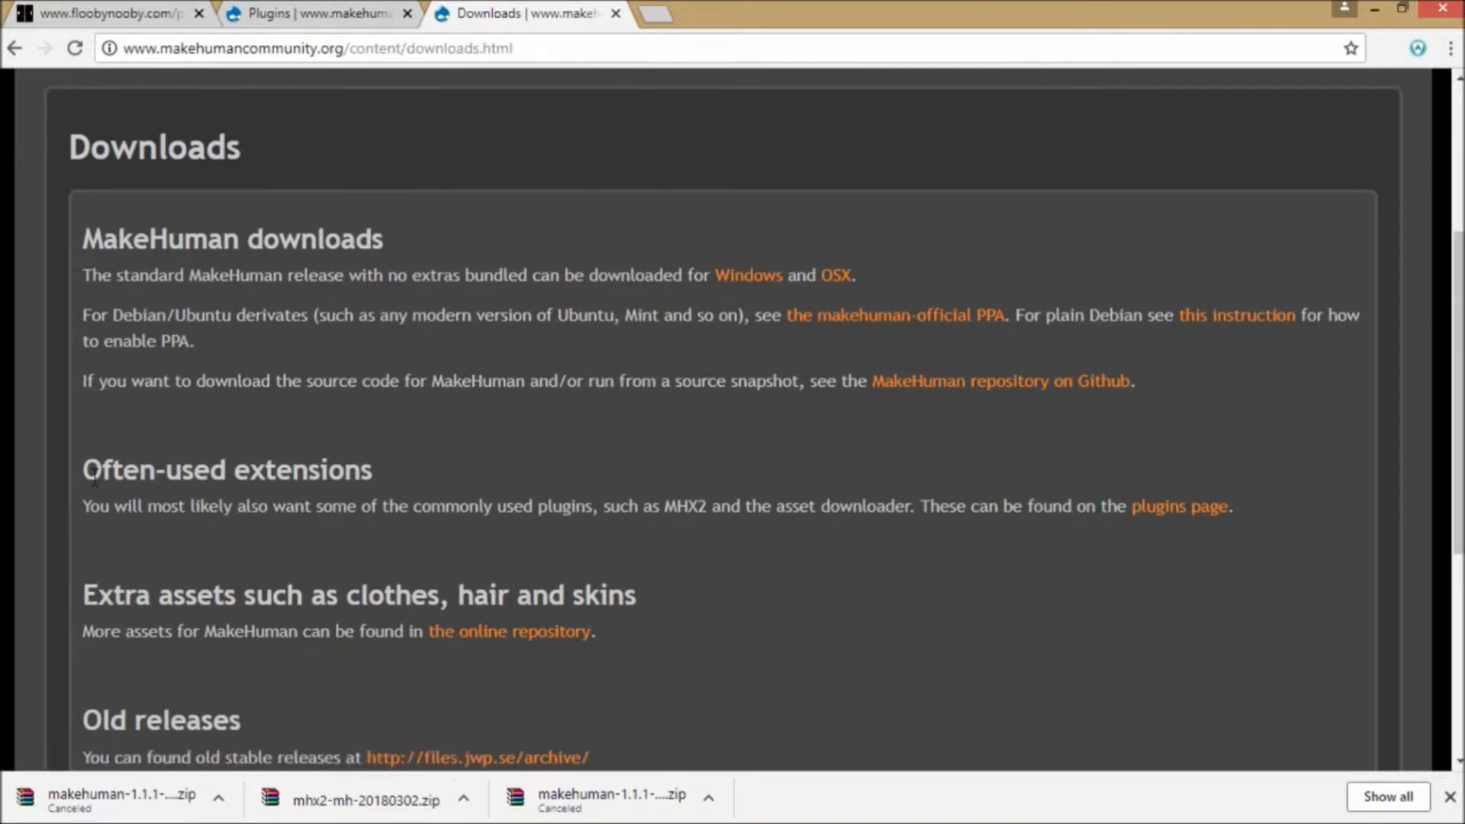
{"action": "left_click_drag", "start_coordinate": [85, 471], "coordinate": [365, 495]}
{"action": "left_click", "coordinate": [604, 526]}
{"action": "left_click", "coordinate": [1170, 504]}
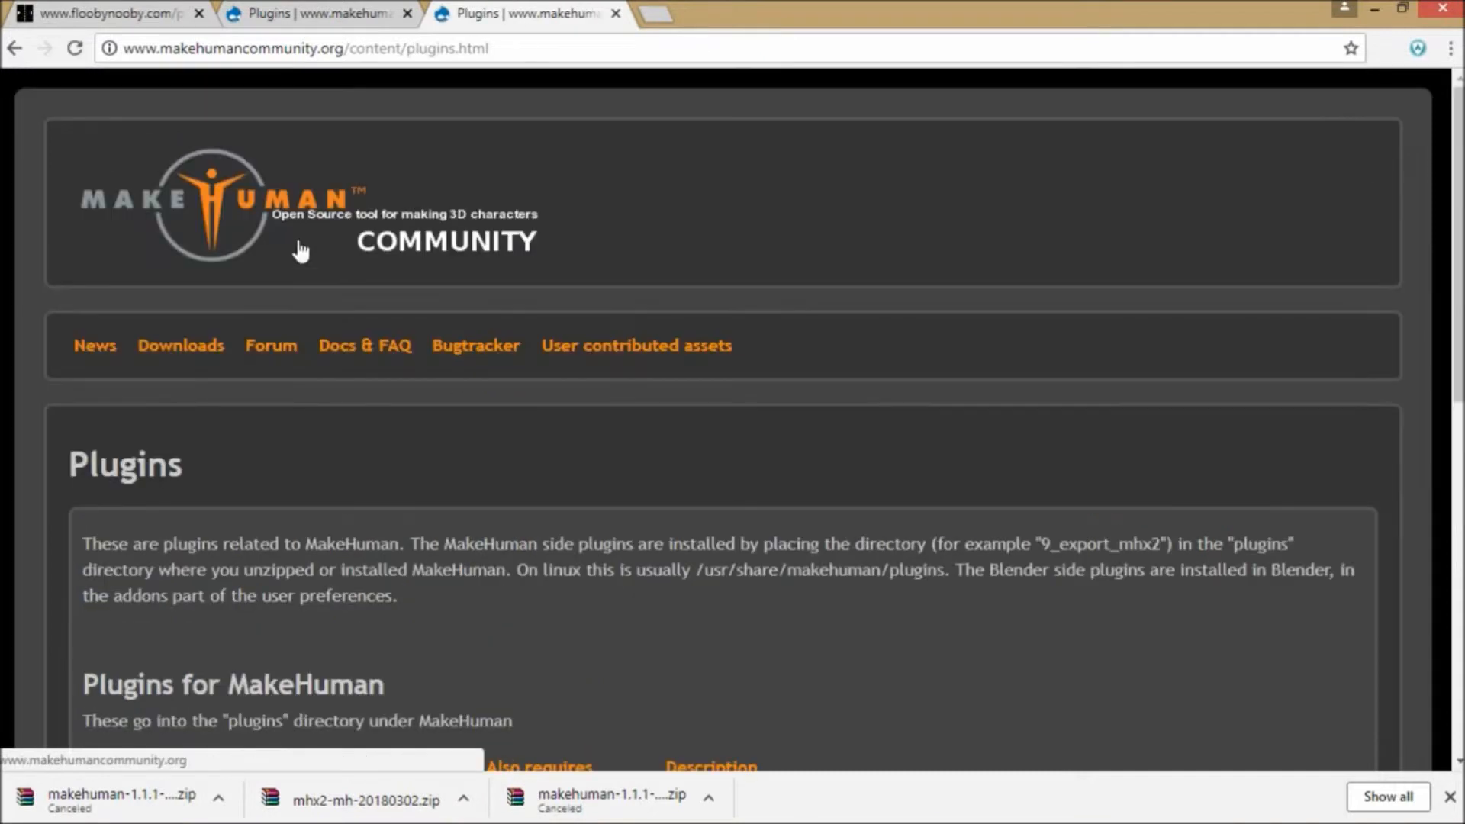
- Download the MHX2 plugin zips for both MakeHuman and Blender
{"action": "scroll", "coordinate": [283, 221], "scroll_direction": "down", "scroll_amount": 7}
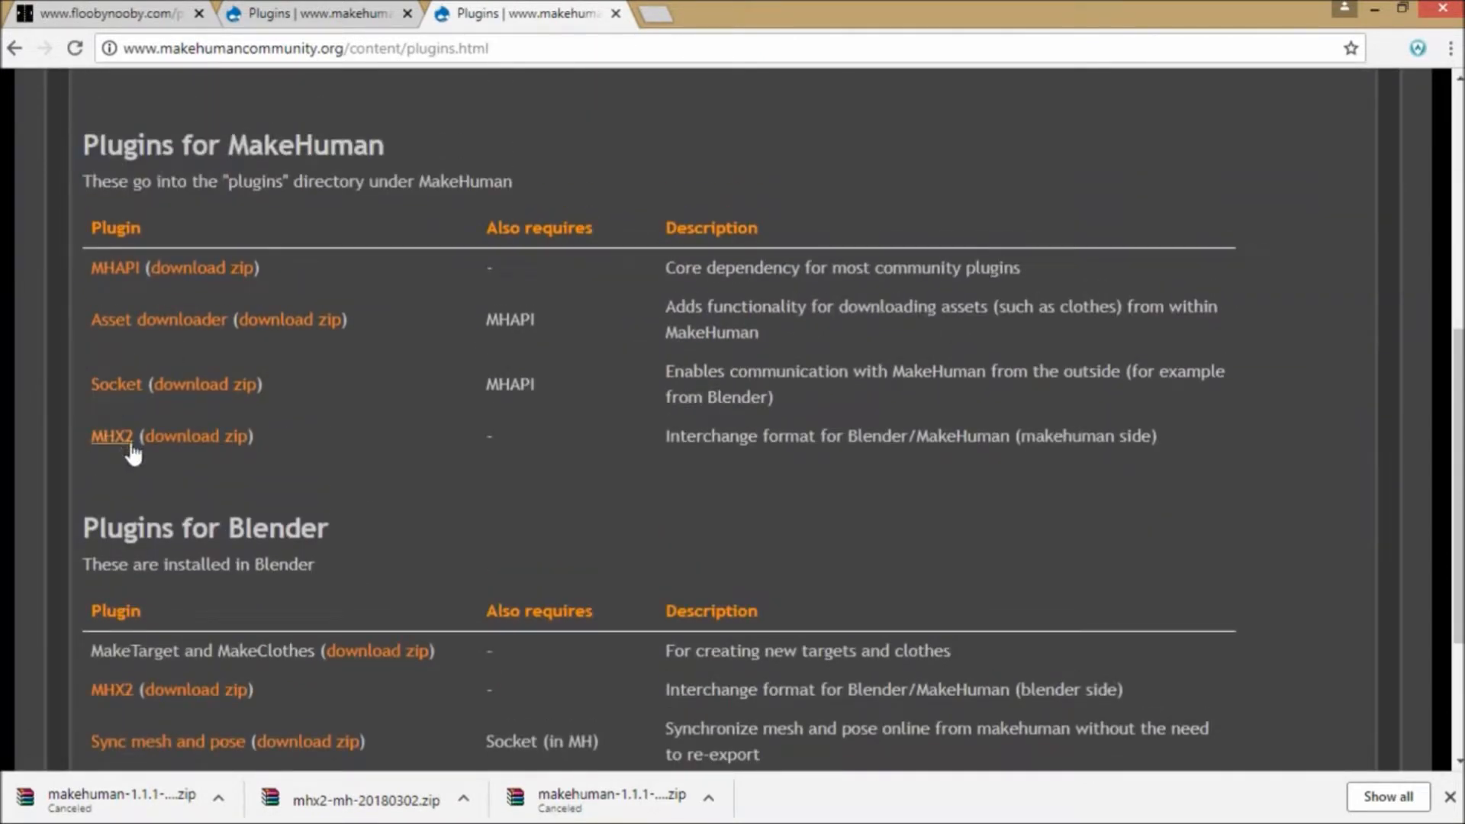
{"action": "left_click", "coordinate": [176, 449]}
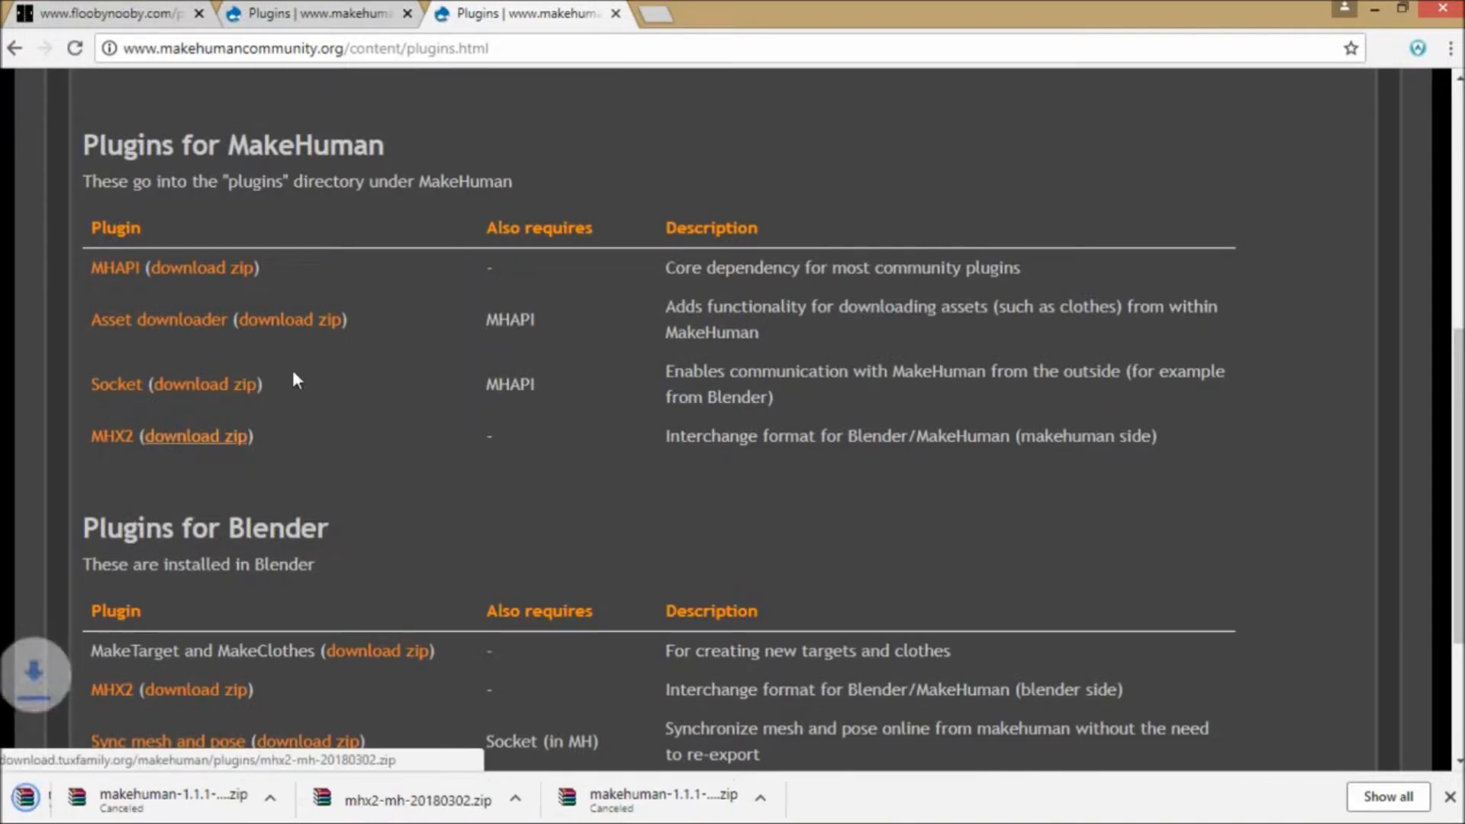
{"action": "scroll", "coordinate": [351, 498], "scroll_direction": "up", "scroll_amount": 1}
{"action": "scroll", "coordinate": [153, 323], "scroll_direction": "down", "scroll_amount": 2}
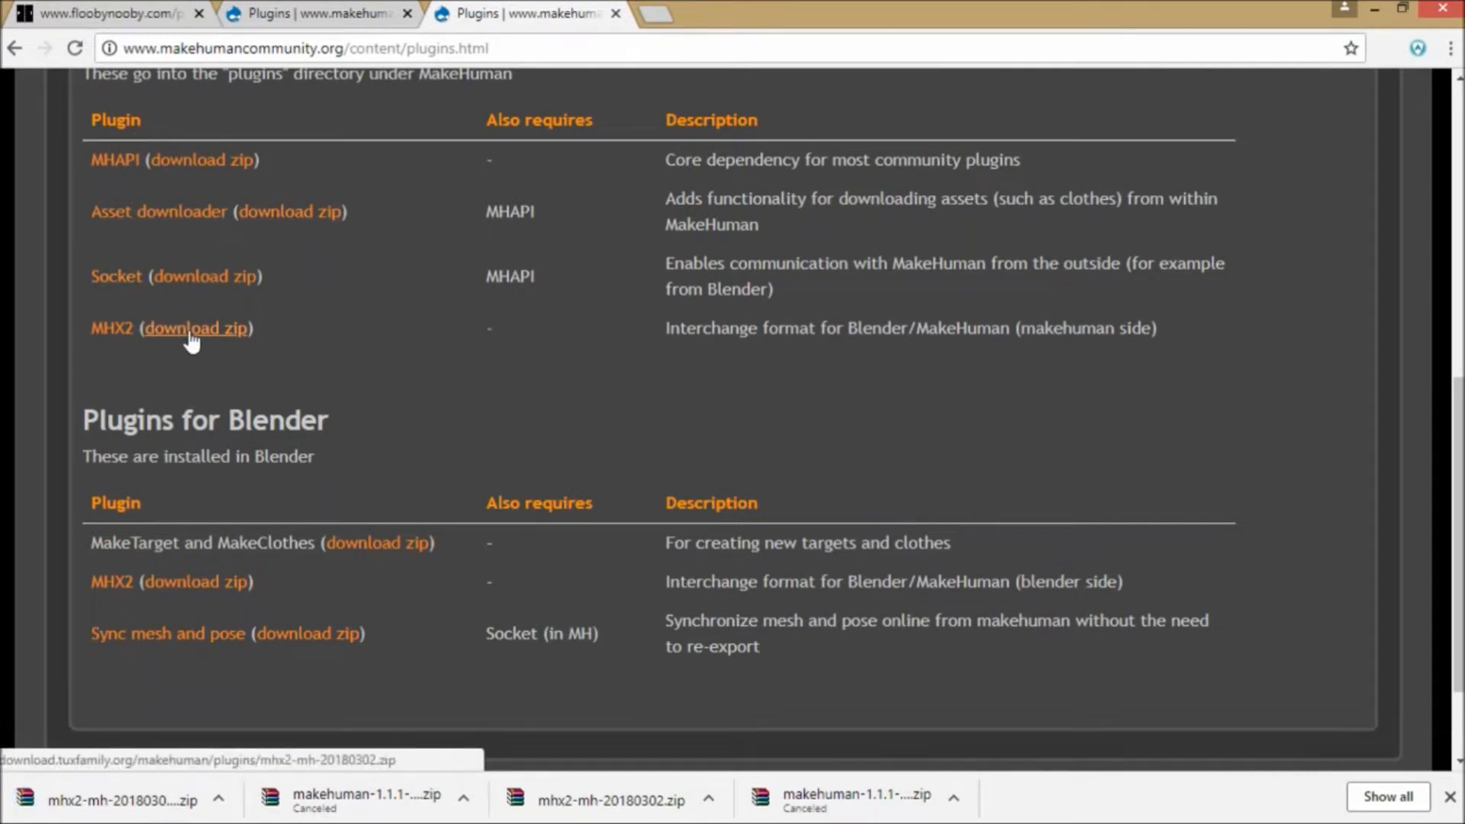
{"action": "scroll", "coordinate": [286, 345], "scroll_direction": "down", "scroll_amount": 2}
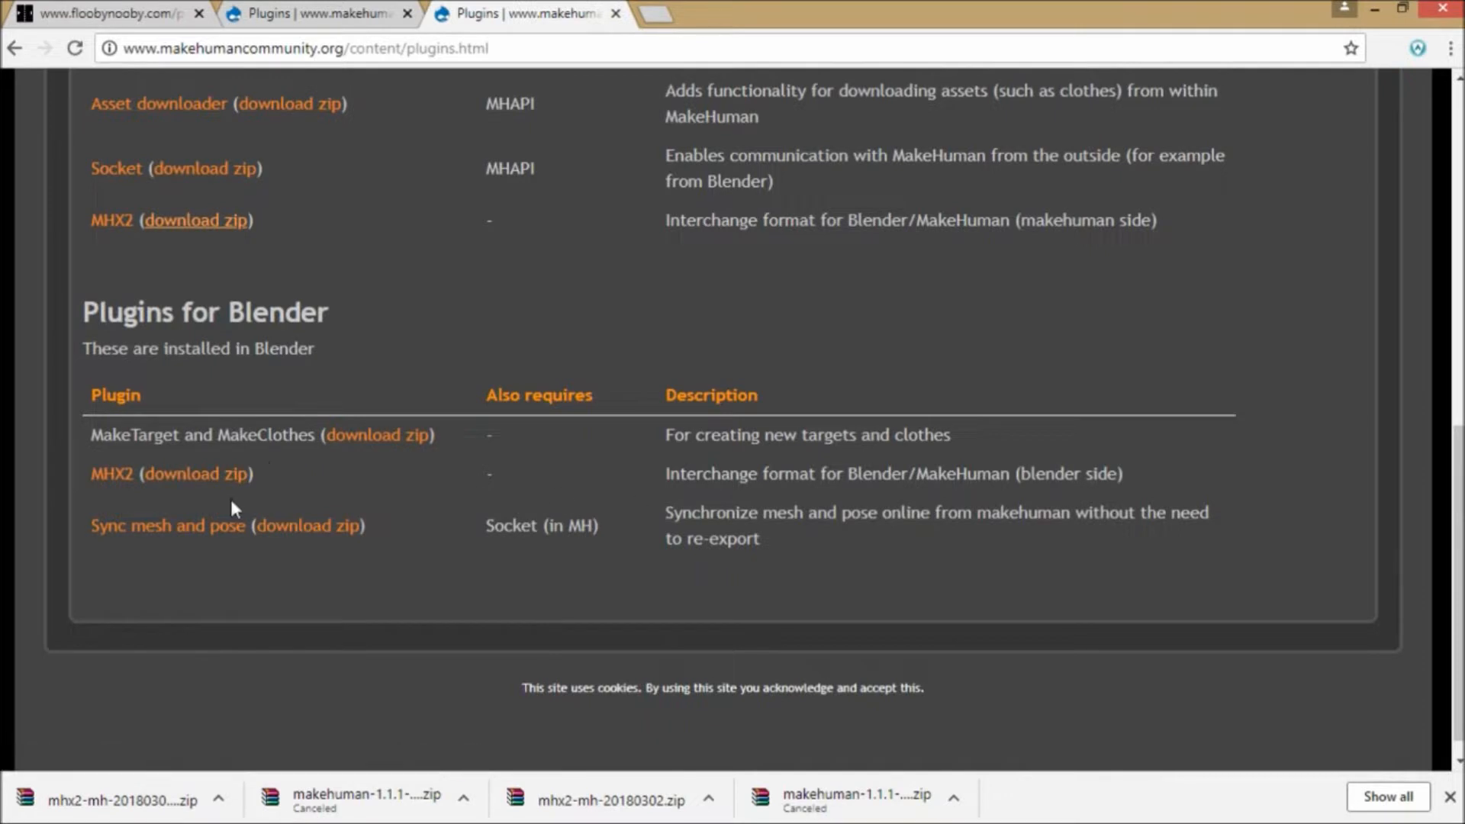
{"action": "left_click", "coordinate": [174, 479]}
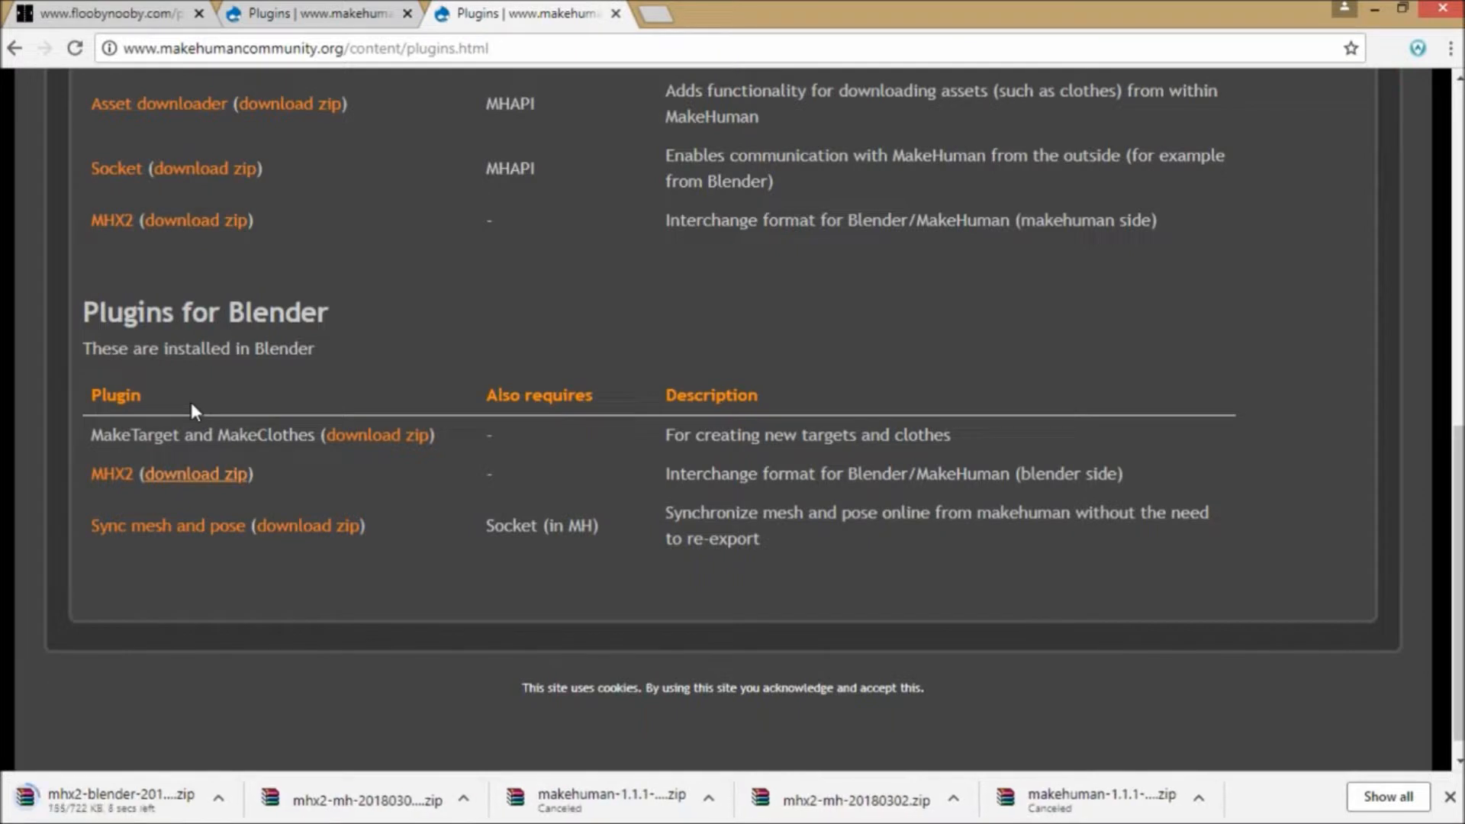
- Download the MakeTarget and MakeClothes plugin zip for Blender
{"action": "scroll", "coordinate": [191, 406], "scroll_direction": "up", "scroll_amount": 1}
{"action": "scroll", "coordinate": [191, 401], "scroll_direction": "up", "scroll_amount": 1}
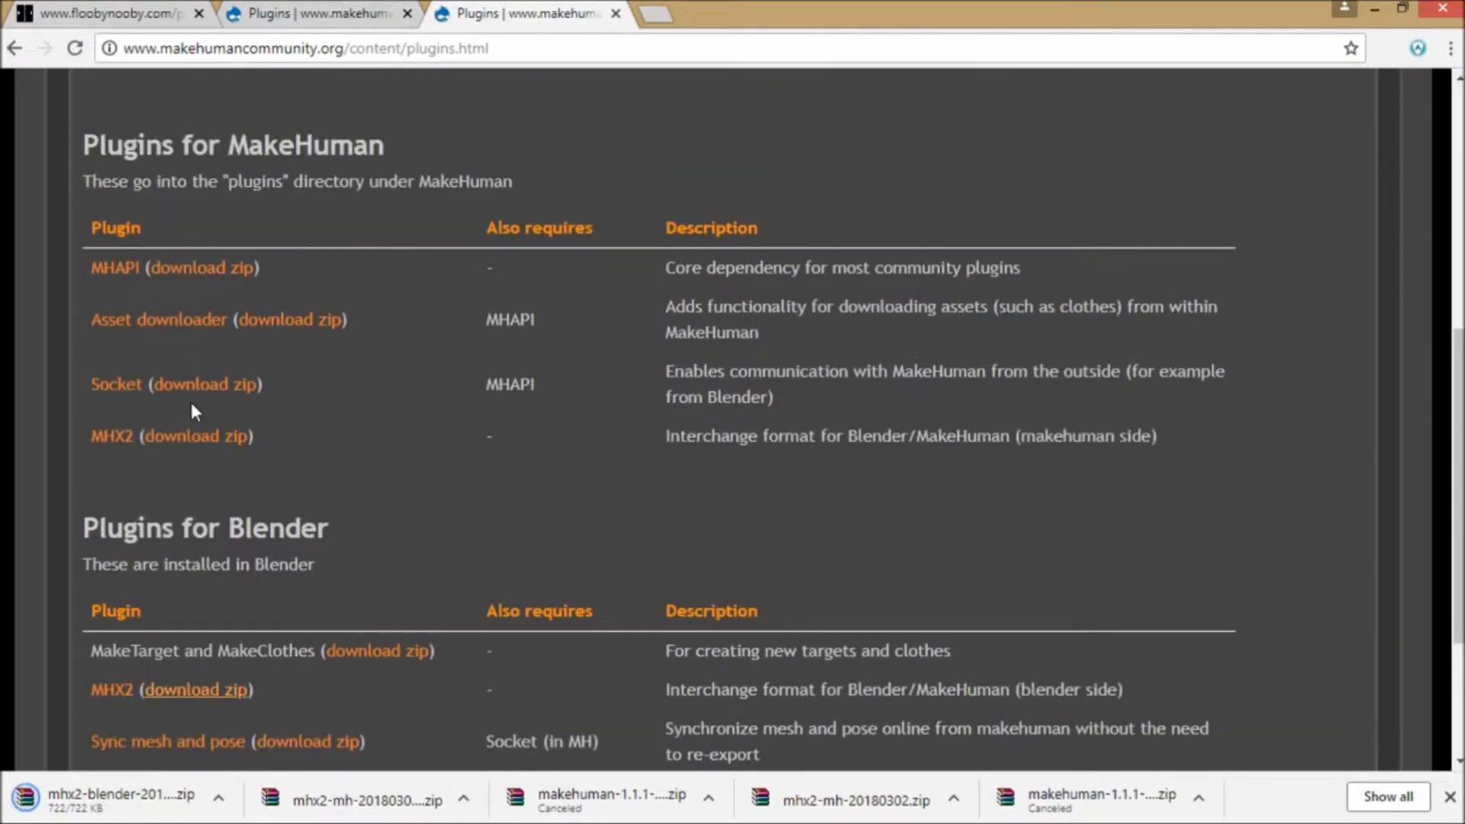
{"action": "scroll", "coordinate": [481, 547], "scroll_direction": "down", "scroll_amount": 3}
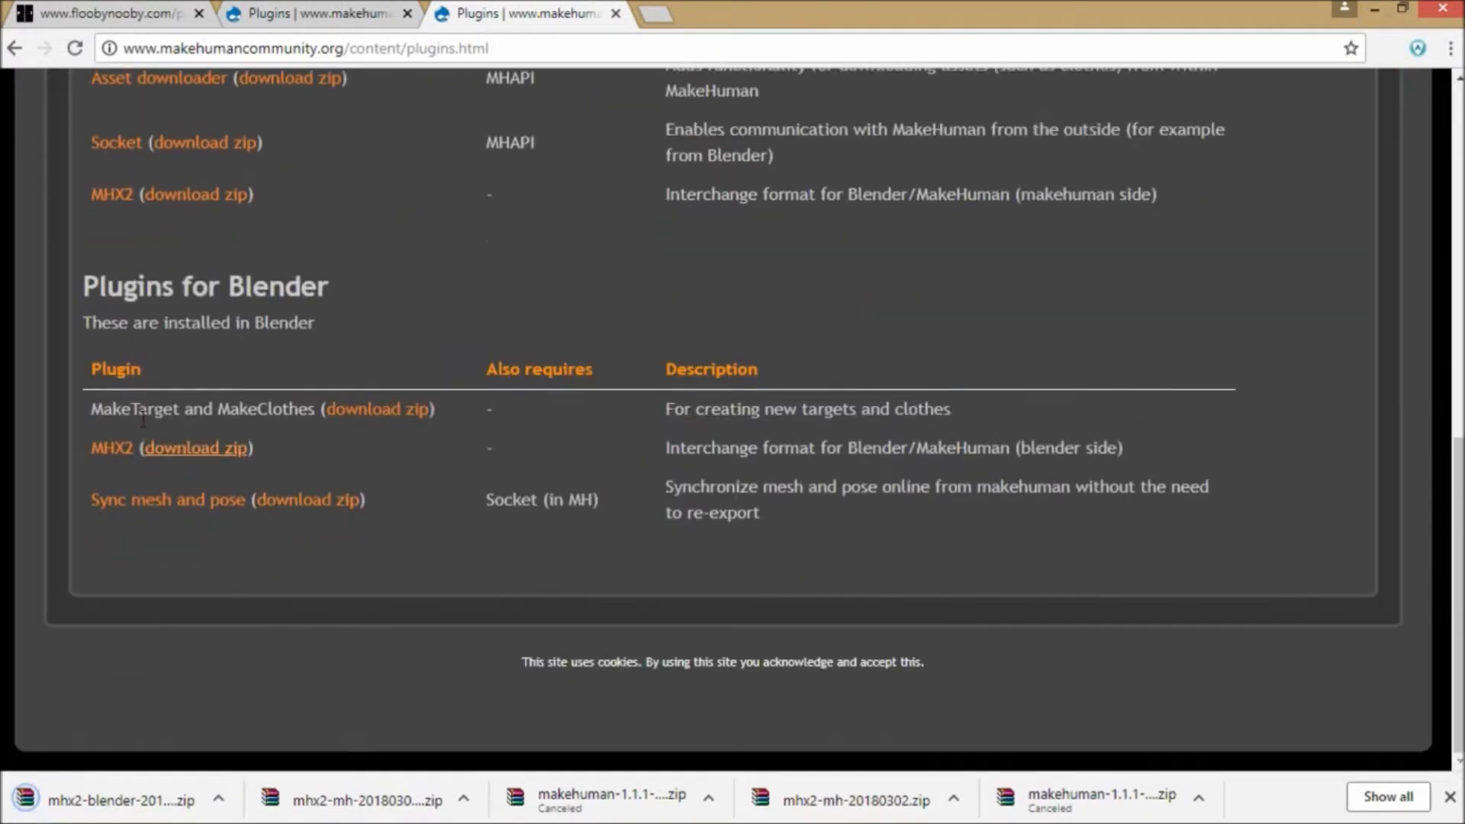
{"action": "left_click", "coordinate": [358, 418]}
{"action": "scroll", "coordinate": [273, 400], "scroll_direction": "up", "scroll_amount": 3}
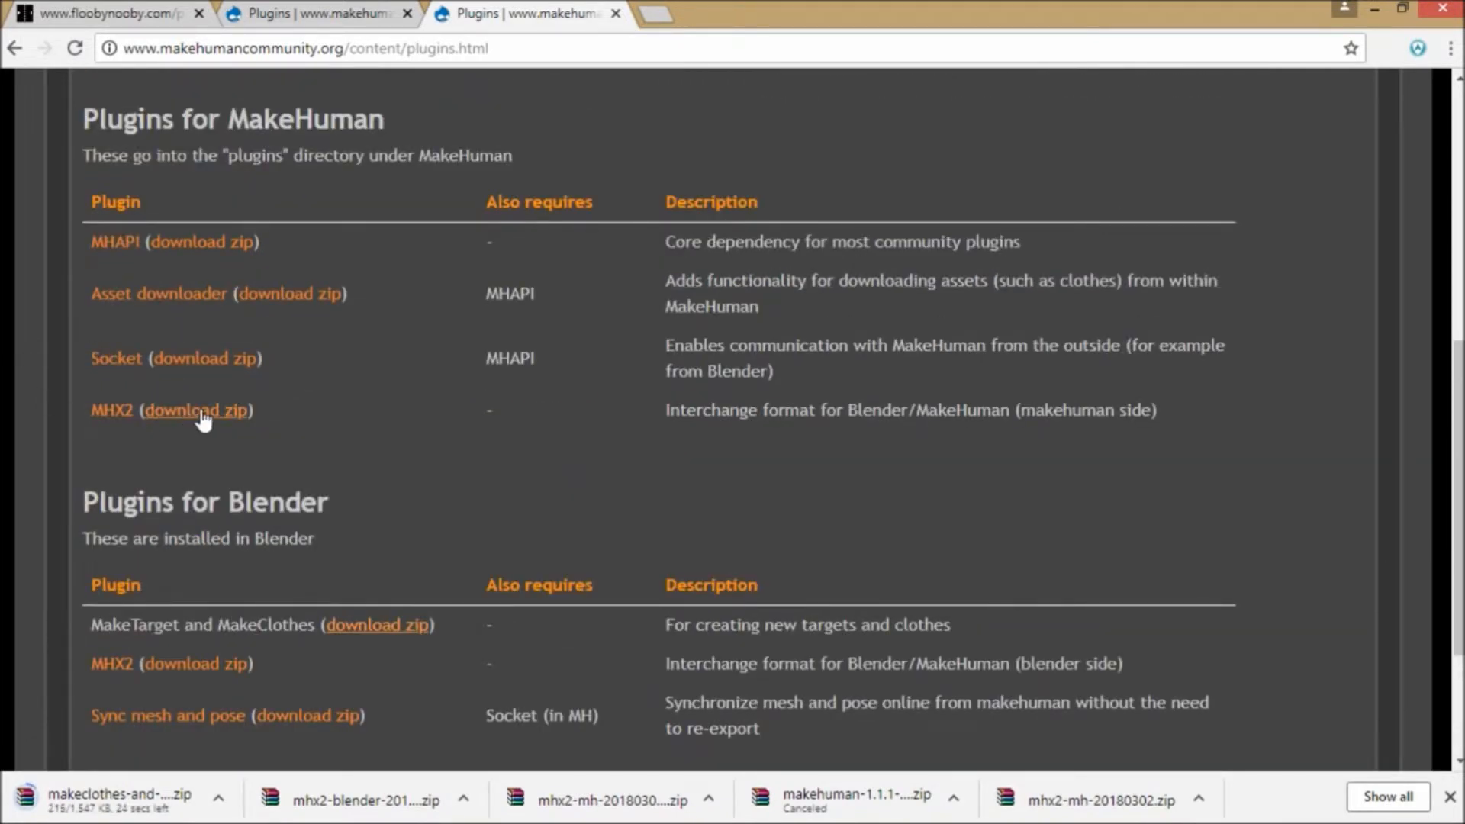
{"action": "scroll", "coordinate": [148, 415], "scroll_direction": "down", "scroll_amount": 3}
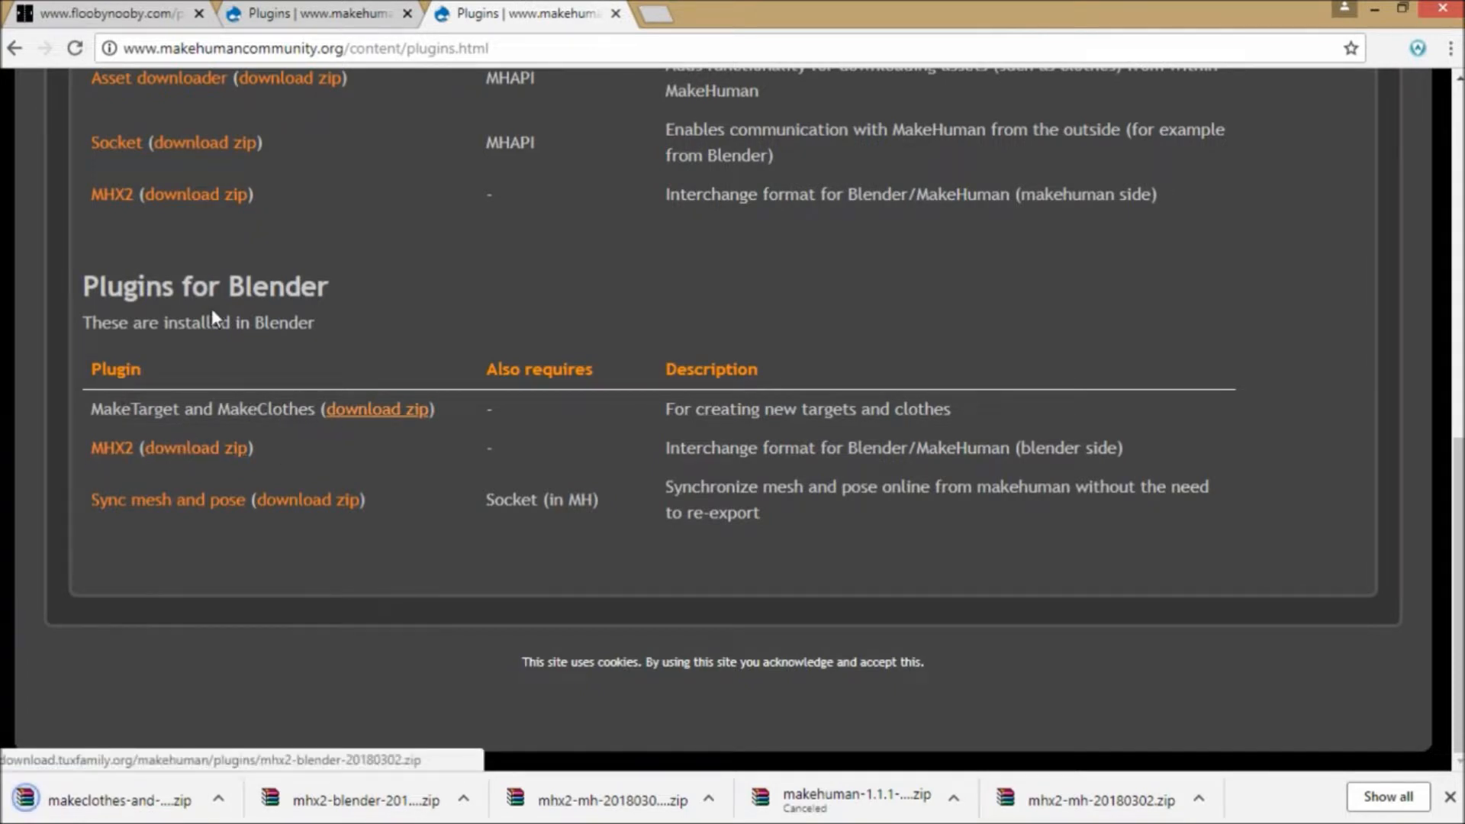
{"action": "scroll", "coordinate": [143, 268], "scroll_direction": "up", "scroll_amount": 2}
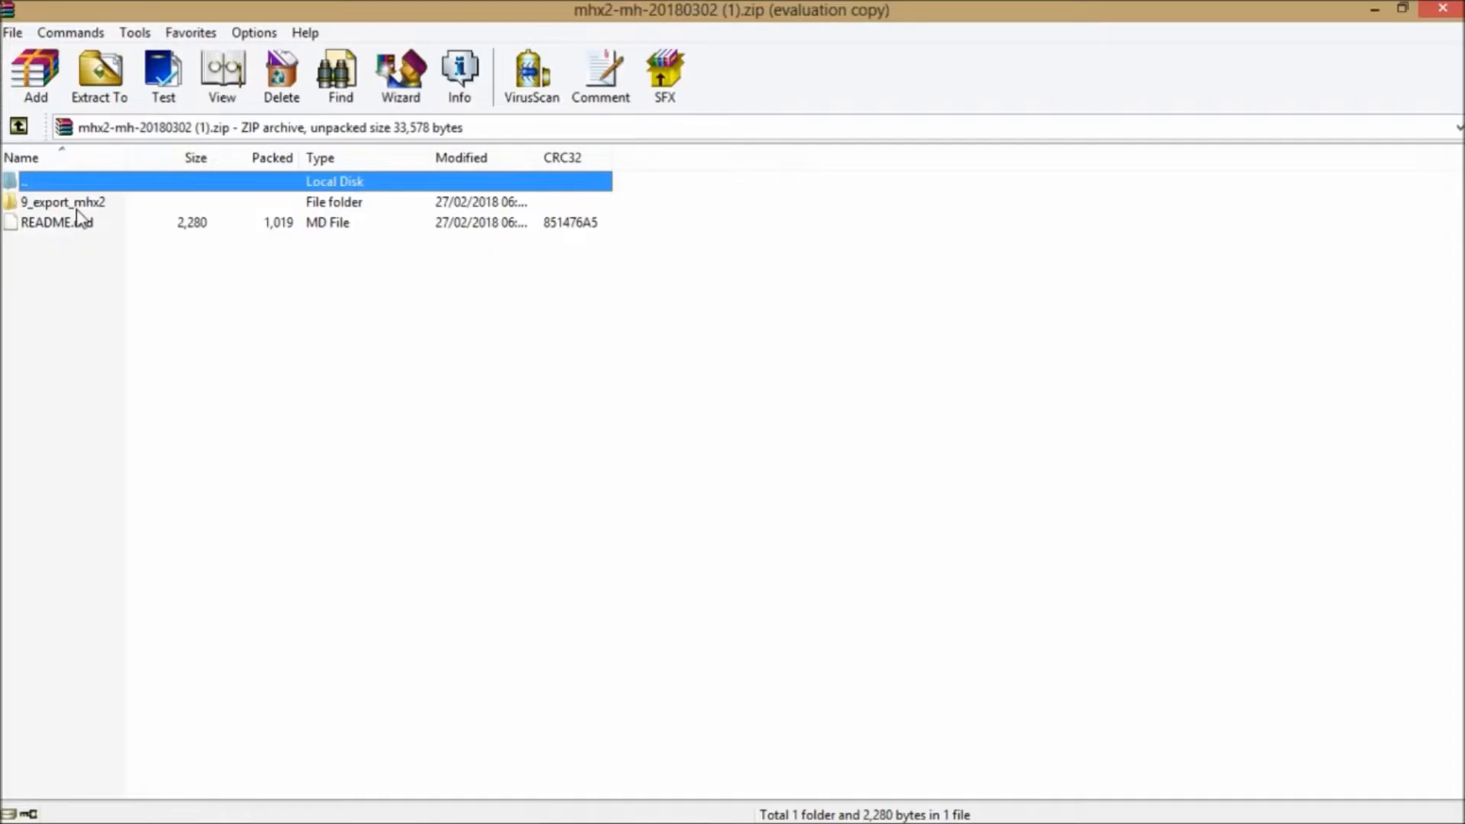
- Set up extraction of the 9_export_mhx2 folder from the mhx2-mh-20180302 (1).zip archive with E:\makehuman\plugins as the destination path
{"action": "left_click", "coordinate": [77, 208]}
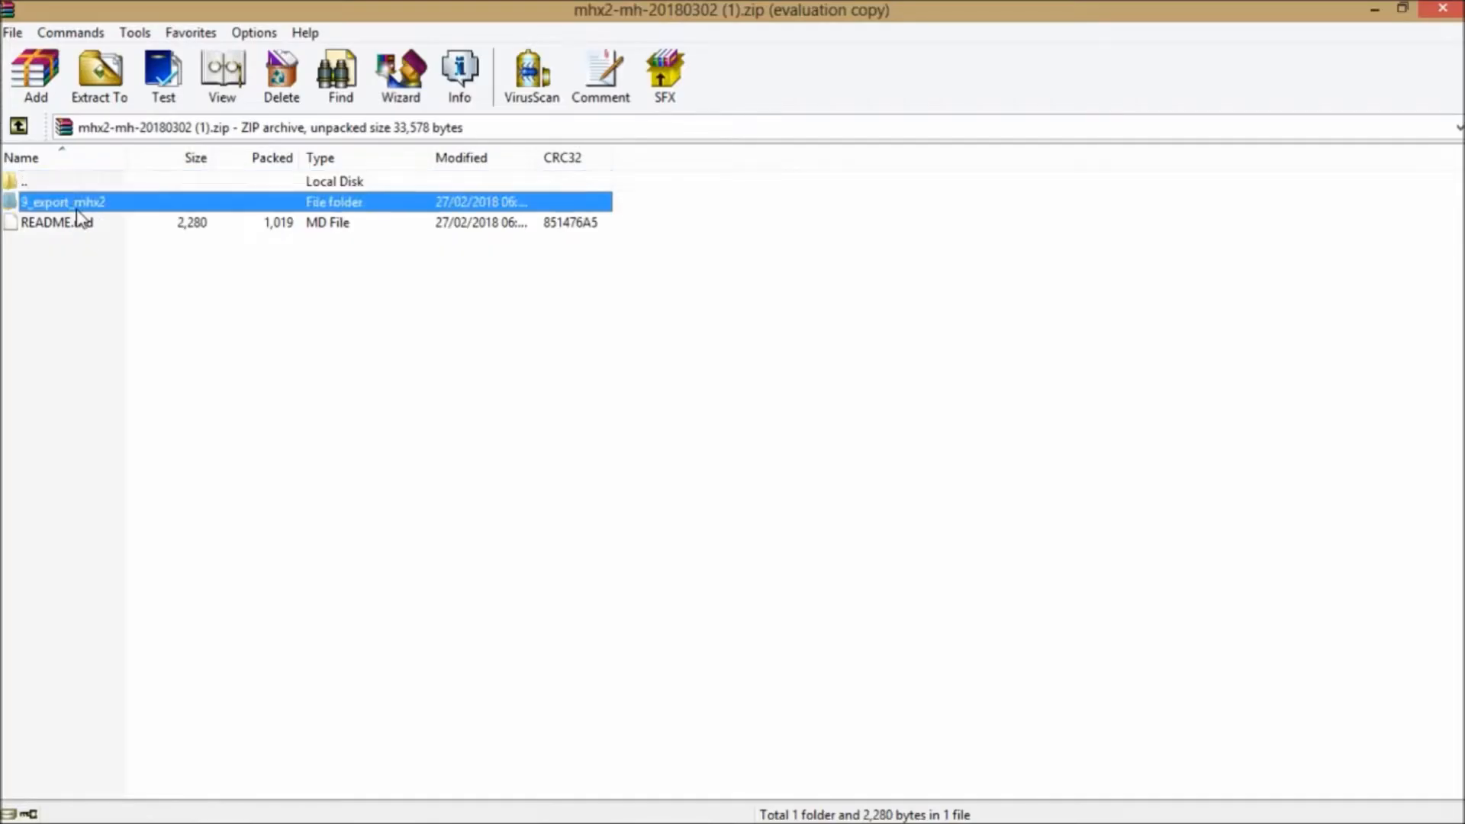
{"action": "left_click", "coordinate": [900, 325]}
{"action": "left_click", "coordinate": [106, 95]}
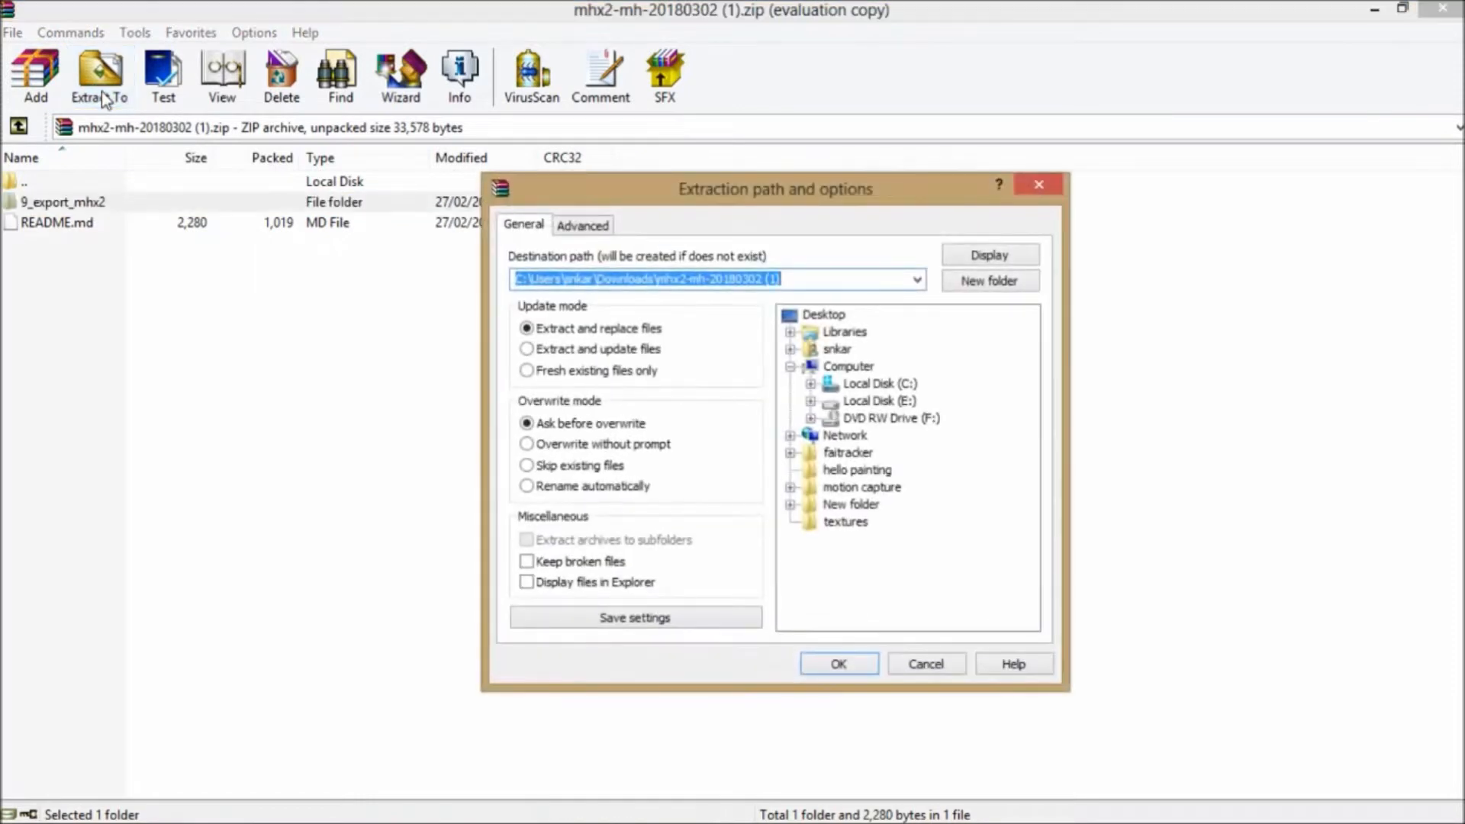
{"action": "left_click", "coordinate": [811, 401]}
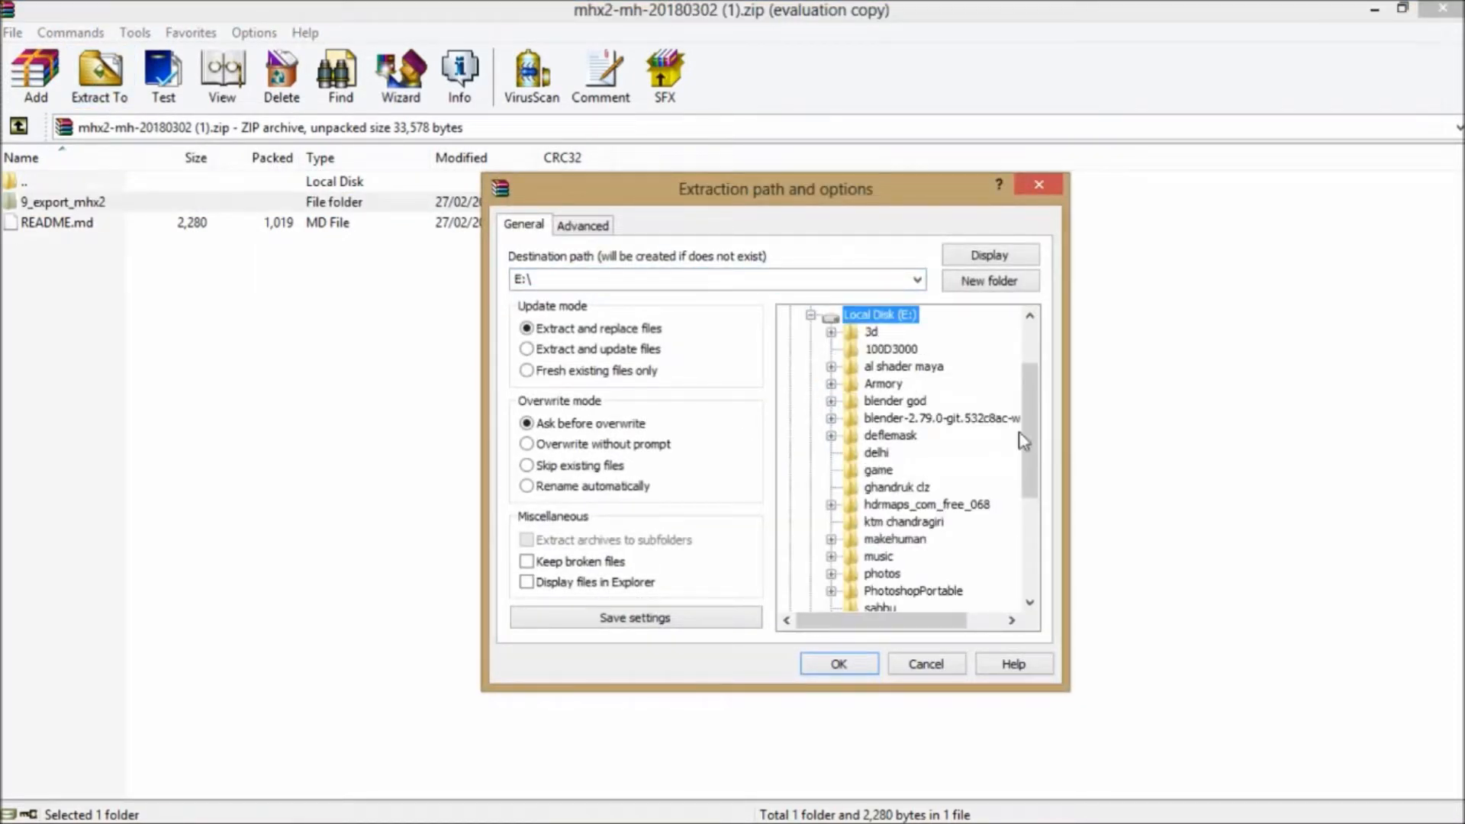
{"action": "left_click_drag", "start_coordinate": [1030, 415], "coordinate": [1035, 447]}
{"action": "left_click", "coordinate": [900, 488]}
{"action": "left_click", "coordinate": [830, 487]}
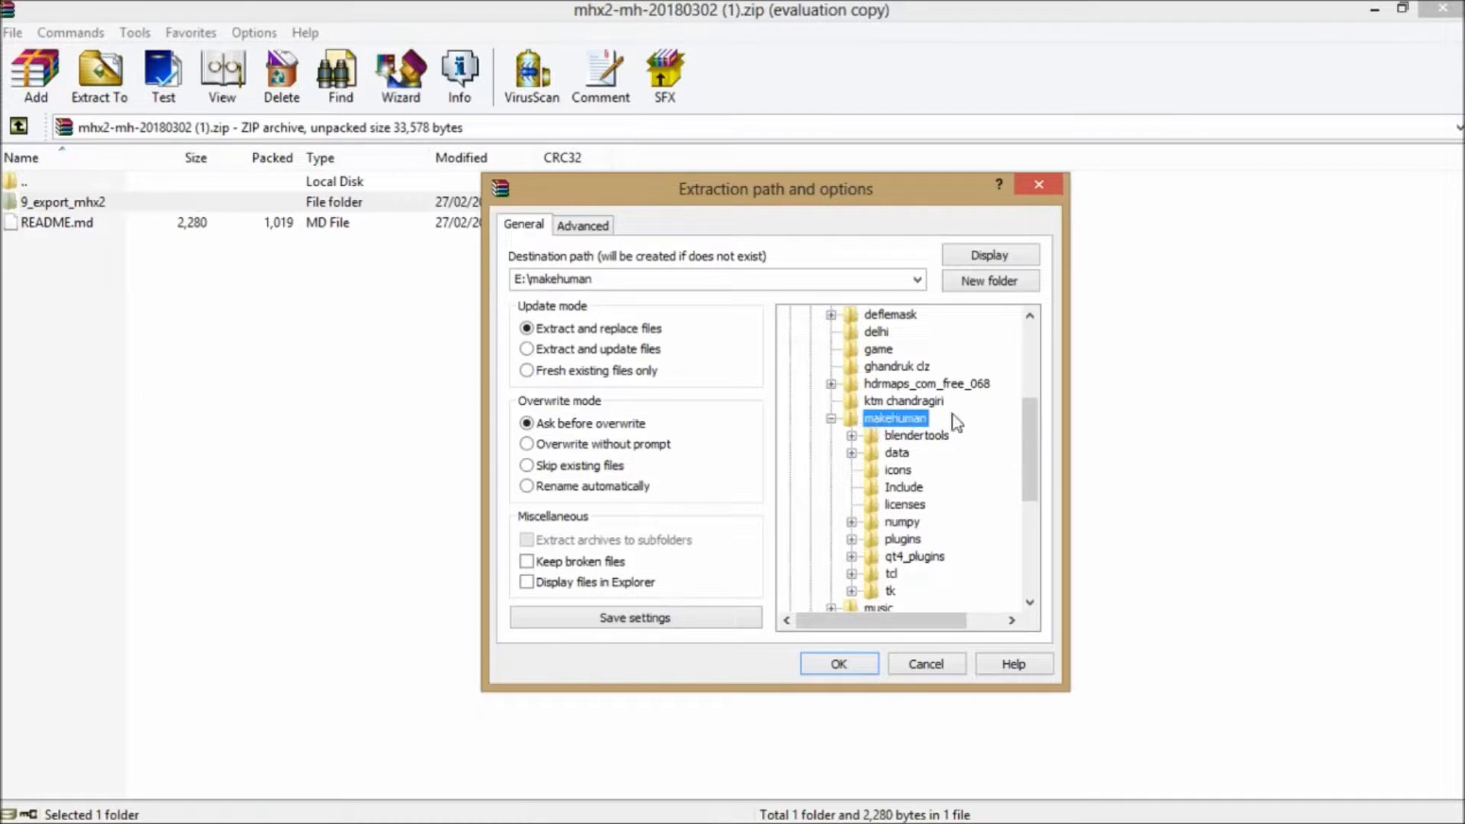
{"action": "mouse_move", "coordinate": [1028, 435]}
{"action": "left_mouse_down"}
{"action": "mouse_move", "coordinate": [1028, 417]}
{"action": "mouse_move", "coordinate": [1029, 446]}
{"action": "left_mouse_up"}
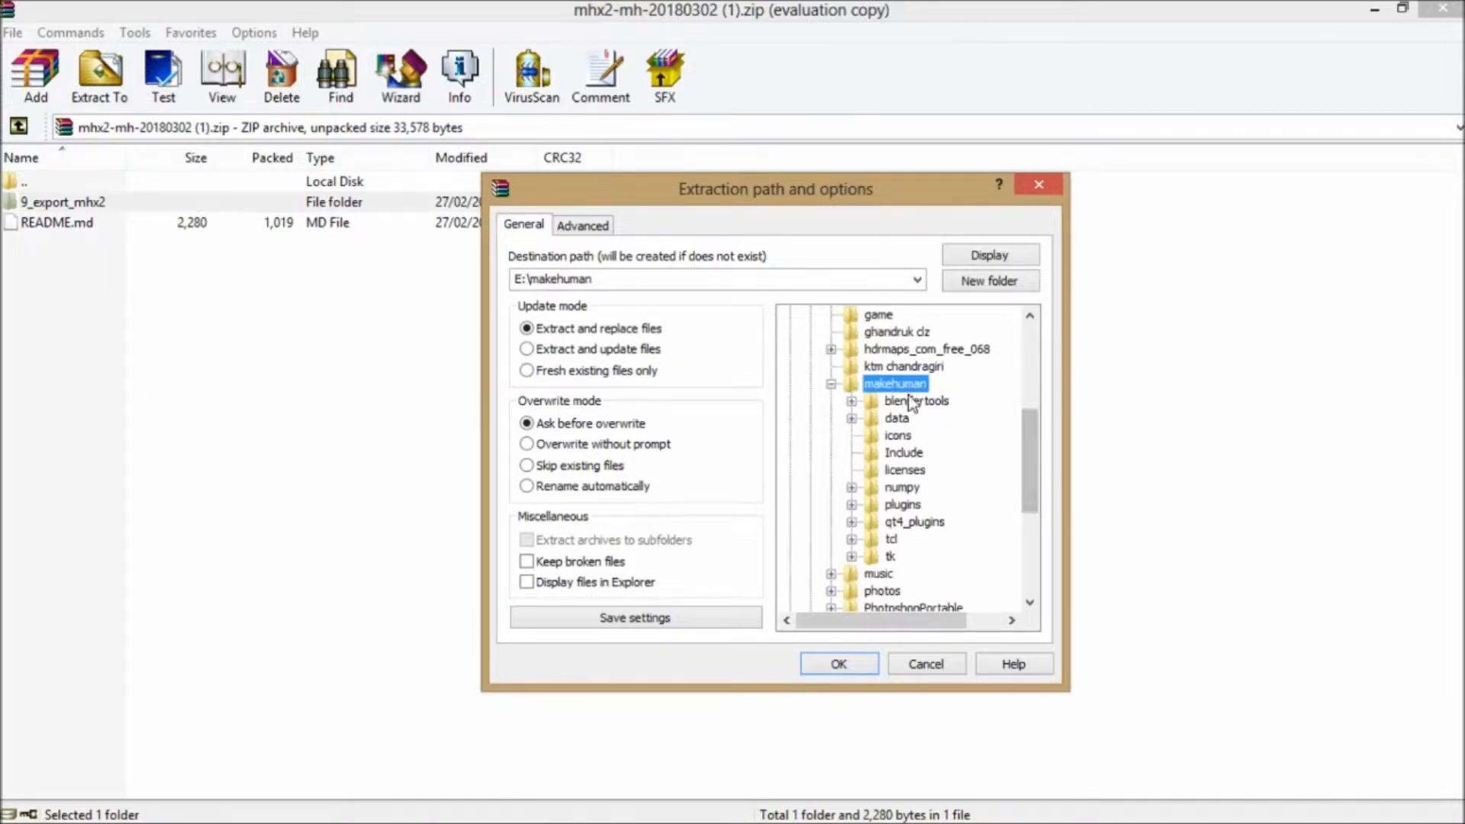
{"action": "left_click_drag", "start_coordinate": [1033, 444], "coordinate": [1033, 458]}
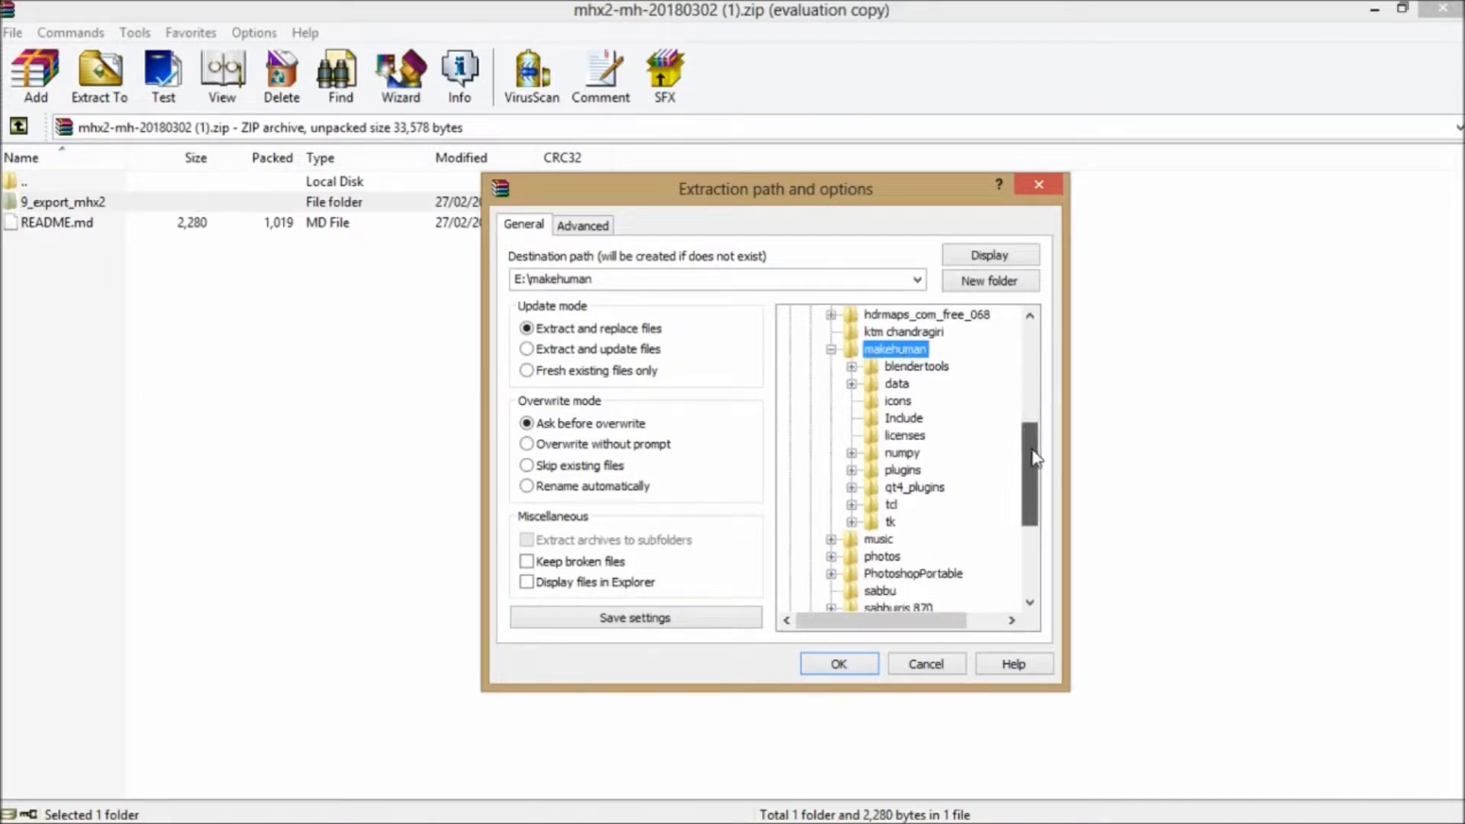
{"action": "left_click", "coordinate": [899, 470]}
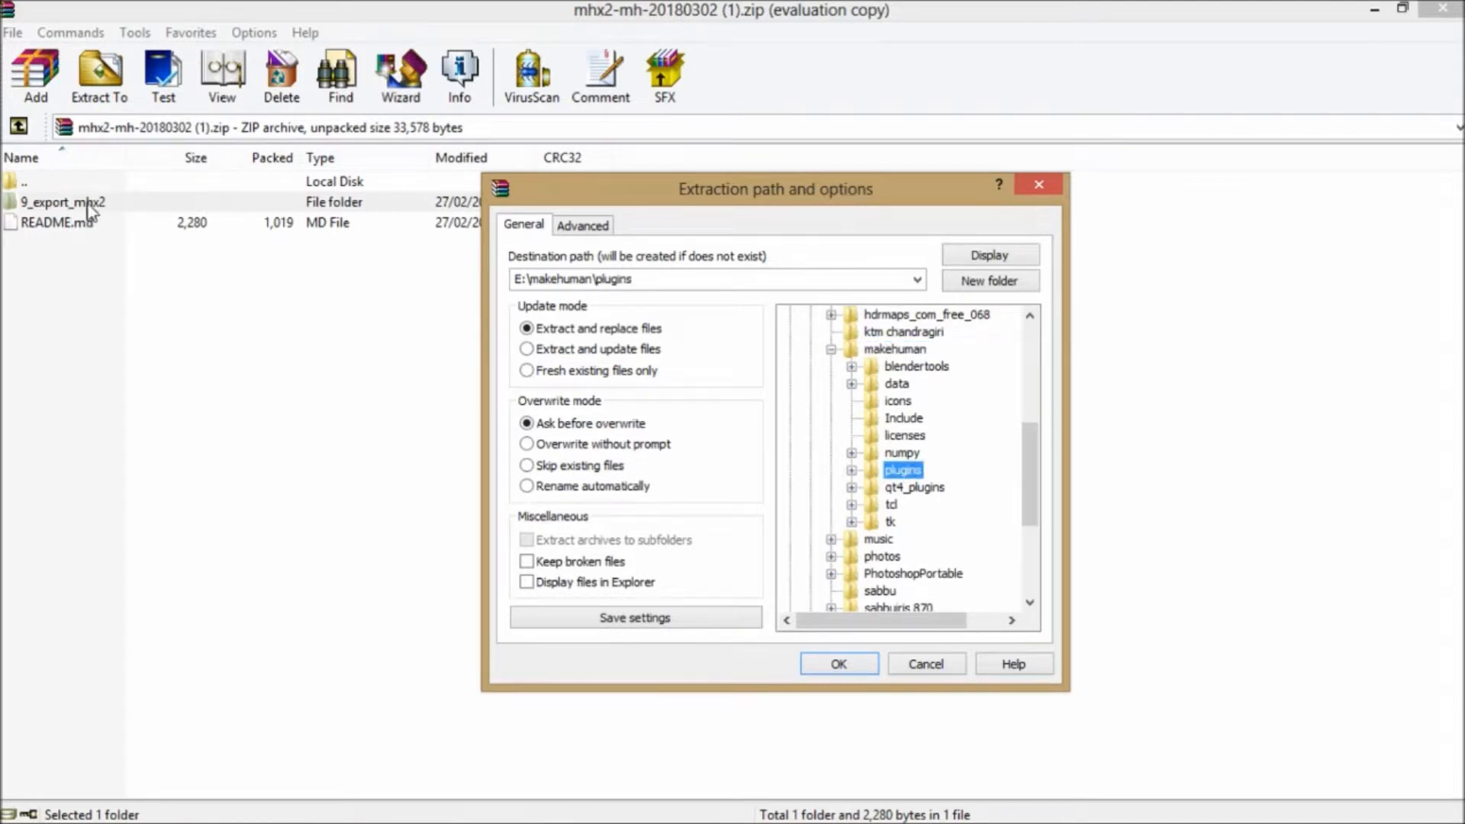
- Try to extract the 9_export_mhx2 folder, cancel replacing the existing files, and close the archive
{"action": "left_click", "coordinate": [842, 664]}
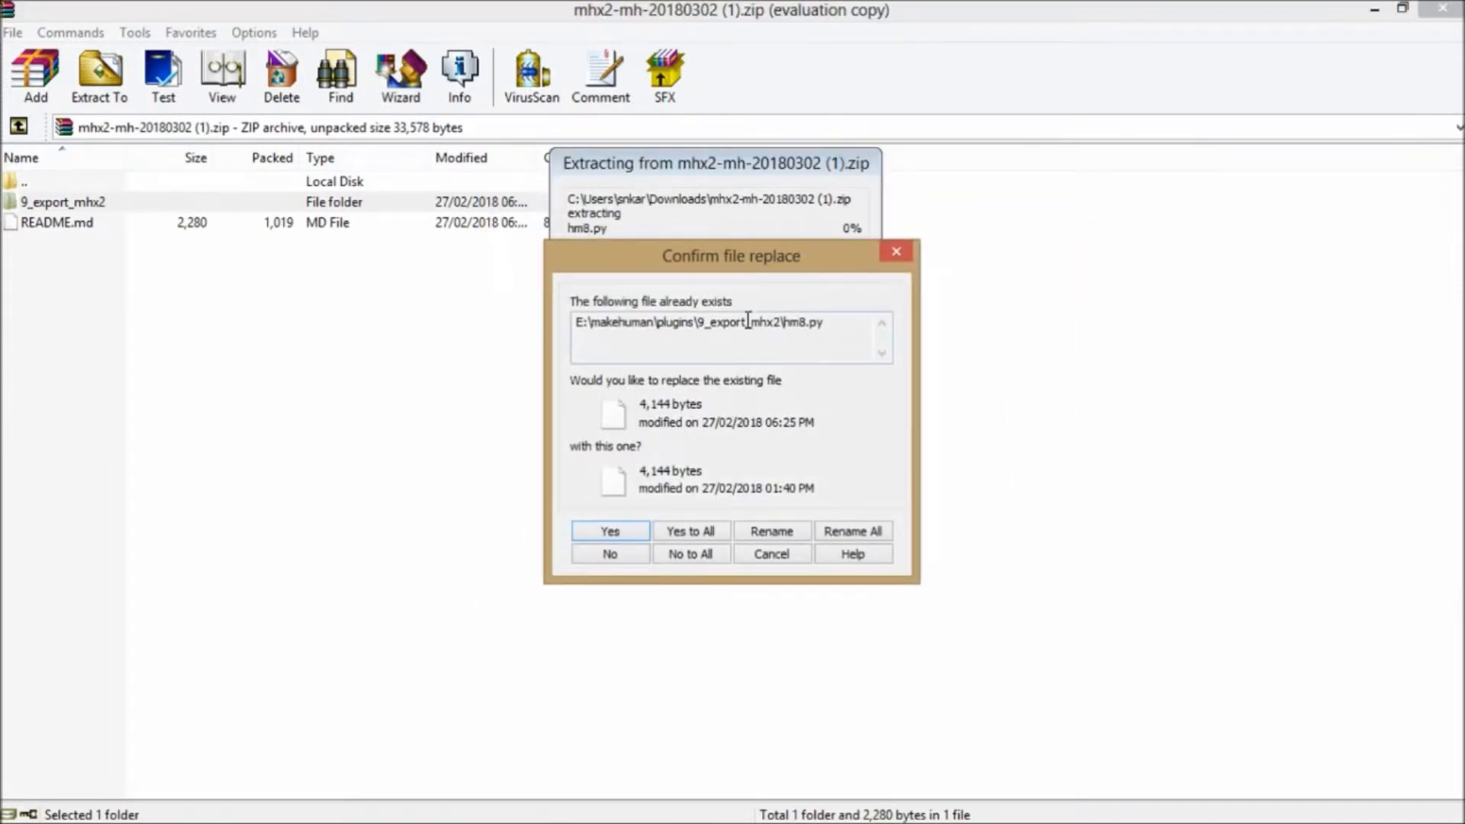
{"action": "left_click_drag", "start_coordinate": [726, 261], "coordinate": [1122, 296]}
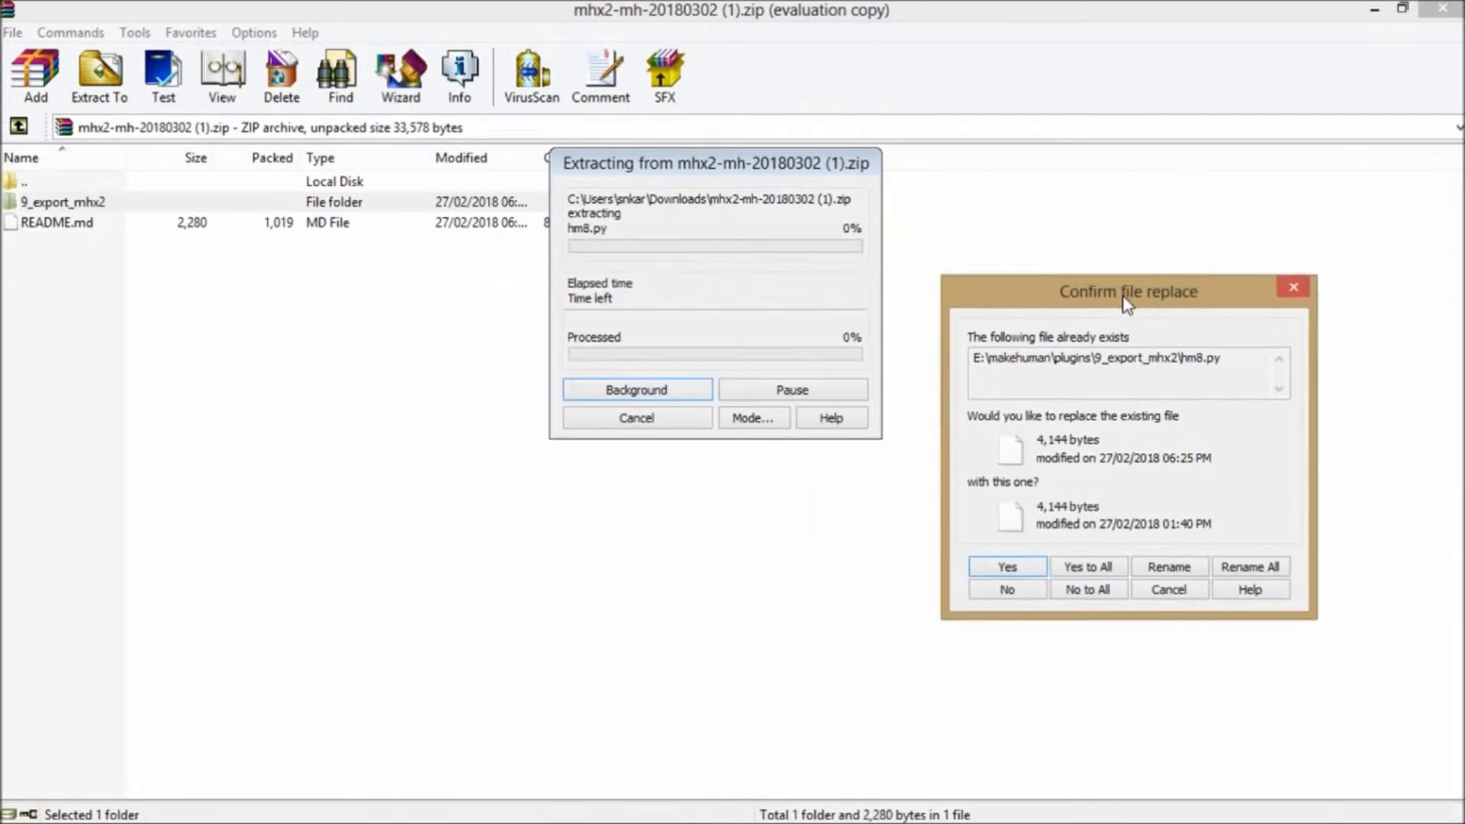
{"action": "left_click", "coordinate": [1295, 287]}
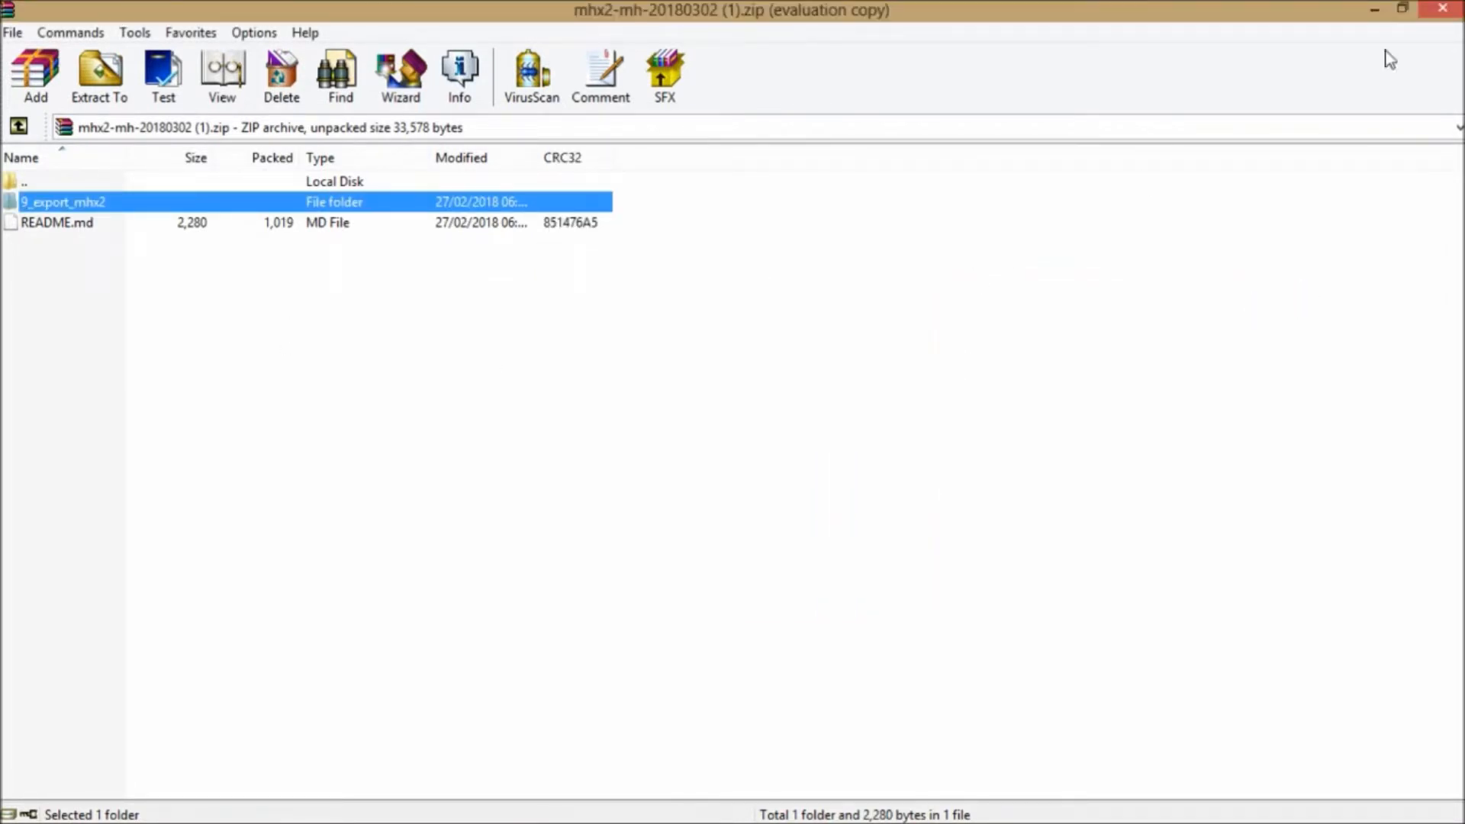
{"action": "left_click", "coordinate": [1442, 9]}
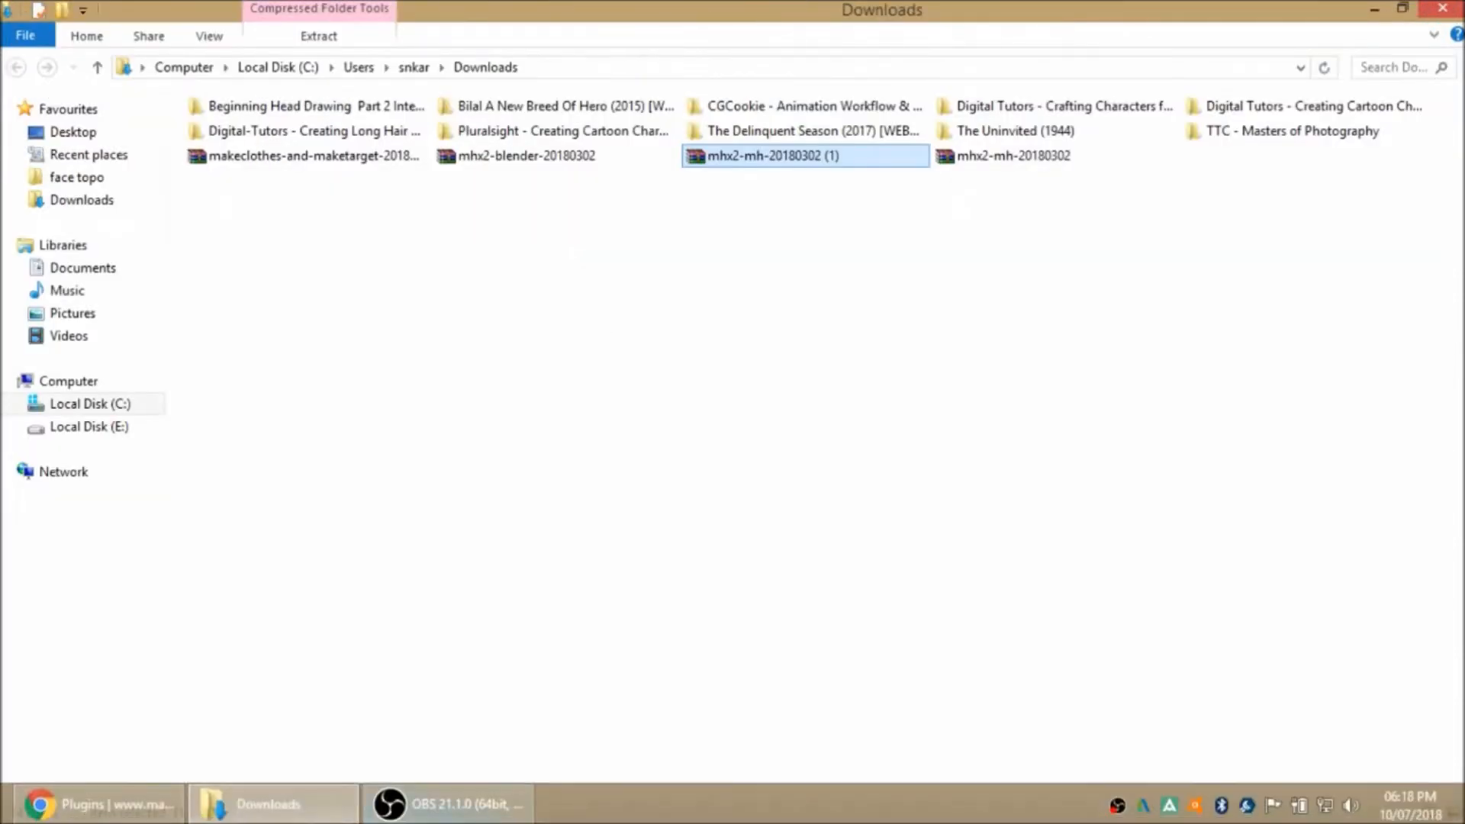
- Open the mhx2-blender-20180302 zip from the downloads folder and look inside its import_runtime_mhx2 folder
{"action": "left_click", "coordinate": [107, 803]}
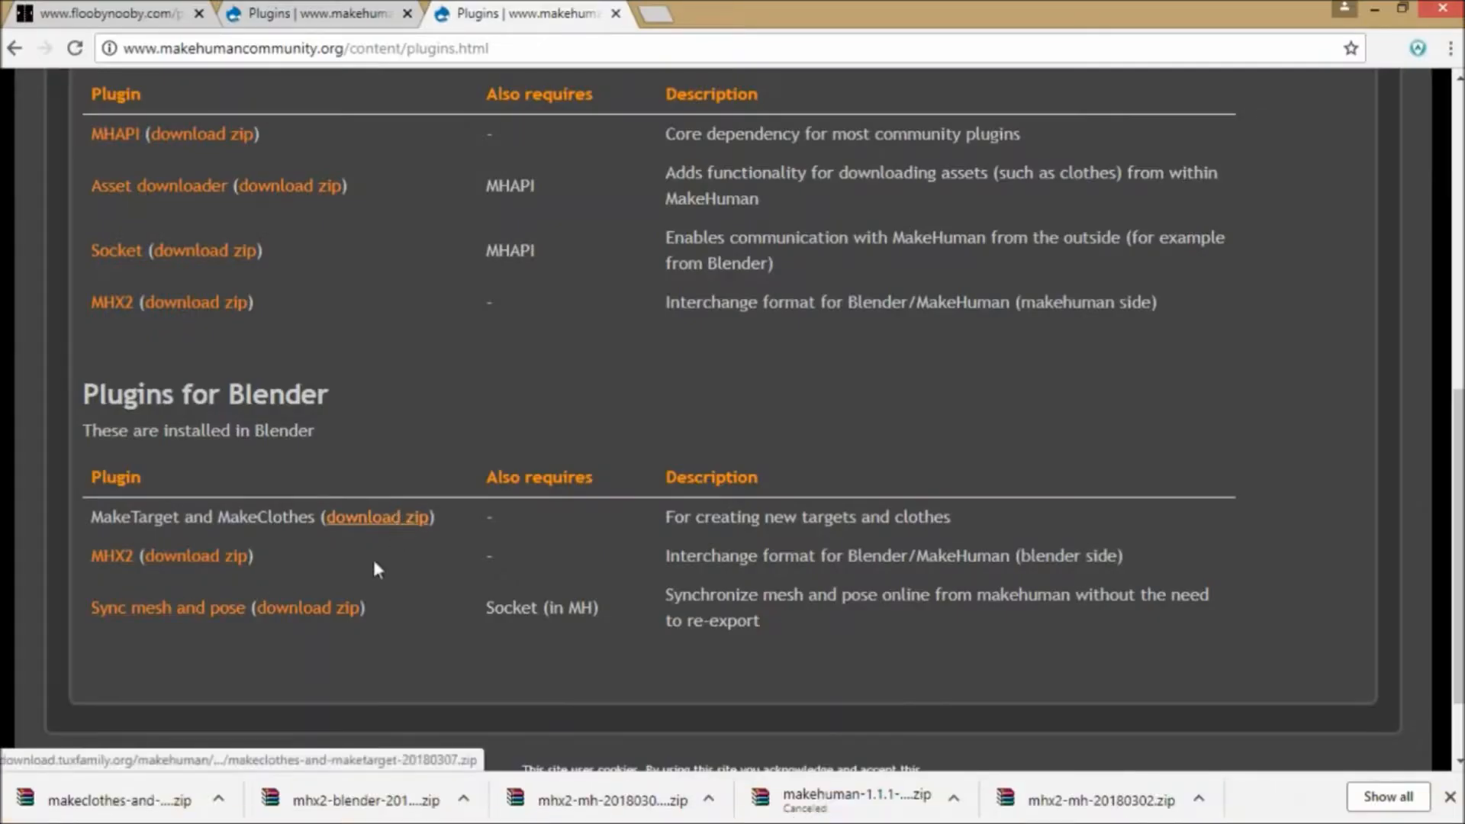
{"action": "left_click", "coordinate": [463, 798]}
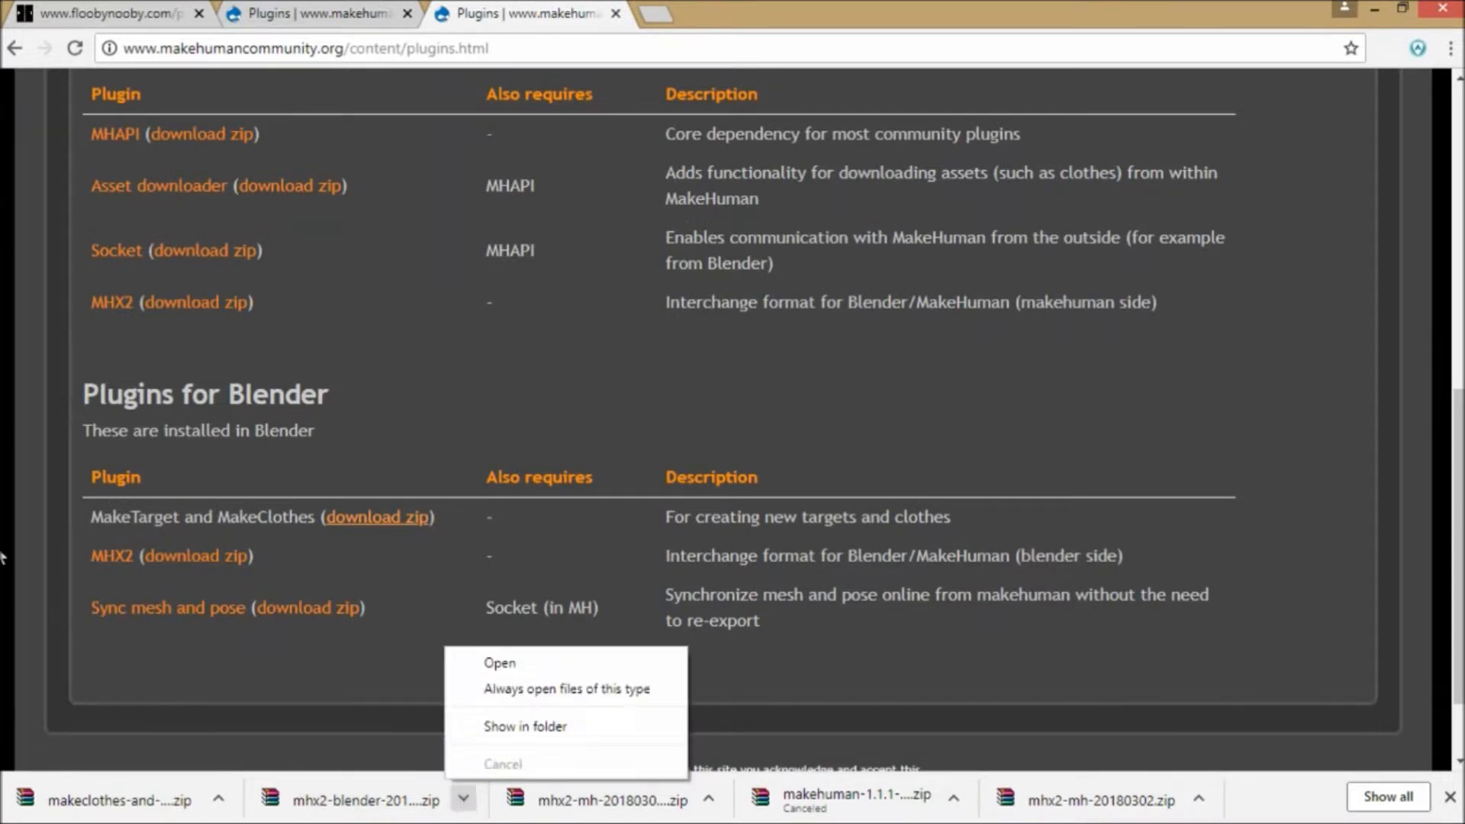
{"action": "left_click", "coordinate": [9, 462]}
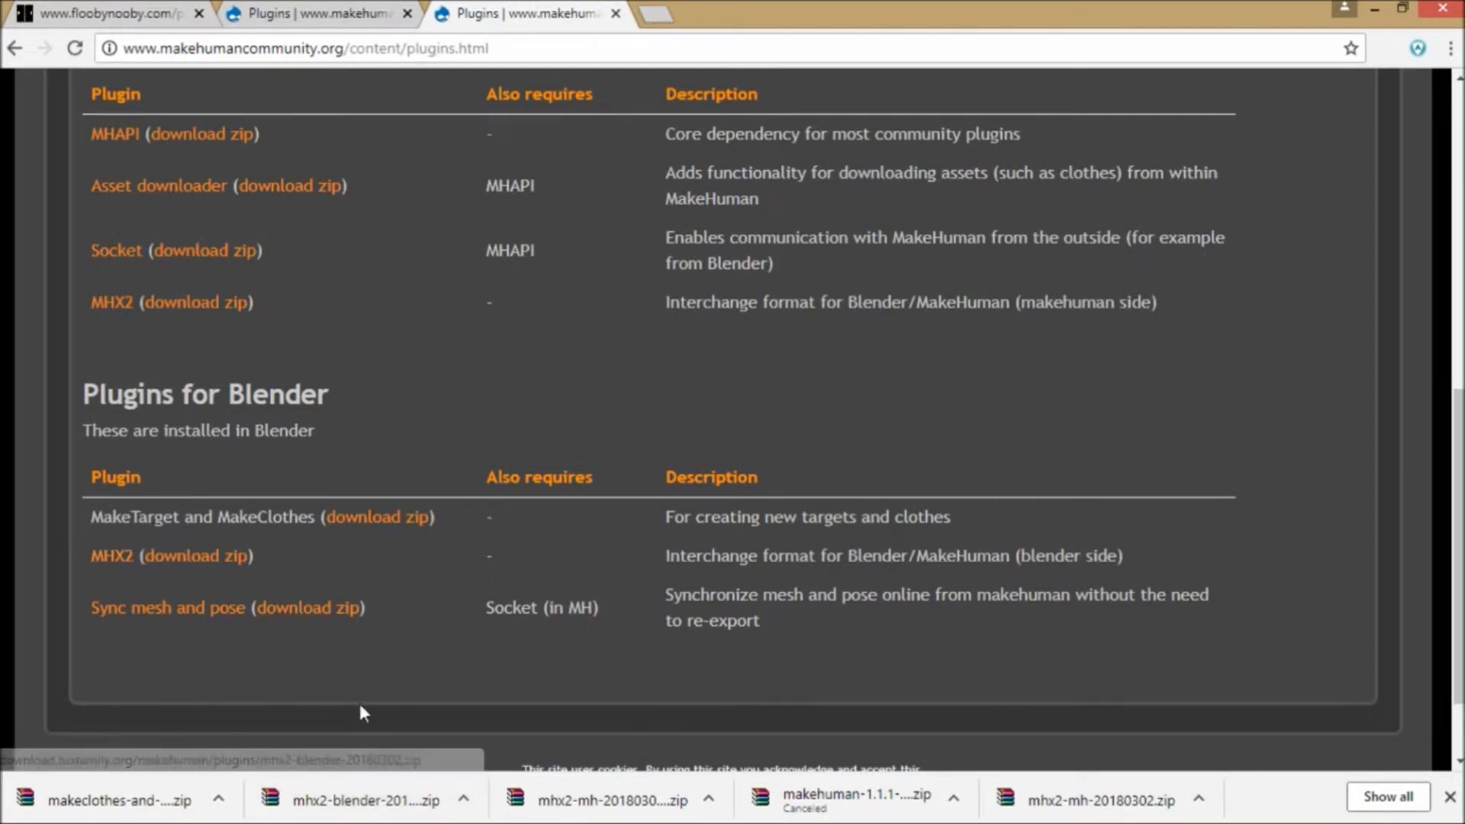
{"action": "left_click", "coordinate": [463, 798]}
{"action": "left_click", "coordinate": [495, 727]}
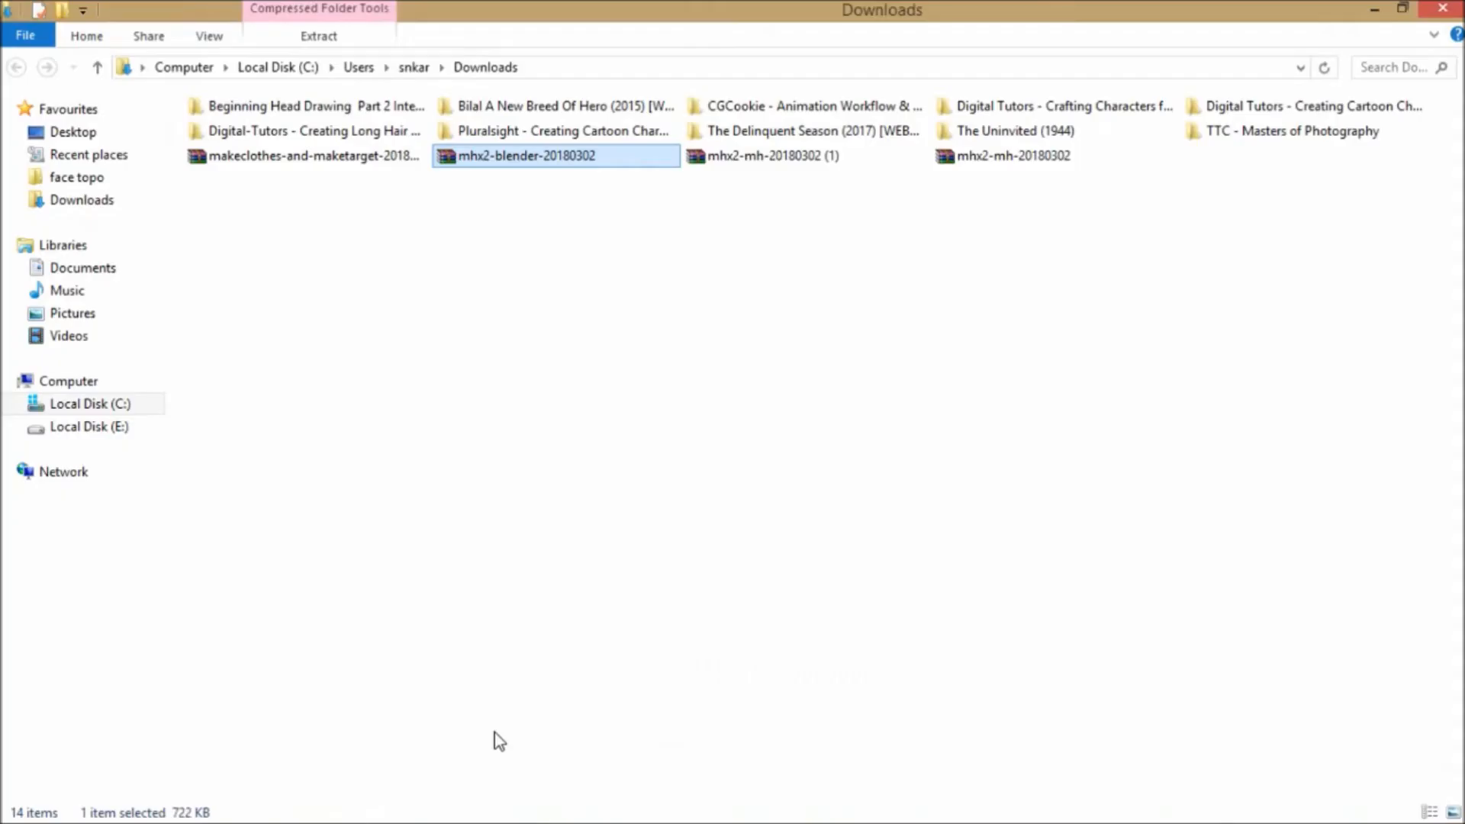
{"action": "double_click", "coordinate": [519, 157]}
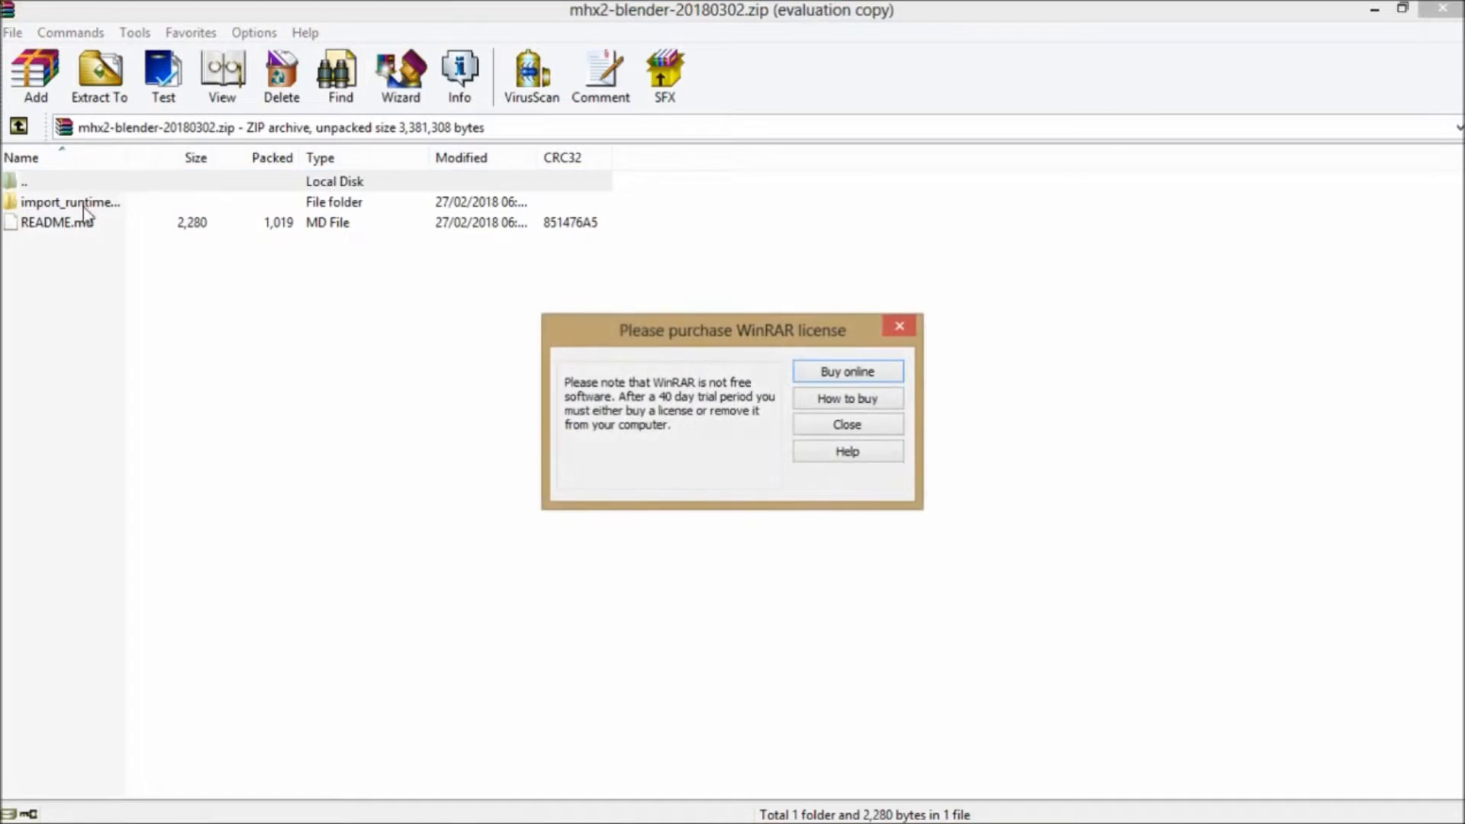
{"action": "left_click", "coordinate": [900, 327]}
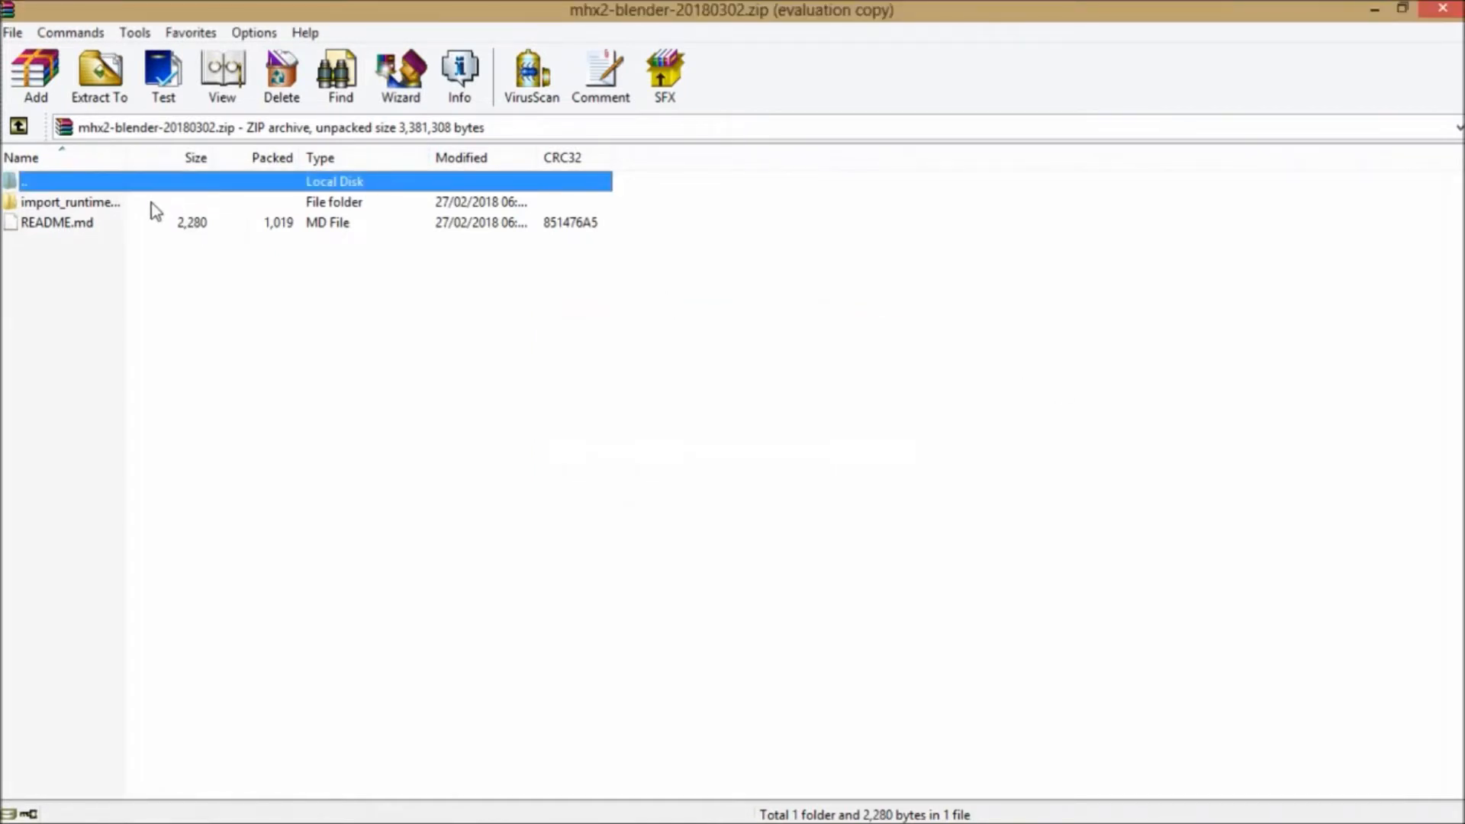
{"action": "left_click", "coordinate": [109, 203]}
{"action": "double_click", "coordinate": [110, 205]}
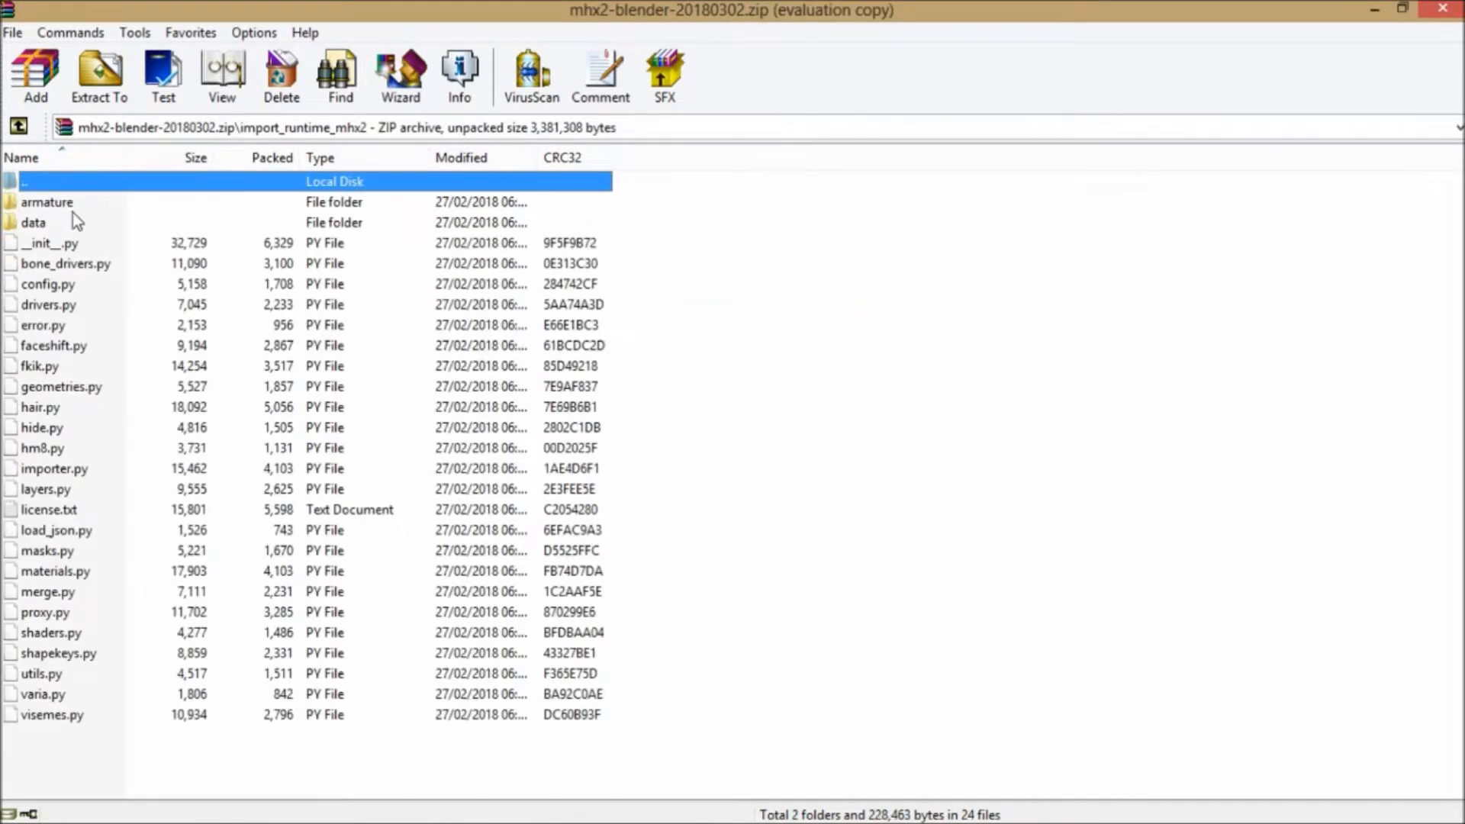
{"action": "left_click", "coordinate": [18, 126]}
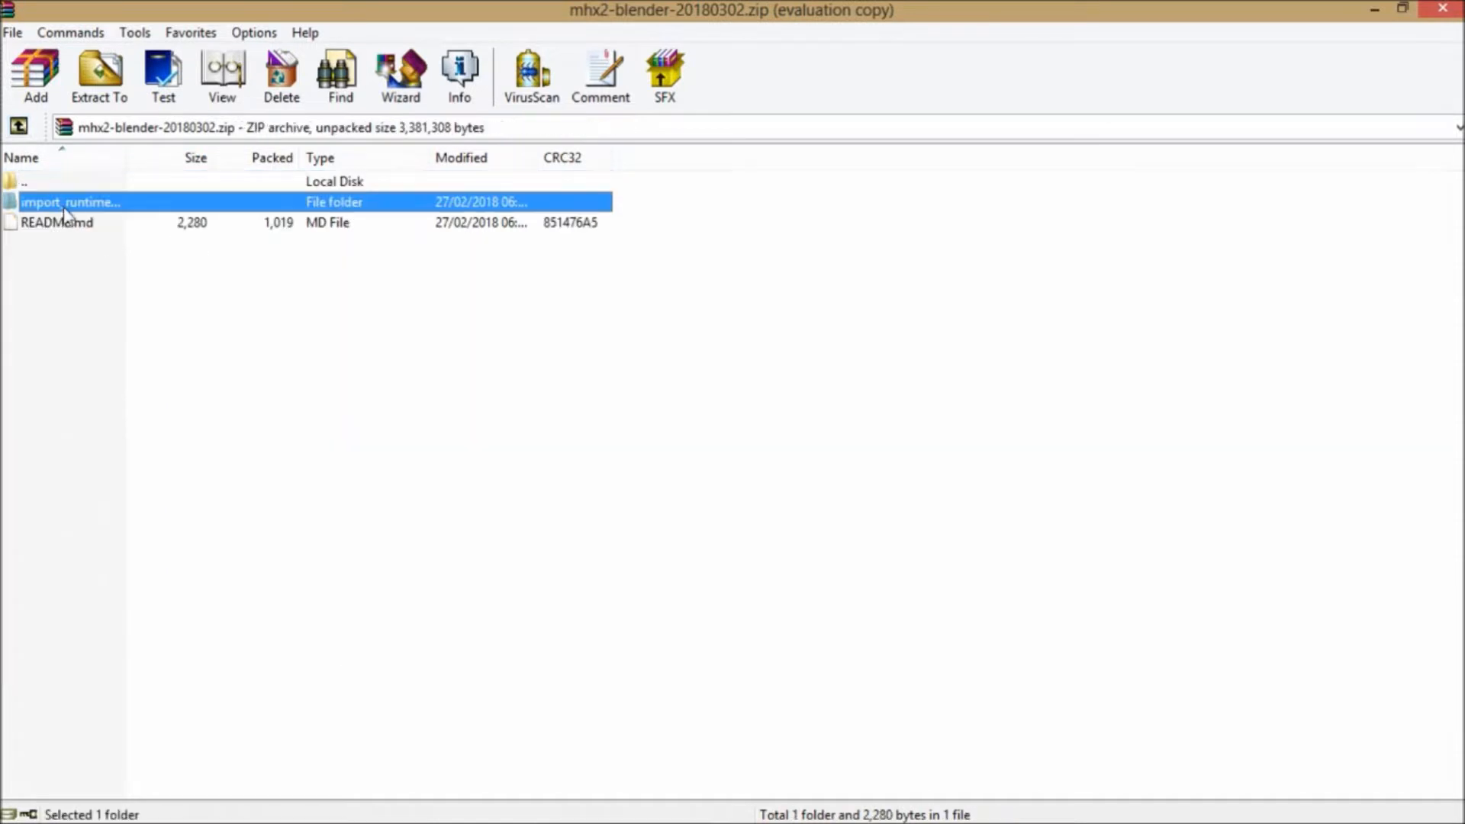
- Set up extraction of the import_runtime_mhx2 folder with C:\Program Files\Blender Foundation\Blender\2.79\scripts\addons as the destination path
{"action": "left_click", "coordinate": [100, 72]}
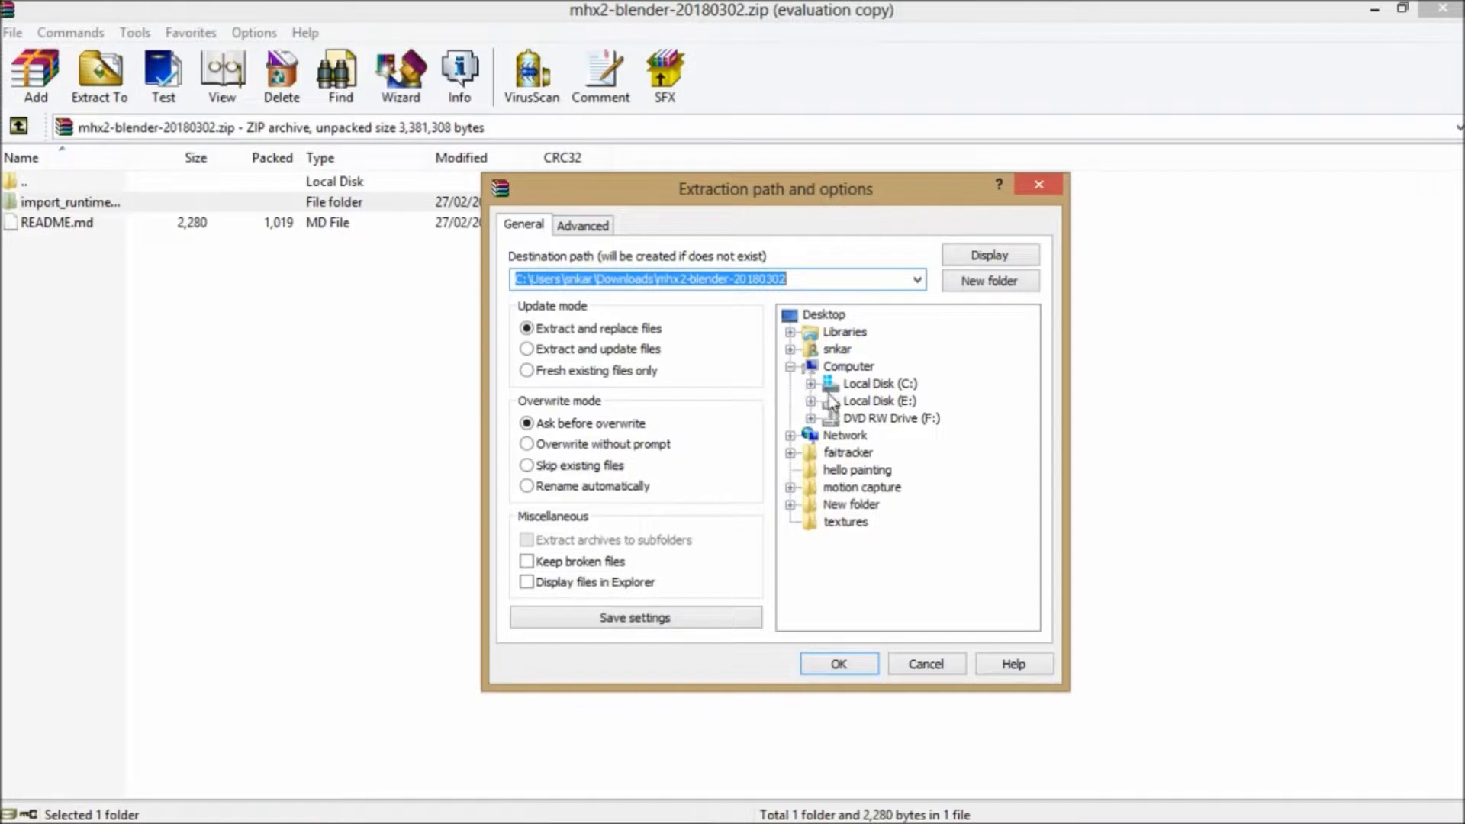
{"action": "left_click", "coordinate": [809, 383]}
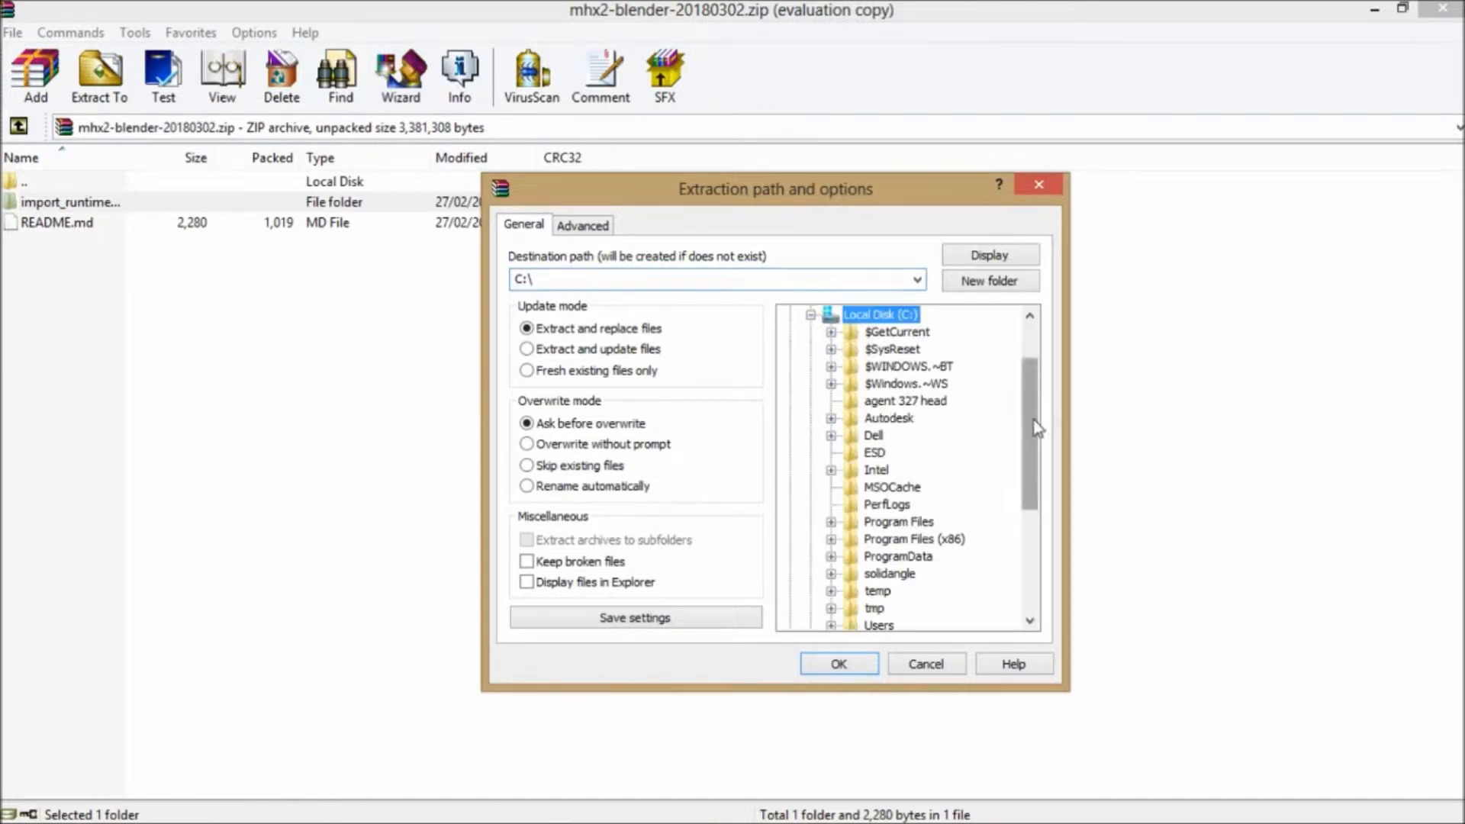
{"action": "scroll", "coordinate": [824, 486], "scroll_direction": "down", "scroll_amount": 2}
{"action": "left_click", "coordinate": [831, 469]}
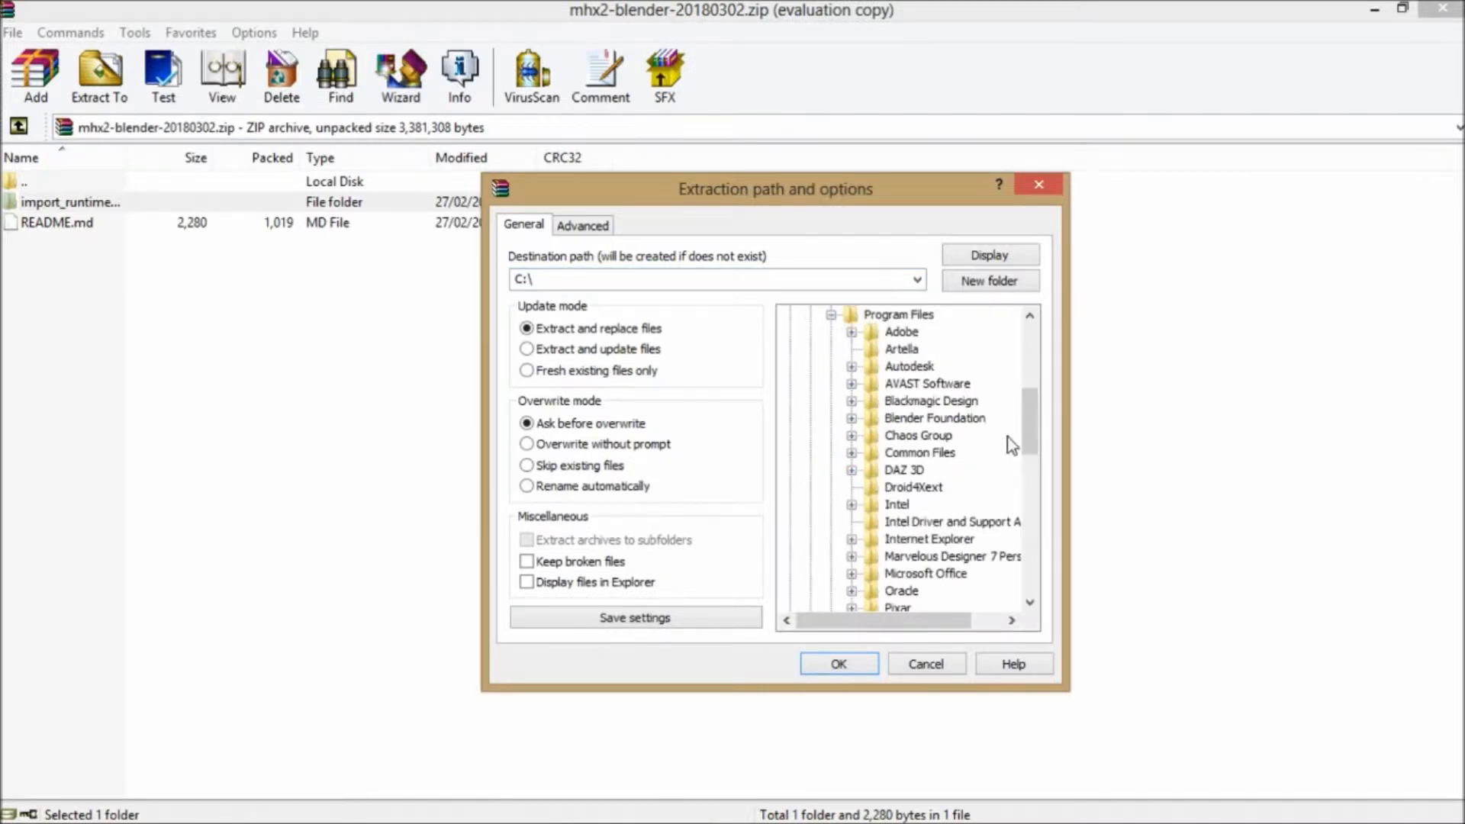
{"action": "mouse_move", "coordinate": [1024, 424]}
{"action": "left_mouse_down"}
{"action": "mouse_move", "coordinate": [1027, 462]}
{"action": "mouse_move", "coordinate": [1027, 383]}
{"action": "mouse_move", "coordinate": [1029, 421]}
{"action": "left_mouse_up"}
{"action": "left_click", "coordinate": [851, 469]}
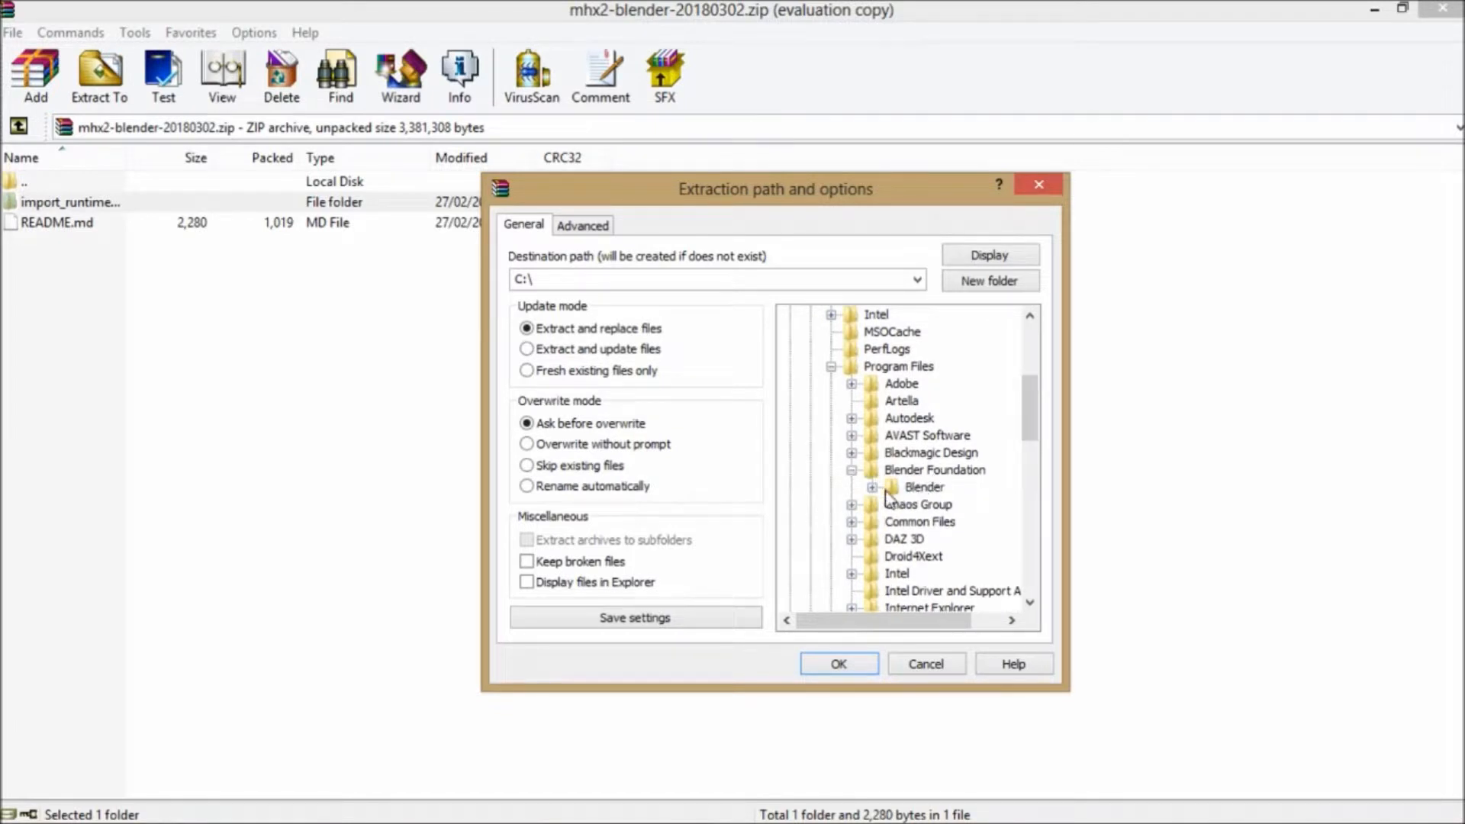
{"action": "left_click", "coordinate": [872, 488]}
{"action": "left_click", "coordinate": [892, 505]}
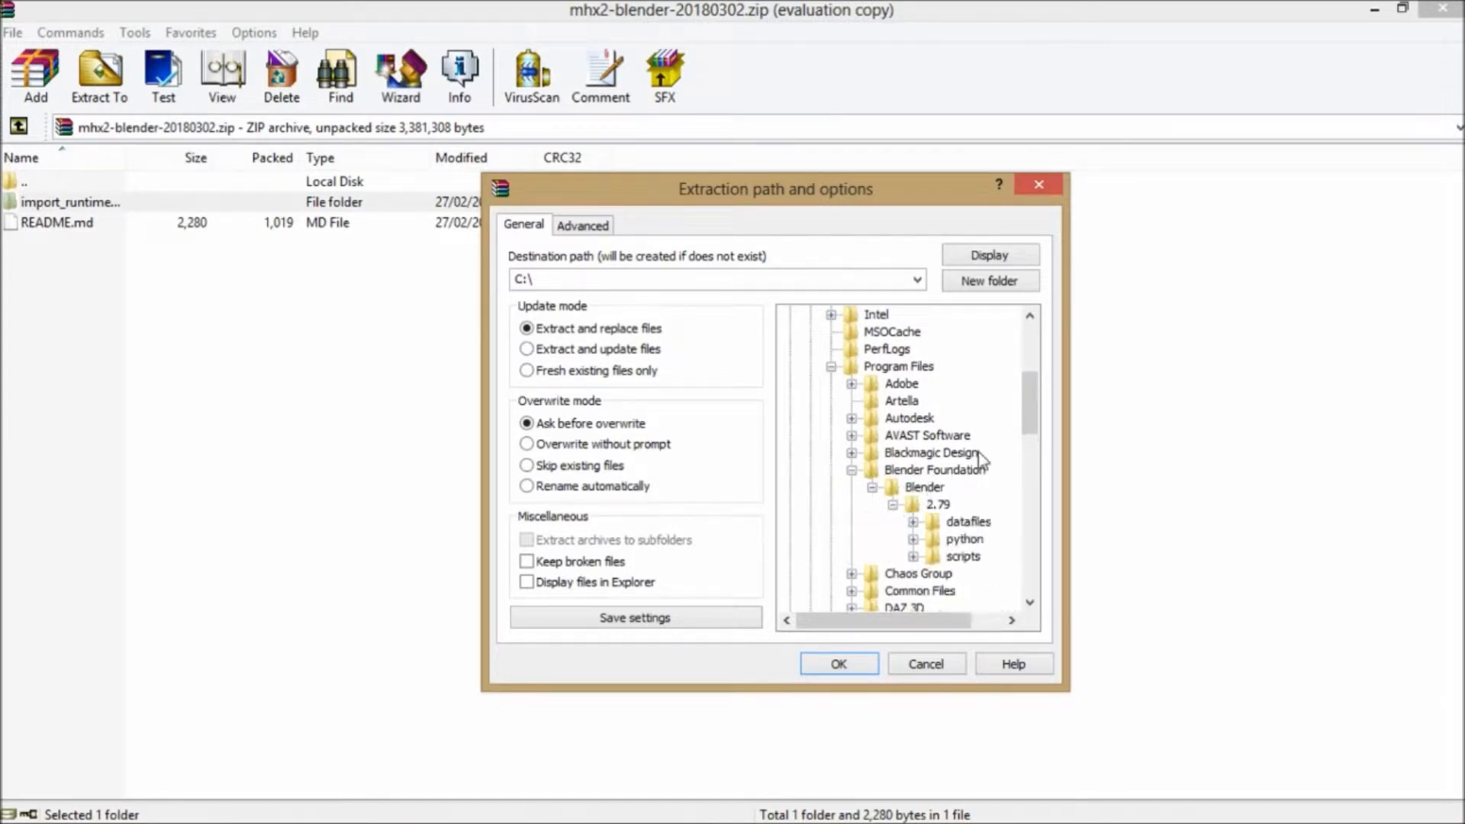
{"action": "left_click_drag", "start_coordinate": [1027, 431], "coordinate": [1029, 448]}
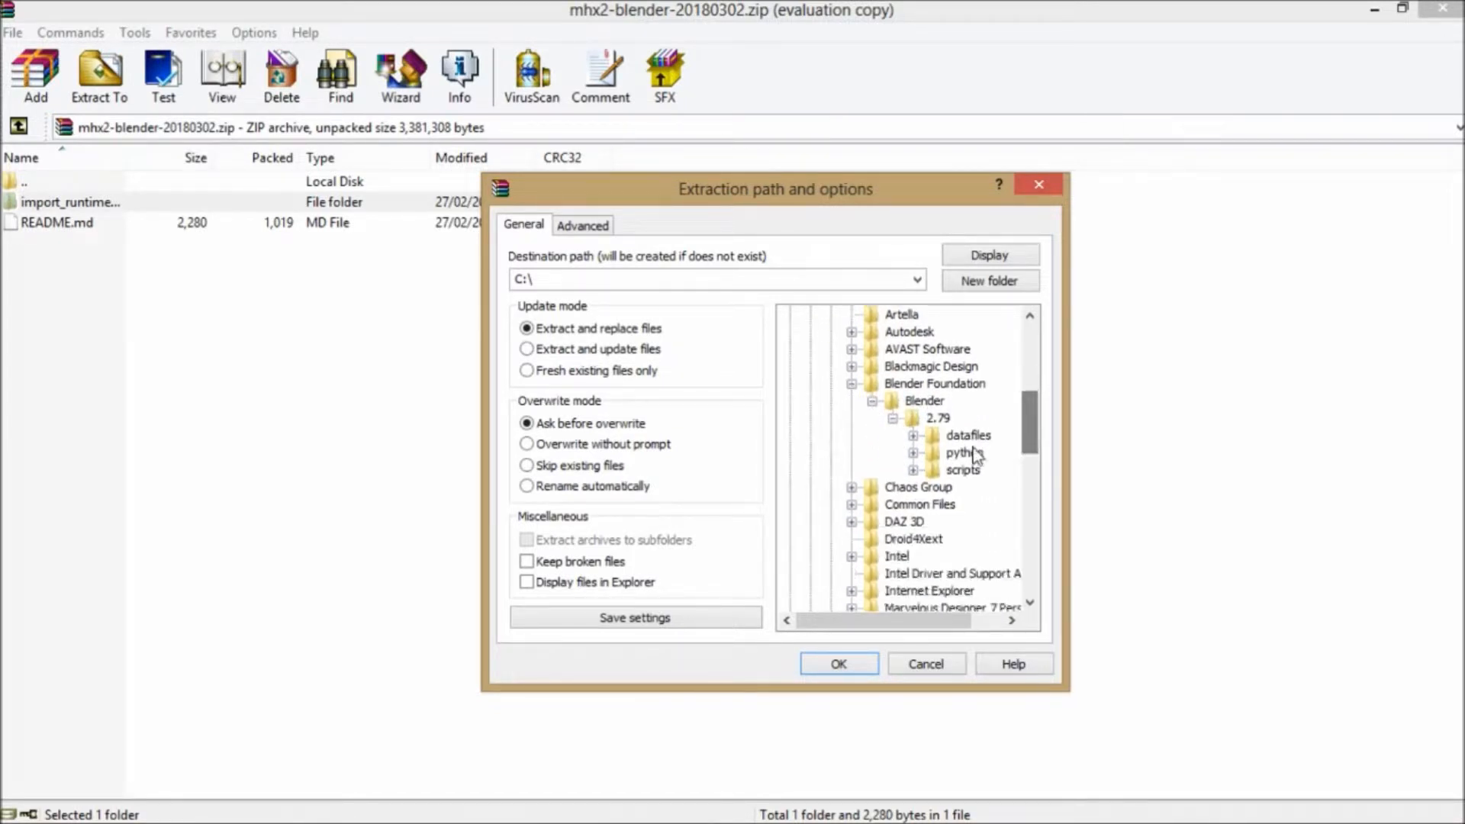
{"action": "left_click", "coordinate": [914, 469]}
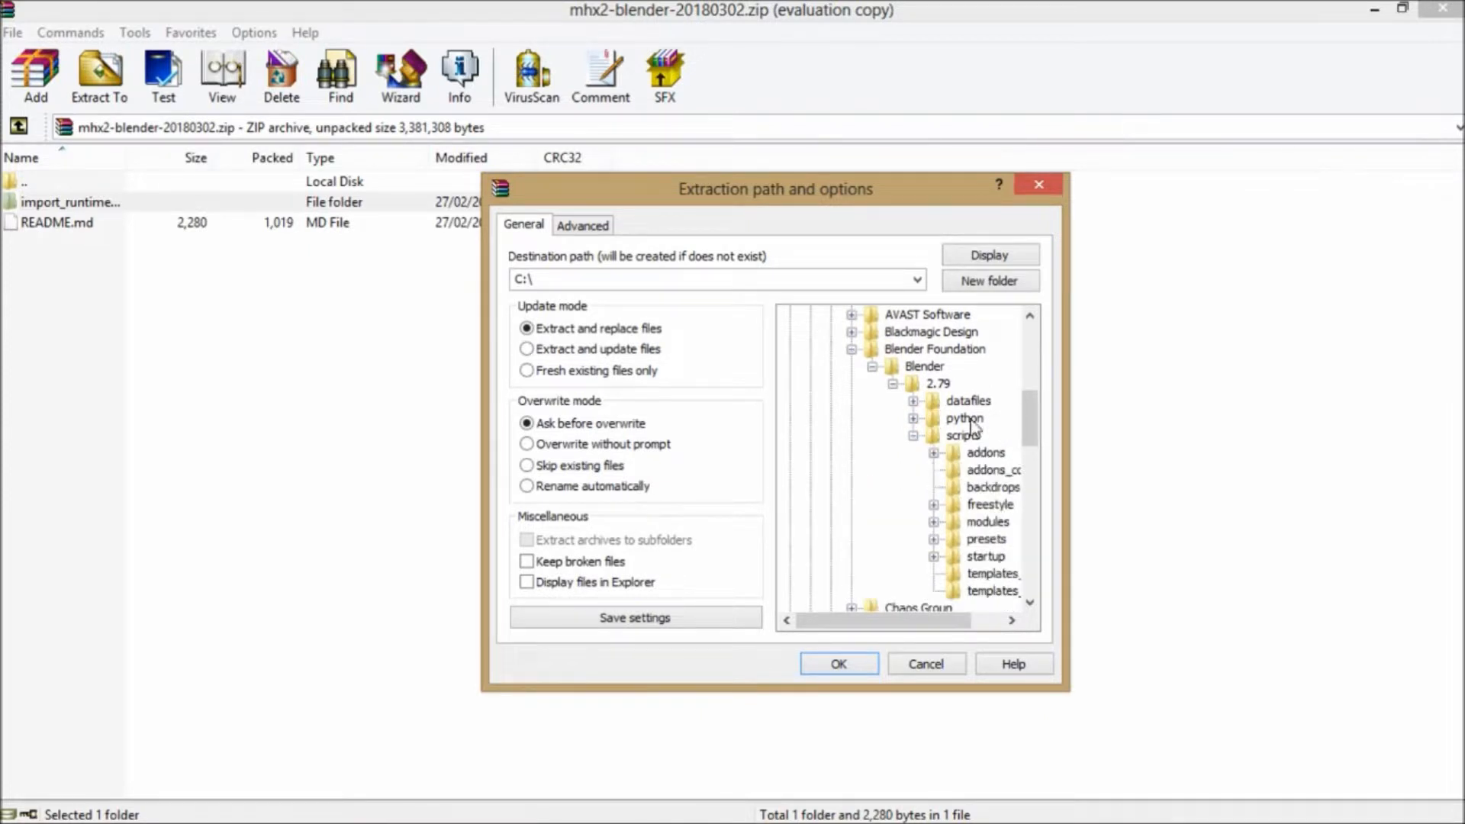
{"action": "left_click", "coordinate": [933, 453]}
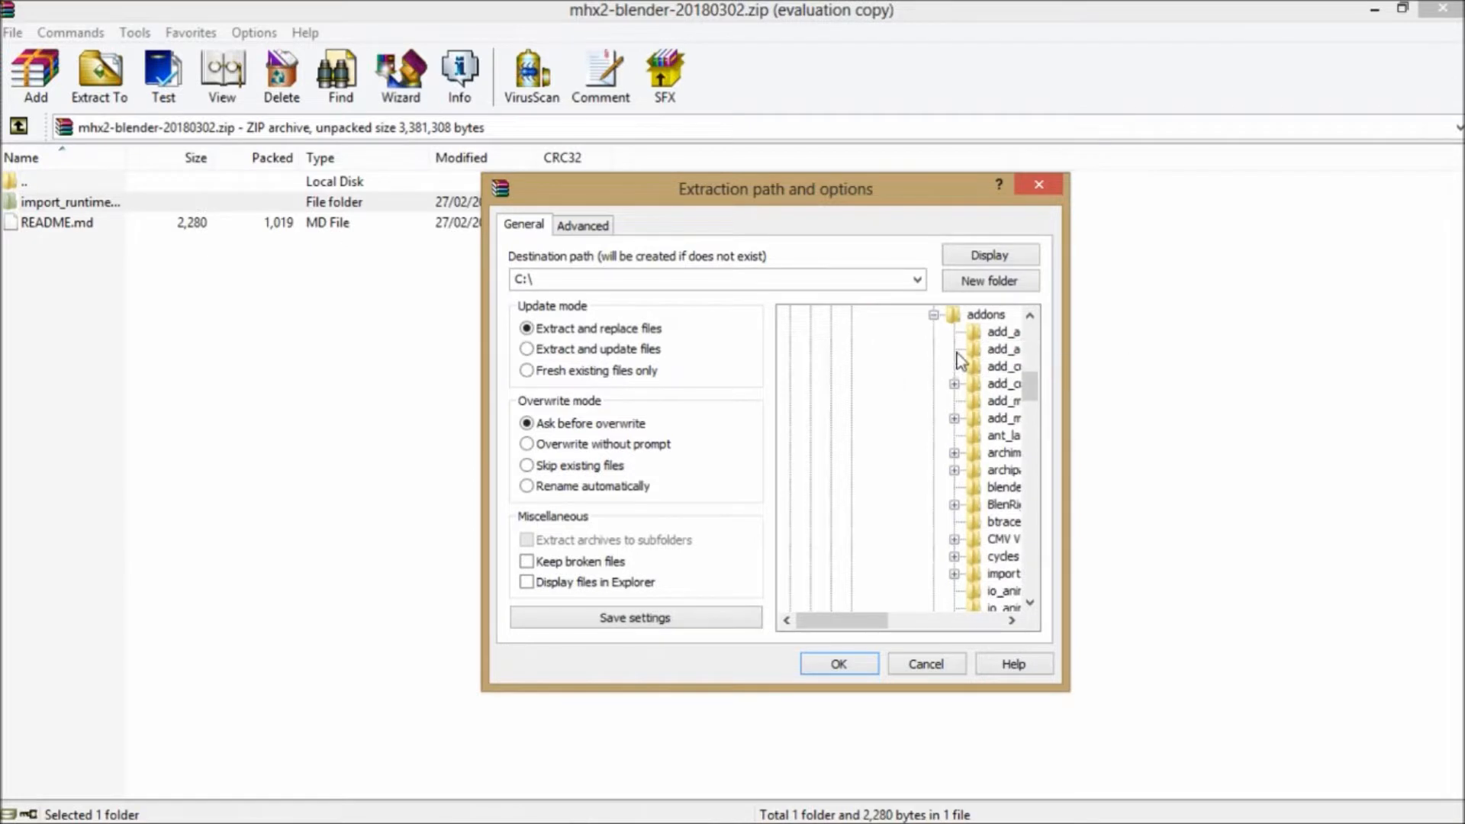
{"action": "left_click", "coordinate": [986, 315]}
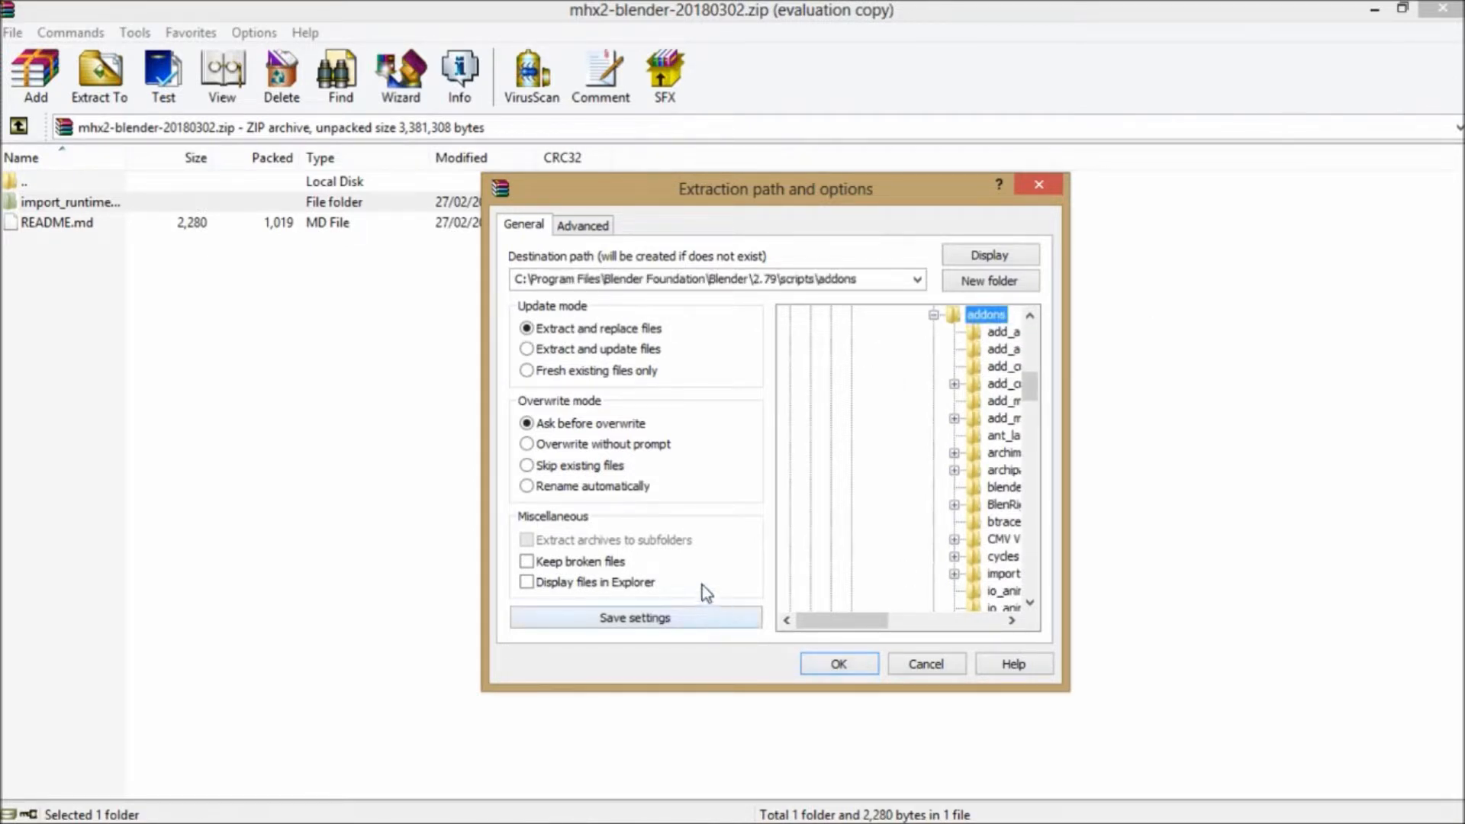
- Cancel the extraction and close the mhx2-blender-20180302 archive
{"action": "left_click", "coordinate": [1037, 183]}
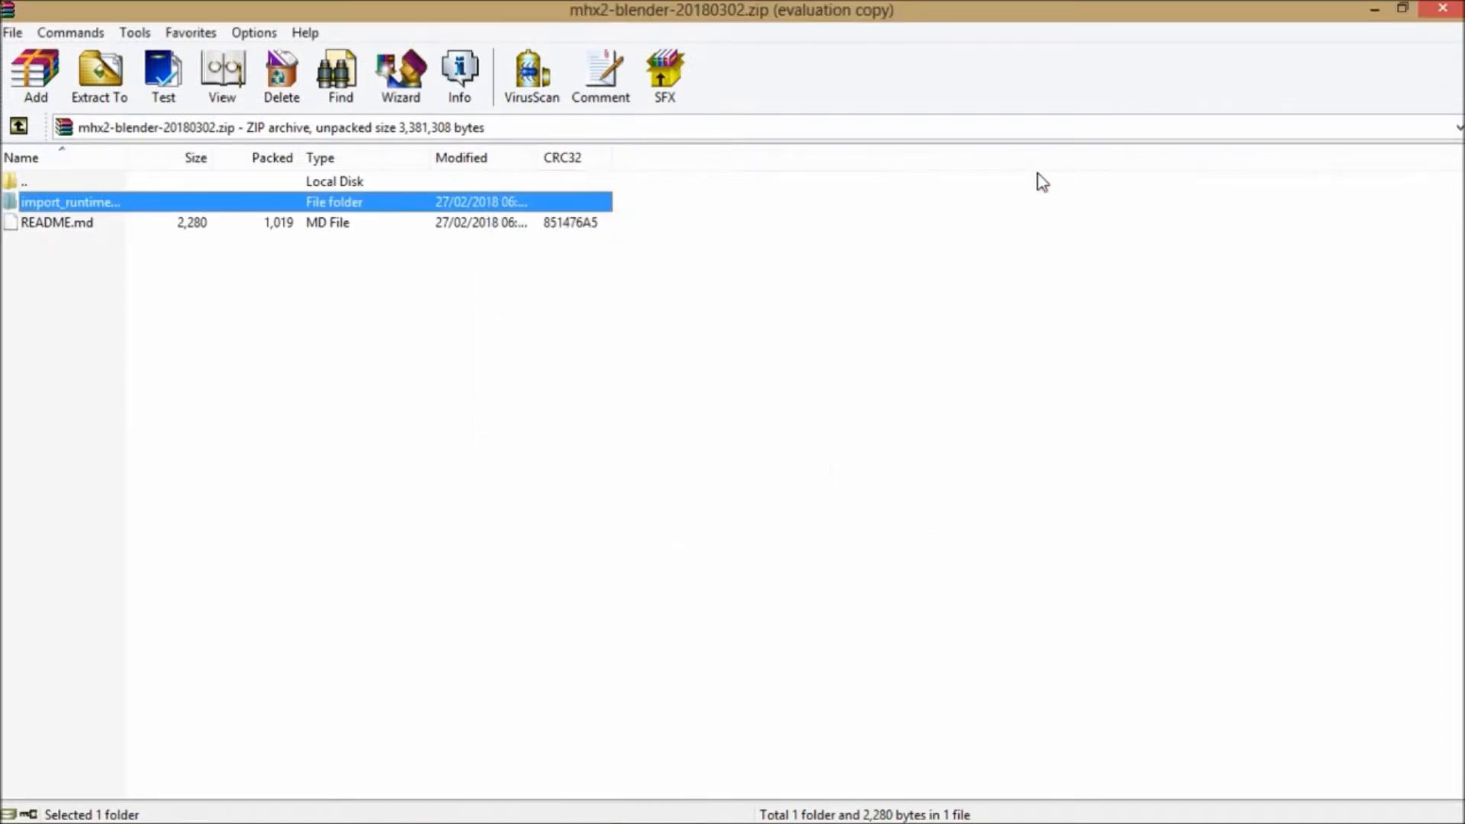
{"action": "left_click", "coordinate": [22, 181]}
{"action": "left_click", "coordinate": [1442, 8]}
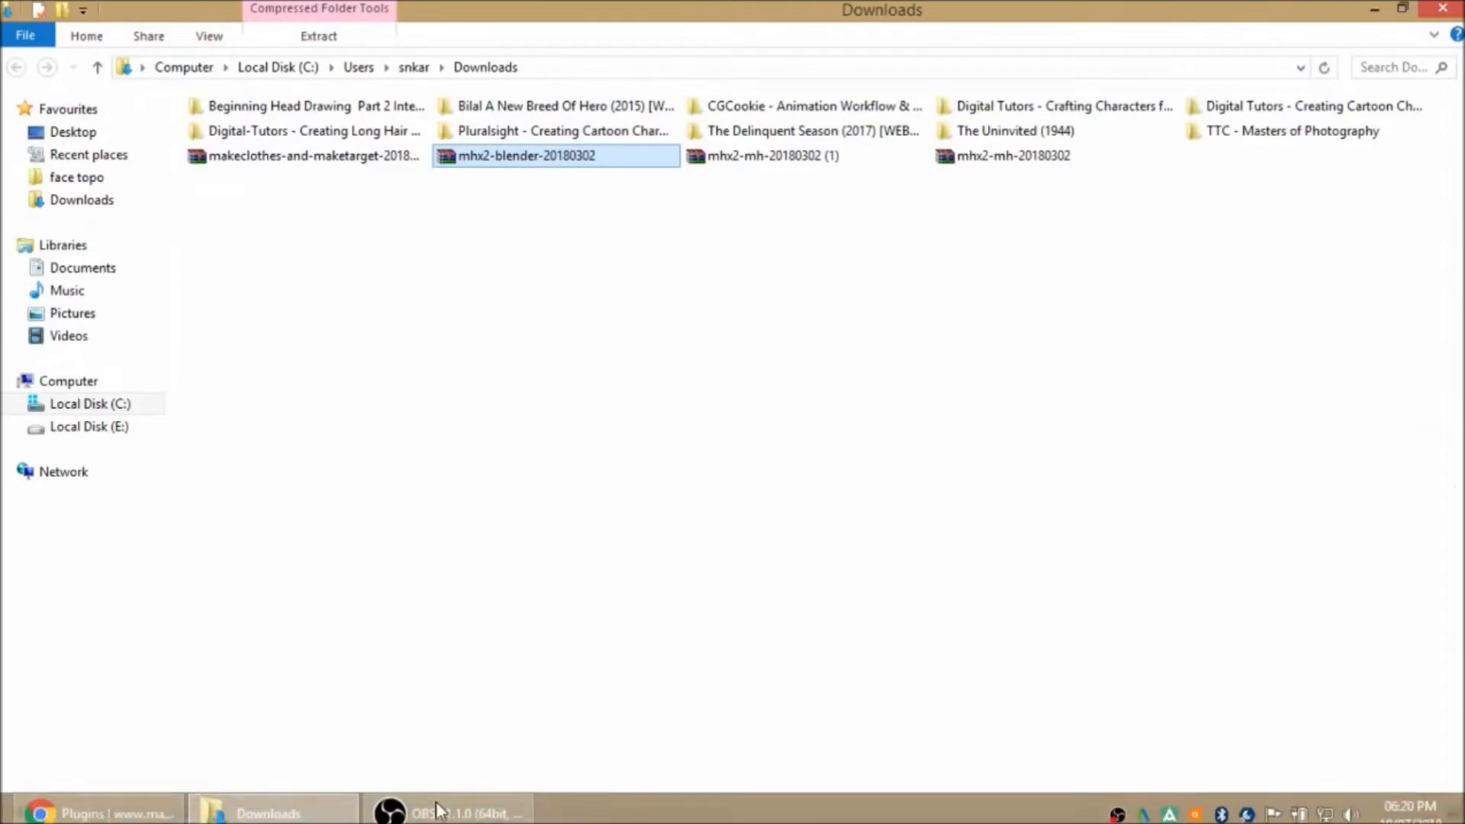
- Switch back to the browser, show the downloaded MakeClothes and MakeTarget zip in its folder, and open it
{"action": "left_click", "coordinate": [128, 810]}
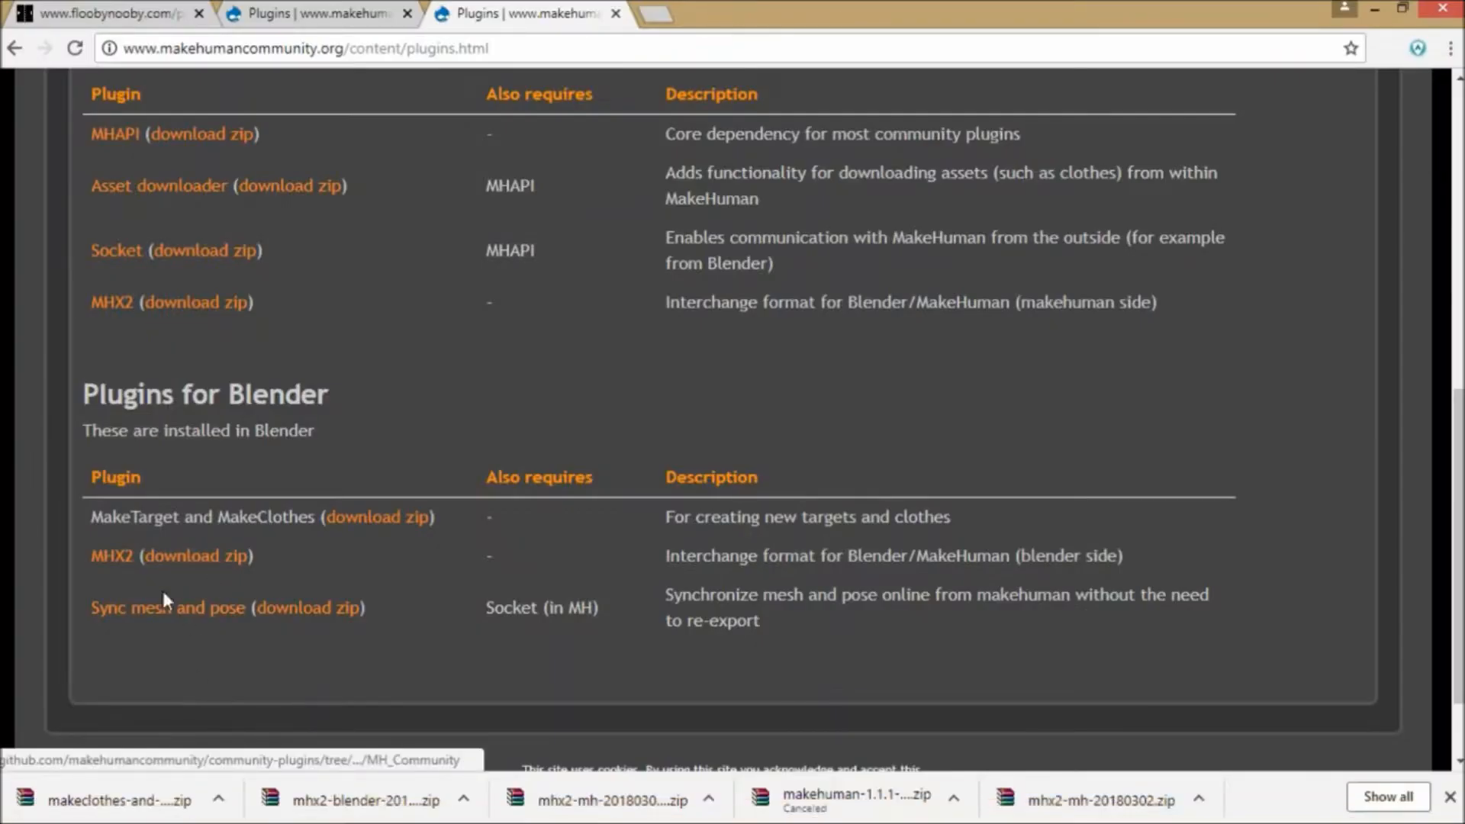
{"action": "left_click", "coordinate": [220, 800]}
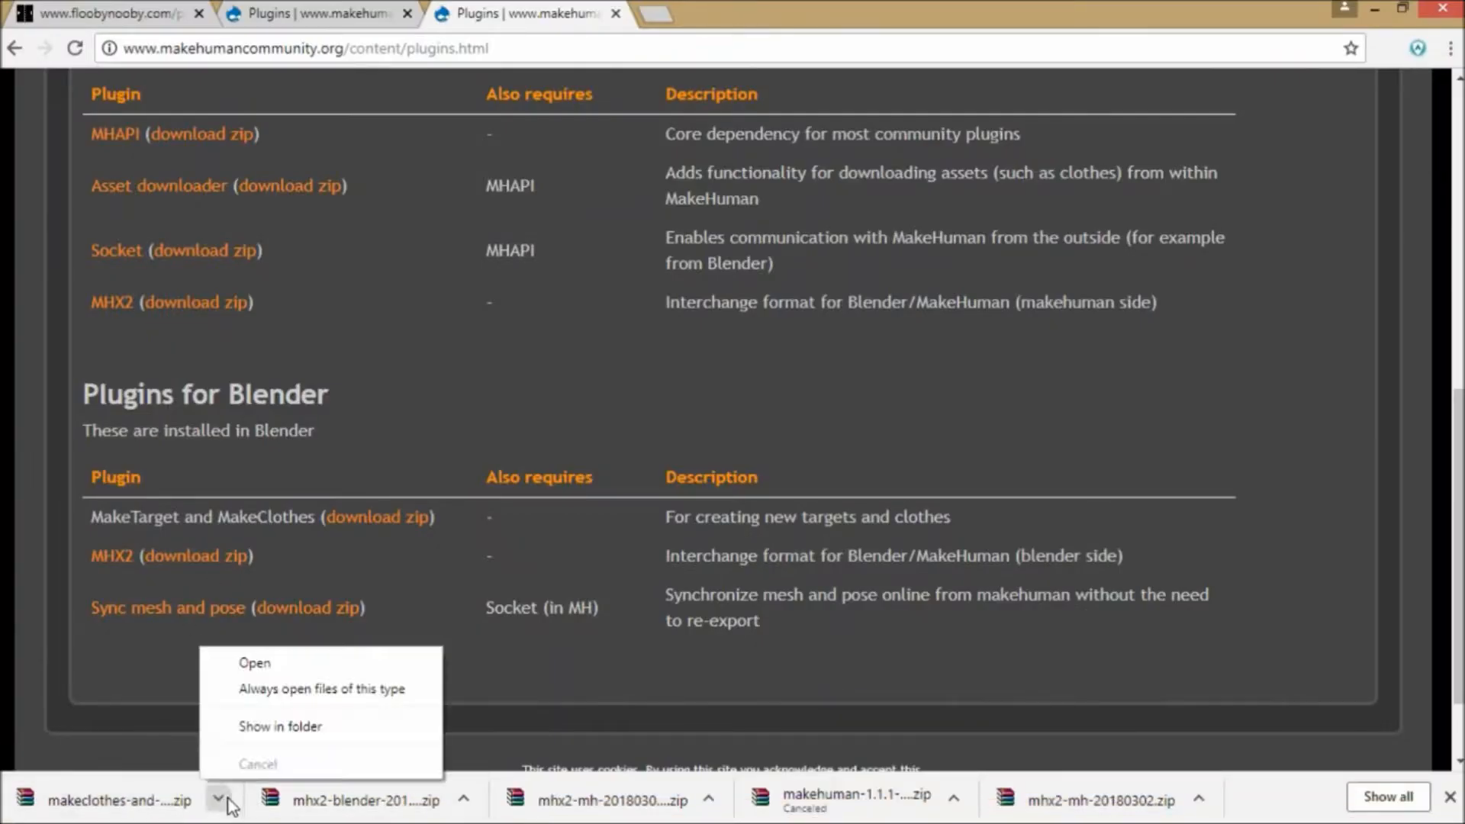
{"action": "left_click", "coordinate": [259, 725]}
{"action": "double_click", "coordinate": [384, 155]}
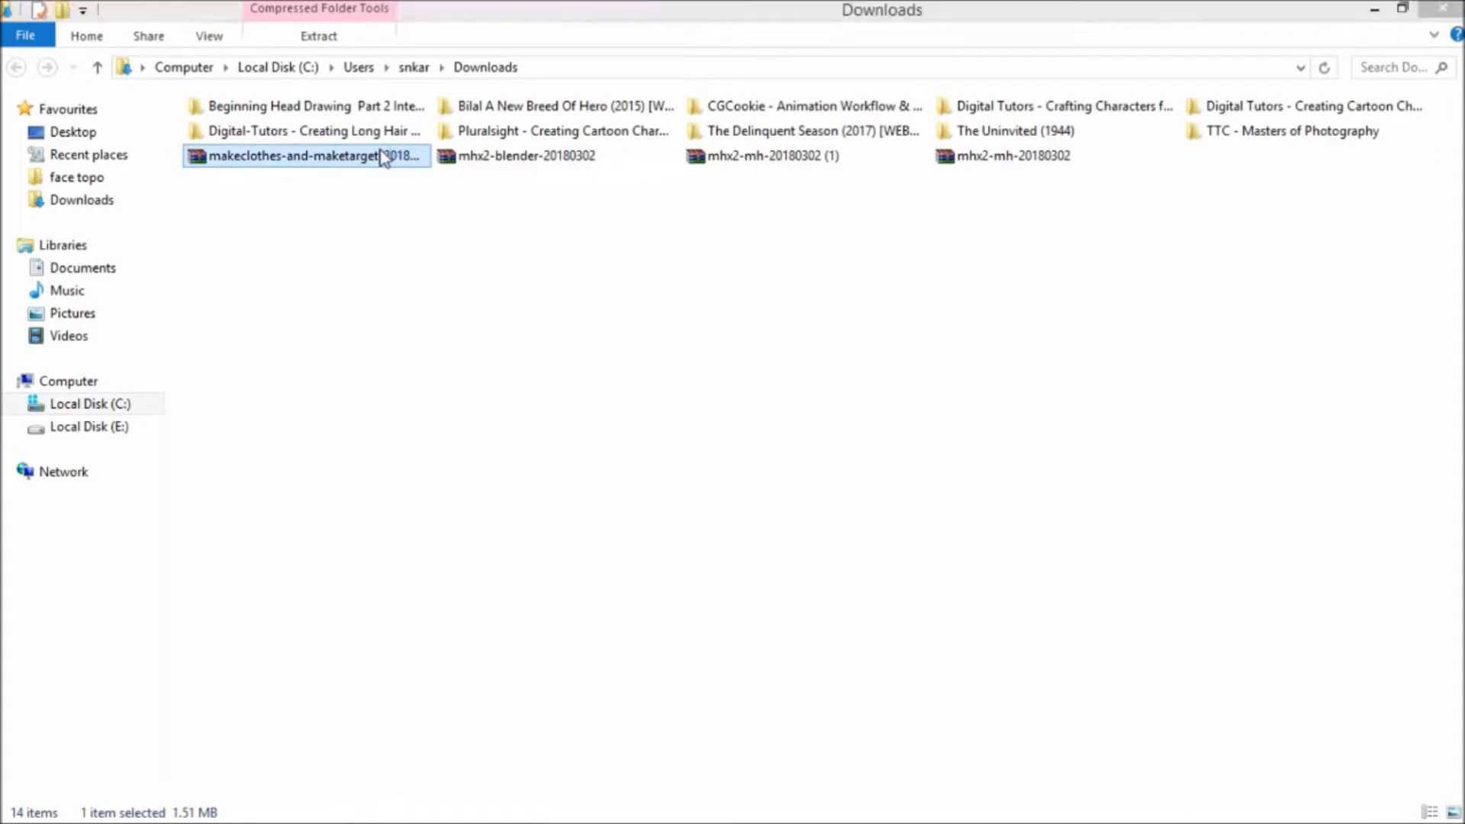
- Set up extraction of the makeclothes and maketarget folders with C:\Program Files\Blender Foundation\Blender\2.79\scripts\addons as the destination path
{"action": "left_click", "coordinate": [76, 203]}
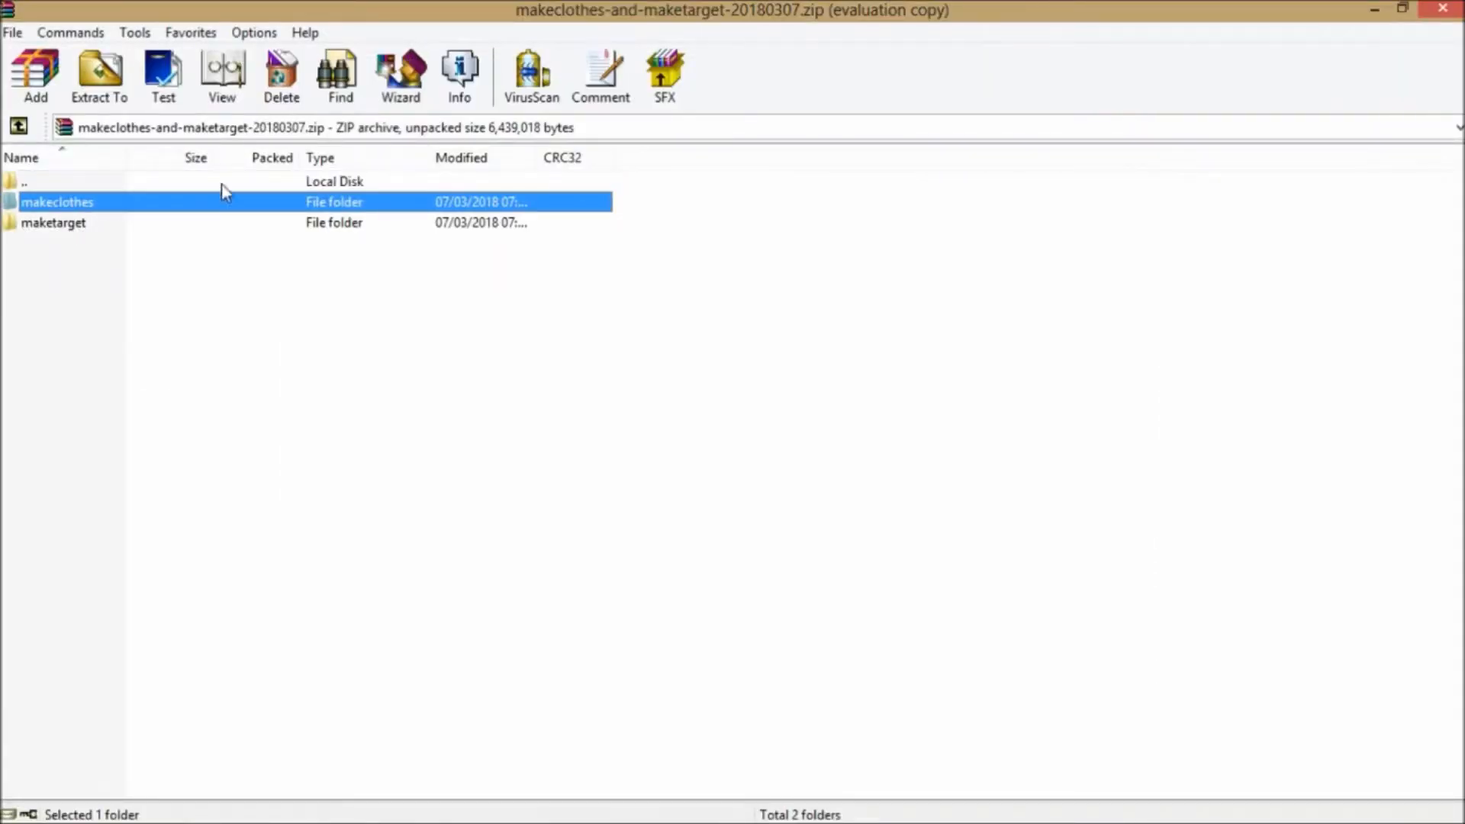
{"action": "left_click", "coordinate": [67, 223], "text": "shift"}
{"action": "left_click", "coordinate": [99, 74]}
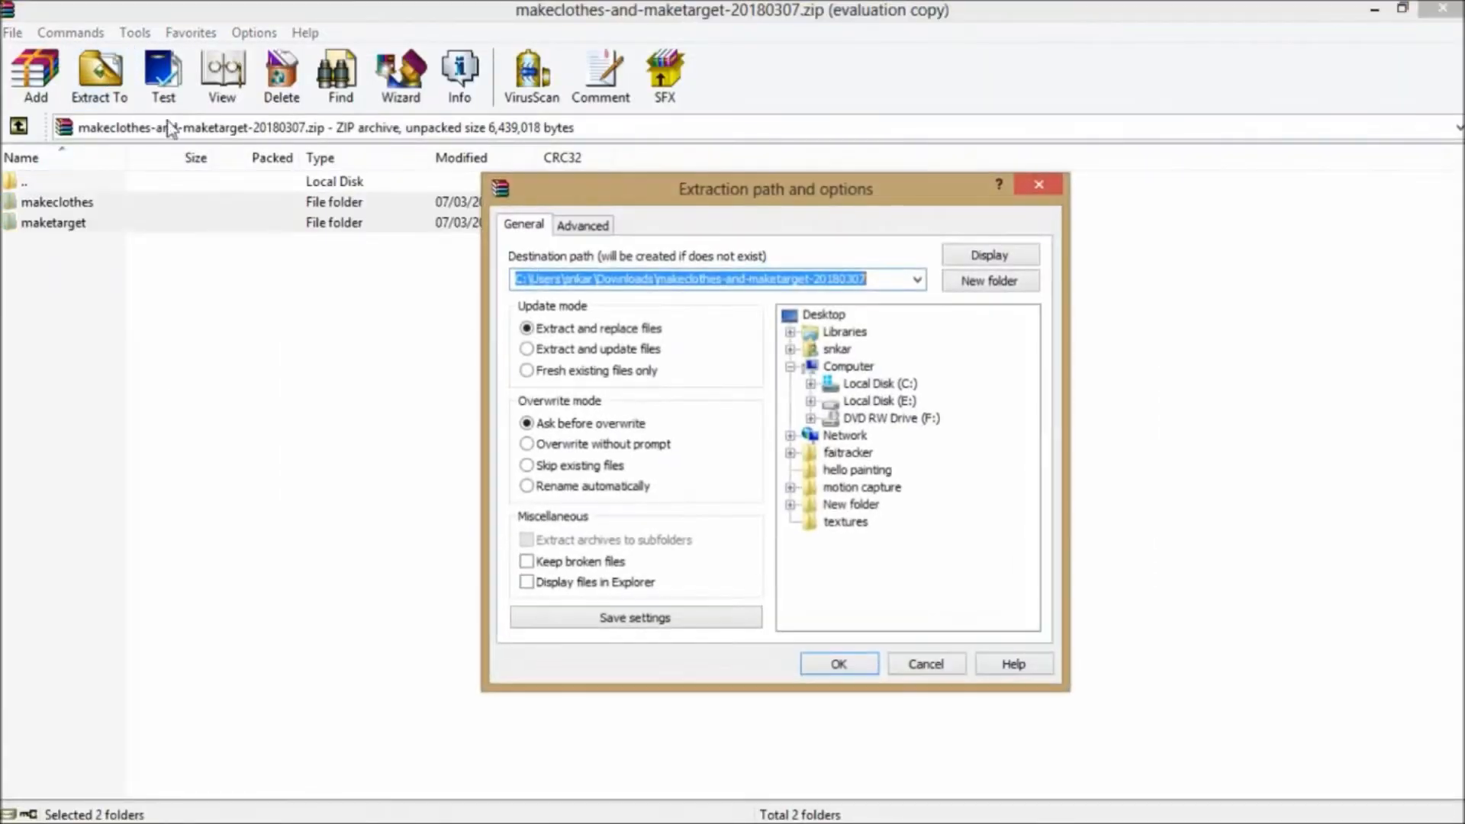
{"action": "left_click", "coordinate": [813, 384]}
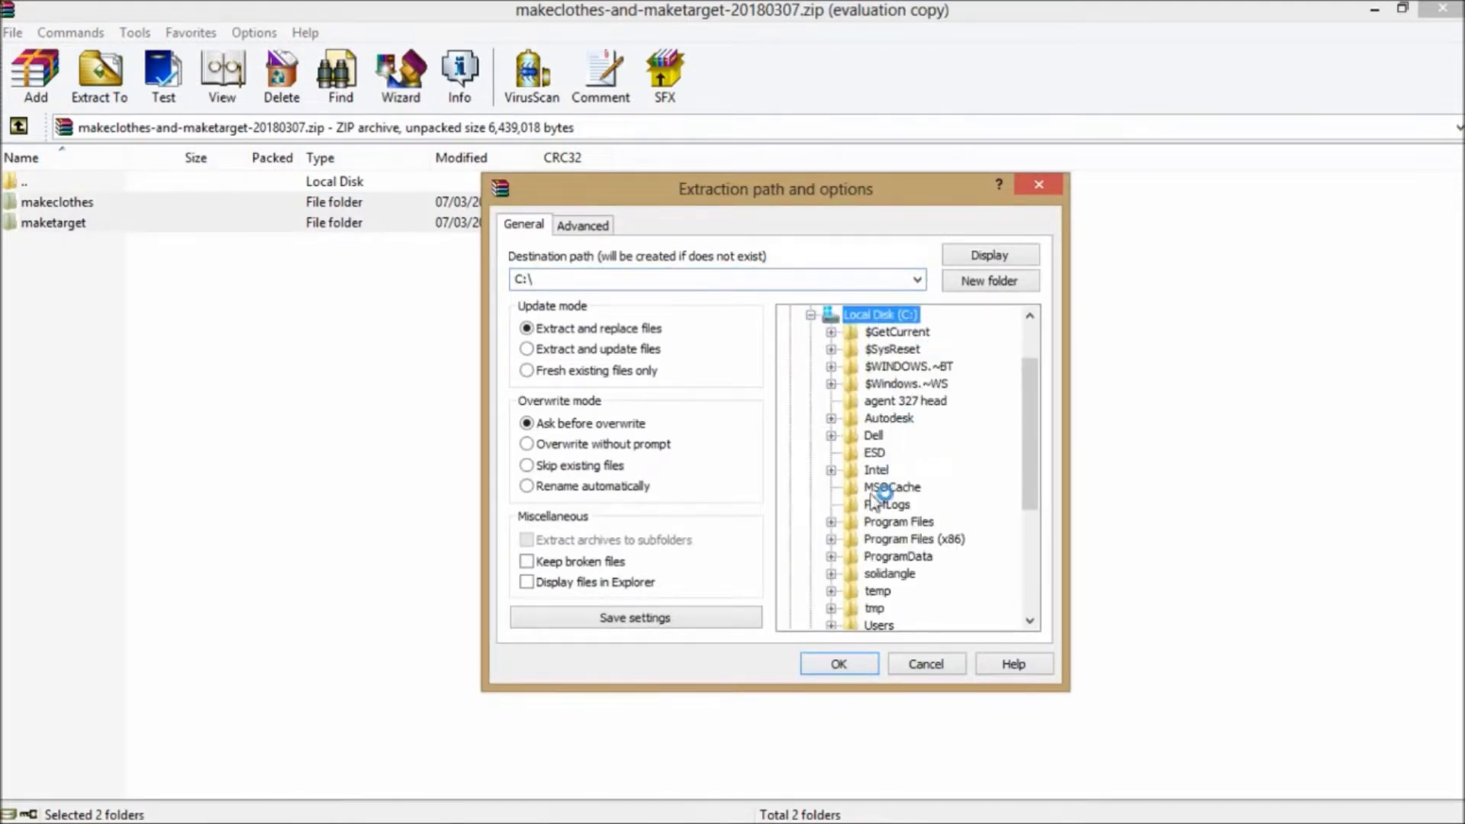
{"action": "left_click", "coordinate": [1146, 70]}
{"action": "left_click", "coordinate": [831, 522]}
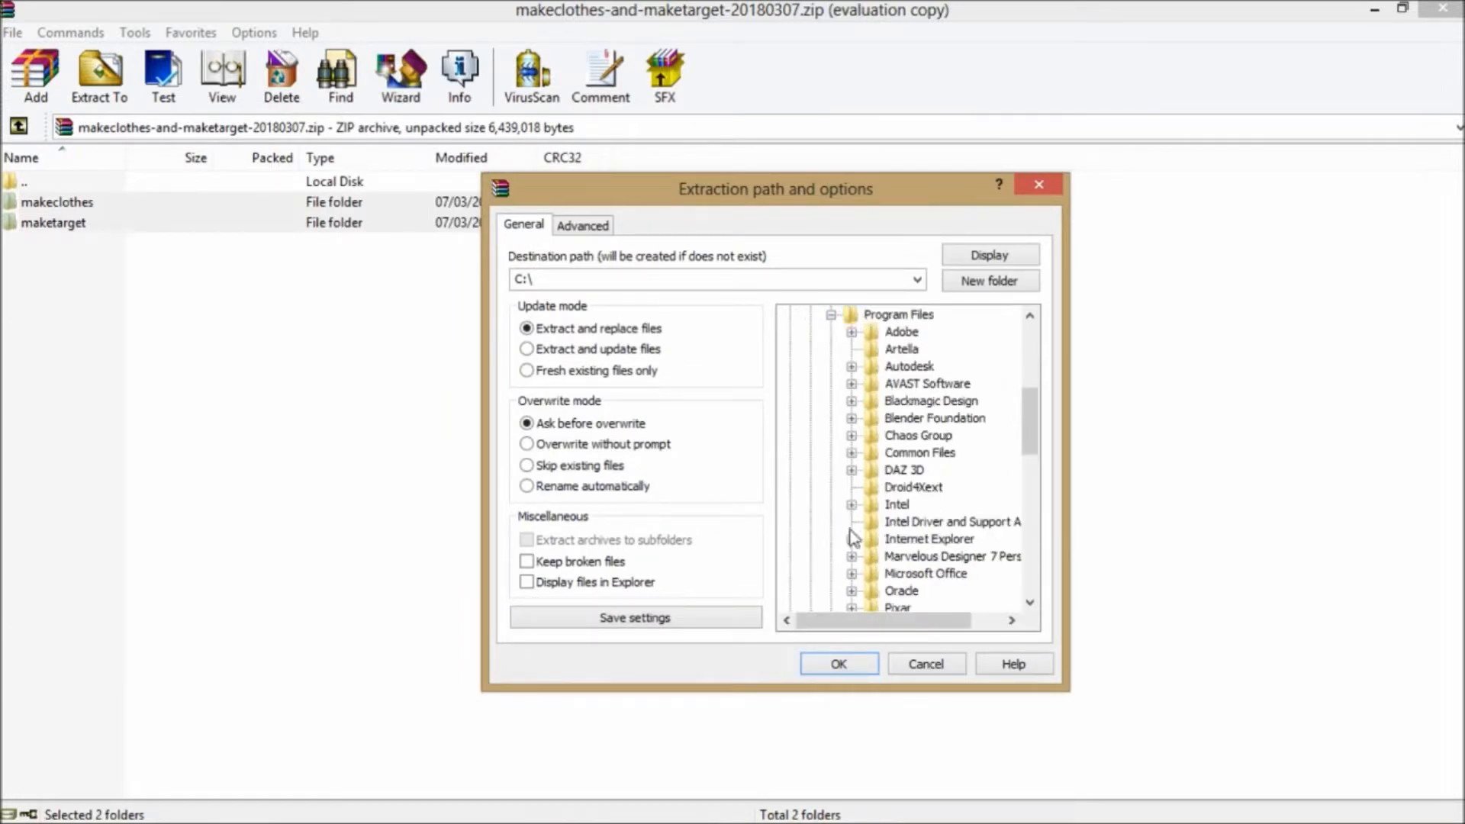
{"action": "left_click", "coordinate": [852, 418]}
{"action": "left_click", "coordinate": [872, 435]}
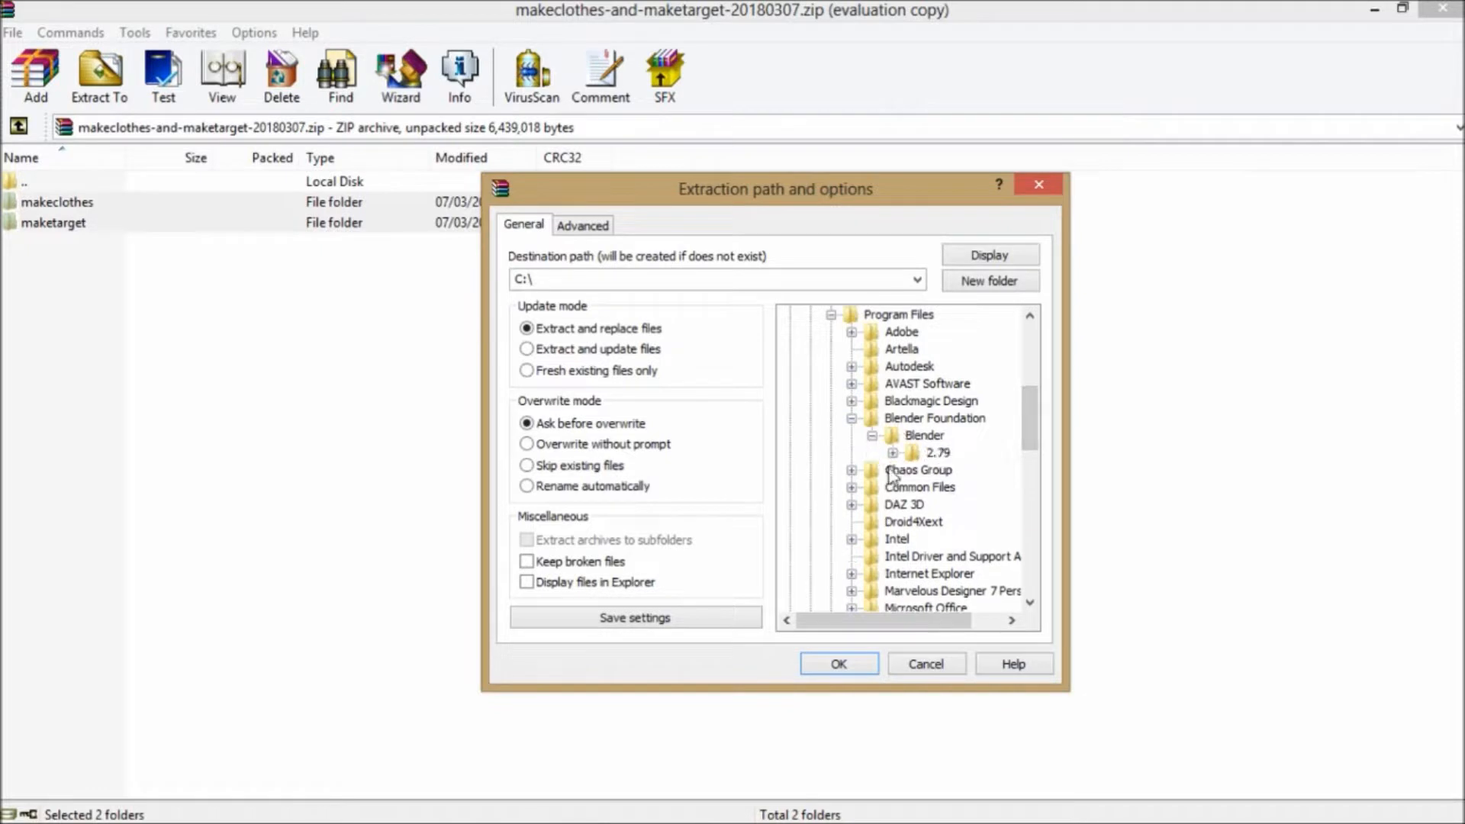
{"action": "left_click", "coordinate": [893, 453]}
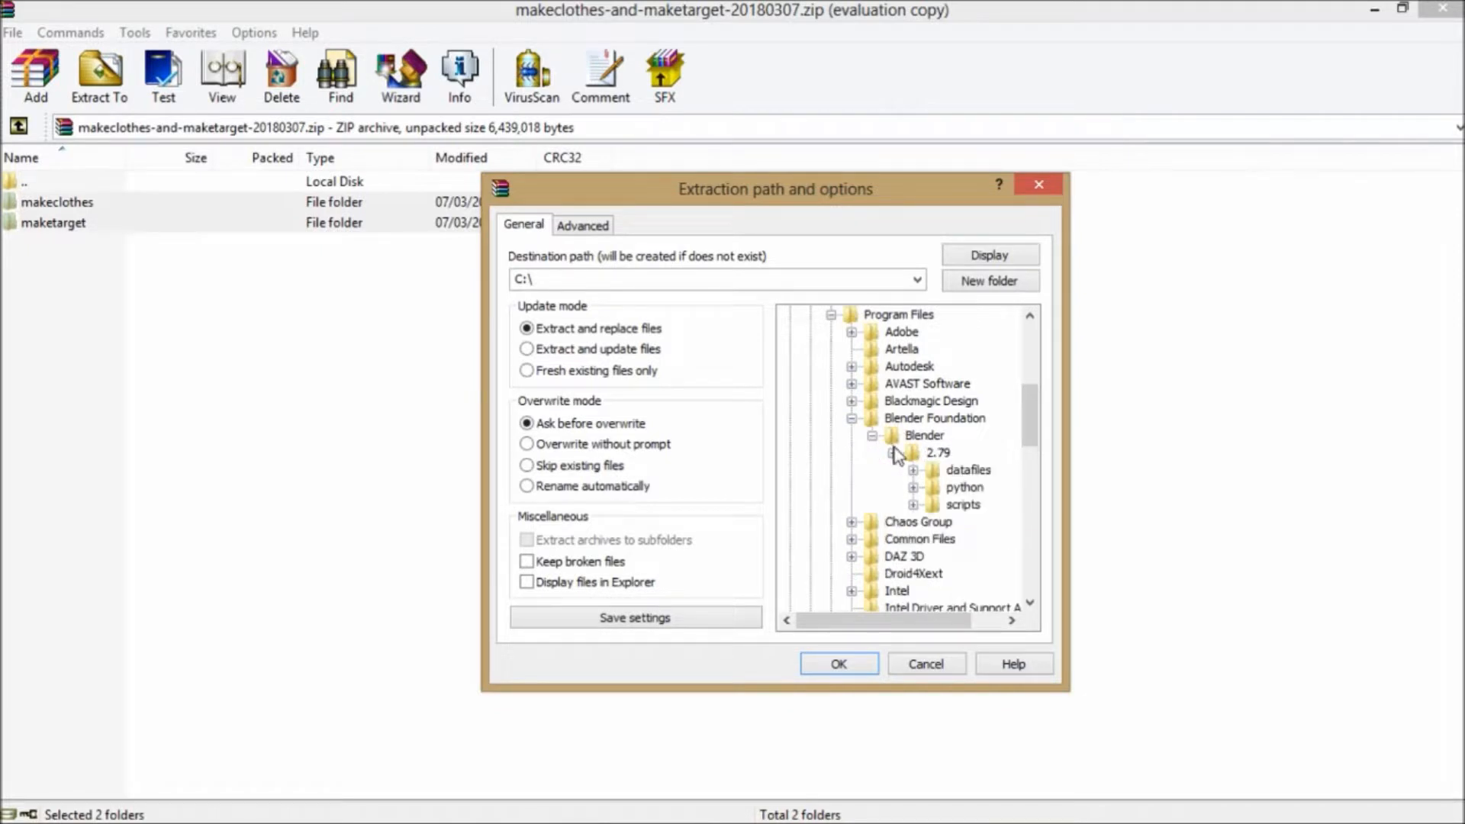
{"action": "left_click", "coordinate": [913, 504]}
{"action": "left_click", "coordinate": [933, 452]}
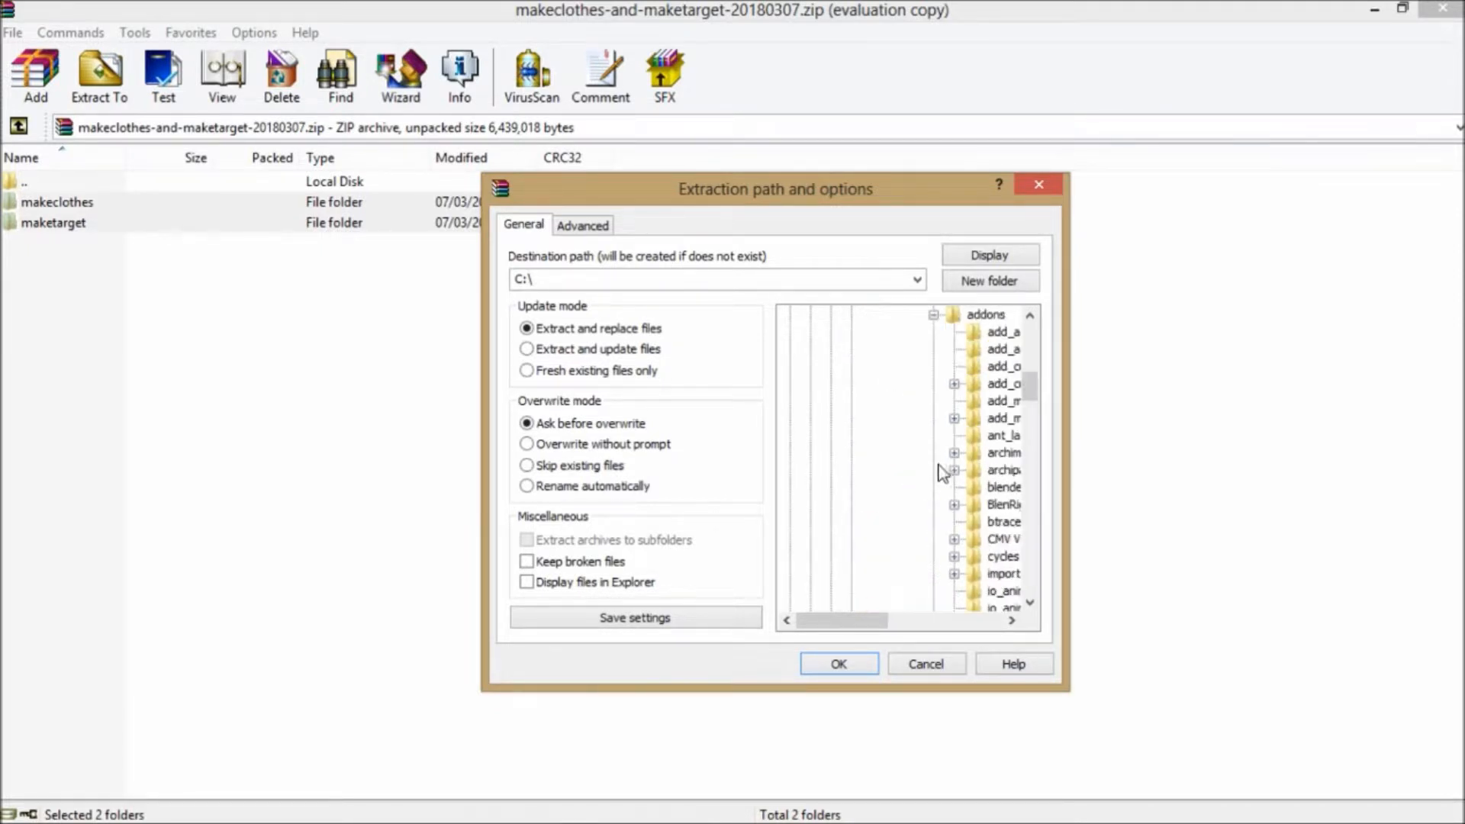
{"action": "left_click", "coordinate": [983, 314]}
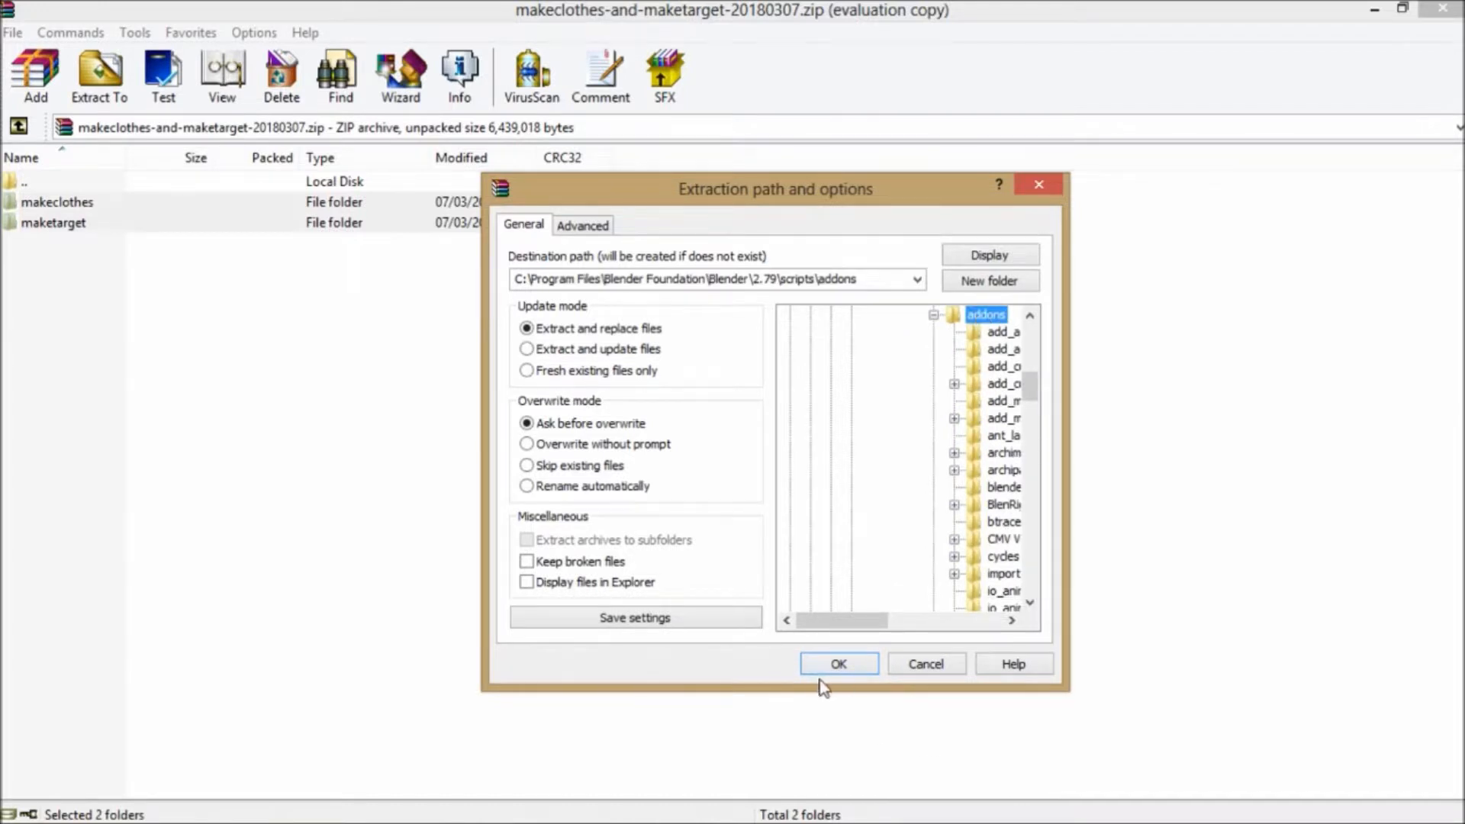
- Close the makeclothes-and-maketarget archive without extracting and minimise the browser to reach the desktop
{"action": "left_click", "coordinate": [1039, 188]}
{"action": "left_click", "coordinate": [1442, 9]}
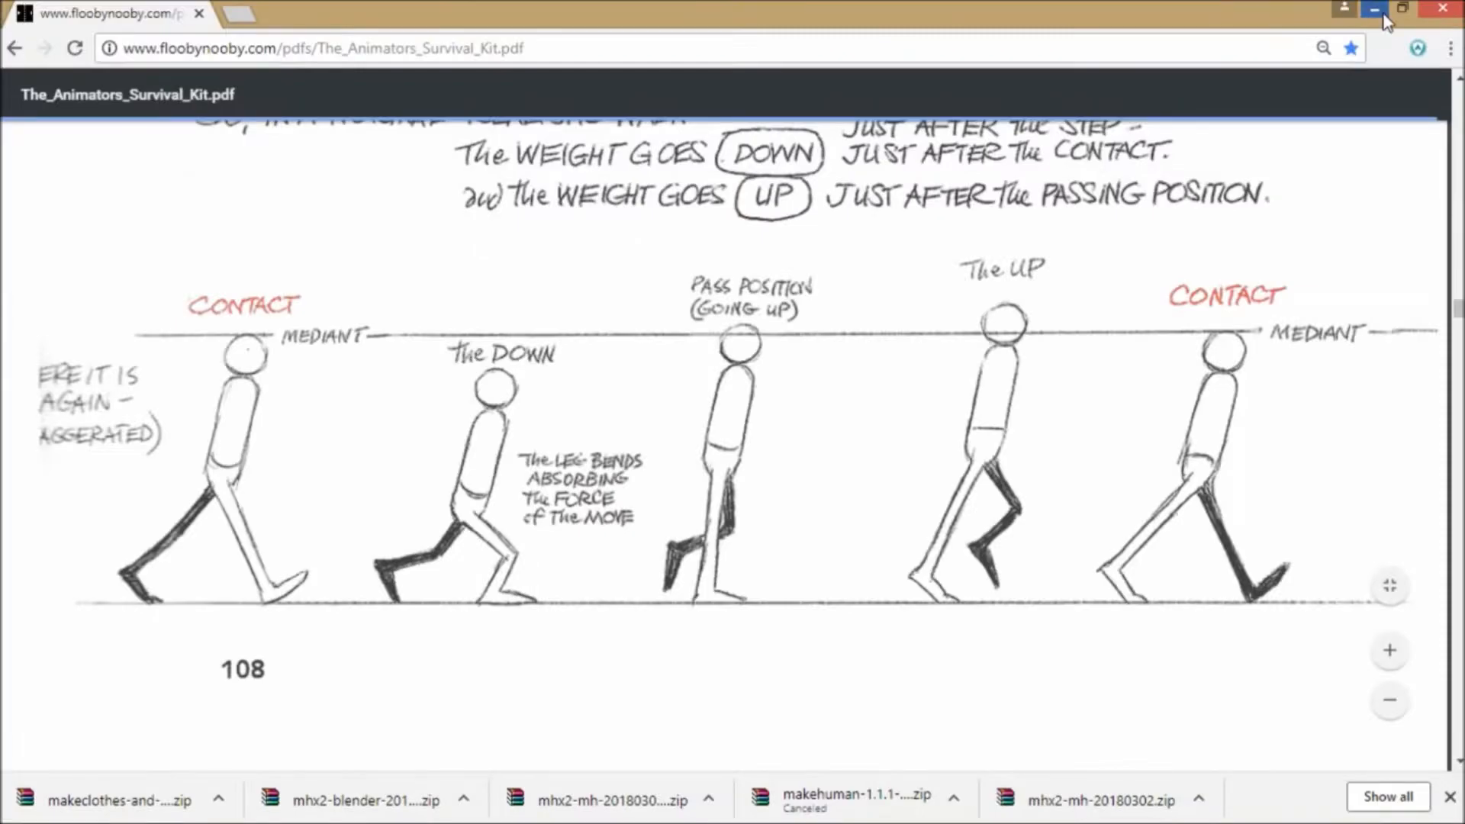
{"action": "left_click", "coordinate": [1364, 11]}
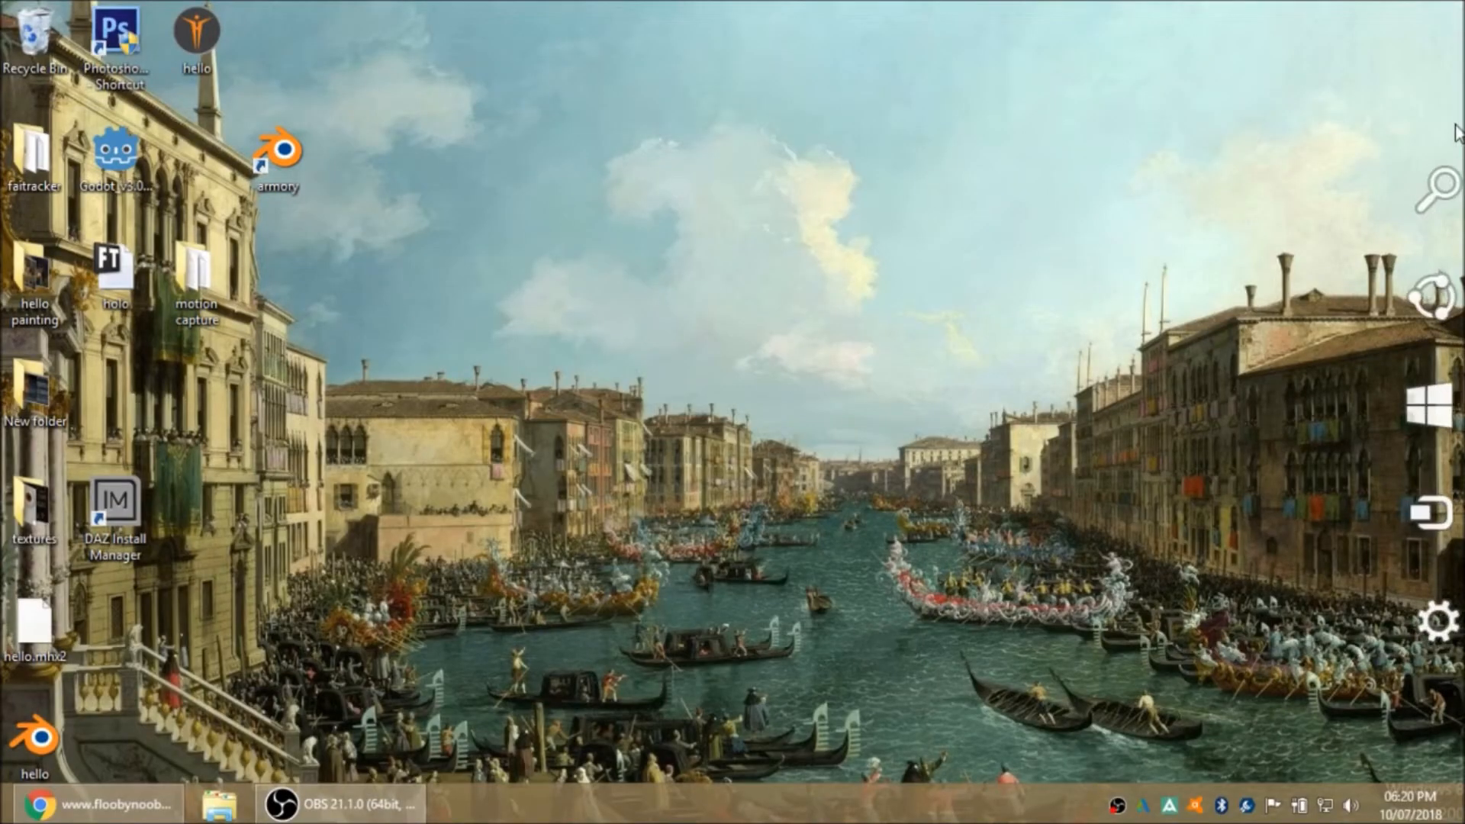
- Search the installed apps for blender and launch Blender
{"action": "left_click", "coordinate": [1423, 200]}
{"action": "type", "text": "b"}
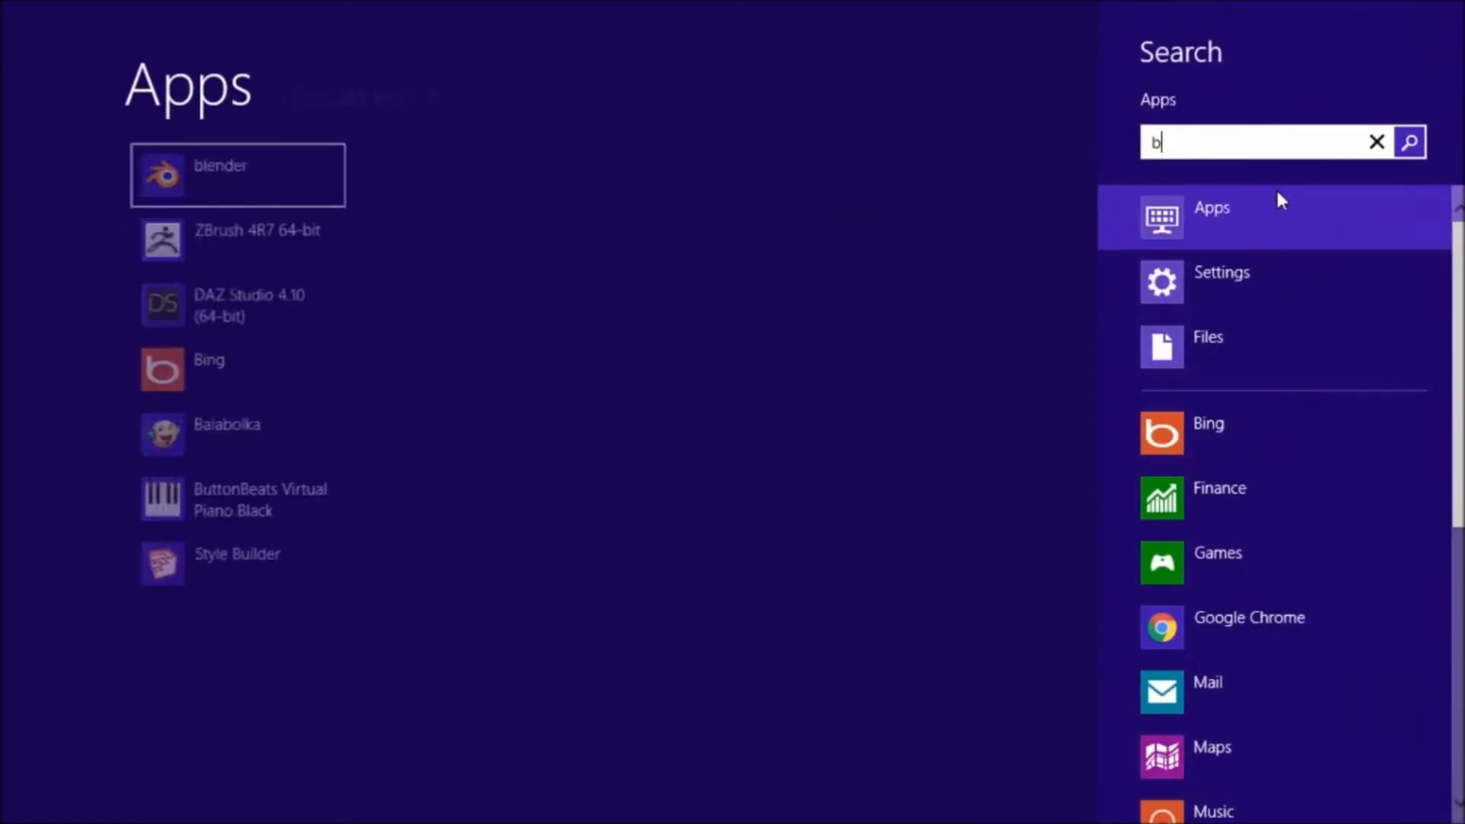
{"action": "type", "text": "lender"}
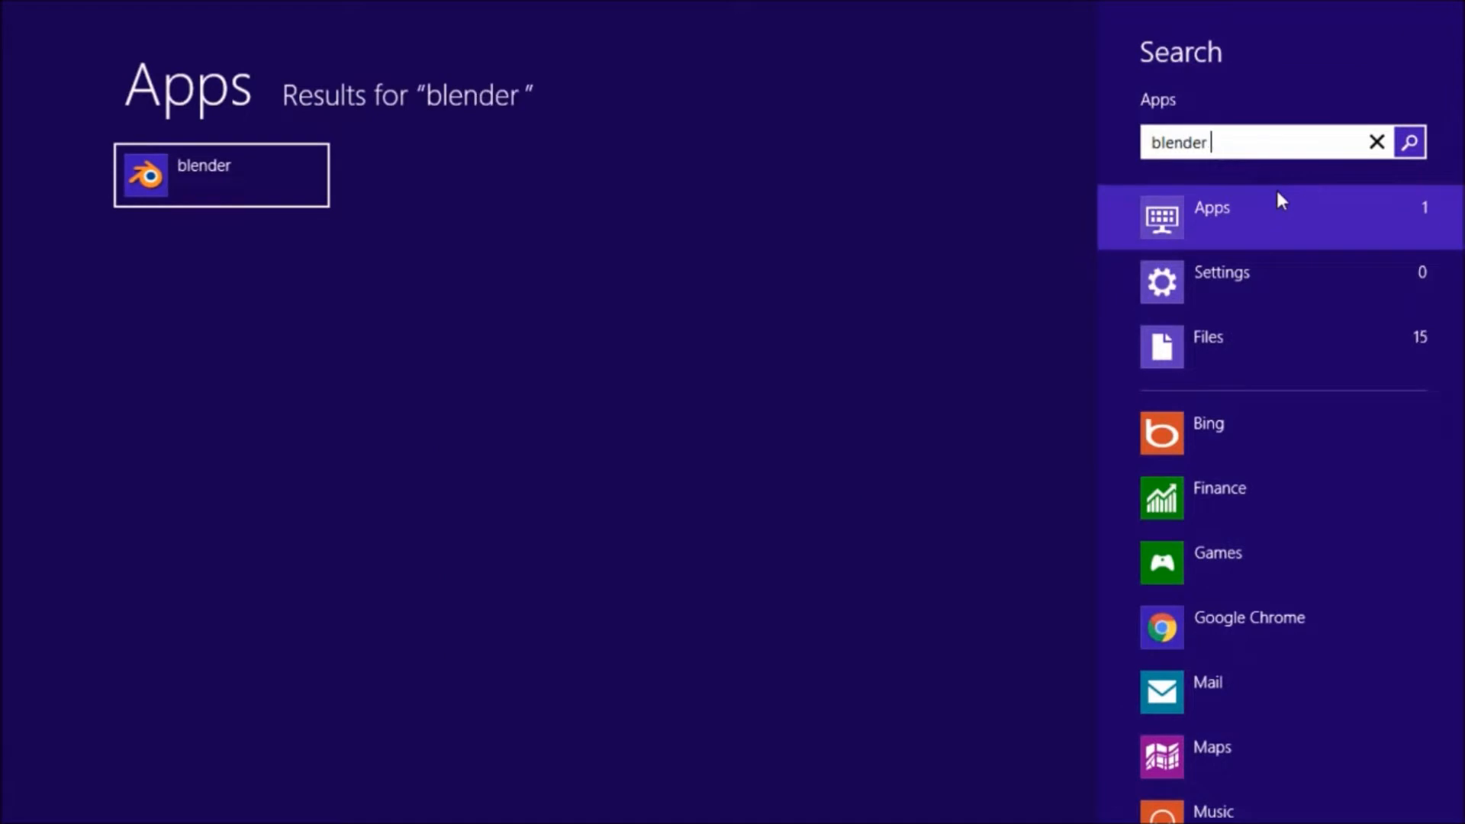
{"action": "left_click", "coordinate": [227, 168]}
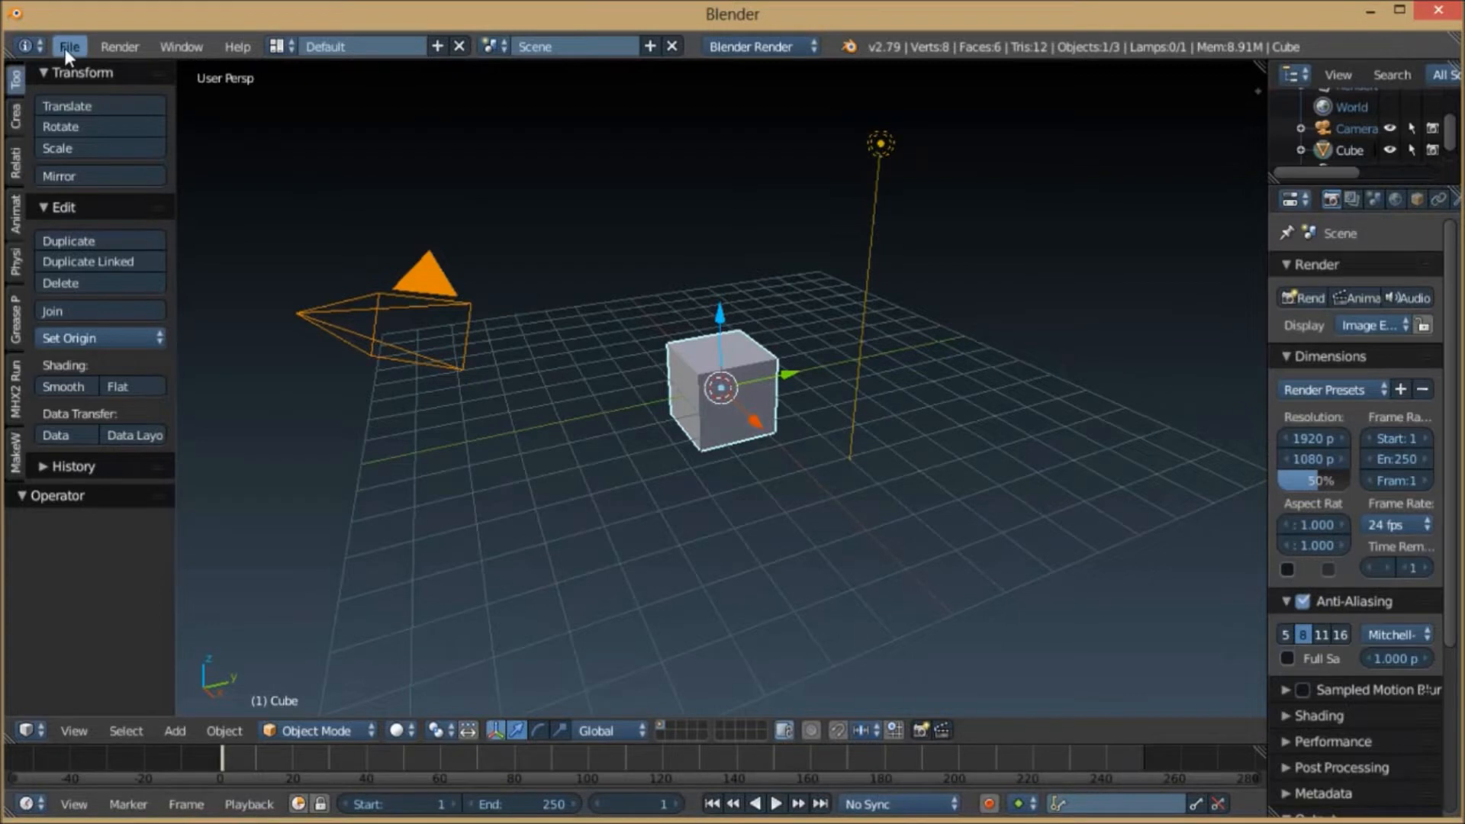
- Search the add-ons in the user preferences for mak, check that the MakeHuman add-ons are enabled, and close the preferences
{"action": "left_click", "coordinate": [67, 47]}
{"action": "mouse_move", "coordinate": [124, 114]}
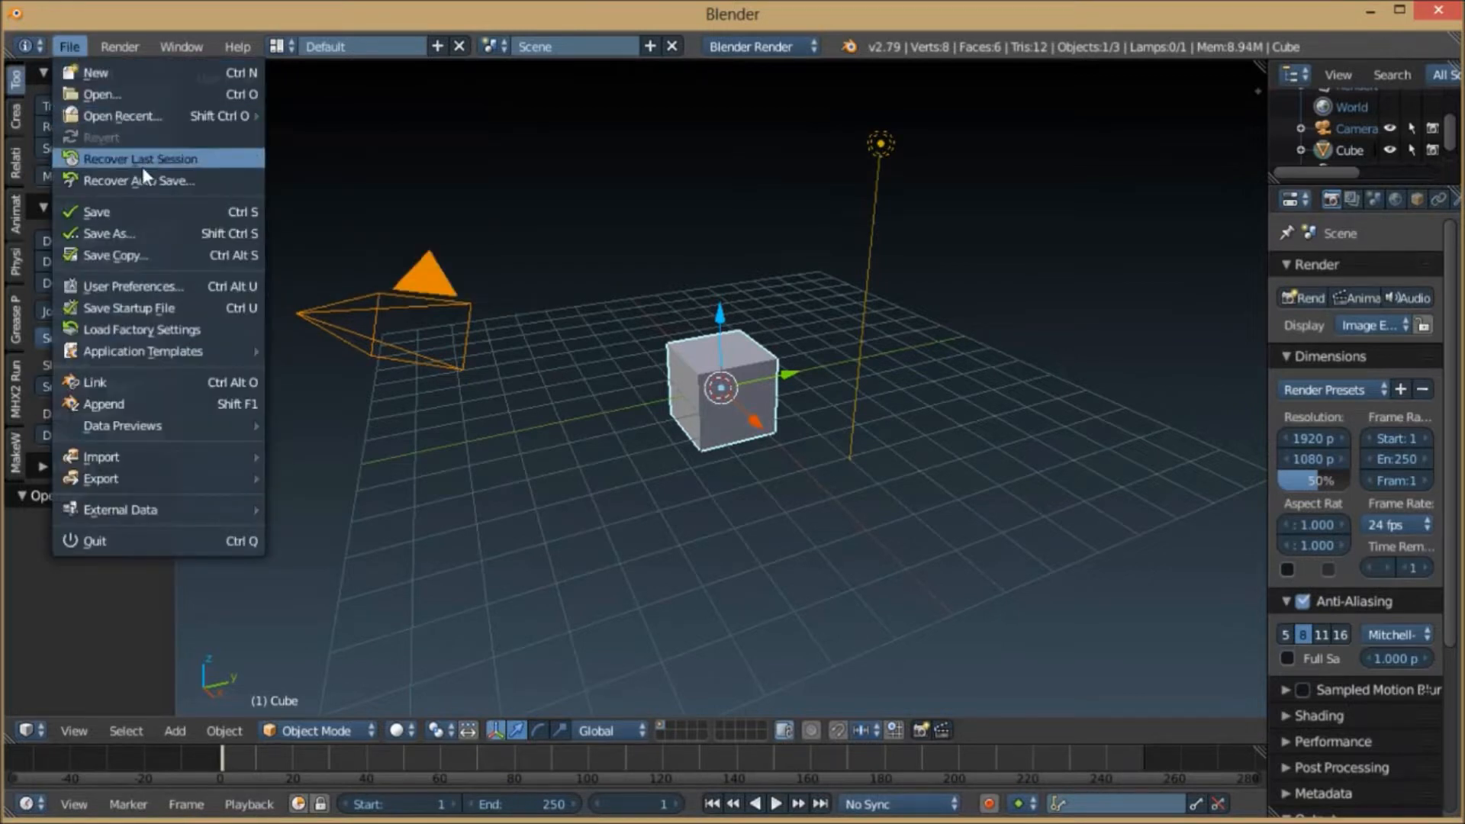
{"action": "left_click", "coordinate": [154, 281]}
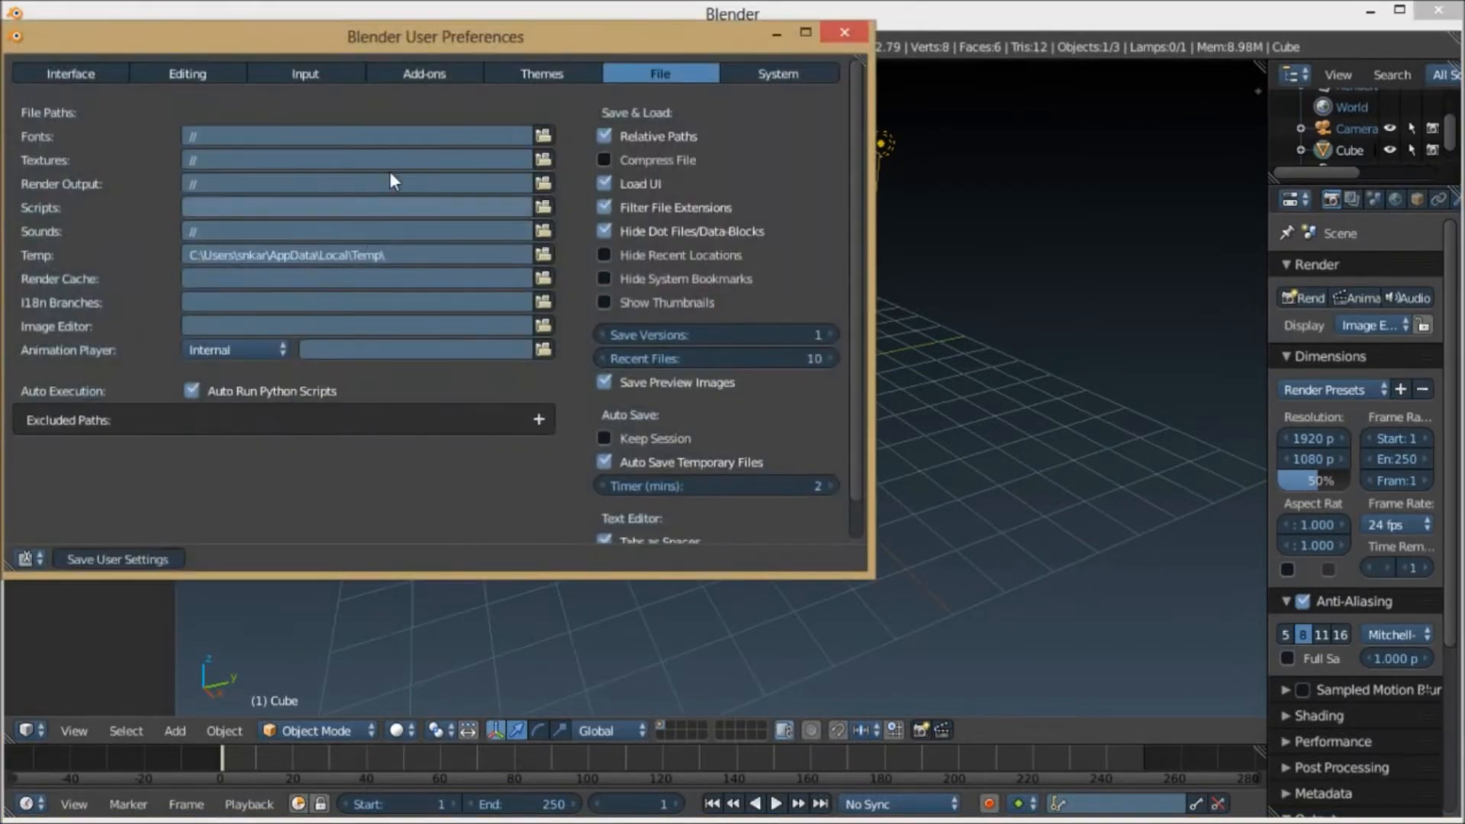
{"action": "left_click", "coordinate": [428, 74]}
{"action": "left_click", "coordinate": [122, 107]}
{"action": "type", "text": "mak"}
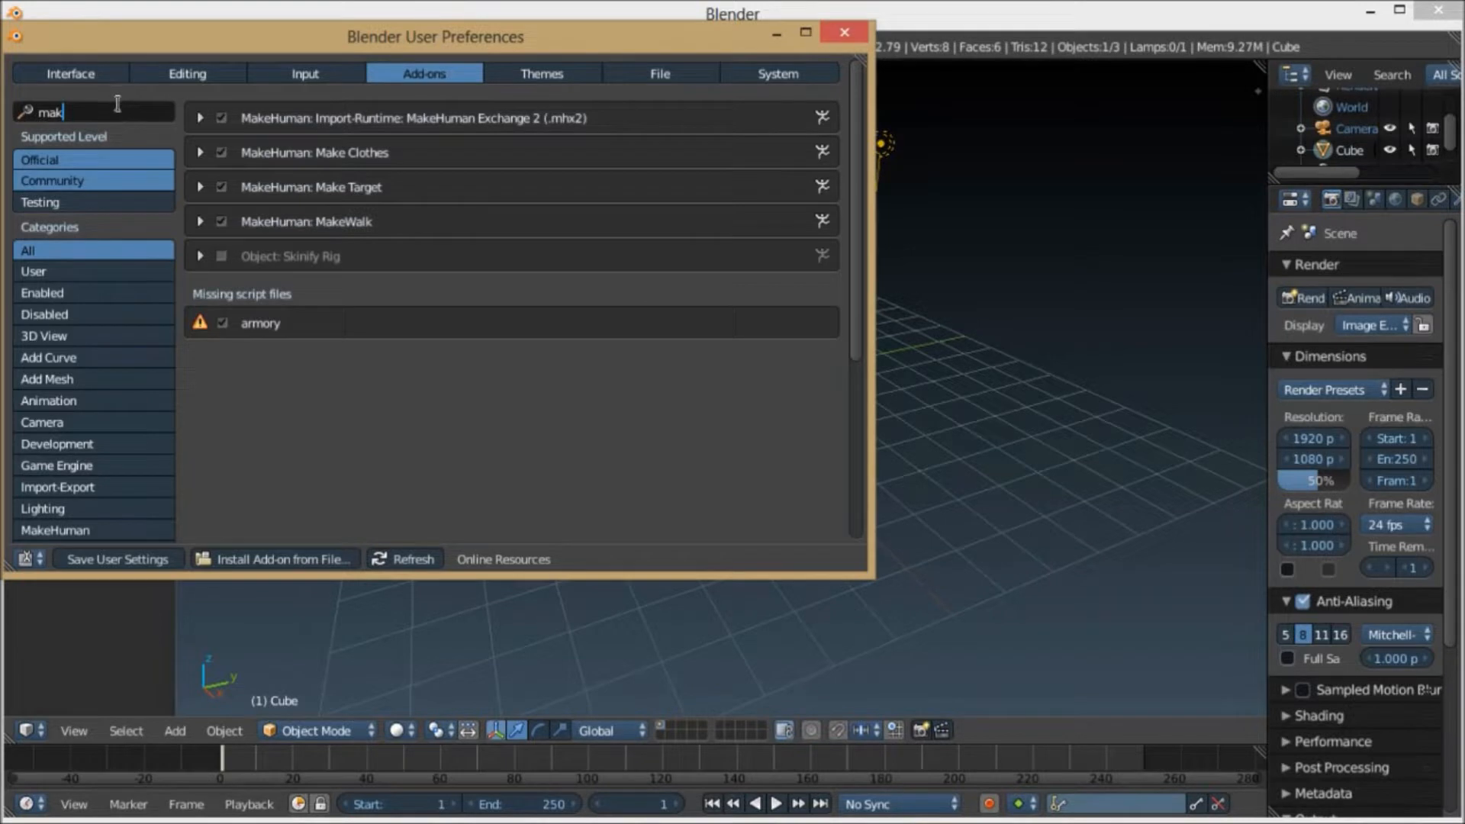
{"action": "left_click", "coordinate": [225, 122]}
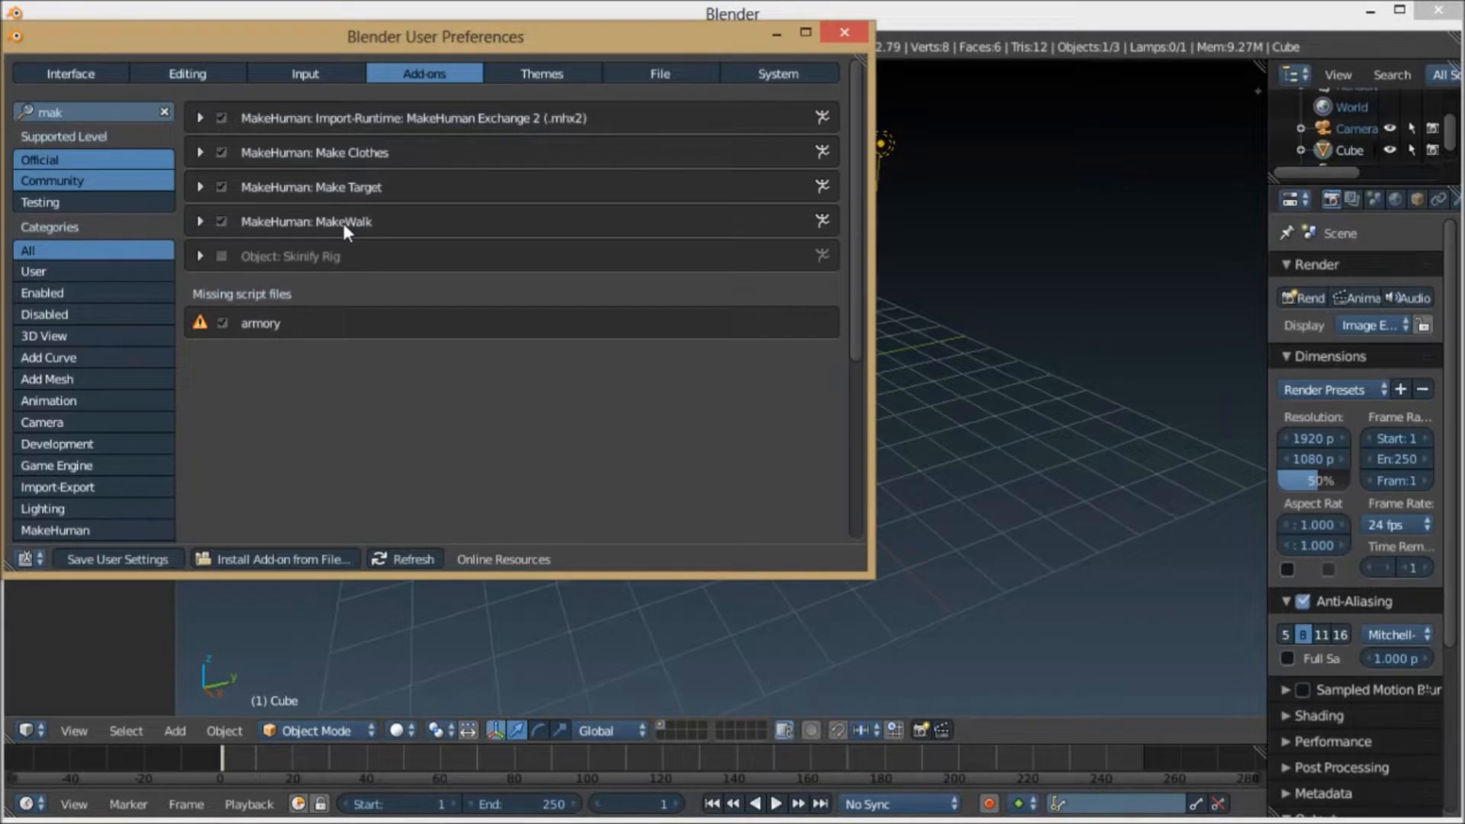
{"action": "left_click", "coordinate": [845, 33]}
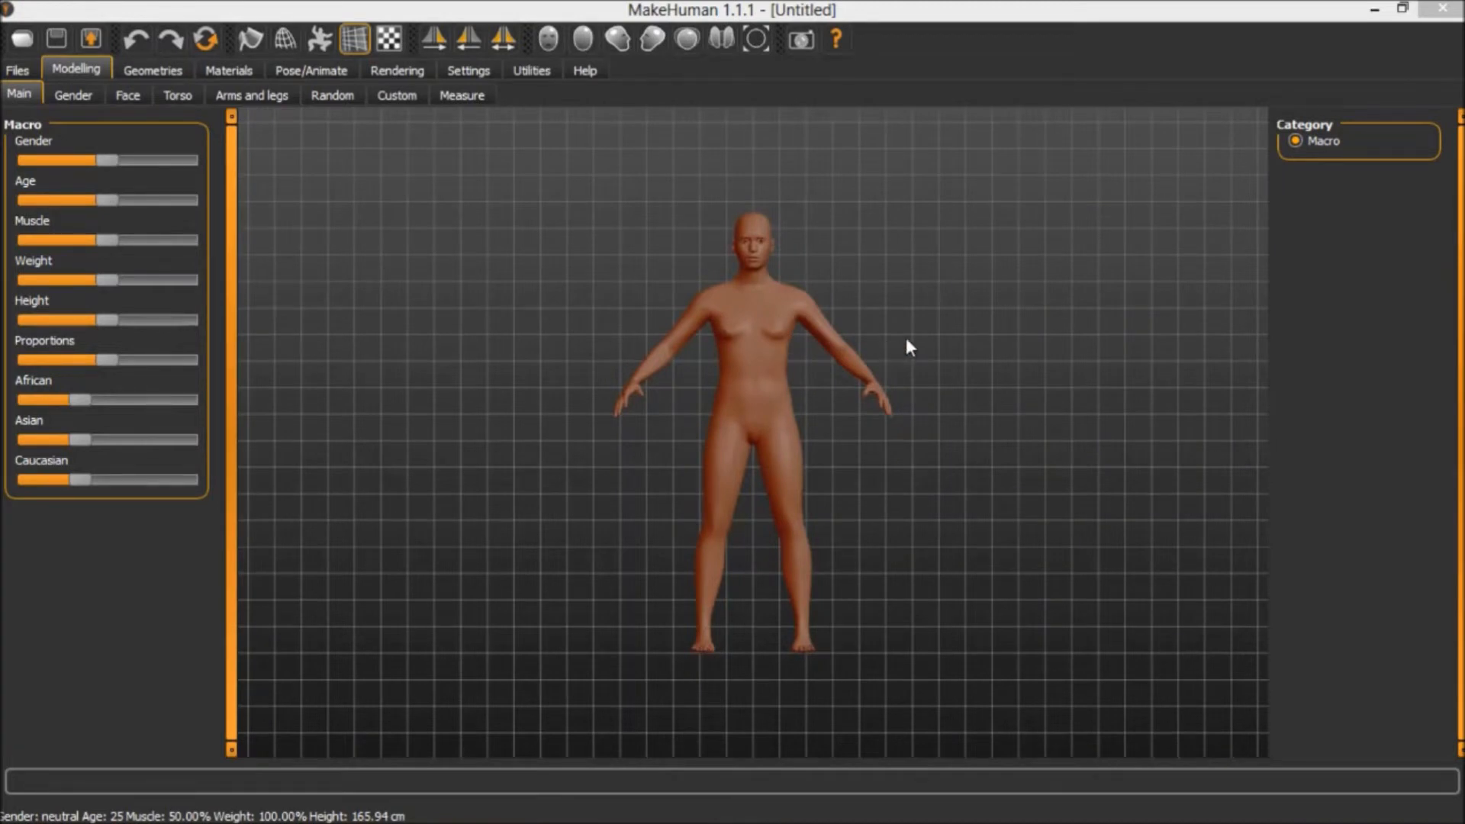
- Switch to MakeHuman and make the base figure fully female with an age of 8
{"action": "left_click_drag", "start_coordinate": [982, 294], "coordinate": [267, 187]}
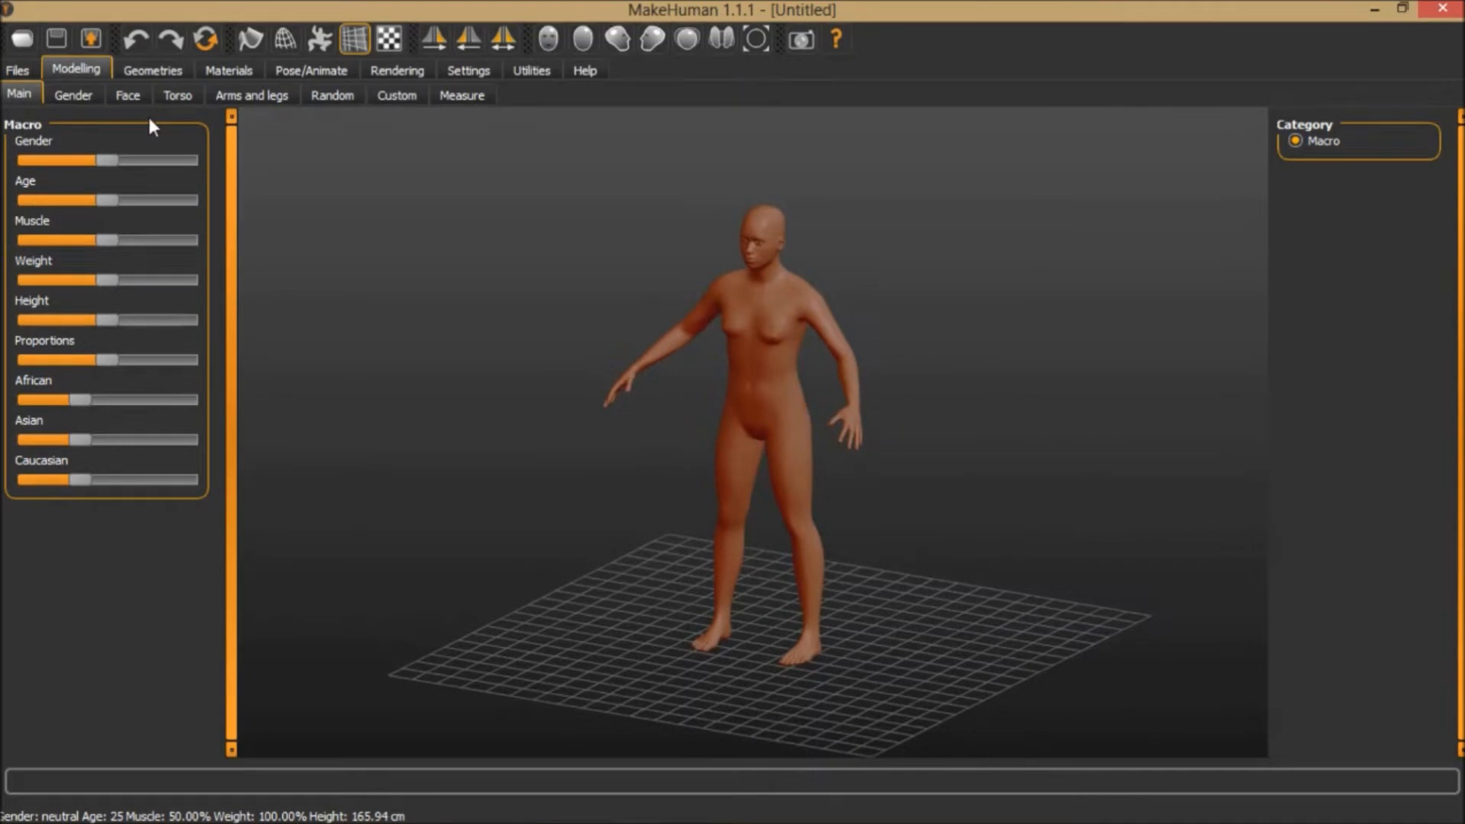
{"action": "scroll", "coordinate": [606, 324], "scroll_direction": "down", "scroll_amount": 2}
{"action": "left_click_drag", "start_coordinate": [104, 160], "coordinate": [27, 161]}
{"action": "left_click_drag", "start_coordinate": [808, 351], "coordinate": [885, 379]}
{"action": "left_click_drag", "start_coordinate": [110, 201], "coordinate": [52, 198]}
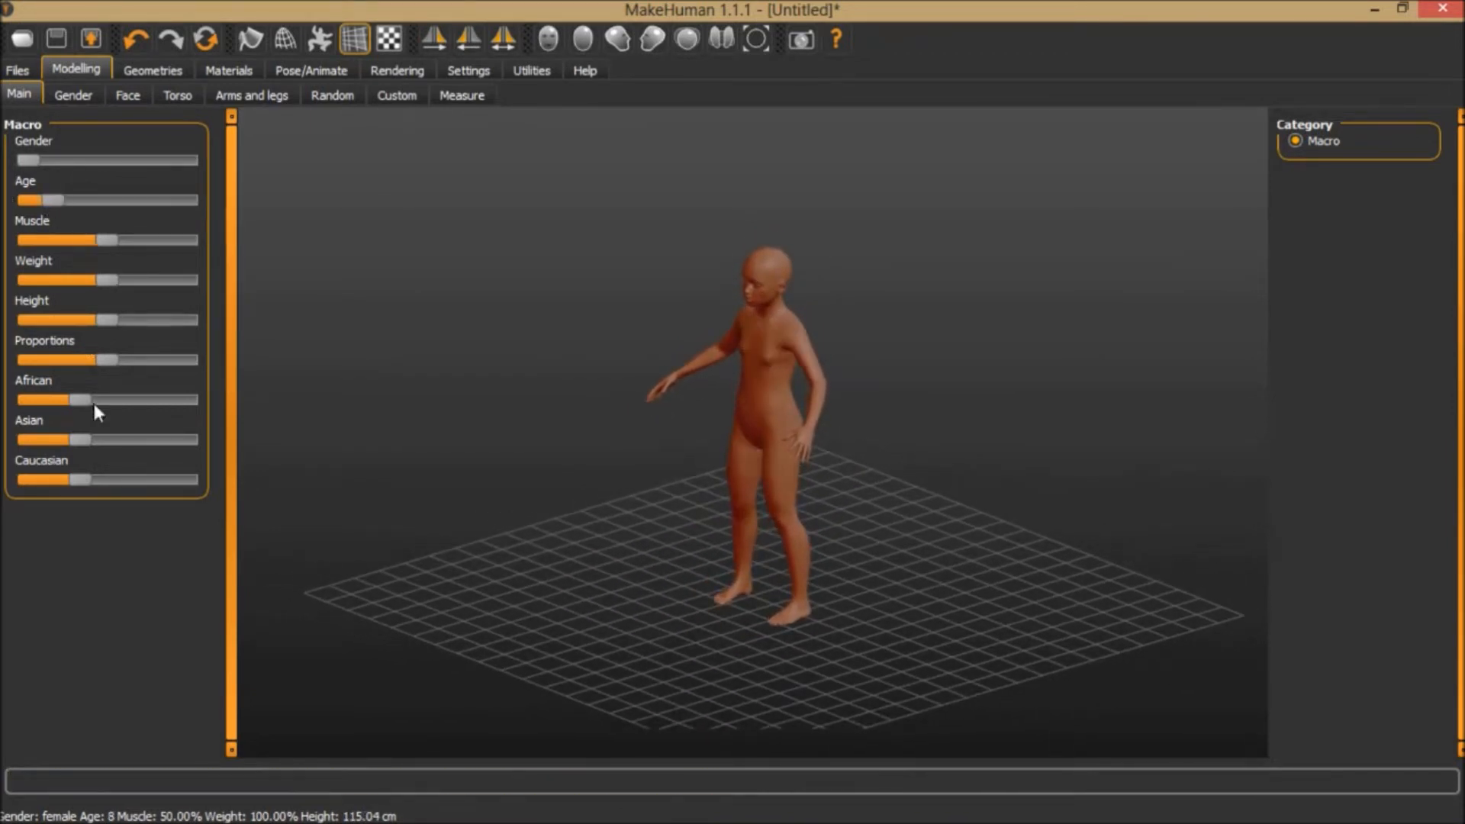
- Look through the Gender, Face, Torso, Arms and legs, Random and Custom modelling categories to see which body adjustments they offer
{"action": "left_click", "coordinate": [74, 95]}
{"action": "left_click", "coordinate": [127, 94]}
{"action": "left_click", "coordinate": [177, 94]}
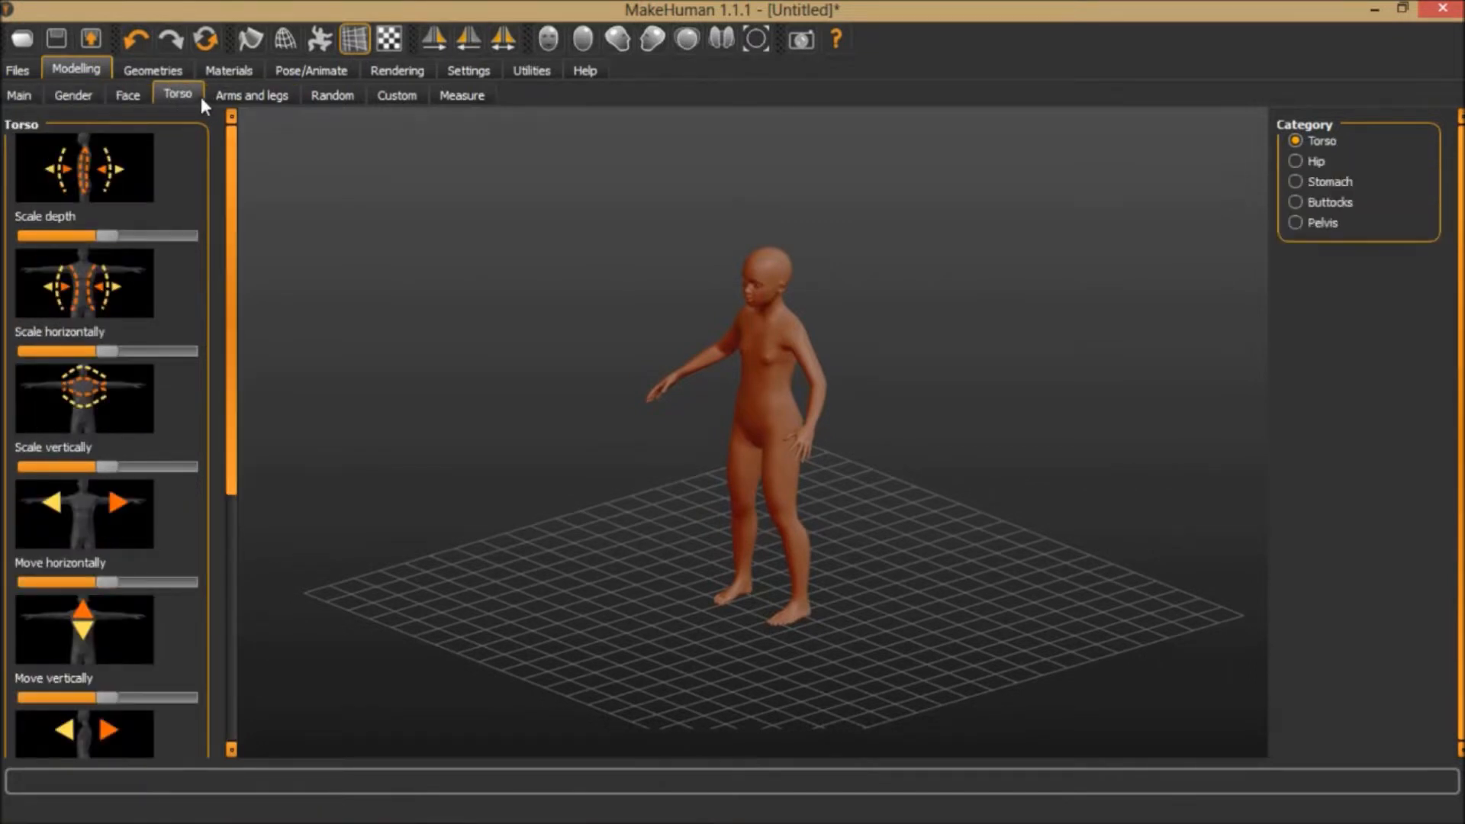
{"action": "left_click", "coordinate": [252, 95]}
{"action": "left_click", "coordinate": [333, 94]}
{"action": "left_click", "coordinate": [397, 95]}
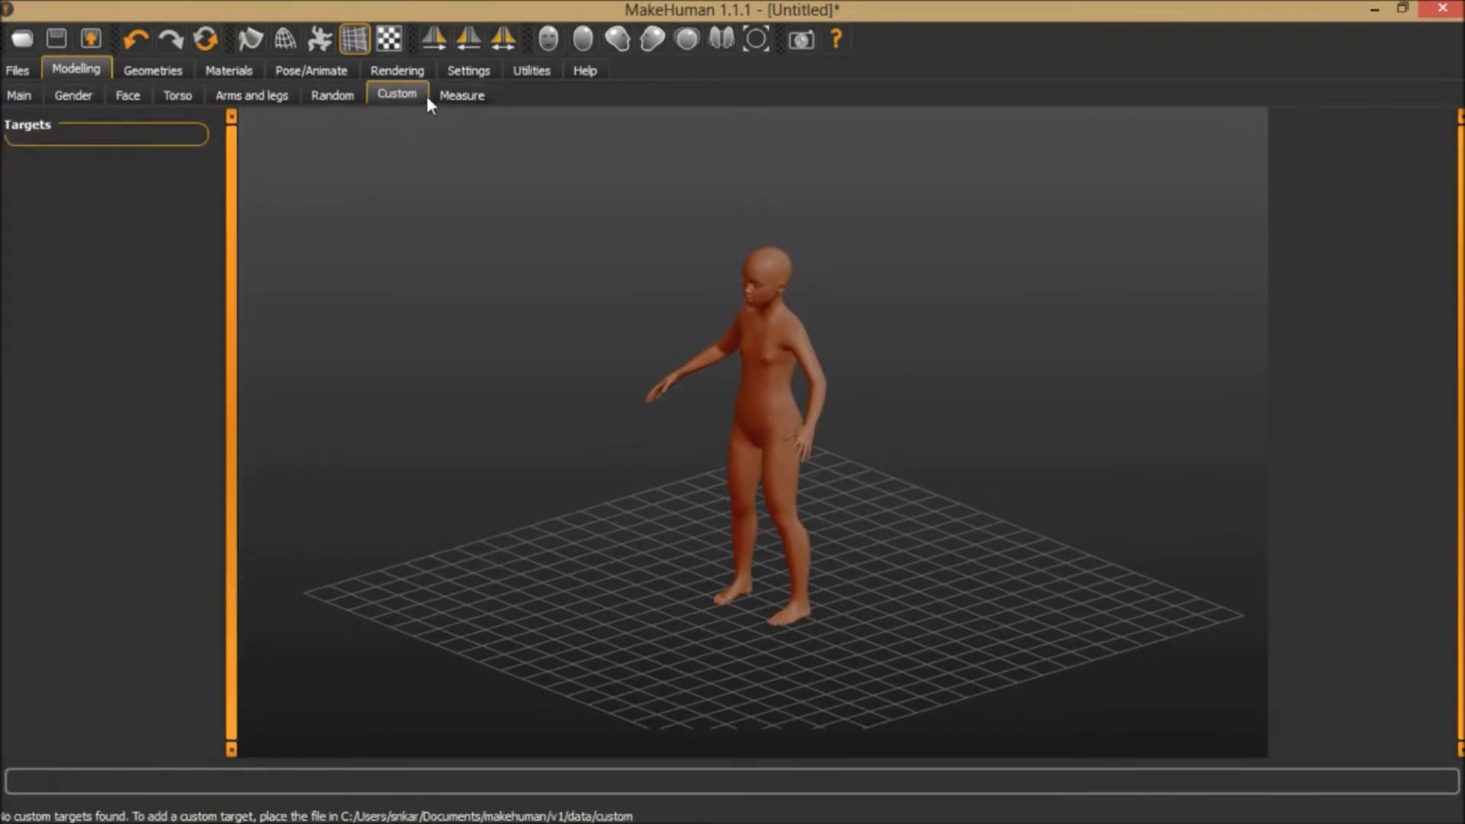
{"action": "left_click", "coordinate": [31, 95]}
{"action": "left_click", "coordinate": [68, 95]}
{"action": "left_click", "coordinate": [128, 95]}
{"action": "left_click", "coordinate": [229, 95]}
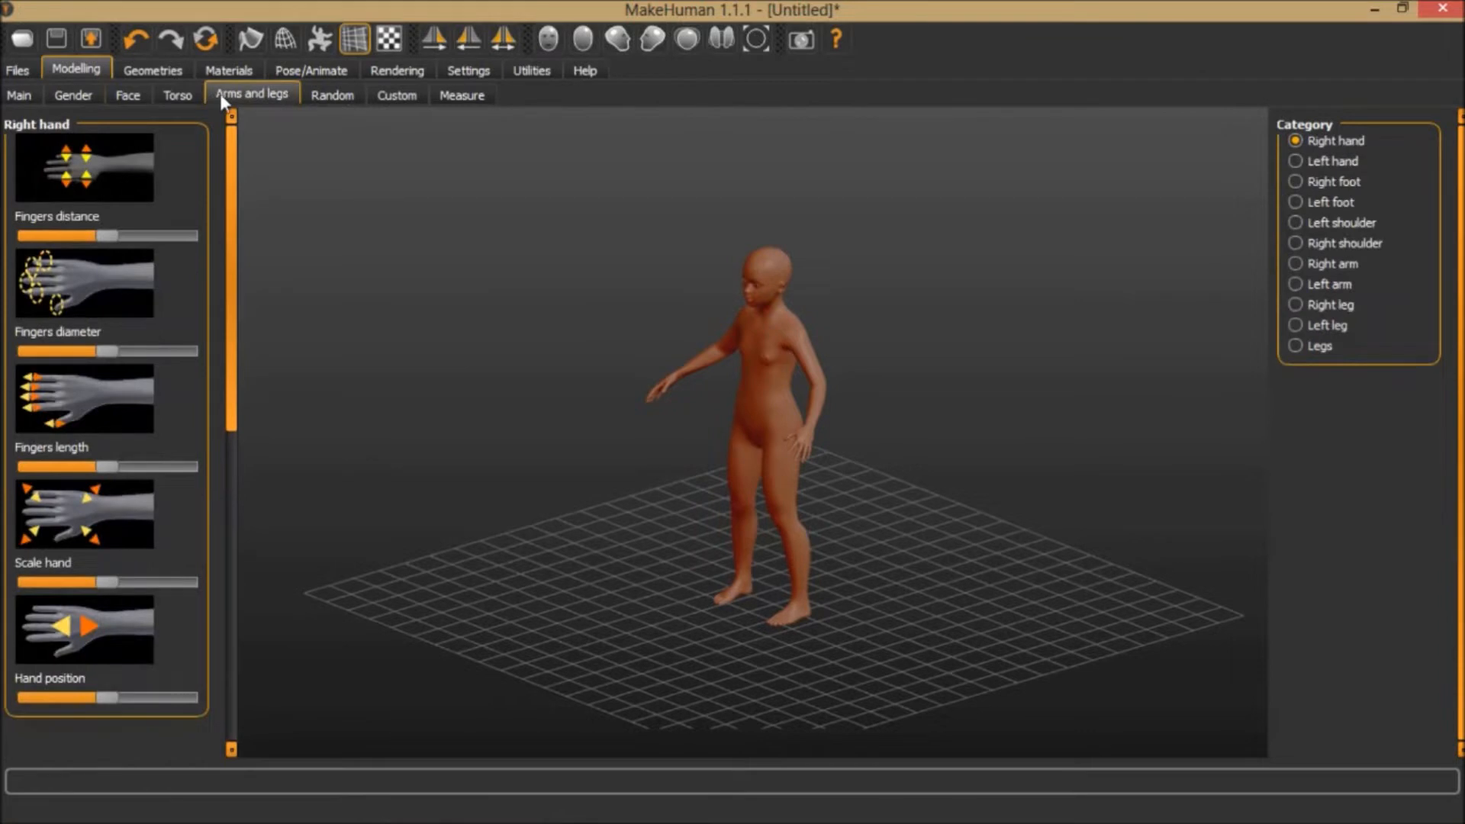
{"action": "left_click", "coordinate": [175, 94]}
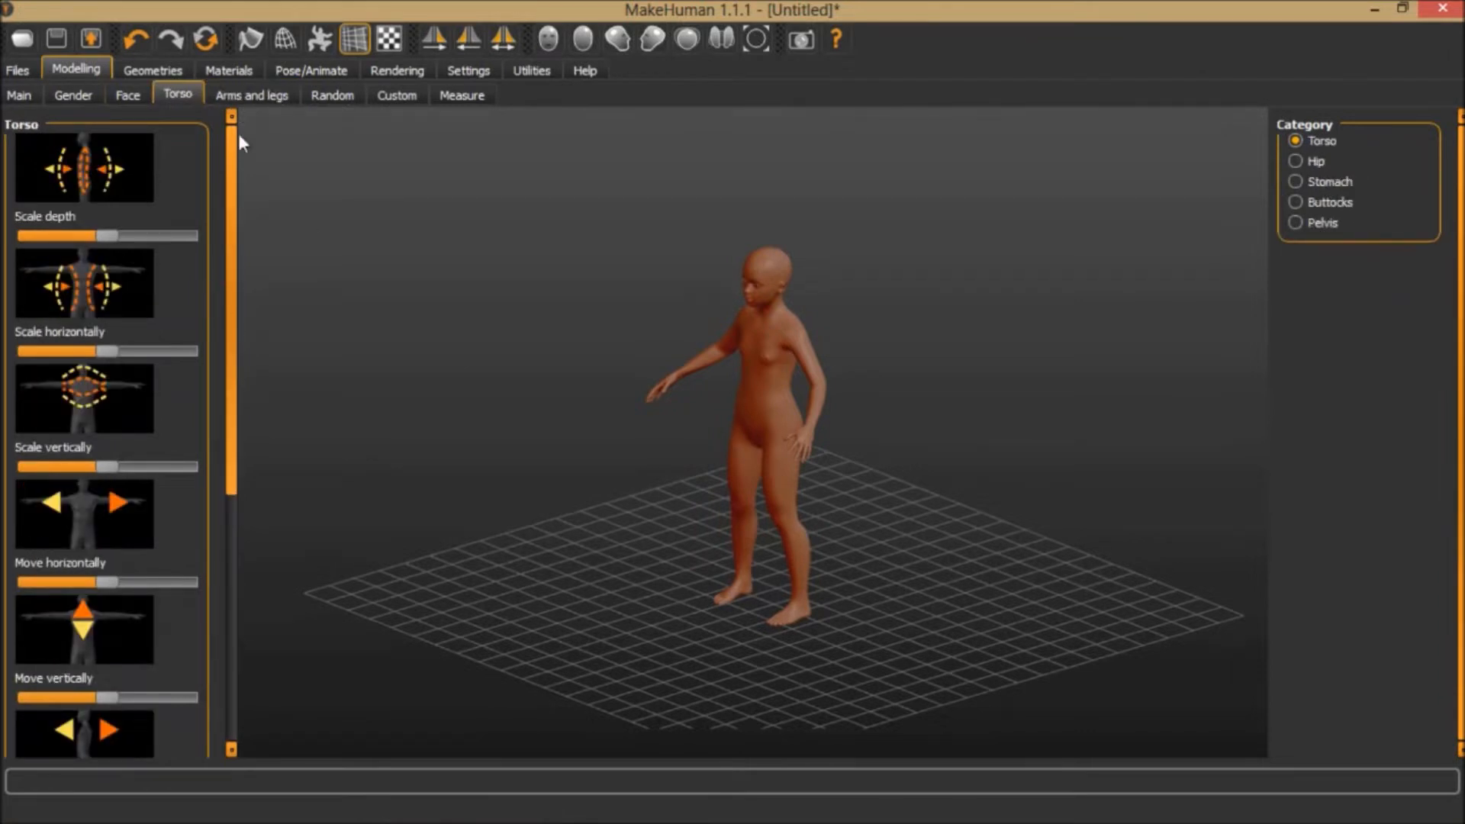
- Filter the clothes by Hats, put the Fedora and Fedora cocked on the figure, add the Female filter, and close the untitled model
{"action": "left_click", "coordinate": [160, 70]}
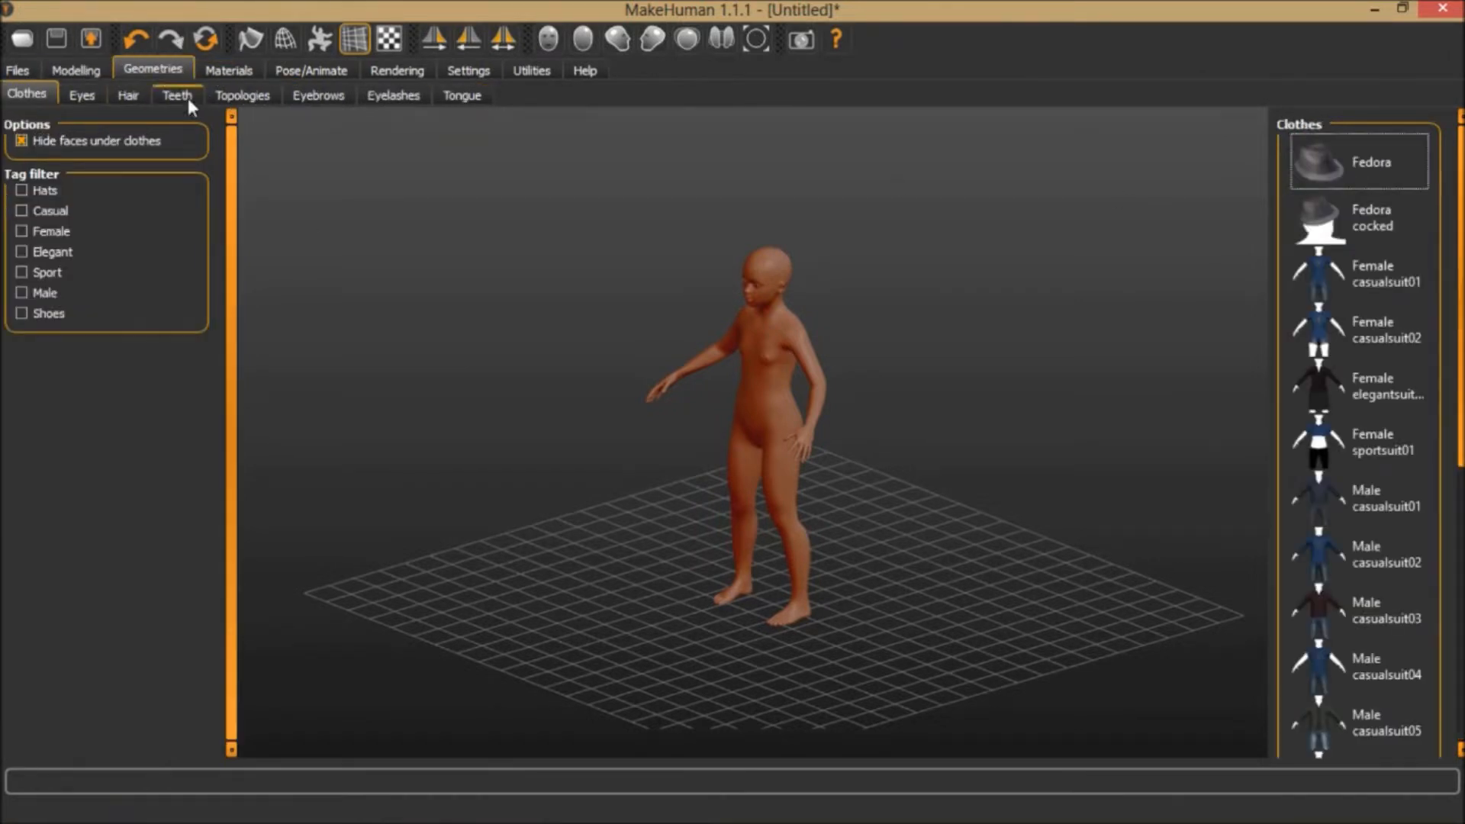
{"action": "left_click", "coordinate": [22, 191]}
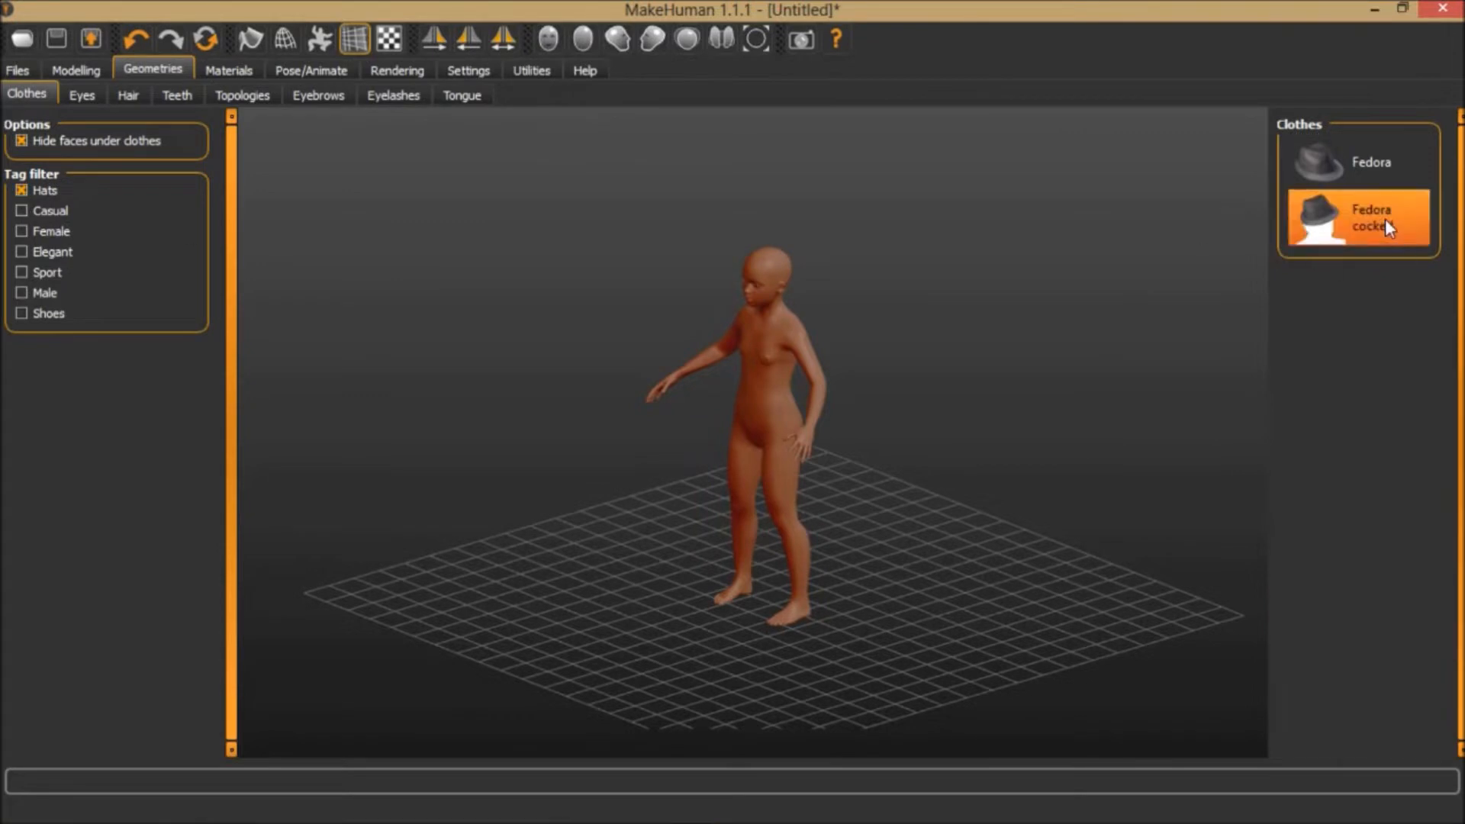
{"action": "left_click", "coordinate": [1349, 158]}
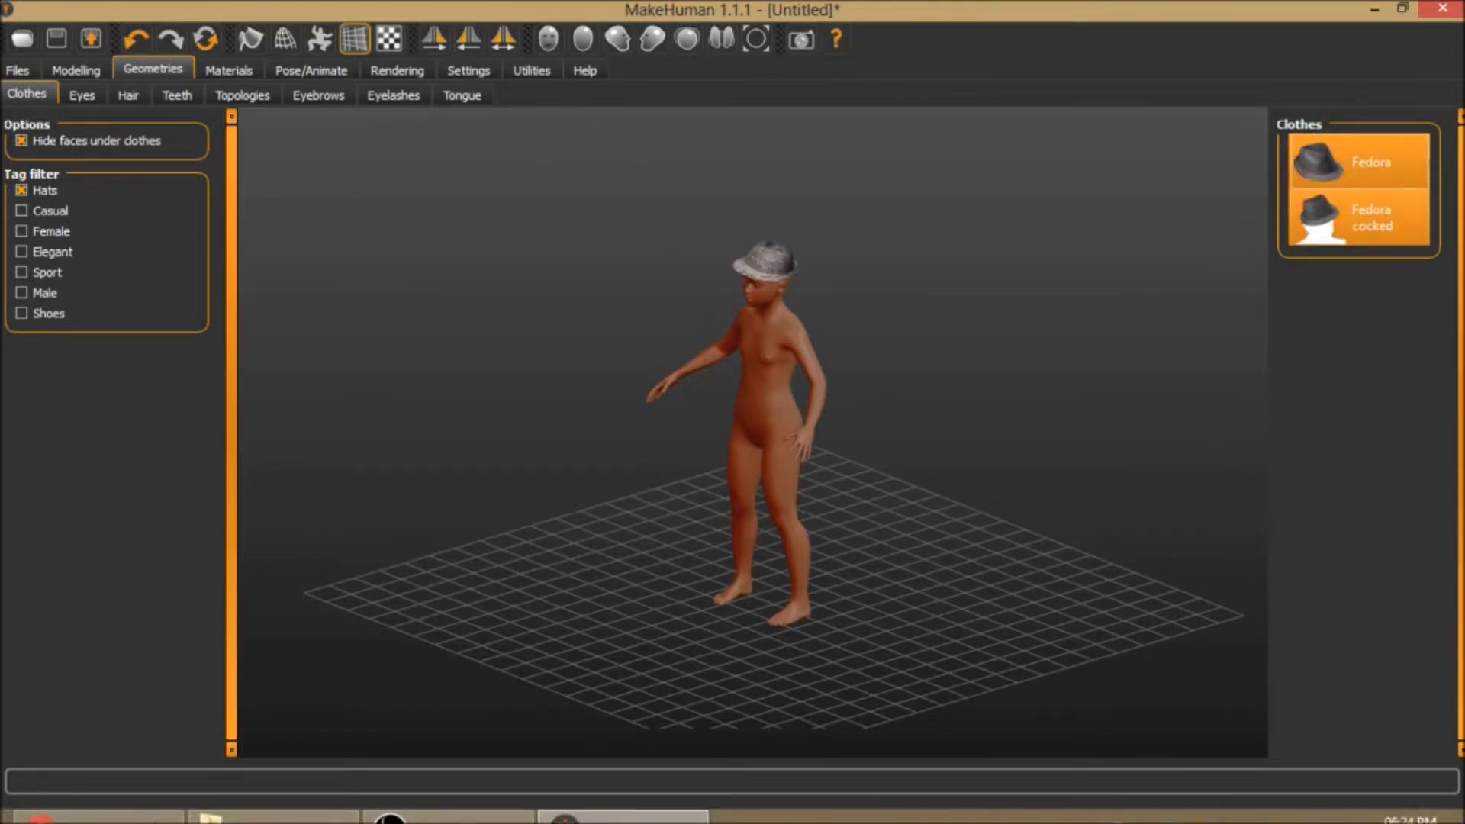
{"action": "left_click", "coordinate": [22, 232]}
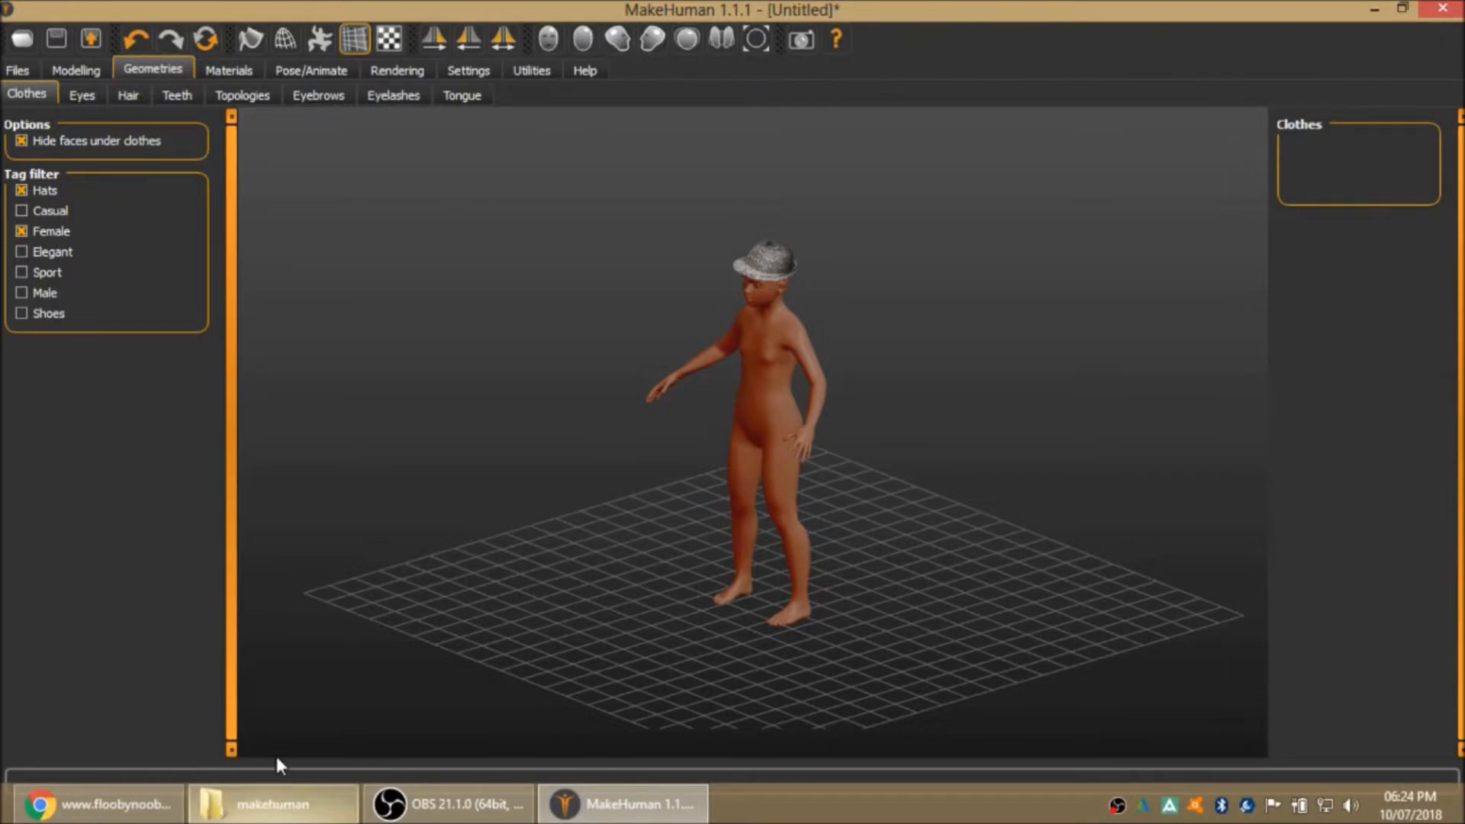
{"action": "left_click", "coordinate": [1443, 9]}
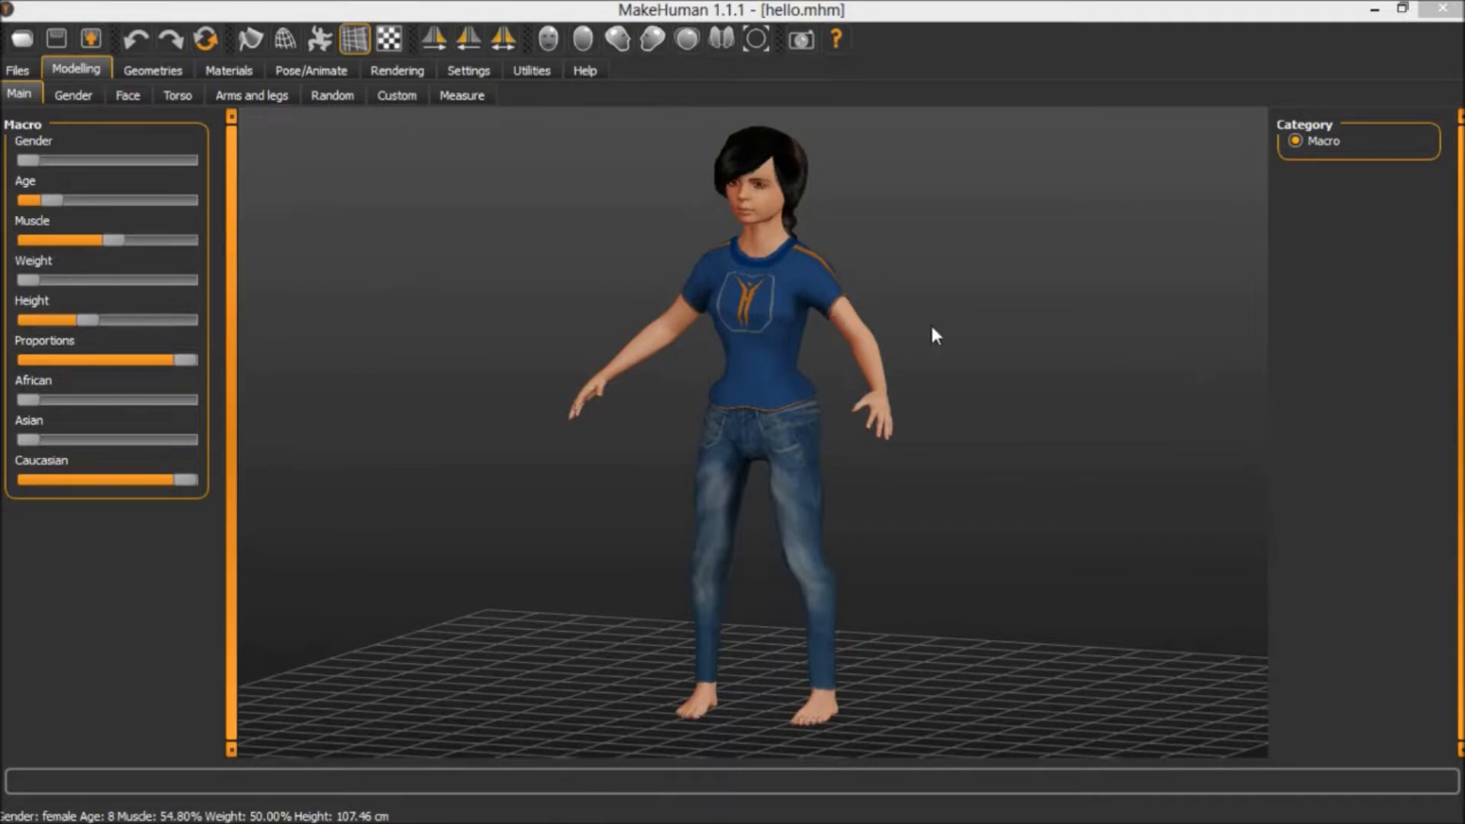
- Examine the clothed girl in hello.mhm from the front, side and back, and up close
{"action": "left_click_drag", "start_coordinate": [942, 324], "coordinate": [958, 359]}
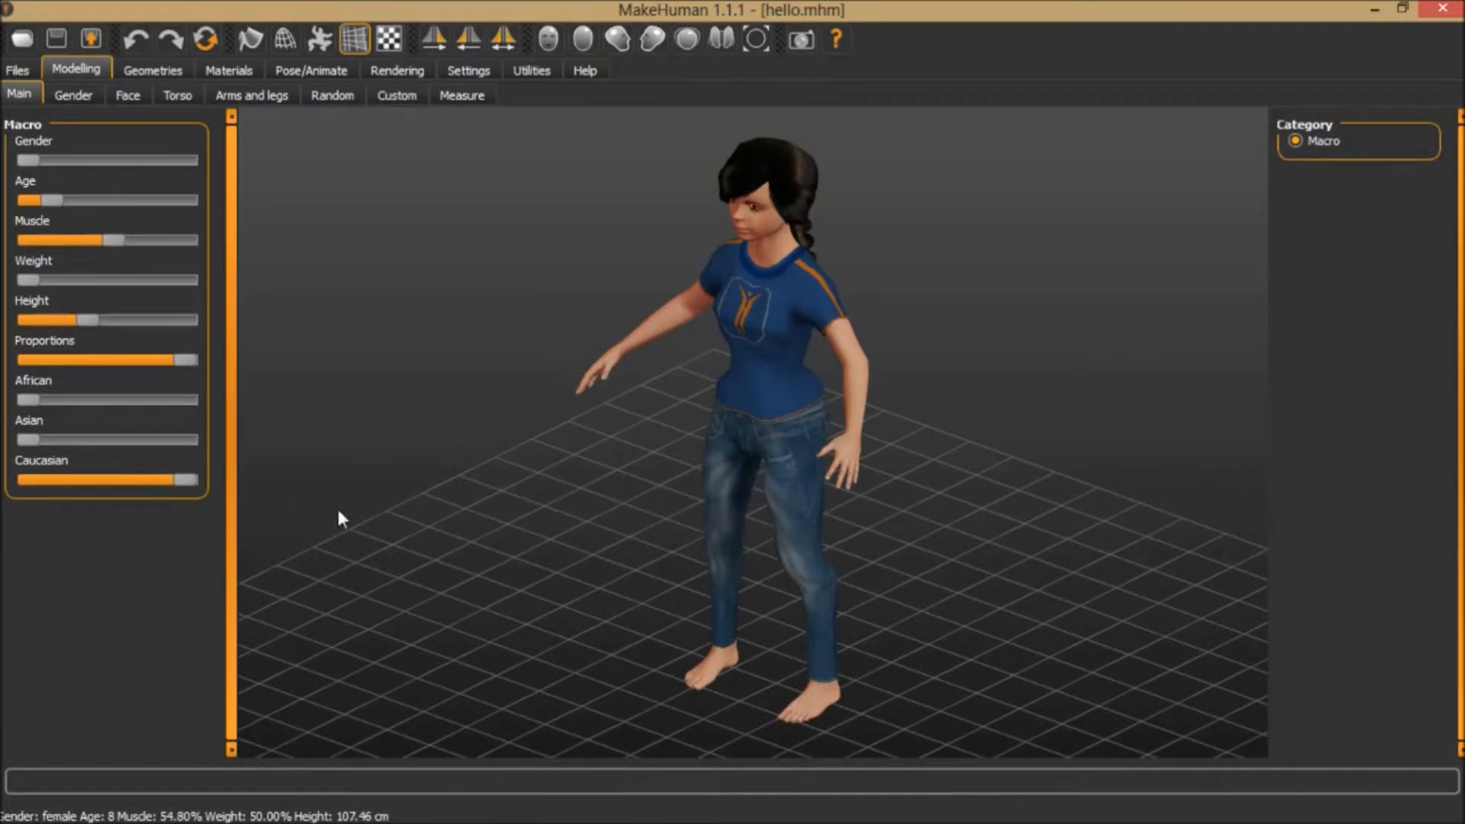
{"action": "left_click_drag", "start_coordinate": [556, 527], "coordinate": [526, 473]}
{"action": "left_click_drag", "start_coordinate": [1099, 430], "coordinate": [682, 288]}
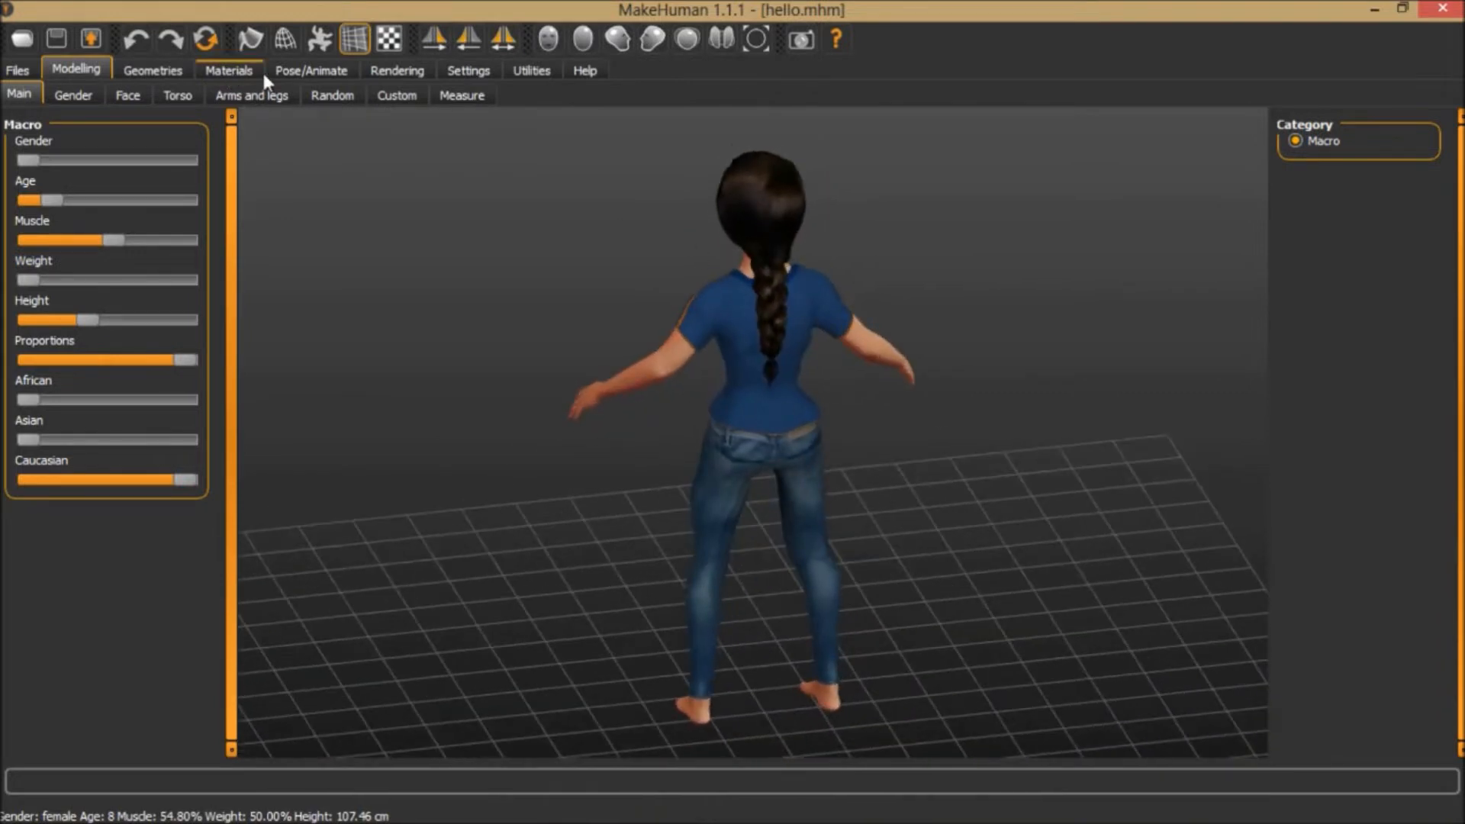
{"action": "left_click_drag", "start_coordinate": [496, 288], "coordinate": [828, 284]}
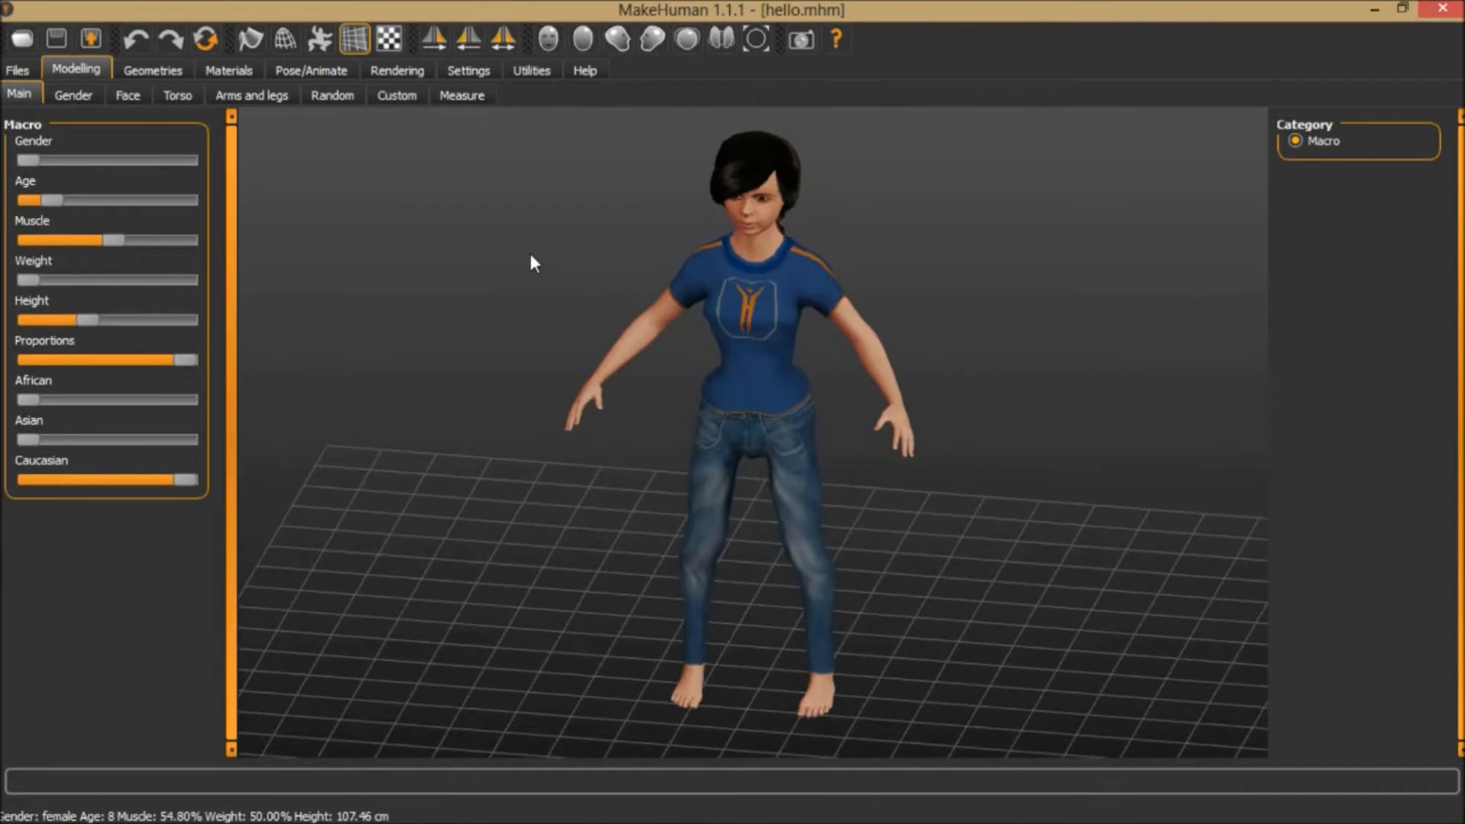
{"action": "scroll", "coordinate": [545, 263], "scroll_direction": "up", "scroll_amount": 3}
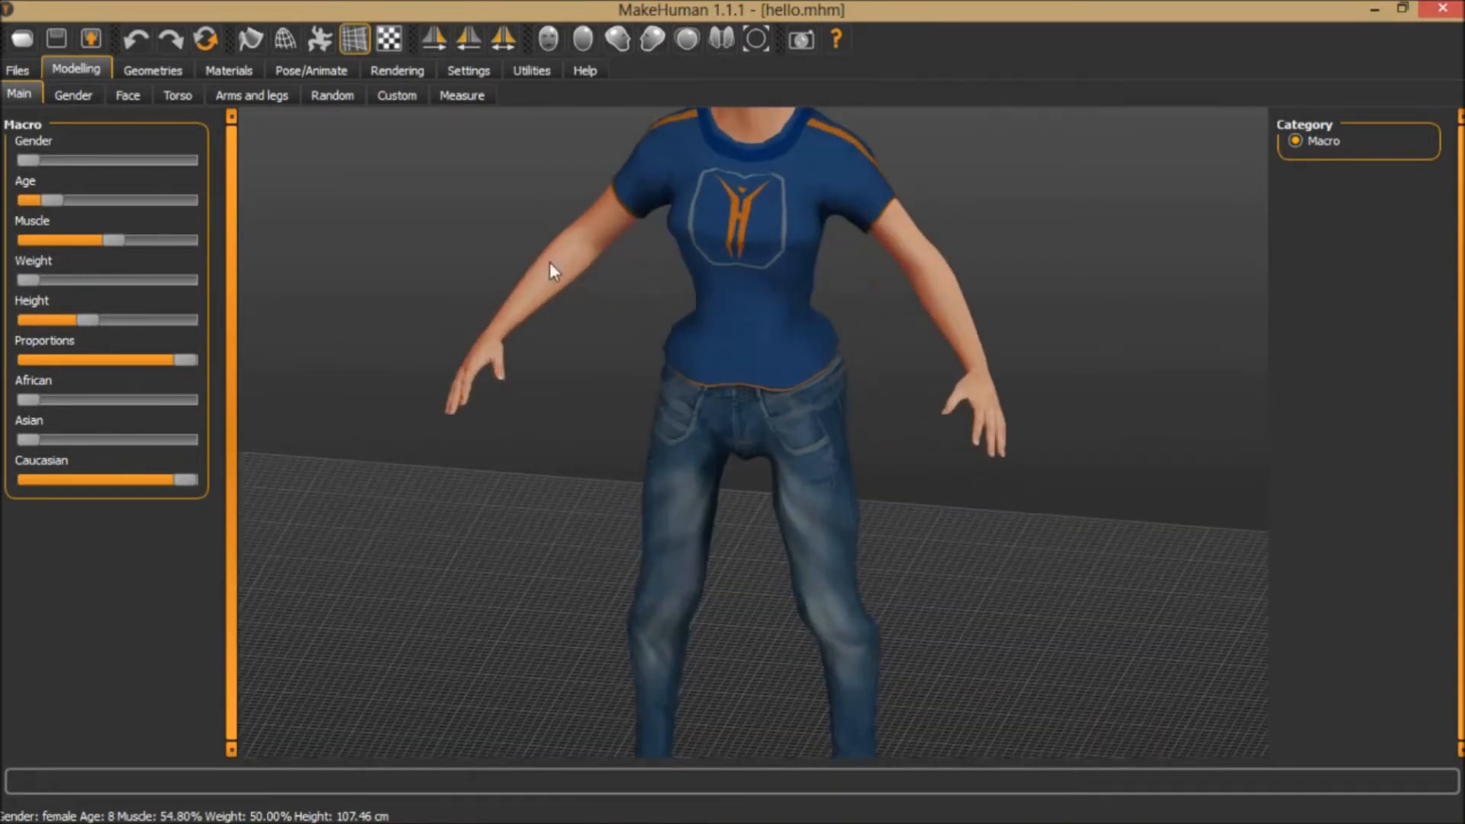
{"action": "scroll", "coordinate": [560, 275], "scroll_direction": "down", "scroll_amount": 4}
{"action": "left_click_drag", "start_coordinate": [562, 281], "coordinate": [672, 452]}
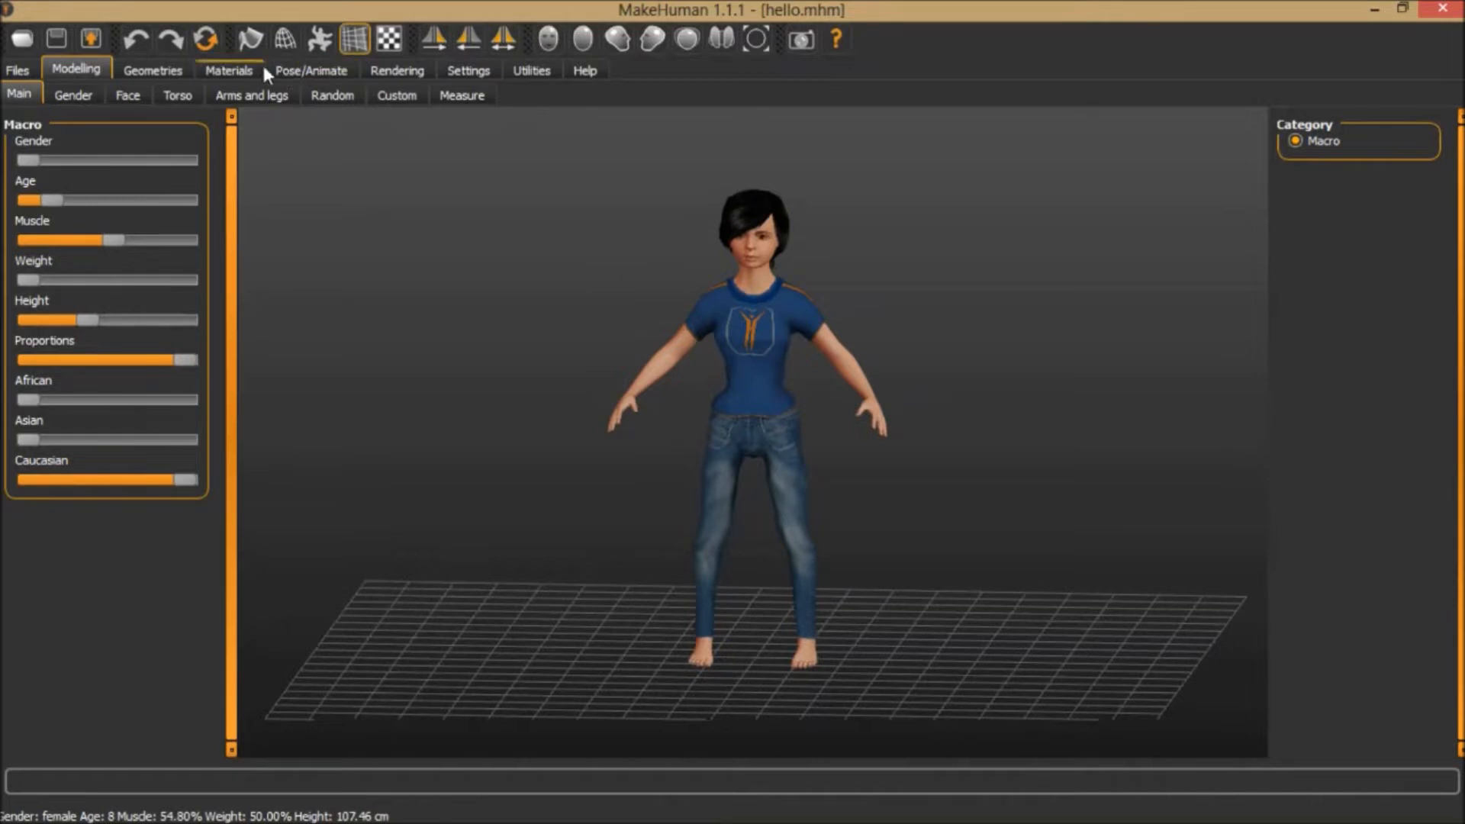
- Try the Cmu mb and None skeleton rig presets and the Game tag filter, and choose the Default rig for the girl
{"action": "left_click", "coordinate": [311, 71]}
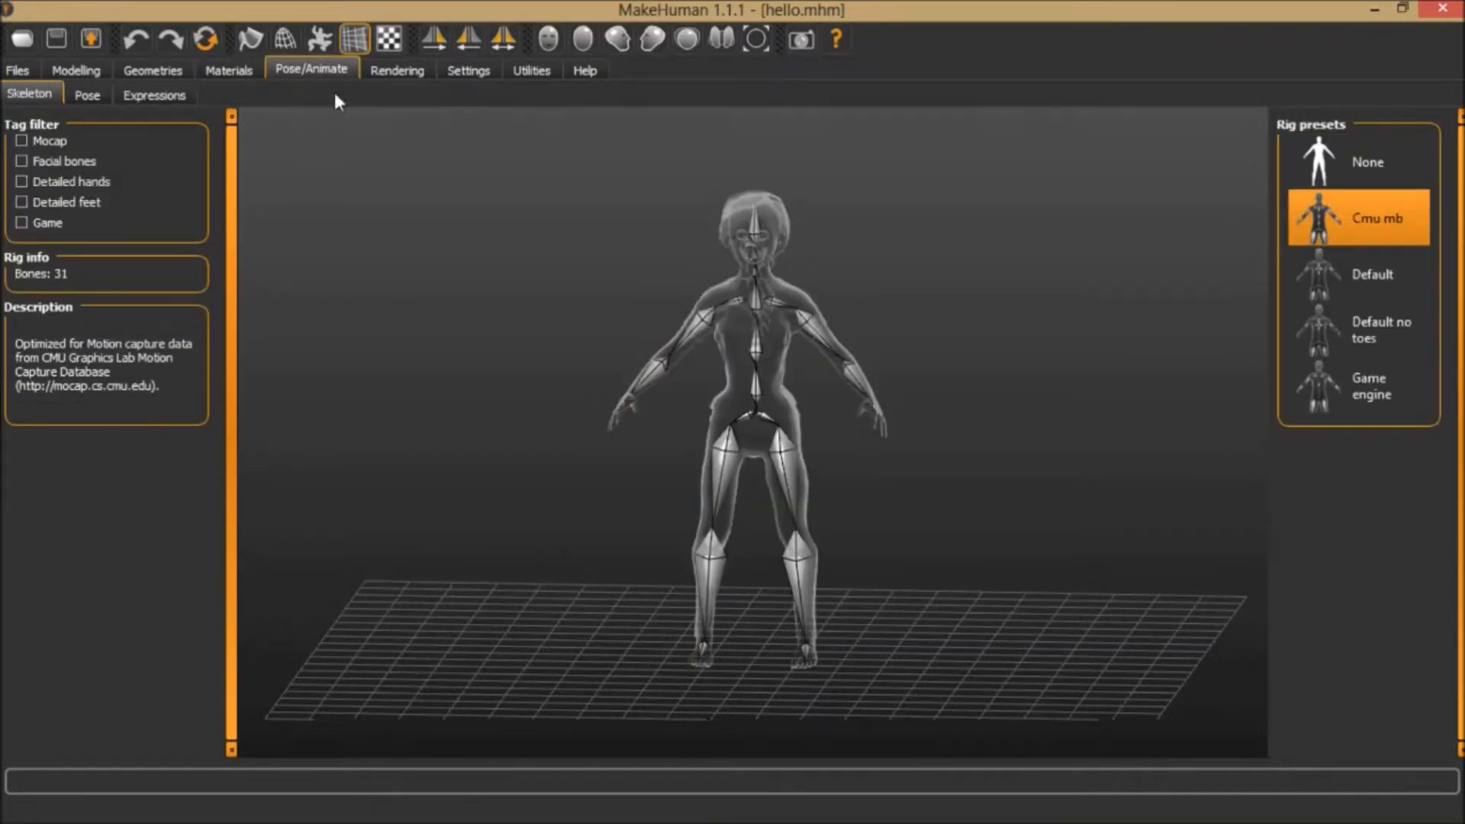
{"action": "left_click", "coordinate": [1354, 201]}
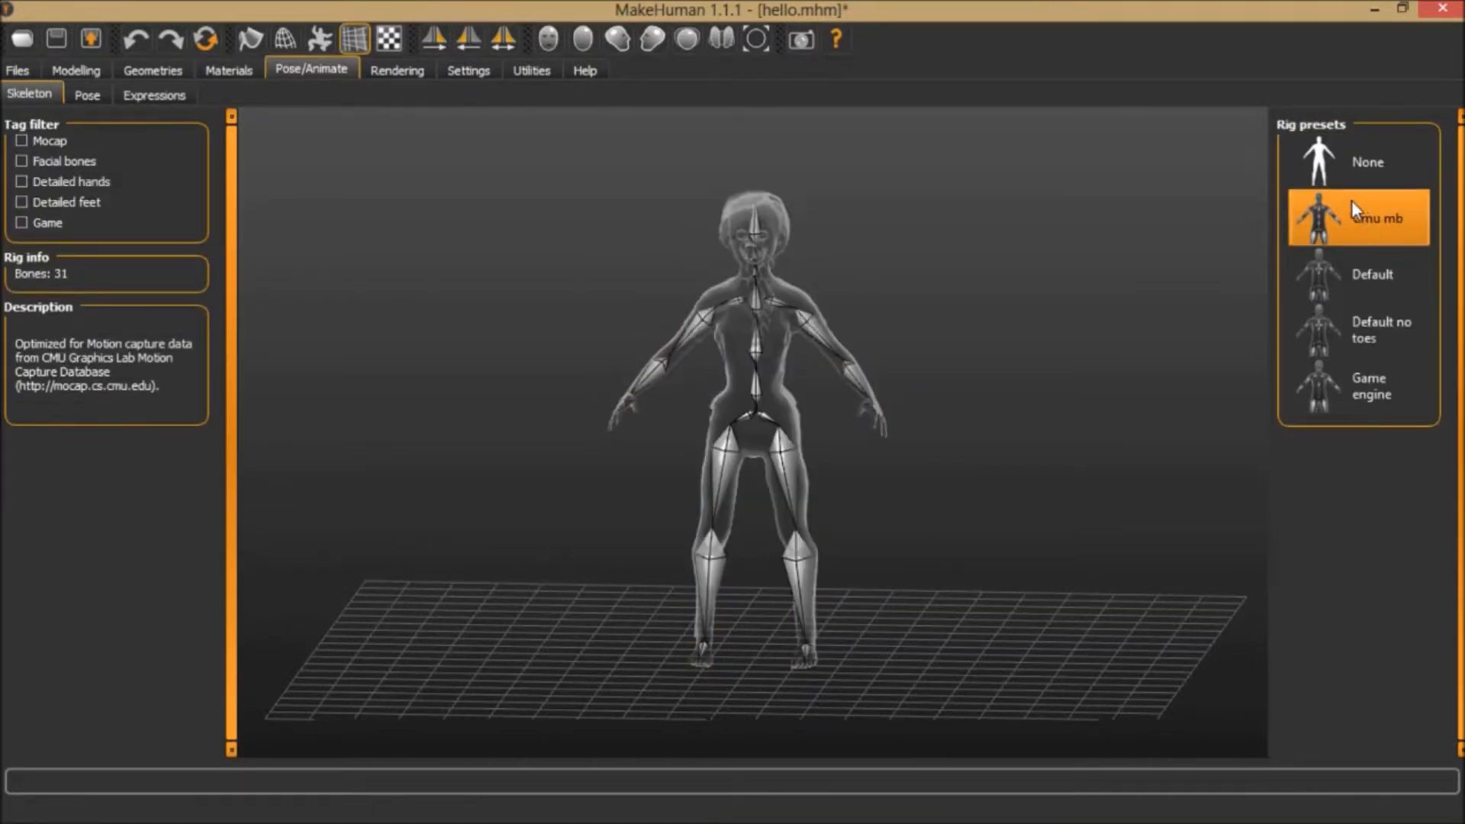
{"action": "left_click", "coordinate": [1368, 172]}
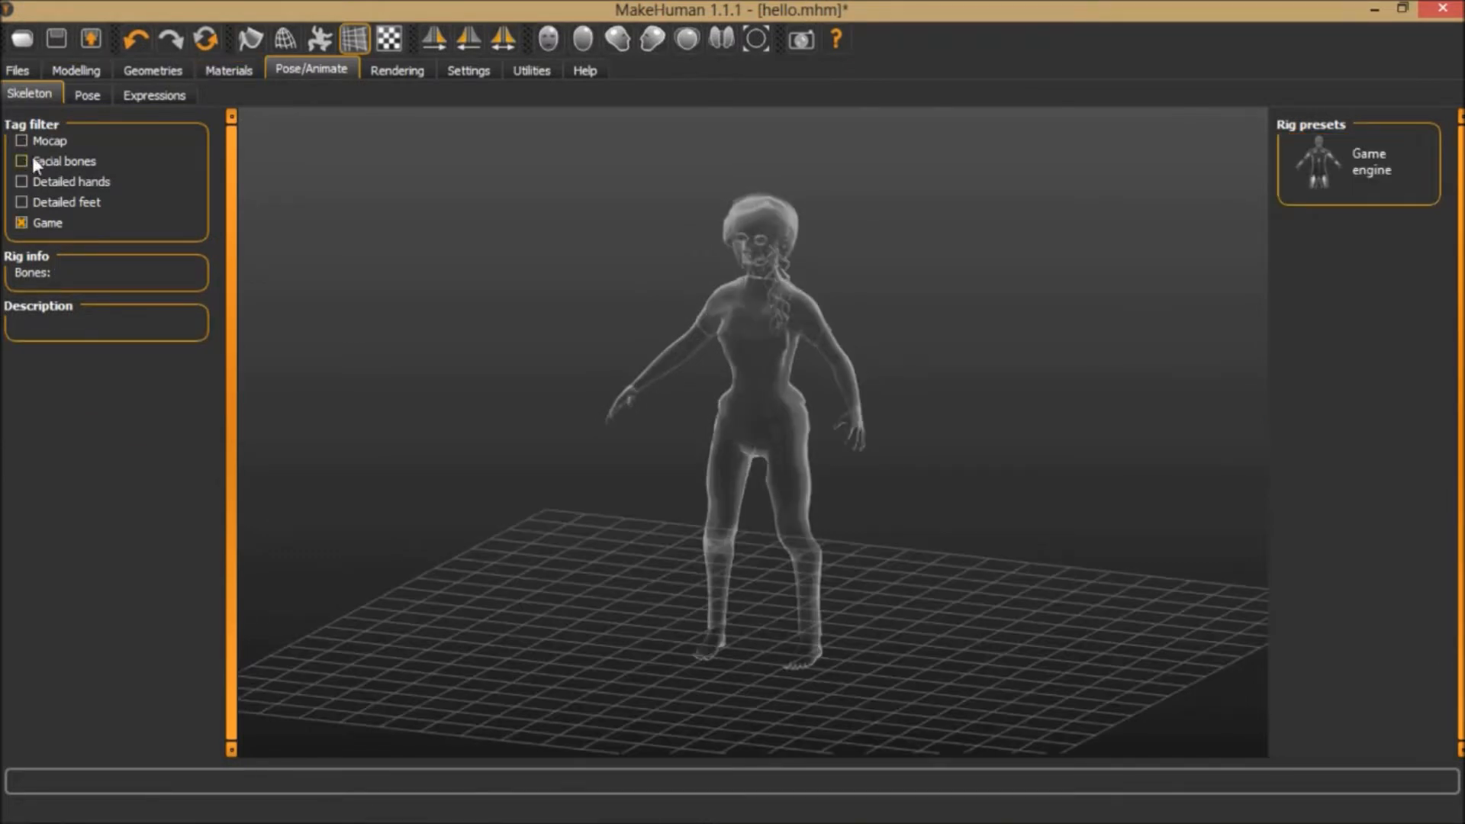
{"action": "left_click", "coordinate": [22, 222]}
{"action": "left_click_drag", "start_coordinate": [984, 336], "coordinate": [1017, 353]}
{"action": "scroll", "coordinate": [1014, 368], "scroll_direction": "down", "scroll_amount": 3}
{"action": "scroll", "coordinate": [1015, 368], "scroll_direction": "up", "scroll_amount": 3}
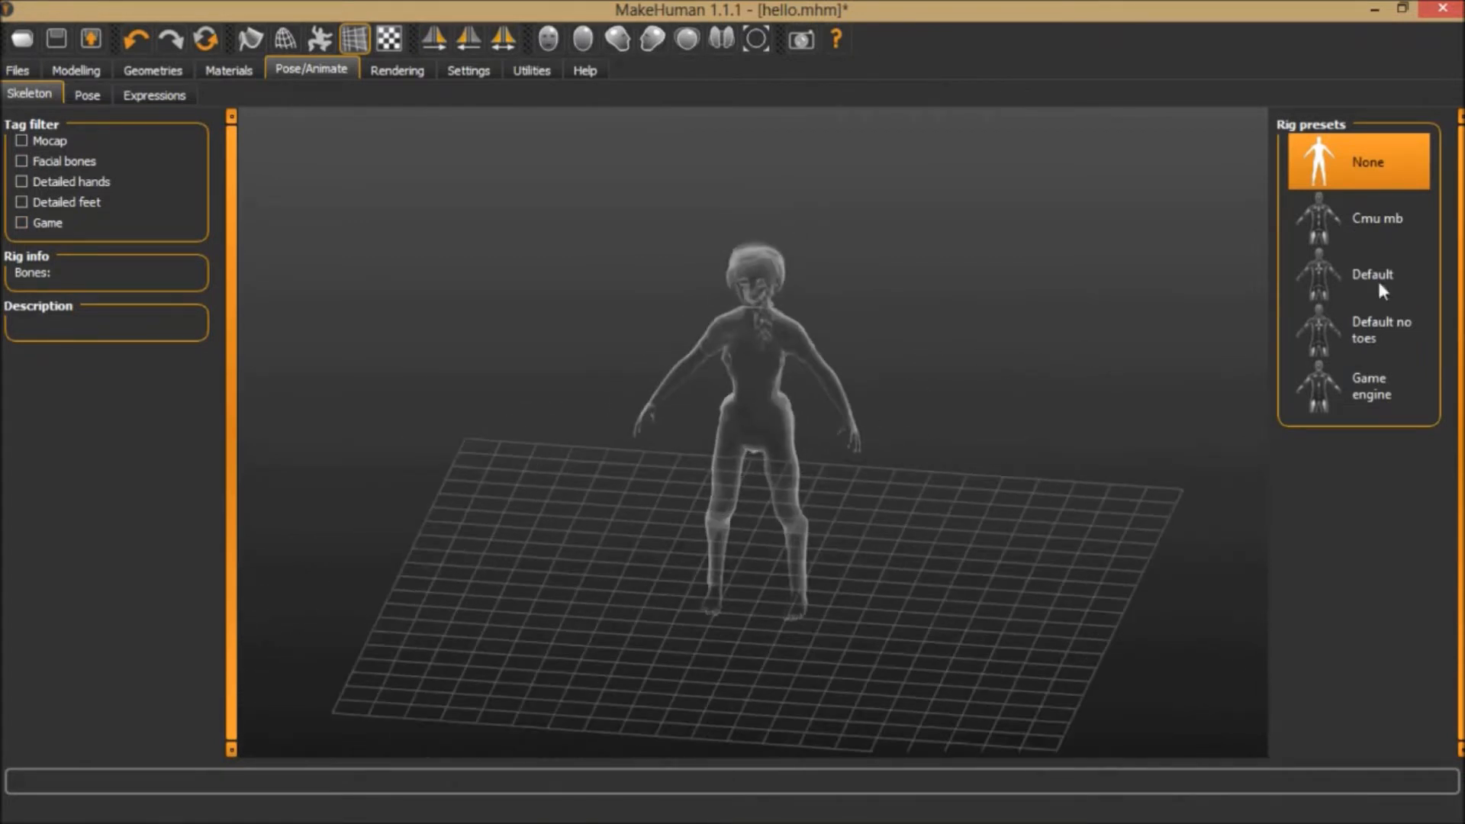
{"action": "left_click", "coordinate": [1349, 268]}
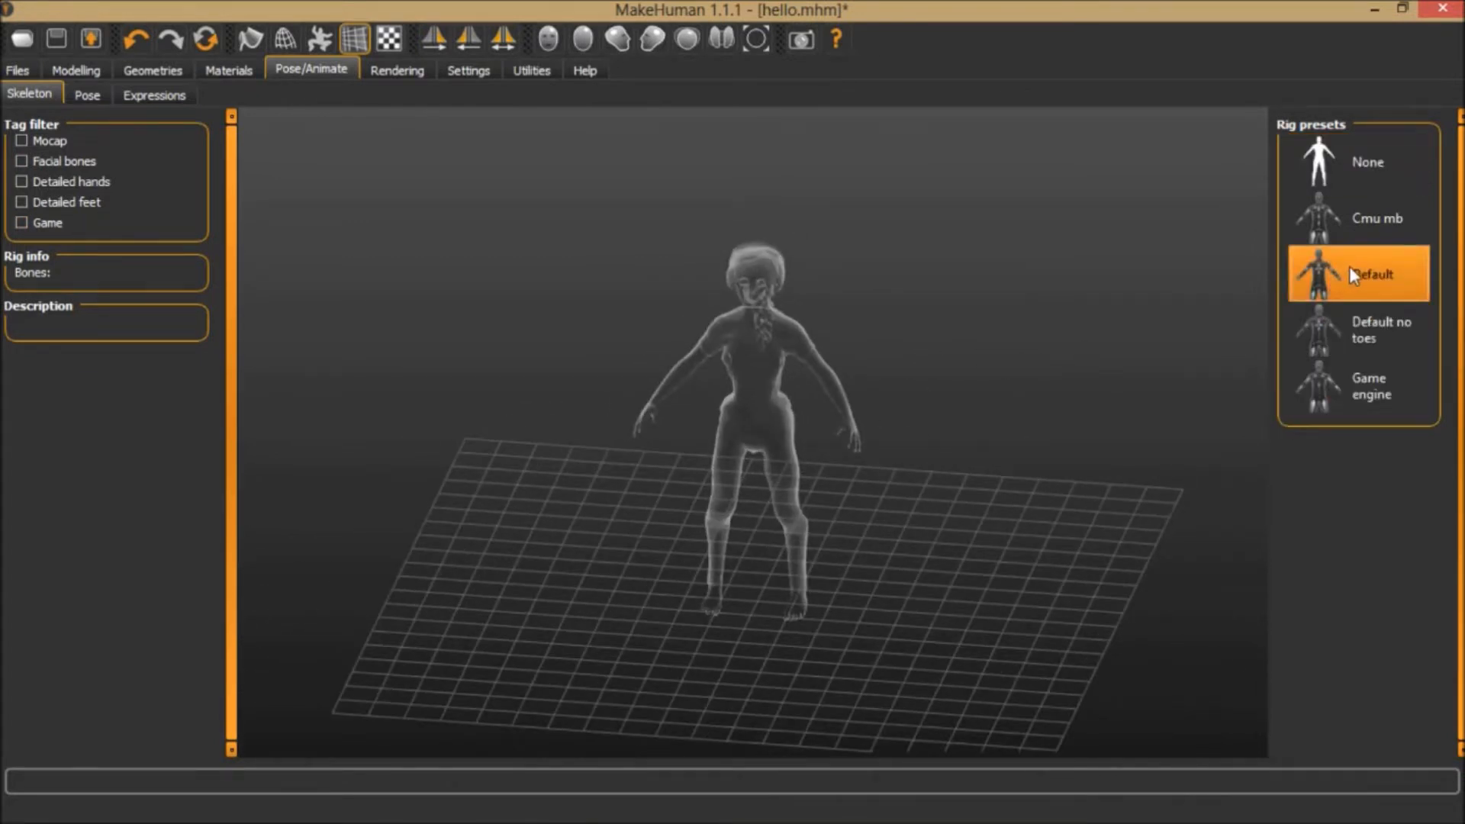
- Set up the export of the girl with the name girl final and the MakeHuman Exchange (mhx2) mesh format
{"action": "left_click", "coordinate": [77, 72]}
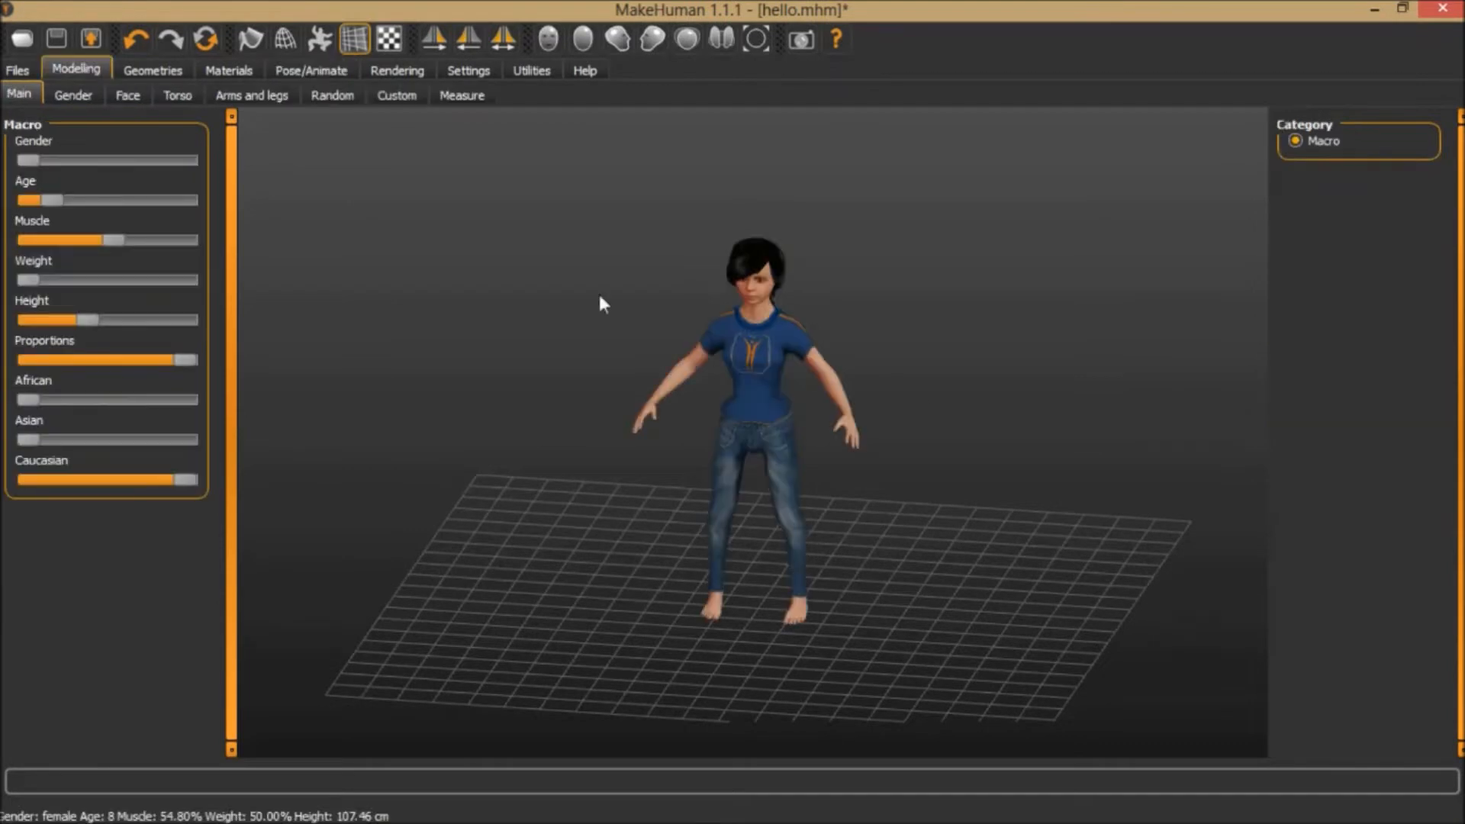
{"action": "left_click_drag", "start_coordinate": [994, 417], "coordinate": [927, 360]}
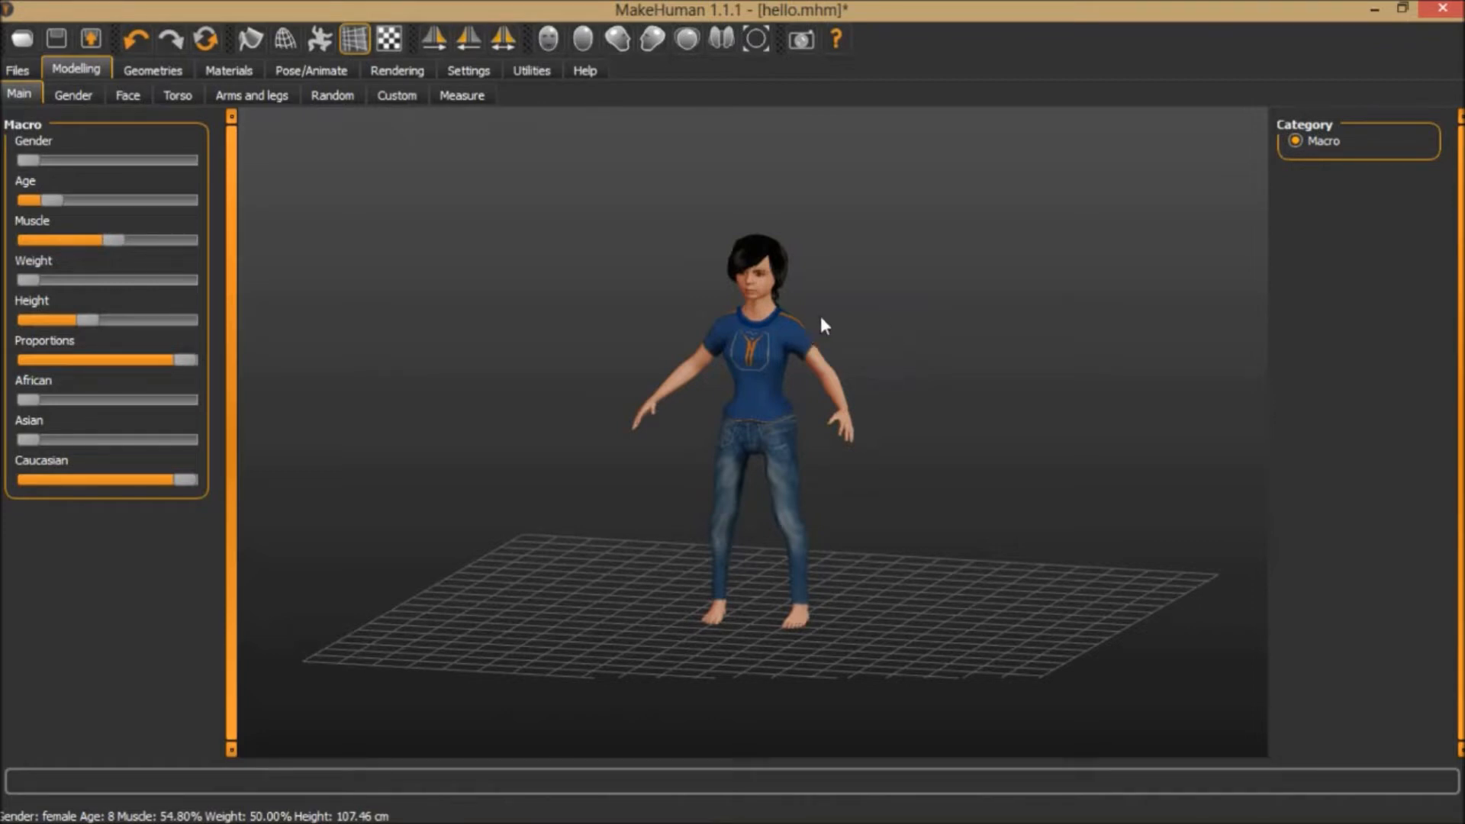
{"action": "left_click", "coordinate": [96, 37]}
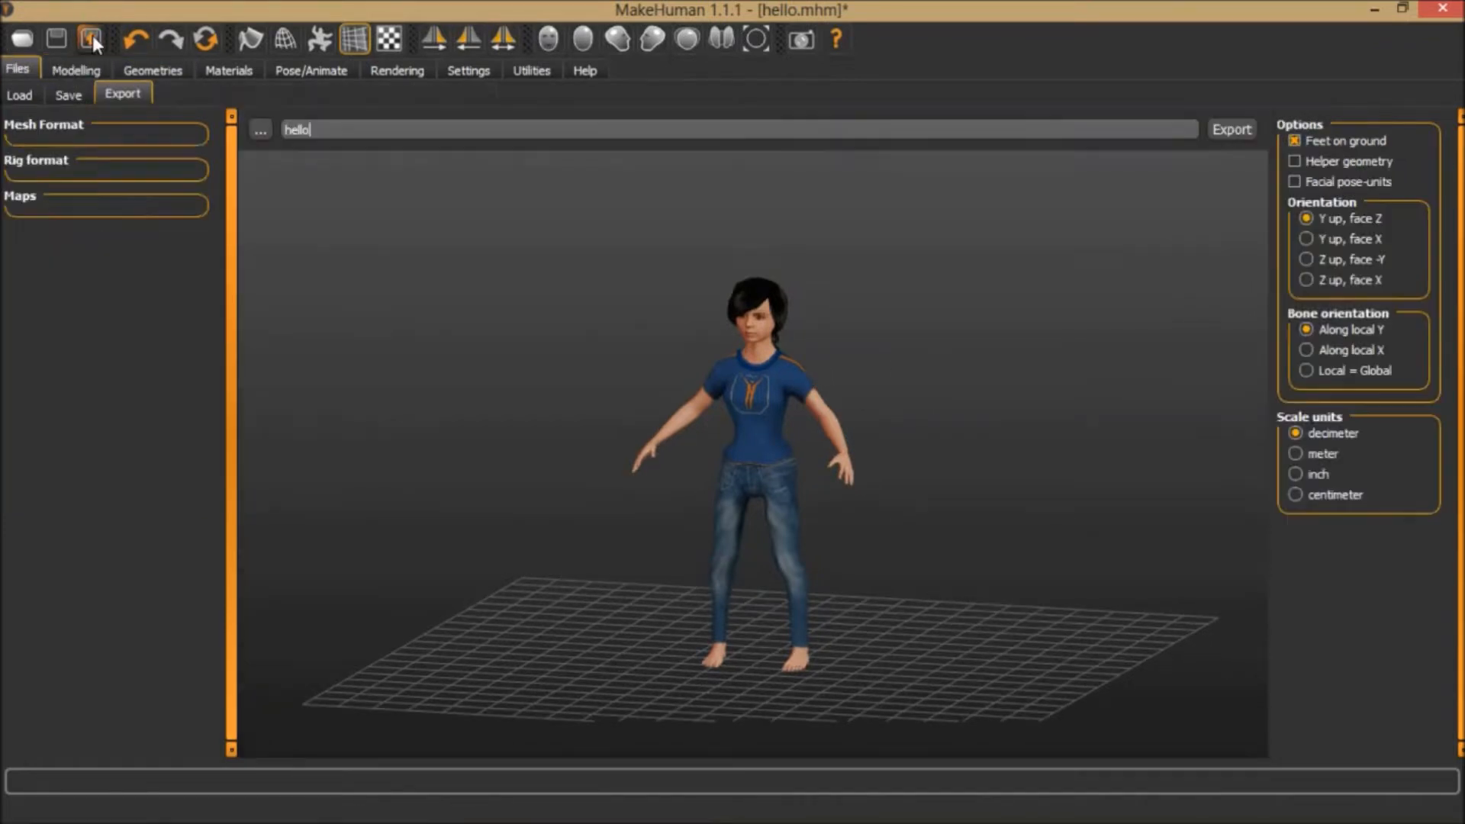
{"action": "left_click_drag", "start_coordinate": [347, 128], "coordinate": [286, 131]}
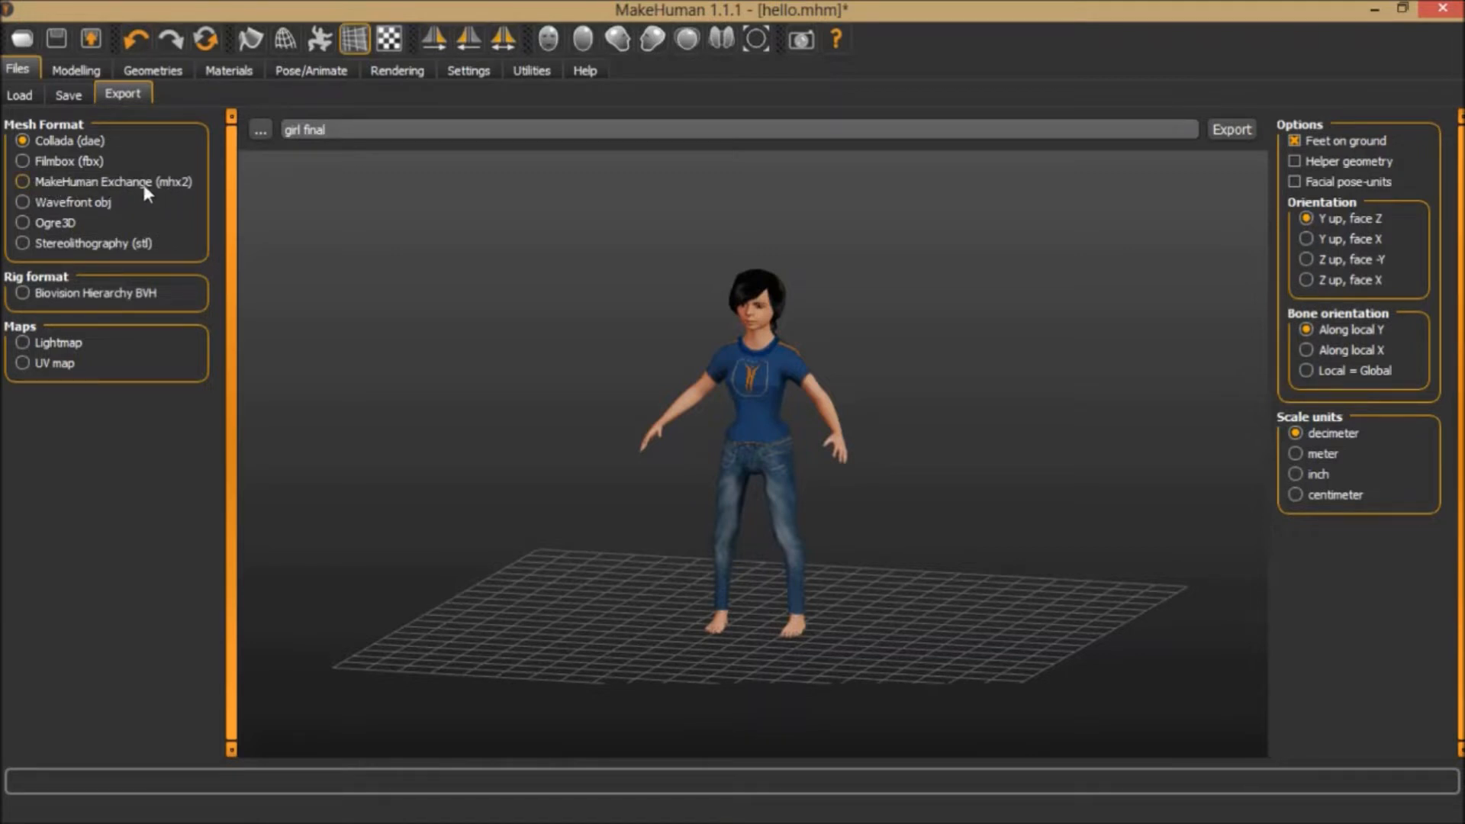
{"action": "left_click", "coordinate": [29, 183]}
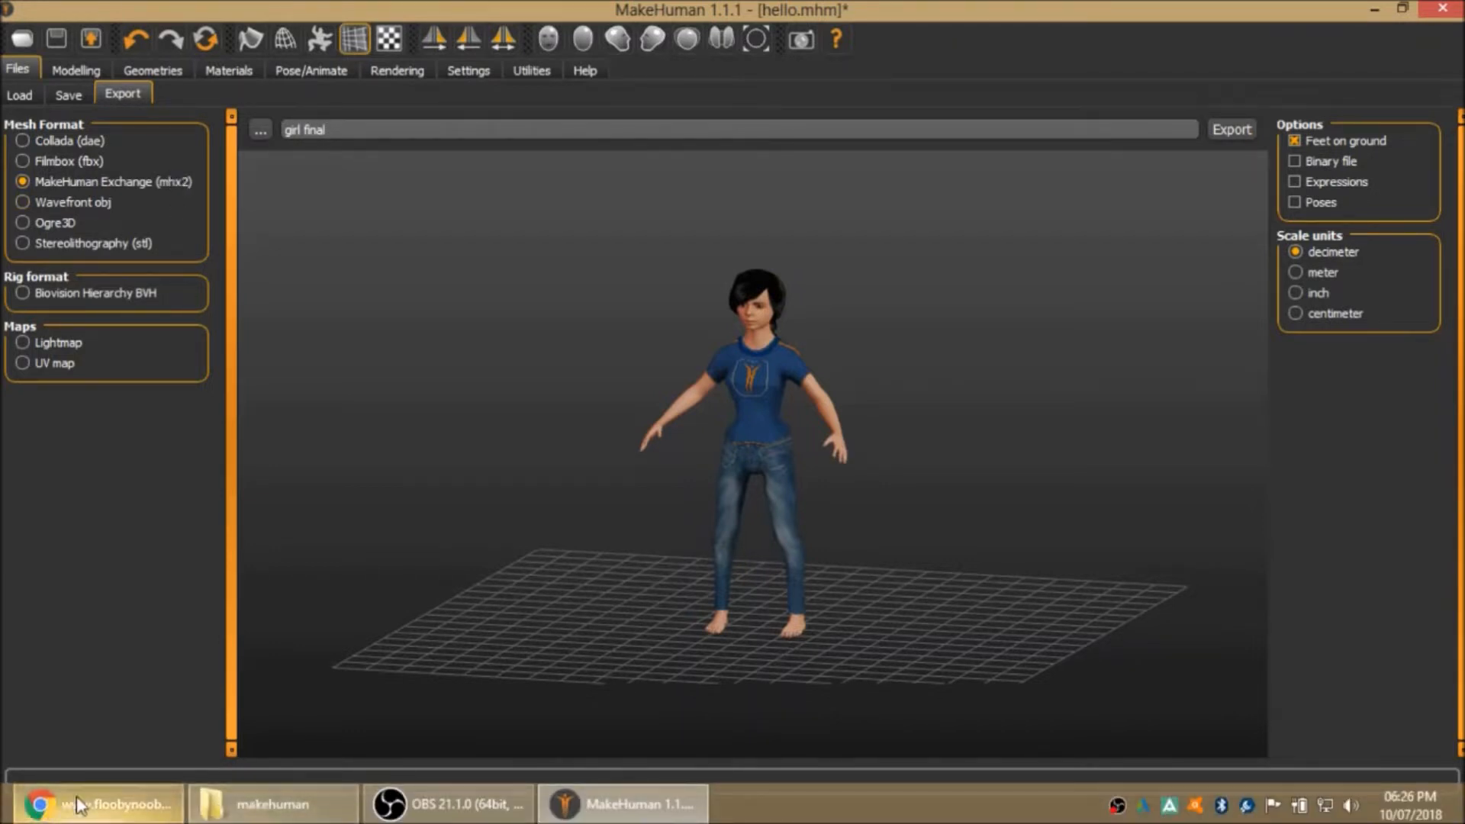
- Switch to Blender and search the add-ons in the user preferences for make
{"action": "left_click", "coordinate": [570, 811]}
{"action": "left_click", "coordinate": [571, 814]}
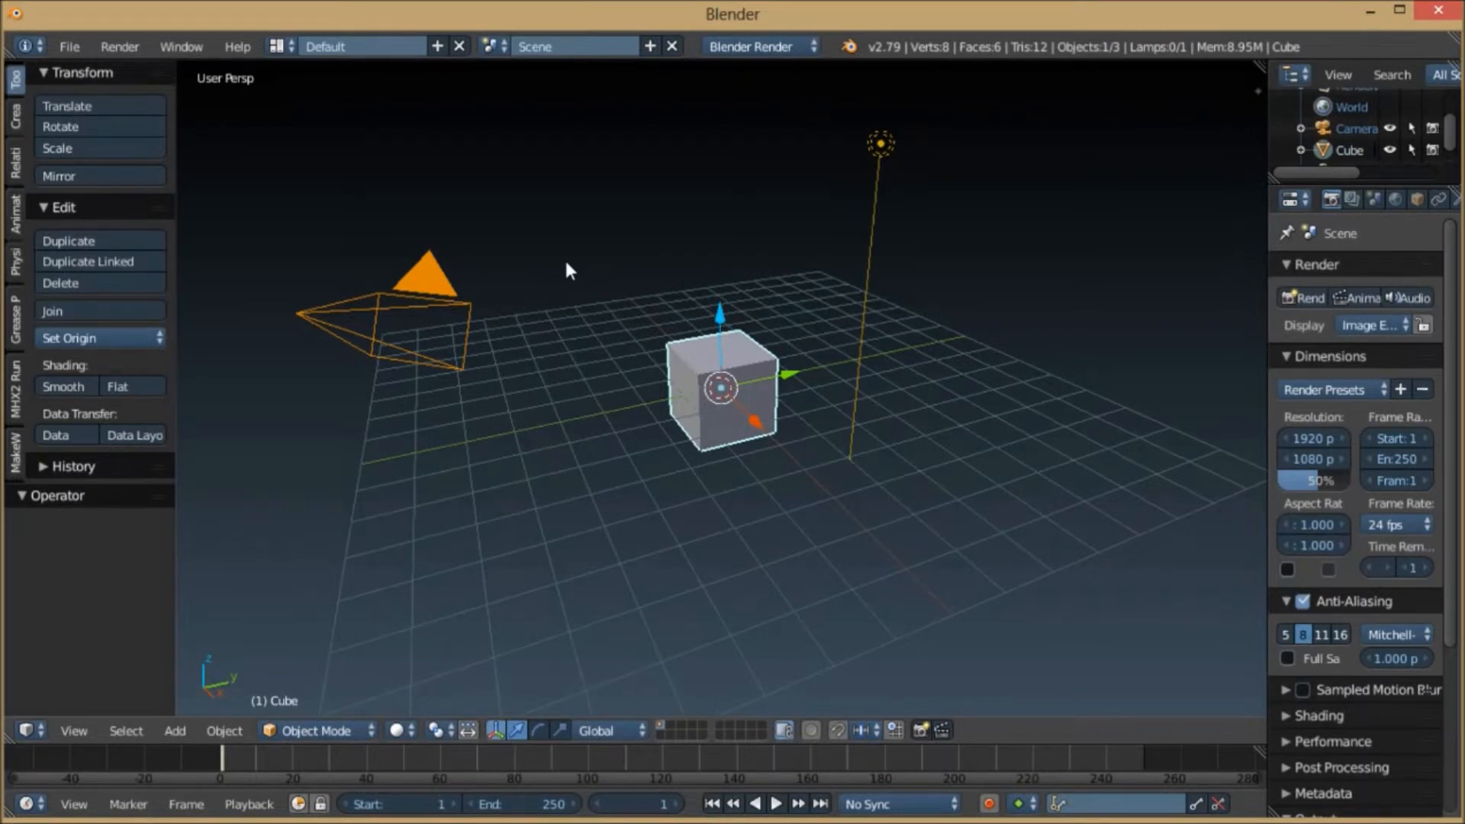
{"action": "left_click", "coordinate": [120, 47]}
{"action": "mouse_move", "coordinate": [70, 46]}
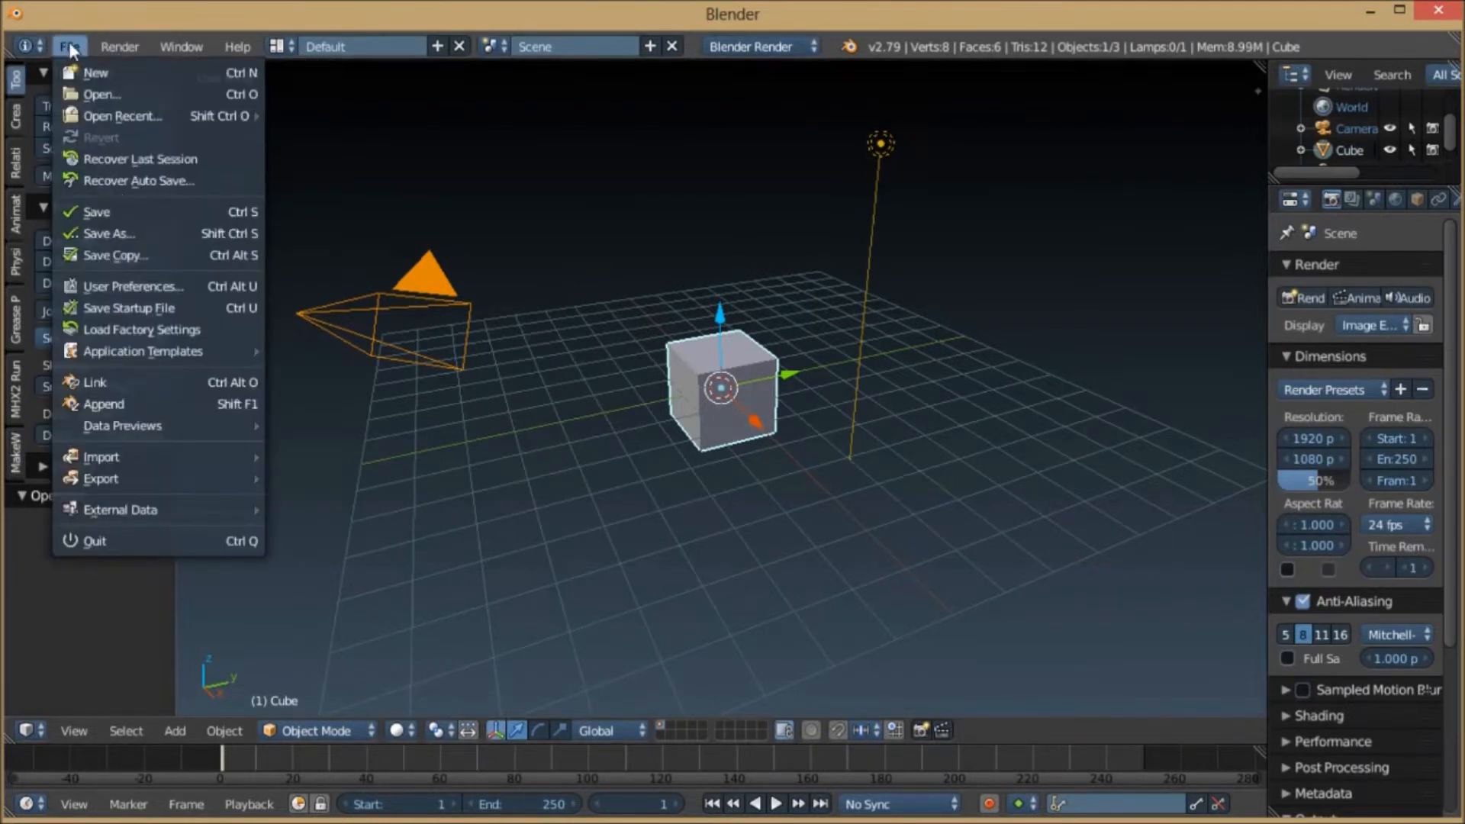
{"action": "left_click", "coordinate": [157, 298]}
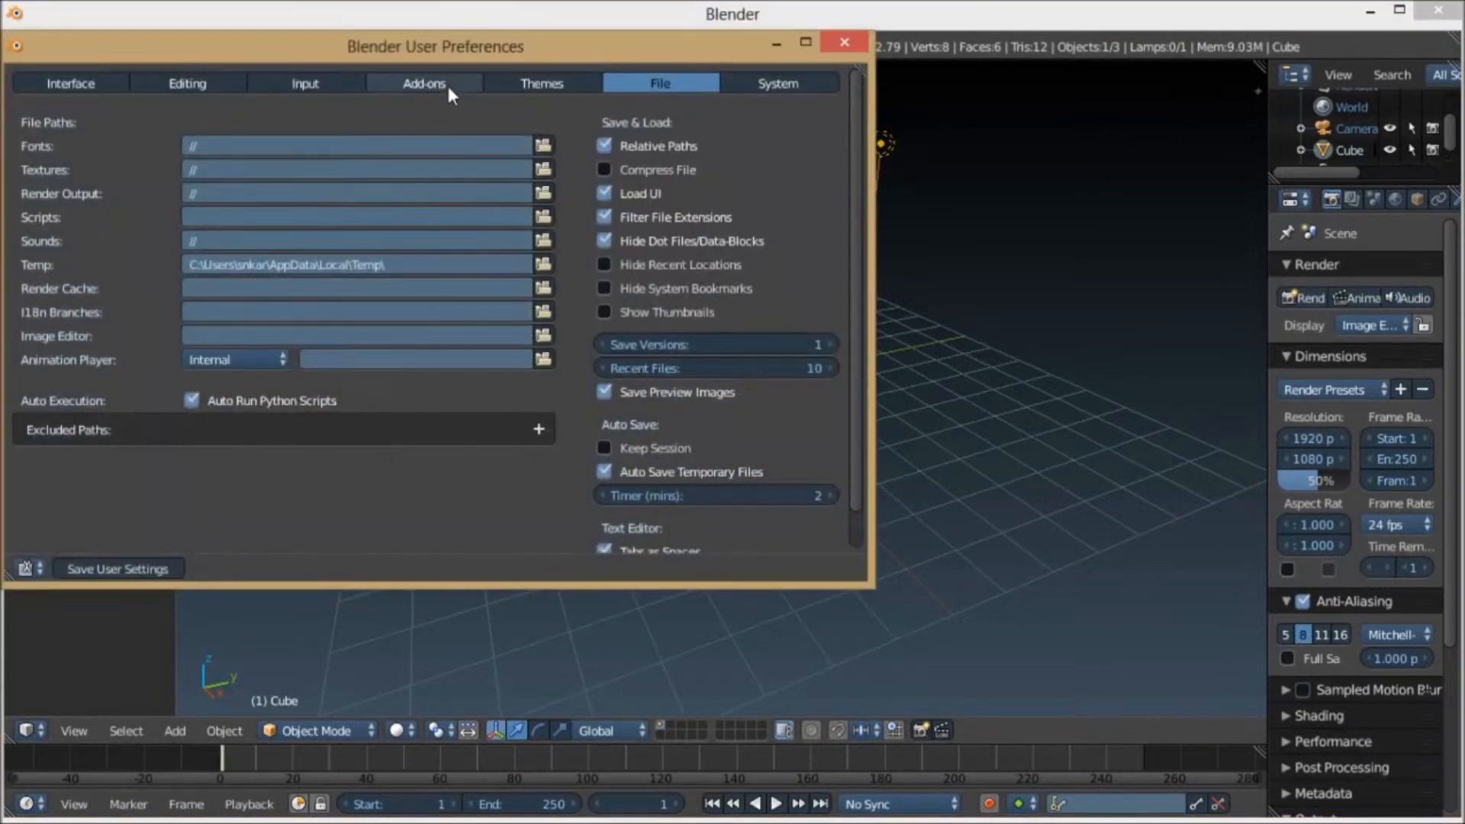
{"action": "left_click", "coordinate": [441, 79]}
{"action": "left_click", "coordinate": [81, 116]}
{"action": "type", "text": "make"}
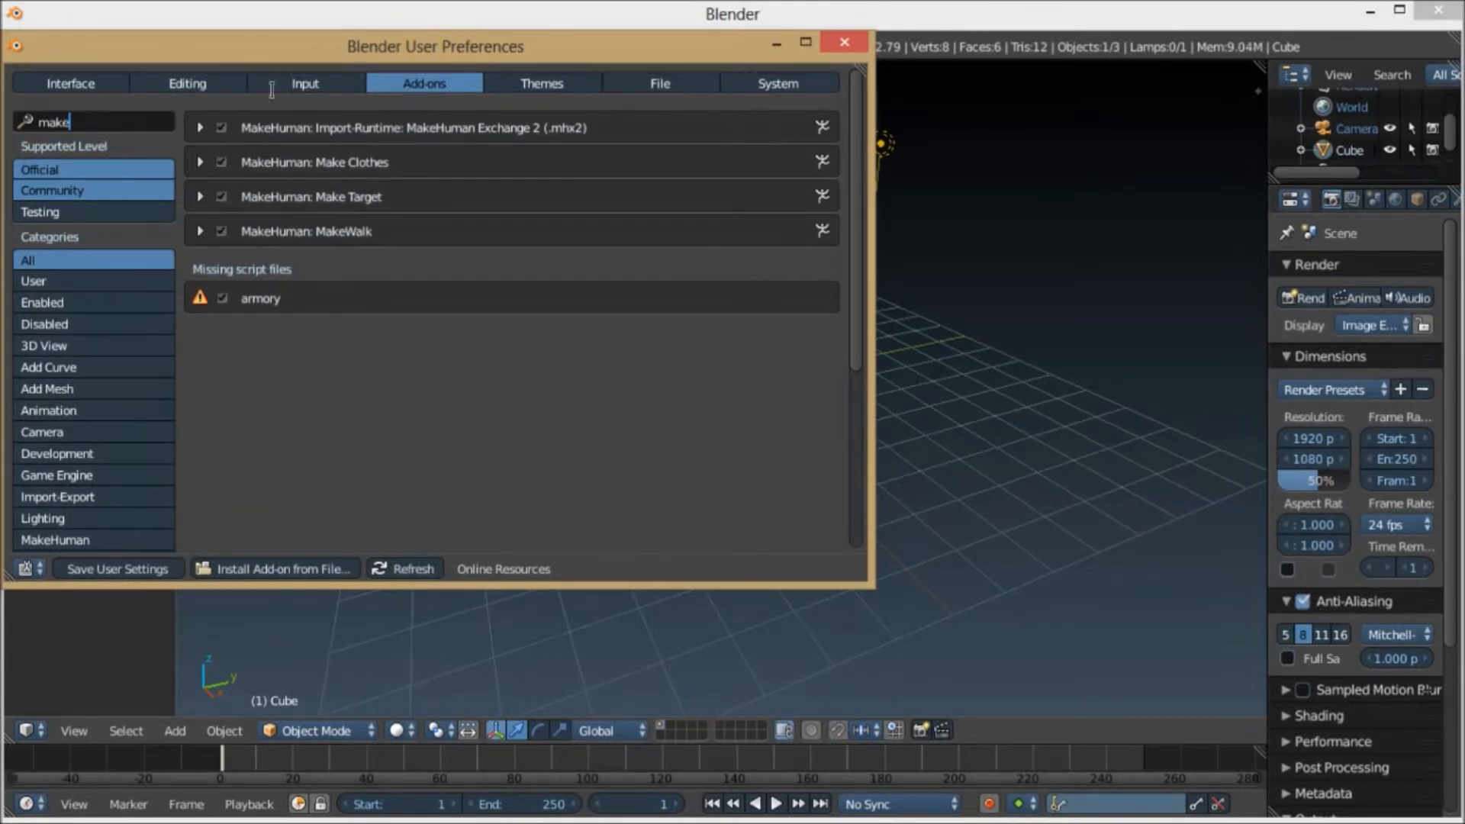
- Close the user preferences and look through the MHX2 Runtime and MakeWalk tools for the import command
{"action": "left_click", "coordinate": [847, 43]}
{"action": "scroll", "coordinate": [593, 207], "scroll_direction": "up", "scroll_amount": 3}
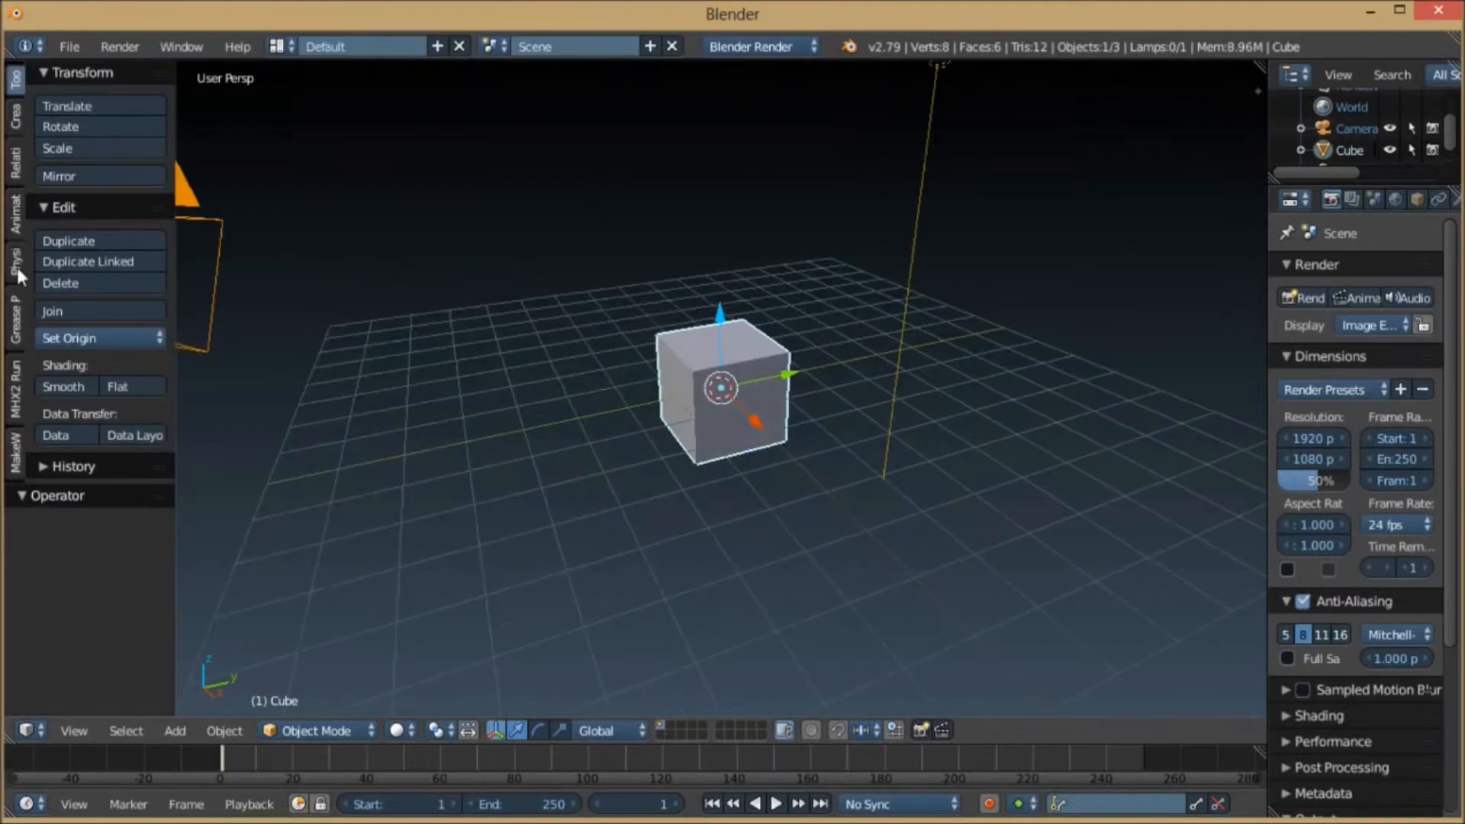
{"action": "left_click", "coordinate": [15, 389]}
{"action": "left_click", "coordinate": [22, 442]}
{"action": "left_click", "coordinate": [17, 397]}
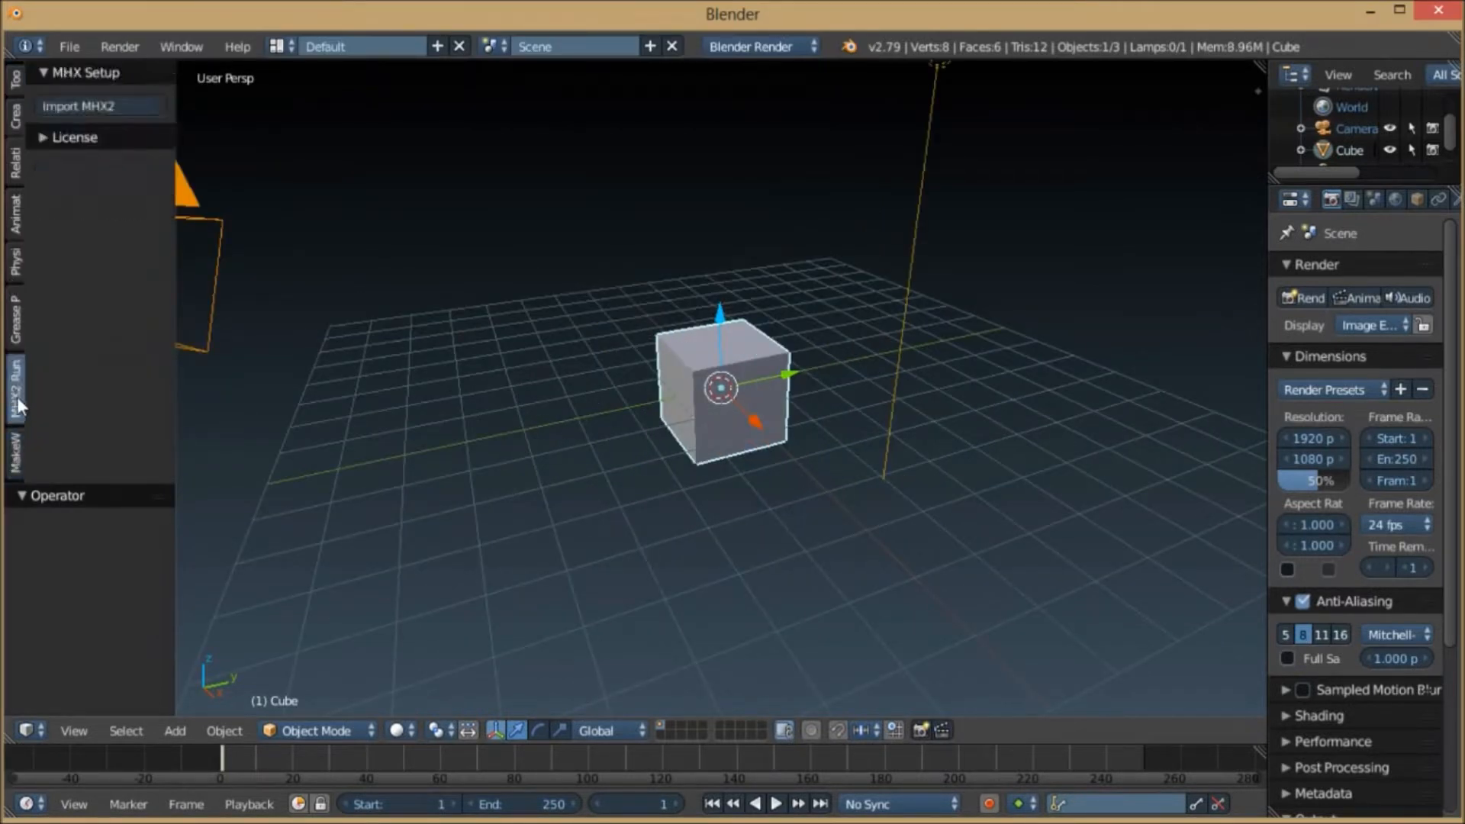
{"action": "left_click", "coordinate": [14, 457]}
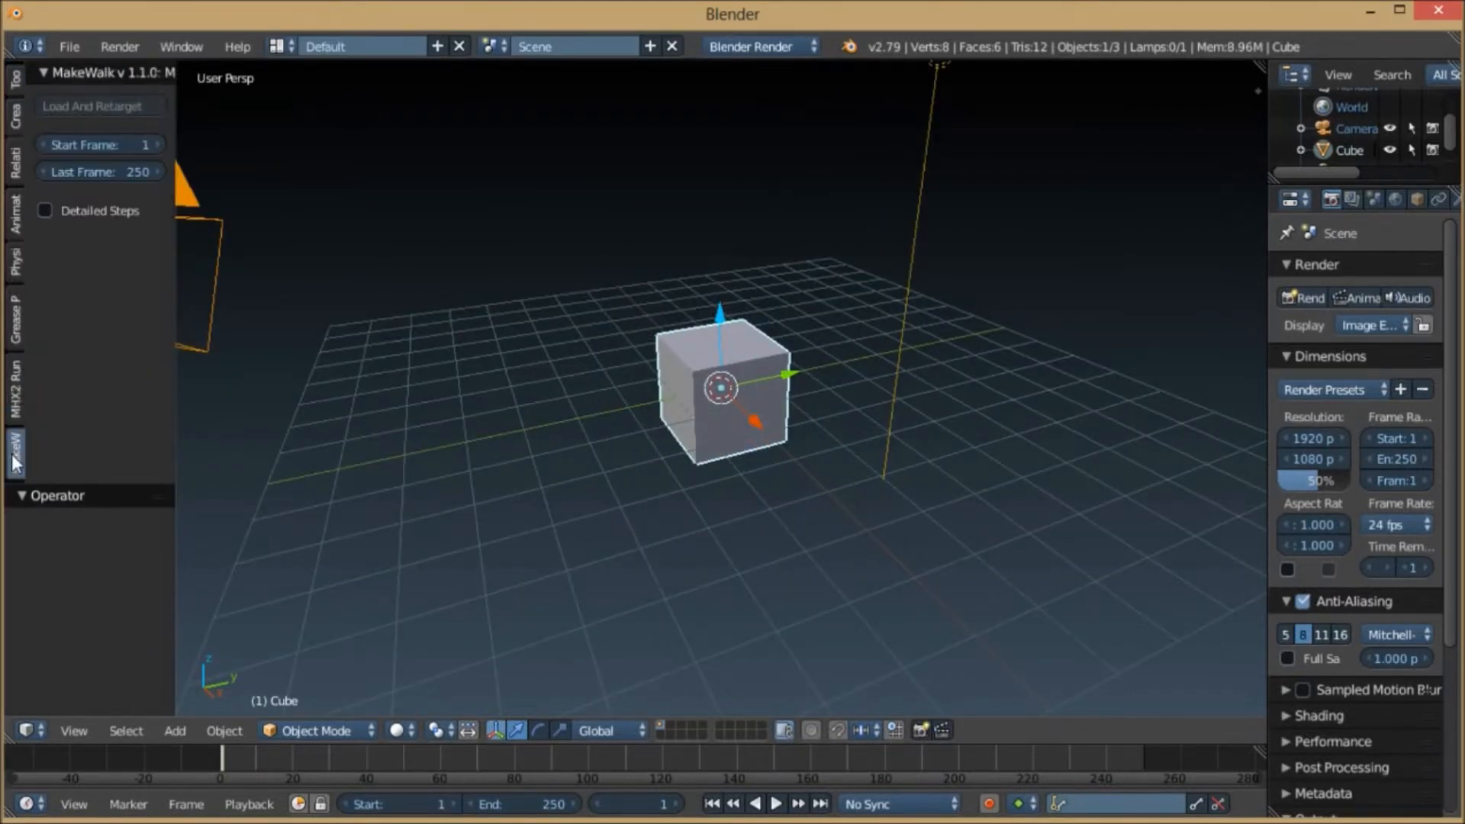
{"action": "left_click", "coordinate": [17, 398]}
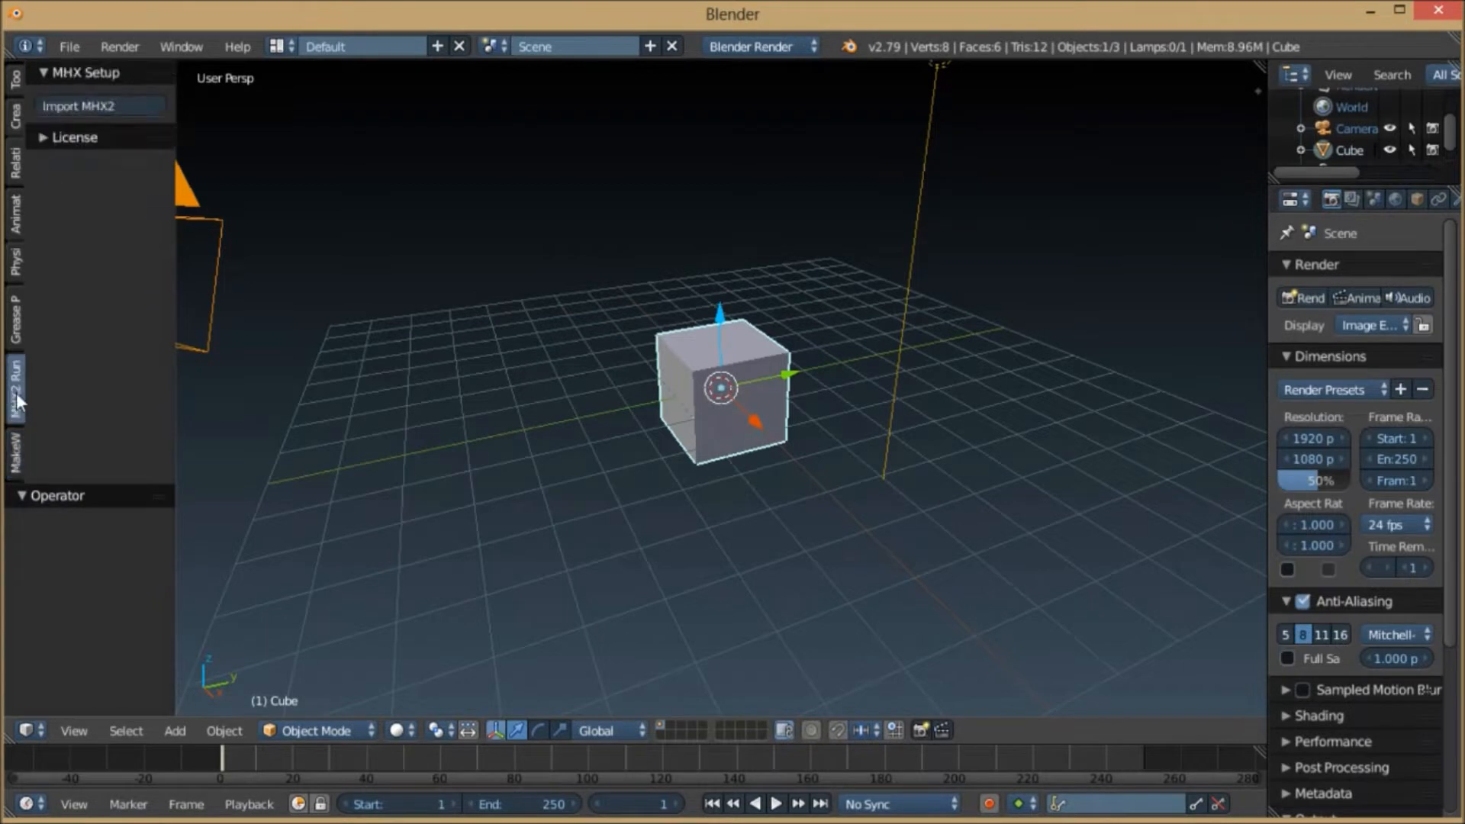
- Start an MHX2 import and choose girl final.mhx2 in the Desktop folder
{"action": "left_click", "coordinate": [76, 107]}
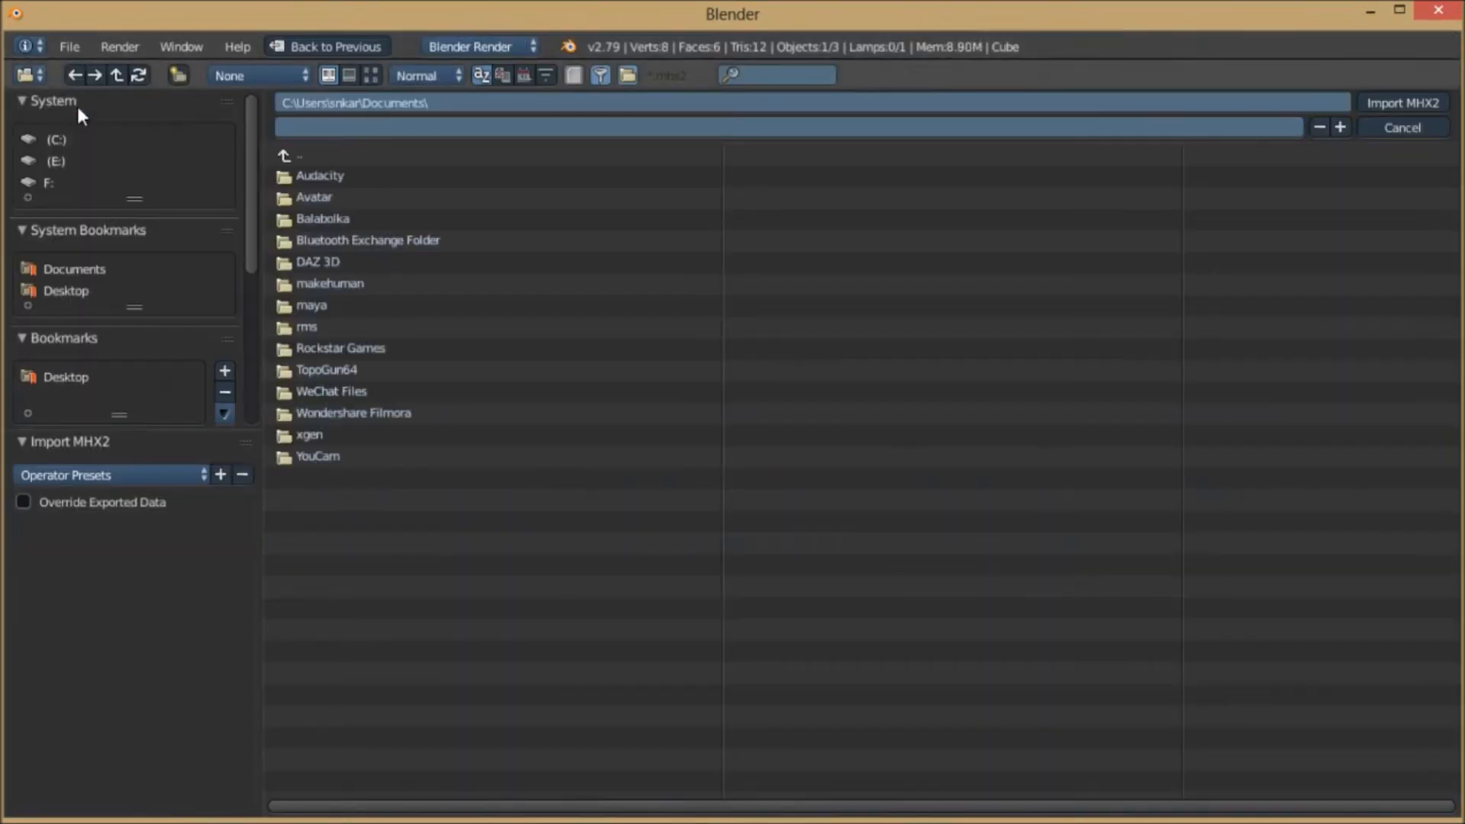
{"action": "left_click", "coordinate": [38, 290]}
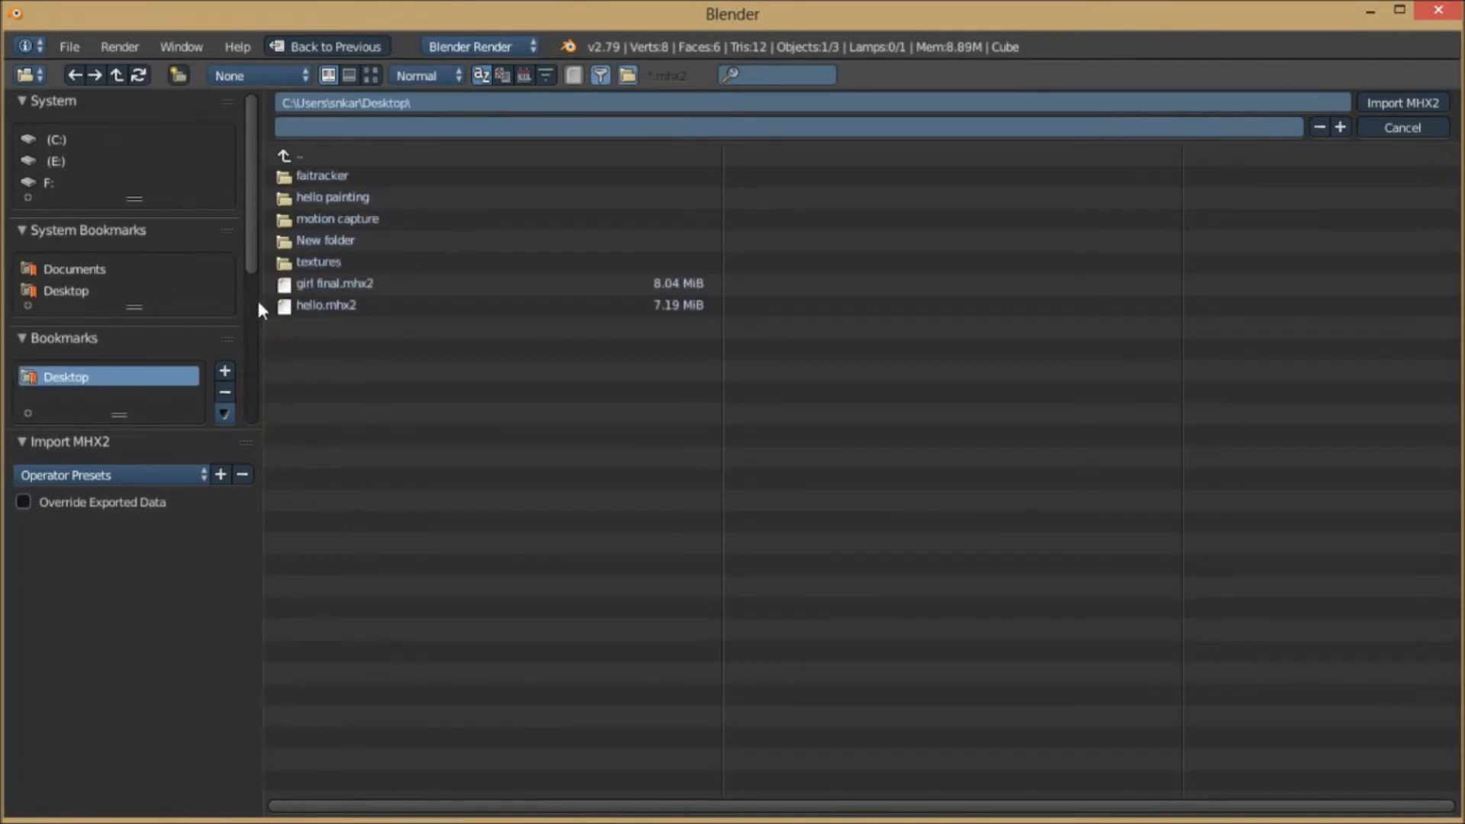
{"action": "left_click", "coordinate": [307, 283]}
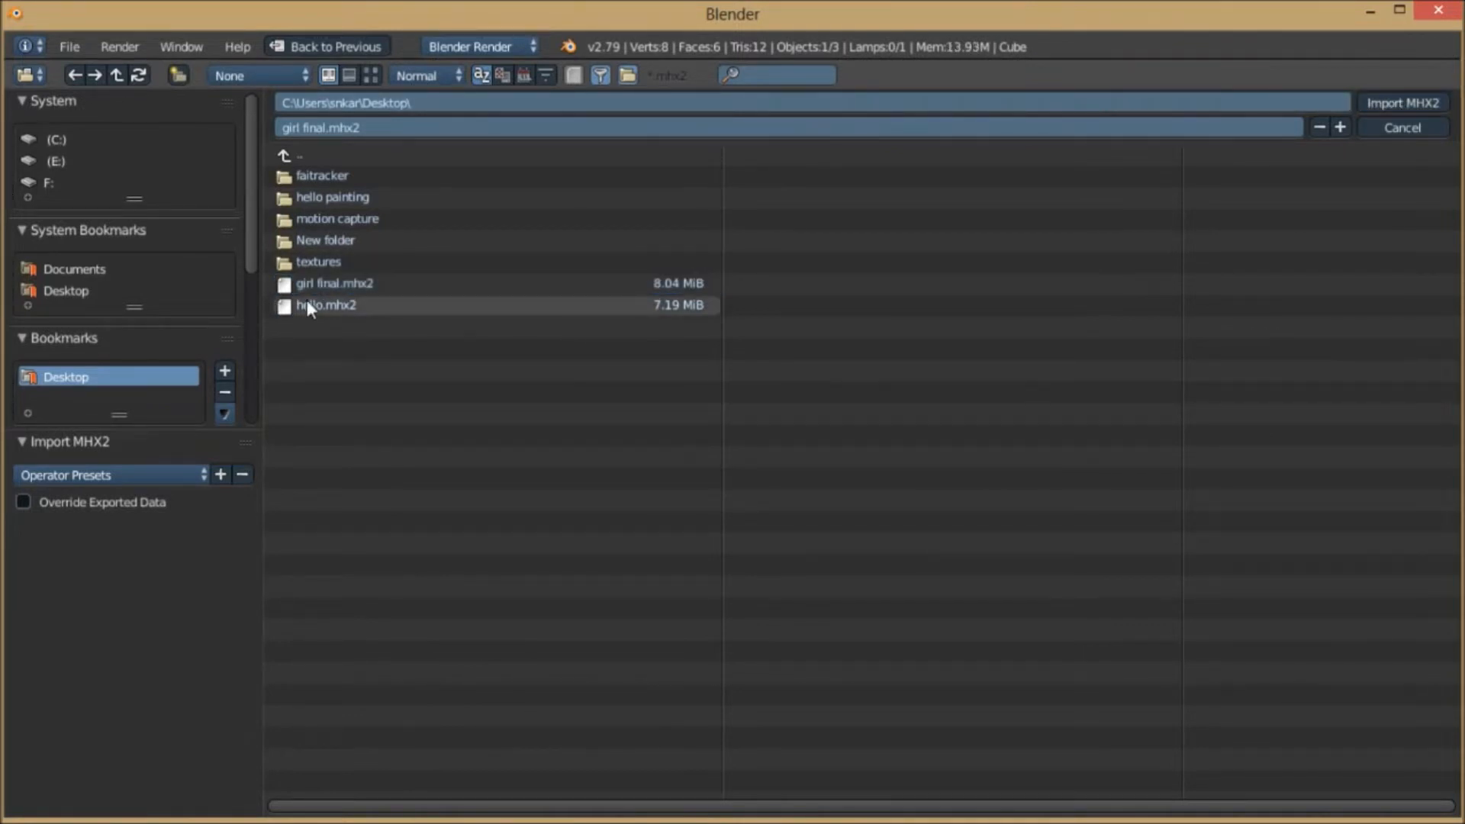
{"action": "left_click", "coordinate": [330, 302]}
{"action": "left_click", "coordinate": [334, 286]}
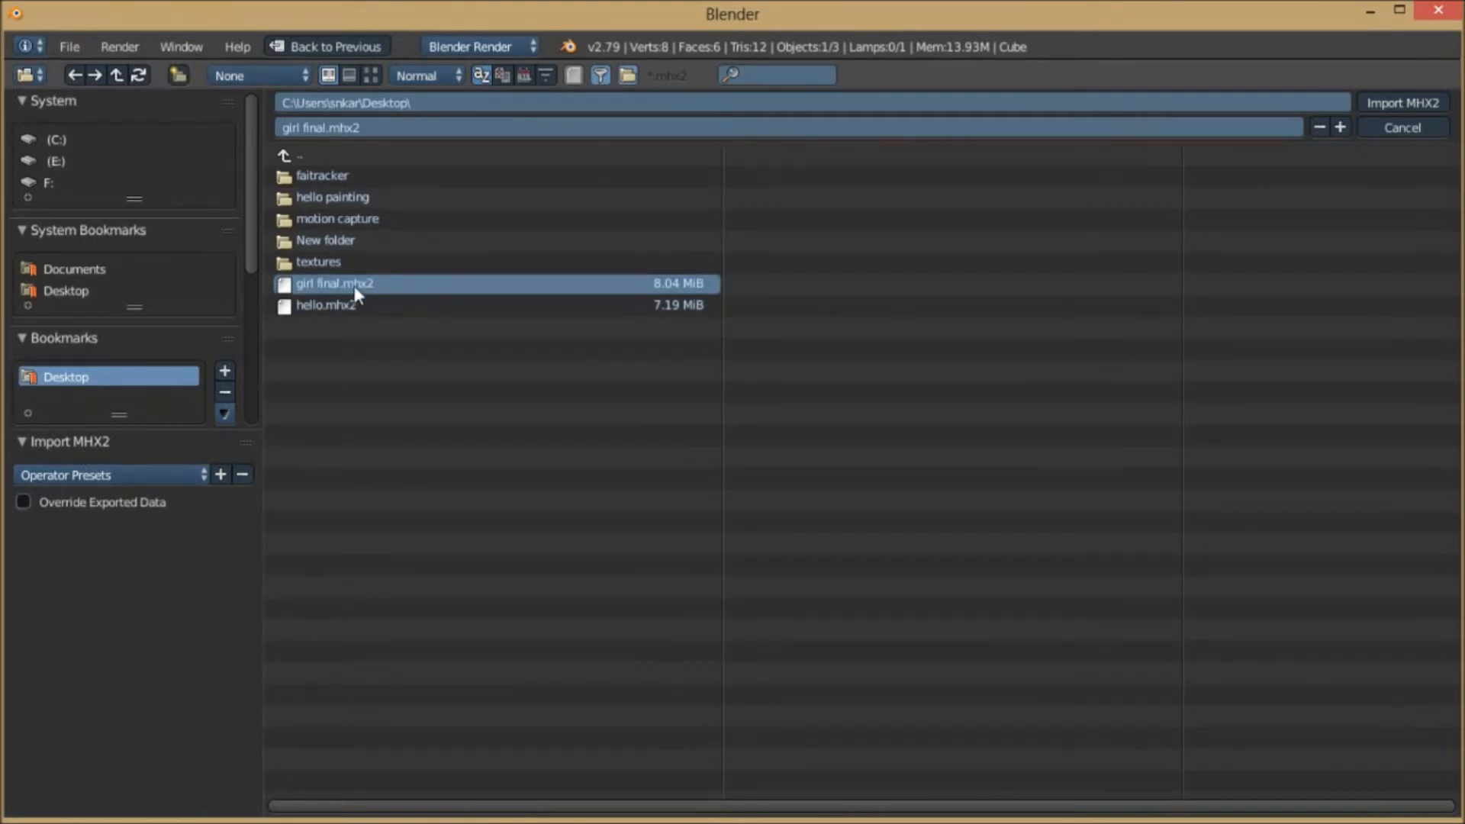
- Override the exported data, set the rig type to MHX, and import the girl
{"action": "left_click", "coordinate": [23, 502]}
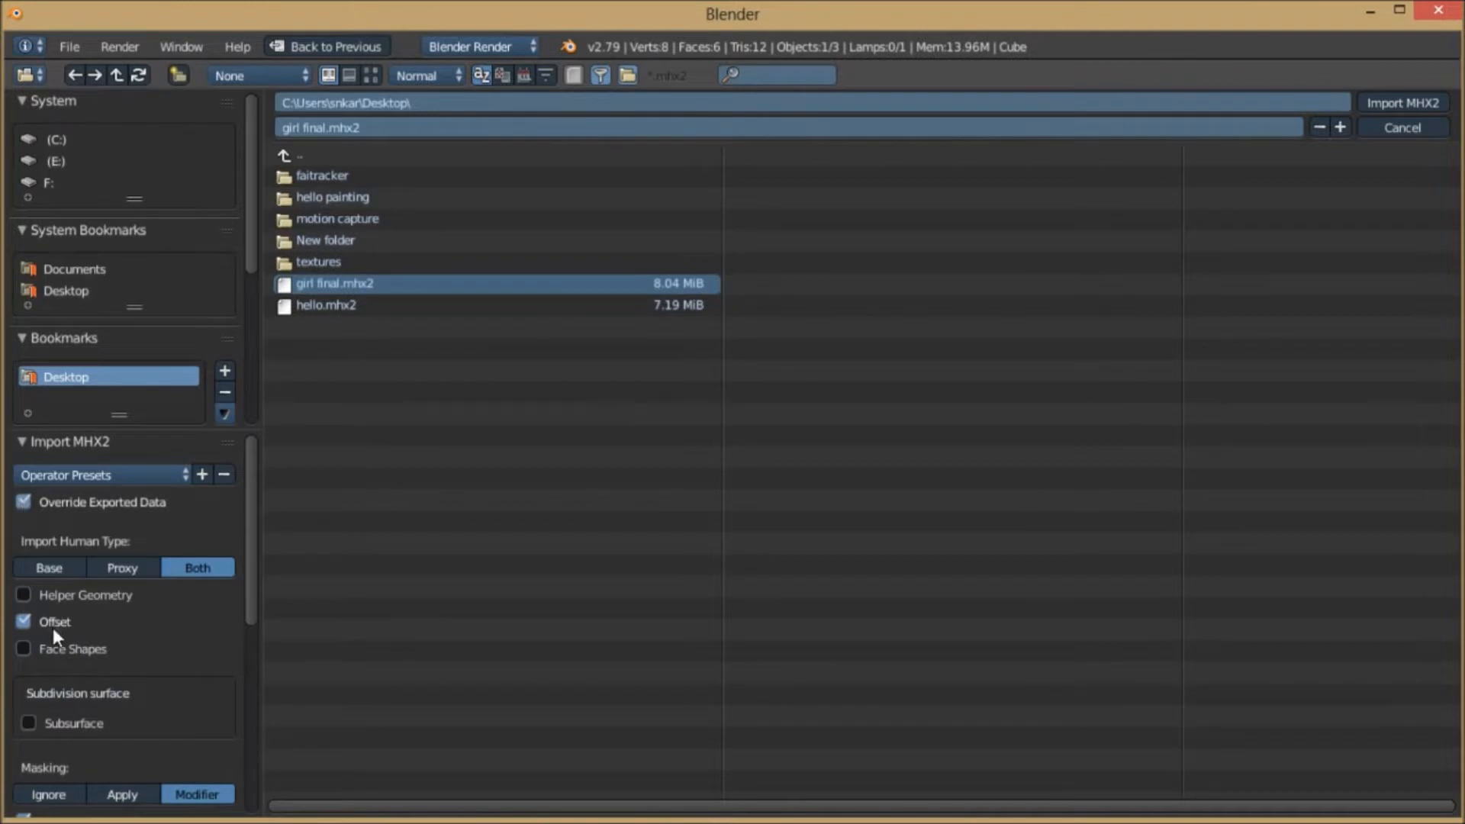
{"action": "scroll", "coordinate": [51, 621], "scroll_direction": "down", "scroll_amount": 10}
{"action": "scroll", "coordinate": [50, 621], "scroll_direction": "up", "scroll_amount": 6}
{"action": "scroll", "coordinate": [51, 621], "scroll_direction": "down", "scroll_amount": 9}
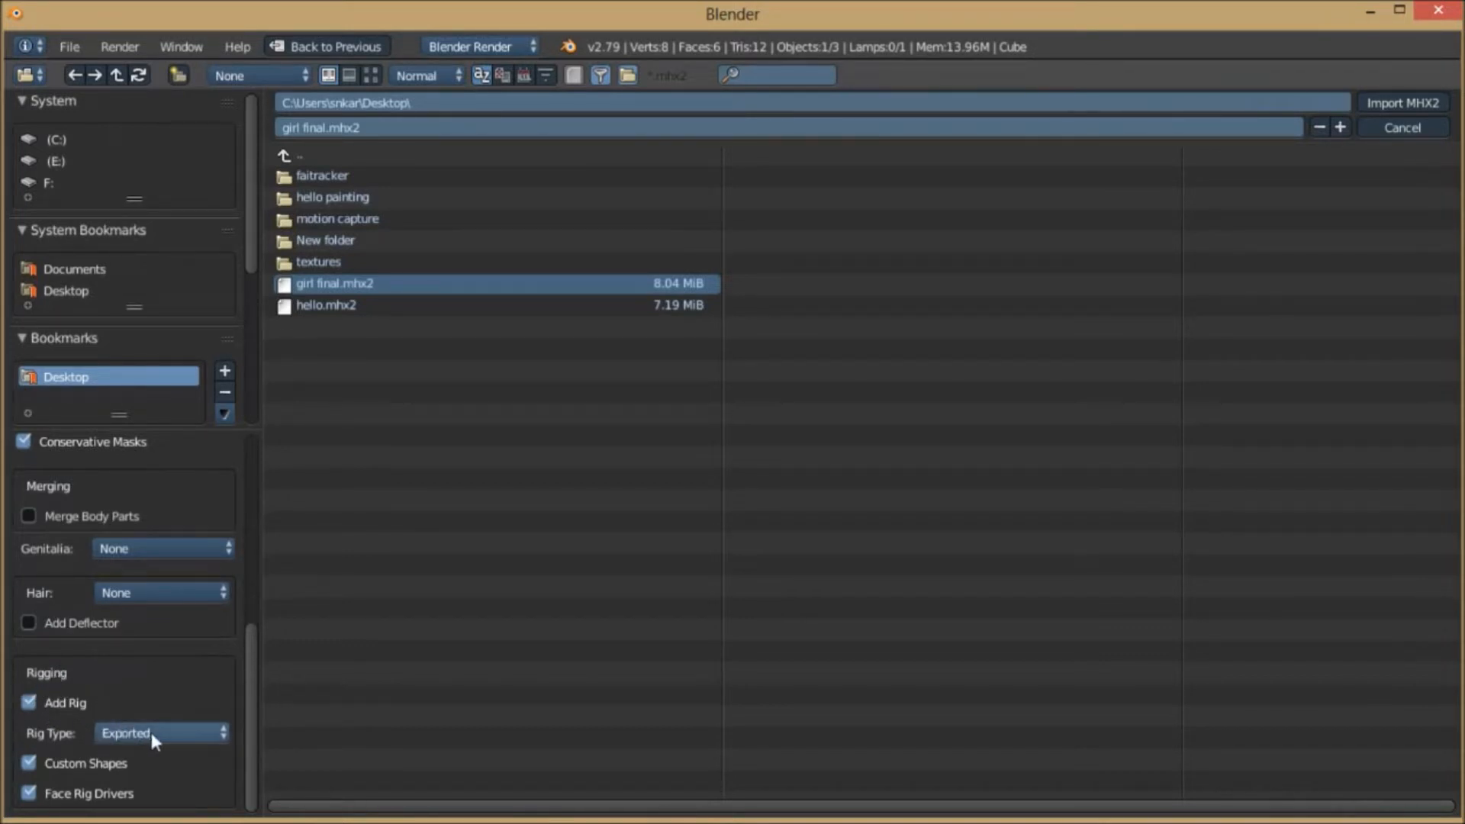
{"action": "left_click", "coordinate": [171, 733]}
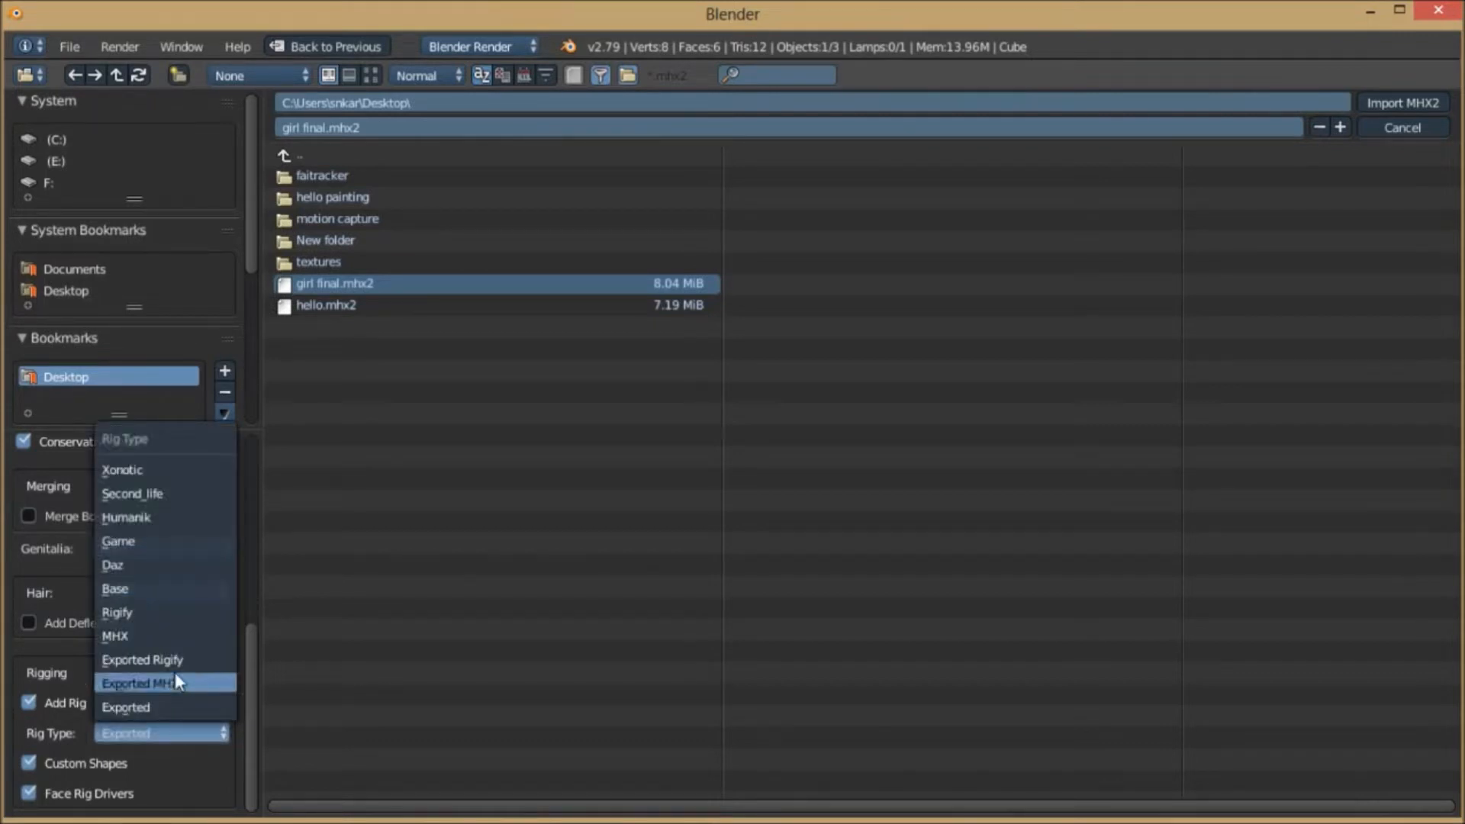
{"action": "left_click", "coordinate": [168, 634]}
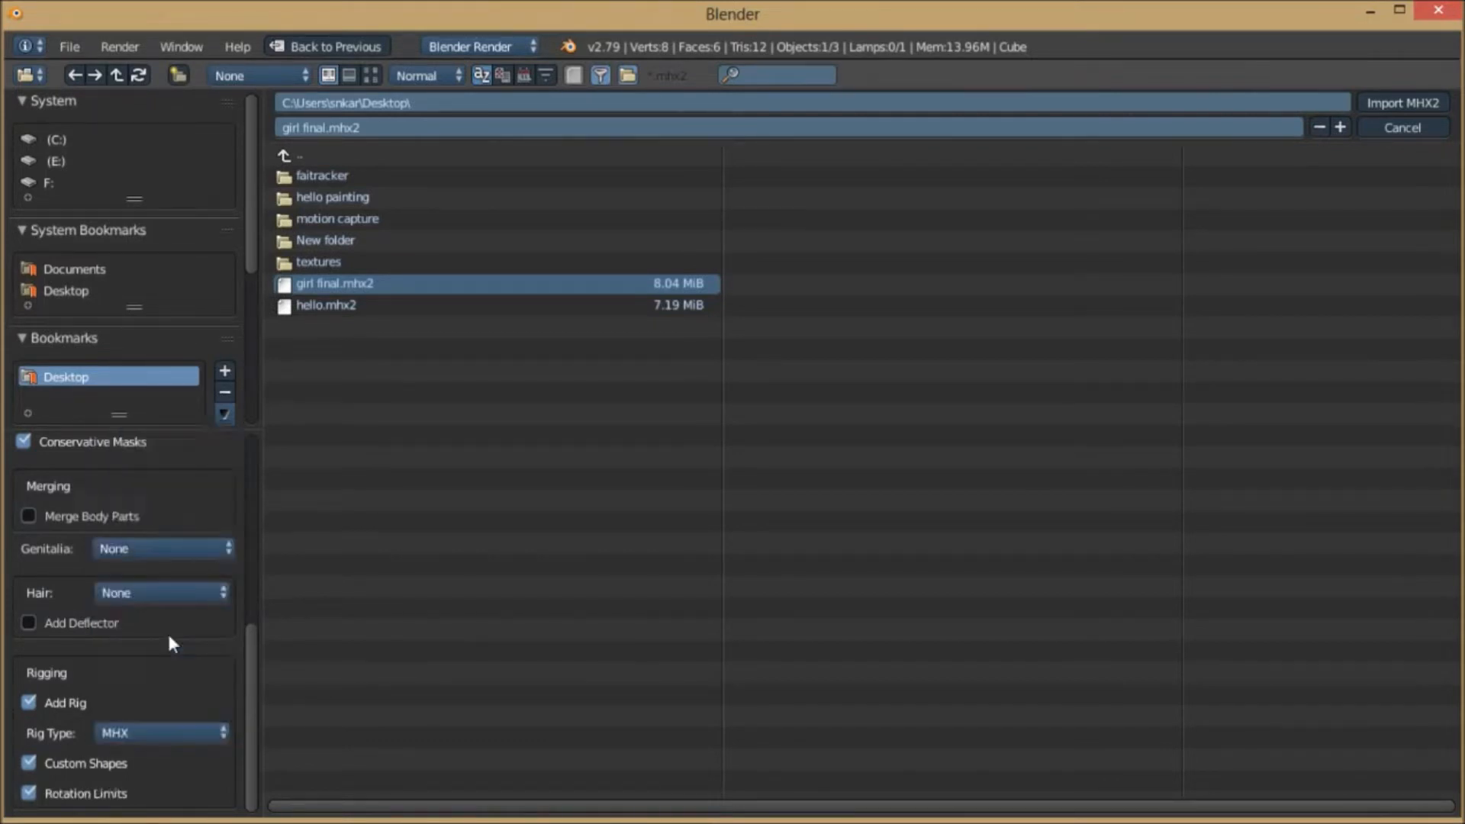
{"action": "left_click", "coordinate": [150, 729]}
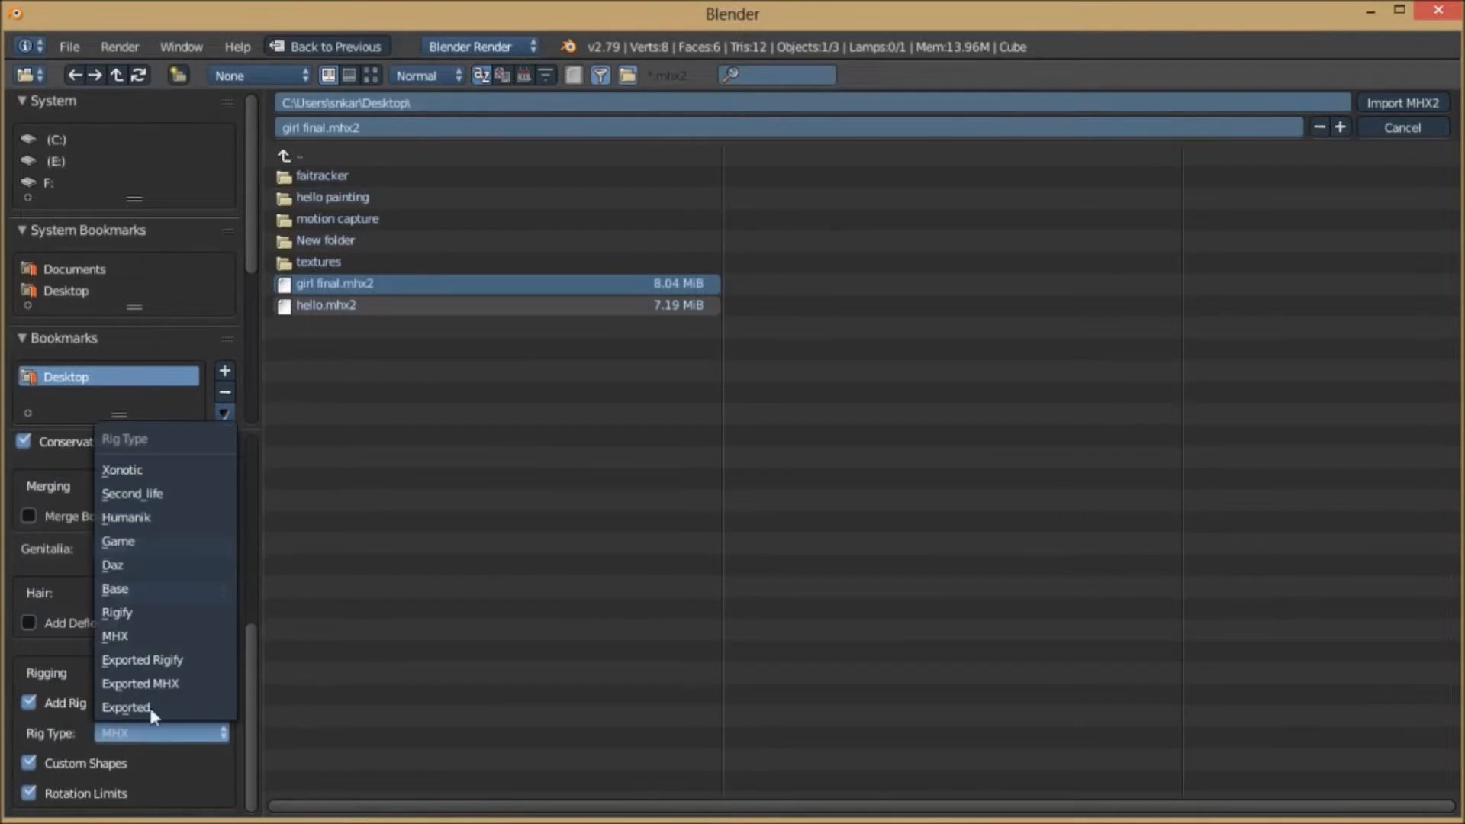
{"action": "left_click", "coordinate": [154, 631]}
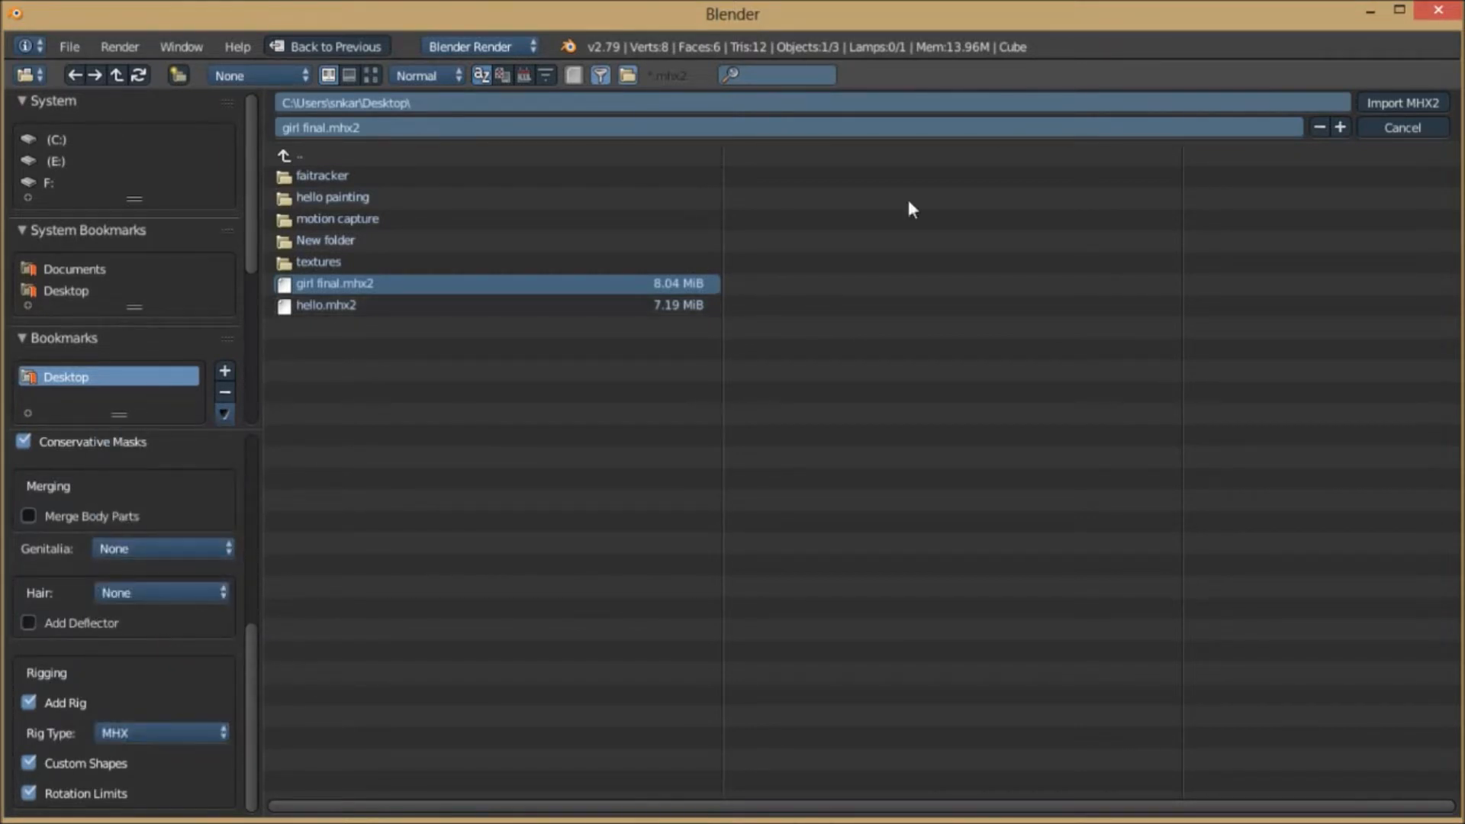
{"action": "left_click", "coordinate": [1399, 103]}
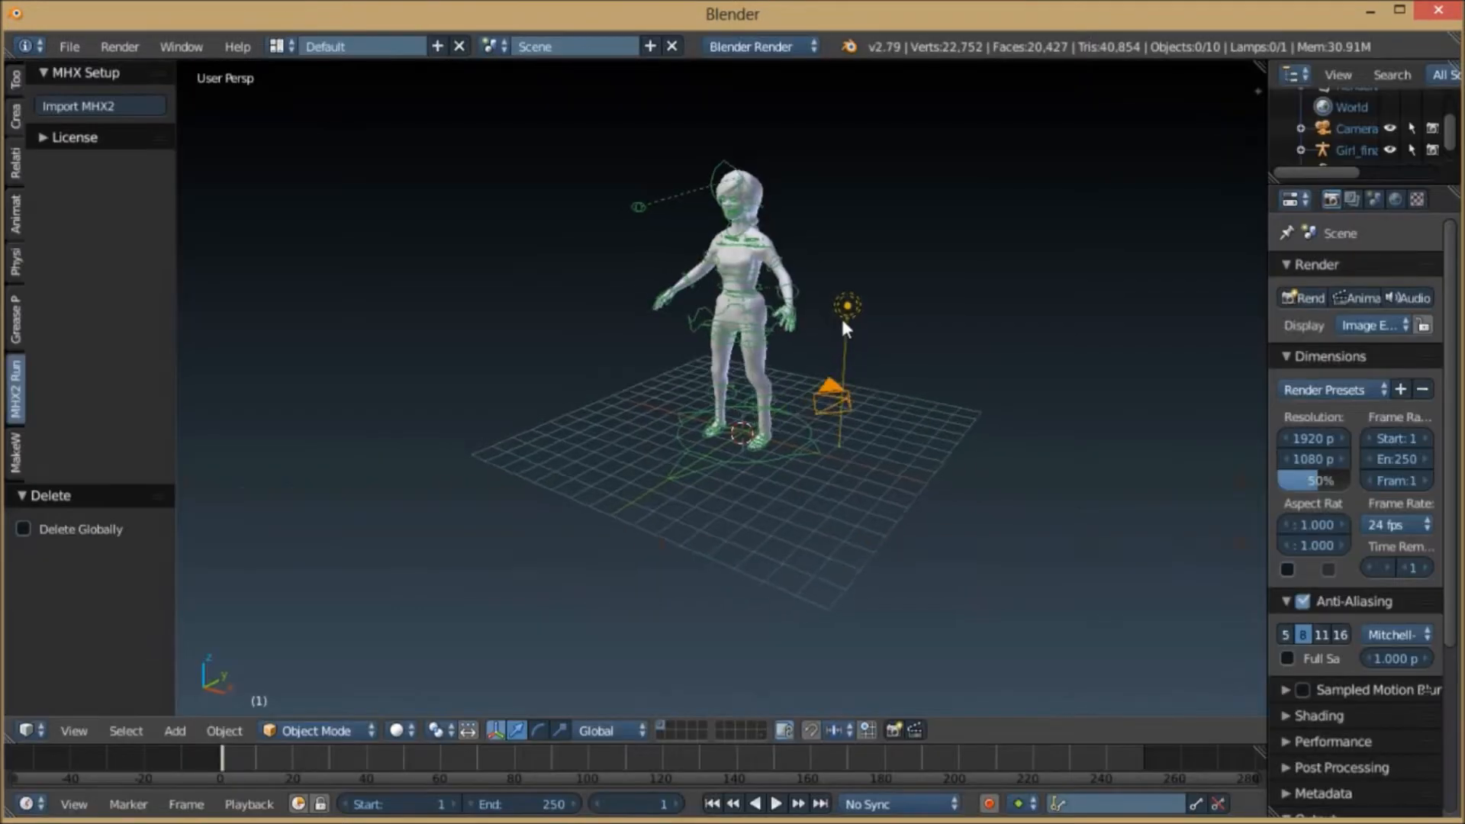
- Examine the imported girl and her control rig up close and from several sides
{"action": "scroll", "coordinate": [840, 314], "scroll_direction": "up", "scroll_amount": 5}
{"action": "middle_click_drag", "start_coordinate": [881, 304], "coordinate": [933, 364]}
{"action": "scroll", "coordinate": [777, 314], "scroll_direction": "down", "scroll_amount": 4}
{"action": "scroll", "coordinate": [856, 363], "scroll_direction": "down", "scroll_amount": 2}
{"action": "scroll", "coordinate": [888, 375], "scroll_direction": "up", "scroll_amount": 3}
{"action": "scroll", "coordinate": [886, 365], "scroll_direction": "down", "scroll_amount": 5}
{"action": "middle_click_drag", "start_coordinate": [772, 373], "coordinate": [703, 379]}
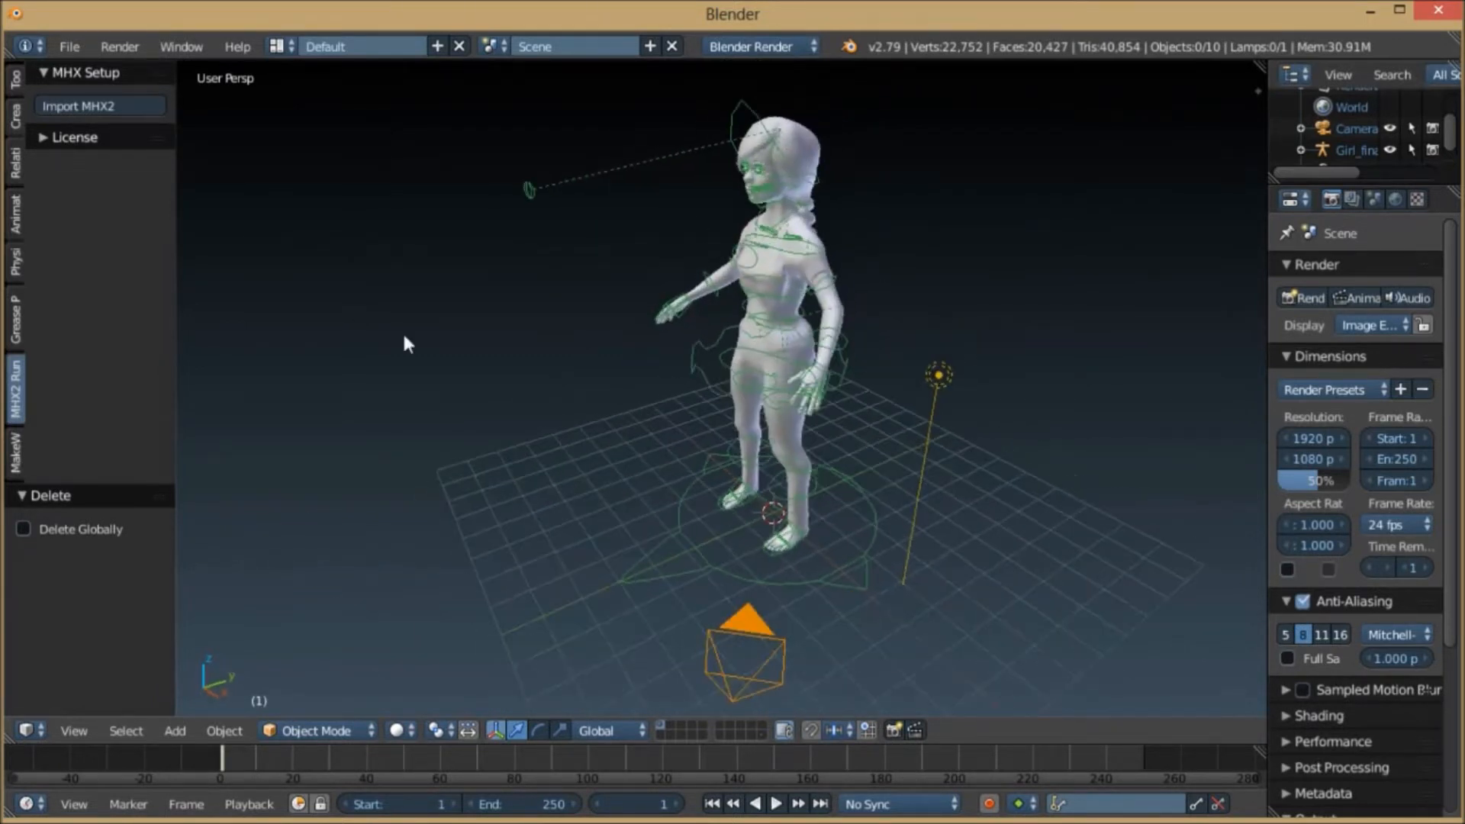
- Select the girl's rig and put it into Pose Mode
{"action": "right_click", "coordinate": [681, 534]}
{"action": "key", "text": "ctrl+Tab"}
{"action": "middle_click_drag", "start_coordinate": [992, 460], "coordinate": [841, 484]}
{"action": "scroll", "coordinate": [801, 503], "scroll_direction": "up", "scroll_amount": 3}
{"action": "scroll", "coordinate": [758, 524], "scroll_direction": "down", "scroll_amount": 5}
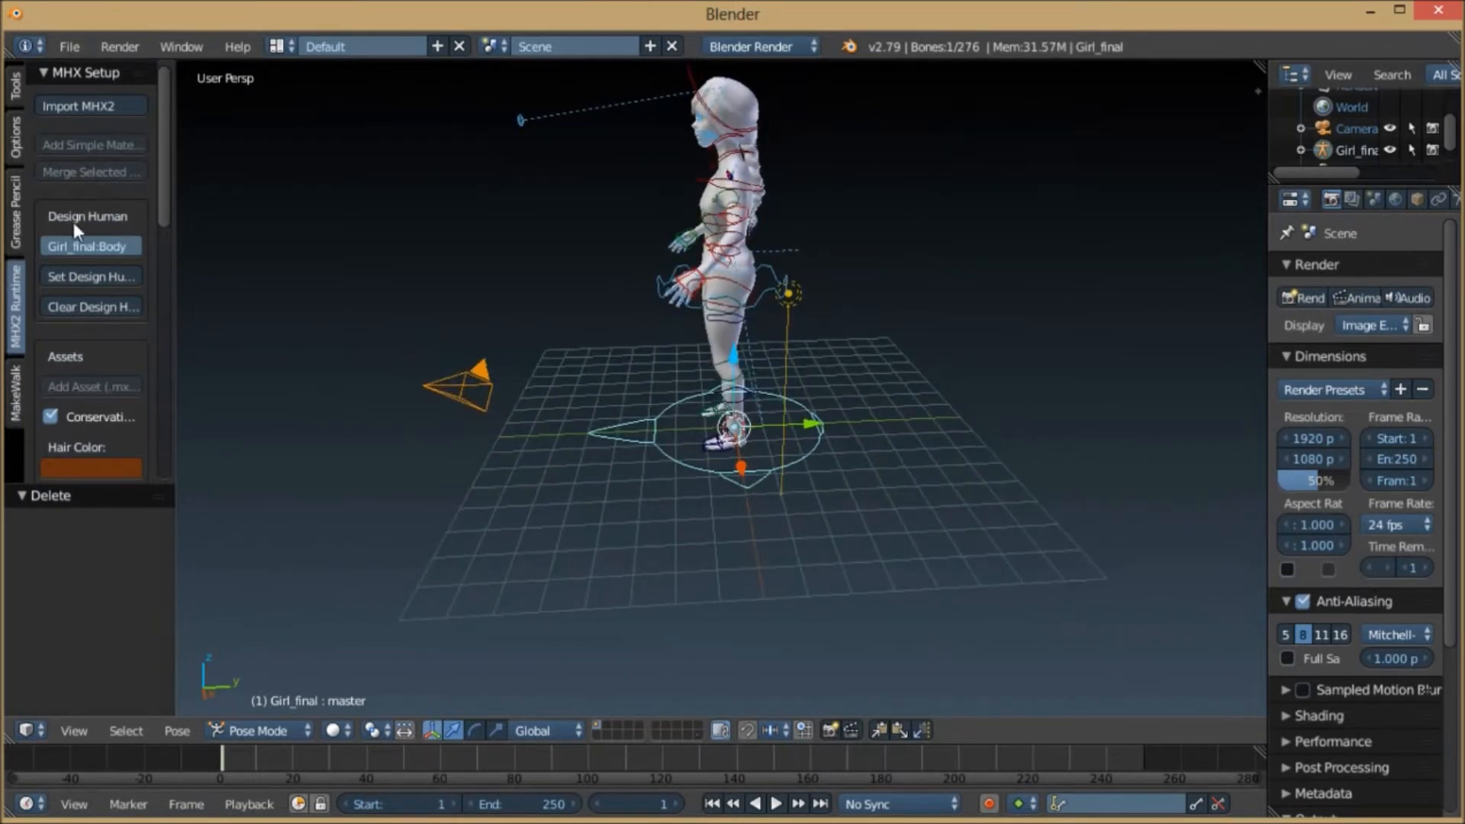
- Switch both arms and both legs of the girl's MHX rig from FK to IK
{"action": "scroll", "coordinate": [167, 136], "scroll_direction": "down", "scroll_amount": 2}
{"action": "scroll", "coordinate": [164, 126], "scroll_direction": "up", "scroll_amount": 2}
{"action": "left_click_drag", "start_coordinate": [164, 159], "coordinate": [175, 410]}
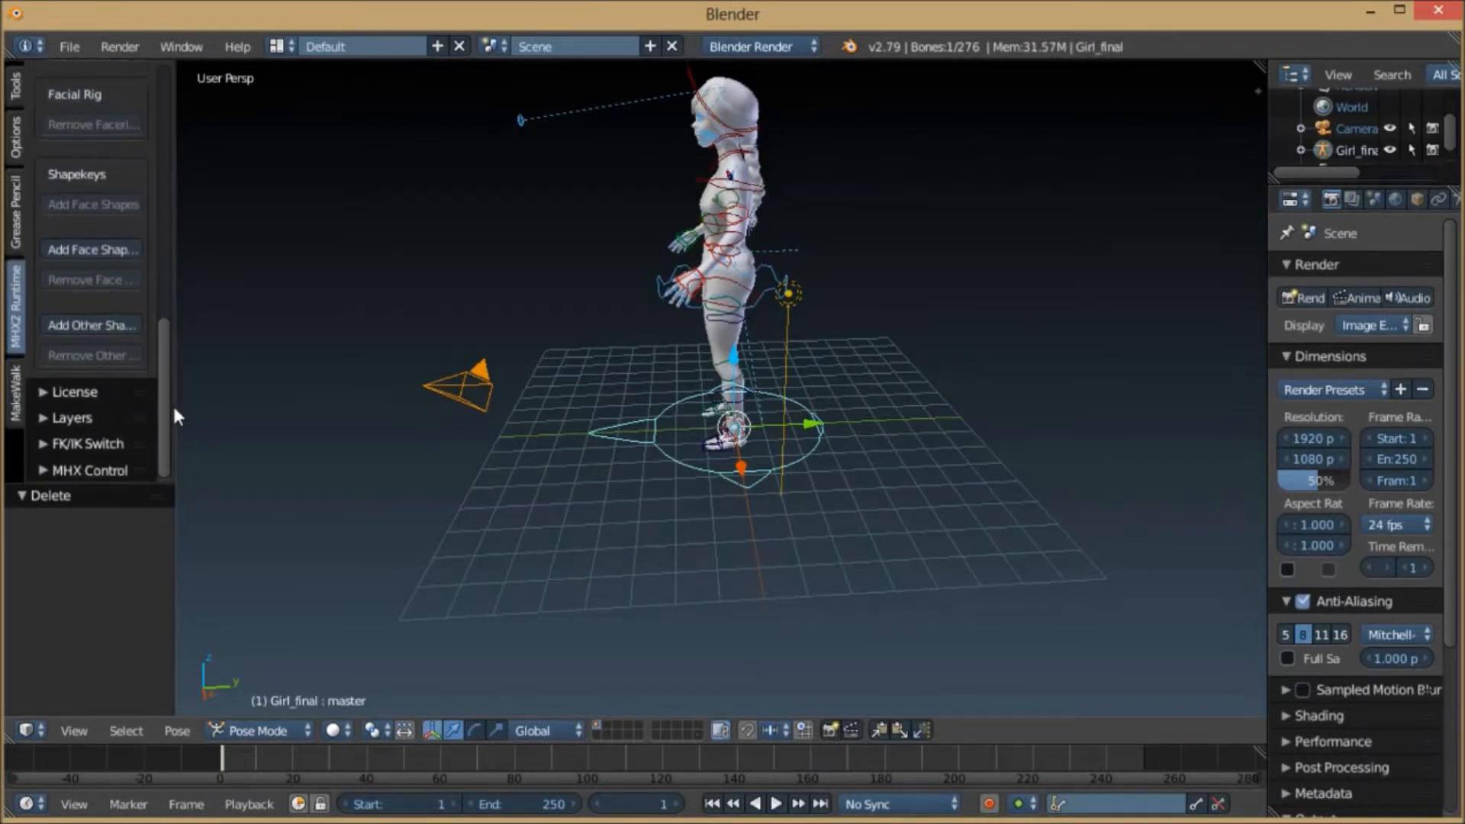
{"action": "left_click", "coordinate": [43, 442]}
{"action": "left_click_drag", "start_coordinate": [165, 327], "coordinate": [154, 387]}
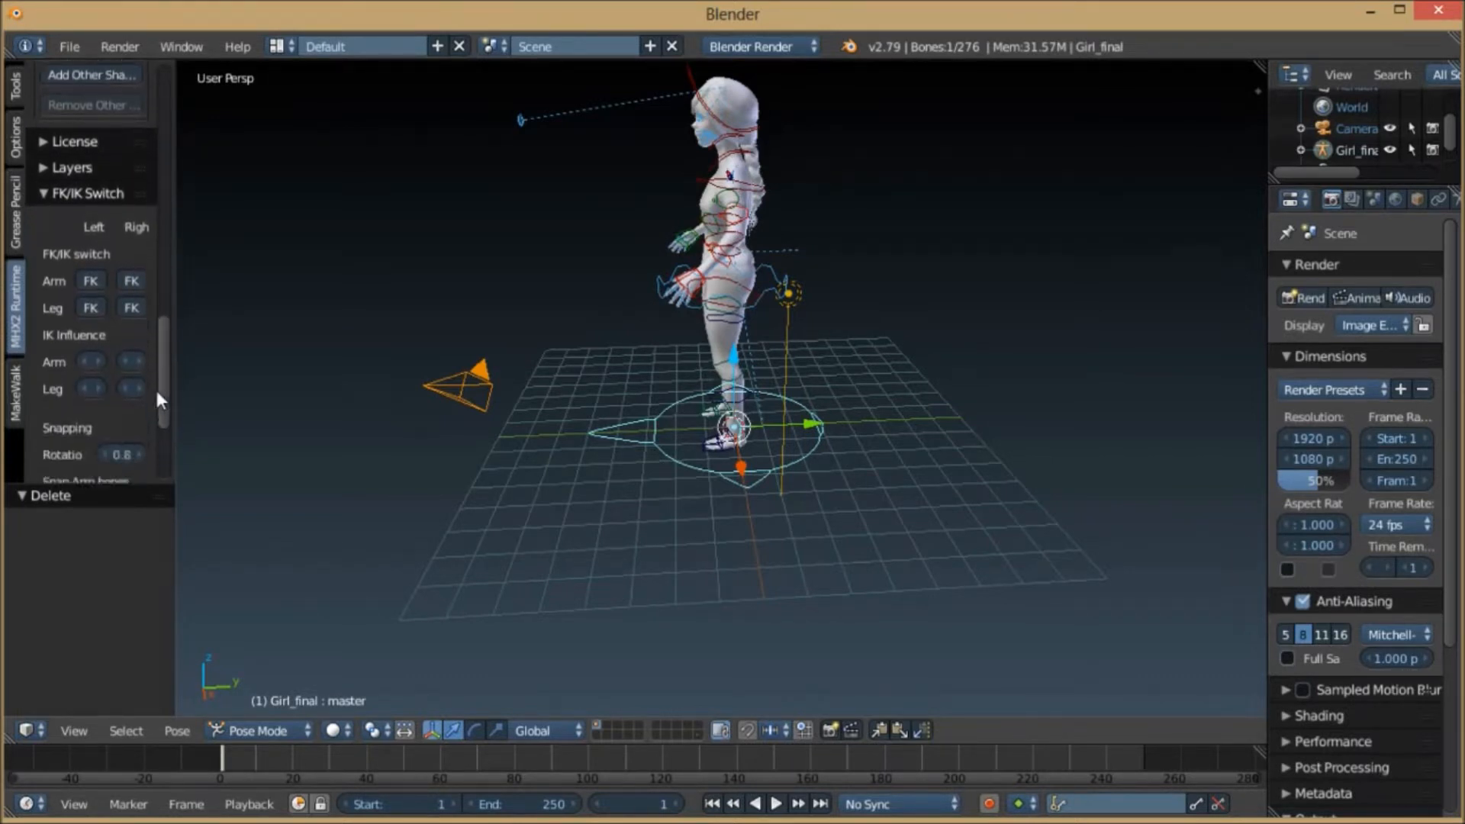
{"action": "left_click", "coordinate": [90, 309]}
{"action": "left_click", "coordinate": [89, 281]}
{"action": "left_click", "coordinate": [131, 282]}
- Try lifting the left foot's IK control so that the knee bends, and undo the move
{"action": "scroll", "coordinate": [821, 569], "scroll_direction": "up", "scroll_amount": 4}
{"action": "scroll", "coordinate": [792, 419], "scroll_direction": "up", "scroll_amount": 2}
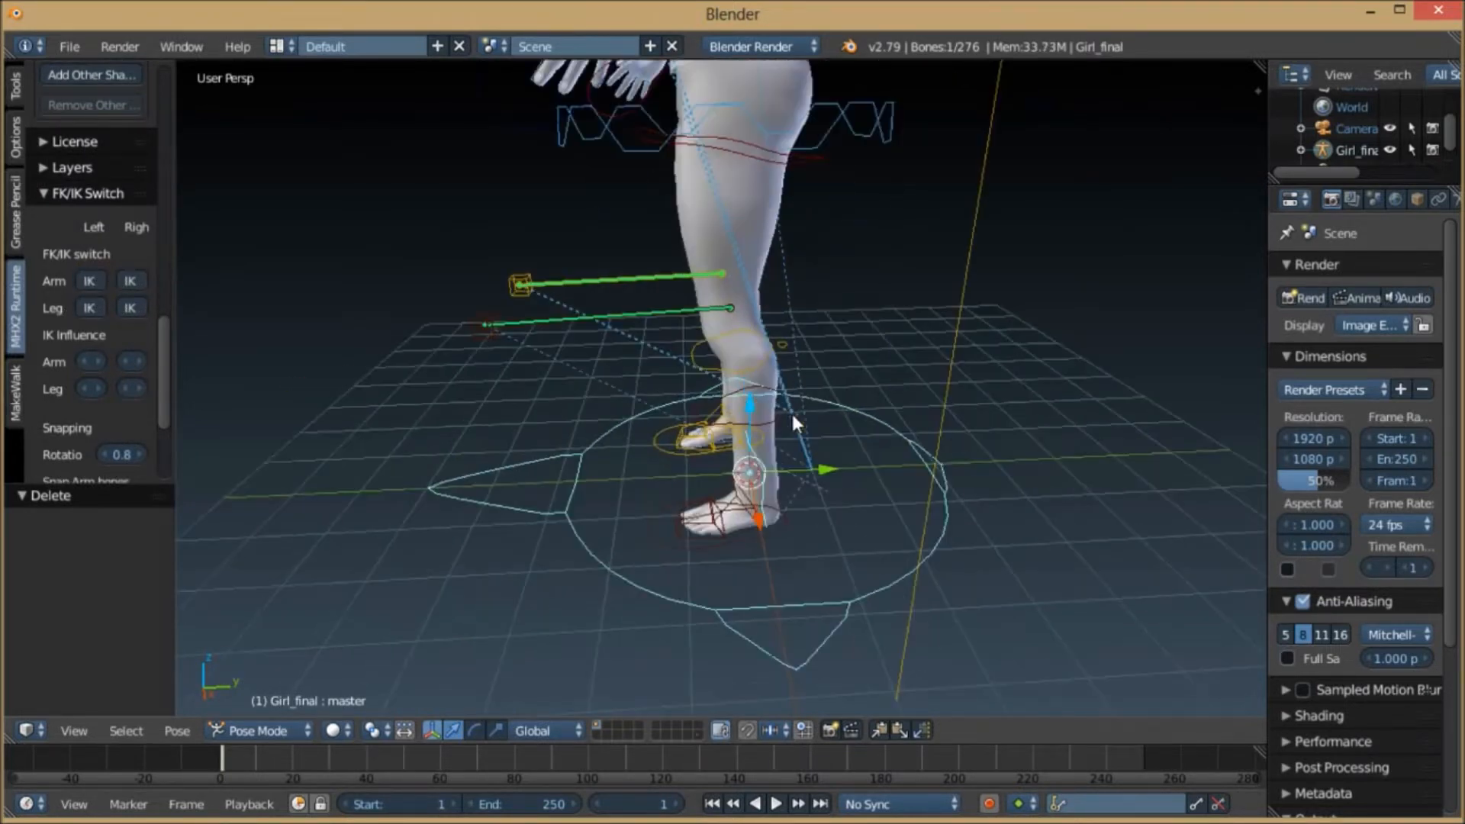
{"action": "right_click", "coordinate": [664, 533]}
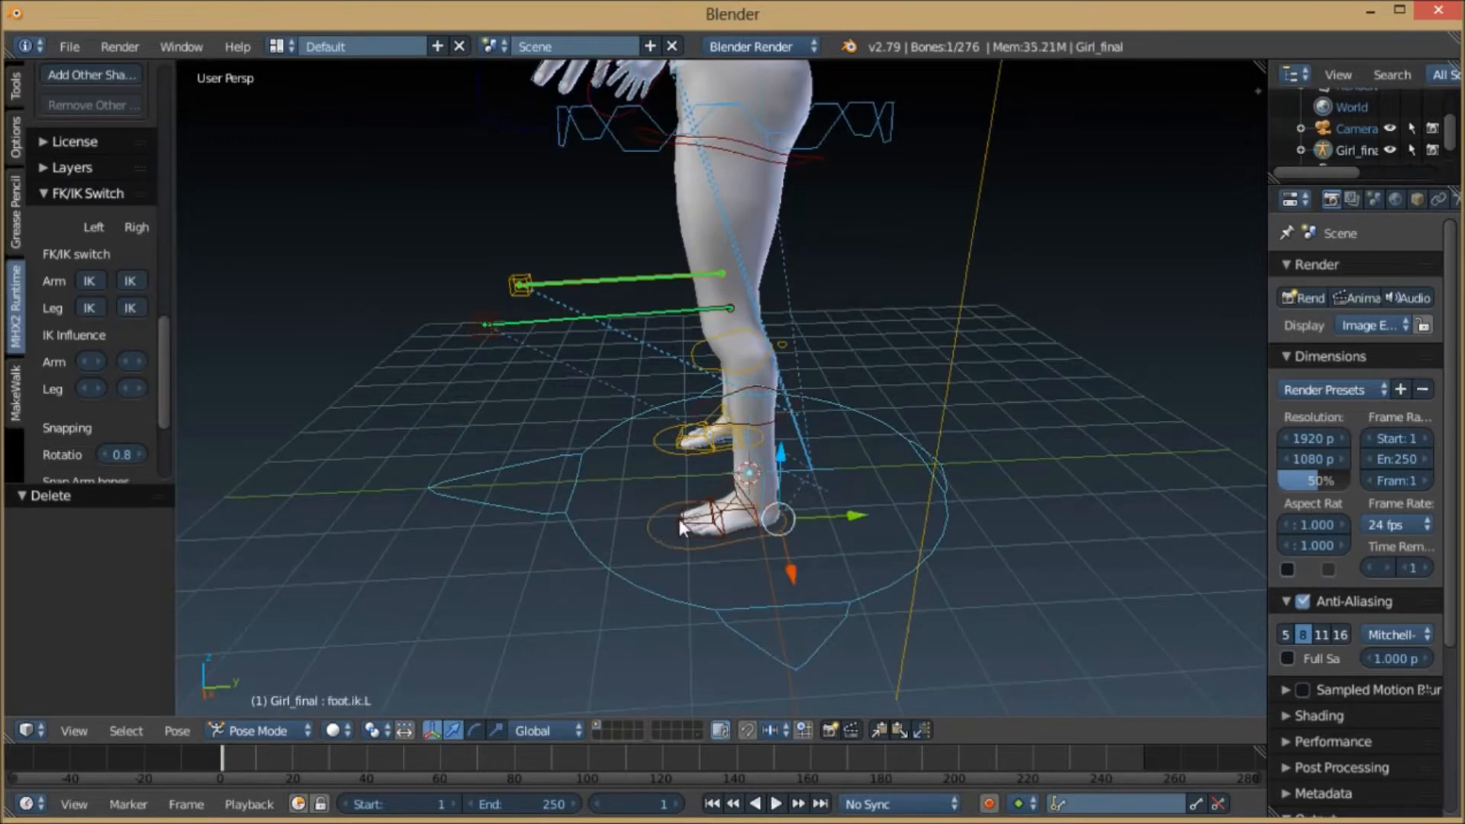
{"action": "key", "text": "g"}
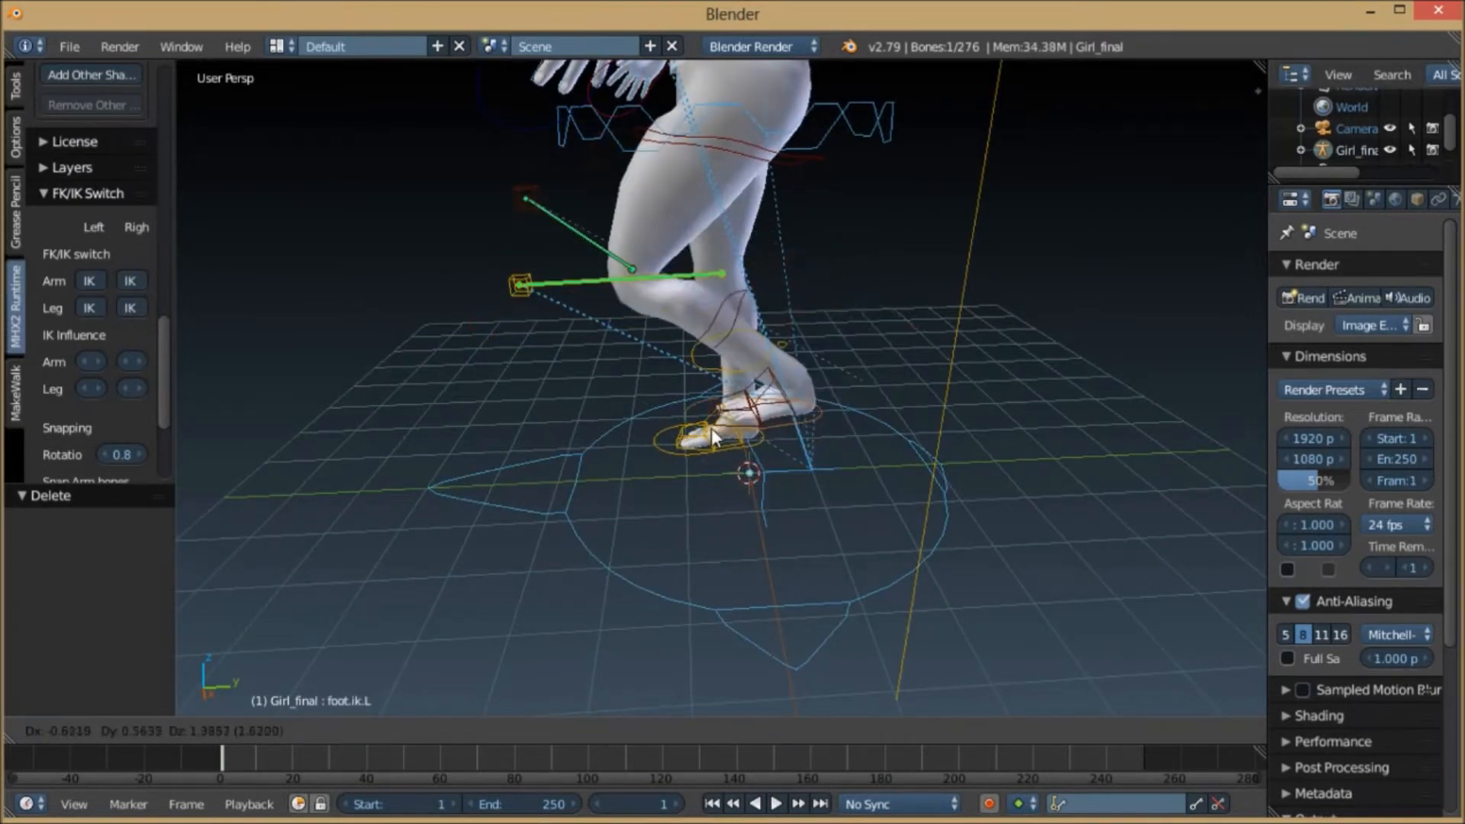
{"action": "left_click", "coordinate": [711, 429]}
{"action": "key", "text": "ctrl+z"}
- Try moving the right foot's IK control, and undo the move
{"action": "middle_click_drag", "start_coordinate": [534, 412], "coordinate": [794, 435]}
{"action": "right_click", "coordinate": [754, 459]}
{"action": "key", "text": "g"}
{"action": "left_click", "coordinate": [689, 383]}
{"action": "key", "text": "ctrl+z"}
- Try moving the left foot's IK control by about -0.69, 0.88 and 1.75 in X, Y and Z, and undo it
{"action": "scroll", "coordinate": [737, 414], "scroll_direction": "down", "scroll_amount": 4}
{"action": "middle_click_drag", "start_coordinate": [984, 314], "coordinate": [836, 475]}
{"action": "scroll", "coordinate": [778, 449], "scroll_direction": "up", "scroll_amount": 4}
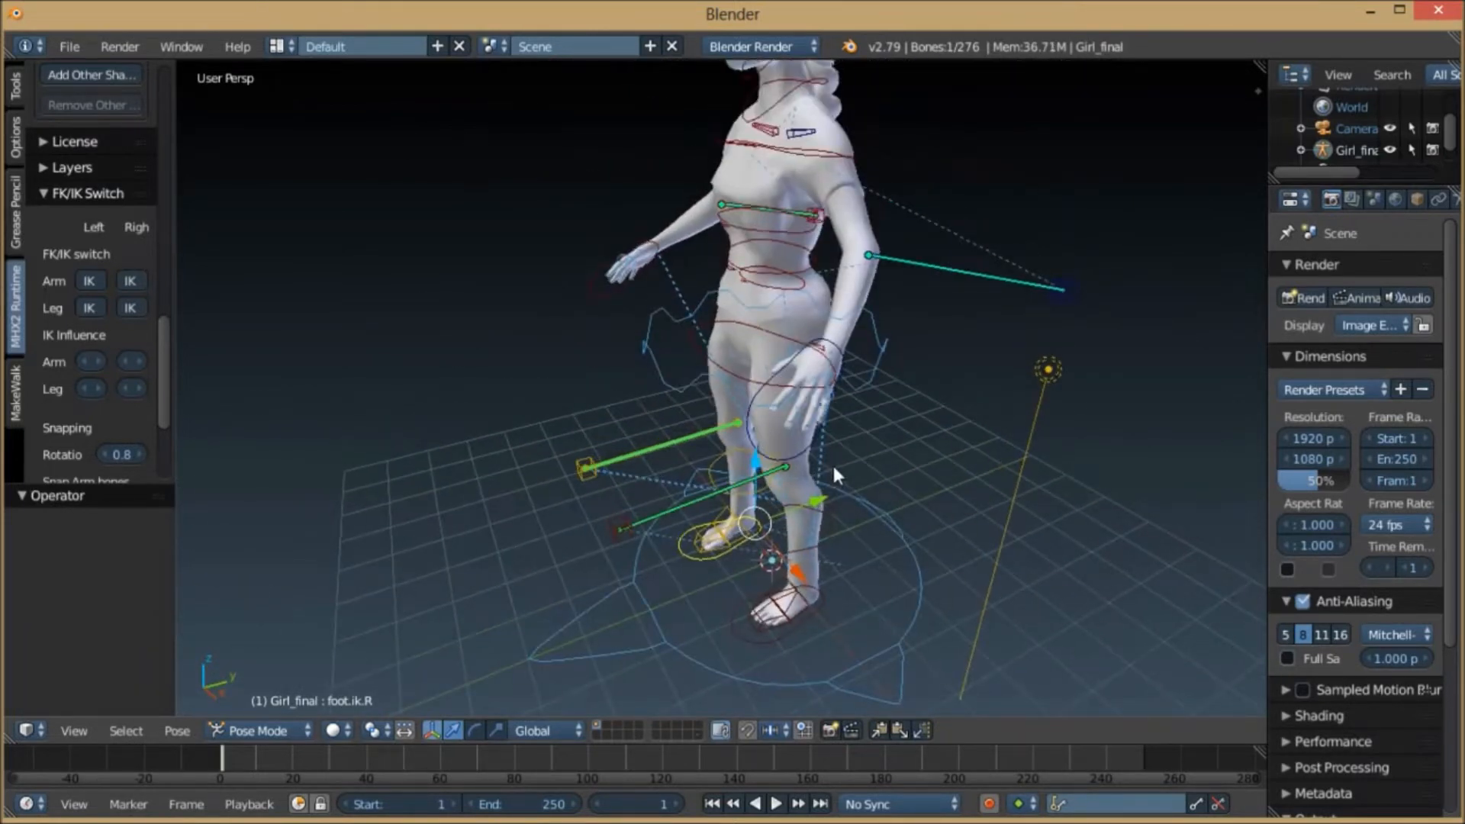
{"action": "scroll", "coordinate": [763, 458], "scroll_direction": "down", "scroll_amount": 3}
{"action": "middle_click_drag", "start_coordinate": [763, 458], "coordinate": [661, 497]}
{"action": "scroll", "coordinate": [661, 497], "scroll_direction": "up", "scroll_amount": 5}
{"action": "right_click", "coordinate": [519, 536]}
{"action": "key", "text": "g"}
{"action": "left_click", "coordinate": [605, 338]}
{"action": "scroll", "coordinate": [609, 343], "scroll_direction": "down", "scroll_amount": 5}
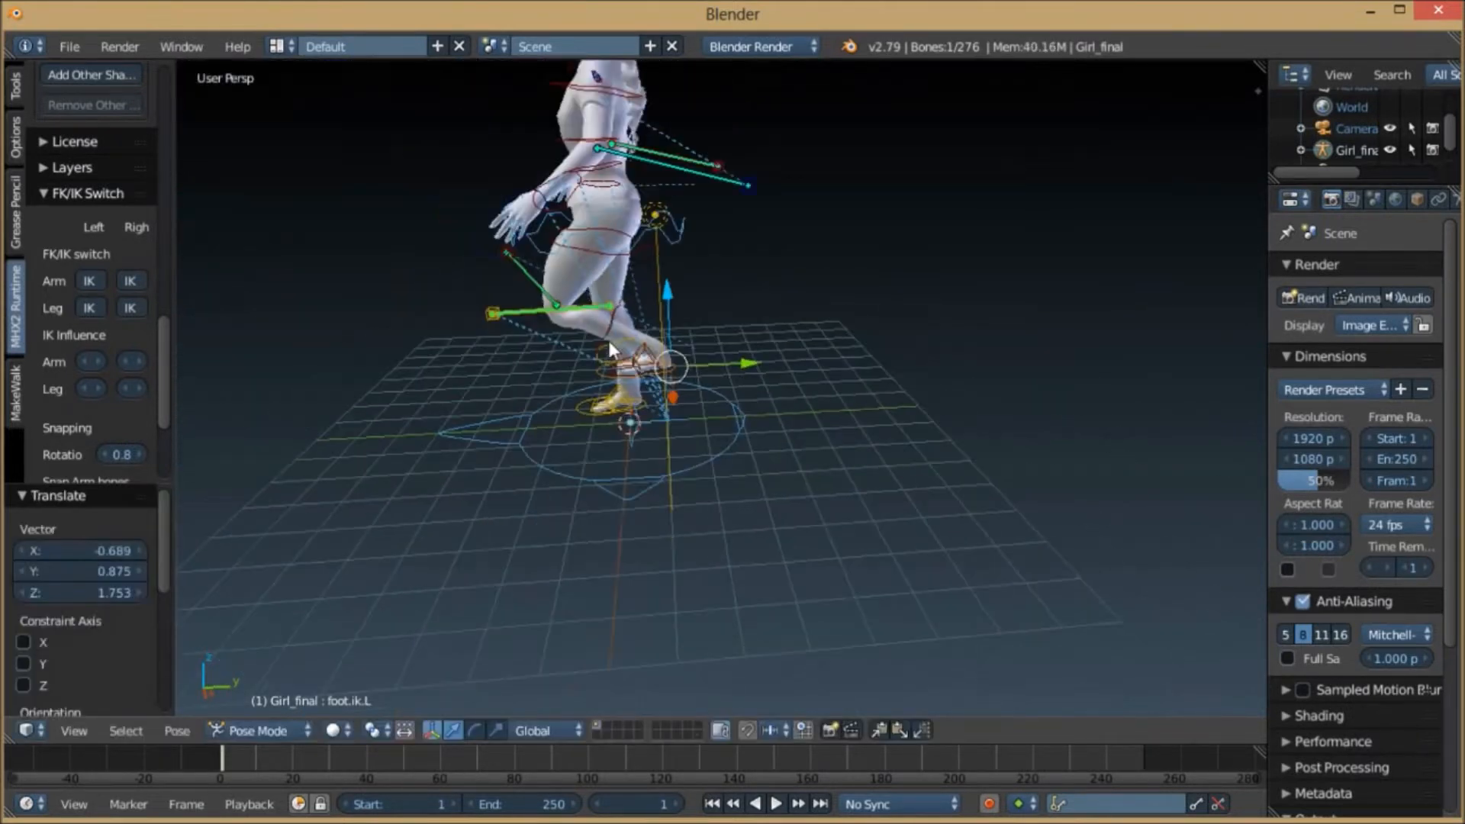
{"action": "key", "text": "ctrl+z"}
- Make sure Auto Run Python Scripts is enabled in the user preferences, save the user settings, and close them
{"action": "middle_click_drag", "start_coordinate": [446, 237], "coordinate": [543, 340], "text": "shift"}
{"action": "left_click", "coordinate": [70, 47]}
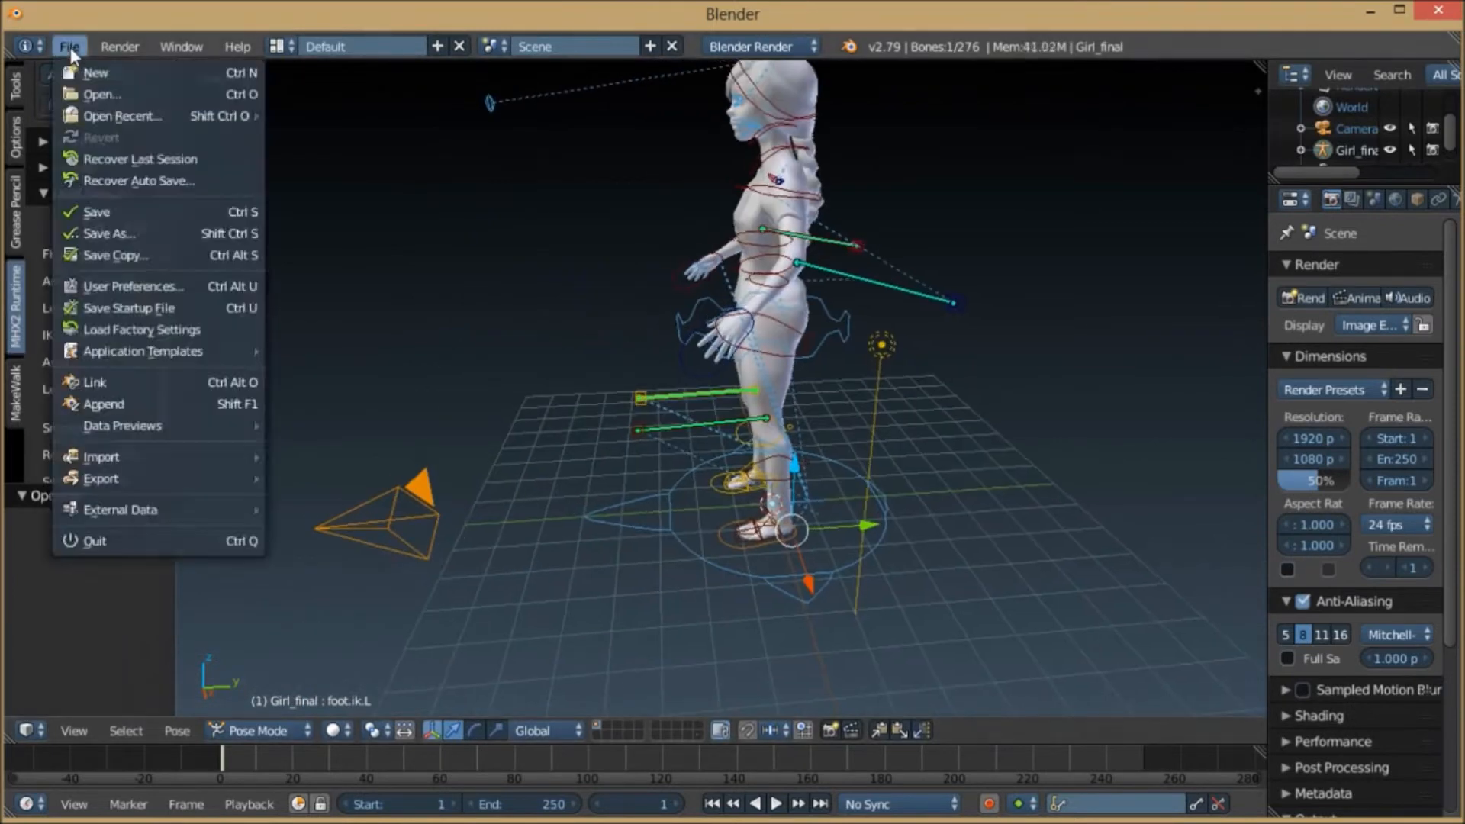
{"action": "left_click", "coordinate": [143, 285]}
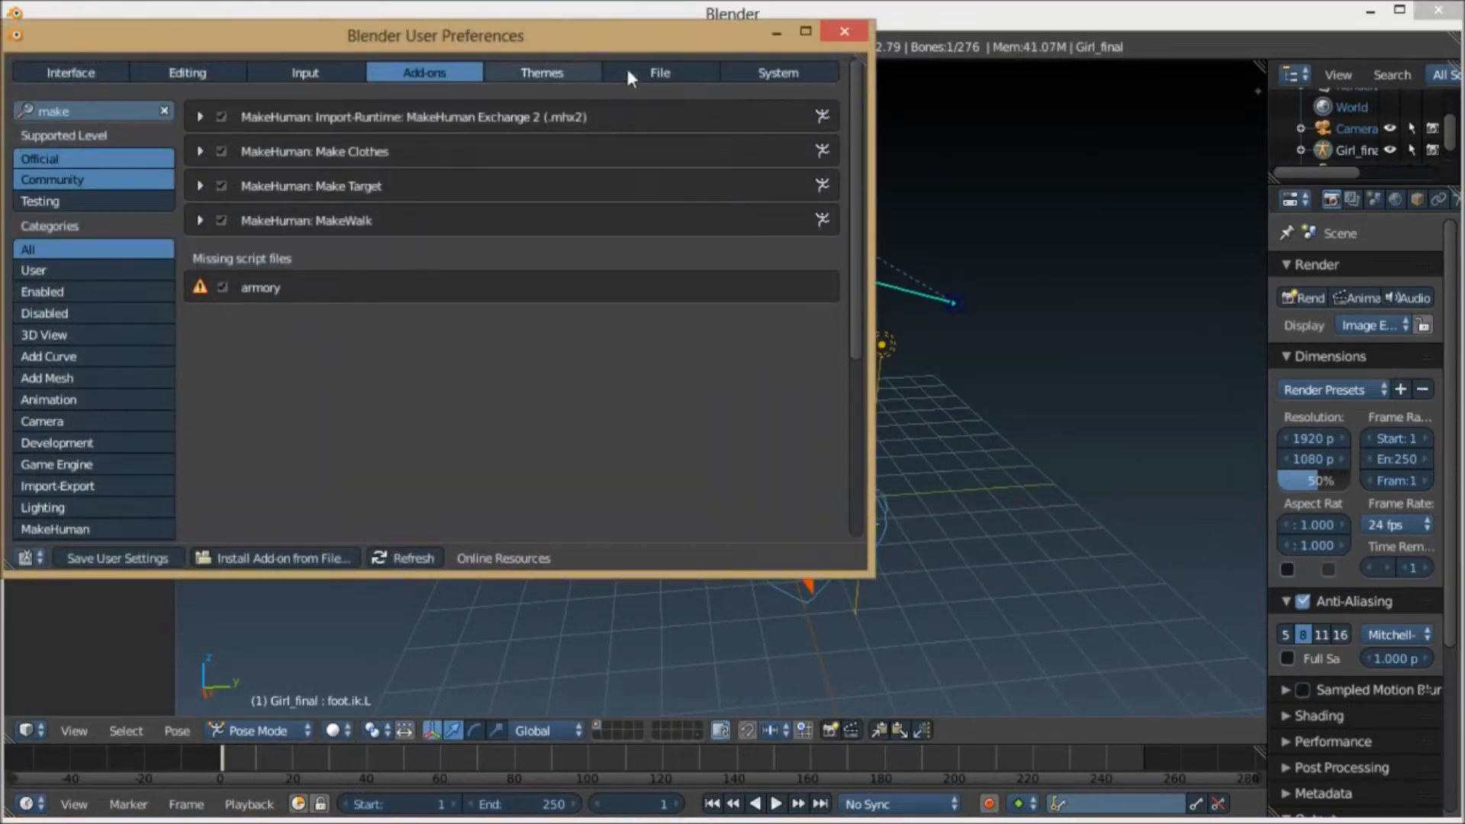
{"action": "left_click", "coordinate": [777, 73]}
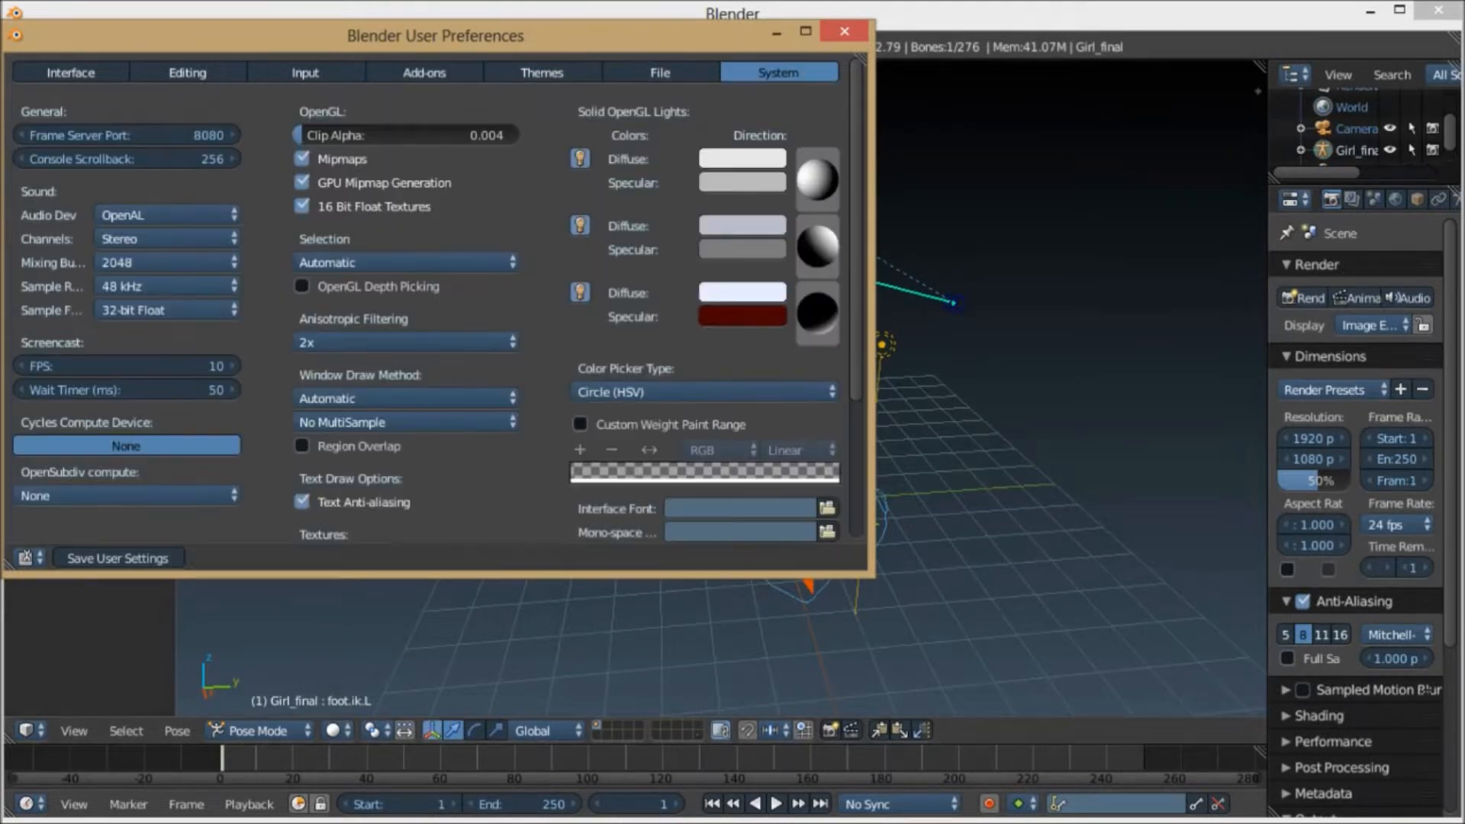
{"action": "left_click", "coordinate": [656, 70]}
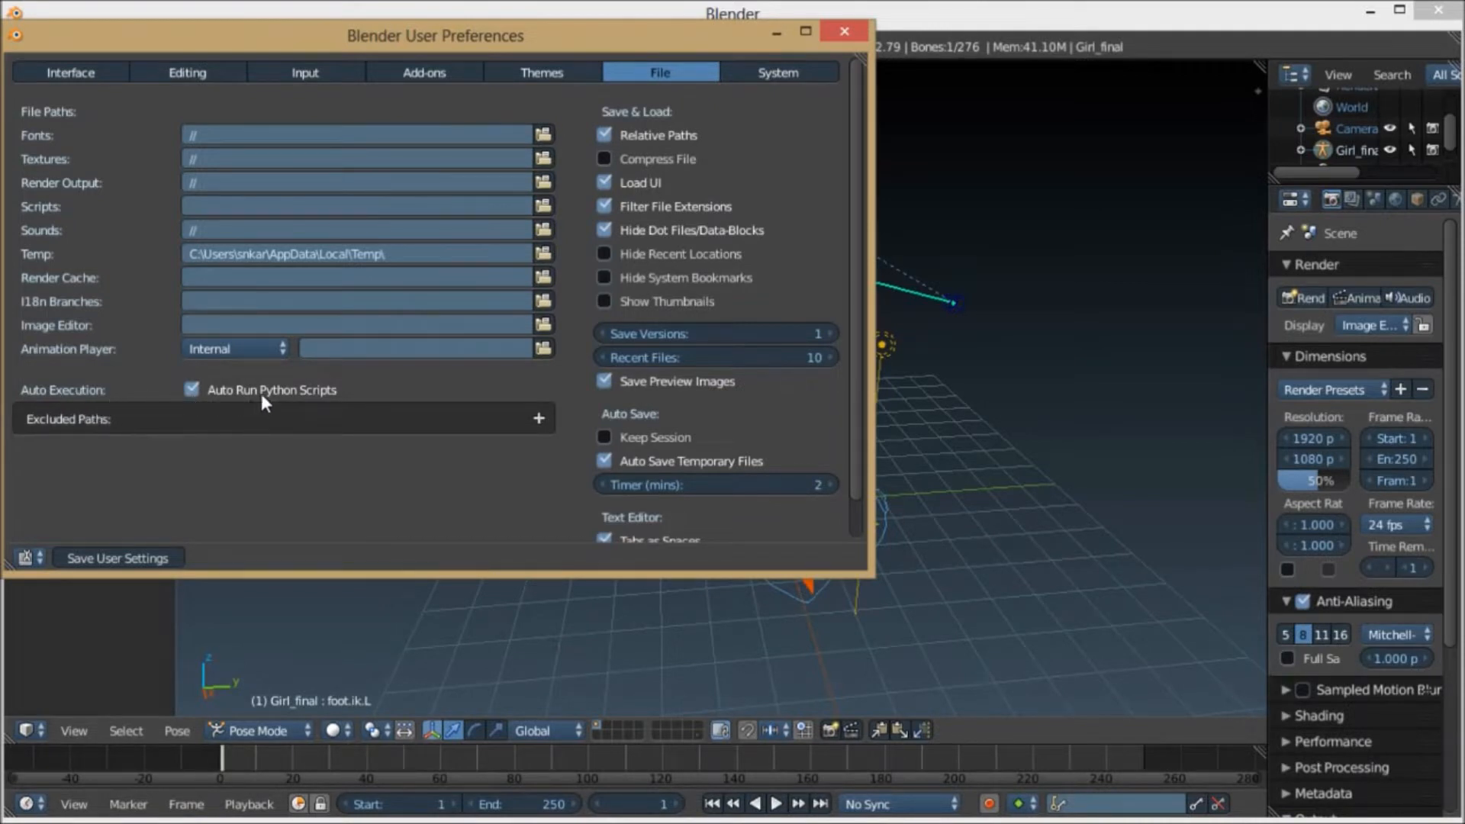
{"action": "left_click", "coordinate": [192, 391]}
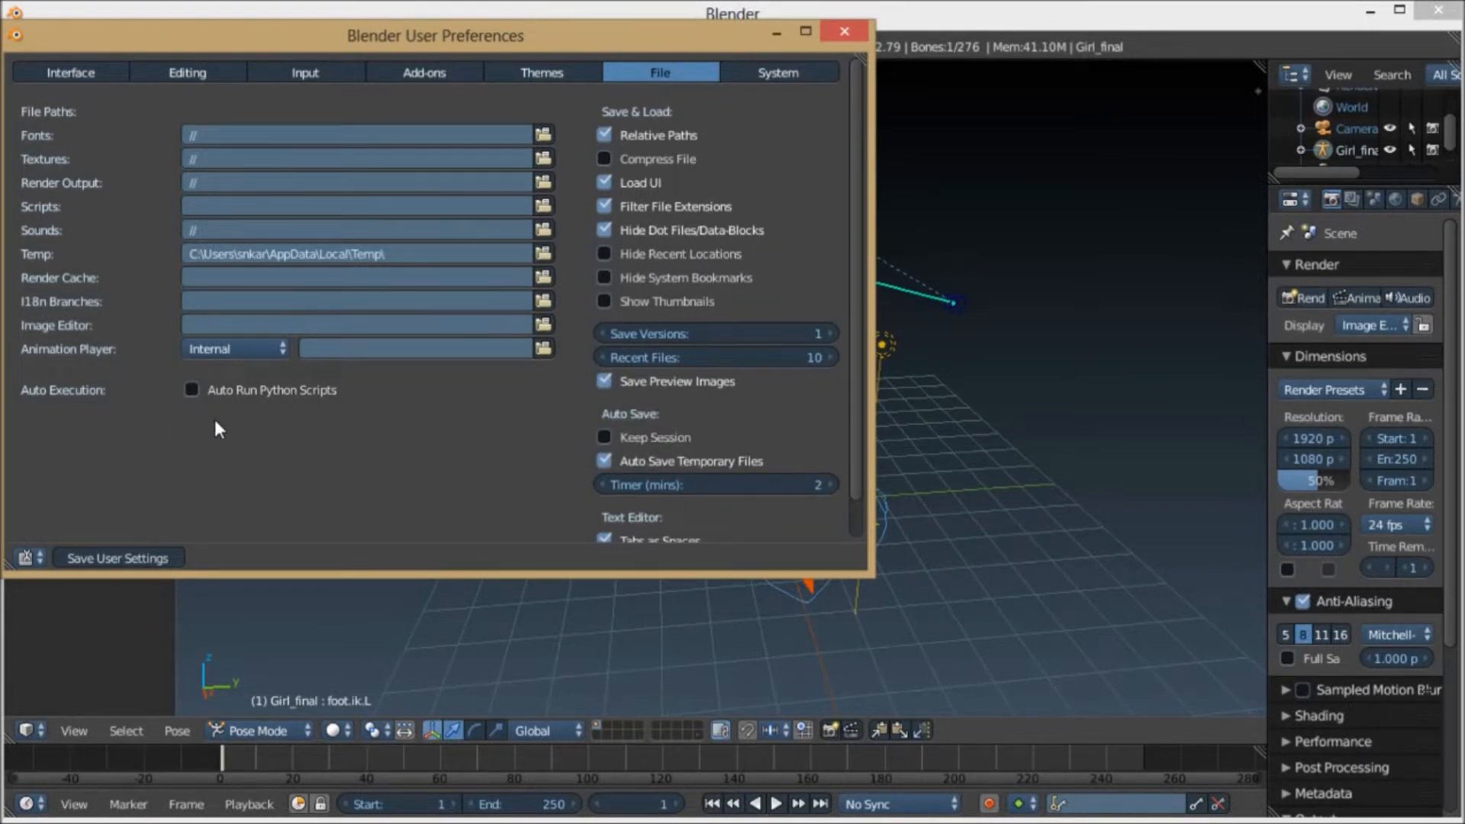
{"action": "left_click", "coordinate": [192, 390]}
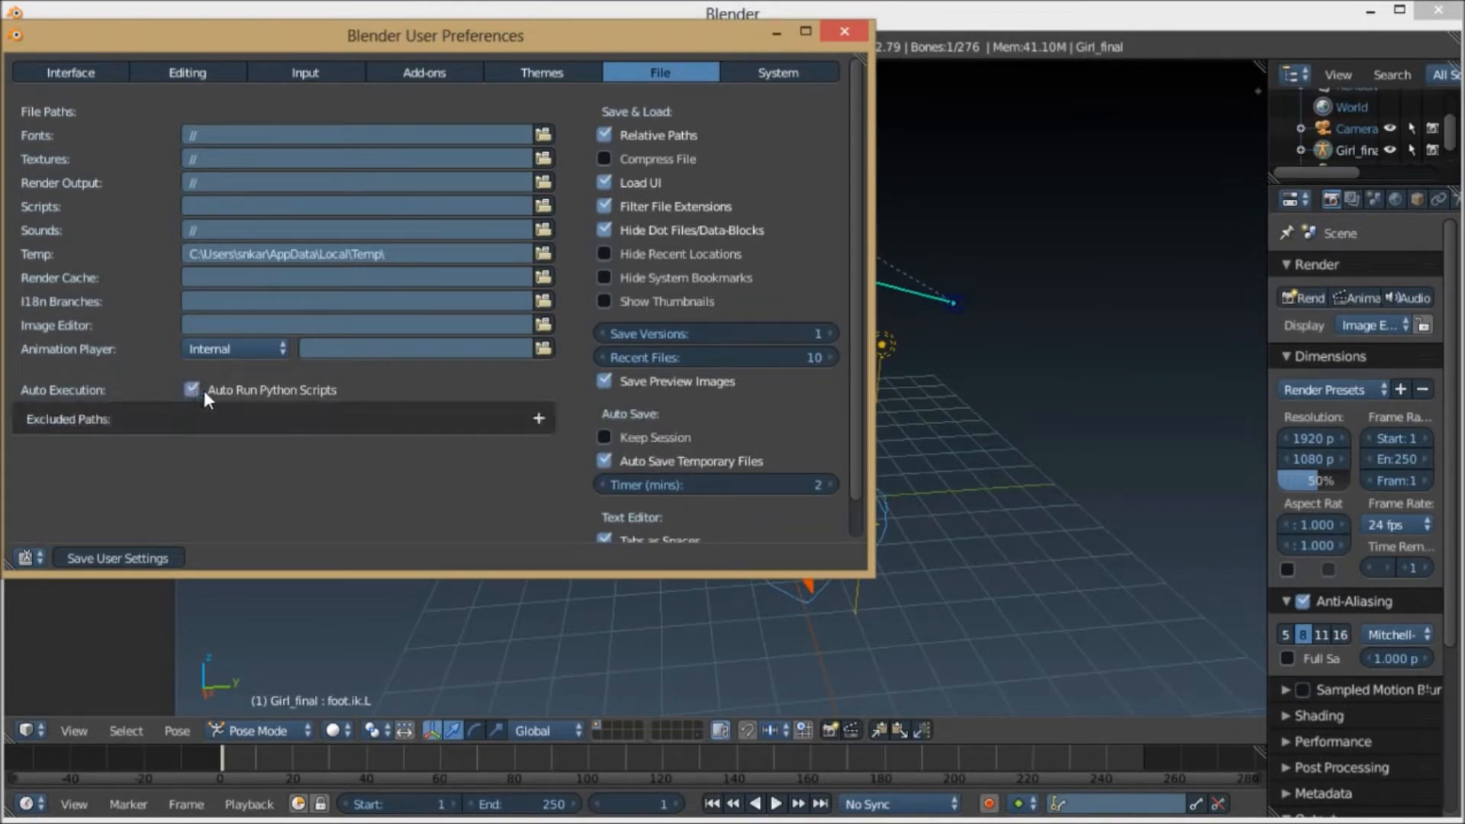
{"action": "left_click", "coordinate": [129, 549]}
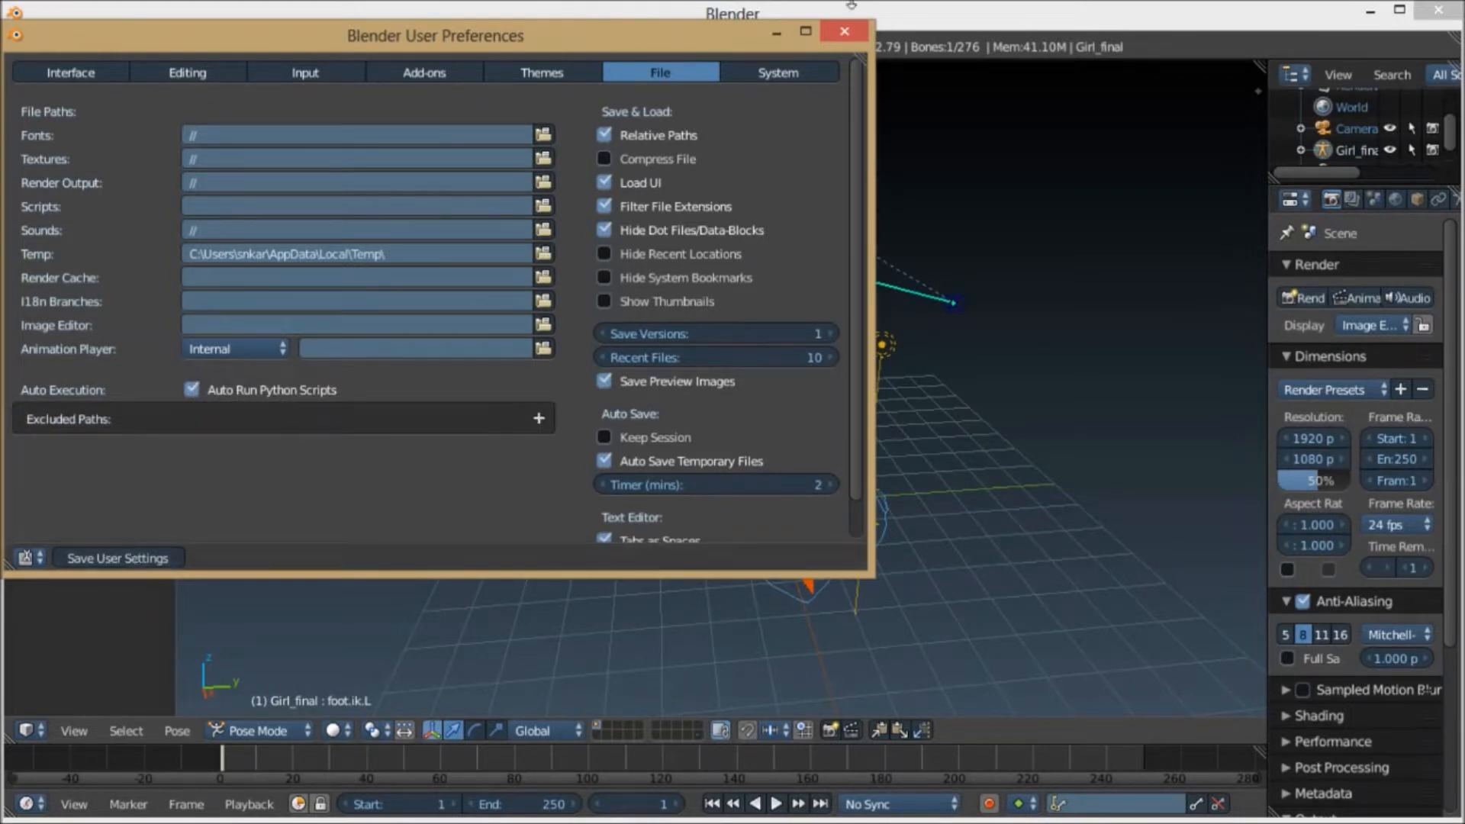
{"action": "left_click", "coordinate": [844, 32]}
- View the girl in right orthographic view and add a plane with radius 1 at the origin in Object Mode
{"action": "scroll", "coordinate": [794, 389], "scroll_direction": "up", "scroll_amount": 6}
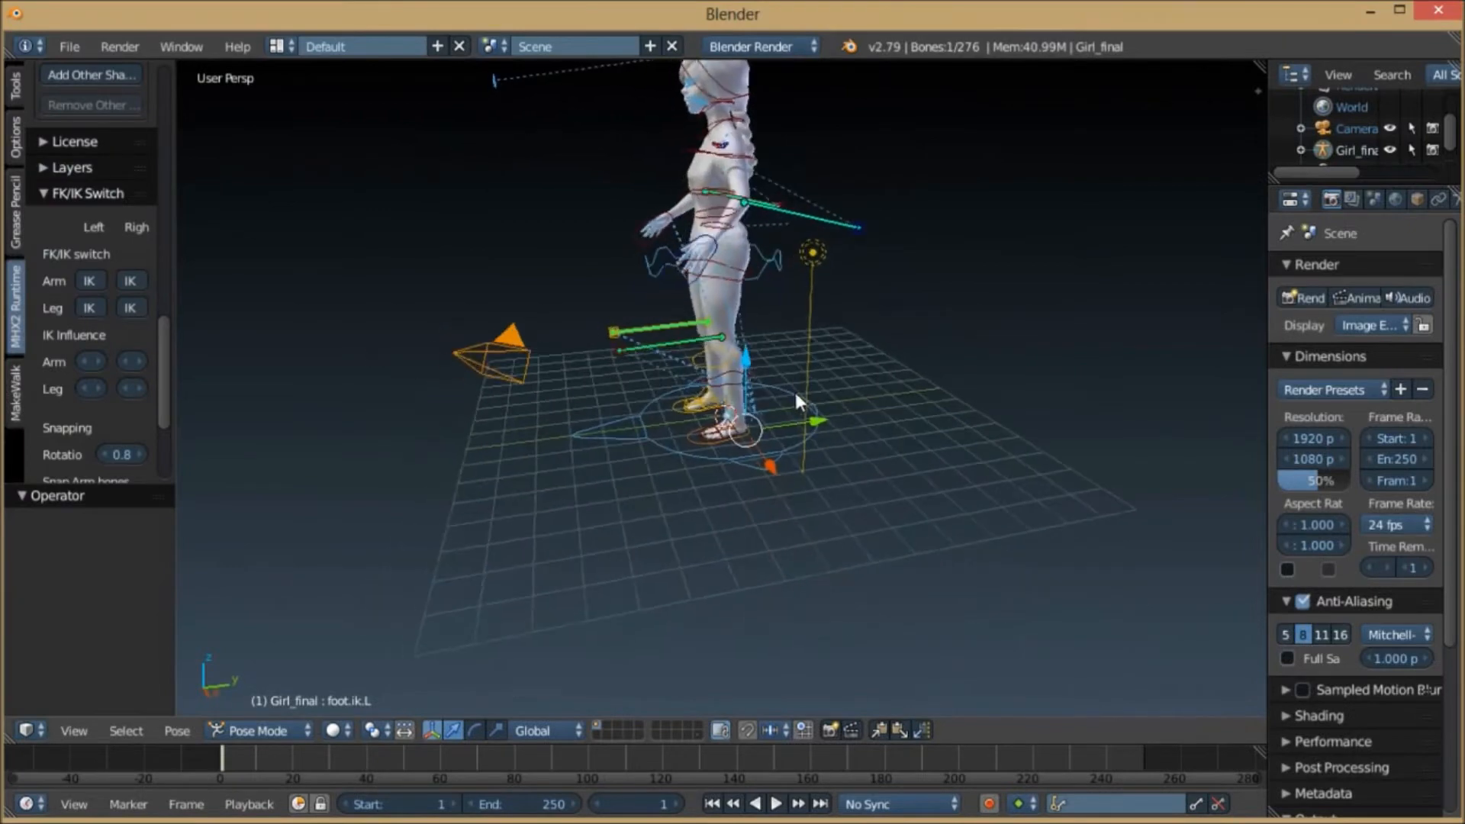
{"action": "scroll", "coordinate": [790, 432], "scroll_direction": "down", "scroll_amount": 6}
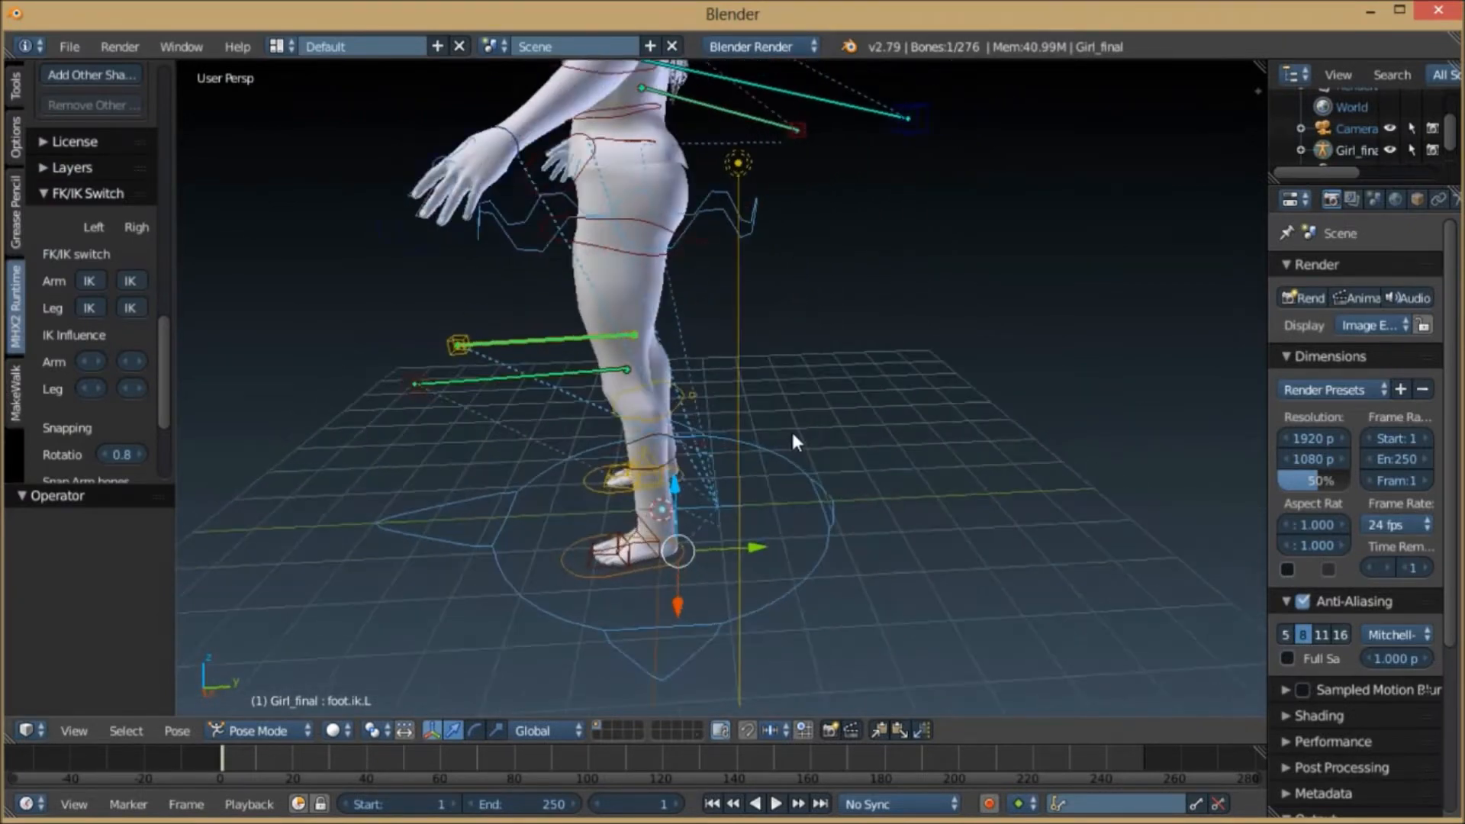
{"action": "key", "text": "KP_3"}
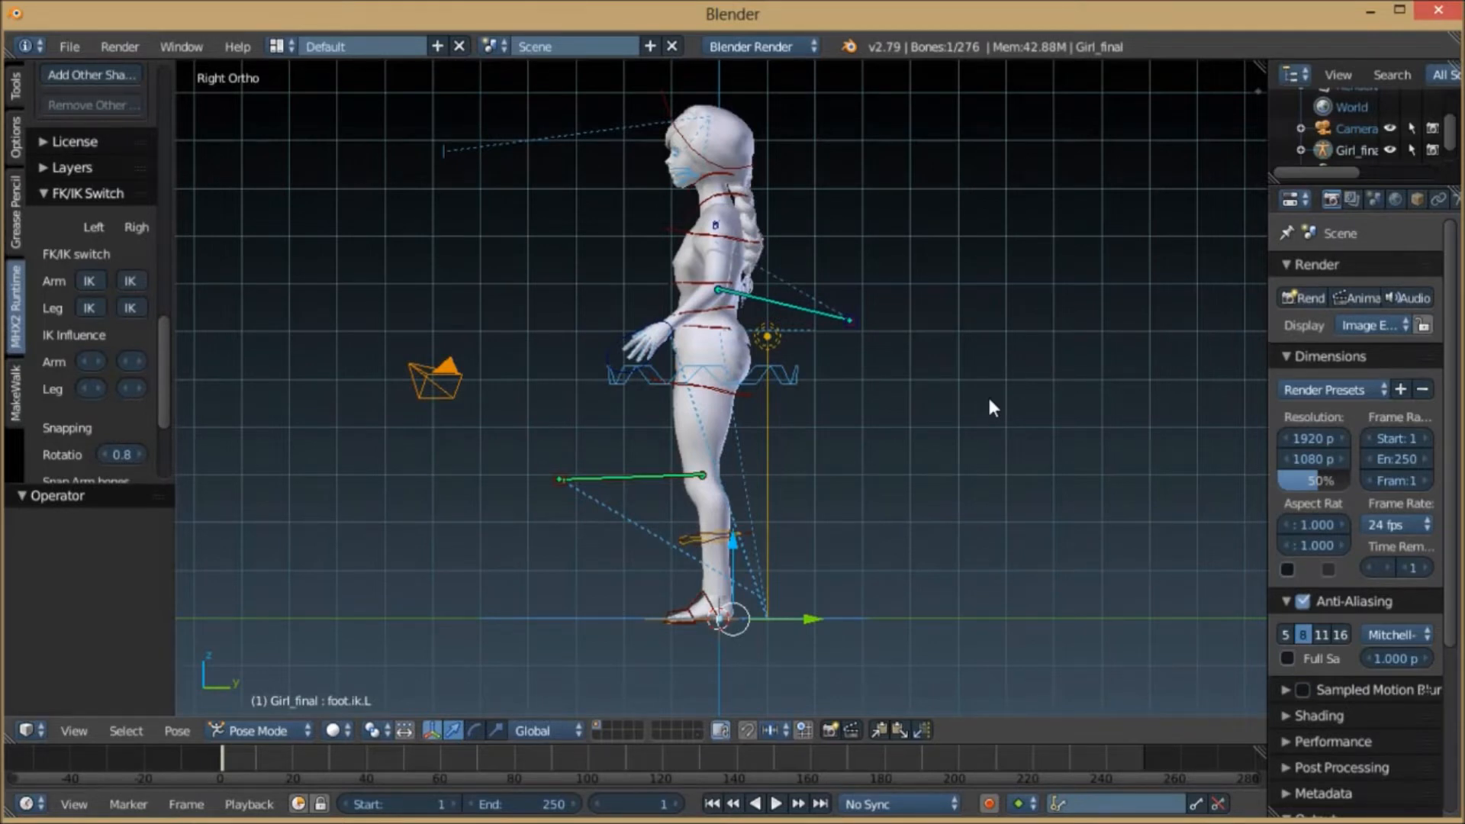
{"action": "scroll", "coordinate": [987, 394], "scroll_direction": "down", "scroll_amount": 2}
{"action": "middle_click_drag", "start_coordinate": [972, 450], "coordinate": [958, 385], "text": "shift"}
{"action": "scroll", "coordinate": [943, 360], "scroll_direction": "up", "scroll_amount": 1}
{"action": "scroll", "coordinate": [945, 364], "scroll_direction": "up", "scroll_amount": 1}
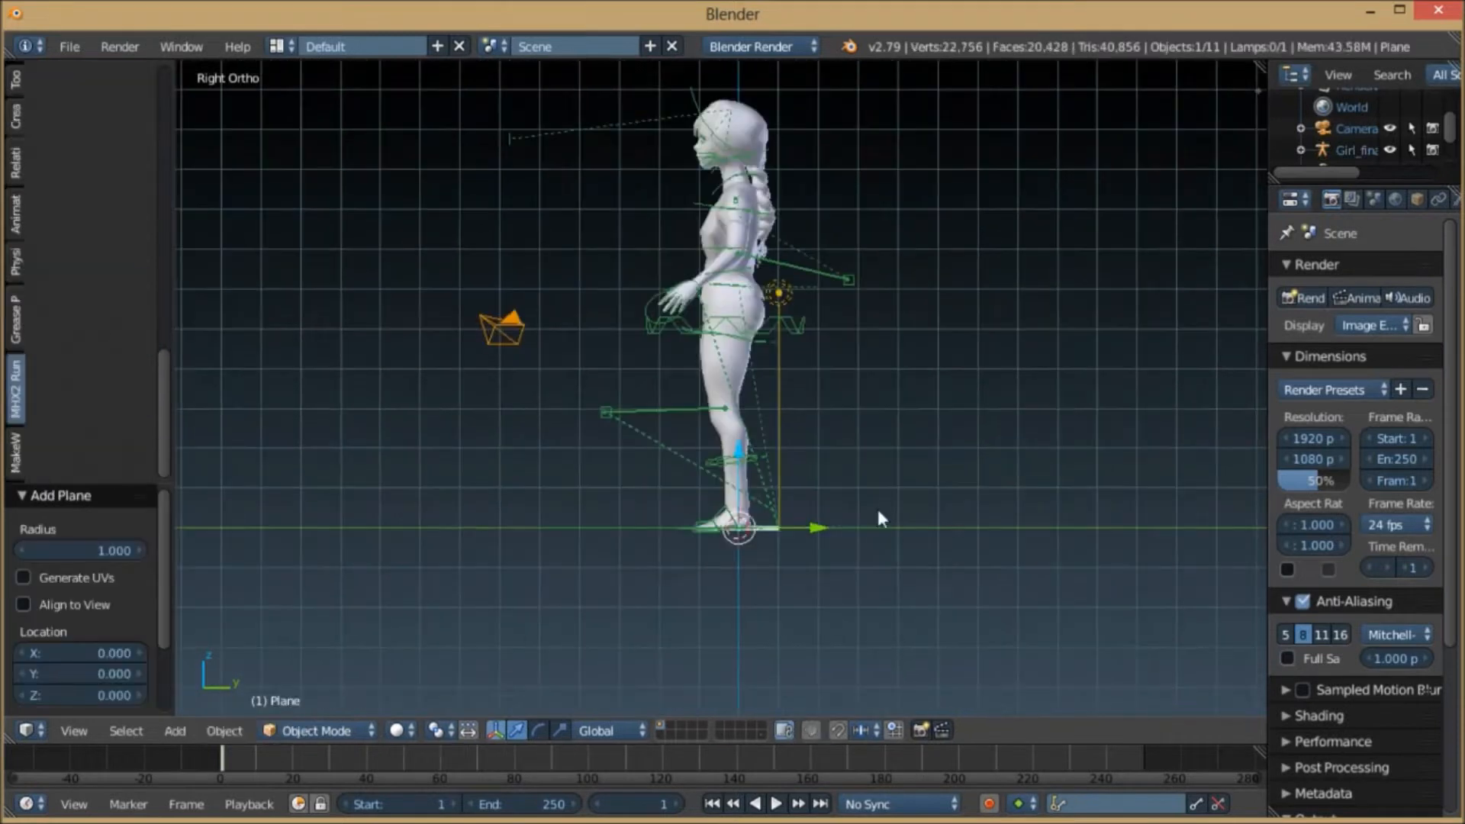
- Scale the new ground plane up uniformly by about 18.349
{"action": "key", "text": "s"}
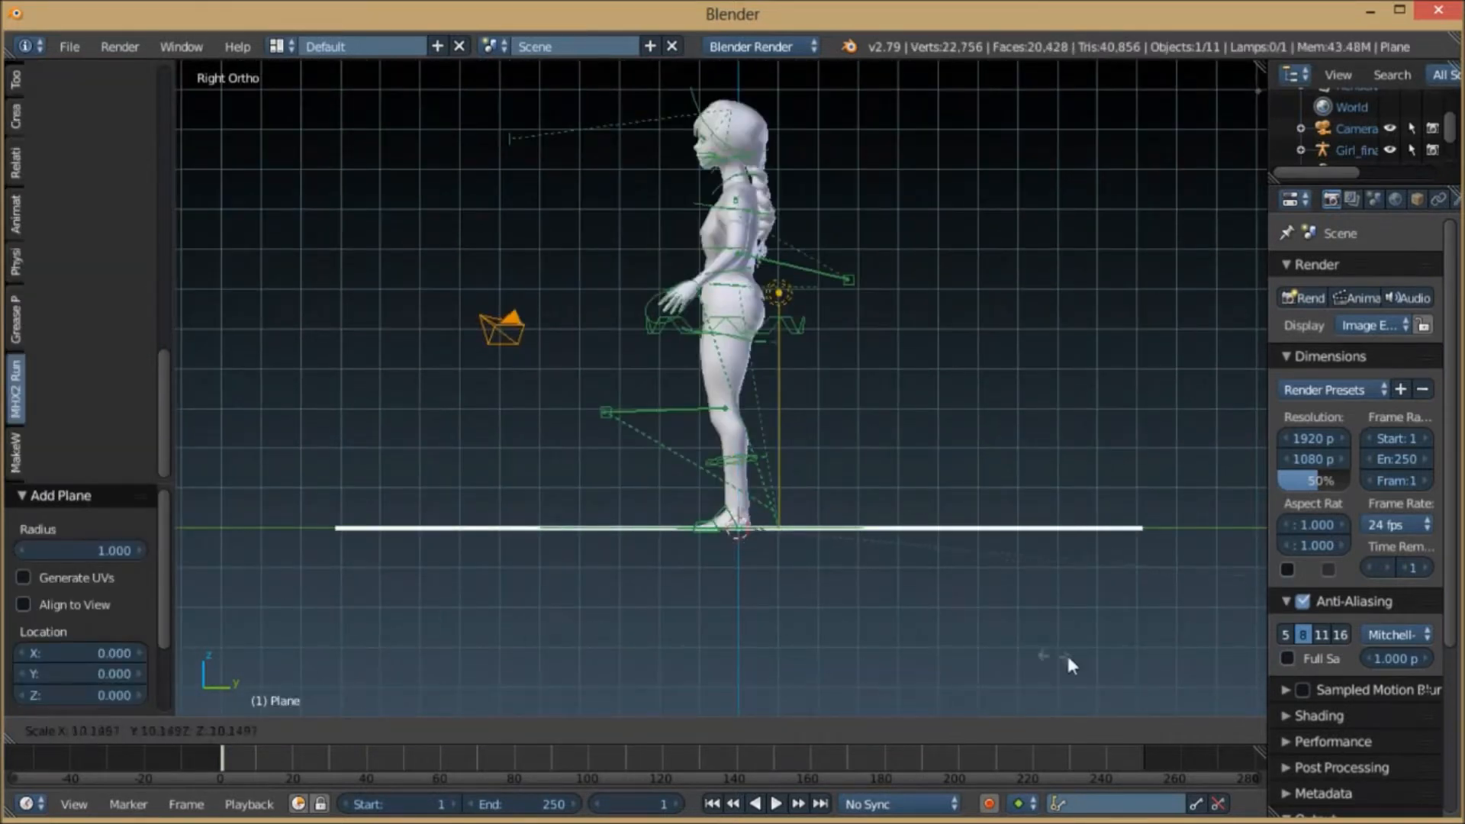
{"action": "left_click", "coordinate": [1063, 385]}
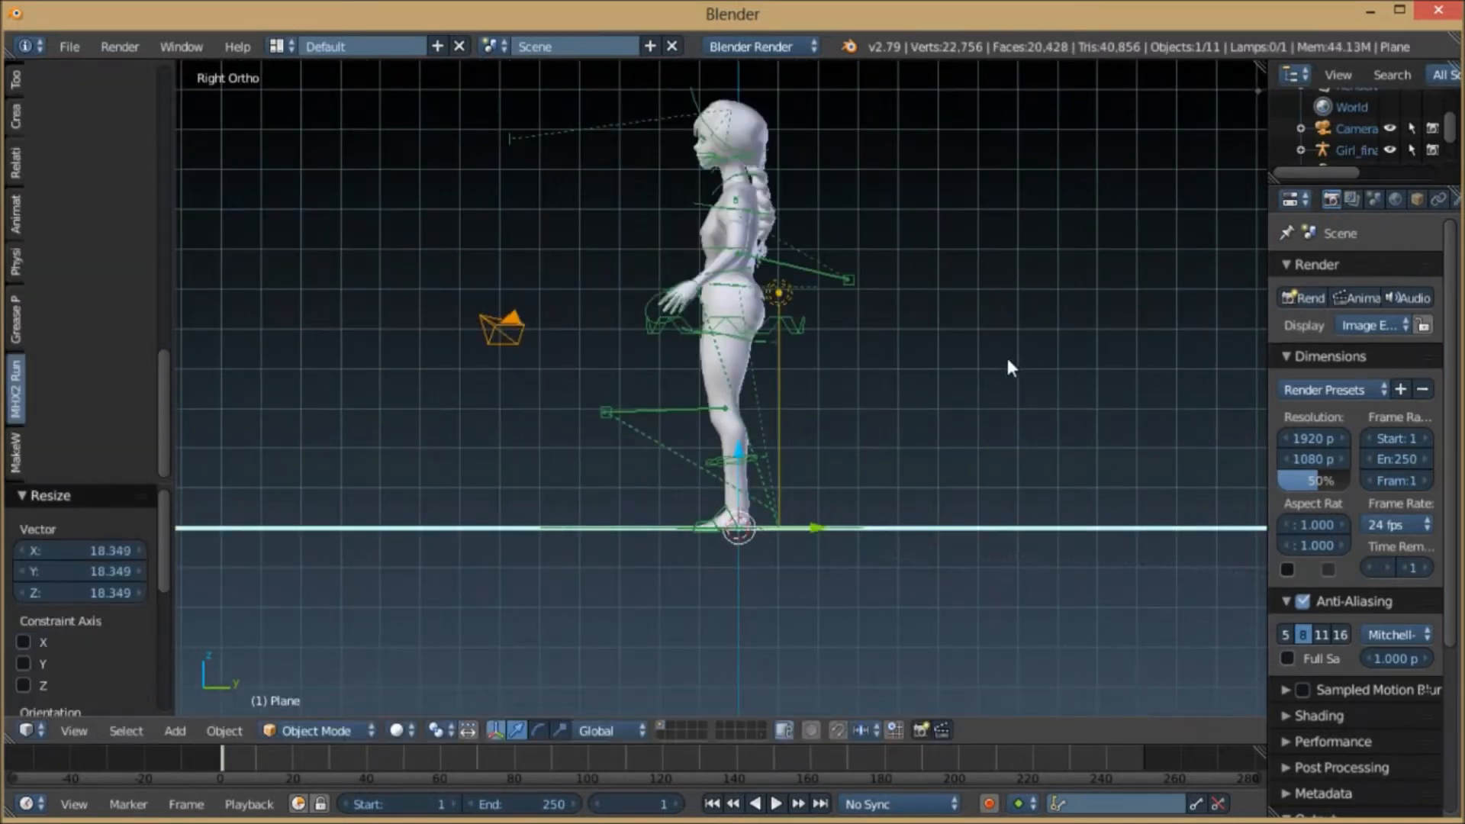
- Switch to Chrome and examine the walk-cycle poses and step timing in The_Animators_Survival_Kit.pdf
{"action": "key", "text": "alt+Tab"}
{"action": "scroll", "coordinate": [481, 335], "scroll_direction": "down", "scroll_amount": 1}
{"action": "scroll", "coordinate": [484, 321], "scroll_direction": "up", "scroll_amount": 1}
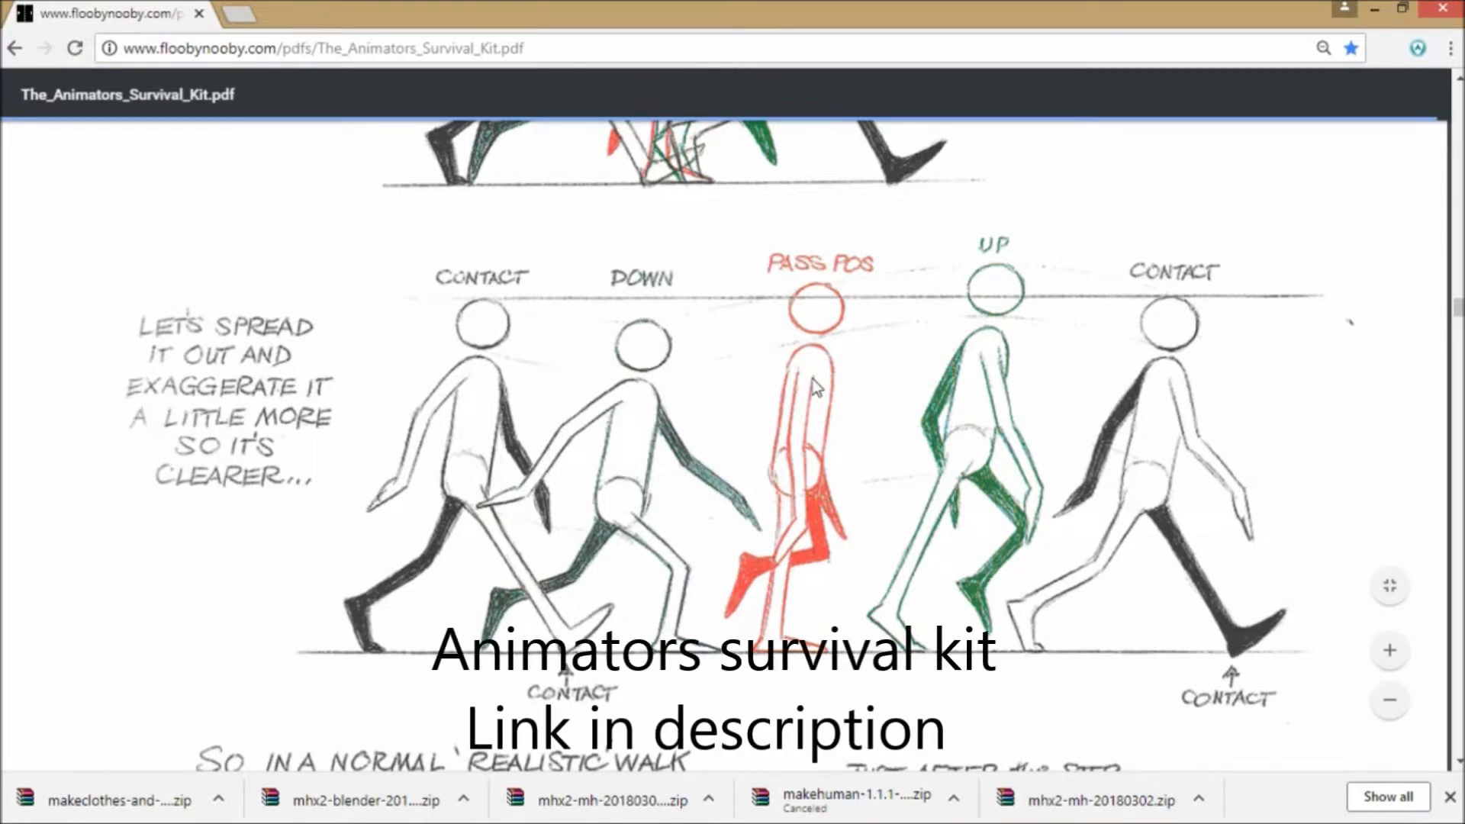
{"action": "scroll", "coordinate": [813, 378], "scroll_direction": "down", "scroll_amount": 10}
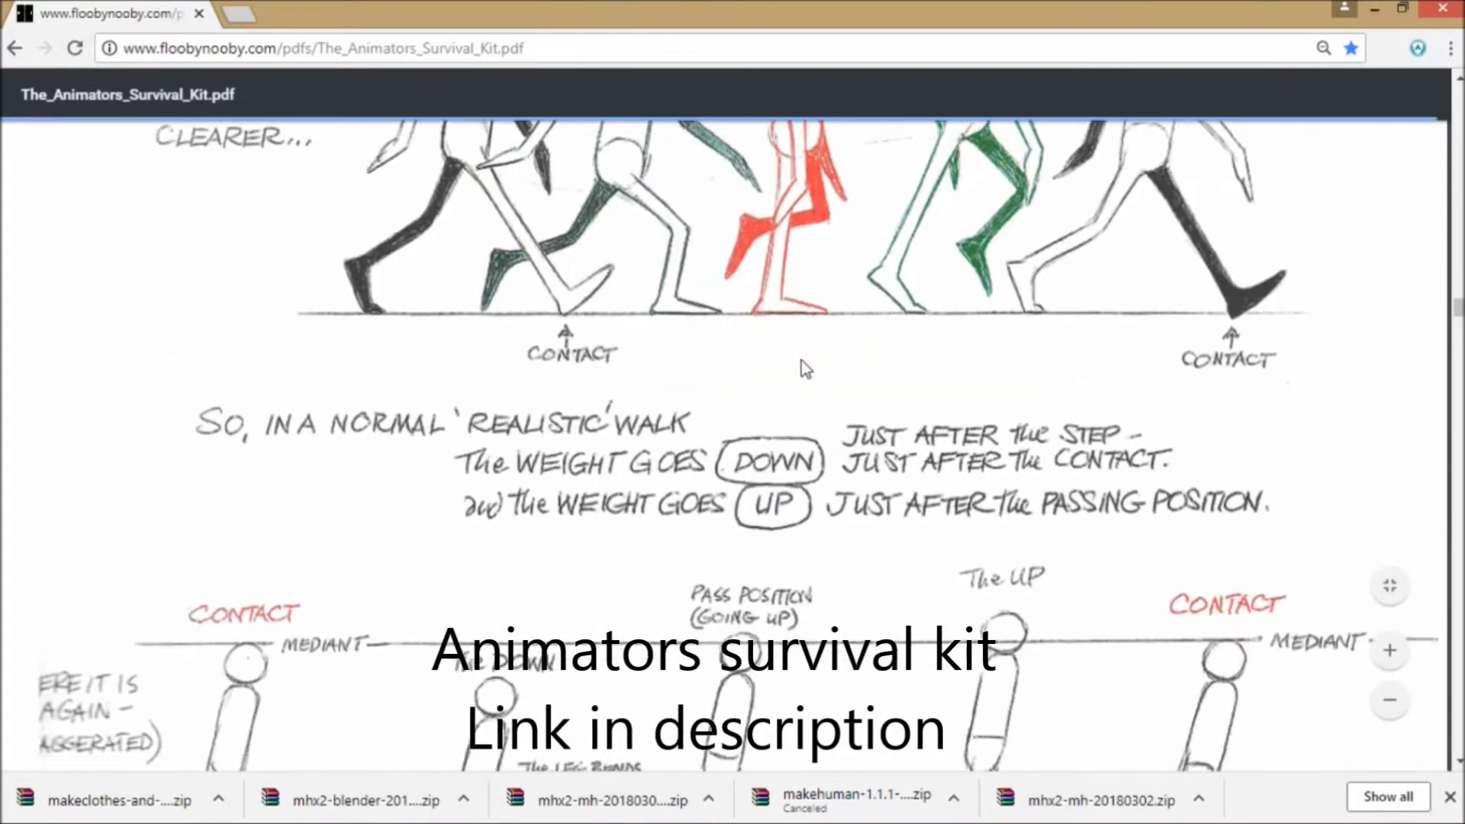
{"action": "scroll", "coordinate": [795, 362], "scroll_direction": "down", "scroll_amount": 5}
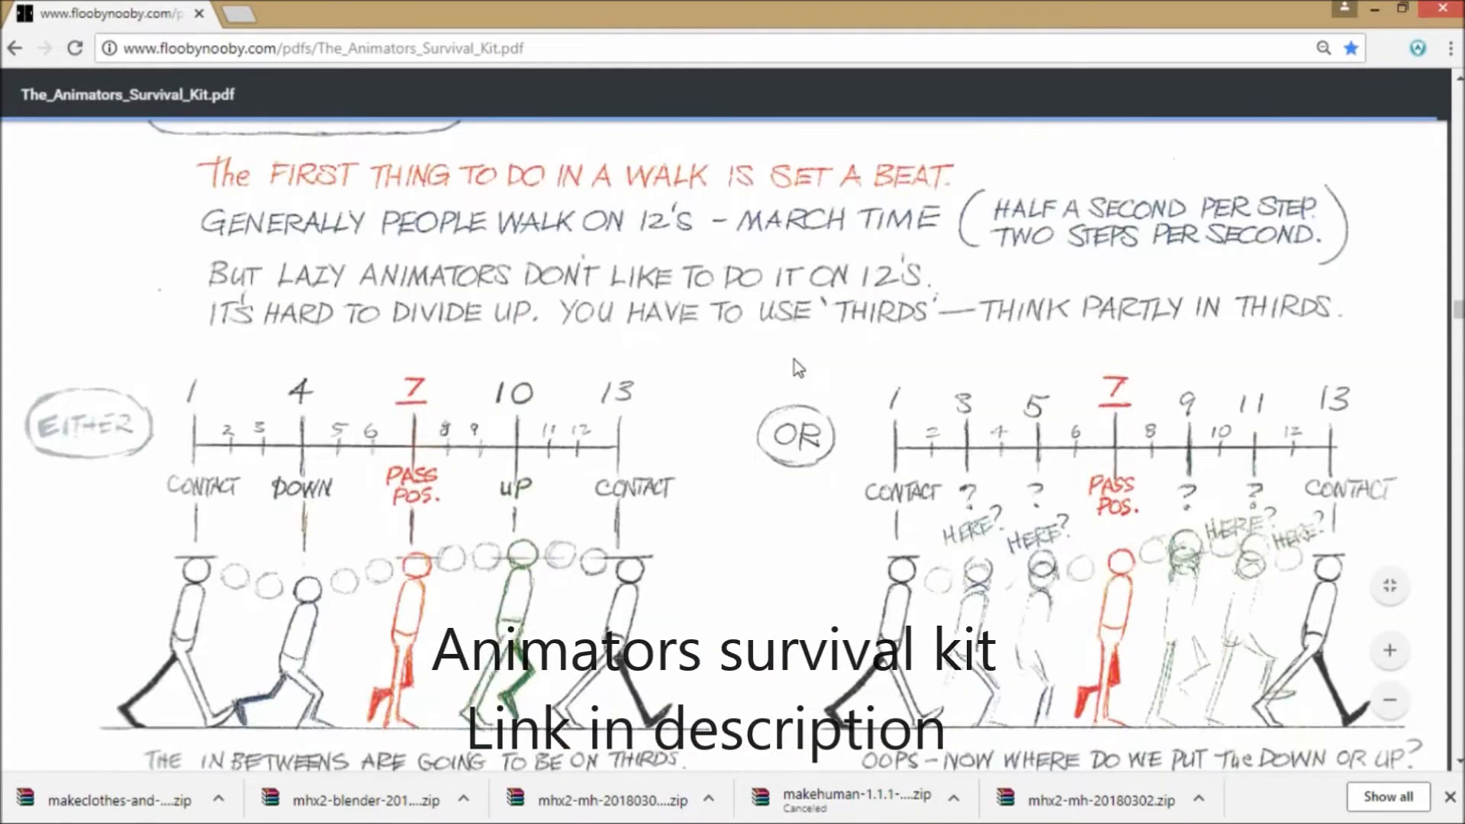
{"action": "scroll", "coordinate": [798, 372], "scroll_direction": "down", "scroll_amount": 4}
{"action": "scroll", "coordinate": [798, 372], "scroll_direction": "up", "scroll_amount": 5}
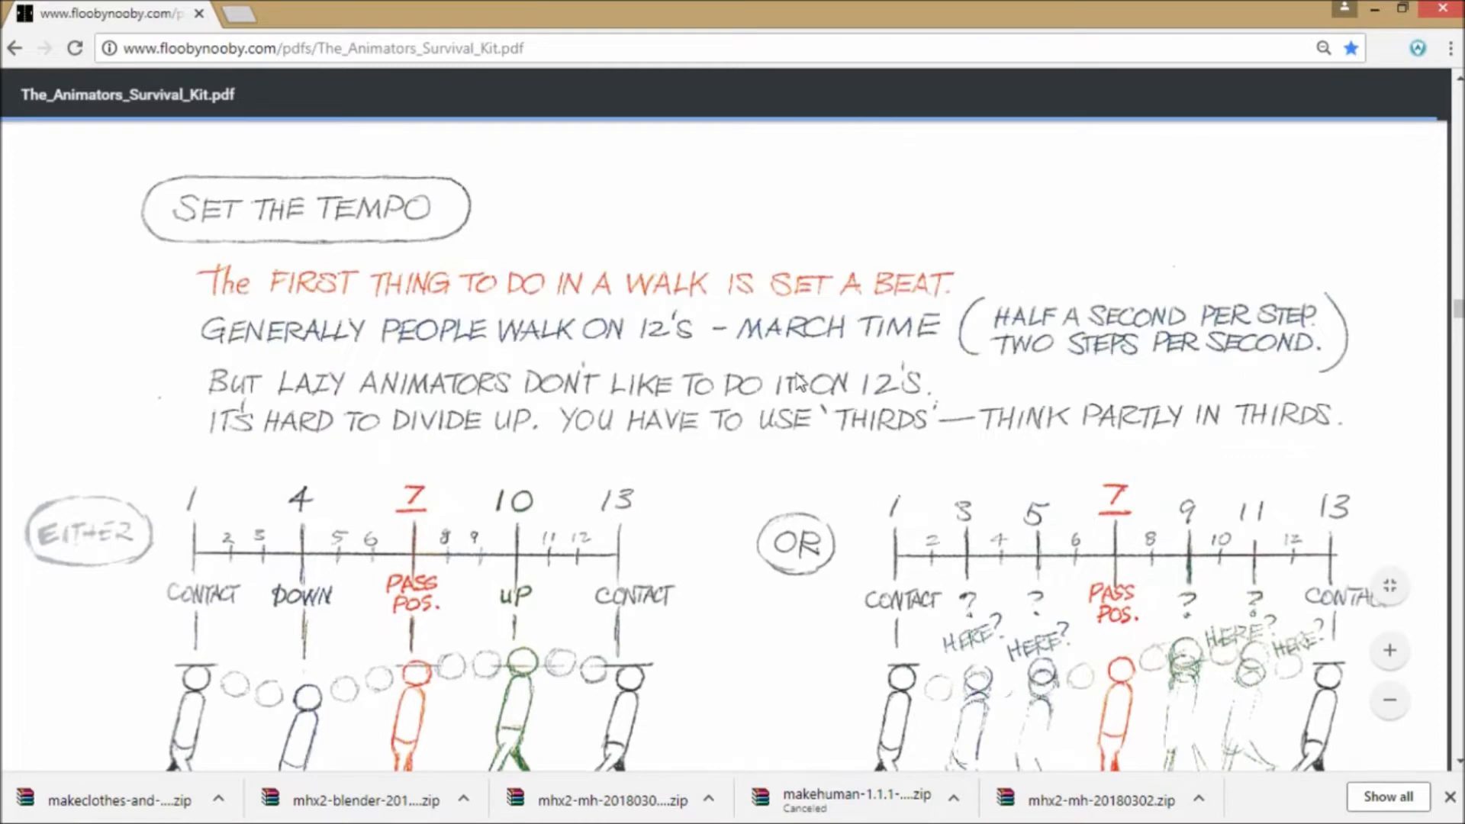
{"action": "scroll", "coordinate": [798, 382], "scroll_direction": "down", "scroll_amount": 1}
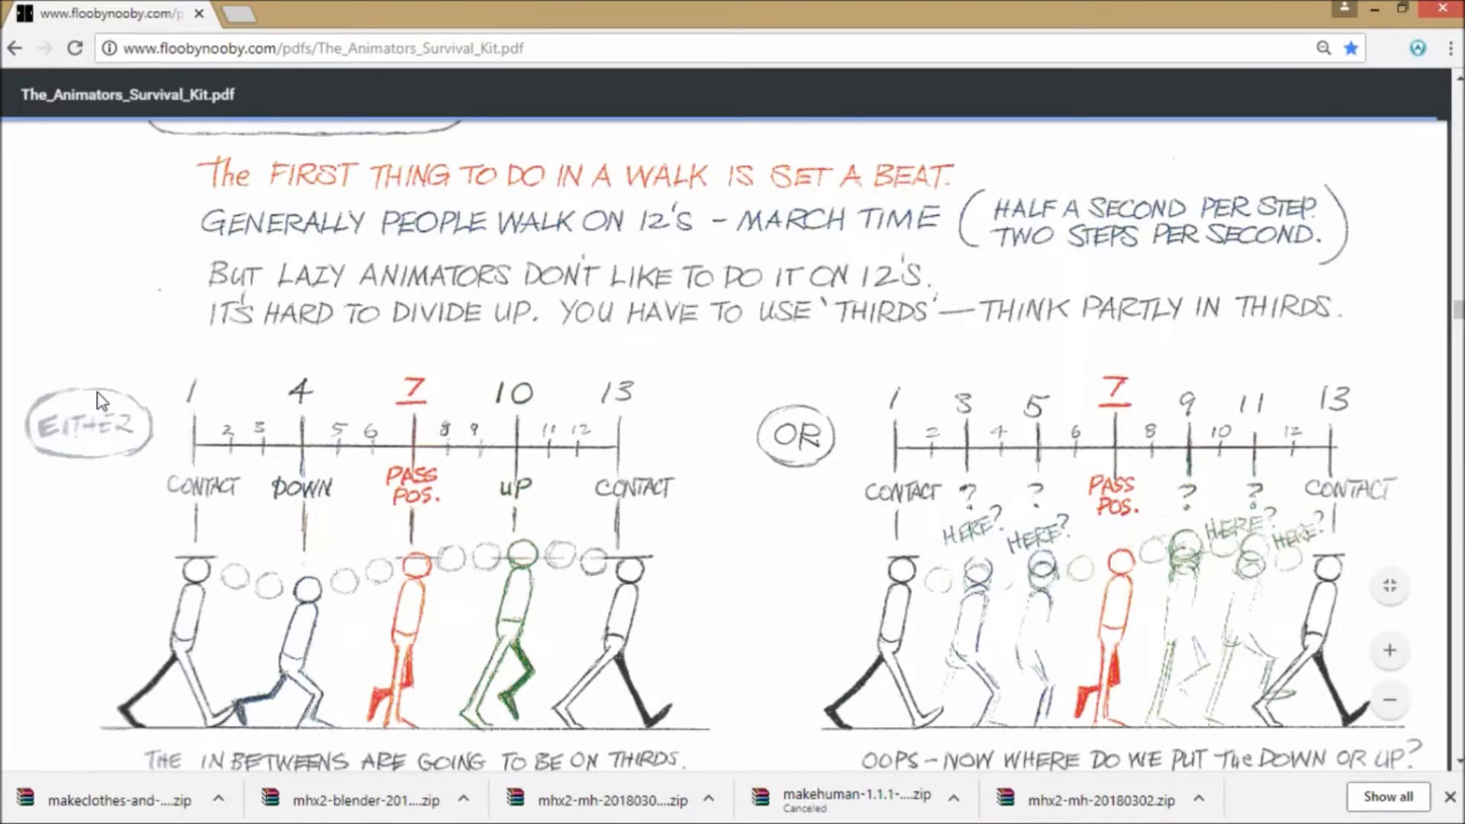
{"action": "scroll", "coordinate": [554, 420], "scroll_direction": "up", "scroll_amount": 10}
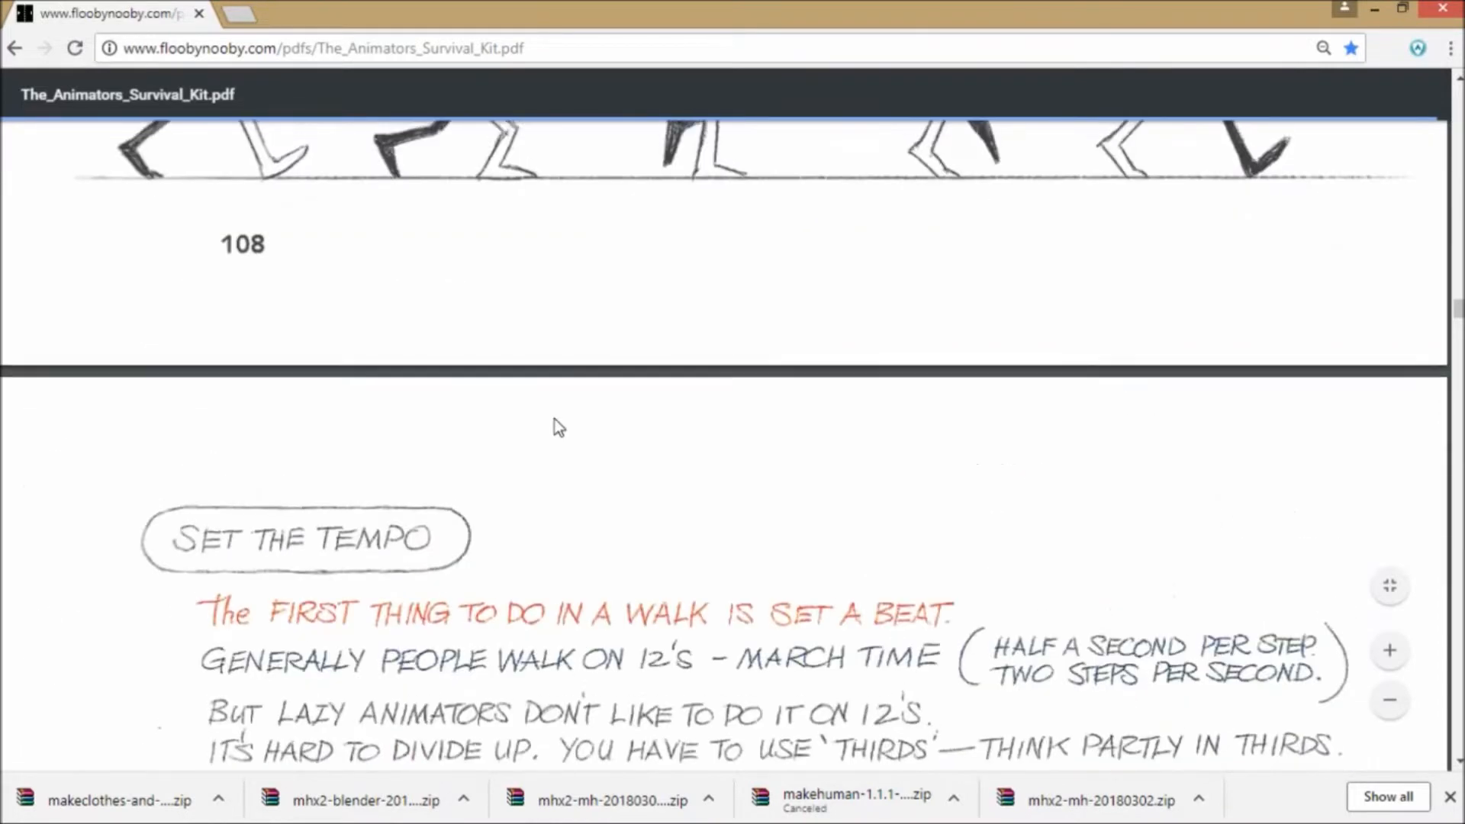
{"action": "scroll", "coordinate": [557, 422], "scroll_direction": "up", "scroll_amount": 3}
{"action": "scroll", "coordinate": [548, 534], "scroll_direction": "down", "scroll_amount": 2}
- Switch back to Blender and bring the feet closer together by shifting their IK controls inward along X, the right one by about 0.588
{"action": "left_click", "coordinate": [580, 807]}
{"action": "left_click", "coordinate": [580, 807]}
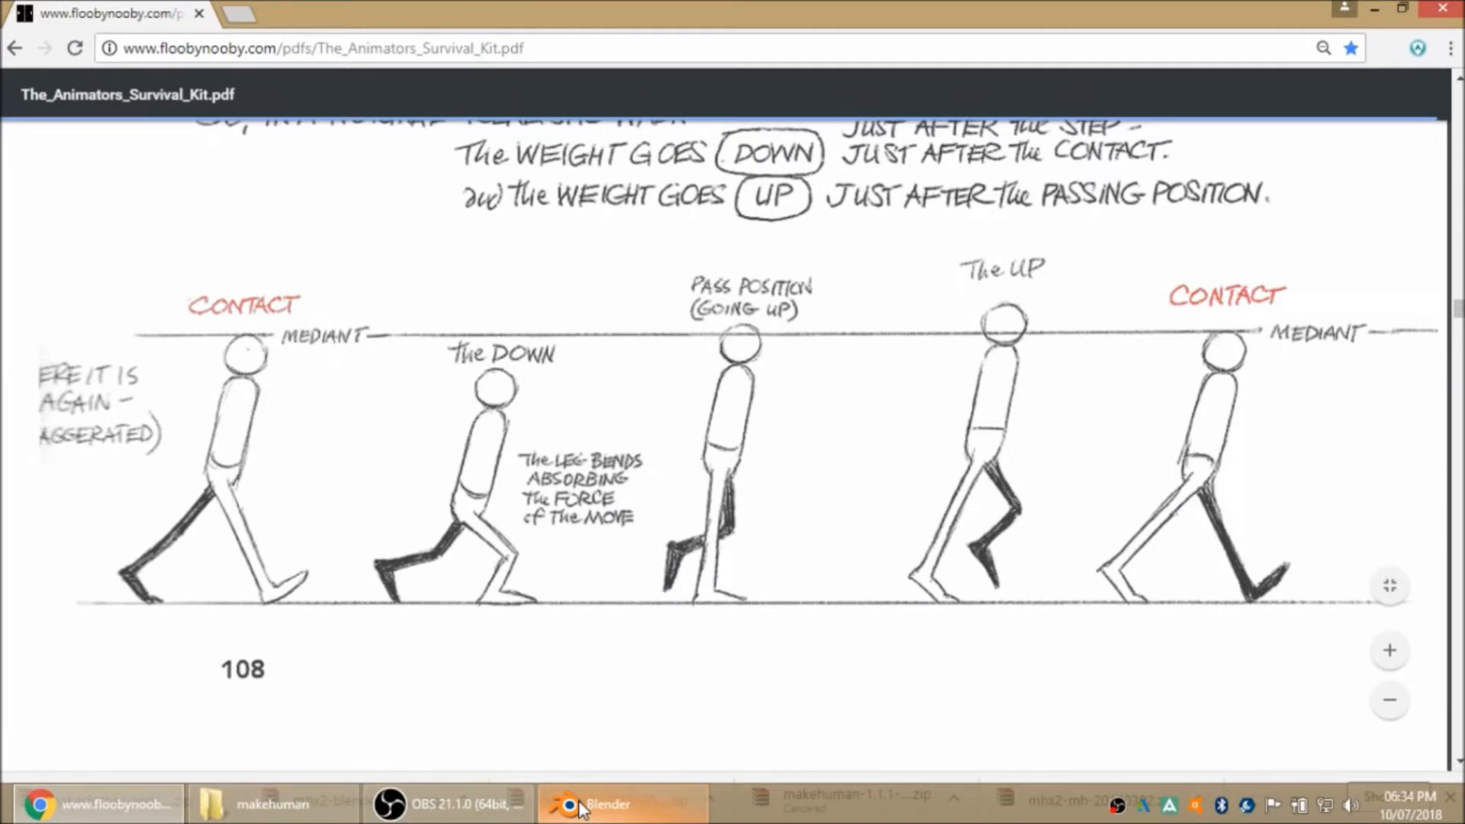
{"action": "left_click", "coordinate": [580, 807]}
{"action": "key", "text": "KP_1"}
{"action": "scroll", "coordinate": [879, 511], "scroll_direction": "up", "scroll_amount": 4}
{"action": "middle_click_drag", "start_coordinate": [878, 513], "coordinate": [918, 579]}
{"action": "right_click", "coordinate": [950, 597]}
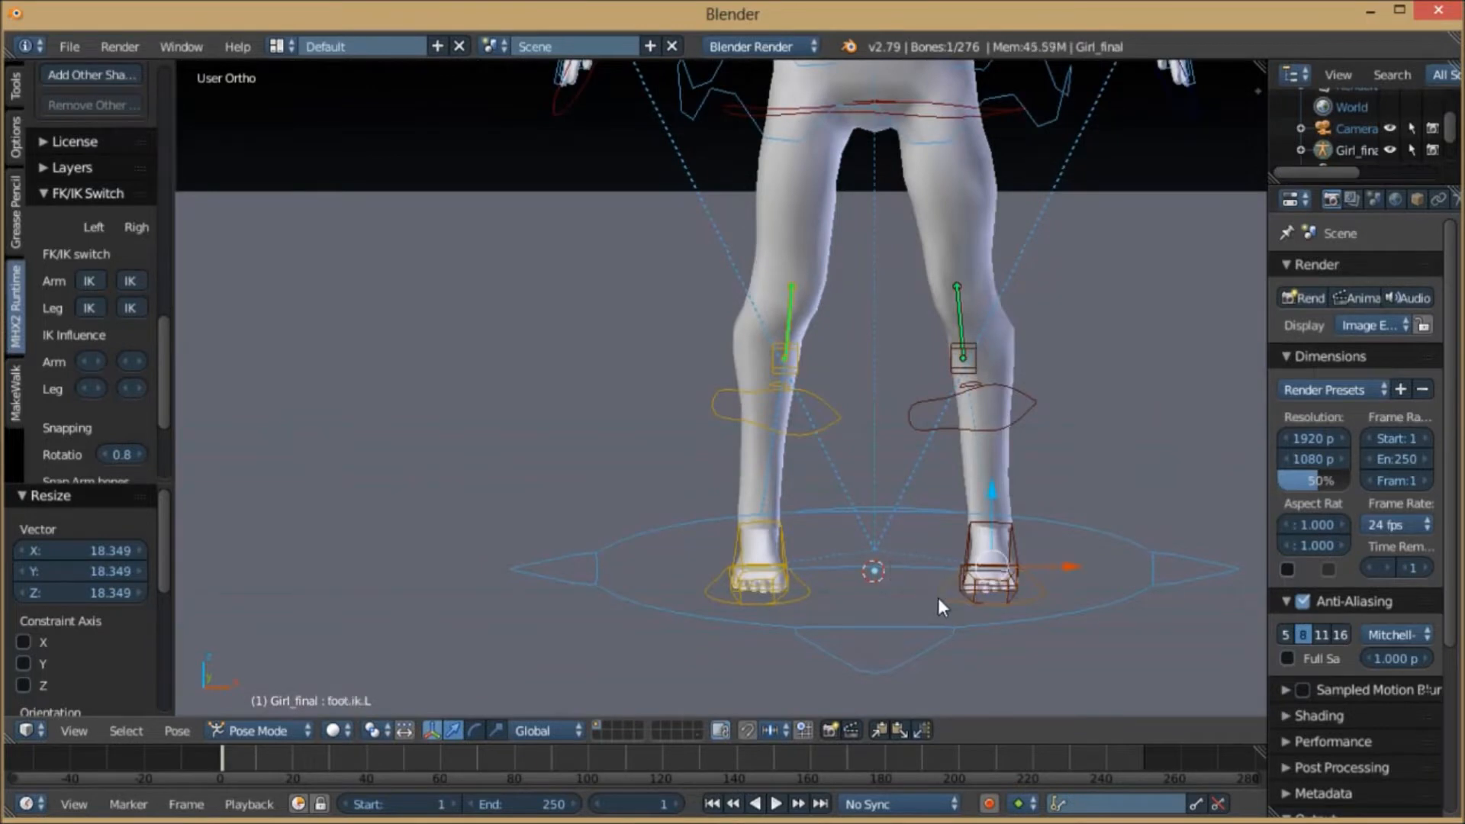
{"action": "key", "text": "KP_1"}
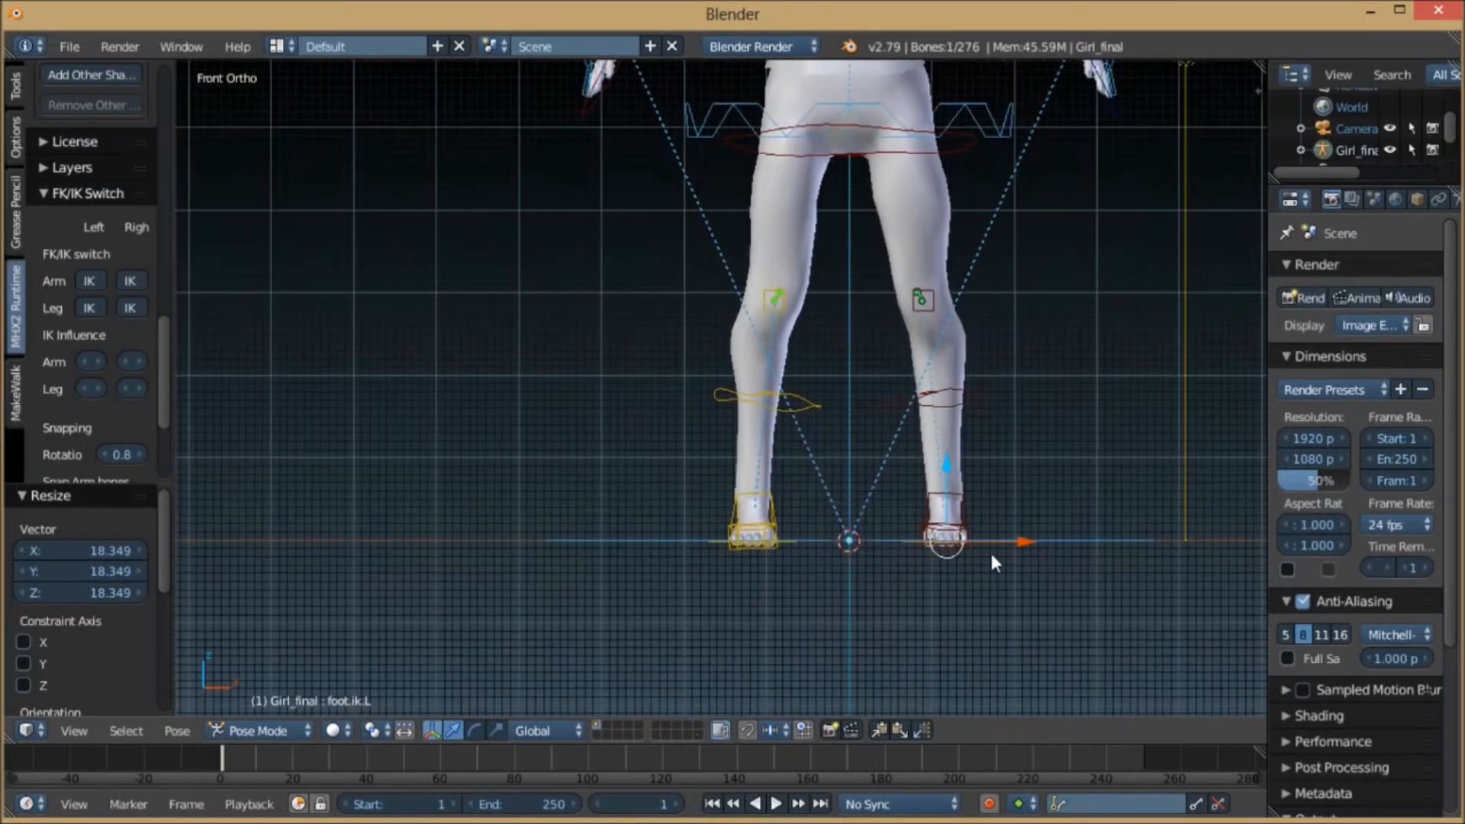
{"action": "key", "text": "ctrl+z"}
{"action": "middle_click_drag", "start_coordinate": [1027, 450], "coordinate": [766, 481]}
{"action": "key", "text": "KP_3"}
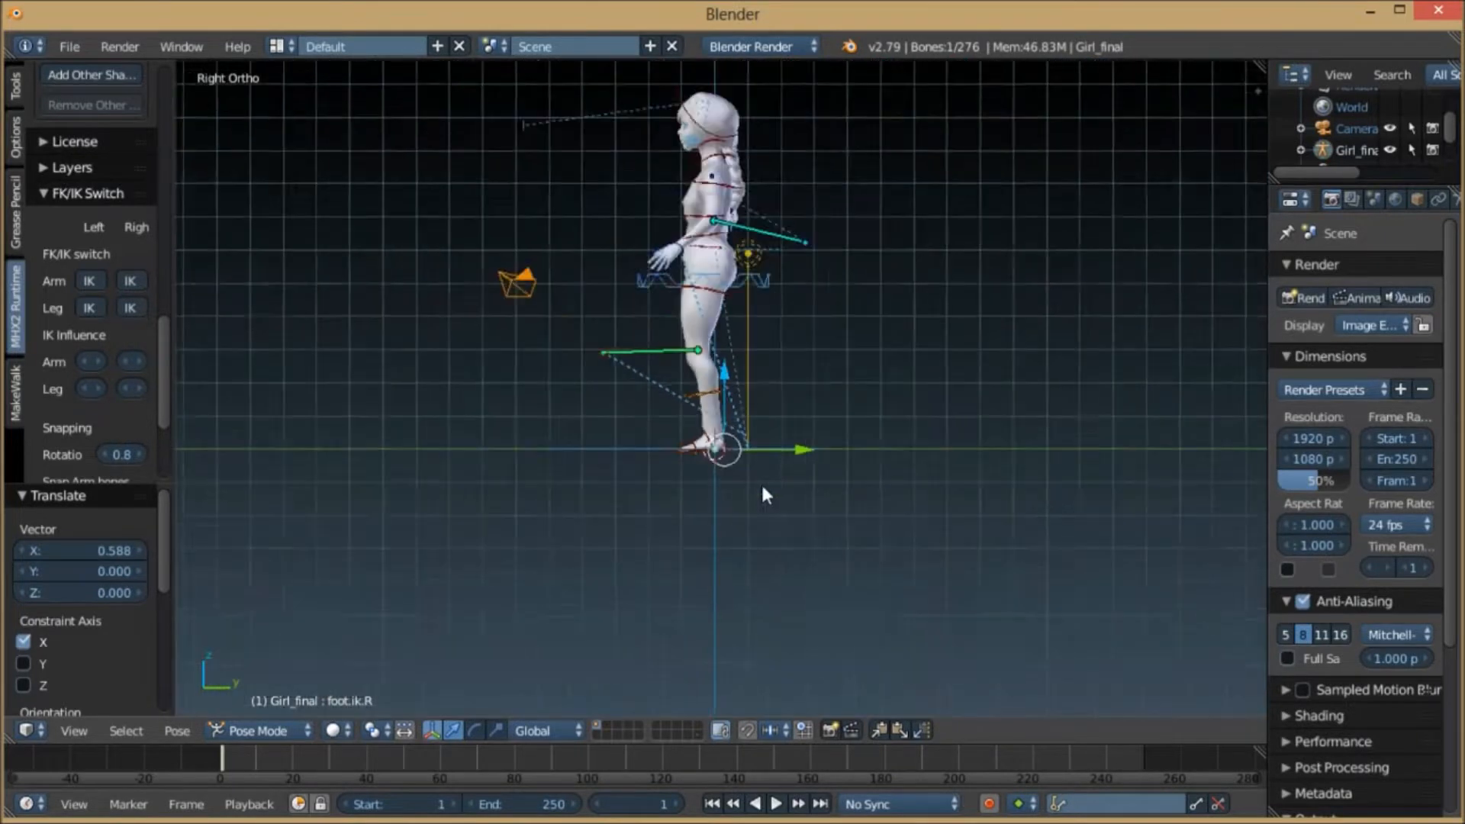
- Move the left foot's IK control backward along global Y by about 1.203 plus another 0.853, following the contact pose in the walk reference
{"action": "scroll", "coordinate": [762, 482], "scroll_direction": "up", "scroll_amount": 3}
{"action": "middle_click_drag", "start_coordinate": [775, 507], "coordinate": [767, 607]}
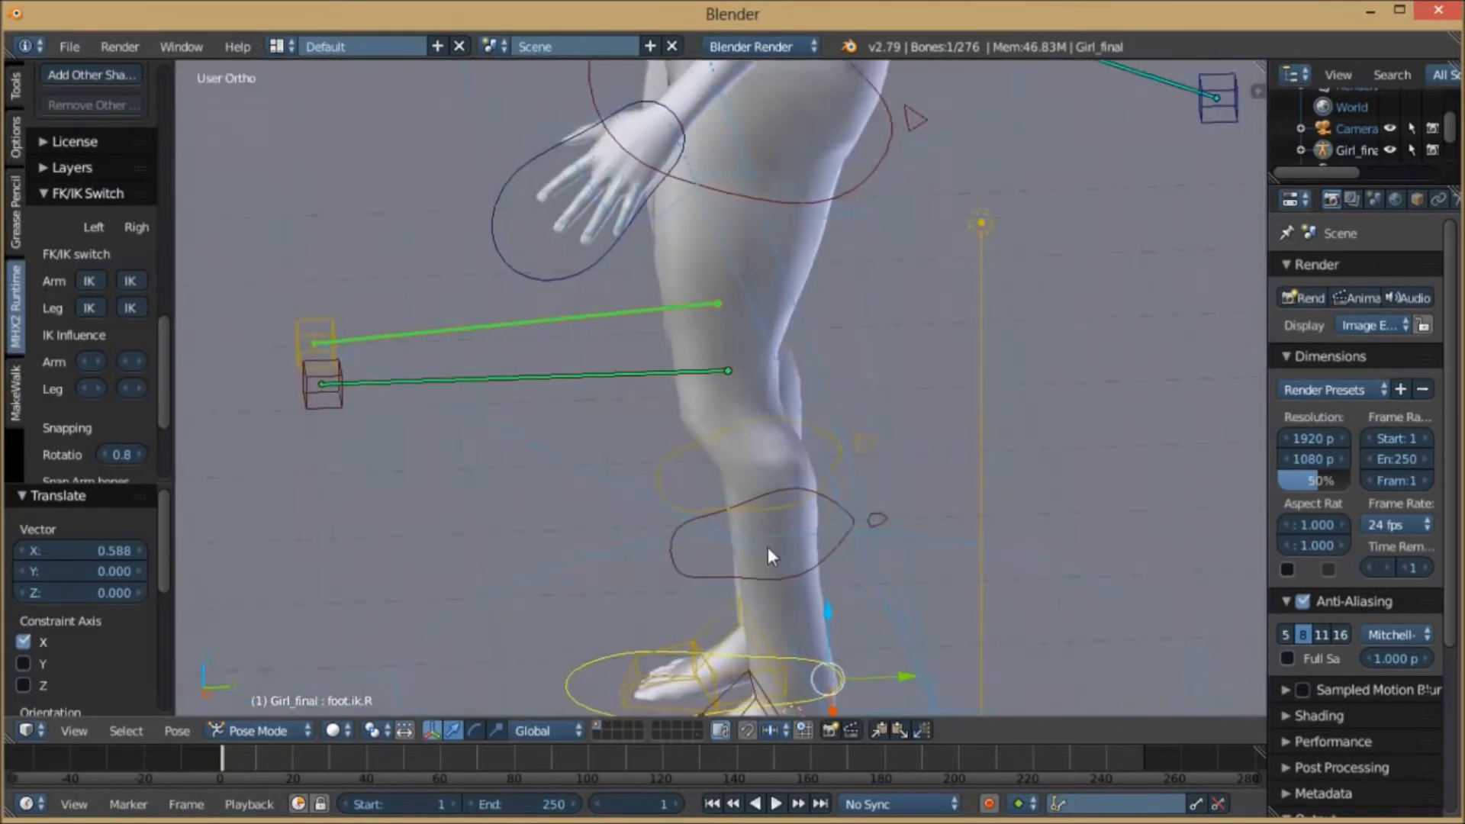
{"action": "scroll", "coordinate": [767, 607], "scroll_direction": "down", "scroll_amount": 5, "text": "shift"}
{"action": "right_click", "coordinate": [610, 579]}
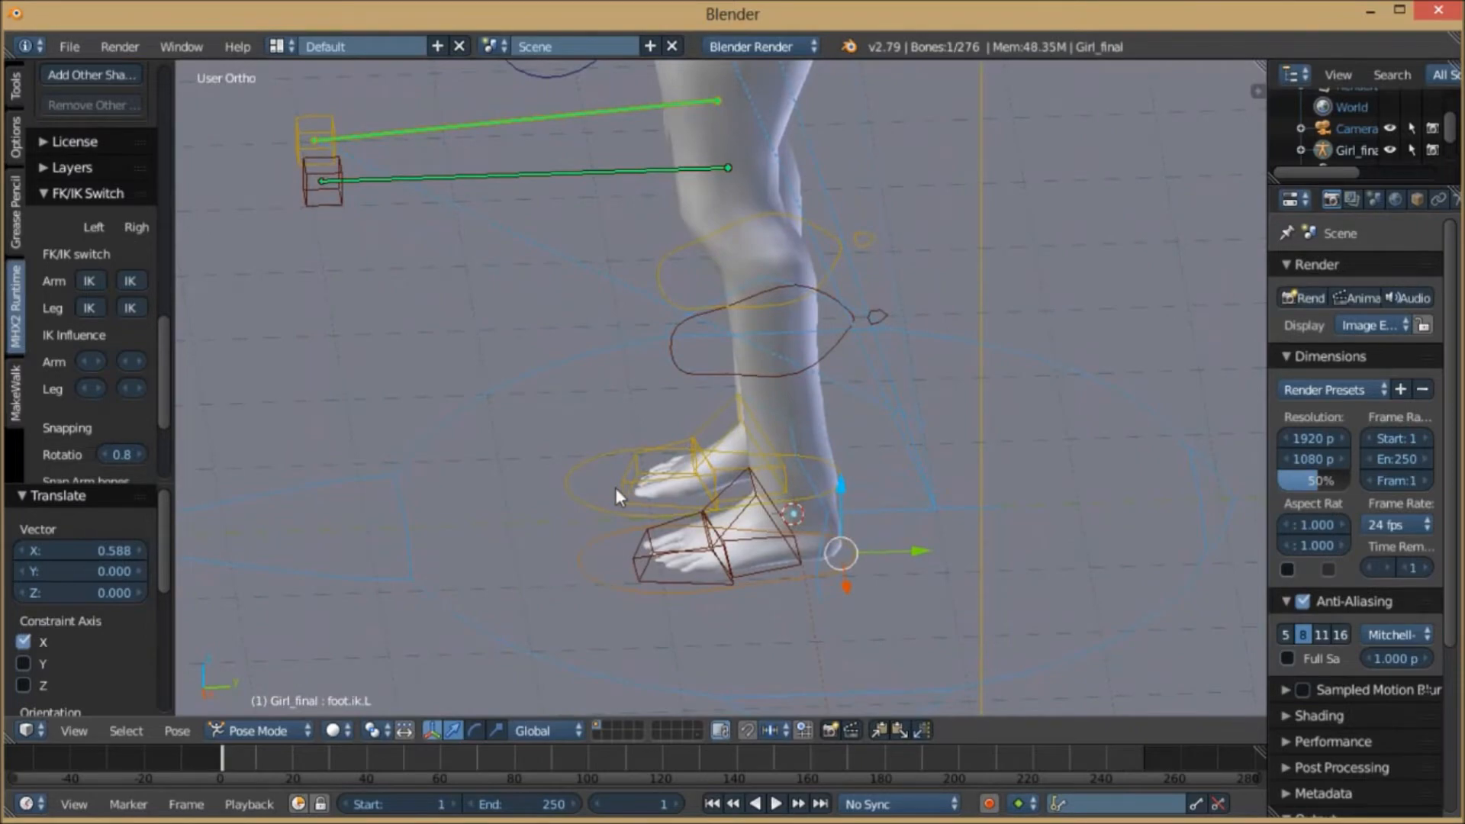
{"action": "left_click", "coordinate": [98, 808]}
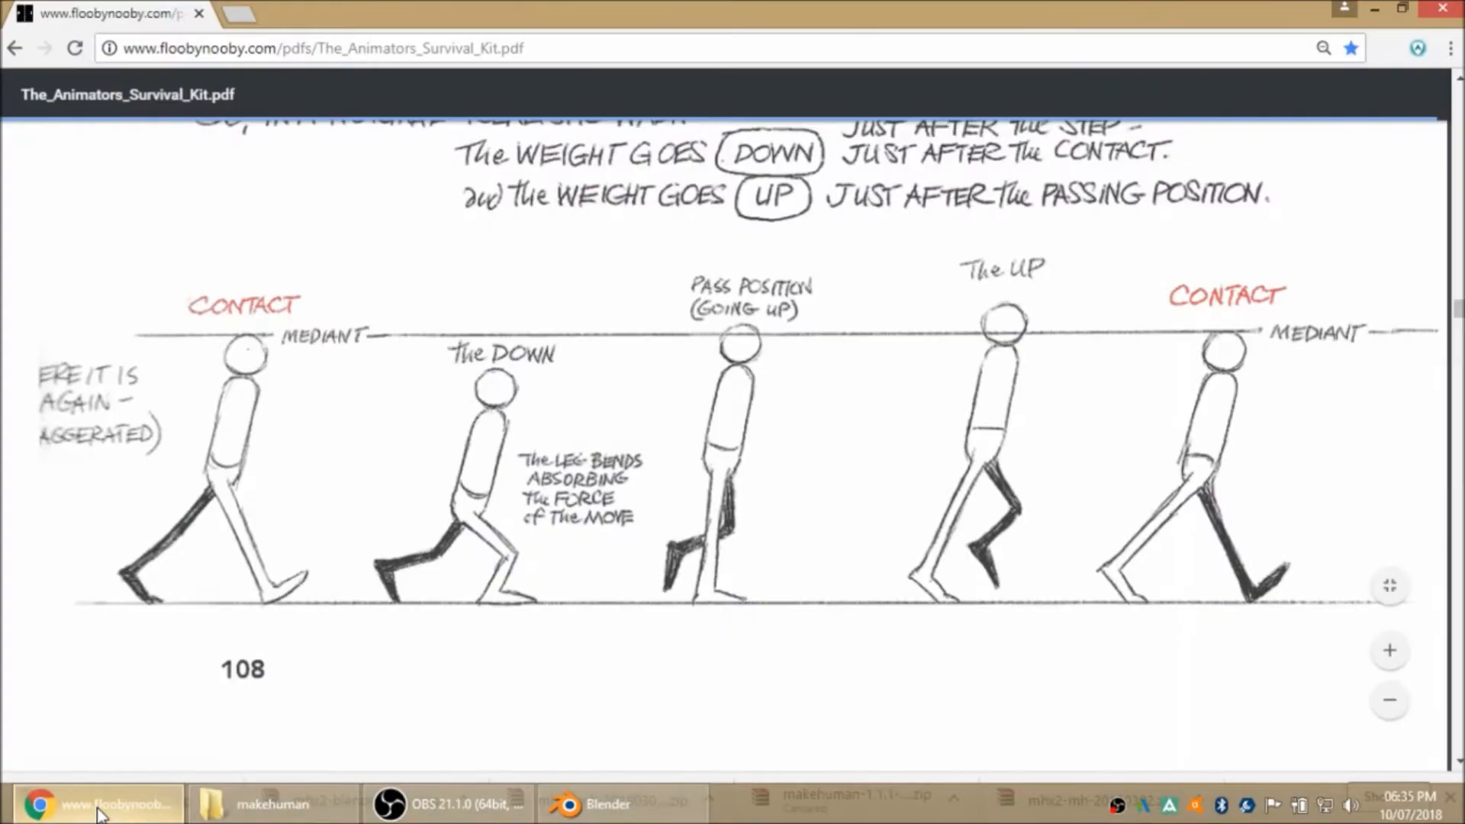
{"action": "left_click", "coordinate": [97, 809]}
{"action": "key", "text": "KP_3"}
{"action": "key", "text": "g"}
{"action": "key", "text": "y"}
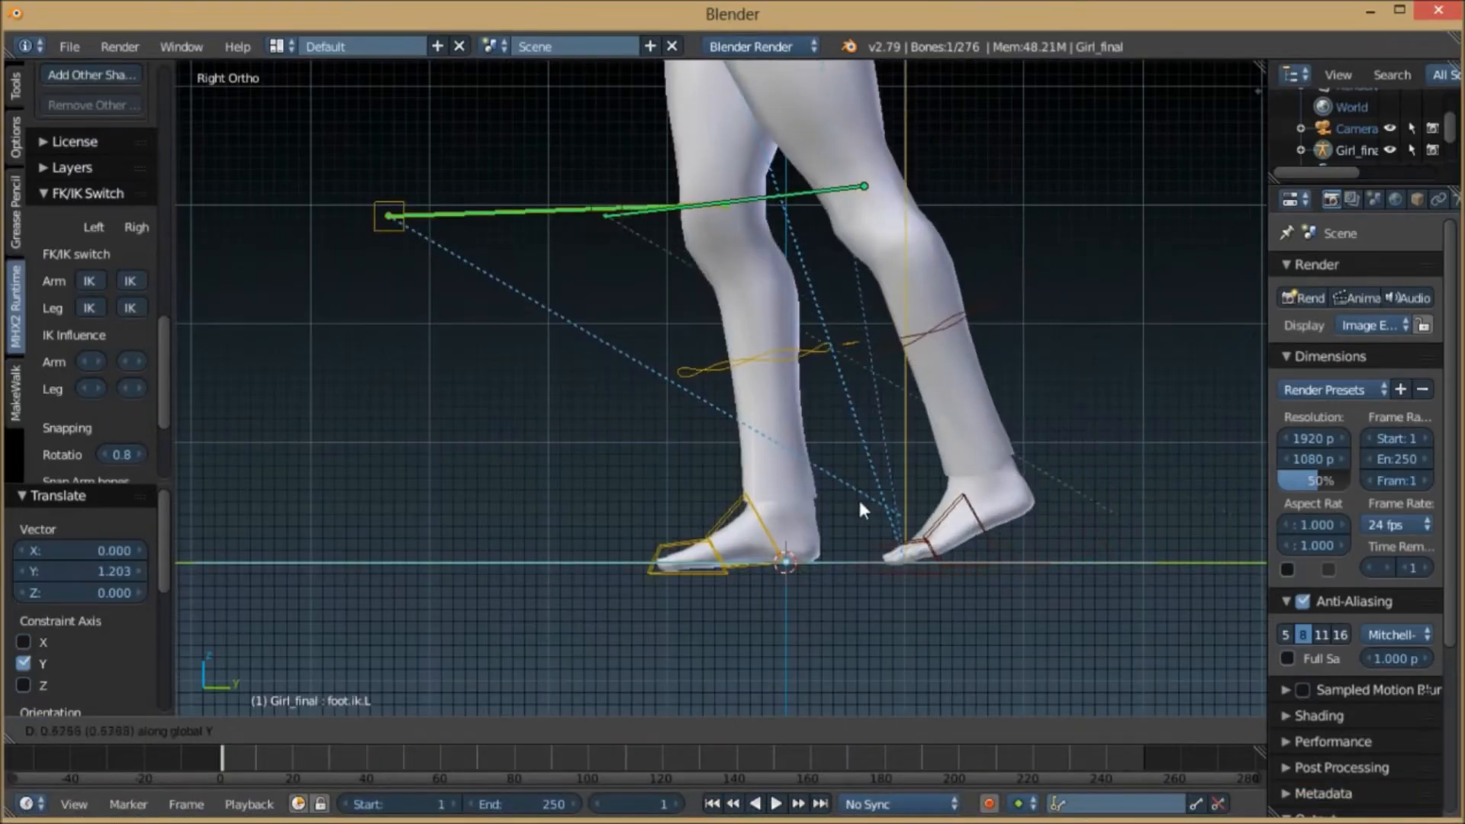
{"action": "left_click", "coordinate": [891, 507]}
{"action": "scroll", "coordinate": [839, 515], "scroll_direction": "down", "scroll_amount": 1}
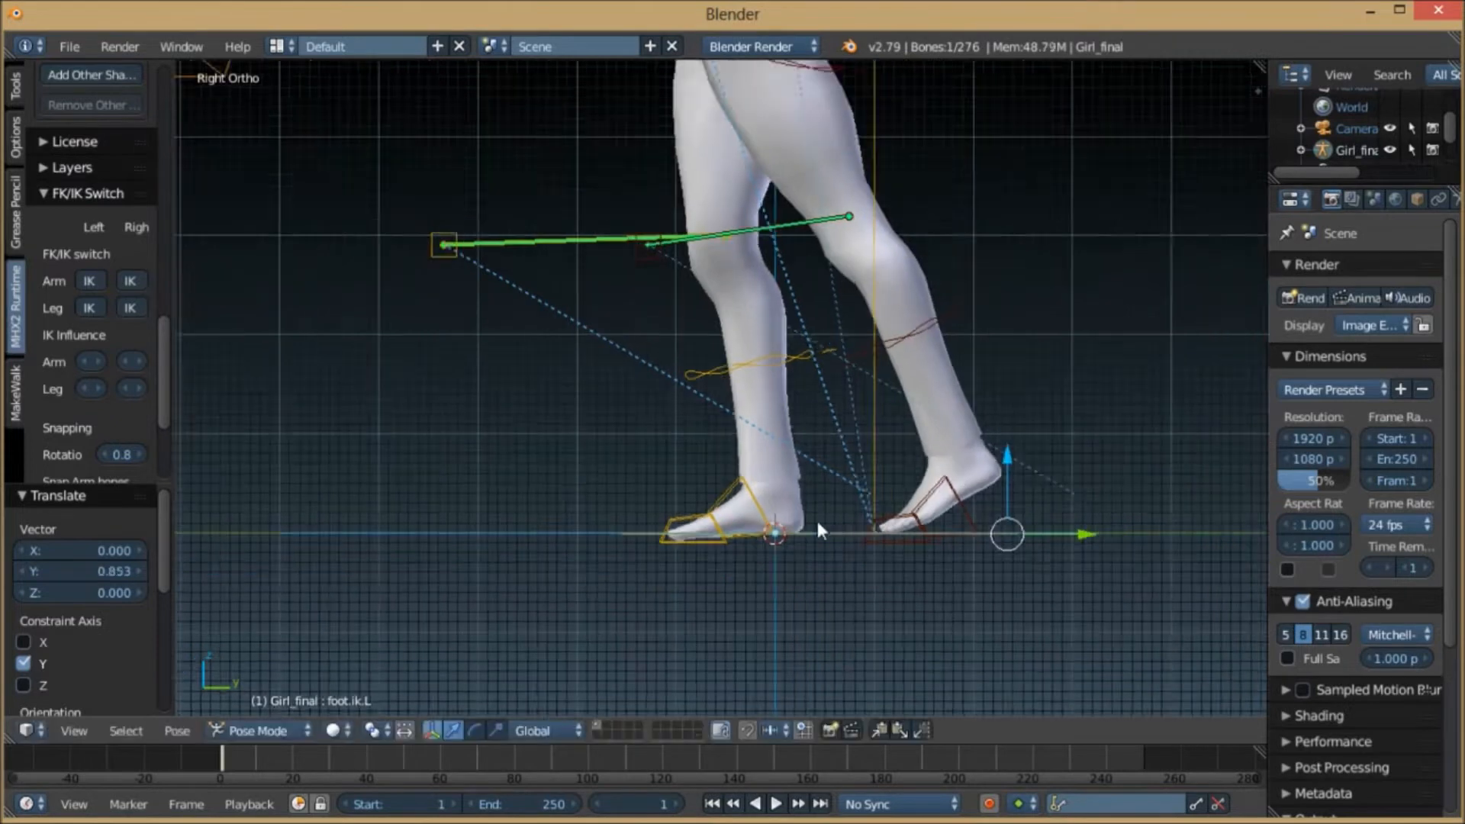
- Move the right foot's IK control forward by about -1.826 along global Y
{"action": "scroll", "coordinate": [839, 515], "scroll_direction": "down", "scroll_amount": 3}
{"action": "right_click", "coordinate": [840, 515]}
{"action": "key", "text": "g"}
{"action": "key", "text": "y"}
{"action": "left_click", "coordinate": [587, 512]}
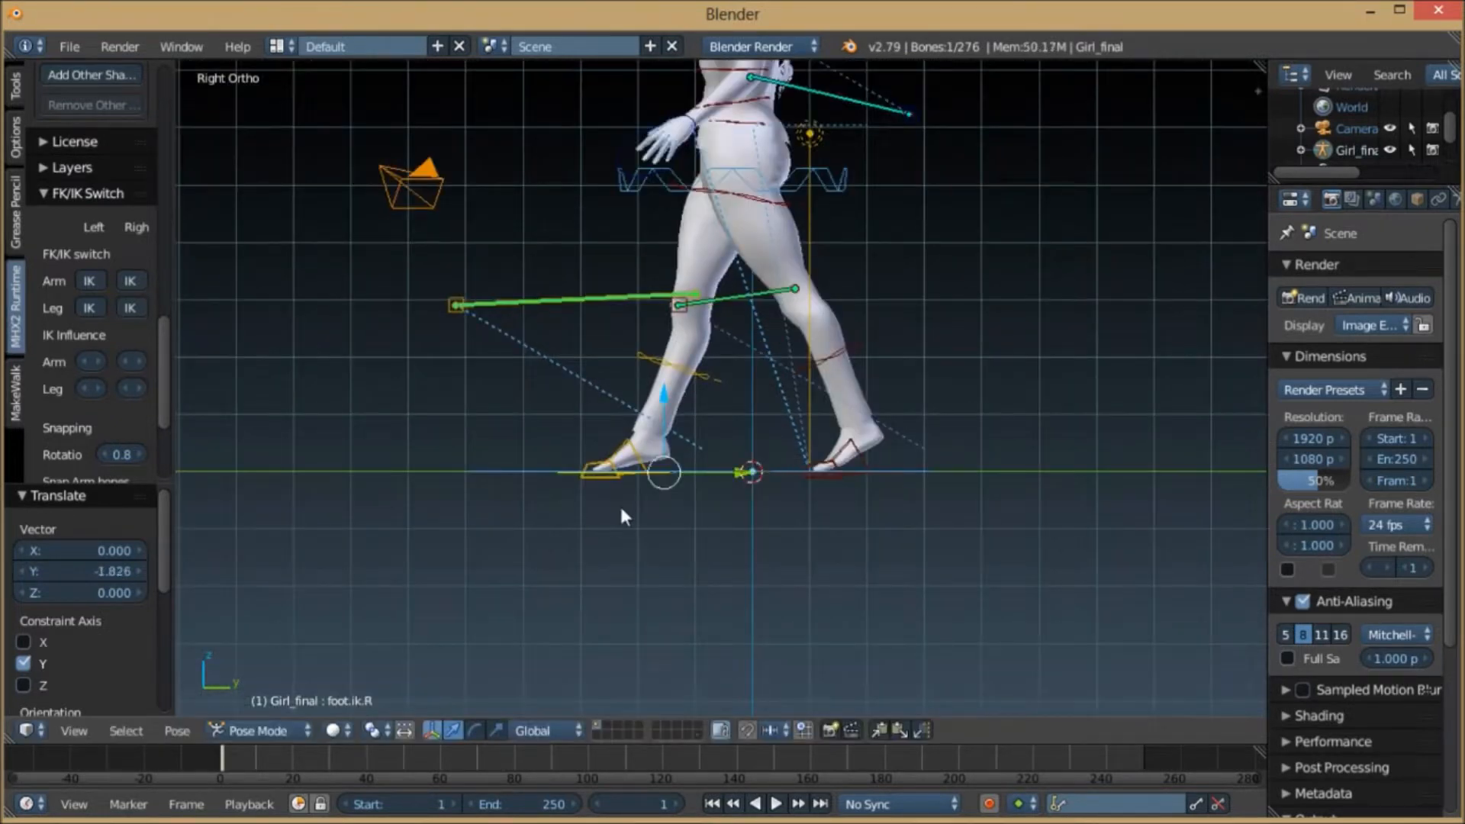
- Lower the root control along global Z, and adjust it by about 0.282 in Y and 0.113 in Z
{"action": "middle_click_drag", "start_coordinate": [796, 412], "coordinate": [715, 471], "text": "shift"}
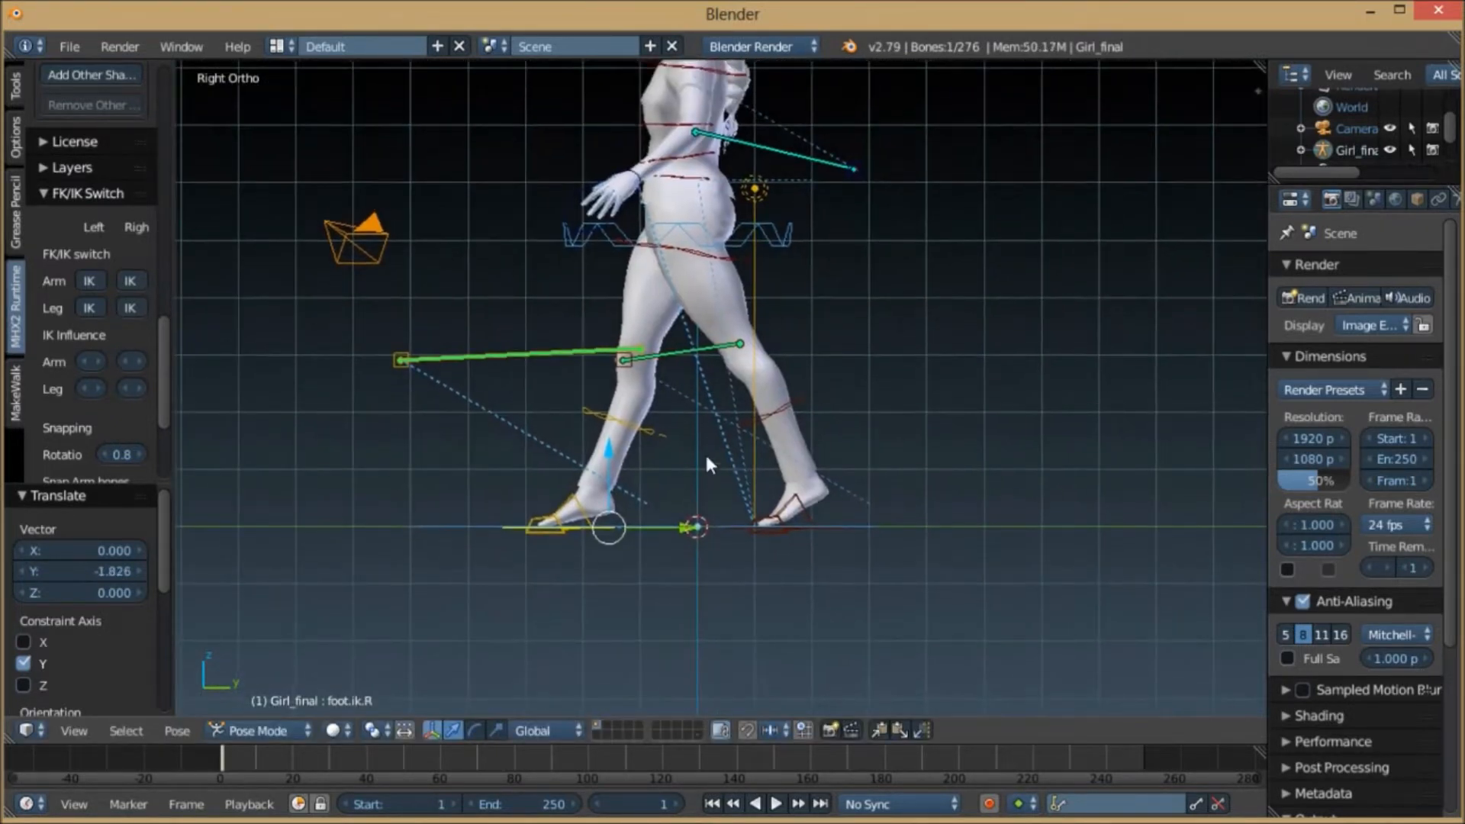
{"action": "right_click", "coordinate": [790, 237]}
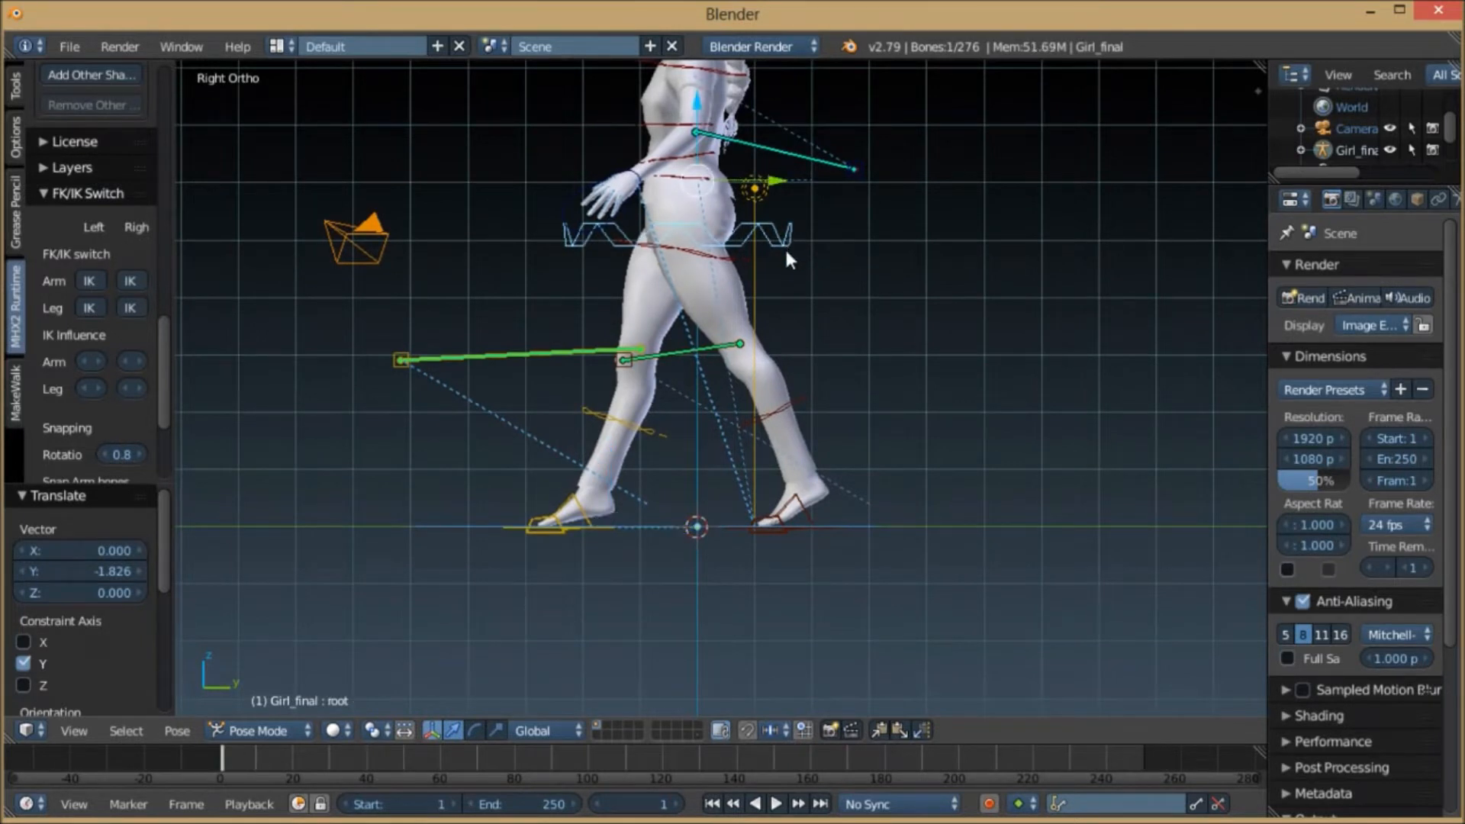
{"action": "key", "text": "g"}
{"action": "key", "text": "z"}
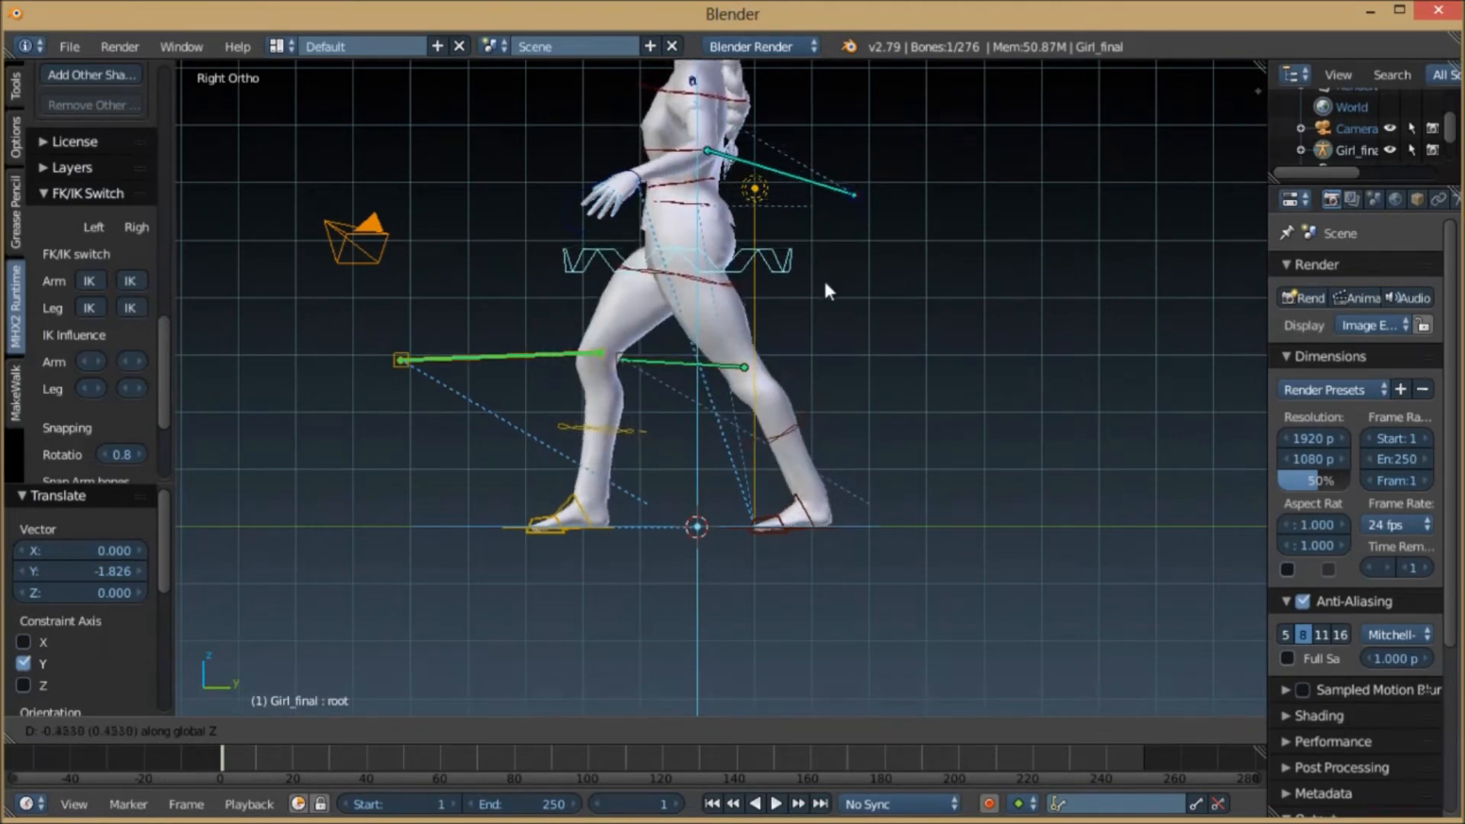
{"action": "left_click", "coordinate": [826, 282]}
{"action": "key", "text": "g"}
{"action": "left_click", "coordinate": [841, 277]}
- Compare the girl's stride in side view with the contact pose in The_Animators_Survival_Kit.pdf
{"action": "scroll", "coordinate": [841, 280], "scroll_direction": "down", "scroll_amount": 2}
{"action": "scroll", "coordinate": [843, 279], "scroll_direction": "up", "scroll_amount": 2}
{"action": "middle_click_drag", "start_coordinate": [876, 237], "coordinate": [864, 322], "text": "shift"}
{"action": "scroll", "coordinate": [864, 322], "scroll_direction": "down", "scroll_amount": 3}
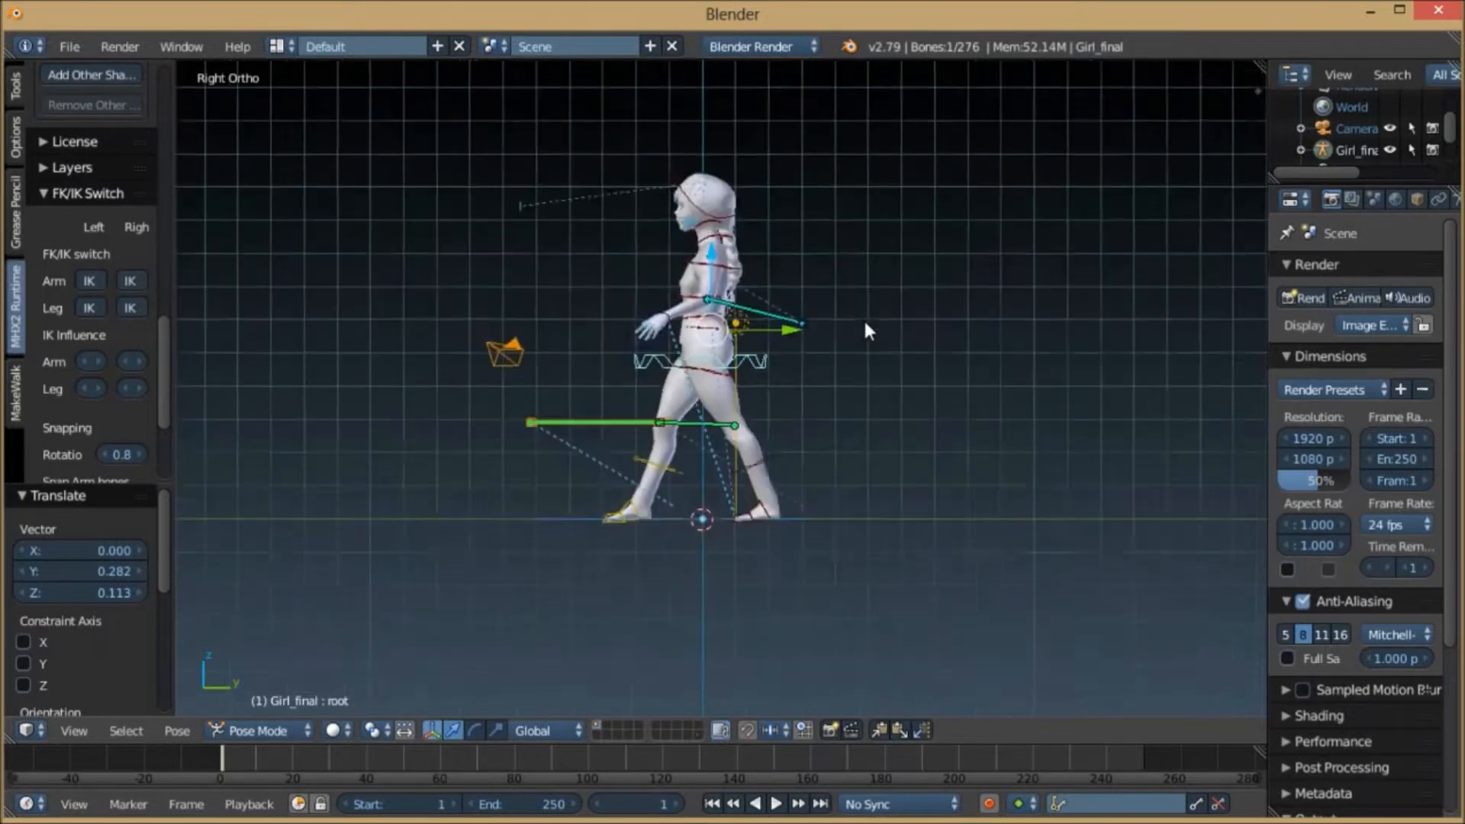
{"action": "scroll", "coordinate": [864, 322], "scroll_direction": "up", "scroll_amount": 4}
{"action": "middle_click_drag", "start_coordinate": [887, 395], "coordinate": [888, 435], "text": "shift"}
{"action": "scroll", "coordinate": [888, 435], "scroll_direction": "down", "scroll_amount": 4}
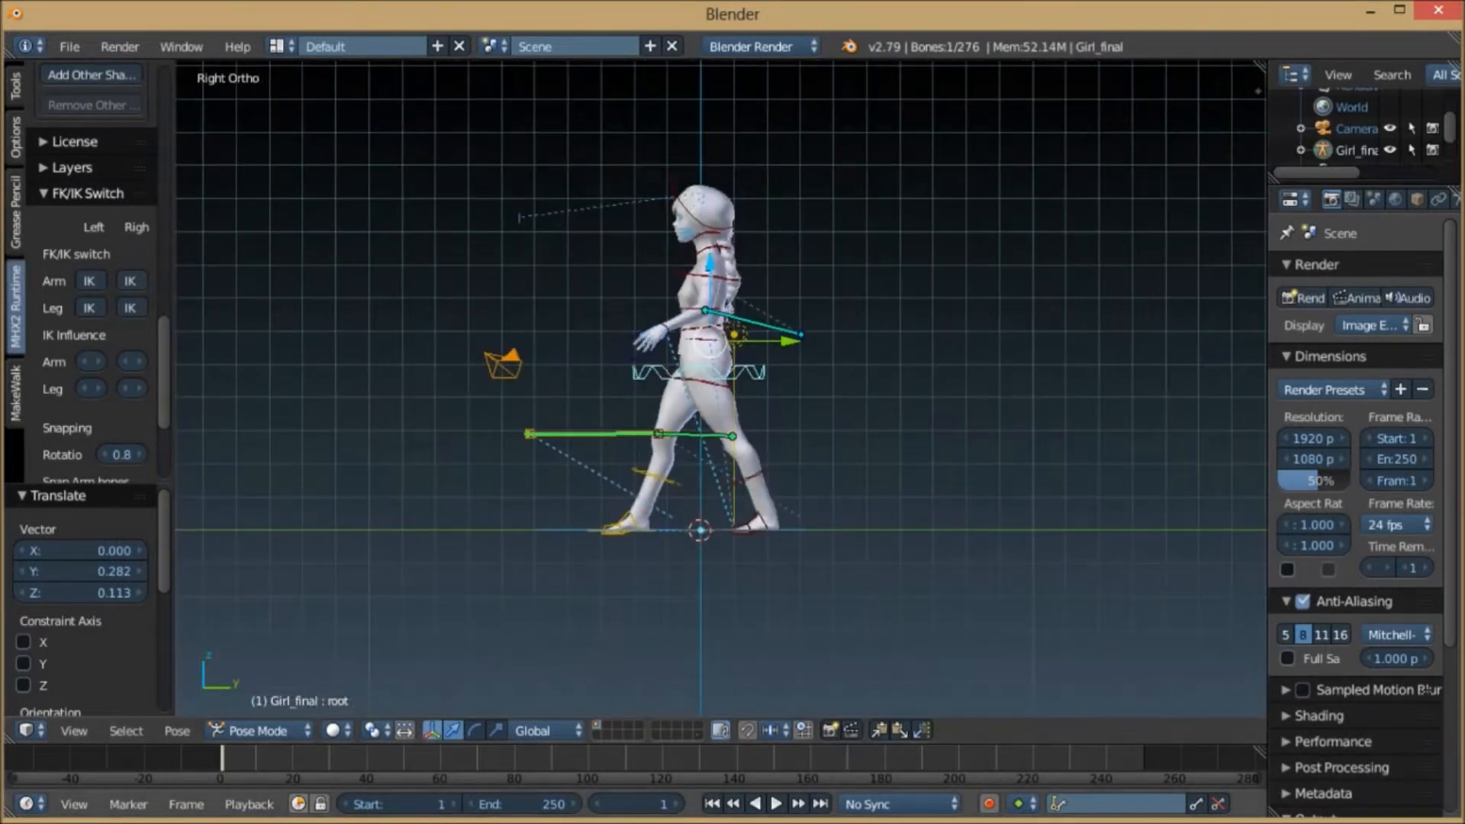
{"action": "left_click", "coordinate": [99, 808]}
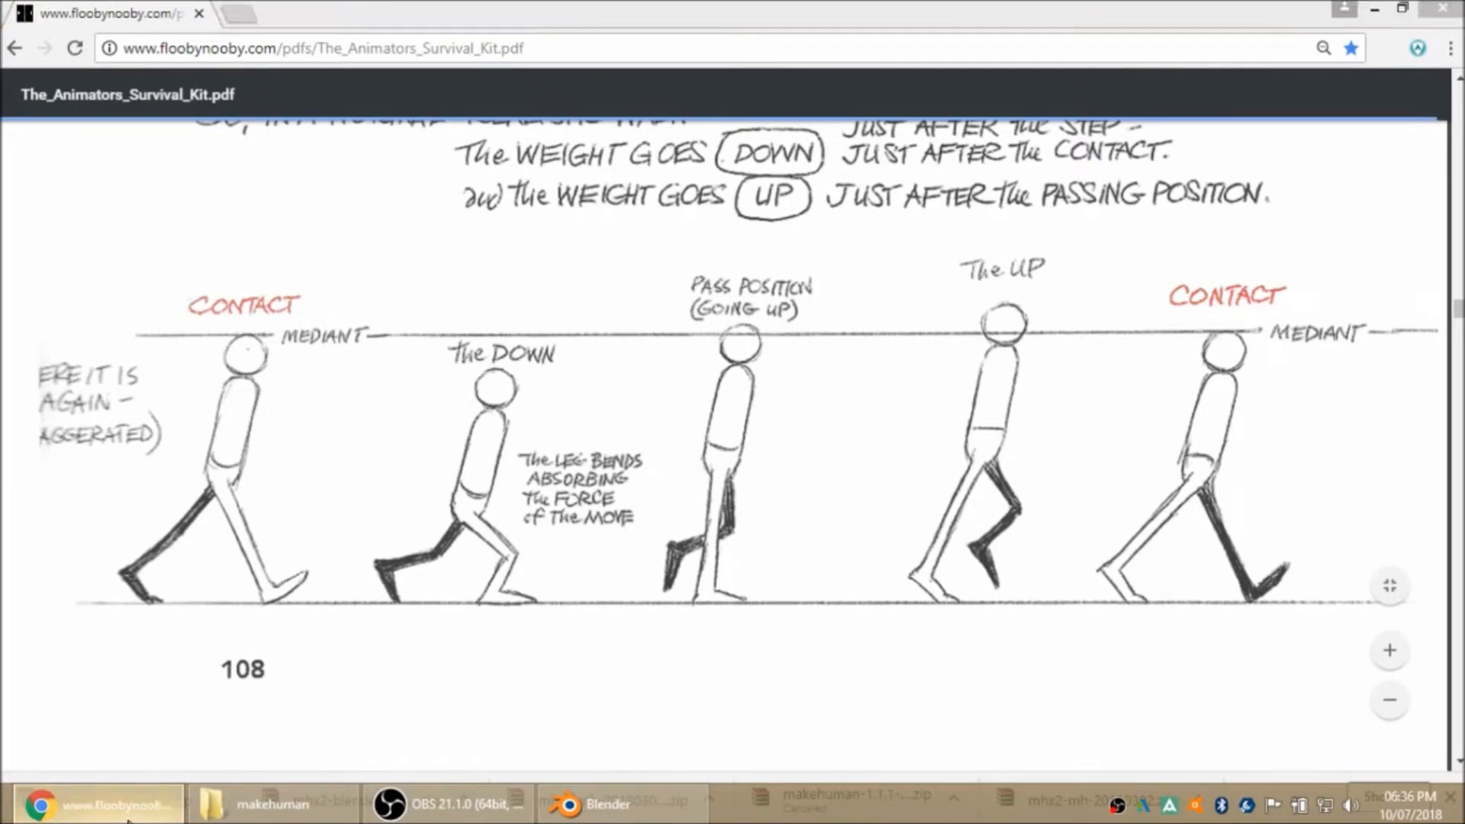
{"action": "left_click", "coordinate": [72, 795]}
{"action": "middle_click_drag", "start_coordinate": [842, 367], "coordinate": [868, 310], "text": "shift"}
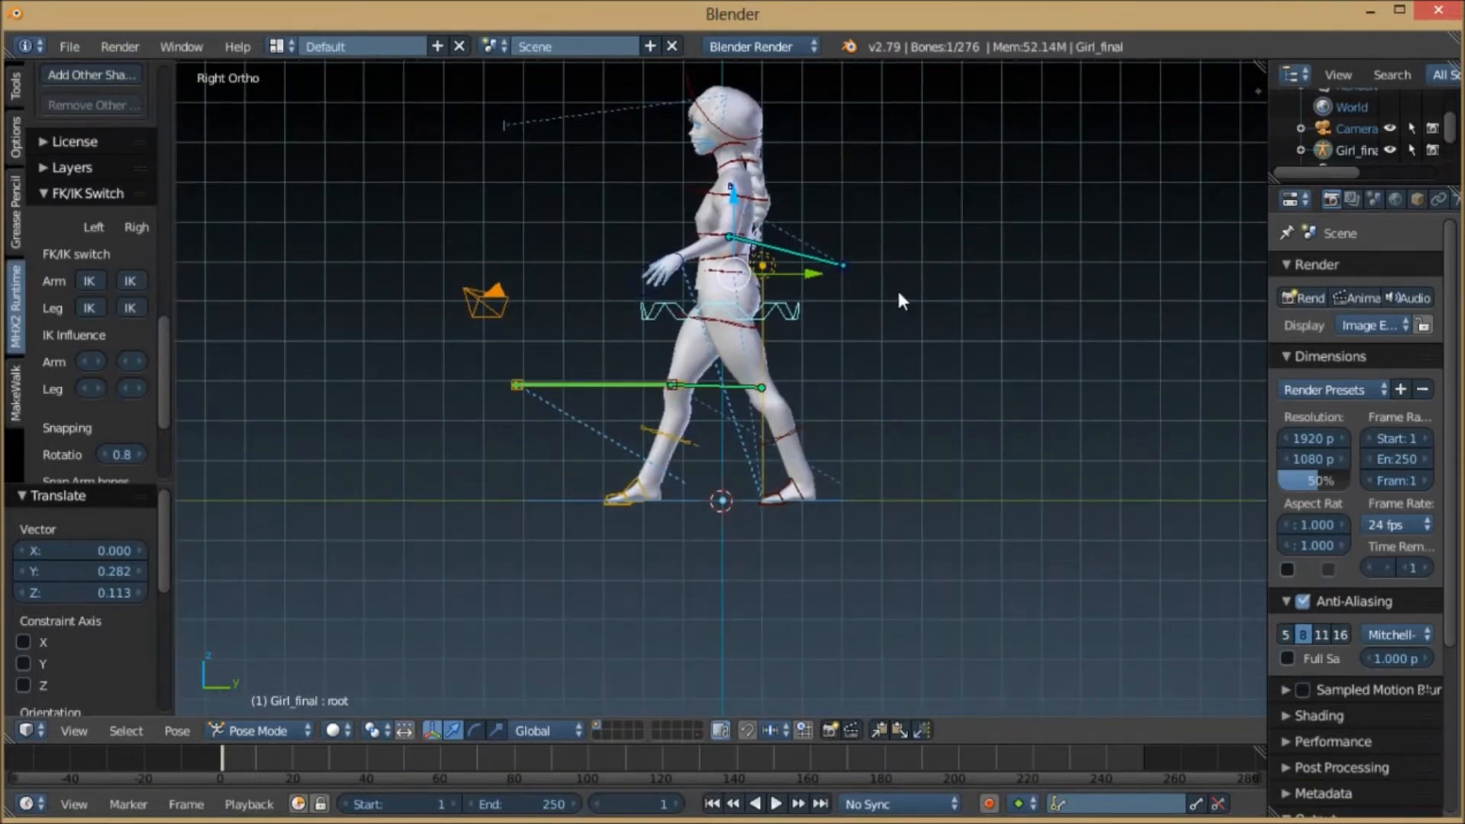
- Select all the rig's bones and insert a LocRotScale keyframe at frame 1
{"action": "key", "text": "a"}
{"action": "key", "text": "a"}
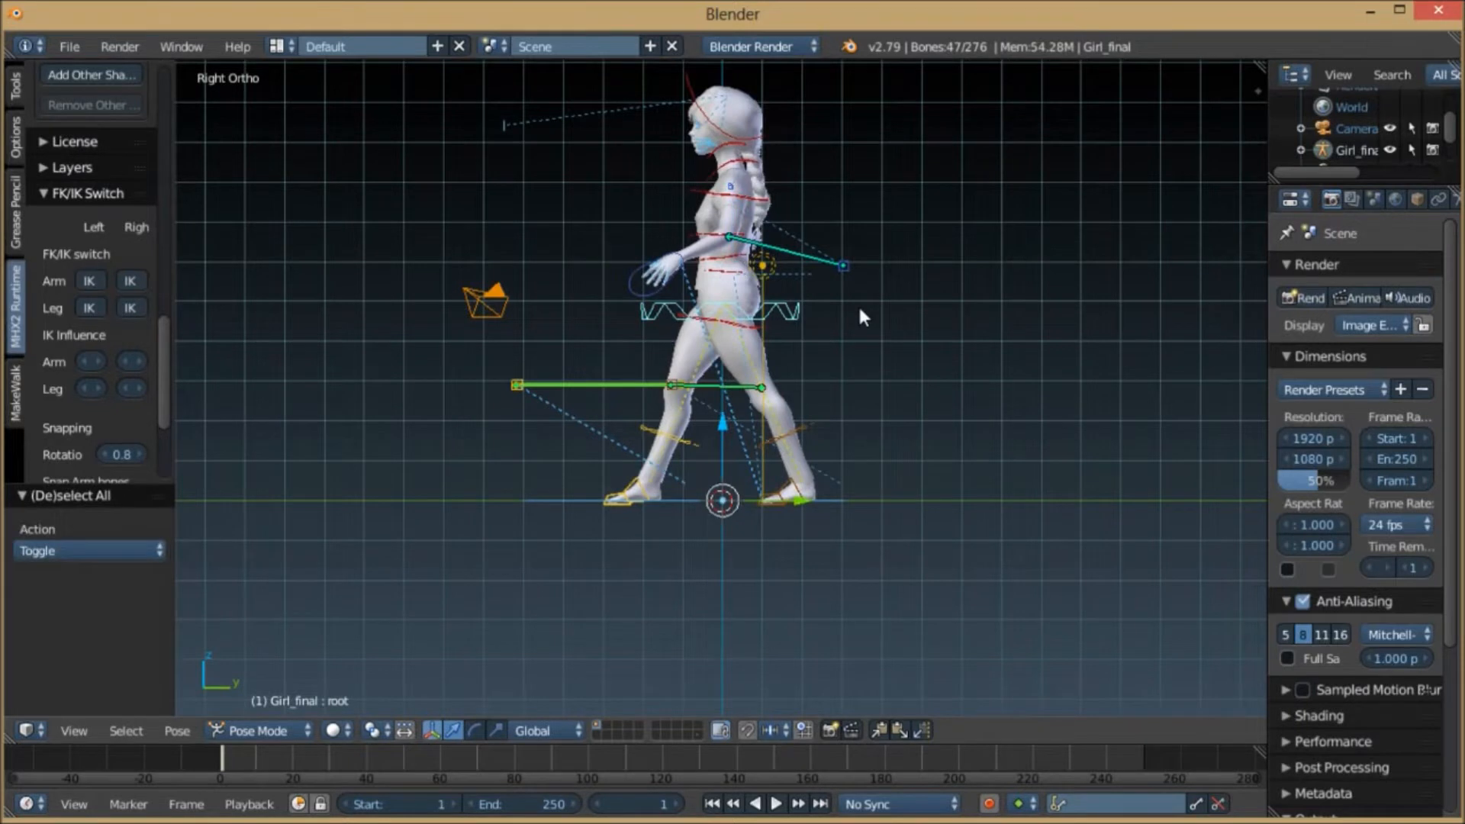
{"action": "key", "text": "i"}
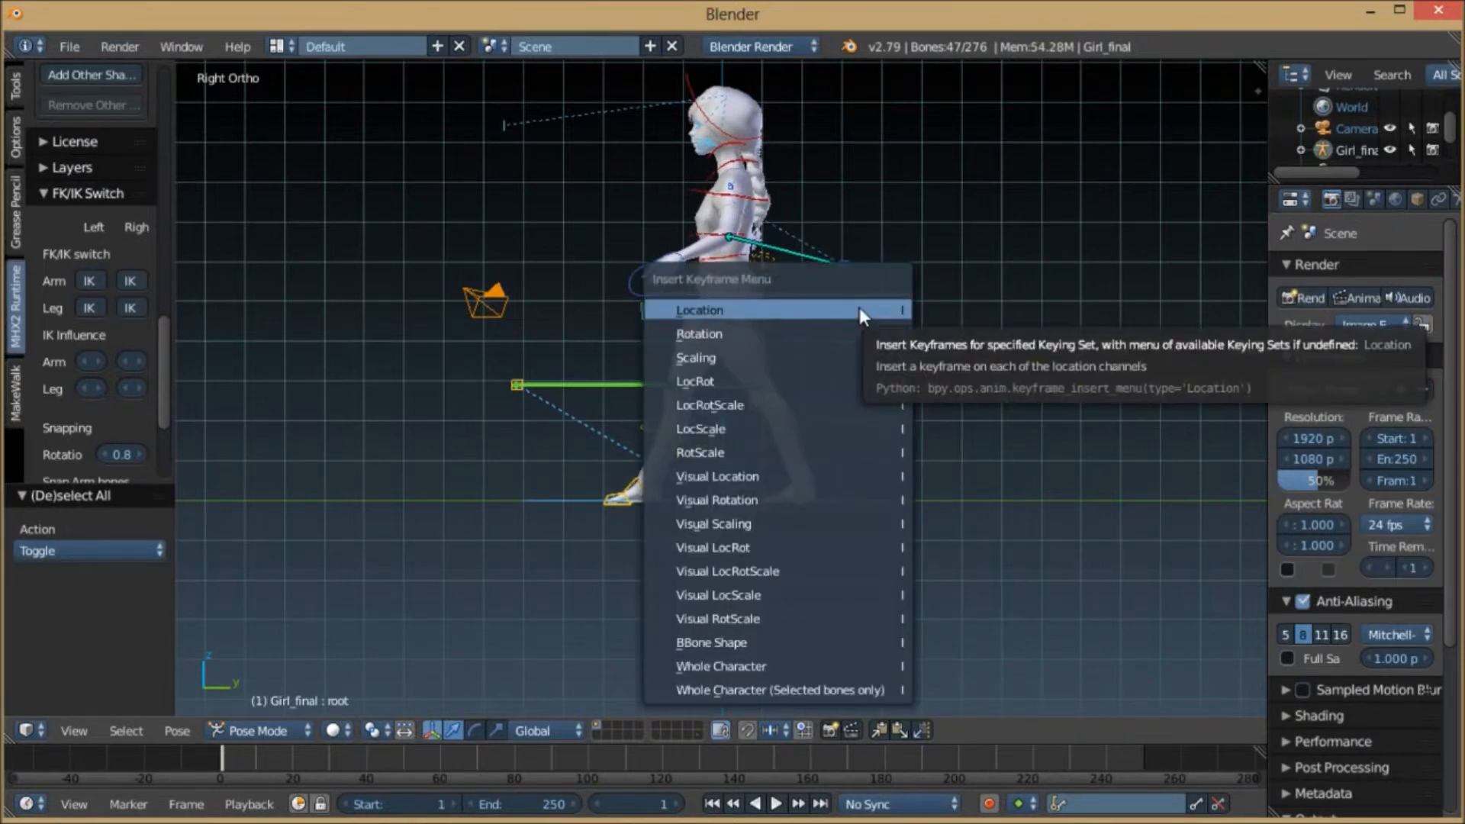
{"action": "left_click", "coordinate": [773, 398]}
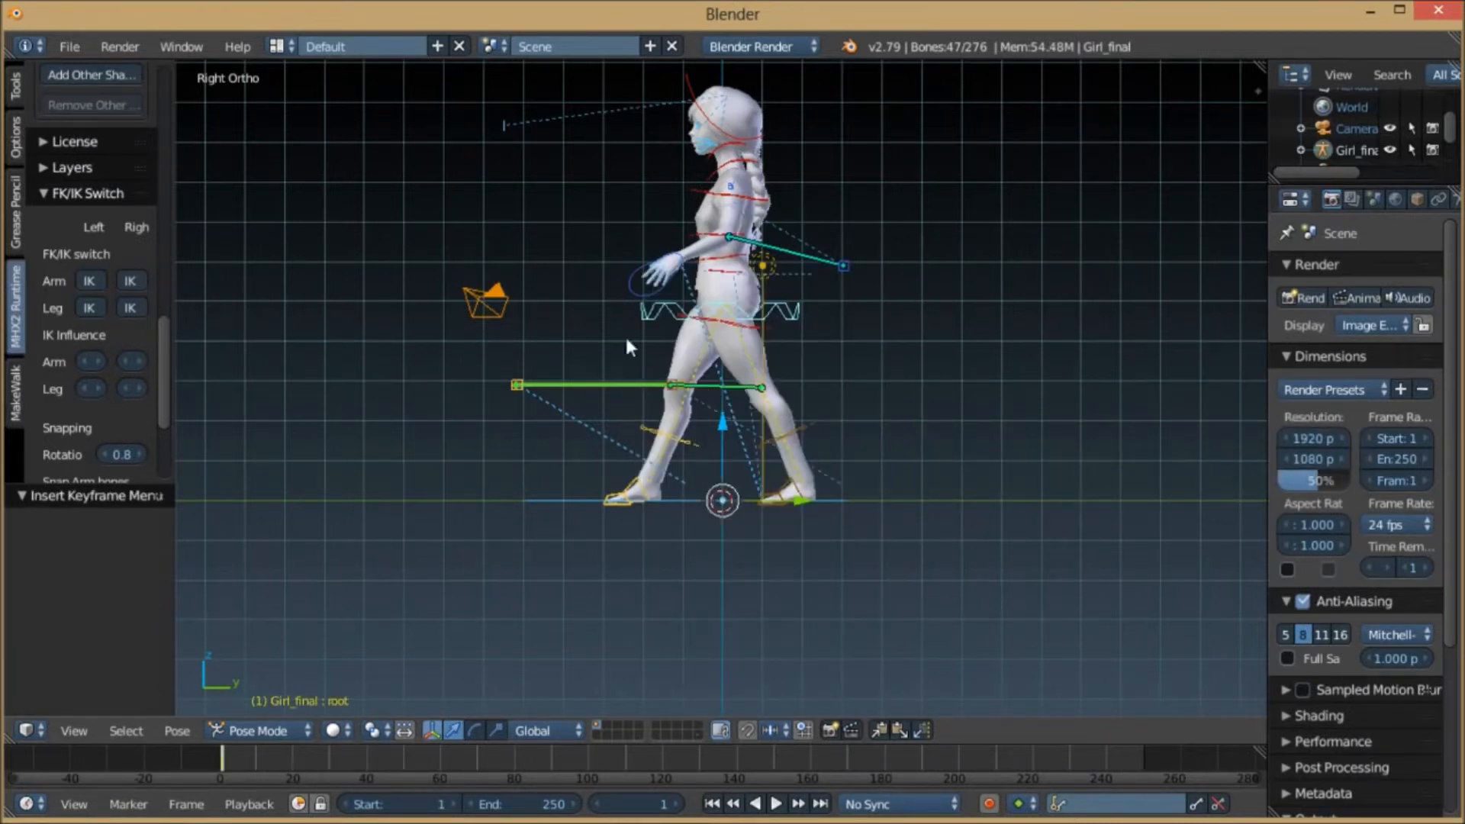
- Check the keyed pose from an angled view and examine the walk timing chart in The_Animators_Survival_Kit.pdf
{"action": "key", "text": "alt+a"}
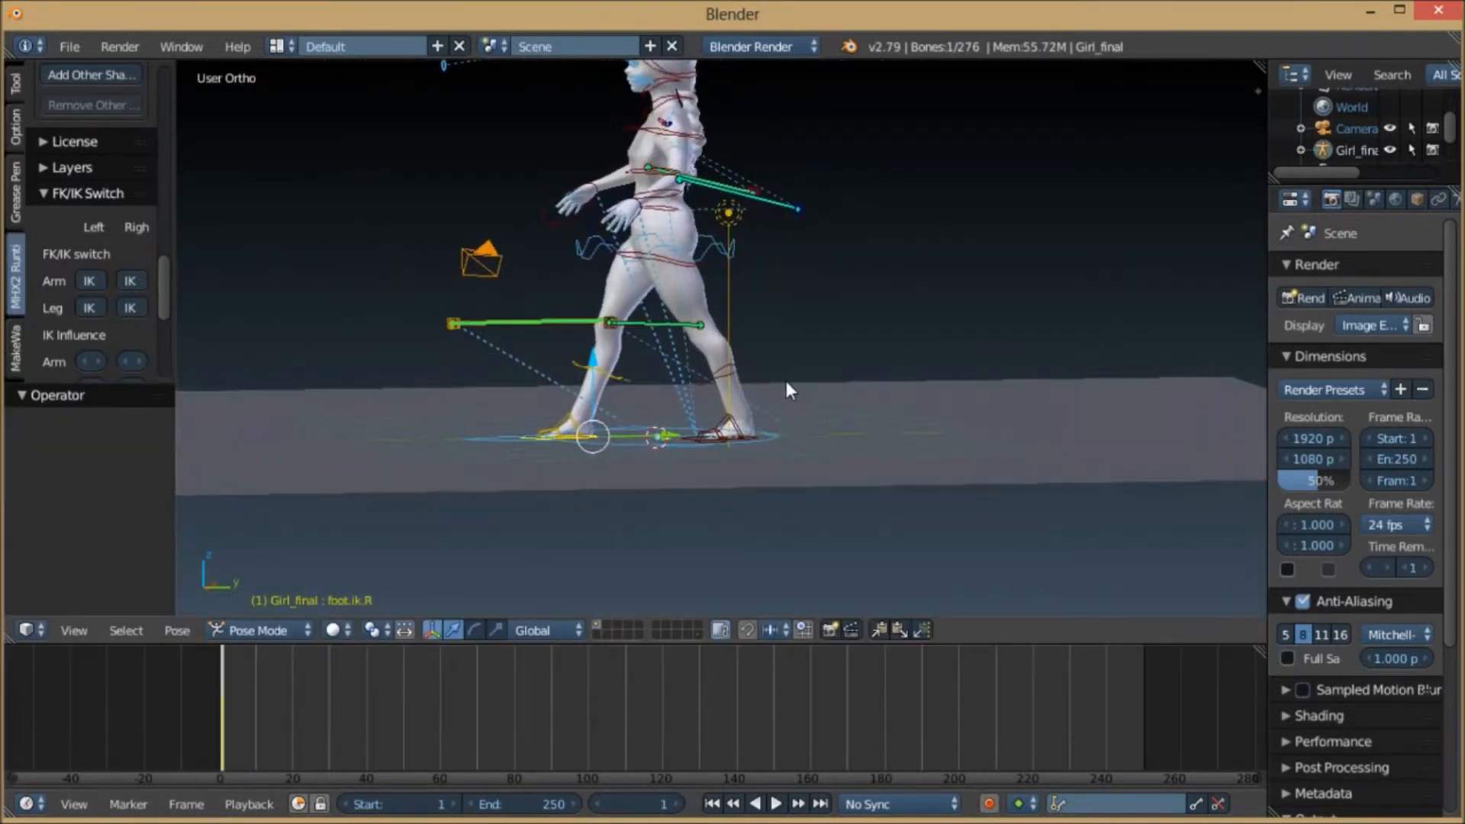
{"action": "middle_click_drag", "start_coordinate": [789, 365], "coordinate": [777, 361]}
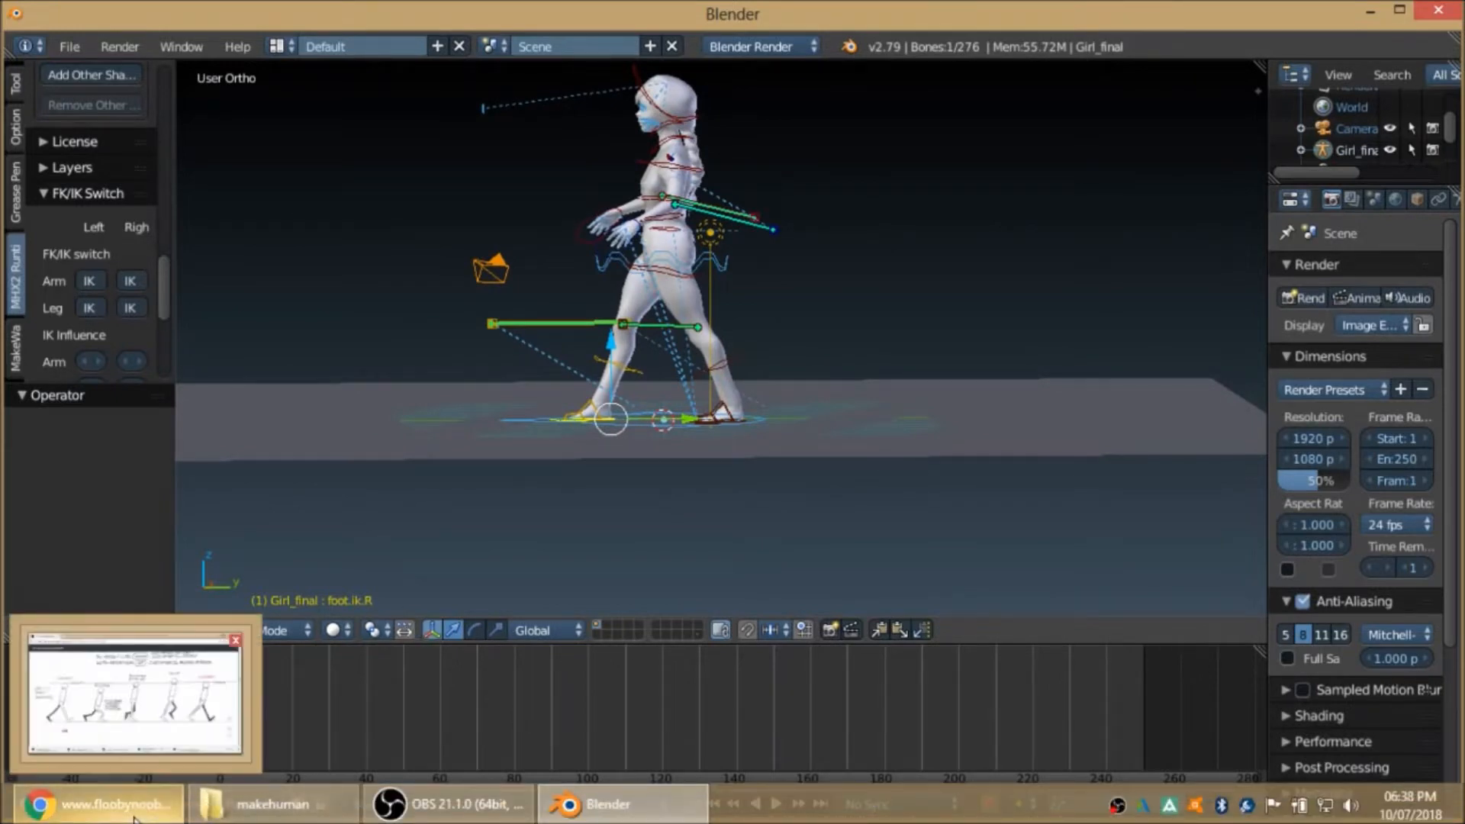
{"action": "left_click", "coordinate": [202, 634]}
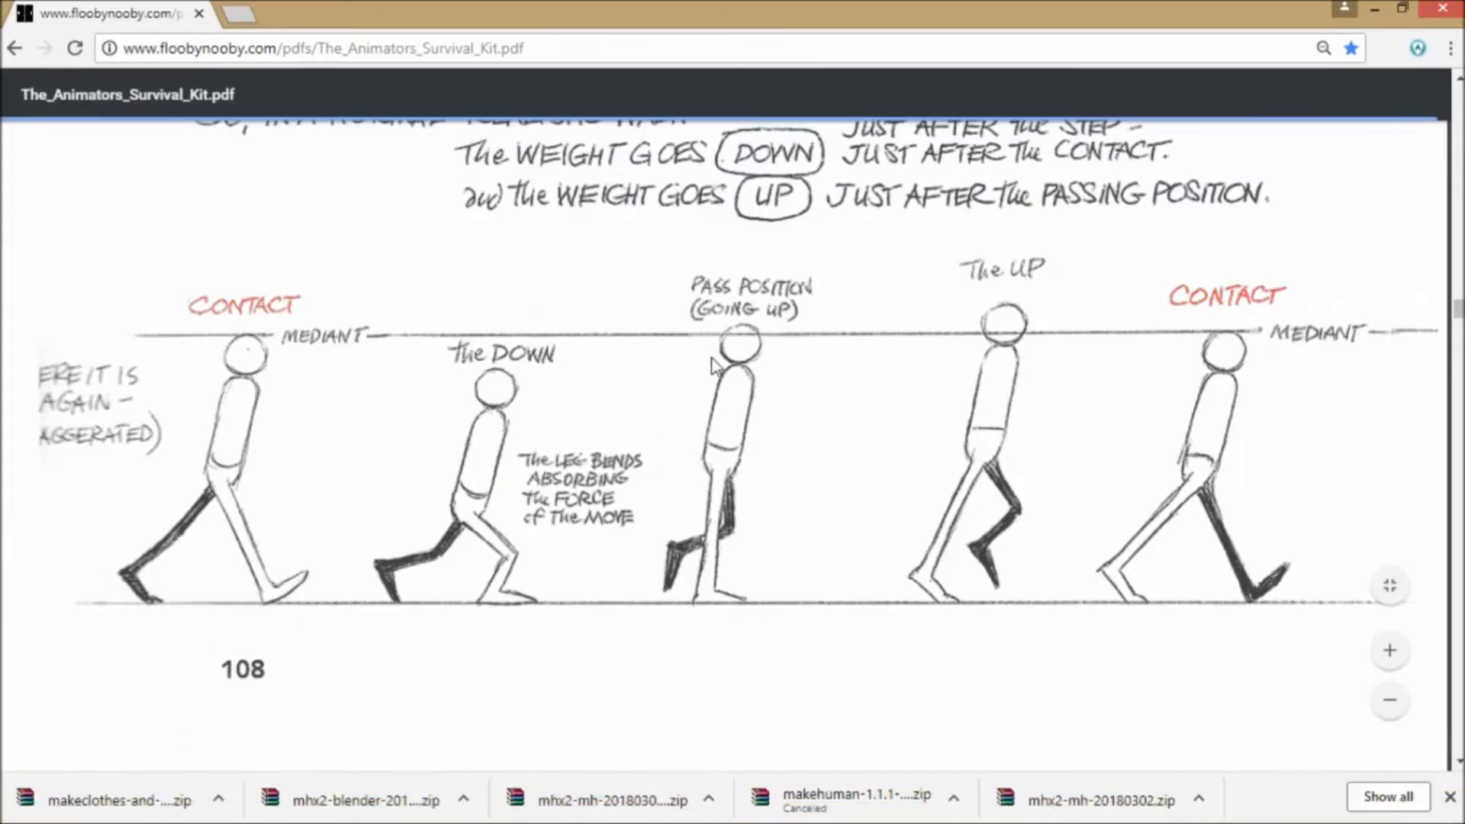
{"action": "scroll", "coordinate": [717, 471], "scroll_direction": "down", "scroll_amount": 5}
{"action": "scroll", "coordinate": [717, 472], "scroll_direction": "down", "scroll_amount": 9}
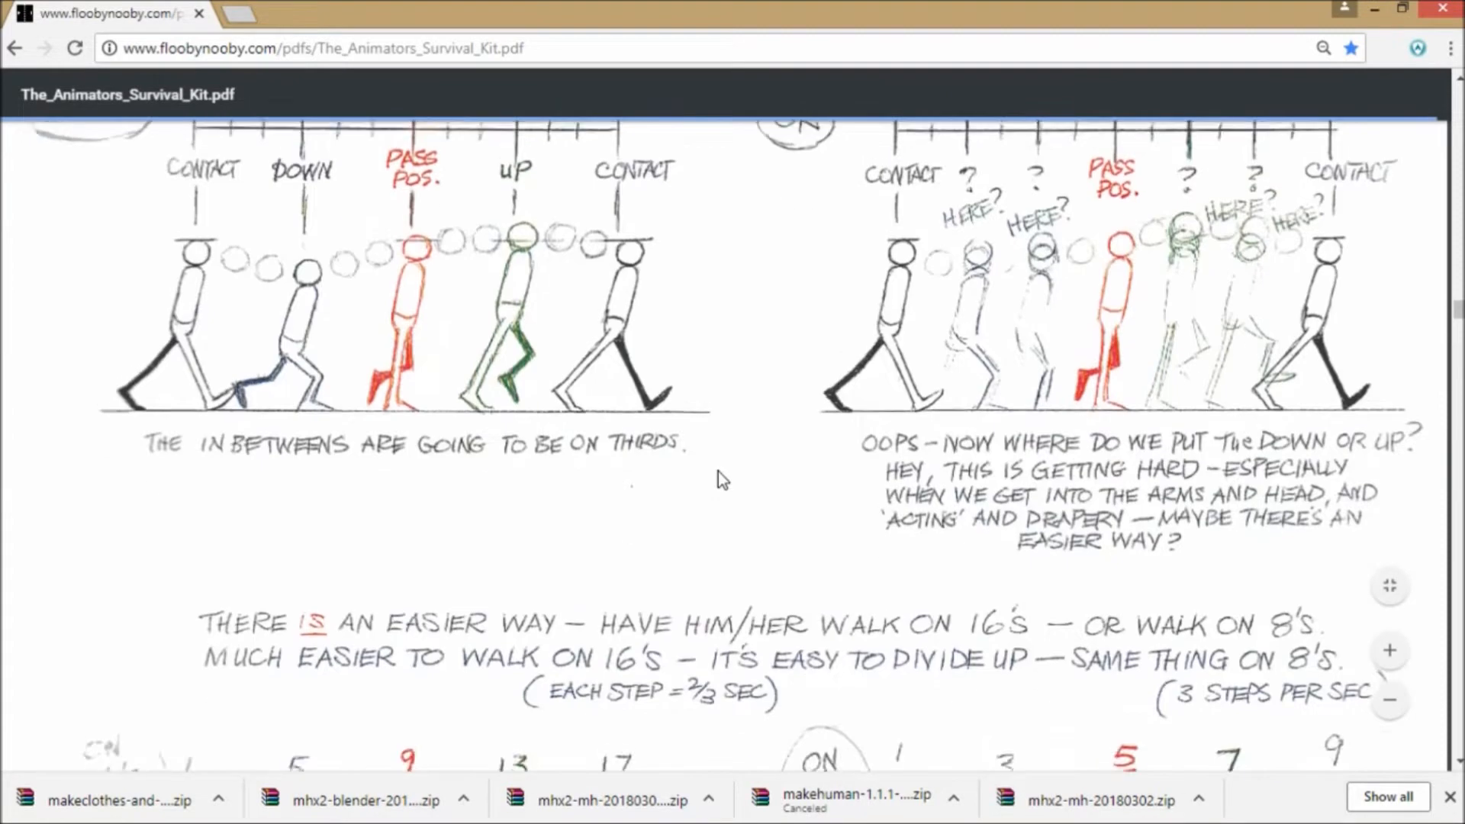
{"action": "scroll", "coordinate": [717, 472], "scroll_direction": "up", "scroll_amount": 1}
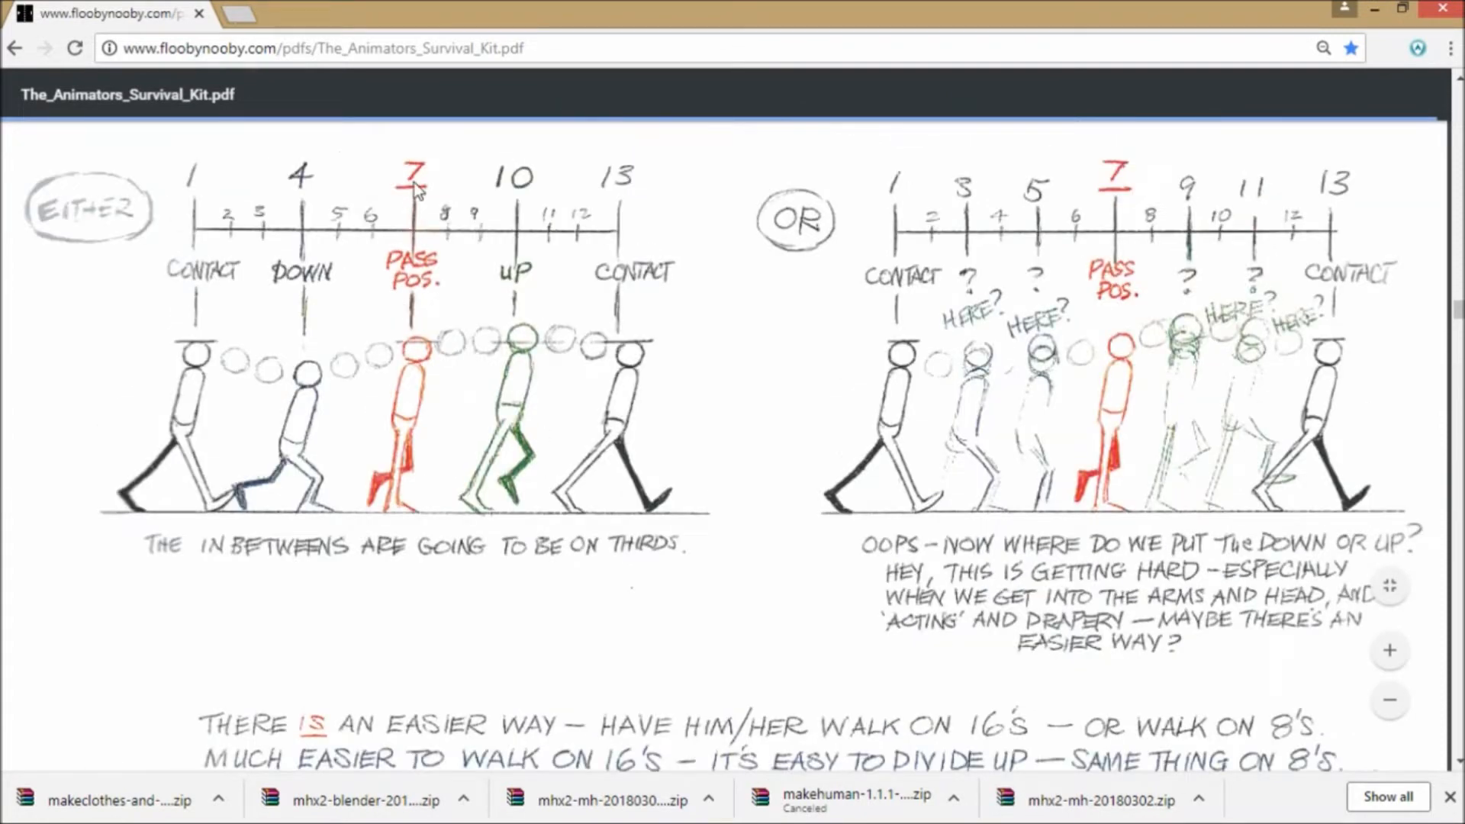
- Switch to Blender and set the current frame to 7 for the pass position
{"action": "left_click", "coordinate": [601, 810]}
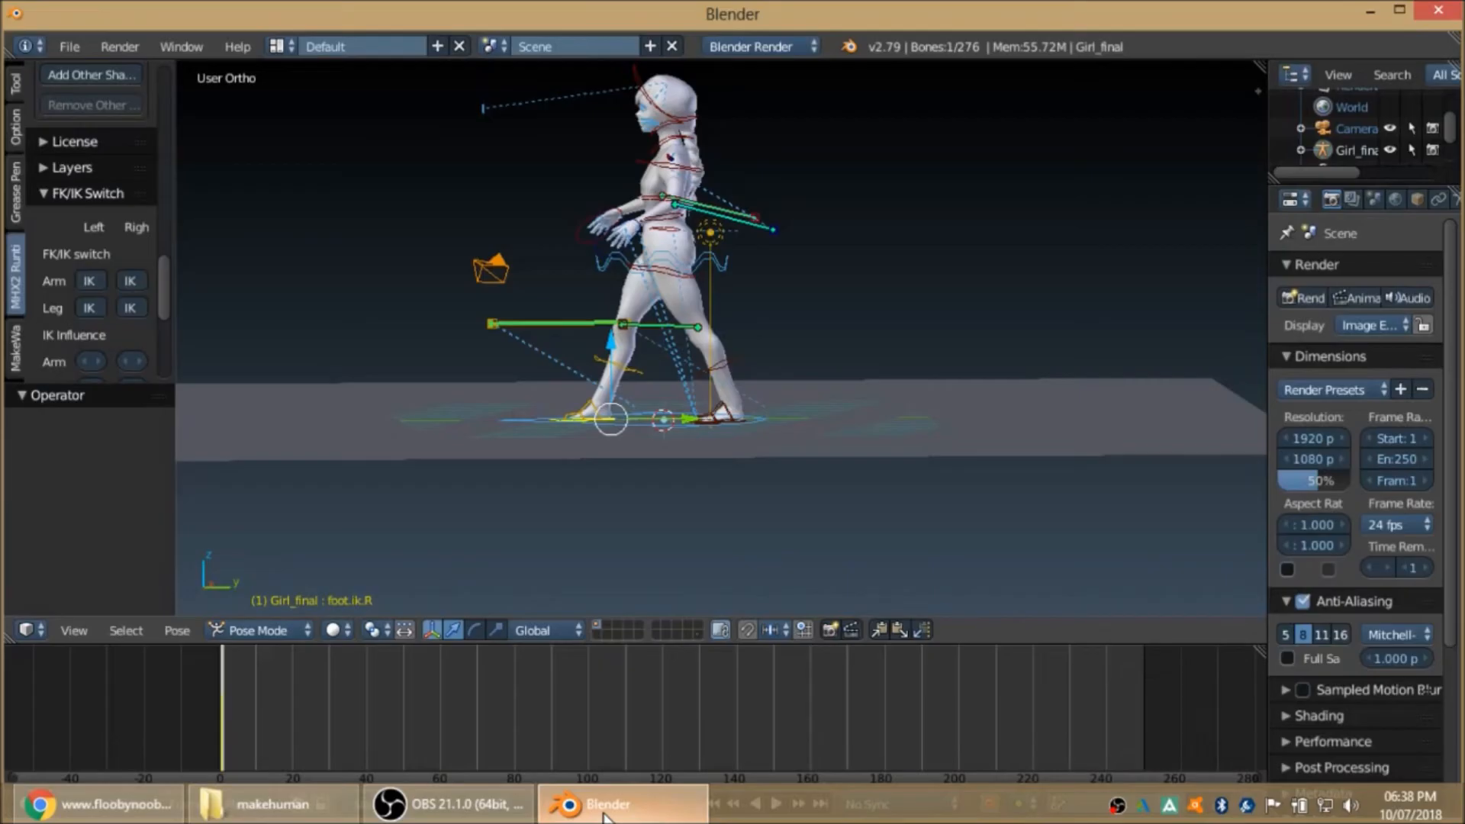
{"action": "key", "text": "alt+a"}
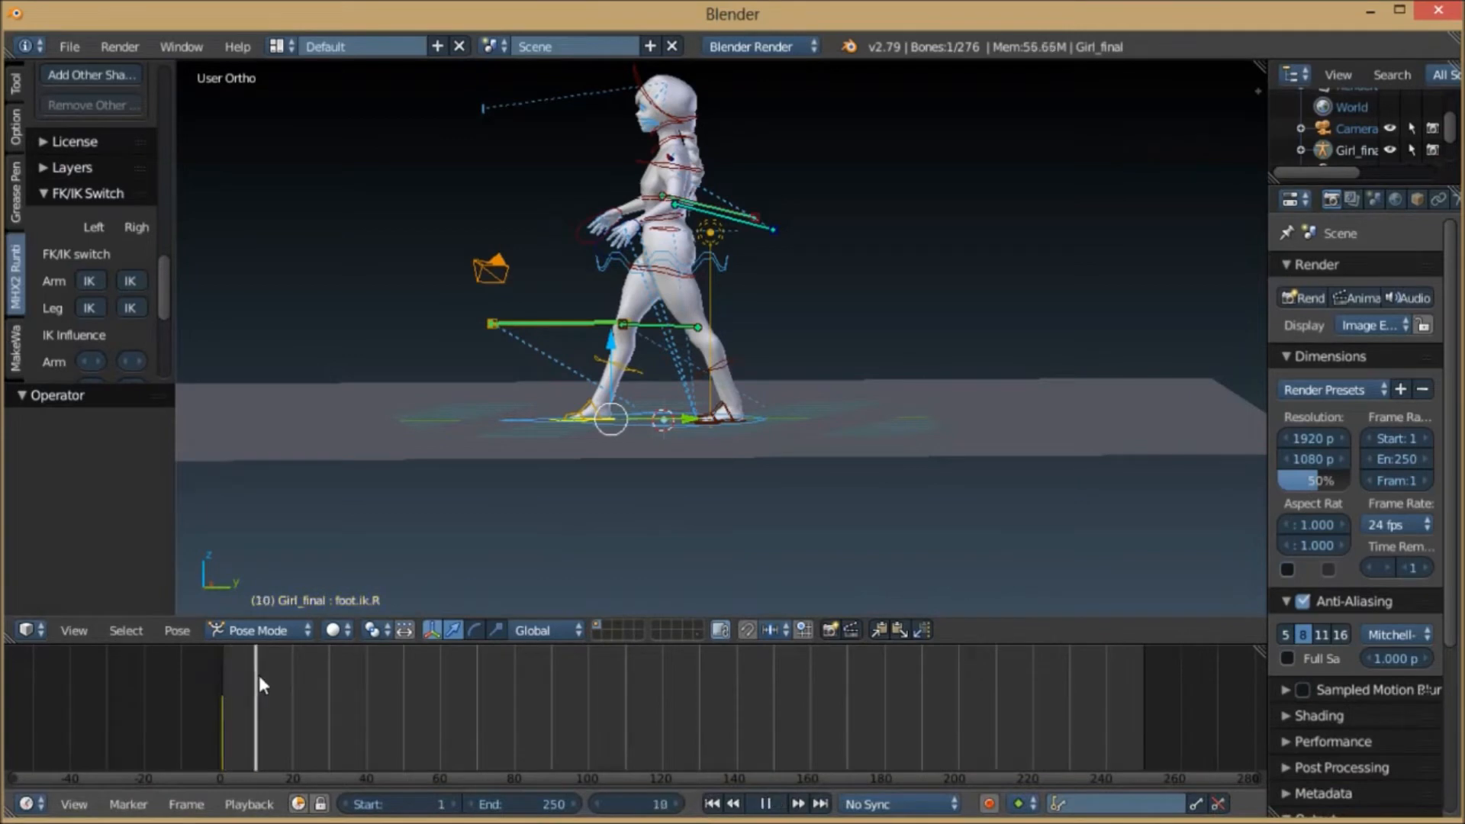
{"action": "left_click_drag", "start_coordinate": [251, 676], "coordinate": [243, 676]}
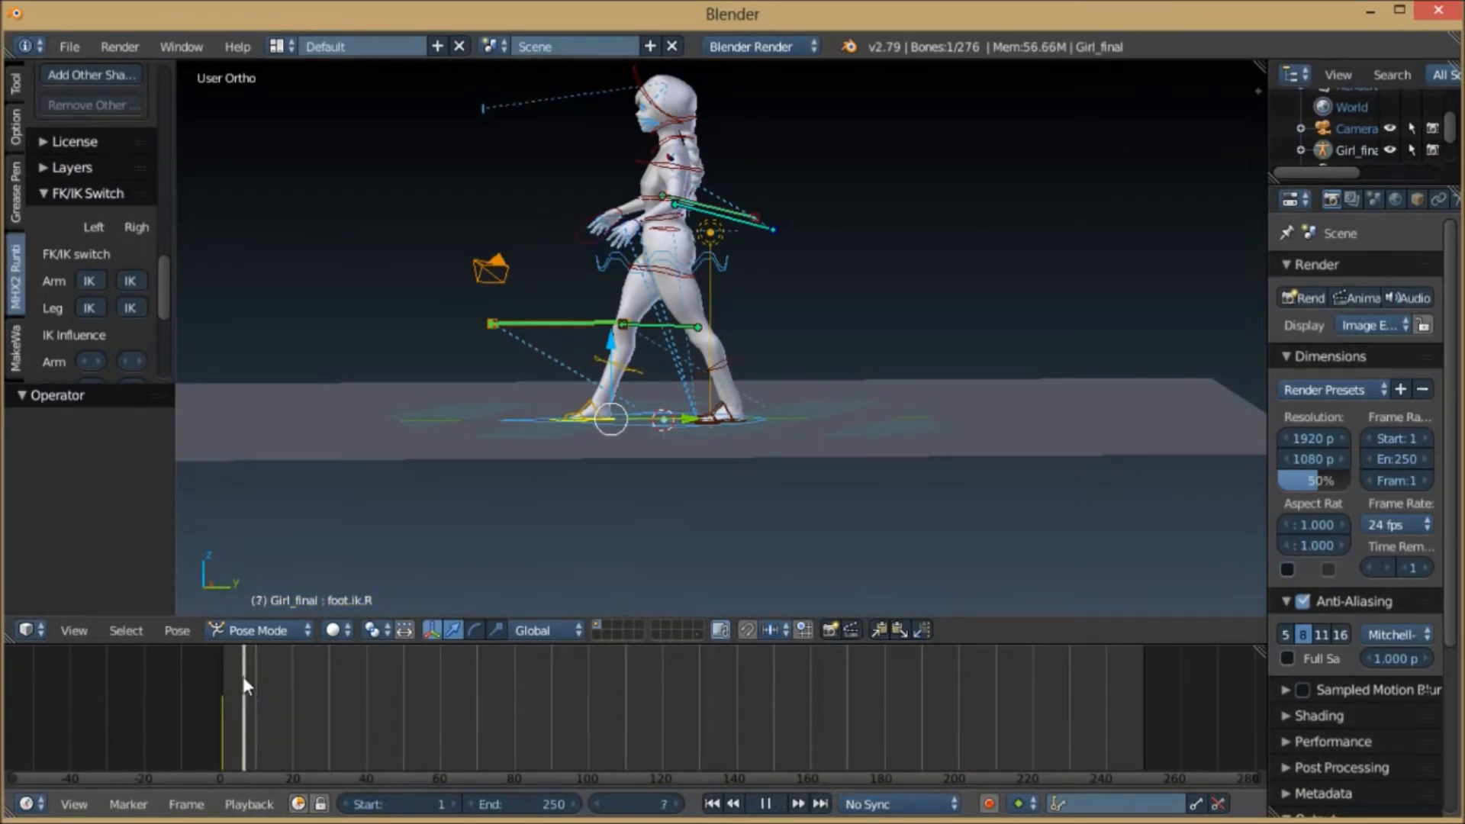
{"action": "key", "text": "alt+a"}
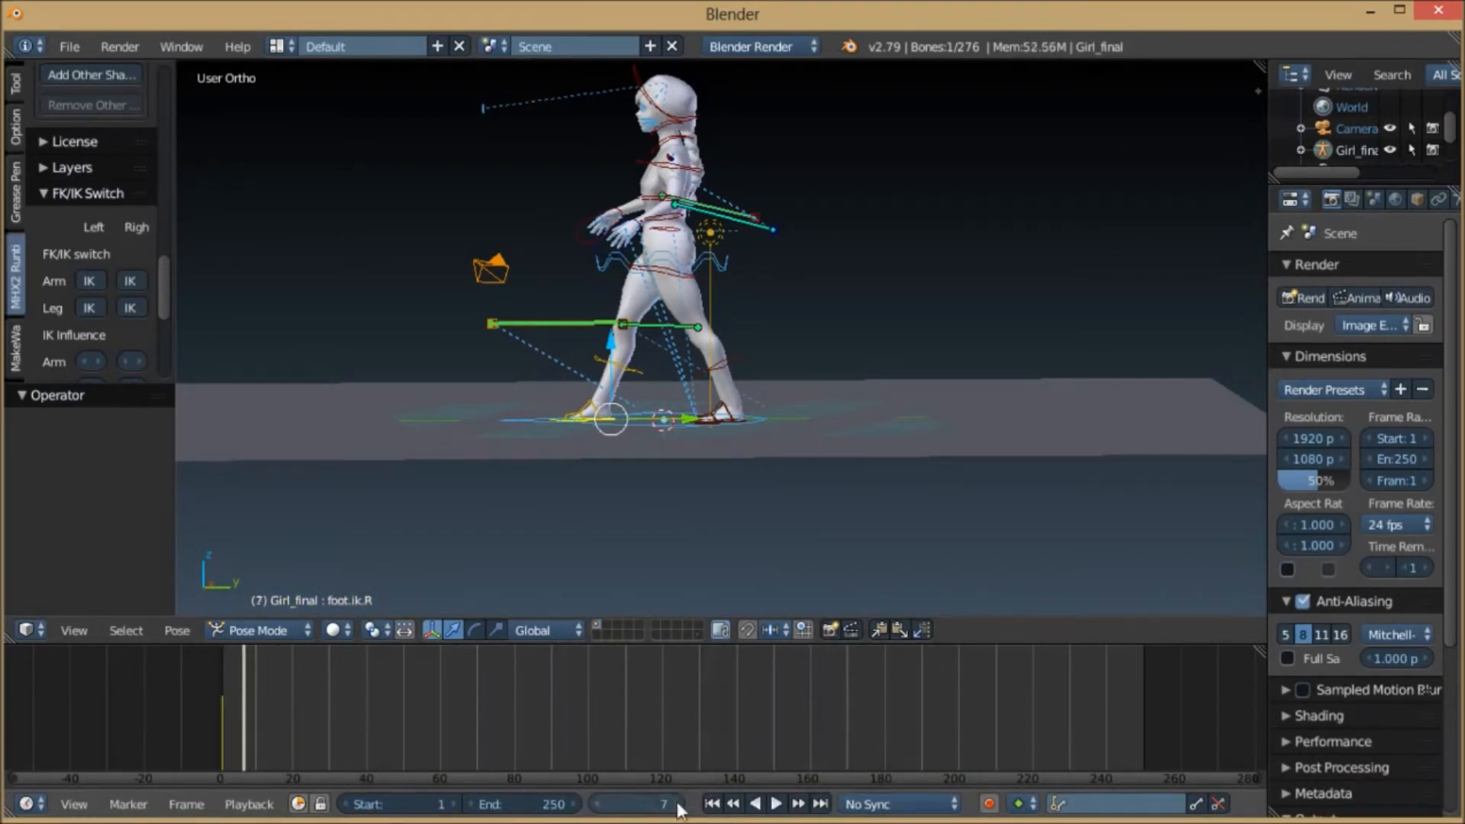
- Shape the pass pose at frame 7 in side view by moving the foot controls and raising the root along global Z
{"action": "scroll", "coordinate": [711, 332], "scroll_direction": "up", "scroll_amount": 2}
{"action": "middle_click_drag", "start_coordinate": [711, 332], "coordinate": [740, 406], "text": "shift"}
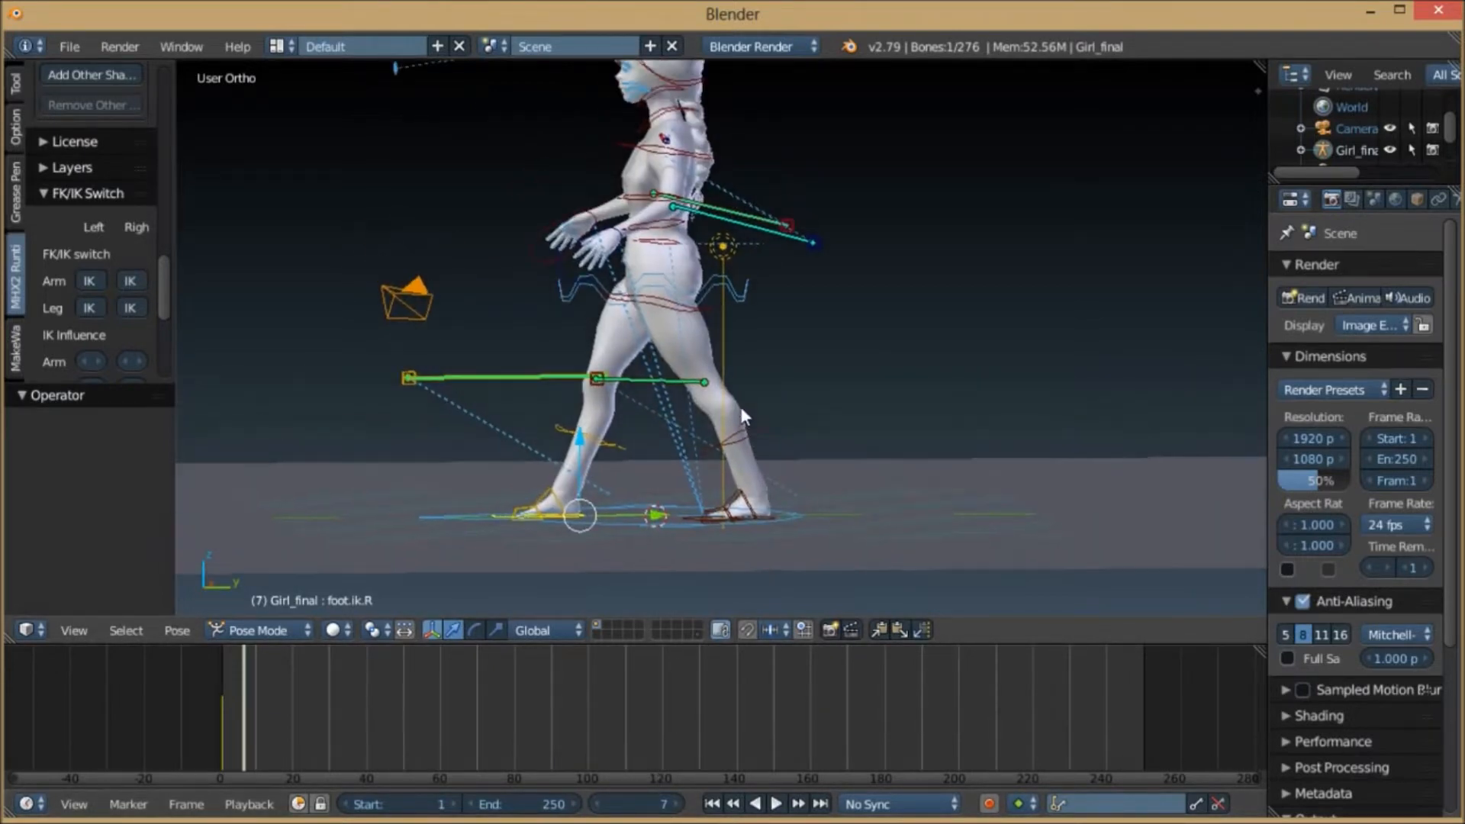
{"action": "key", "text": "KP_3"}
{"action": "scroll", "coordinate": [737, 428], "scroll_direction": "up", "scroll_amount": 1}
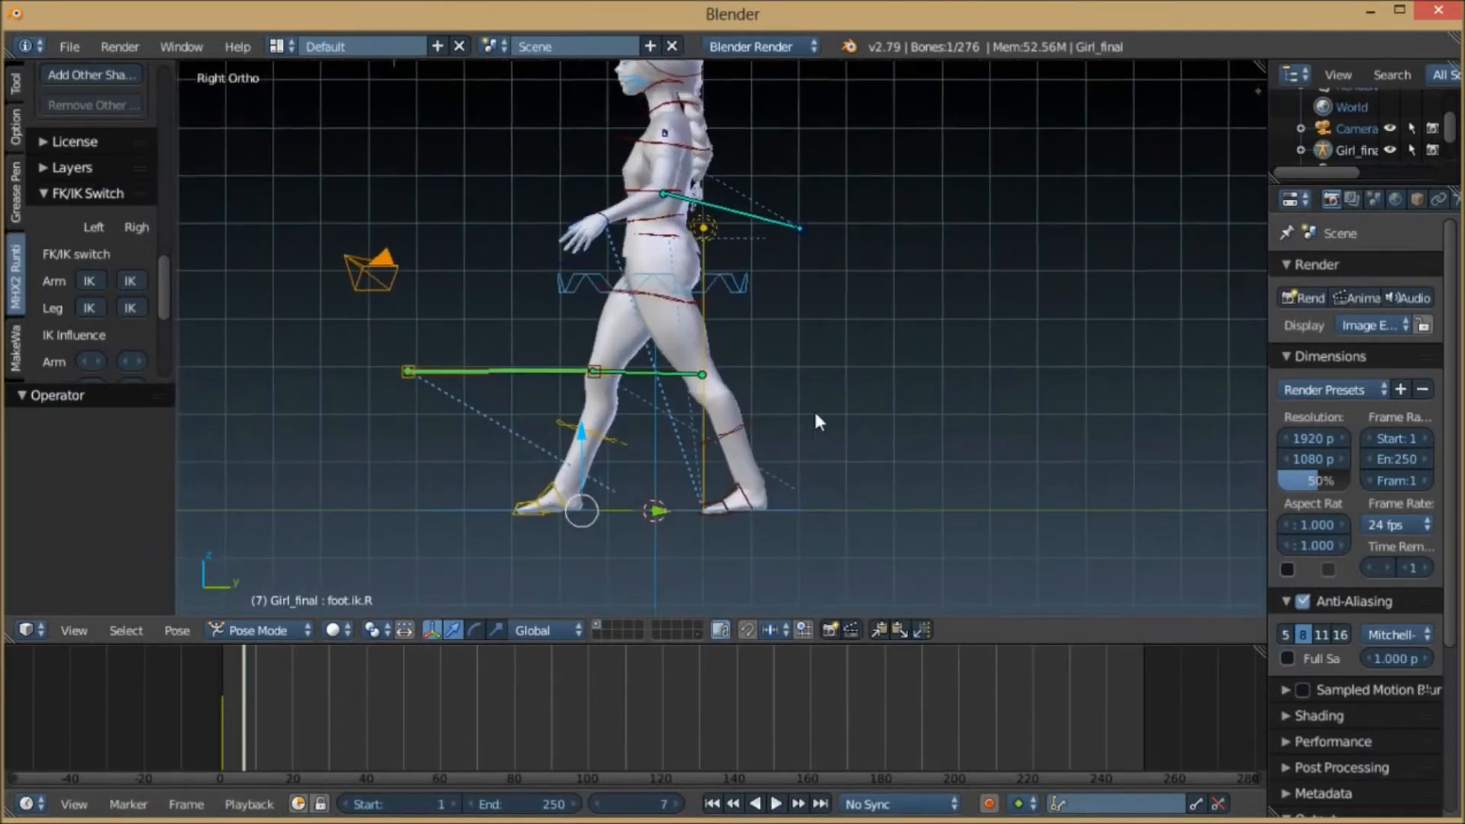
{"action": "scroll", "coordinate": [825, 427], "scroll_direction": "up", "scroll_amount": 1}
{"action": "mouse_move", "coordinate": [828, 434]}
{"action": "middle_mouse_down", "text": "shift"}
{"action": "mouse_move", "coordinate": [833, 477]}
{"action": "mouse_move", "coordinate": [831, 436]}
{"action": "middle_mouse_up", "text": "shift"}
{"action": "scroll", "coordinate": [831, 436], "scroll_direction": "down", "scroll_amount": 2}
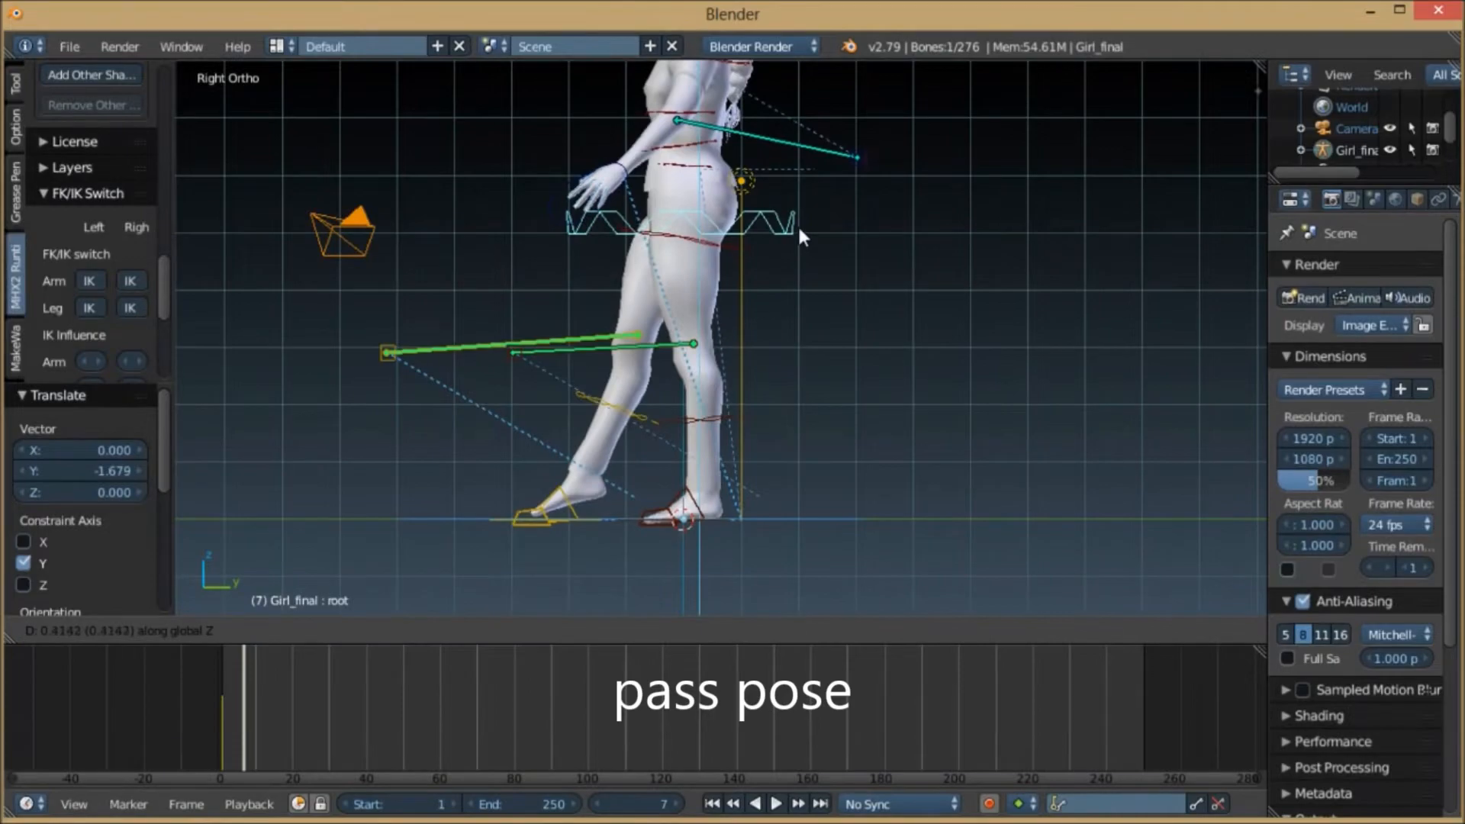
{"action": "scroll", "coordinate": [798, 223], "scroll_direction": "up", "scroll_amount": 2}
{"action": "middle_click_drag", "start_coordinate": [703, 296], "coordinate": [598, 429]}
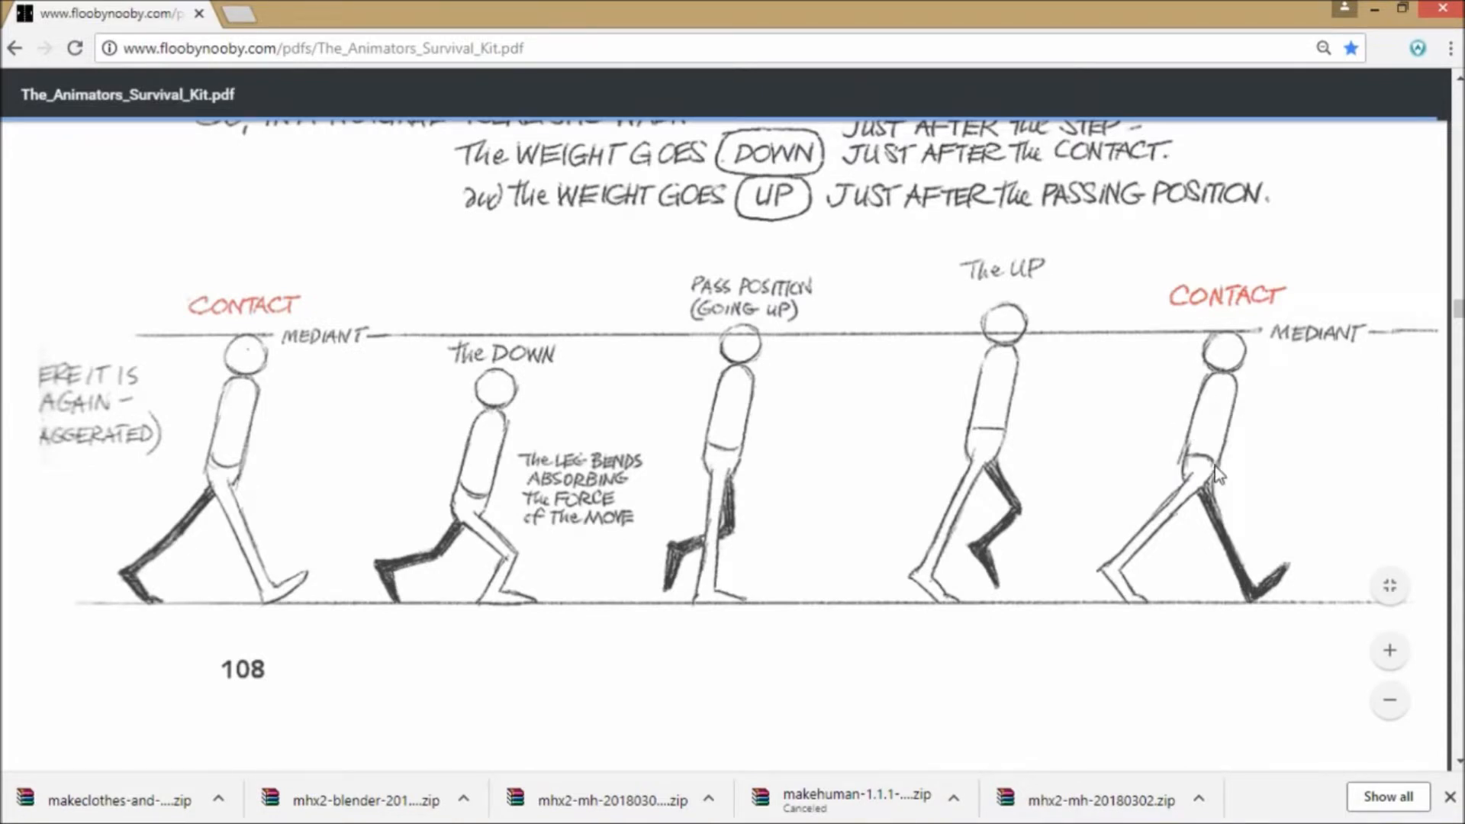
- Switch to Blender and compare the pass pose at frame 7 with the contact pose at frame 1
{"action": "mouse_move", "coordinate": [95, 816]}
{"action": "left_click", "coordinate": [587, 811]}
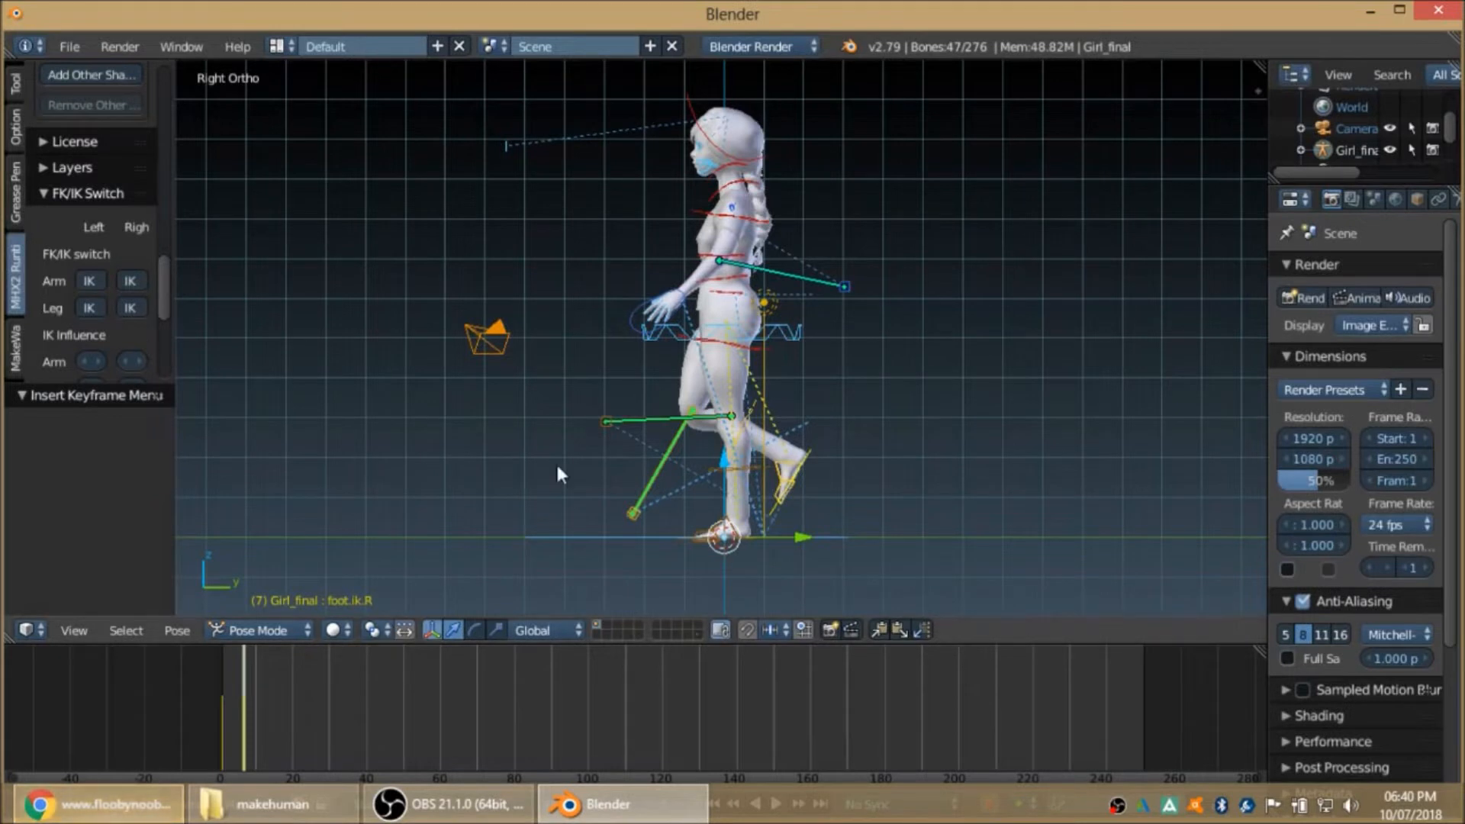
{"action": "left_click_drag", "start_coordinate": [246, 711], "coordinate": [223, 710]}
{"action": "scroll", "coordinate": [817, 360], "scroll_direction": "down", "scroll_amount": 4, "text": "shift"}
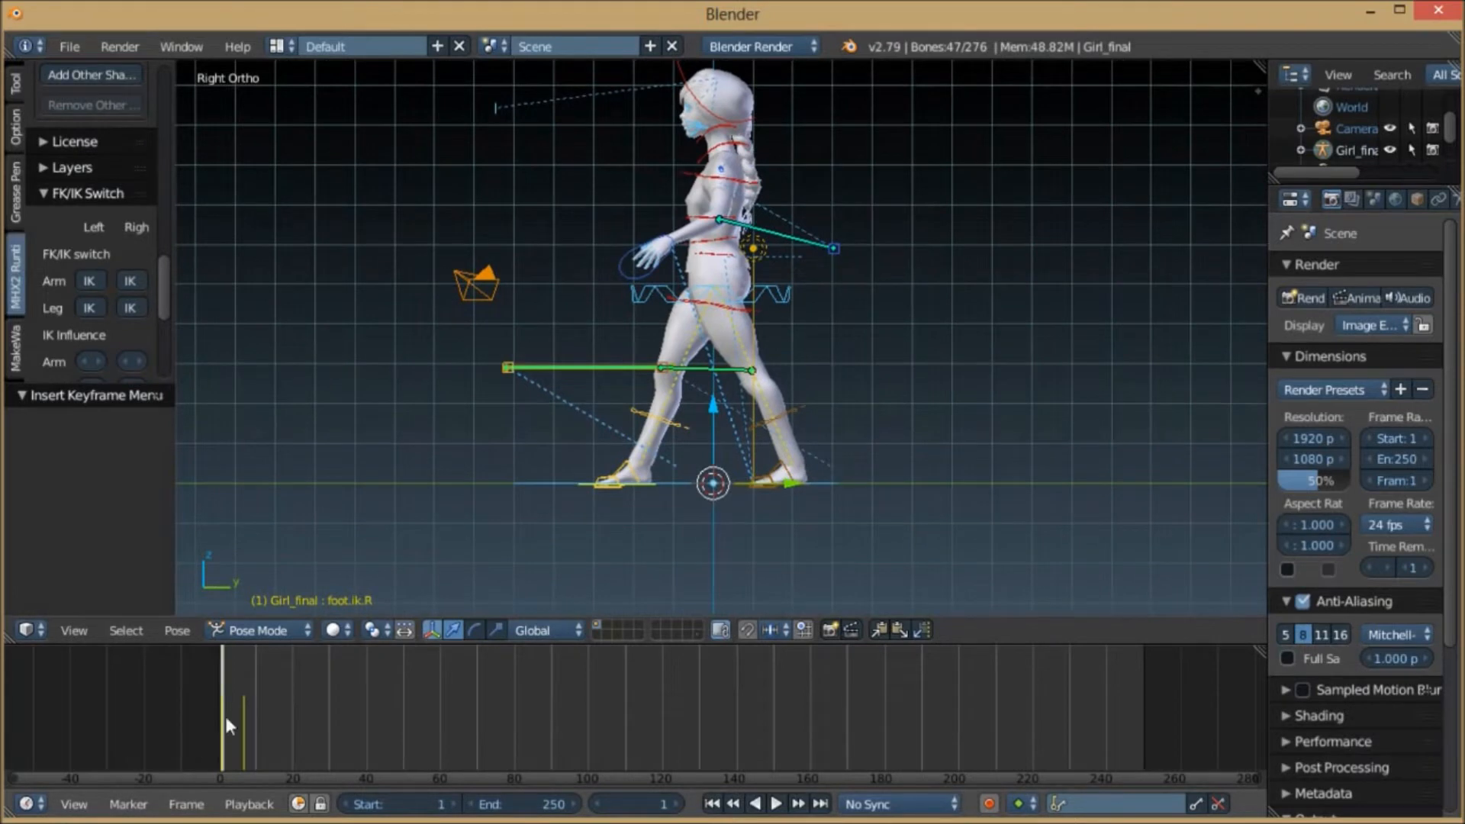
- Consult the walk timing chart in The_Animators_Survival_Kit.pdf, and set Blender's current frame to 13
{"action": "left_click", "coordinate": [118, 795]}
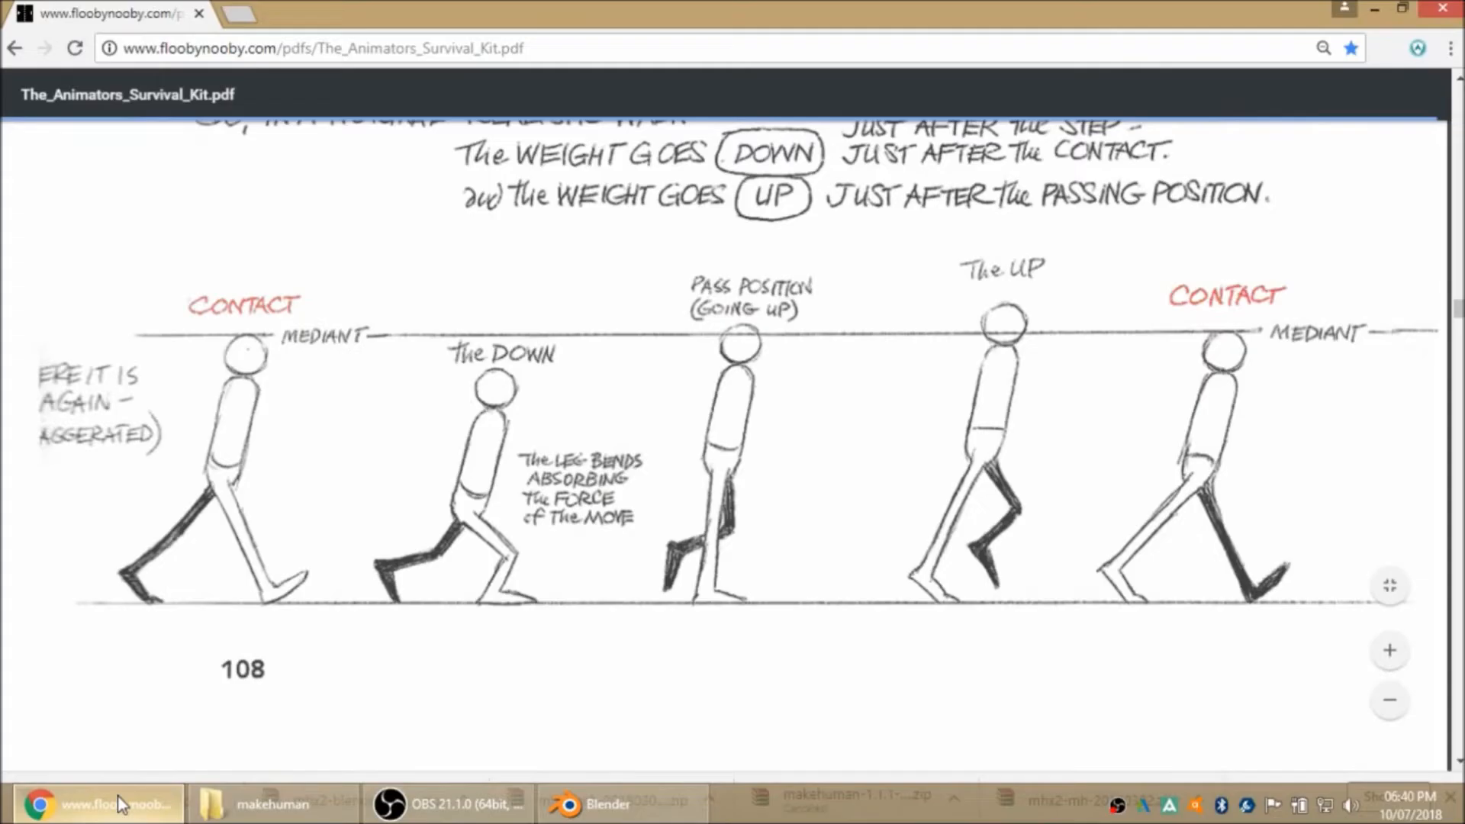
{"action": "scroll", "coordinate": [742, 484], "scroll_direction": "down", "scroll_amount": 15}
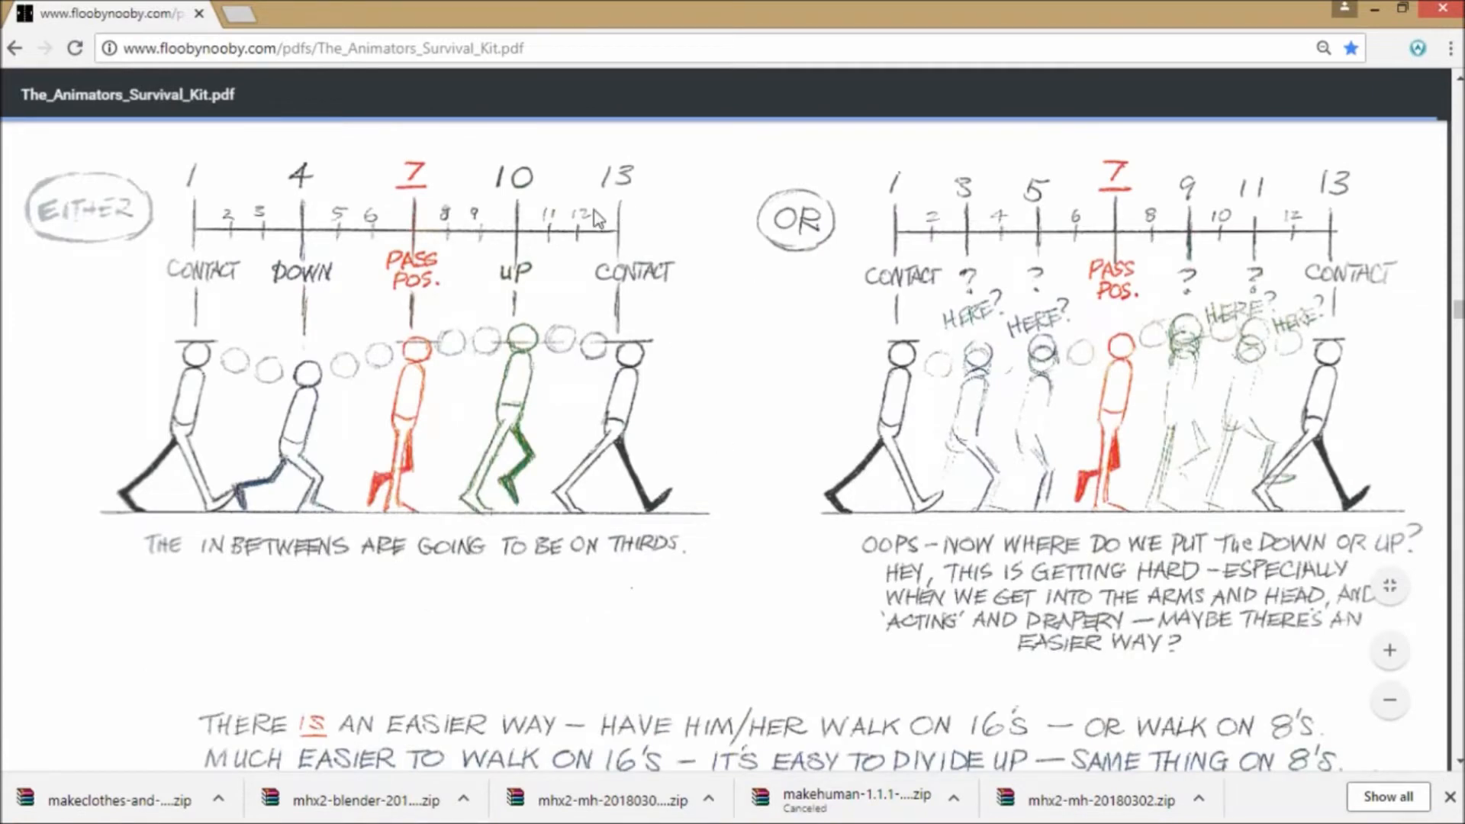
{"action": "scroll", "coordinate": [578, 283], "scroll_direction": "down", "scroll_amount": 2}
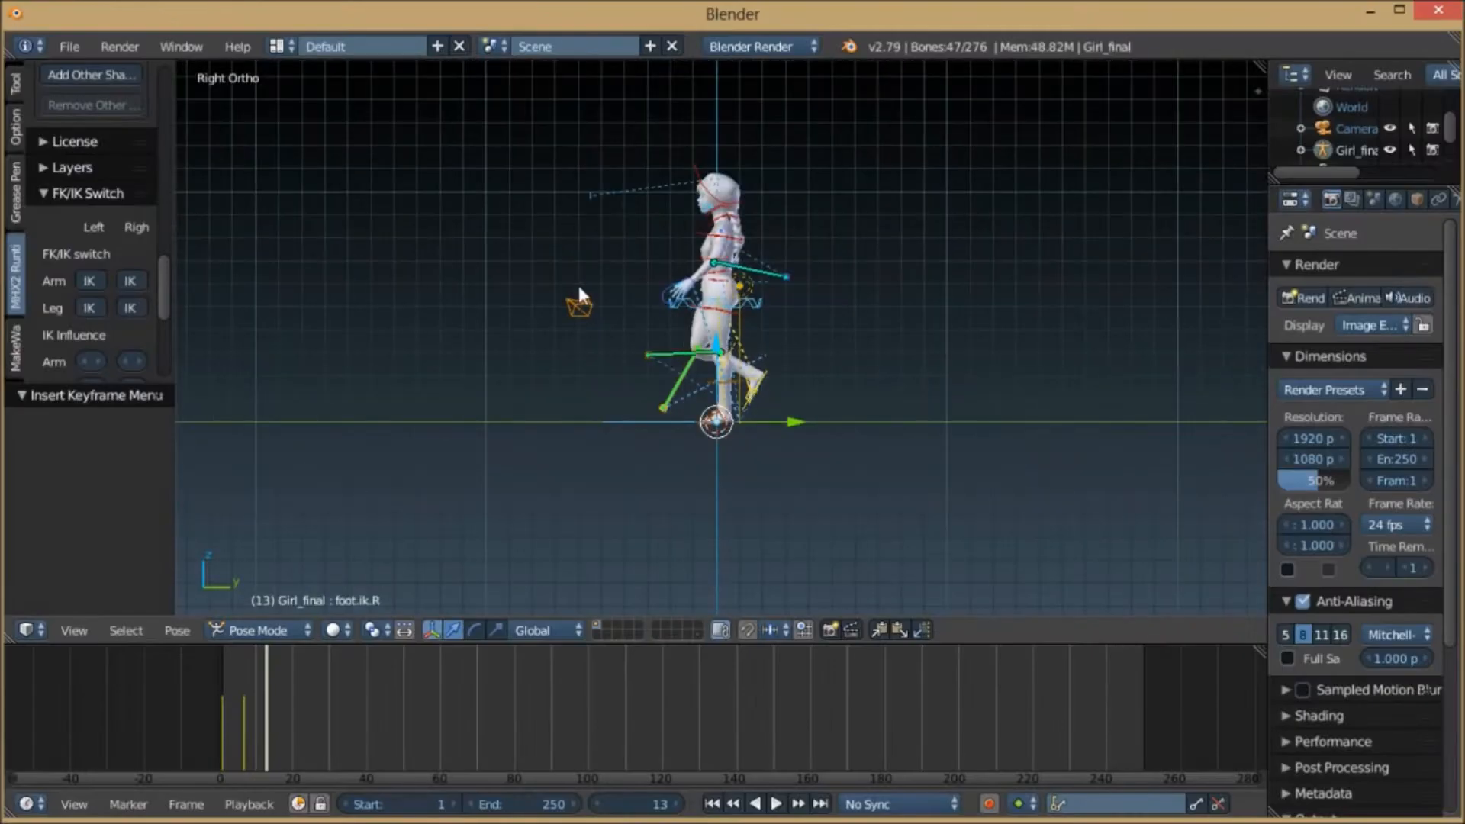
{"action": "scroll", "coordinate": [577, 282], "scroll_direction": "up", "scroll_amount": 3}
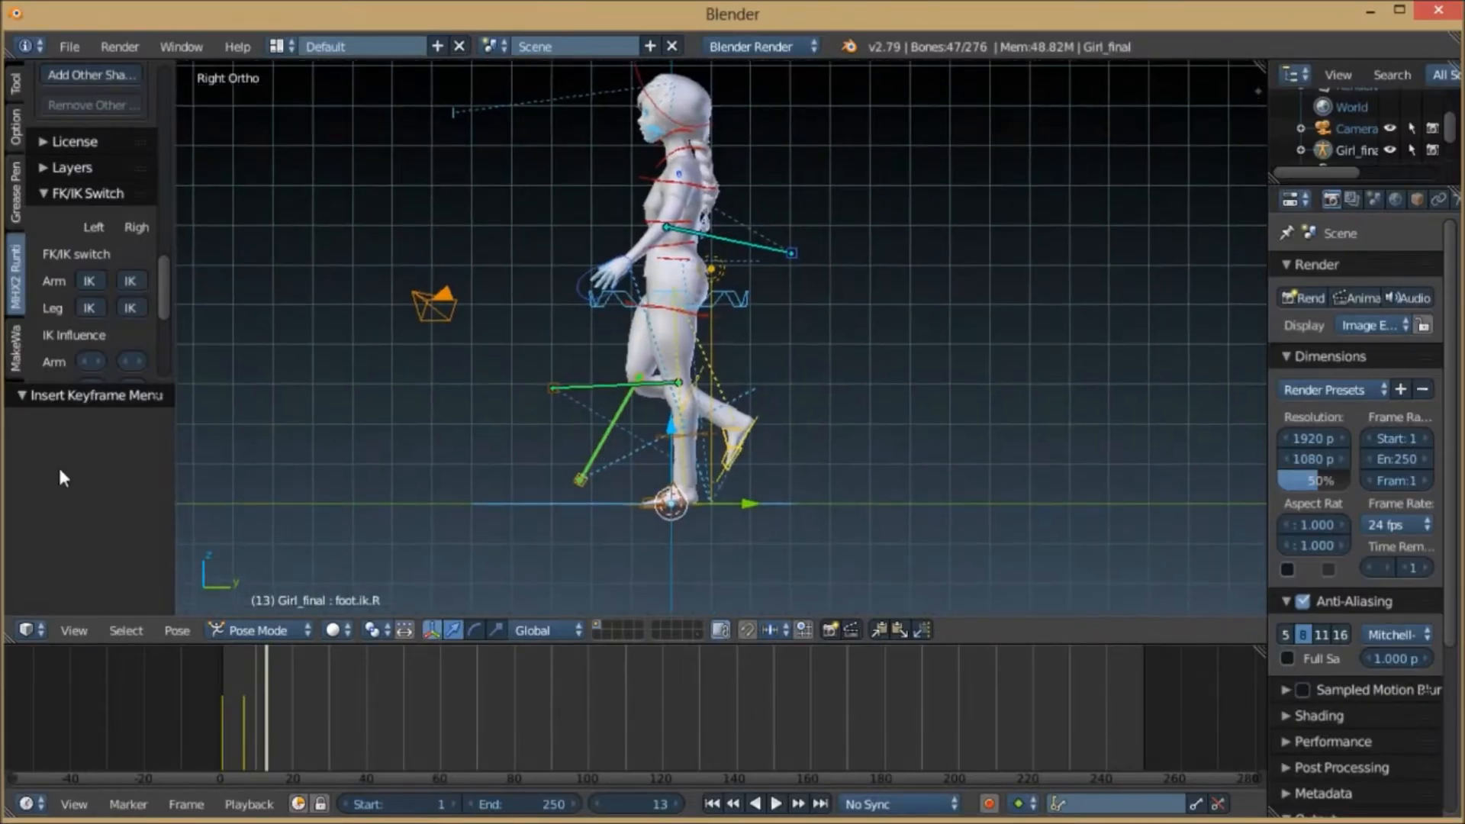
- Change the 3D View to the Dope Sheet and enlarge the keyframe area around frames 1 to 13
{"action": "left_click", "coordinate": [35, 624]}
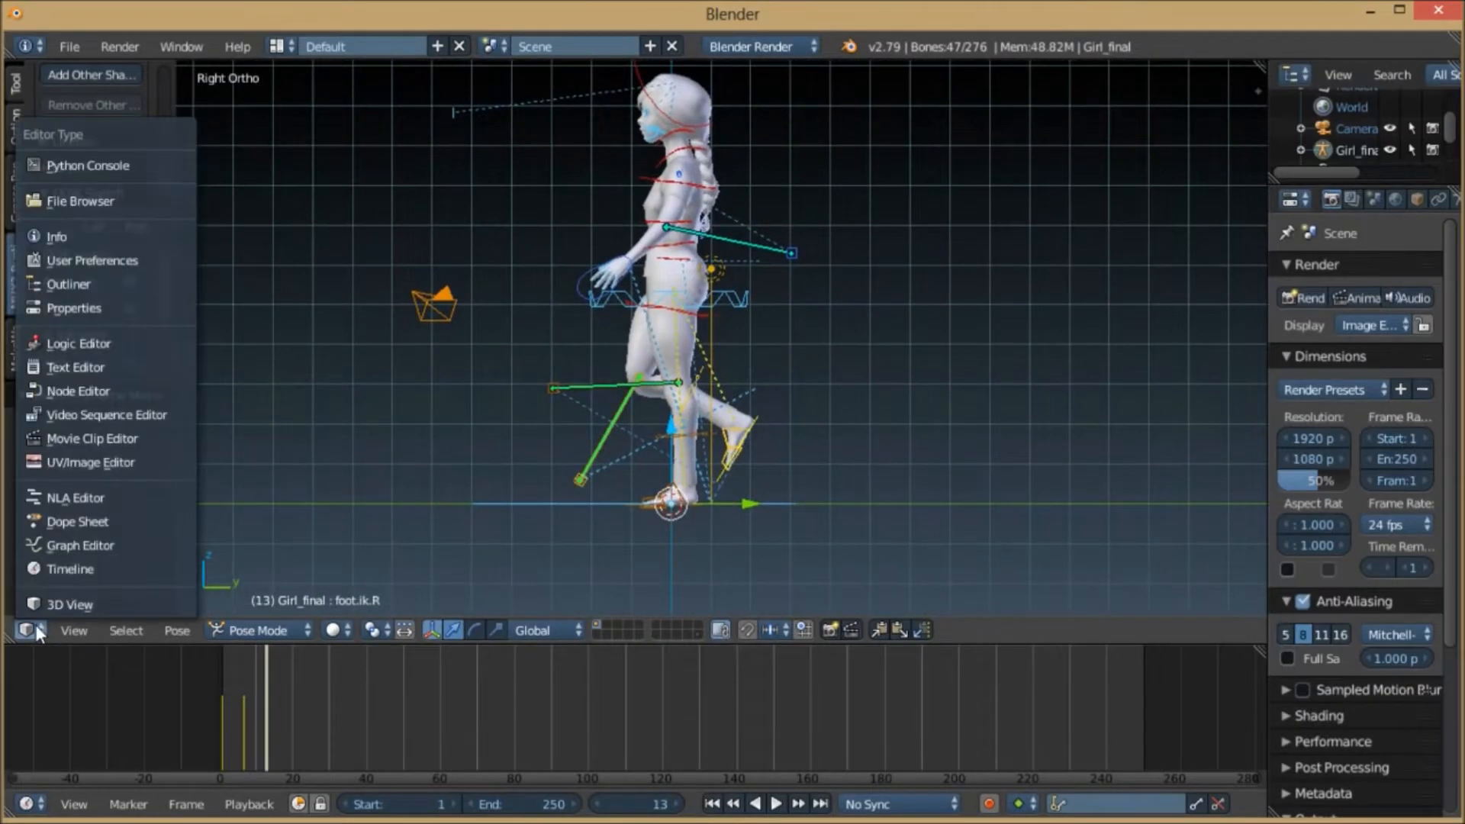
{"action": "left_click", "coordinate": [90, 525]}
{"action": "scroll", "coordinate": [458, 323], "scroll_direction": "down", "scroll_amount": 3}
{"action": "scroll", "coordinate": [457, 322], "scroll_direction": "up", "scroll_amount": 9}
{"action": "middle_click_drag", "start_coordinate": [410, 329], "coordinate": [1032, 371]}
{"action": "middle_click_drag", "start_coordinate": [616, 375], "coordinate": [779, 401]}
{"action": "scroll", "coordinate": [684, 367], "scroll_direction": "up", "scroll_amount": 9}
{"action": "scroll", "coordinate": [661, 321], "scroll_direction": "up", "scroll_amount": 5}
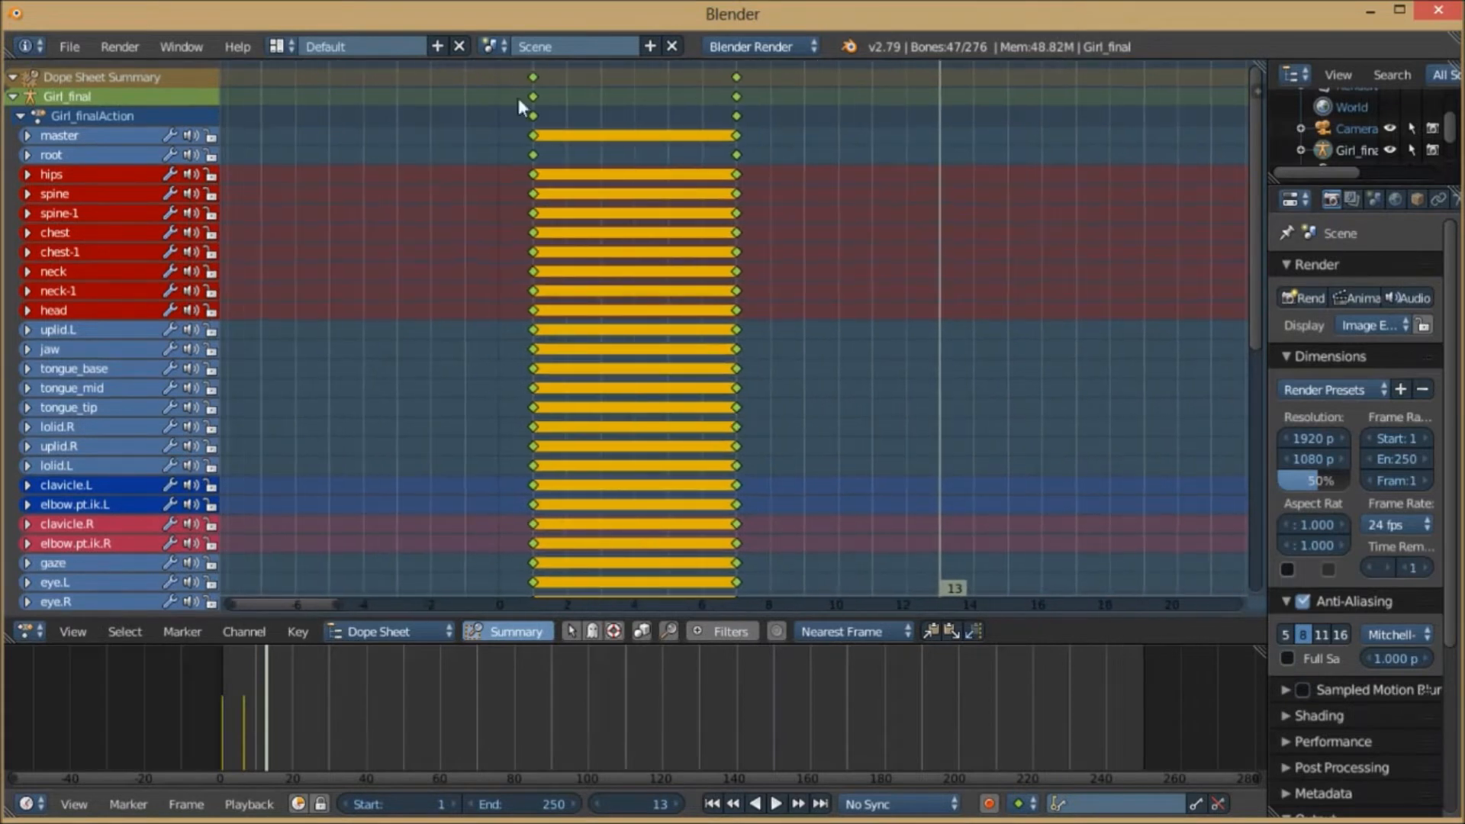
- Duplicate the contact pose keyframes from frame 1 and place the copies at frame 13
{"action": "left_click", "coordinate": [737, 76]}
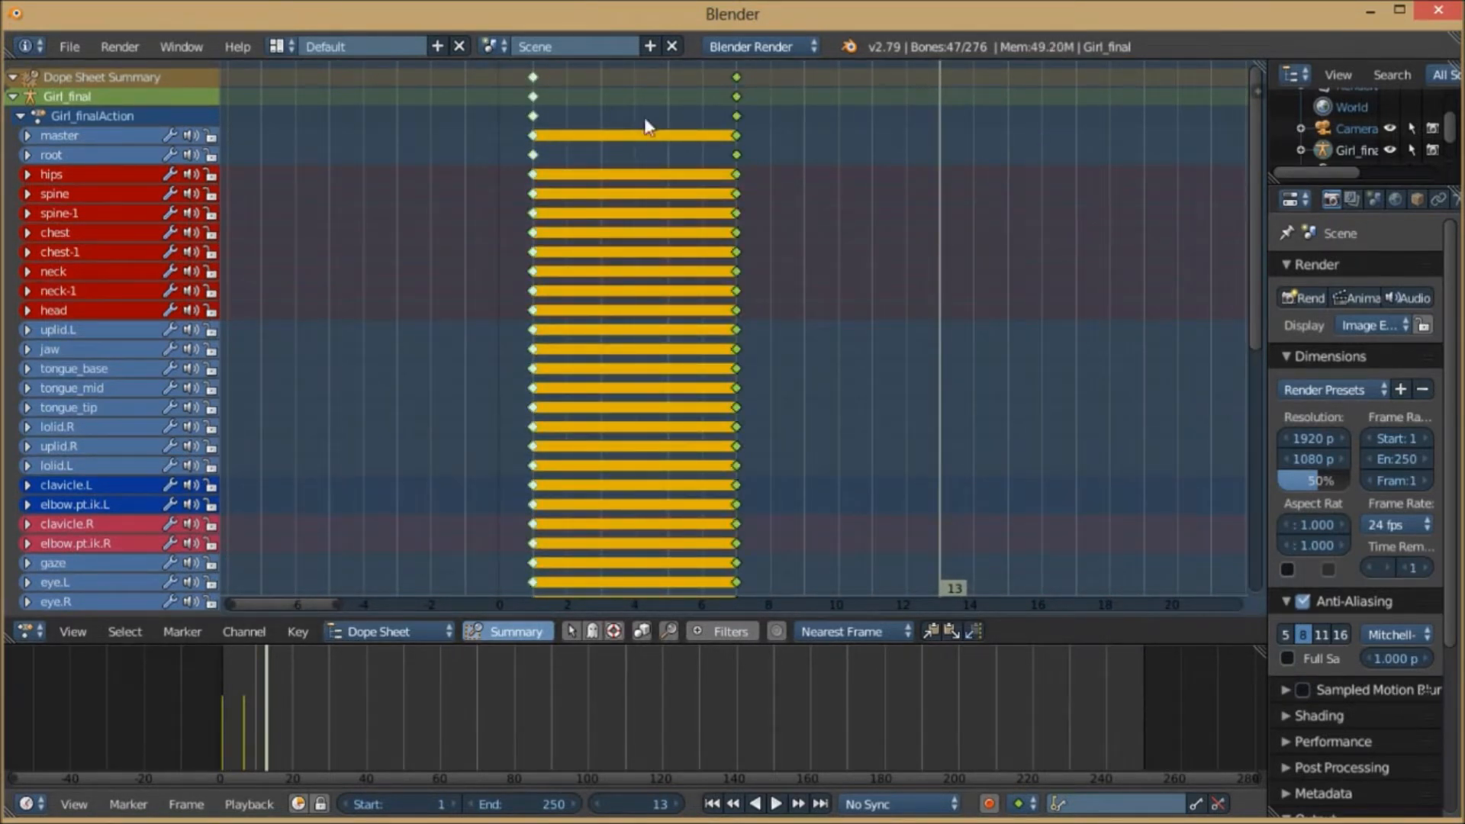
{"action": "left_click", "coordinate": [533, 76]}
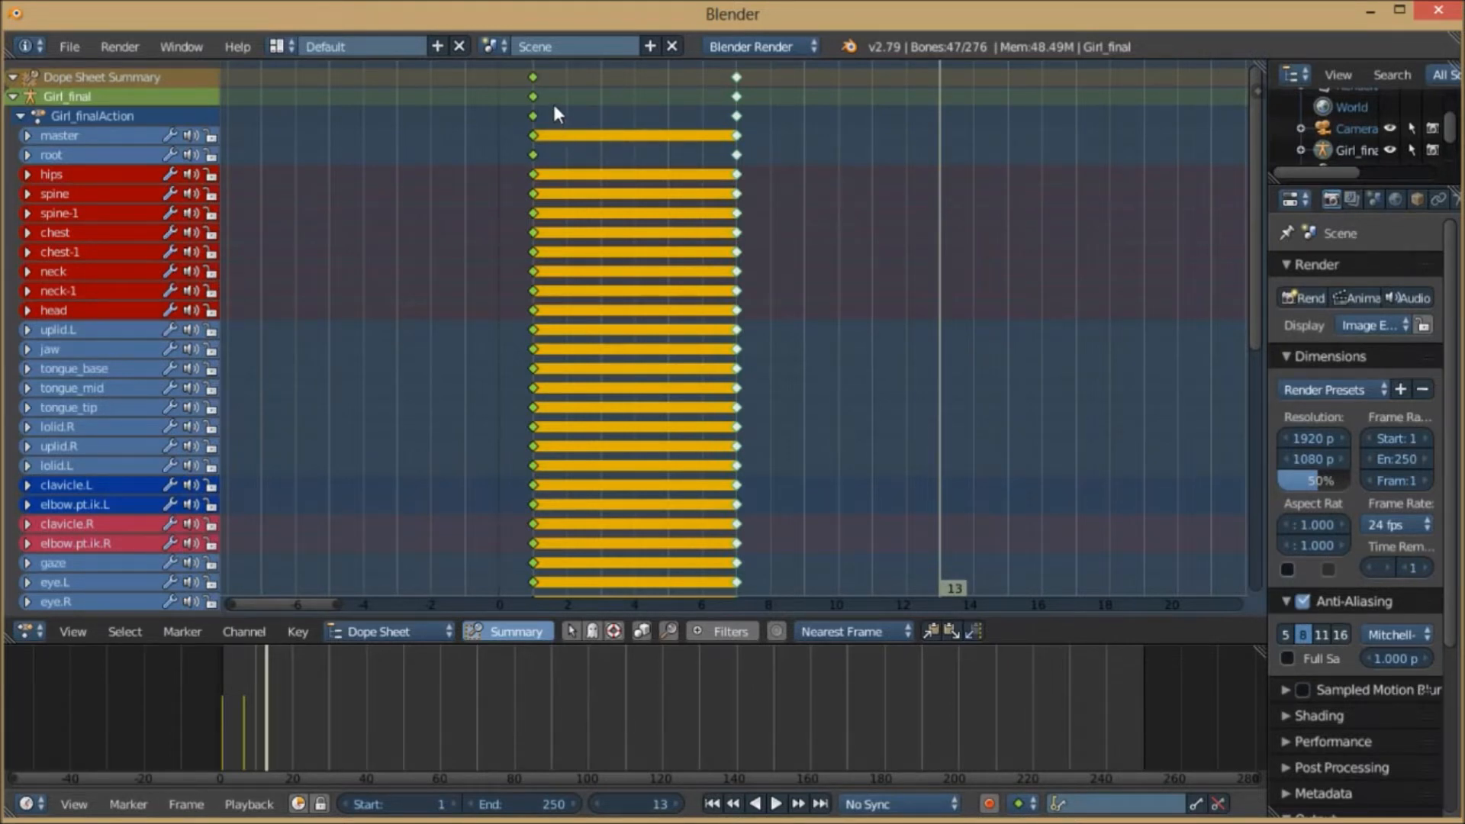
{"action": "key", "text": "g"}
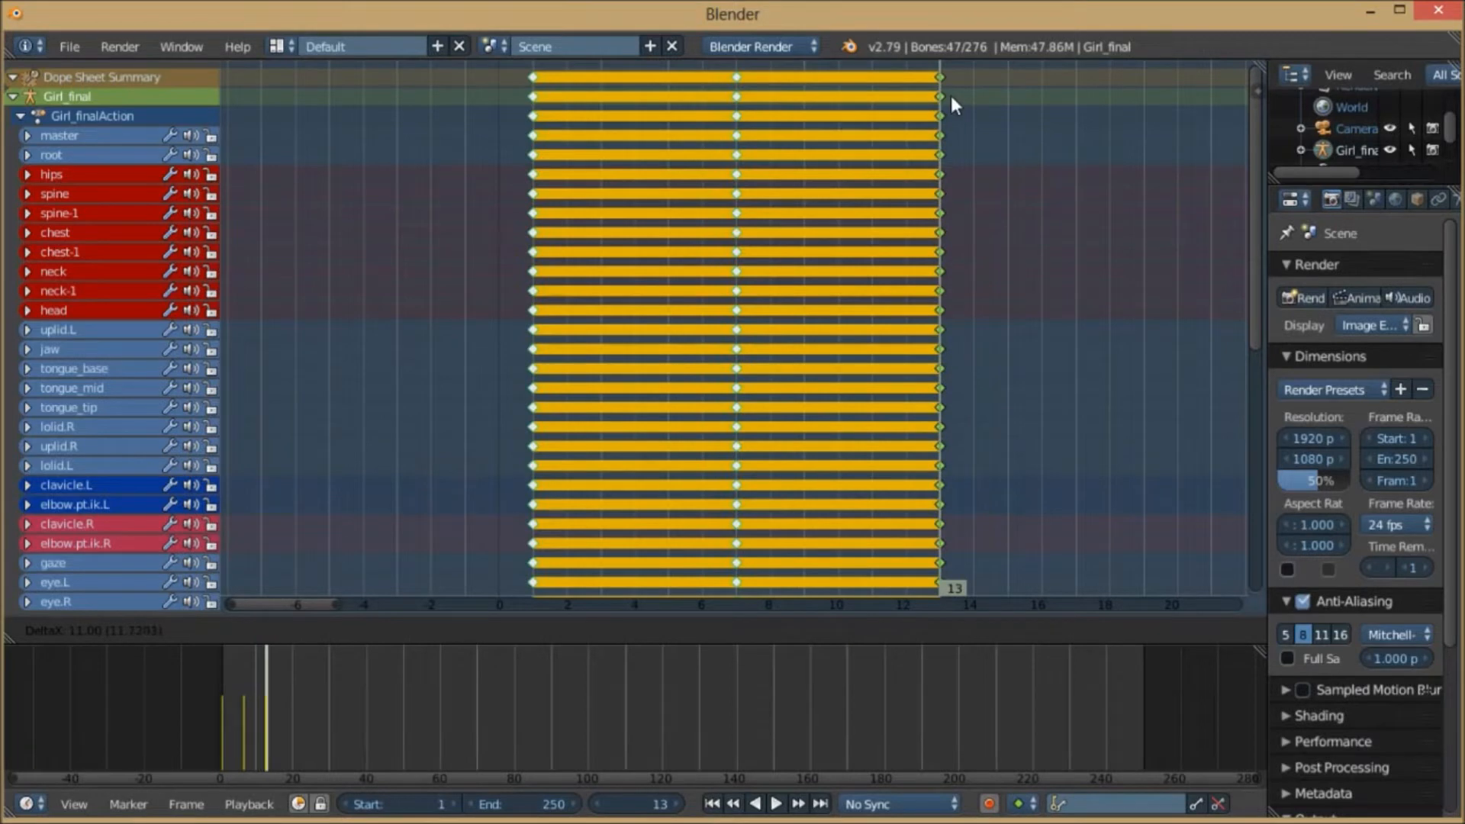
{"action": "left_click", "coordinate": [951, 99]}
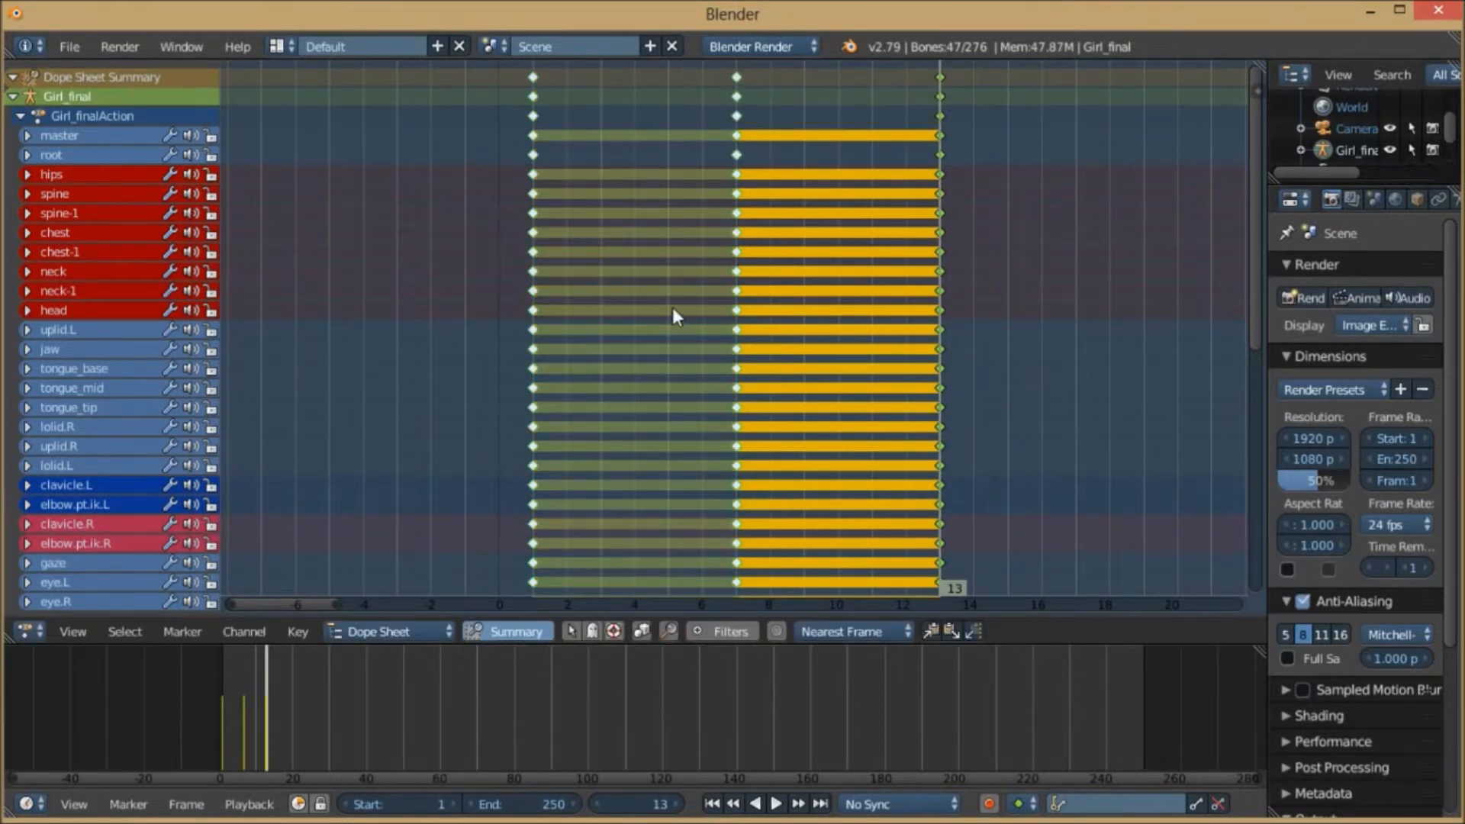
{"action": "key", "text": "g"}
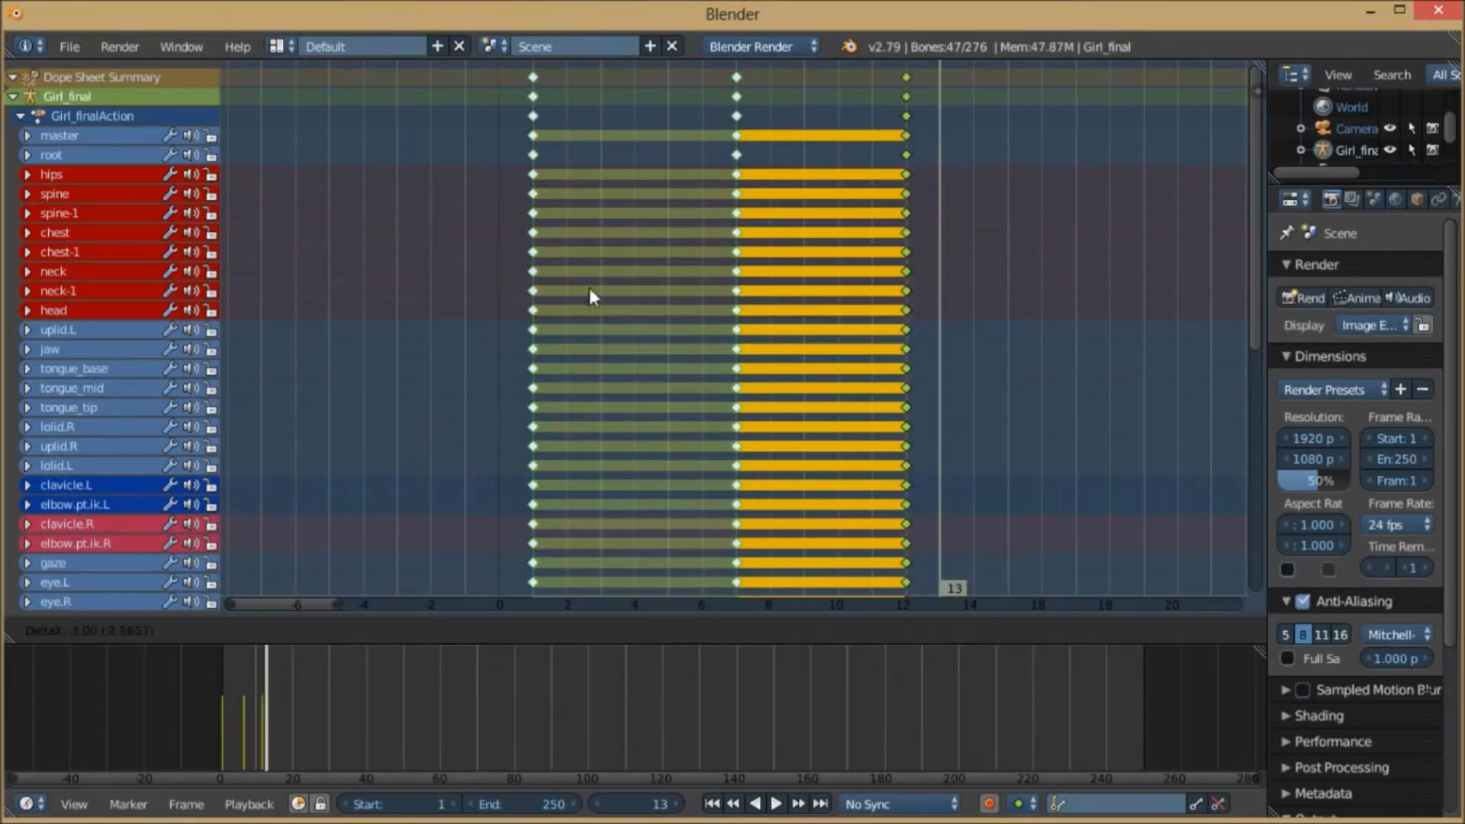
{"action": "left_click", "coordinate": [668, 287]}
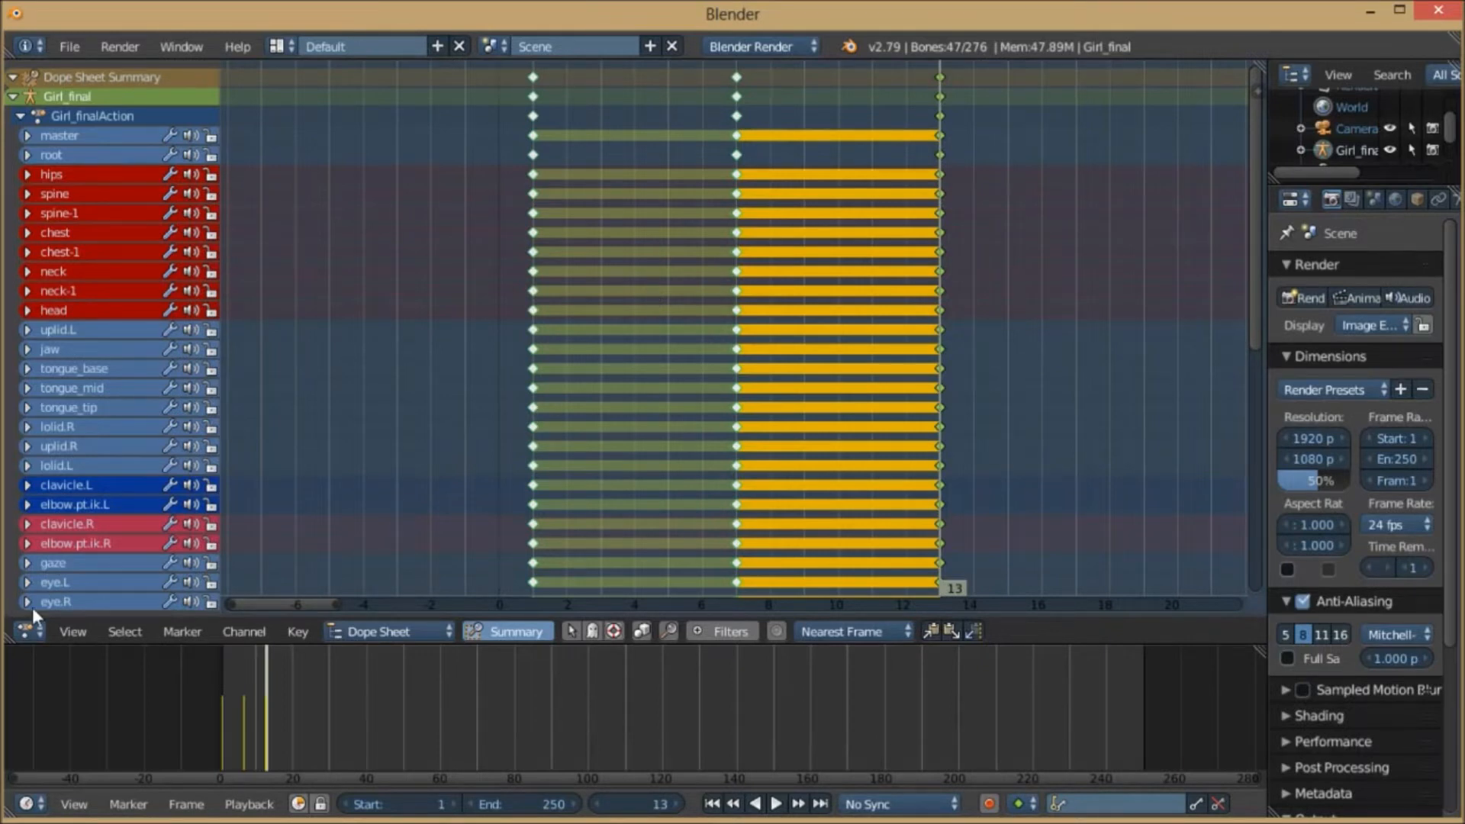
- Return the editor to the 3D View and review the keyed poses back to frame 1
{"action": "left_click", "coordinate": [26, 632]}
{"action": "left_click", "coordinate": [61, 606]}
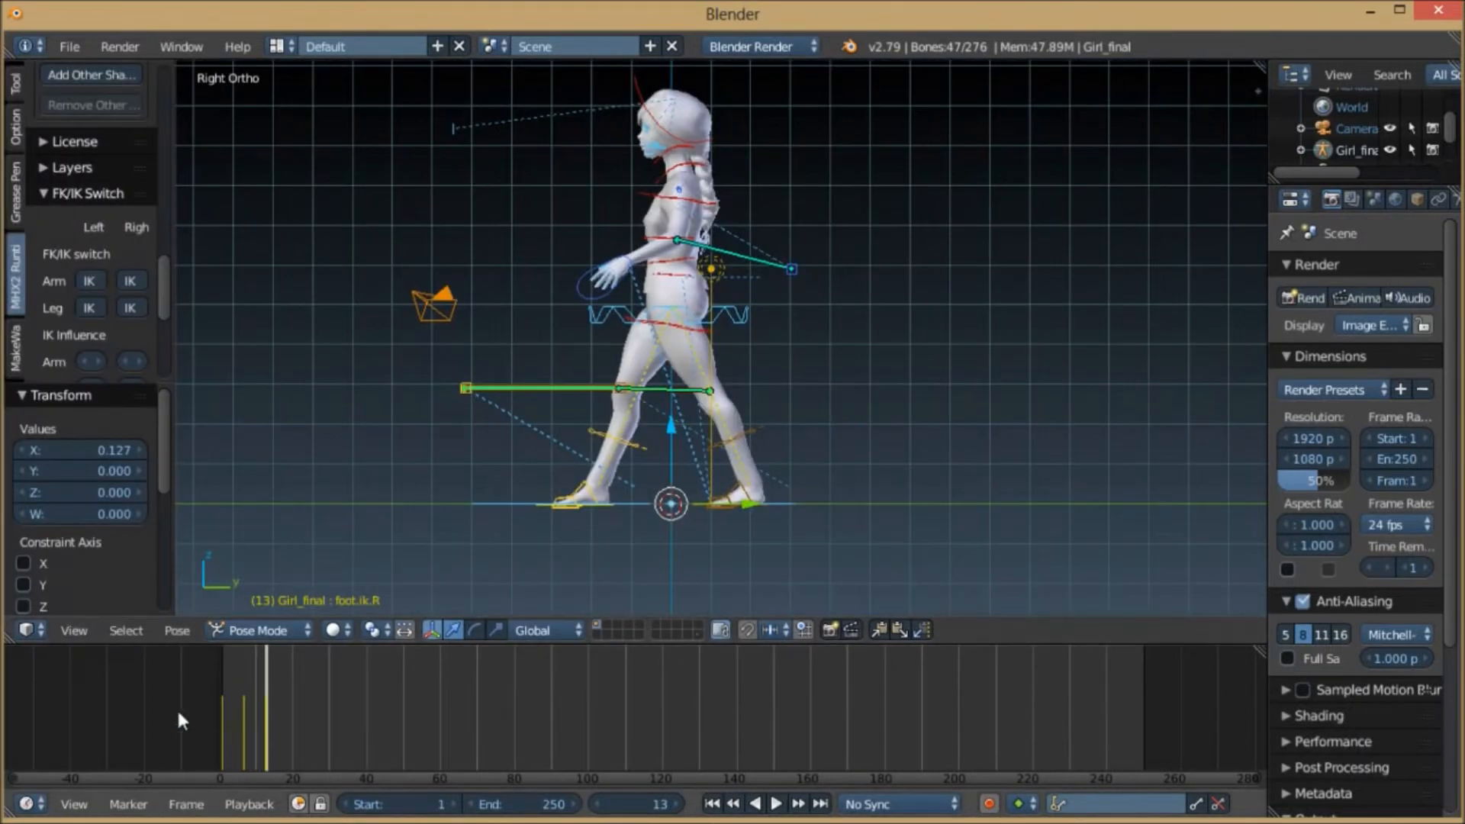
{"action": "key", "text": "alt+a"}
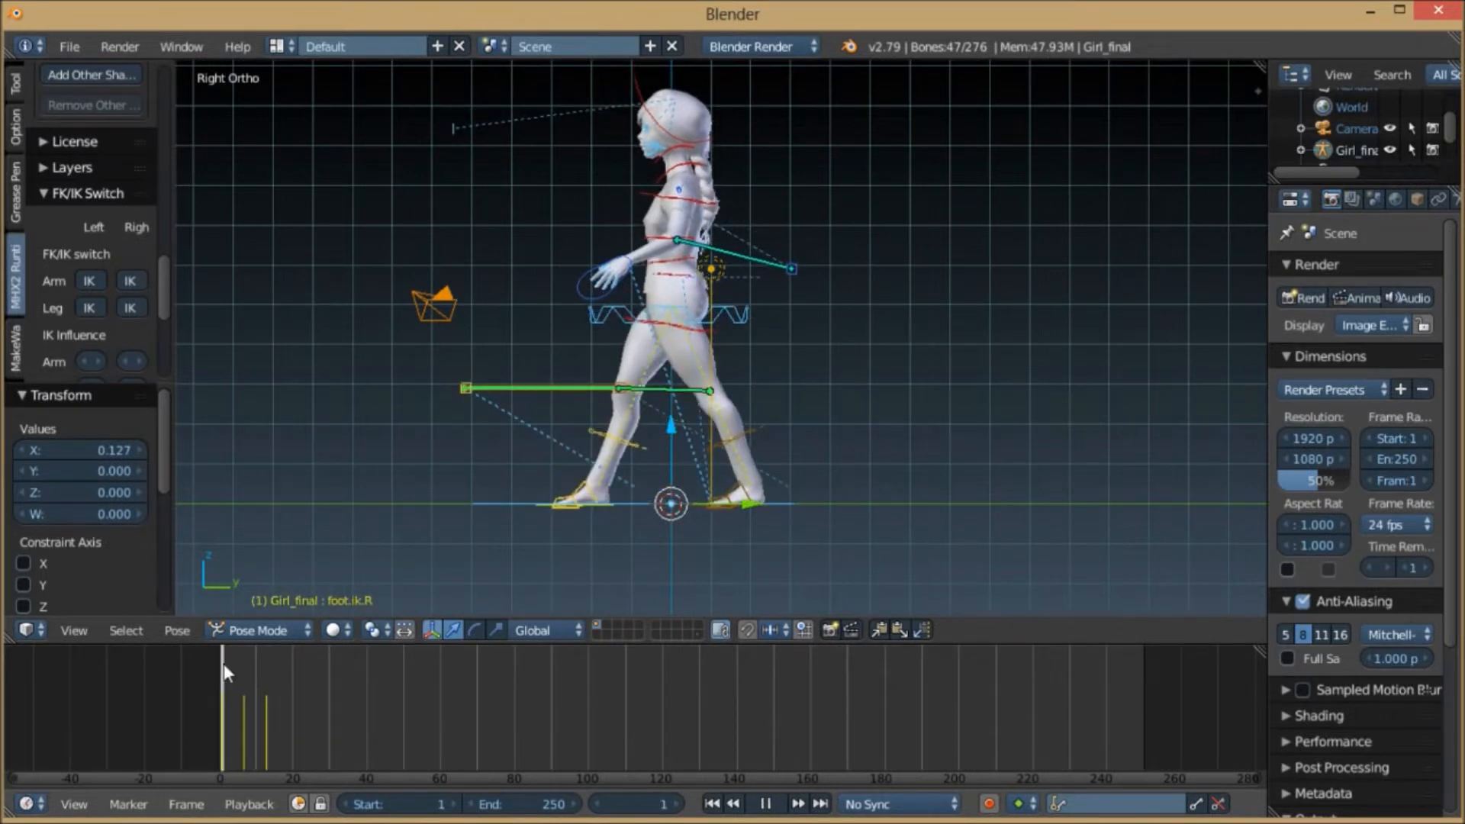
{"action": "key", "text": "alt+a"}
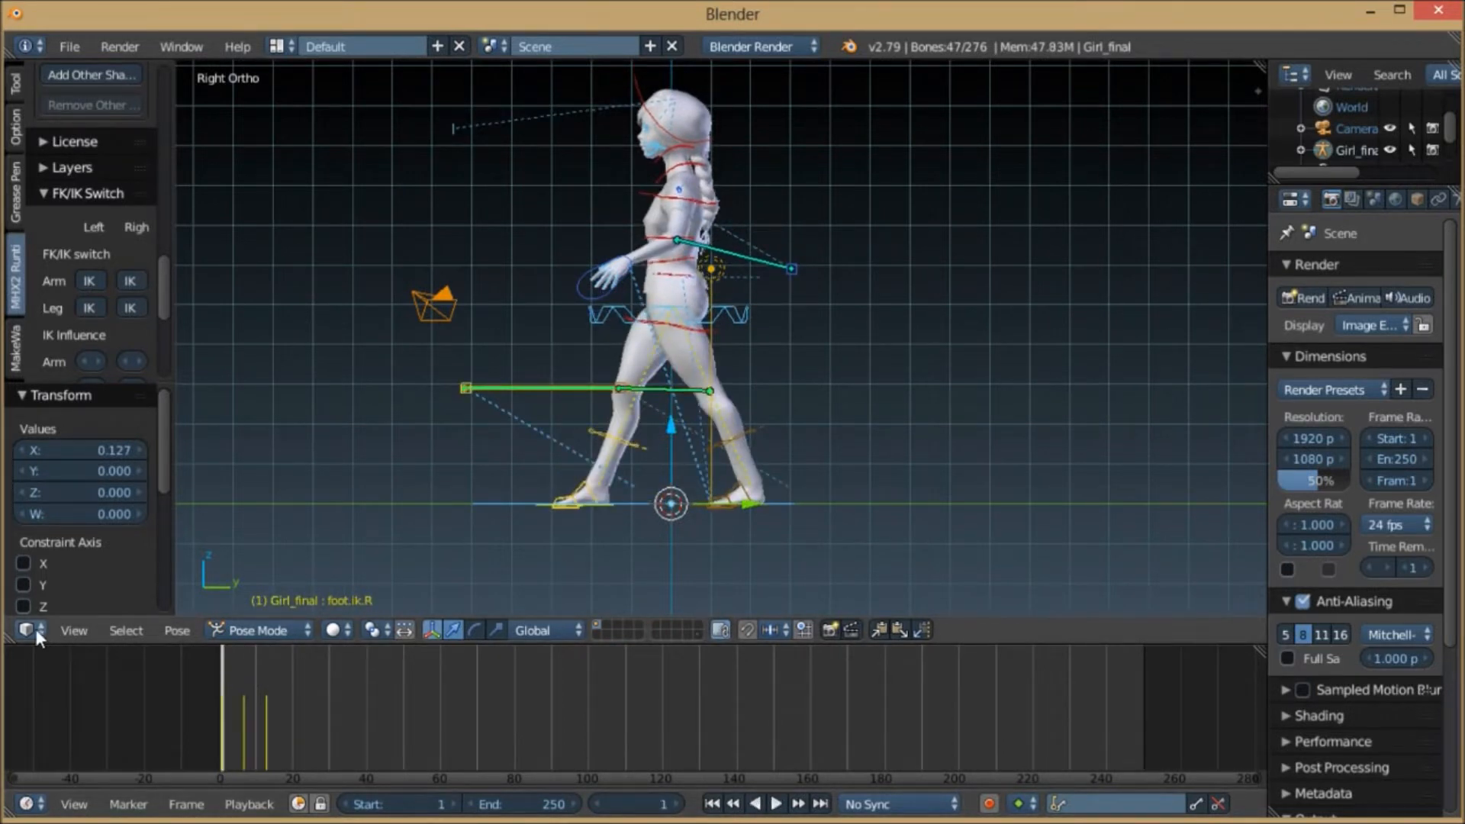
{"action": "left_click", "coordinate": [35, 629]}
{"action": "left_click", "coordinate": [37, 630]}
{"action": "left_click", "coordinate": [23, 631]}
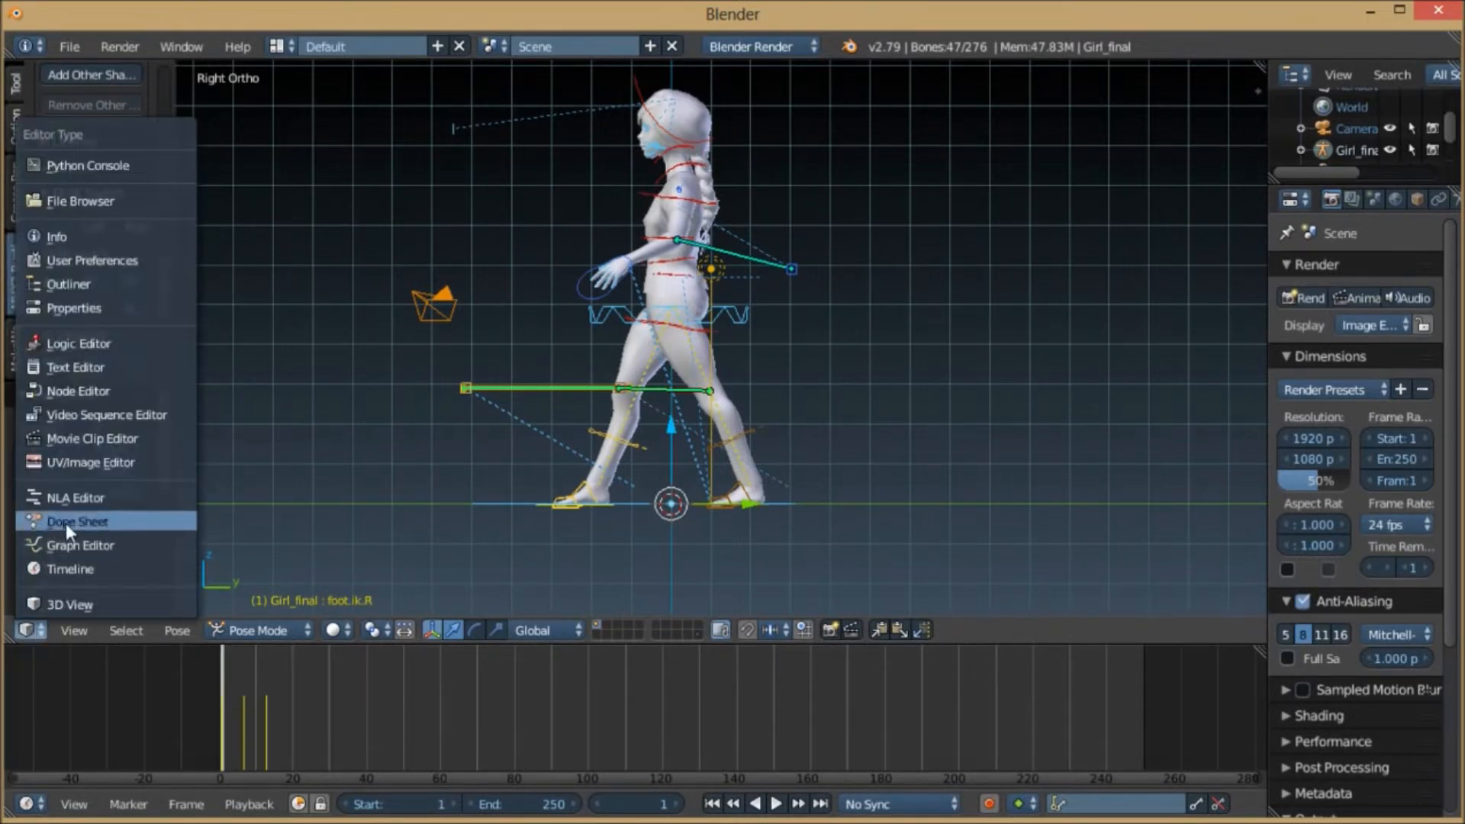
{"action": "left_click", "coordinate": [34, 630]}
- At frame 13, move the left foot IK control forward by about -3.886 along global Y
{"action": "key", "text": "alt+a"}
{"action": "mouse_move", "coordinate": [257, 669]}
{"action": "left_mouse_down"}
{"action": "mouse_move", "coordinate": [272, 671]}
{"action": "mouse_move", "coordinate": [223, 666]}
{"action": "mouse_move", "coordinate": [264, 665]}
{"action": "left_mouse_up"}
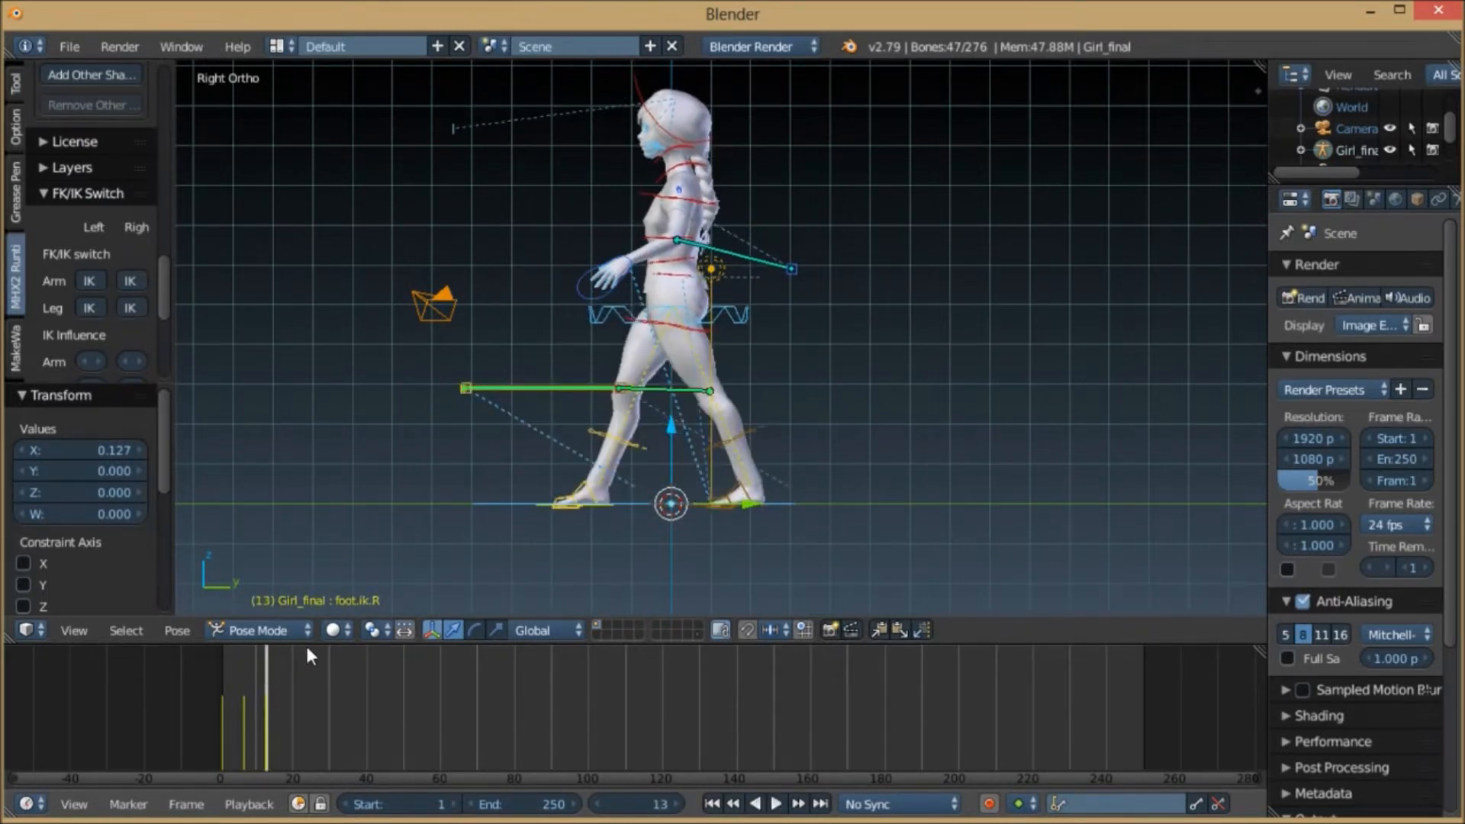
{"action": "scroll", "coordinate": [782, 482], "scroll_direction": "up", "scroll_amount": 4}
{"action": "middle_click_drag", "start_coordinate": [780, 470], "coordinate": [744, 297]}
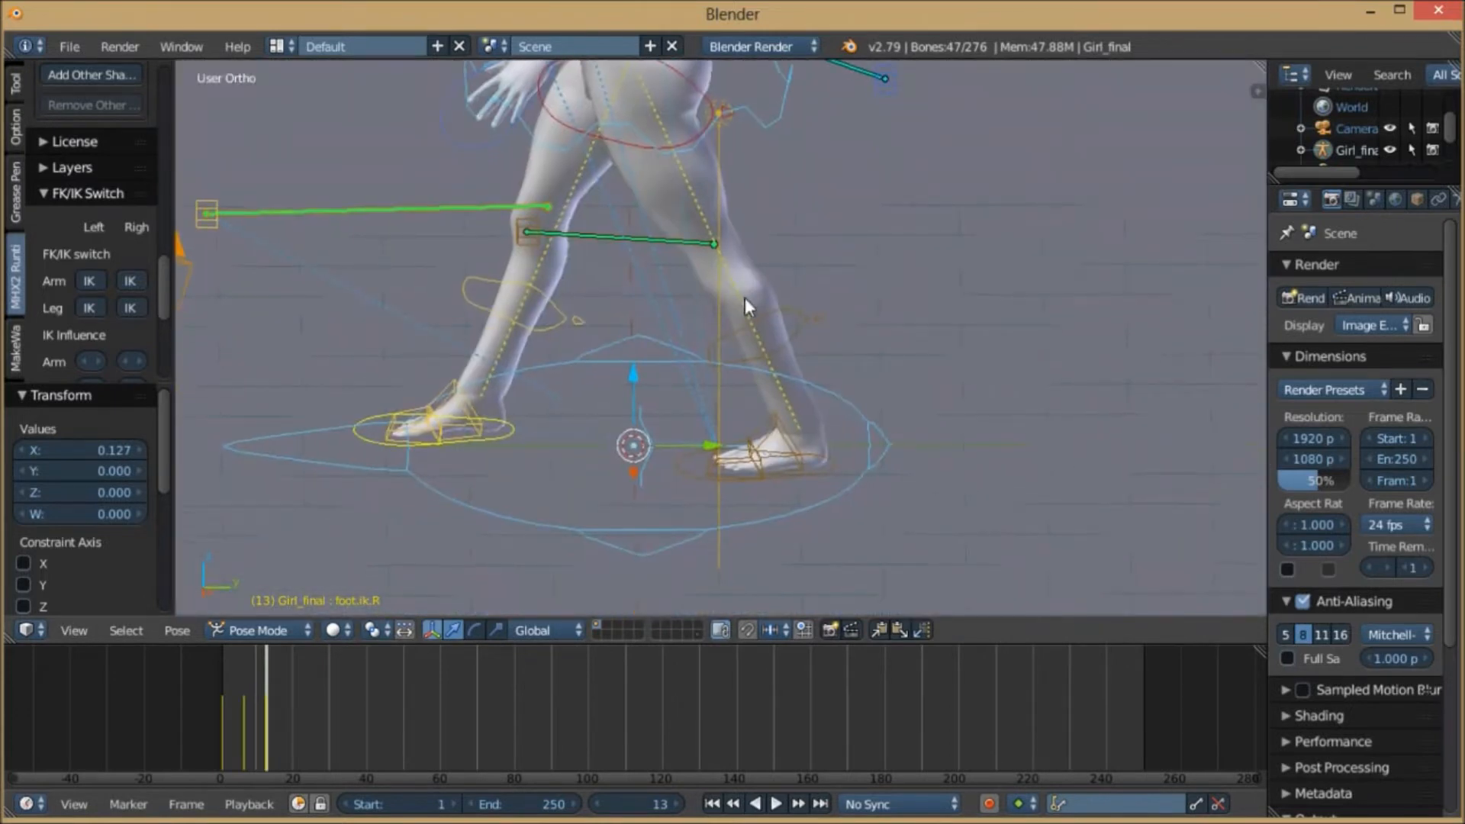
{"action": "right_click", "coordinate": [682, 469]}
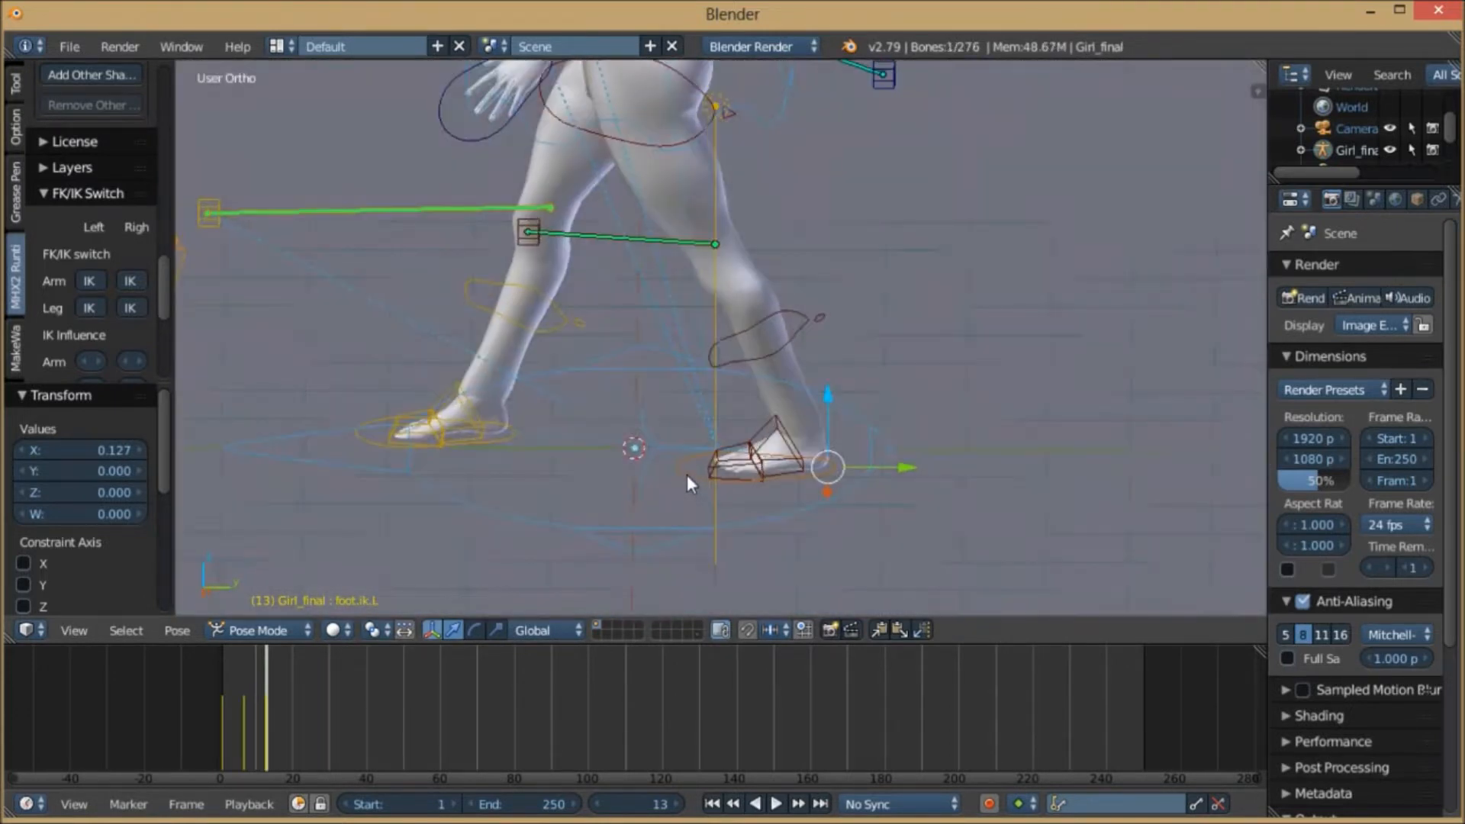
{"action": "middle_click_drag", "start_coordinate": [687, 476], "coordinate": [456, 460]}
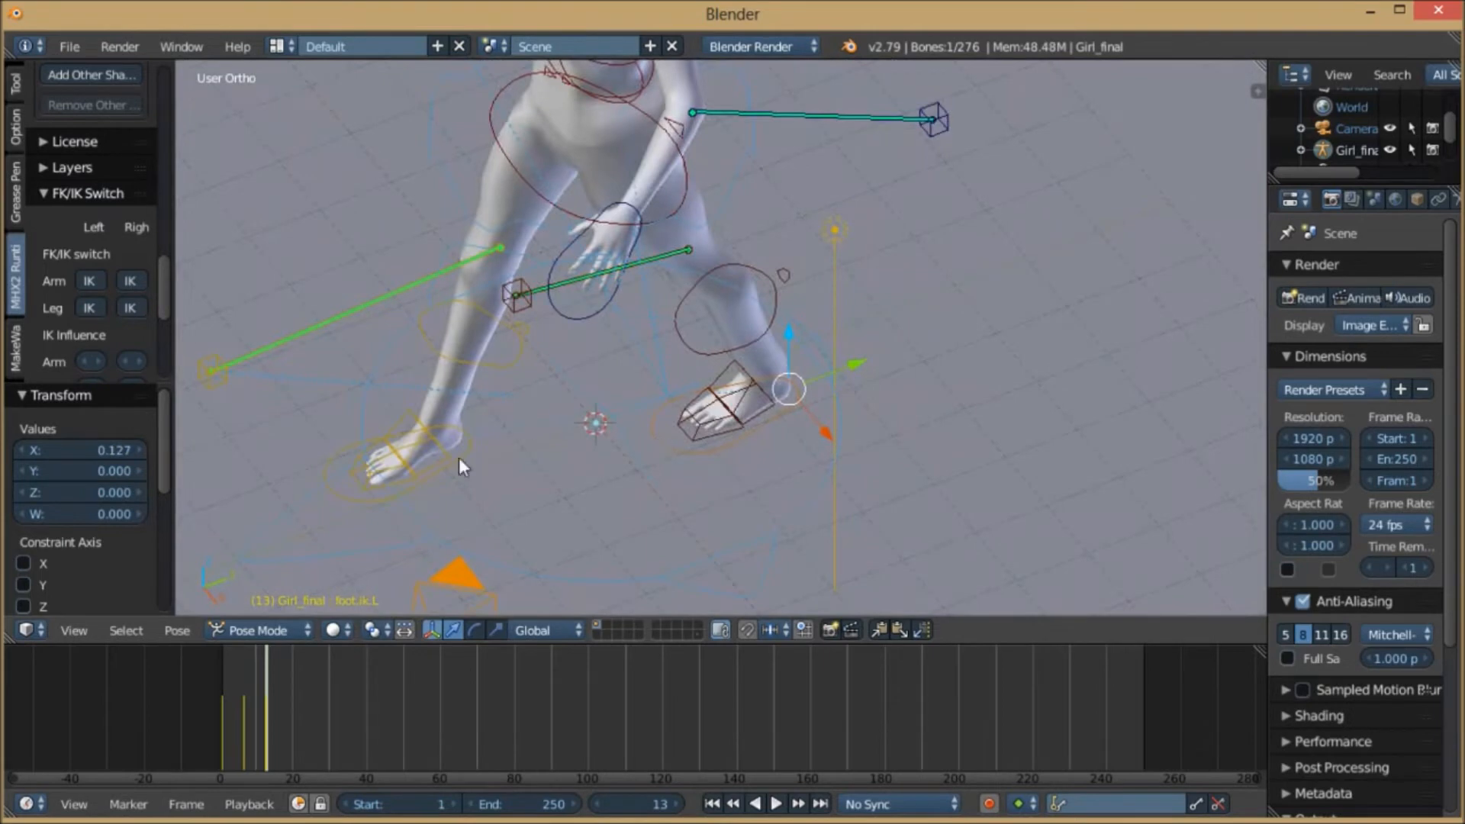
{"action": "key", "text": "KP_3"}
{"action": "key", "text": "g"}
{"action": "key", "text": "y"}
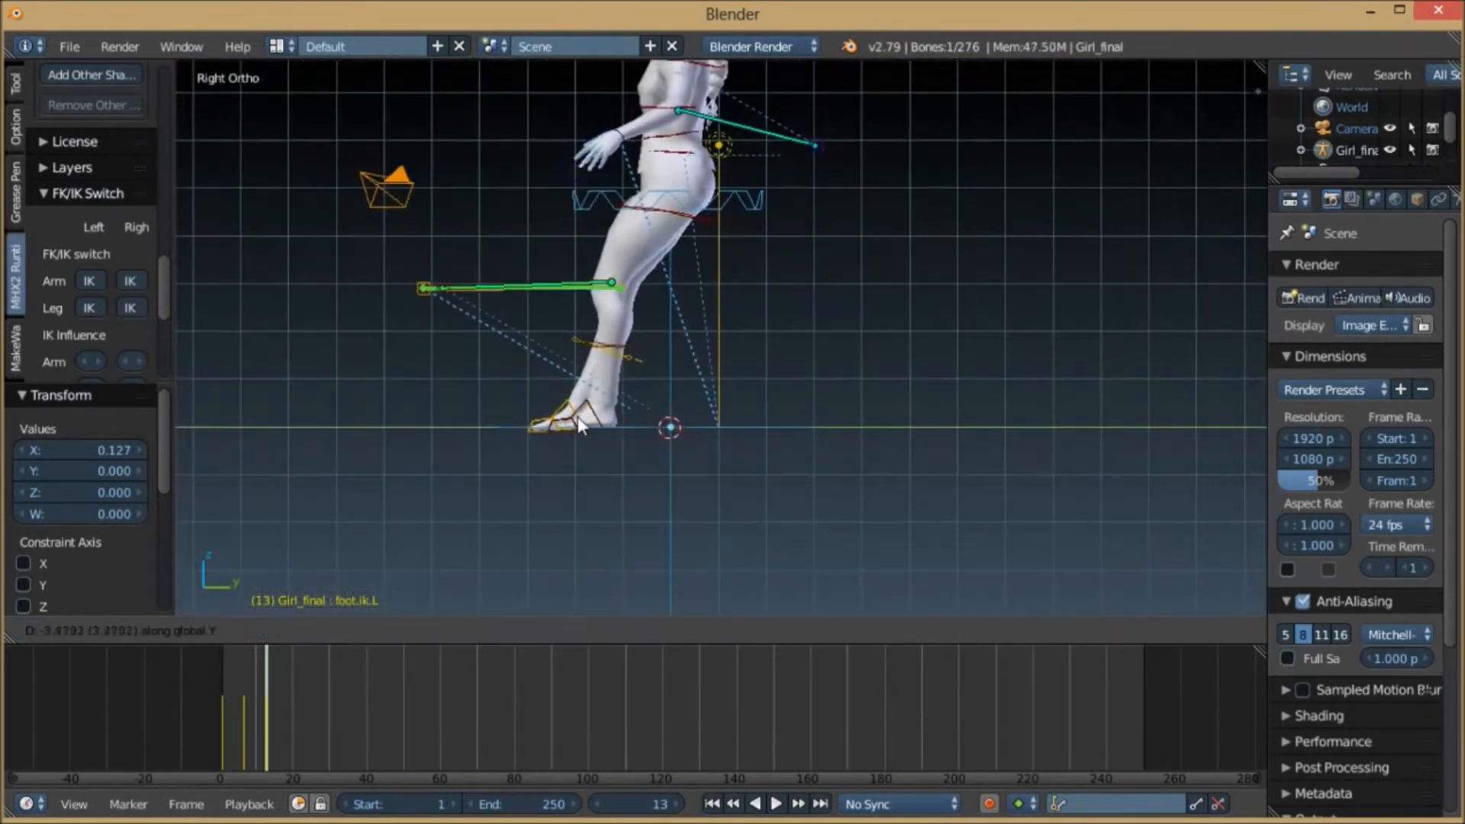
{"action": "left_click", "coordinate": [567, 420]}
- Move the right foot IK control backward by about 3.859 along global Y at frame 13
{"action": "middle_click_drag", "start_coordinate": [567, 420], "coordinate": [533, 426]}
{"action": "right_click", "coordinate": [502, 507]}
{"action": "scroll", "coordinate": [533, 426], "scroll_direction": "down", "scroll_amount": 2}
{"action": "key", "text": "KP_3"}
{"action": "key", "text": "g"}
{"action": "key", "text": "y"}
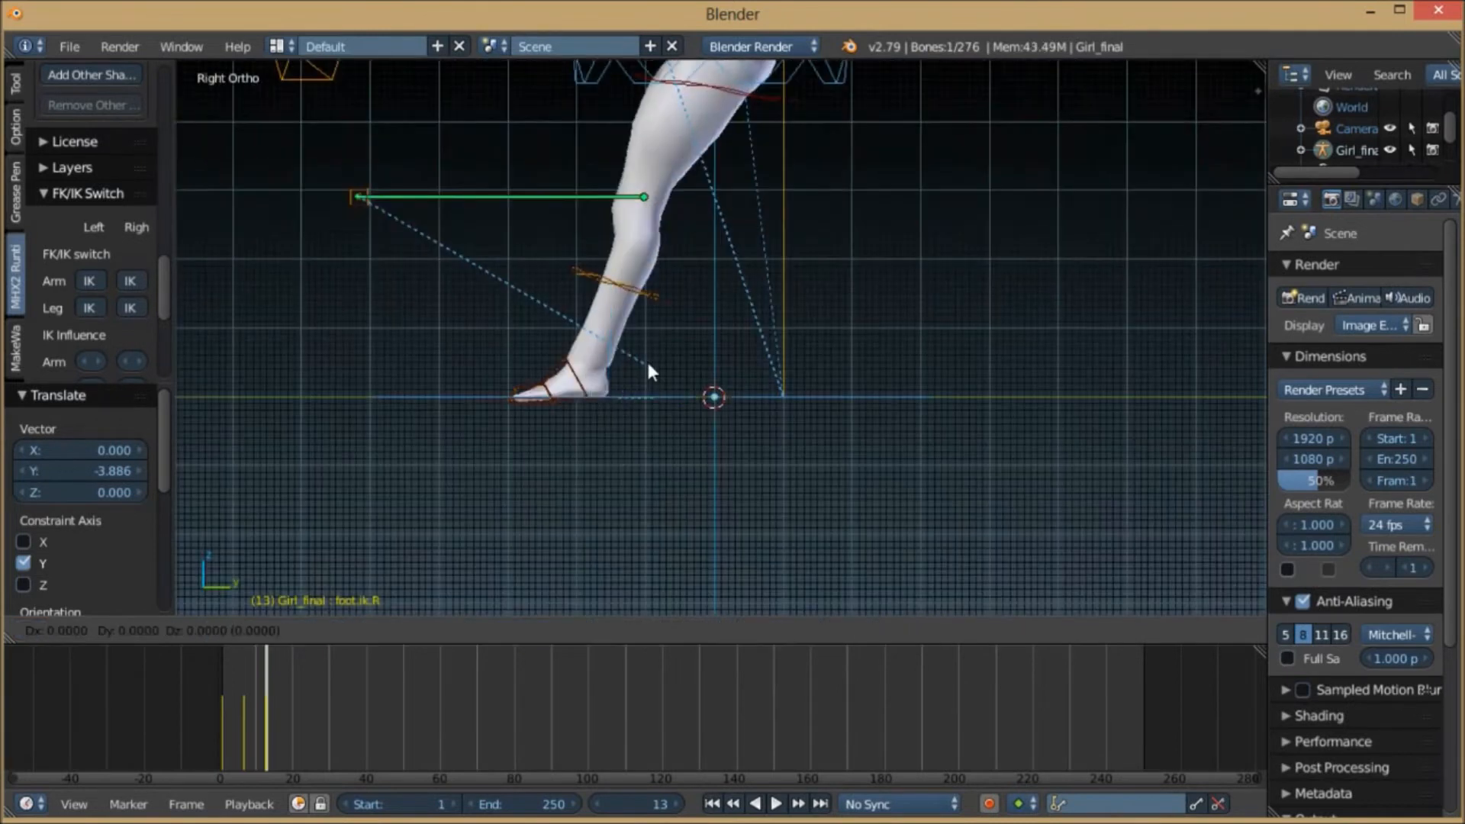
{"action": "left_click", "coordinate": [918, 428]}
{"action": "scroll", "coordinate": [800, 343], "scroll_direction": "down", "scroll_amount": 3}
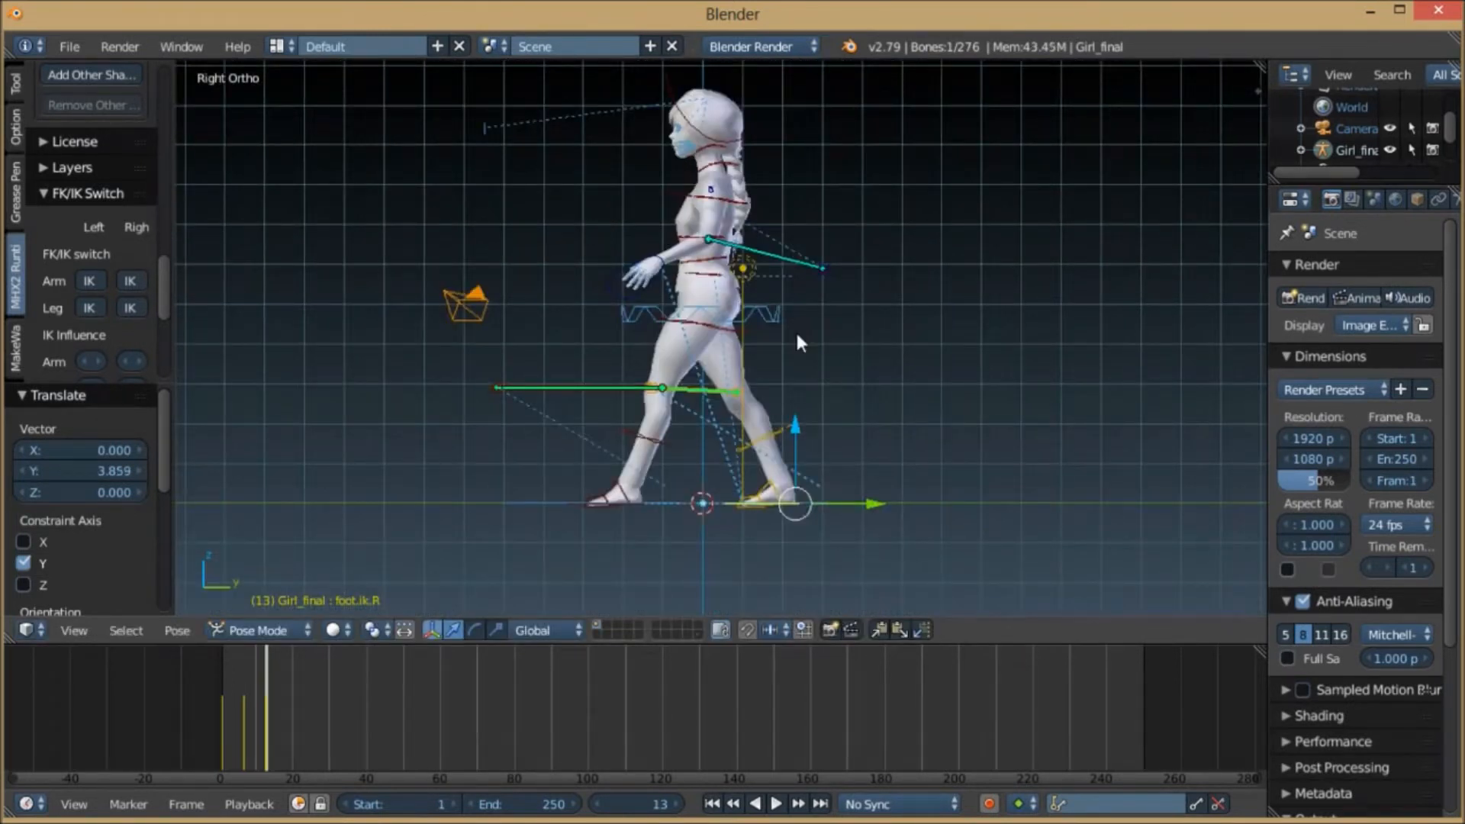
- Select all the rig's bones and insert a keyframe for the mirrored contact pose at frame 13
{"action": "key", "text": "a"}
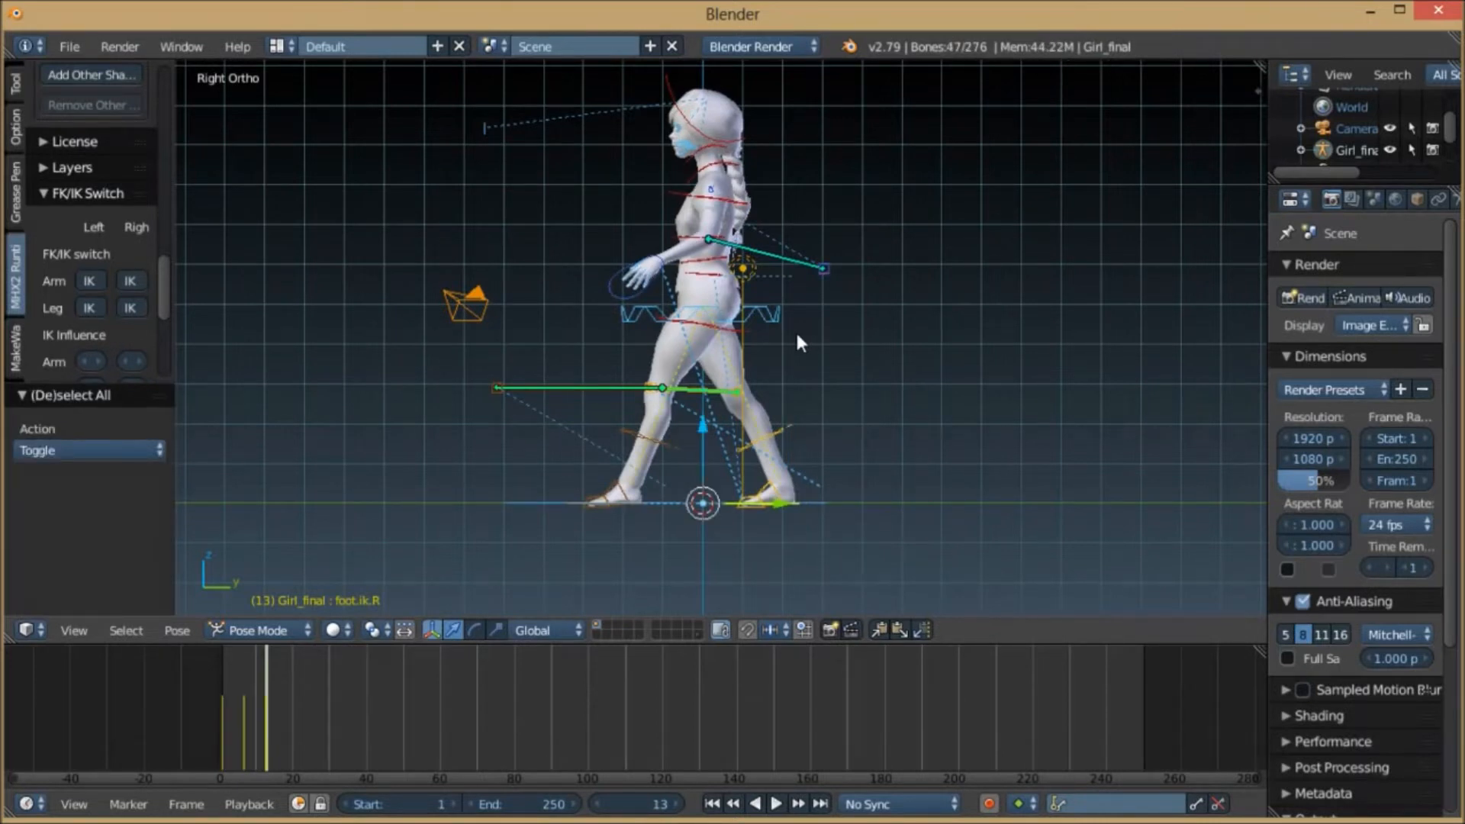
{"action": "key", "text": "i"}
{"action": "left_click", "coordinate": [796, 336]}
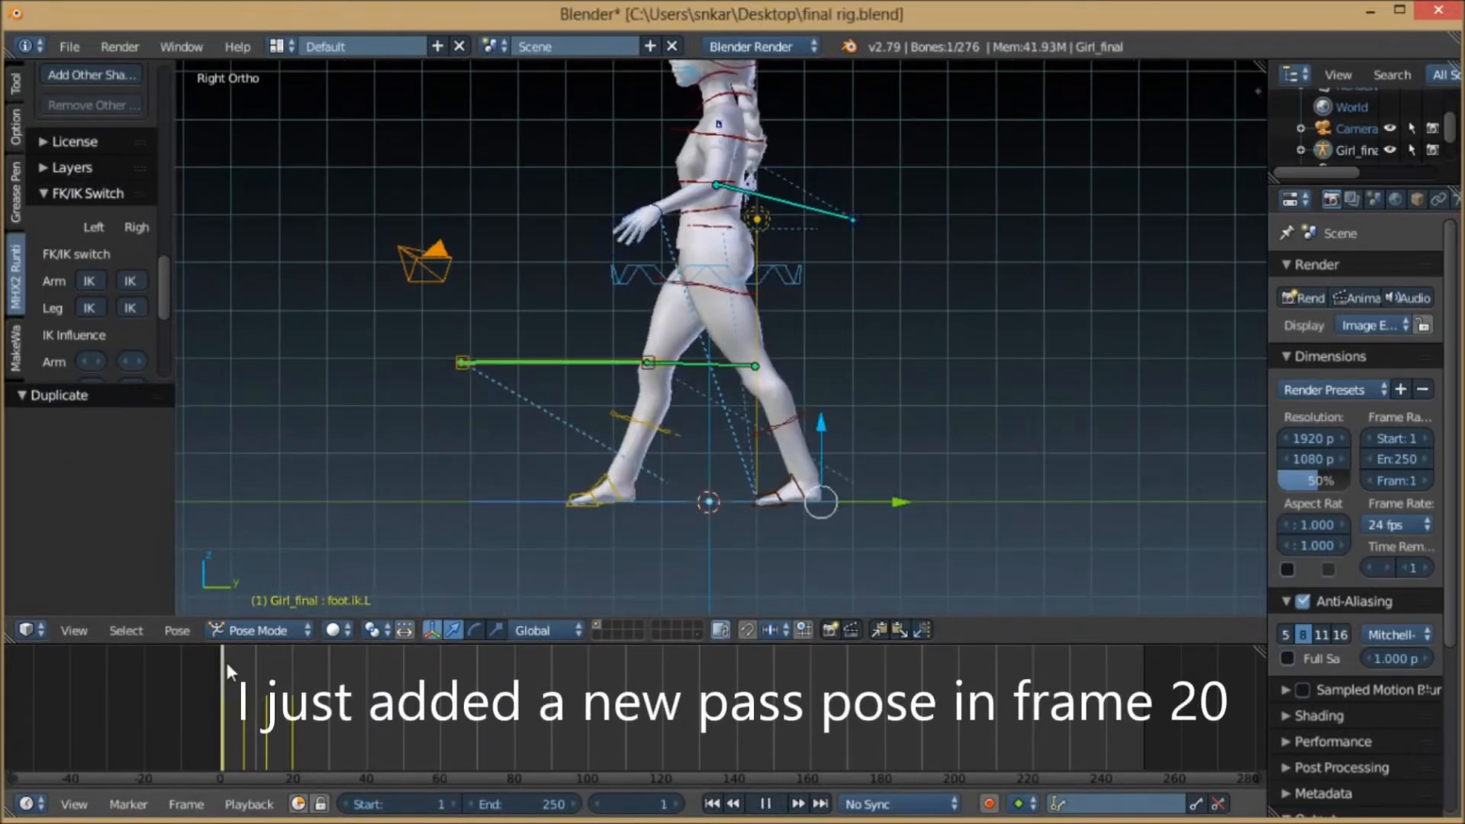
- At frame 7, rotate the right foot IK control by 58.5° and move it about -1.460 in Y and -2.179 in Z
{"action": "key", "text": "alt+a"}
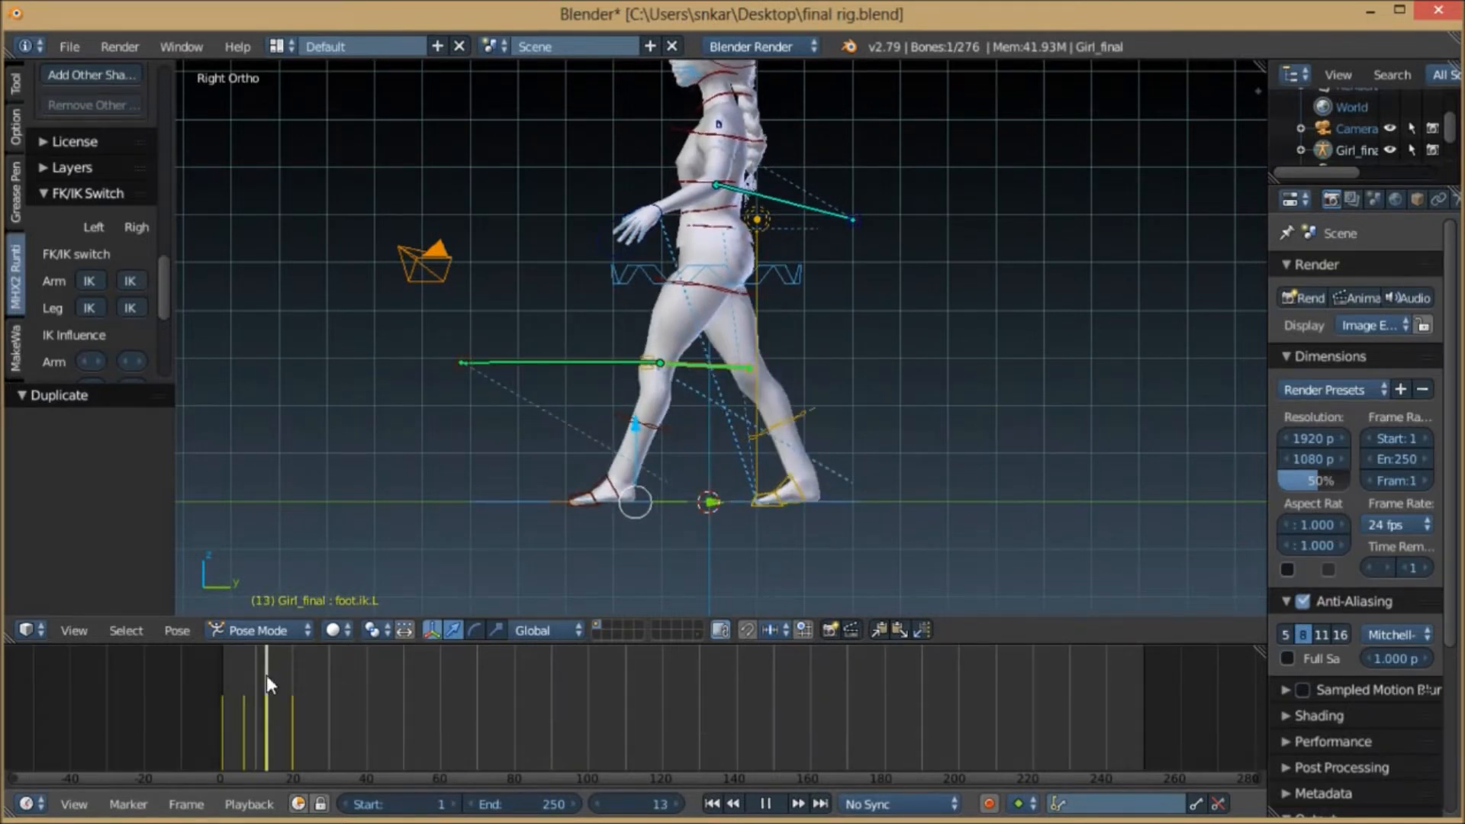
{"action": "left_click", "coordinate": [222, 679]}
{"action": "mouse_move", "coordinate": [223, 682]}
{"action": "left_mouse_down"}
{"action": "mouse_move", "coordinate": [296, 679]}
{"action": "mouse_move", "coordinate": [244, 682]}
{"action": "left_mouse_up"}
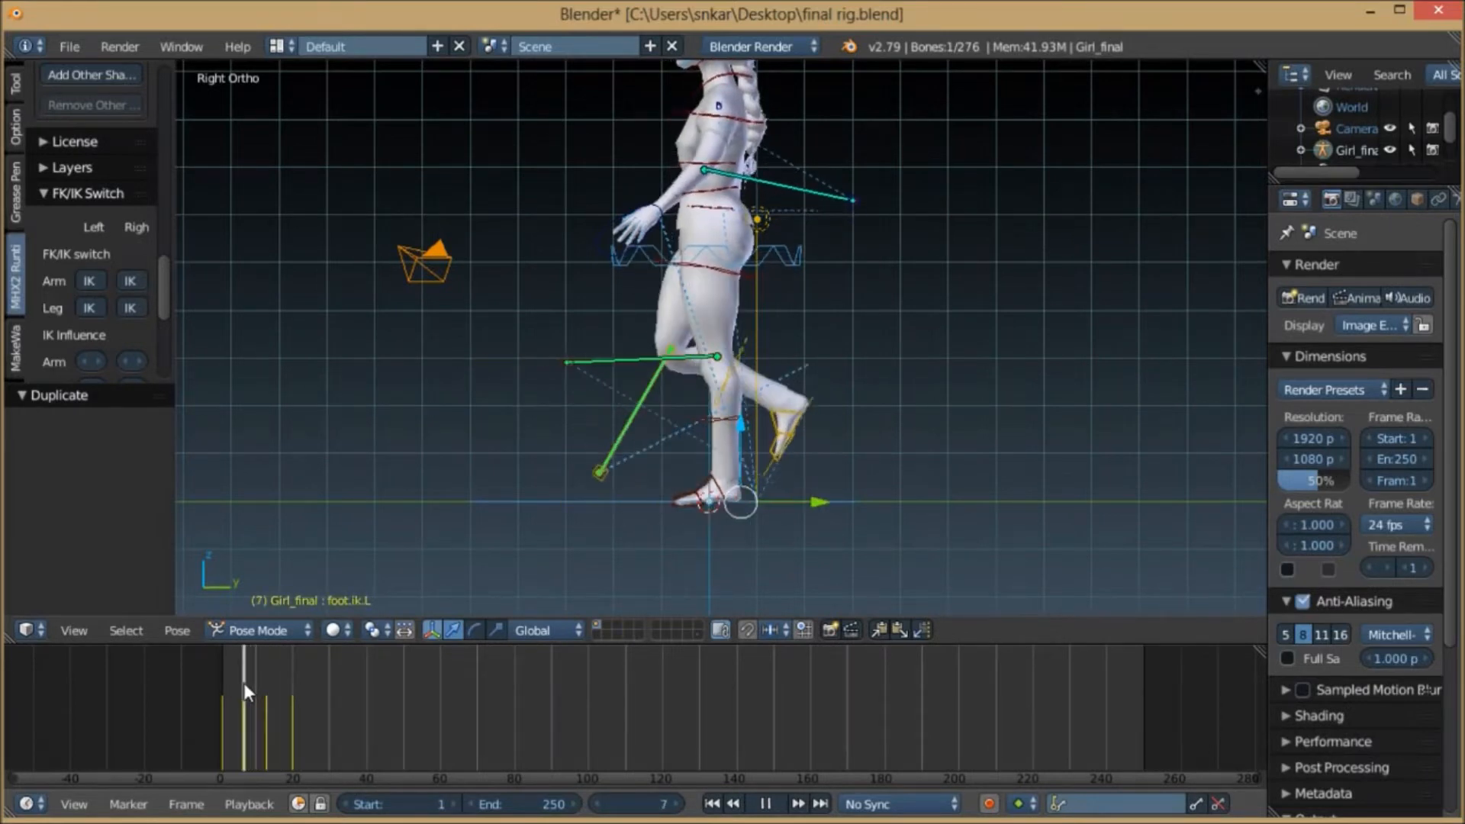
{"action": "scroll", "coordinate": [658, 401], "scroll_direction": "up", "scroll_amount": 4}
{"action": "middle_click_drag", "start_coordinate": [665, 427], "coordinate": [657, 175], "text": "shift"}
{"action": "right_click", "coordinate": [892, 207]}
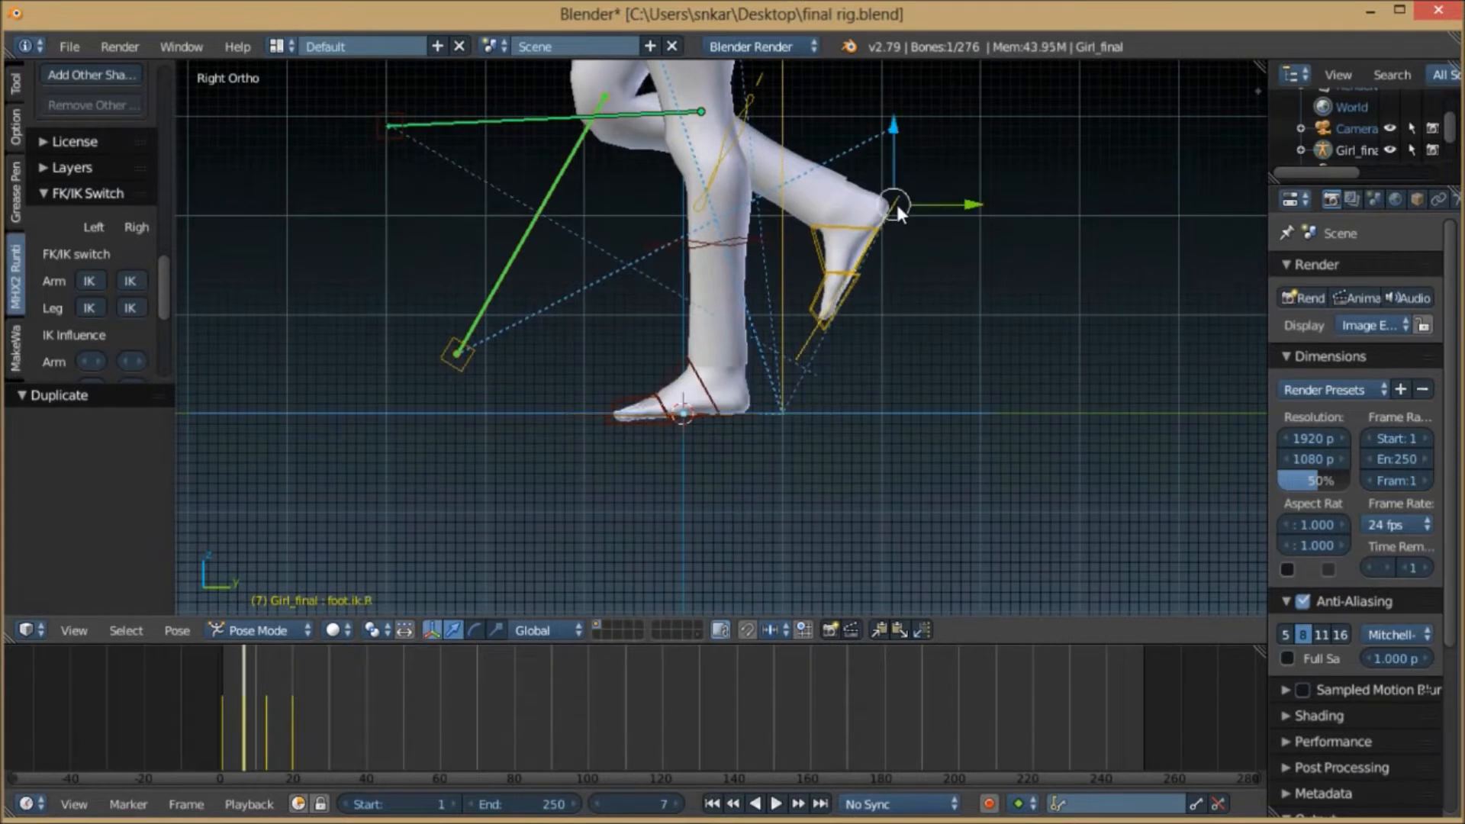
{"action": "key", "text": "r"}
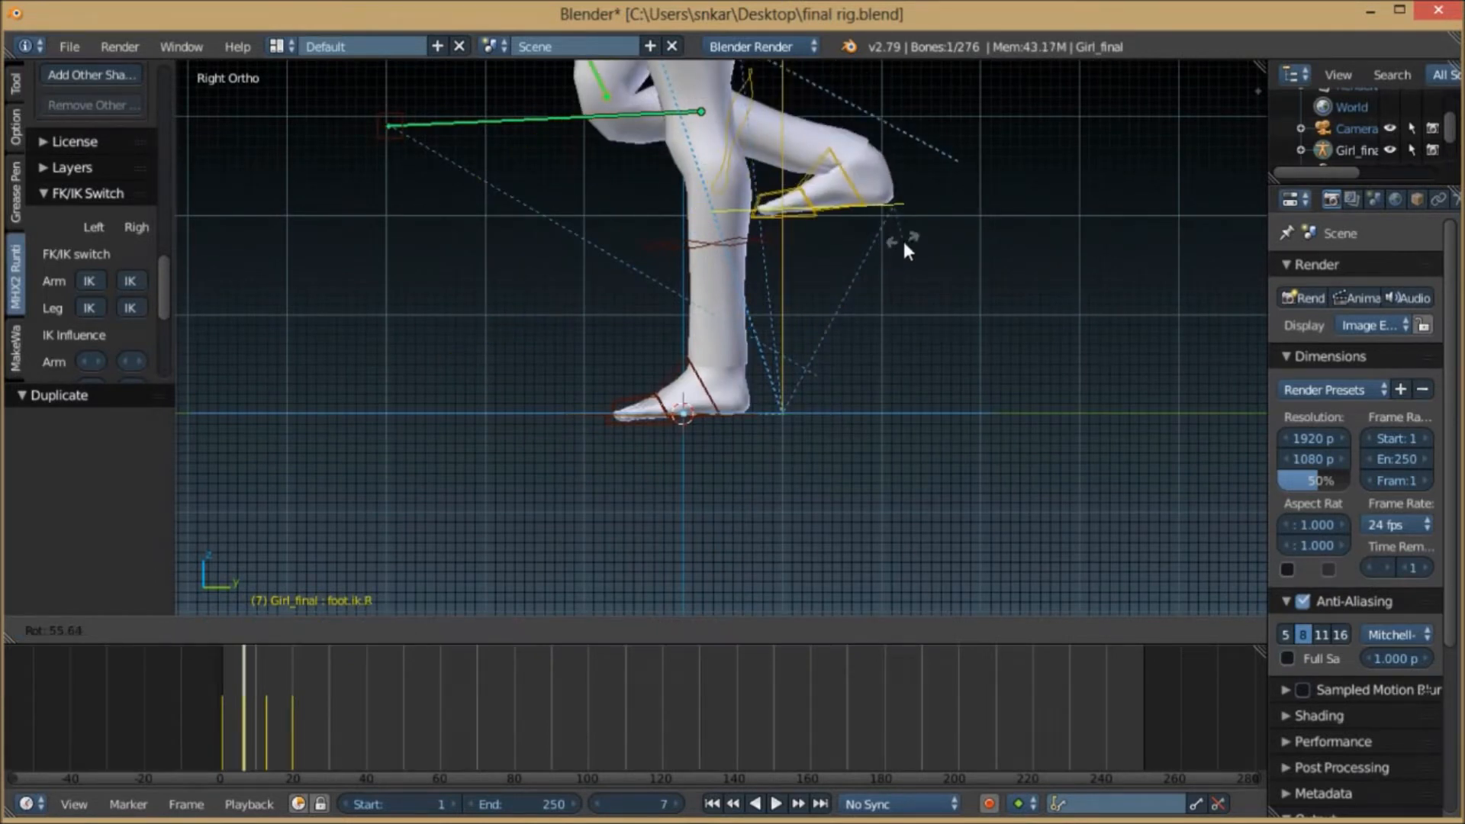
{"action": "left_click", "coordinate": [903, 247]}
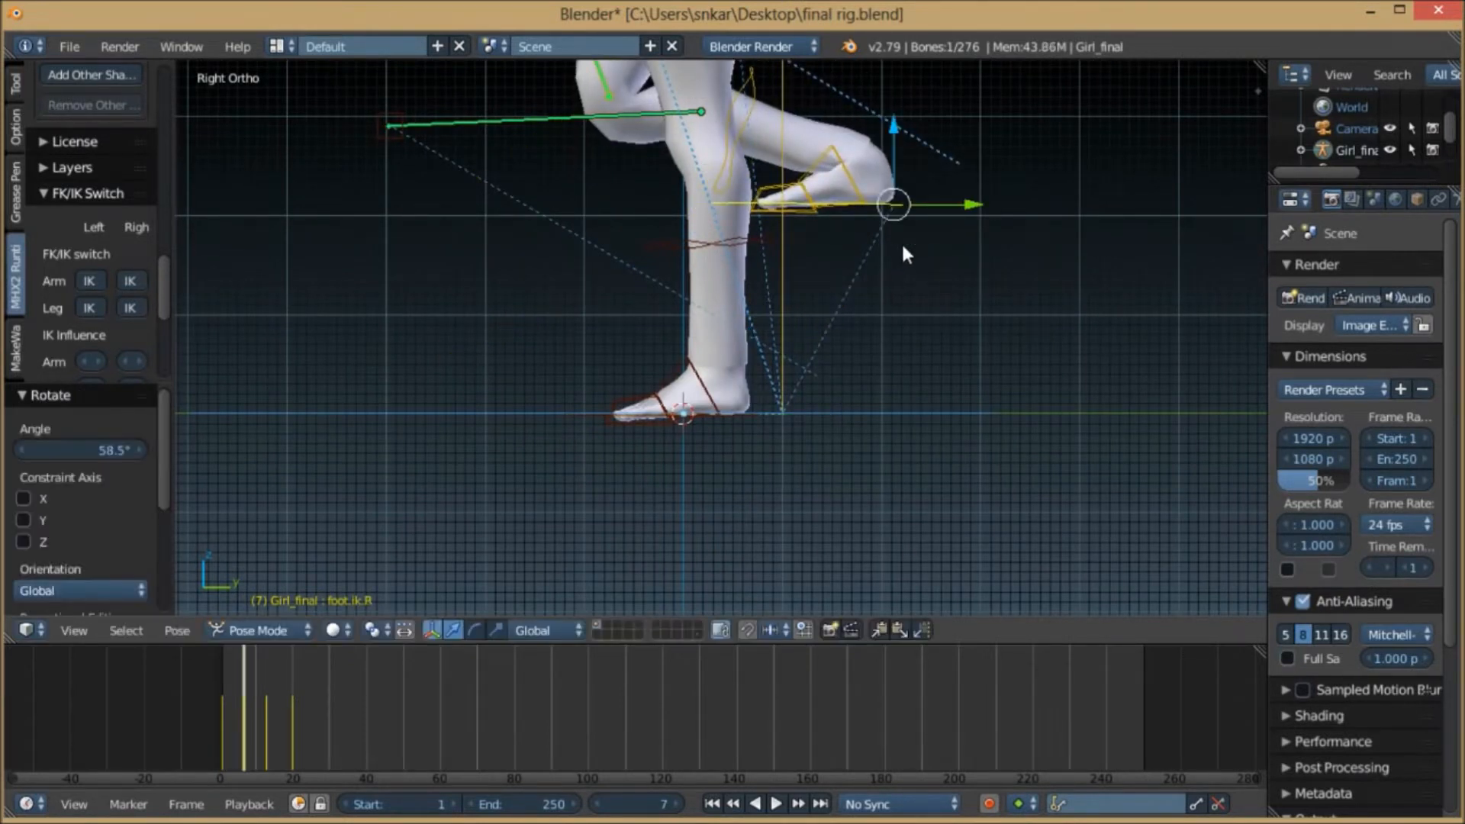
{"action": "key", "text": "g"}
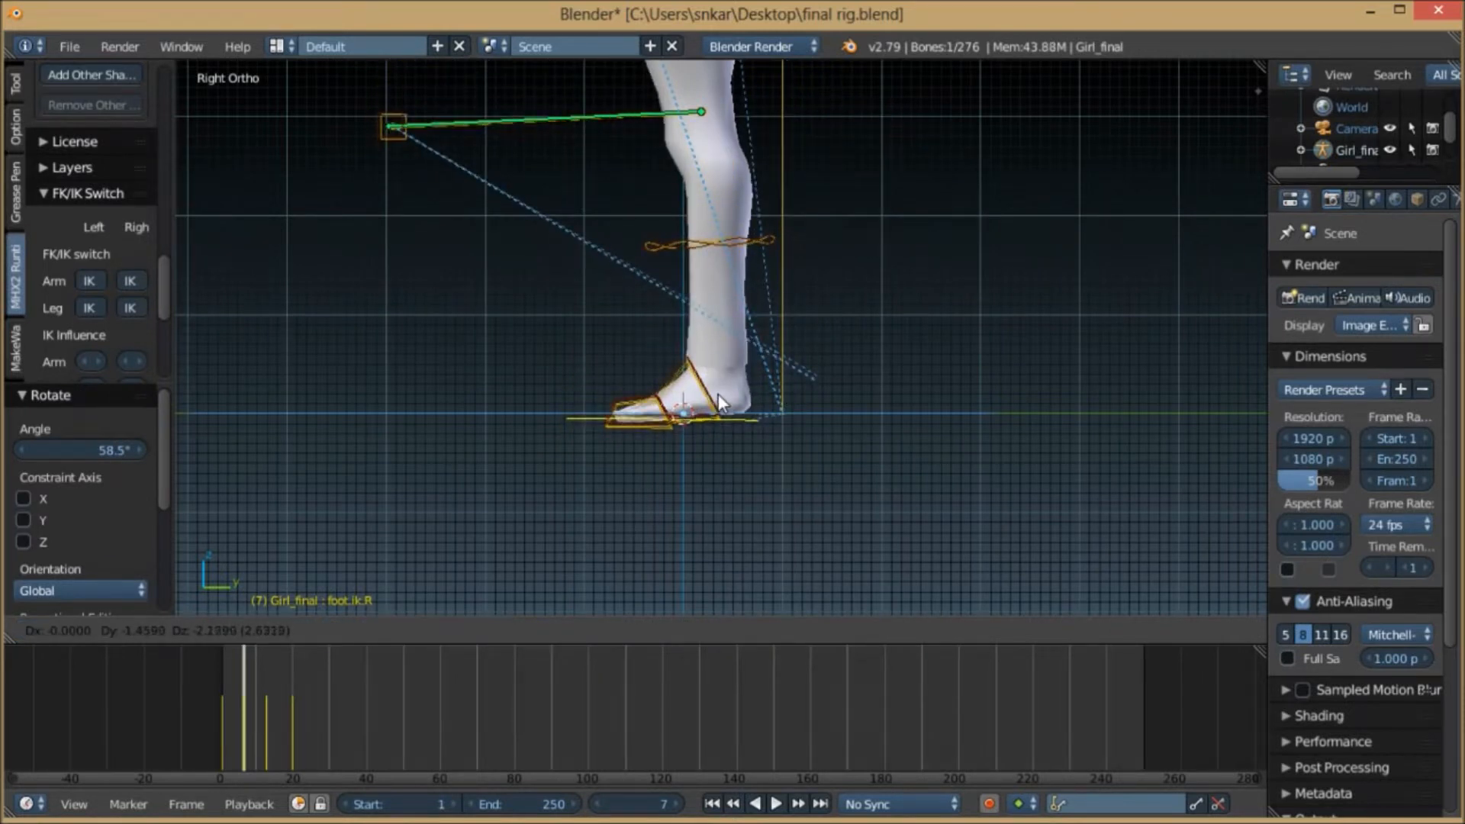
{"action": "left_click", "coordinate": [717, 393]}
- Move the left foot IK control about 1.198 in Y and 1.089 in Z, rotate it -32°, then shift it another 0.153 in Y and 0.240 in Z
{"action": "middle_click_drag", "start_coordinate": [711, 412], "coordinate": [748, 463]}
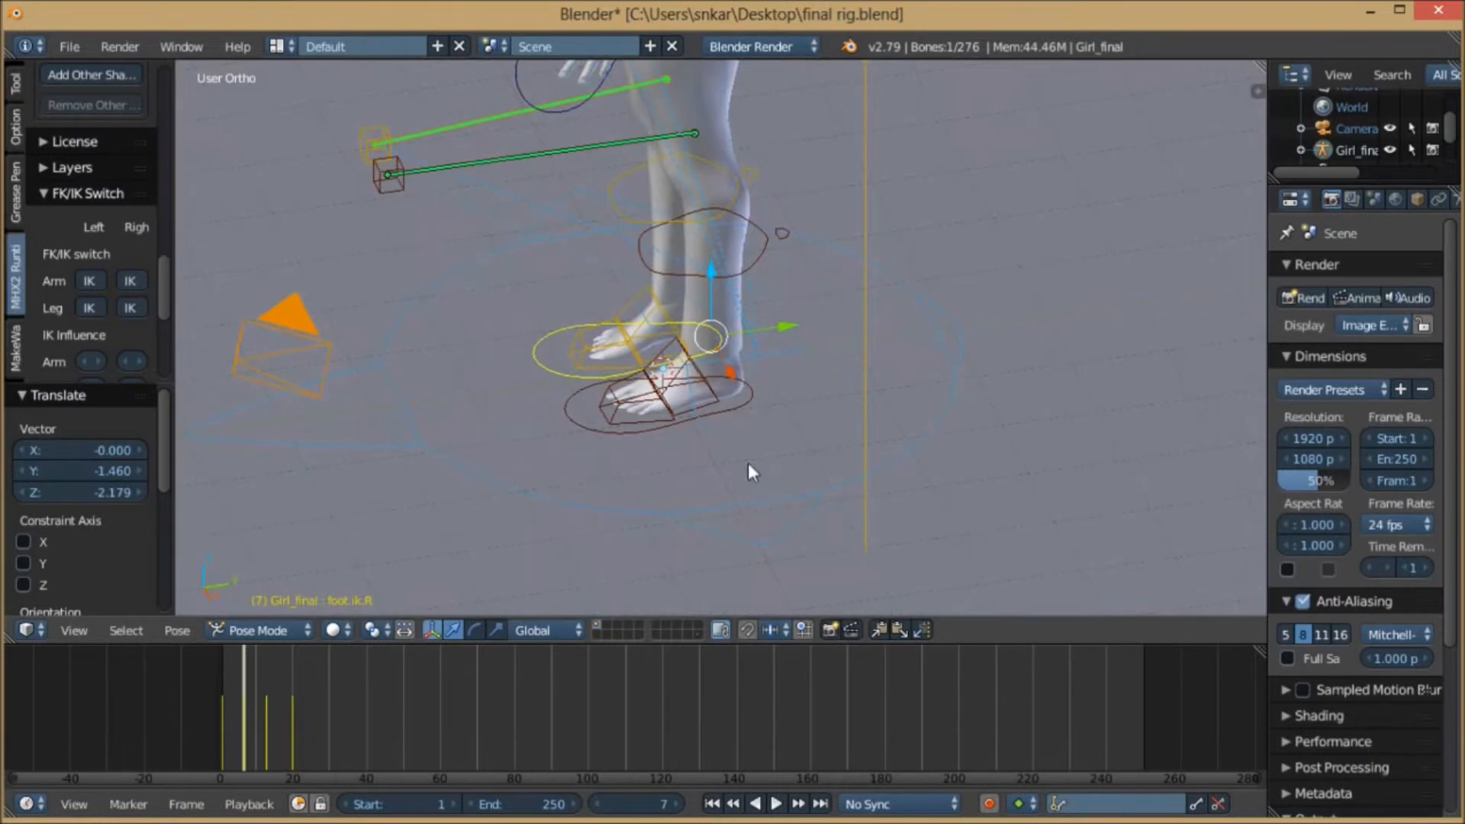
{"action": "right_click", "coordinate": [751, 424]}
{"action": "key", "text": "KP_3"}
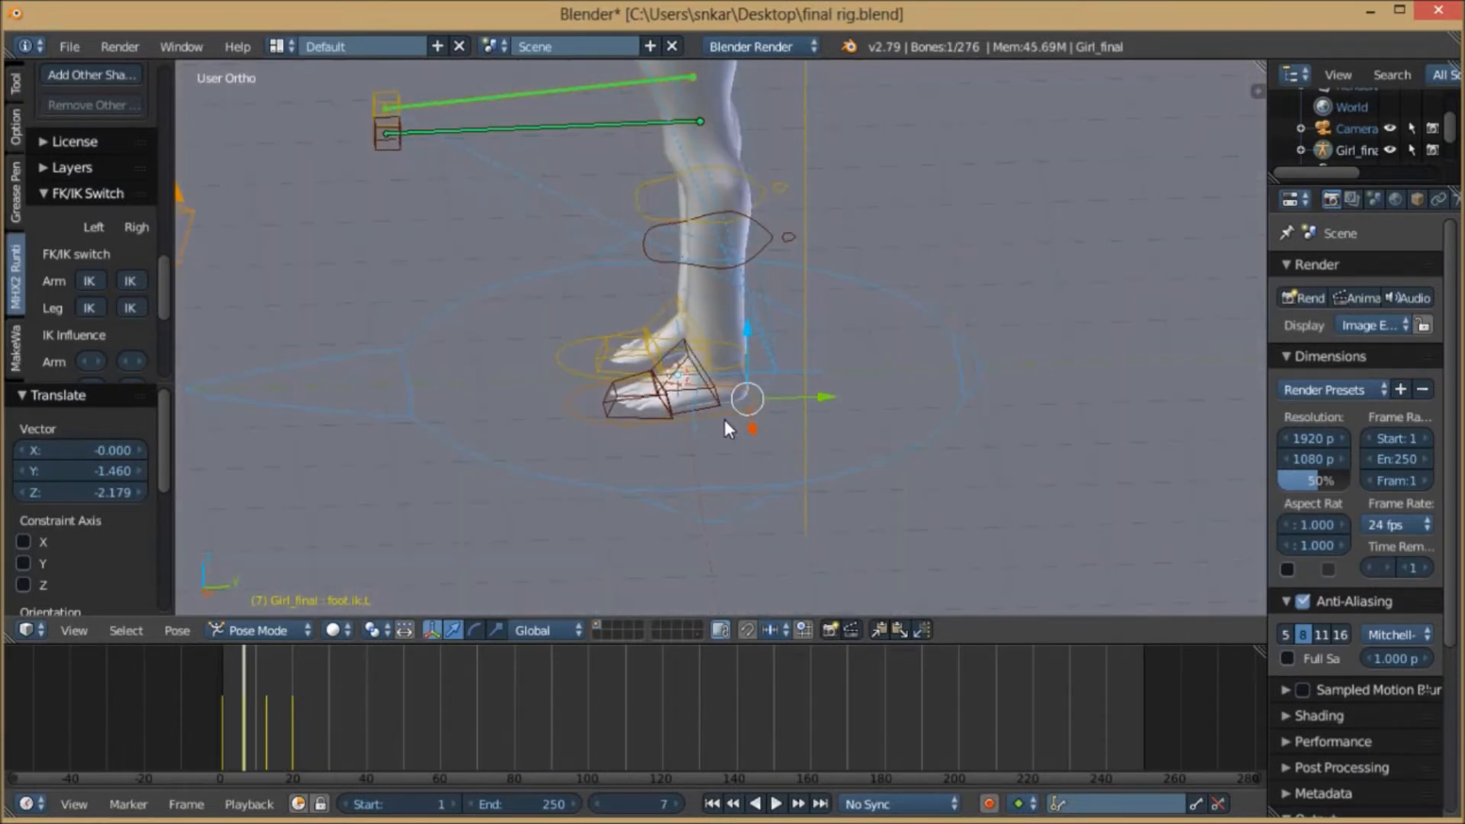
{"action": "key", "text": "g"}
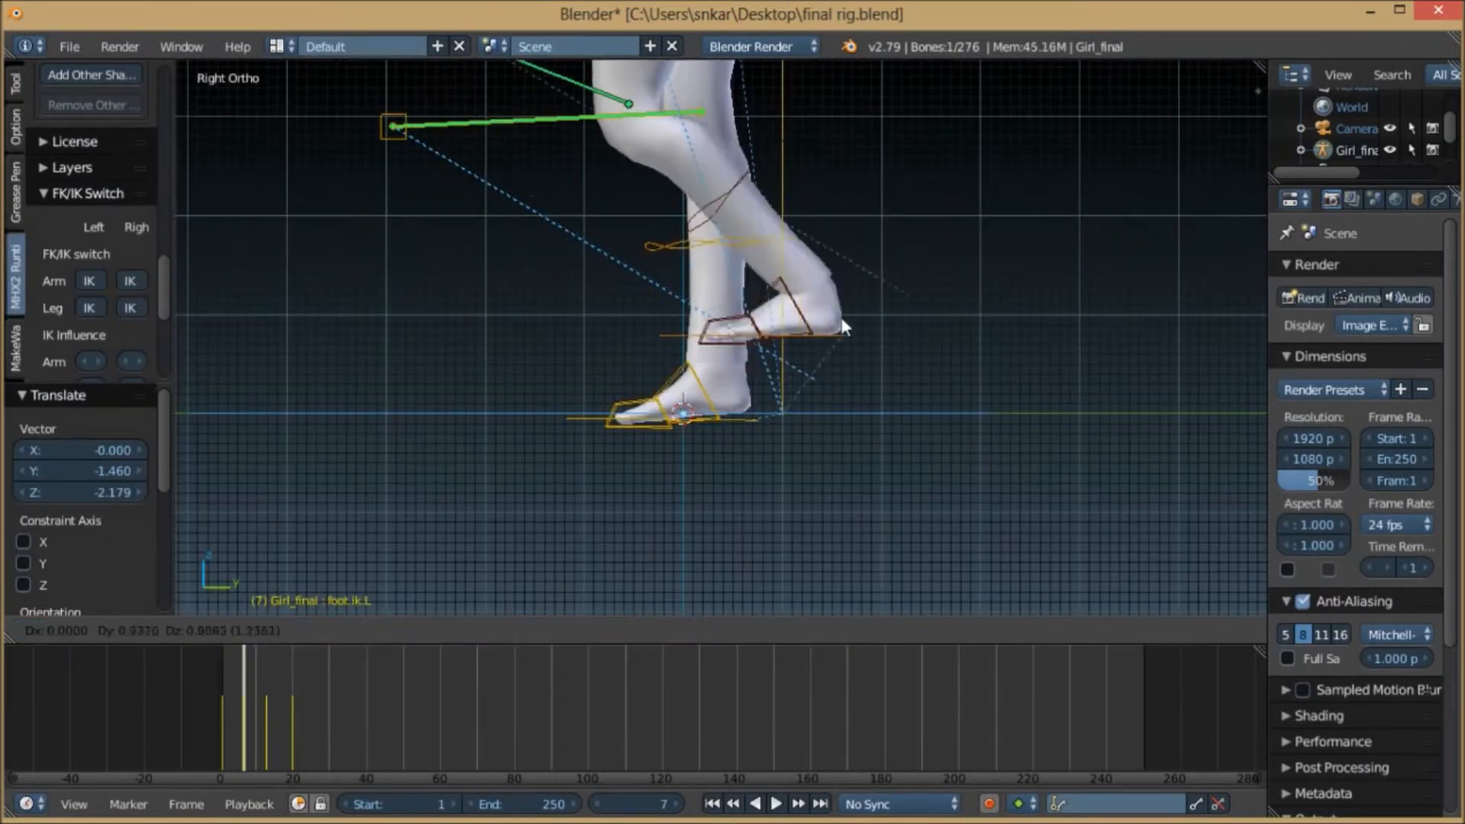
{"action": "left_click", "coordinate": [854, 318]}
{"action": "key", "text": "r"}
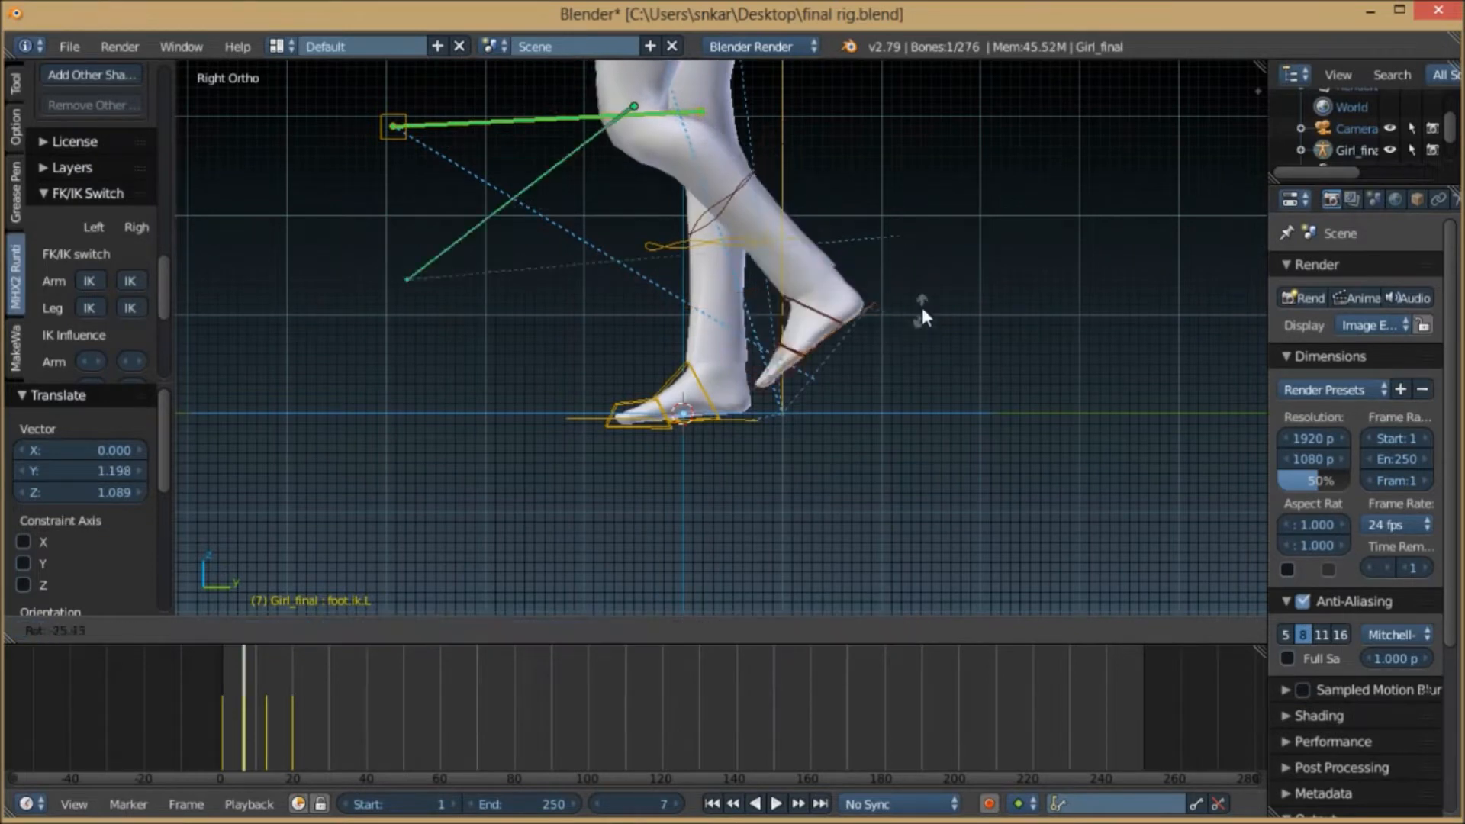
{"action": "left_click", "coordinate": [917, 315]}
{"action": "key", "text": "g"}
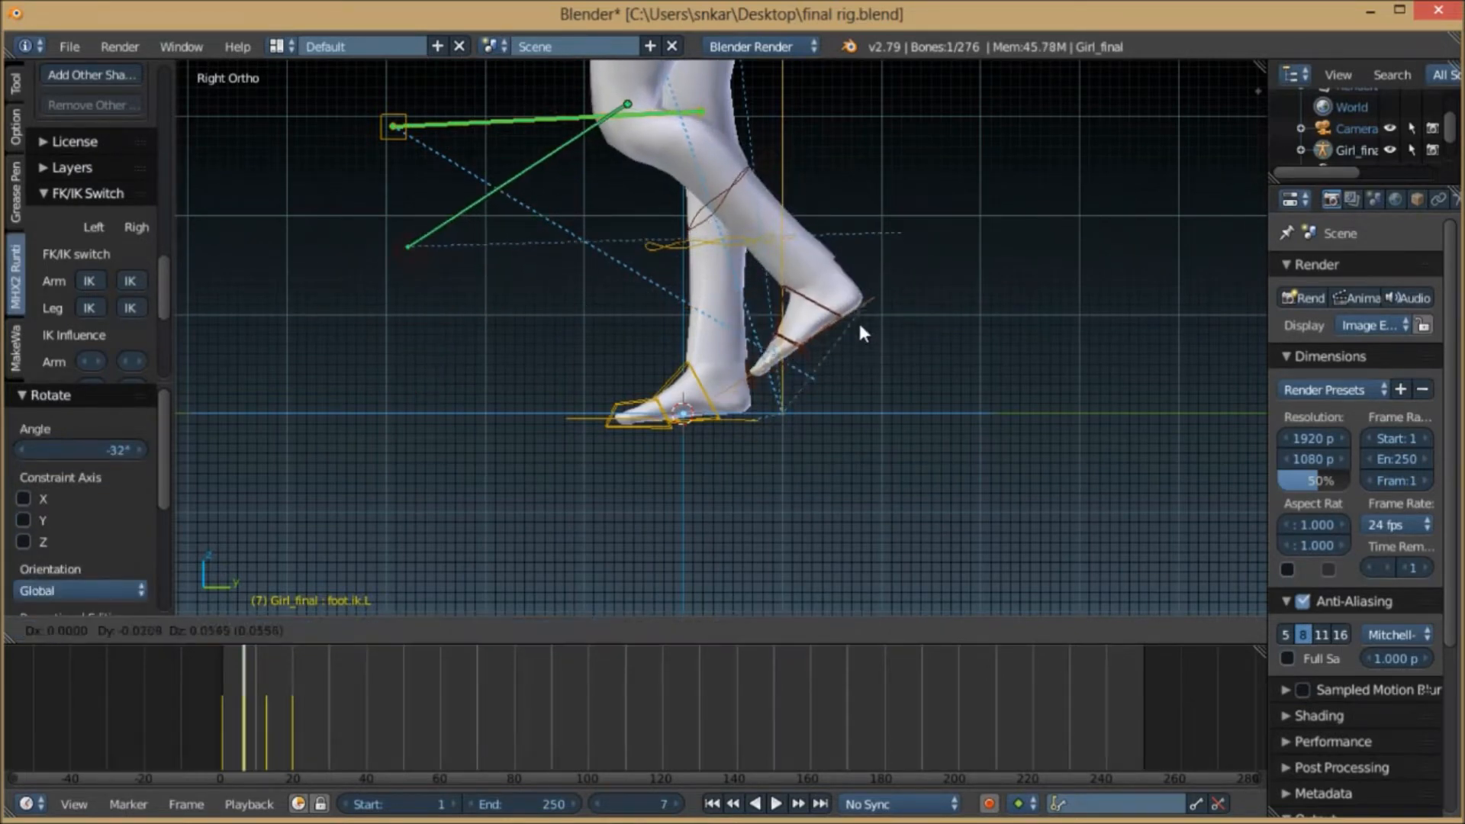
{"action": "left_click", "coordinate": [876, 321]}
- Select all the rig's bones and insert a LocRotScale keyframe for the corrected passing pose at frame 7
{"action": "scroll", "coordinate": [874, 320], "scroll_direction": "down", "scroll_amount": 4}
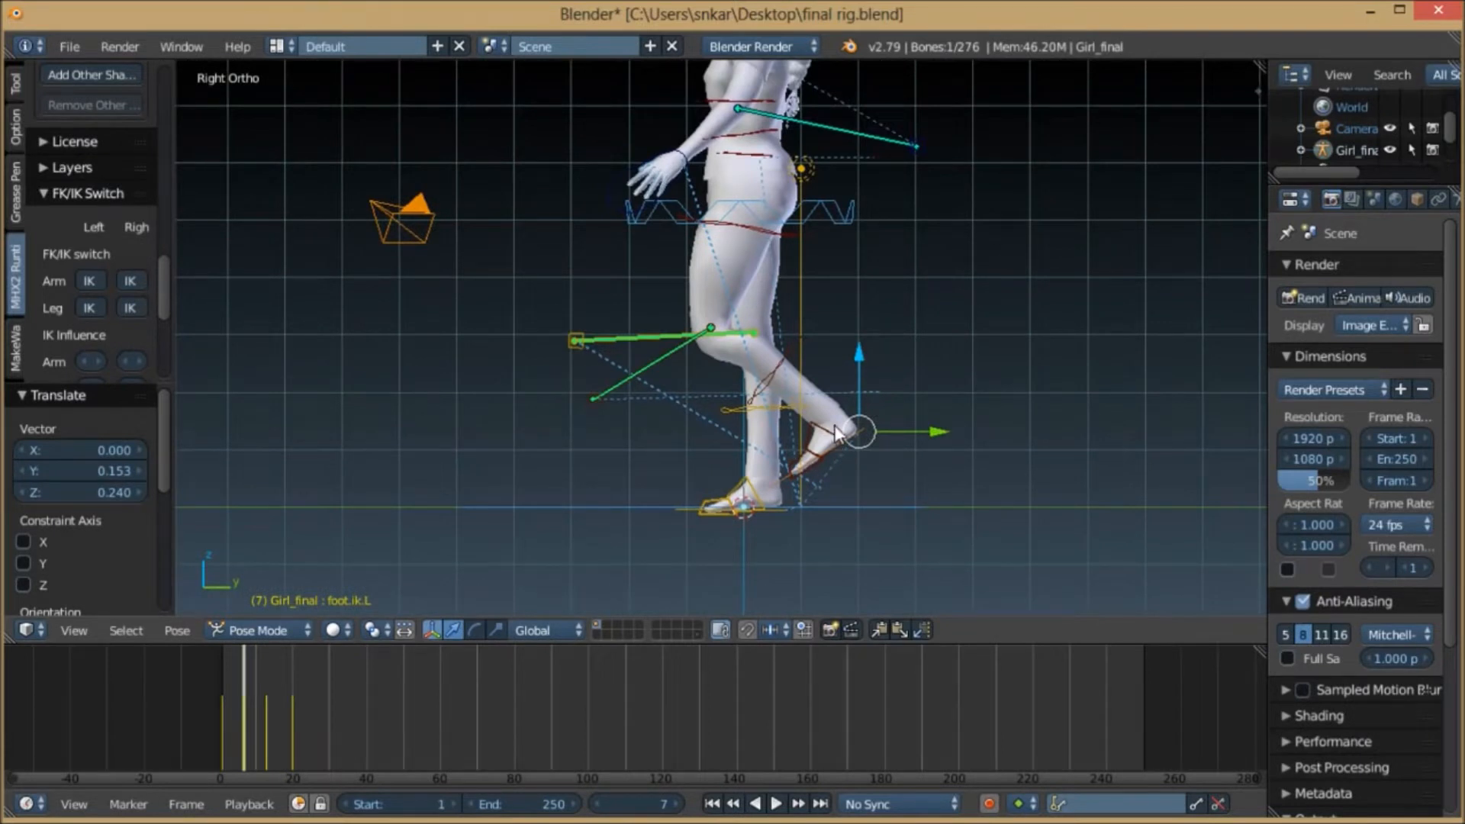
{"action": "key", "text": "a"}
{"action": "key", "text": "a"}
{"action": "key", "text": "i"}
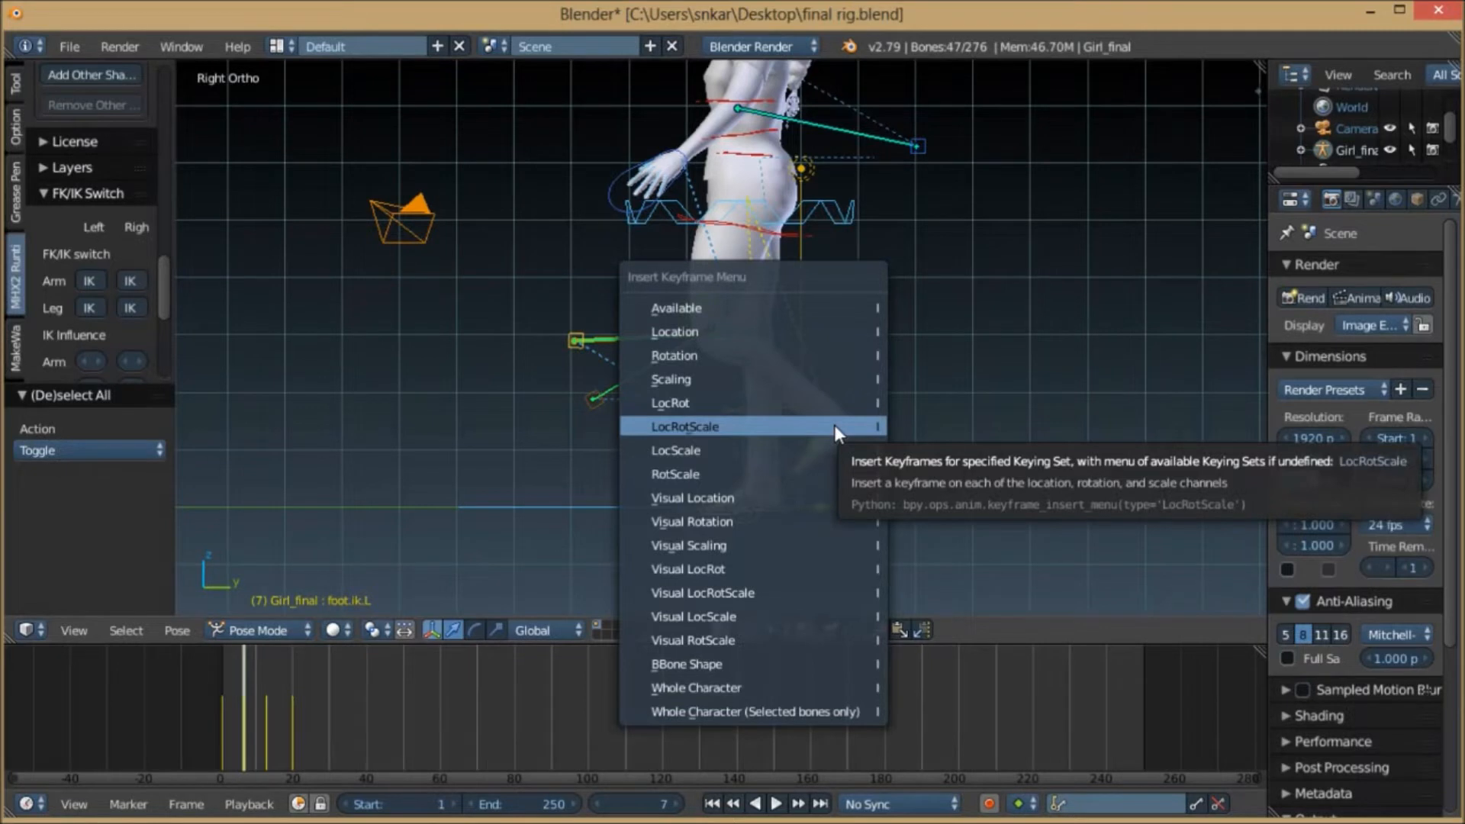
{"action": "left_click", "coordinate": [835, 424]}
- Review the keyed walk poses between frames 1 and 20 and return to frame 1
{"action": "scroll", "coordinate": [859, 420], "scroll_direction": "down", "scroll_amount": 4}
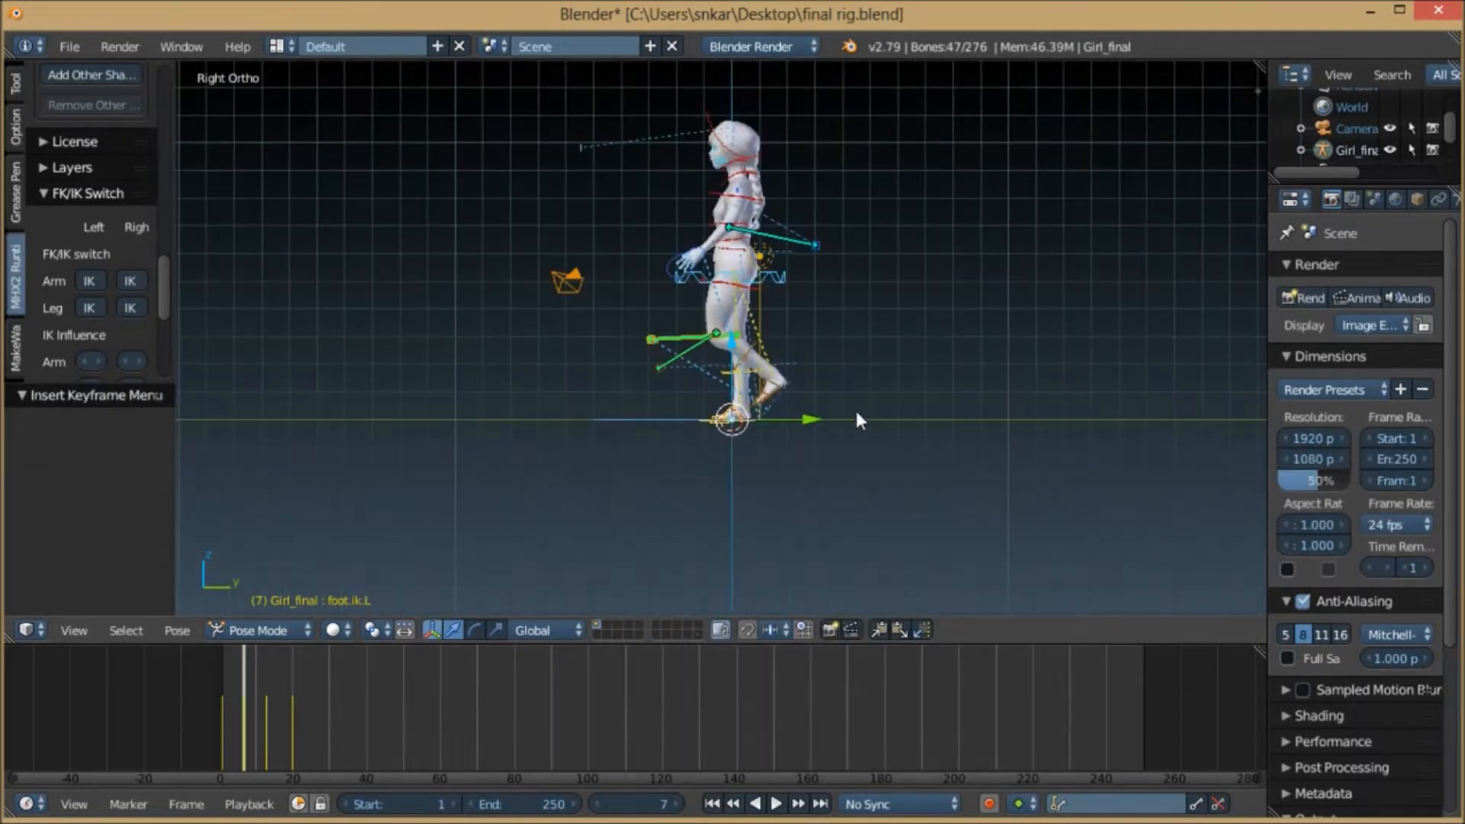
{"action": "middle_click_drag", "start_coordinate": [829, 319], "coordinate": [845, 323], "text": "shift"}
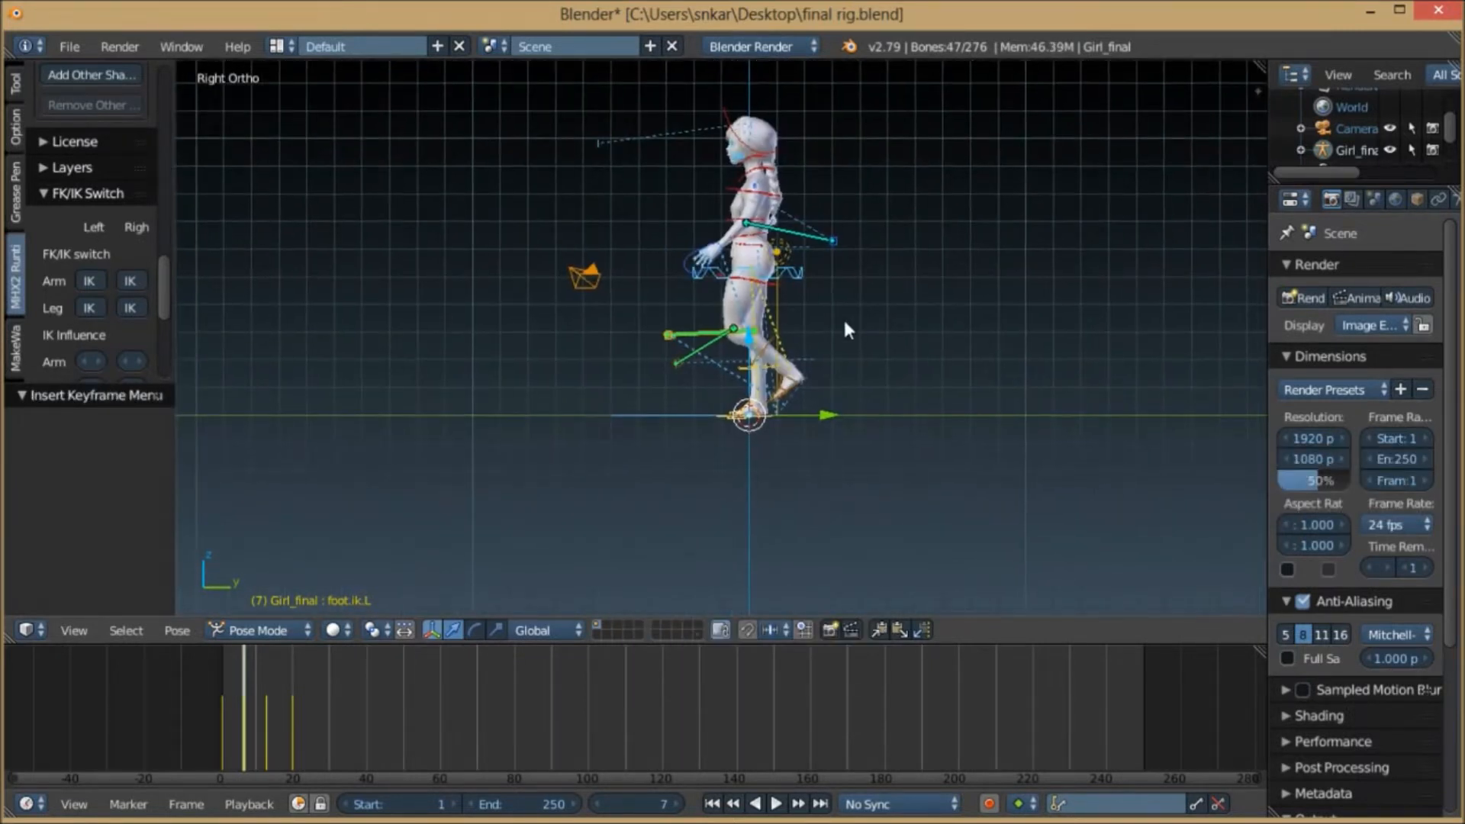
{"action": "left_click", "coordinate": [227, 696]}
{"action": "key", "text": "alt+a"}
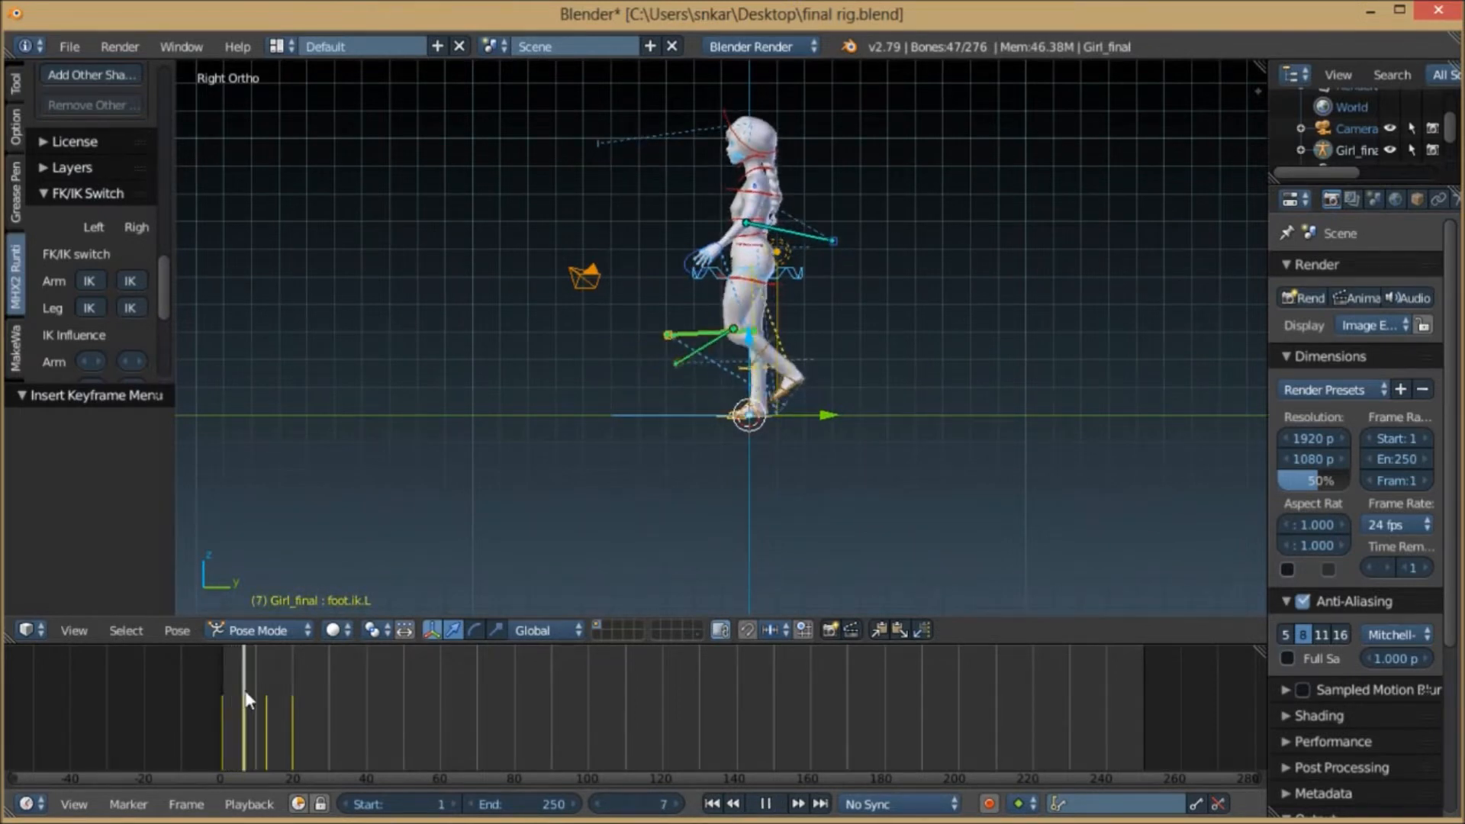
{"action": "left_click_drag", "start_coordinate": [245, 692], "coordinate": [293, 697]}
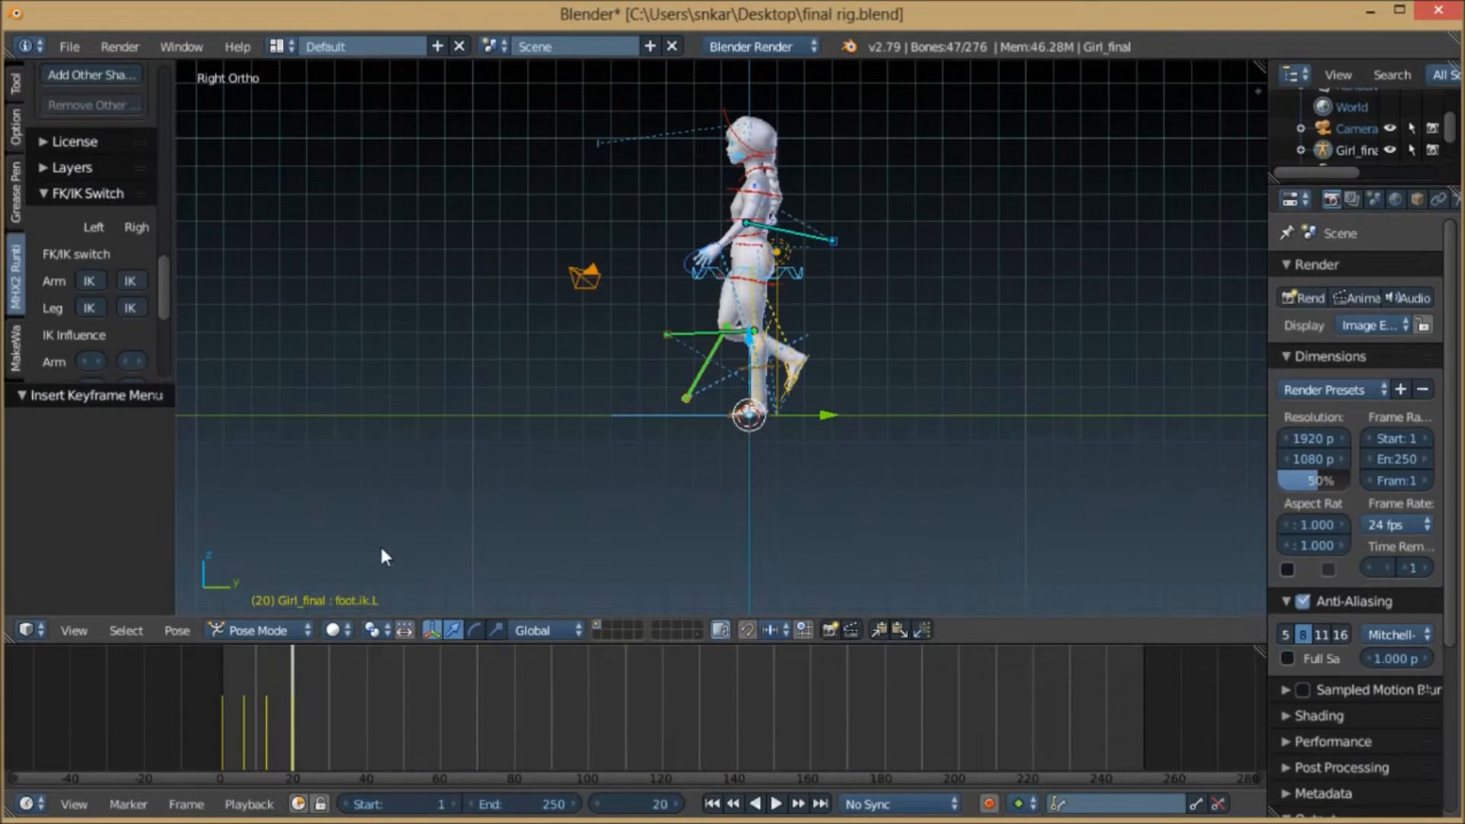
{"action": "left_click_drag", "start_coordinate": [221, 701], "coordinate": [292, 708]}
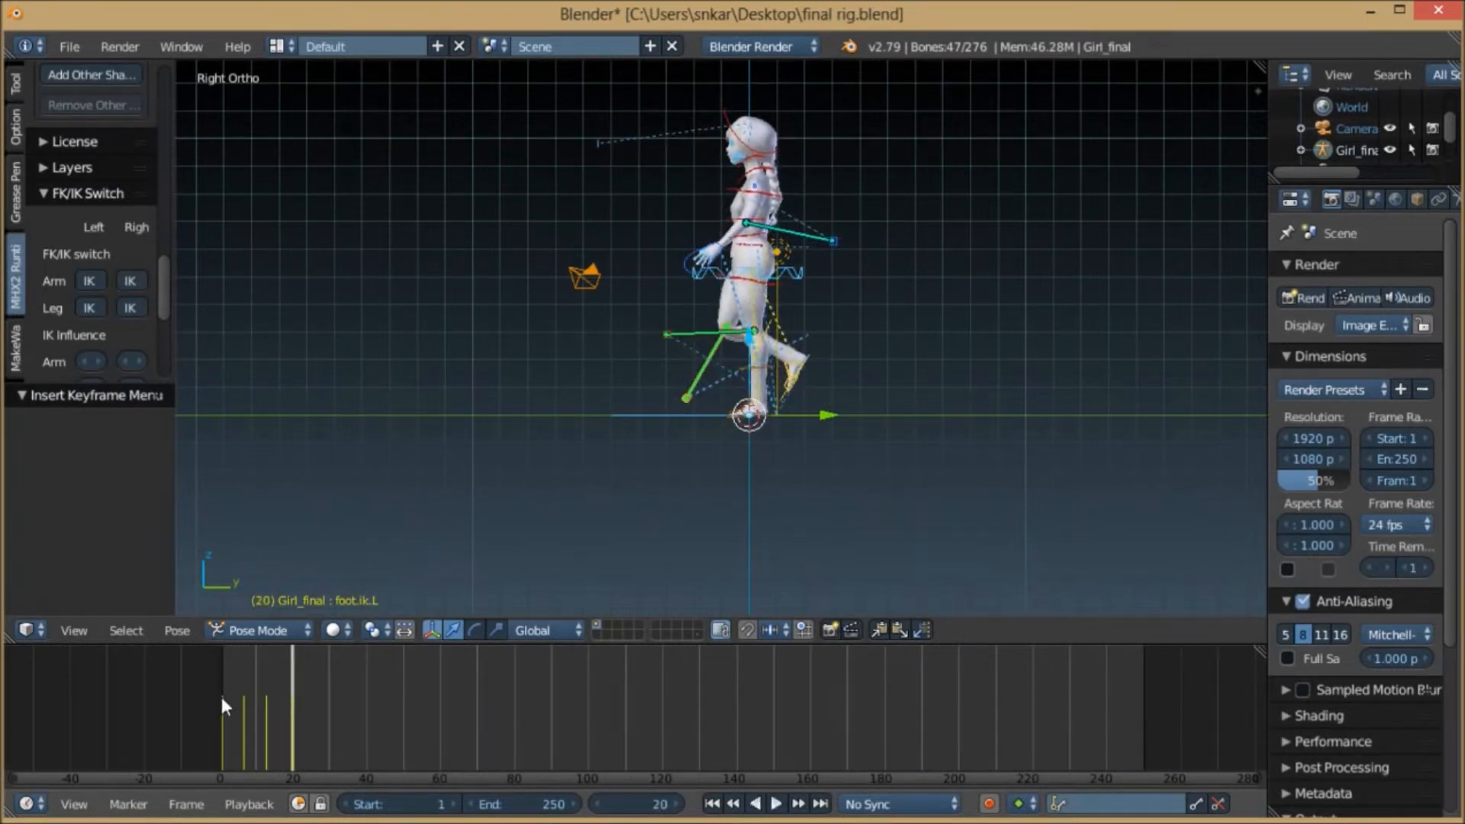
{"action": "left_click", "coordinate": [221, 695]}
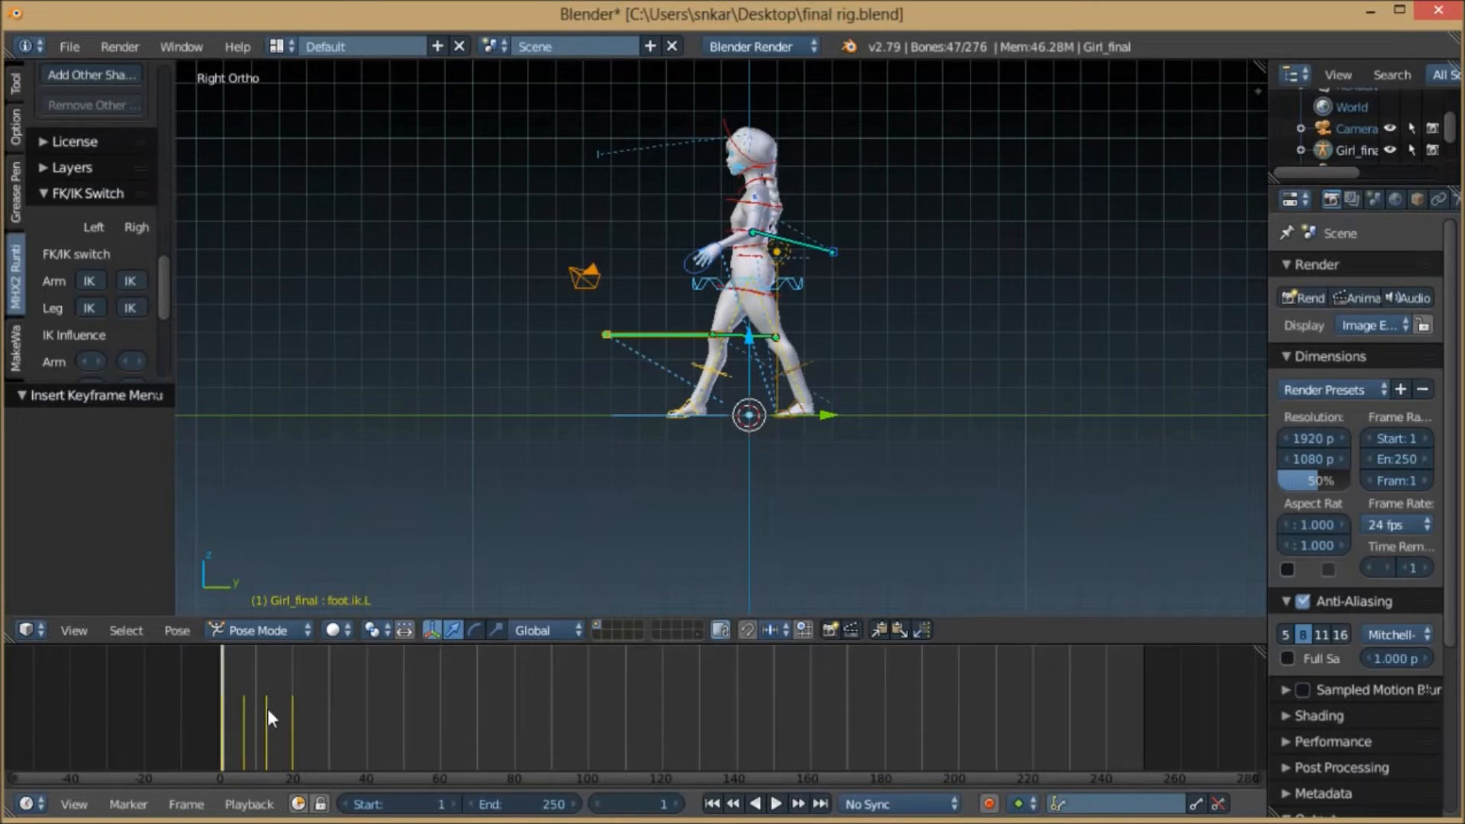
{"action": "key", "text": "alt+a"}
{"action": "left_click_drag", "start_coordinate": [272, 692], "coordinate": [222, 704]}
- In the Dope Sheet, duplicate all keyframes of the frame 1 contact pose to frame 27
{"action": "left_click", "coordinate": [33, 631]}
{"action": "left_click", "coordinate": [70, 519]}
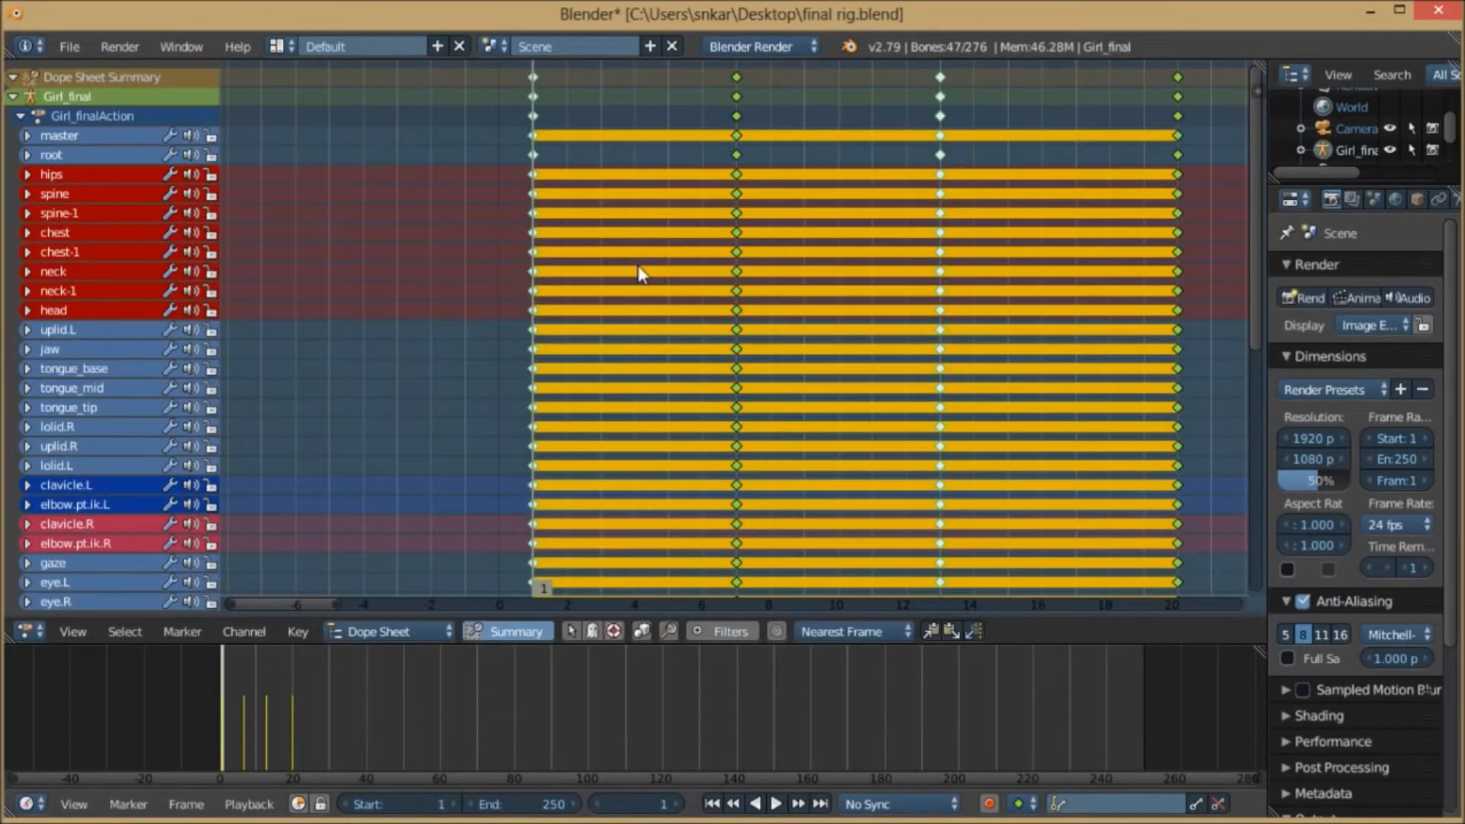
{"action": "left_click", "coordinate": [532, 77]}
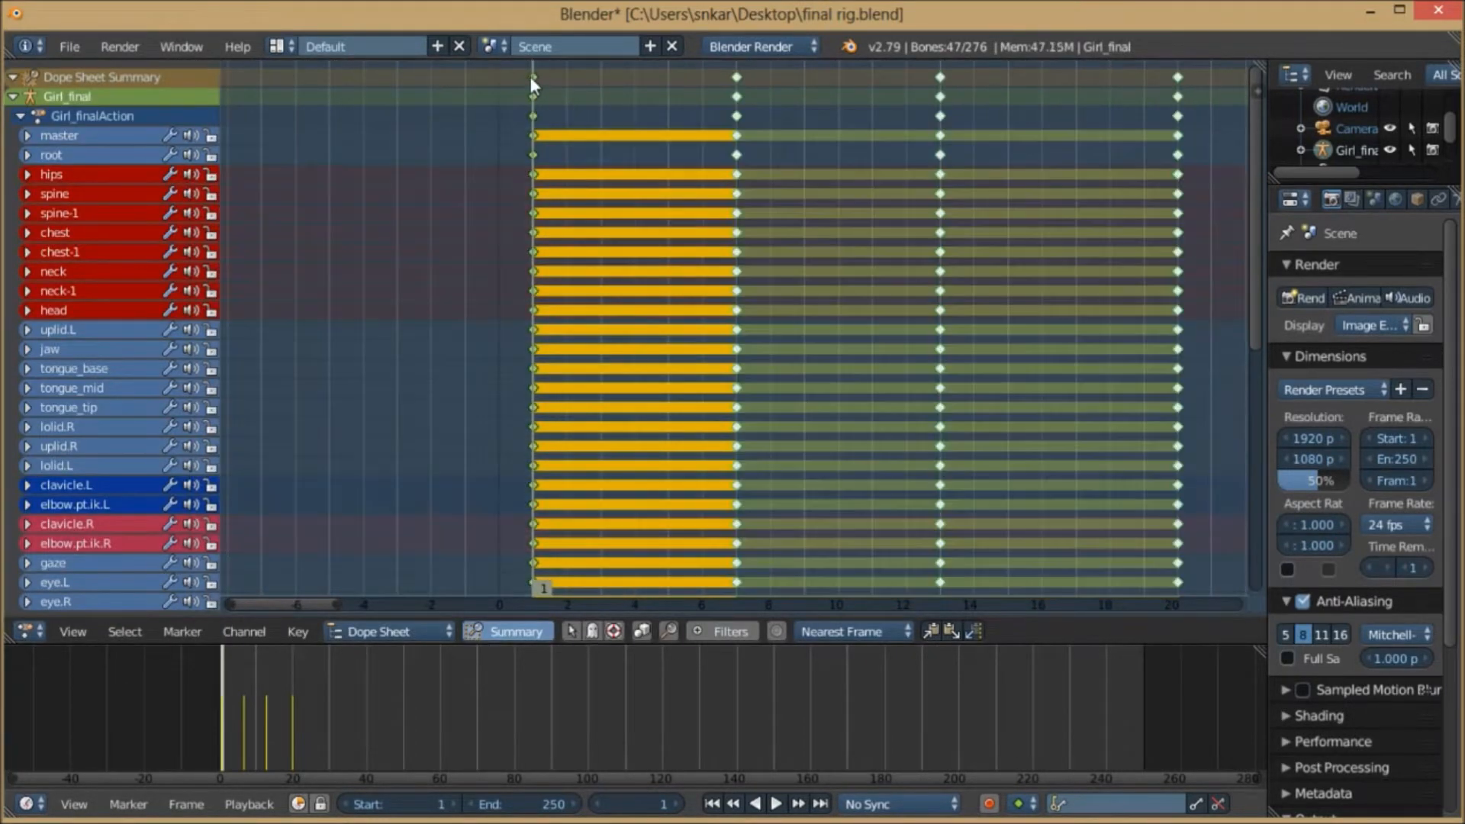
{"action": "scroll", "coordinate": [791, 269], "scroll_direction": "down", "scroll_amount": 3}
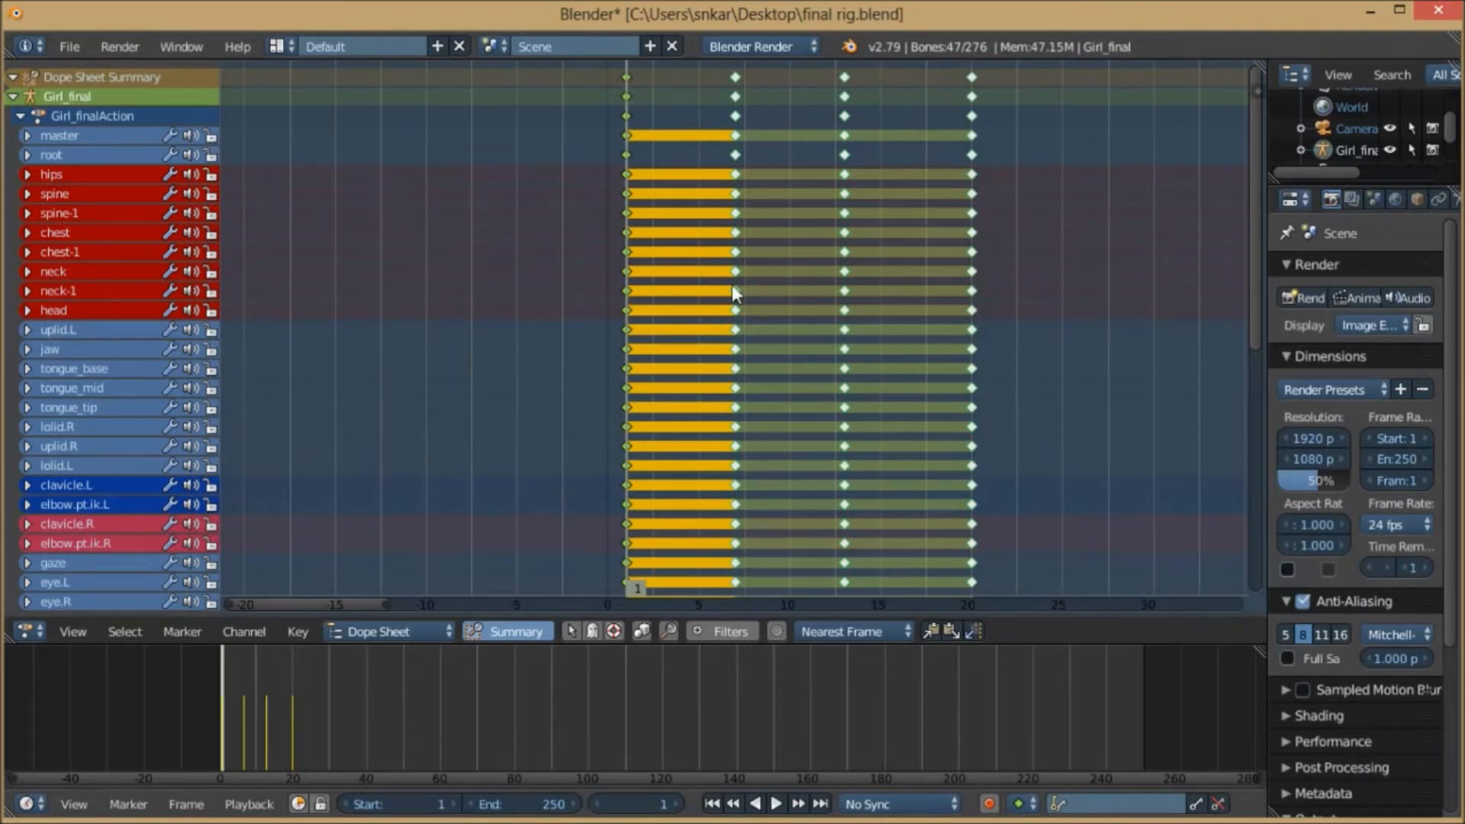
{"action": "key", "text": "alt+a"}
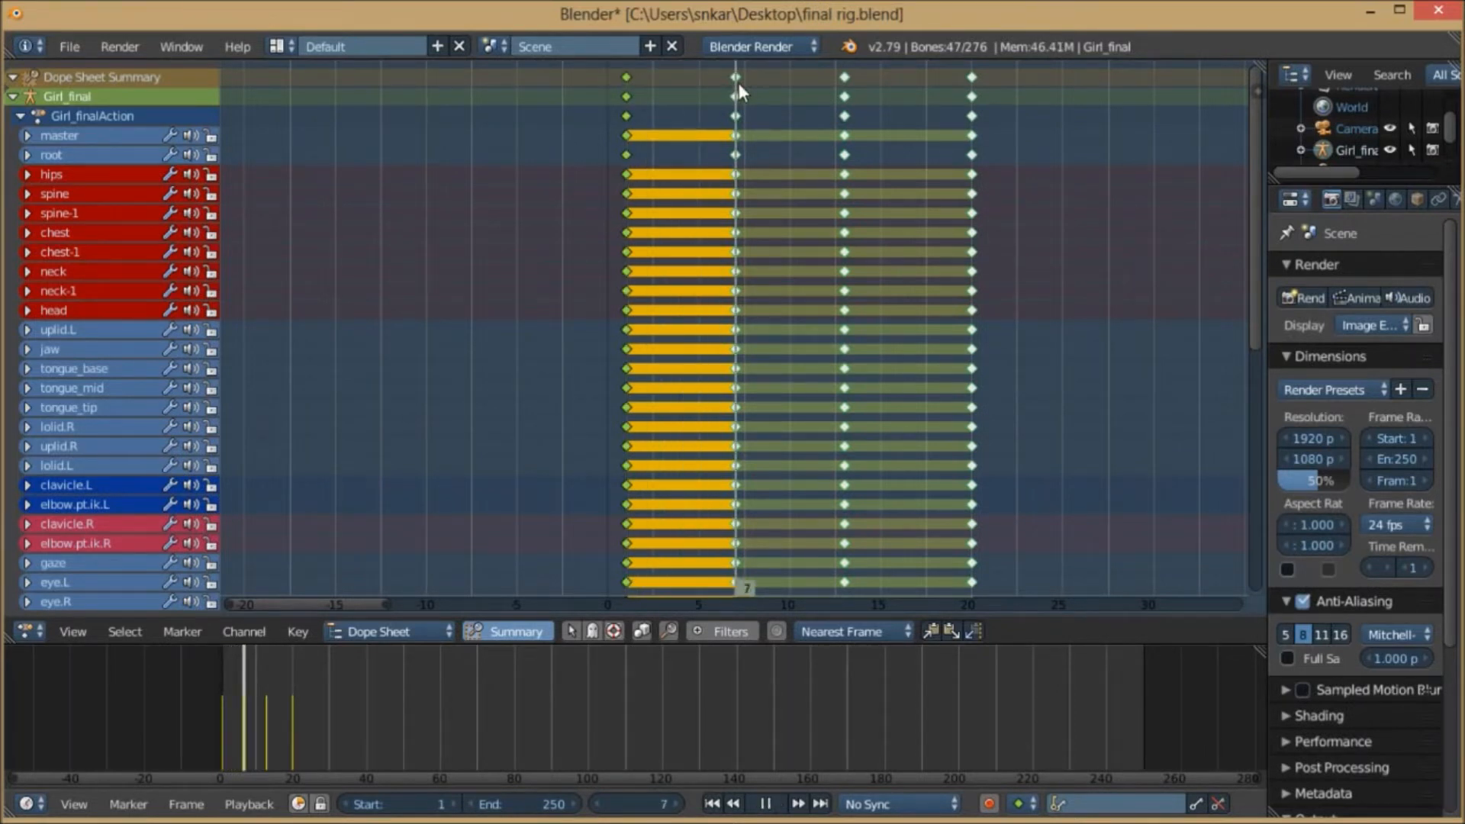
{"action": "left_click_drag", "start_coordinate": [738, 84], "coordinate": [1102, 121]}
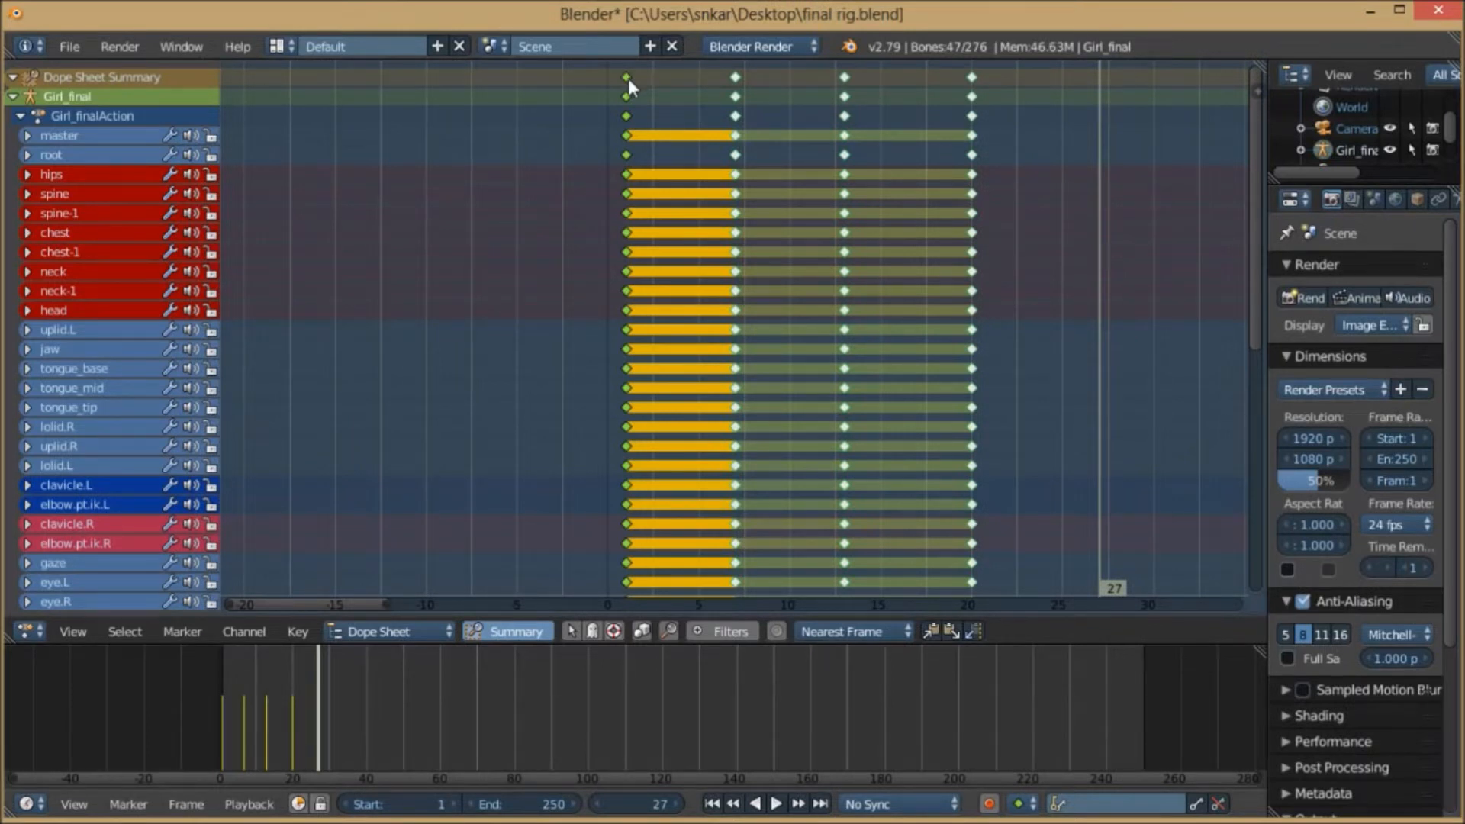
{"action": "key", "text": "g"}
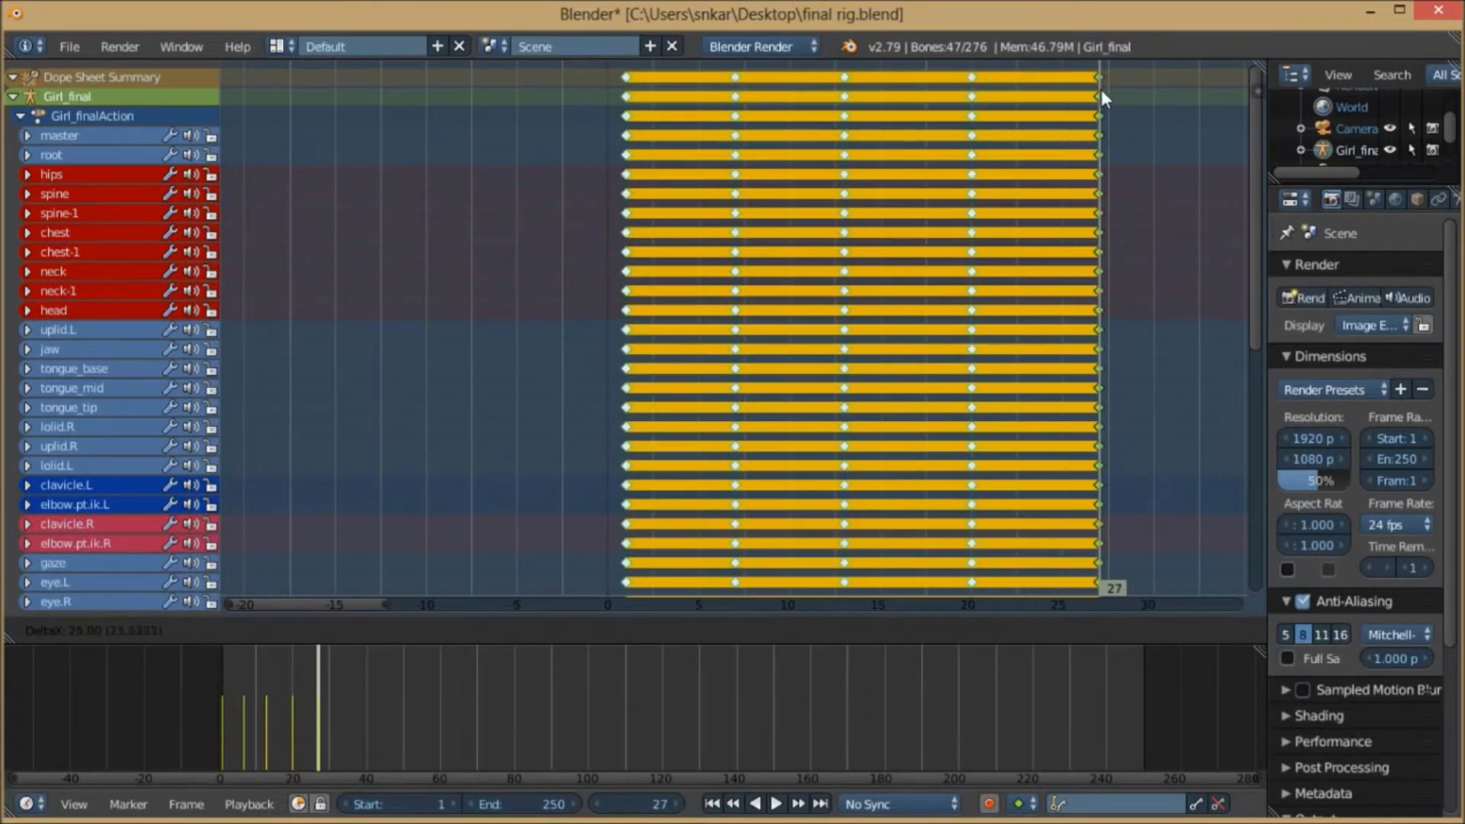
{"action": "left_click", "coordinate": [1101, 90]}
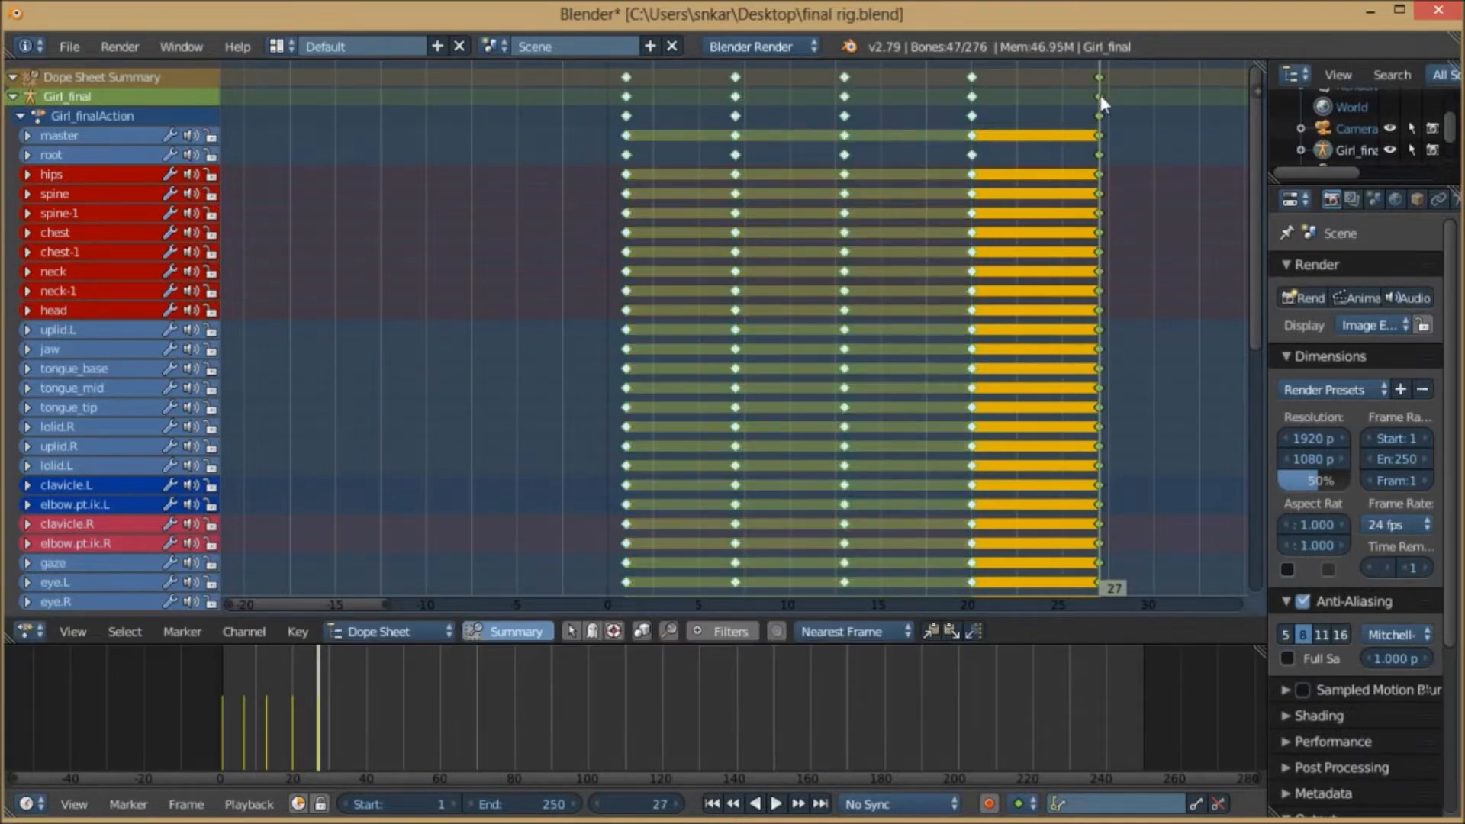
- Switch the editor back to the 3D View and briefly play the walk animation
{"action": "left_click", "coordinate": [31, 631]}
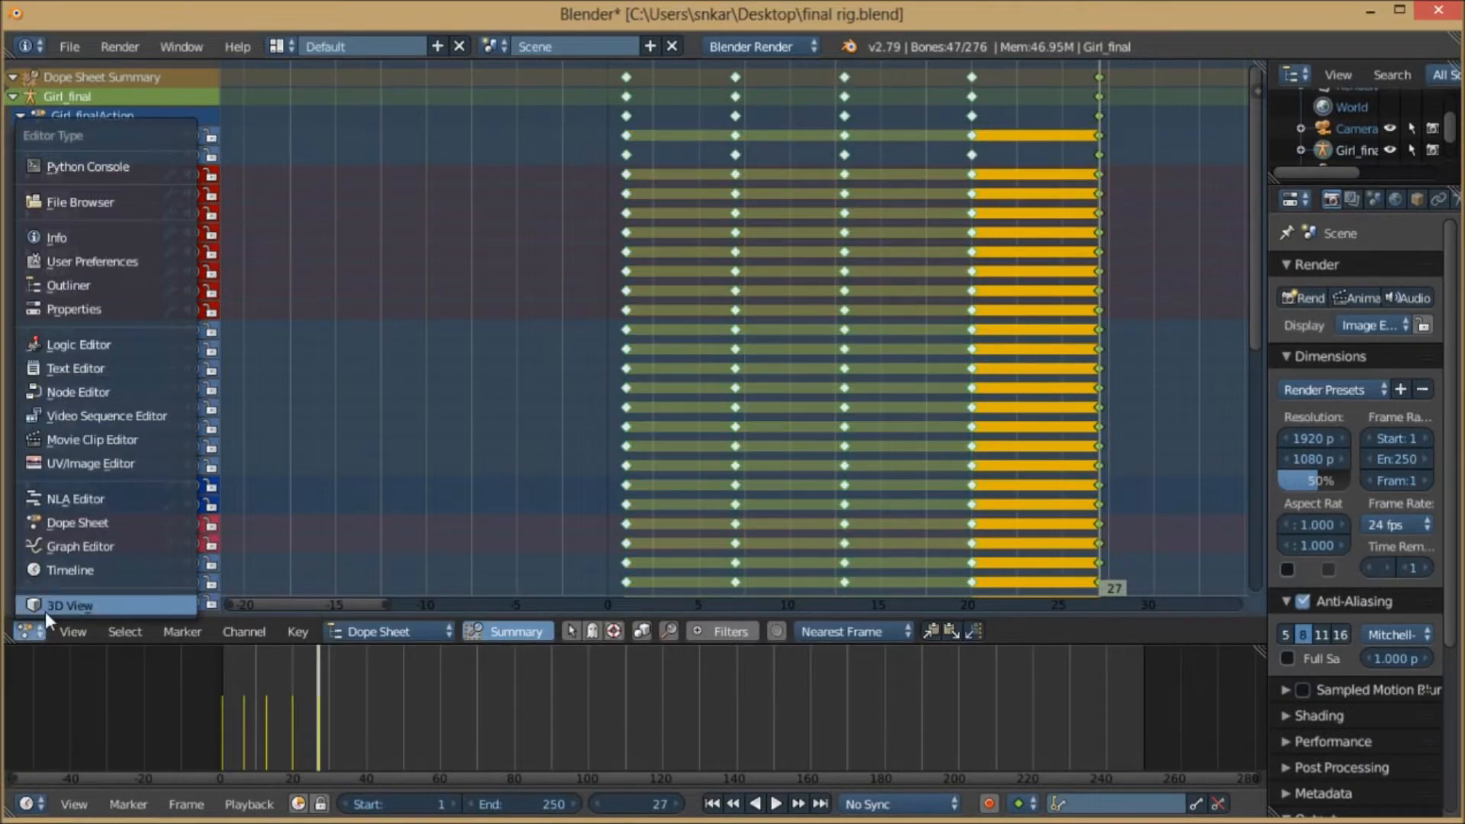
{"action": "left_click", "coordinate": [54, 608]}
{"action": "scroll", "coordinate": [719, 492], "scroll_direction": "down", "scroll_amount": 1}
{"action": "scroll", "coordinate": [706, 454], "scroll_direction": "up", "scroll_amount": 3}
{"action": "middle_click_drag", "start_coordinate": [681, 411], "coordinate": [592, 477], "text": "shift"}
{"action": "scroll", "coordinate": [588, 455], "scroll_direction": "down", "scroll_amount": 1}
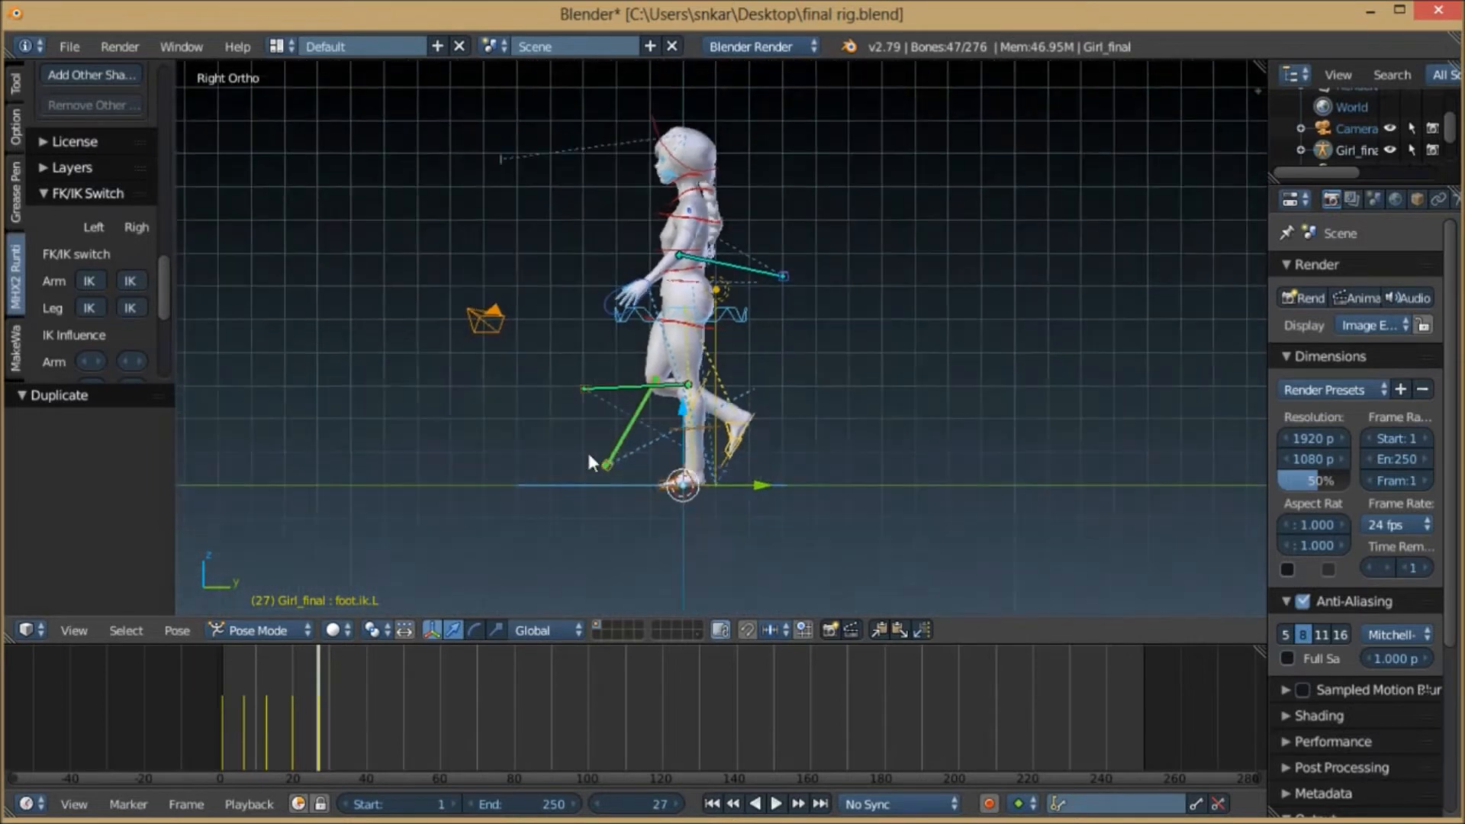
{"action": "left_click", "coordinate": [775, 803]}
{"action": "left_click", "coordinate": [766, 803]}
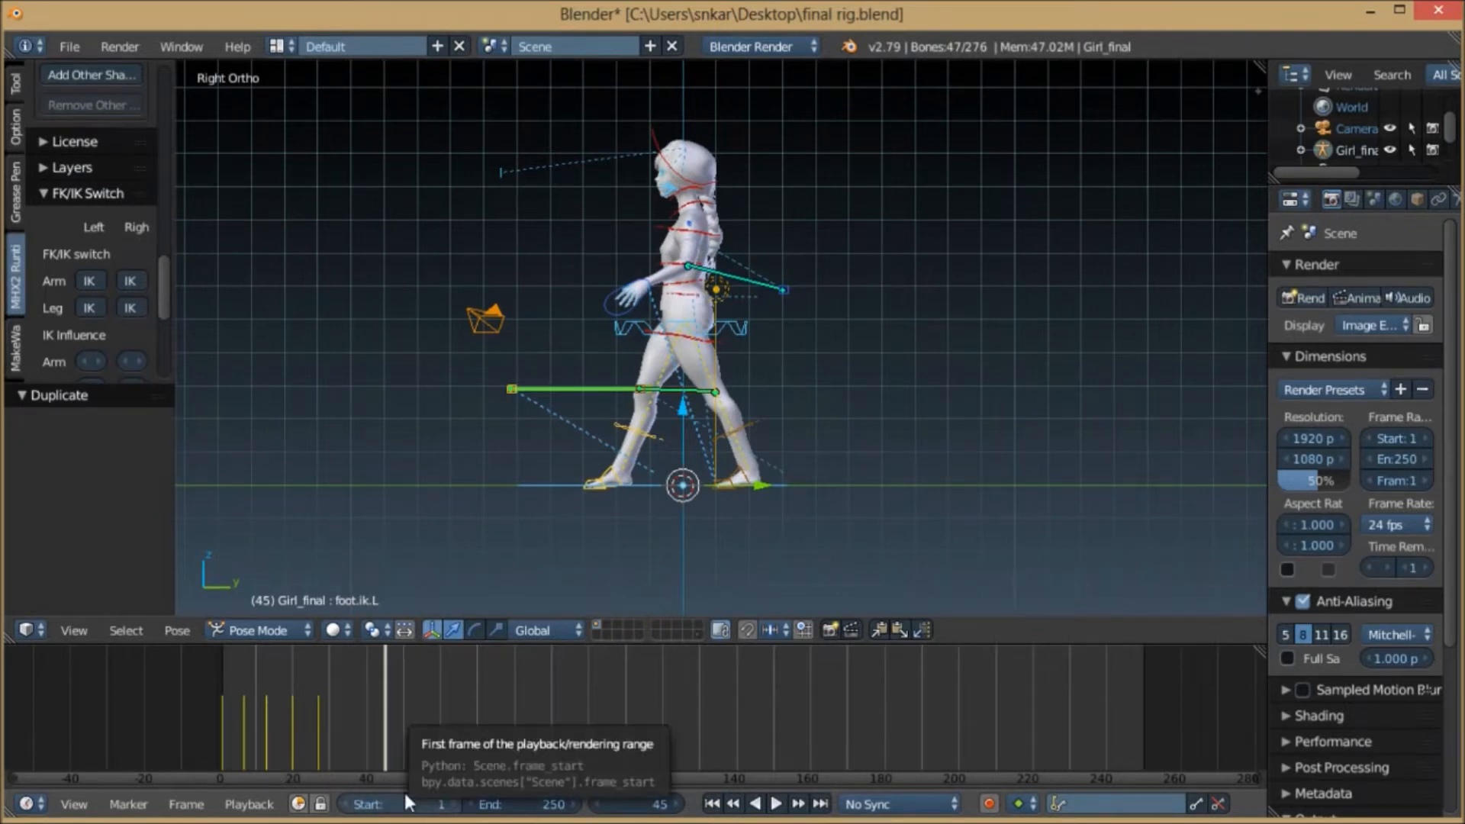
- Set the end frame of the playback range to 27 and play the animation
{"action": "left_click", "coordinate": [525, 802]}
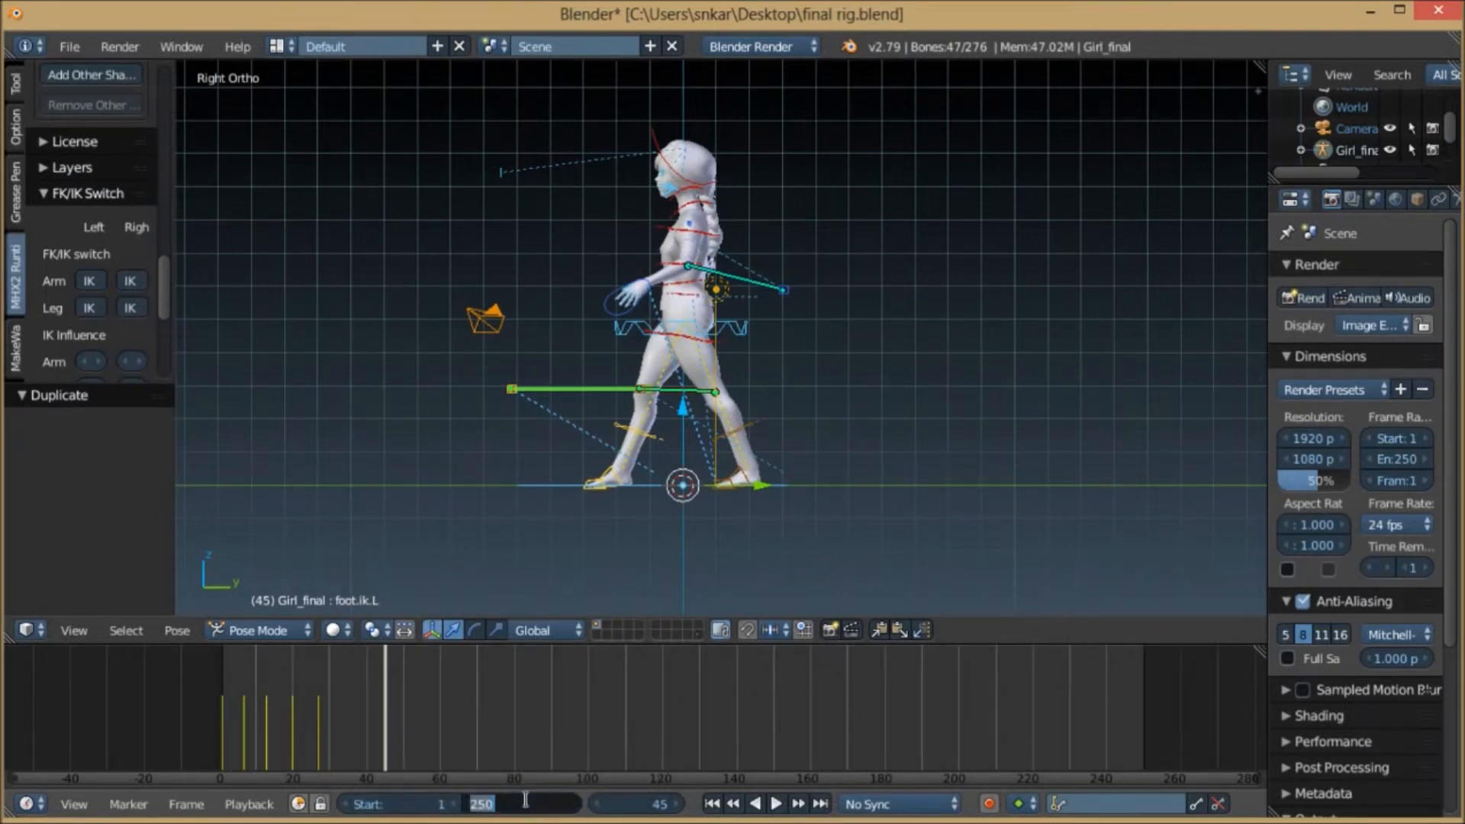
{"action": "type", "text": "27"}
{"action": "key", "text": "Return"}
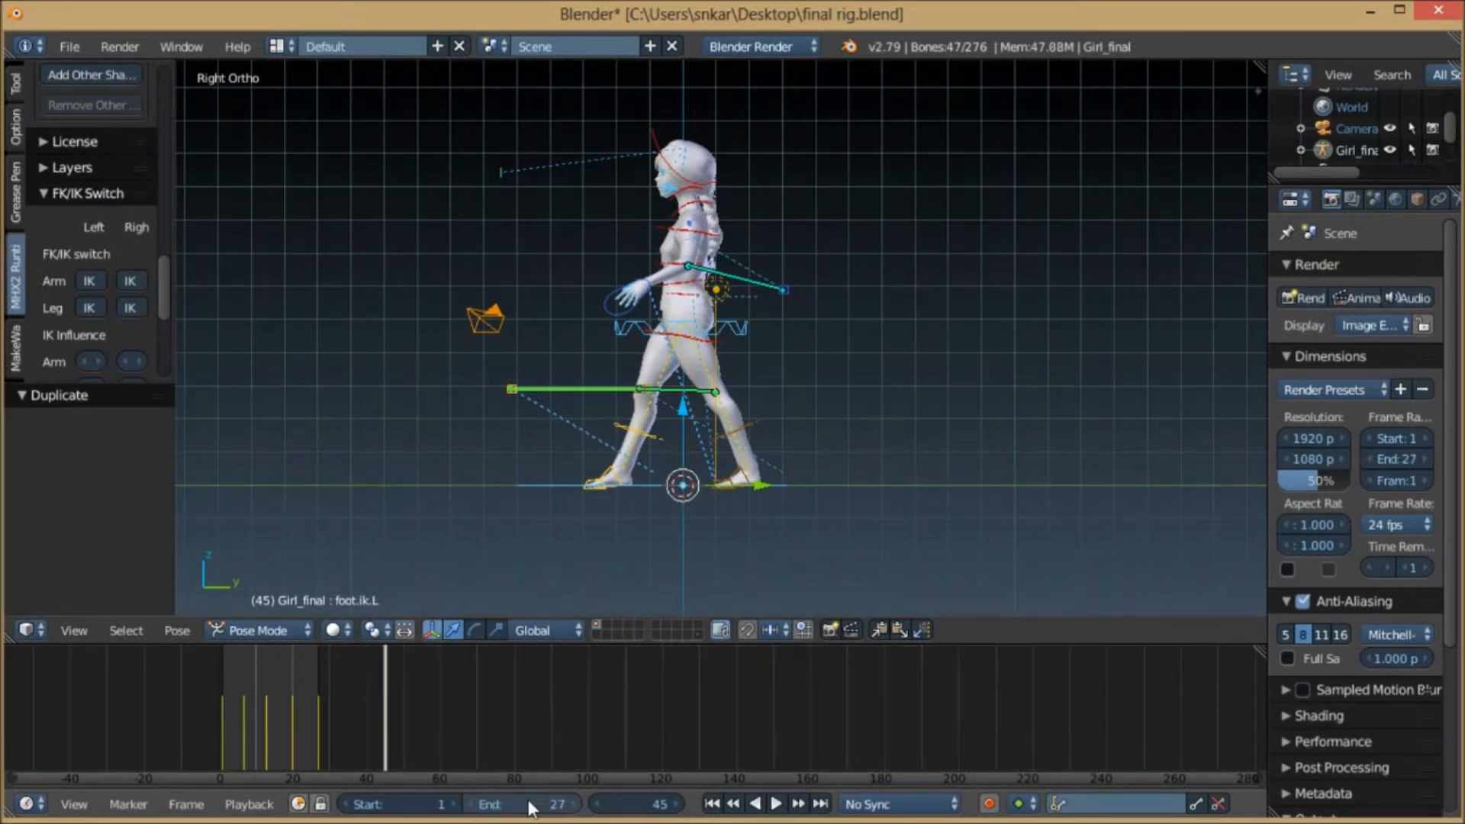
{"action": "left_click", "coordinate": [777, 803]}
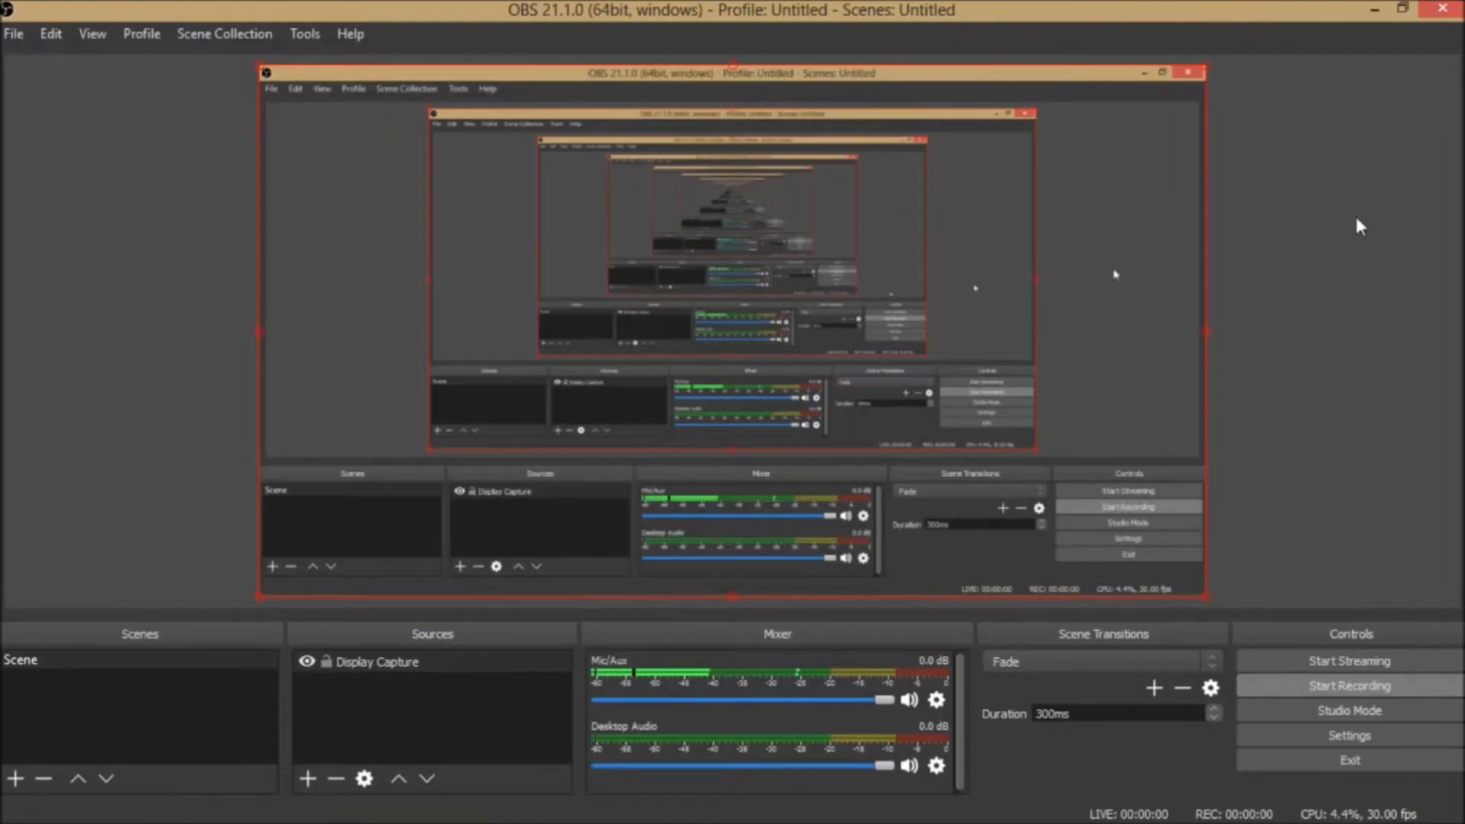
- Minimize the OBS window and preview the walk cycle in Blender, stopping the playback after a short check
{"action": "left_click", "coordinate": [1376, 12]}
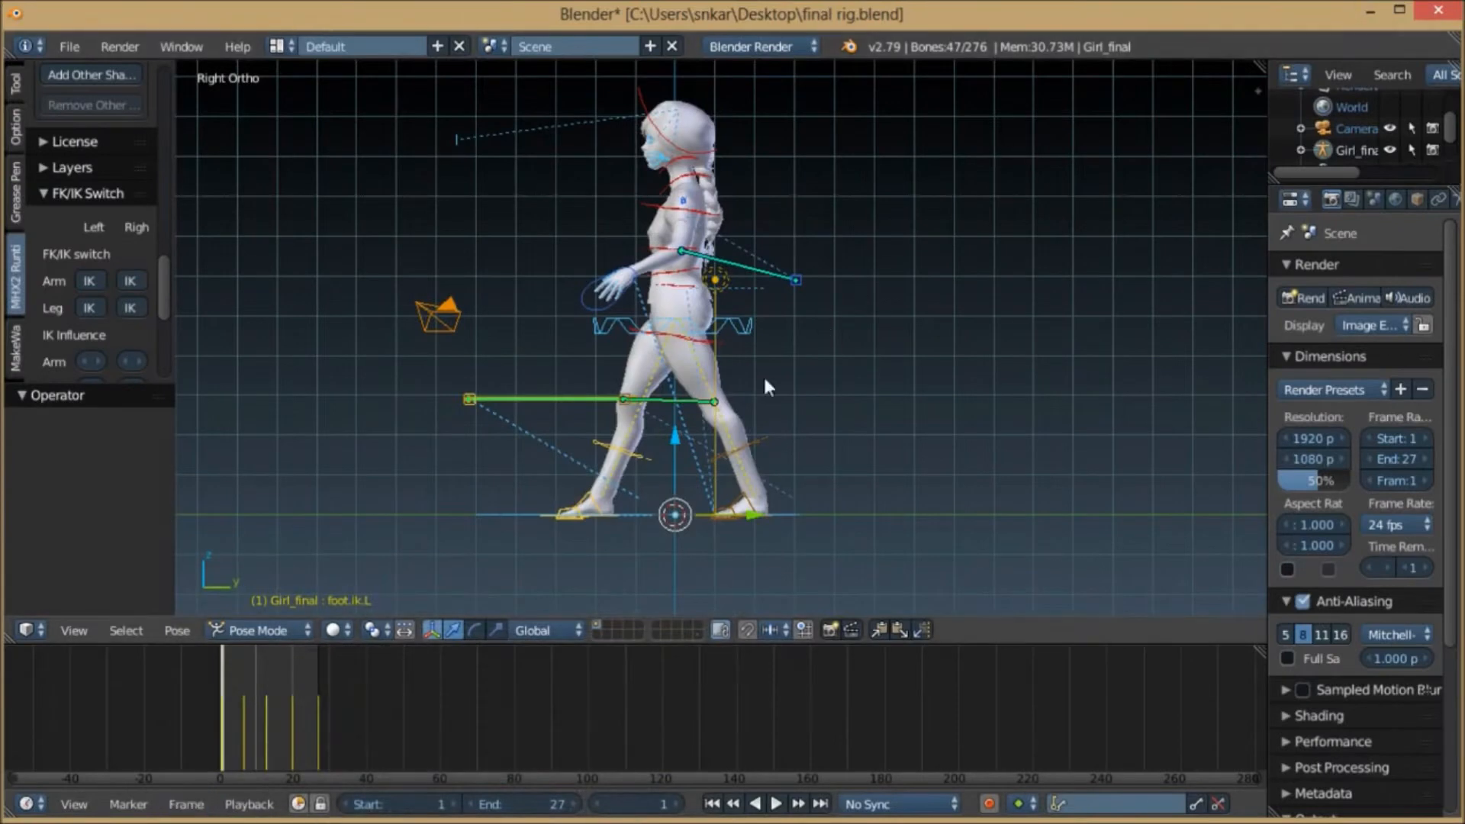
{"action": "left_click", "coordinate": [782, 802]}
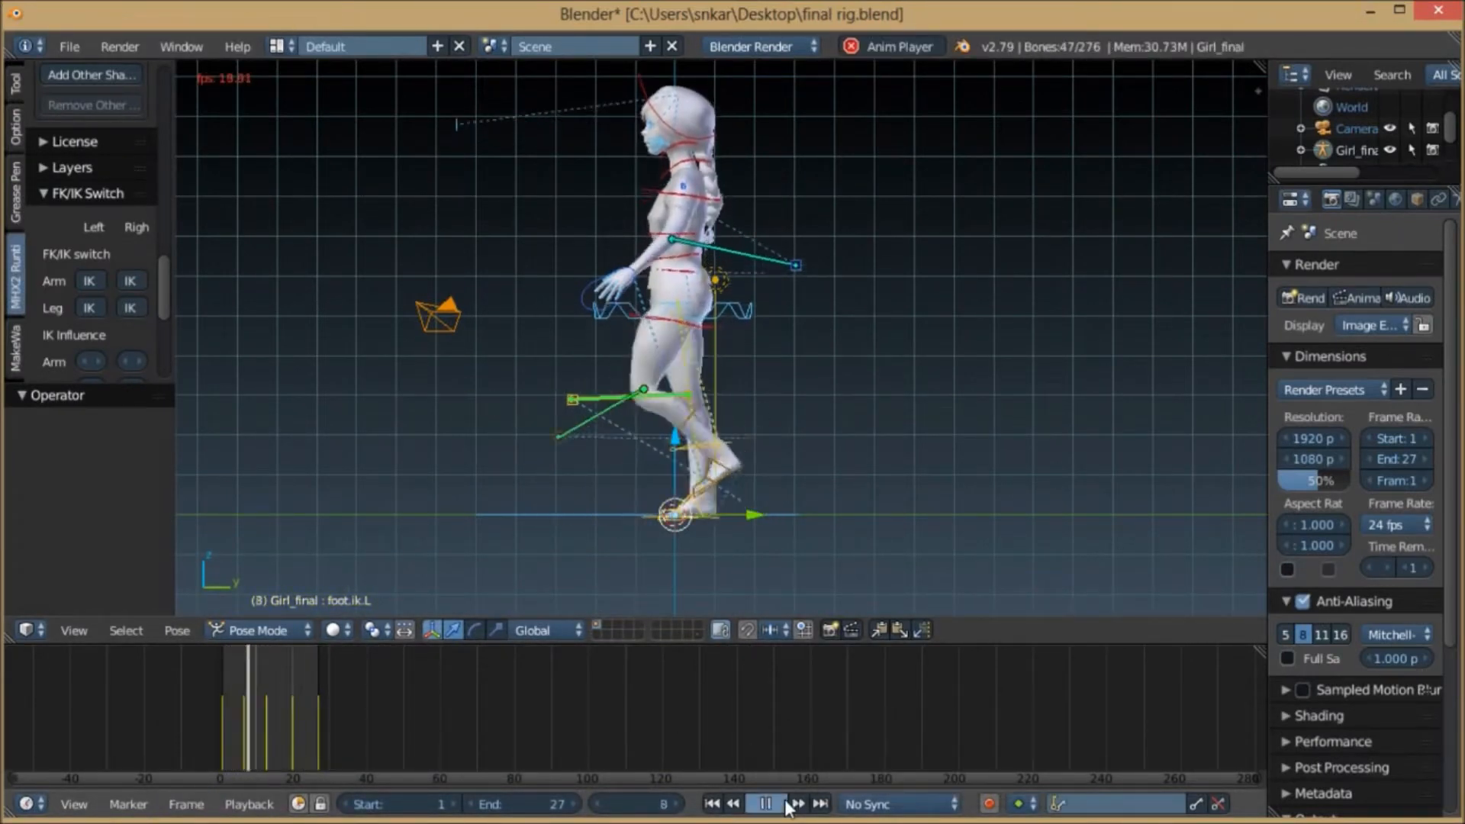
{"action": "left_click", "coordinate": [783, 804]}
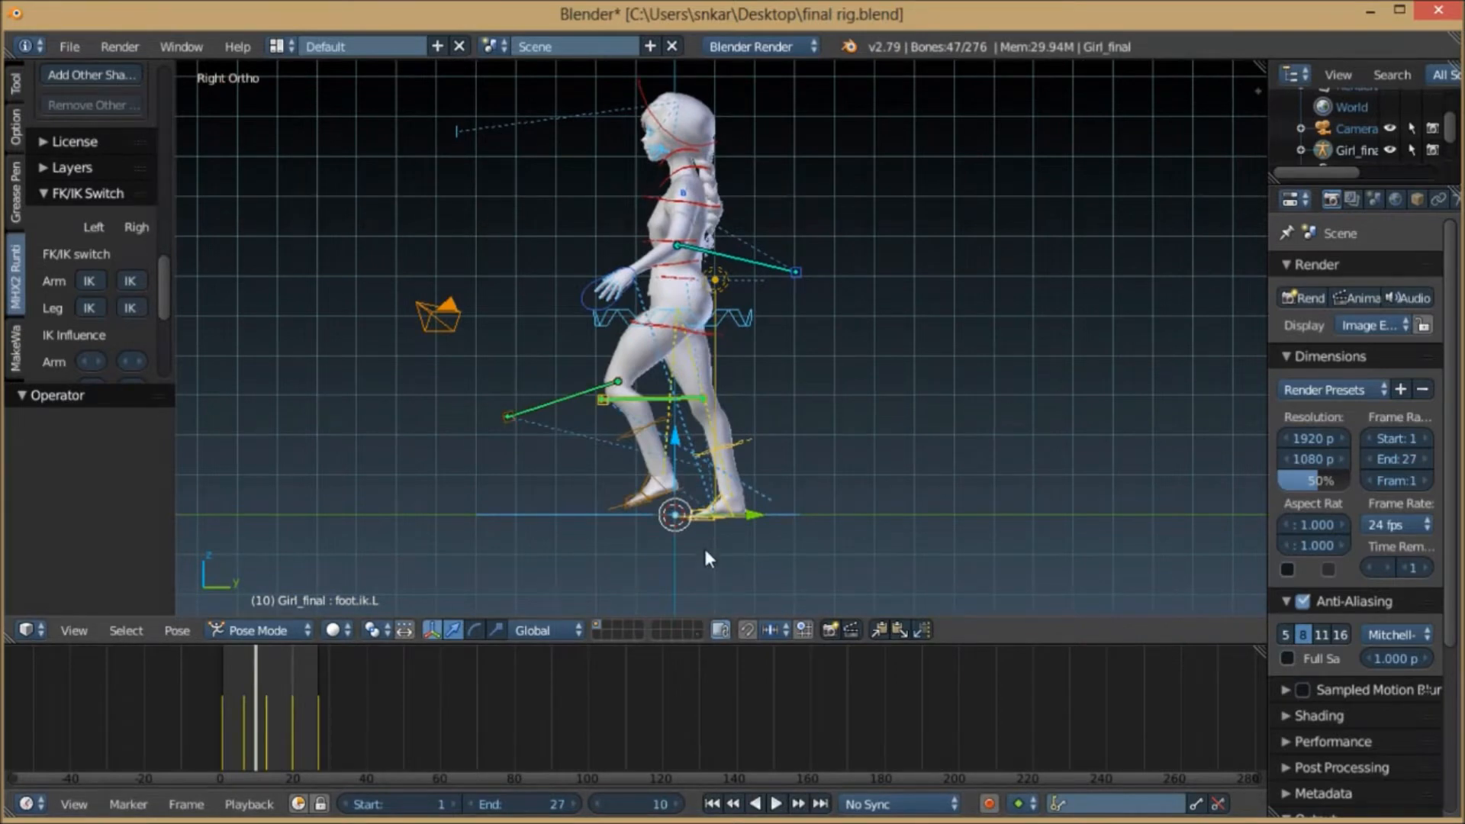
- Switch to the Animator's Survival Kit page and examine the contact, down, passing and up poses of the walk
{"action": "key", "text": "alt+Tab"}
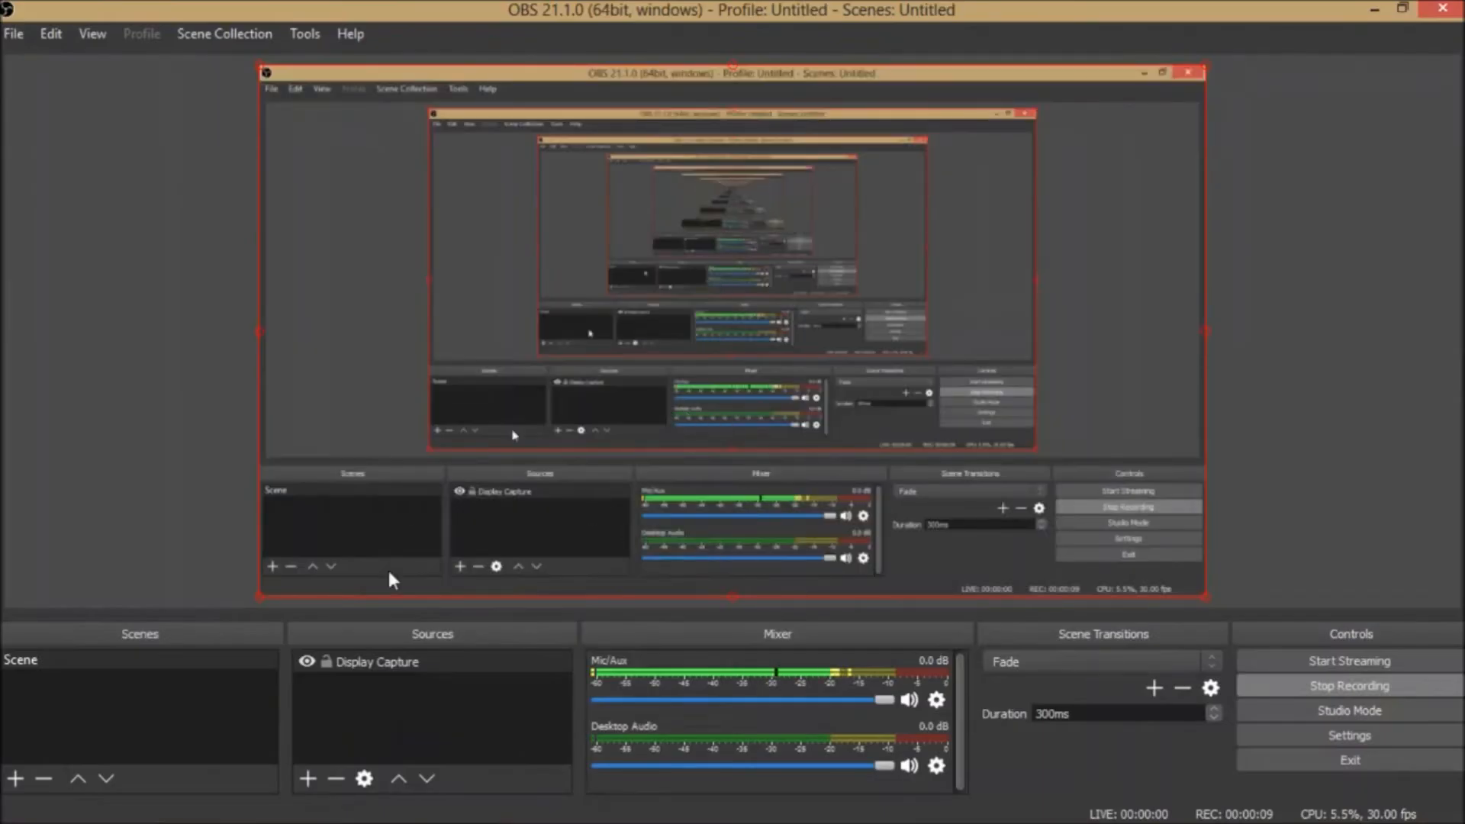
{"action": "key", "text": "alt+Tab"}
{"action": "key", "text": "alt+Tab"}
{"action": "key", "text": "alt+Tab"}
{"action": "key", "text": "alt+Tab"}
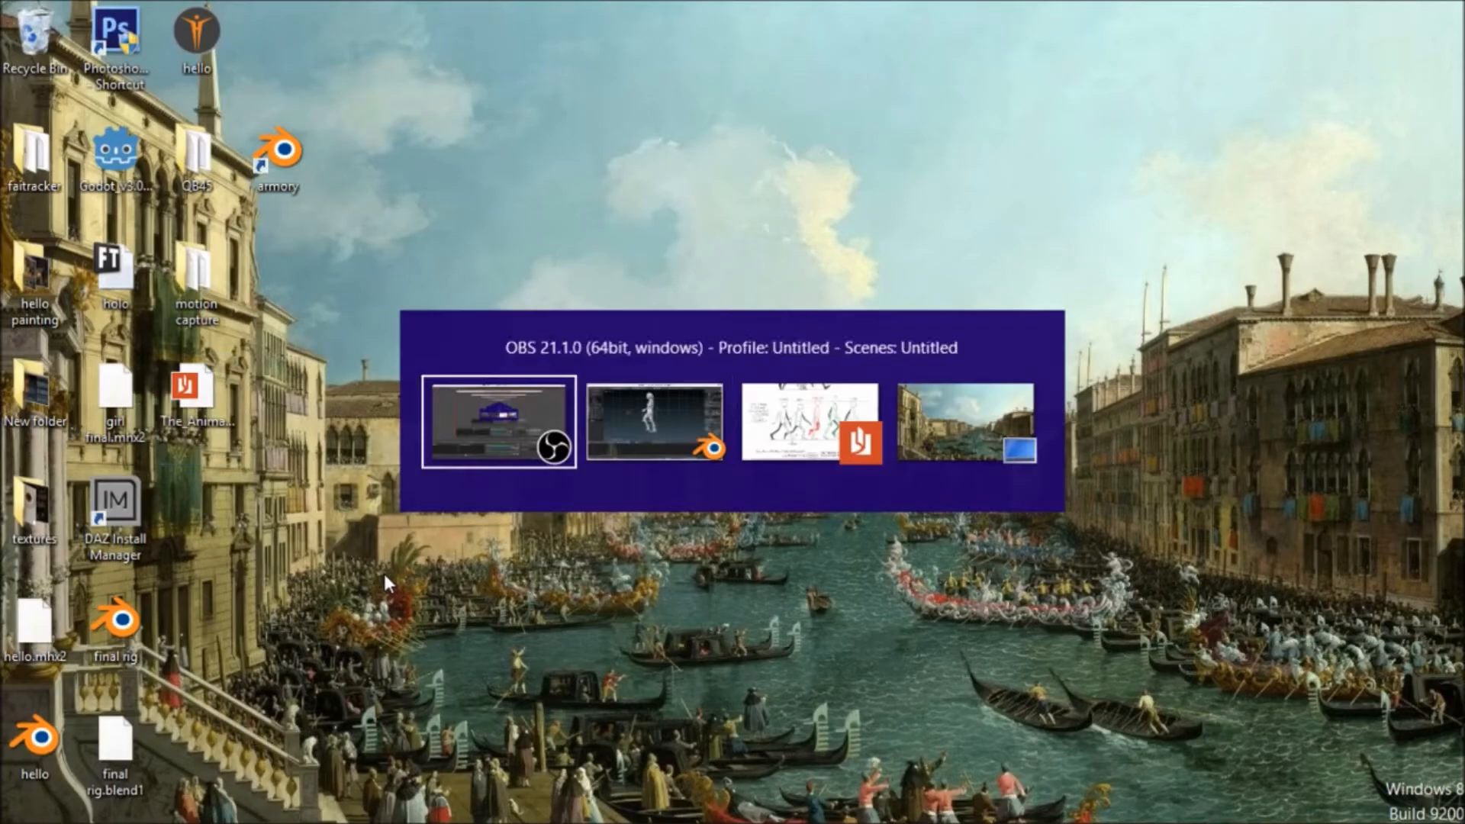
{"action": "key", "text": "alt+Tab"}
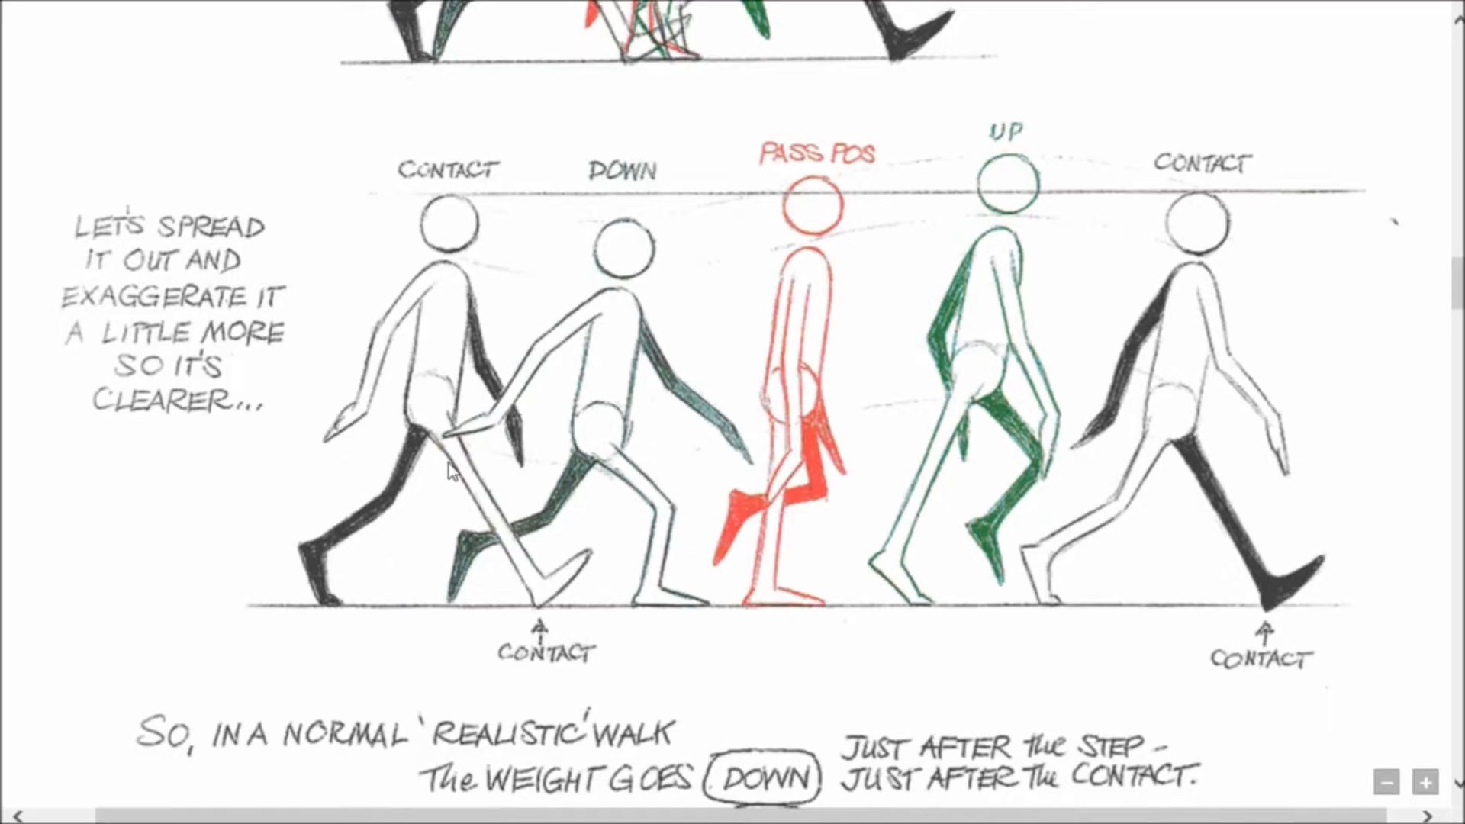
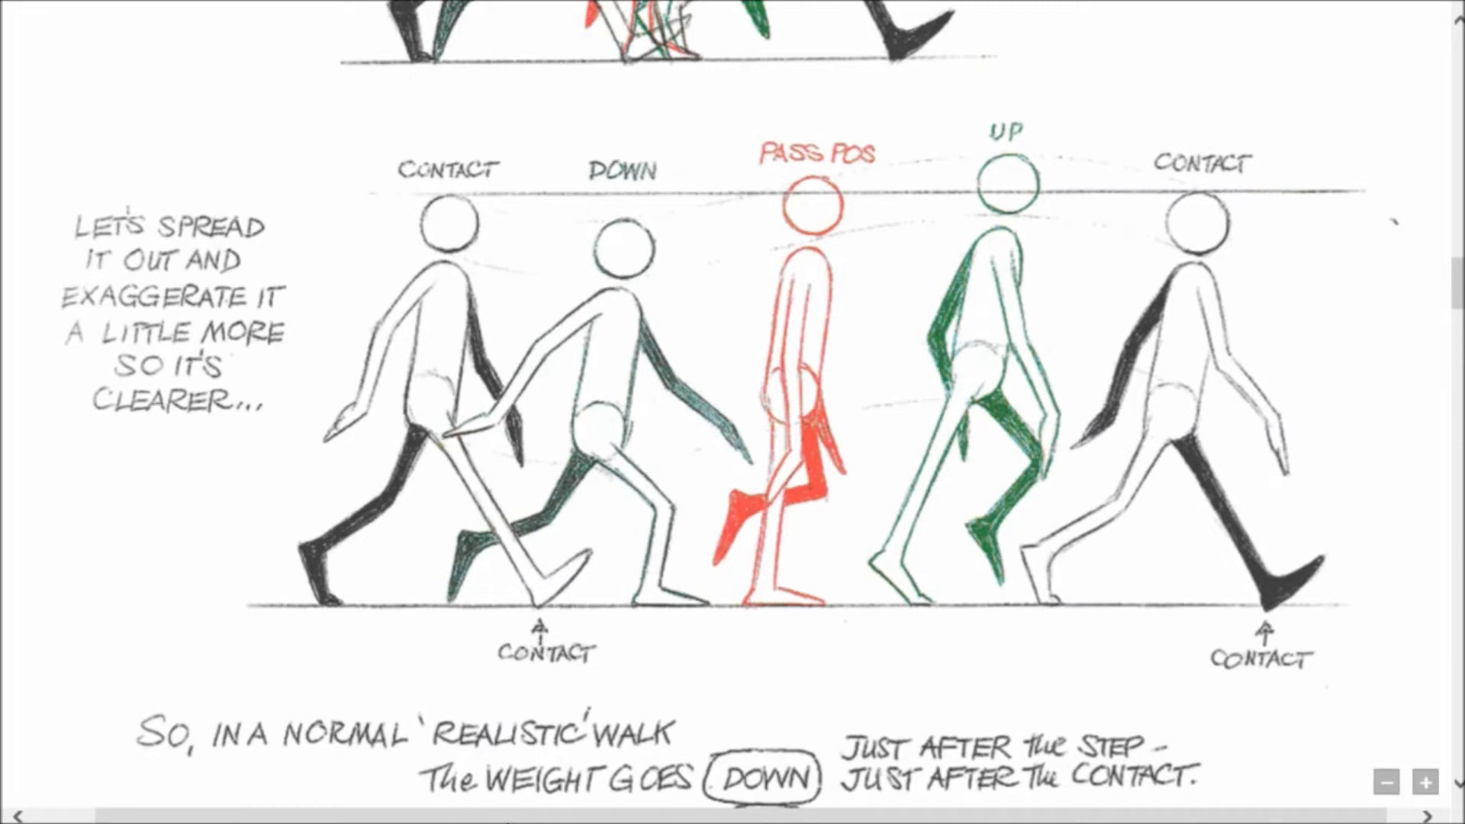
- Return to Blender, preview the walk animation and scrub through its opening frames near the first contact pose
{"action": "key", "text": "alt+Tab"}
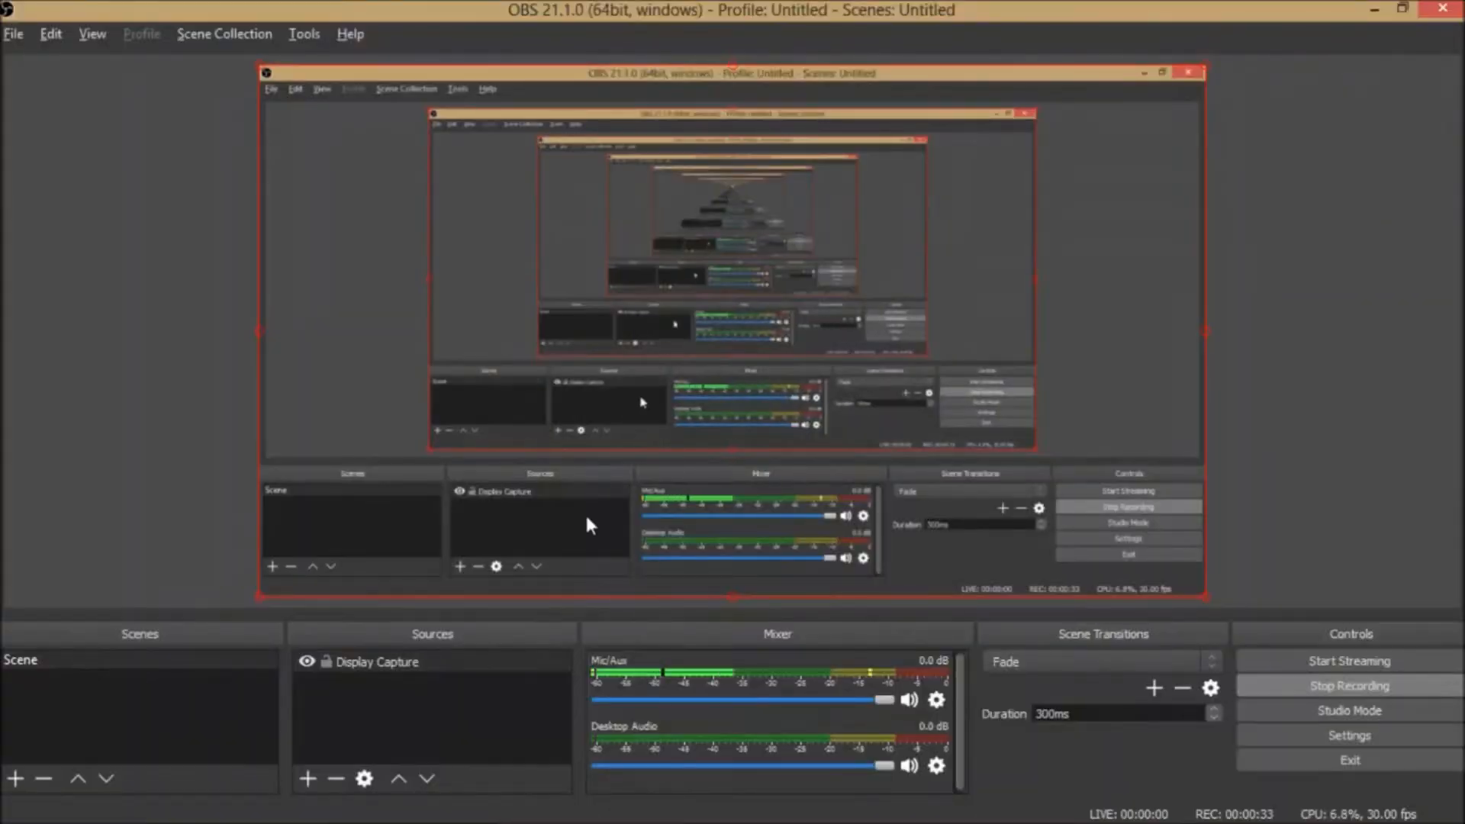
{"action": "key", "text": "alt+Tab"}
{"action": "key", "text": "alt+Tab"}
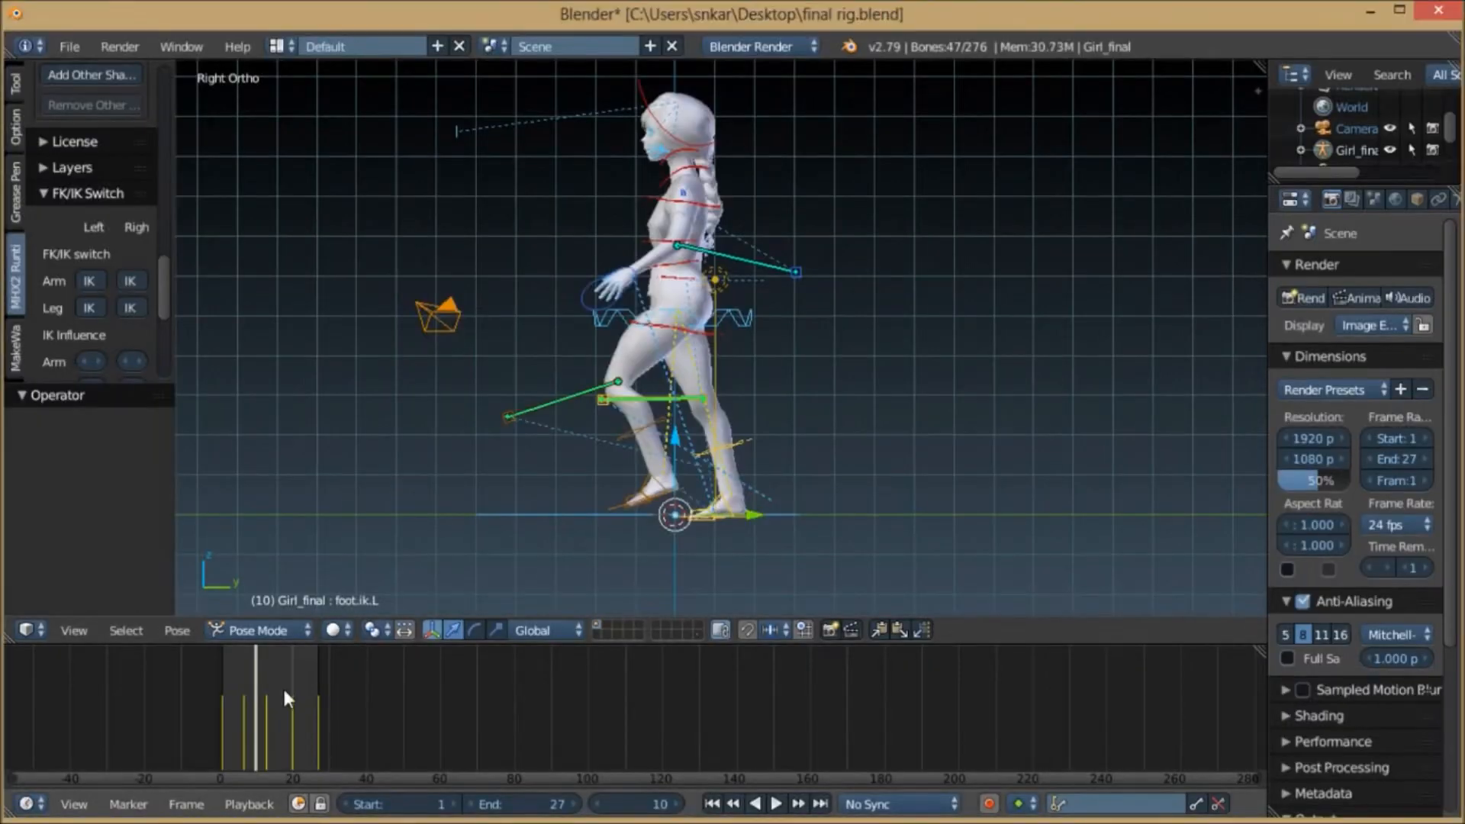
{"action": "key", "text": "alt+a"}
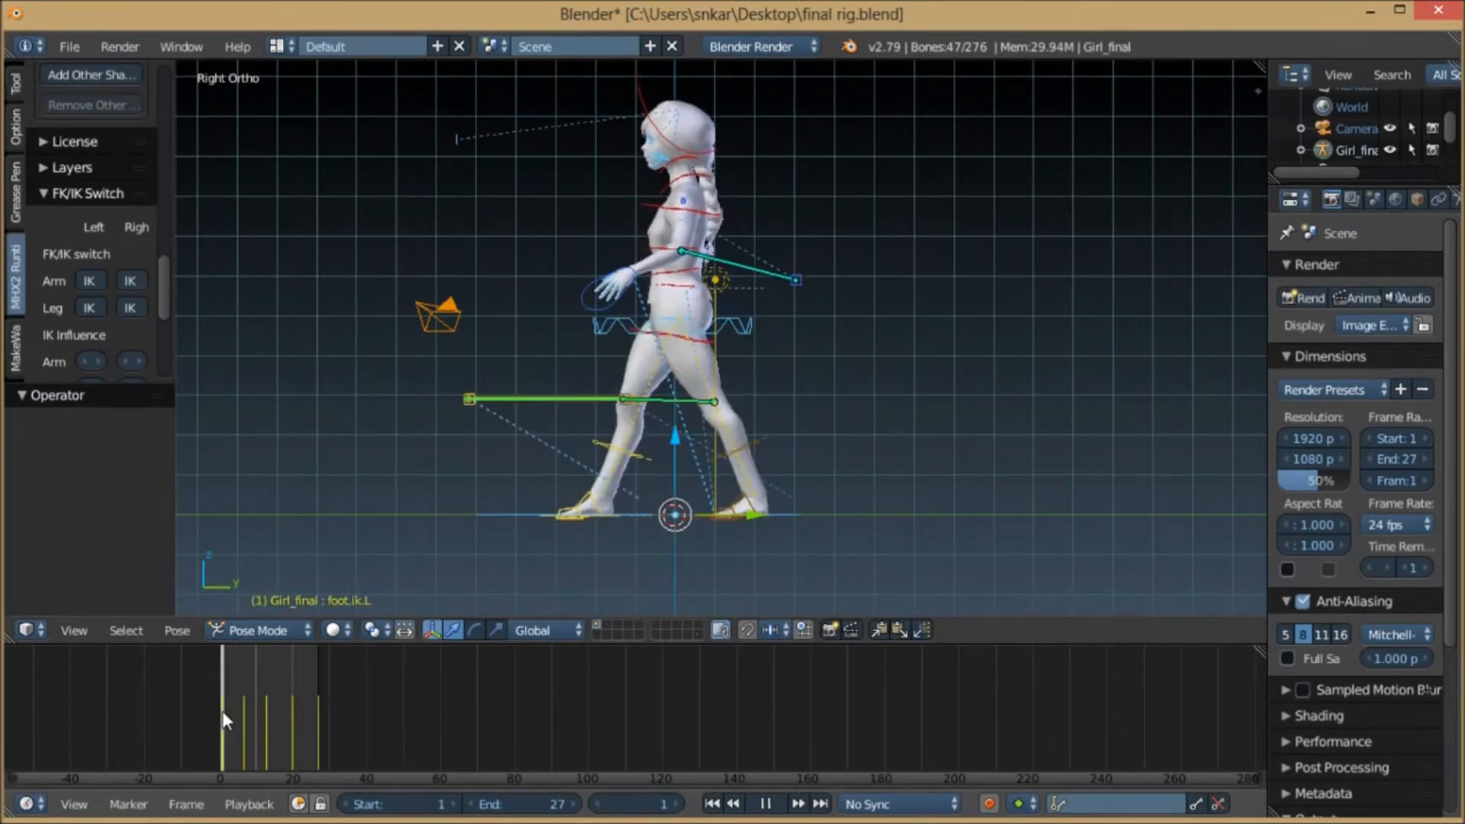
{"action": "mouse_move", "coordinate": [241, 707]}
{"action": "left_mouse_down"}
{"action": "mouse_move", "coordinate": [320, 711]}
{"action": "mouse_move", "coordinate": [218, 712]}
{"action": "mouse_move", "coordinate": [322, 721]}
{"action": "mouse_move", "coordinate": [224, 711]}
{"action": "left_mouse_up"}
{"action": "mouse_move", "coordinate": [225, 817]}
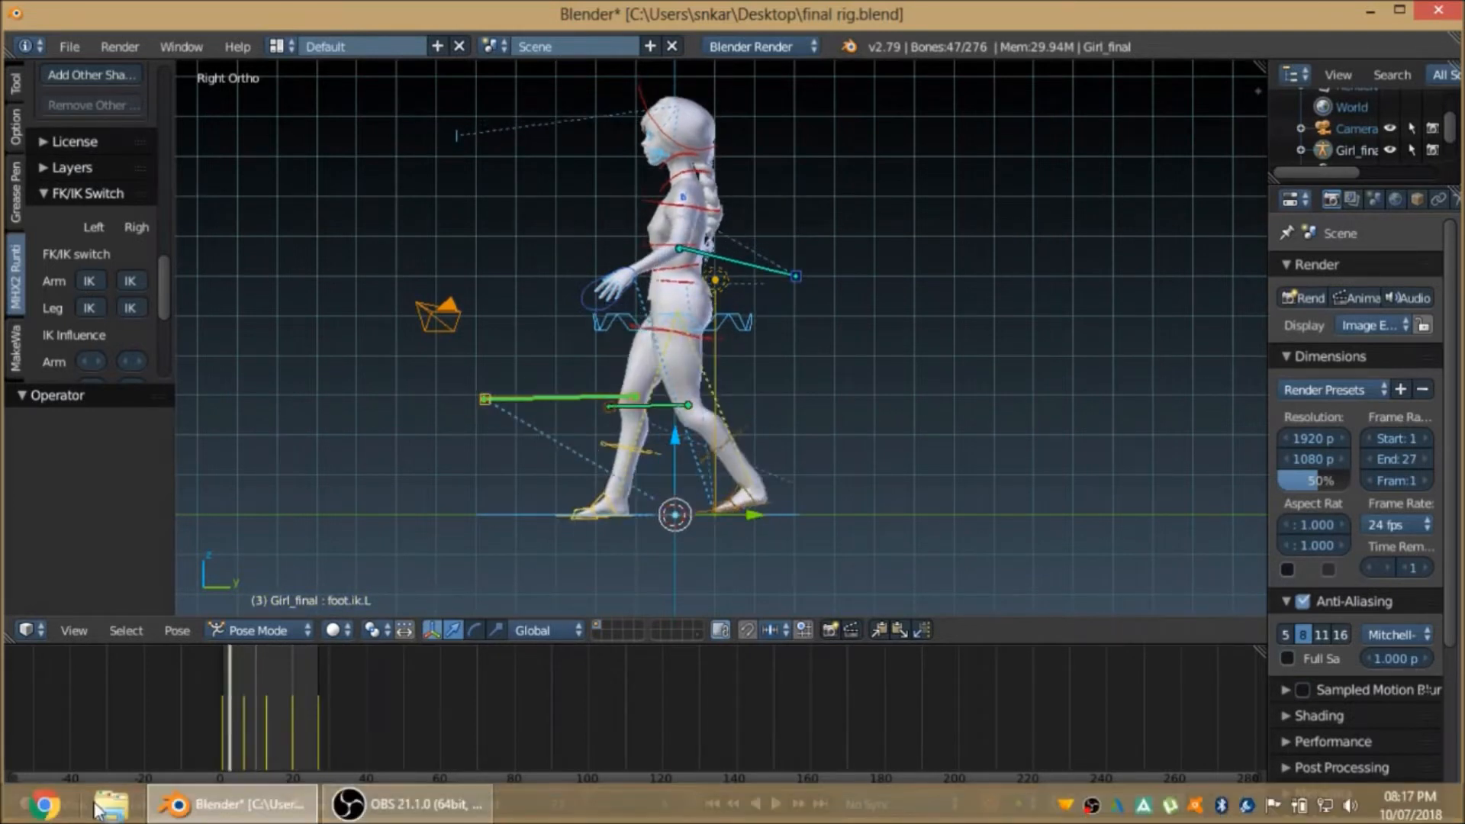
- Switch back to the Animator's Survival Kit and look up the chart giving frame numbers for the walk's down and up poses
{"action": "key", "text": "alt+Tab"}
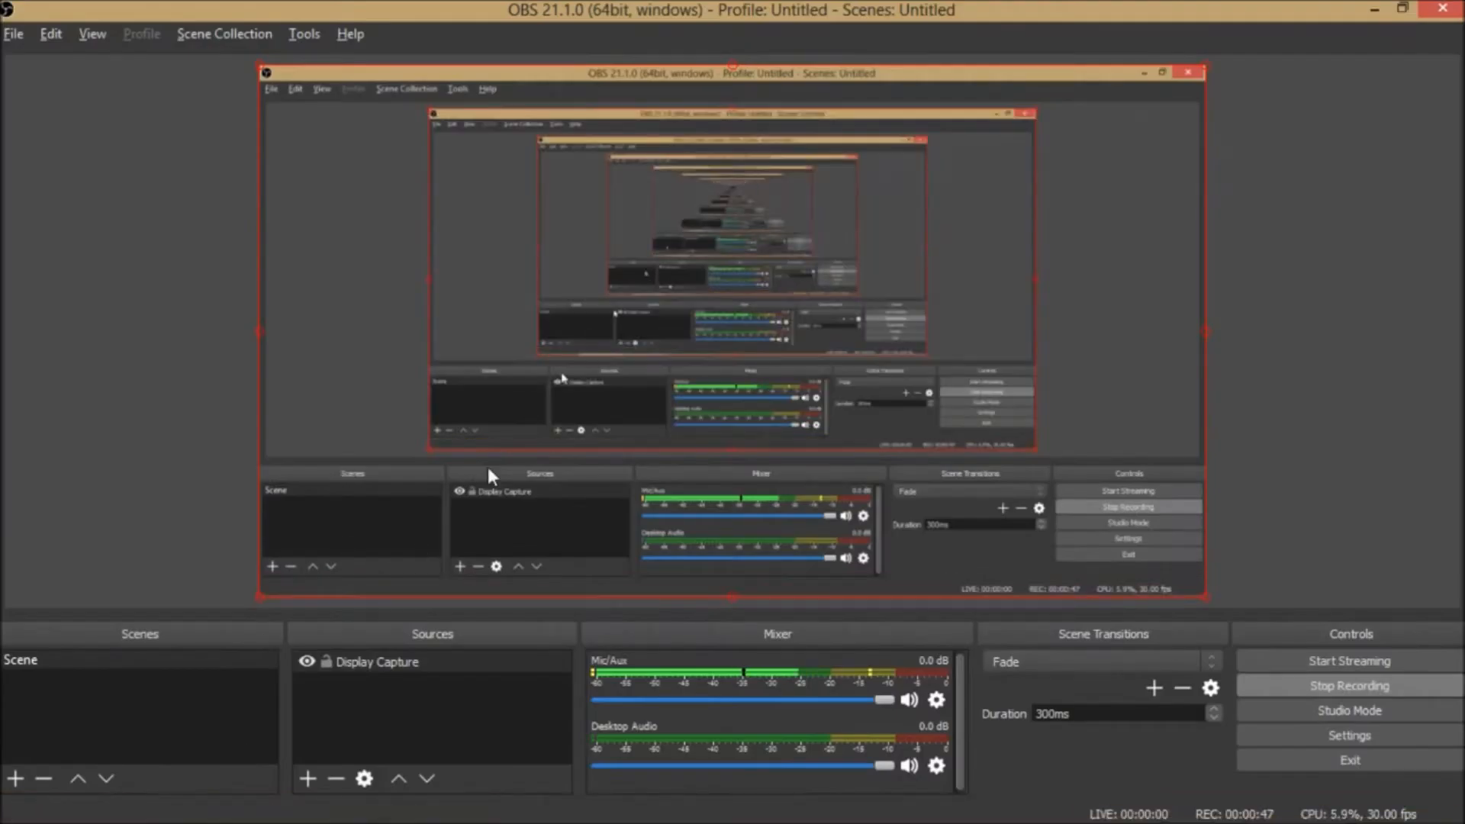
{"action": "key", "text": "alt+Tab"}
{"action": "key", "text": "alt+Tab"}
{"action": "key", "text": "alt+Tab"}
{"action": "key", "text": "alt+Tab"}
{"action": "key", "text": "alt+Tab"}
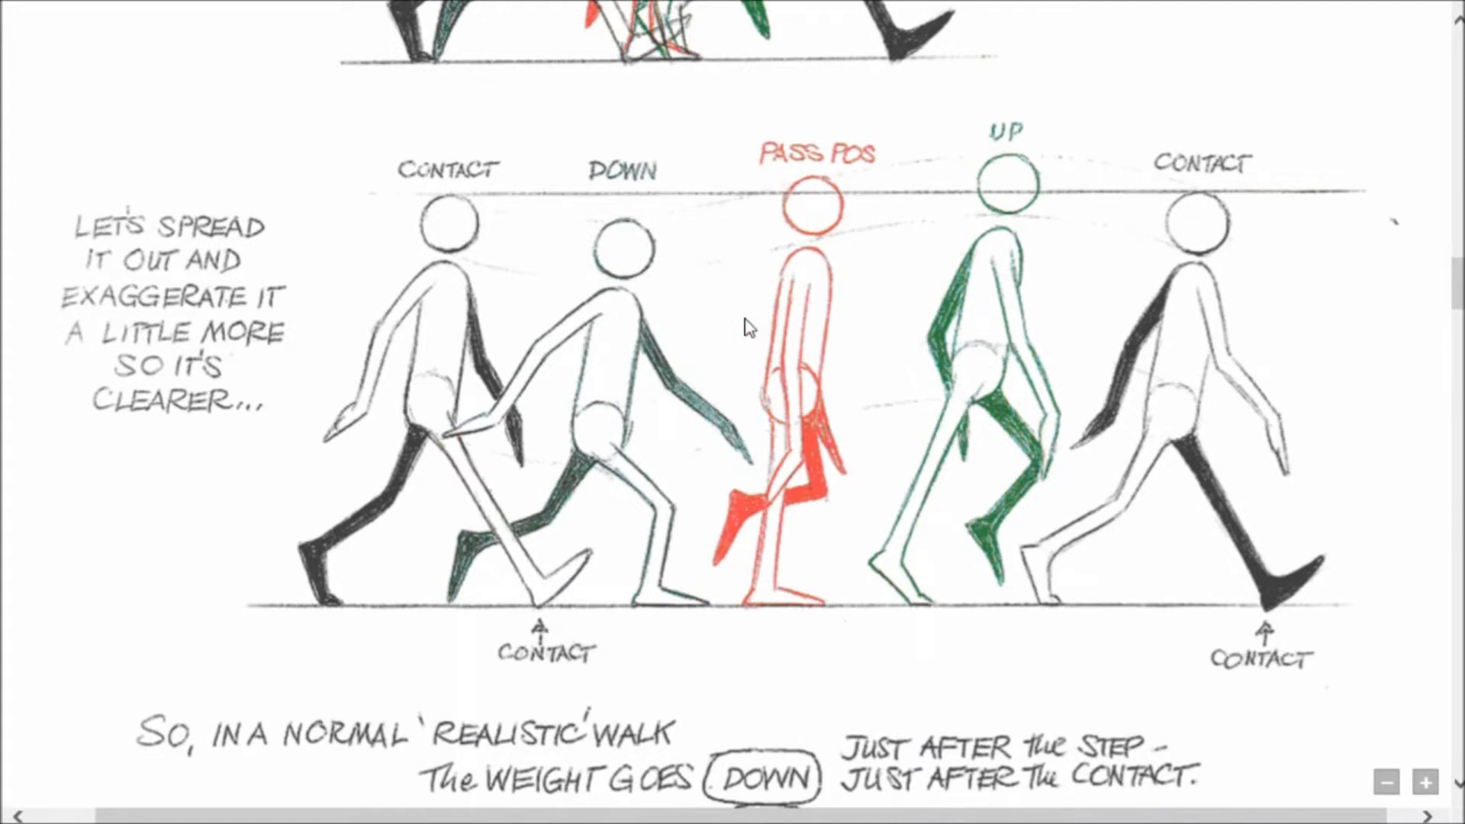
{"action": "scroll", "coordinate": [576, 370], "scroll_direction": "down", "scroll_amount": 12}
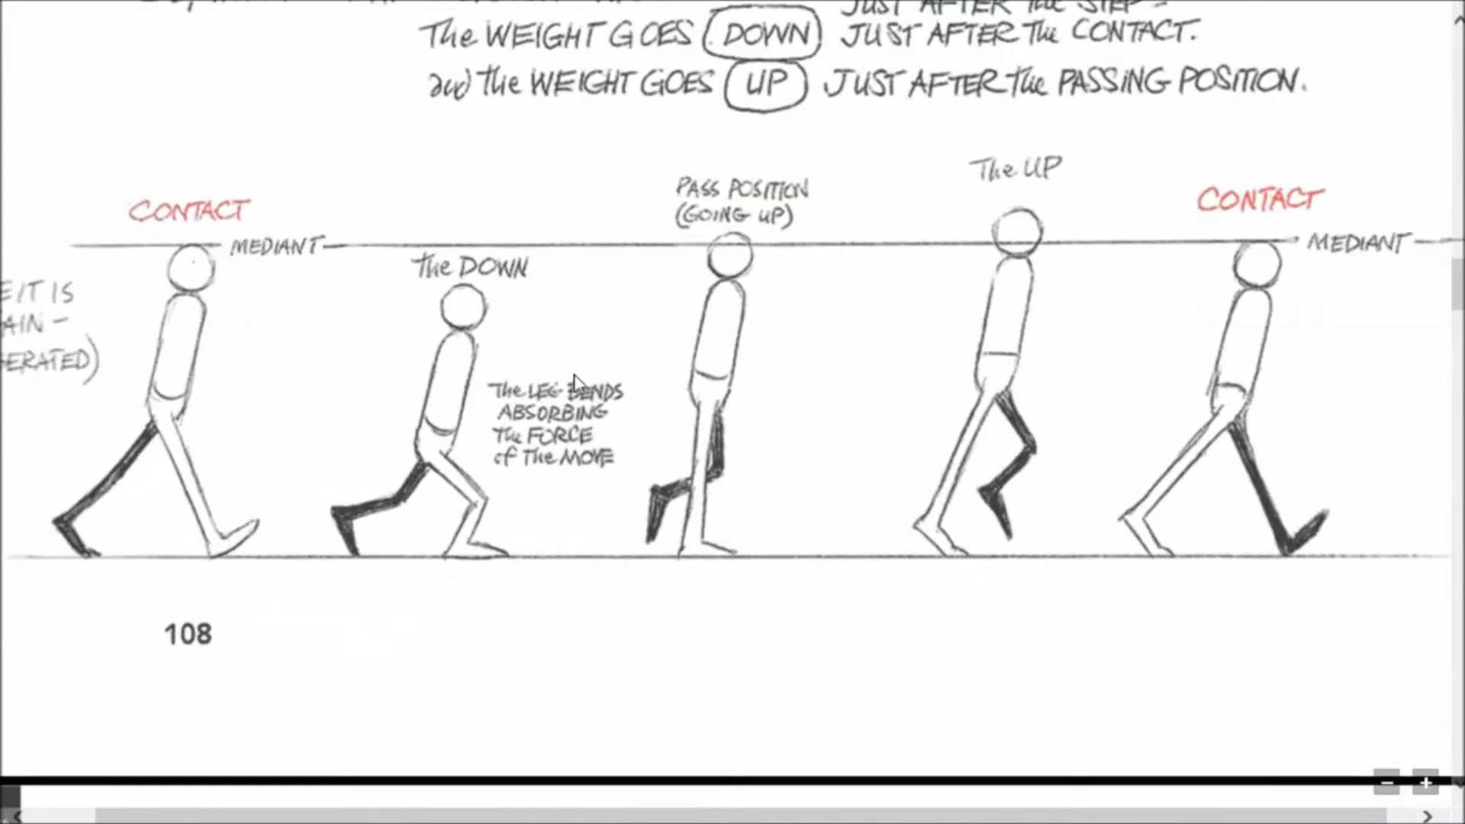
{"action": "scroll", "coordinate": [576, 372], "scroll_direction": "down", "scroll_amount": 10}
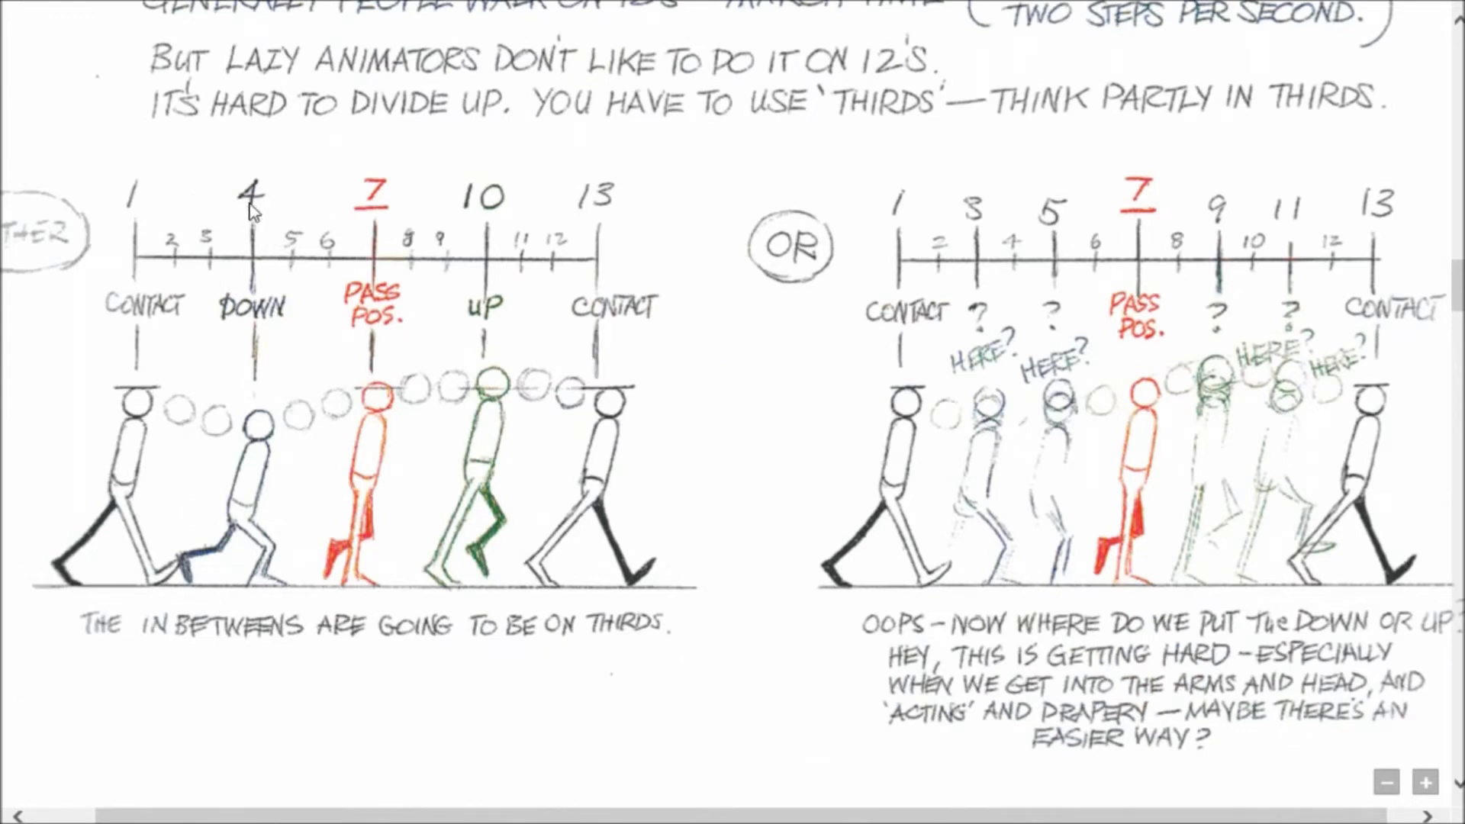
- Switch to Blender, go to frame 4 and select the rig's root bone
{"action": "key", "text": "alt+Tab"}
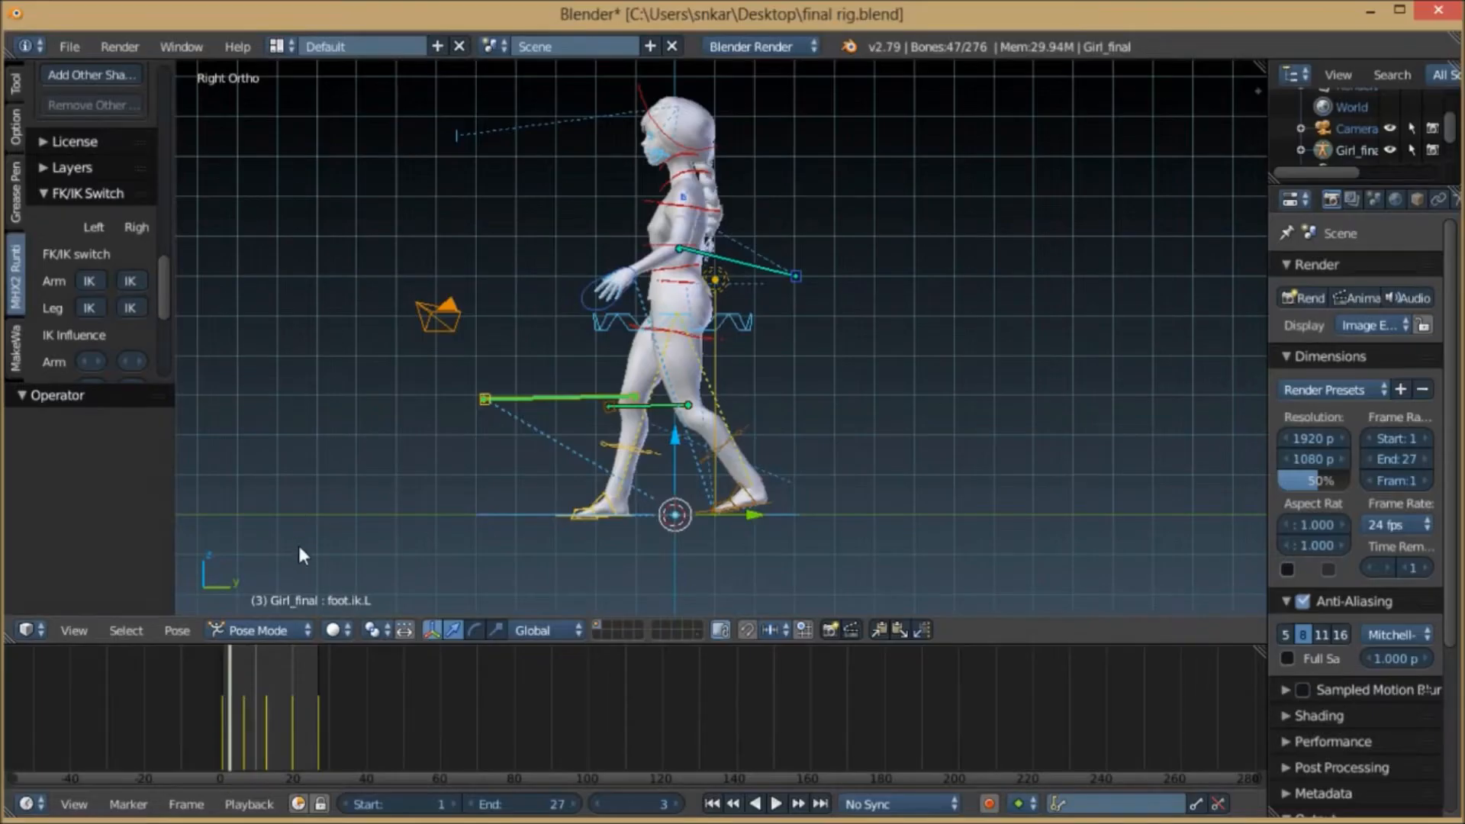
{"action": "left_click", "coordinate": [232, 676]}
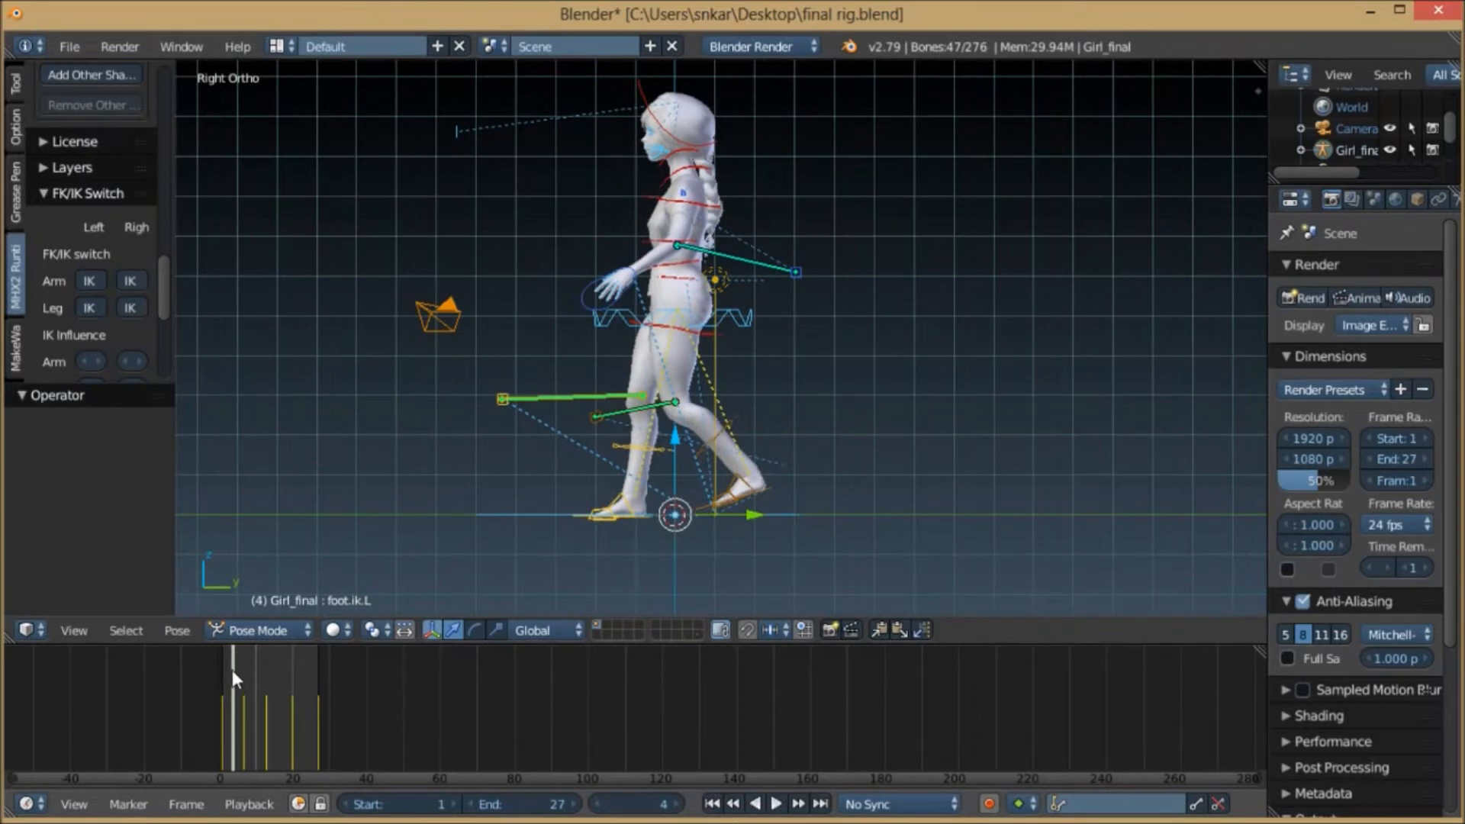
{"action": "right_click", "coordinate": [743, 312]}
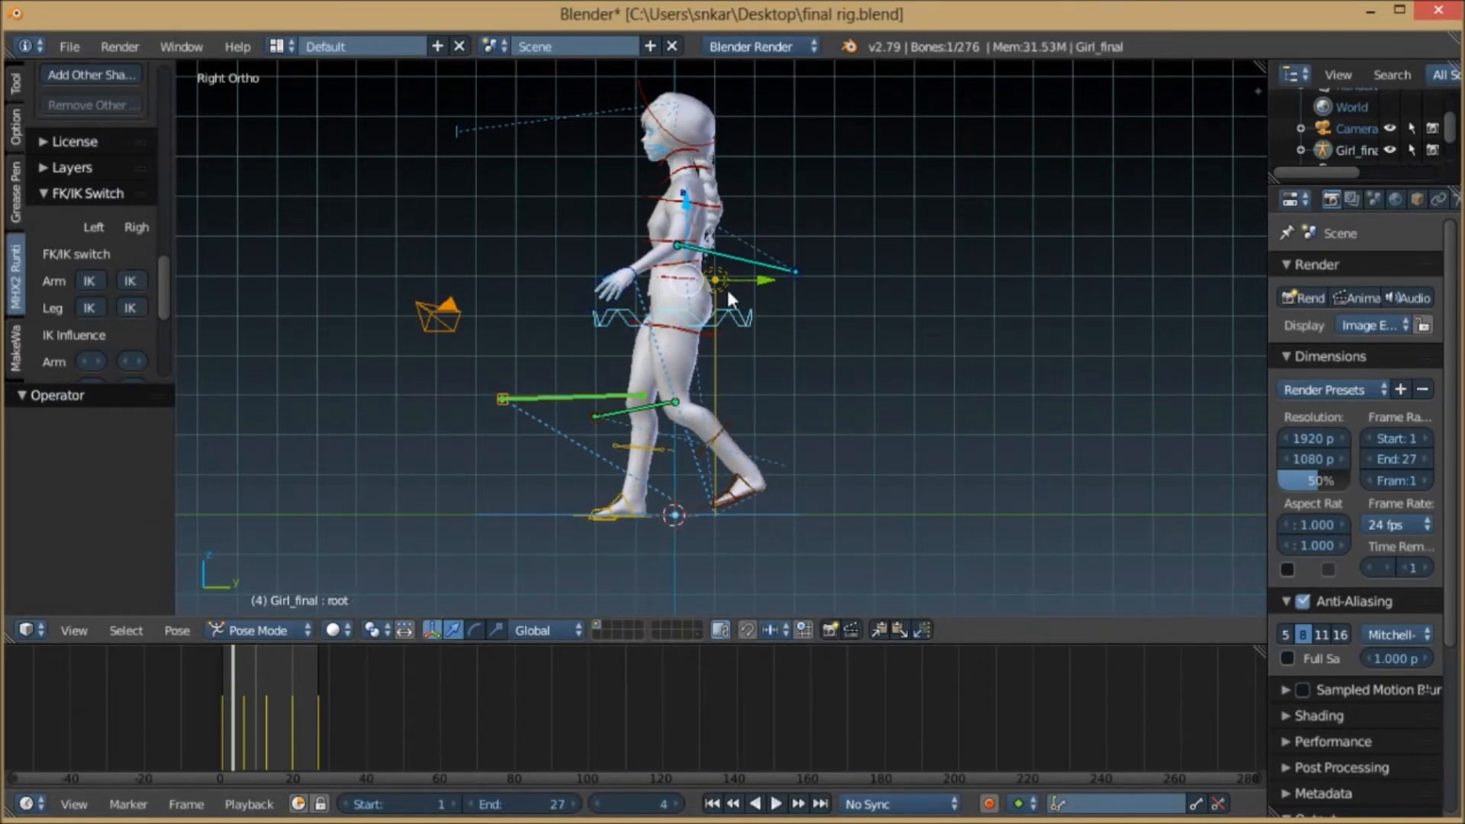
{"action": "key", "text": "g"}
{"action": "key", "text": "z"}
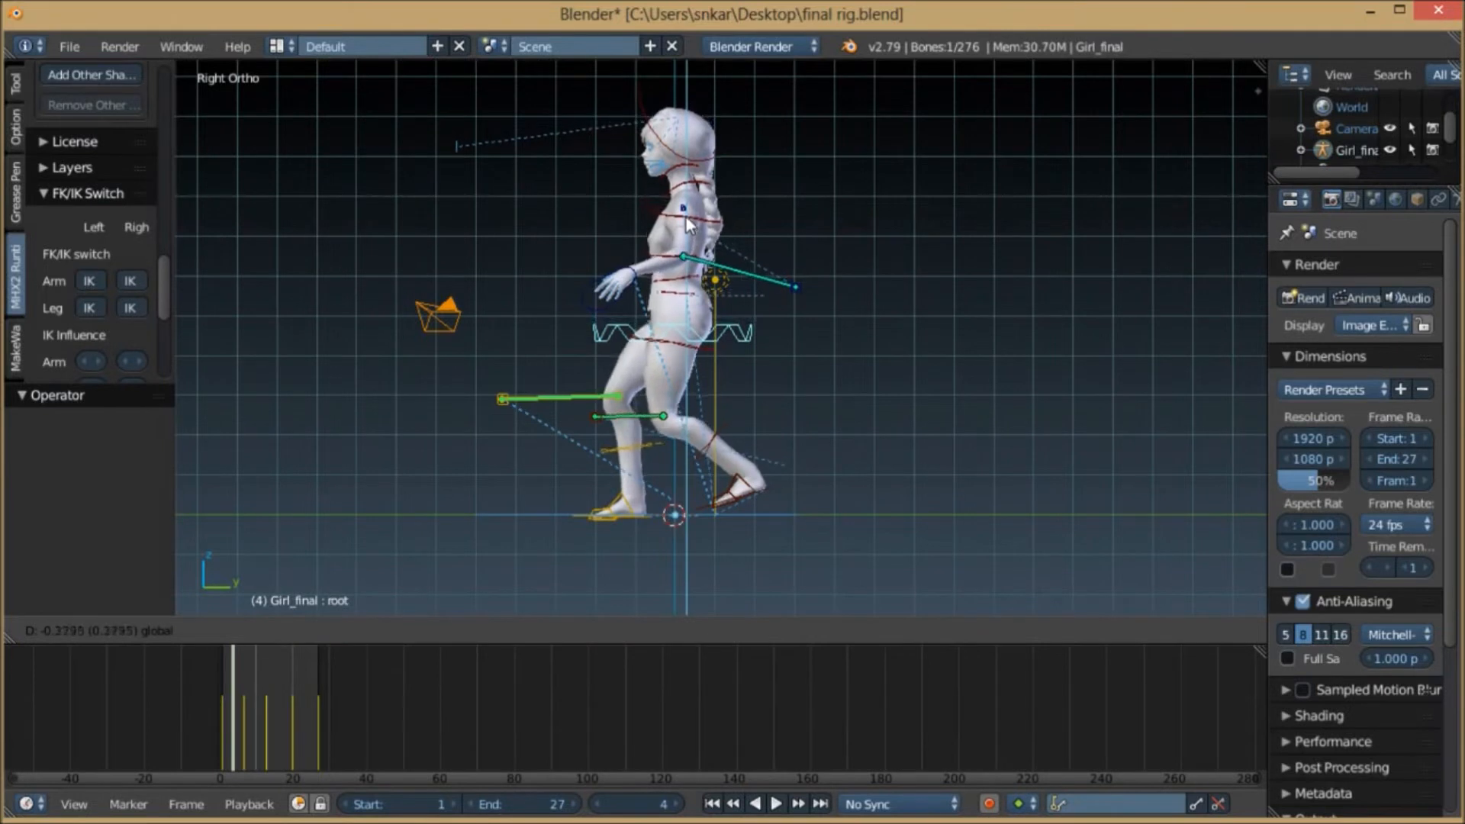
{"action": "left_click", "coordinate": [725, 215]}
{"action": "key", "text": "ctrl+z"}
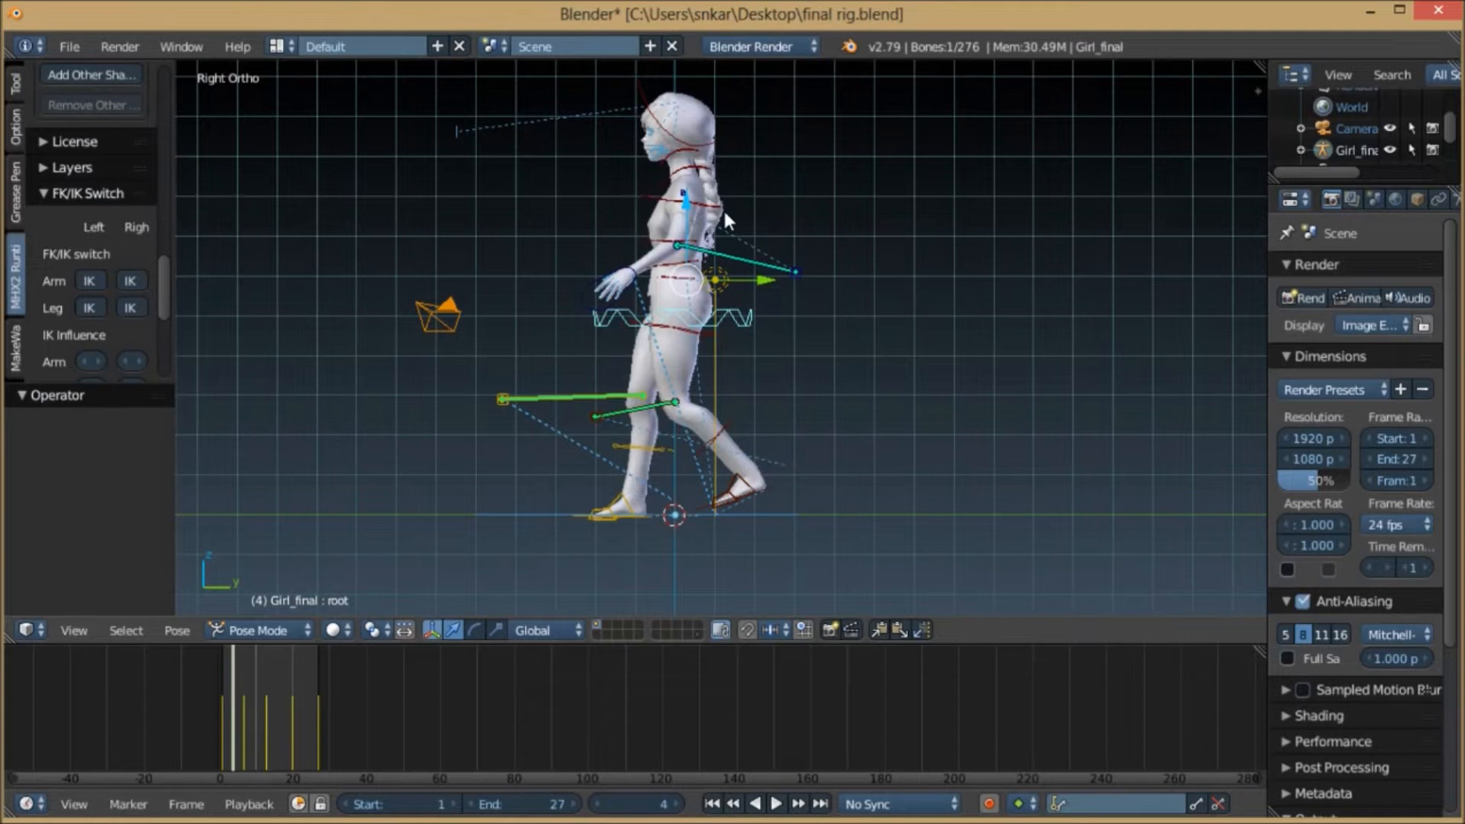
- Move the root bone by -0.3 along the global Z axis to form the down pose at frame 4
{"action": "key", "text": "g"}
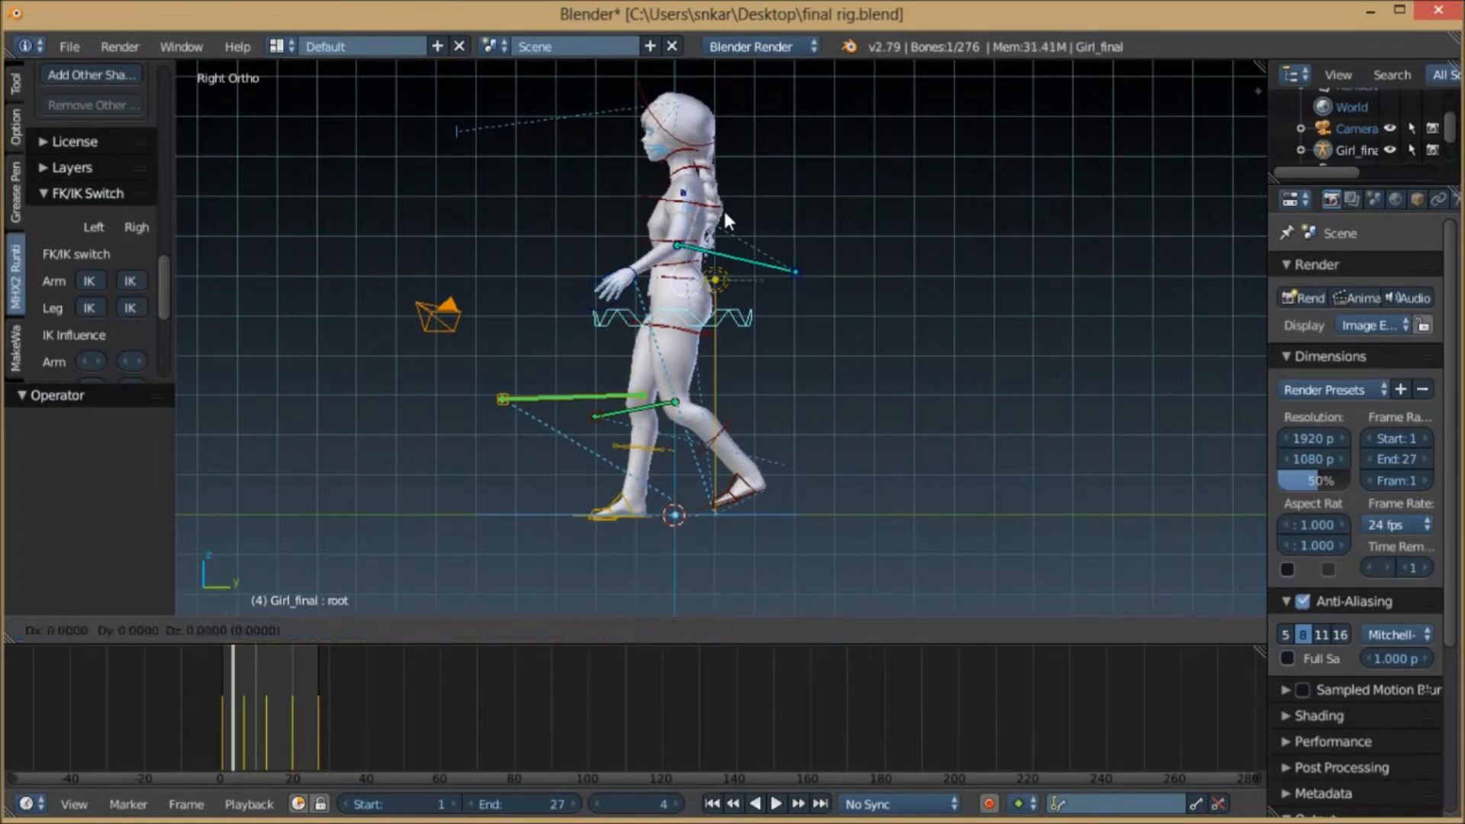
{"action": "key", "text": "z"}
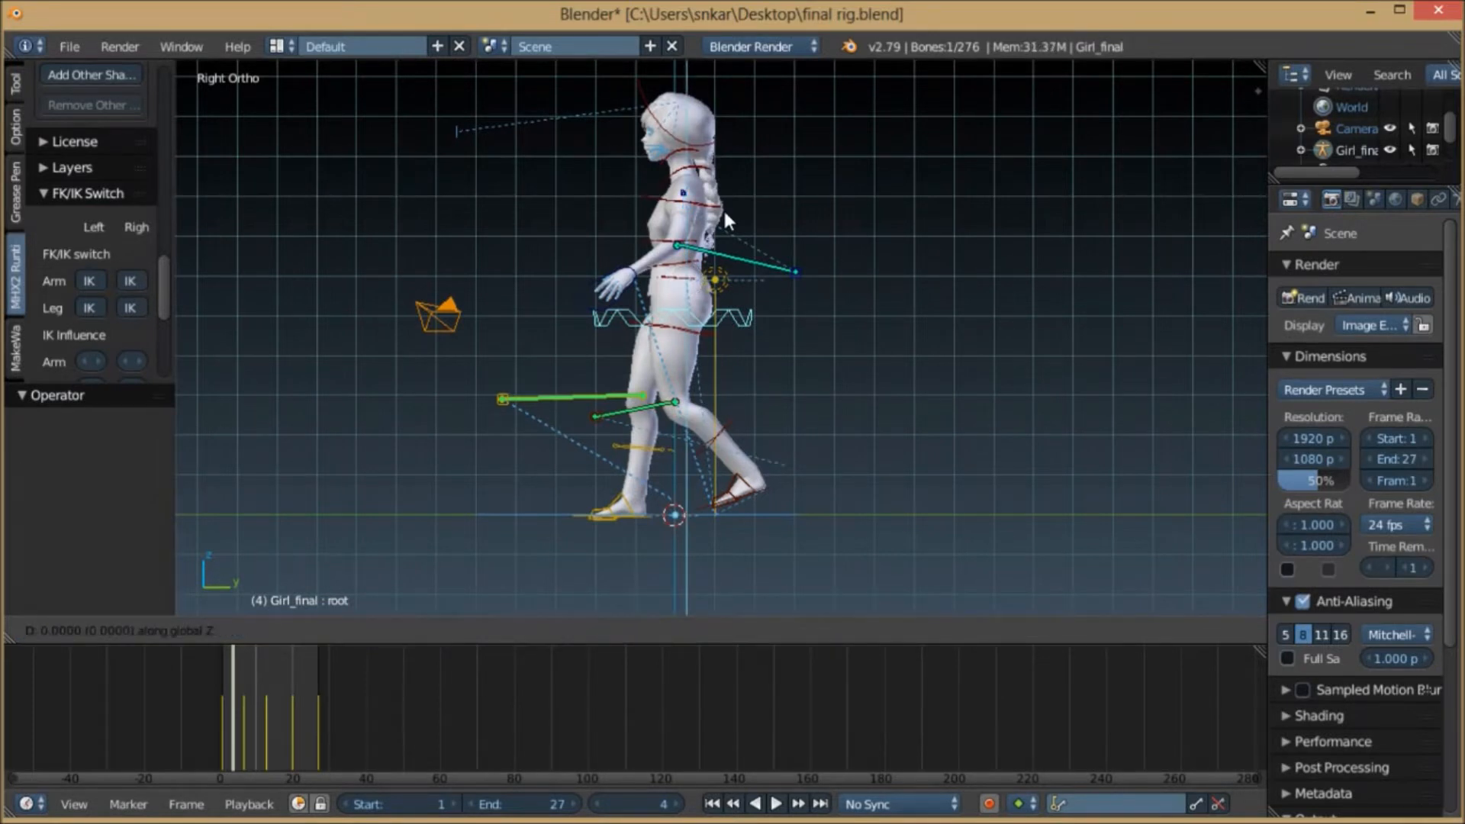
{"action": "type", "text": "0.3"}
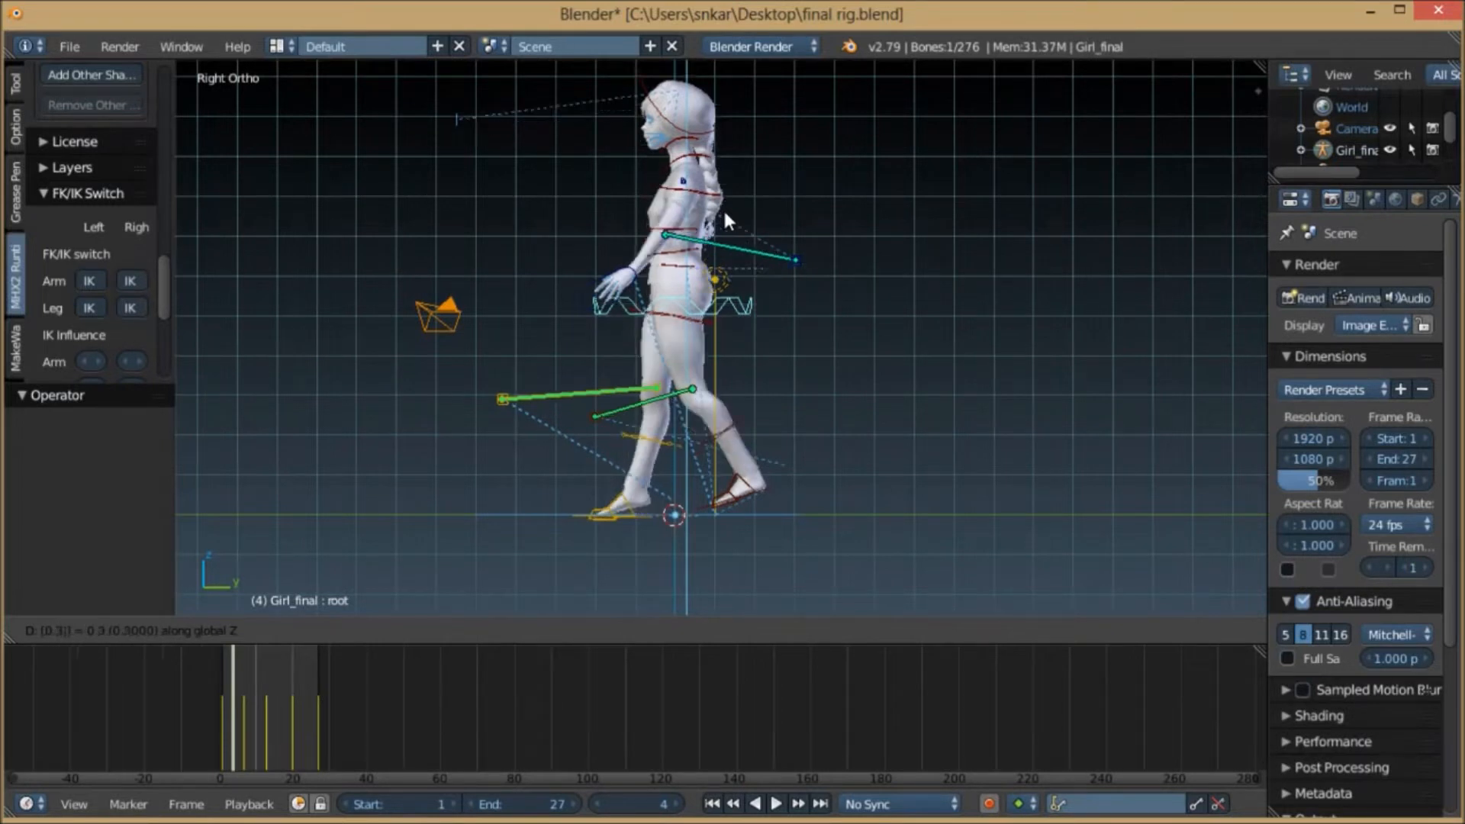
{"action": "key", "text": "BackSpace"}
{"action": "key", "text": "BackSpace"}
{"action": "key", "text": "BackSpace"}
{"action": "type", "text": "-"}
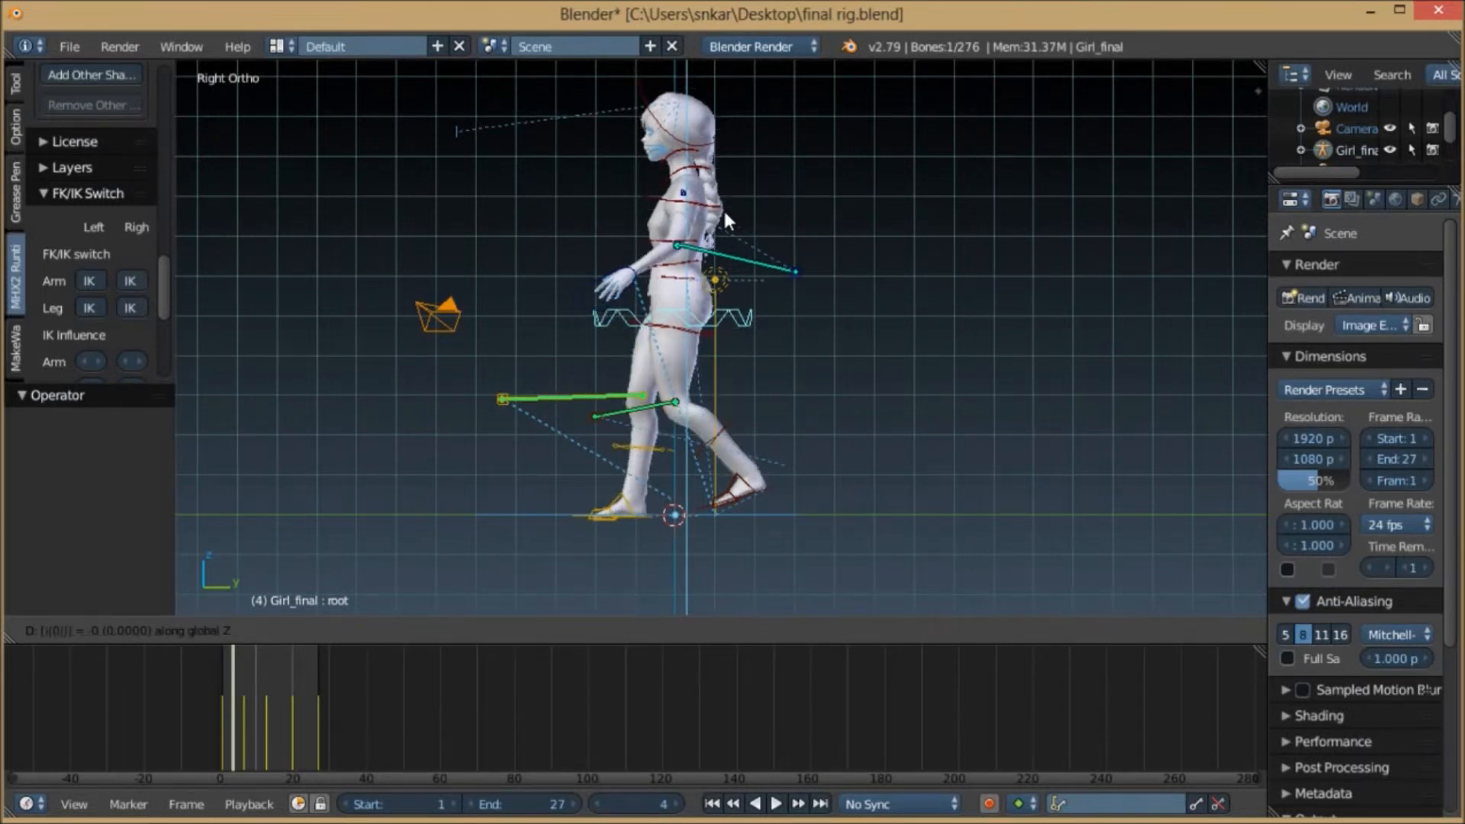
{"action": "type", "text": "0.3"}
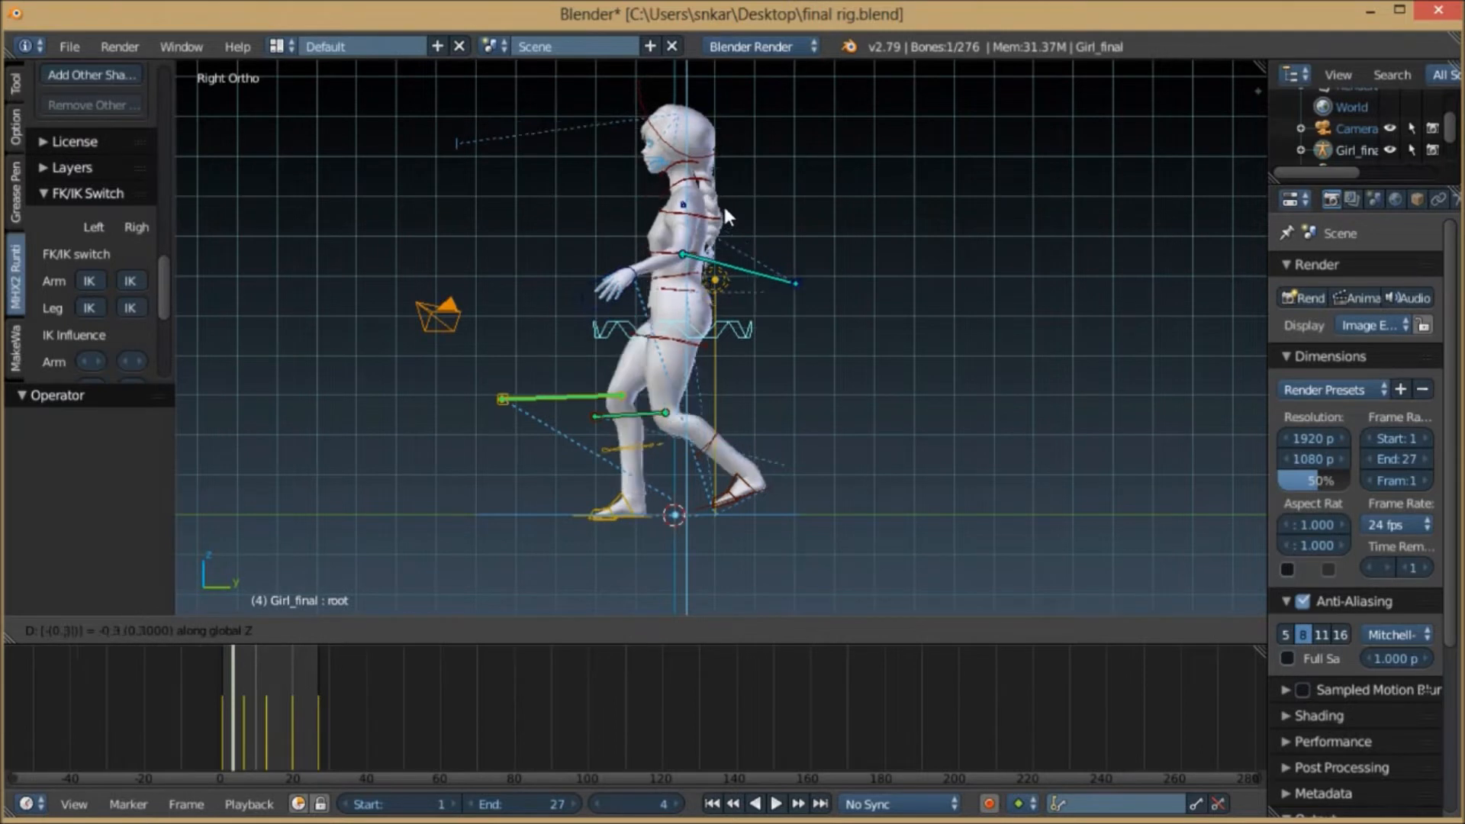
{"action": "key", "text": "Return"}
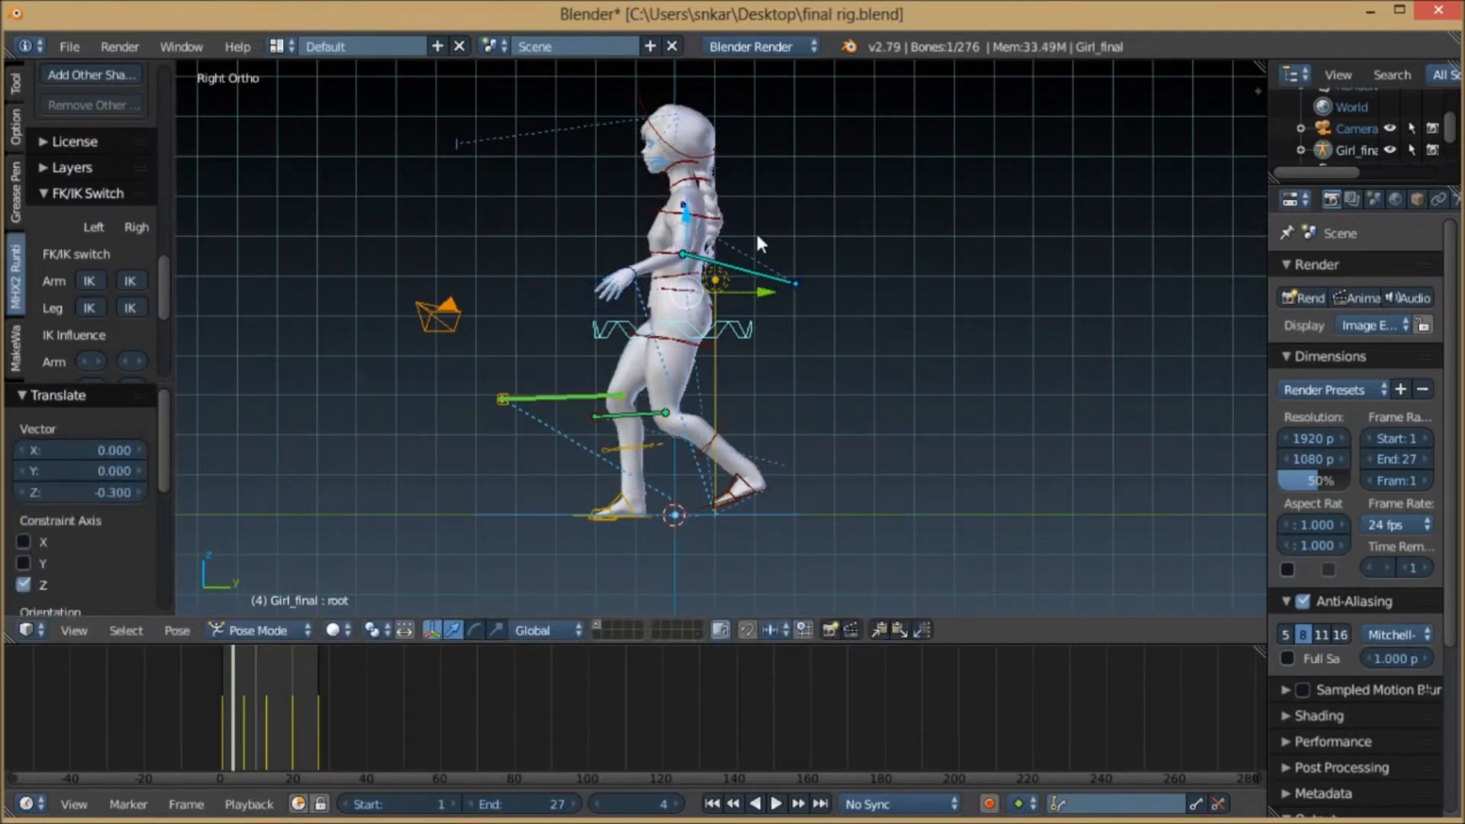
- Select all bones and insert a LocRotScale keyframe for the down pose at frame 4
{"action": "key", "text": "a"}
{"action": "key", "text": "i"}
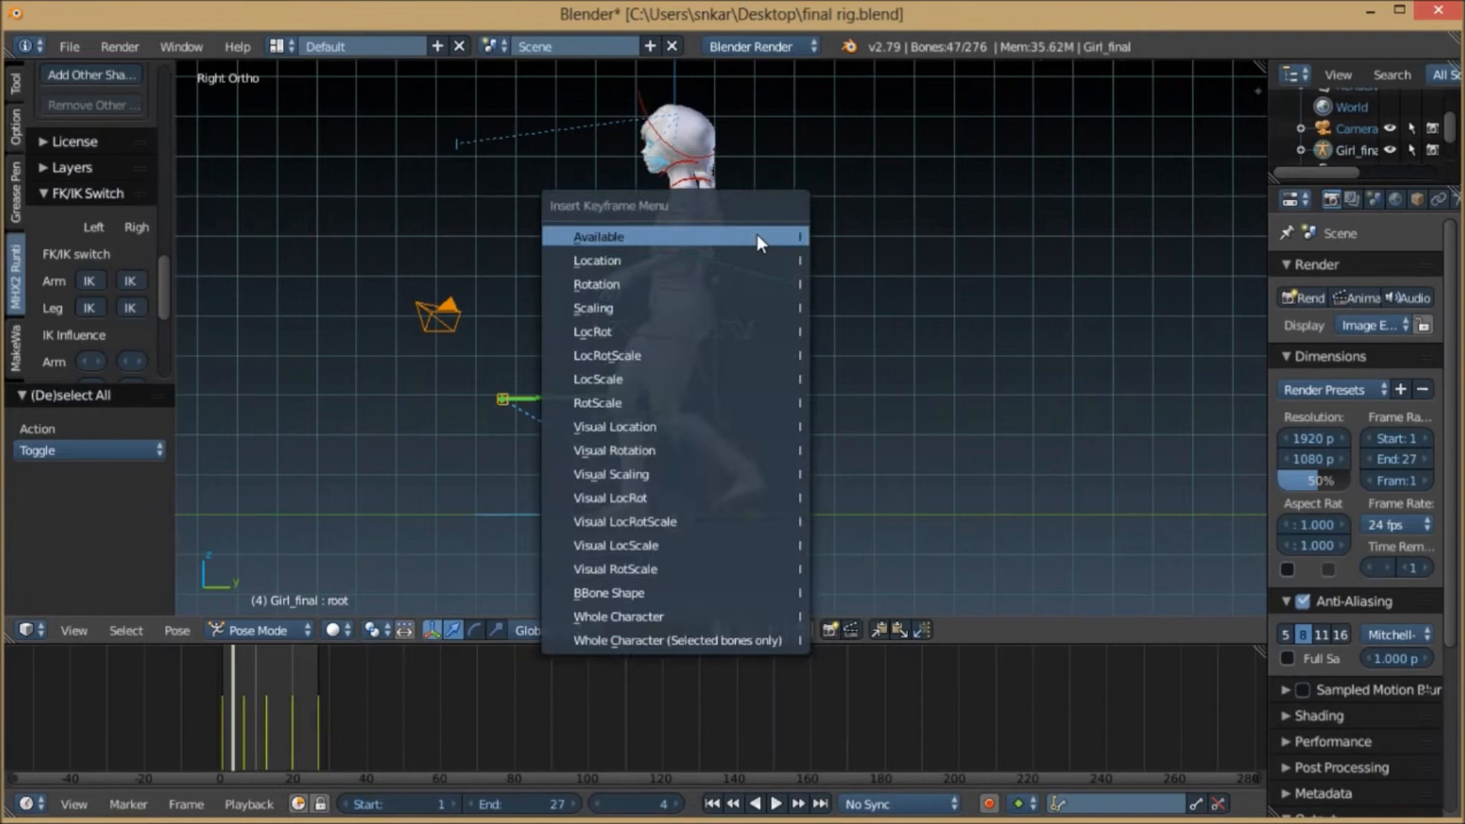
{"action": "left_click", "coordinate": [670, 355]}
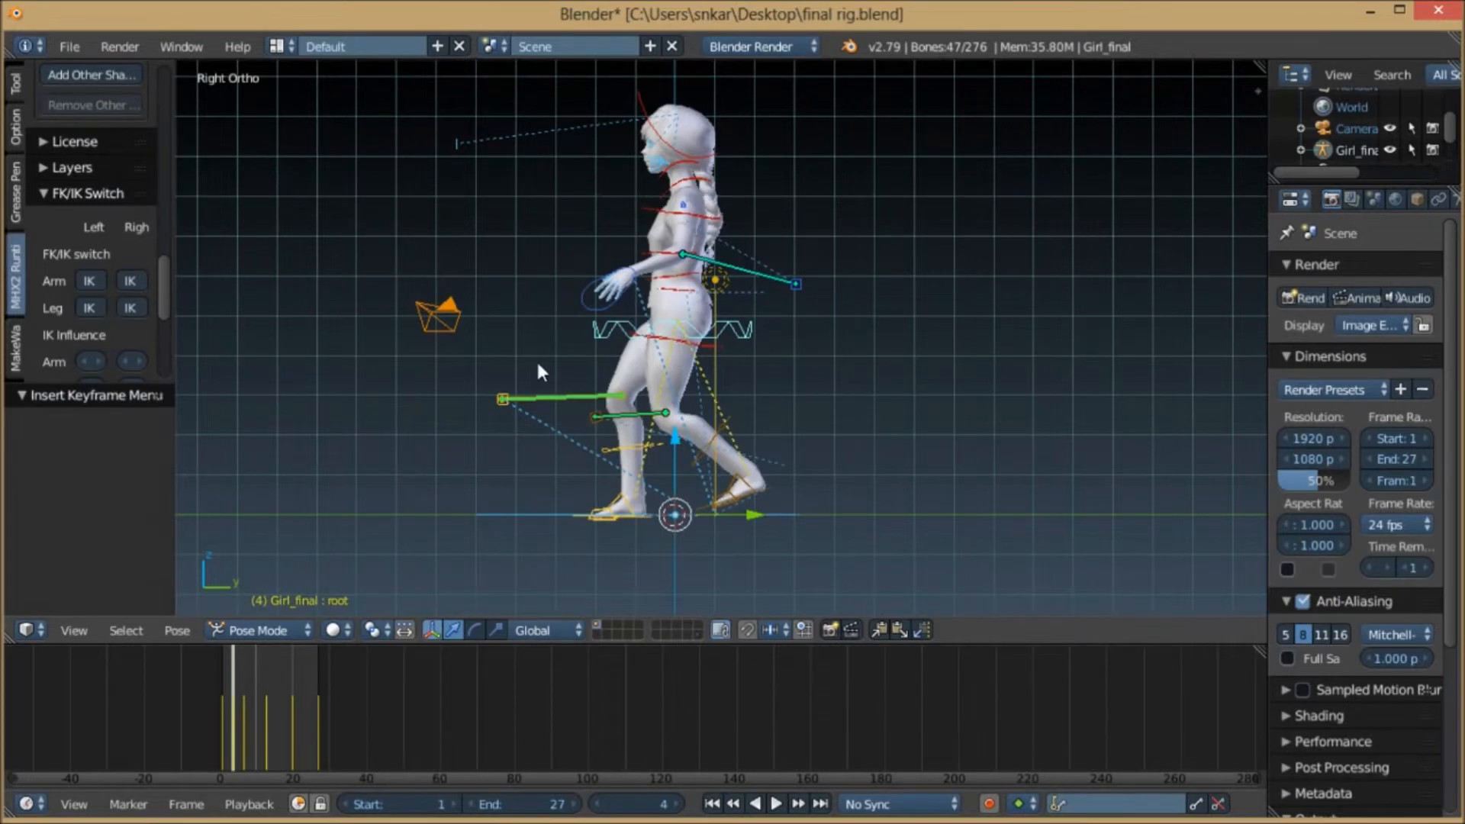
- Go to frame 10 and raise the root bone by 0.3 along the global Z axis for the up pose
{"action": "scroll", "coordinate": [536, 359], "scroll_direction": "up", "scroll_amount": 2}
{"action": "left_click_drag", "start_coordinate": [232, 675], "coordinate": [246, 683]}
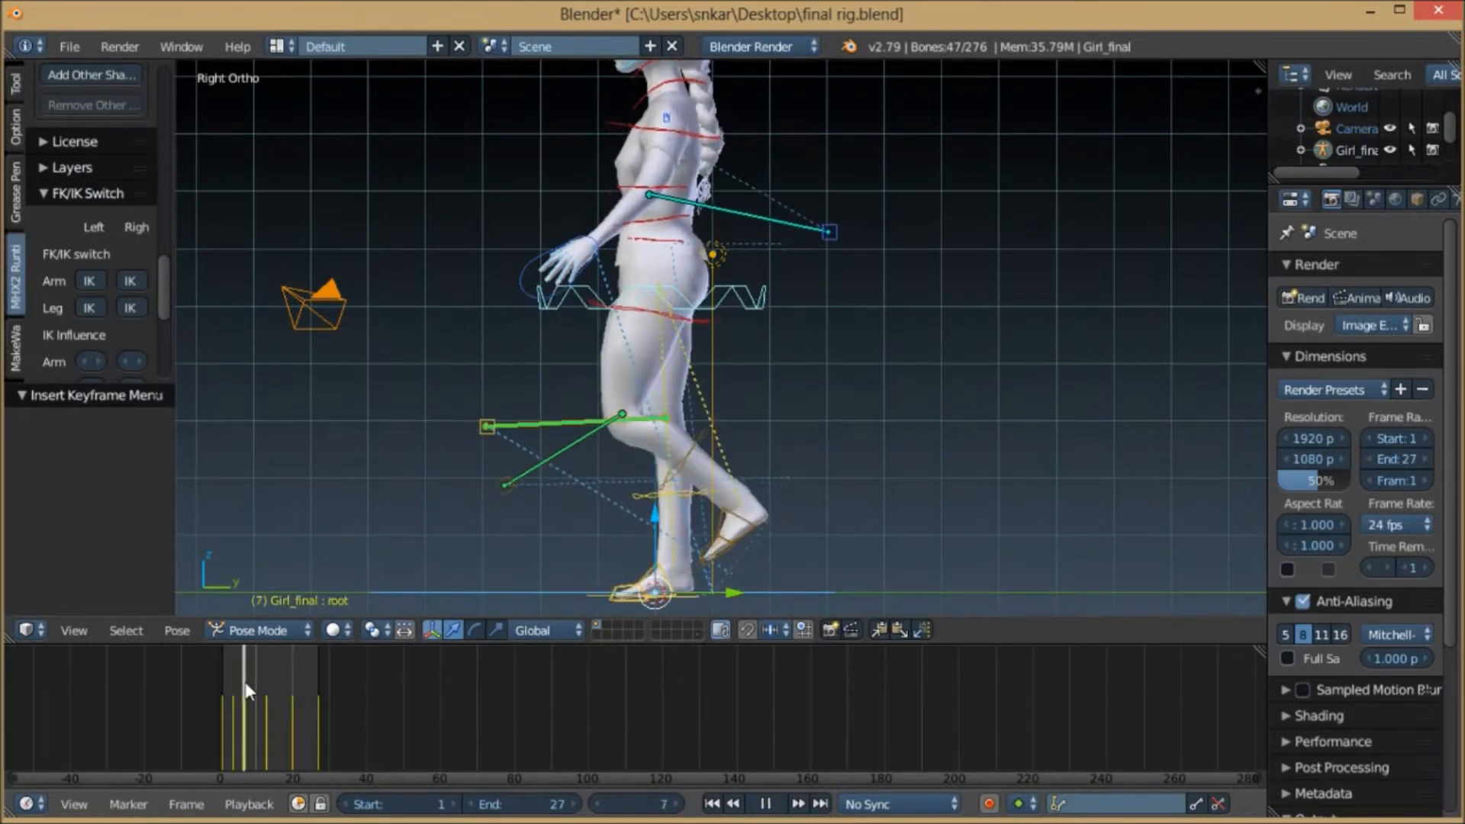
{"action": "scroll", "coordinate": [577, 270], "scroll_direction": "down", "scroll_amount": 3}
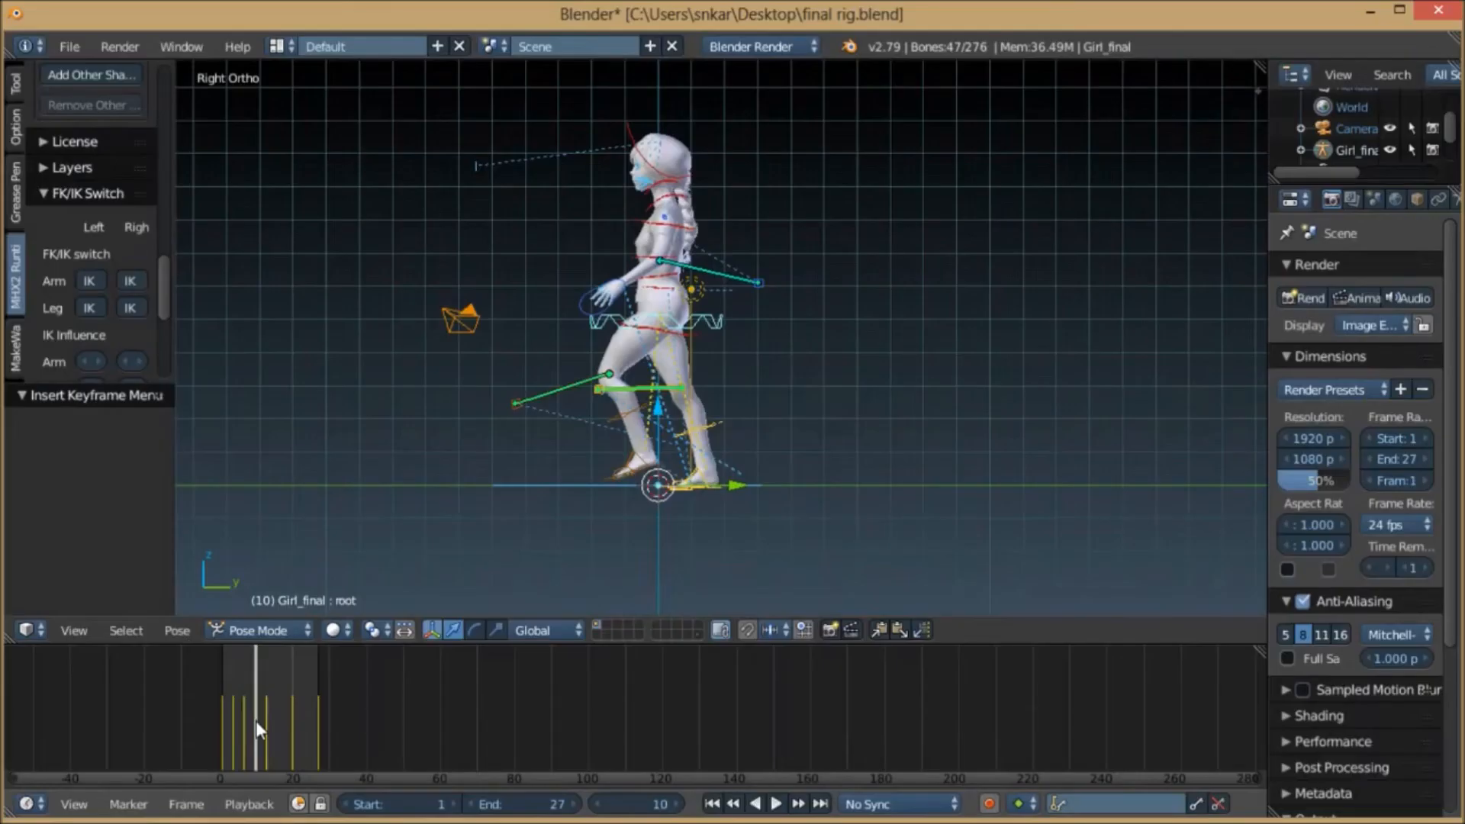
{"action": "right_click", "coordinate": [716, 318]}
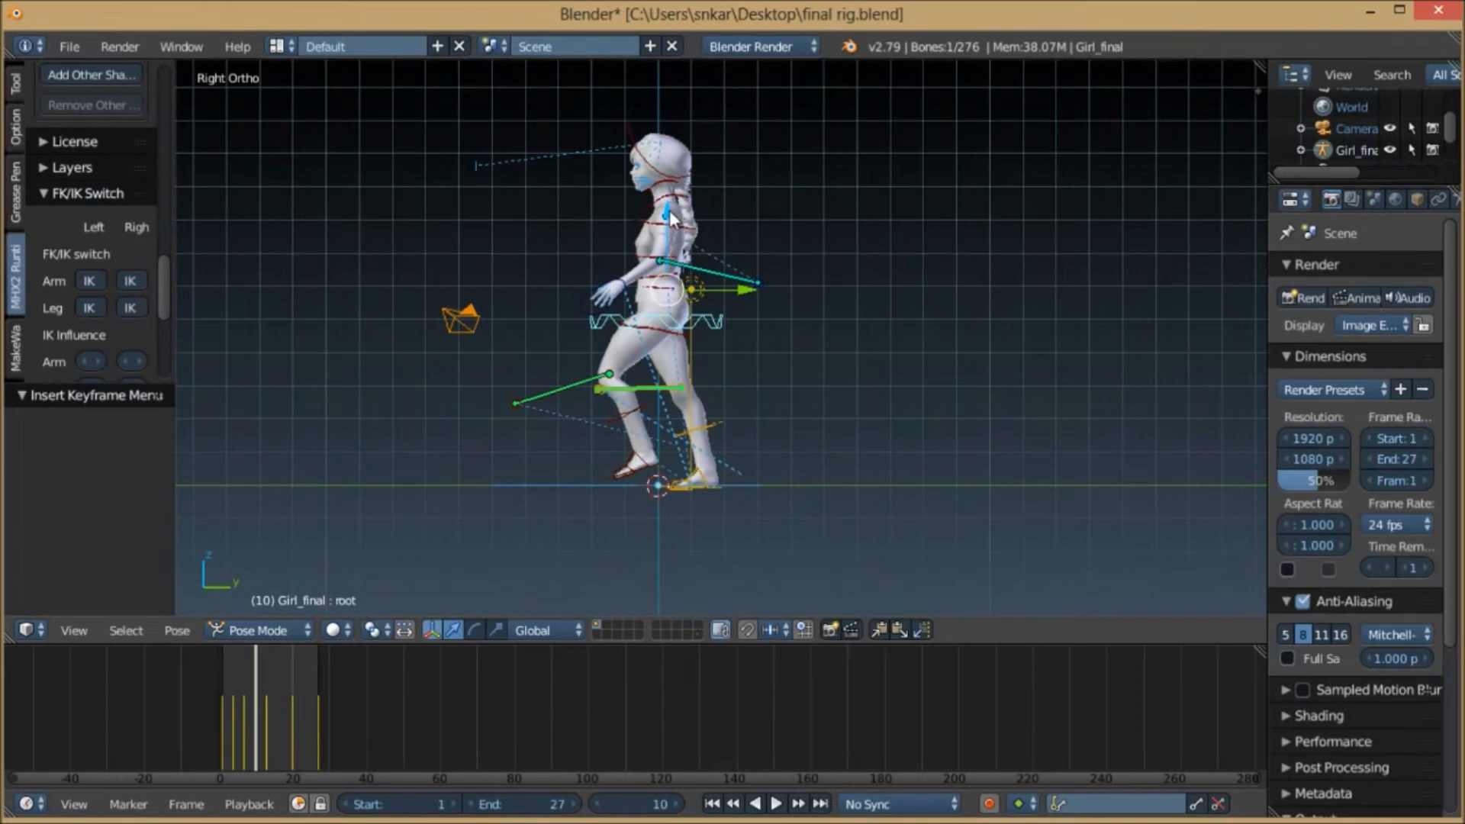
{"action": "key", "text": "g"}
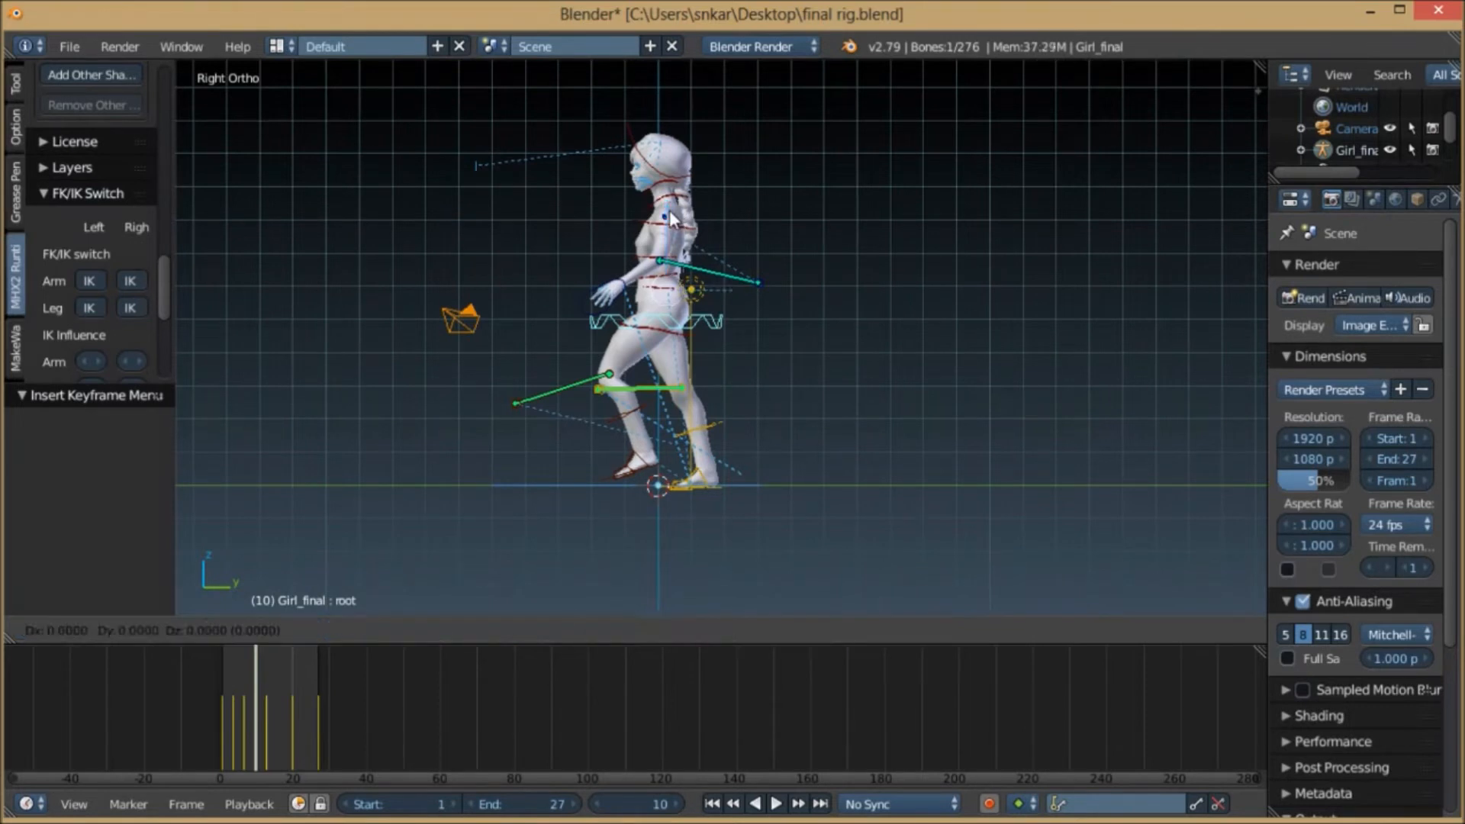
{"action": "key", "text": "z"}
{"action": "type", "text": ".3"}
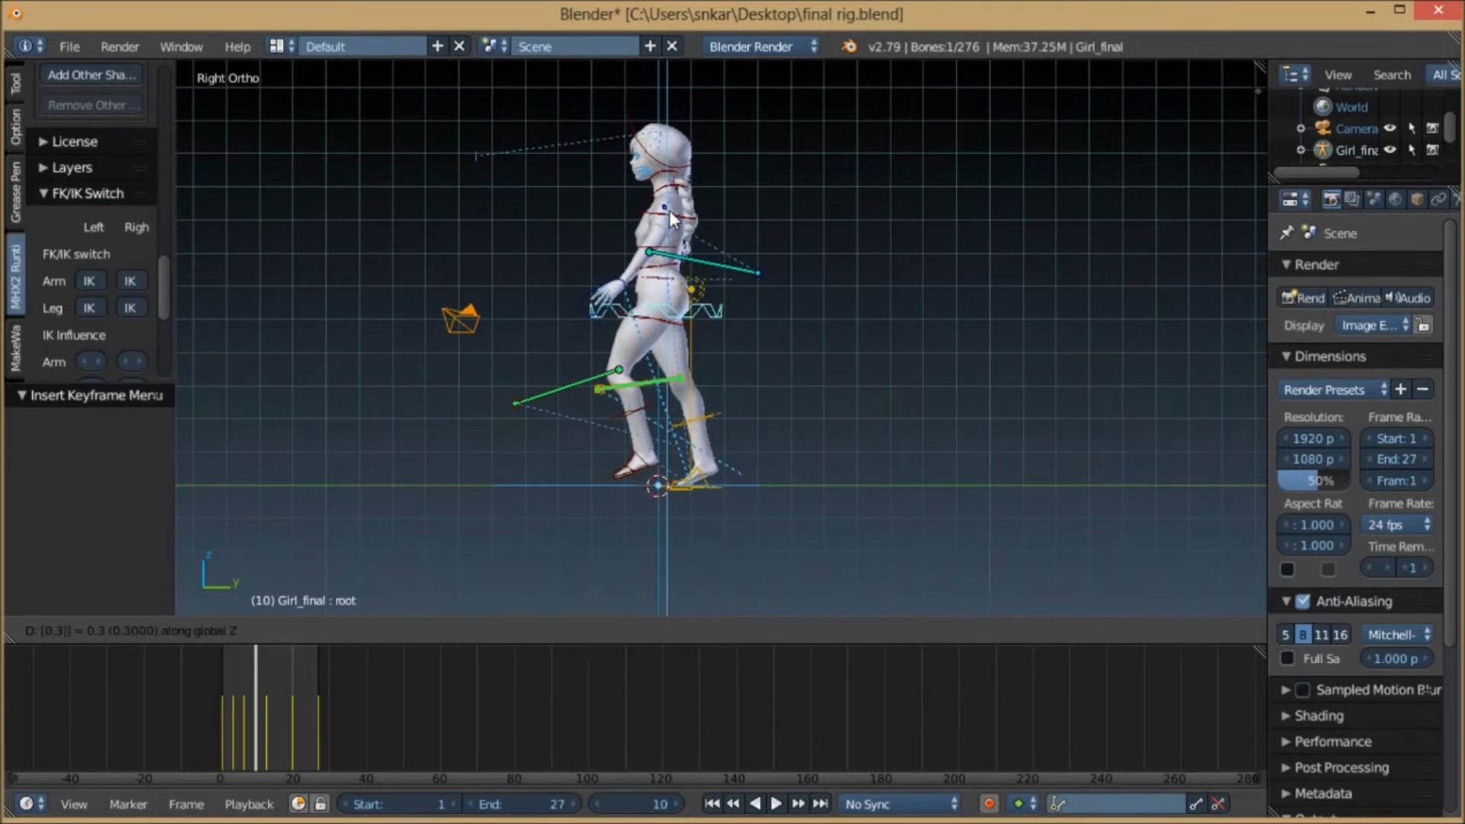
{"action": "key", "text": "Return"}
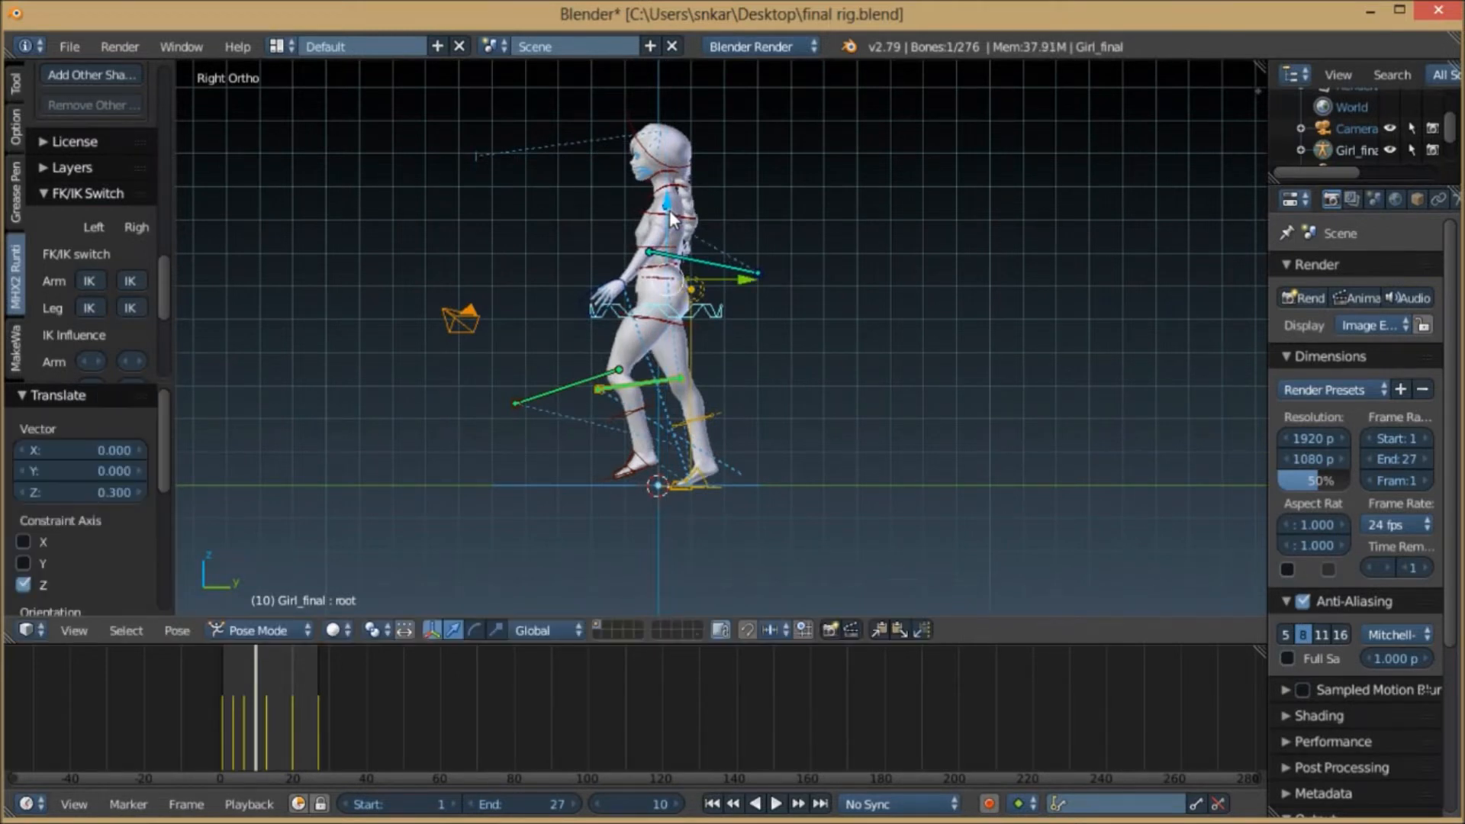
- Insert a LocRotScale keyframe for the root bone at frame 10 and compare the pose with frame 7
{"action": "key", "text": "i"}
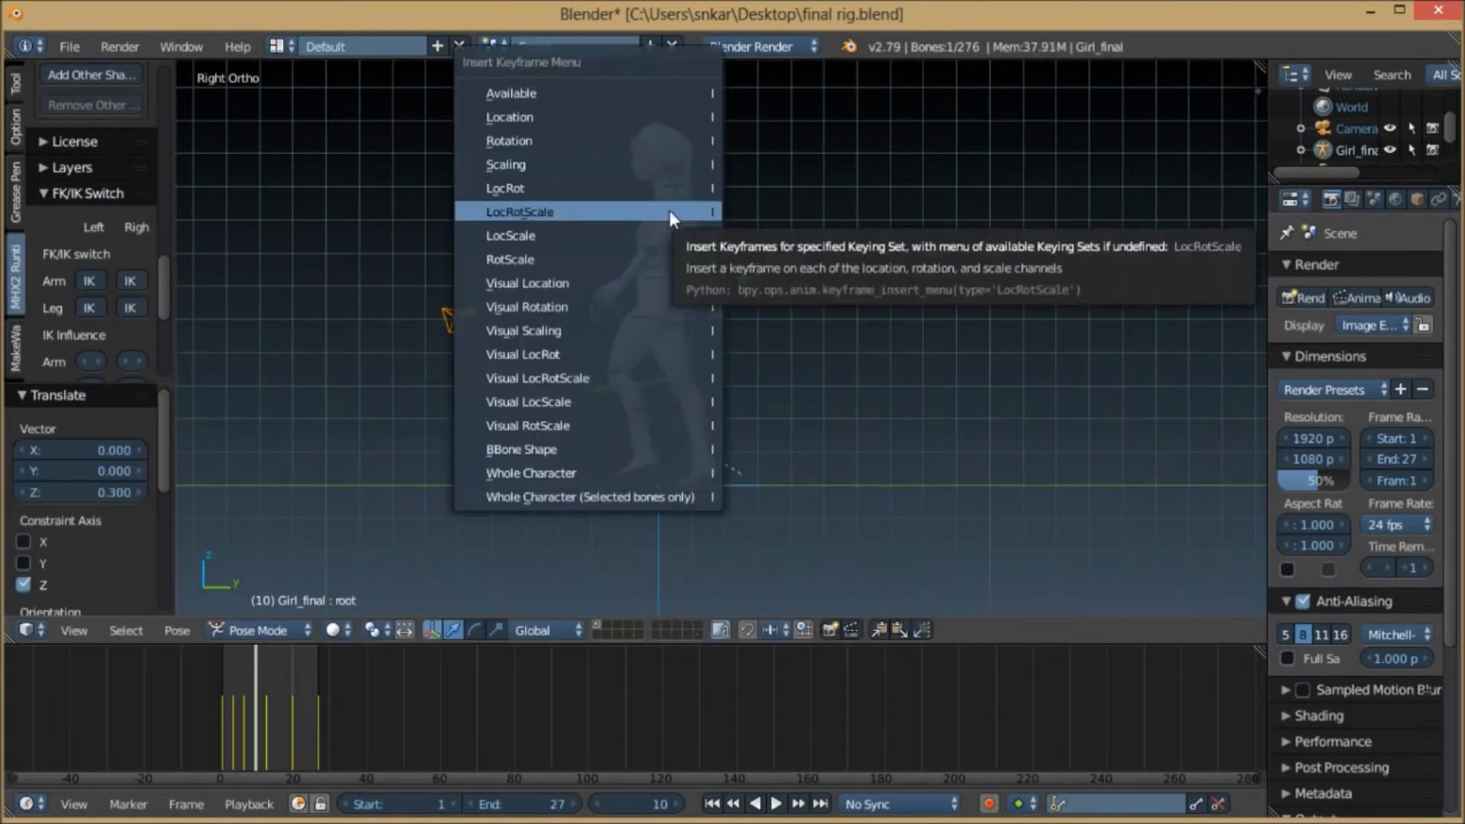
{"action": "left_click", "coordinate": [653, 213]}
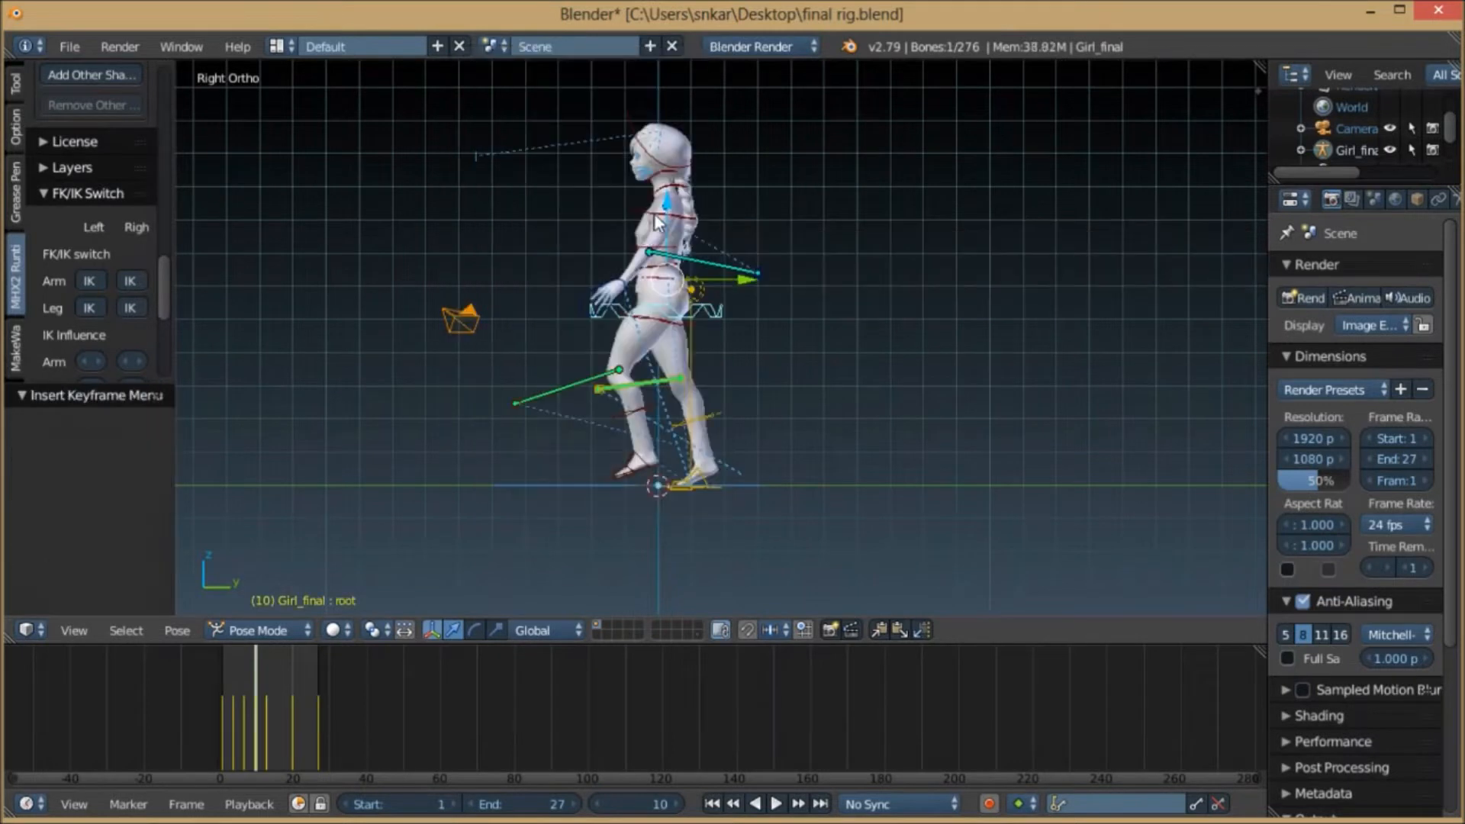
{"action": "left_click", "coordinate": [244, 722]}
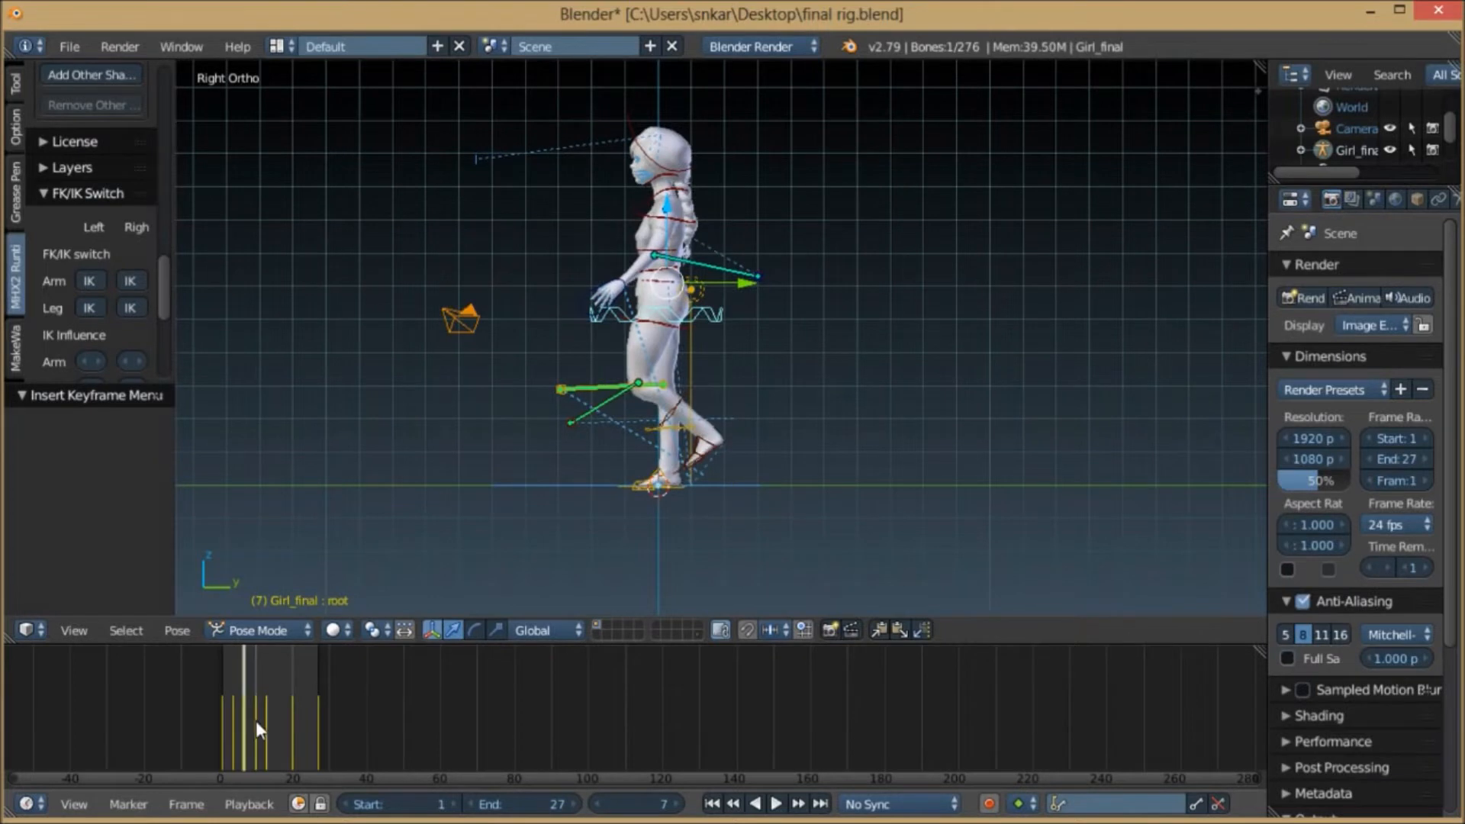
{"action": "left_click", "coordinate": [255, 720]}
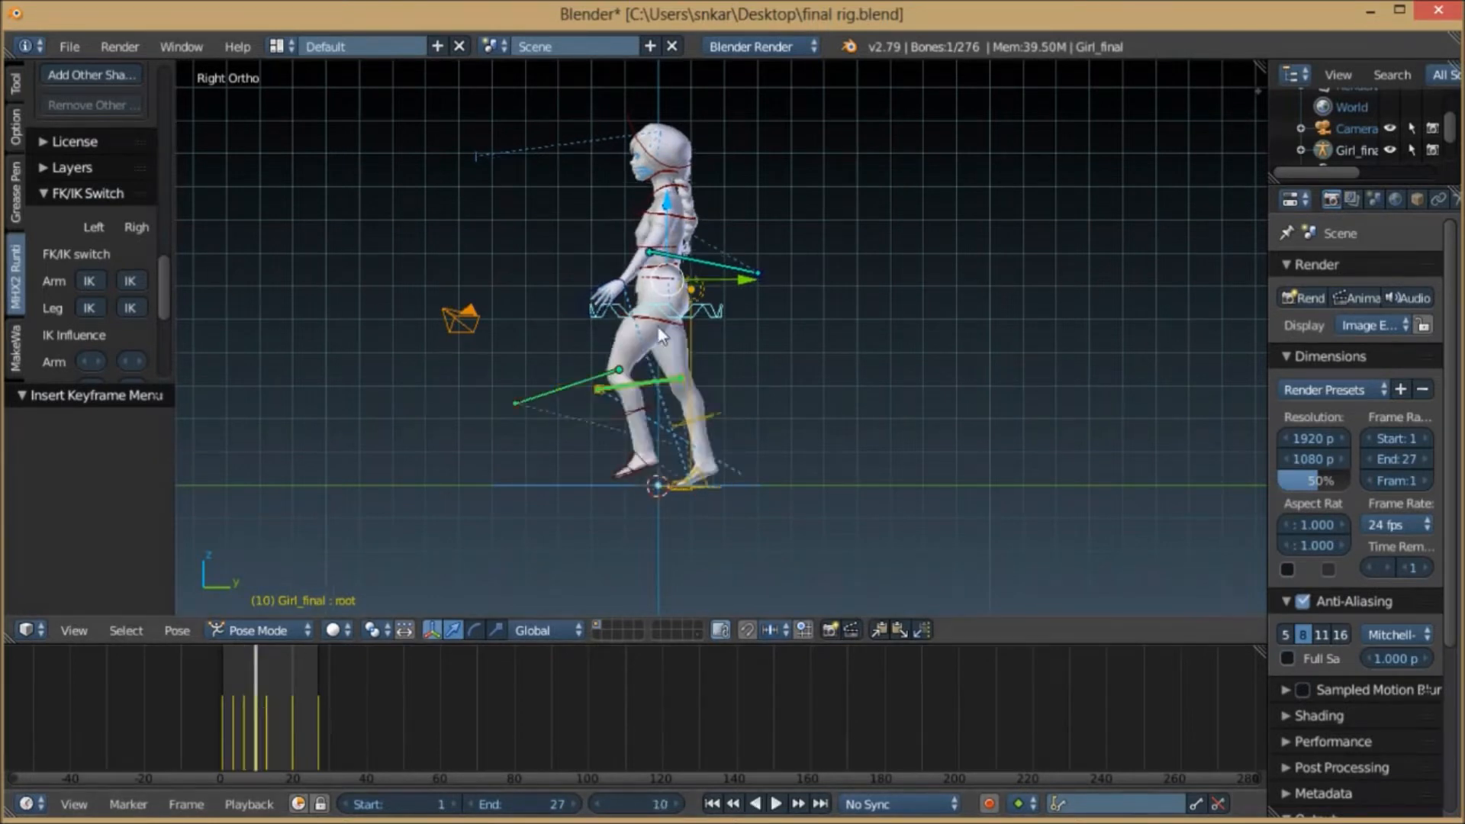
- Raise the root bone by about 0.1 along the global Z axis at frame 10 and insert a keyframe for it
{"action": "key", "text": "g"}
{"action": "key", "text": "z"}
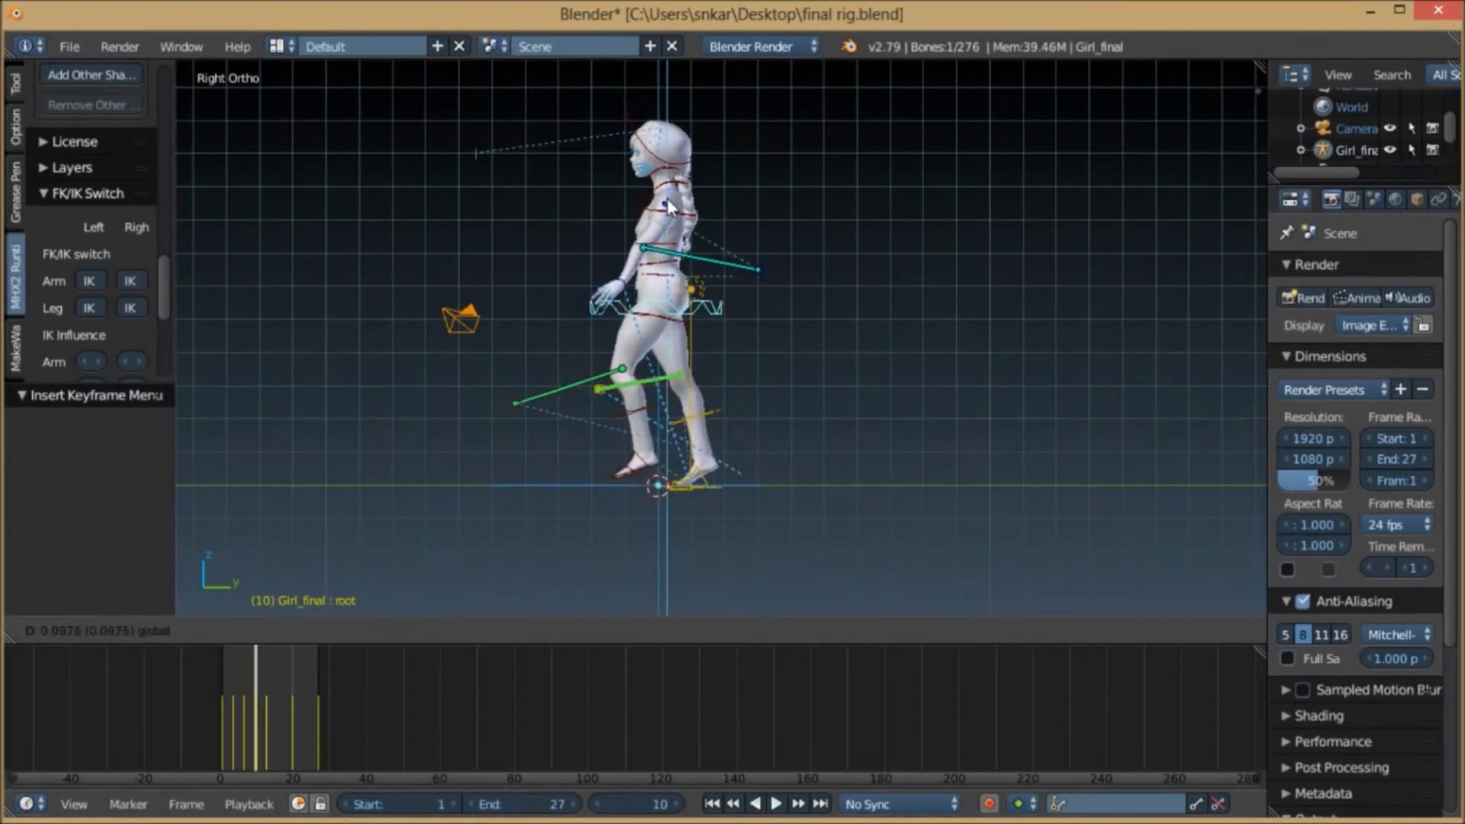
{"action": "left_click", "coordinate": [667, 199]}
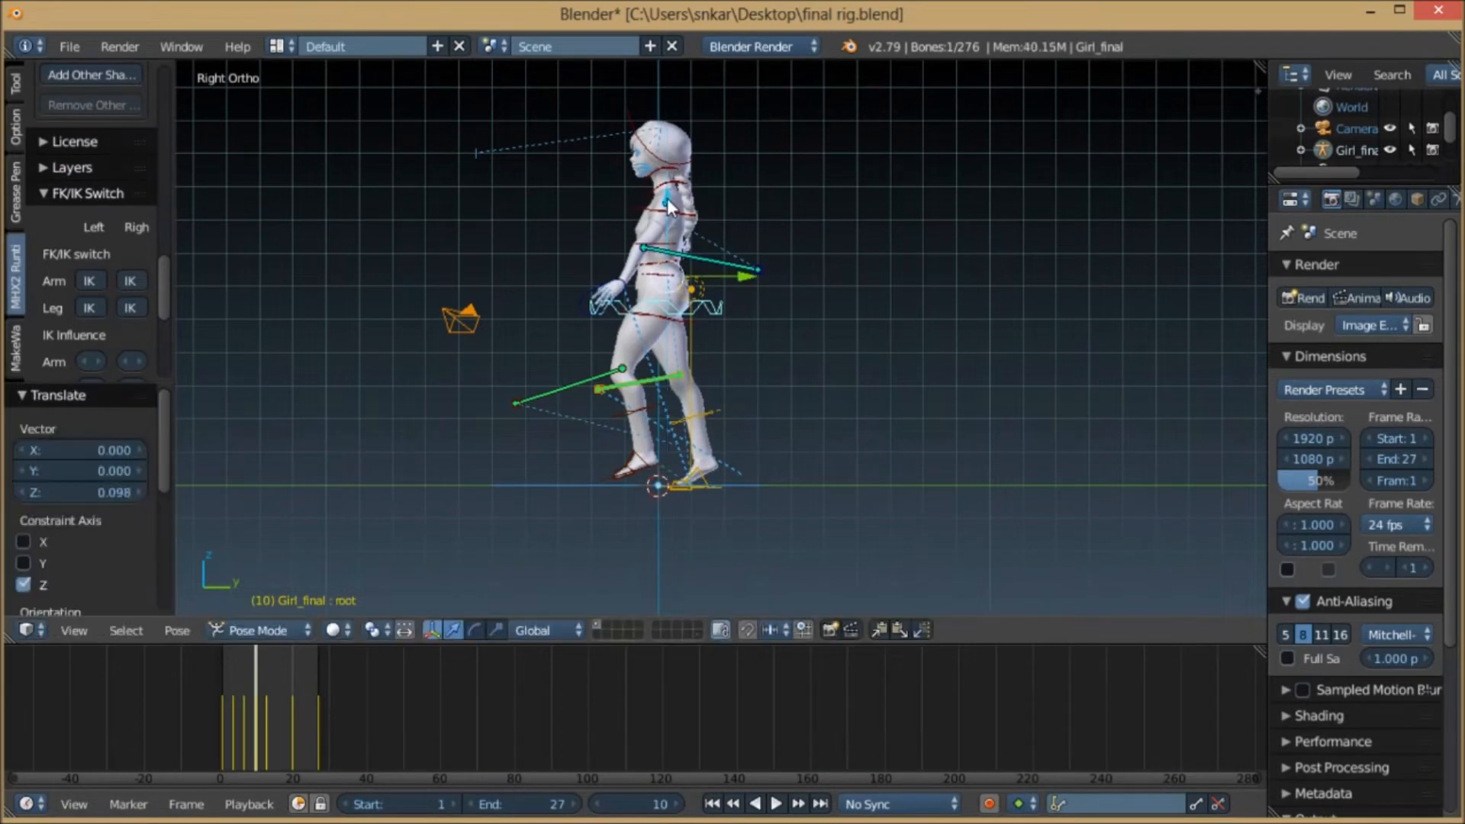
{"action": "key", "text": "i"}
{"action": "left_click", "coordinate": [587, 256]}
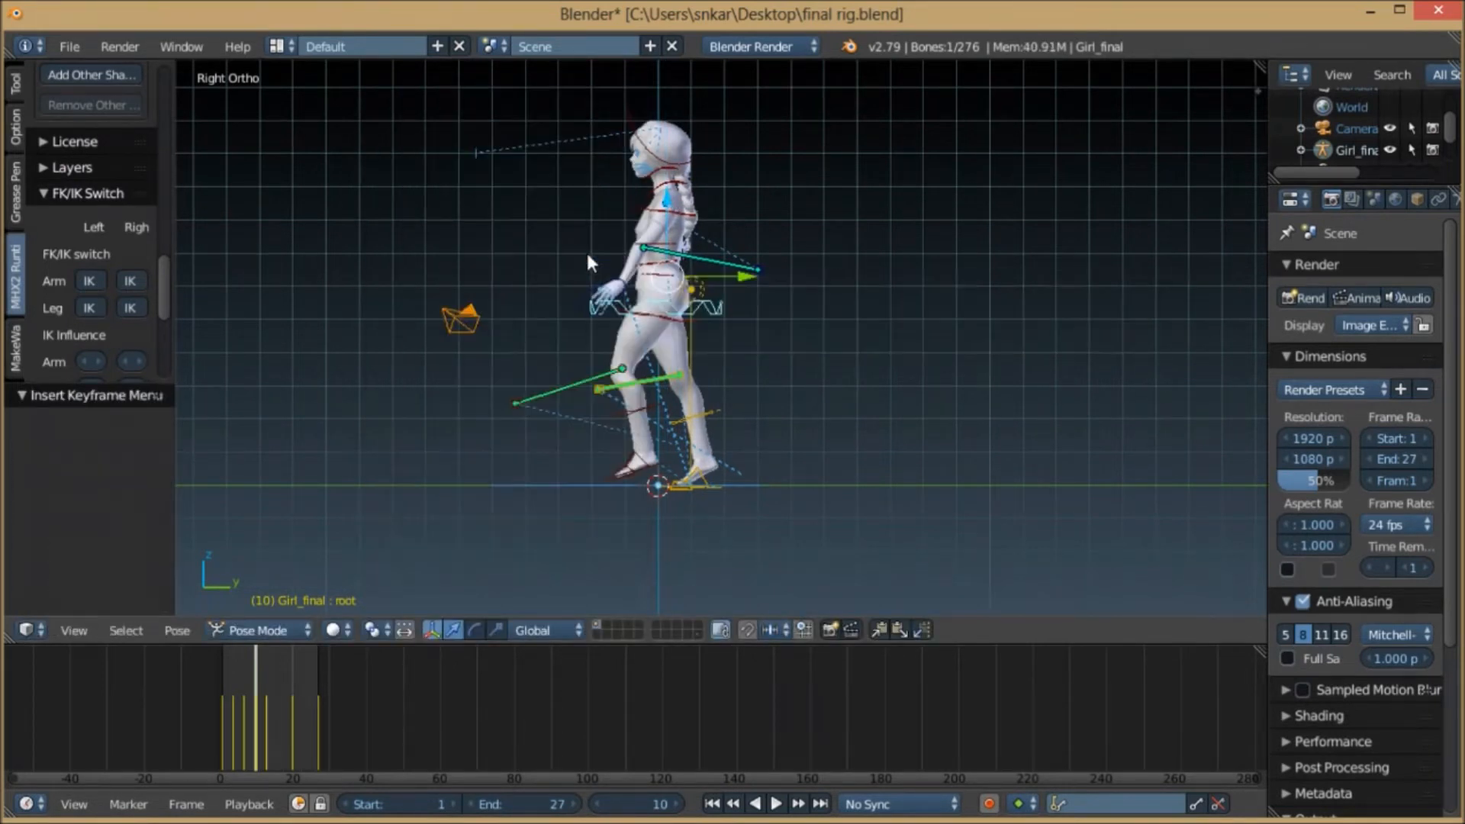
- Review the down and up poses at frames 4 and 10 against the Animator's Survival Kit walk timing chart
{"action": "left_click", "coordinate": [244, 707]}
{"action": "left_click", "coordinate": [256, 708]}
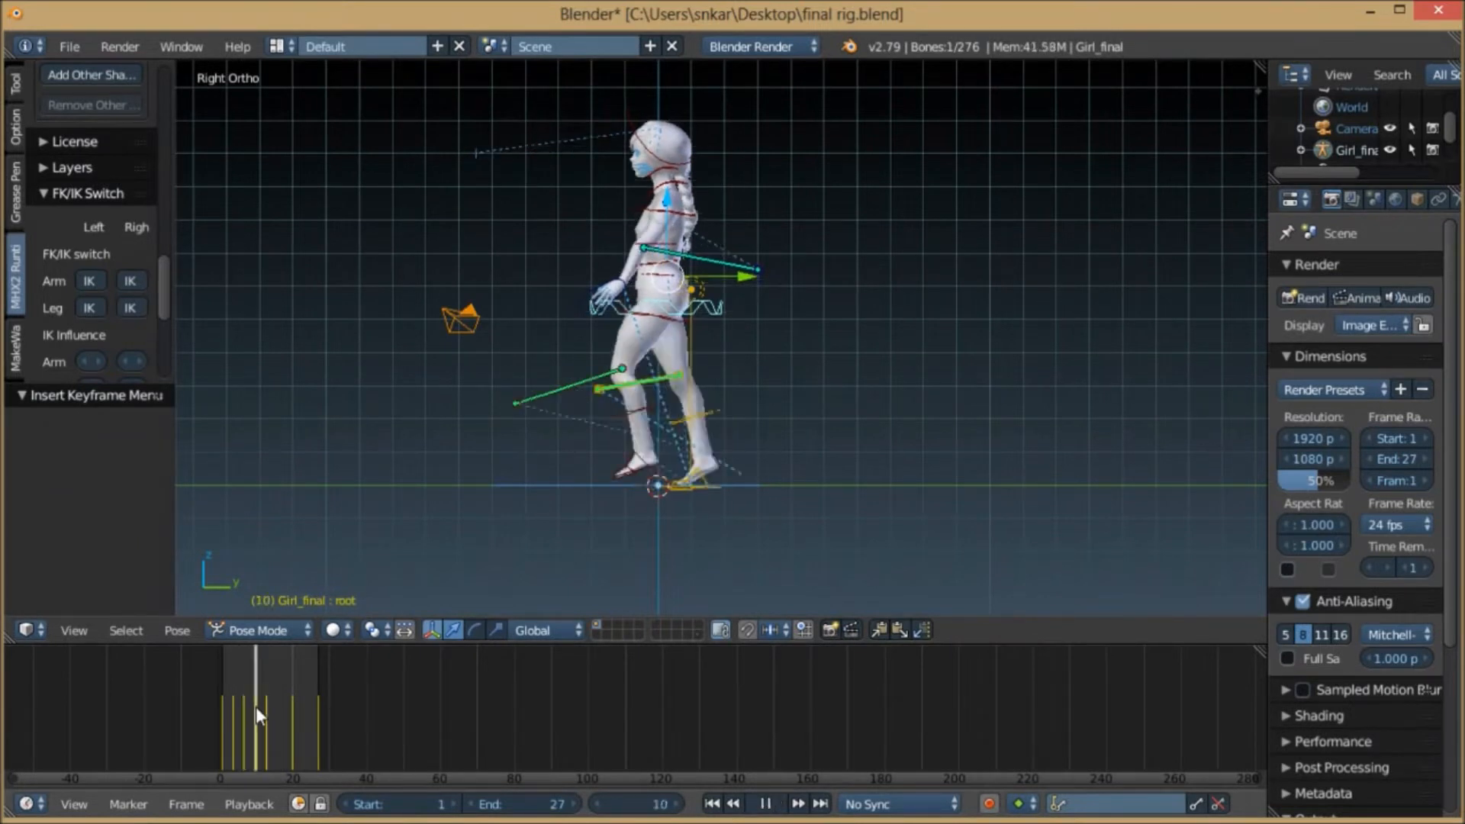
{"action": "left_click", "coordinate": [233, 714]}
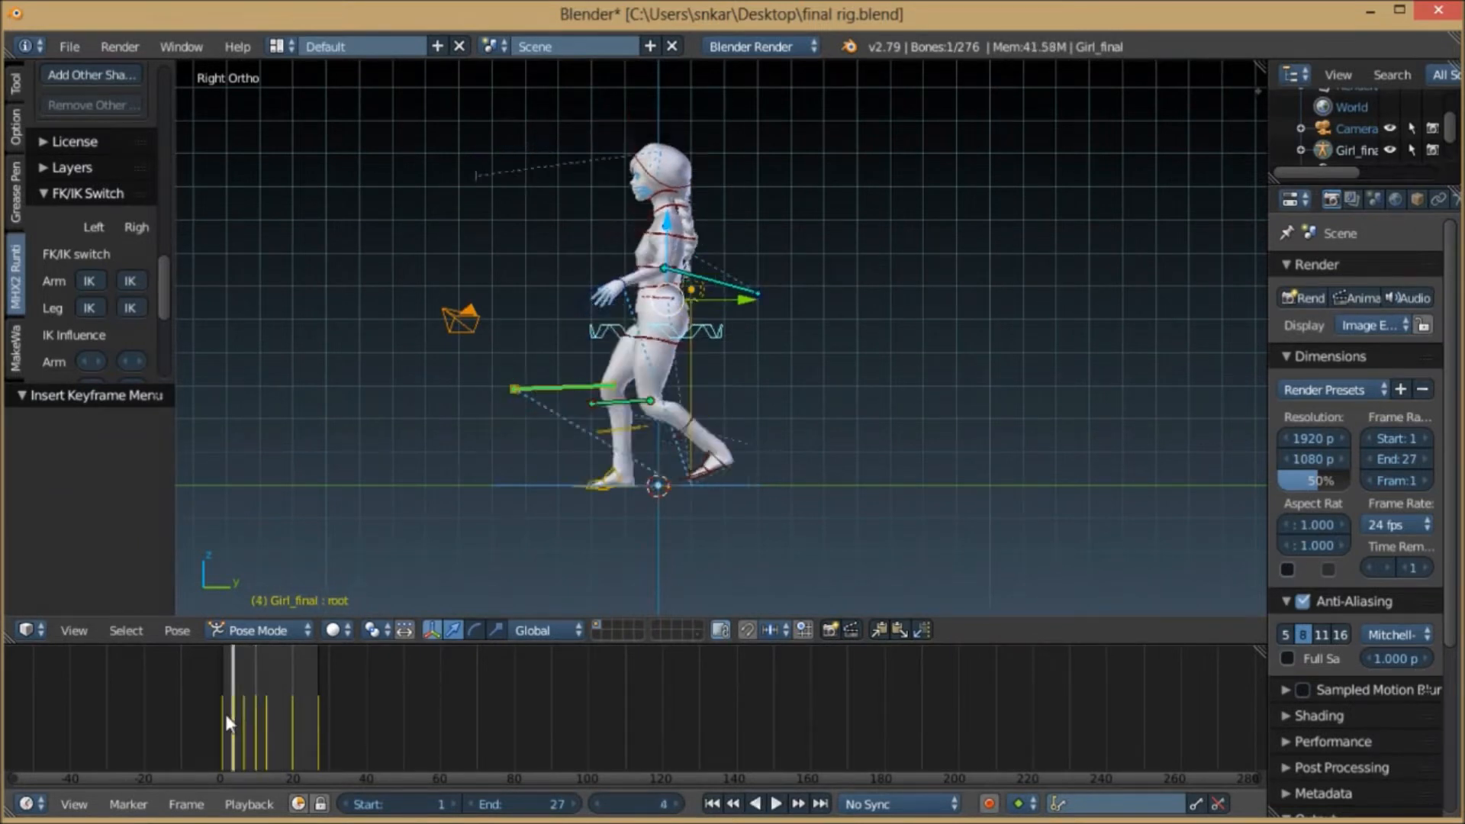
{"action": "key", "text": "alt+a"}
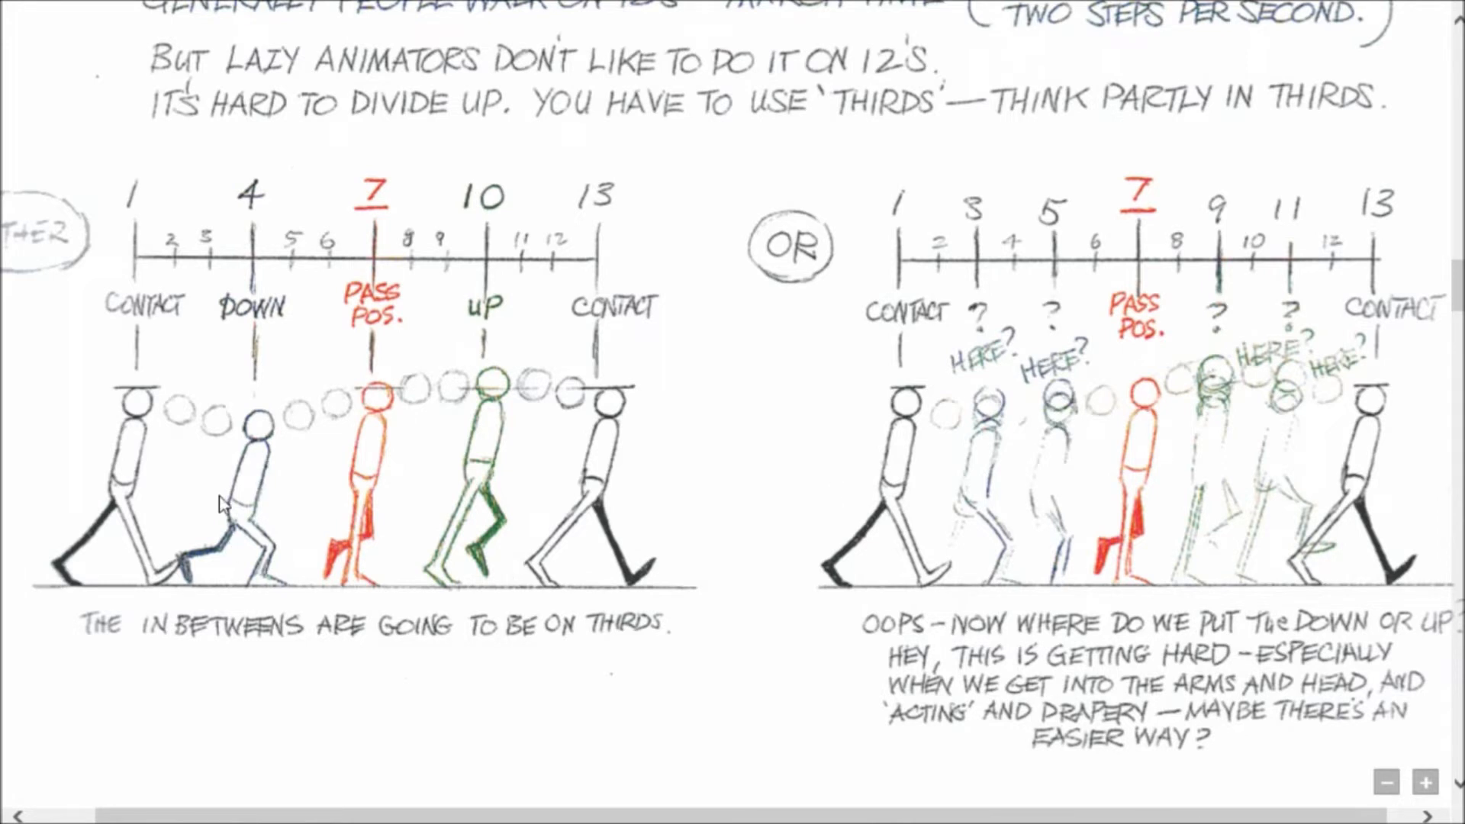
{"action": "key", "text": "alt+Tab"}
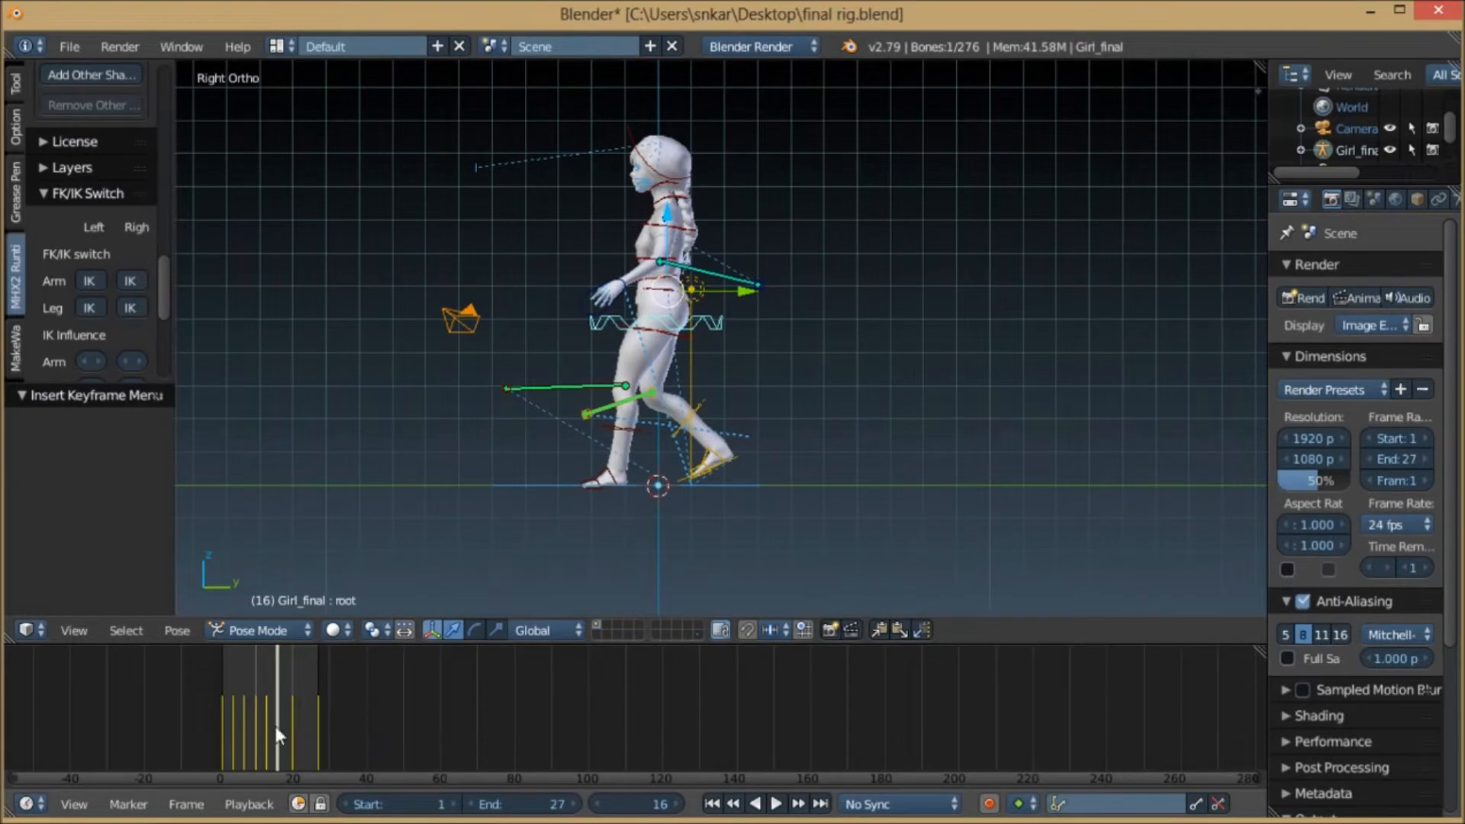
- Lower the root bone by about 0.42 along the global Z axis at frame 16 and keyframe this second down pose
{"action": "key", "text": "alt+a"}
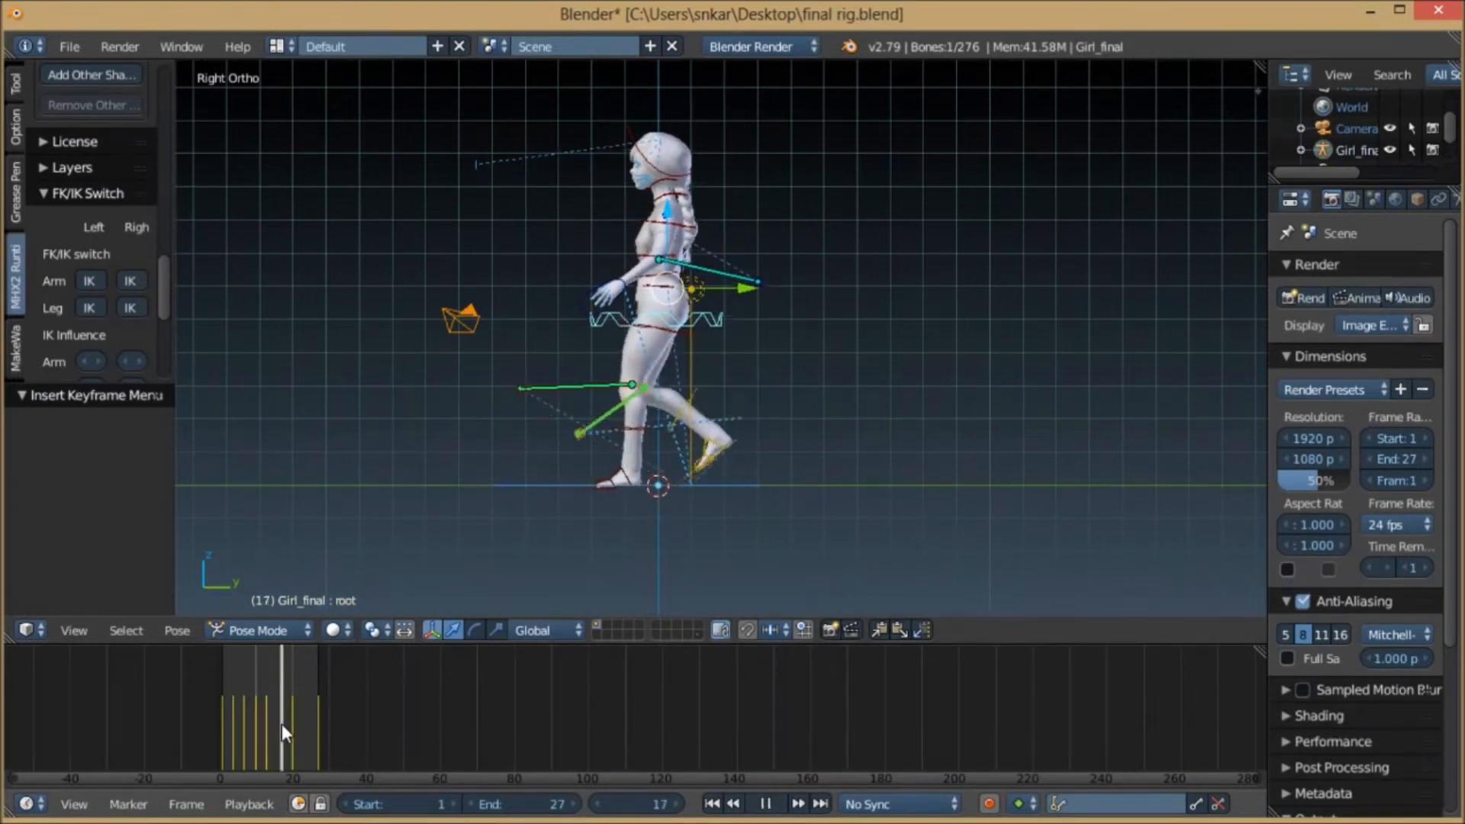
{"action": "key", "text": "alt+a"}
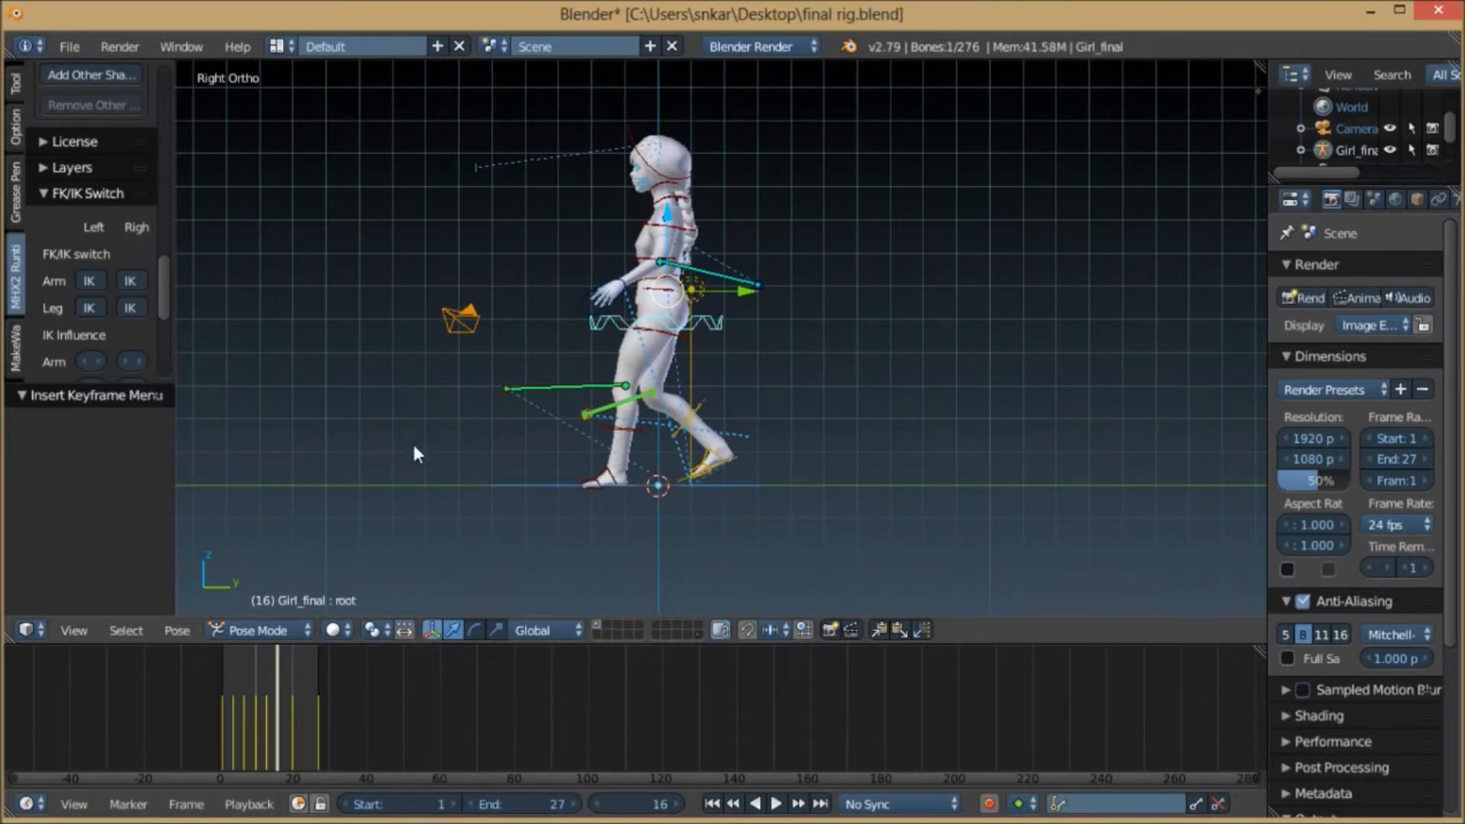
{"action": "mouse_move", "coordinate": [175, 807]}
{"action": "key", "text": "g"}
{"action": "key", "text": "z"}
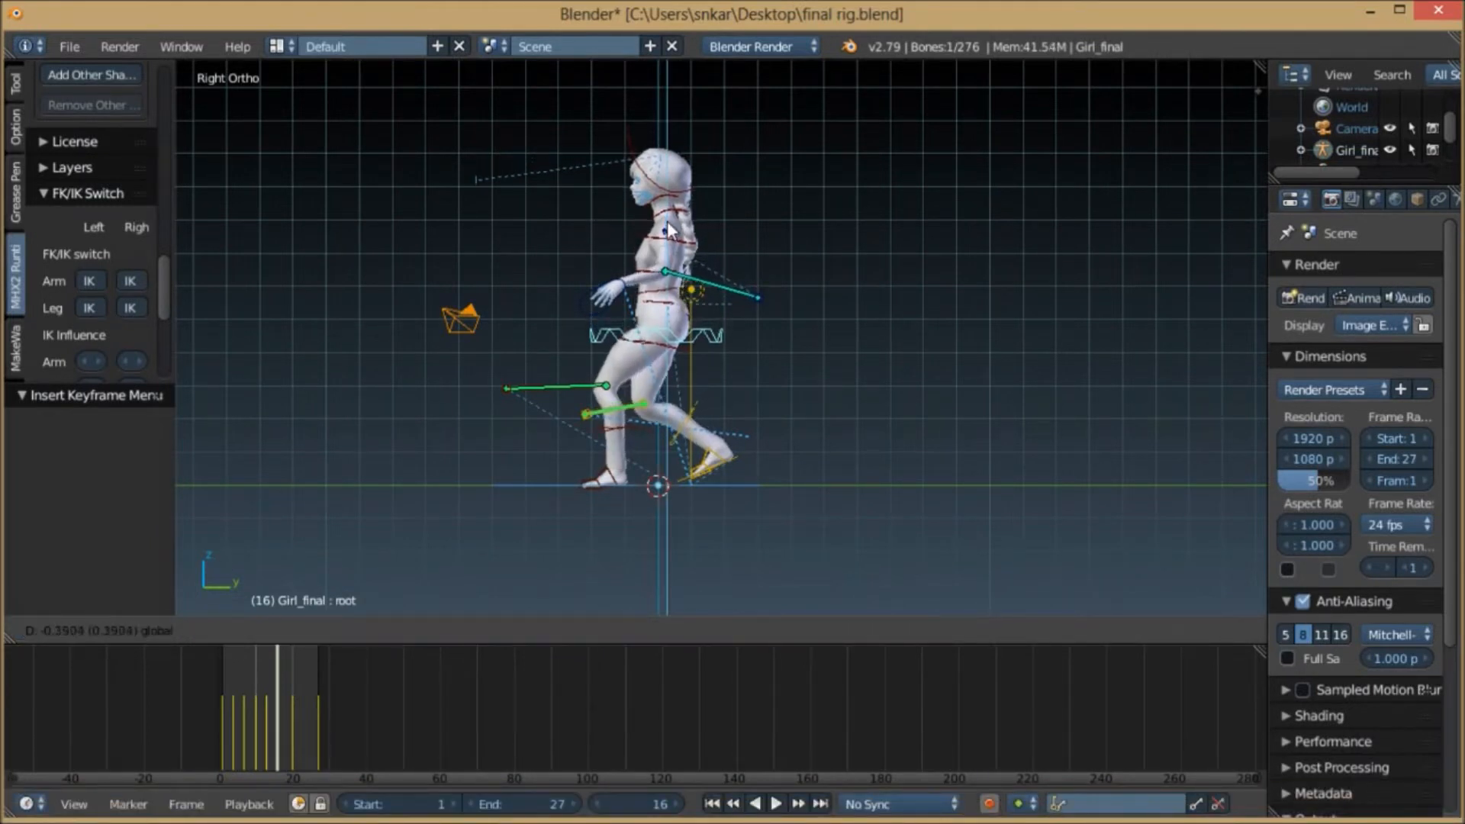
{"action": "left_click", "coordinate": [666, 222]}
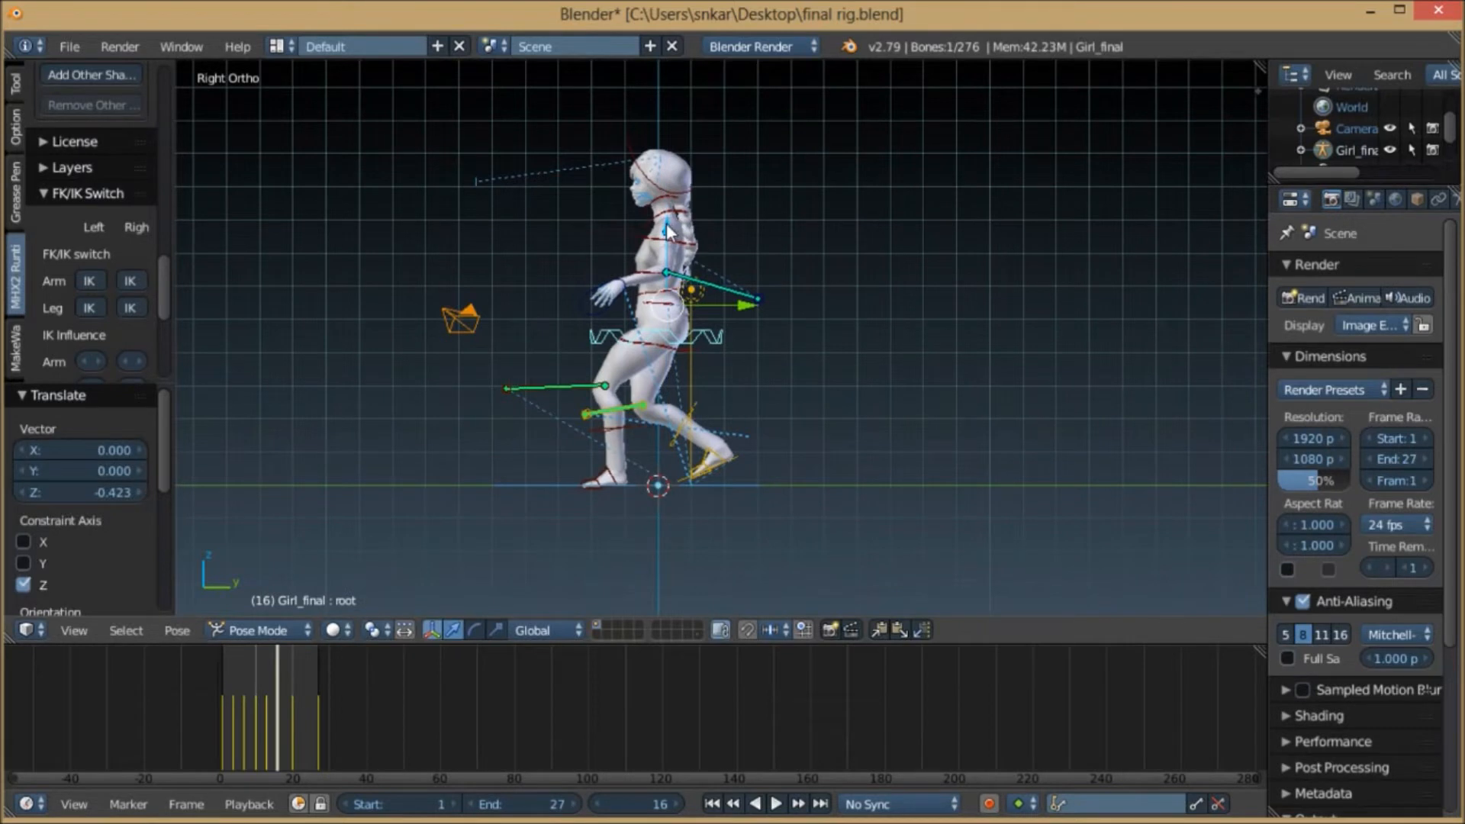
{"action": "key", "text": "i"}
{"action": "left_click", "coordinate": [666, 223]}
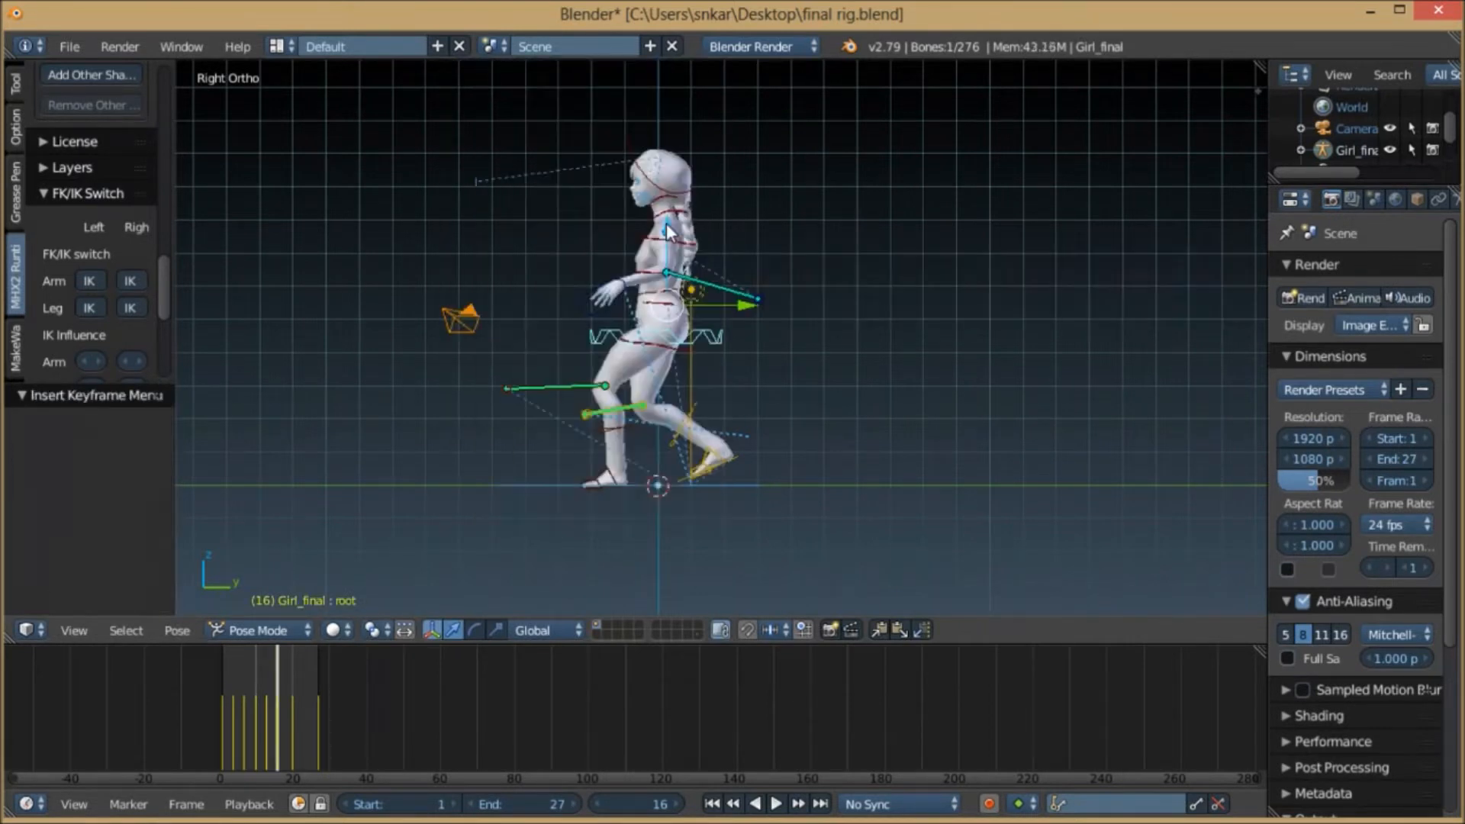
- At frame 23, raise the root bone by about 0.29 along the global Z axis and insert a LocRotScale keyframe
{"action": "left_click", "coordinate": [304, 716]}
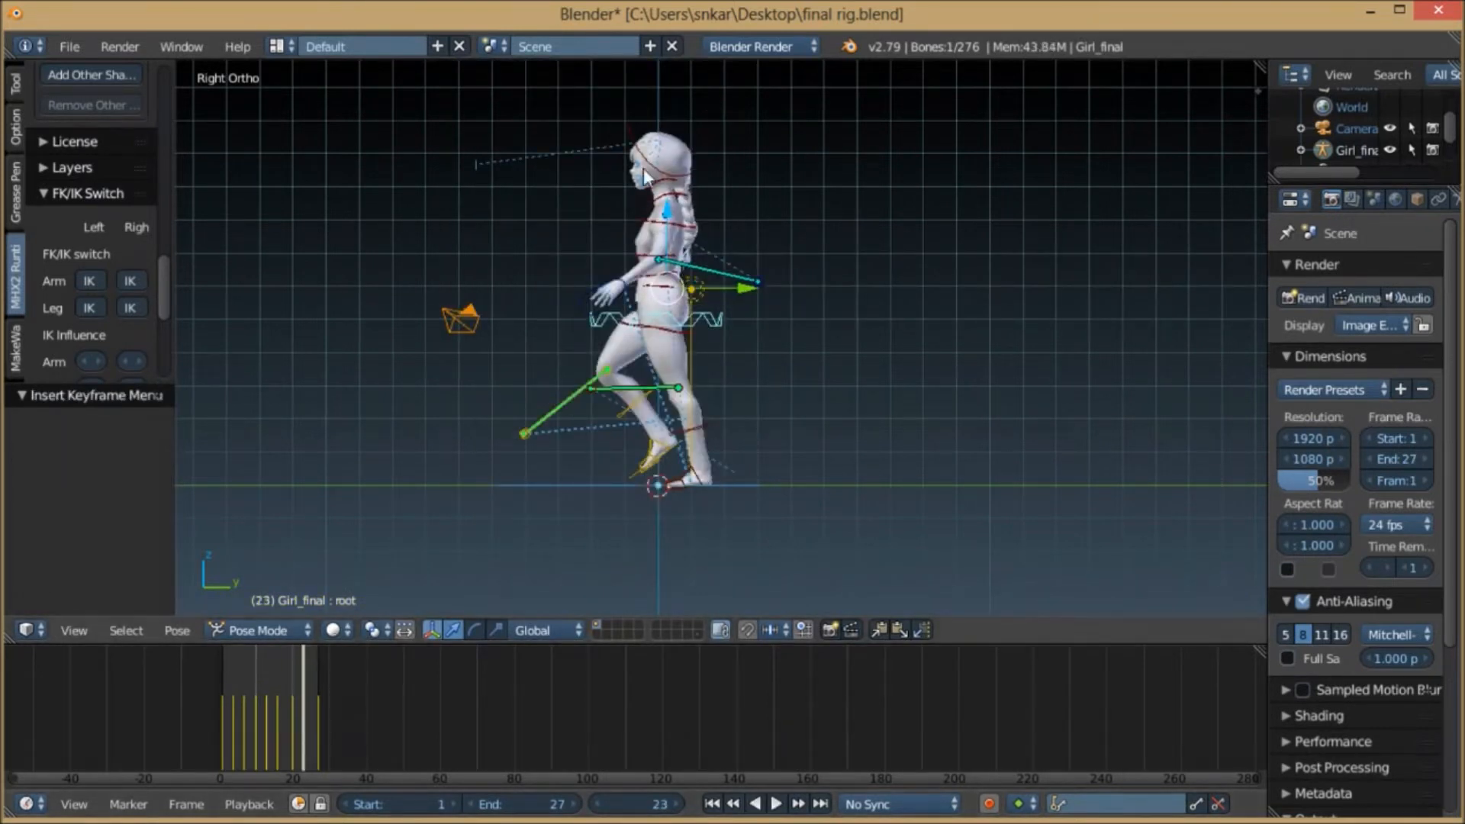
{"action": "key", "text": "g"}
{"action": "key", "text": "z"}
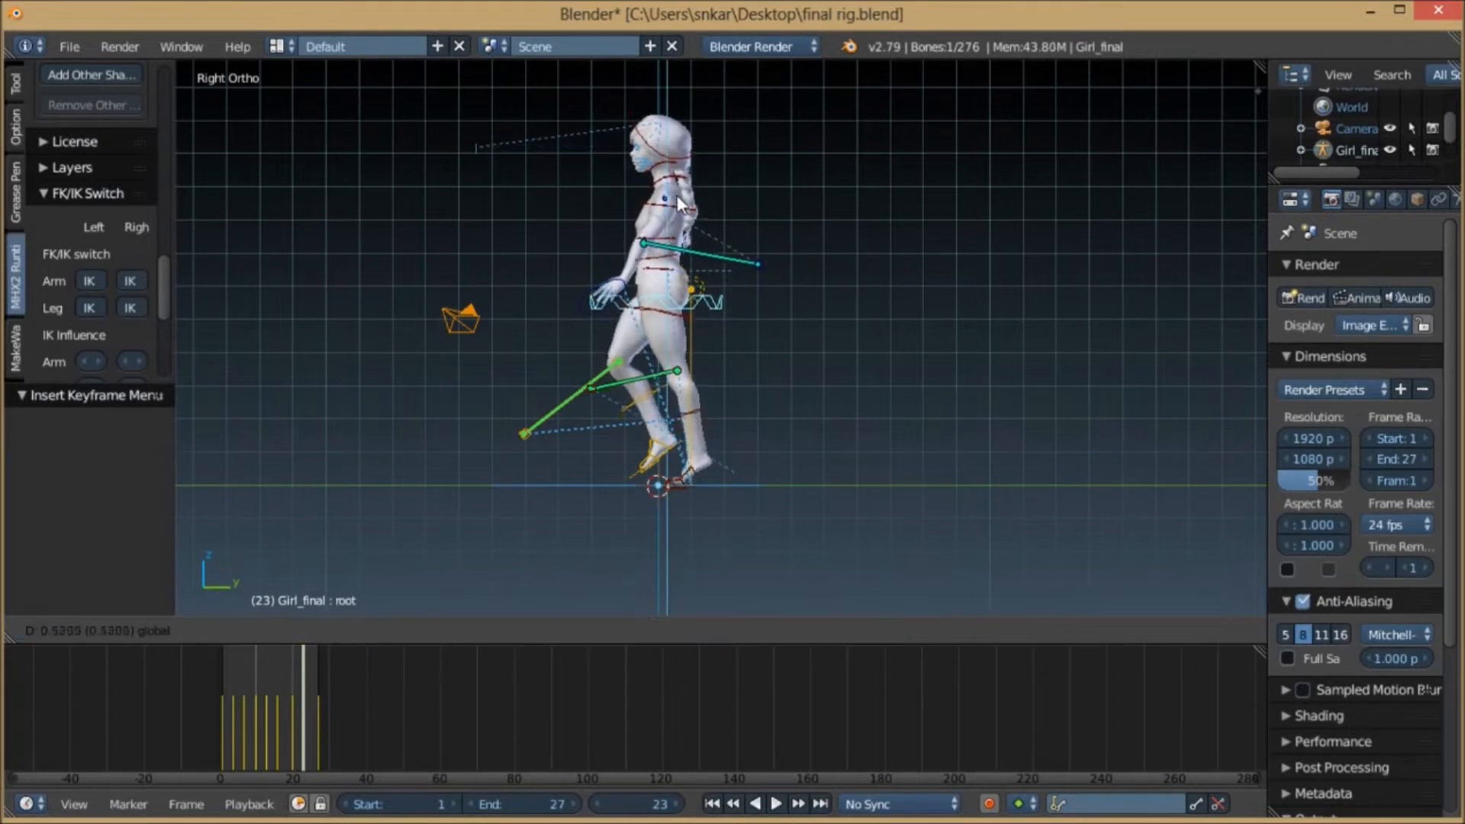
{"action": "left_click", "coordinate": [674, 203]}
{"action": "key", "text": "i"}
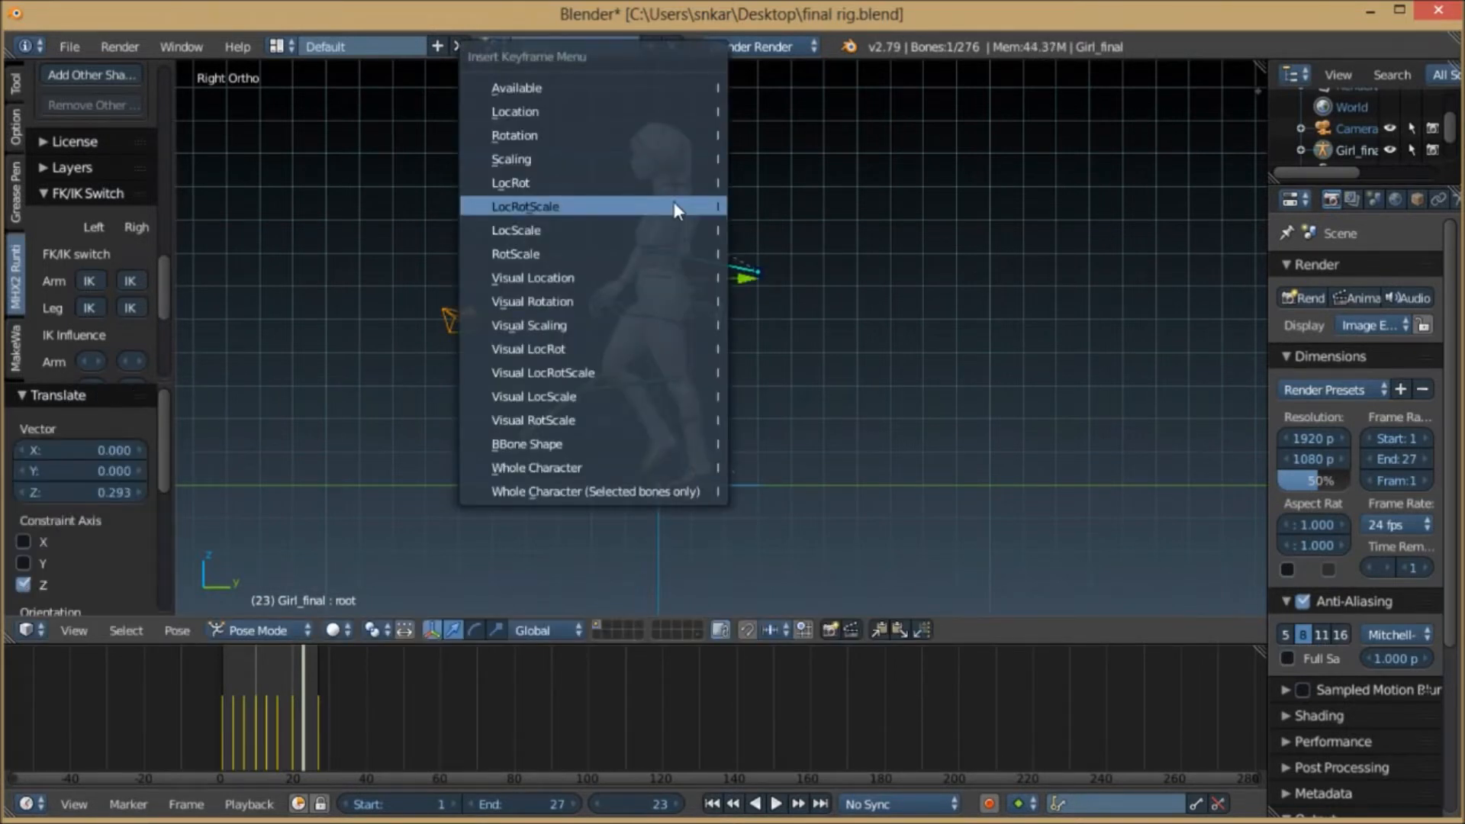
{"action": "left_click", "coordinate": [665, 203]}
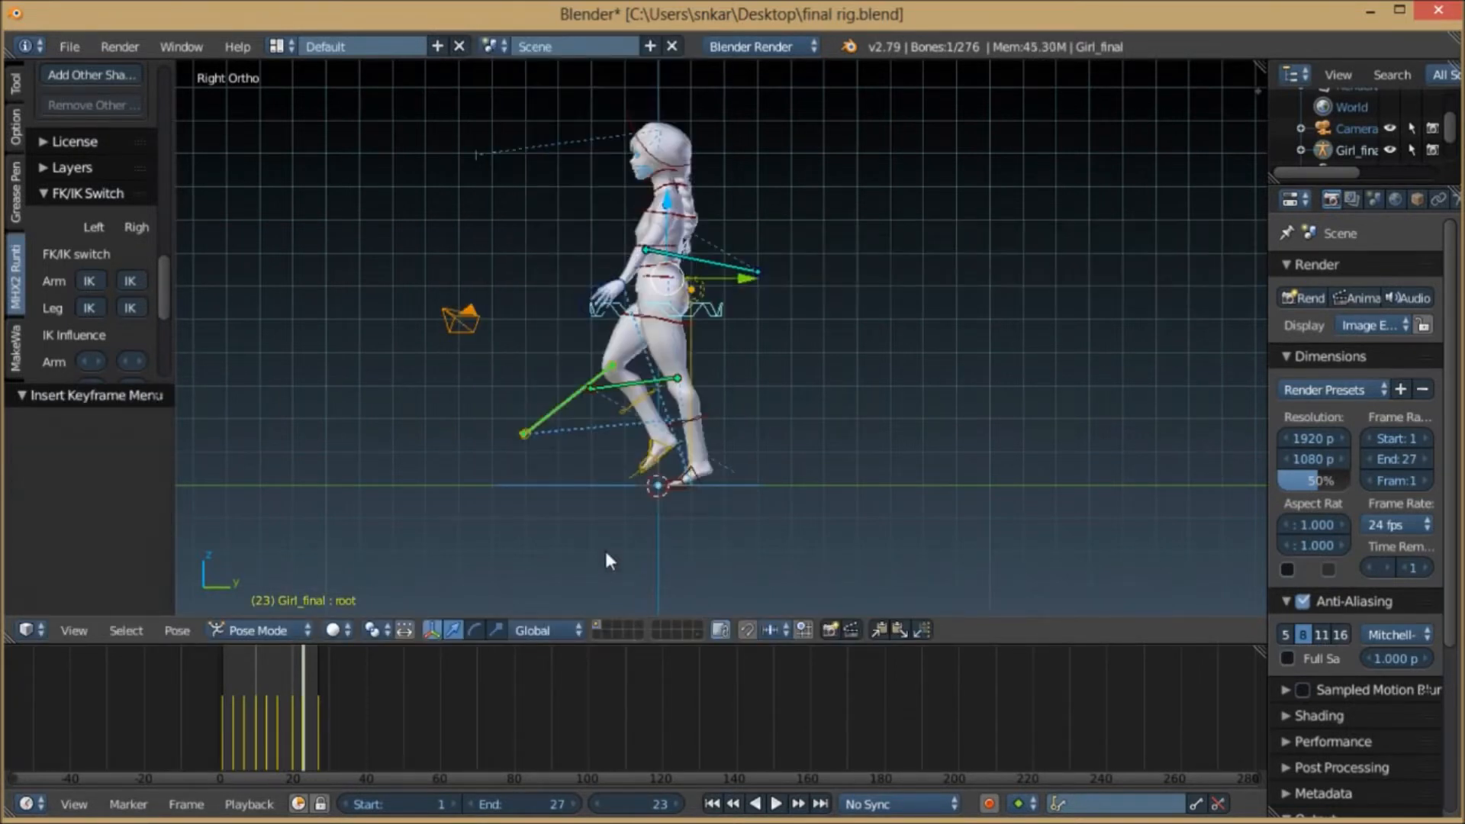
- Play back the walk cycle and inspect the root's up and down motion
{"action": "left_click", "coordinate": [776, 803]}
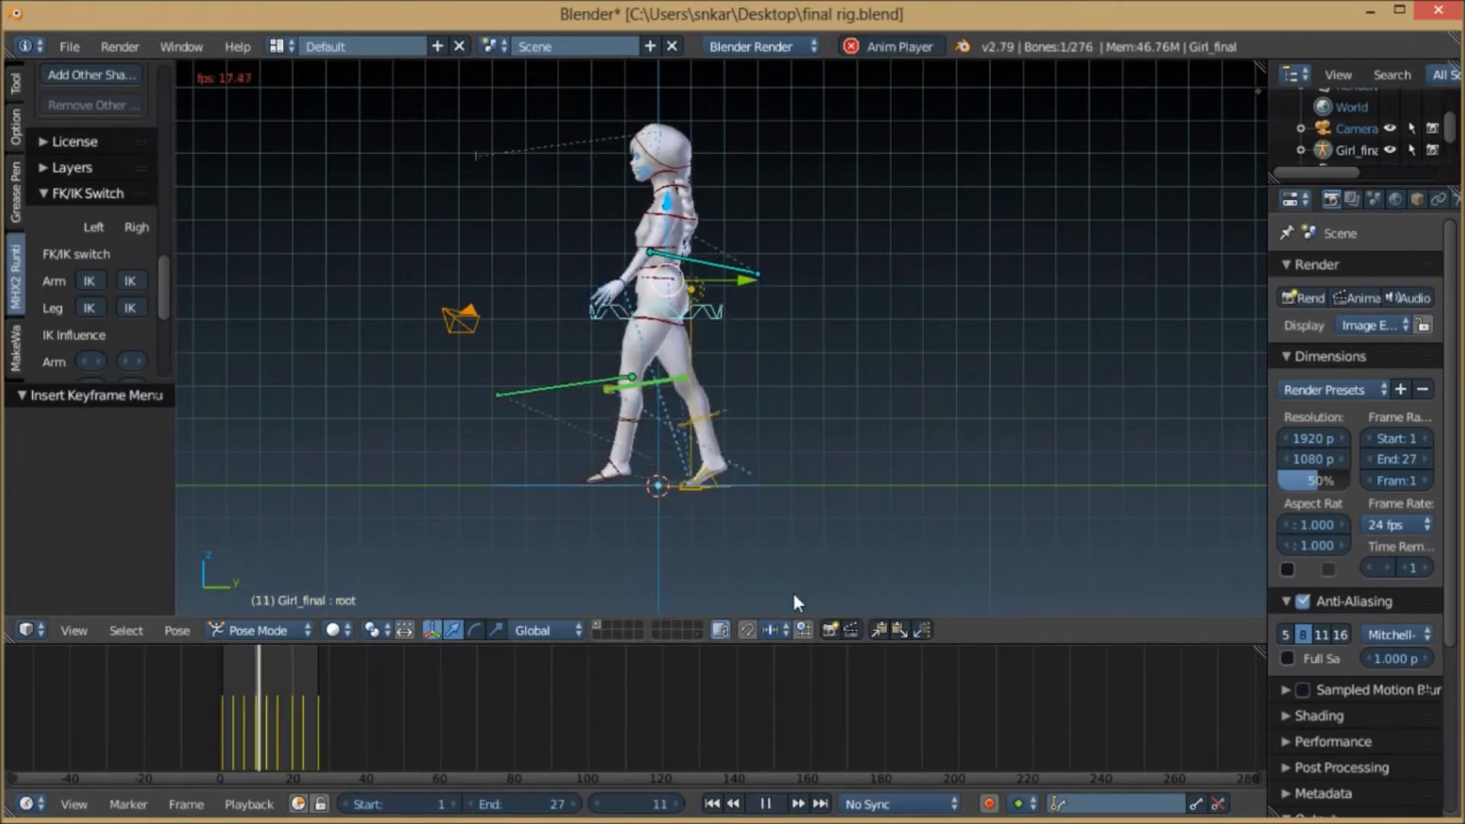
{"action": "scroll", "coordinate": [740, 408], "scroll_direction": "down", "scroll_amount": 3}
{"action": "middle_click_drag", "start_coordinate": [751, 391], "coordinate": [656, 381]}
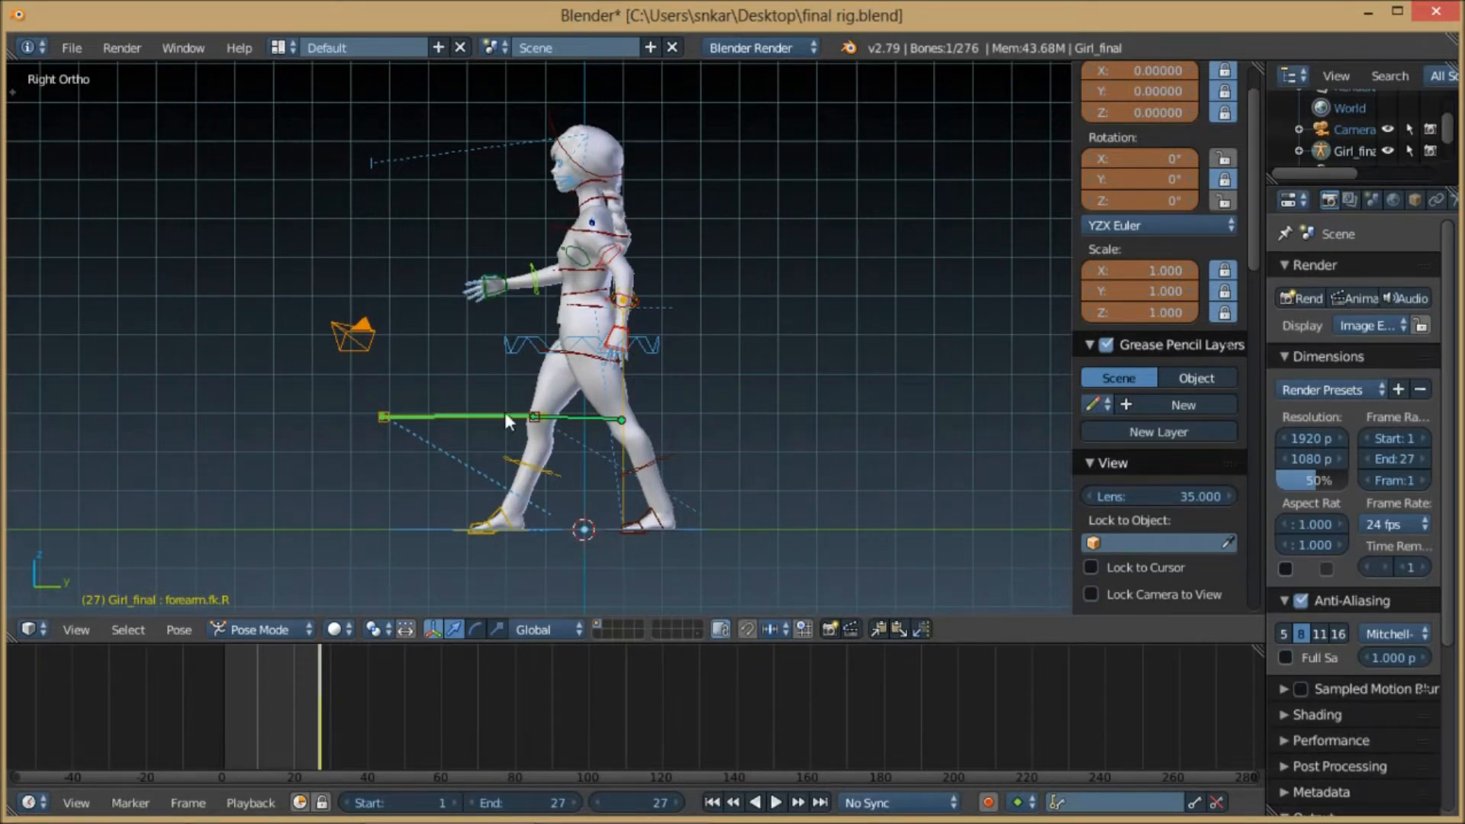
- Delete the right forearm FK bone's keyframes at frame 27
{"action": "left_click_drag", "start_coordinate": [273, 691], "coordinate": [319, 691]}
{"action": "key", "text": "alt+i"}
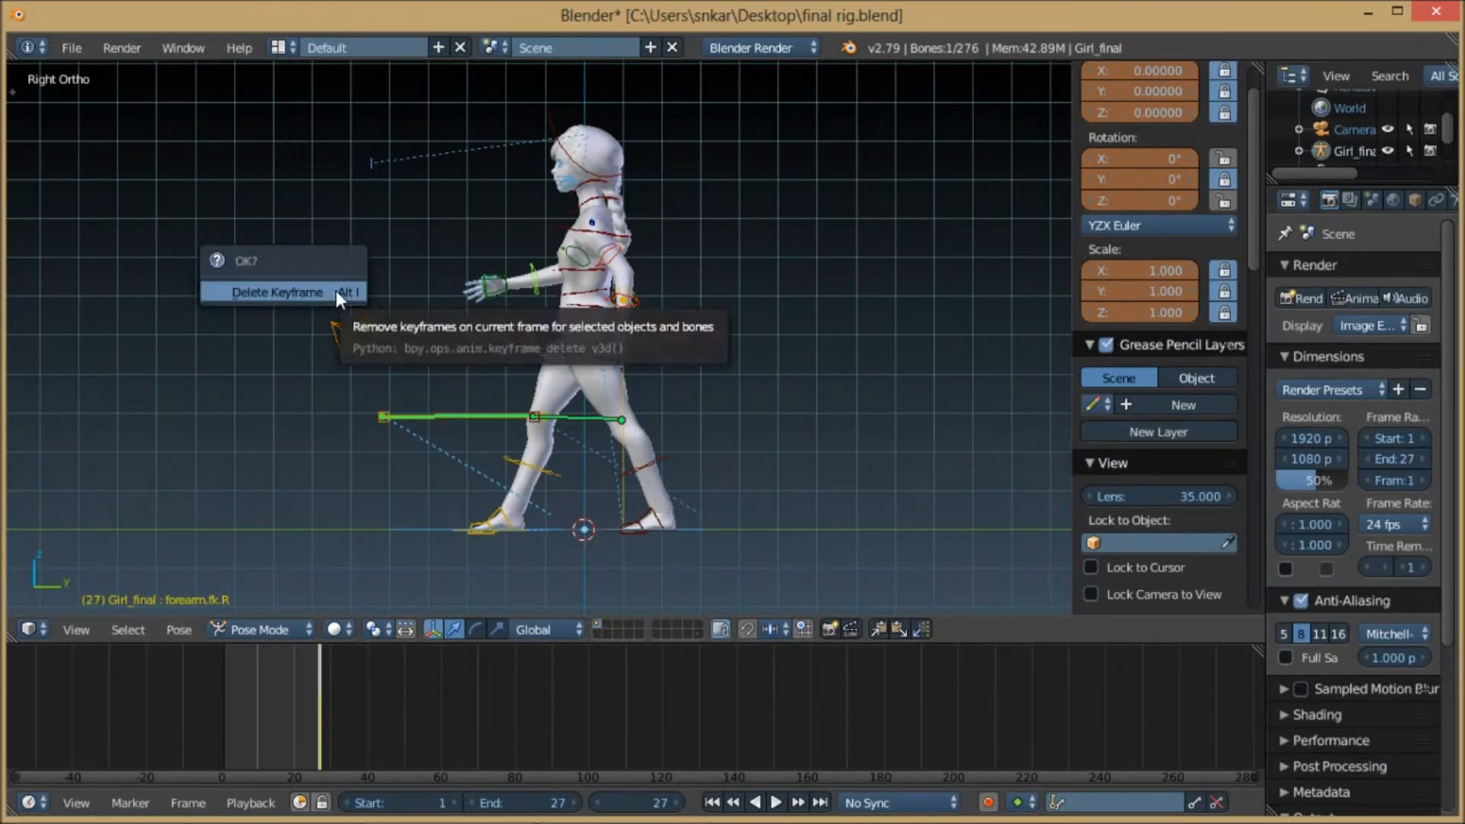
{"action": "left_click", "coordinate": [293, 291]}
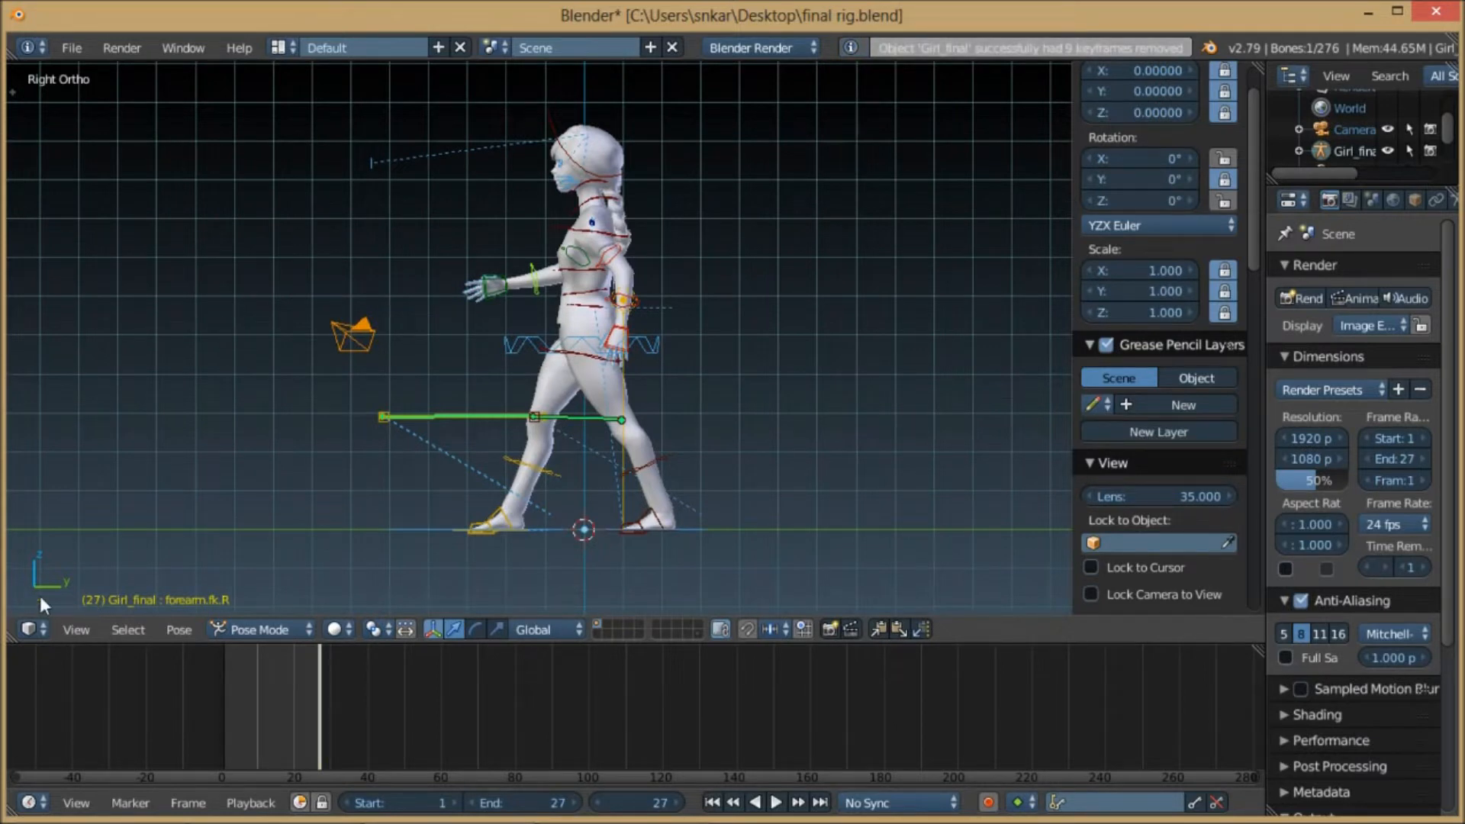
{"action": "left_click", "coordinate": [29, 630]}
{"action": "left_click", "coordinate": [57, 607]}
{"action": "scroll", "coordinate": [260, 419], "scroll_direction": "up", "scroll_amount": 3}
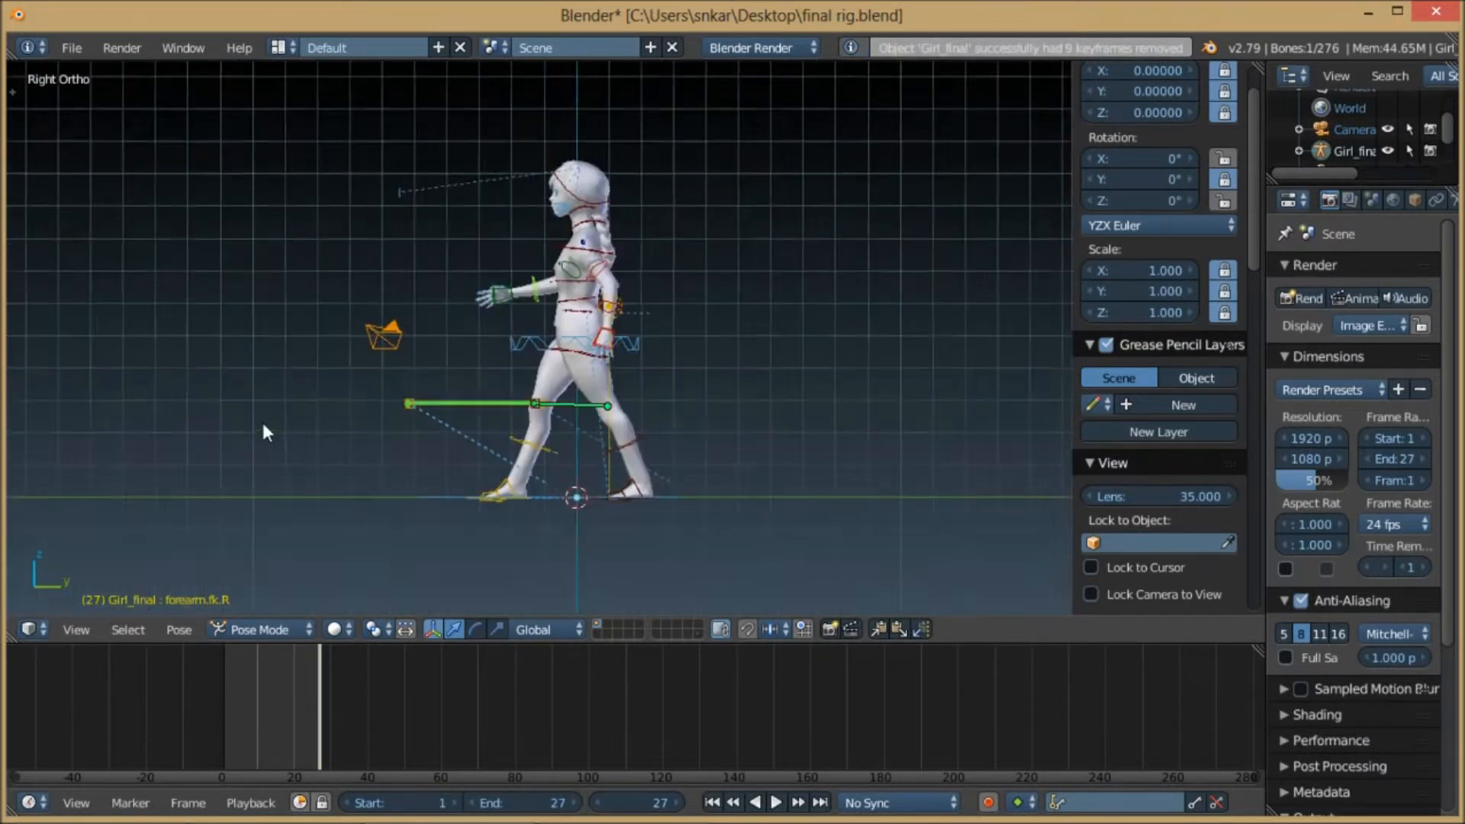
{"action": "scroll", "coordinate": [593, 359], "scroll_direction": "down", "scroll_amount": 3}
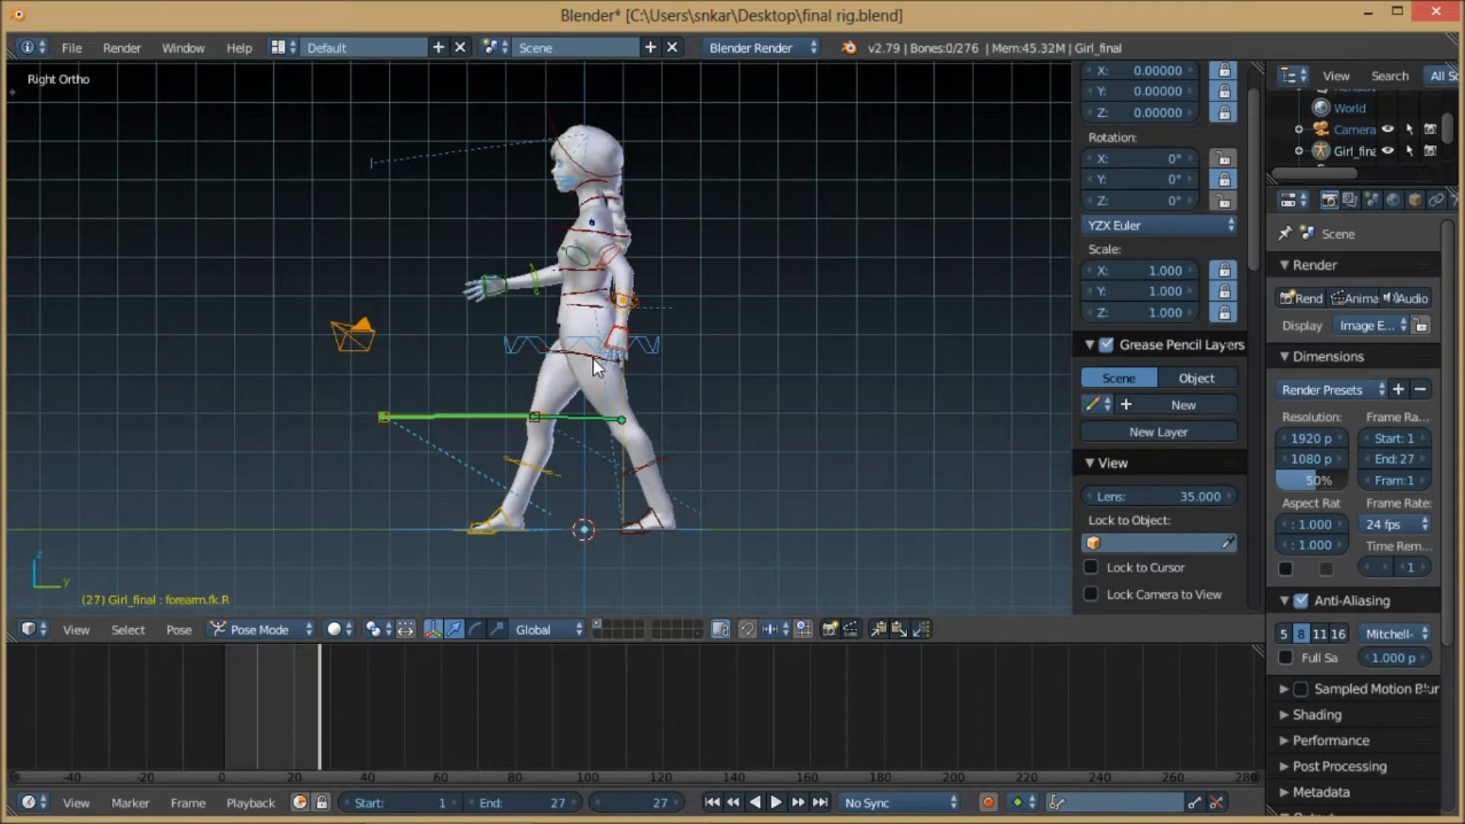
- Select all bones and play back the walk cycle to check its motion, stopping at frame 4
{"action": "key", "text": "a"}
{"action": "key", "text": "a"}
{"action": "left_click", "coordinate": [776, 803]}
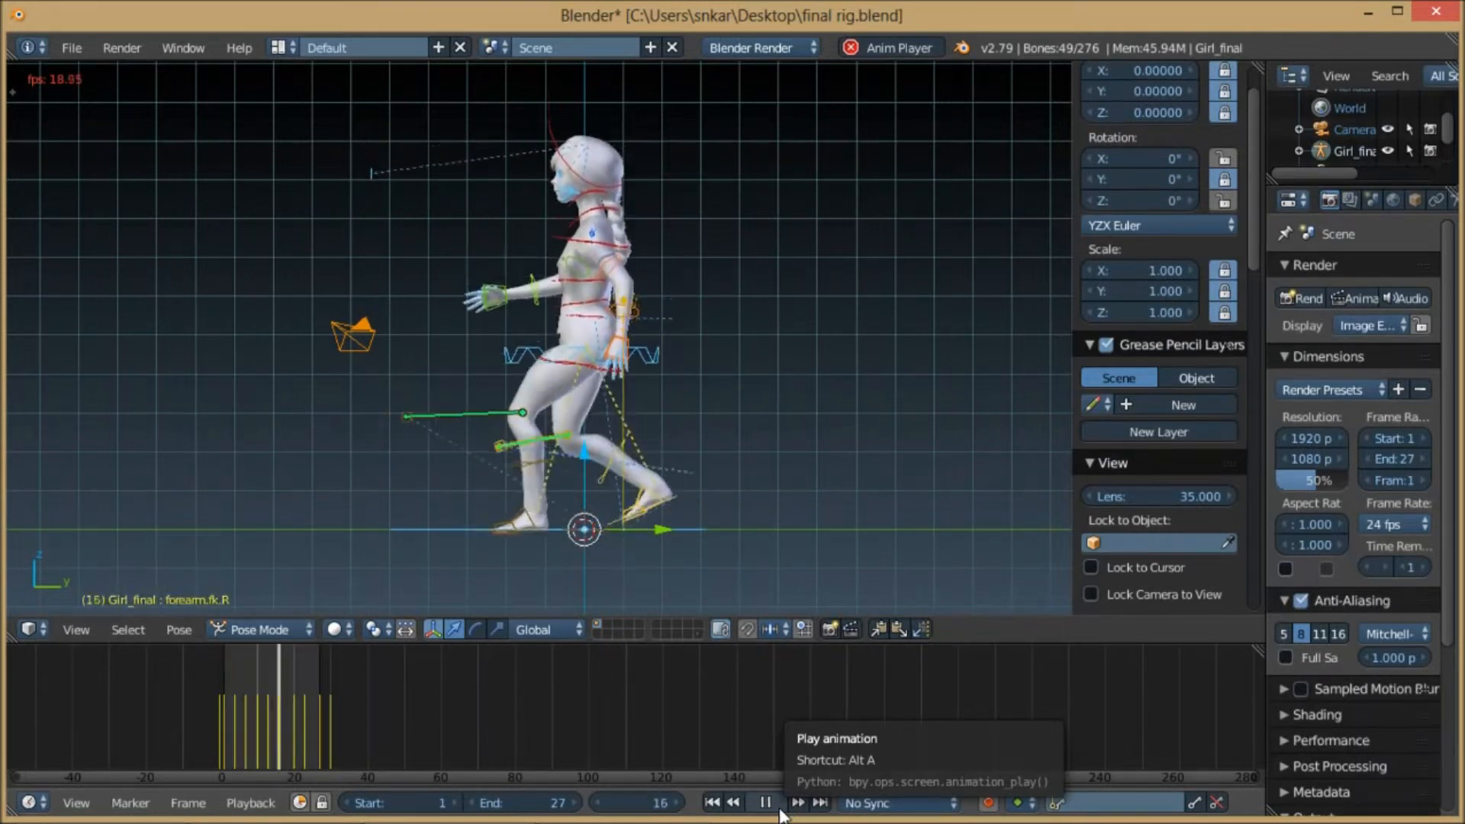
{"action": "left_click", "coordinate": [778, 812]}
{"action": "left_click", "coordinate": [778, 810]}
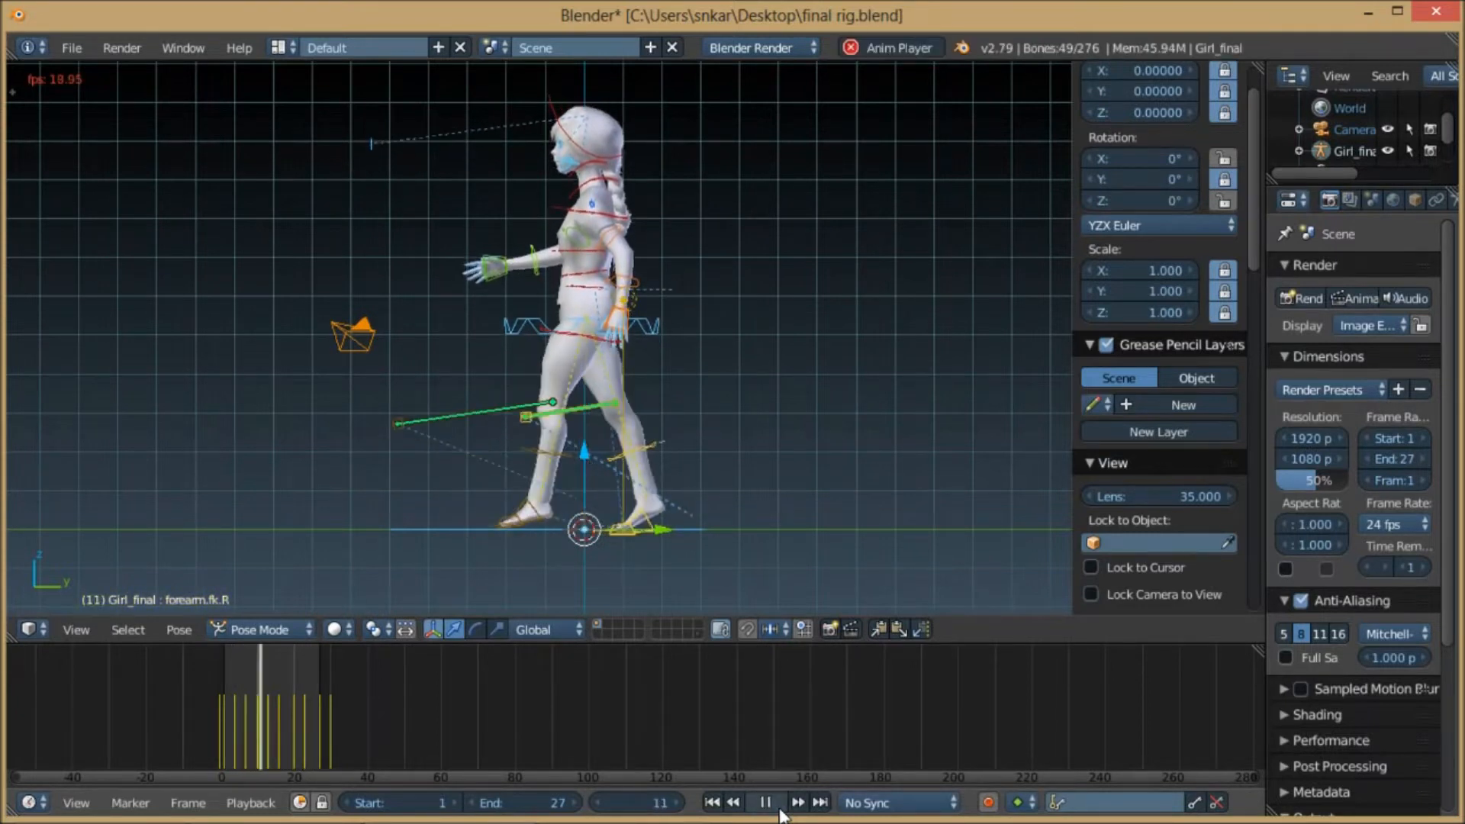
{"action": "left_click", "coordinate": [778, 812]}
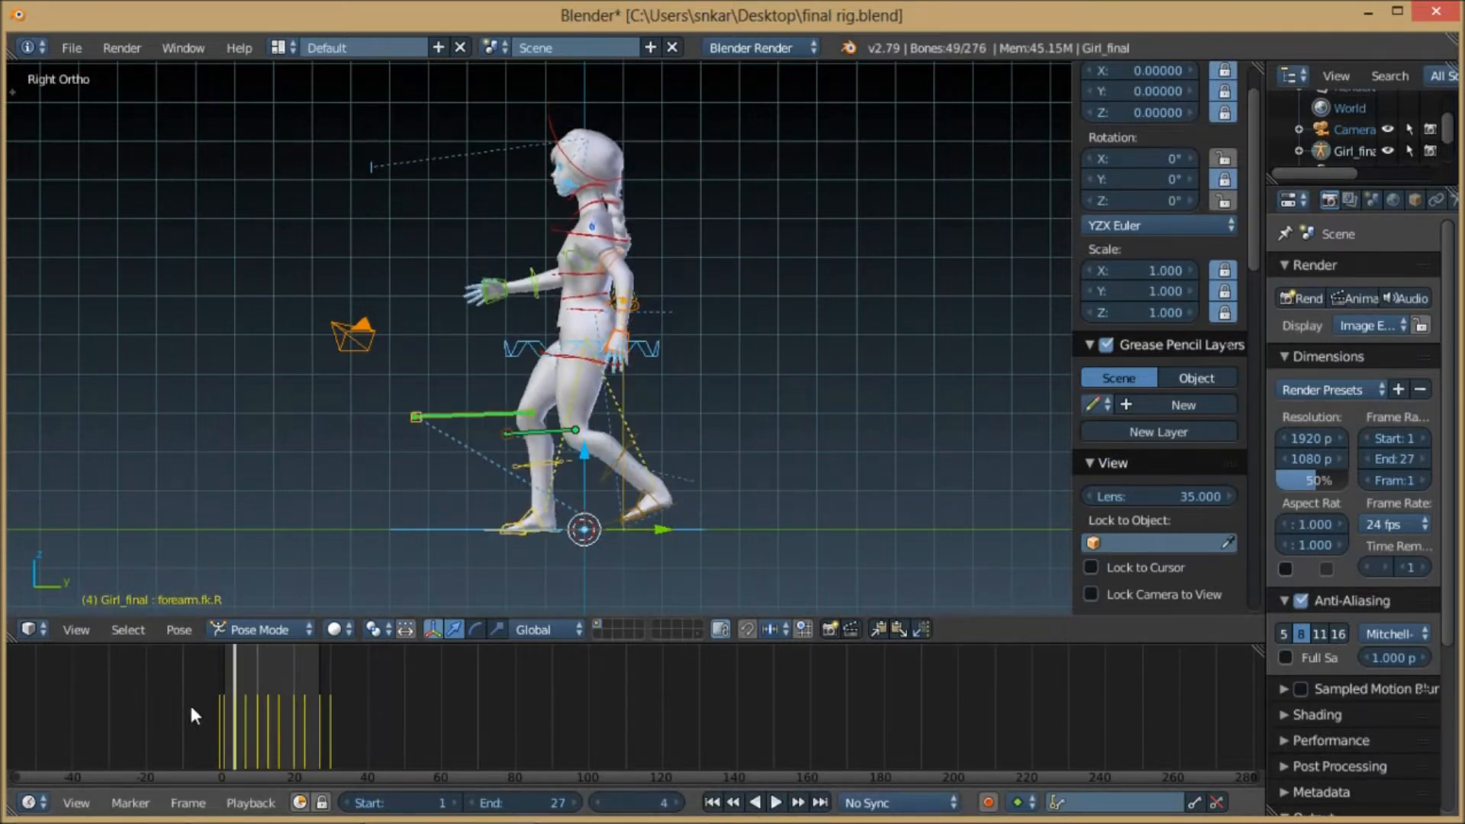
{"action": "key", "text": "alt+a"}
{"action": "key", "text": "Escape"}
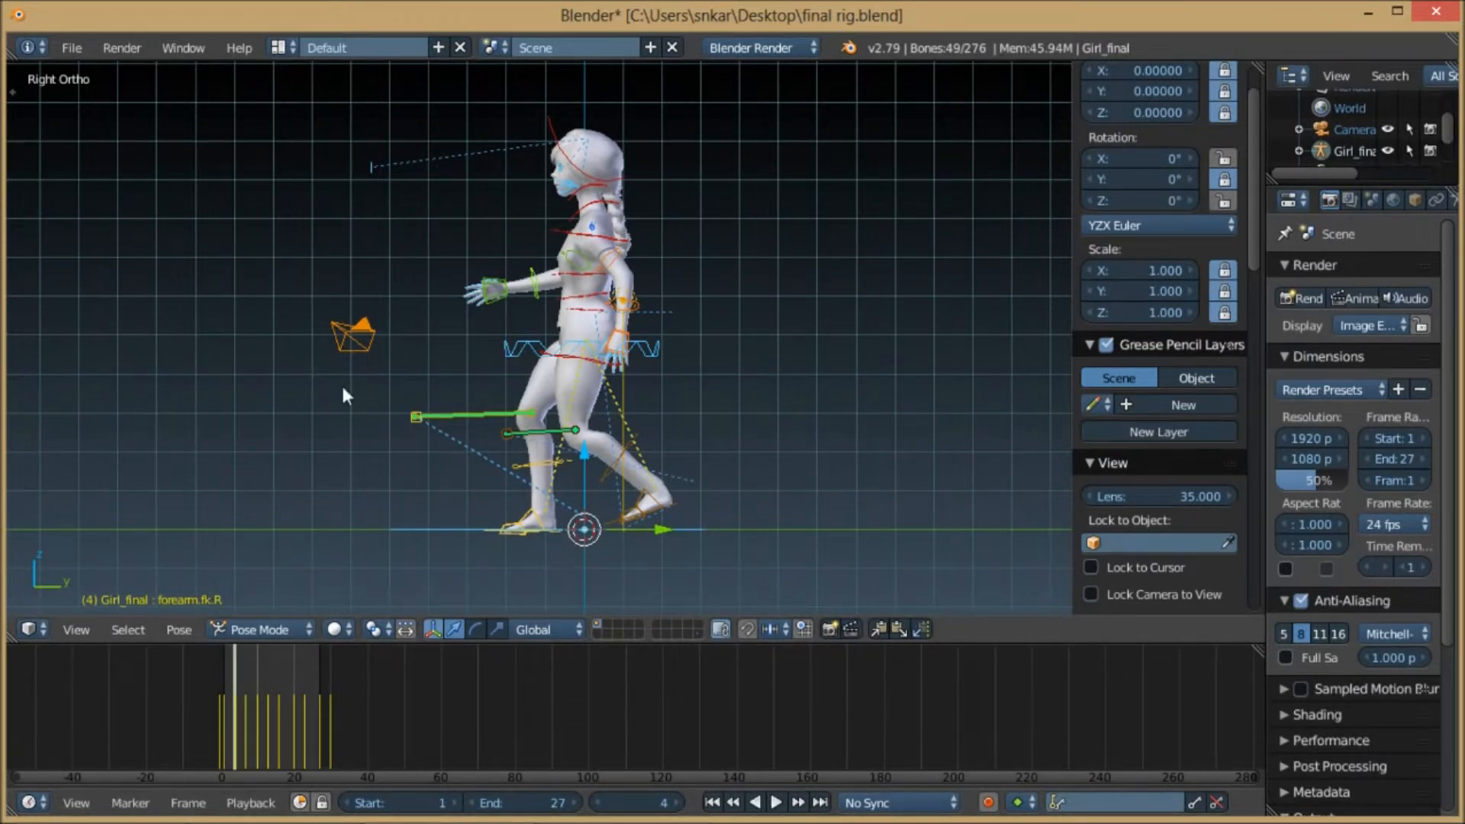
- Switch to Chrome to examine the arm positions in the Survival Kit's walk poses and compare them with frame 4 in Blender
{"action": "mouse_move", "coordinate": [146, 808]}
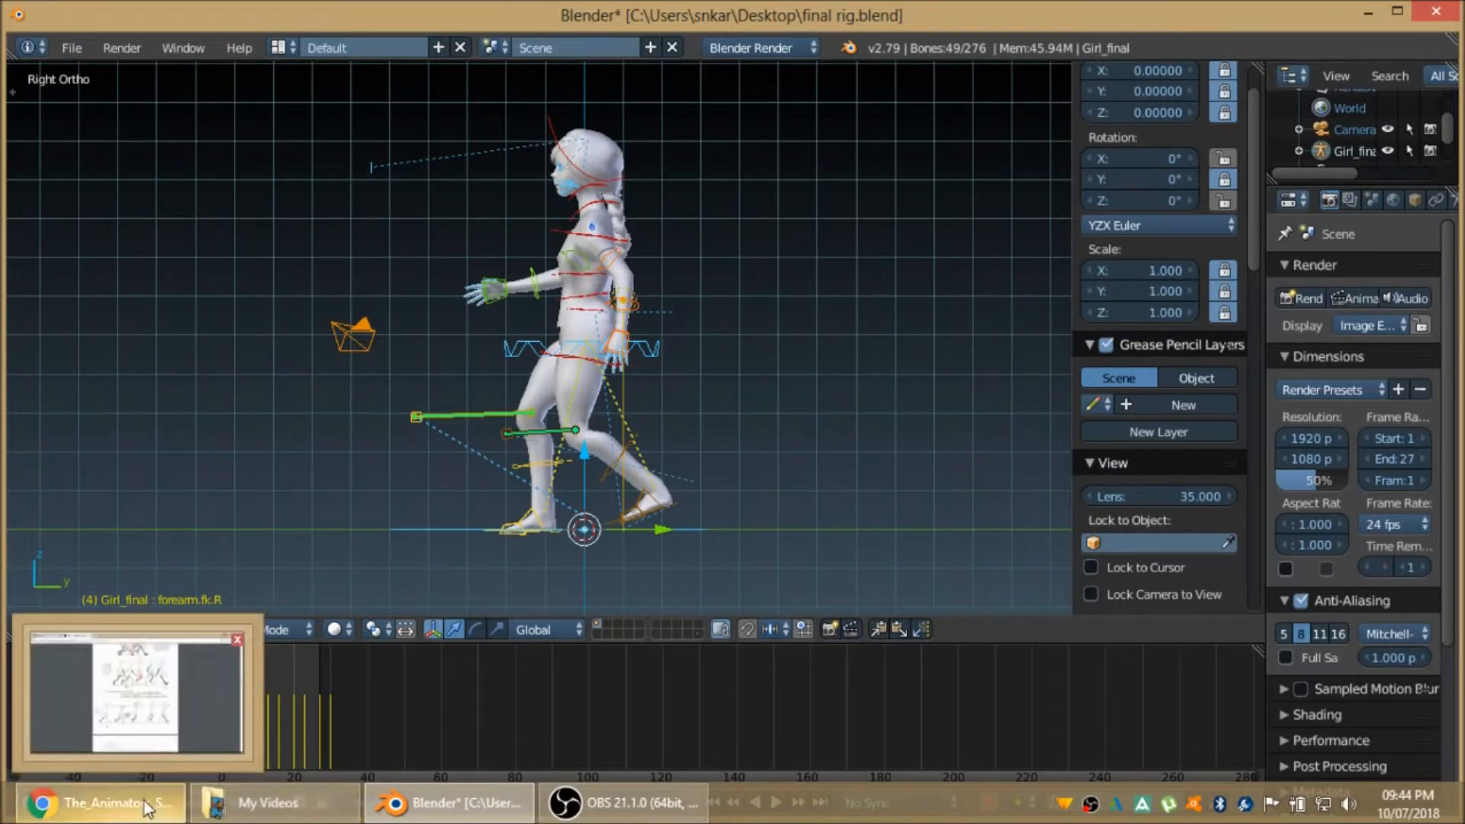
{"action": "left_click", "coordinate": [146, 808]}
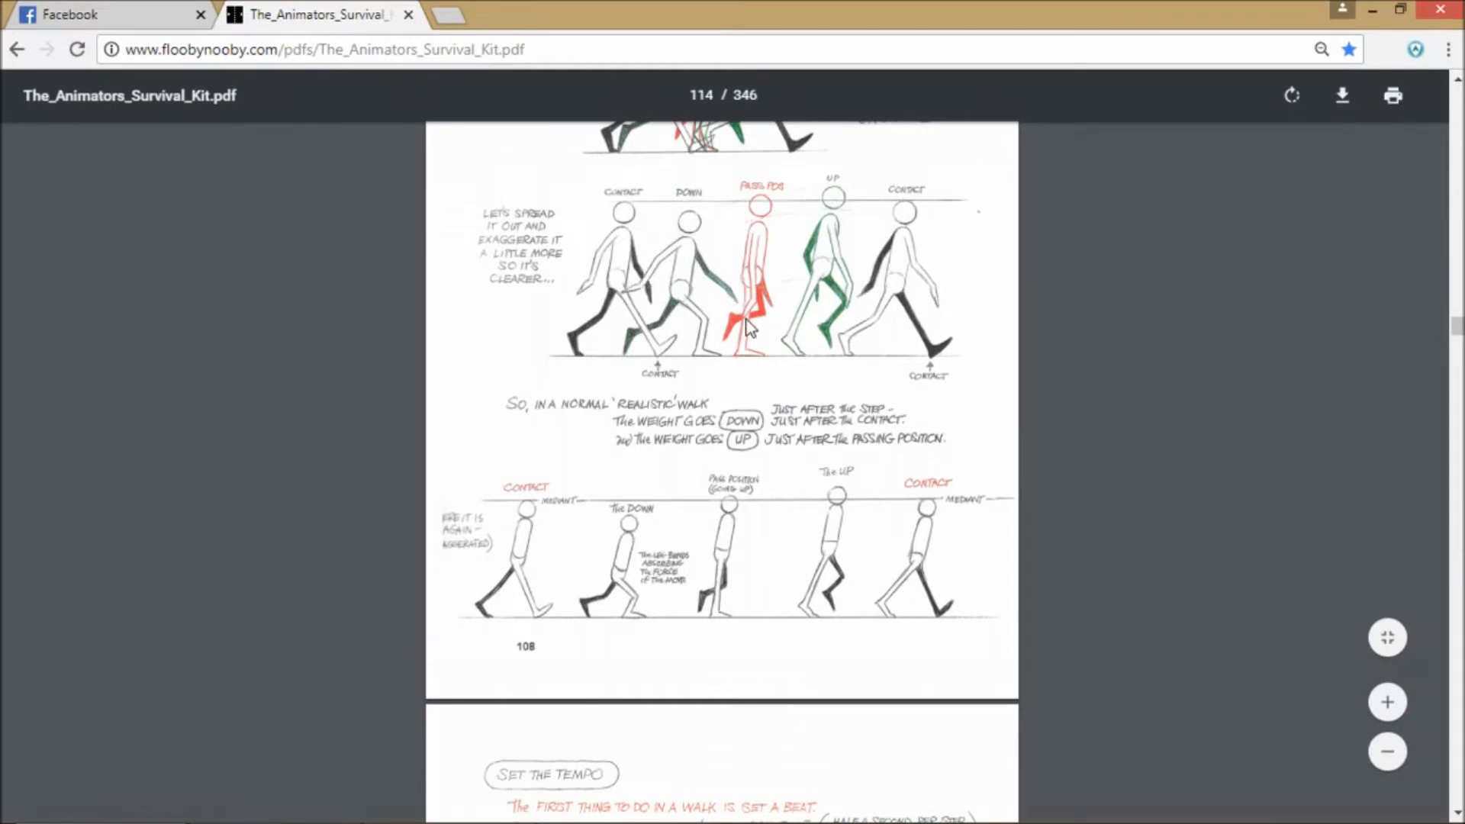
{"action": "left_click", "coordinate": [1371, 11]}
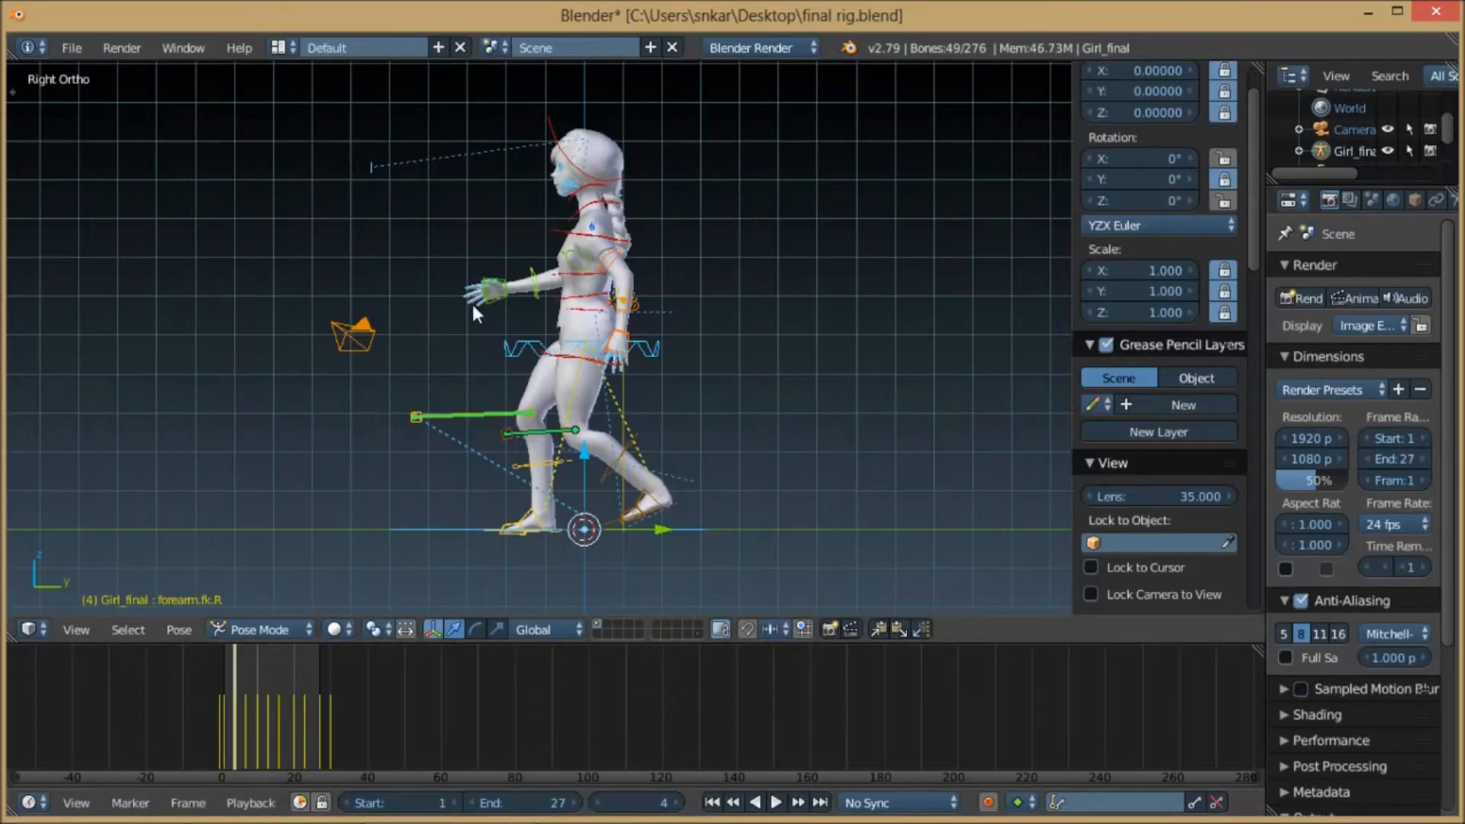
{"action": "left_click_drag", "start_coordinate": [222, 699], "coordinate": [235, 697]}
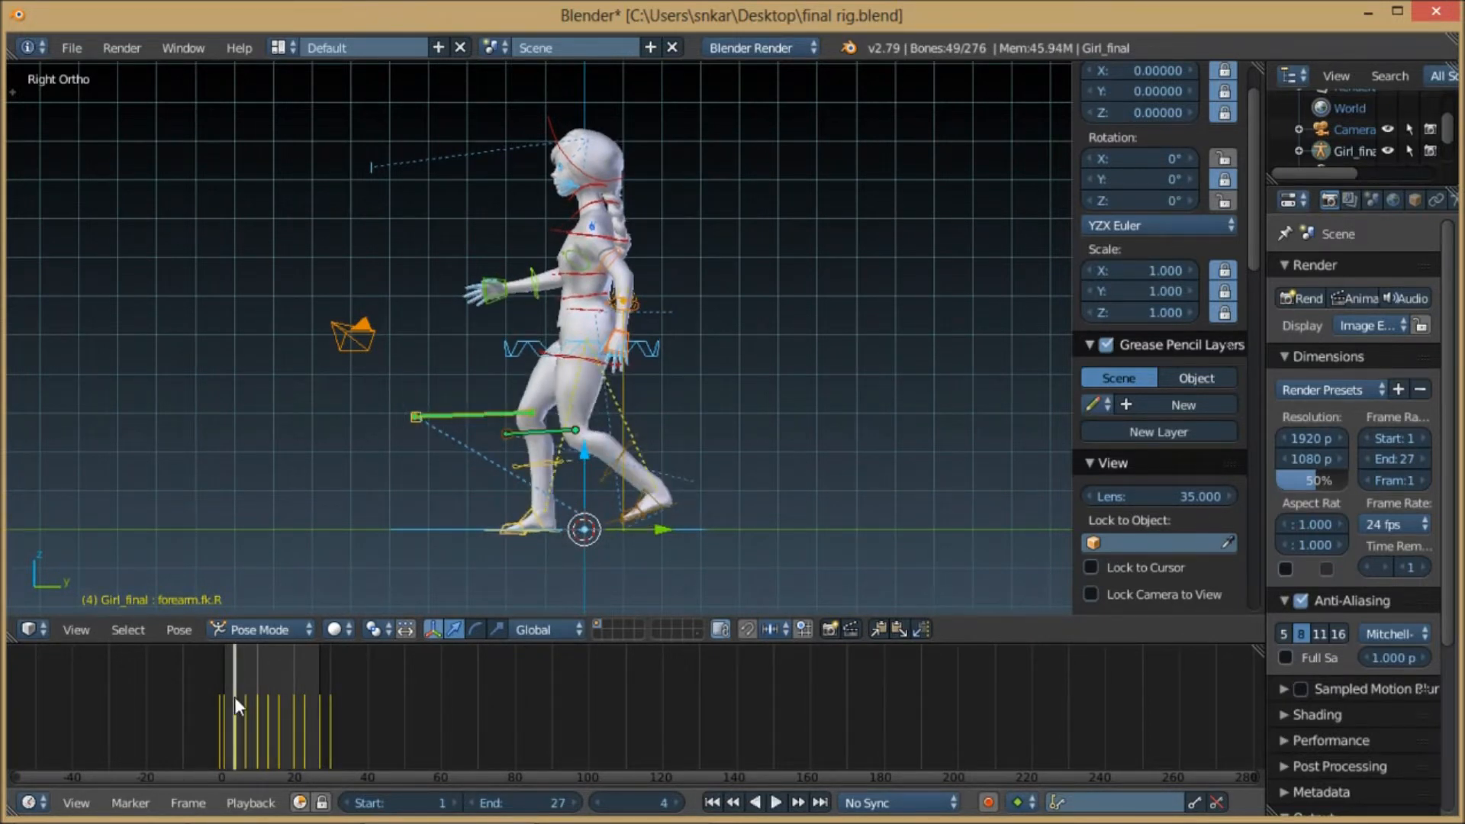
{"action": "key", "text": "alt+a"}
{"action": "key", "text": "alt+a"}
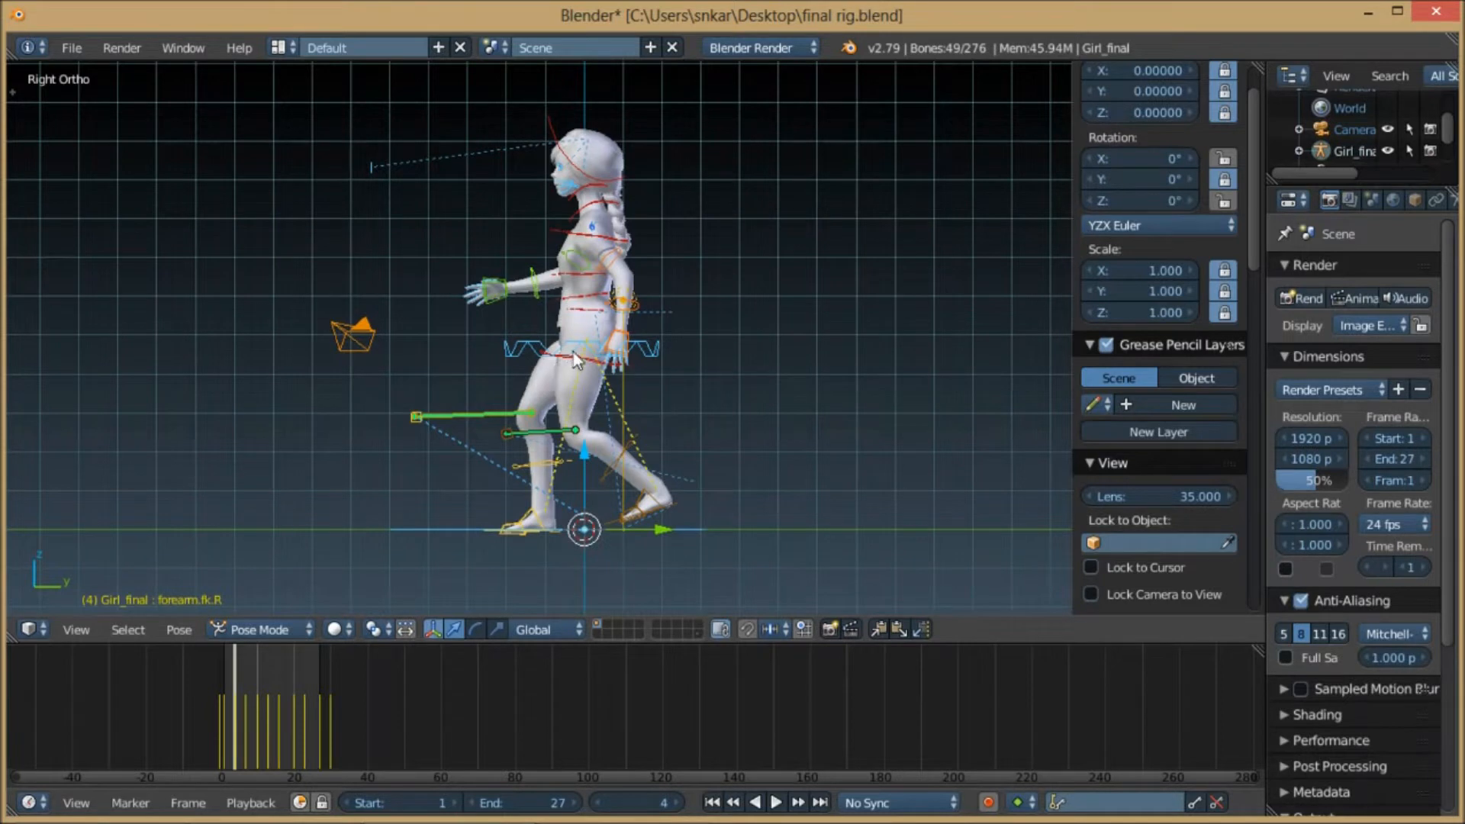
- Rotate the left upper arm FK bone forward at frame 4 for the down pose
{"action": "right_click", "coordinate": [615, 262]}
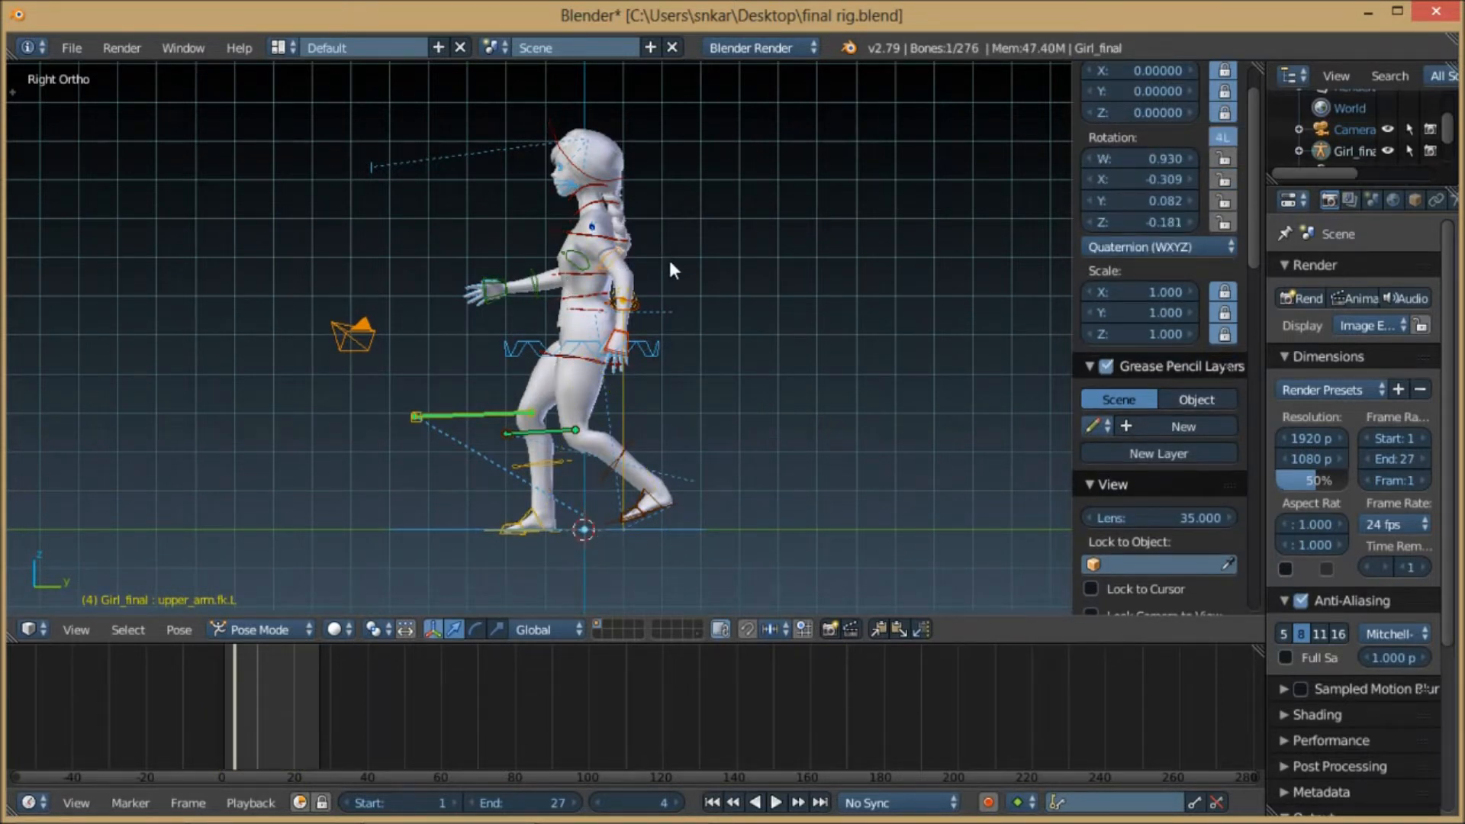
{"action": "key", "text": "r"}
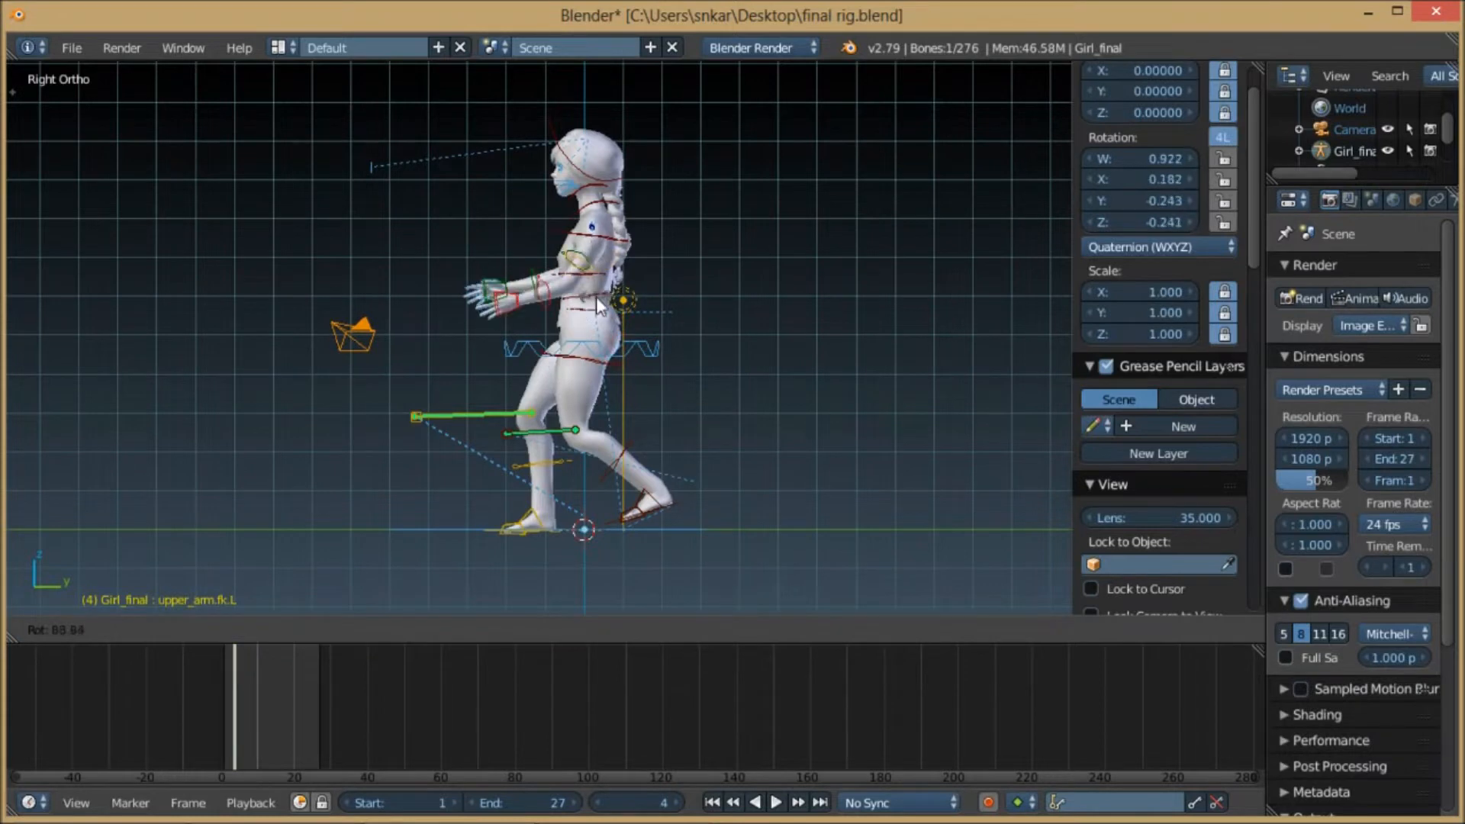
{"action": "left_click", "coordinate": [607, 297]}
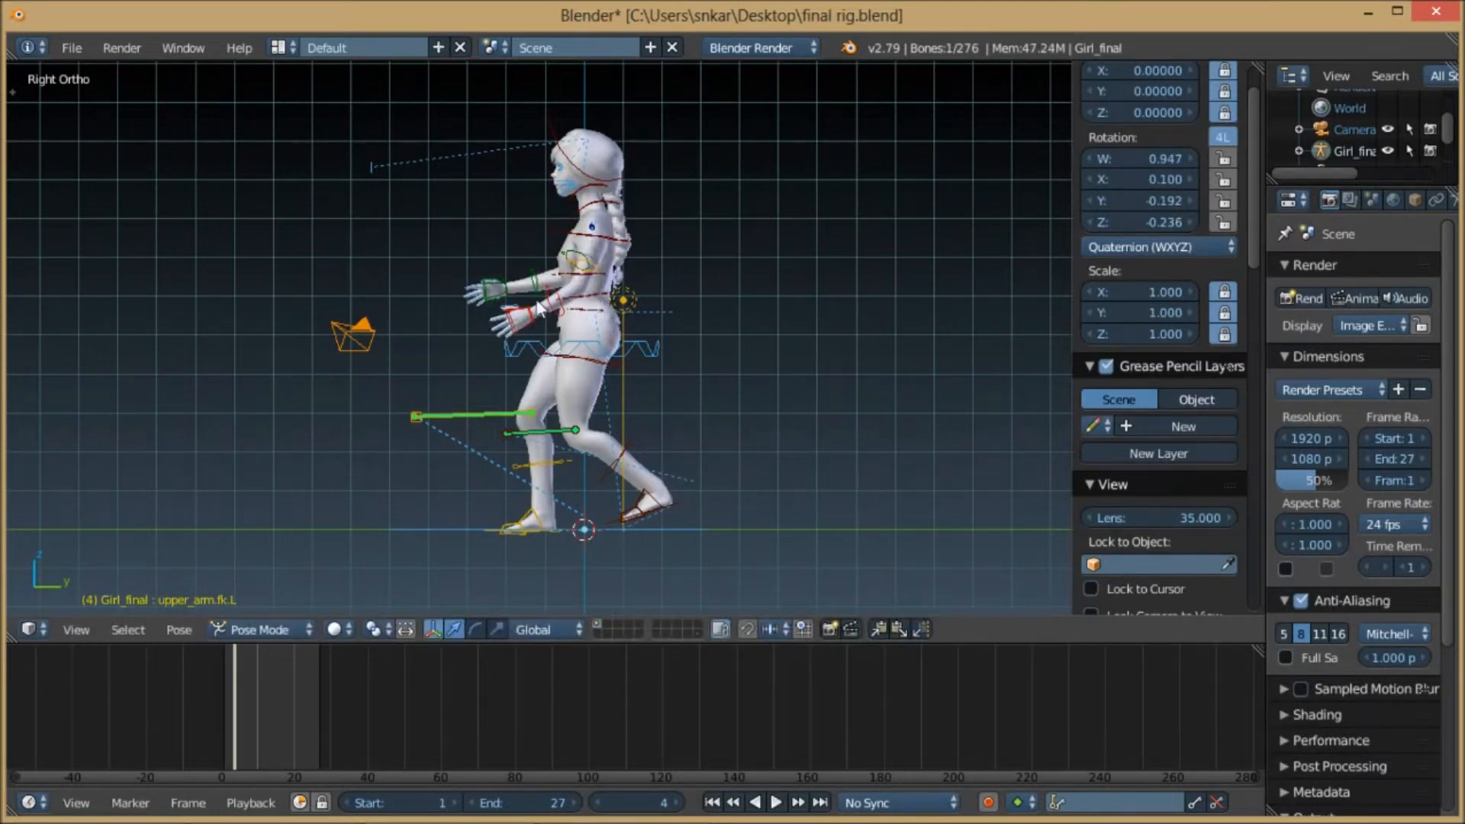
{"action": "middle_click_drag", "start_coordinate": [478, 282], "coordinate": [517, 277]}
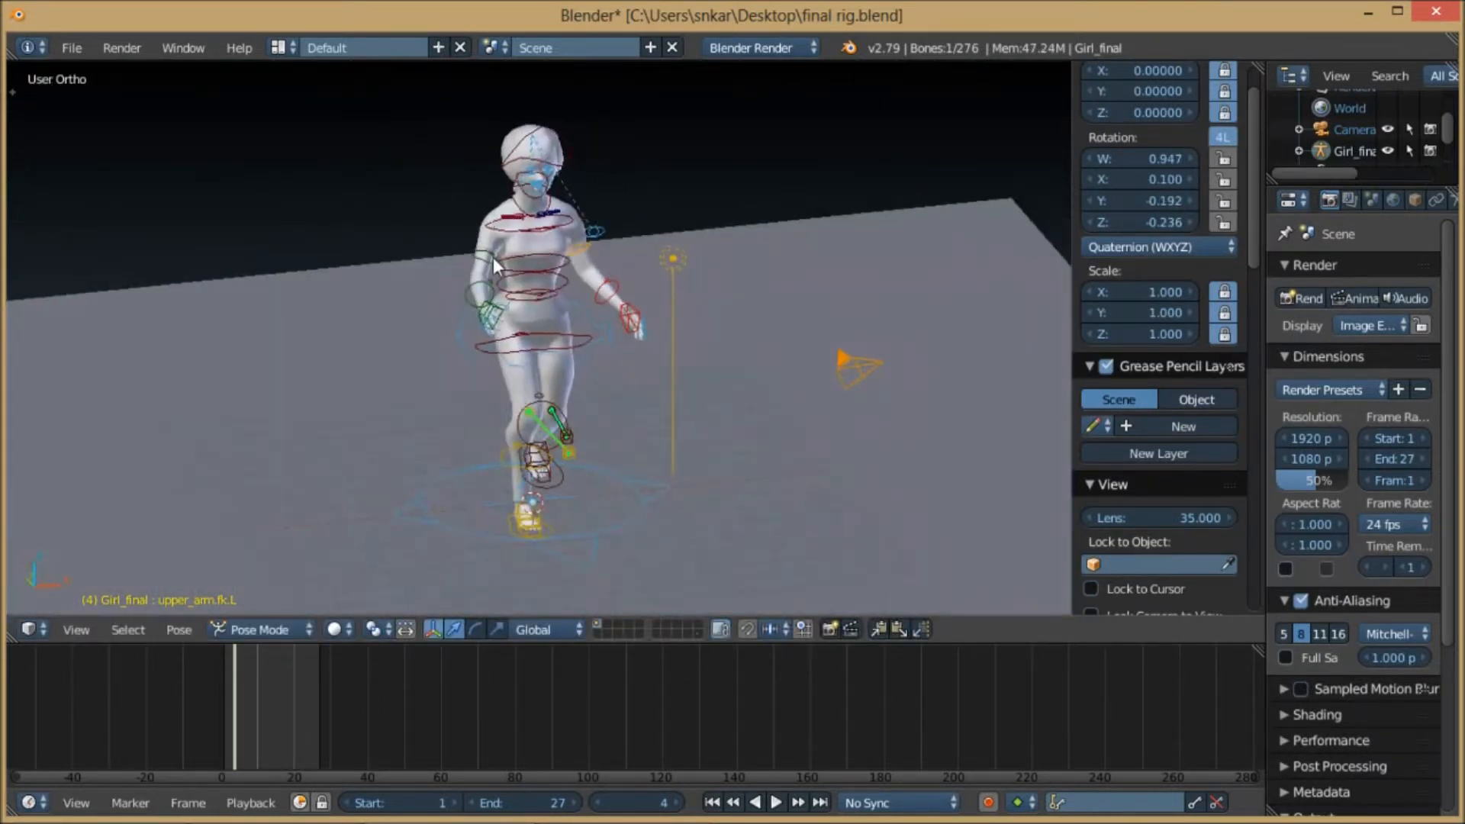
- Rotate the right upper arm FK bone backward at frame 4 so that arm swings behind the body
{"action": "right_click", "coordinate": [489, 263]}
{"action": "key", "text": "i"}
{"action": "middle_click_drag", "start_coordinate": [564, 277], "coordinate": [489, 279]}
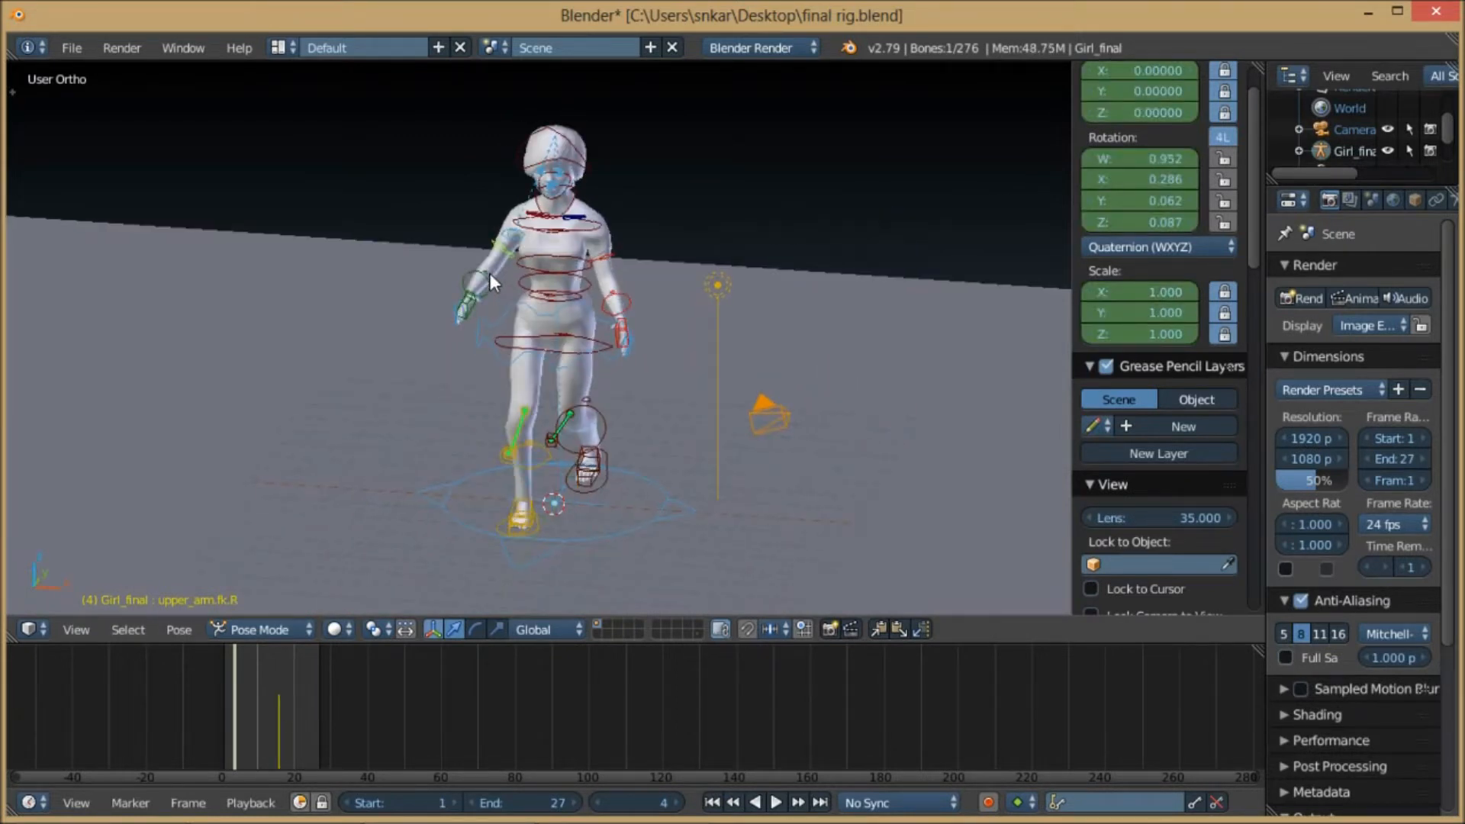
{"action": "key", "text": "KP_3"}
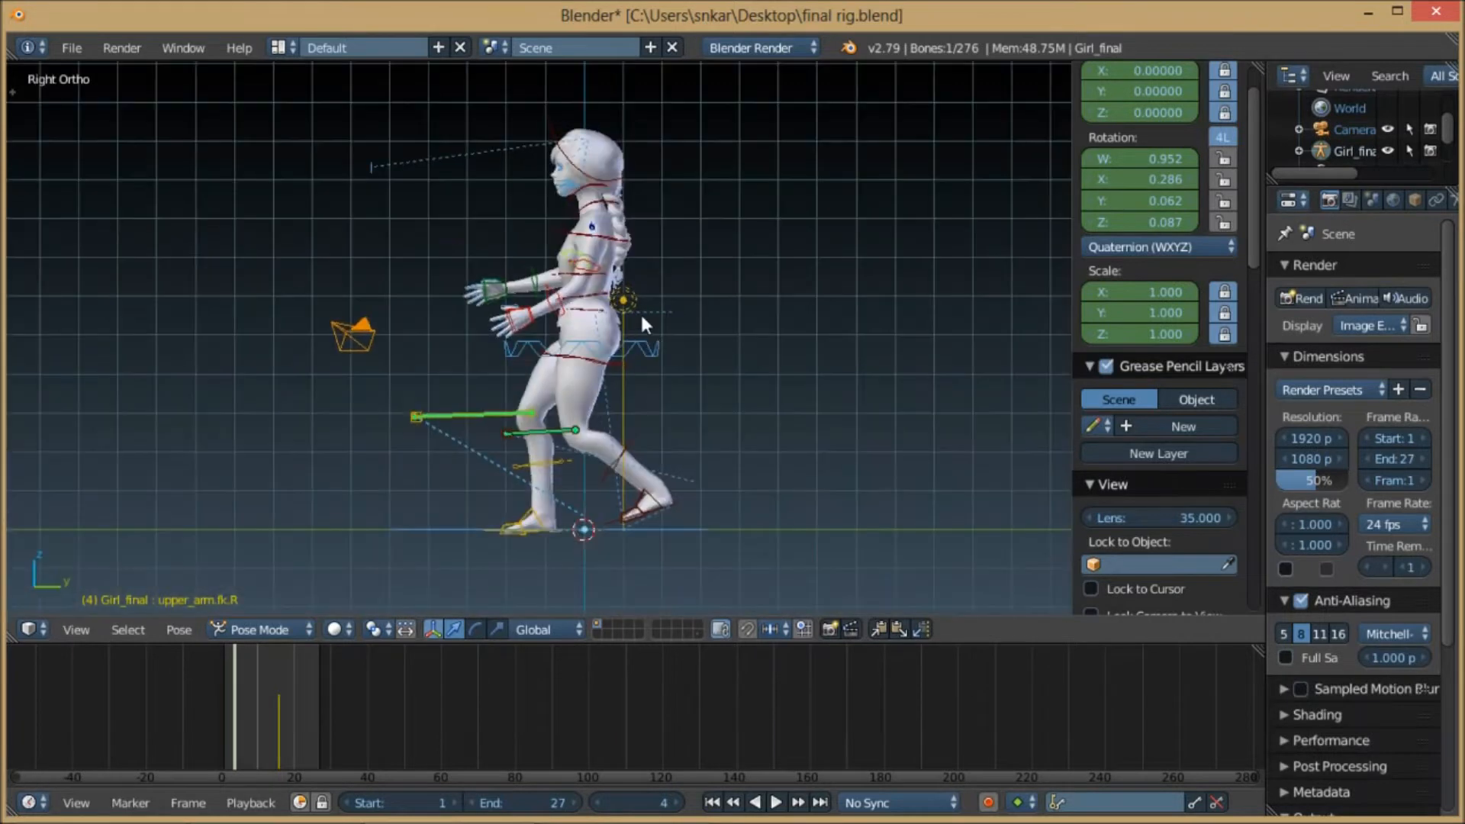
{"action": "key", "text": "r"}
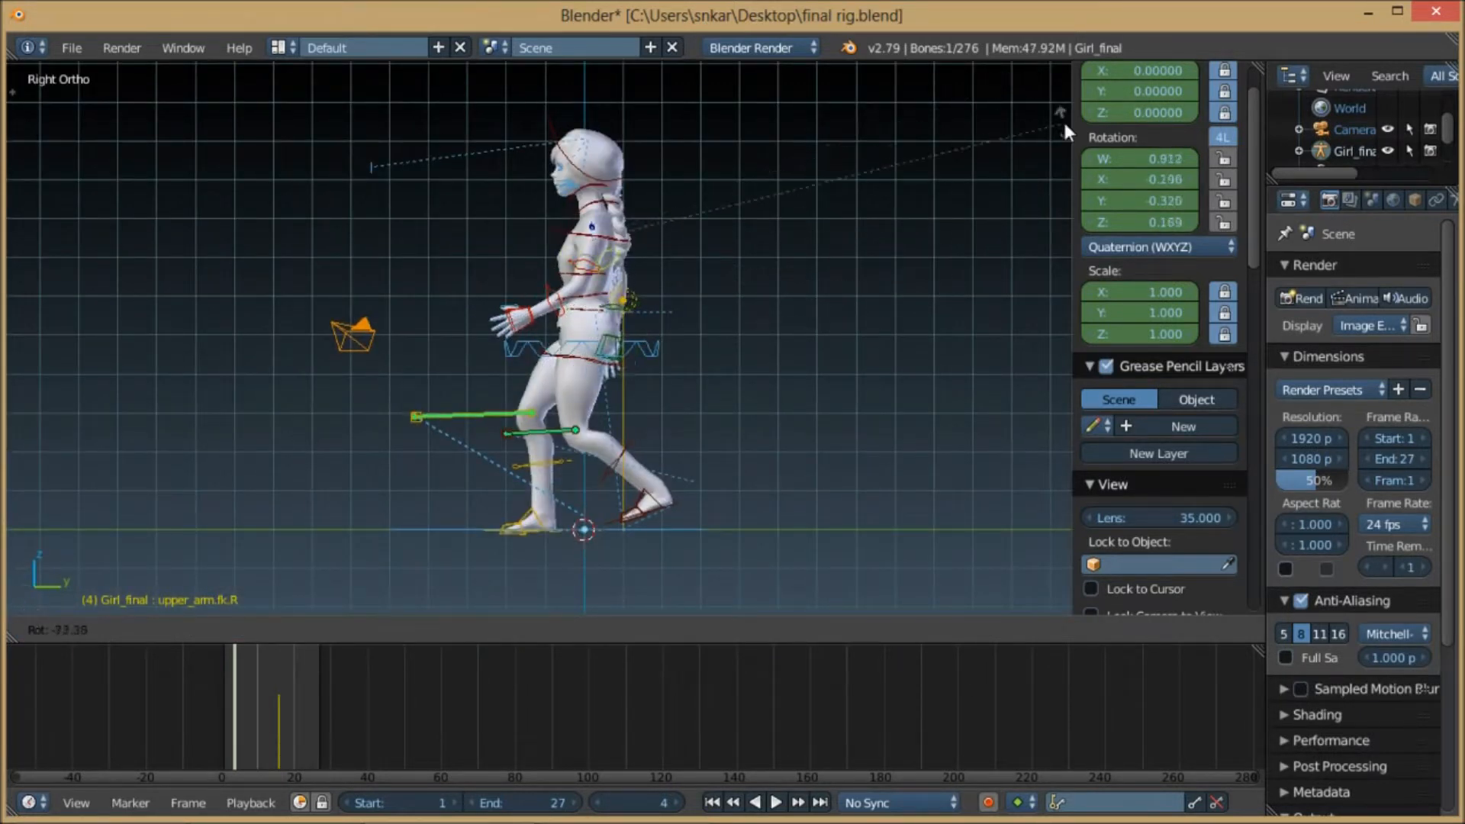
{"action": "left_click", "coordinate": [1053, 149]}
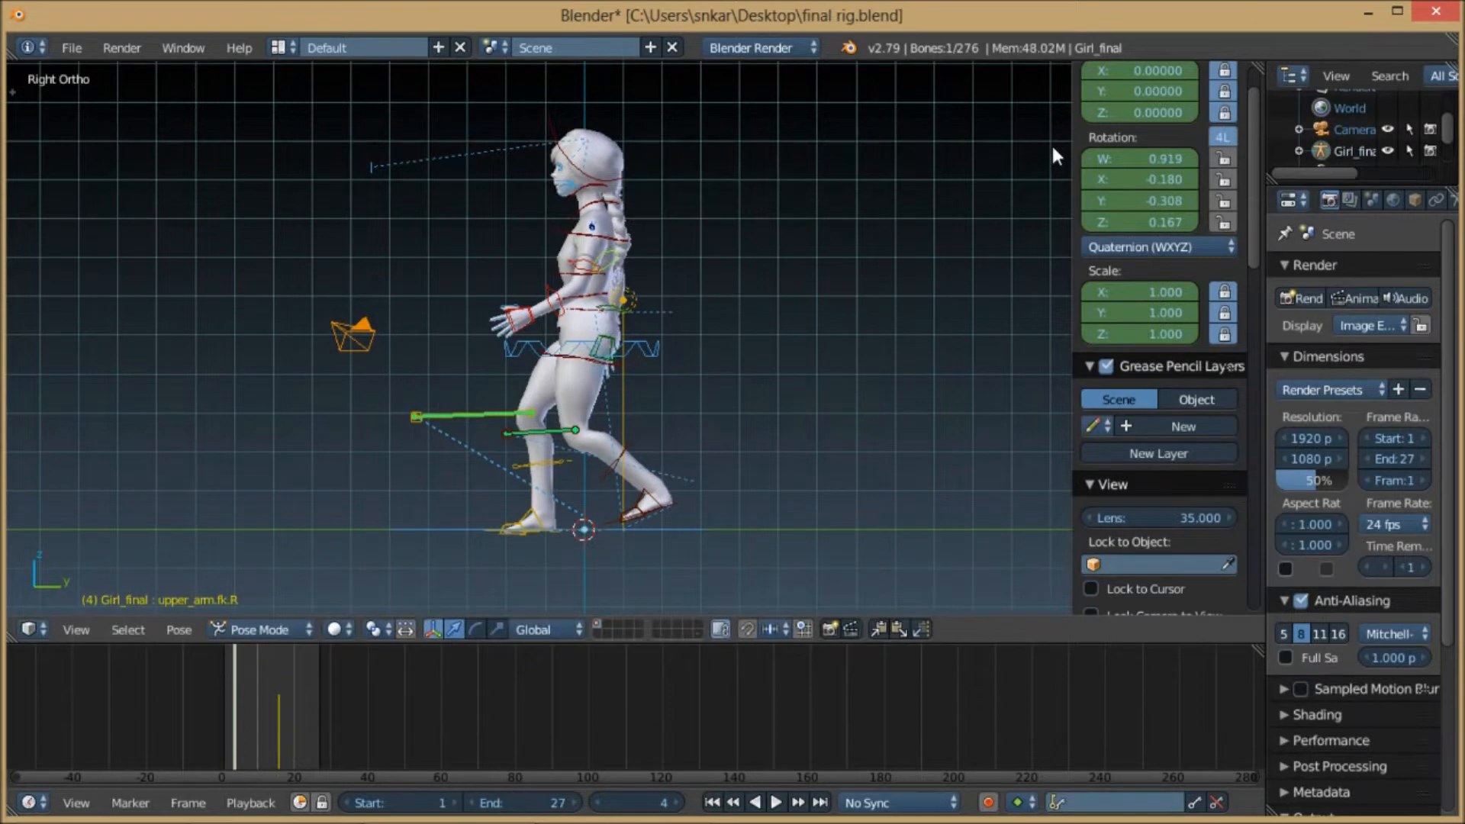
- Fine-tune the left upper arm FK bone's rotation at frame 4 in the side view
{"action": "right_click", "coordinate": [588, 270]}
{"action": "key", "text": "r"}
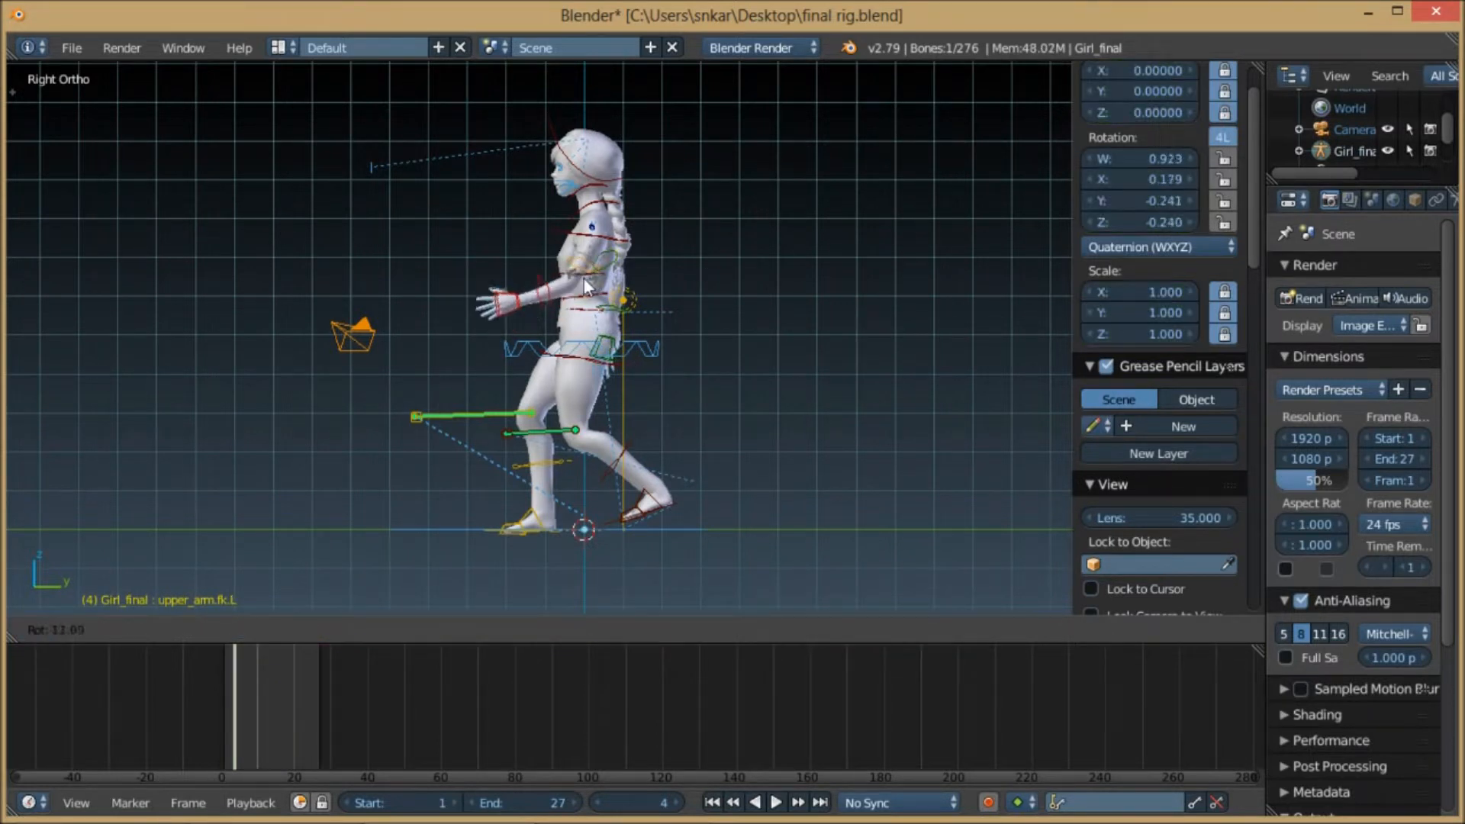
{"action": "left_click", "coordinate": [590, 277]}
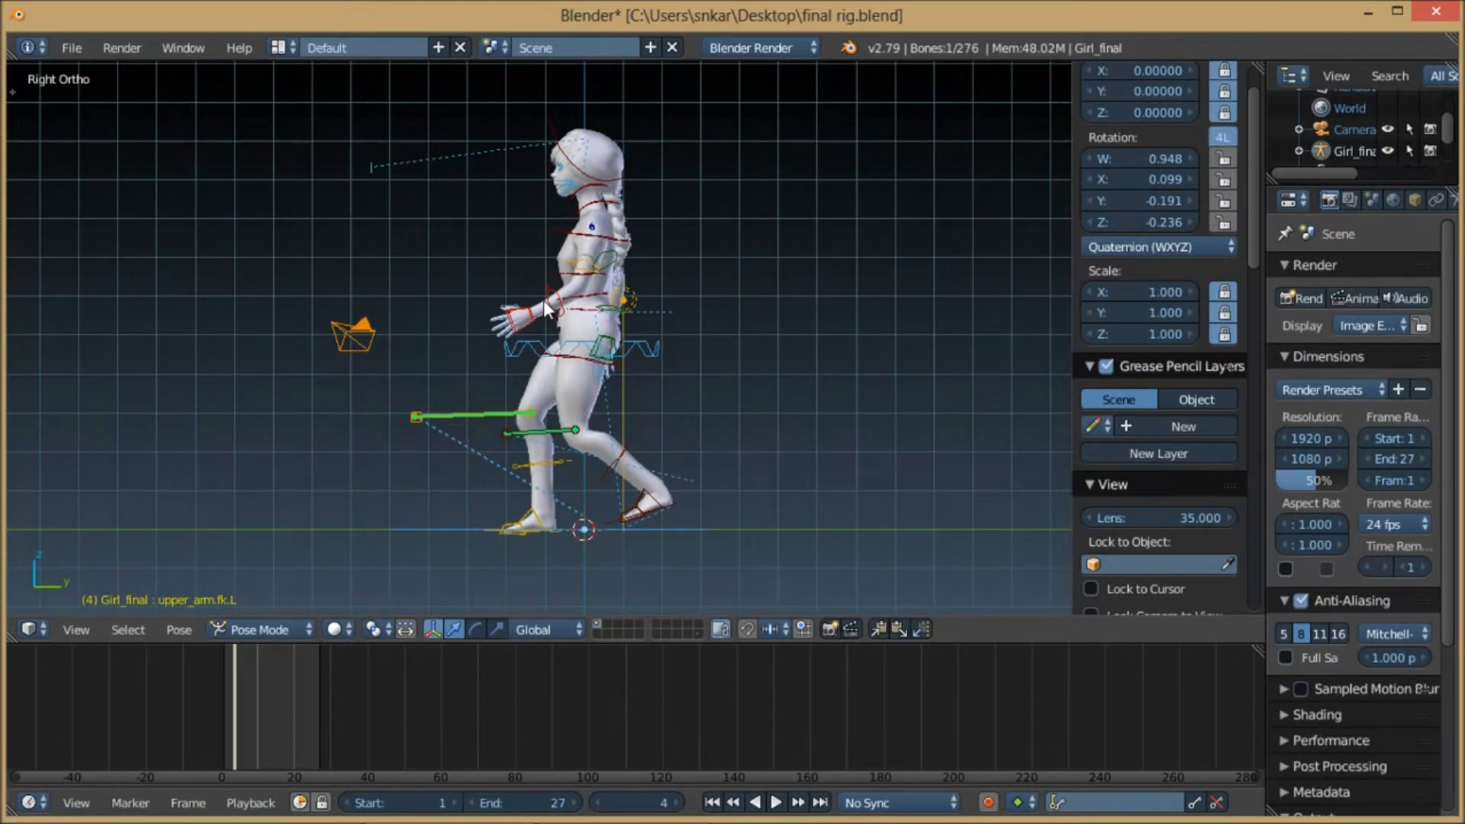
- Insert a LocRotScale keyframe for both the left and right upper arm FK bones at frame 4
{"action": "middle_click_drag", "start_coordinate": [536, 276], "coordinate": [399, 299]}
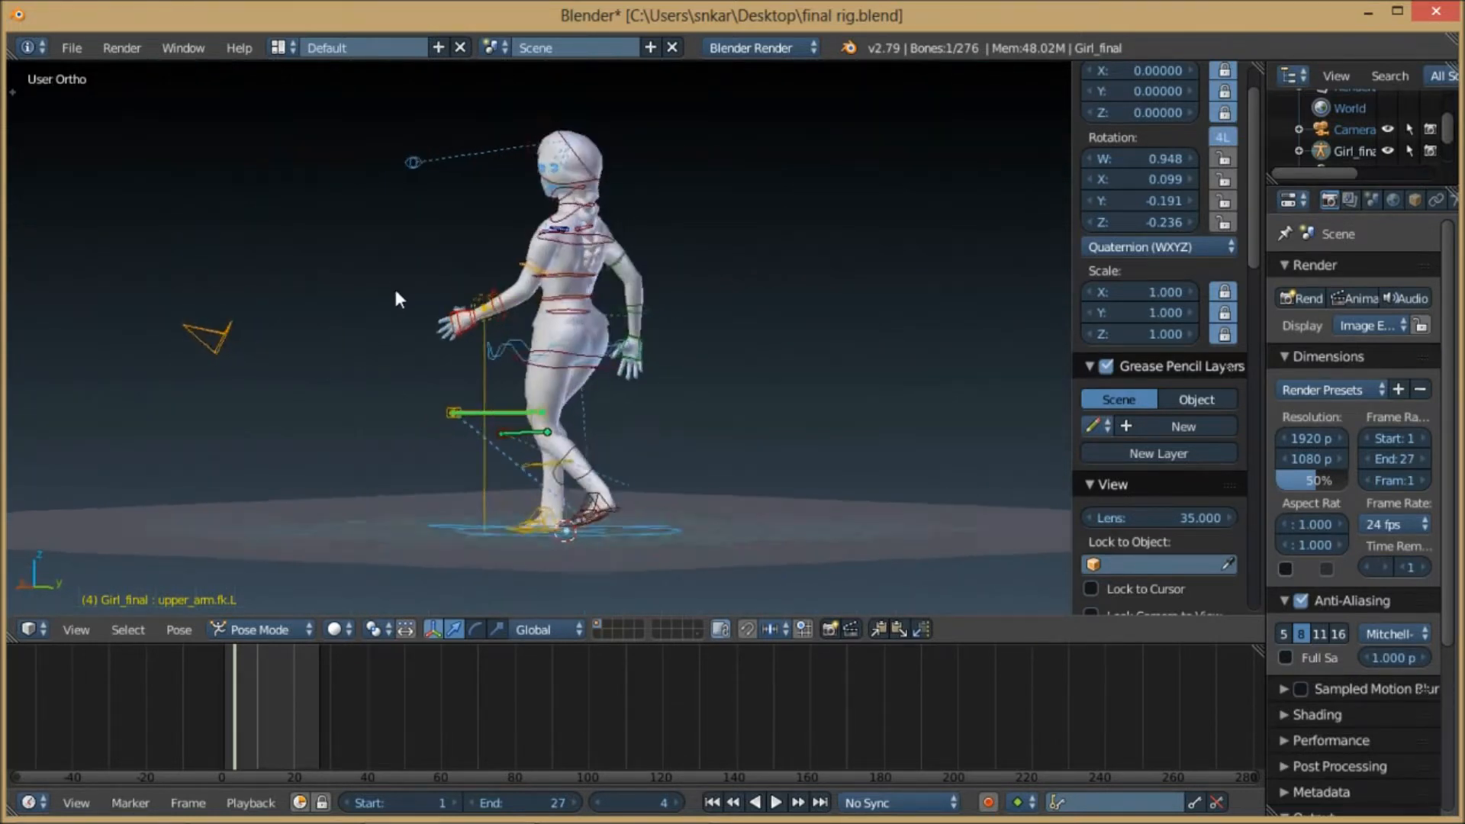
{"action": "scroll", "coordinate": [684, 324], "scroll_direction": "up", "scroll_amount": 3}
{"action": "right_click", "coordinate": [702, 174], "text": "shift"}
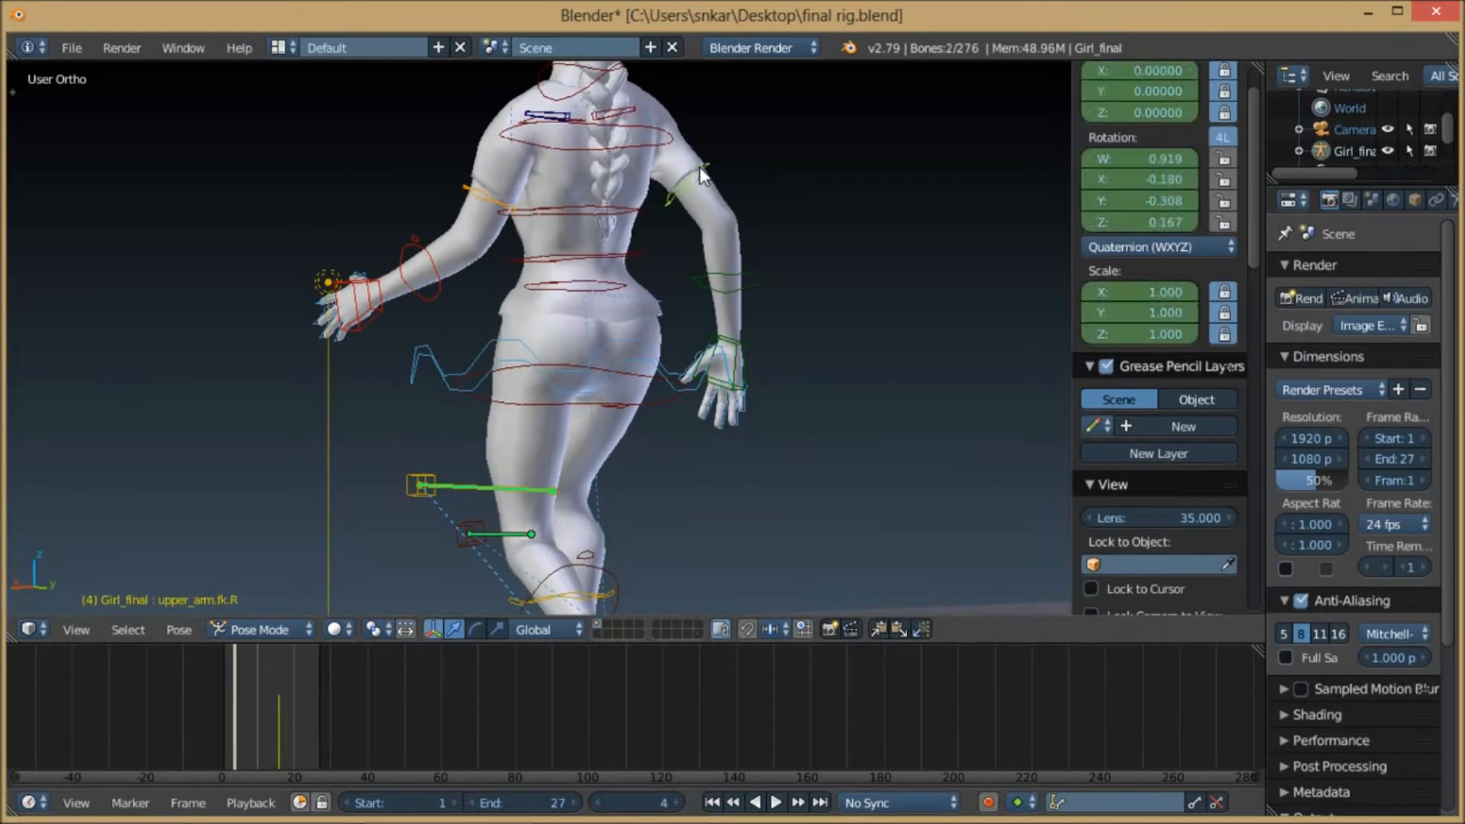
{"action": "key", "text": "i"}
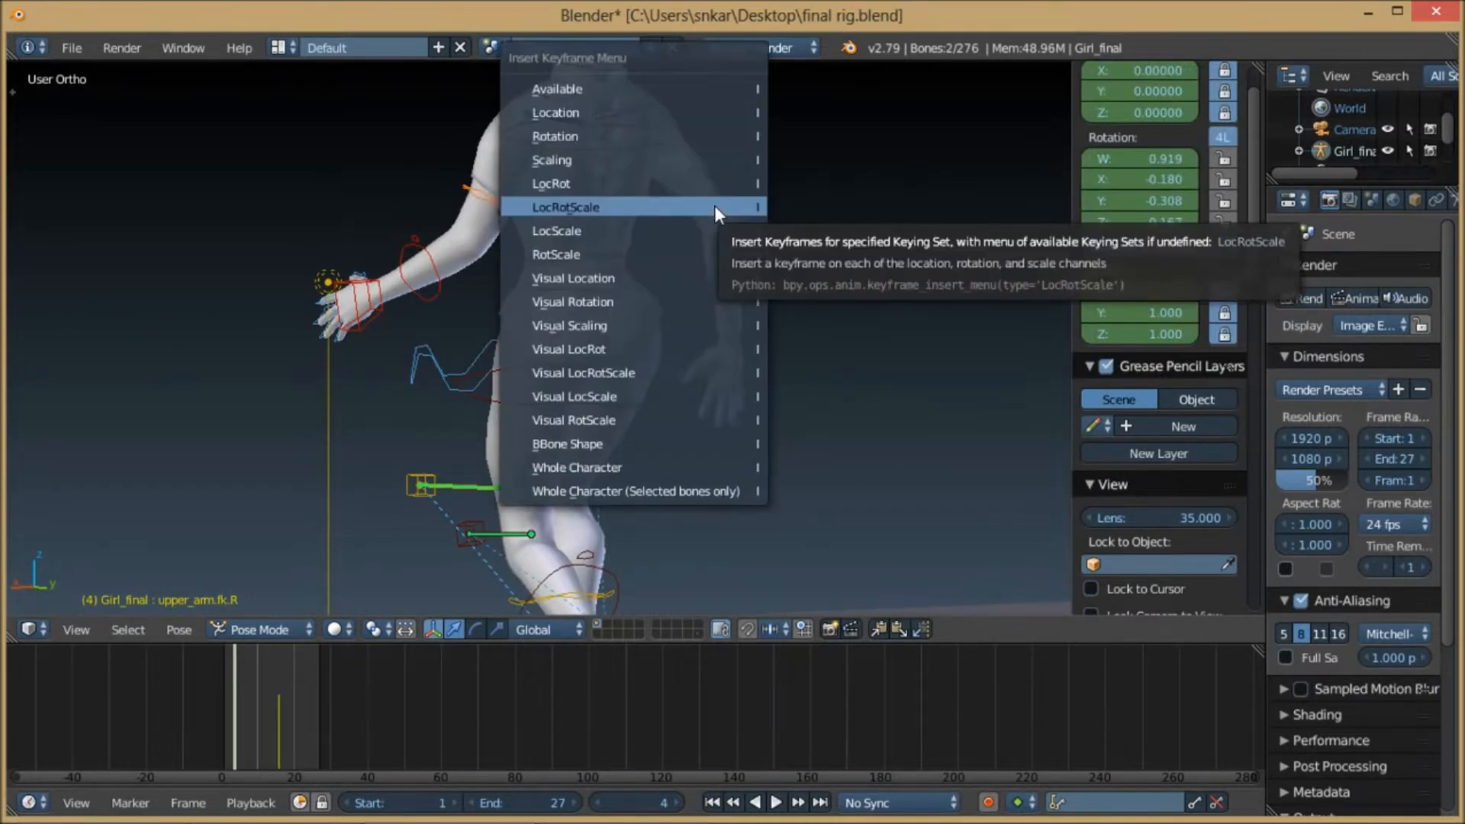
{"action": "left_click", "coordinate": [656, 208]}
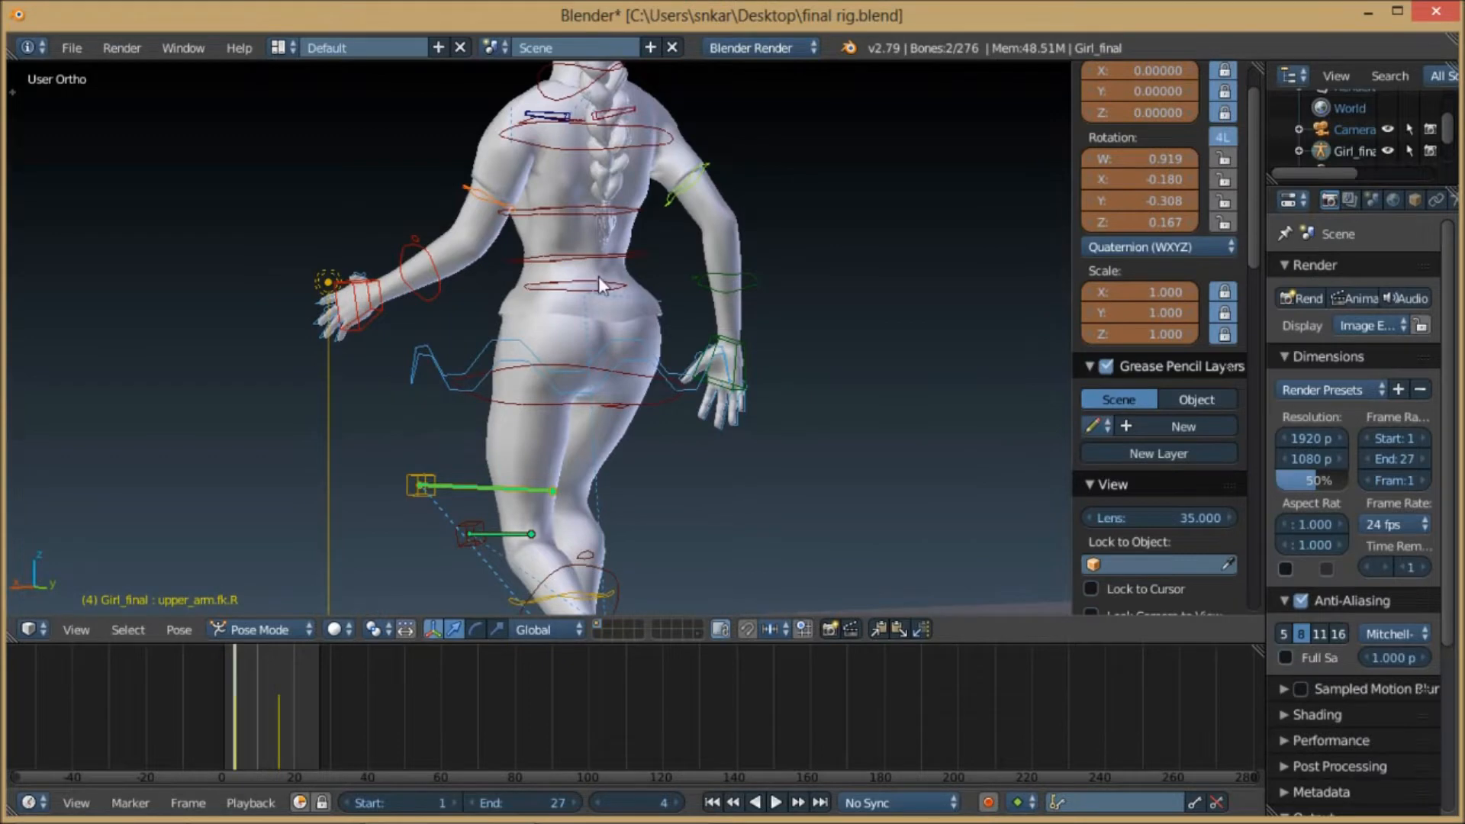
- Delete the keyframes of both upper arm FK bones at frame 16
{"action": "scroll", "coordinate": [598, 276], "scroll_direction": "down", "scroll_amount": 5}
{"action": "middle_click_drag", "start_coordinate": [528, 320], "coordinate": [686, 314]}
{"action": "key", "text": "KP_3"}
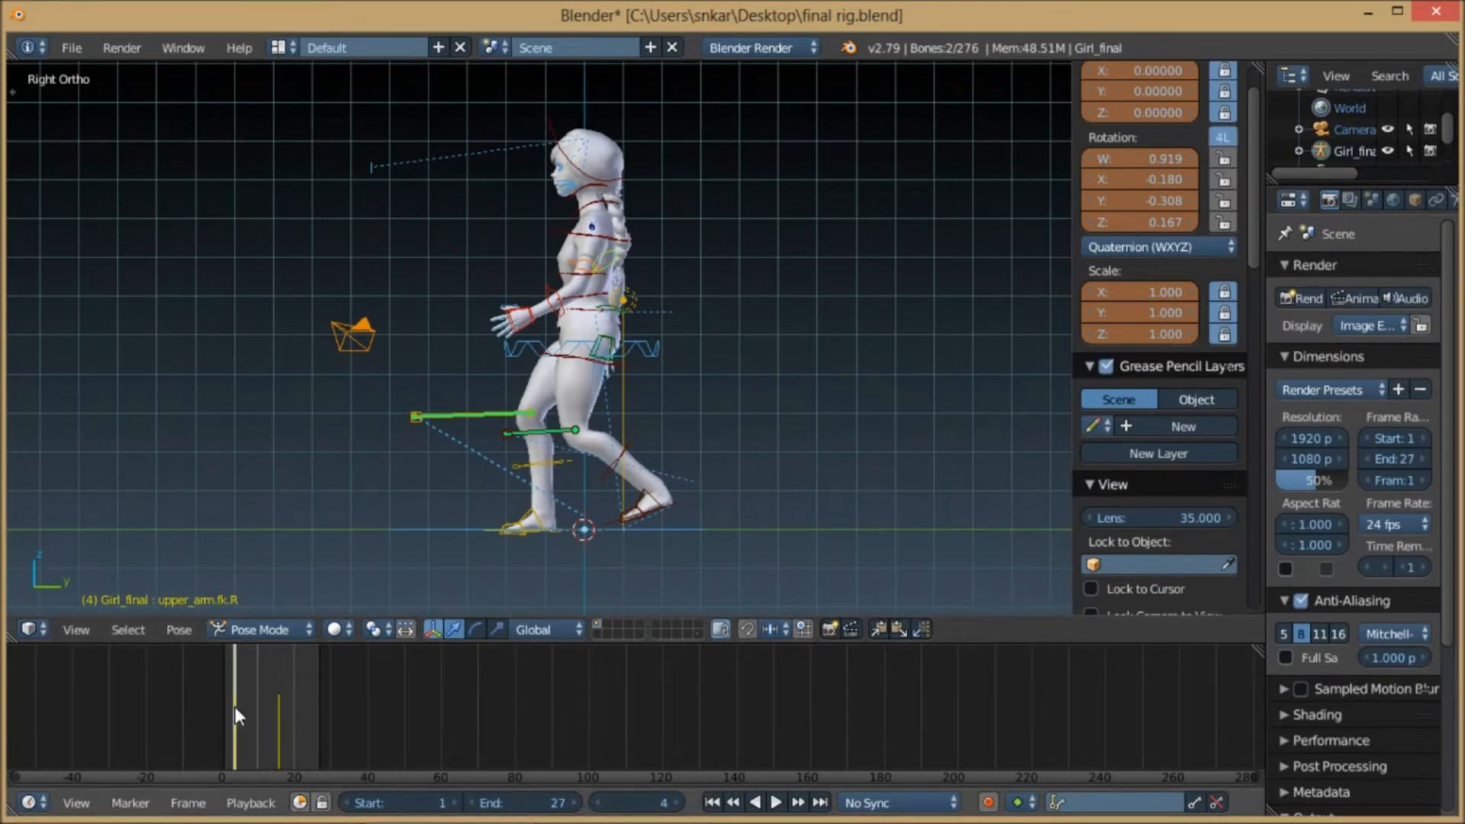
{"action": "left_click_drag", "start_coordinate": [234, 707], "coordinate": [281, 726]}
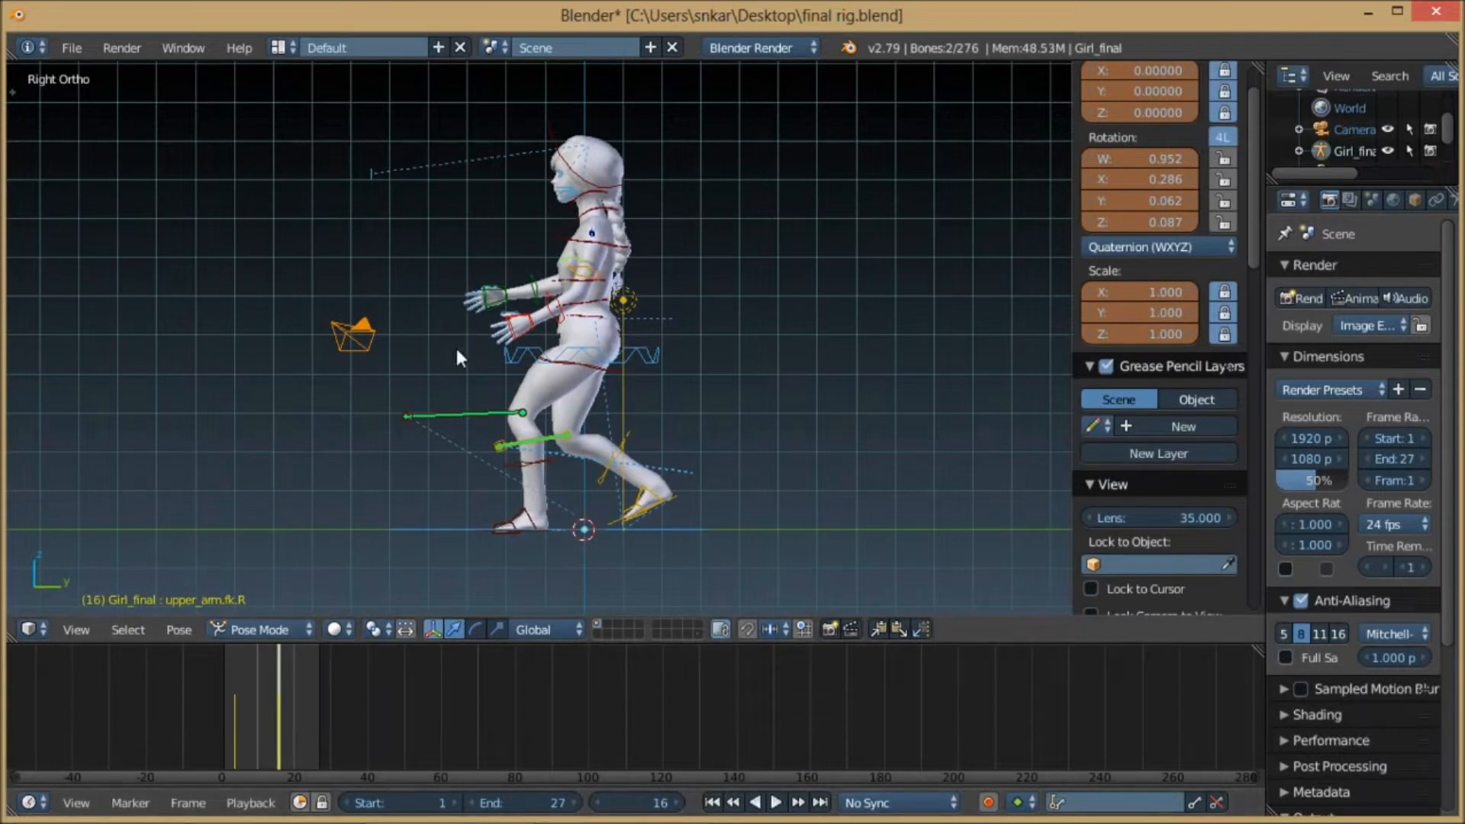
{"action": "middle_click_drag", "start_coordinate": [412, 310], "coordinate": [497, 272]}
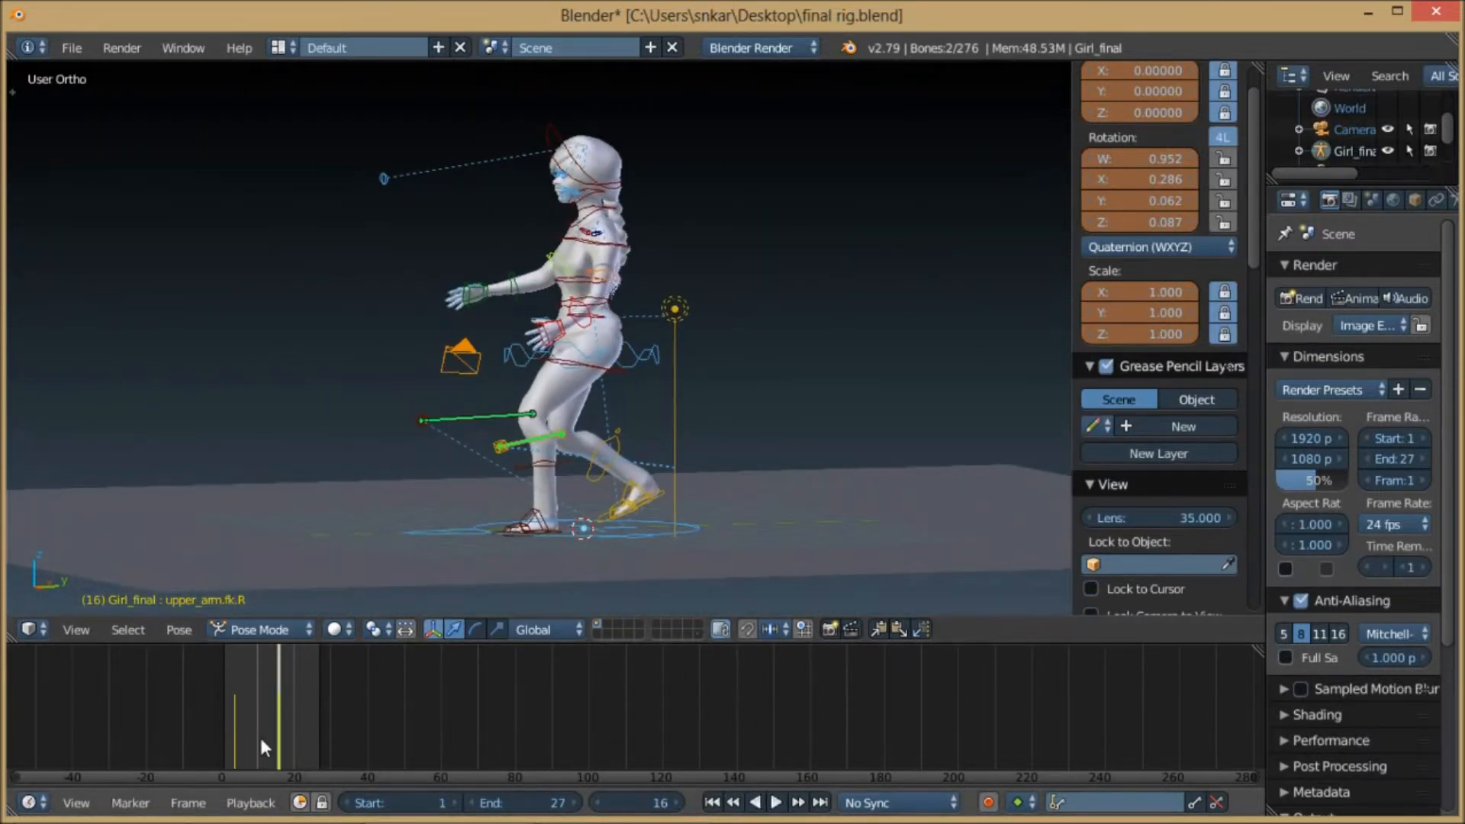
{"action": "key", "text": "alt+a"}
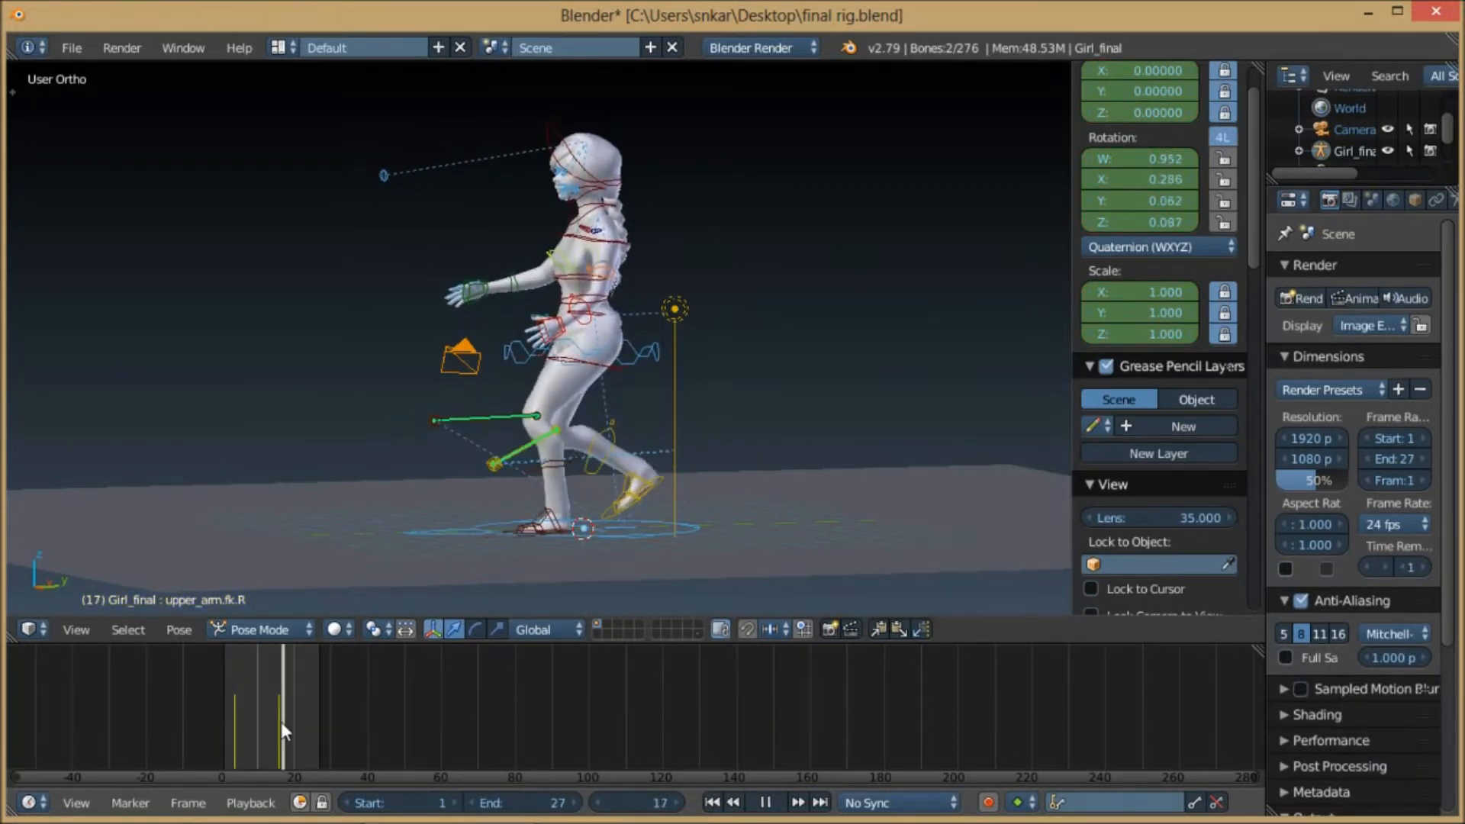
{"action": "key", "text": "alt+a"}
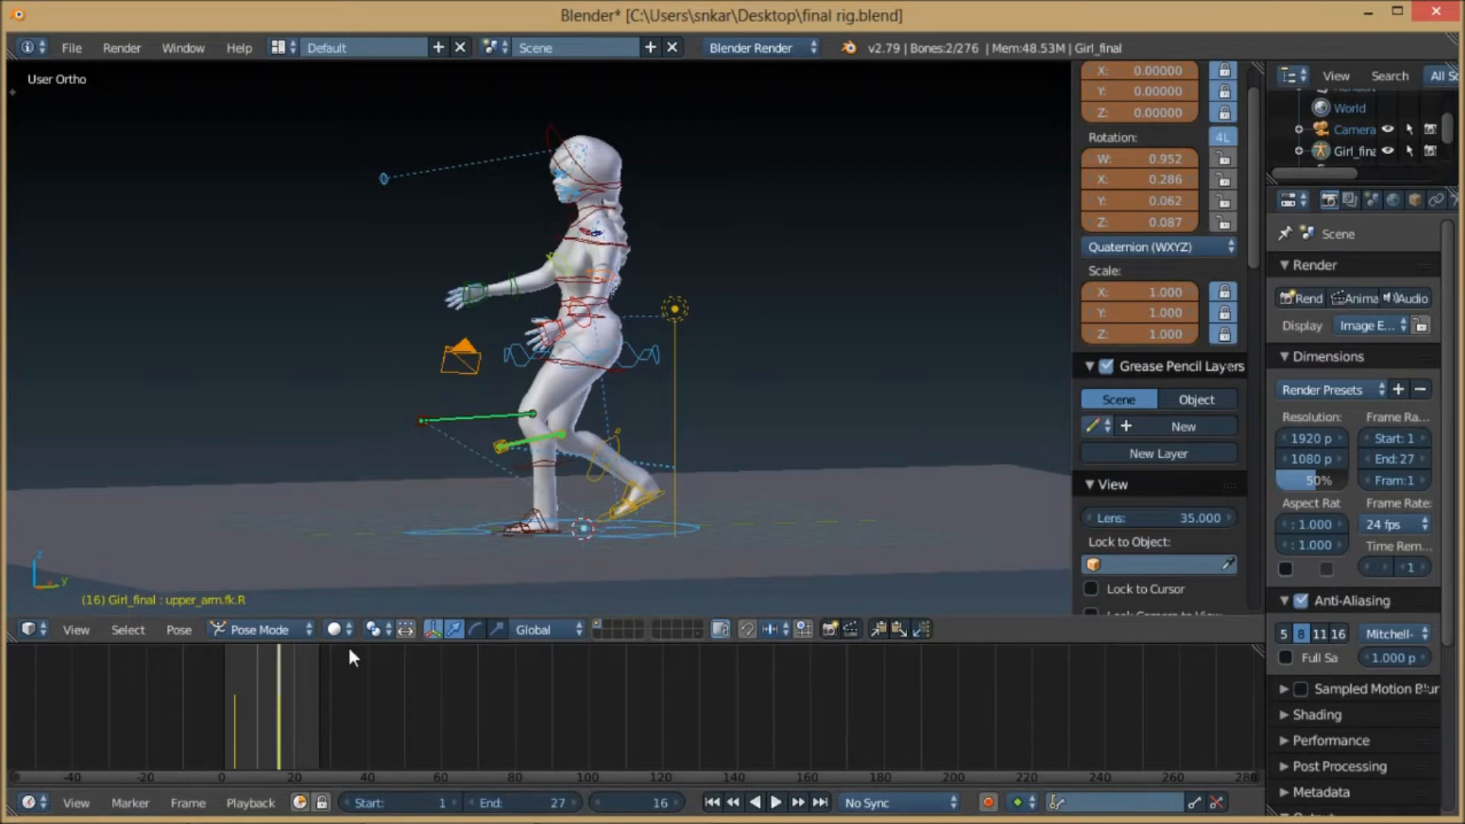
{"action": "key", "text": "alt+i"}
{"action": "left_click", "coordinate": [294, 316]}
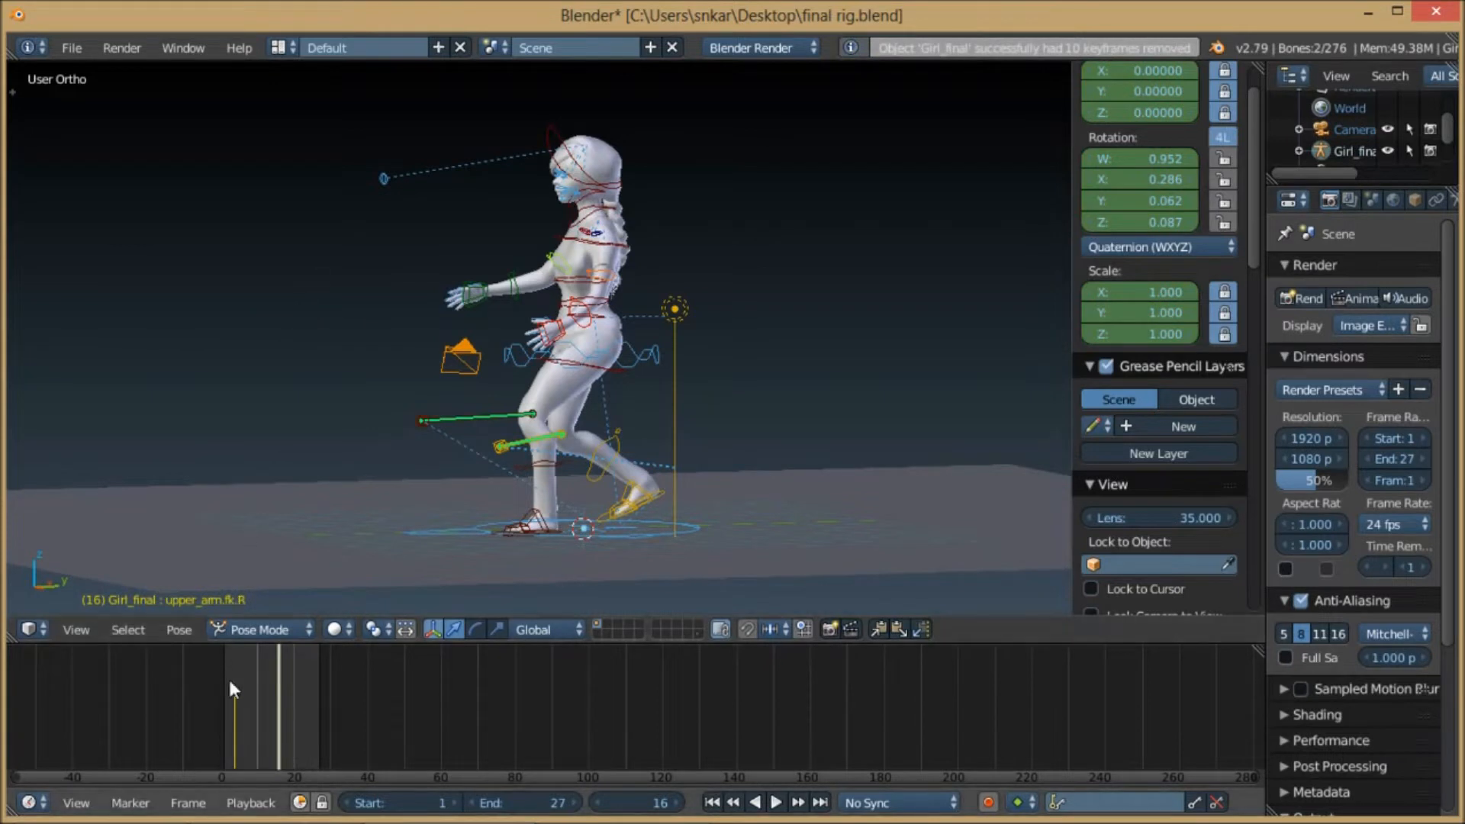
- Inspect the arm pose at frame 16 and select the left upper arm FK bone for posing
{"action": "left_click_drag", "start_coordinate": [235, 698], "coordinate": [265, 703]}
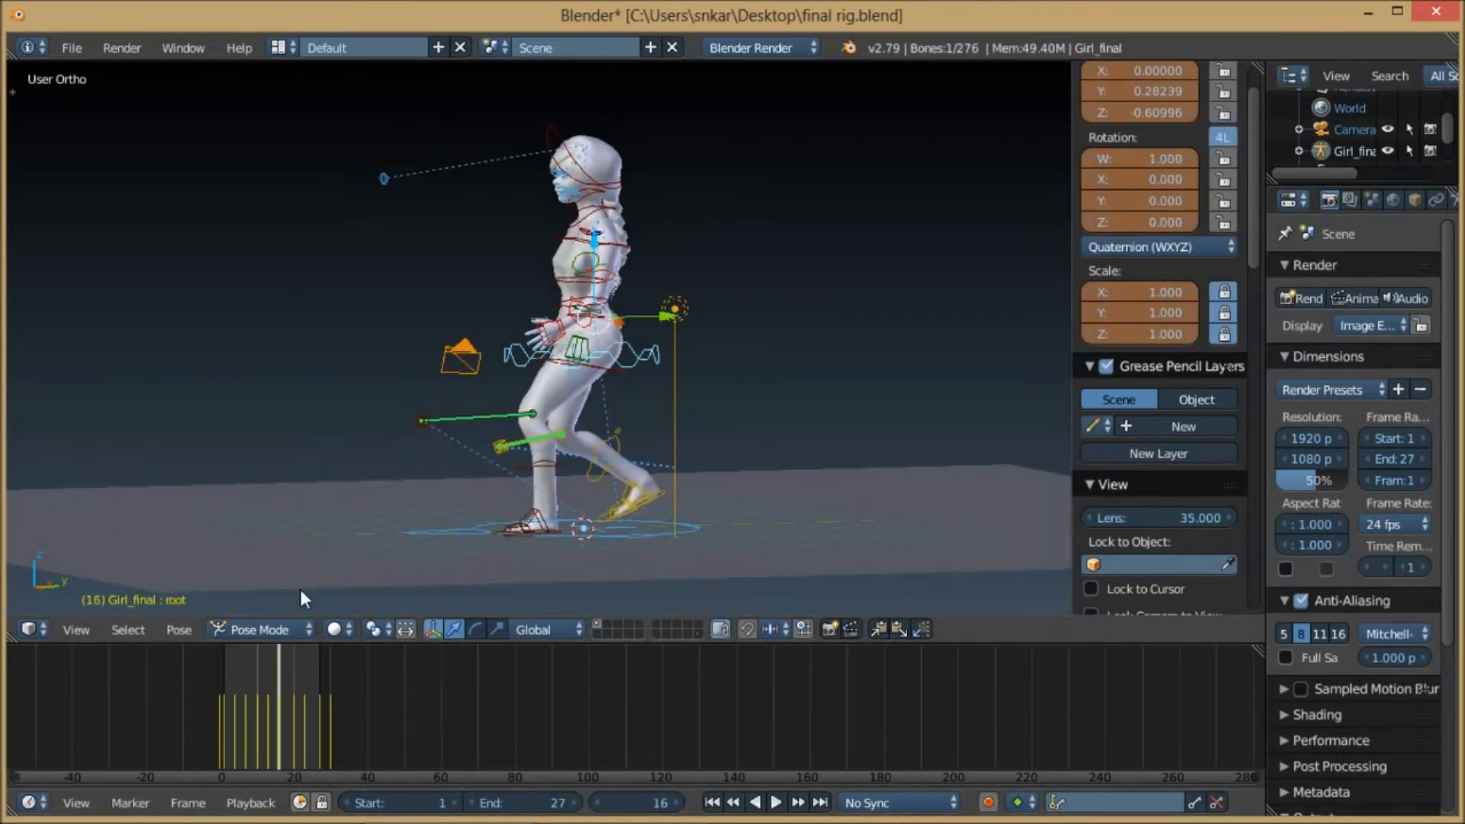
{"action": "left_click", "coordinate": [271, 692]}
{"action": "left_click_drag", "start_coordinate": [281, 695], "coordinate": [280, 697]}
{"action": "middle_click_drag", "start_coordinate": [528, 451], "coordinate": [591, 357]}
{"action": "scroll", "coordinate": [587, 359], "scroll_direction": "up", "scroll_amount": 3}
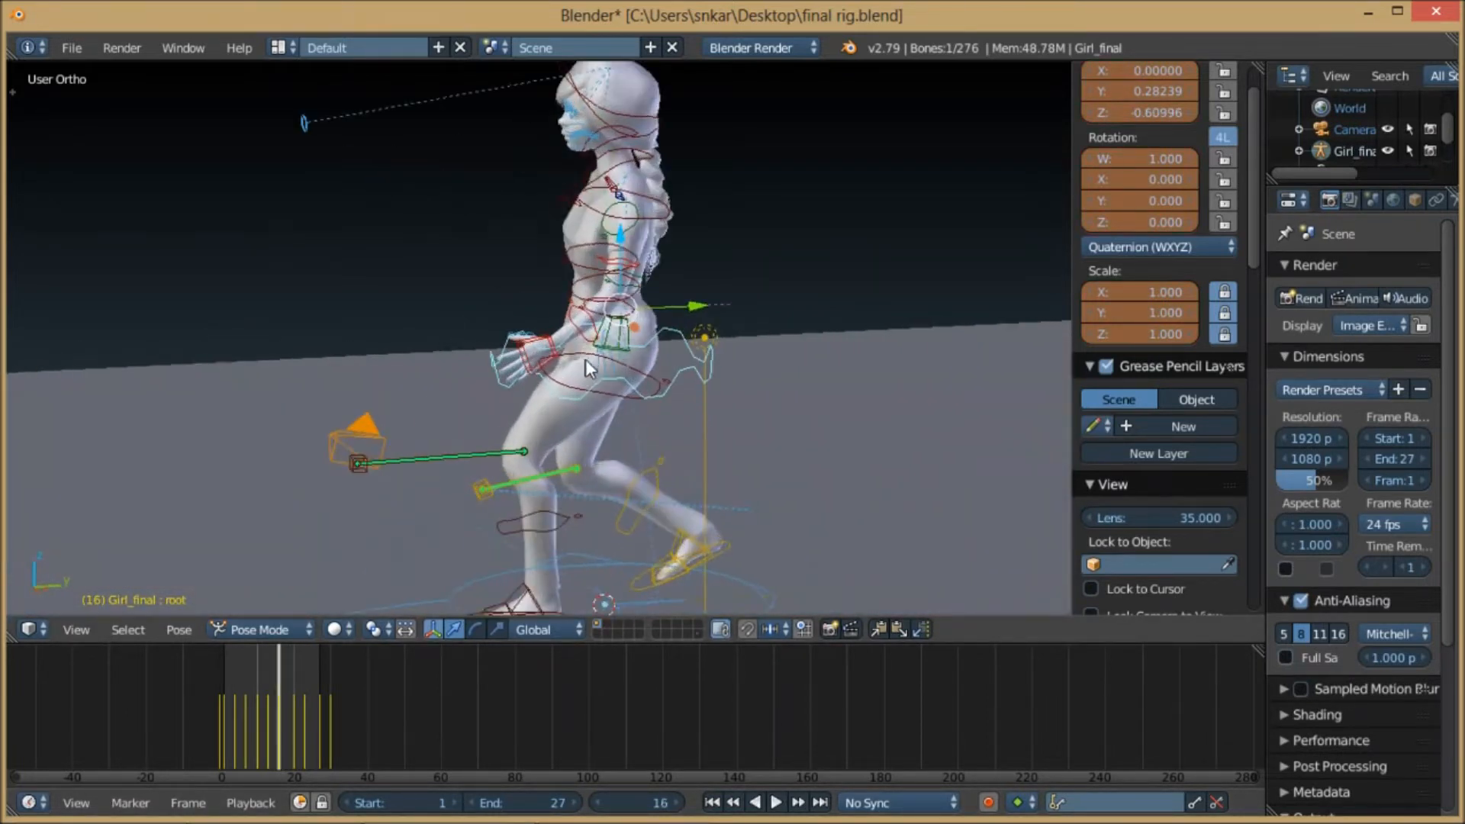
{"action": "middle_click_drag", "start_coordinate": [703, 265], "coordinate": [624, 262]}
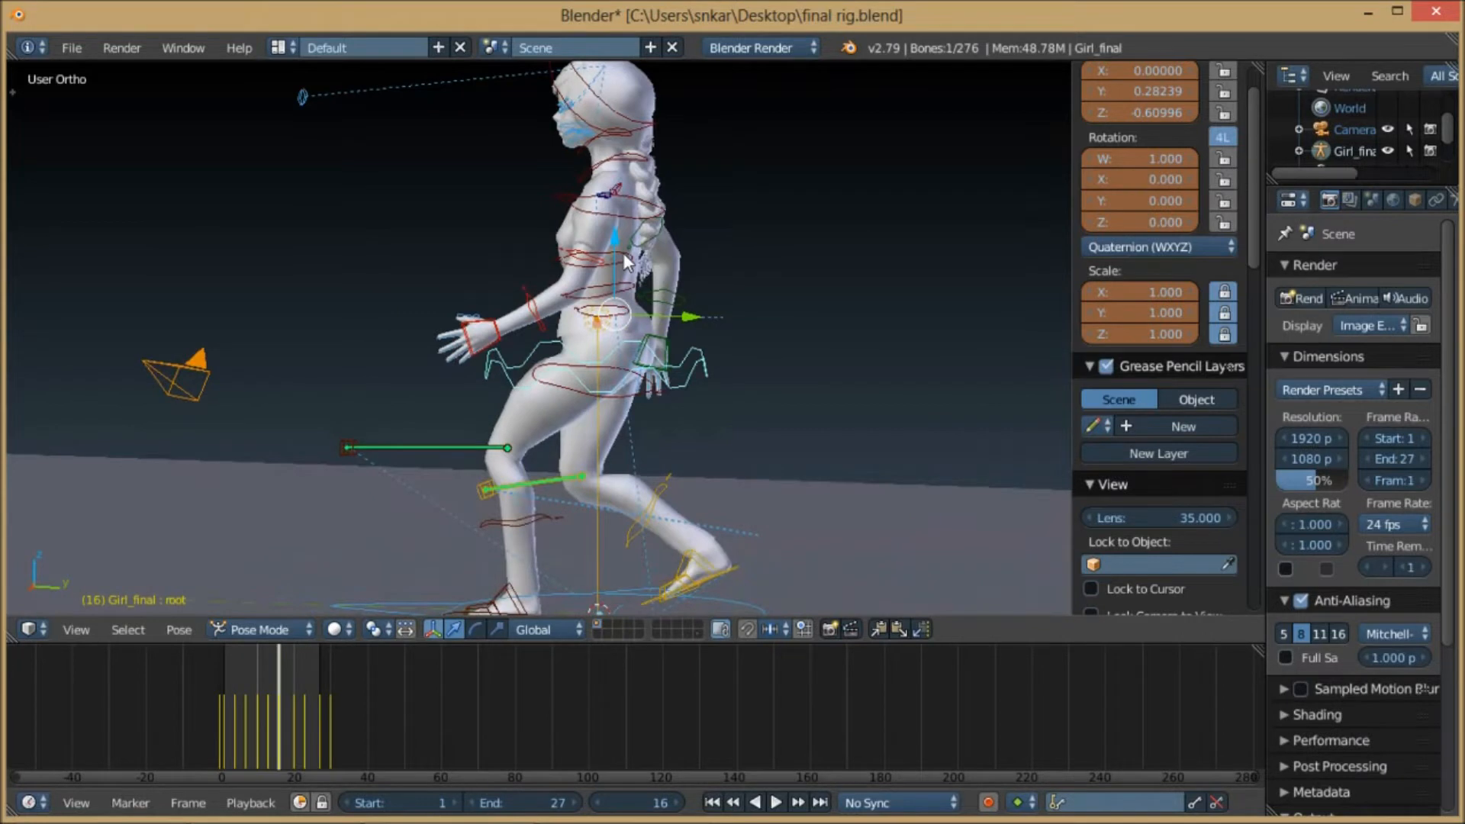
{"action": "right_click", "coordinate": [593, 258]}
{"action": "scroll", "coordinate": [597, 264], "scroll_direction": "up", "scroll_amount": 3}
{"action": "scroll", "coordinate": [603, 310], "scroll_direction": "down", "scroll_amount": 3}
{"action": "middle_click_drag", "start_coordinate": [604, 318], "coordinate": [510, 283]}
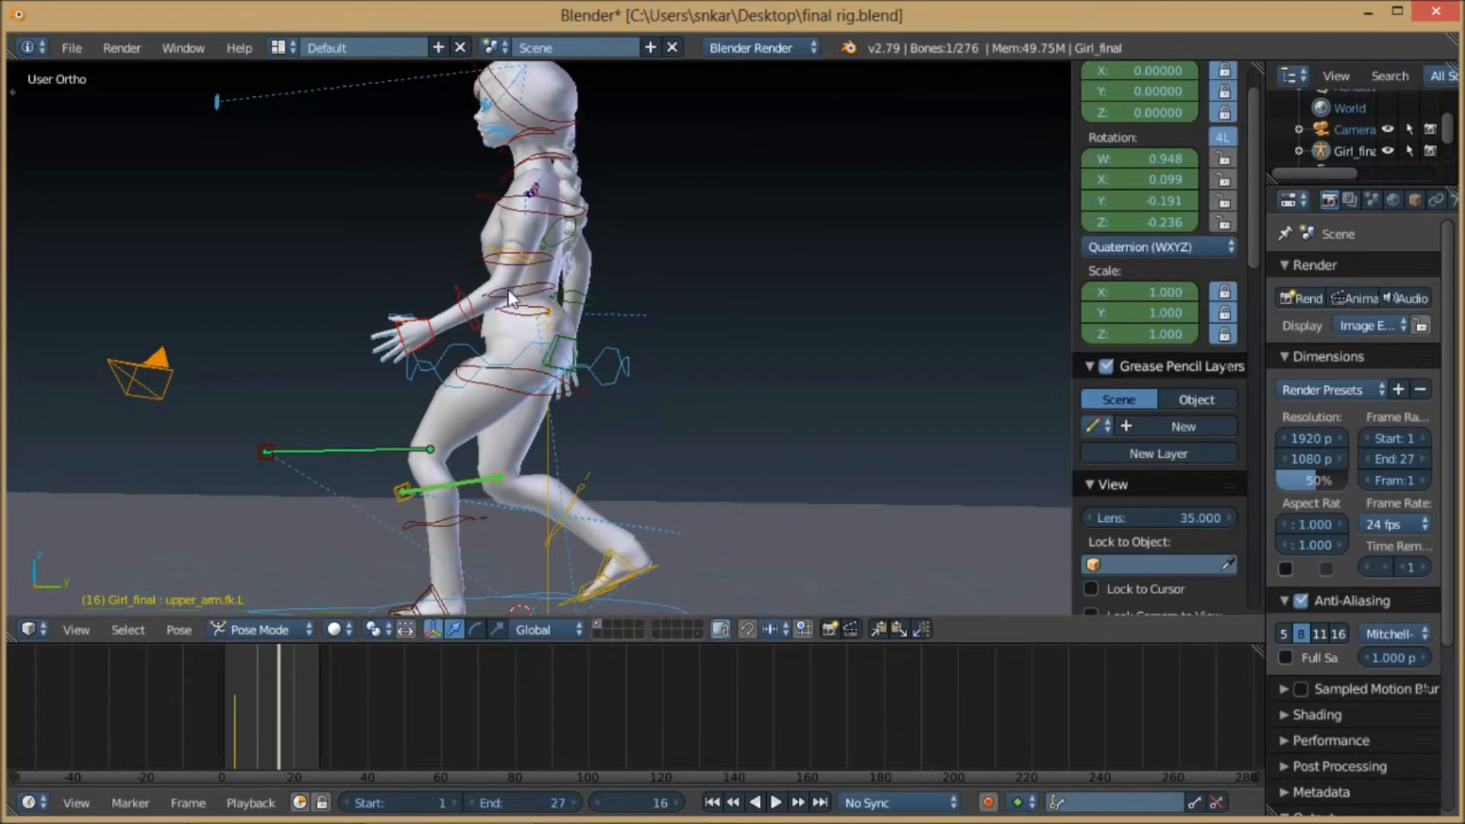
- At frame 16, rotate the left upper arm back behind the body and the right upper arm forward in the side view
{"action": "key", "text": "r"}
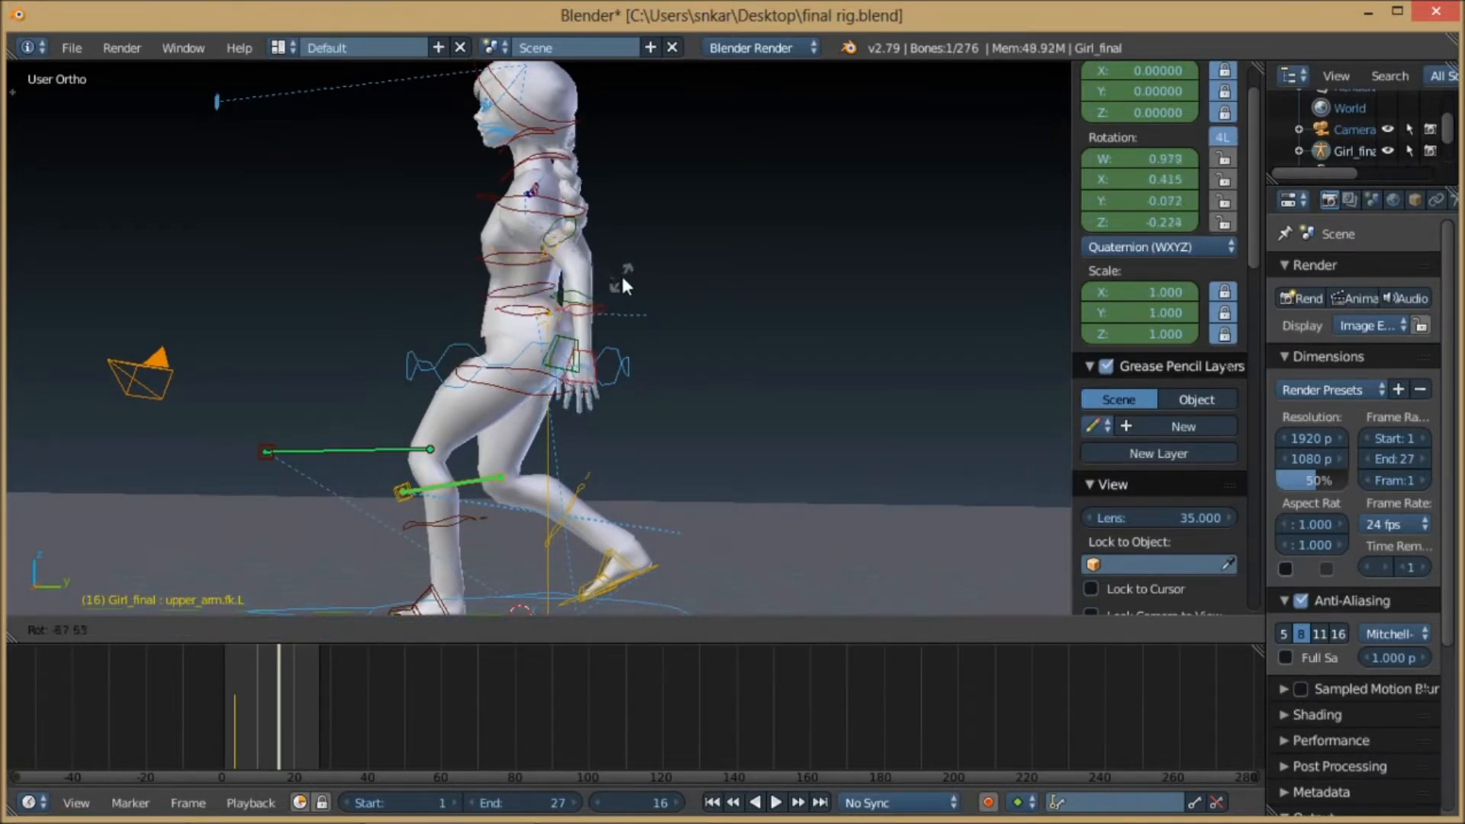
{"action": "left_click", "coordinate": [606, 277]}
{"action": "middle_click_drag", "start_coordinate": [534, 286], "coordinate": [574, 304]}
{"action": "right_click", "coordinate": [505, 250]}
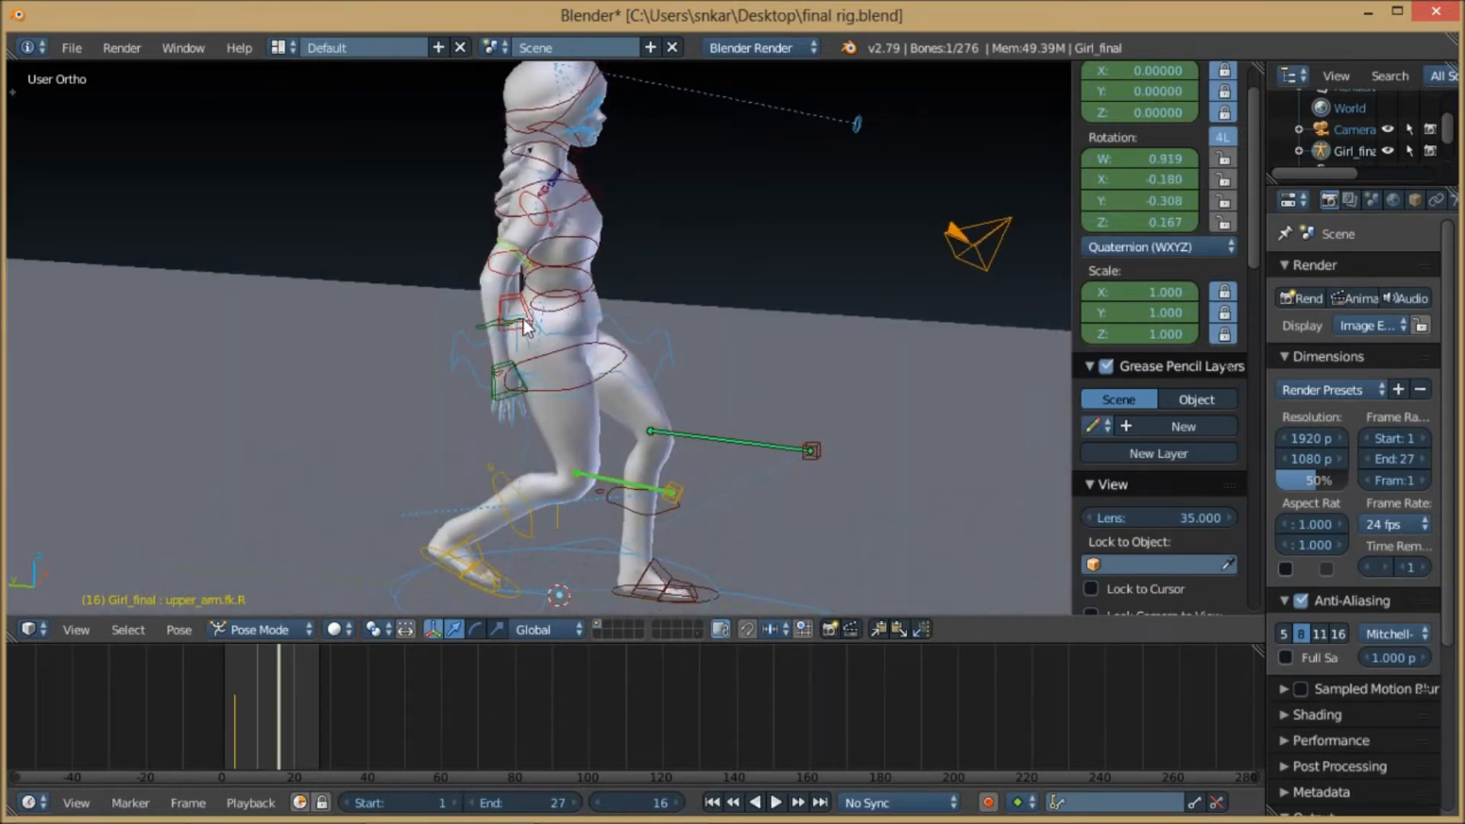
{"action": "key", "text": "KP_3"}
{"action": "key", "text": "r"}
{"action": "left_click", "coordinate": [368, 395]}
- Rotate the left upper arm by about 33° so it swings less far behind the hip
{"action": "right_click", "coordinate": [576, 215]}
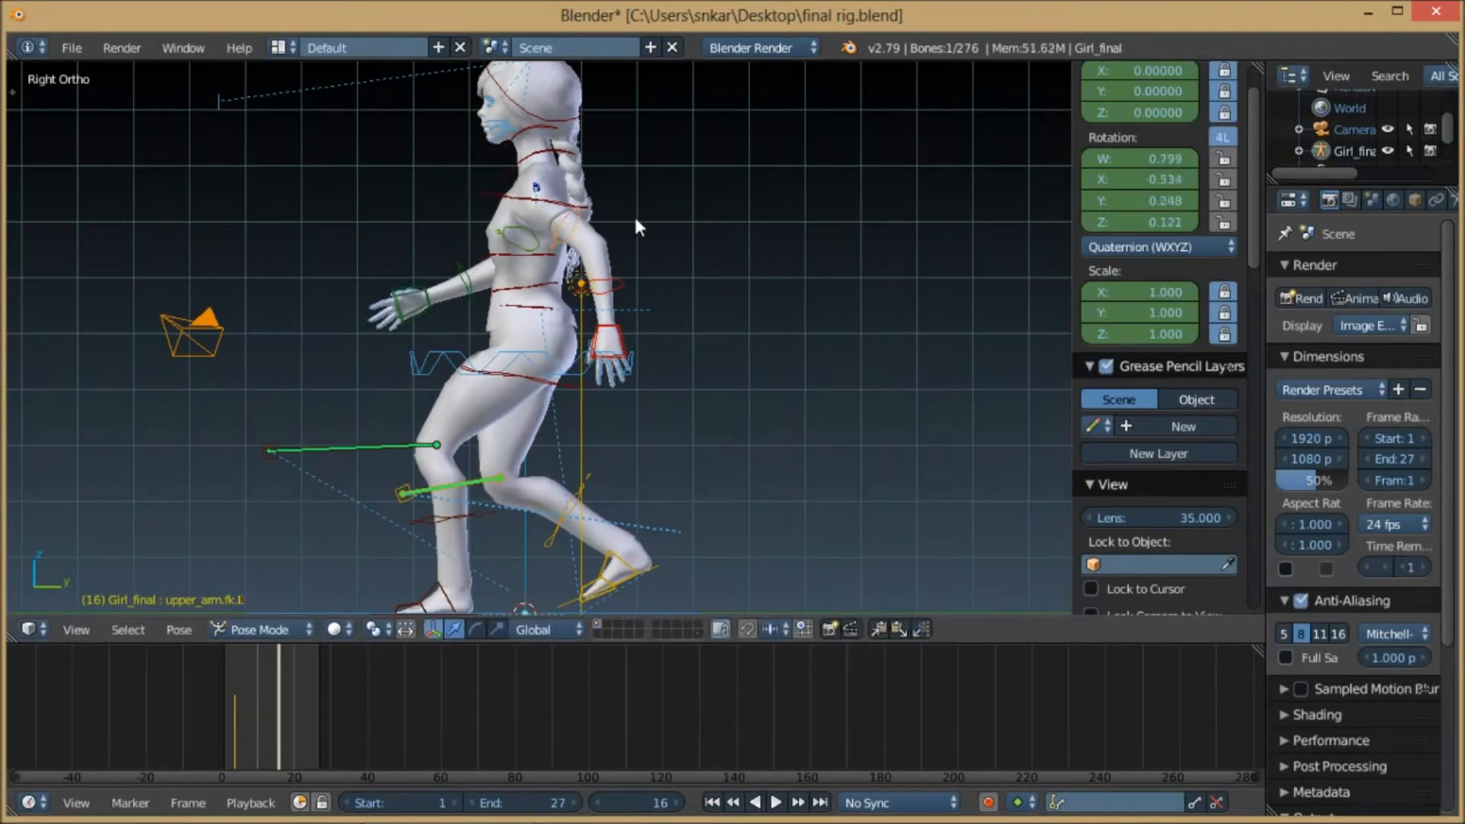
{"action": "key", "text": "r"}
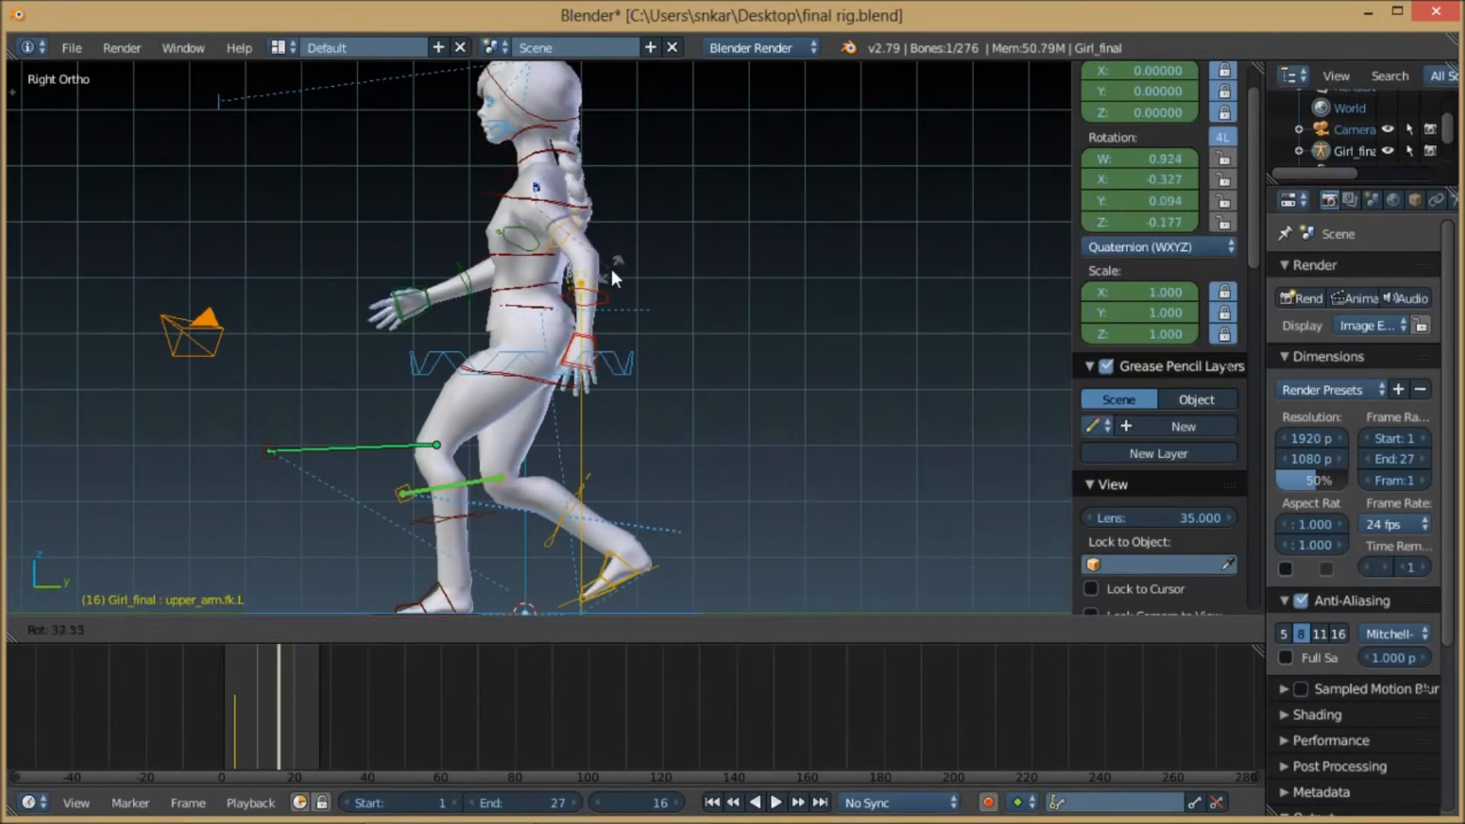
{"action": "left_click", "coordinate": [611, 269]}
- Select both upper-arm FK bones and insert a LocRotScale keyframe at frame 16
{"action": "scroll", "coordinate": [609, 271], "scroll_direction": "down", "scroll_amount": 4}
{"action": "scroll", "coordinate": [600, 291], "scroll_direction": "up", "scroll_amount": 3}
{"action": "right_click", "coordinate": [603, 294], "text": "shift"}
{"action": "key", "text": "i"}
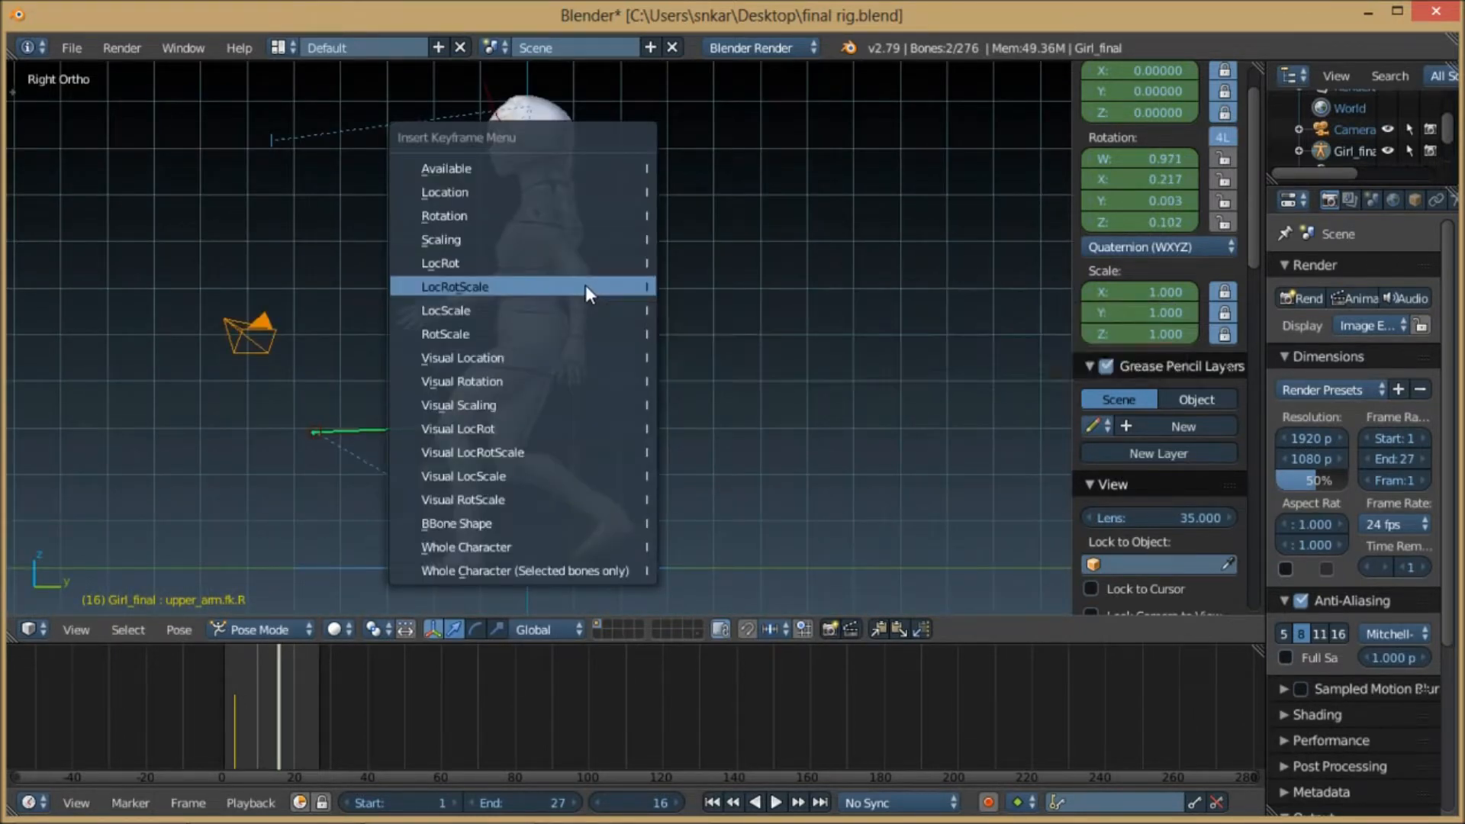
{"action": "left_click", "coordinate": [584, 285]}
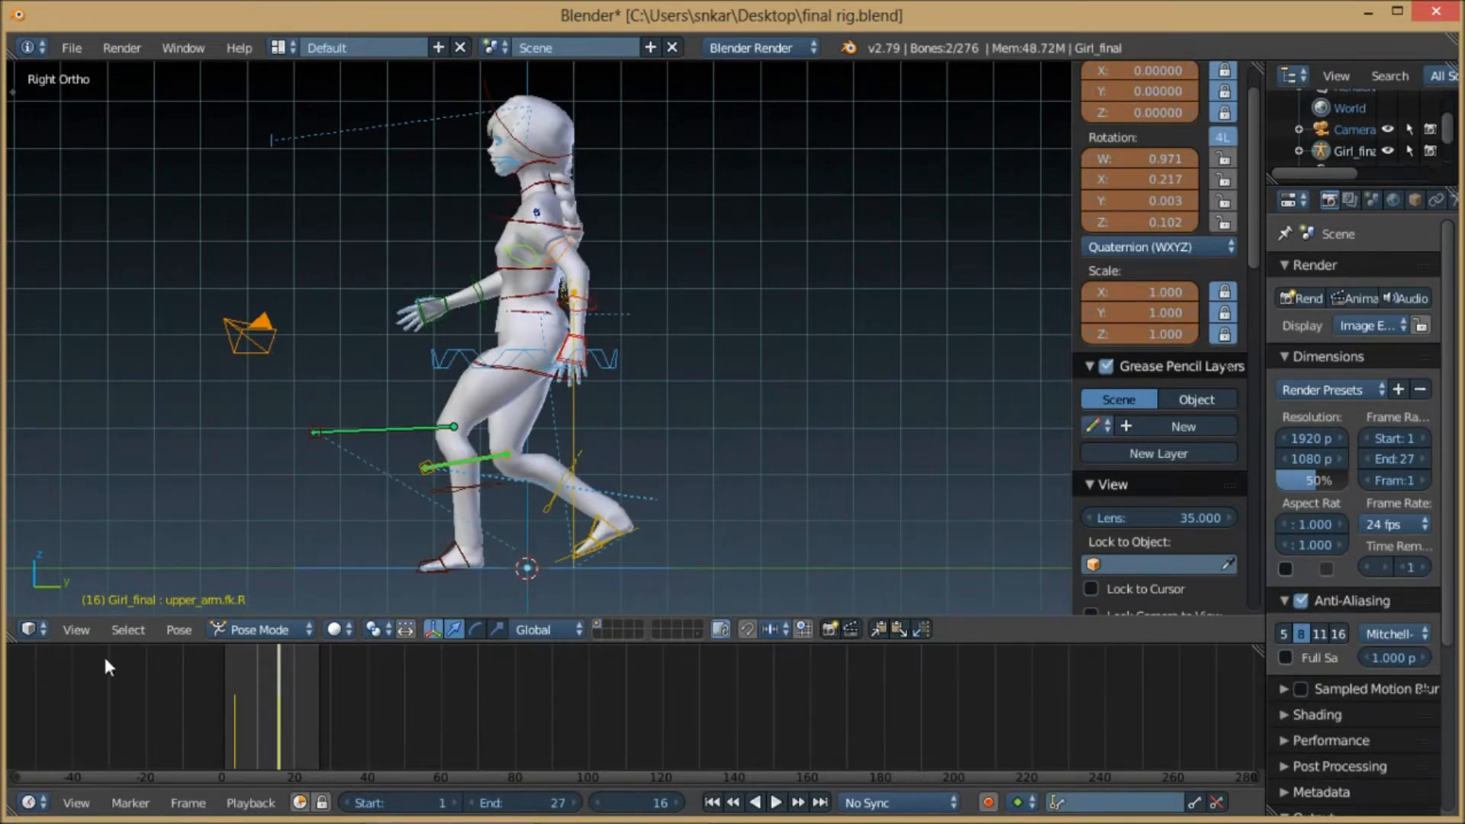
- Play back the walk animation and scrub through the frames to check the arm swing
{"action": "left_click", "coordinate": [231, 717]}
{"action": "key", "text": "alt+a"}
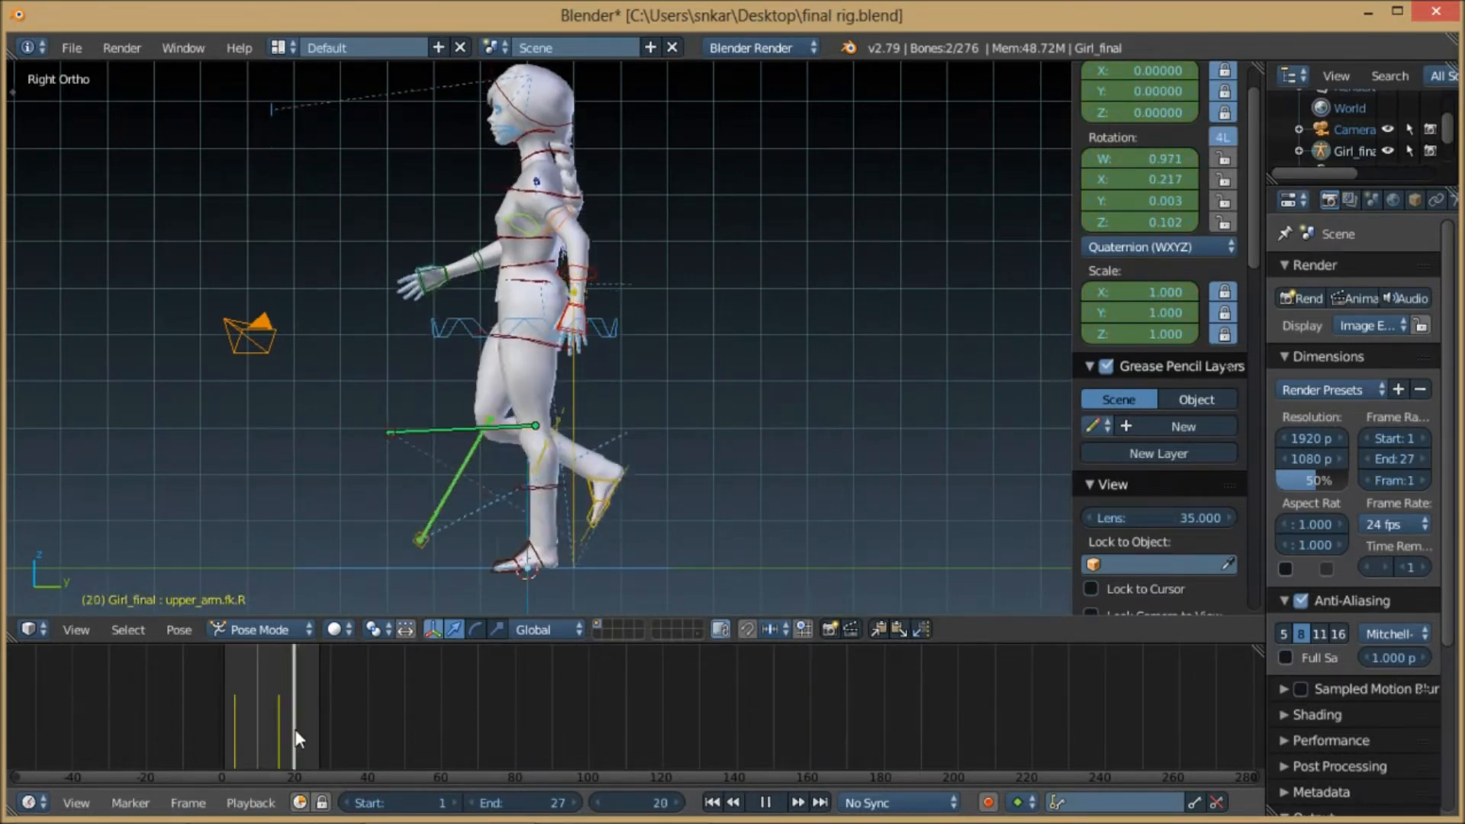
{"action": "mouse_move", "coordinate": [318, 732]}
{"action": "left_mouse_down"}
{"action": "mouse_move", "coordinate": [235, 724]}
{"action": "mouse_move", "coordinate": [319, 723]}
{"action": "left_mouse_up"}
{"action": "left_click_drag", "start_coordinate": [226, 721], "coordinate": [235, 725]}
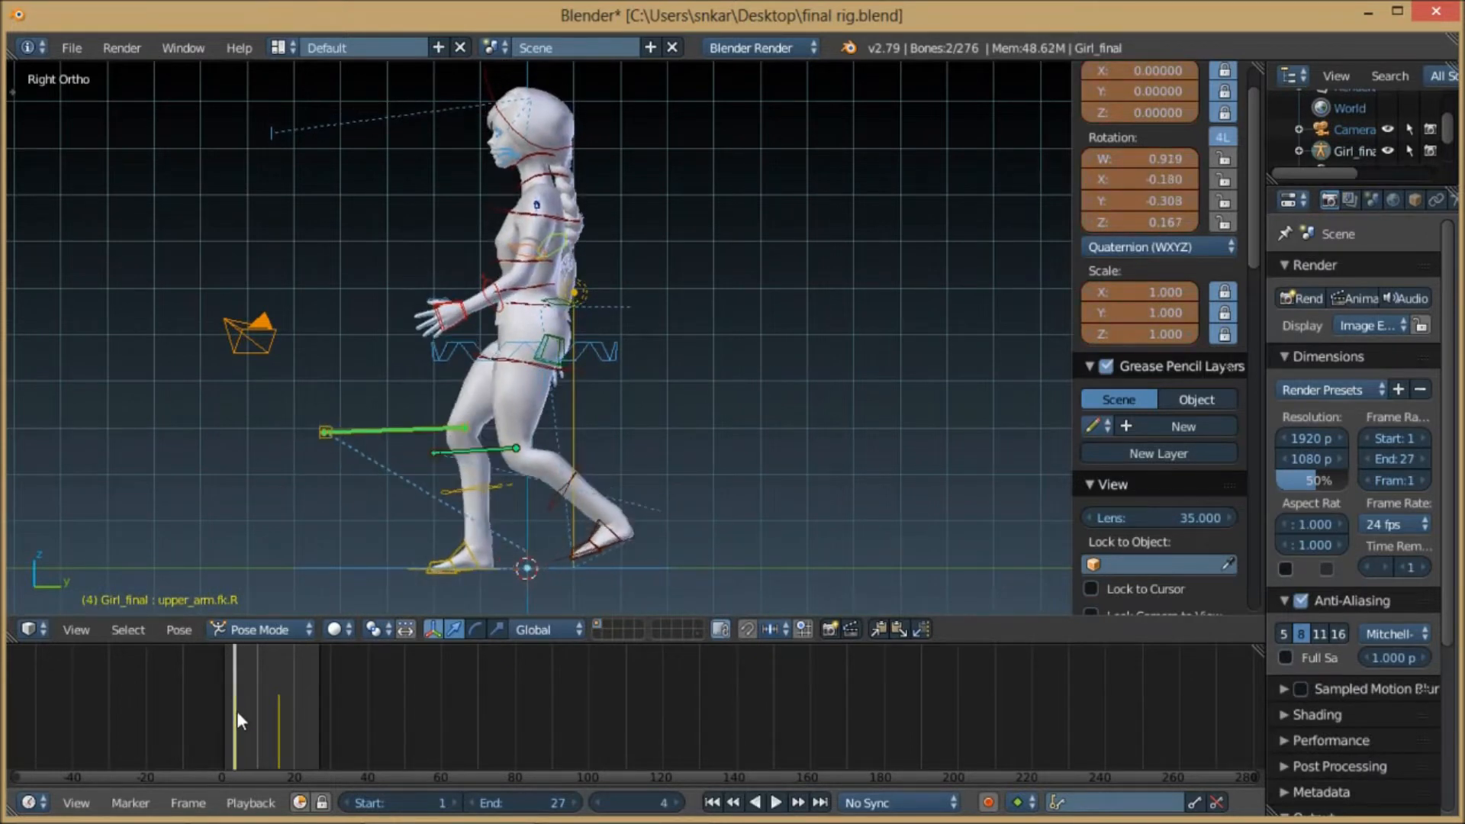
{"action": "key", "text": "alt+a"}
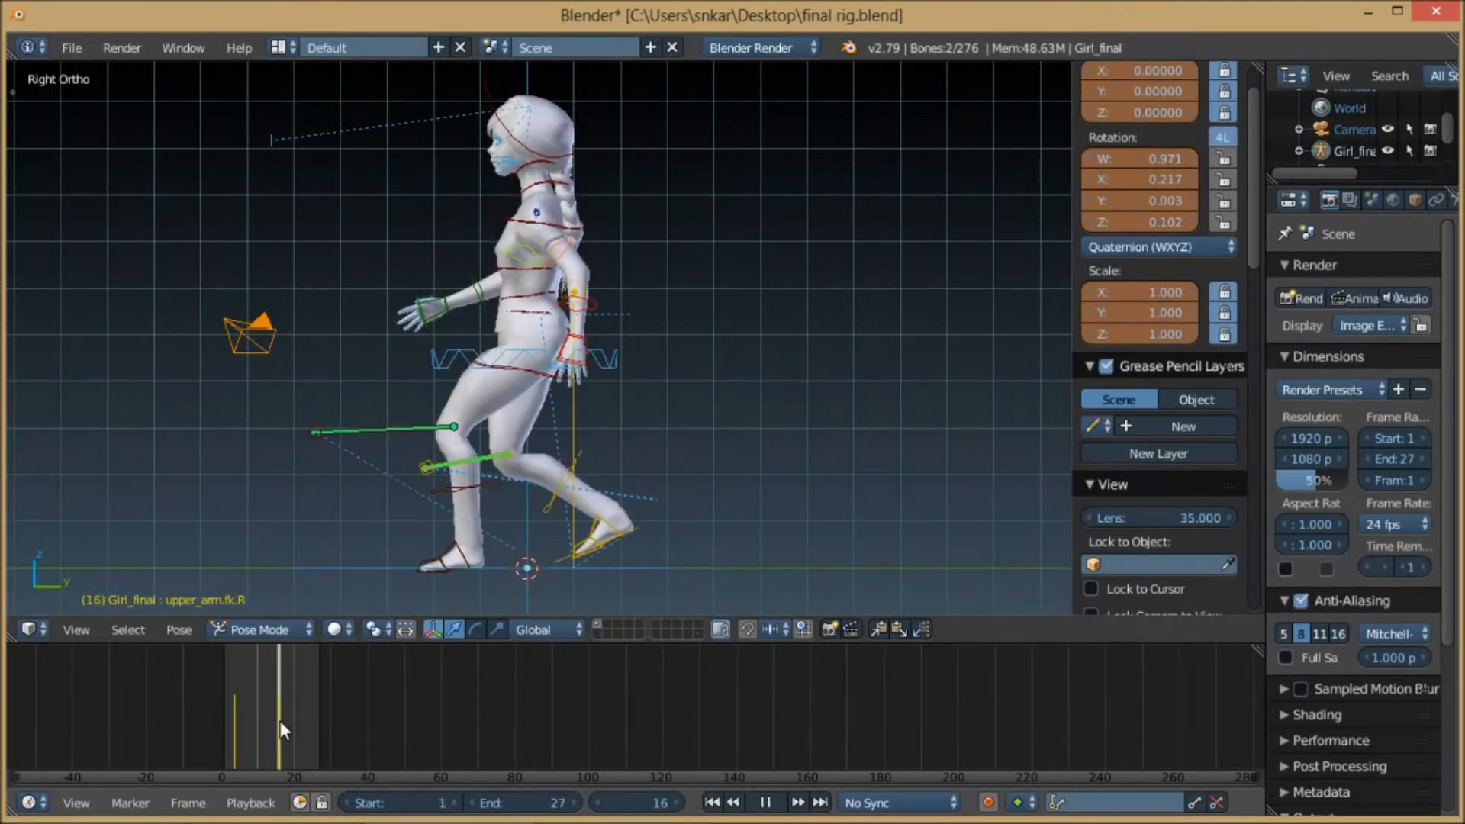
{"action": "left_click_drag", "start_coordinate": [286, 725], "coordinate": [333, 731]}
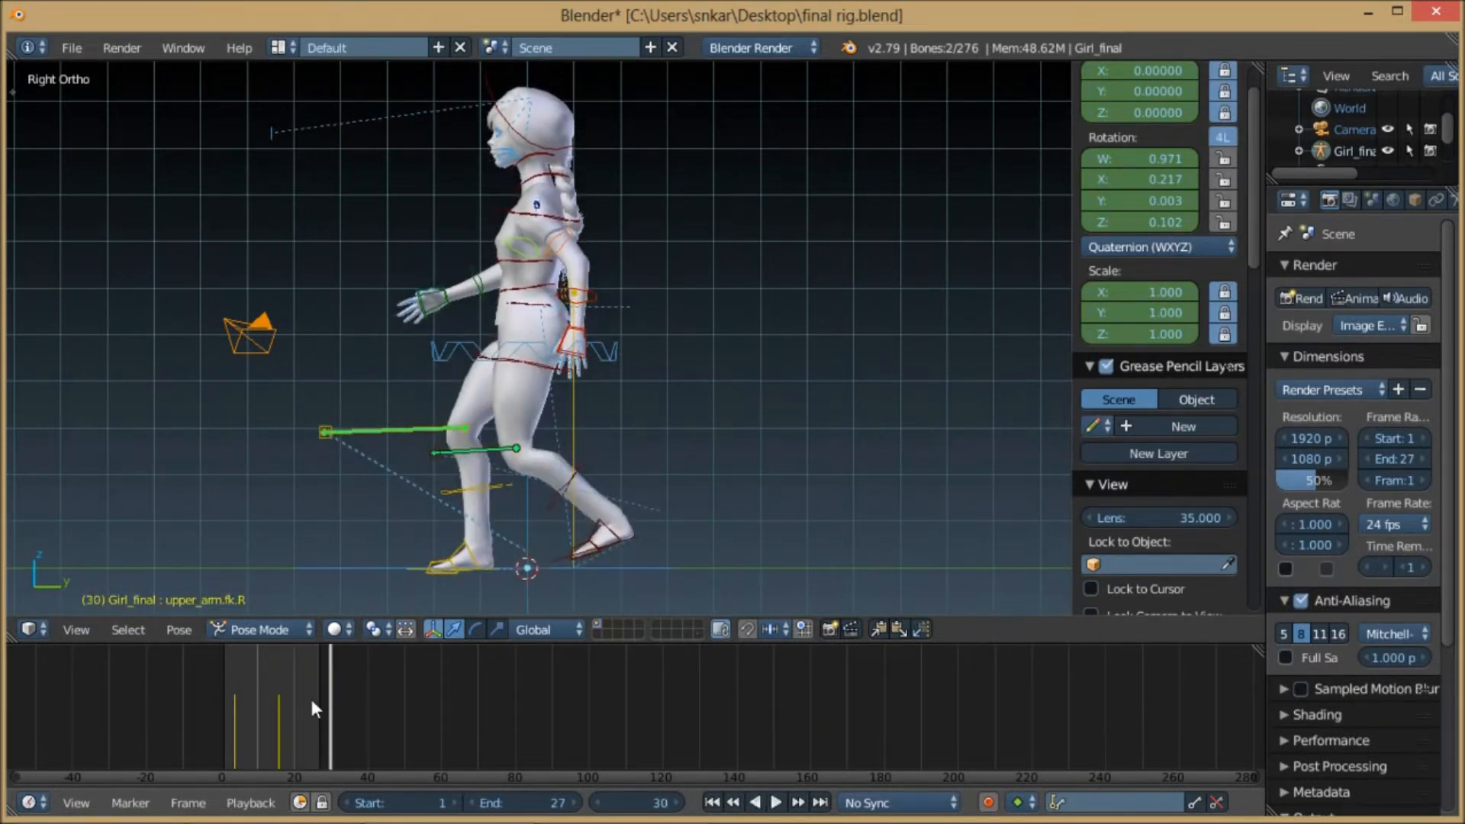
- Compare the arm poses at frames 1, 4, 16 and 29 in the walk cycle
{"action": "left_click", "coordinate": [225, 719]}
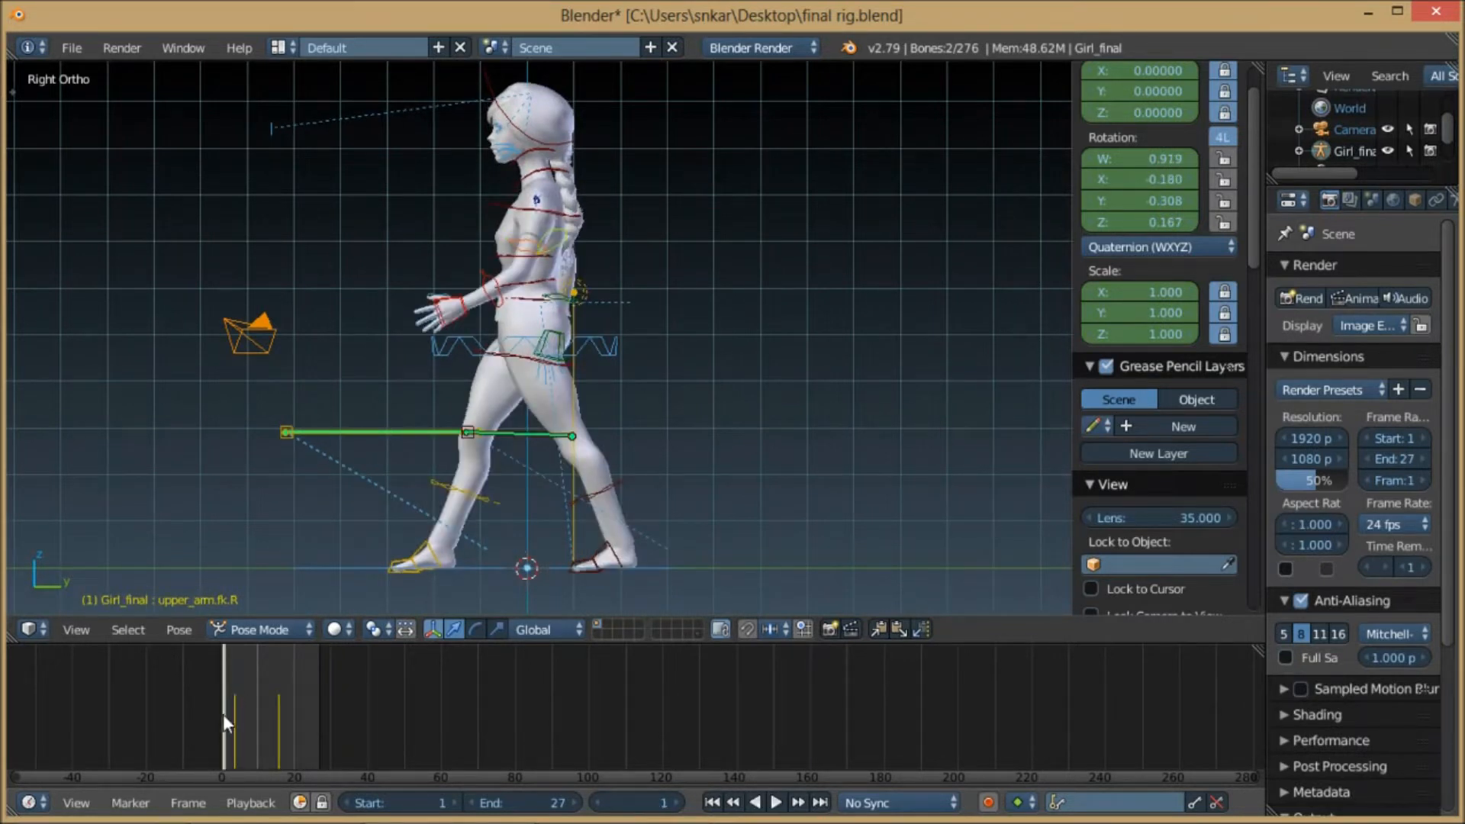
{"action": "left_click_drag", "start_coordinate": [236, 716], "coordinate": [281, 721]}
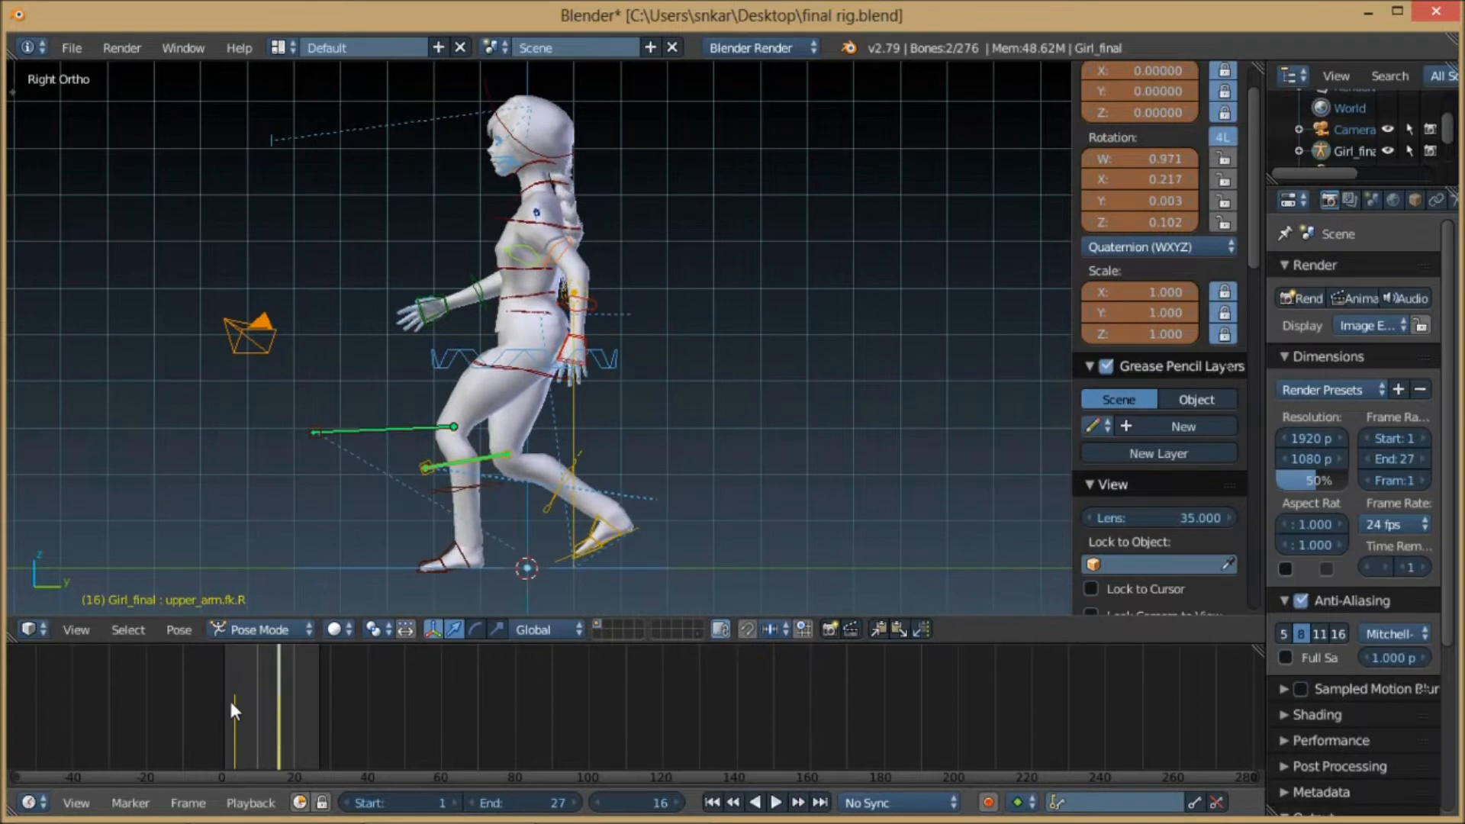
{"action": "left_click", "coordinate": [236, 702]}
{"action": "left_click", "coordinate": [277, 708]}
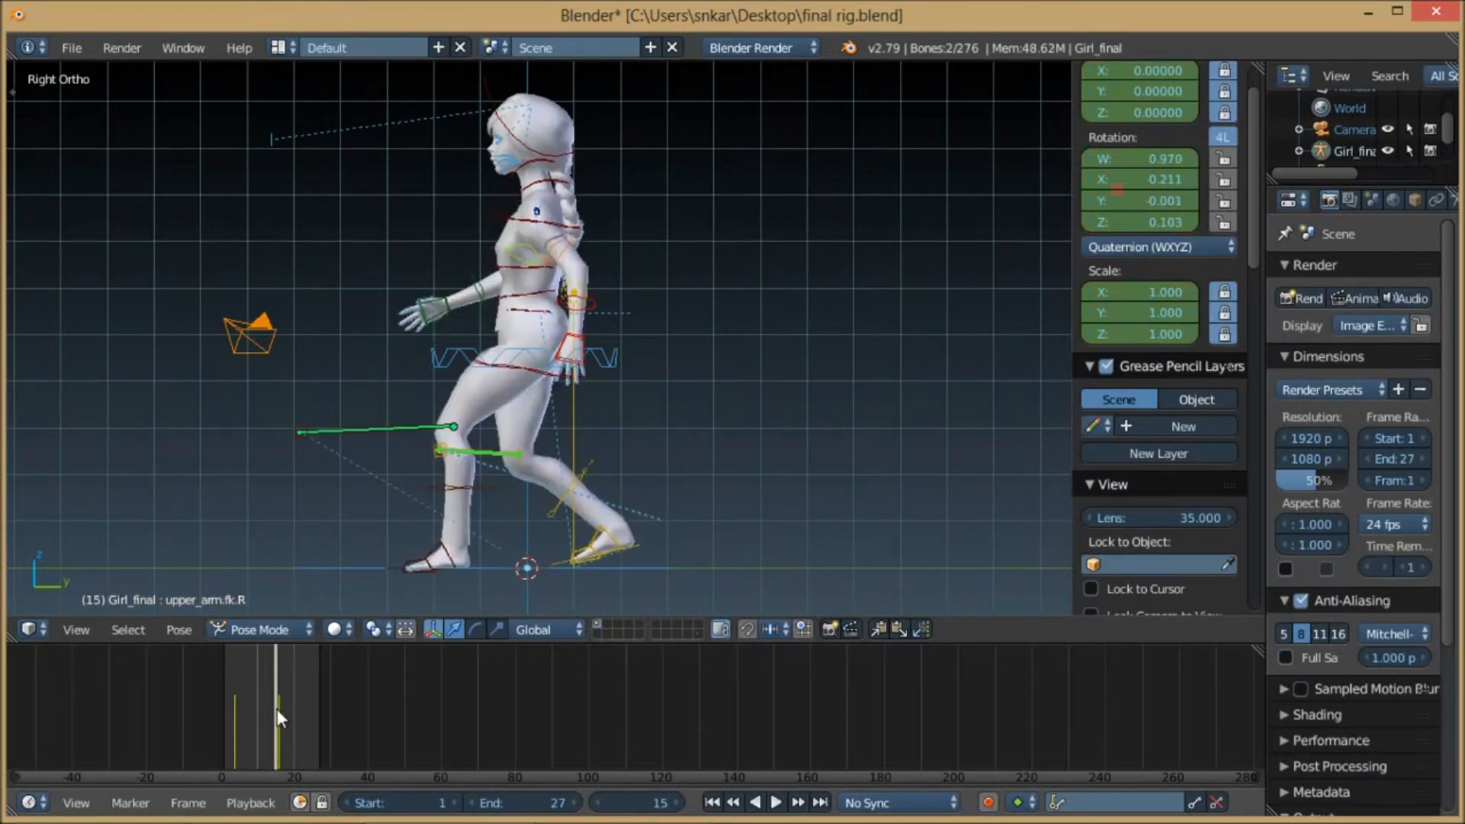
{"action": "left_click", "coordinate": [281, 708]}
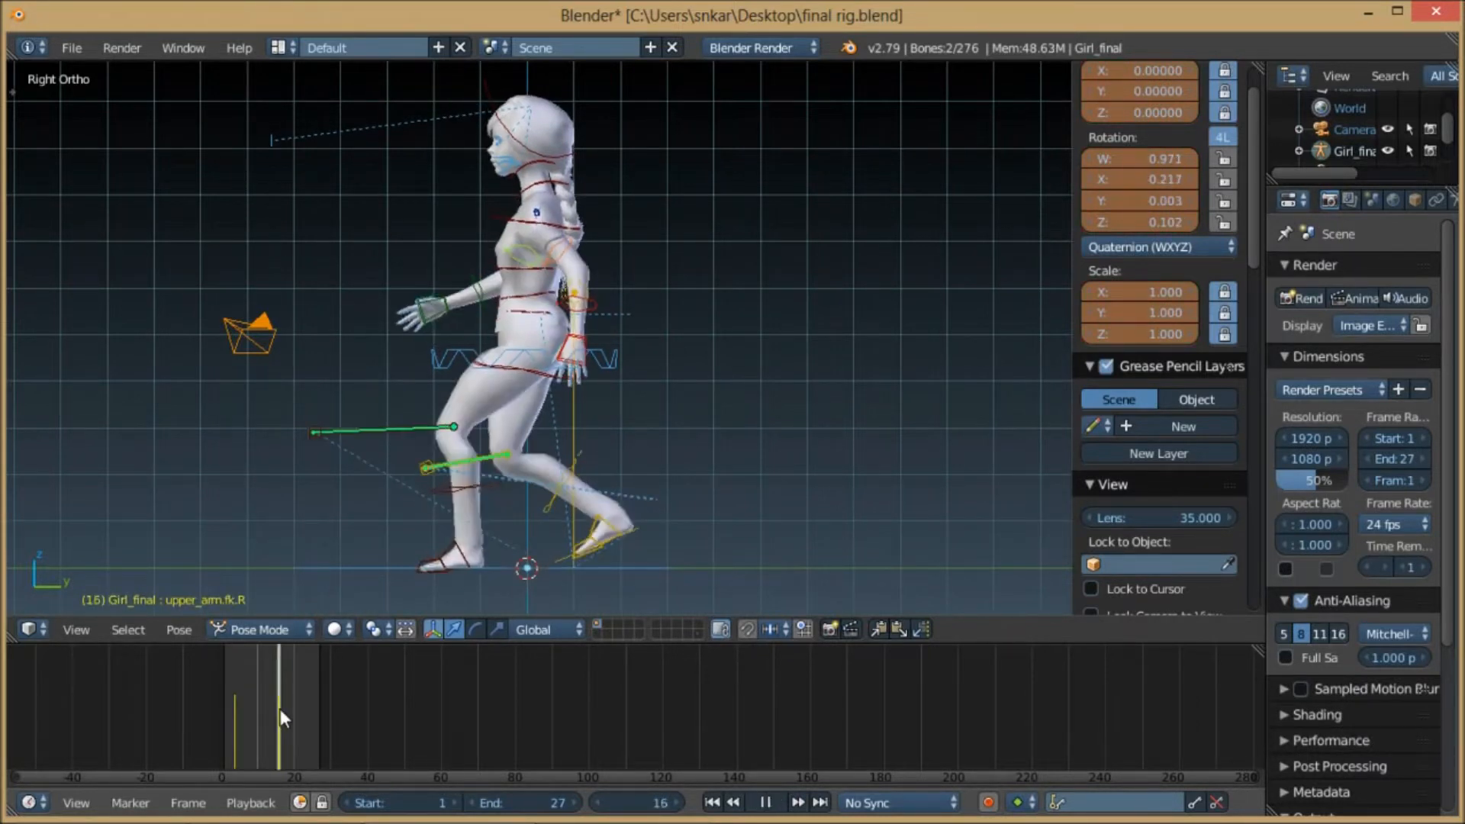
{"action": "left_click", "coordinate": [328, 717]}
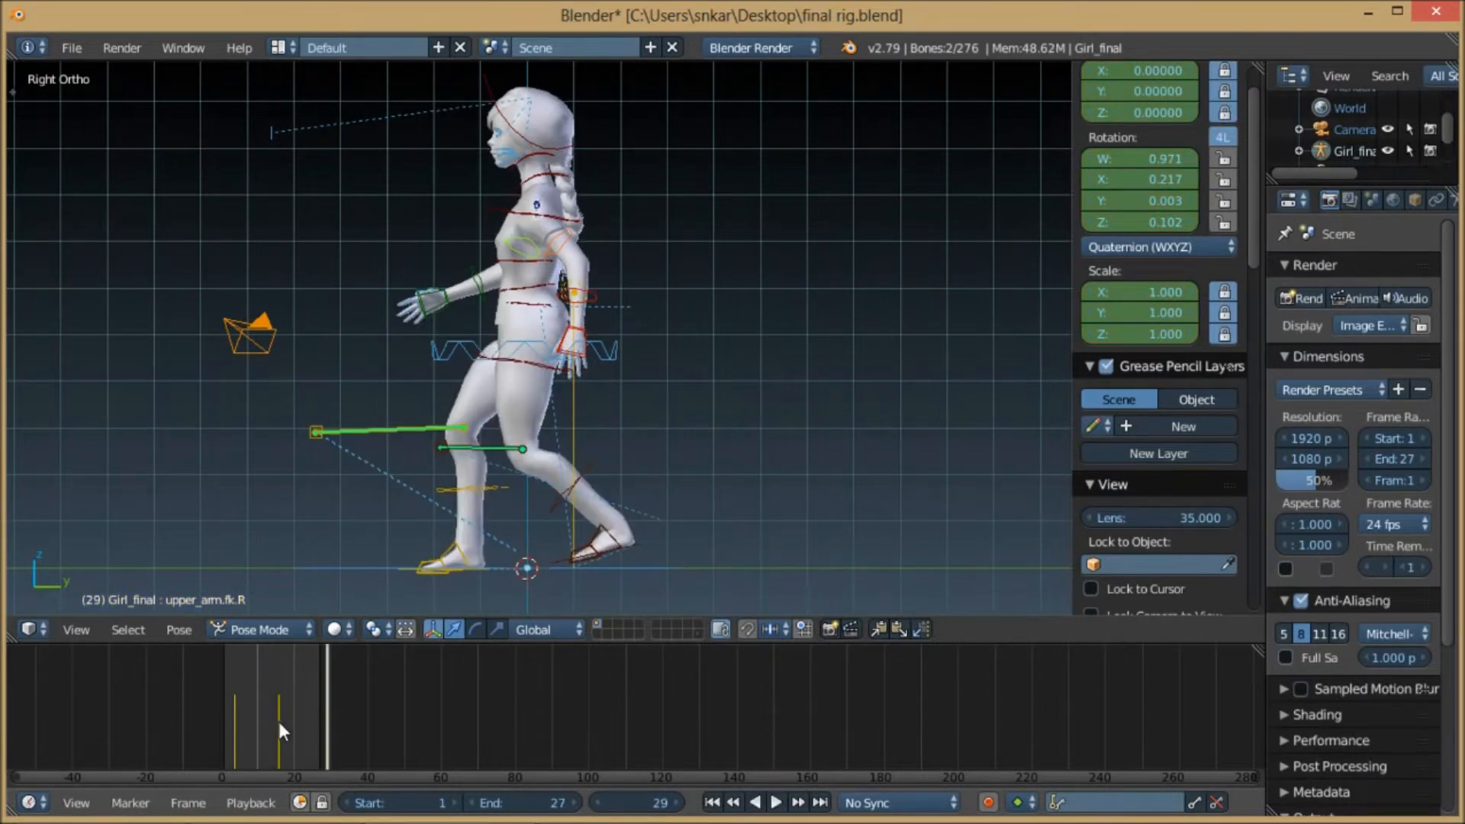
{"action": "left_click", "coordinate": [279, 720]}
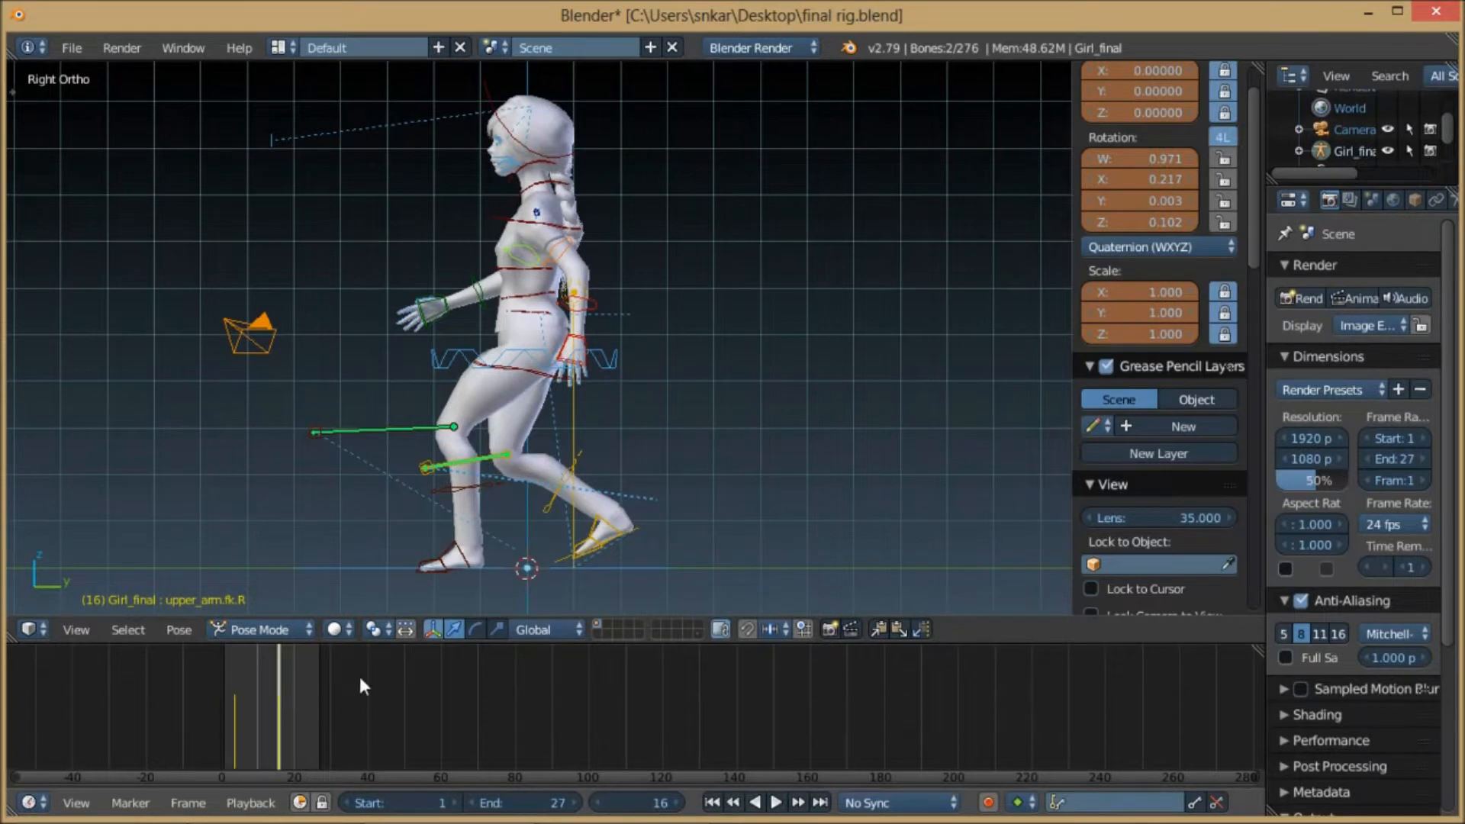
- Replay the animation and examine the arm pose at frame 28 against the keyed pose at frame 4
{"action": "key", "text": "alt+a"}
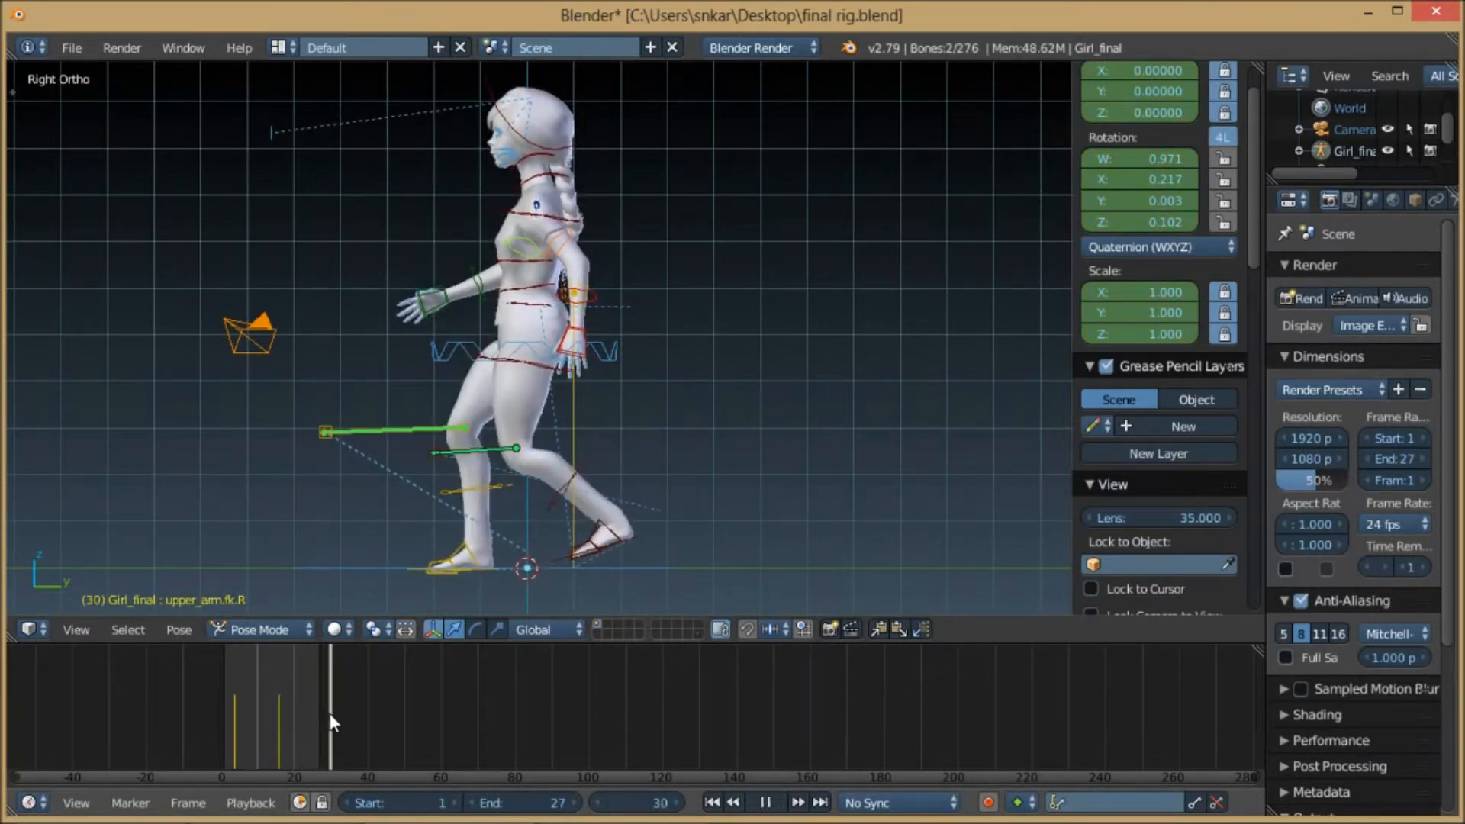
{"action": "key", "text": "alt+a"}
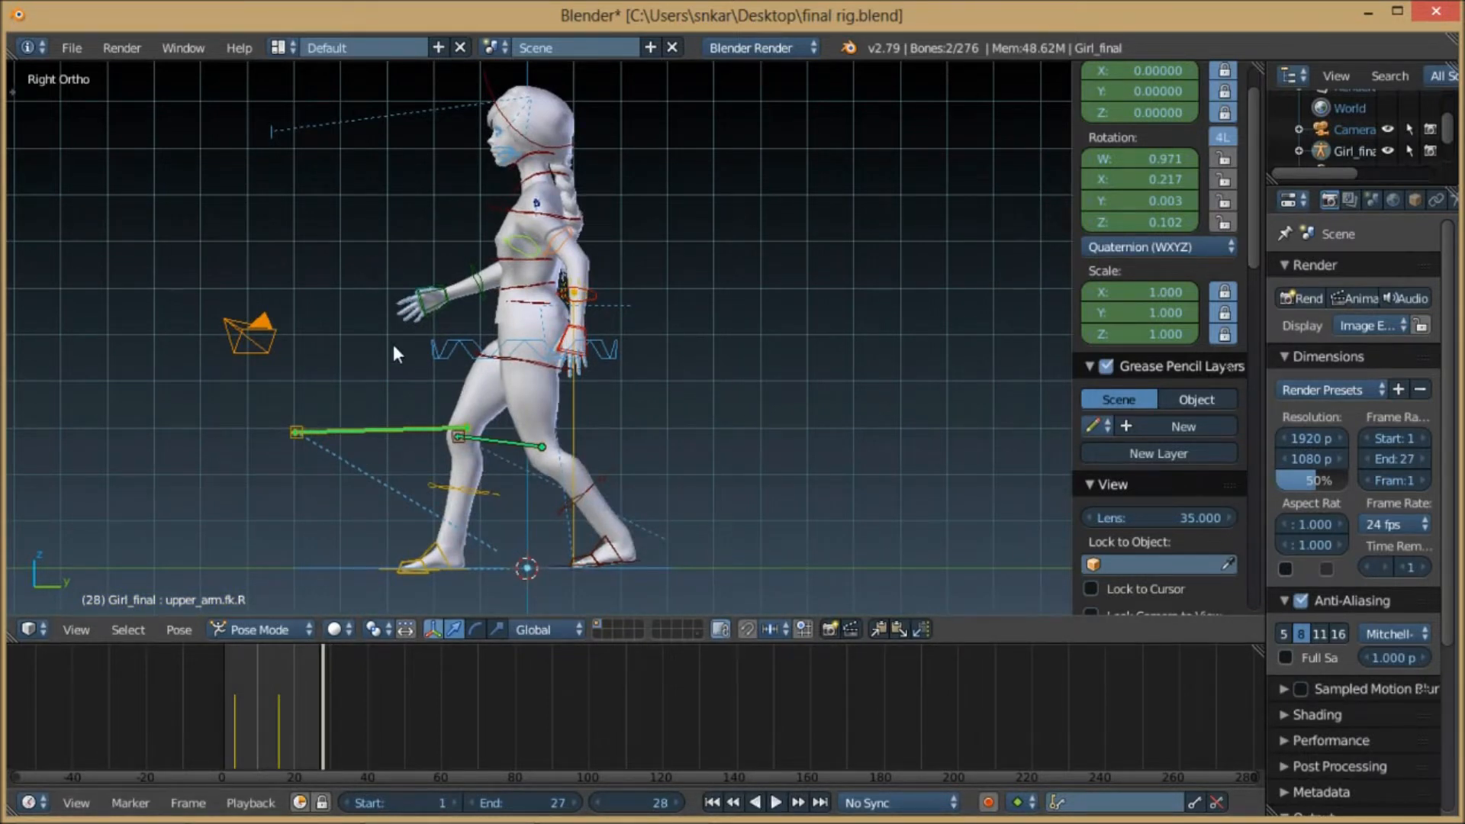
{"action": "left_click", "coordinate": [235, 705]}
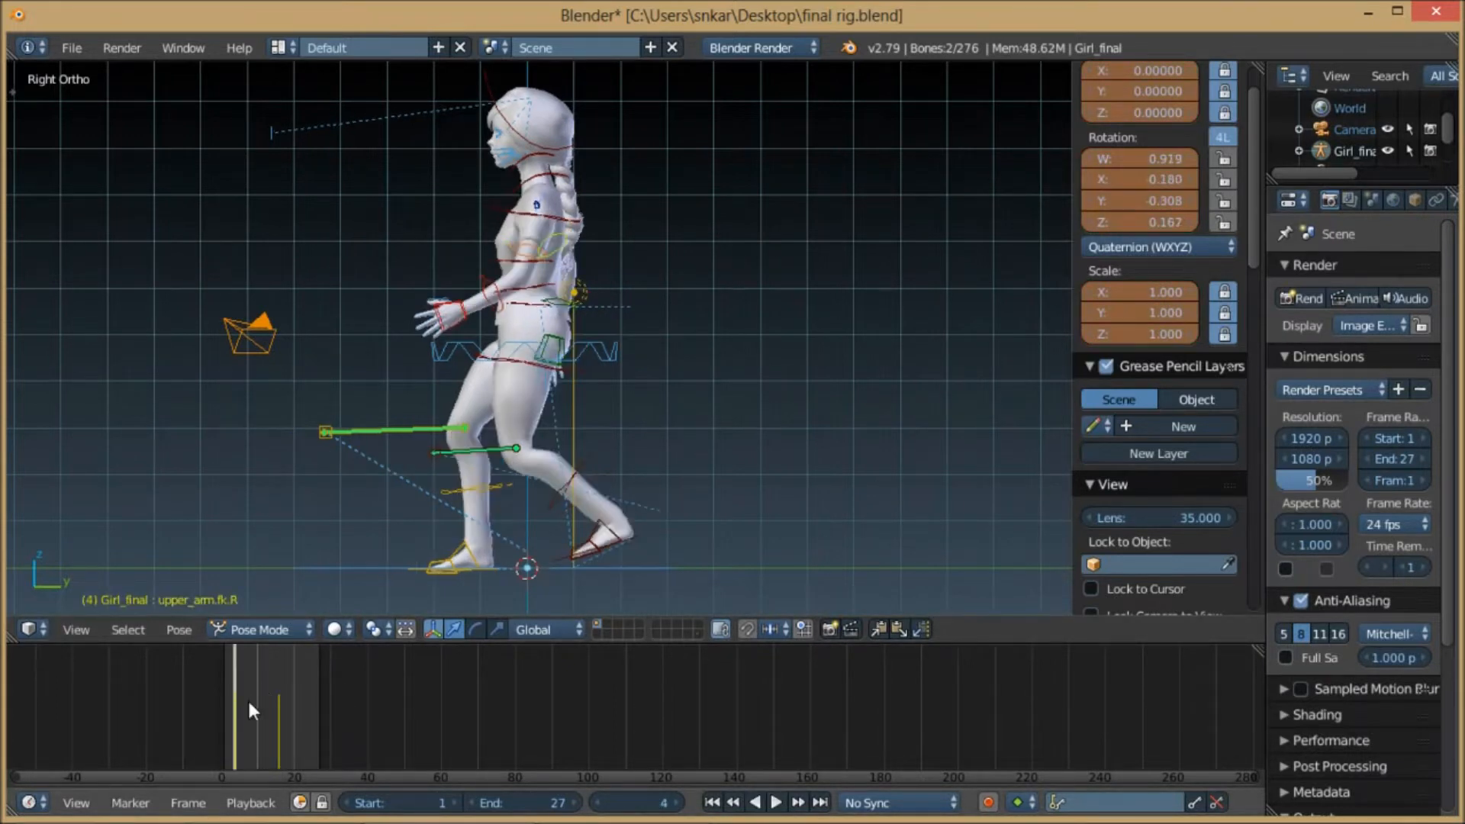
{"action": "left_click_drag", "start_coordinate": [325, 698], "coordinate": [323, 704]}
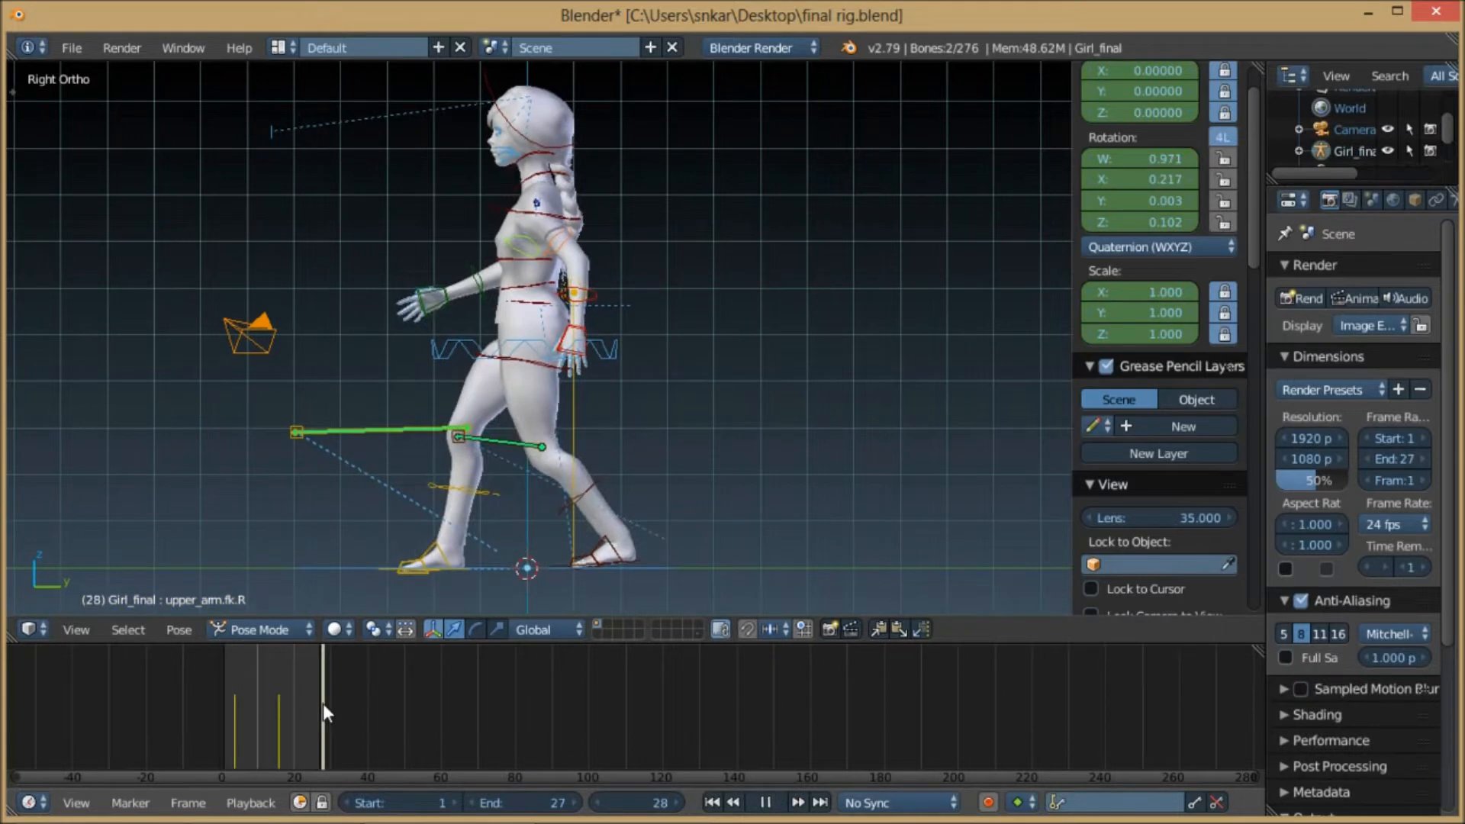
{"action": "key", "text": "alt+a"}
- Go to frame 4, select the left and right upper-arm FK bones, and return to the right orthographic view
{"action": "left_click", "coordinate": [235, 703]}
{"action": "middle_click_drag", "start_coordinate": [511, 309], "coordinate": [595, 382]}
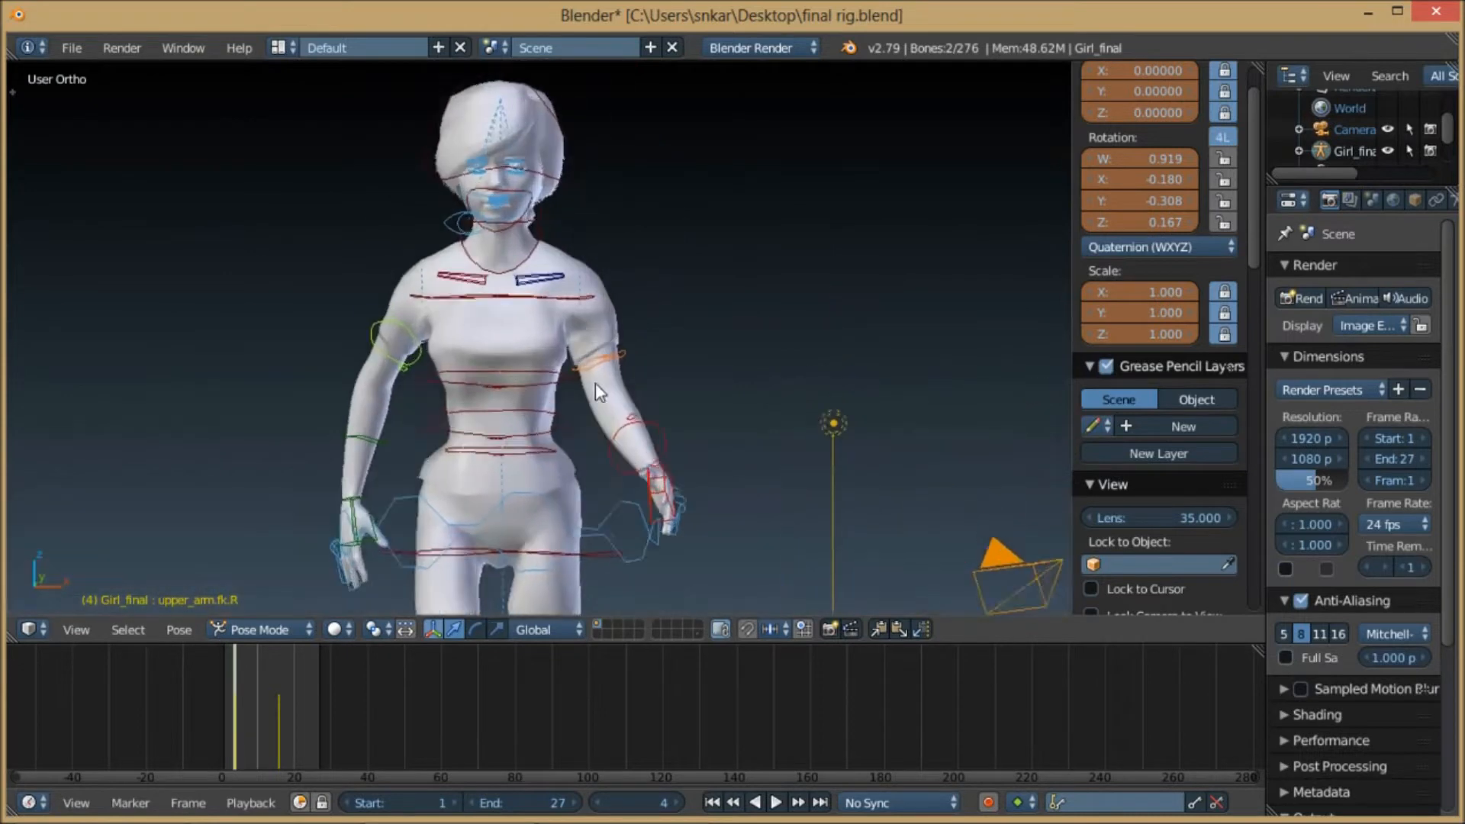
{"action": "scroll", "coordinate": [647, 363], "scroll_direction": "up", "scroll_amount": 1}
{"action": "right_click", "coordinate": [639, 360]}
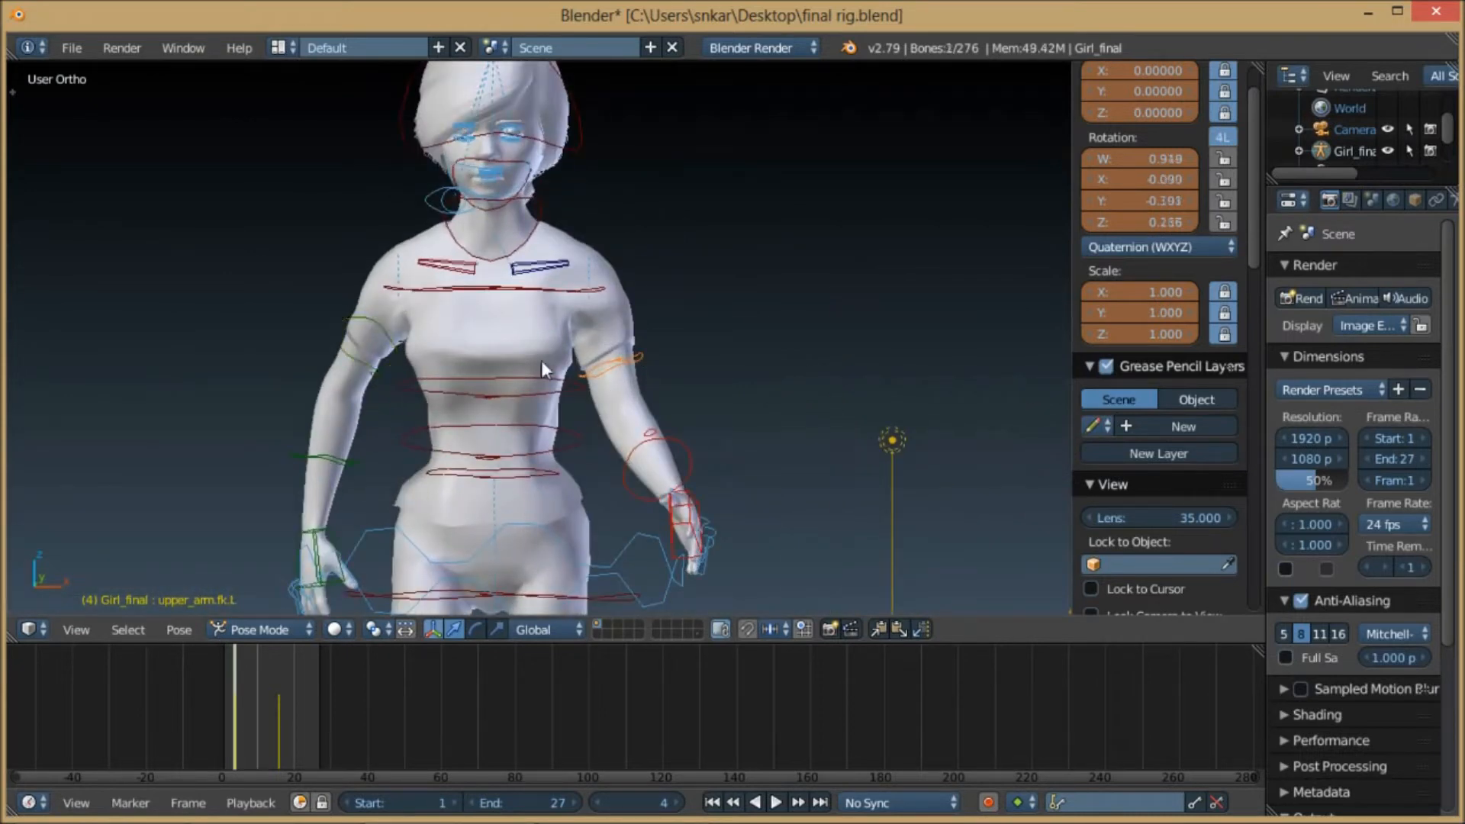
{"action": "right_click", "coordinate": [343, 328], "text": "shift"}
{"action": "scroll", "coordinate": [595, 401], "scroll_direction": "down", "scroll_amount": 3}
{"action": "middle_click_drag", "start_coordinate": [595, 401], "coordinate": [469, 404]}
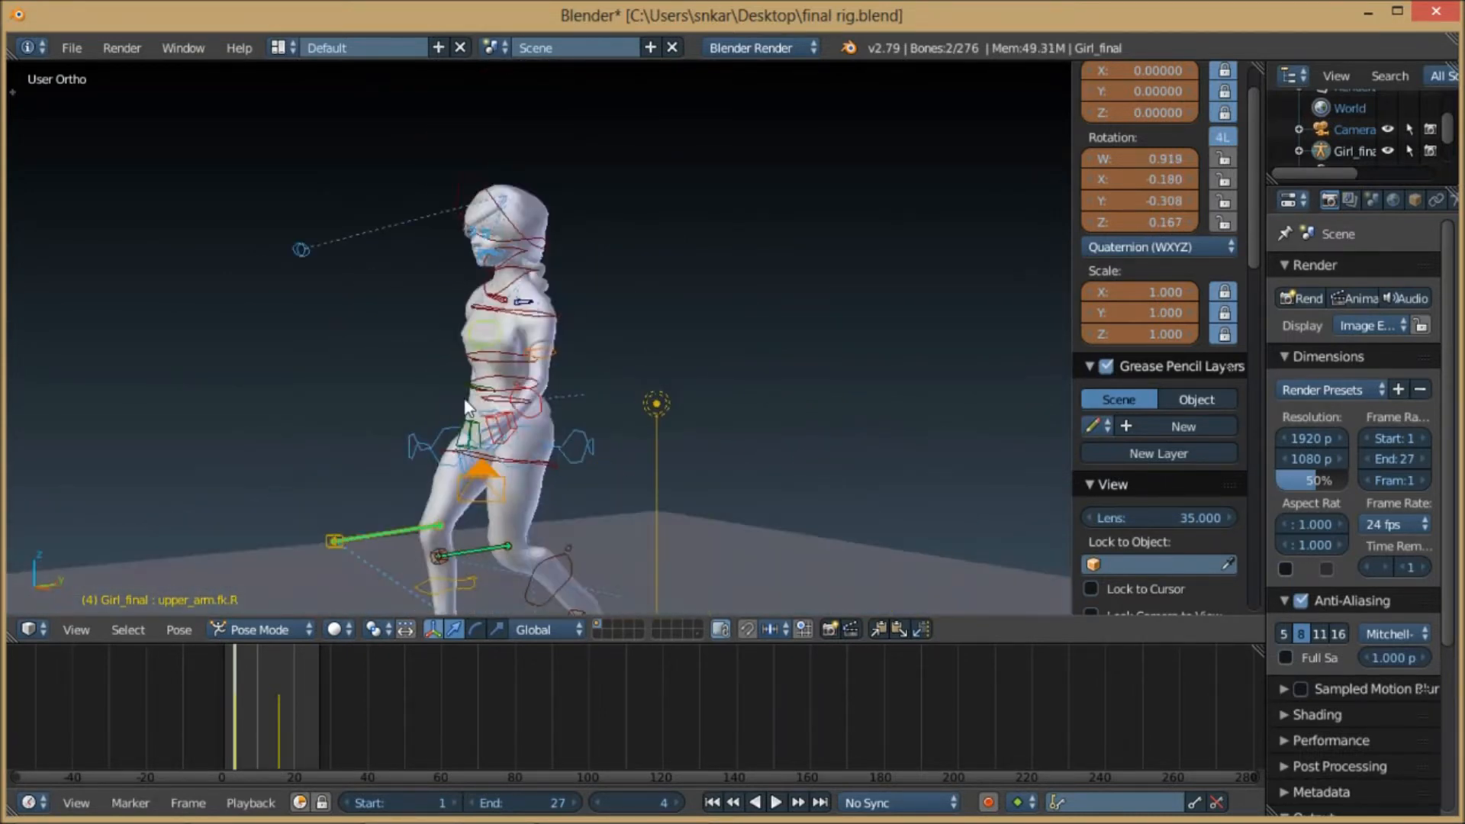
{"action": "key", "text": "KP_3"}
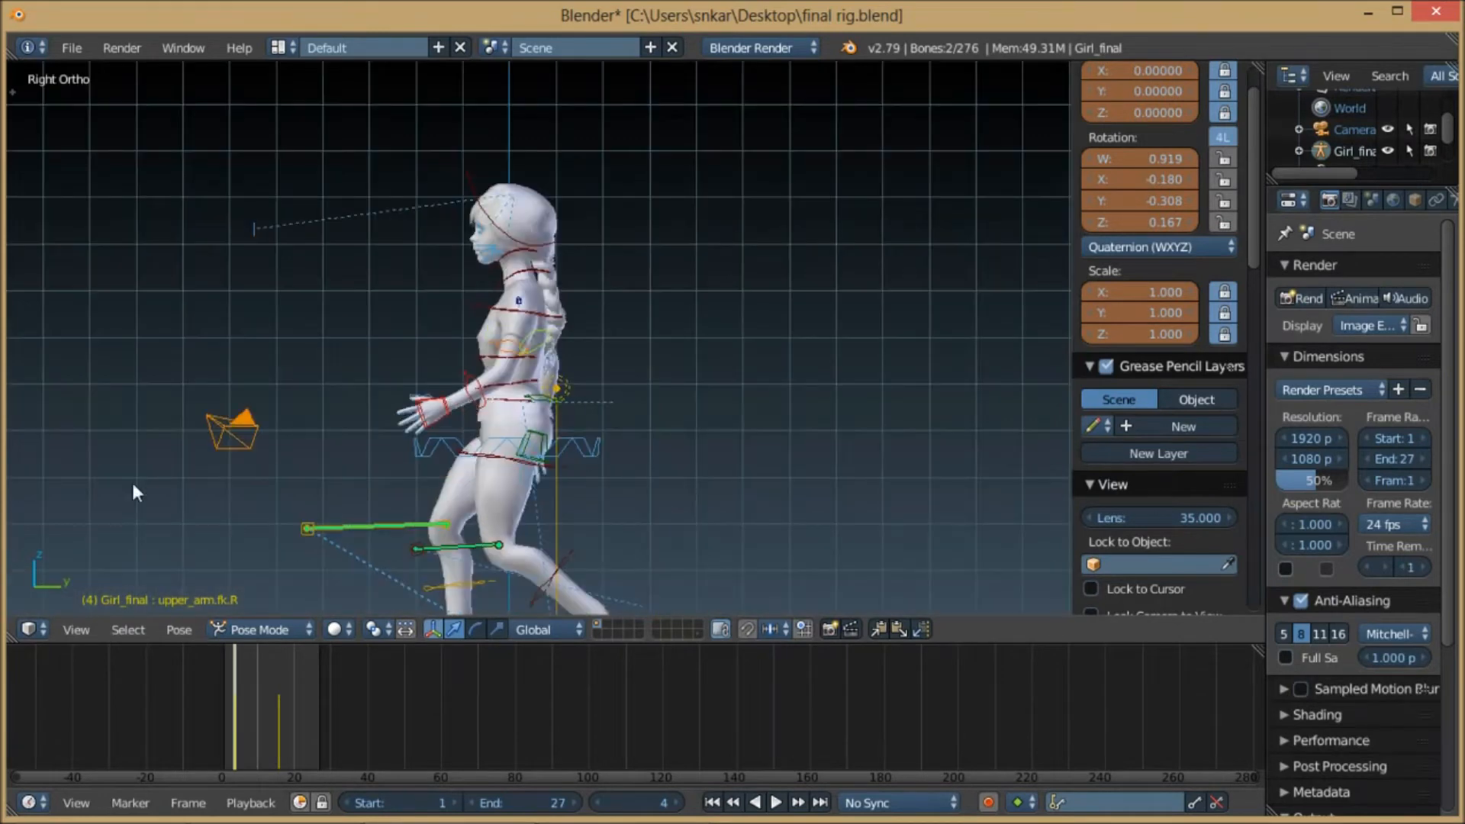
- Switch the 3D view to the Dope Sheet and bring up the upper-arm FK channels at the end of the list
{"action": "left_click", "coordinate": [31, 629]}
{"action": "left_click", "coordinate": [85, 519]}
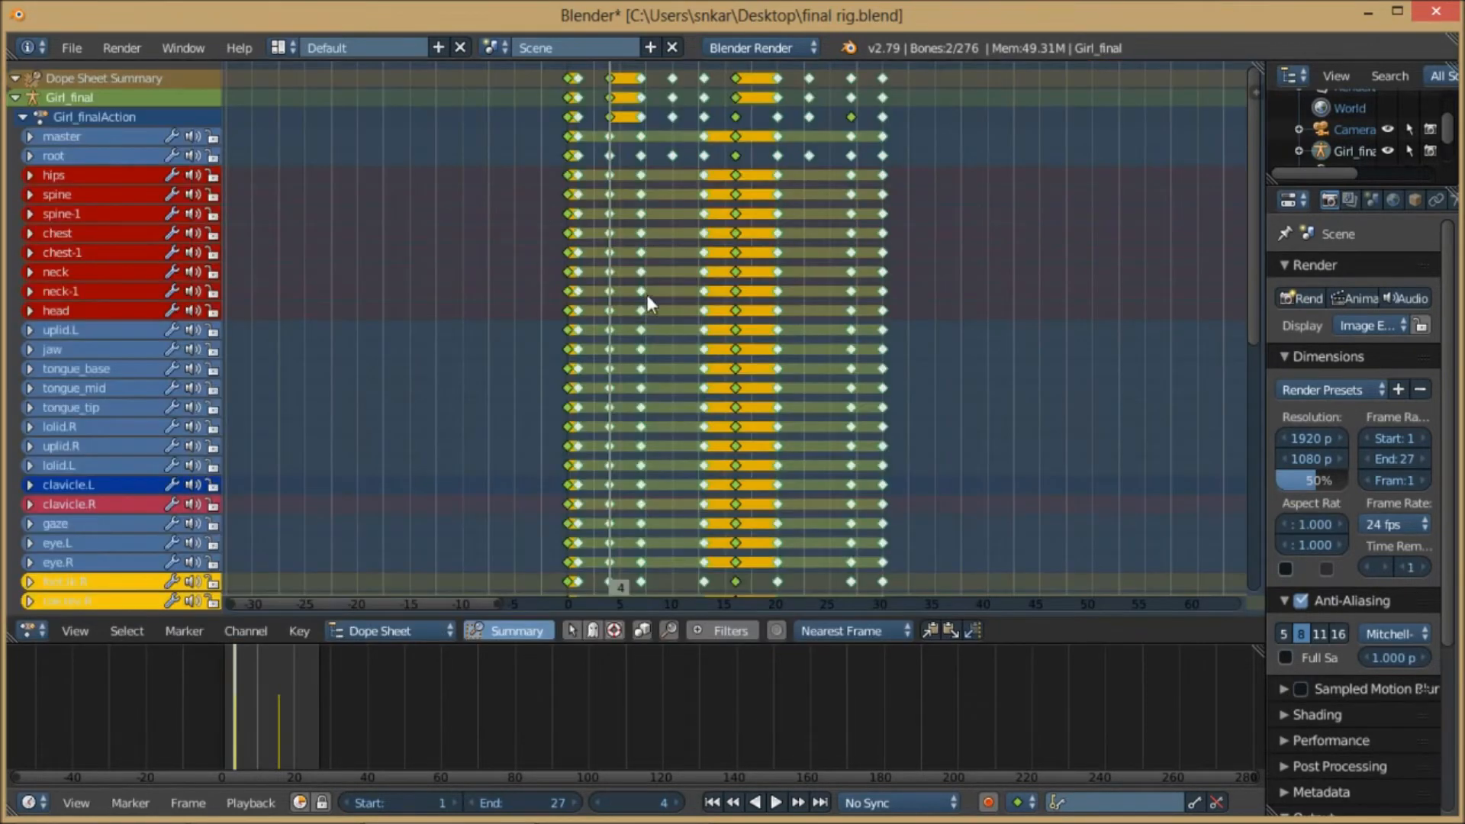
{"action": "scroll", "coordinate": [351, 461], "scroll_direction": "up", "scroll_amount": 2}
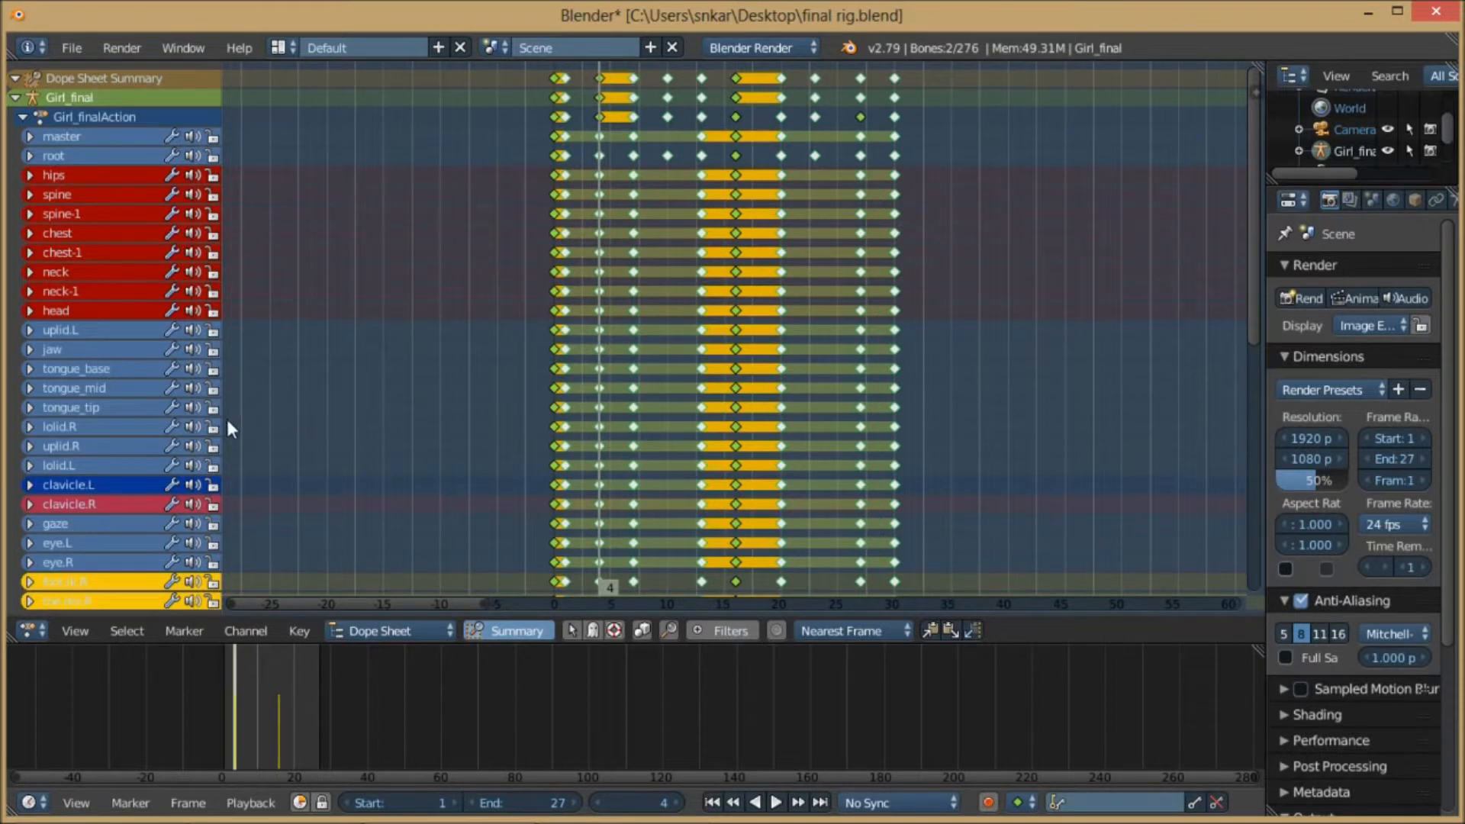
{"action": "scroll", "coordinate": [121, 425], "scroll_direction": "down", "scroll_amount": 5}
{"action": "scroll", "coordinate": [122, 415], "scroll_direction": "down", "scroll_amount": 5}
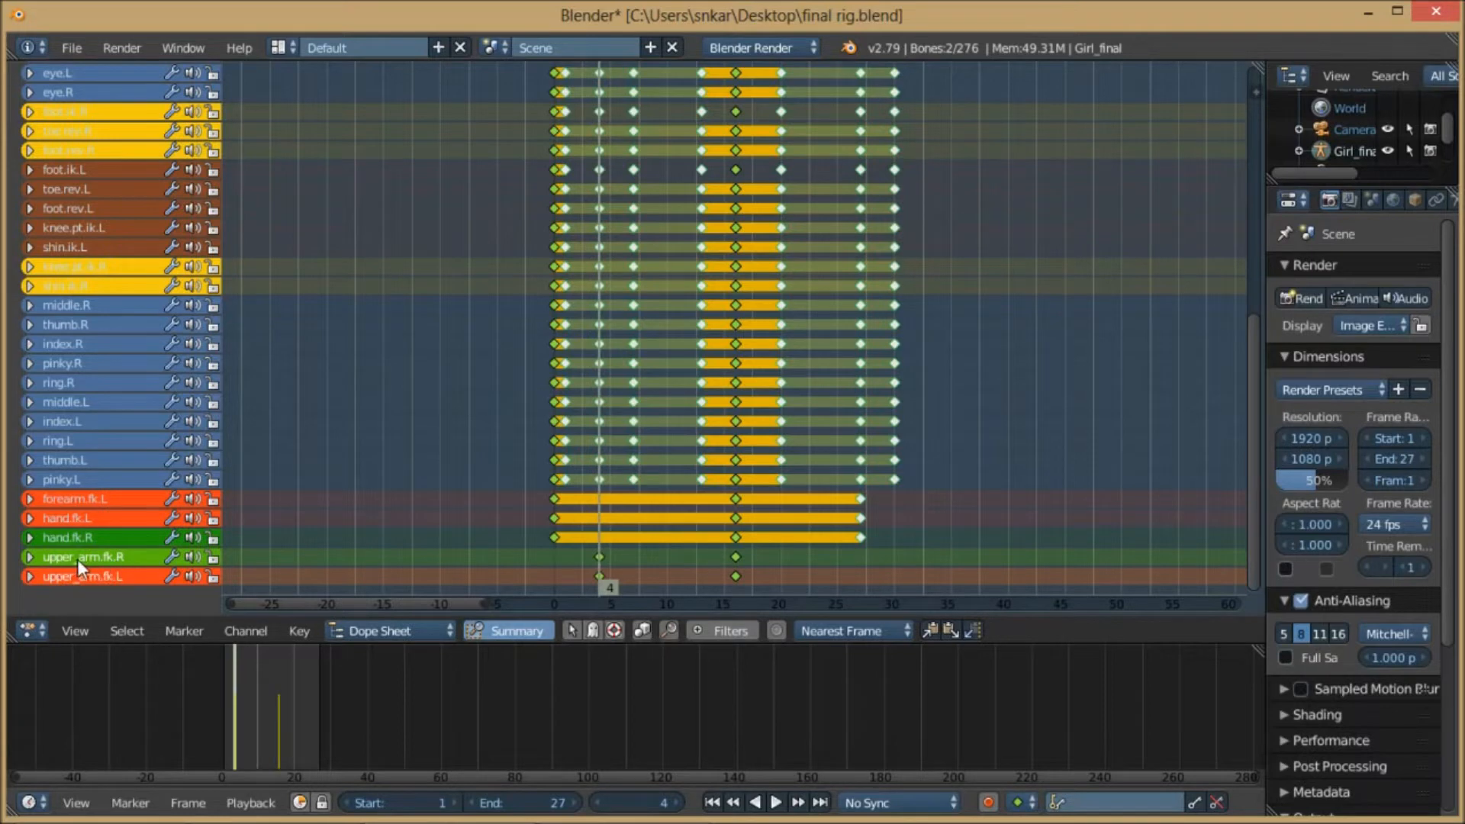
- Select the upper_arm.fk.R and upper_arm.fk.L channels in turn to identify their keyframes
{"action": "left_click", "coordinate": [123, 557]}
{"action": "left_click", "coordinate": [122, 579]}
{"action": "left_click", "coordinate": [120, 557]}
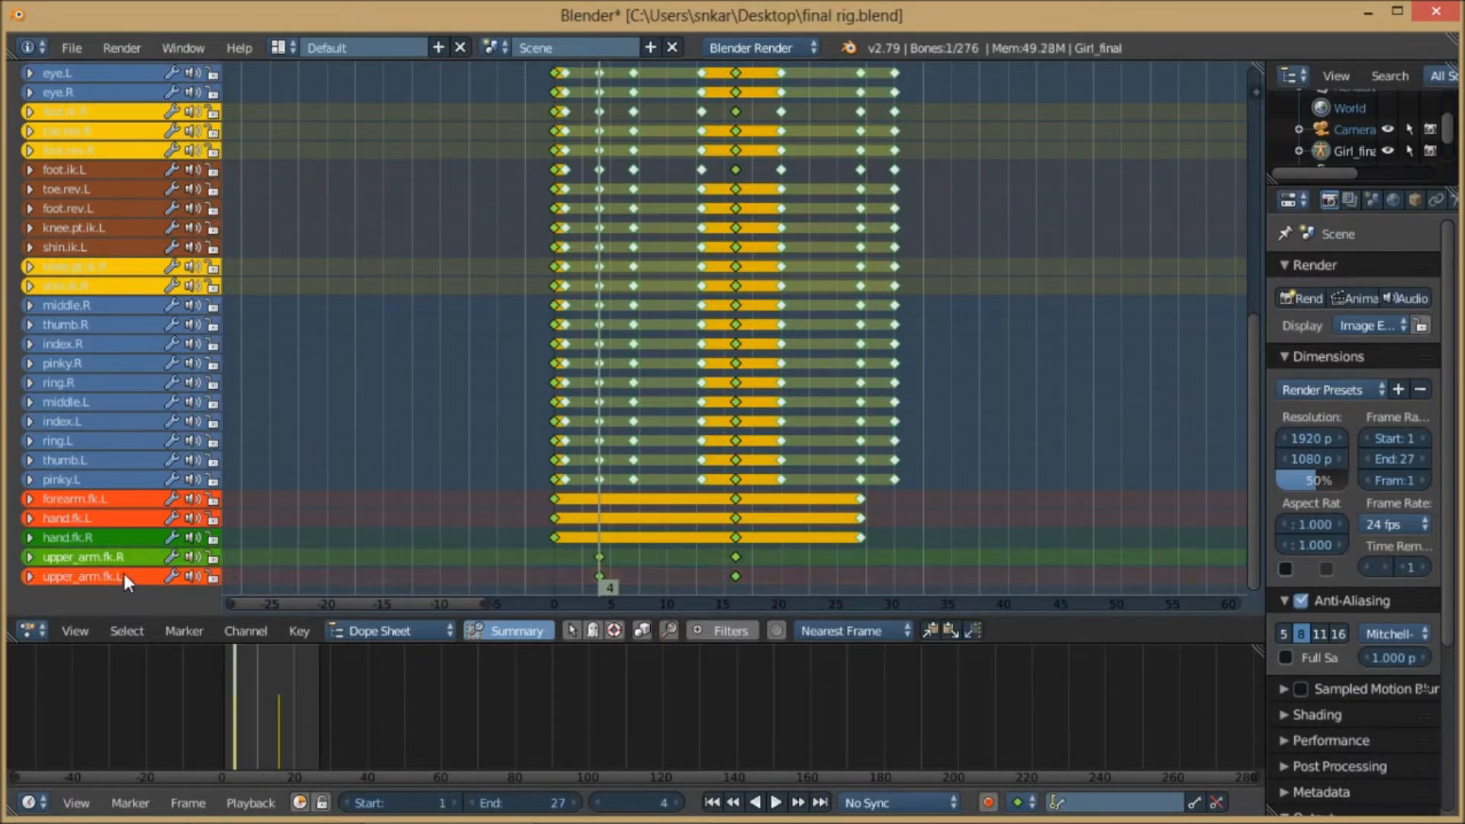
{"action": "left_click", "coordinate": [120, 575]}
{"action": "left_click", "coordinate": [131, 561]}
{"action": "left_click", "coordinate": [131, 574]}
{"action": "left_click", "coordinate": [134, 556]}
{"action": "left_click", "coordinate": [134, 571]}
{"action": "left_click", "coordinate": [139, 554]}
{"action": "left_click", "coordinate": [134, 576]}
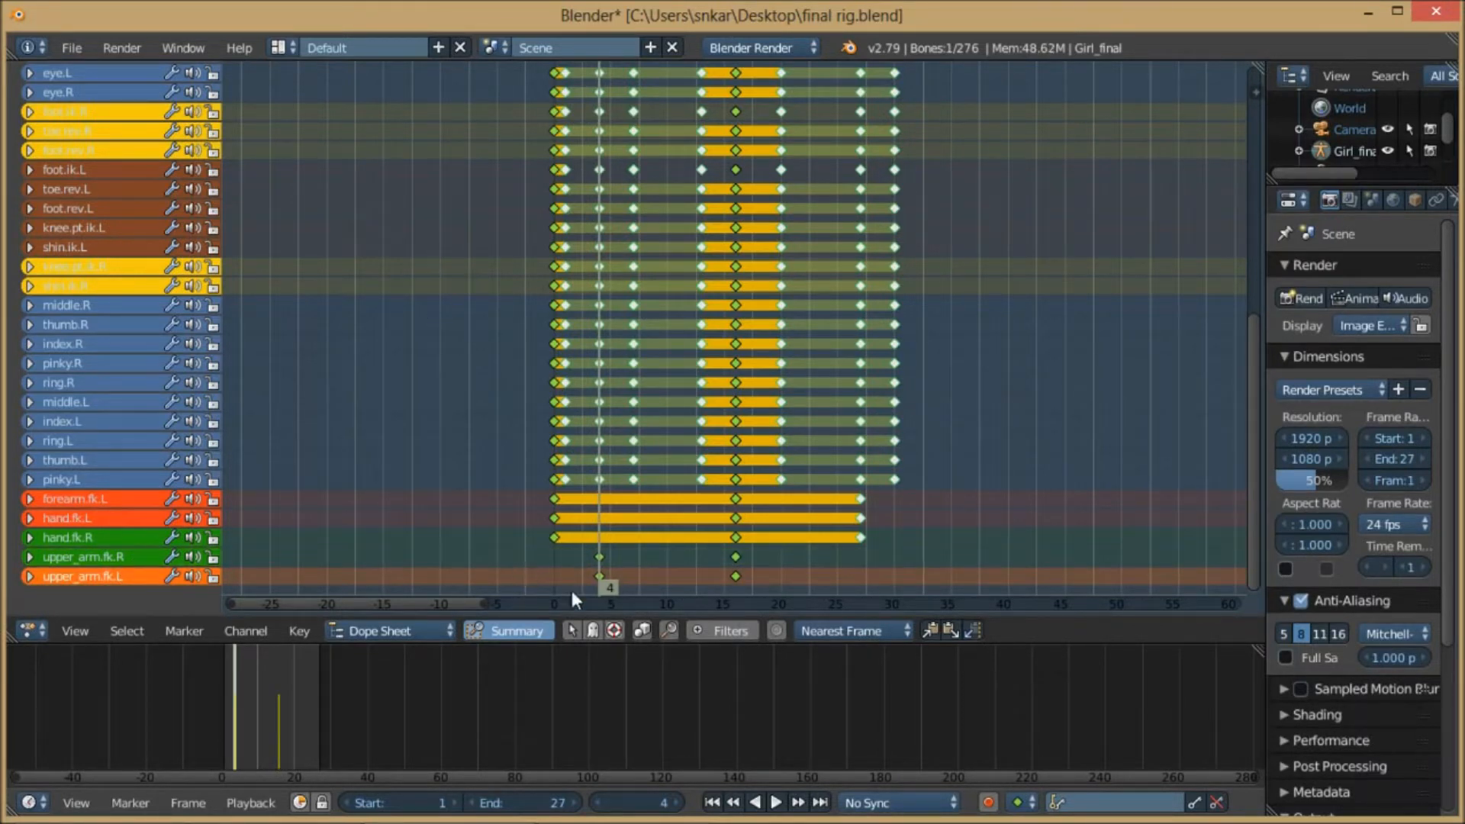
- Duplicate the frame 4 keyframes of upper_arm.fk.R and upper_arm.fk.L to frame 28
{"action": "right_click", "coordinate": [600, 556]}
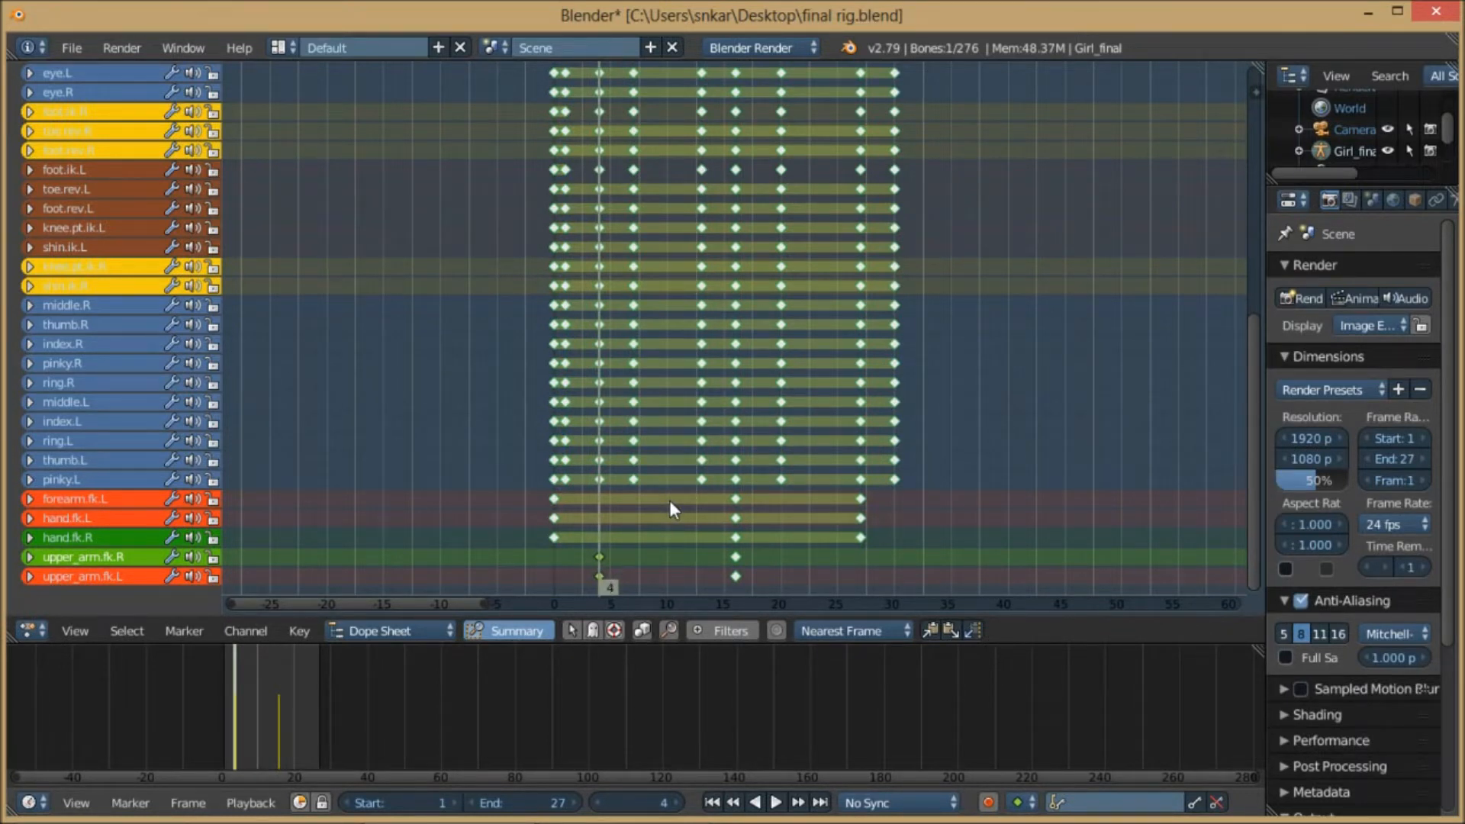
{"action": "key", "text": "shift+d"}
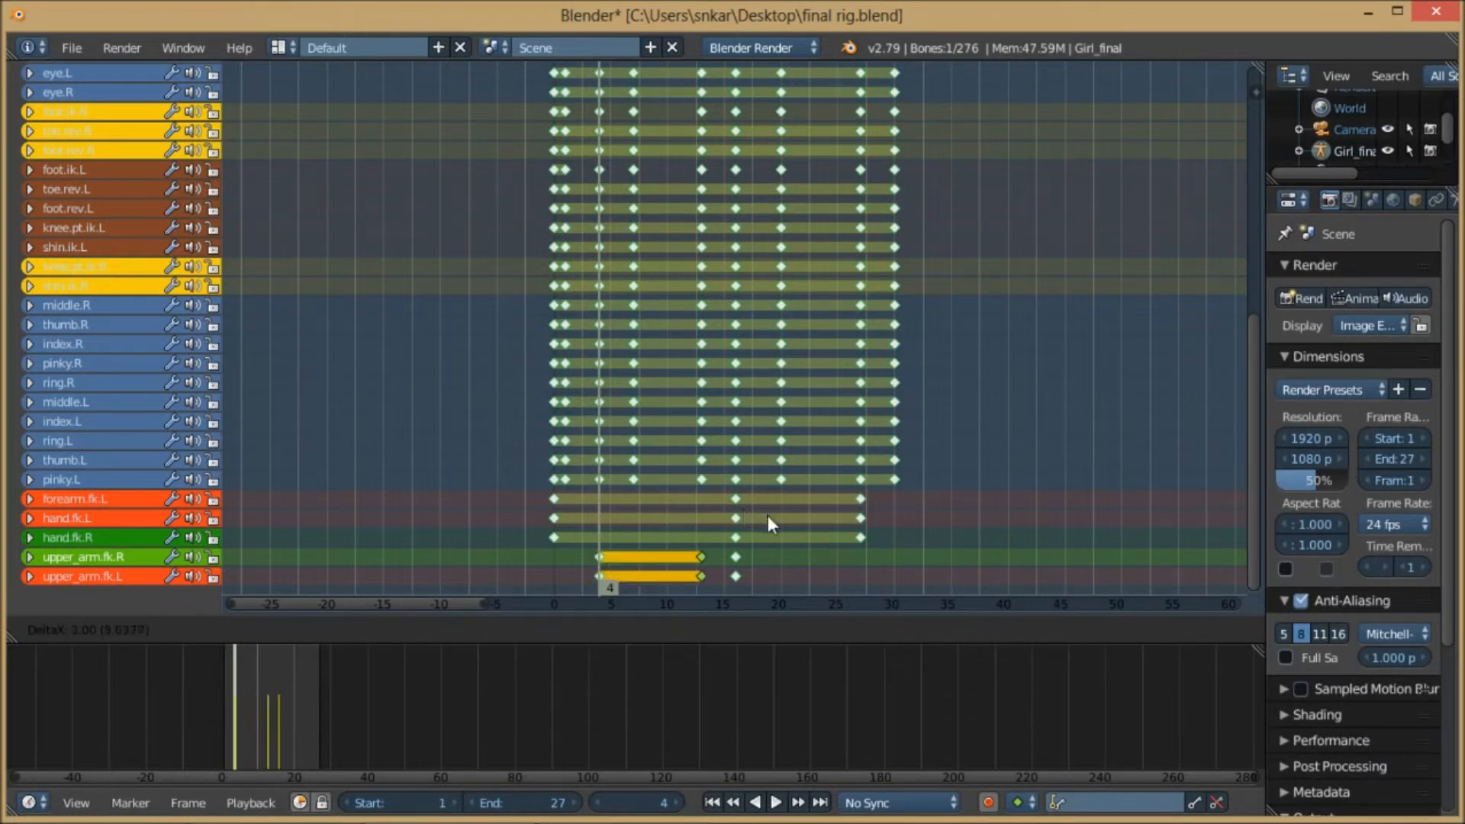
{"action": "left_click", "coordinate": [947, 546]}
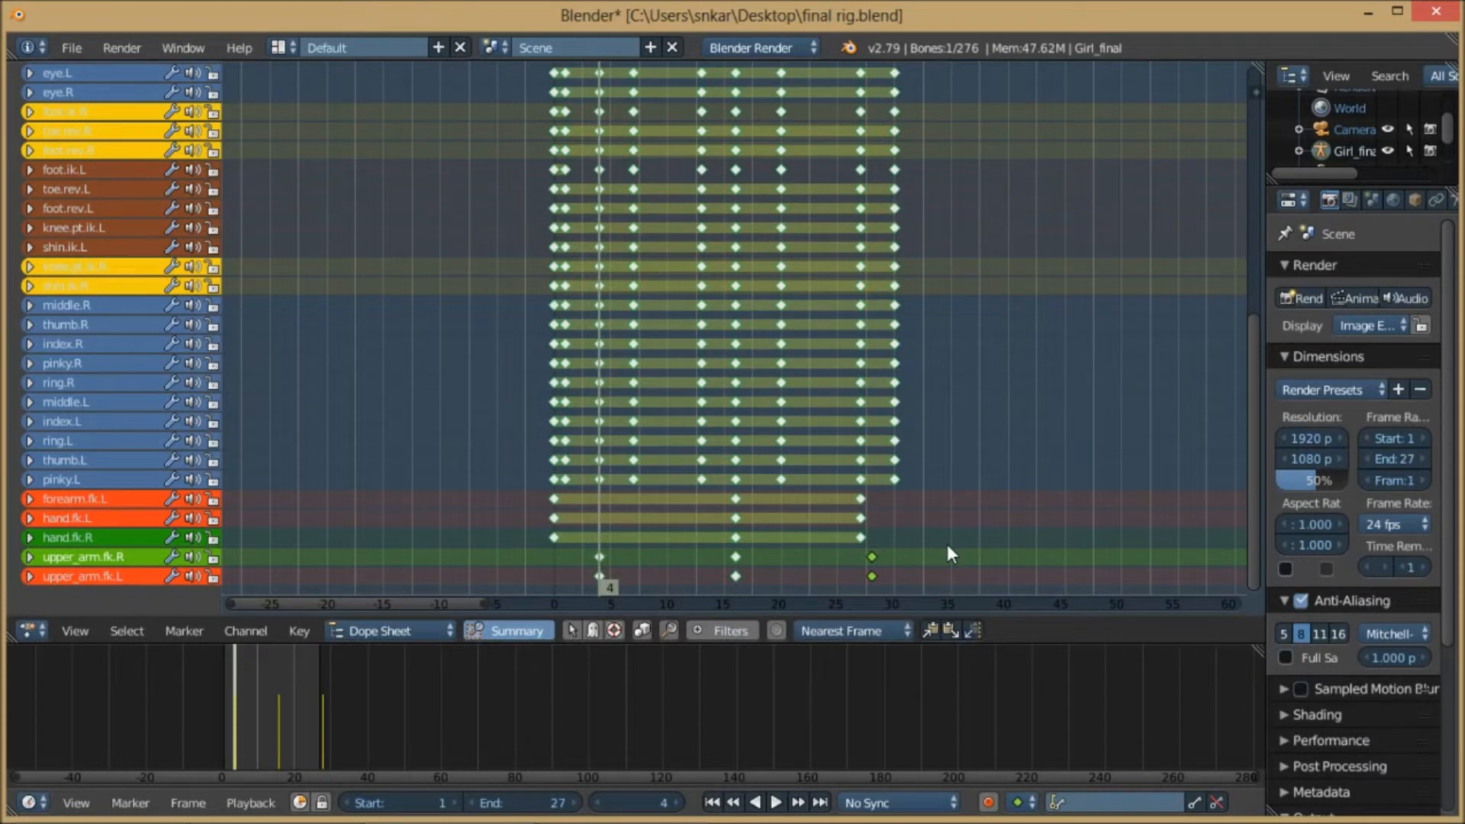
- Switch the Dope Sheet back to the 3D view and play the walk cycle from the side
{"action": "left_click", "coordinate": [39, 635]}
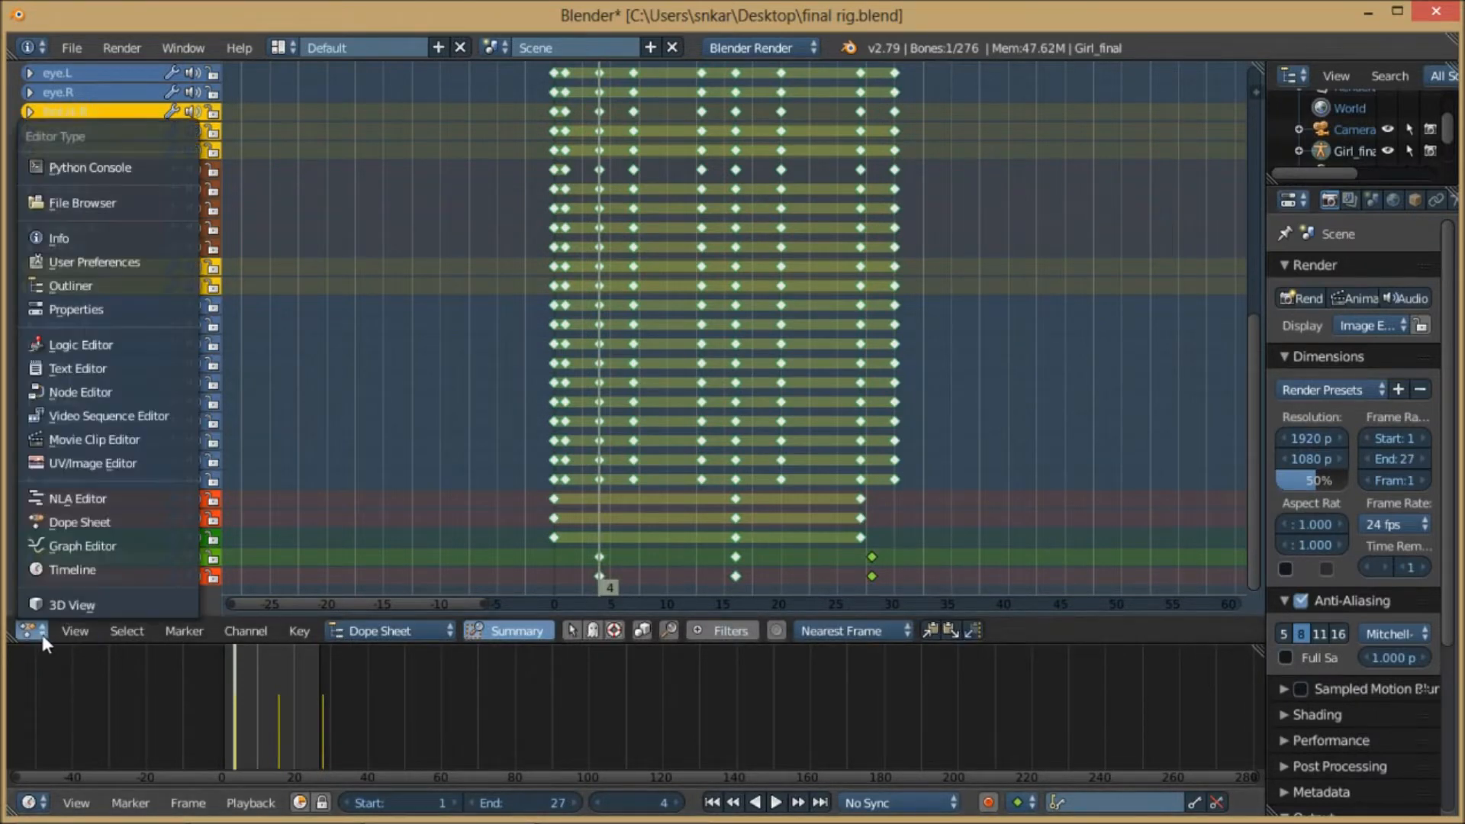
{"action": "left_click", "coordinate": [58, 608]}
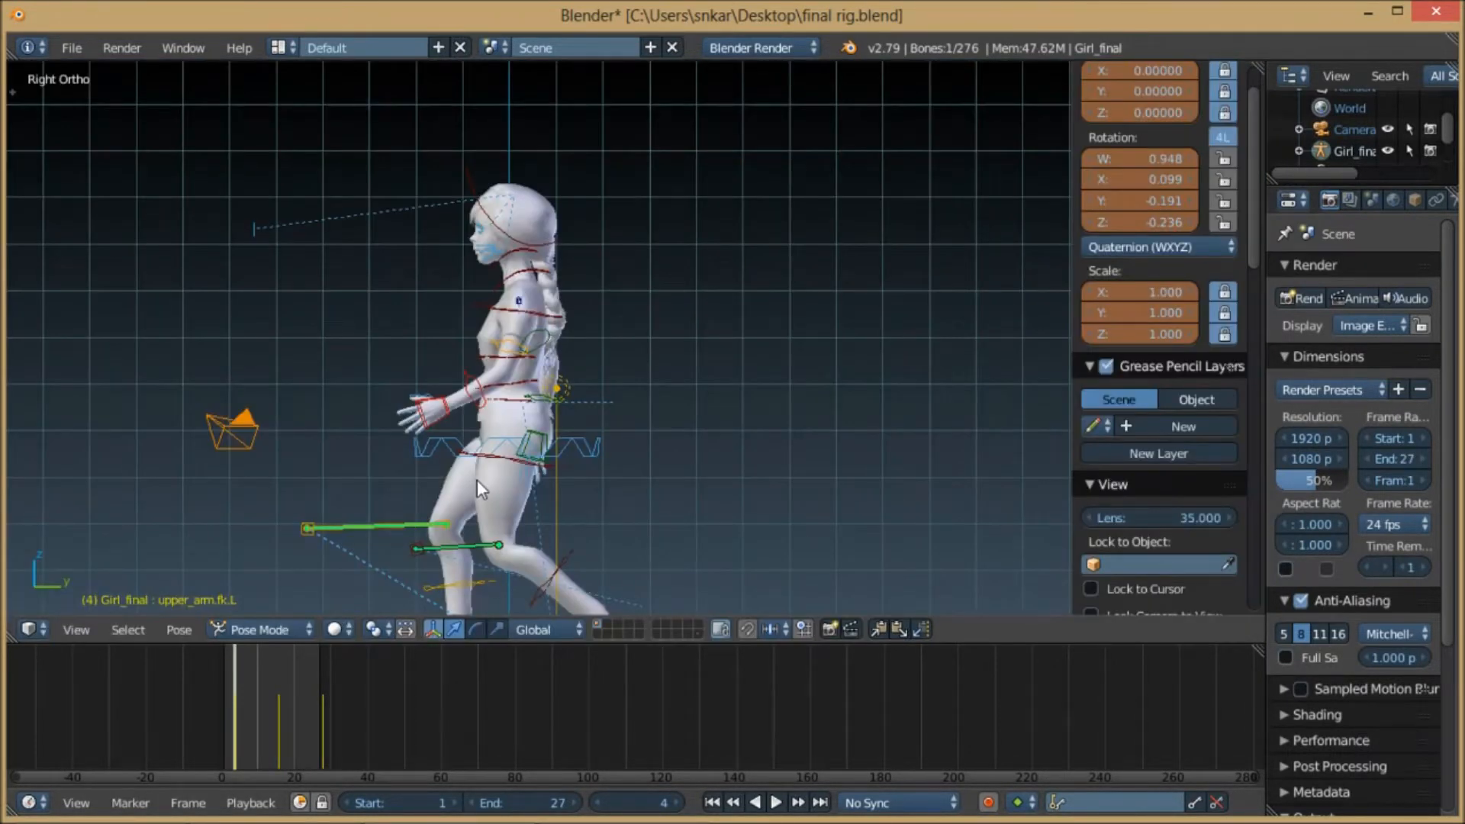
{"action": "middle_click_drag", "start_coordinate": [455, 484], "coordinate": [510, 419], "text": "shift"}
{"action": "key", "text": "alt+a"}
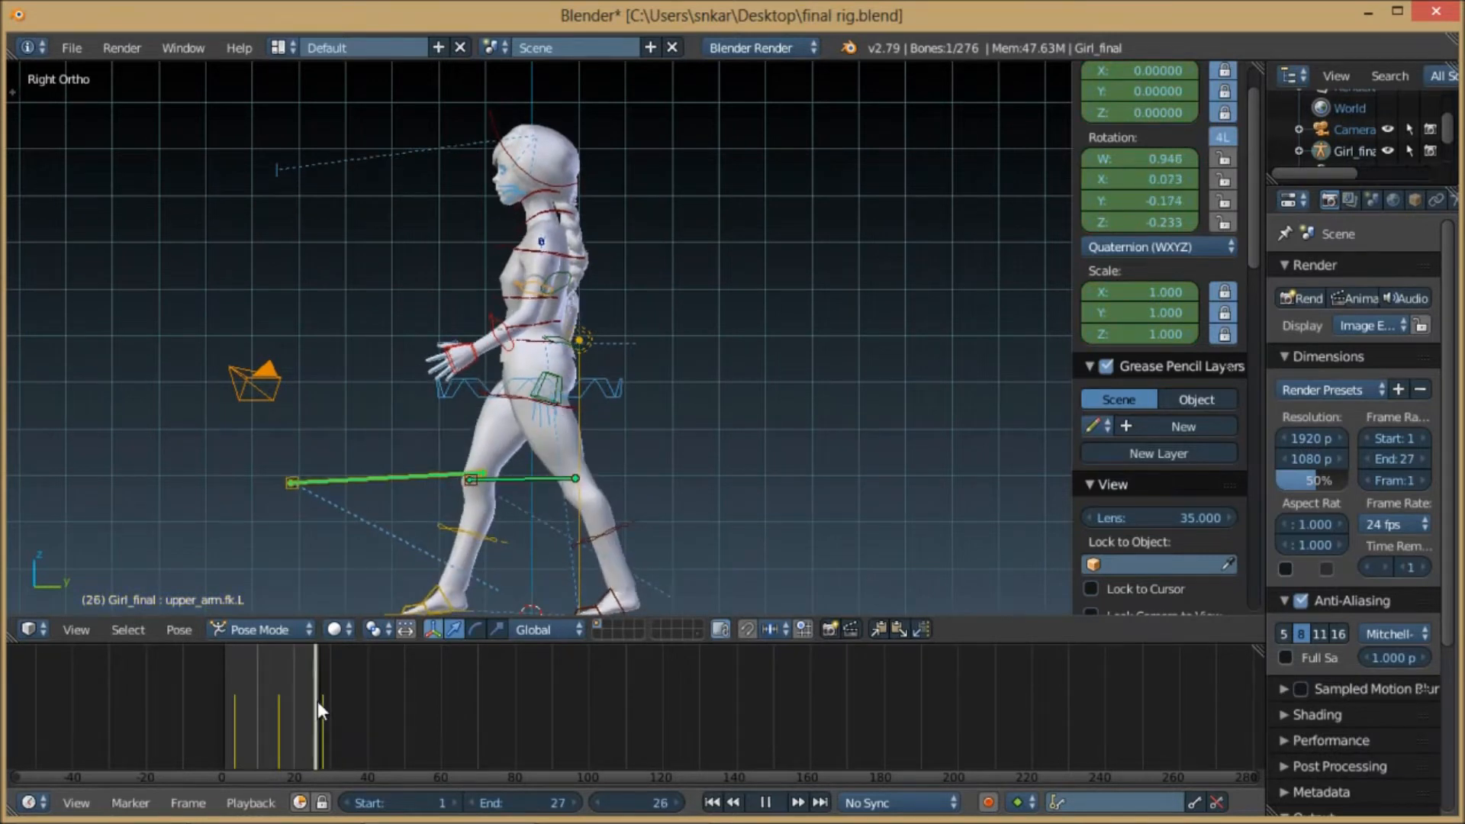
- Stop playback and scrub between frames 0, 4 and 28 to compare the start and end poses of the walk cycle
{"action": "key", "text": "alt+a"}
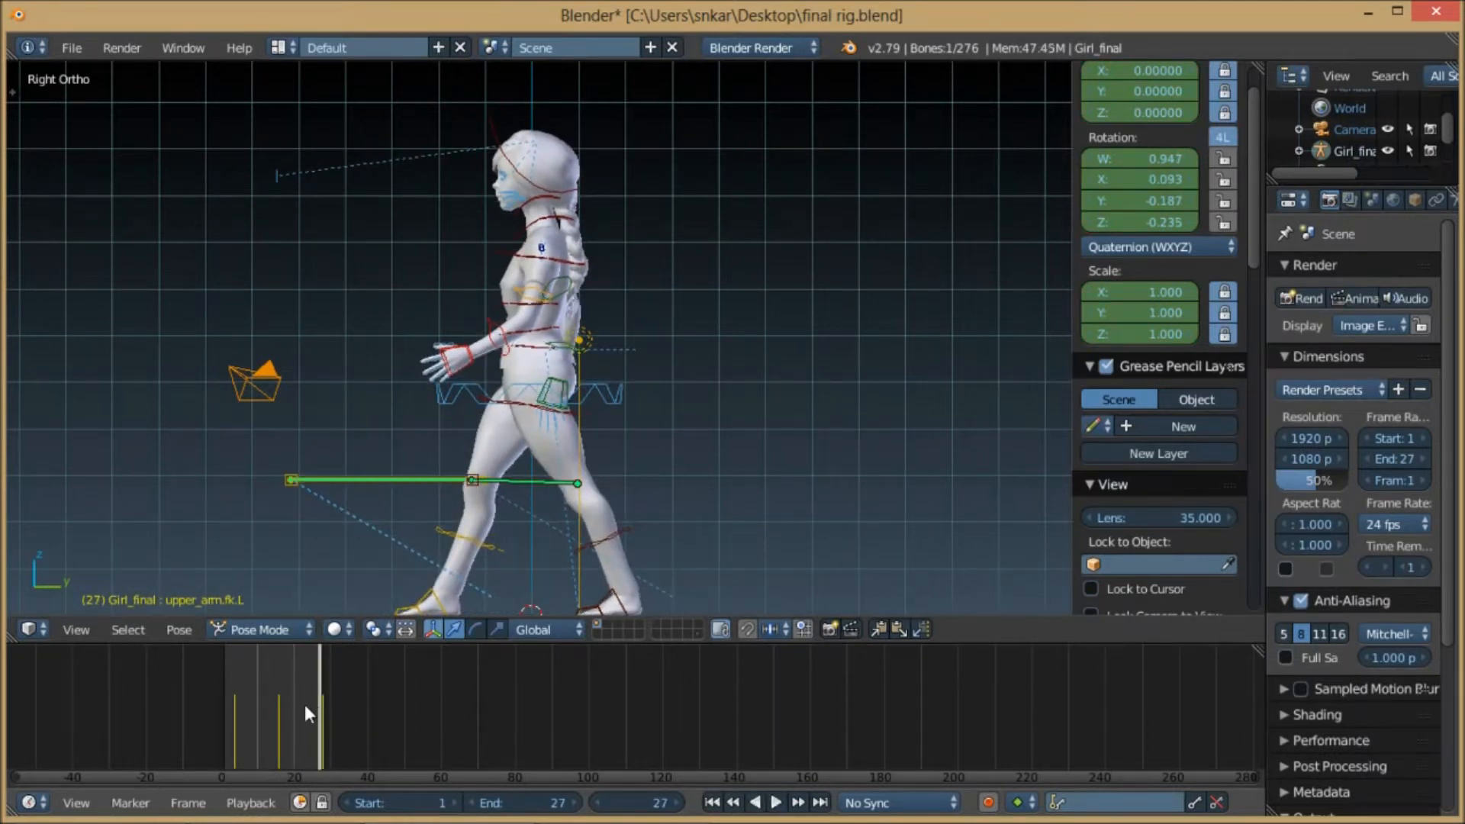
{"action": "left_click_drag", "start_coordinate": [319, 706], "coordinate": [237, 723]}
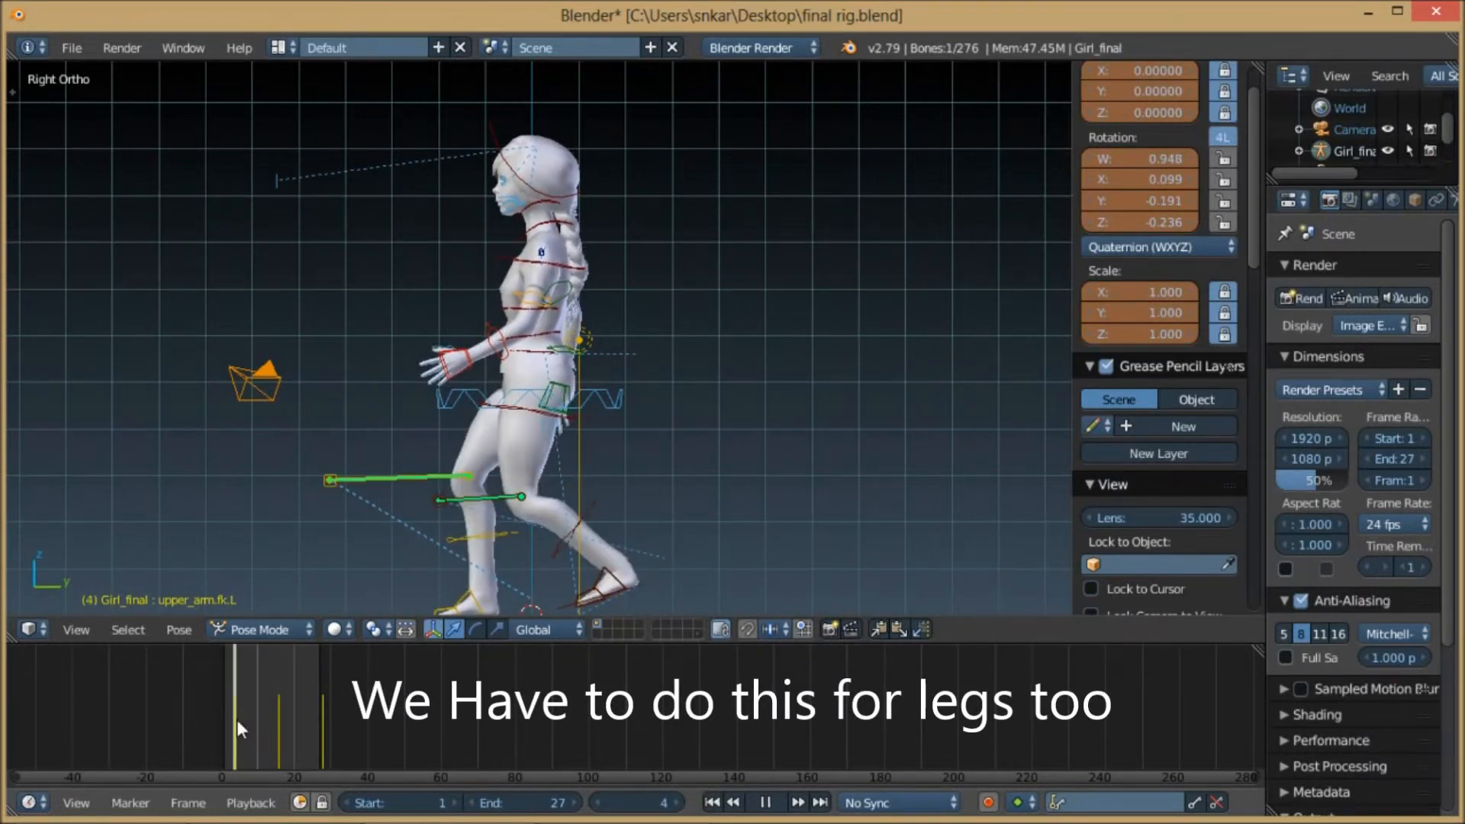
{"action": "left_click_drag", "start_coordinate": [236, 720], "coordinate": [220, 718]}
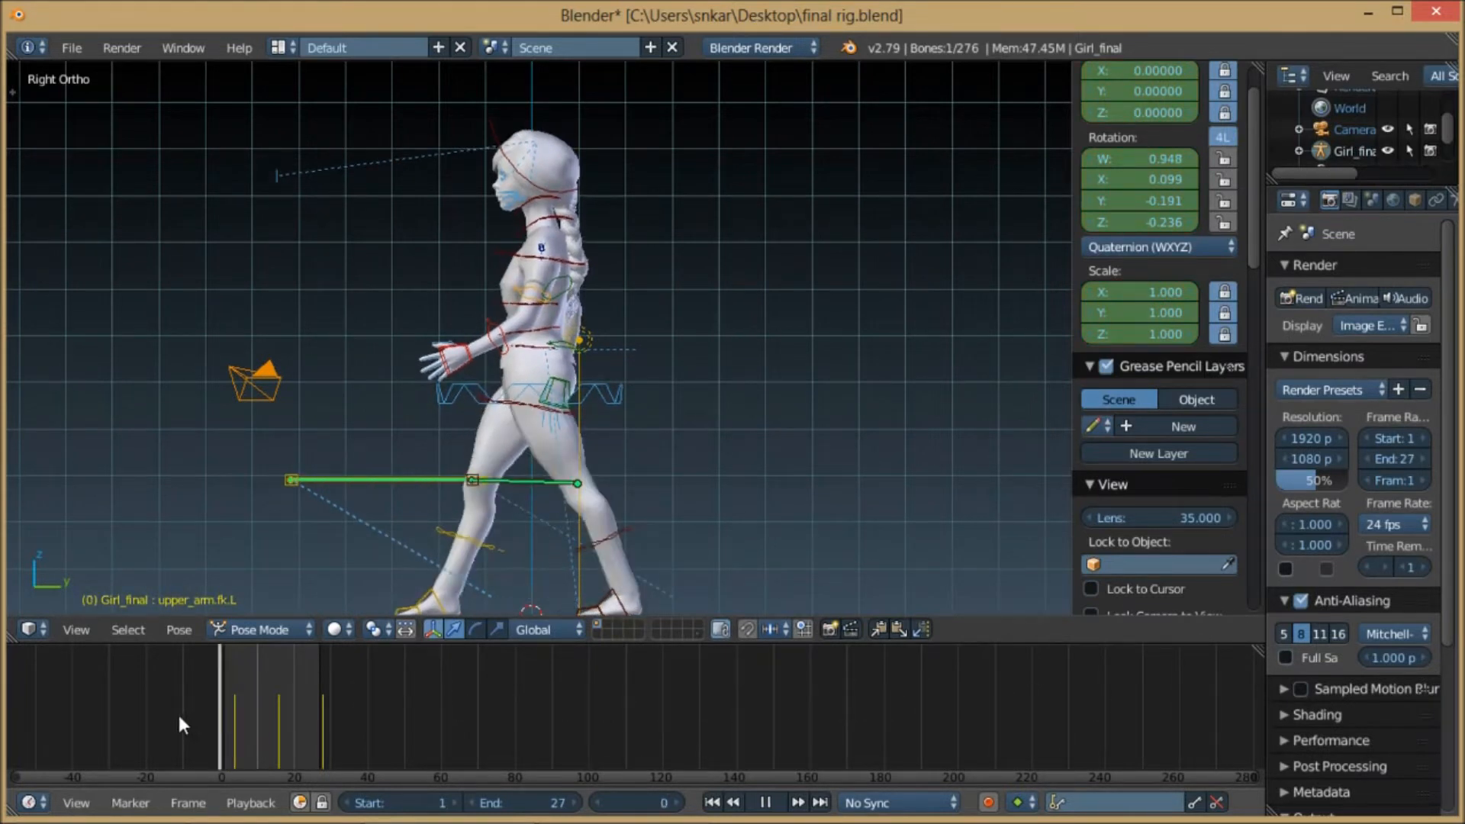
{"action": "mouse_move", "coordinate": [221, 714]}
{"action": "left_mouse_down"}
{"action": "mouse_move", "coordinate": [236, 715]}
{"action": "mouse_move", "coordinate": [224, 721]}
{"action": "left_mouse_up"}
{"action": "left_click_drag", "start_coordinate": [225, 732], "coordinate": [322, 738]}
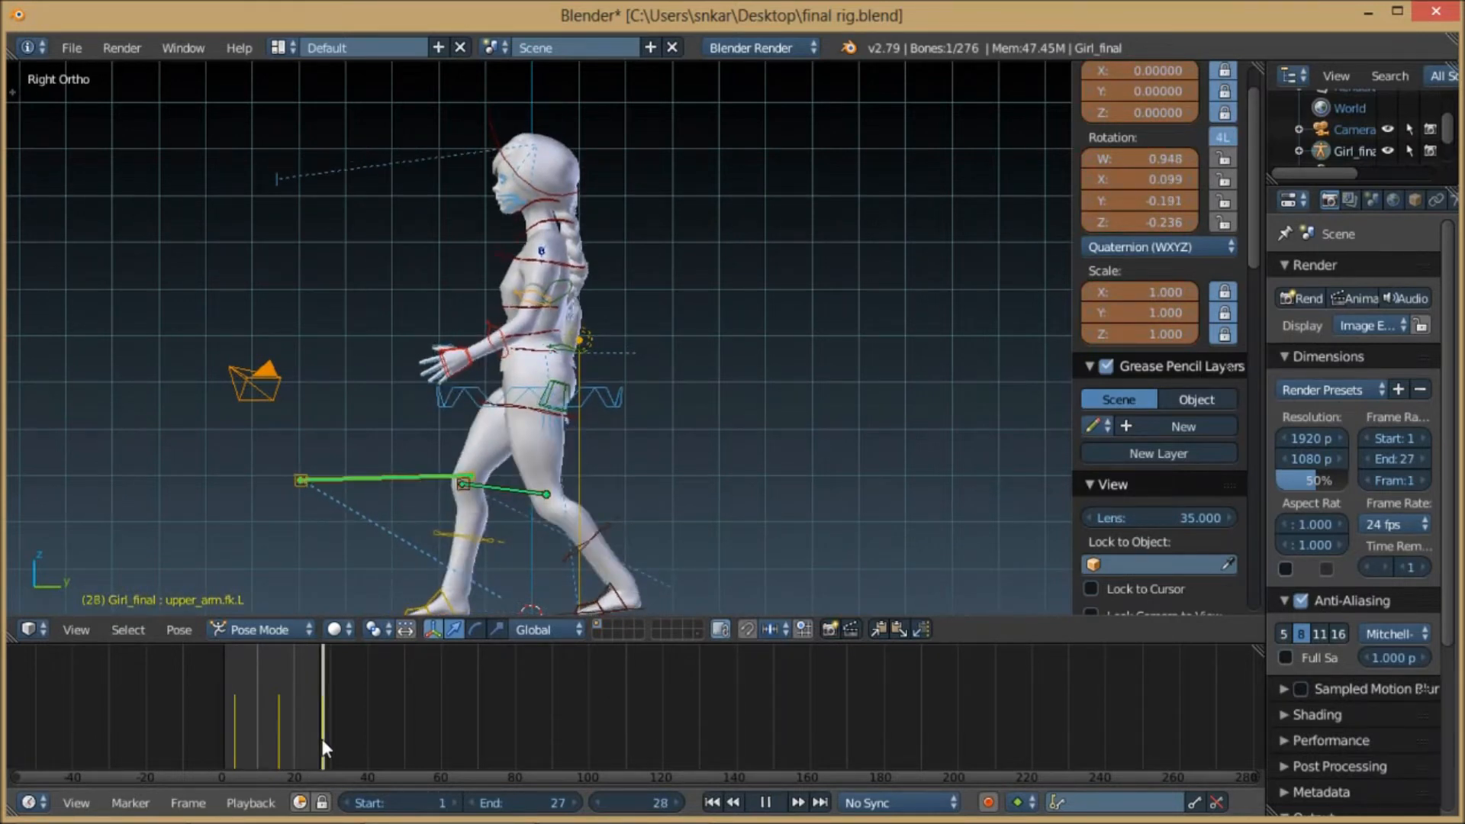
{"action": "left_click_drag", "start_coordinate": [322, 738], "coordinate": [228, 733]}
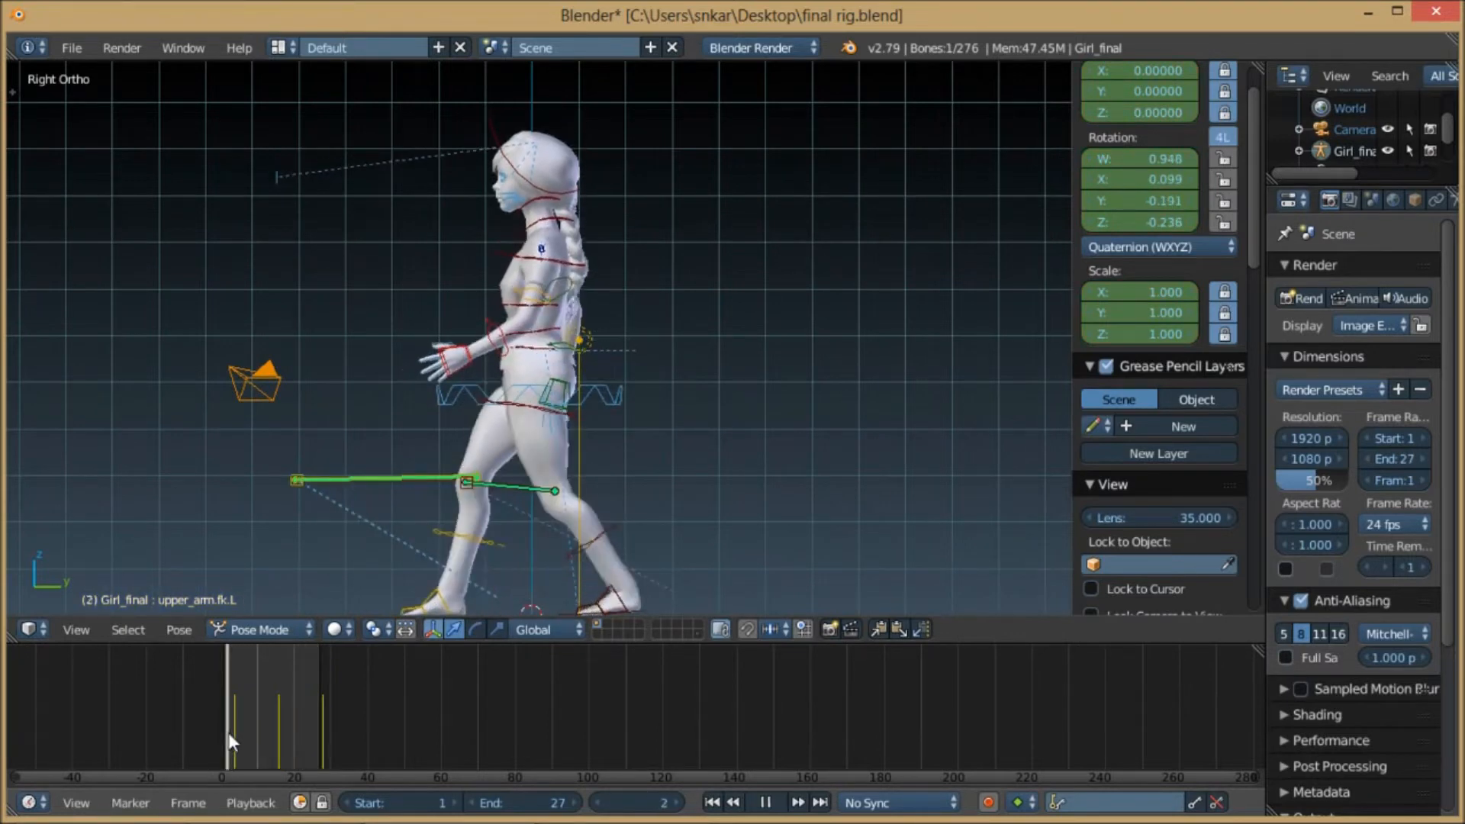
{"action": "mouse_move", "coordinate": [231, 736]}
{"action": "left_mouse_down"}
{"action": "mouse_move", "coordinate": [322, 736]}
{"action": "mouse_move", "coordinate": [193, 727]}
{"action": "mouse_move", "coordinate": [323, 726]}
{"action": "mouse_move", "coordinate": [236, 725]}
{"action": "left_mouse_up"}
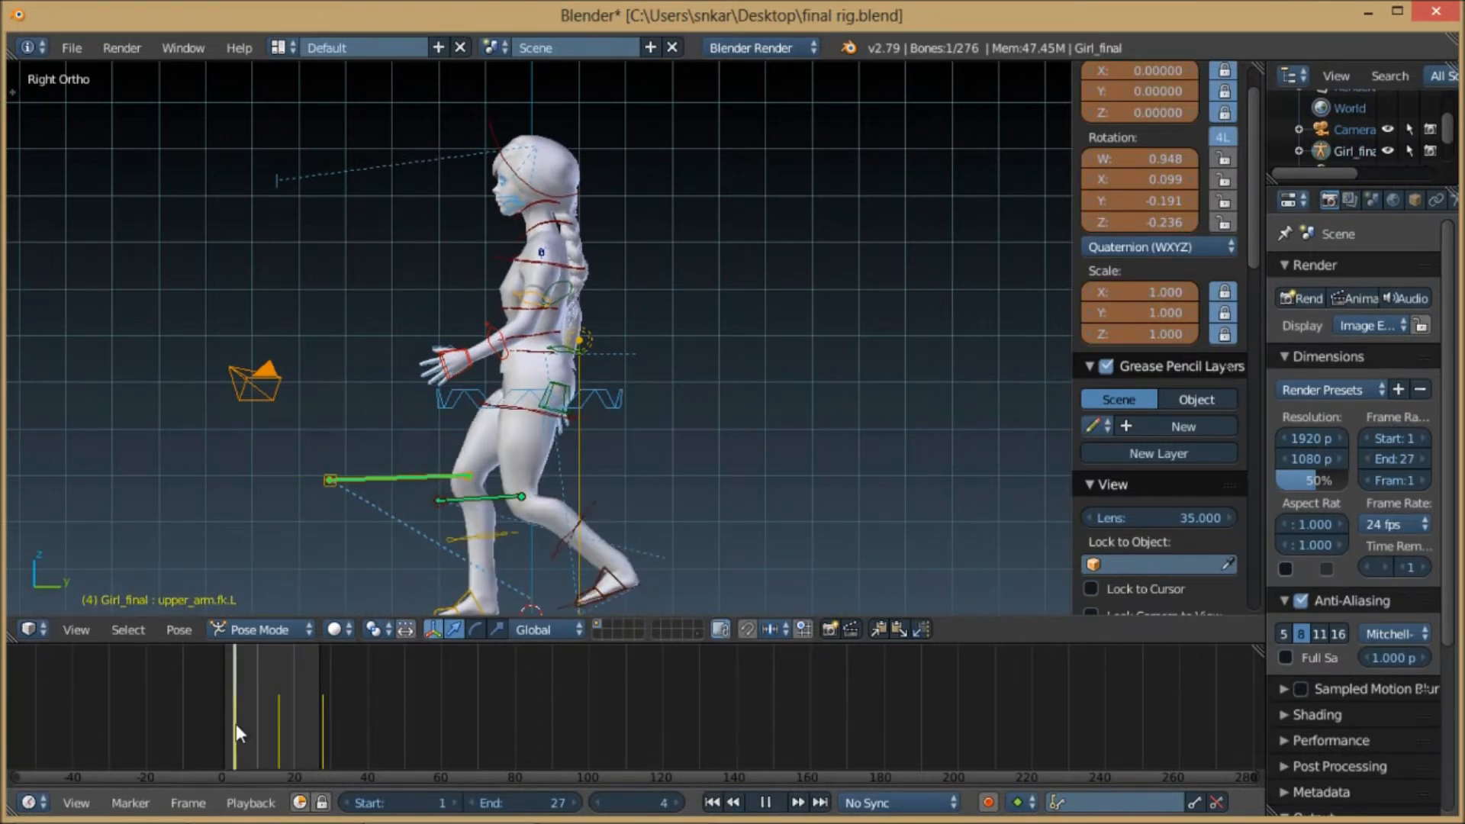
{"action": "left_click_drag", "start_coordinate": [235, 724], "coordinate": [323, 725]}
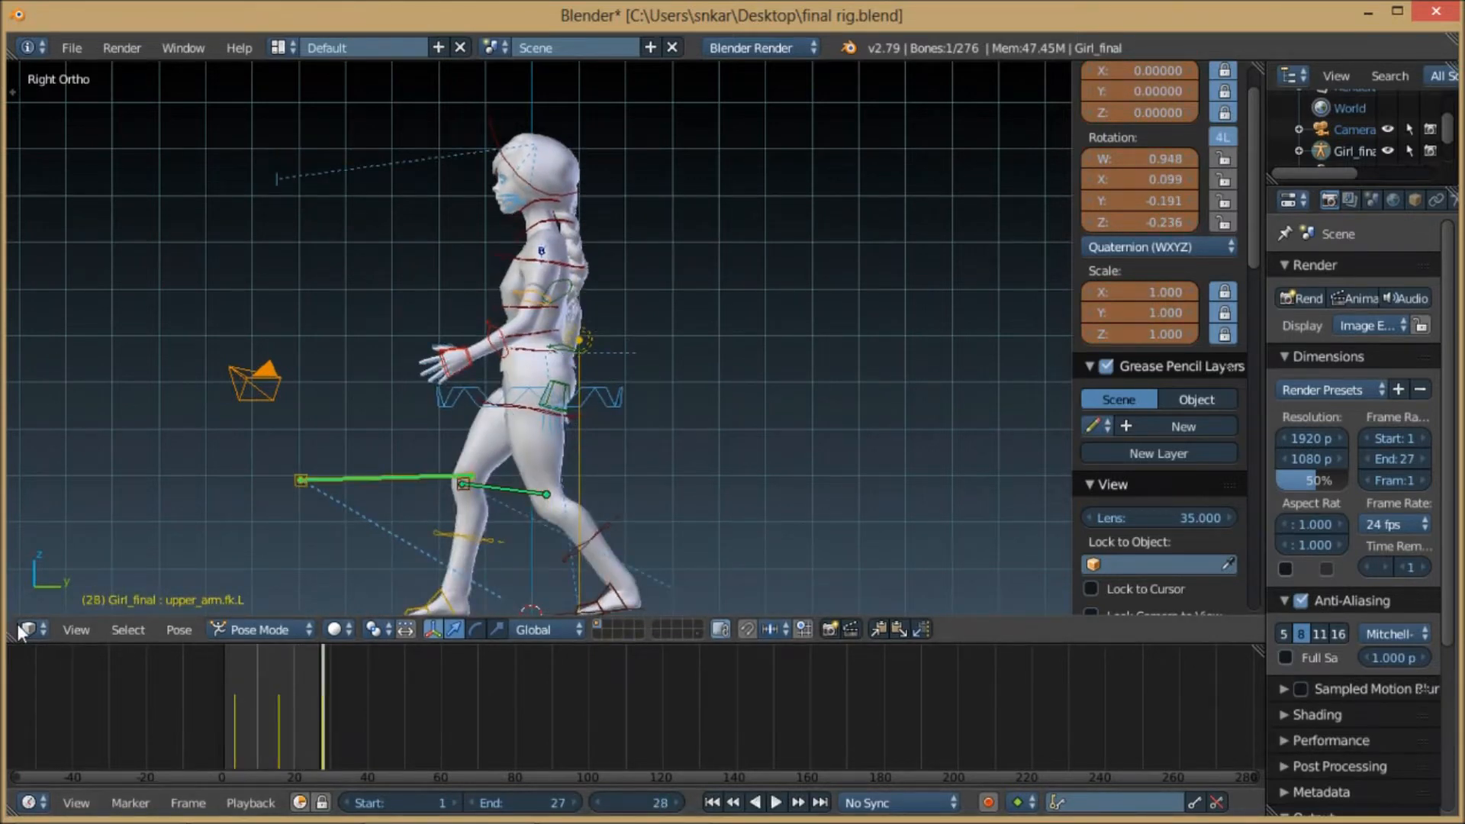
- In the Dope Sheet, duplicate the frame 28 keyframes of upper_arm.fk.R and upper_arm.fk.L to frame 0
{"action": "left_click", "coordinate": [38, 624]}
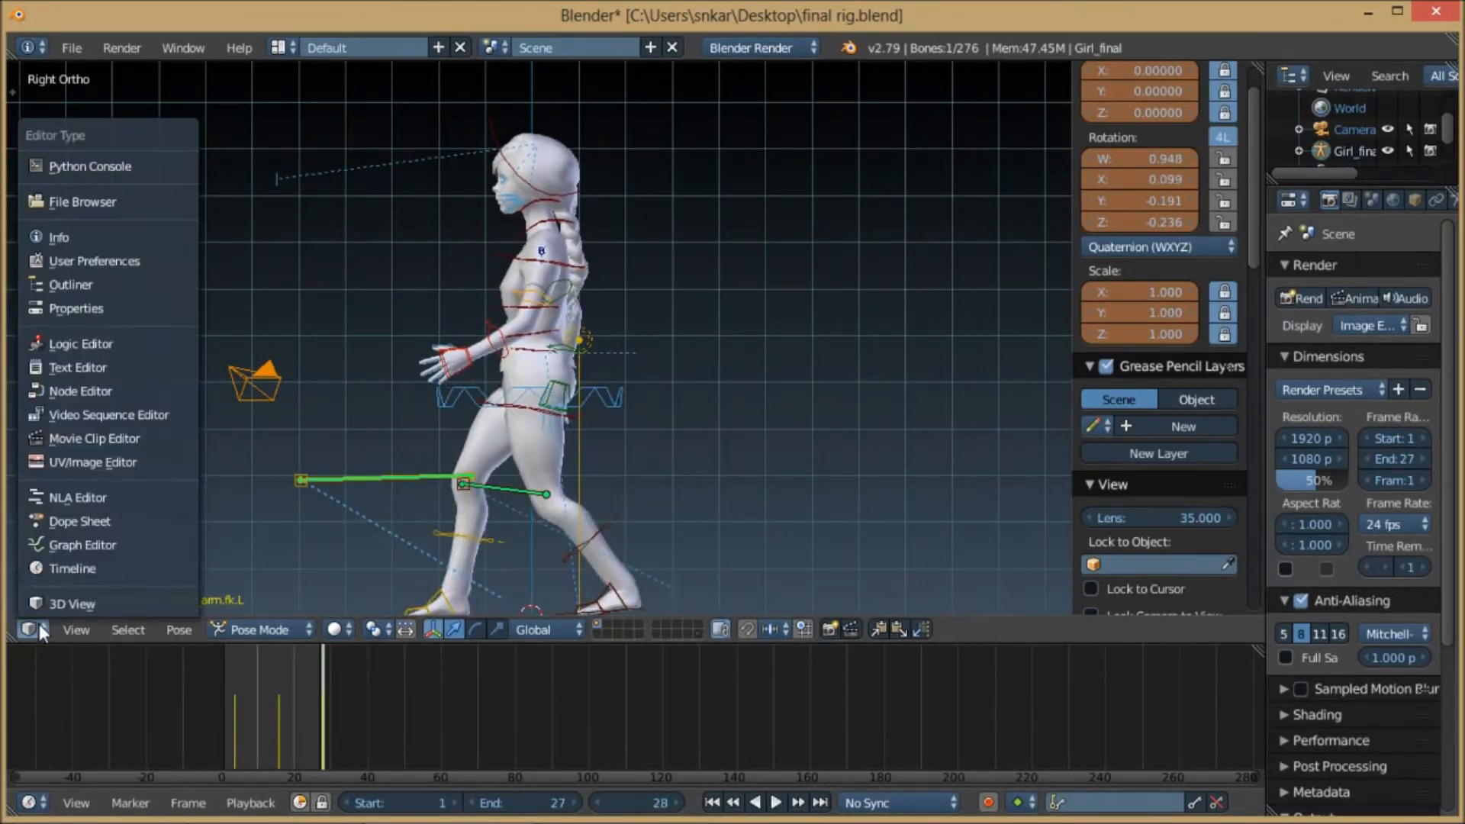
{"action": "left_click", "coordinate": [78, 525]}
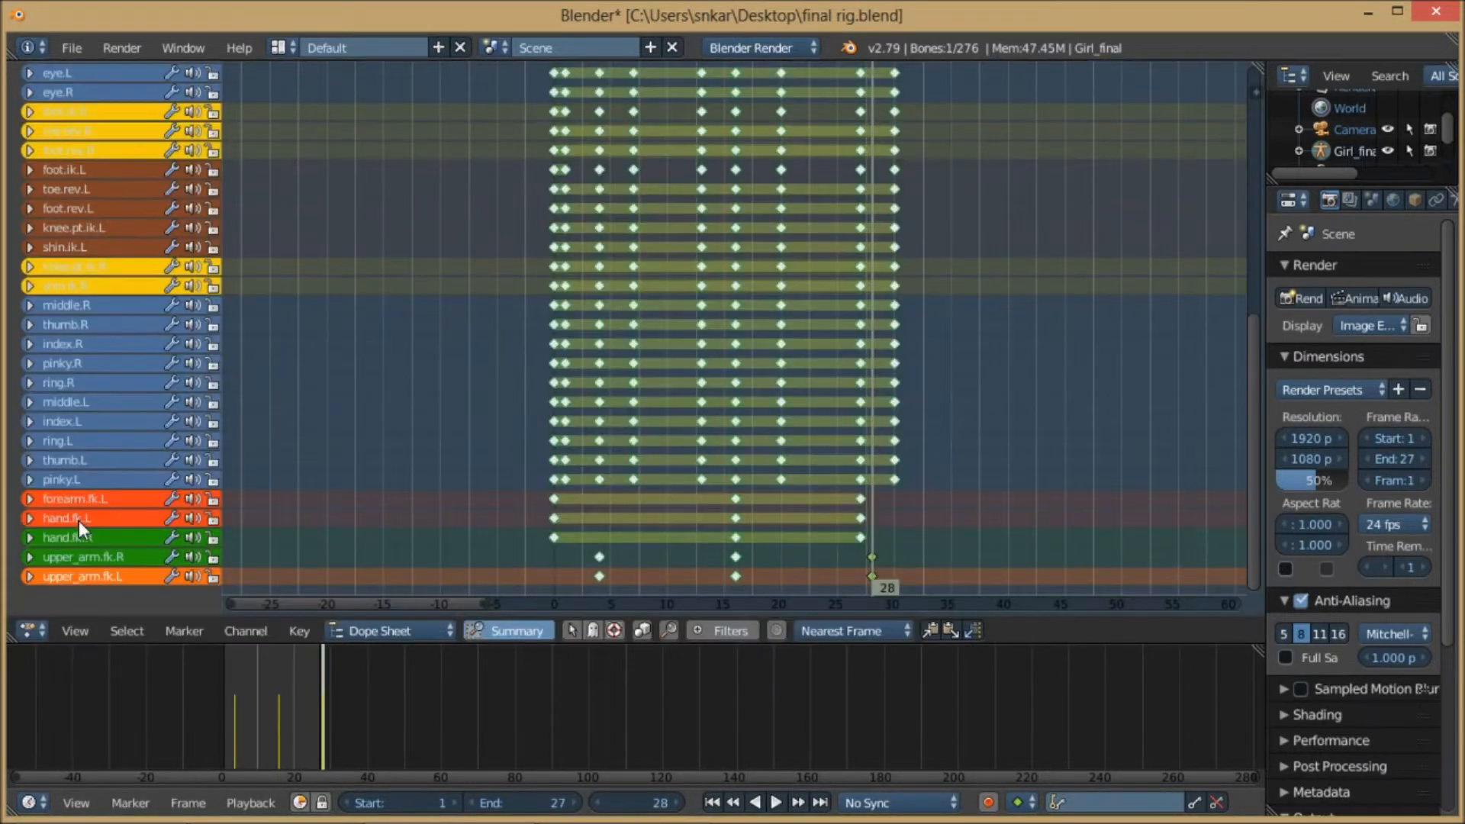
{"action": "right_click", "coordinate": [872, 557]}
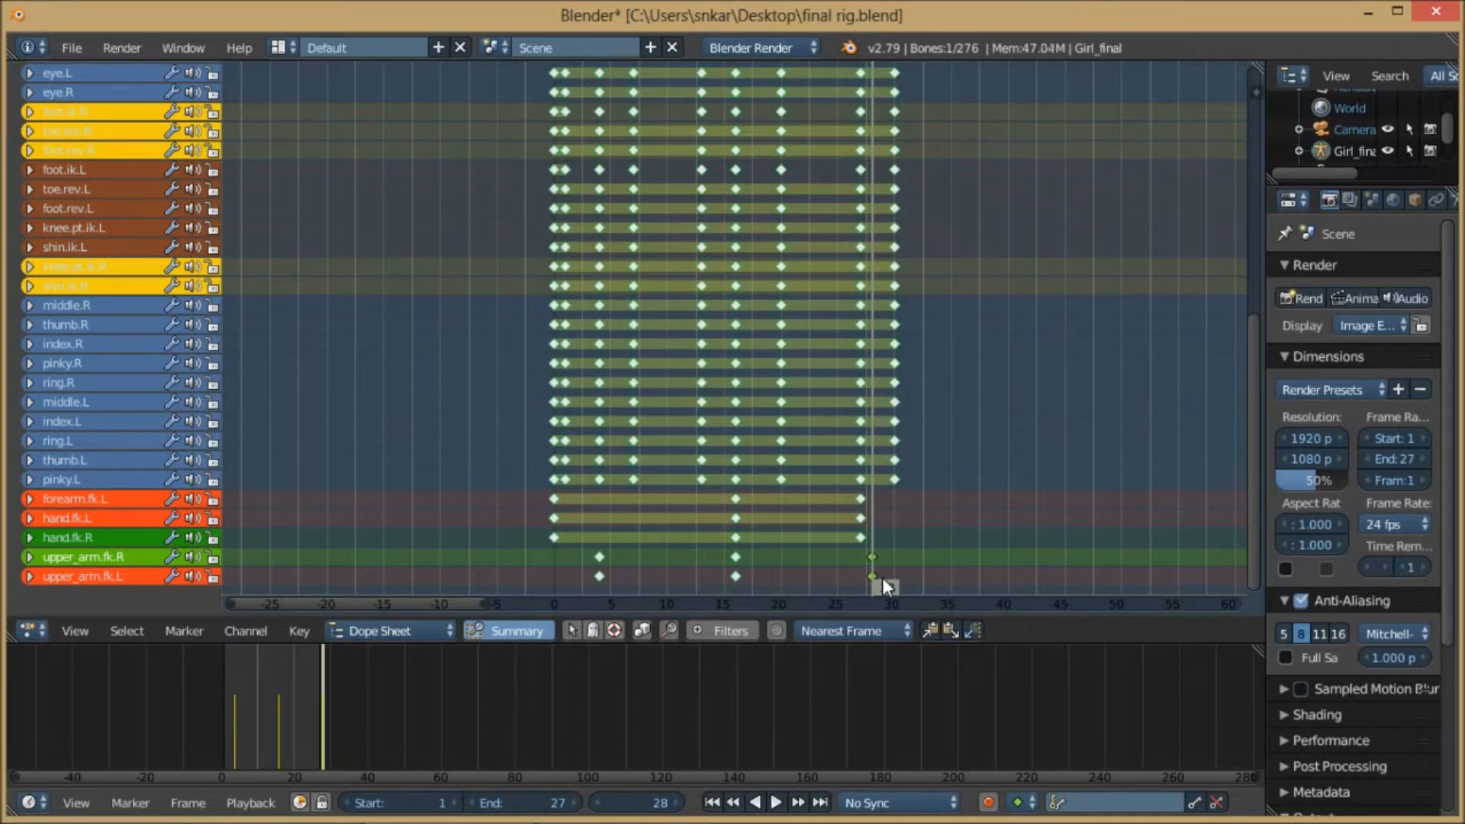
{"action": "key", "text": "shift+d"}
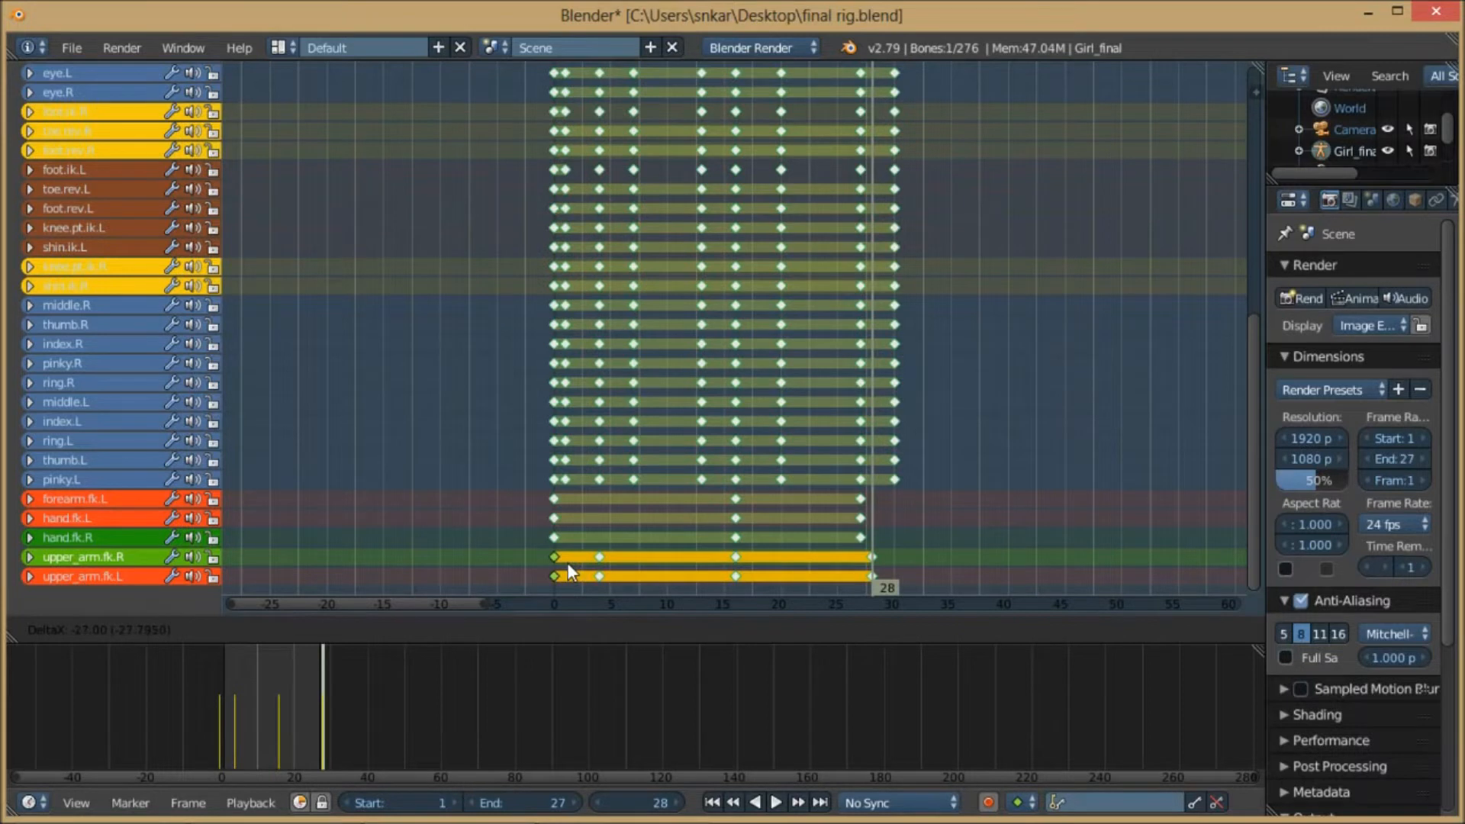
{"action": "left_click", "coordinate": [566, 561]}
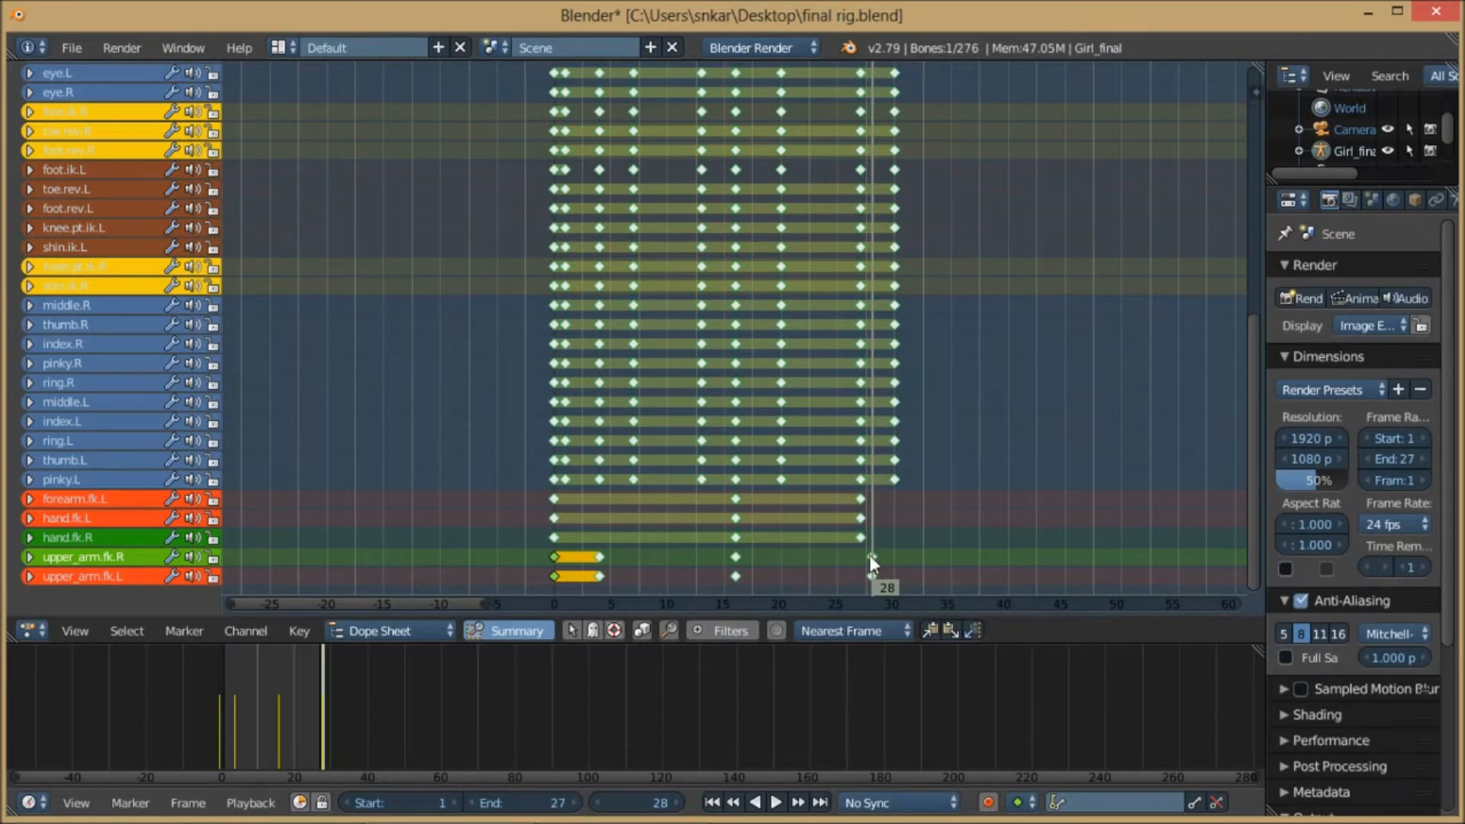
- Return to the 3D view and play the walk cycle, checking the arm swing from the side and from behind
{"action": "left_click", "coordinate": [32, 628]}
{"action": "left_click", "coordinate": [55, 607]}
{"action": "scroll", "coordinate": [540, 460], "scroll_direction": "down", "scroll_amount": 3}
{"action": "scroll", "coordinate": [561, 462], "scroll_direction": "up", "scroll_amount": 2}
{"action": "middle_click_drag", "start_coordinate": [561, 462], "coordinate": [619, 448], "text": "shift"}
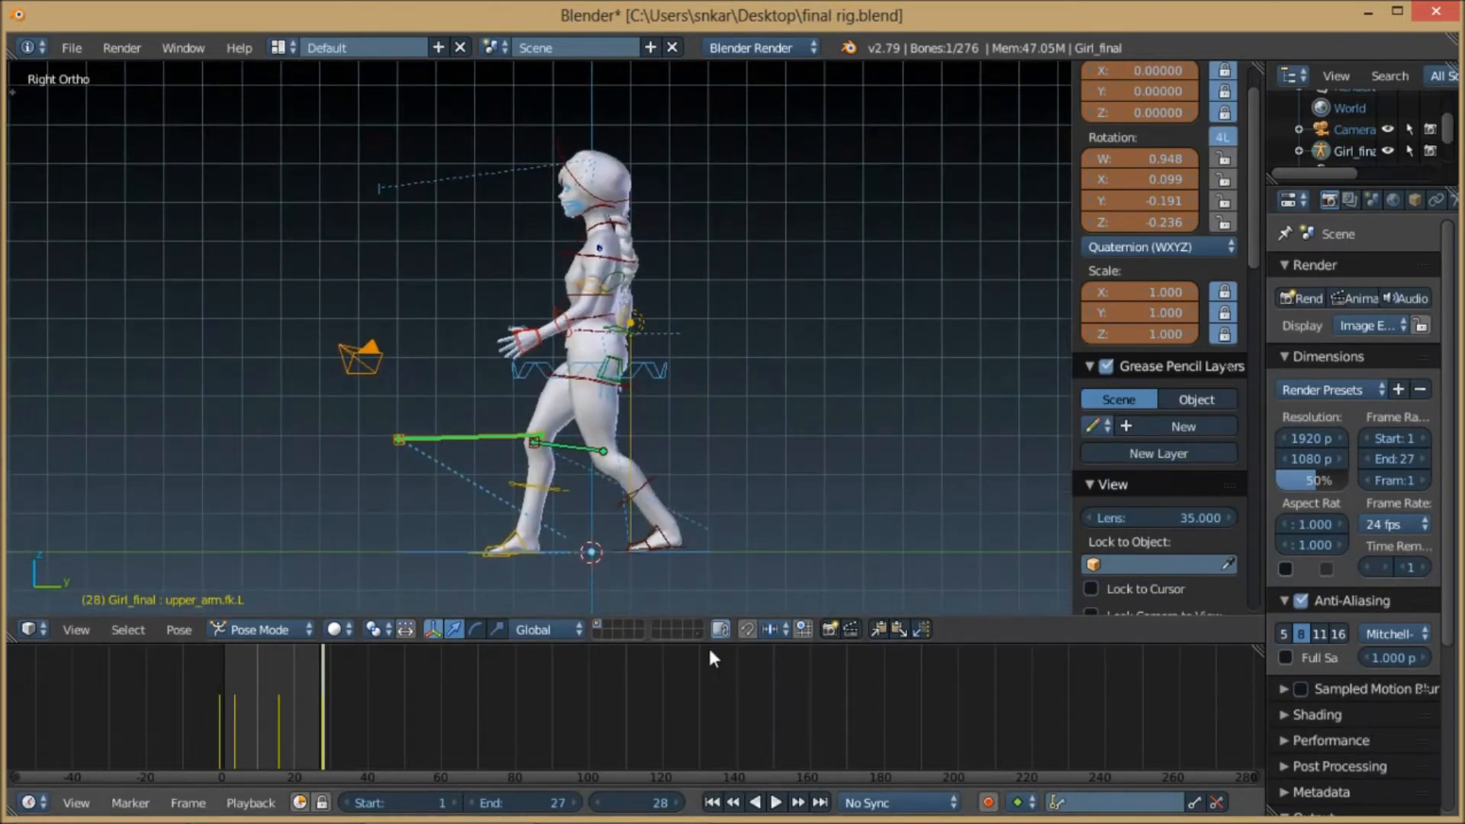
{"action": "left_click", "coordinate": [776, 803]}
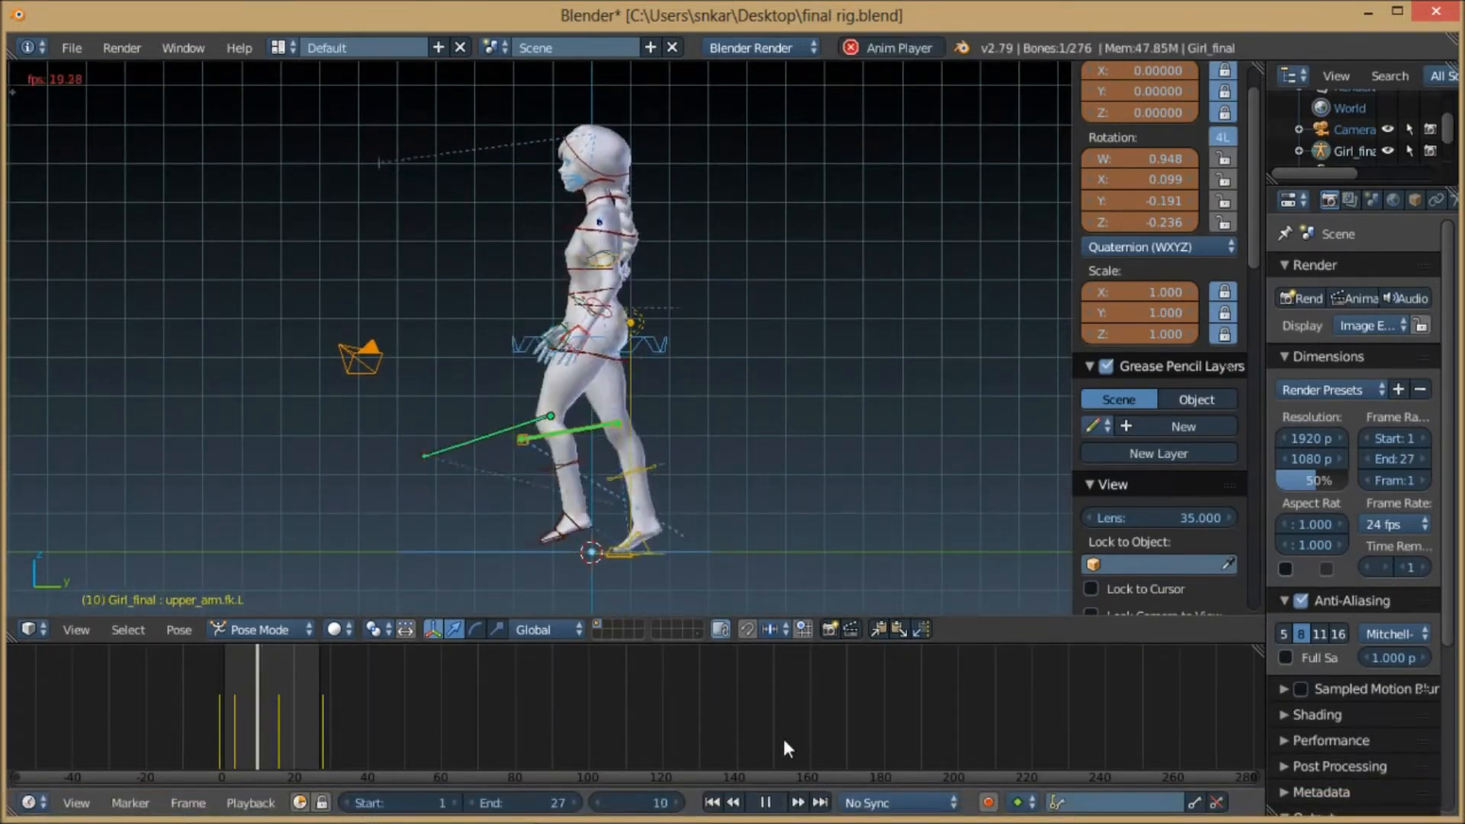
{"action": "scroll", "coordinate": [759, 400], "scroll_direction": "down", "scroll_amount": 2}
{"action": "middle_click_drag", "start_coordinate": [753, 391], "coordinate": [680, 415]}
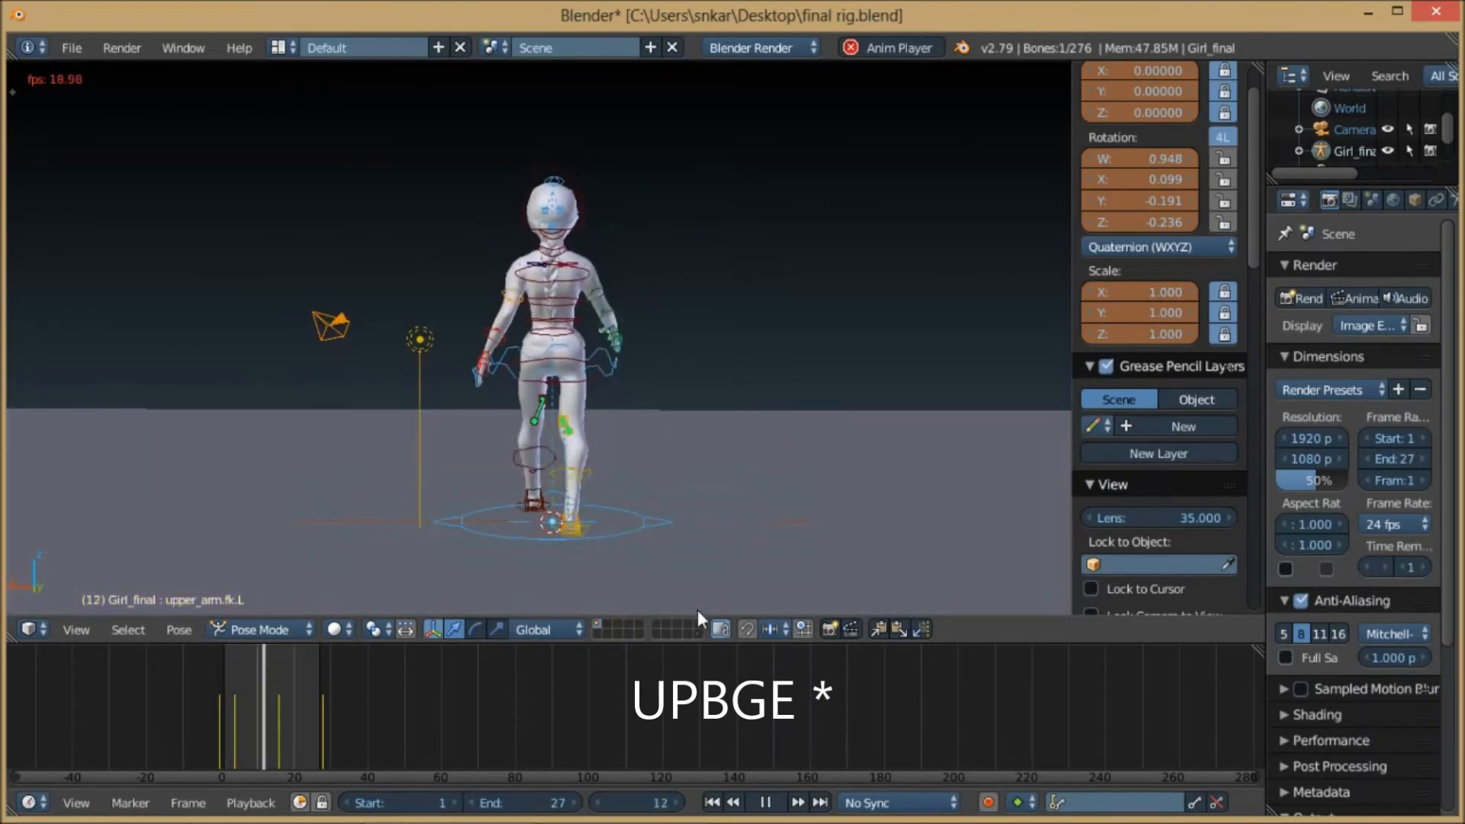
{"action": "scroll", "coordinate": [638, 278], "scroll_direction": "up", "scroll_amount": 3}
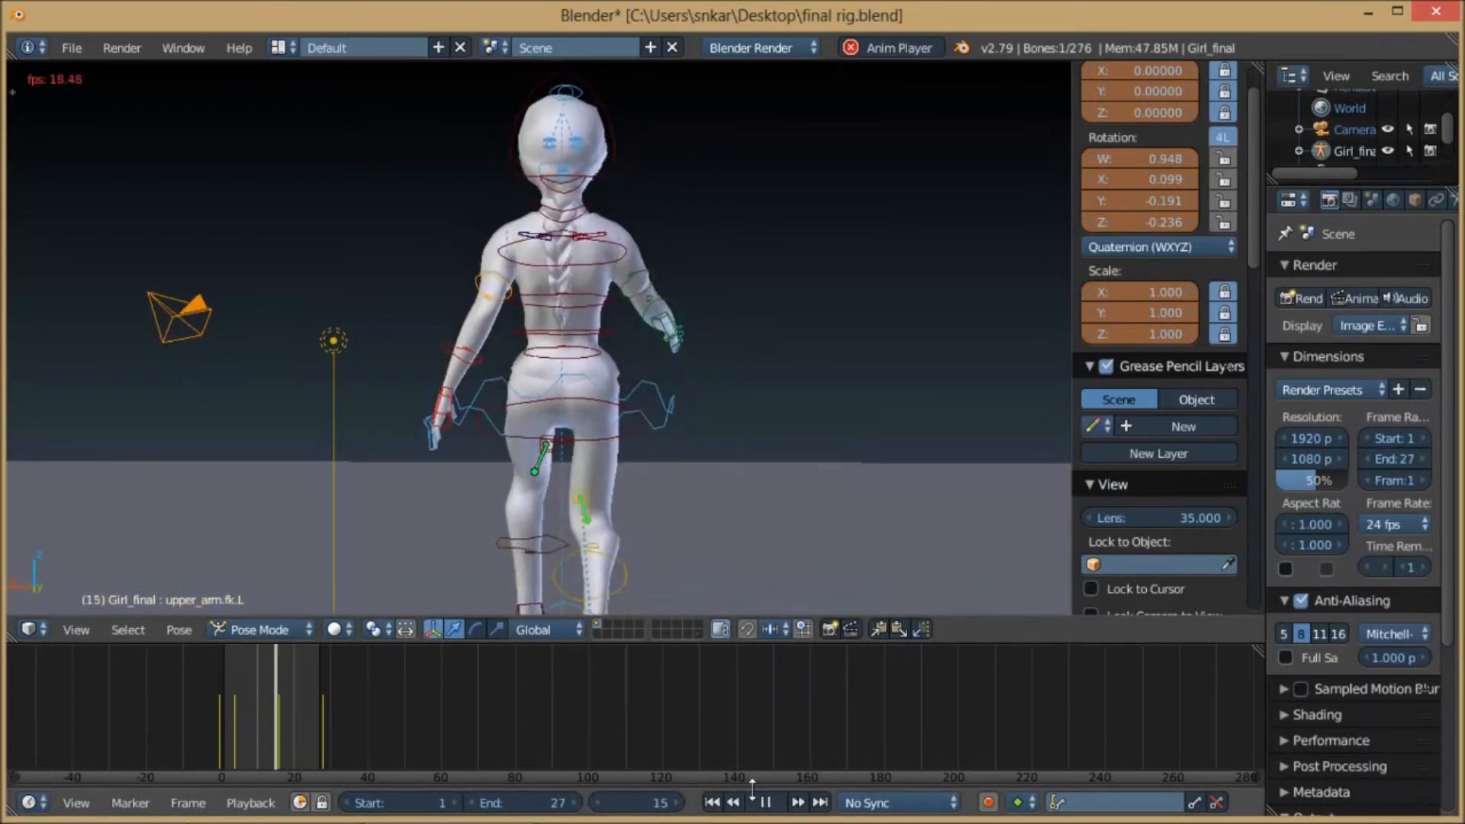
- Stop playback, go to frame 0 and rotate upper_arm.fk.R closer to the body
{"action": "key", "text": "alt+a"}
{"action": "left_click", "coordinate": [222, 706]}
{"action": "key", "text": "alt+a"}
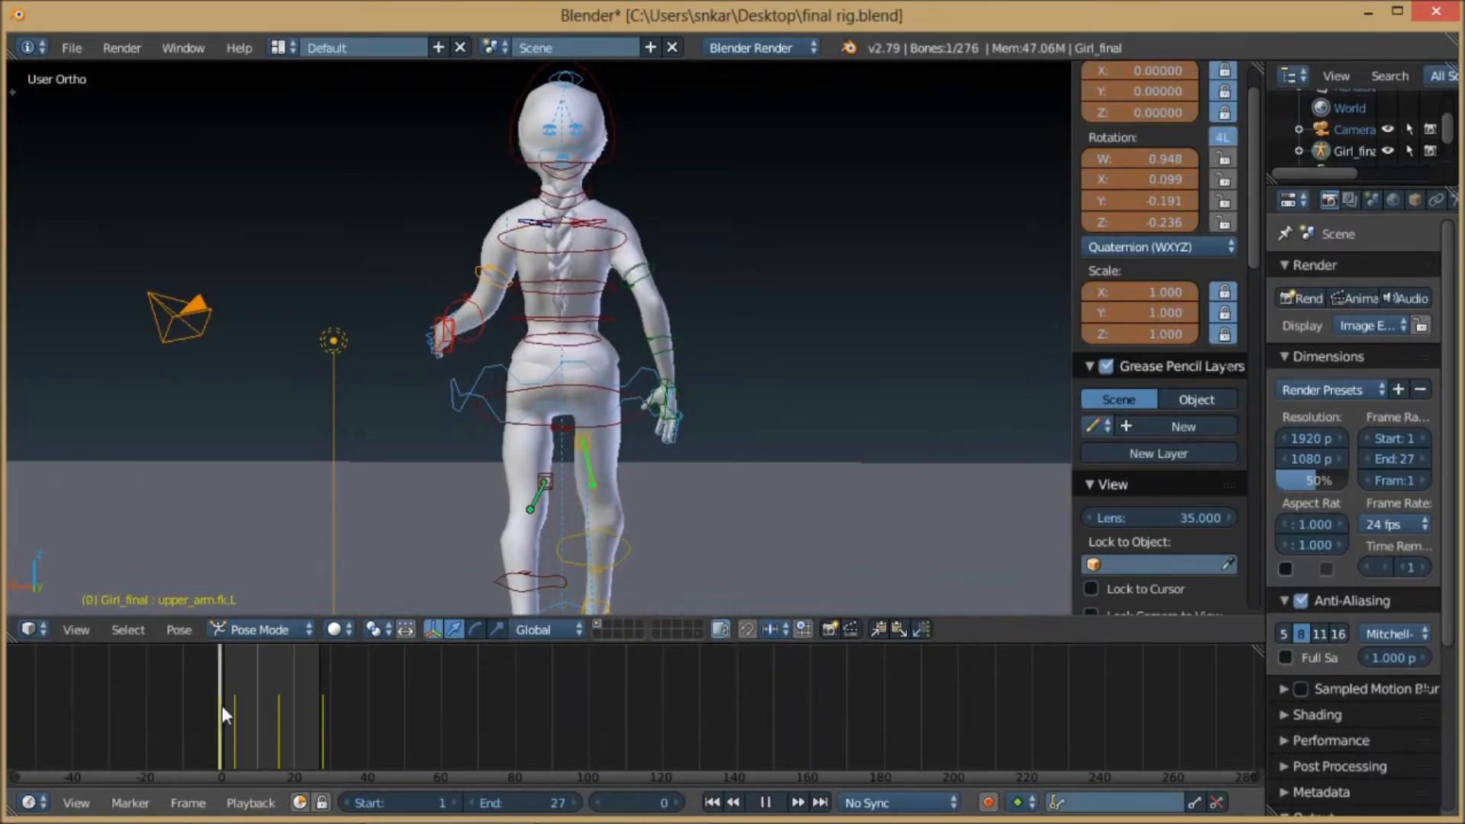
{"action": "key", "text": "Escape"}
{"action": "right_click", "coordinate": [632, 281]}
{"action": "key", "text": "r"}
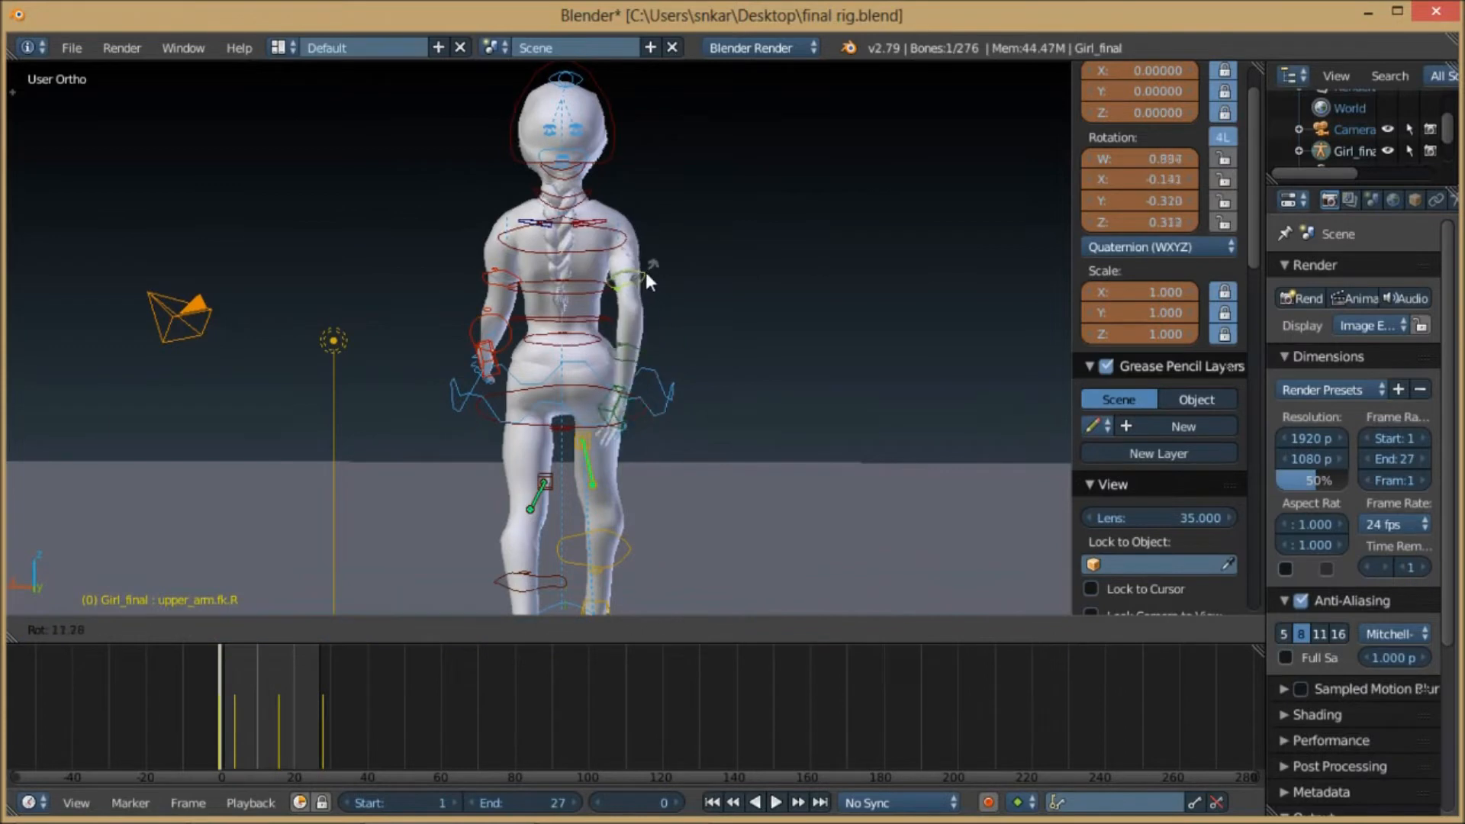
{"action": "left_click", "coordinate": [657, 284]}
- Rotate the right forearm control at frame 0 and select the upper-arm and forearm FK controls of both arms
{"action": "right_click", "coordinate": [657, 353]}
{"action": "key", "text": "r"}
{"action": "scroll", "coordinate": [710, 283], "scroll_direction": "up", "scroll_amount": 4}
{"action": "right_click", "coordinate": [752, 206], "text": "shift"}
{"action": "right_click", "coordinate": [454, 218], "text": "shift"}
{"action": "right_click", "coordinate": [452, 360], "text": "shift"}
{"action": "scroll", "coordinate": [513, 335], "scroll_direction": "down", "scroll_amount": 4}
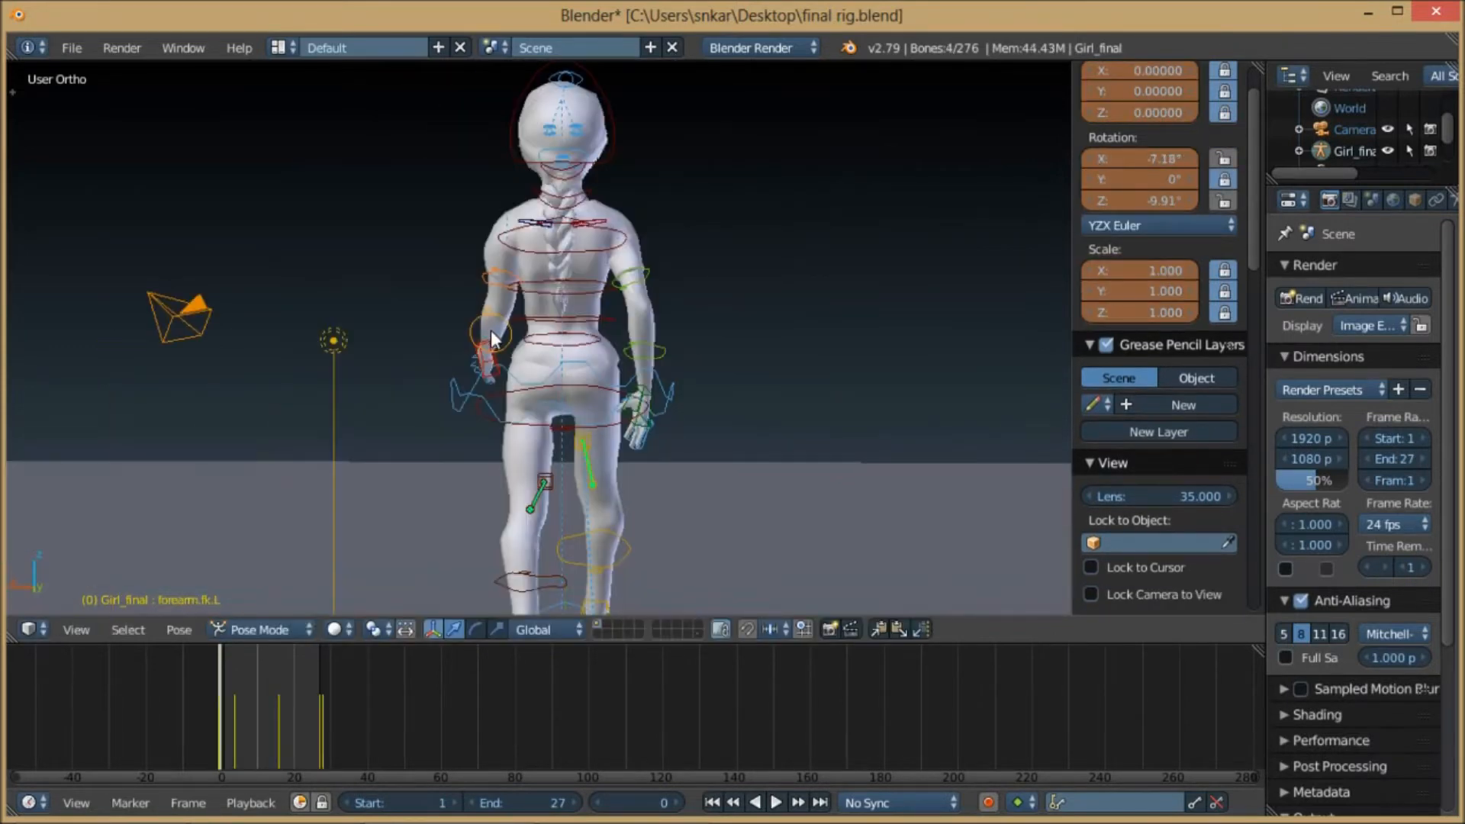
- Move to frame 4 and select the upper-arm and forearm FK controls of both arms
{"action": "left_click_drag", "start_coordinate": [222, 685], "coordinate": [232, 684]}
{"action": "right_click", "coordinate": [682, 344]}
{"action": "right_click", "coordinate": [481, 279], "text": "shift"}
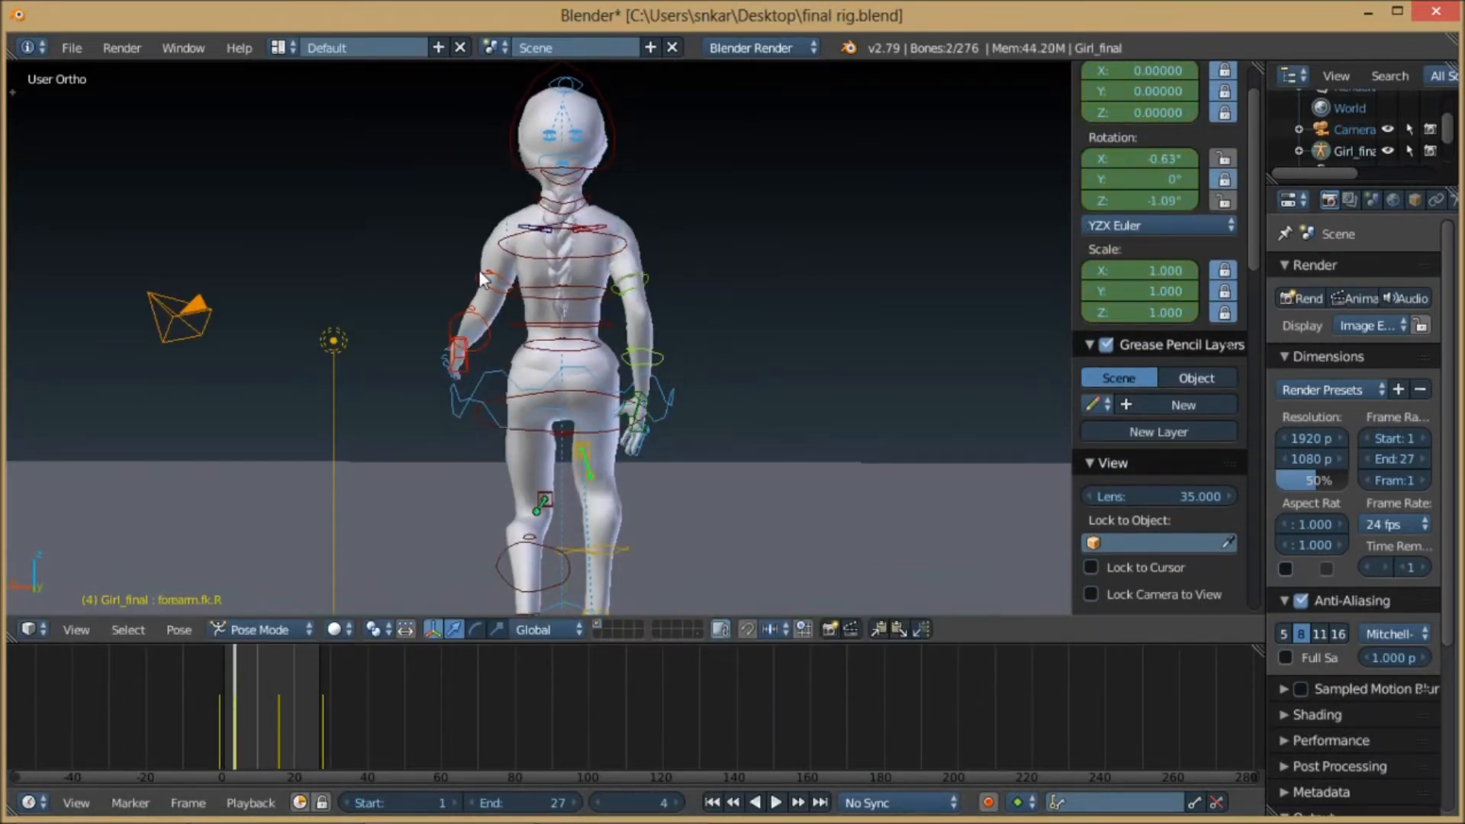
{"action": "right_click", "coordinate": [474, 385], "text": "shift"}
{"action": "right_click", "coordinate": [657, 358], "text": "shift"}
- Check the left upper-arm and forearm controls at frame 16, then go to frame 27 and select forearm.fk.R
{"action": "key", "text": "alt+a"}
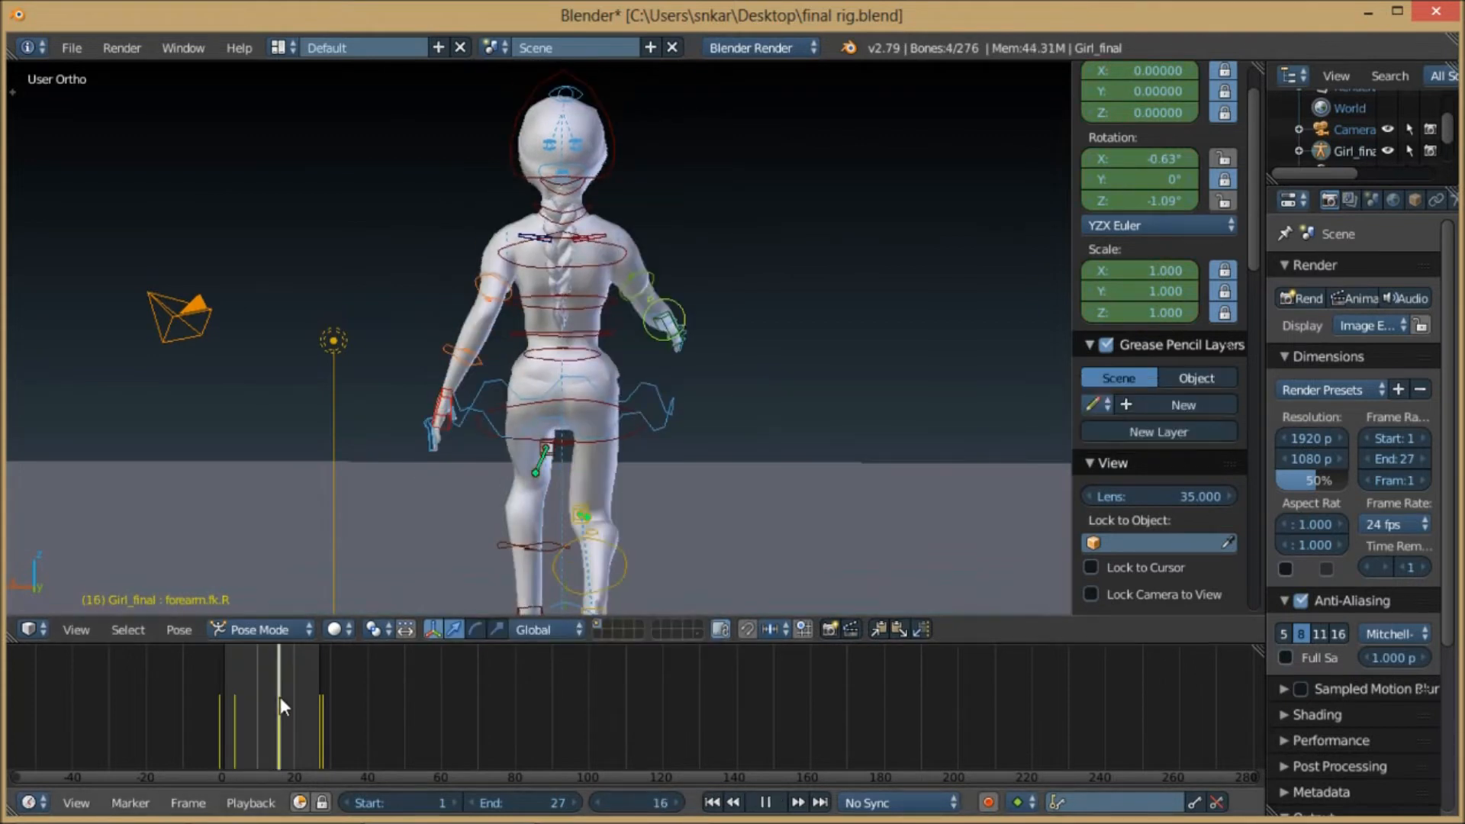
{"action": "key", "text": "alt+a"}
{"action": "right_click", "coordinate": [481, 279]}
{"action": "right_click", "coordinate": [450, 414], "text": "shift"}
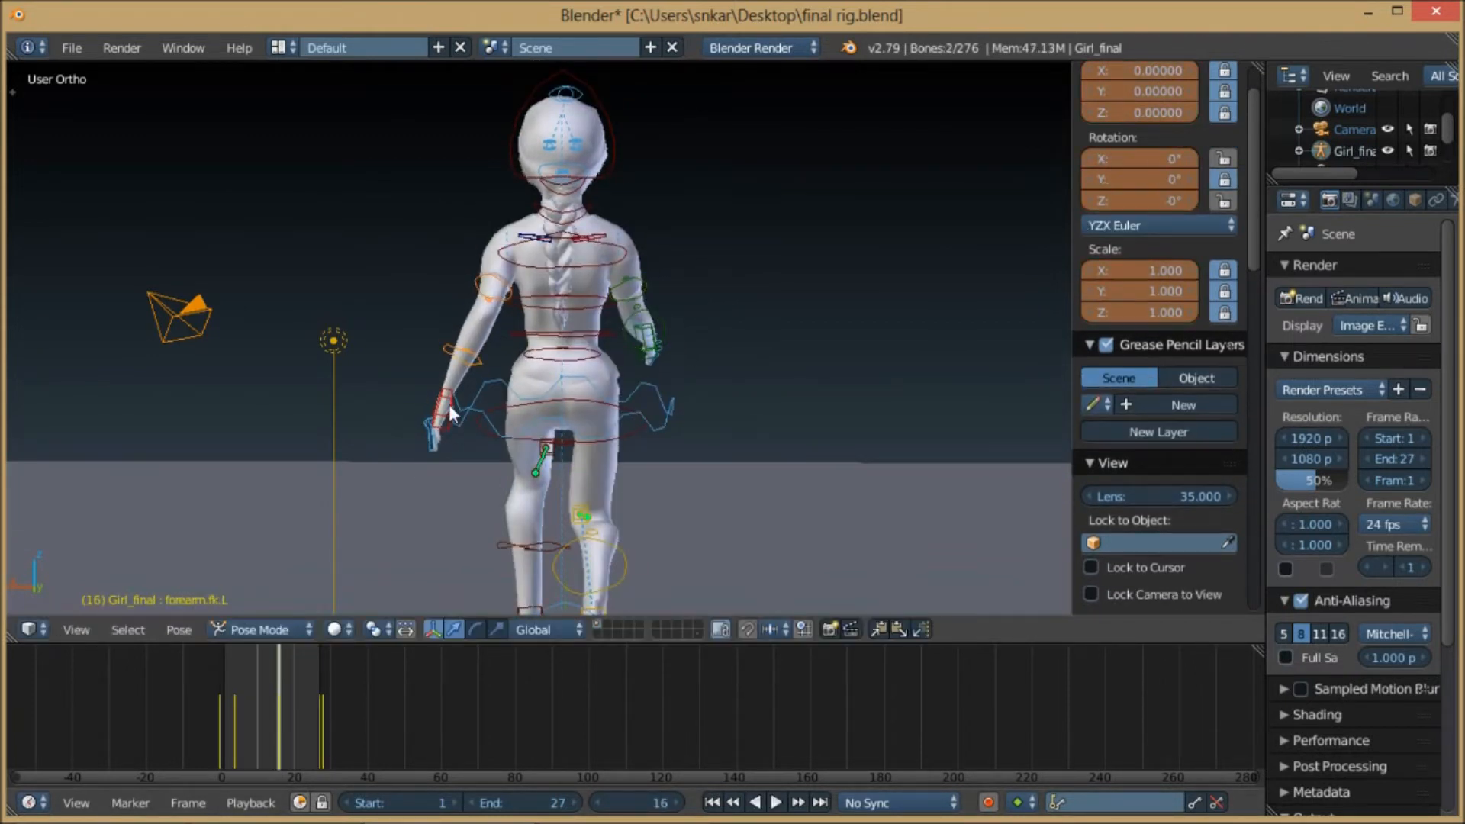
{"action": "left_click", "coordinate": [319, 648]}
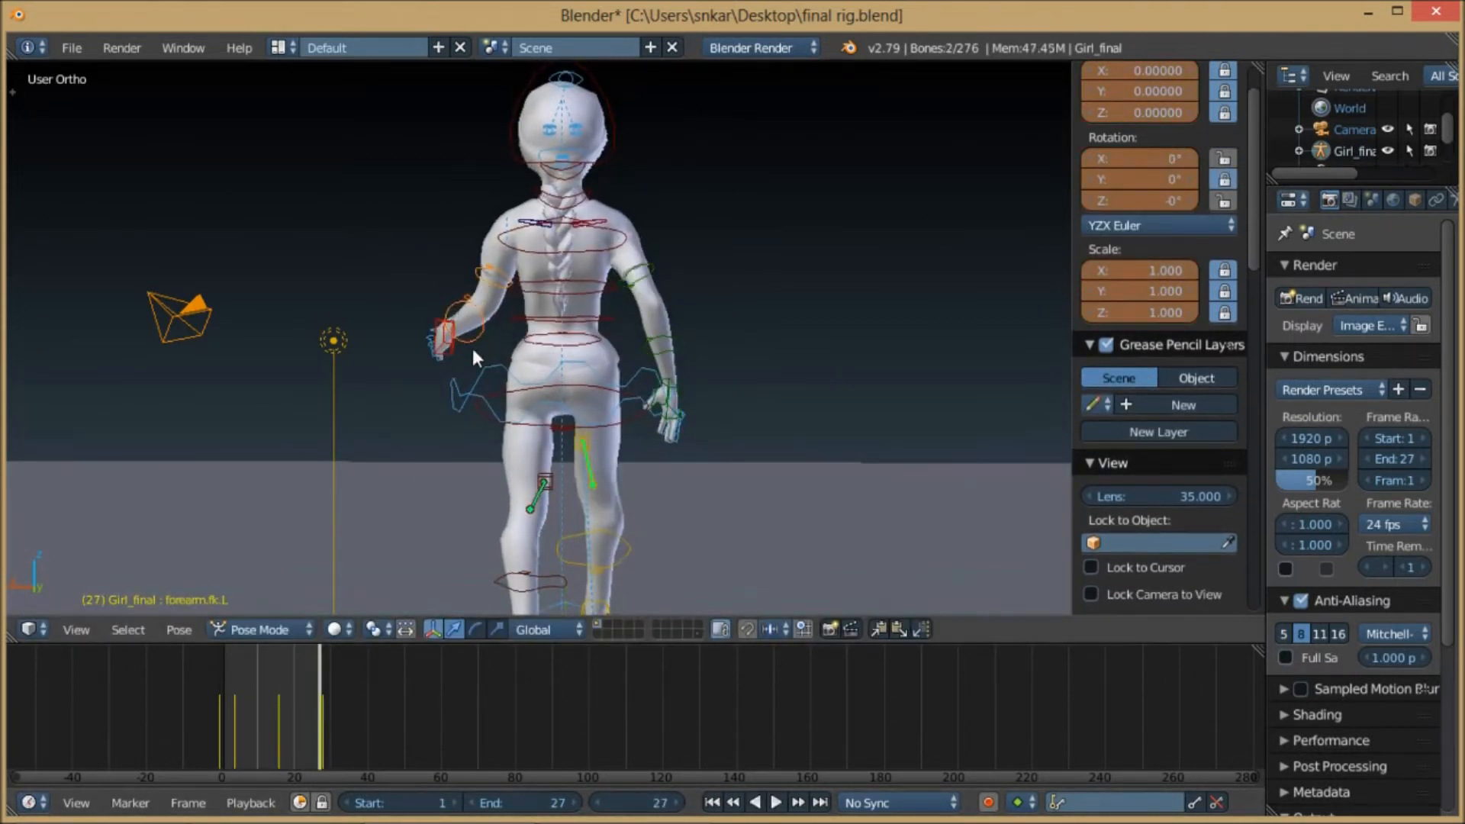
{"action": "right_click", "coordinate": [654, 360]}
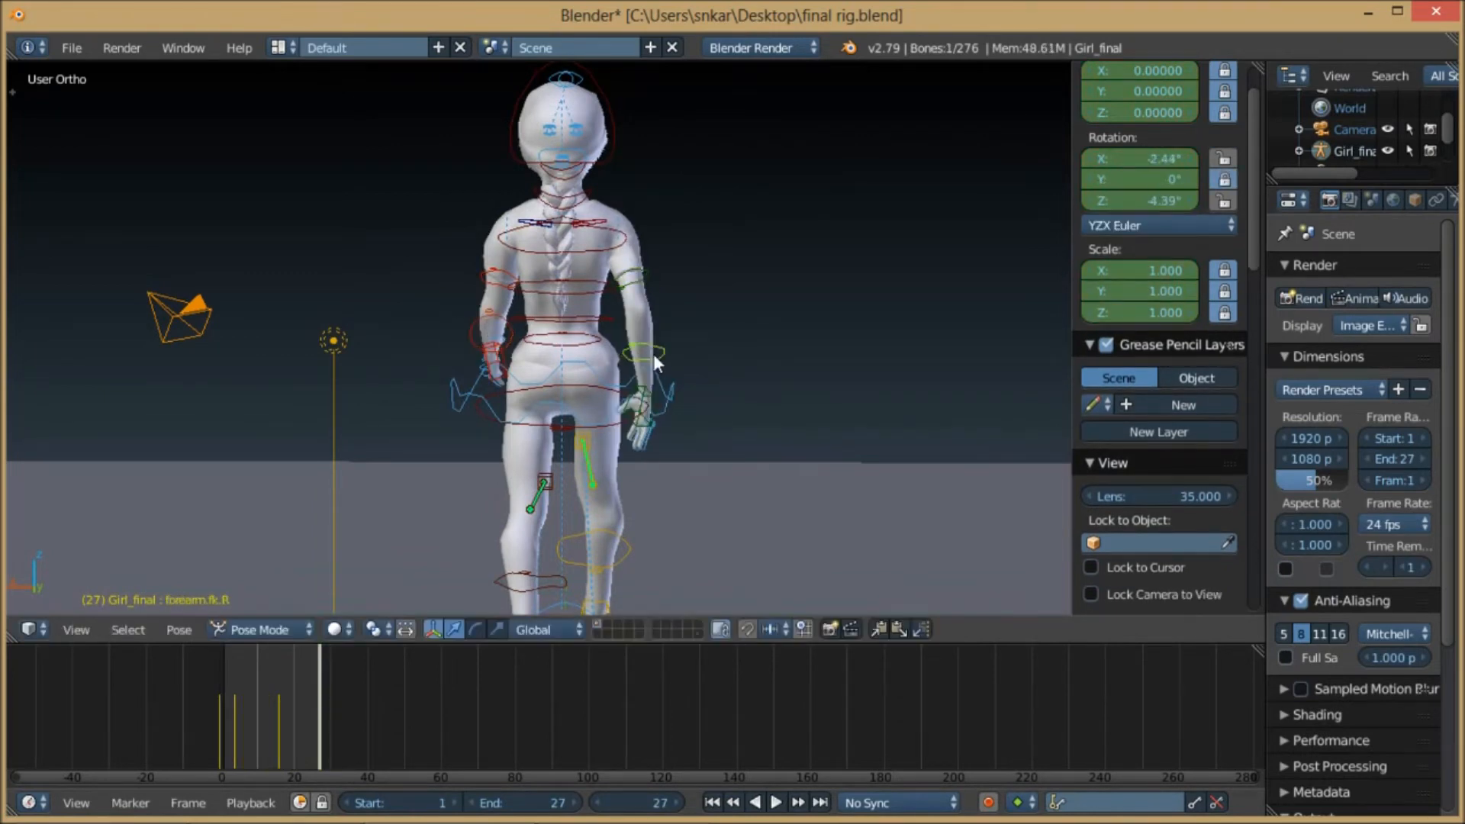
- At frame 28, select the upper-arm and forearm FK controls of both arms and insert a keyframe for them
{"action": "scroll", "coordinate": [655, 360], "scroll_direction": "up", "scroll_amount": 3}
{"action": "key", "text": "Right"}
{"action": "right_click", "coordinate": [420, 282]}
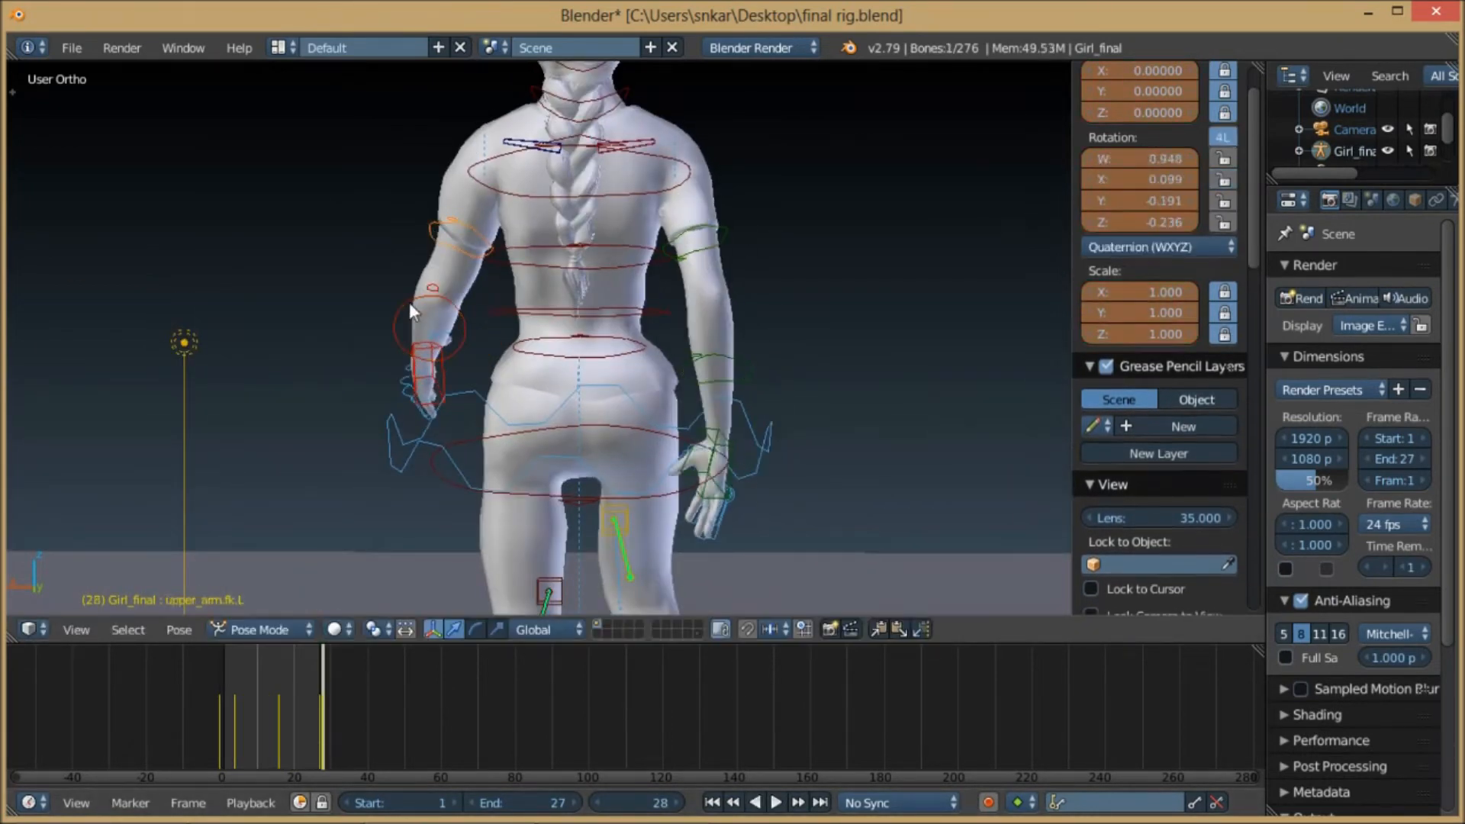
{"action": "right_click", "coordinate": [436, 313], "text": "shift"}
{"action": "right_click", "coordinate": [698, 360], "text": "shift"}
{"action": "key", "text": "i"}
{"action": "left_click", "coordinate": [698, 360]}
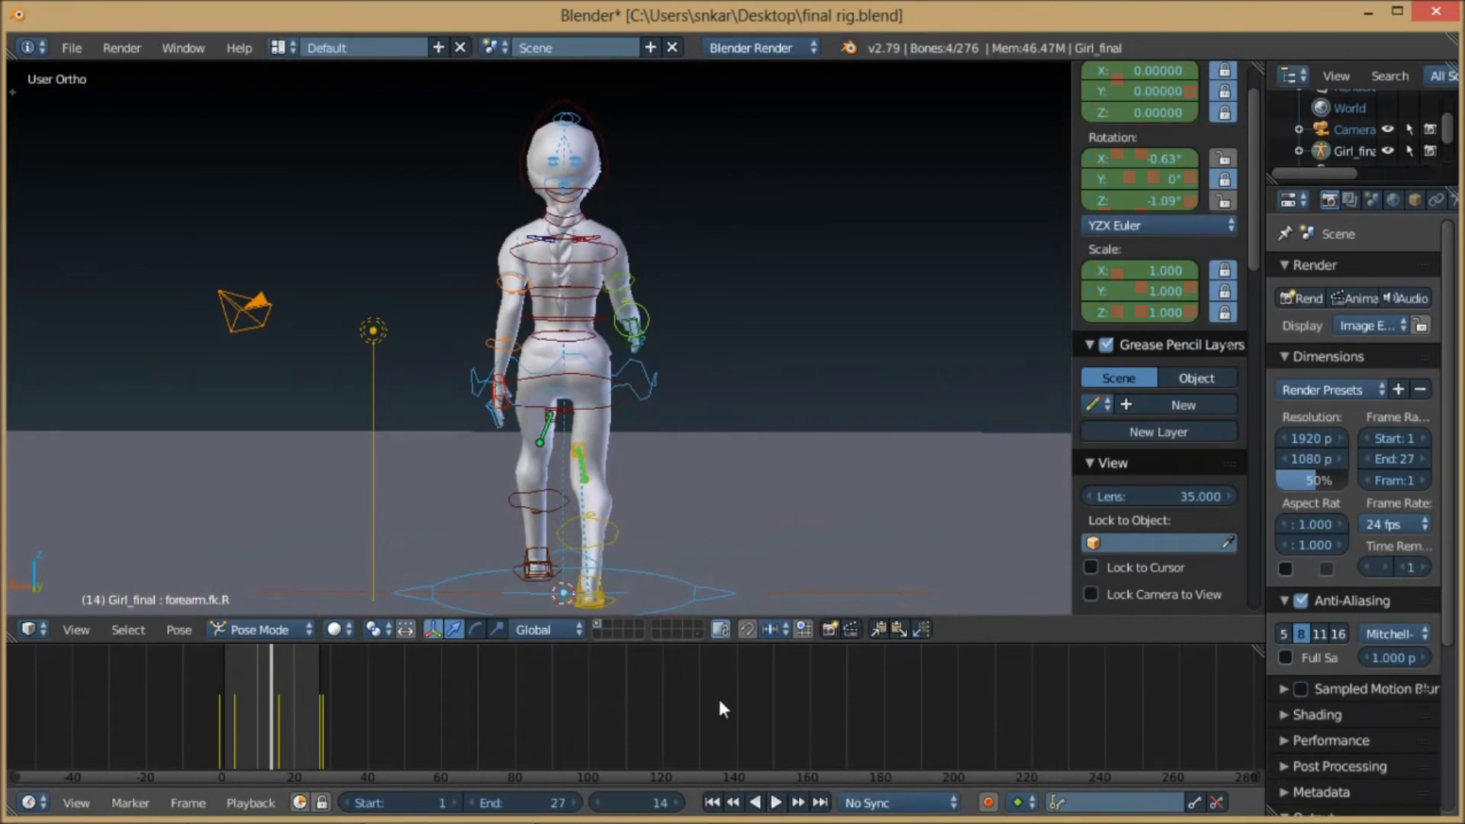
- Play and scrub the cycle to compare the arm poses at frames 0 and 28
{"action": "key", "text": "alt+a"}
{"action": "left_click_drag", "start_coordinate": [298, 717], "coordinate": [212, 716]}
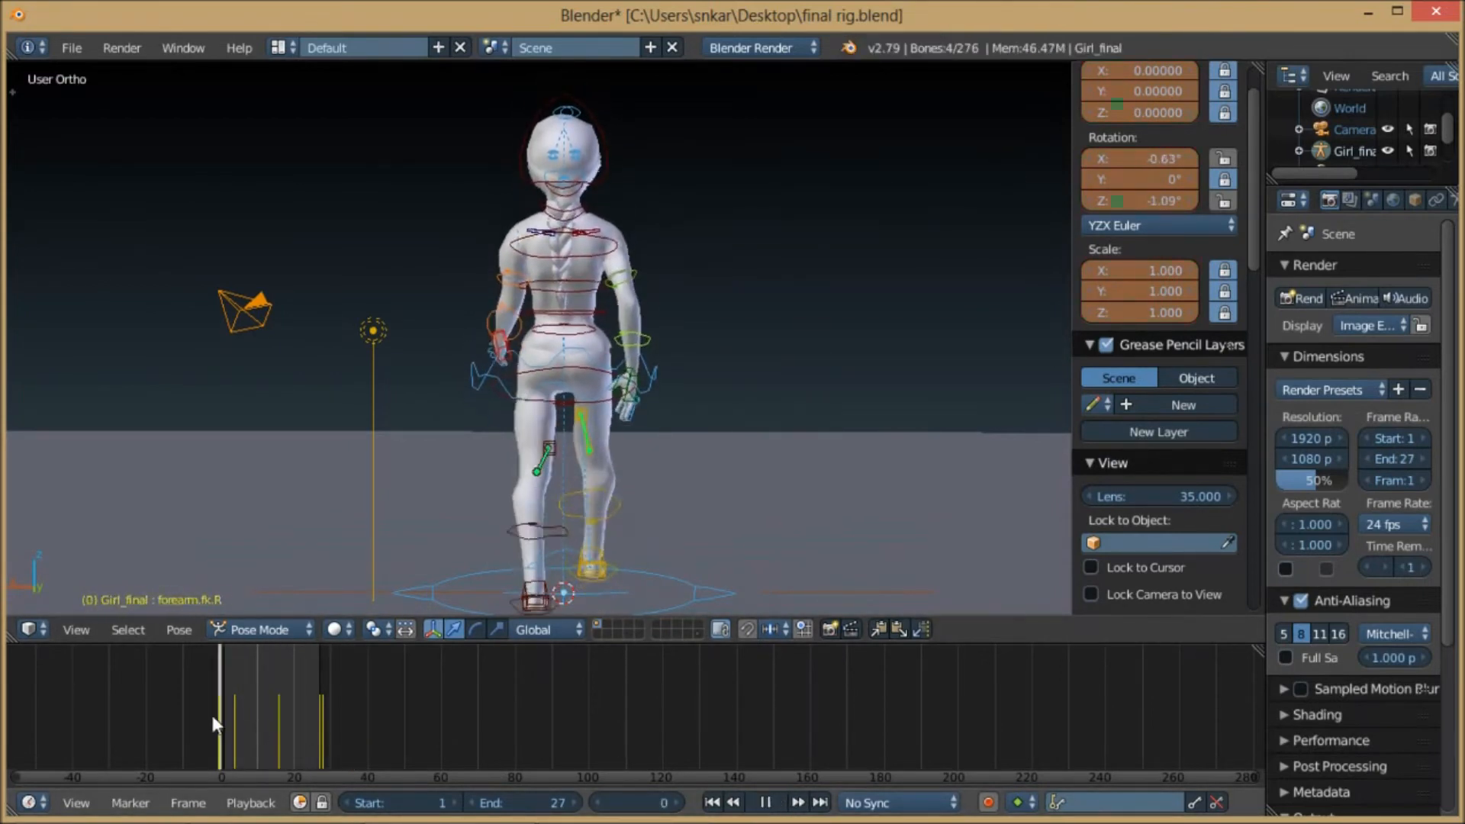
{"action": "key", "text": "alt+a"}
{"action": "left_click", "coordinate": [324, 706]}
- Rotate forearm.fk.L at frame 0, insert a keyframe for it and play the walk cycle from behind
{"action": "left_click", "coordinate": [222, 706]}
{"action": "scroll", "coordinate": [366, 428], "scroll_direction": "up", "scroll_amount": 3}
{"action": "right_click", "coordinate": [452, 326]}
{"action": "key", "text": "r"}
{"action": "left_click", "coordinate": [431, 341]}
{"action": "key", "text": "i"}
{"action": "left_click", "coordinate": [432, 344]}
{"action": "left_click", "coordinate": [776, 804]}
{"action": "scroll", "coordinate": [661, 329], "scroll_direction": "down", "scroll_amount": 6}
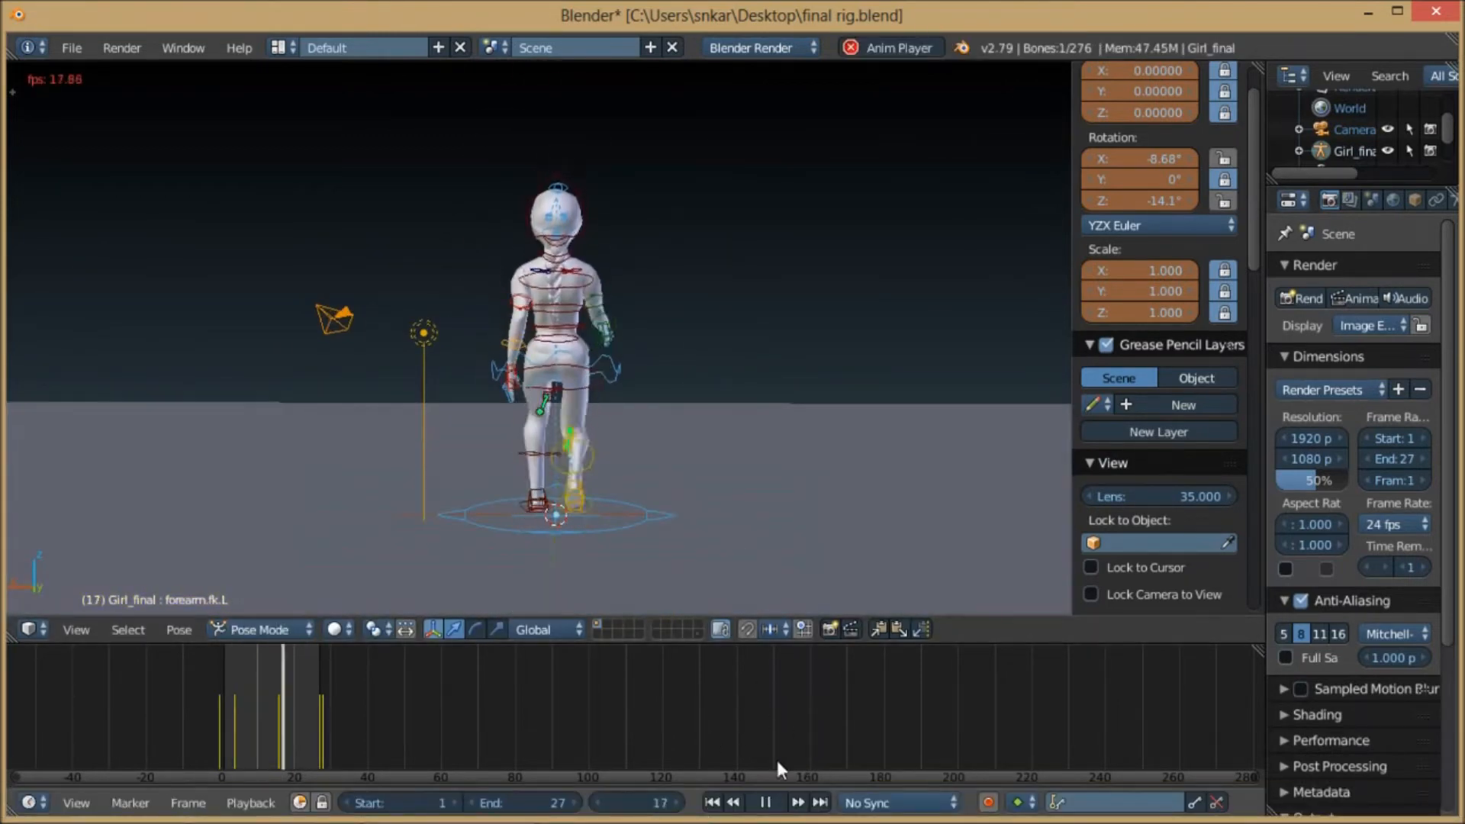
- Stop playback and delete the forearm.fk.L keyframe at frame 0
{"action": "key", "text": "Escape"}
{"action": "scroll", "coordinate": [492, 373], "scroll_direction": "up", "scroll_amount": 3}
{"action": "scroll", "coordinate": [386, 436], "scroll_direction": "down", "scroll_amount": 1}
{"action": "key", "text": "alt+i"}
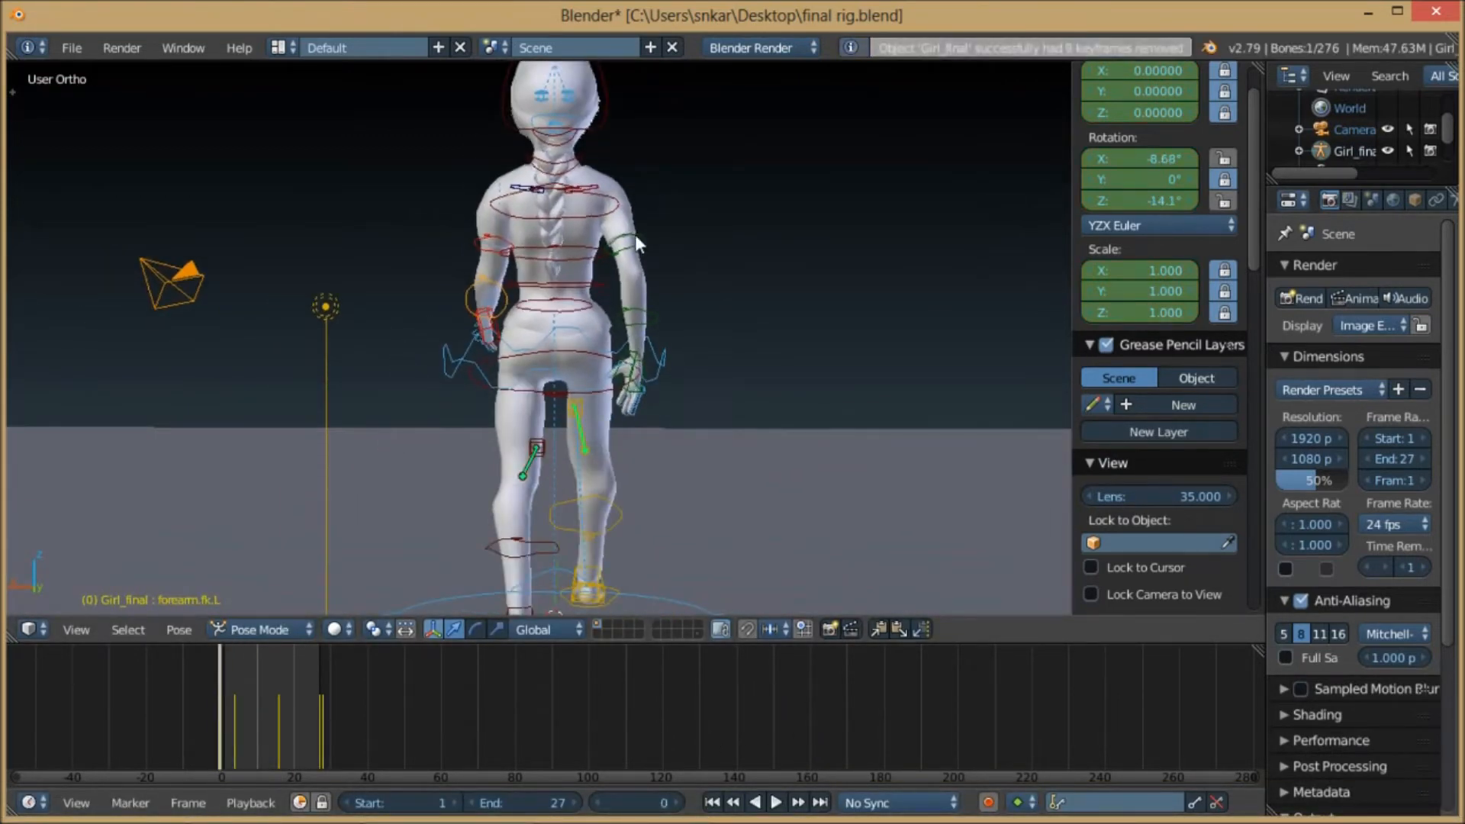
- Select the arm controls, scrub to frame 27 and play the walk cycle to check the loop
{"action": "right_click", "coordinate": [635, 235]}
{"action": "left_click_drag", "start_coordinate": [278, 702], "coordinate": [318, 702]}
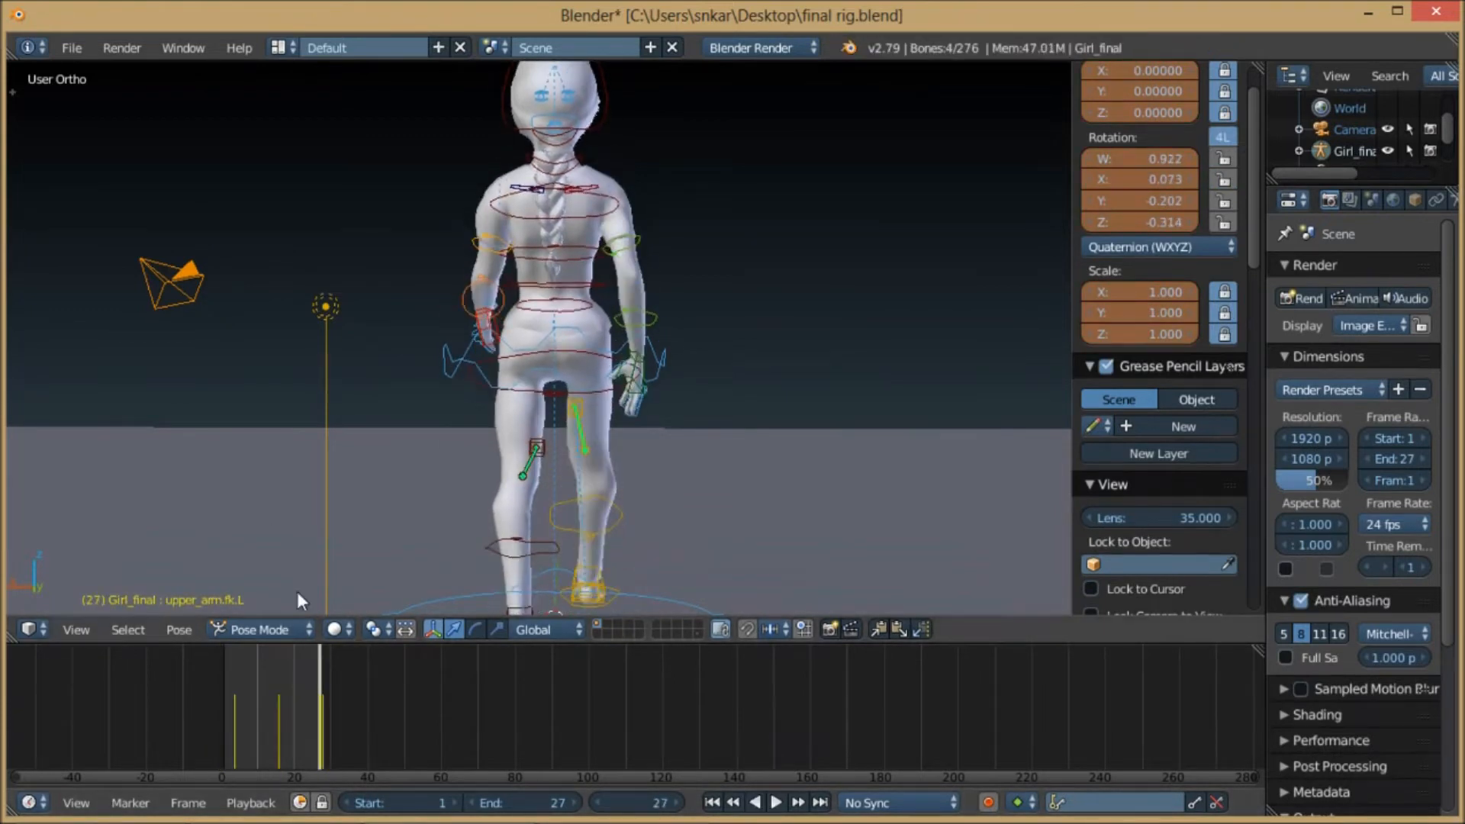
{"action": "key", "text": "alt+a"}
{"action": "key", "text": "Escape"}
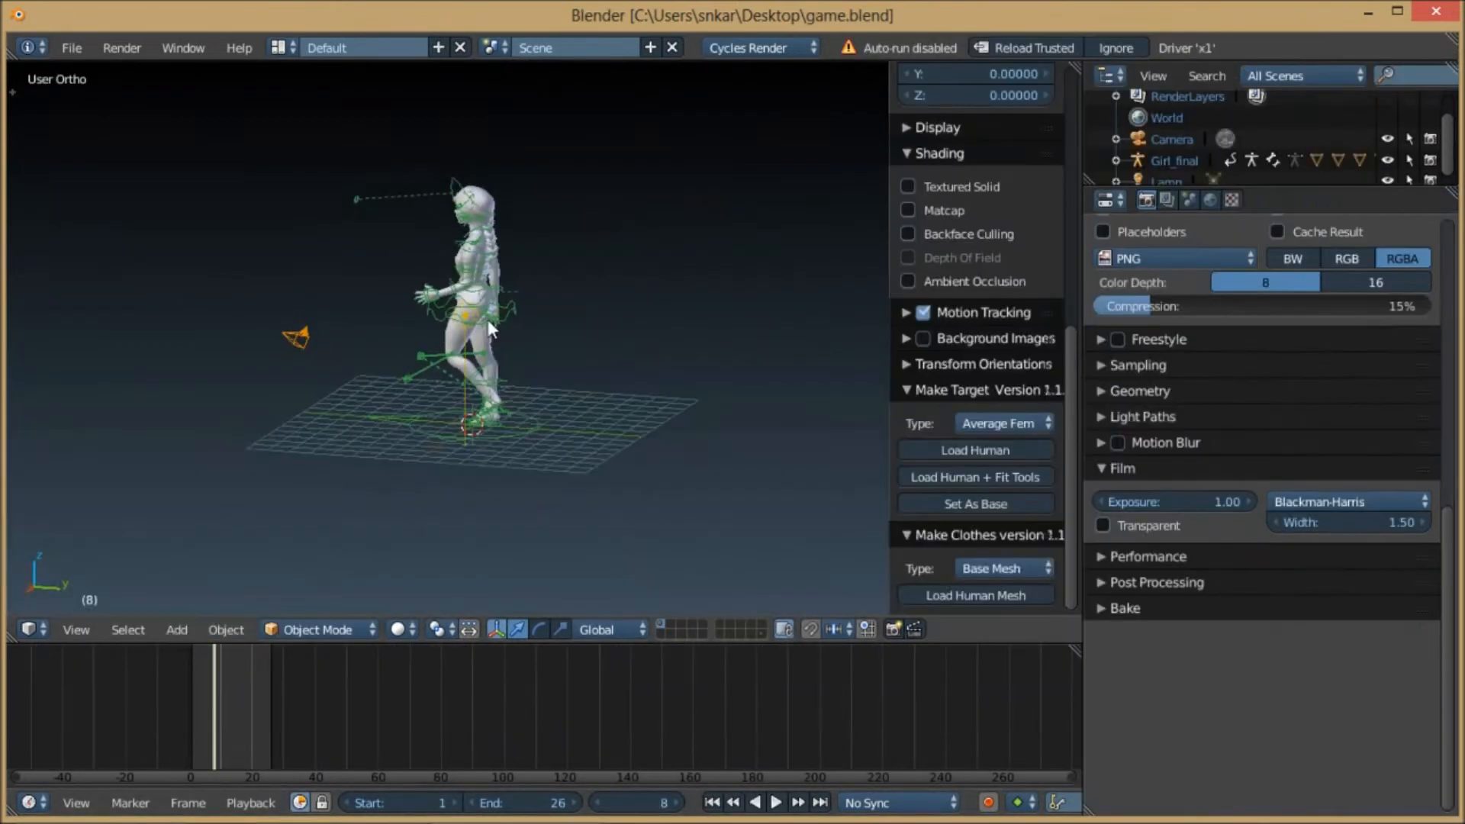
- Play the walk cycle in game.blend and examine the girl's motion from the side and the front
{"action": "scroll", "coordinate": [488, 322], "scroll_direction": "up", "scroll_amount": 3}
{"action": "middle_click_drag", "start_coordinate": [489, 322], "coordinate": [517, 381]}
{"action": "scroll", "coordinate": [560, 373], "scroll_direction": "down", "scroll_amount": 3}
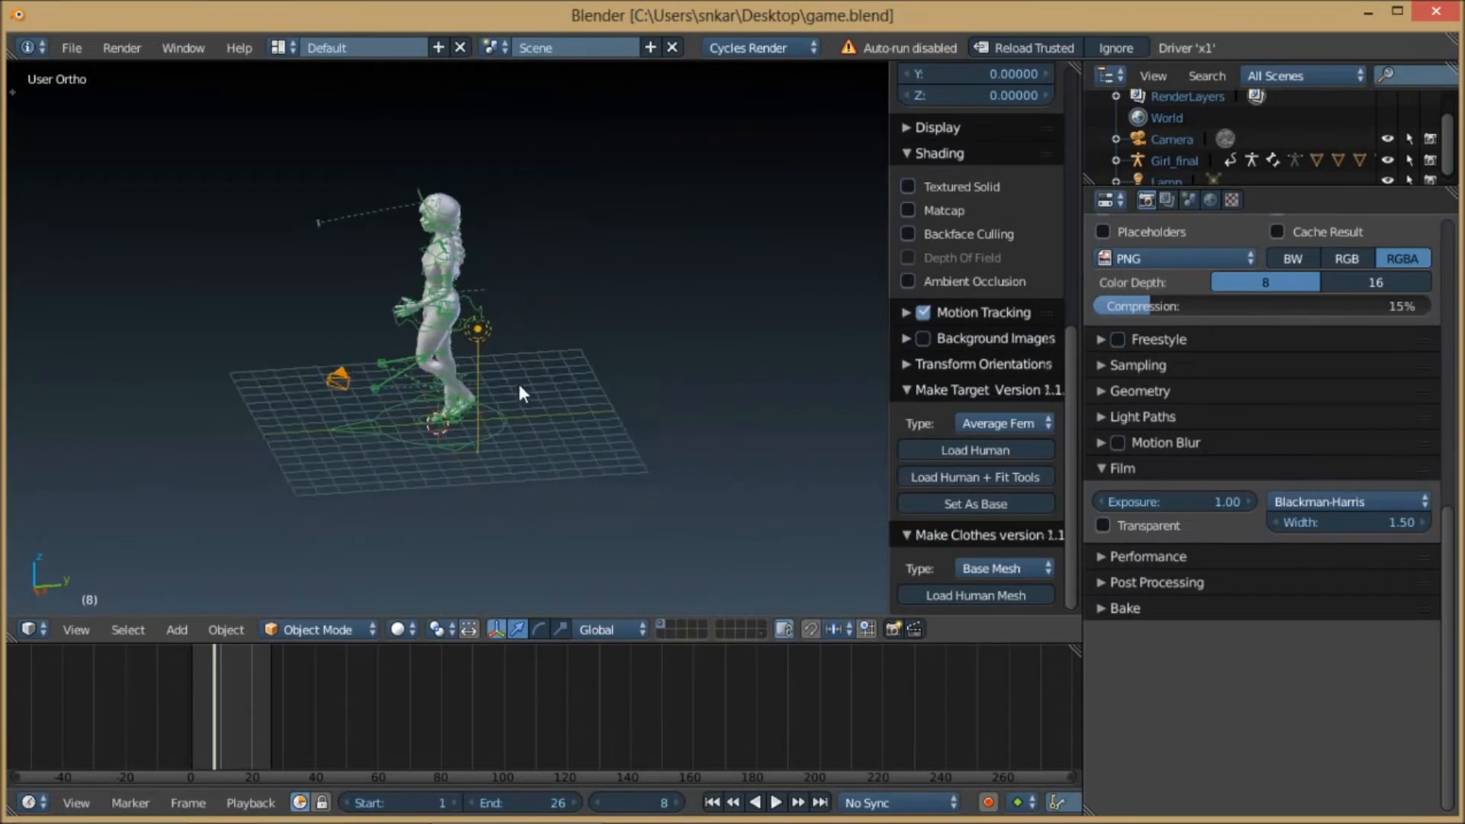
{"action": "left_click", "coordinate": [776, 802]}
{"action": "middle_click_drag", "start_coordinate": [694, 490], "coordinate": [365, 337]}
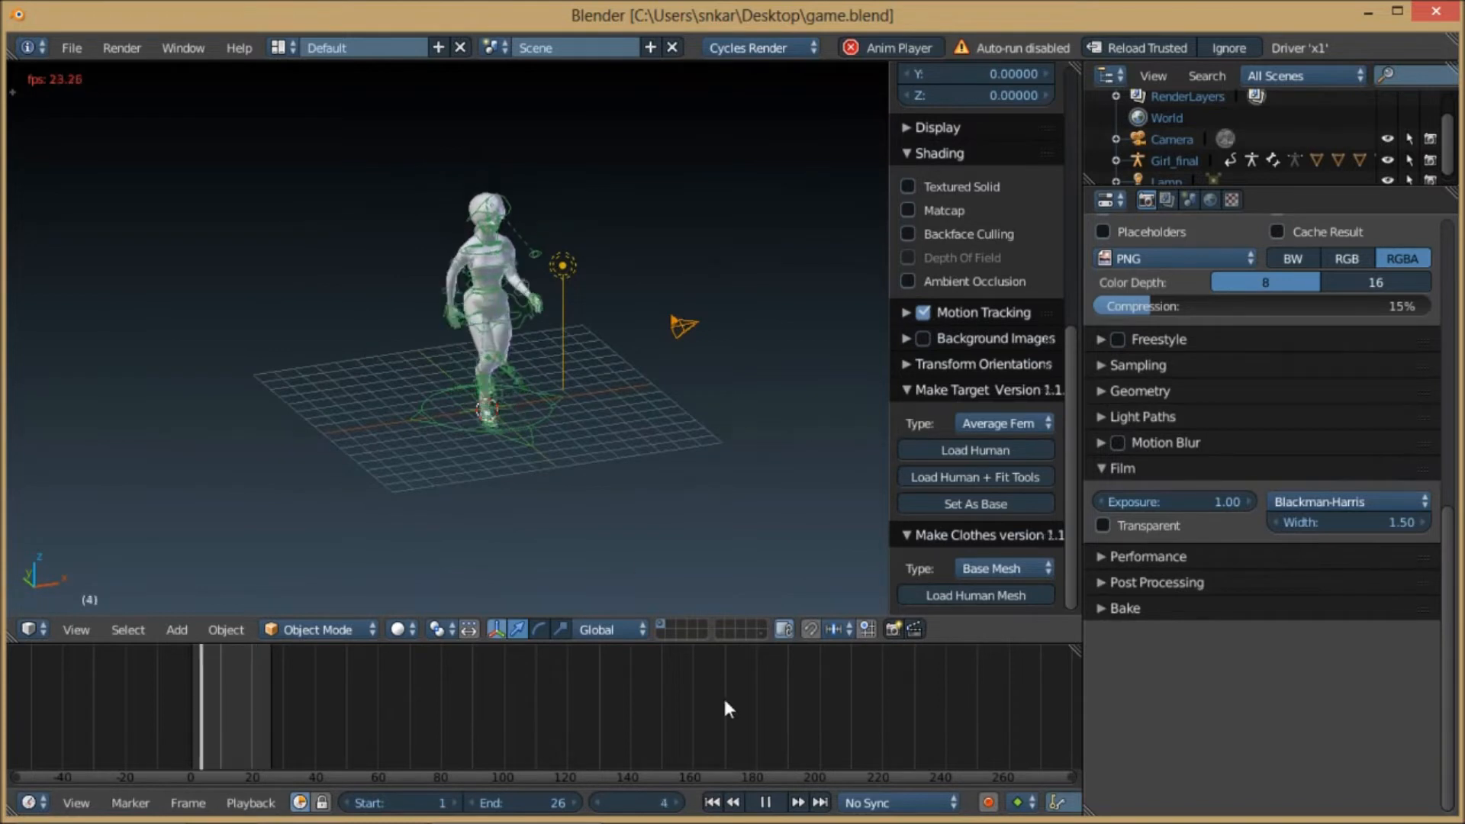
{"action": "left_click", "coordinate": [765, 801]}
{"action": "scroll", "coordinate": [656, 392], "scroll_direction": "up", "scroll_amount": 2}
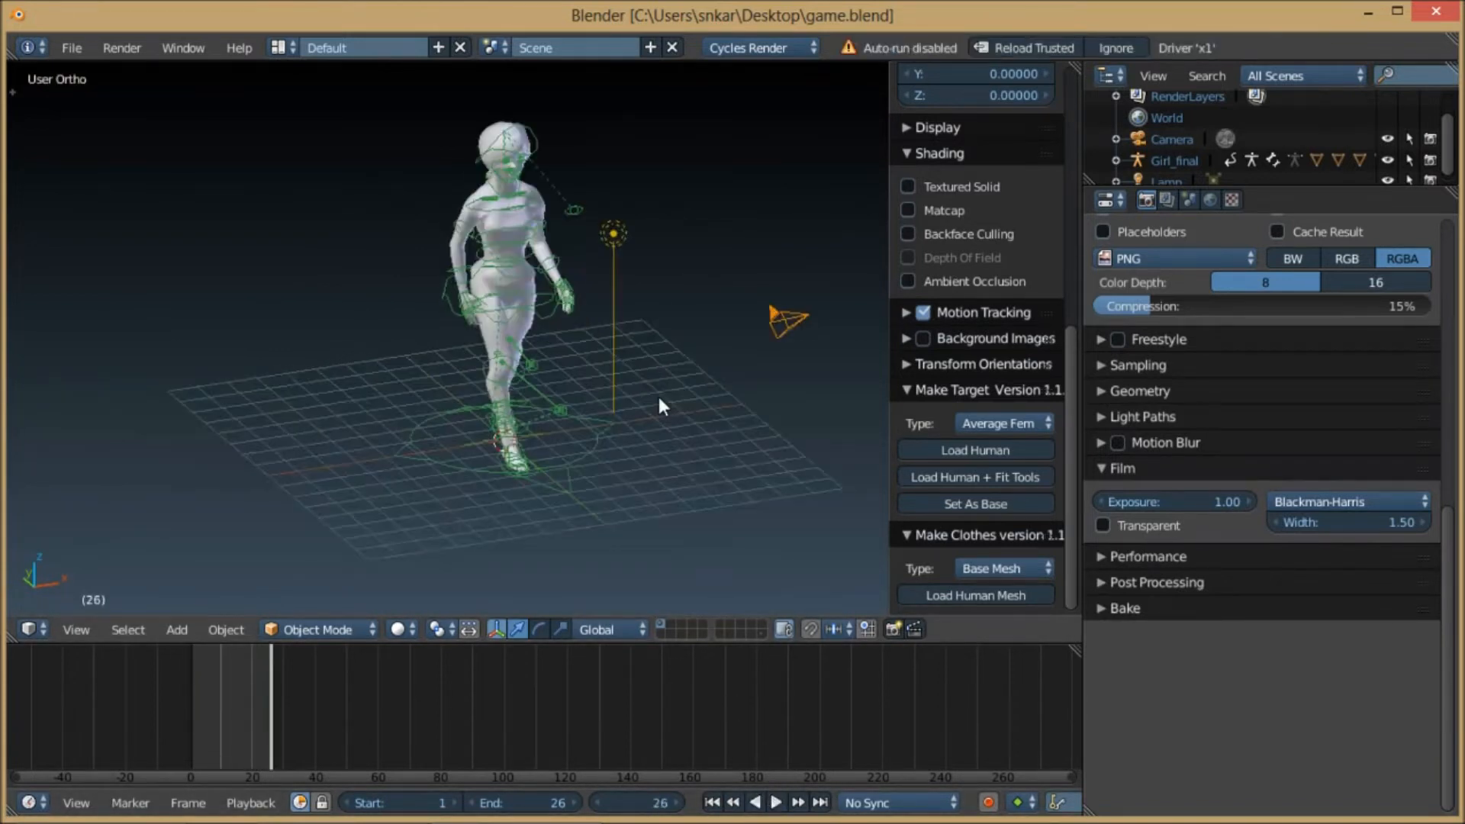
{"action": "middle_click_drag", "start_coordinate": [657, 392], "coordinate": [519, 388], "text": "shift"}
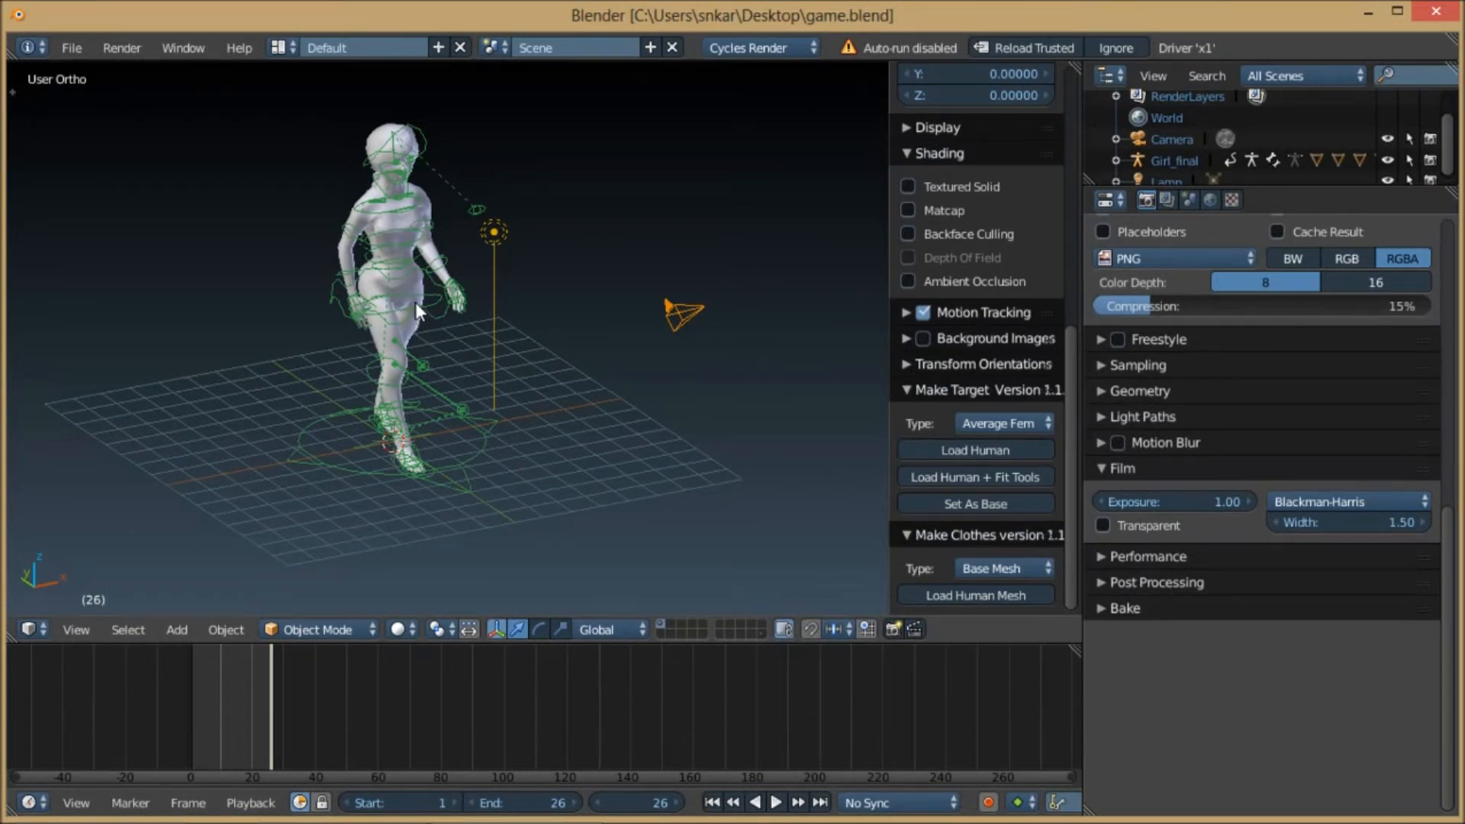
- Change the Action Editor area above the 3D view to a Timeline and start playing the walk cycle
{"action": "scroll", "coordinate": [415, 302], "scroll_direction": "down", "scroll_amount": 2}
{"action": "scroll", "coordinate": [386, 358], "scroll_direction": "up", "scroll_amount": 2}
{"action": "middle_click_drag", "start_coordinate": [444, 342], "coordinate": [498, 342], "text": "shift"}
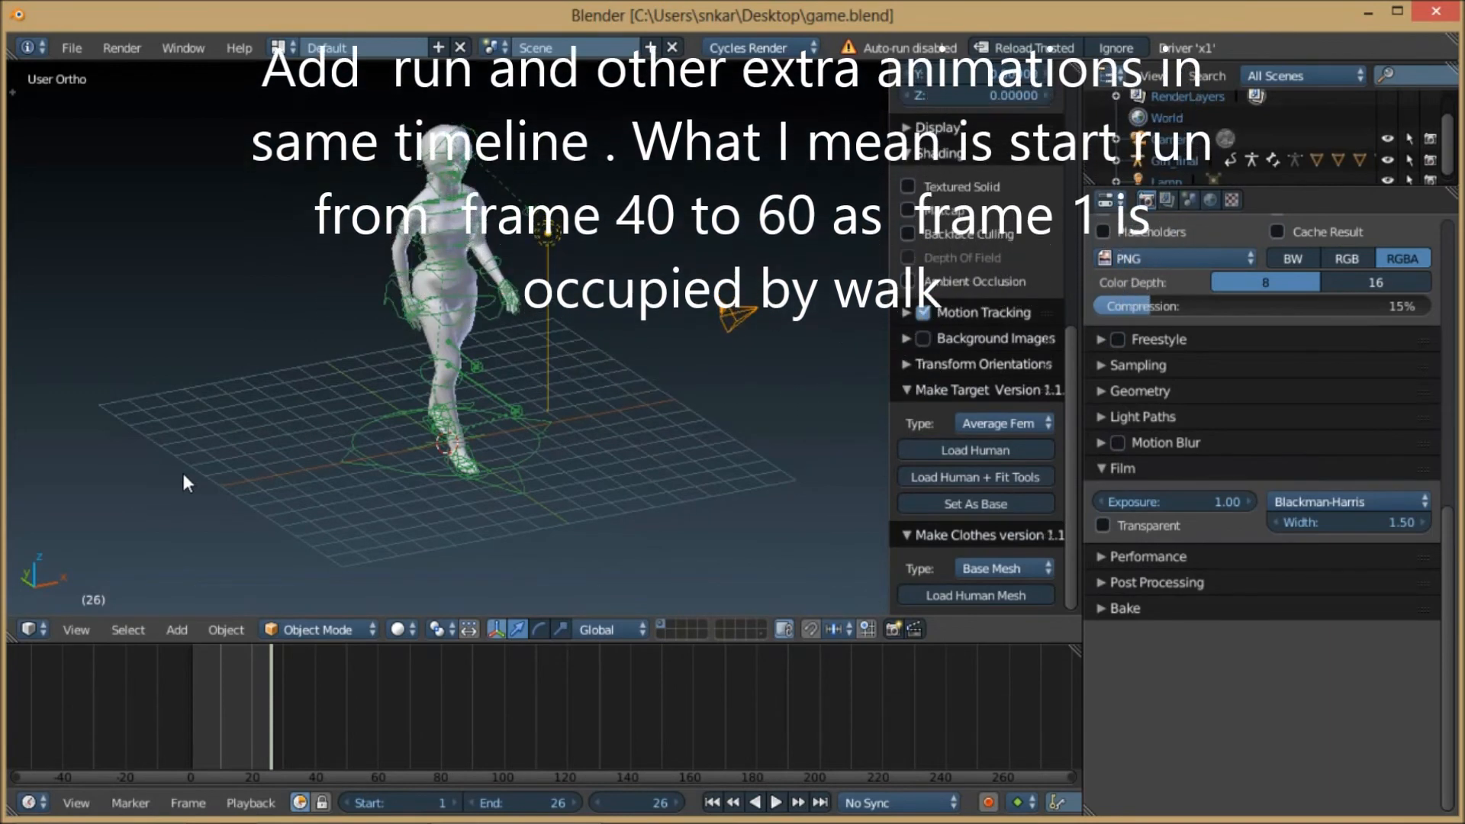
{"action": "left_click", "coordinate": [28, 803]}
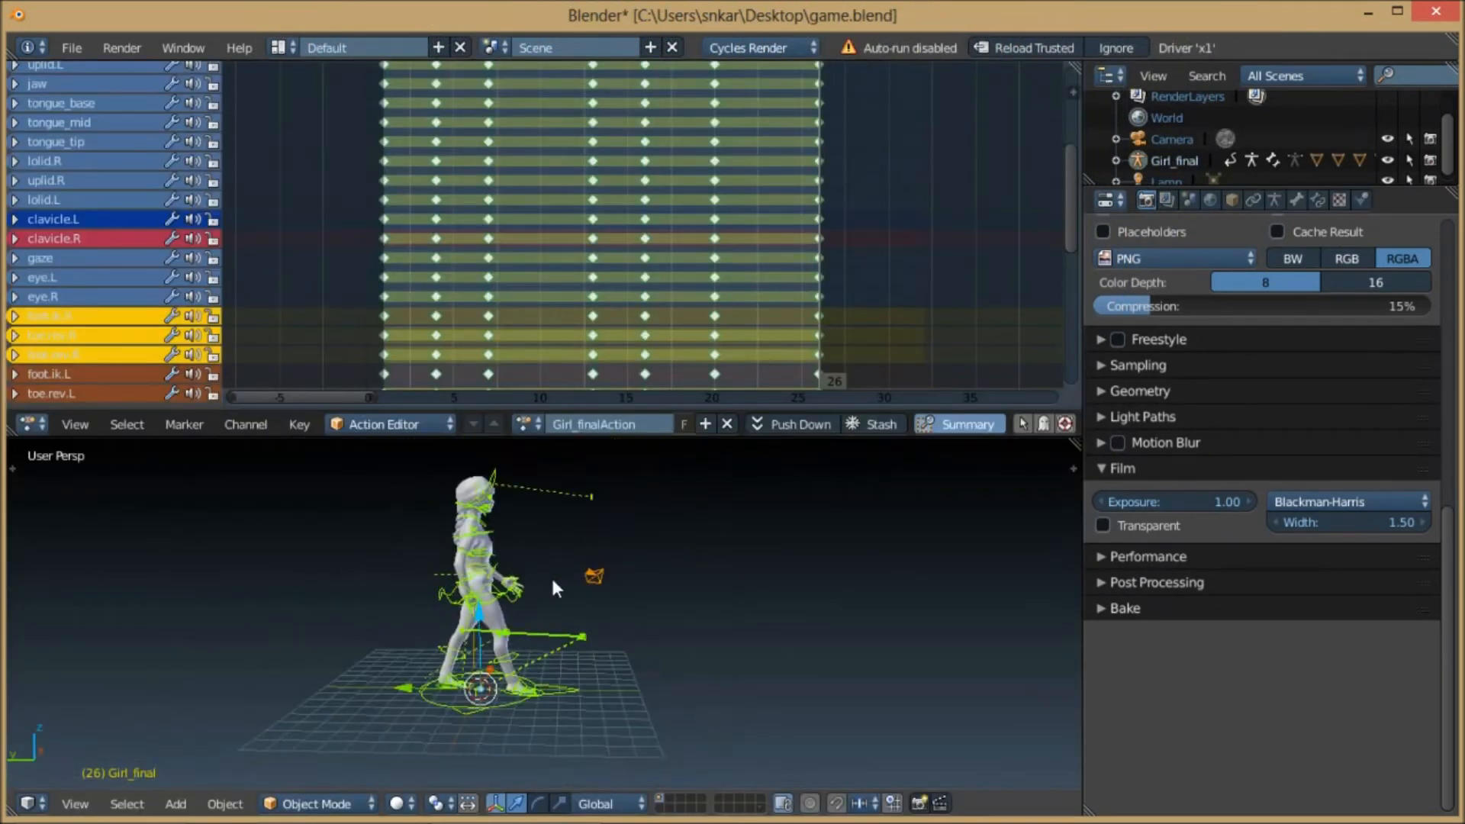
{"action": "middle_click_drag", "start_coordinate": [552, 581], "coordinate": [546, 572], "text": "shift"}
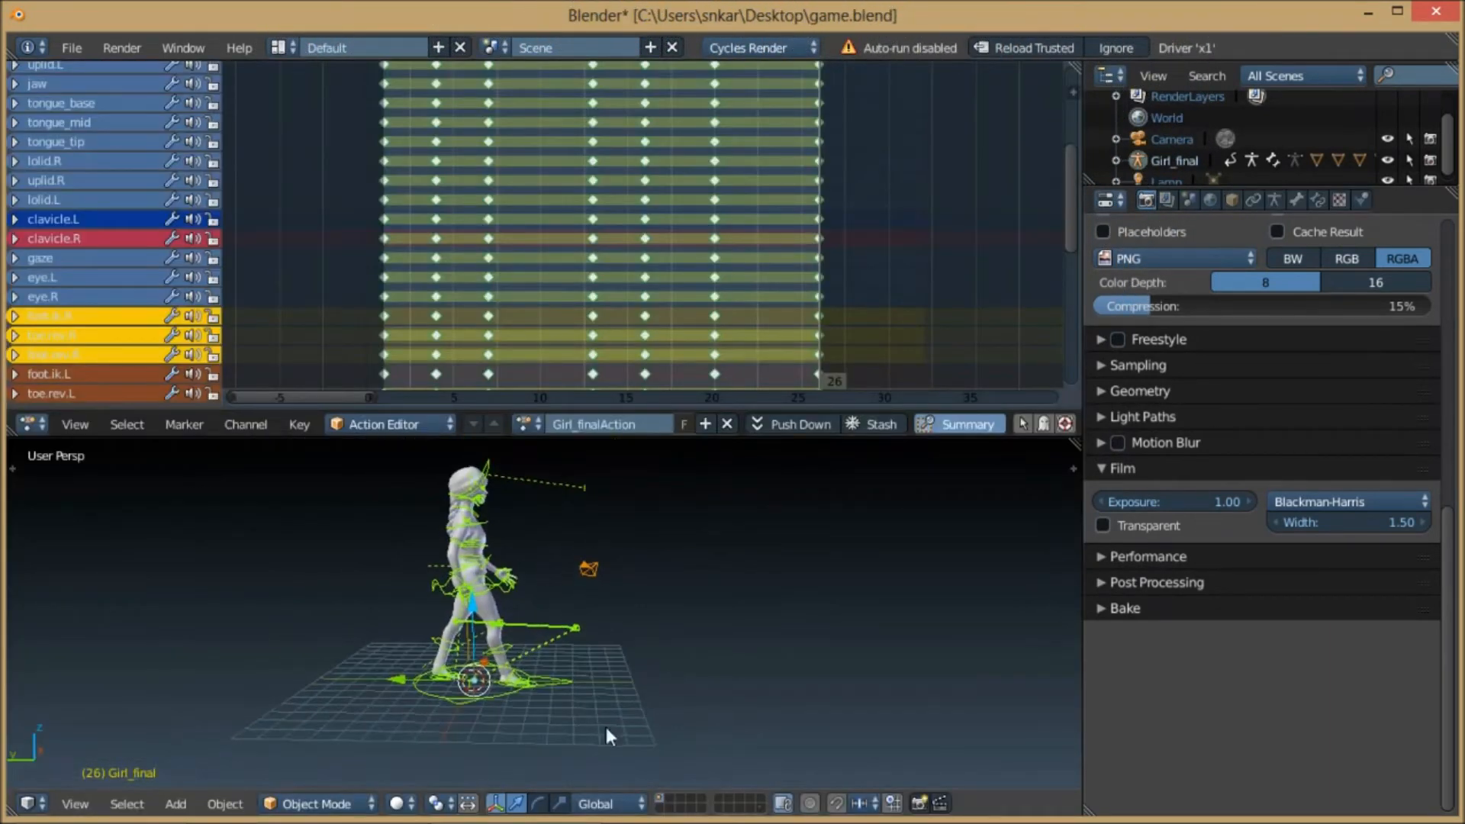
{"action": "left_click", "coordinate": [32, 424]}
{"action": "left_click", "coordinate": [34, 425]}
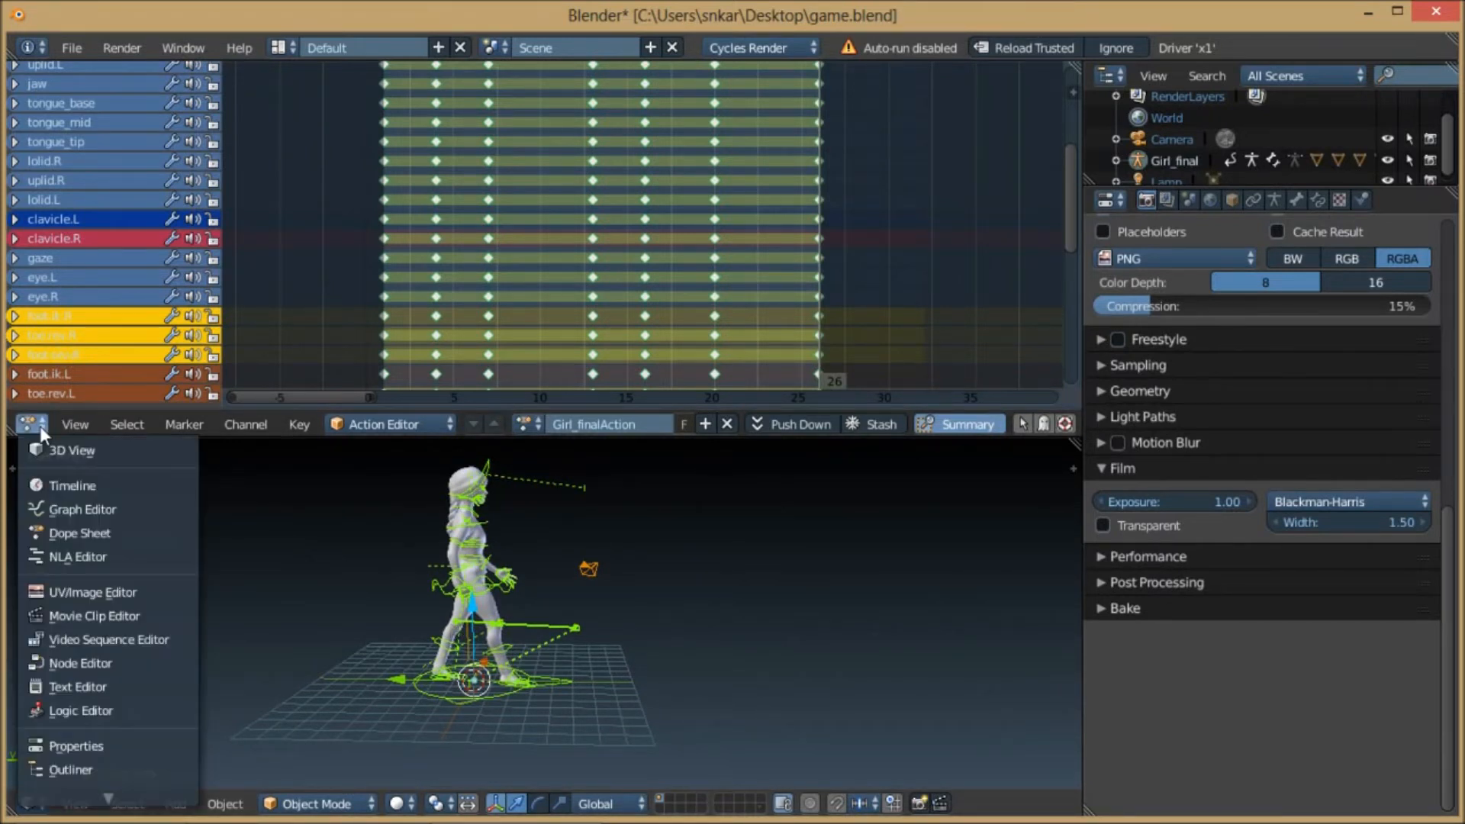
{"action": "left_click", "coordinate": [67, 477]}
{"action": "left_click", "coordinate": [774, 425]}
- Examine the girl's looping walk from the side and at an angle, both close up and at a distance
{"action": "scroll", "coordinate": [619, 611], "scroll_direction": "up", "scroll_amount": 5}
{"action": "scroll", "coordinate": [682, 632], "scroll_direction": "down", "scroll_amount": 2}
{"action": "middle_click_drag", "start_coordinate": [662, 594], "coordinate": [615, 605], "text": "shift"}
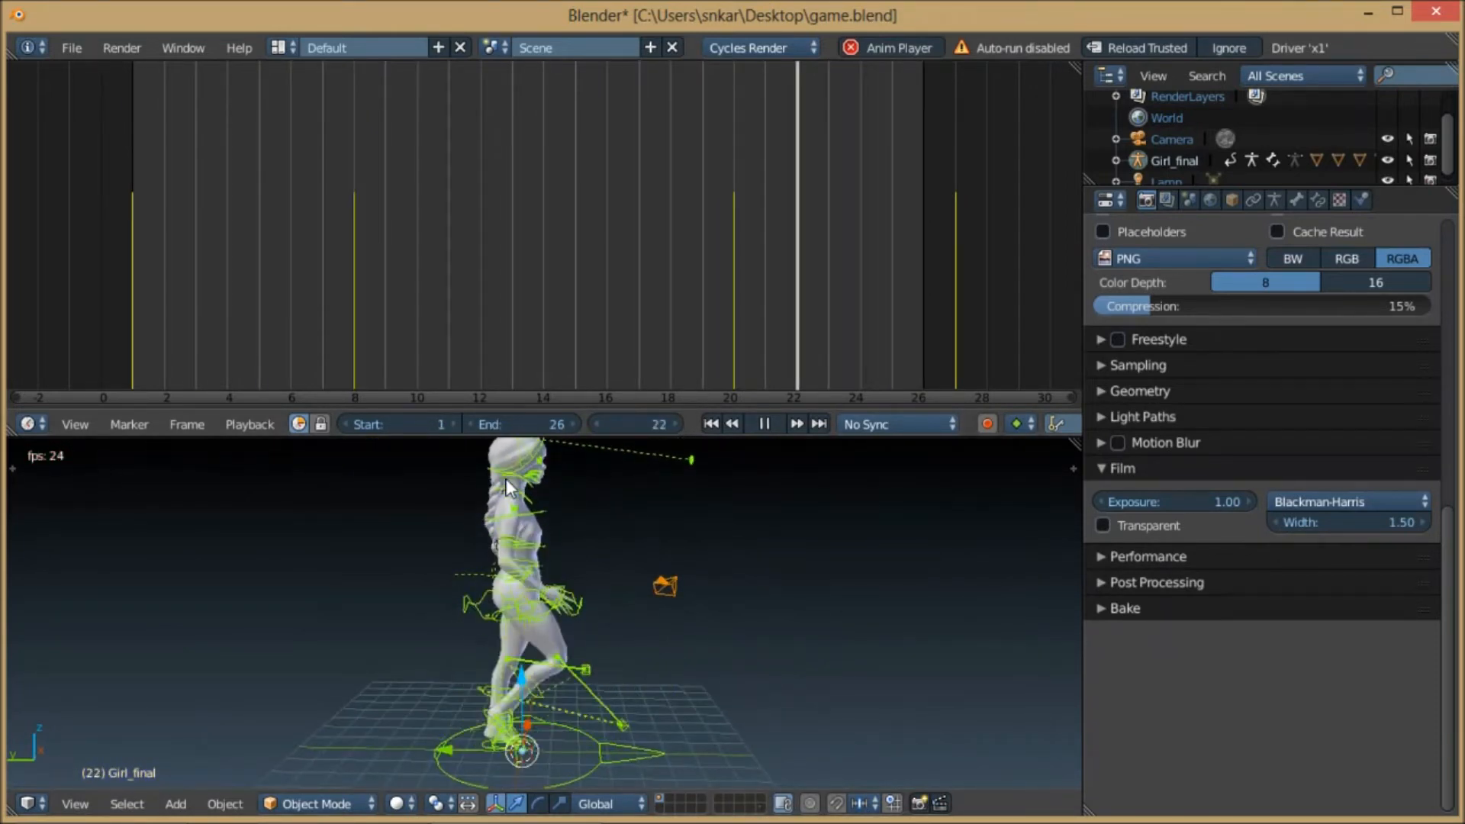
{"action": "scroll", "coordinate": [607, 520], "scroll_direction": "down", "scroll_amount": 2}
{"action": "scroll", "coordinate": [608, 520], "scroll_direction": "up", "scroll_amount": 2}
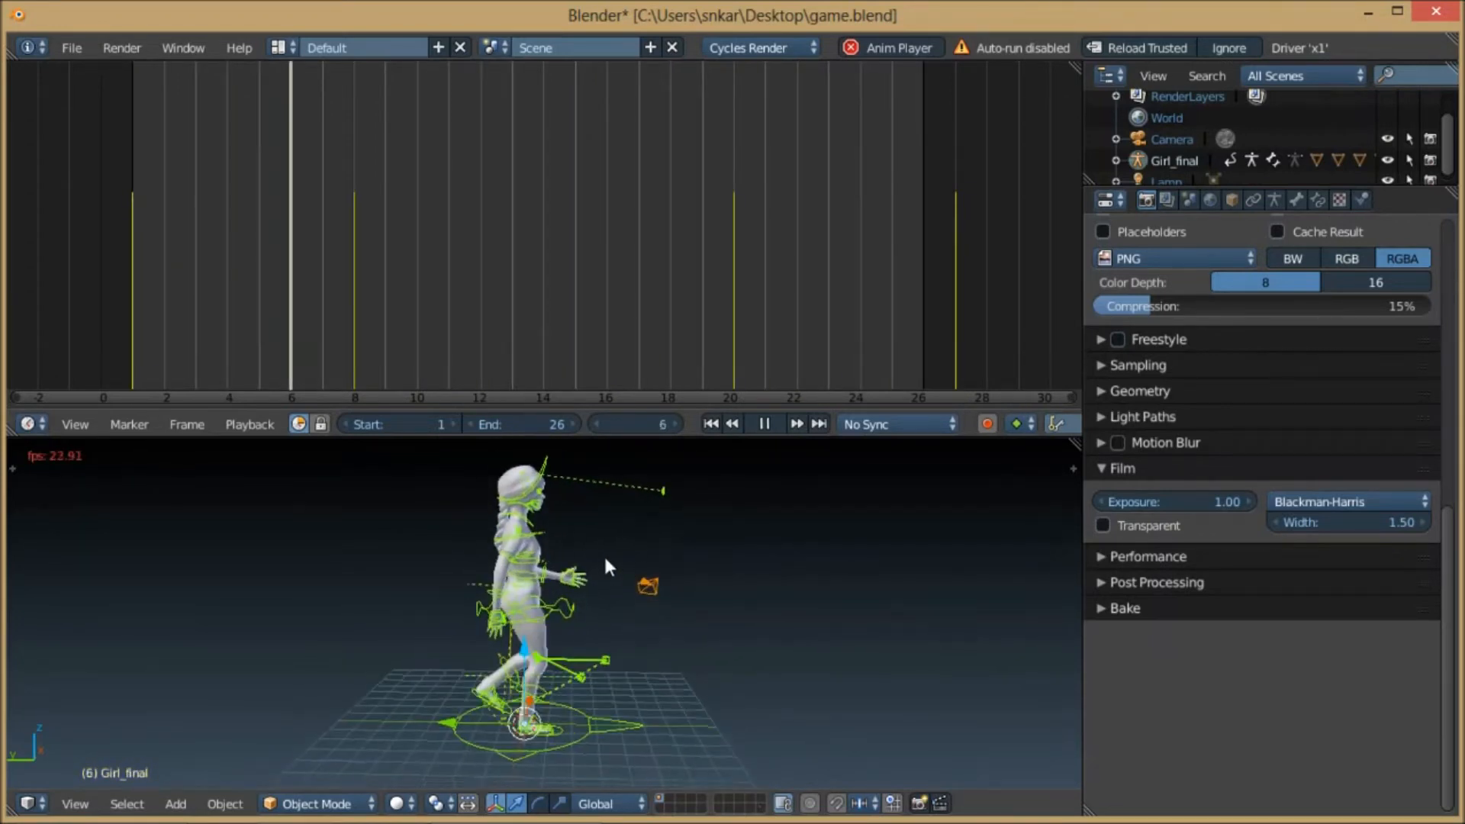
{"action": "scroll", "coordinate": [606, 557], "scroll_direction": "up", "scroll_amount": 2}
{"action": "scroll", "coordinate": [607, 561], "scroll_direction": "down", "scroll_amount": 1}
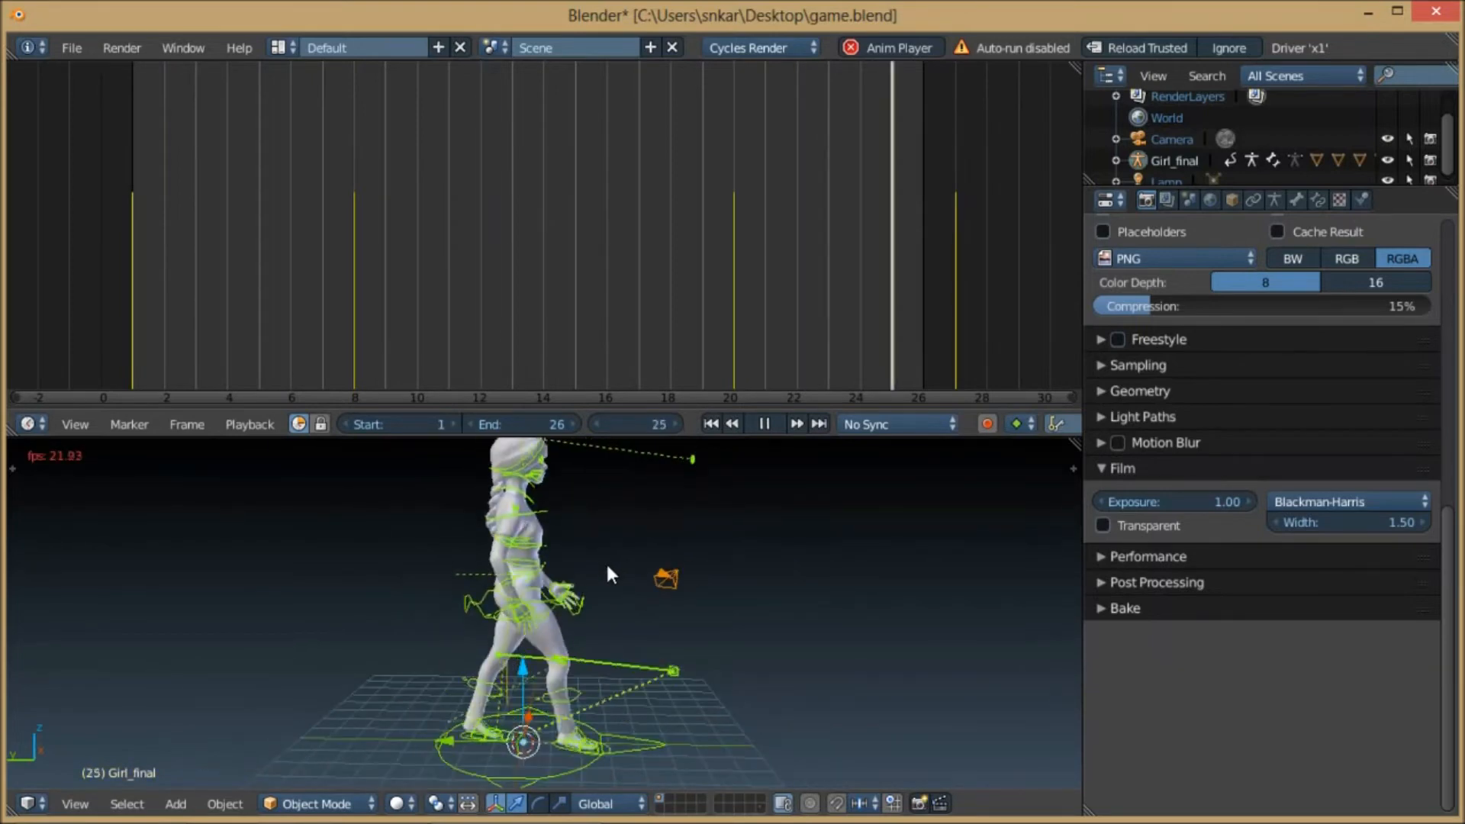
{"action": "scroll", "coordinate": [607, 566], "scroll_direction": "down", "scroll_amount": 3}
{"action": "middle_click_drag", "start_coordinate": [669, 596], "coordinate": [582, 602]}
{"action": "scroll", "coordinate": [645, 593], "scroll_direction": "up", "scroll_amount": 4}
{"action": "scroll", "coordinate": [612, 575], "scroll_direction": "down", "scroll_amount": 3}
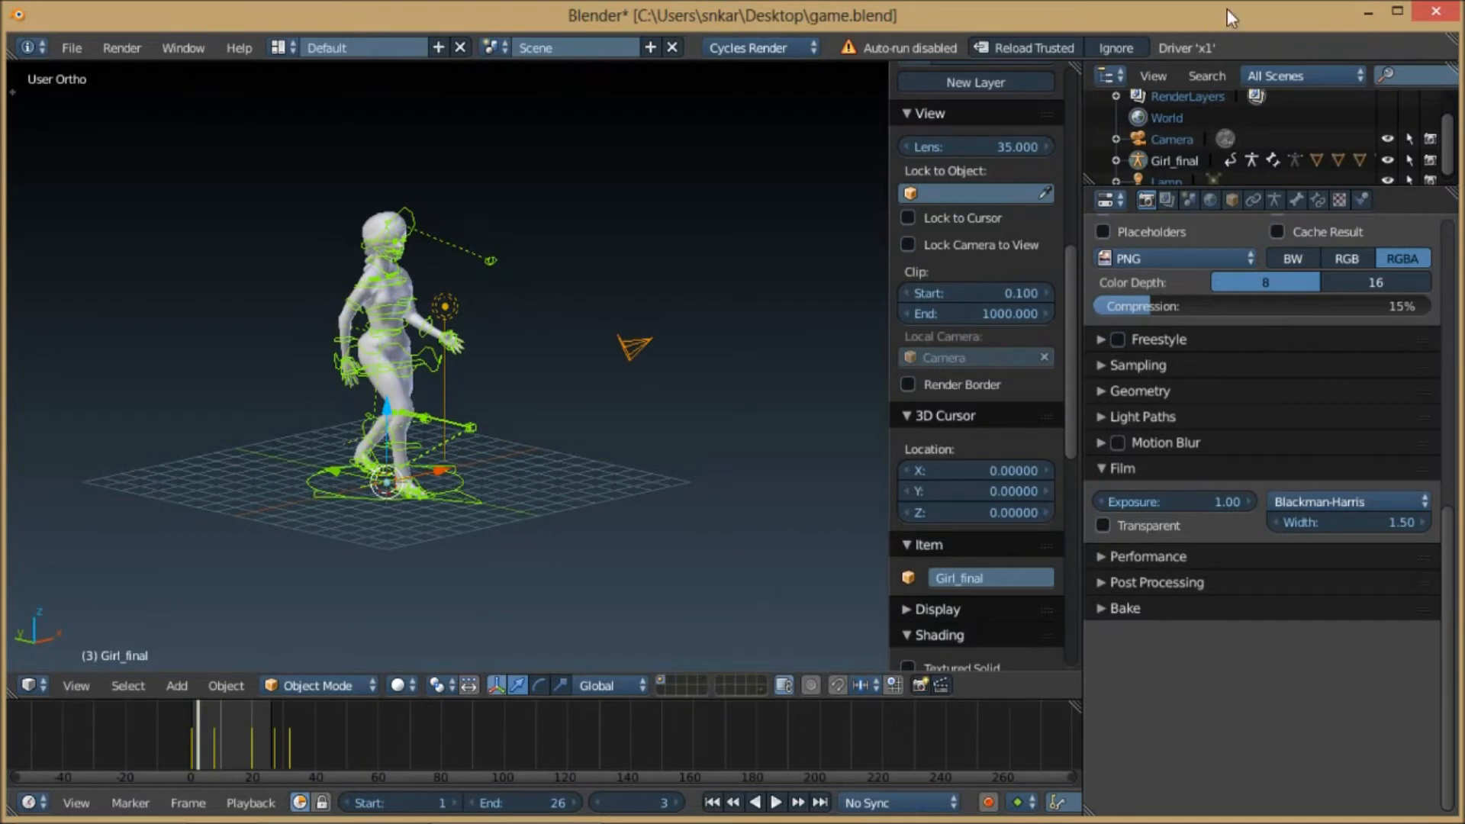
- Switch from Blender to Chrome and open google.com
{"action": "scroll", "coordinate": [502, 320], "scroll_direction": "up", "scroll_amount": 1}
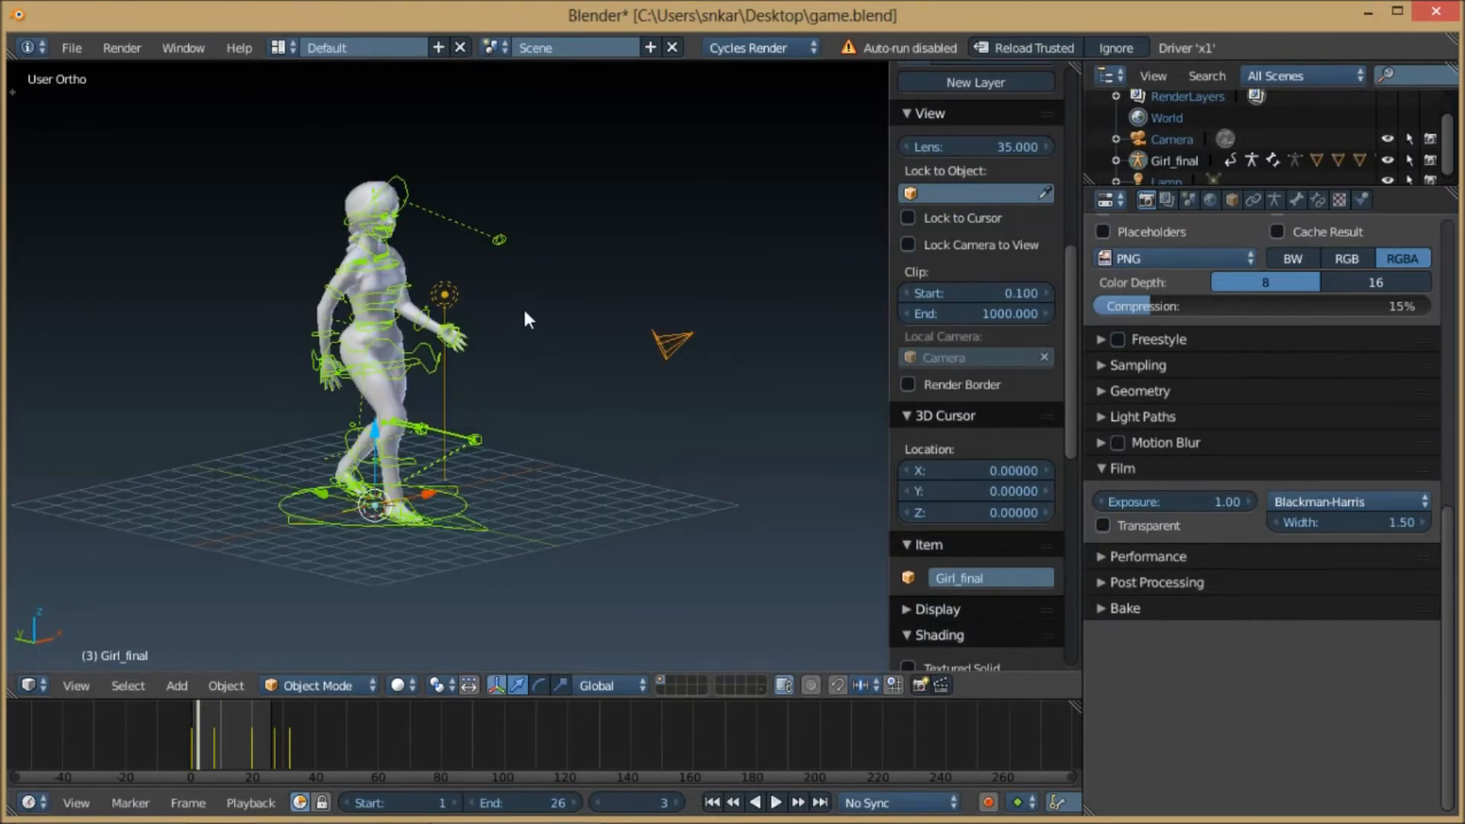
{"action": "left_click", "coordinate": [1365, 13]}
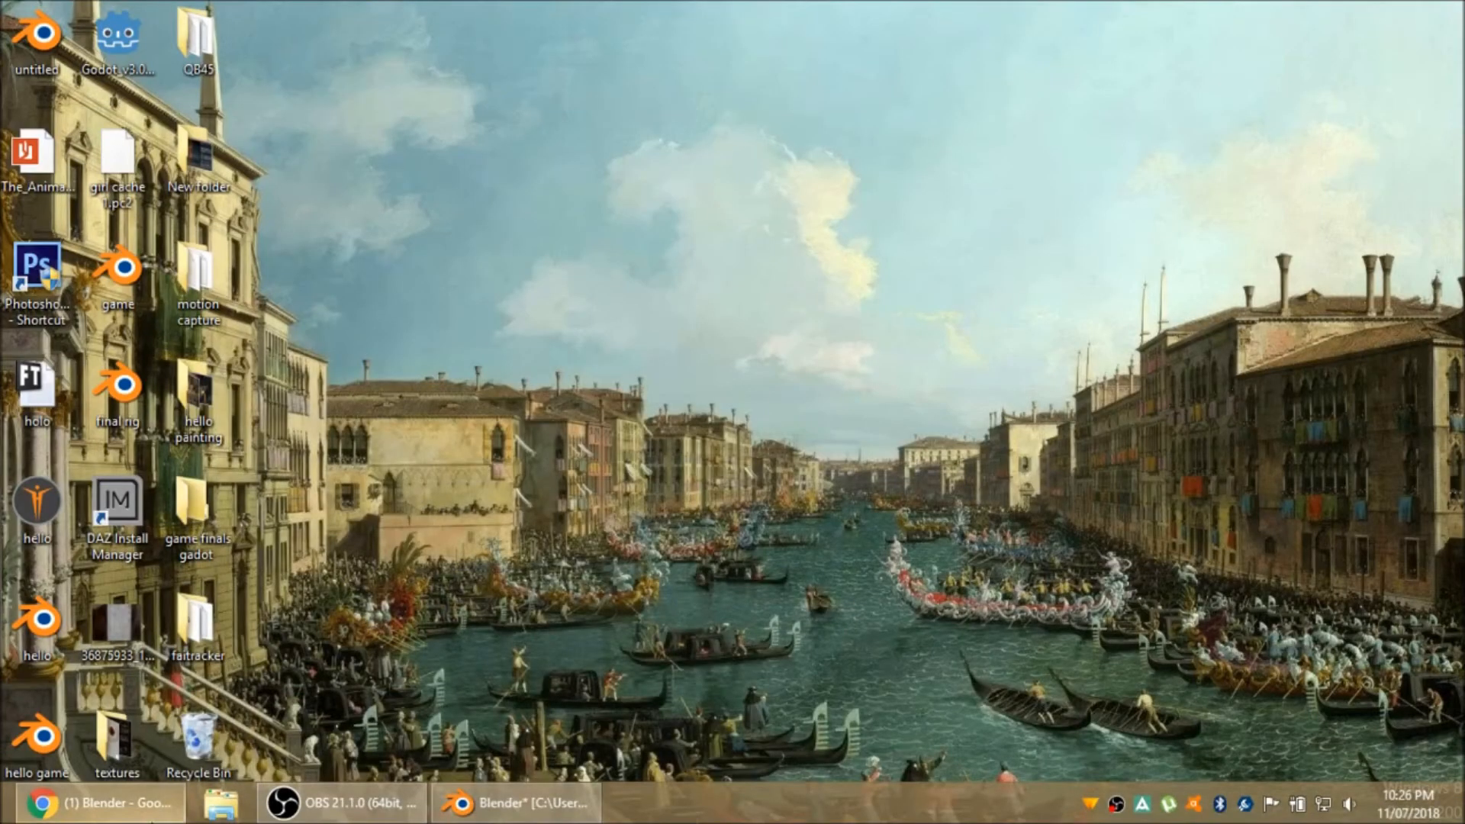
{"action": "left_click", "coordinate": [99, 801]}
{"action": "type", "text": "google.com"}
{"action": "key", "text": "Return"}
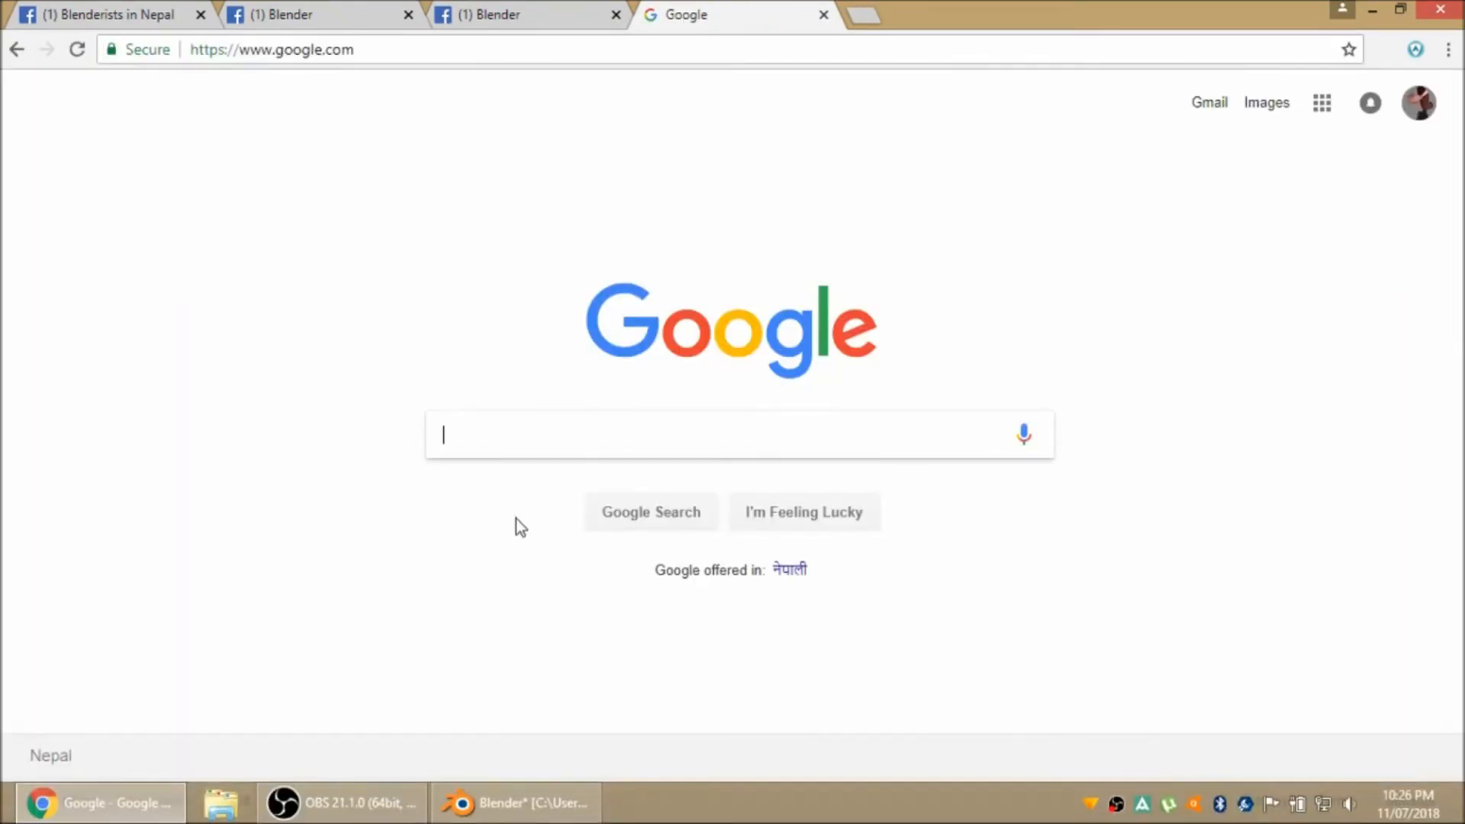
- Search Google for upbge, open the upbge.org result and look at the news list on its main page
{"action": "type", "text": "upbge"}
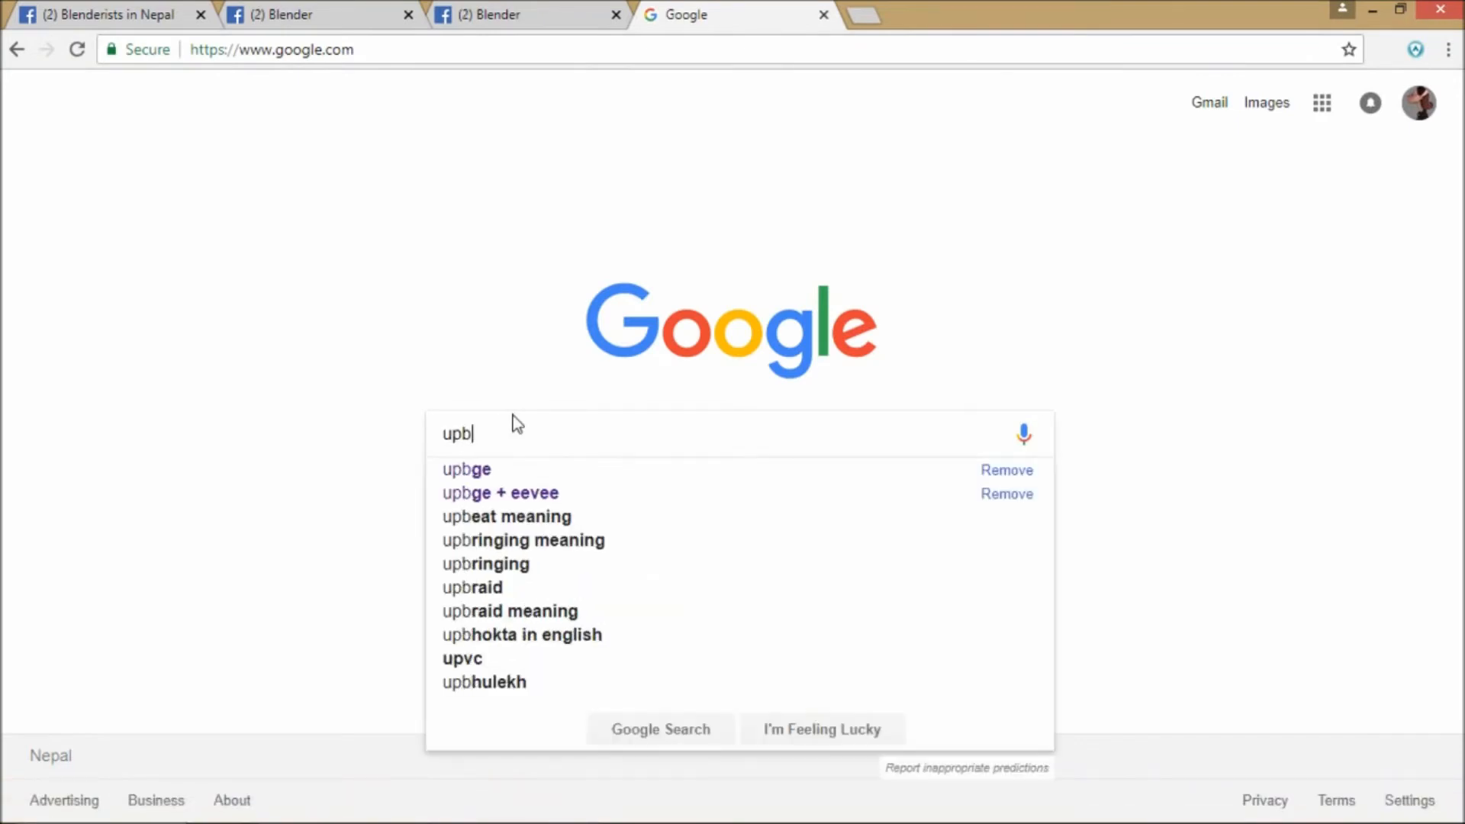
{"action": "key", "text": "Return"}
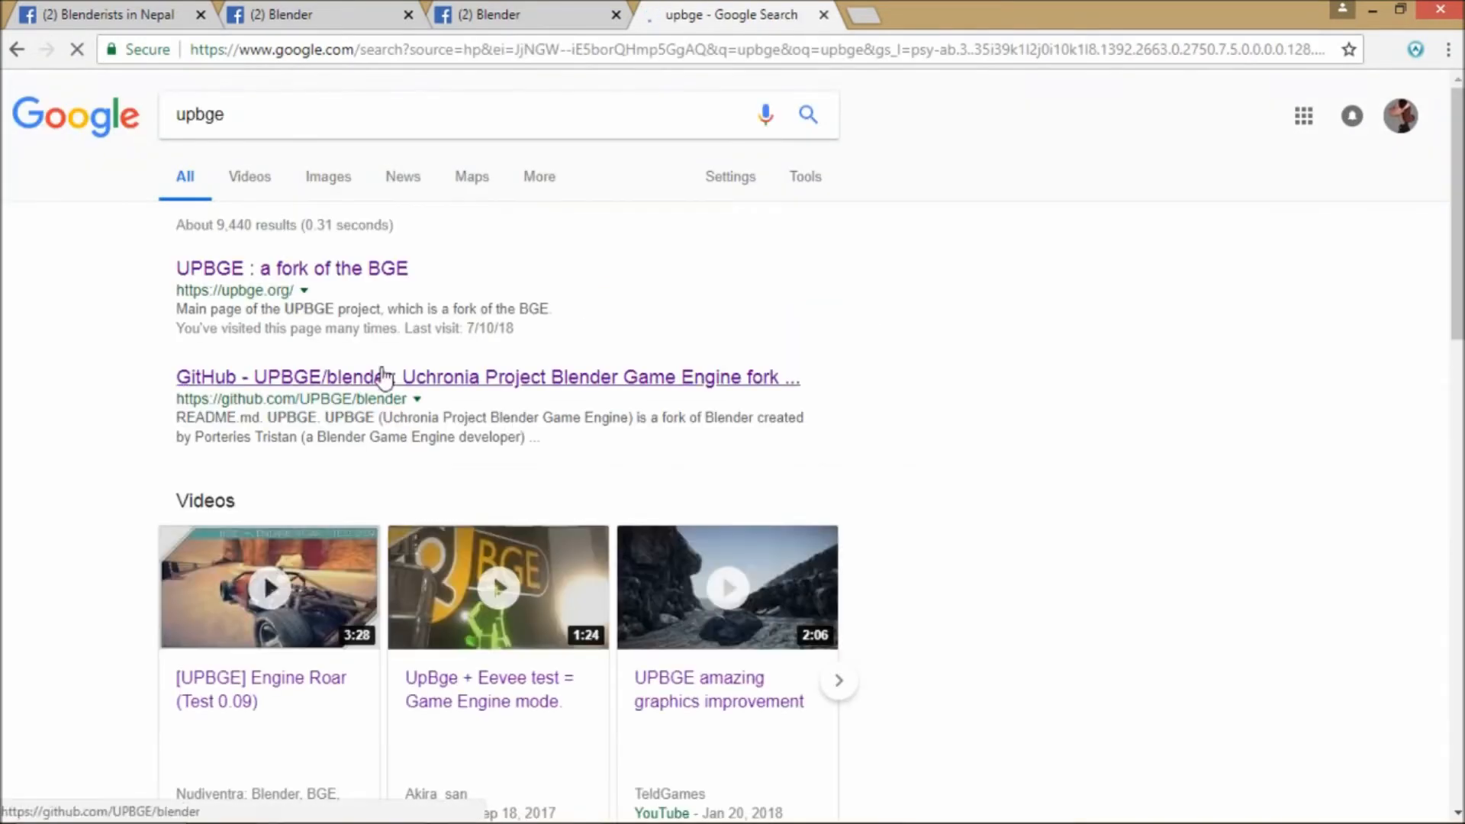
{"action": "left_click", "coordinate": [346, 269]}
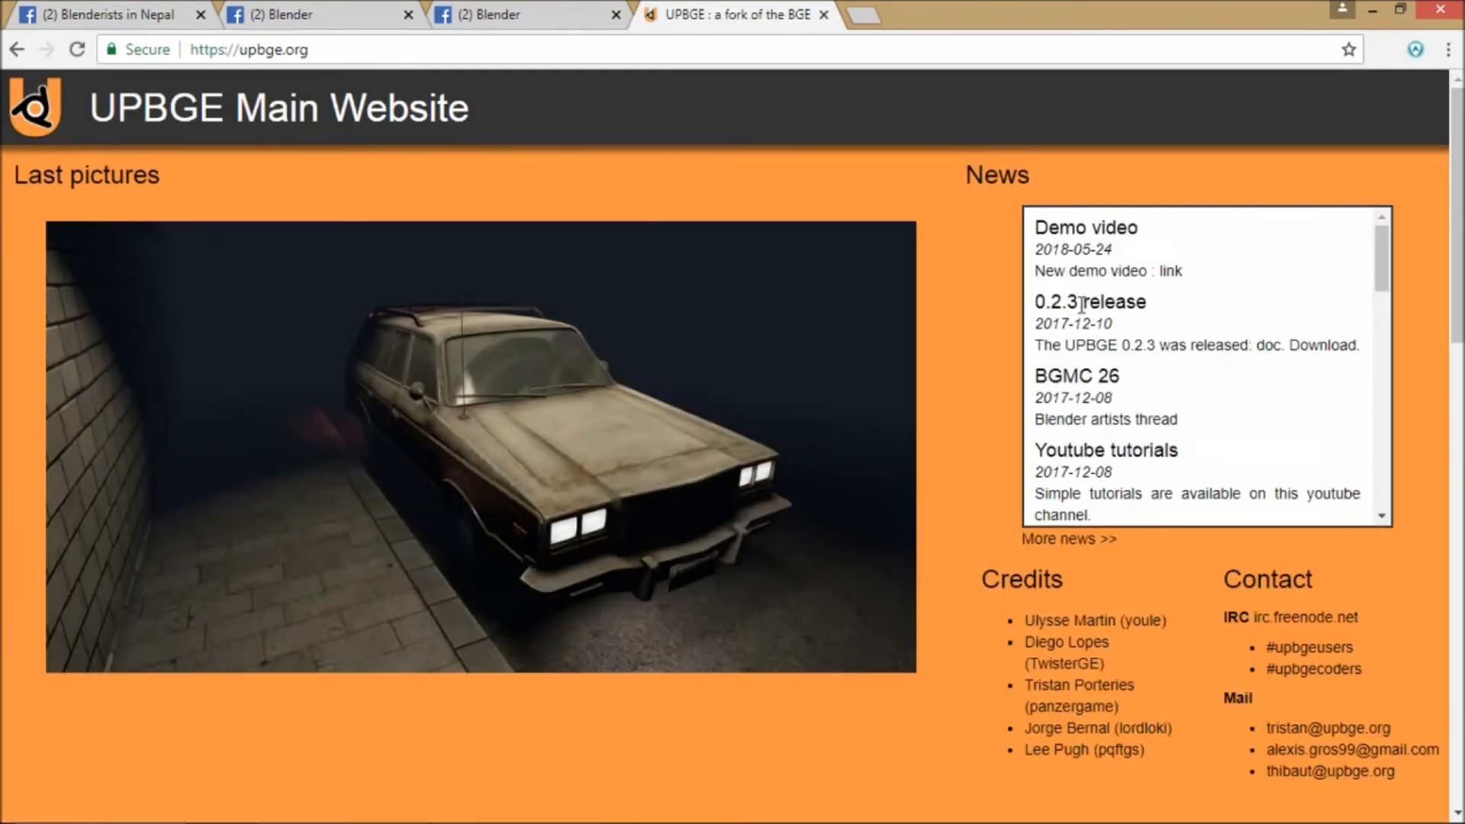
{"action": "mouse_move", "coordinate": [1382, 248]}
{"action": "left_mouse_down"}
{"action": "mouse_move", "coordinate": [1387, 259]}
{"action": "mouse_move", "coordinate": [1384, 243]}
{"action": "left_mouse_up"}
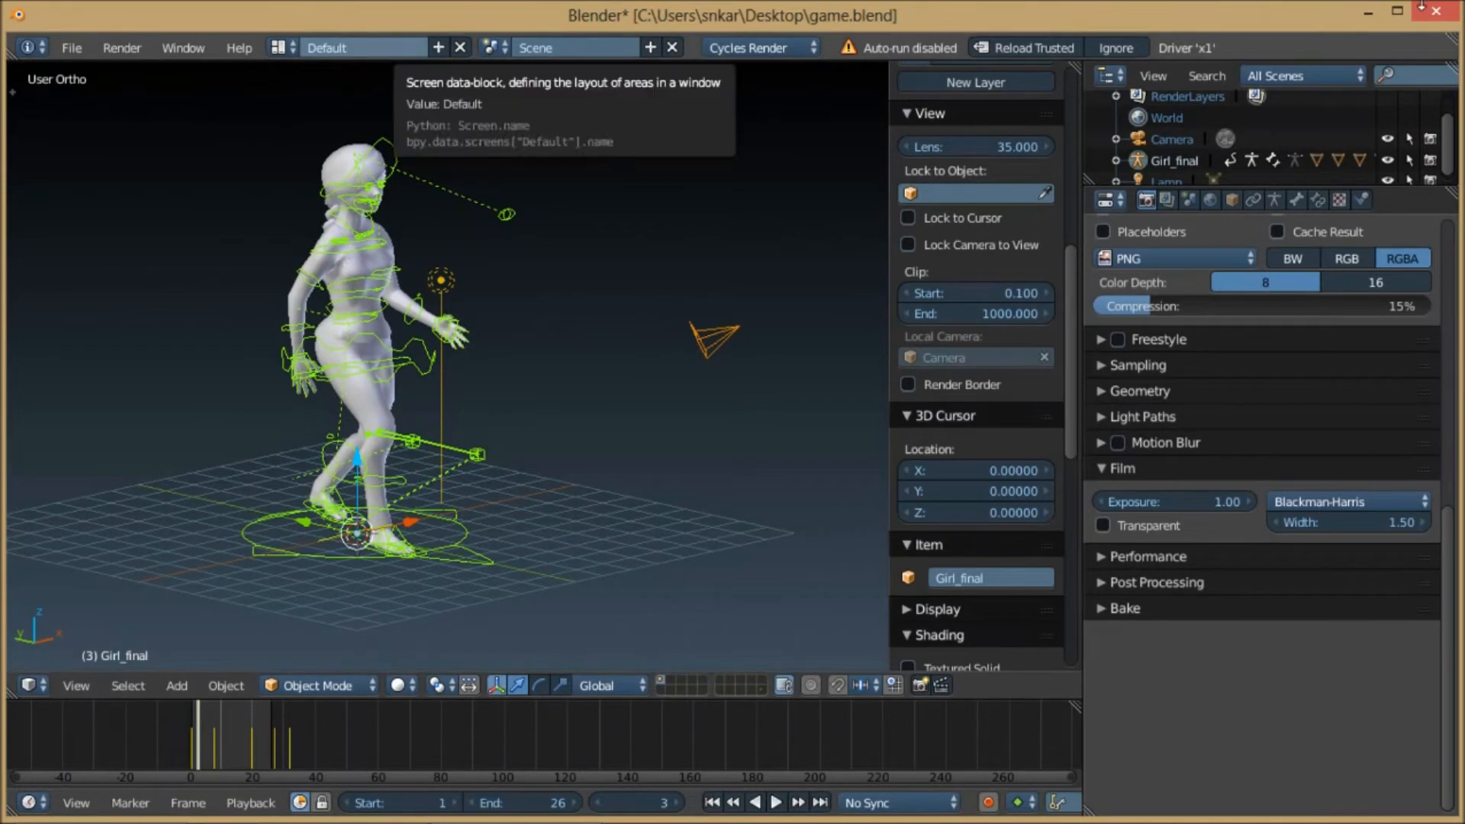
- Browse Local Disk (E:), switch to UPBGE, open game.blend from the Desktop folder and briefly play the walk cycle
{"action": "mouse_move", "coordinate": [1438, 17]}
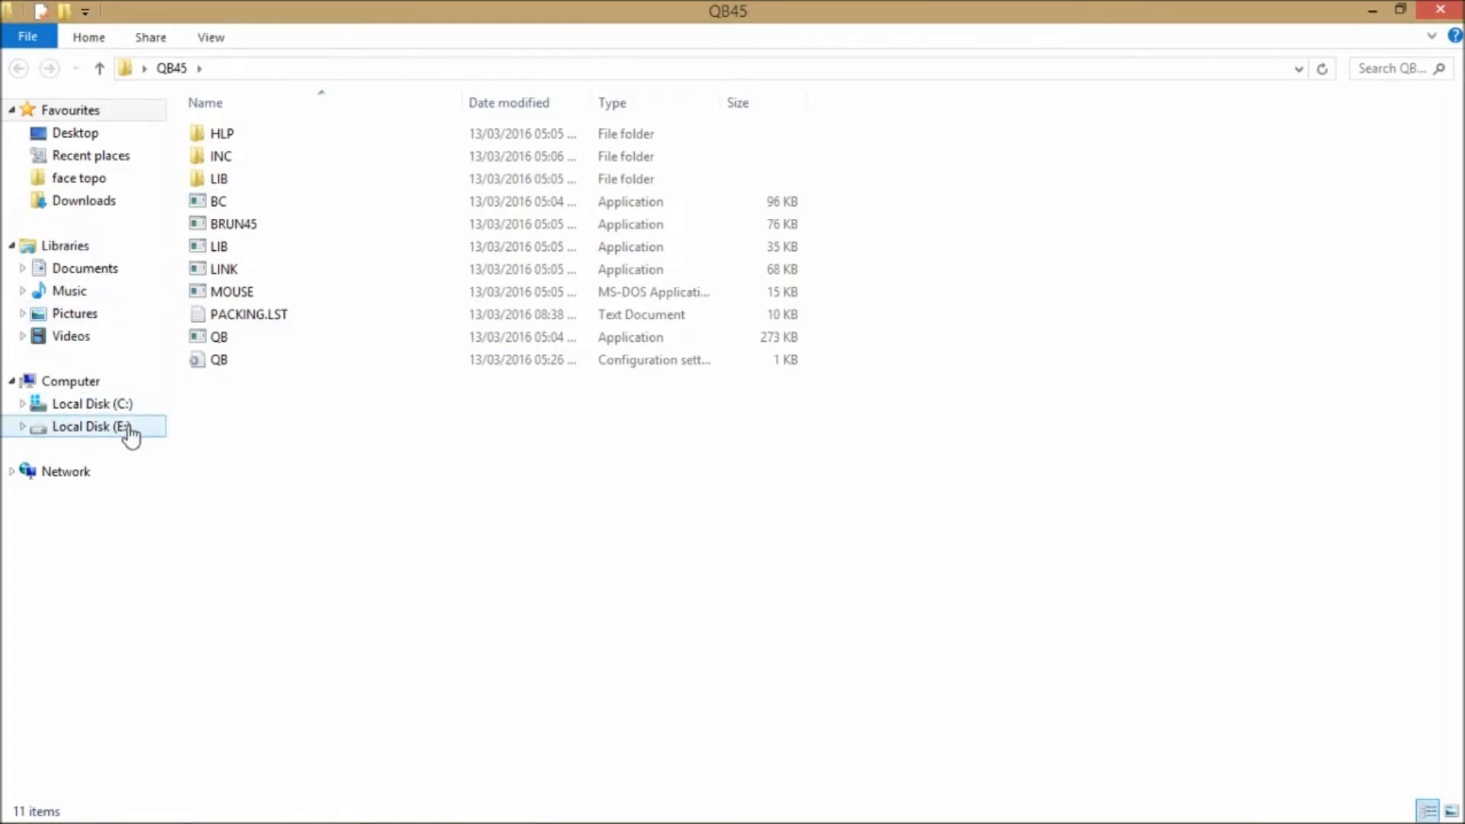
{"action": "left_click", "coordinate": [129, 432]}
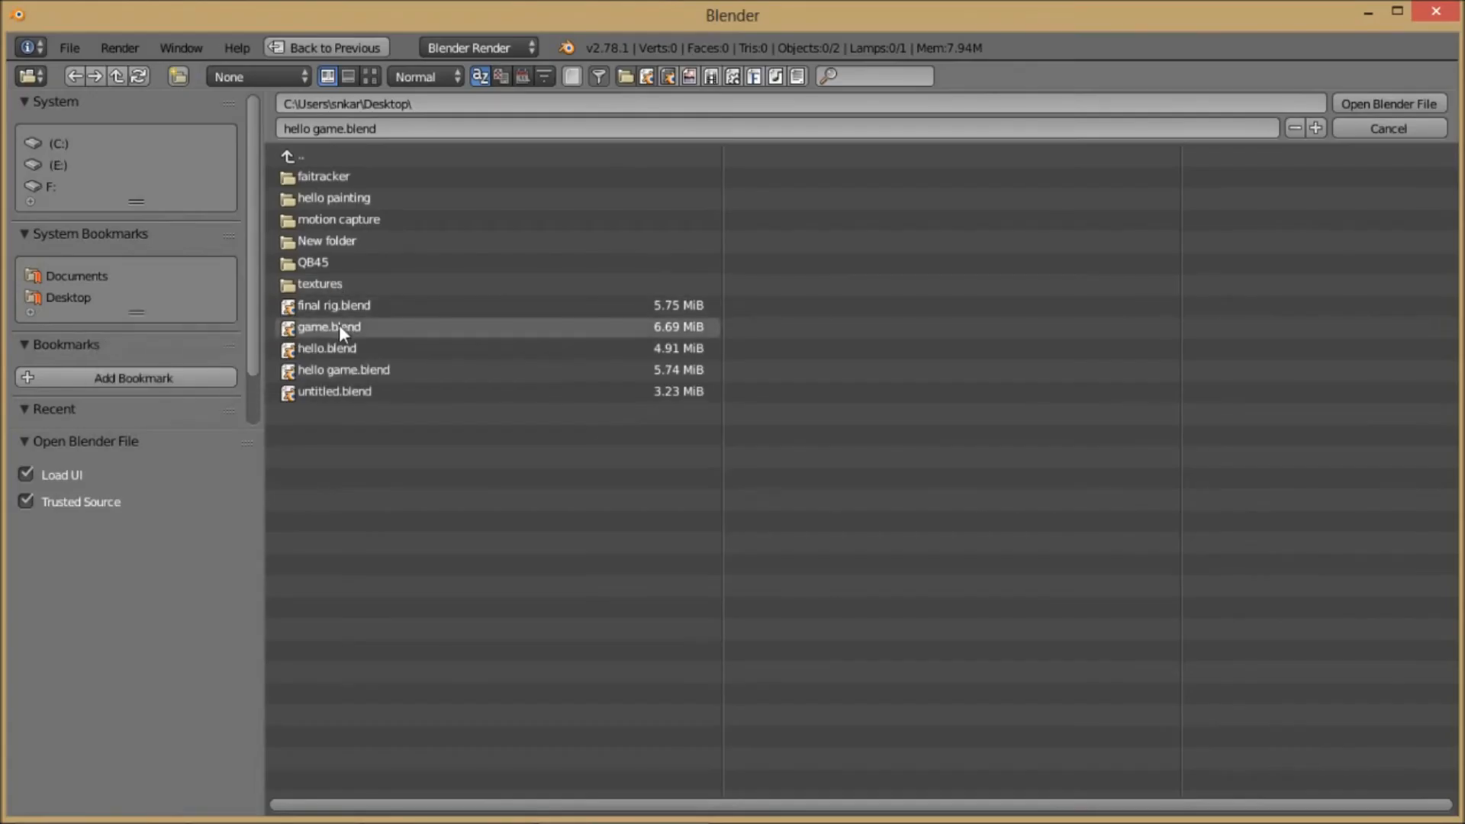
{"action": "left_click", "coordinate": [340, 325]}
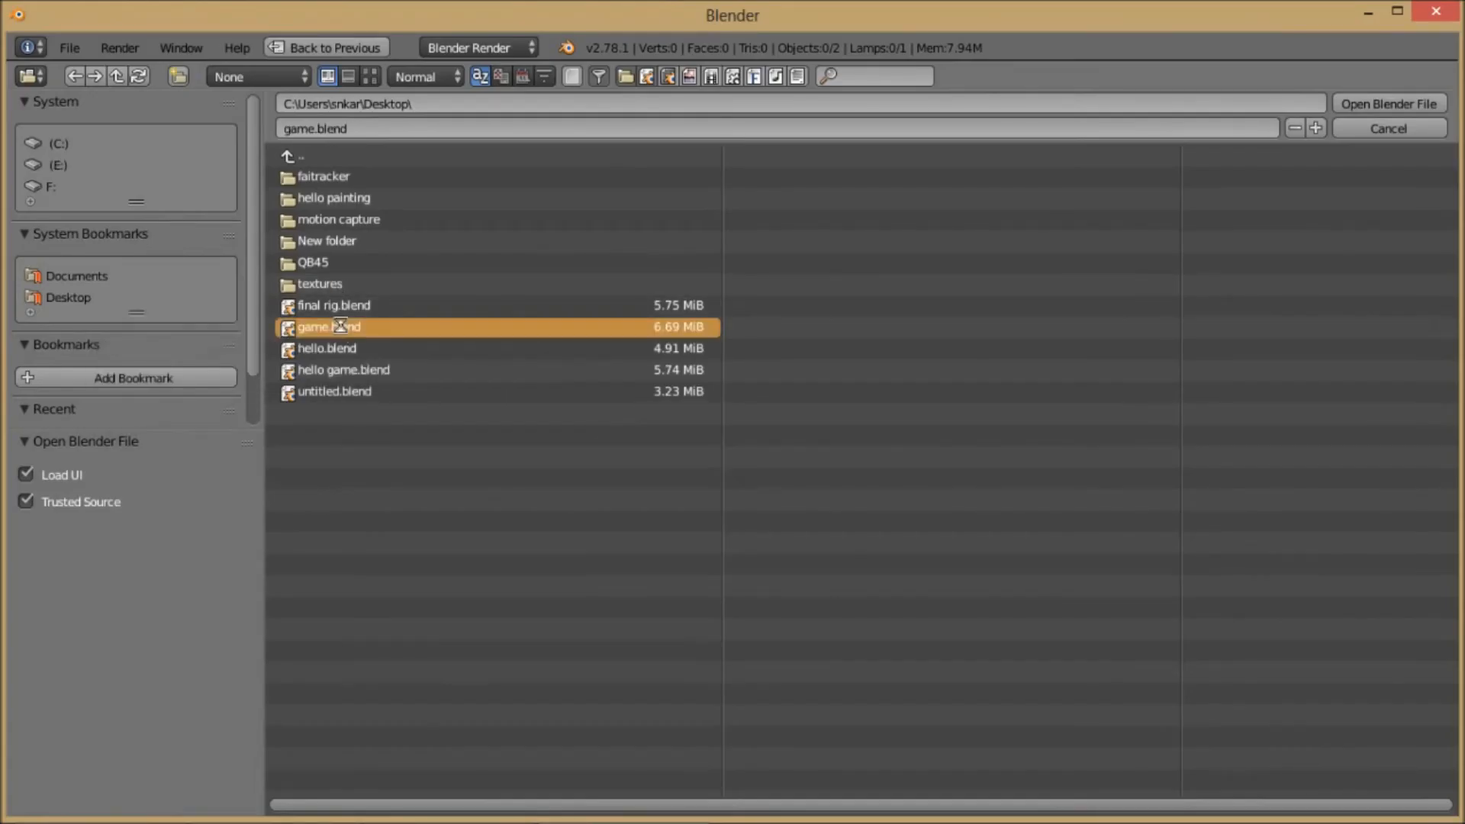
{"action": "left_click", "coordinate": [340, 325]}
{"action": "left_click", "coordinate": [782, 804]}
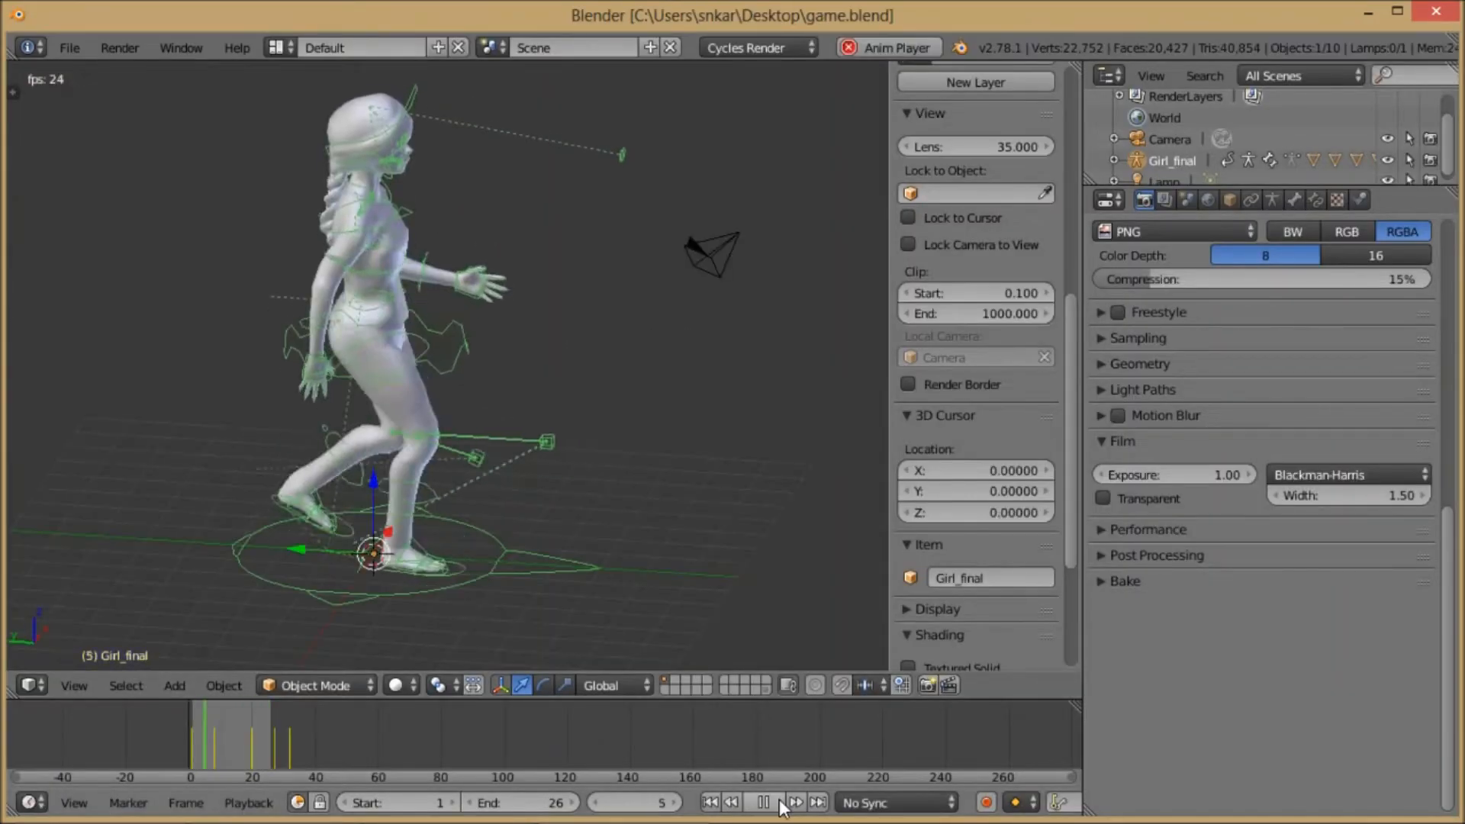
{"action": "left_click", "coordinate": [765, 802]}
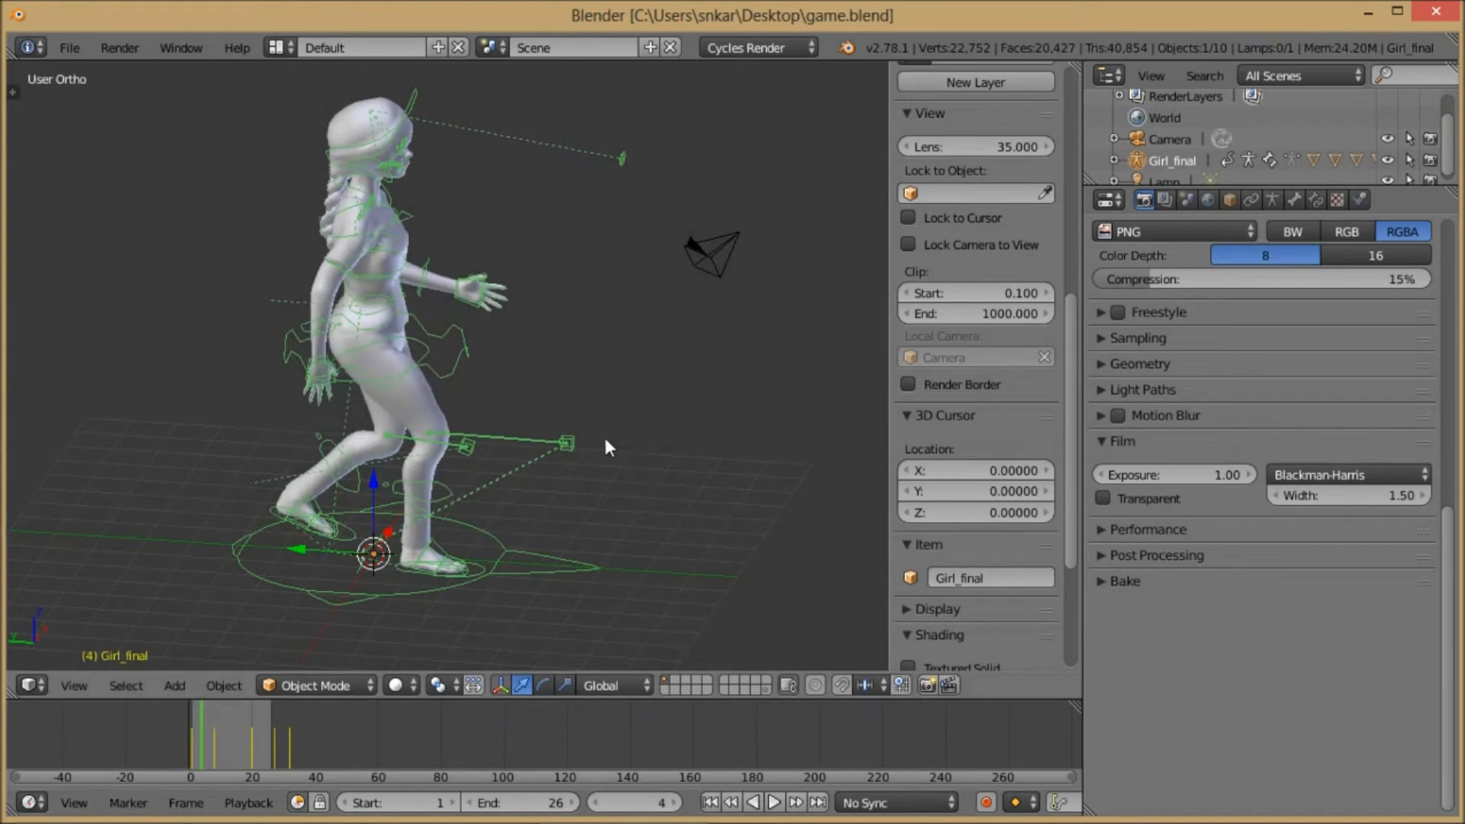
- Disable Auto Run Python Scripts in the user preferences, save the user settings and play the walk cycle
{"action": "left_click", "coordinate": [70, 47]}
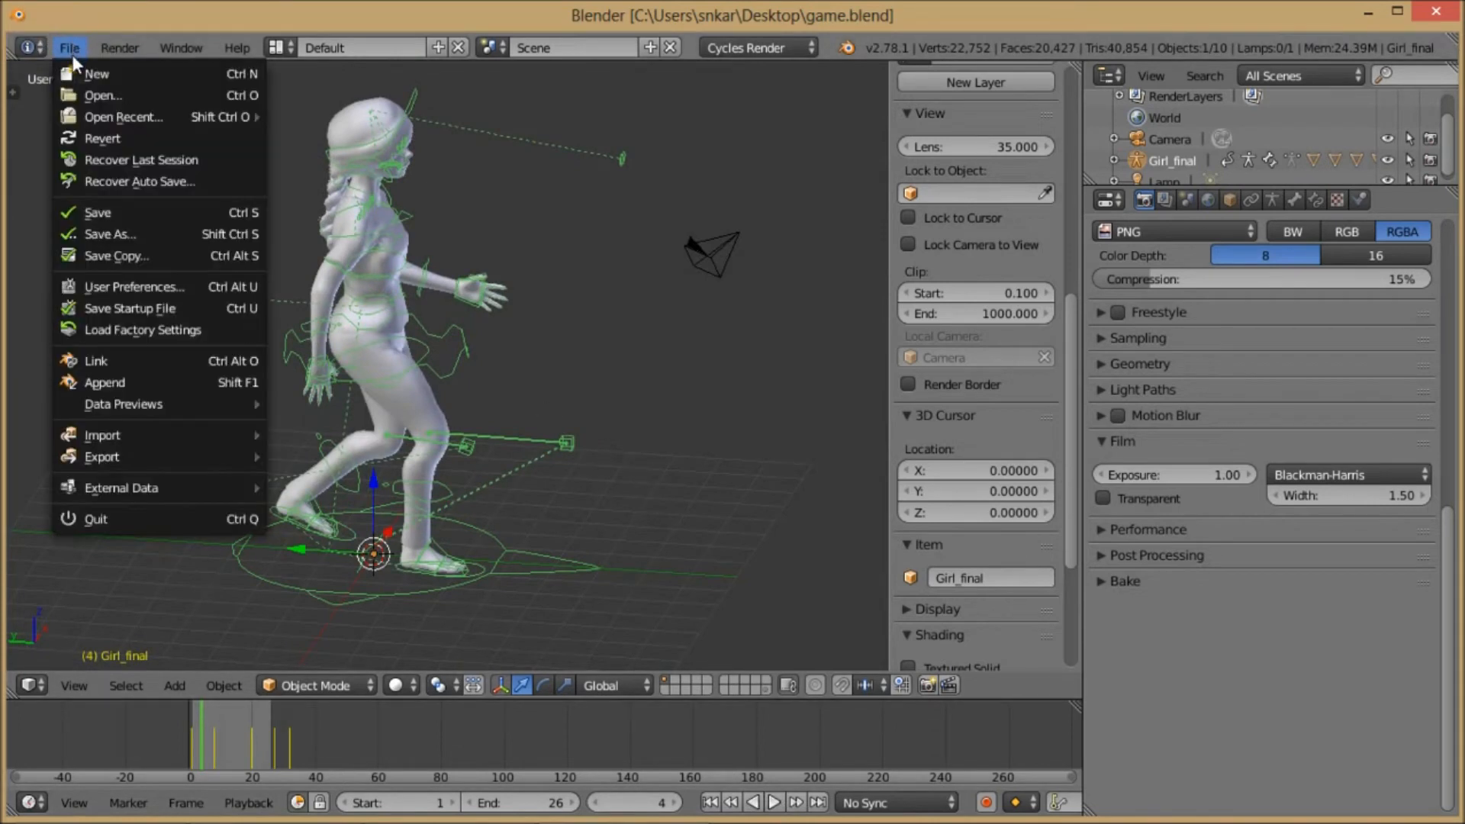
{"action": "left_click", "coordinate": [127, 284]}
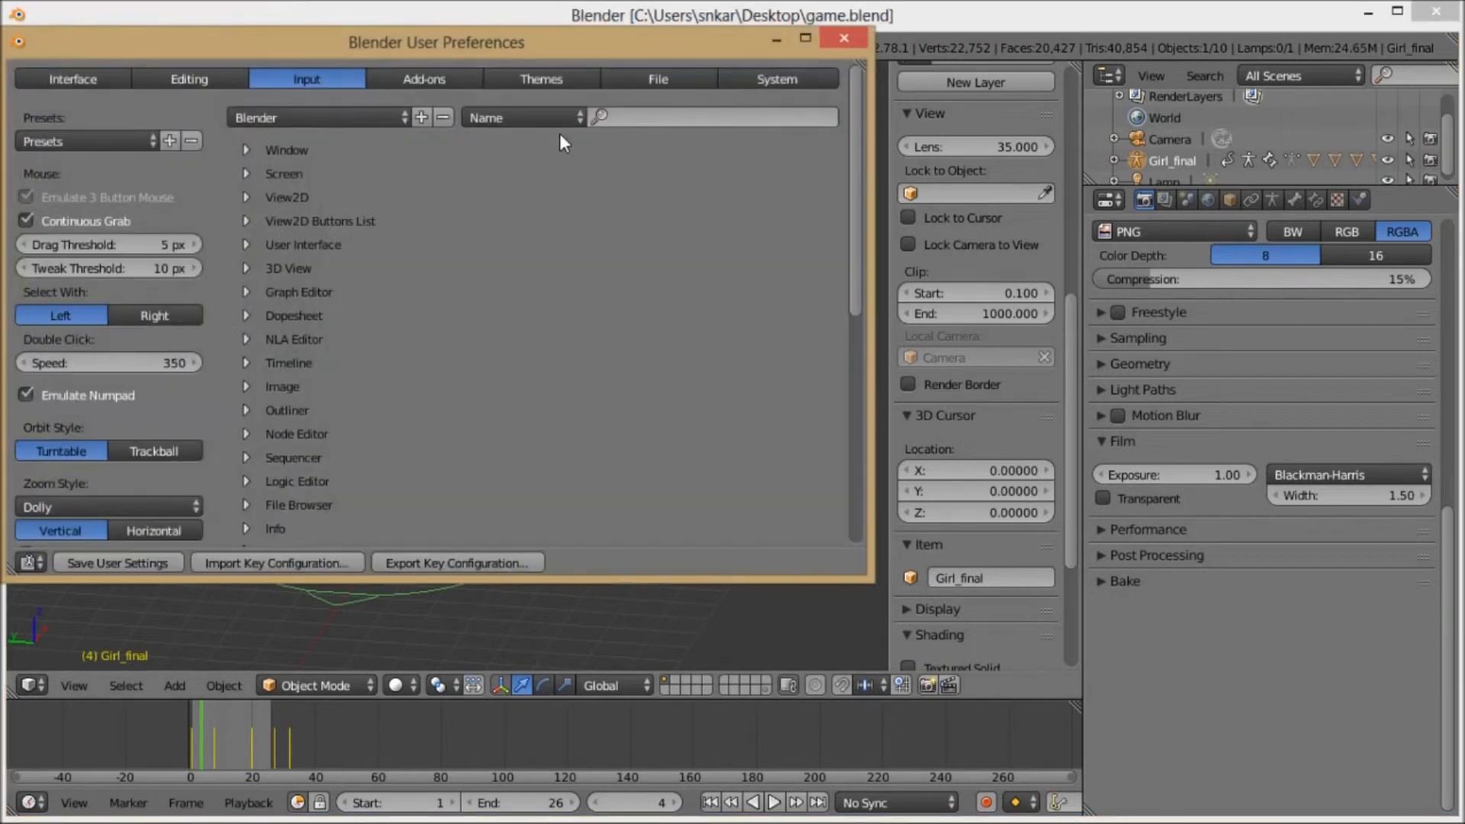
{"action": "left_click", "coordinate": [685, 82]}
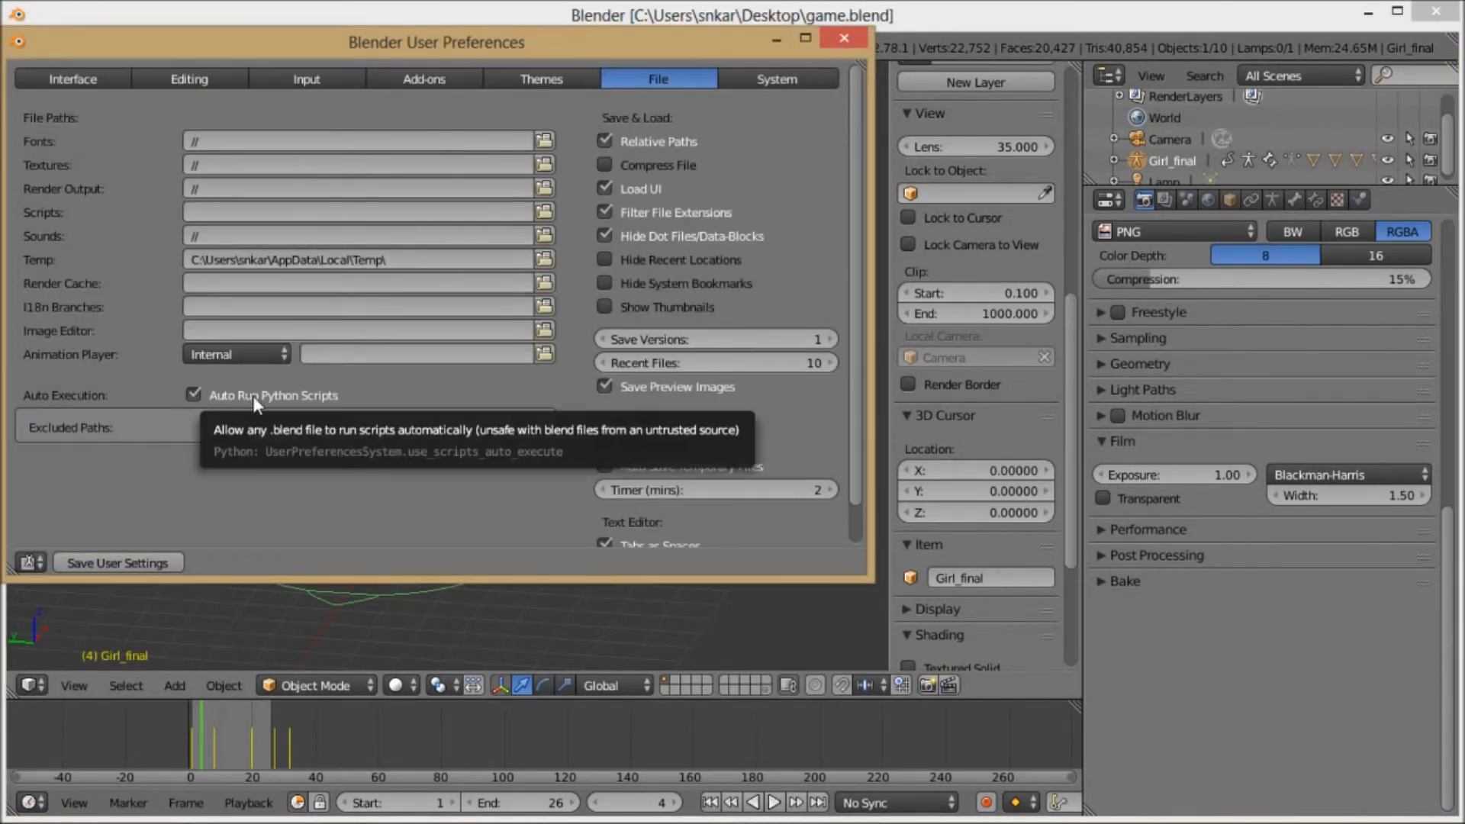
{"action": "left_click", "coordinate": [193, 395]}
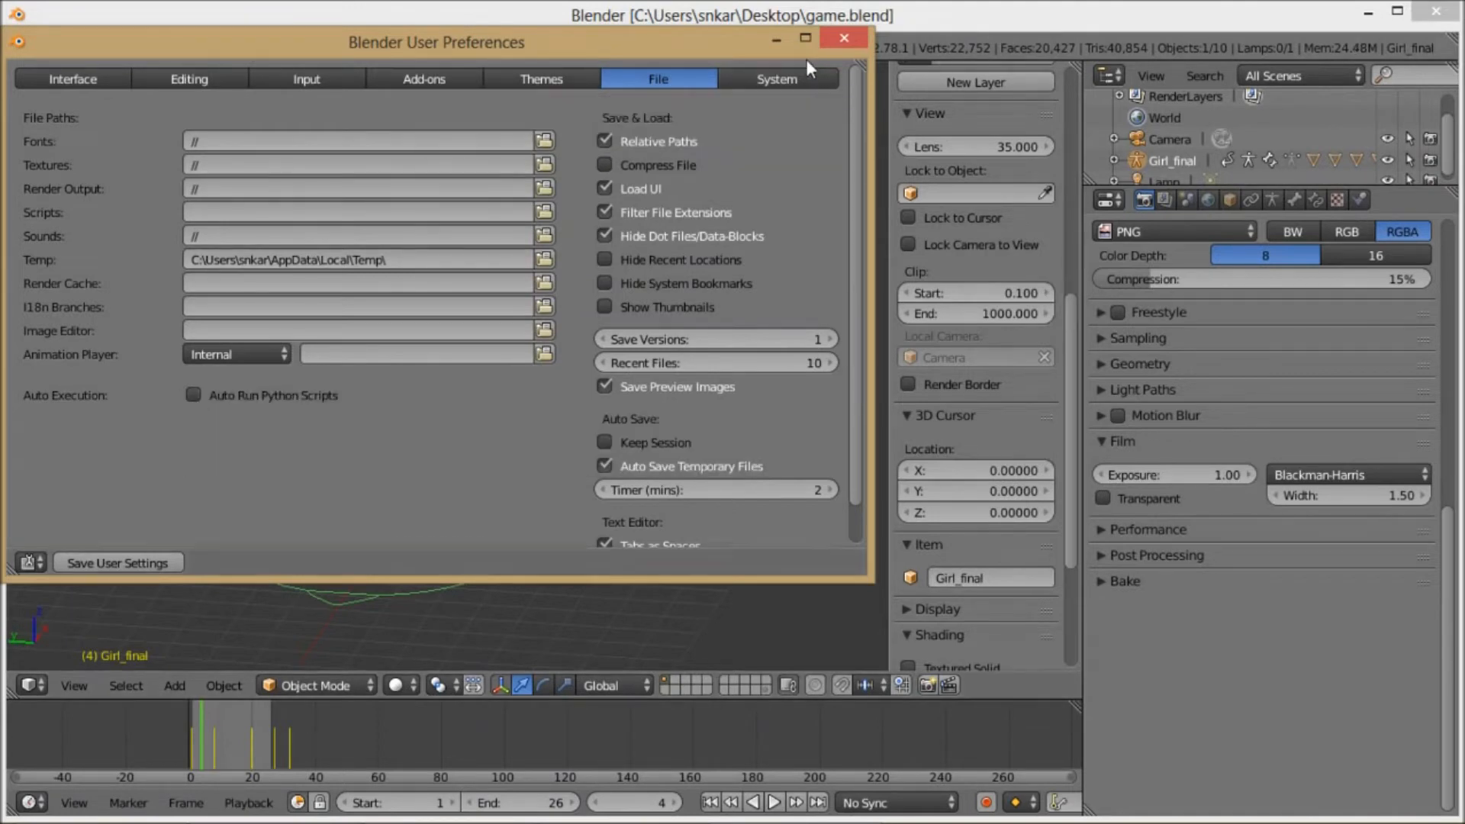
{"action": "left_click", "coordinate": [121, 563]}
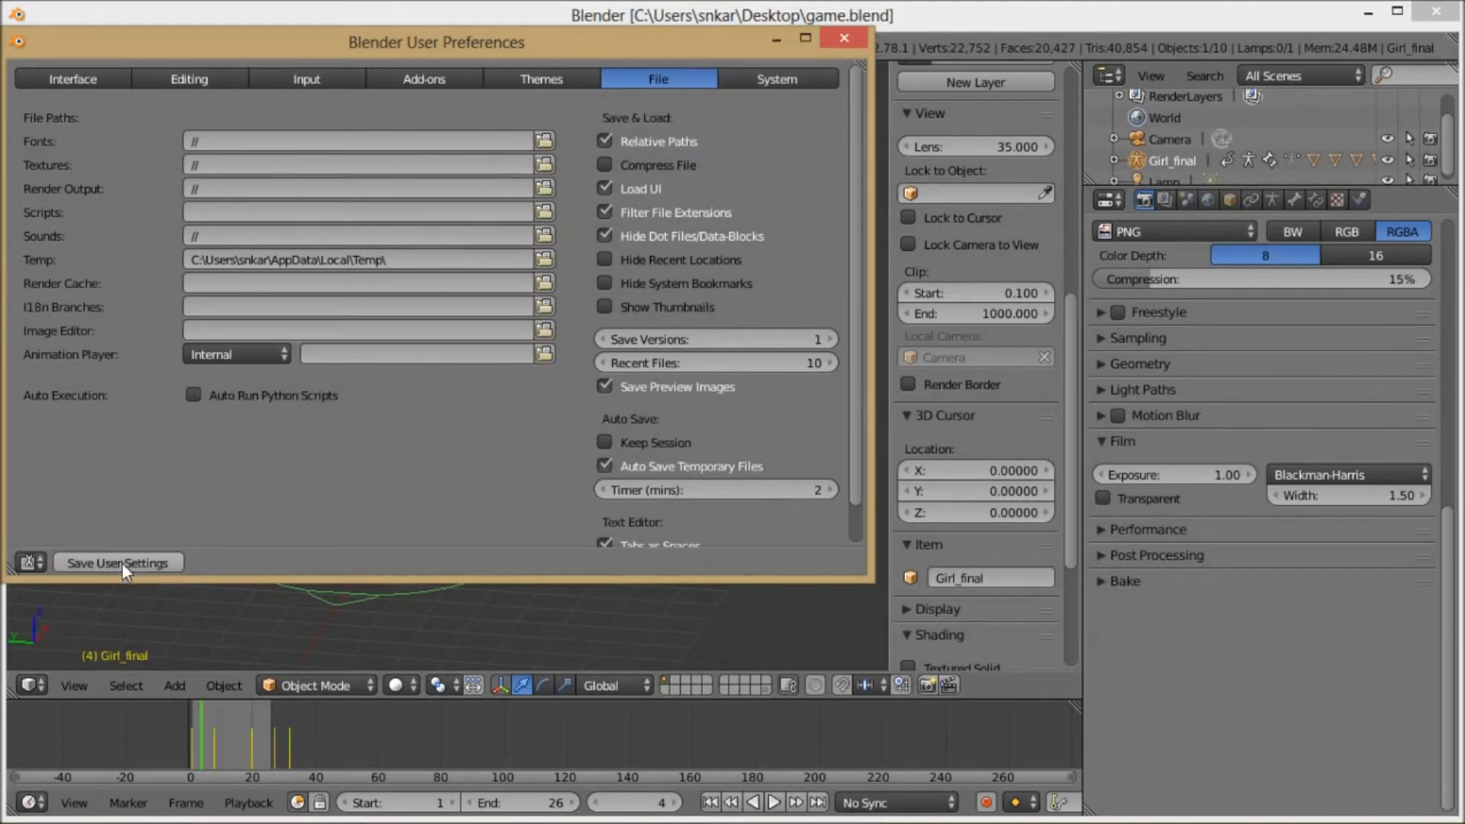
{"action": "left_click", "coordinate": [843, 40]}
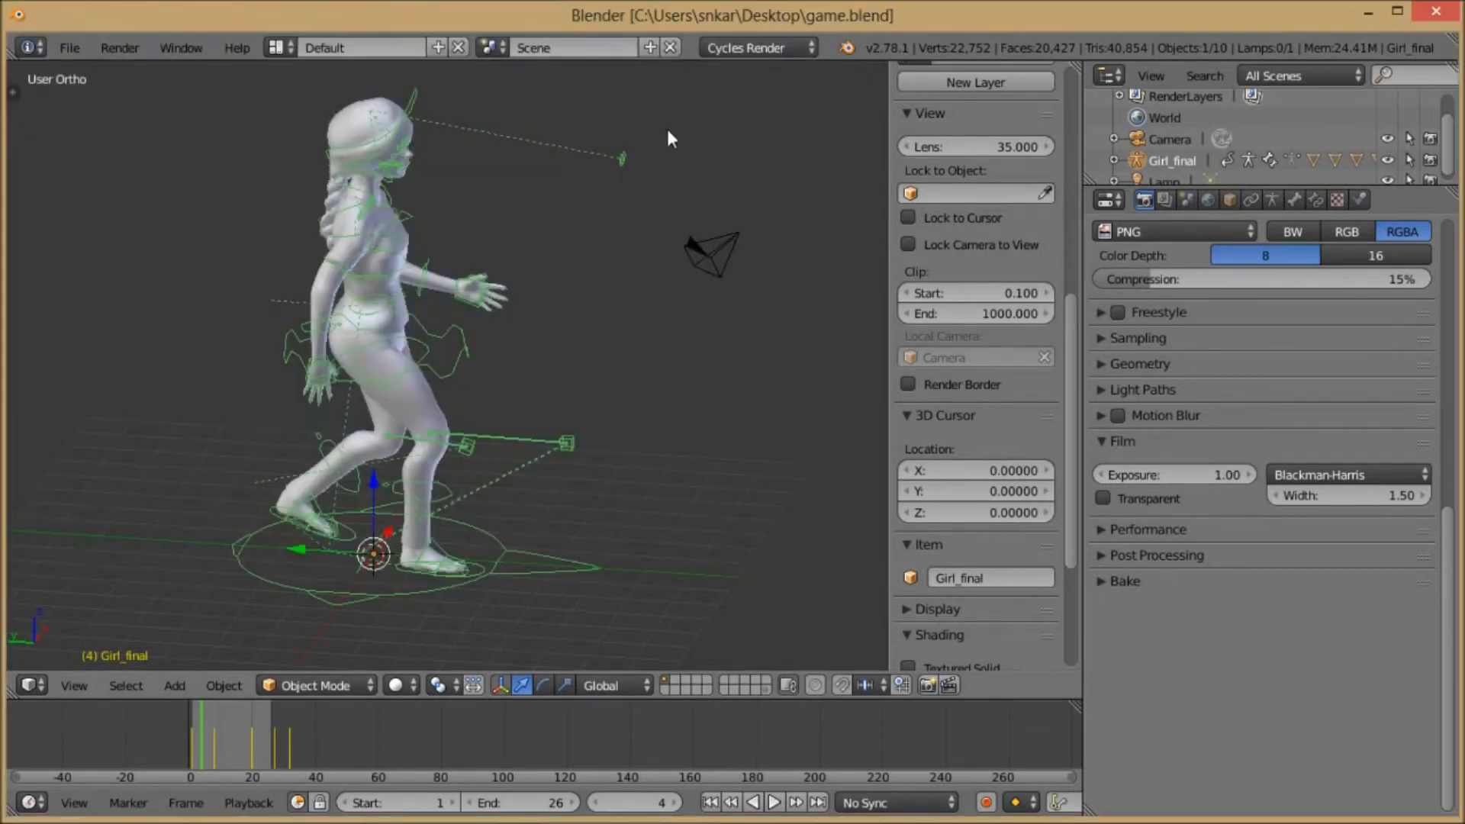
{"action": "left_click", "coordinate": [781, 803]}
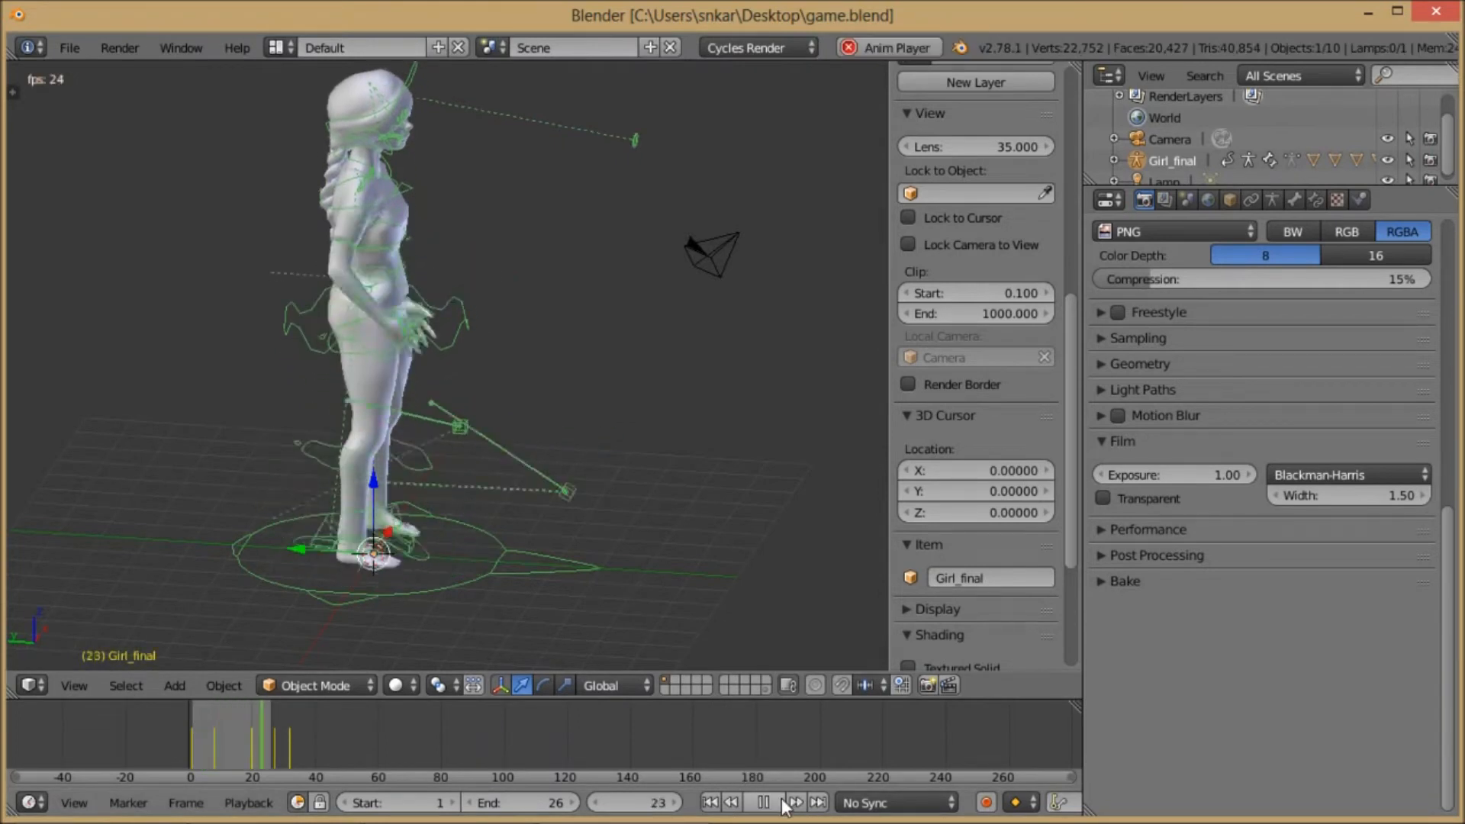
{"action": "left_click", "coordinate": [780, 803]}
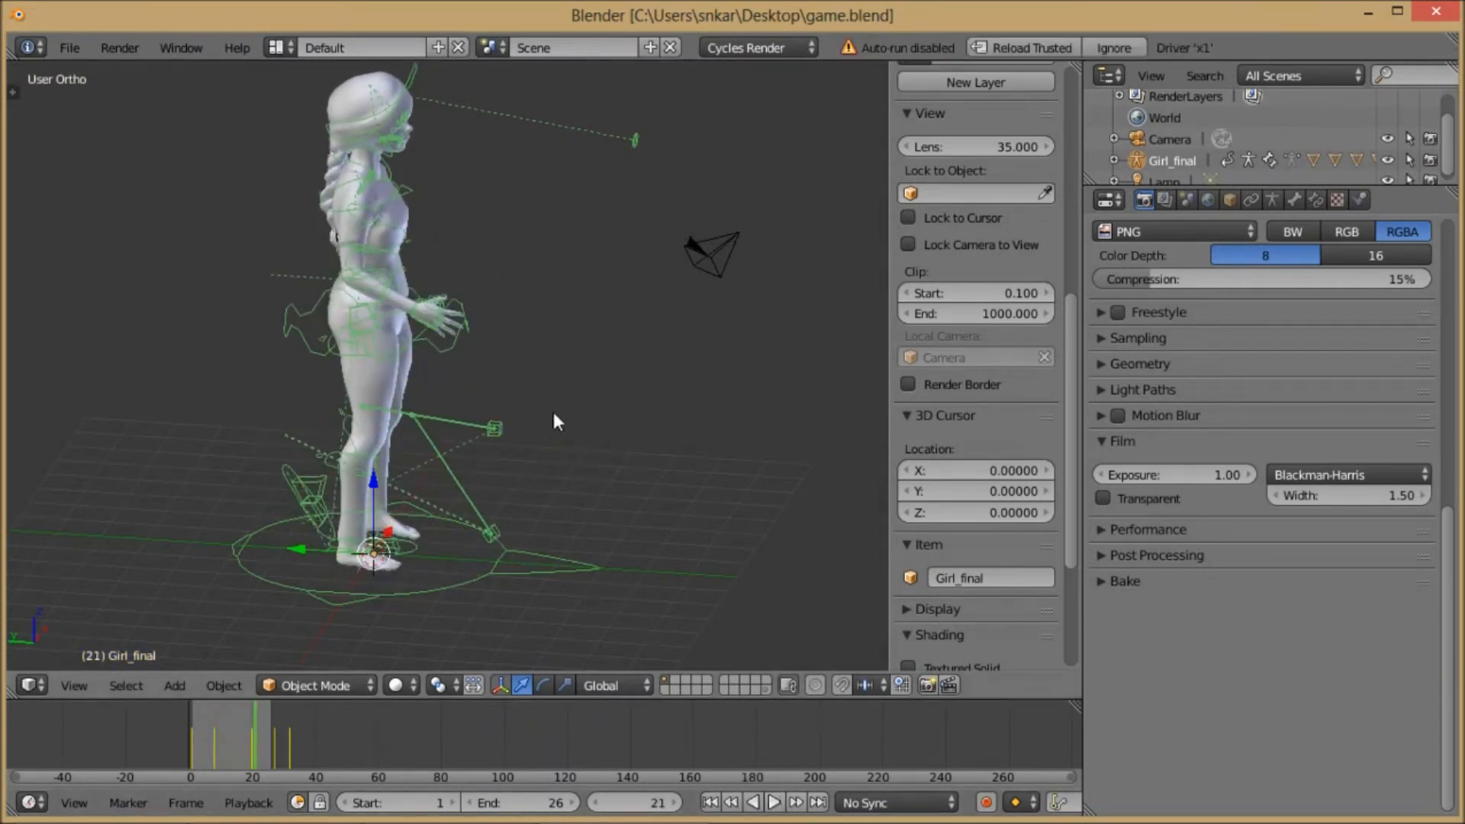
- Re-enable Auto Run Python Scripts in the user preferences and close the preferences window
{"action": "left_click", "coordinate": [72, 48]}
{"action": "left_click", "coordinate": [152, 284]}
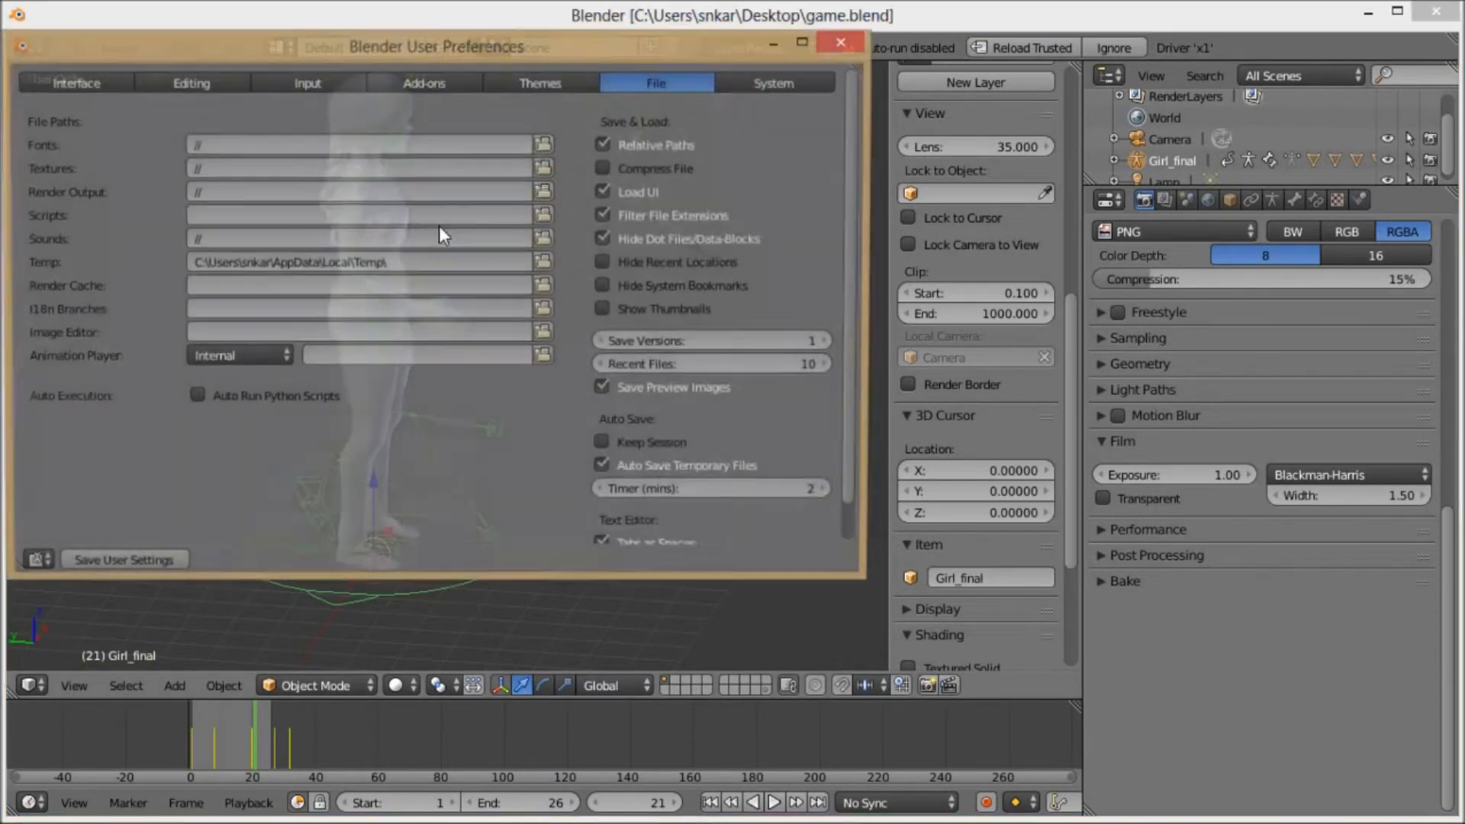
{"action": "left_click", "coordinate": [192, 398]}
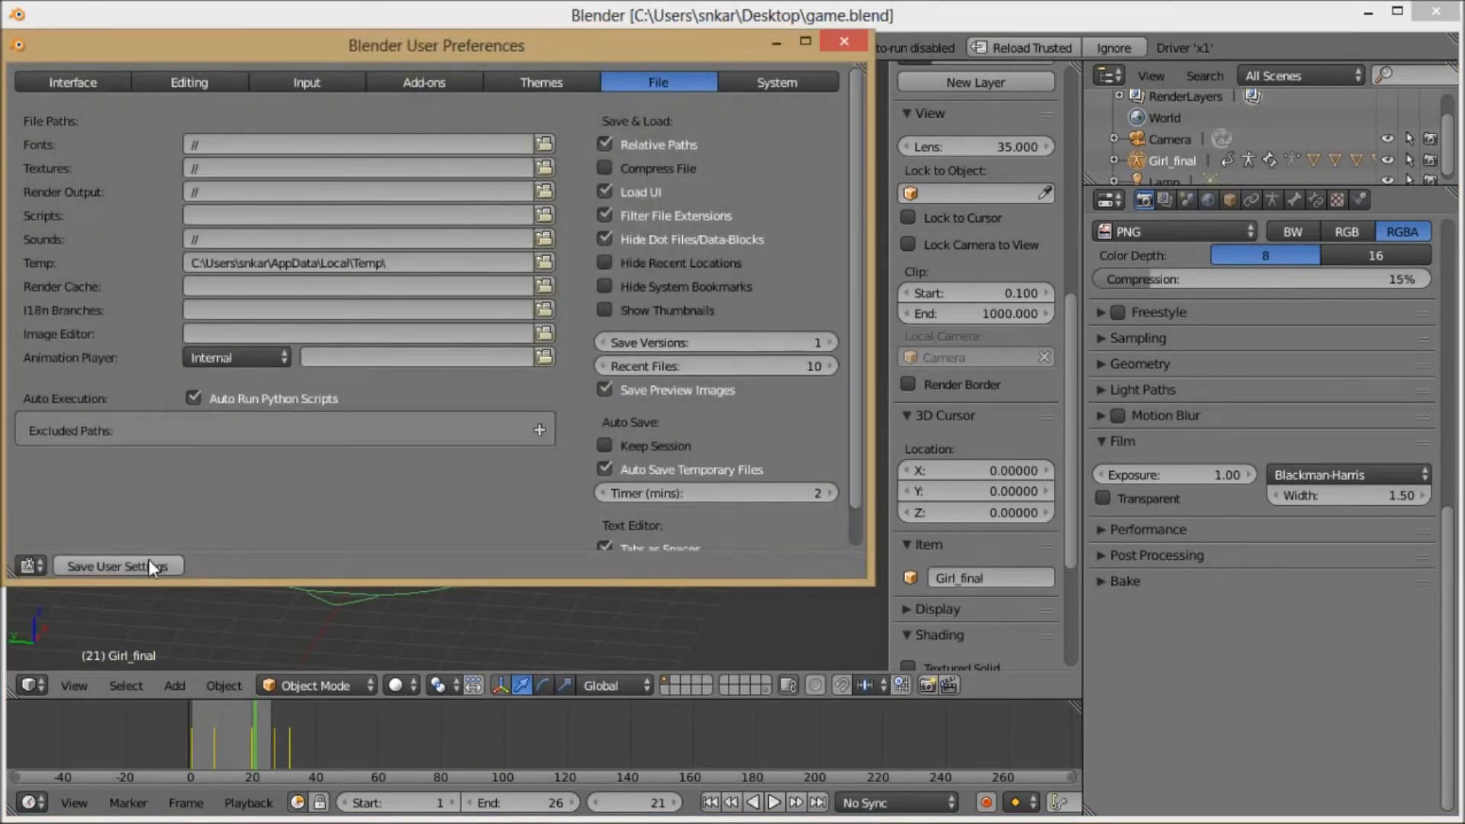
{"action": "left_click", "coordinate": [842, 46]}
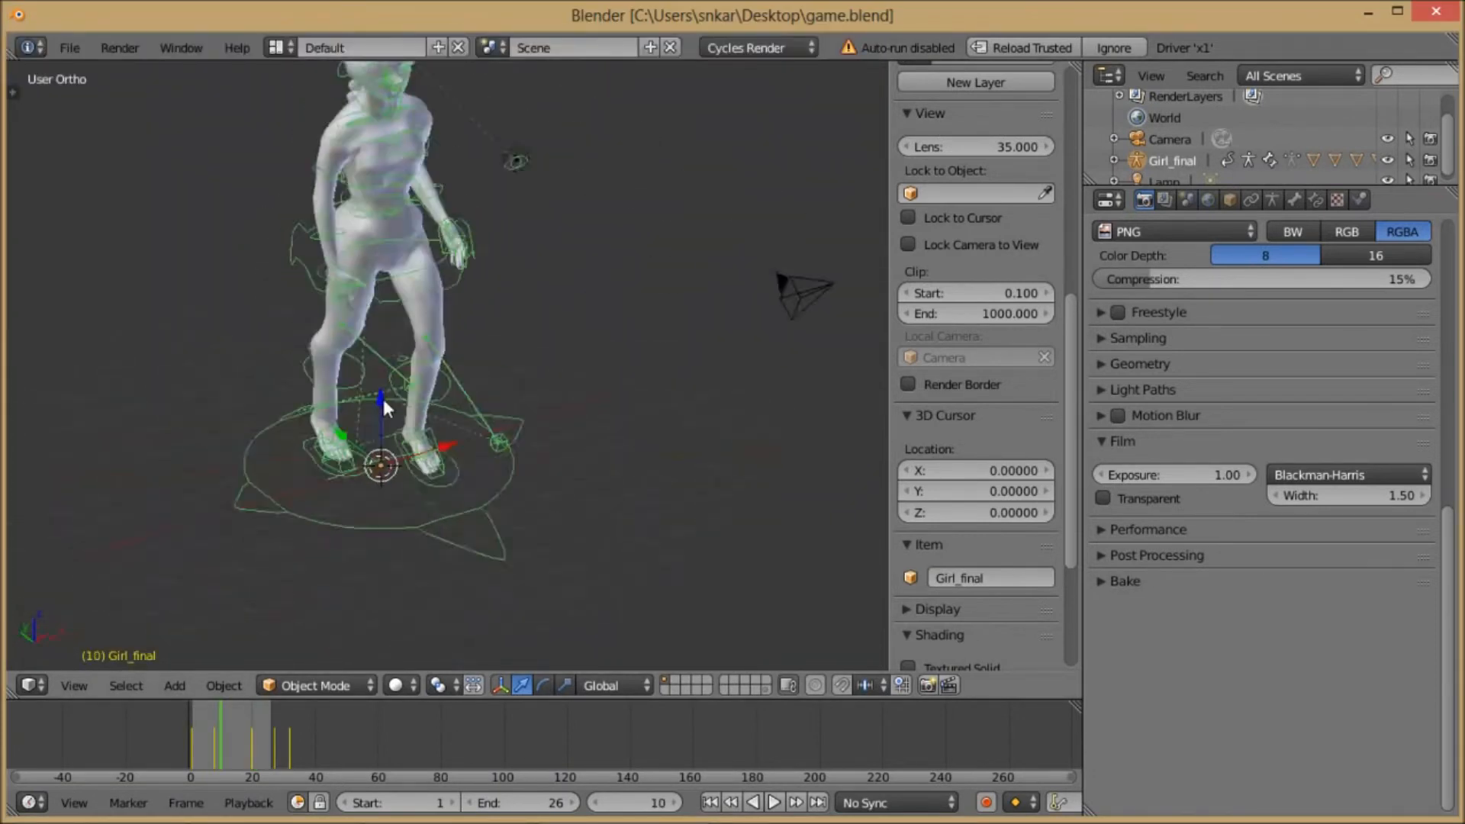
- Collapse the properties region of the 3D view to give the girl more viewing space
{"action": "middle_click_drag", "start_coordinate": [383, 400], "coordinate": [476, 403]}
{"action": "scroll", "coordinate": [476, 380], "scroll_direction": "down", "scroll_amount": 5}
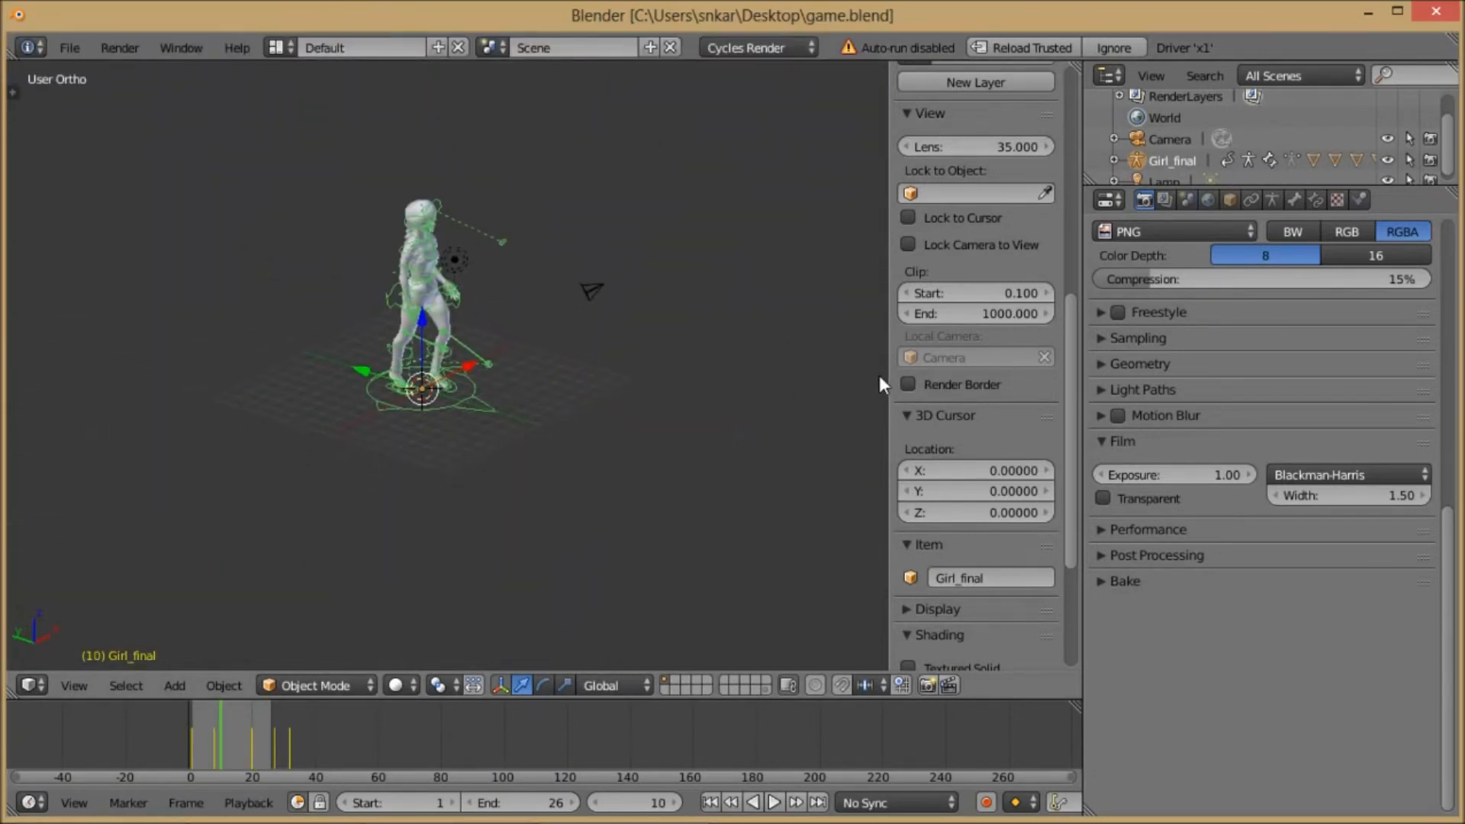
{"action": "left_click_drag", "start_coordinate": [887, 378], "coordinate": [1138, 376]}
{"action": "scroll", "coordinate": [580, 372], "scroll_direction": "down", "scroll_amount": 3}
{"action": "scroll", "coordinate": [583, 370], "scroll_direction": "up", "scroll_amount": 4}
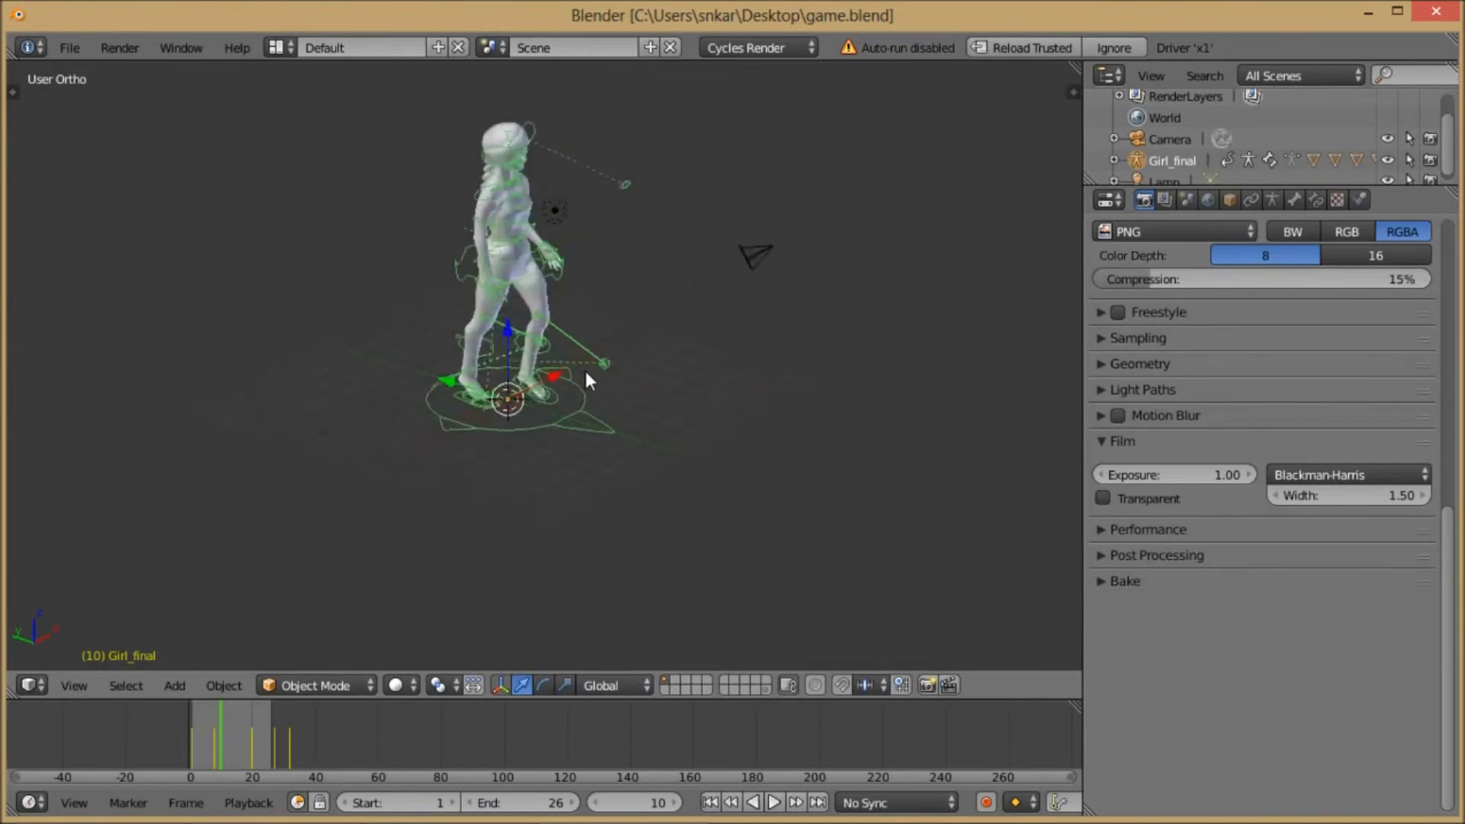
- Add a plane mesh at the 3D cursor under the girl's feet
{"action": "middle_click_drag", "start_coordinate": [584, 371], "coordinate": [632, 394]}
{"action": "key", "text": "shift+a"}
{"action": "mouse_move", "coordinate": [629, 399]}
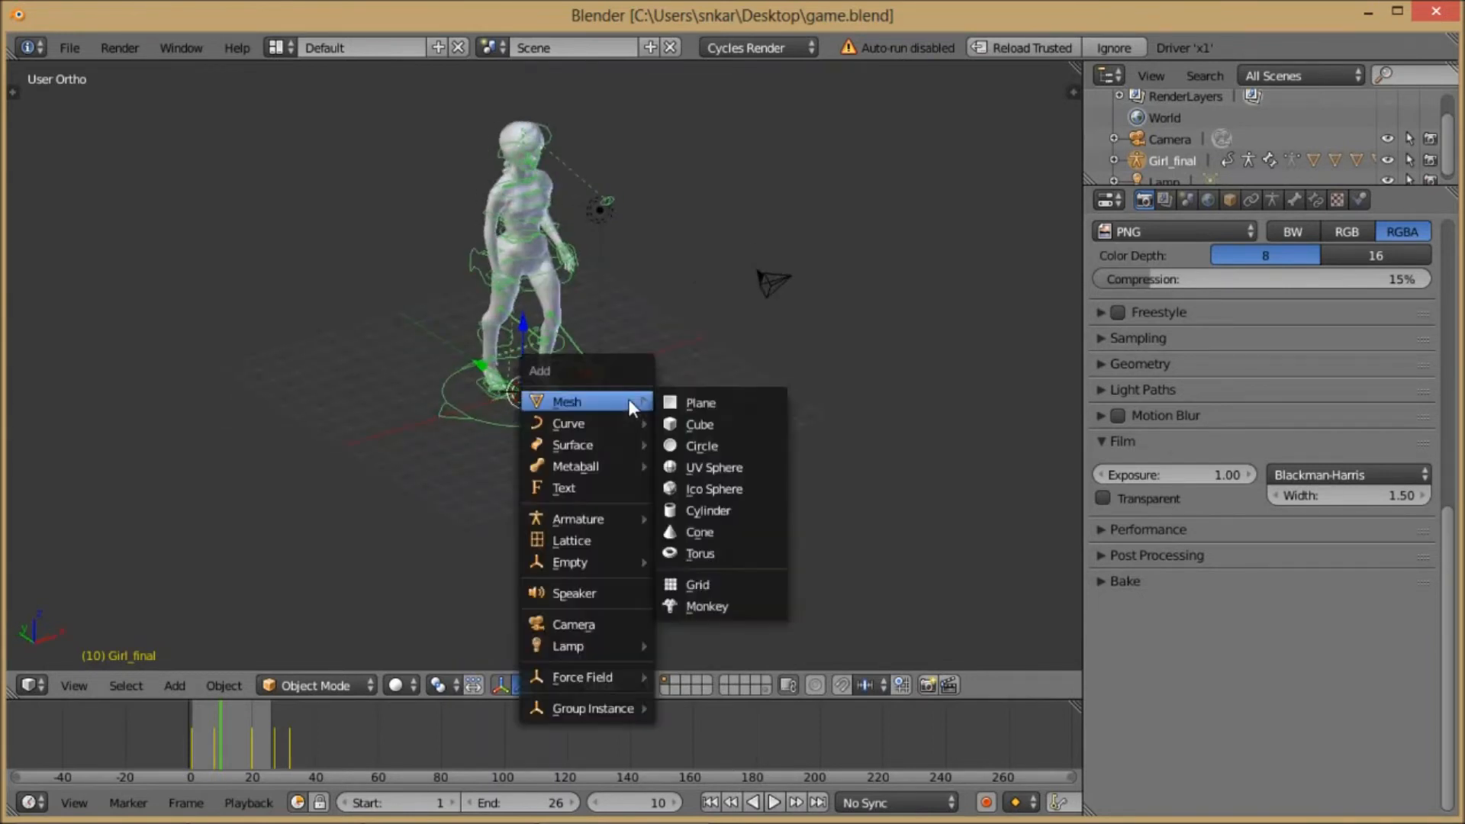
{"action": "left_click", "coordinate": [739, 402]}
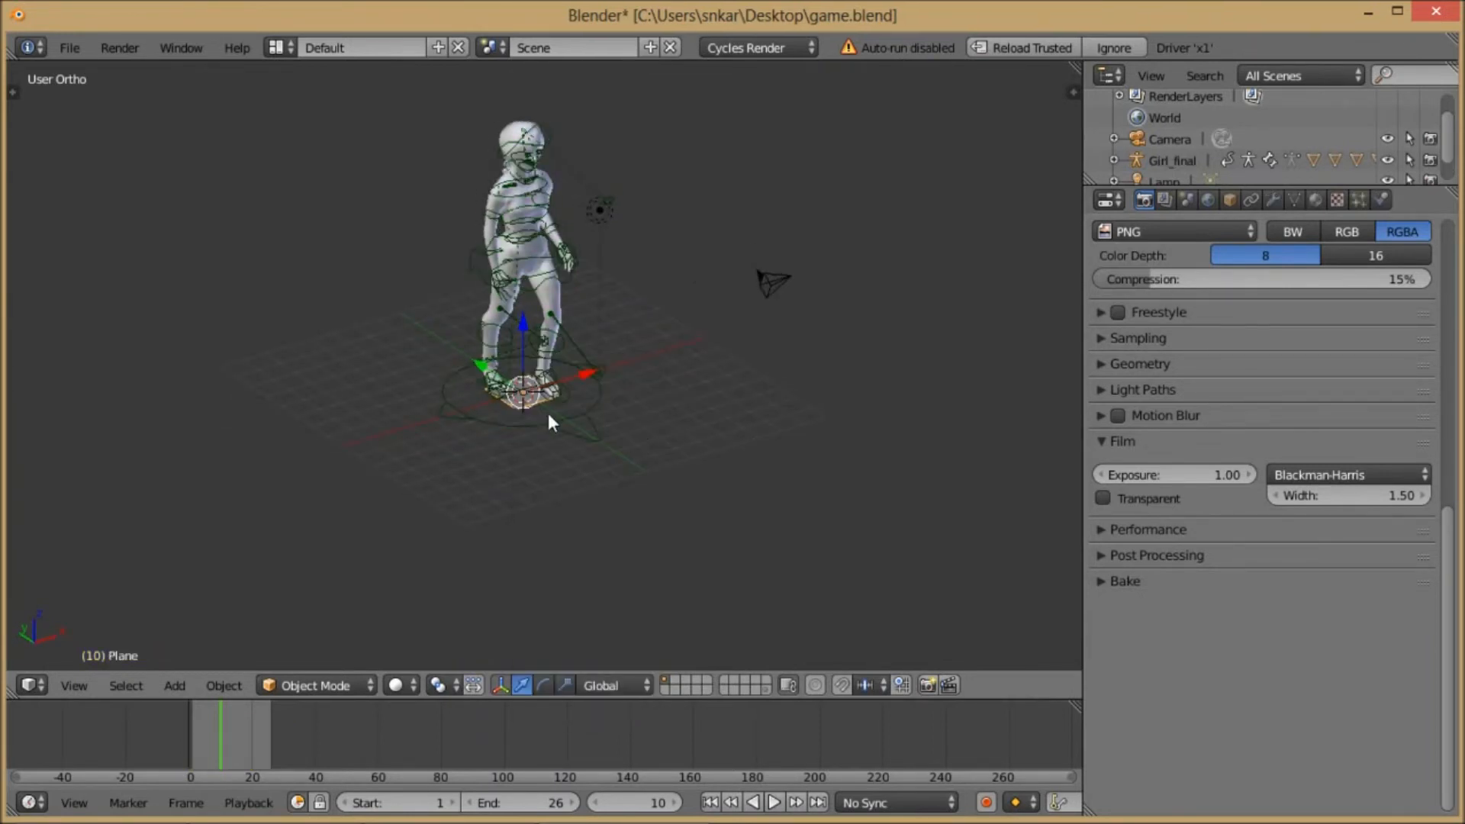
- Scale the plane up into a large ground surface around the girl
{"action": "key", "text": "s"}
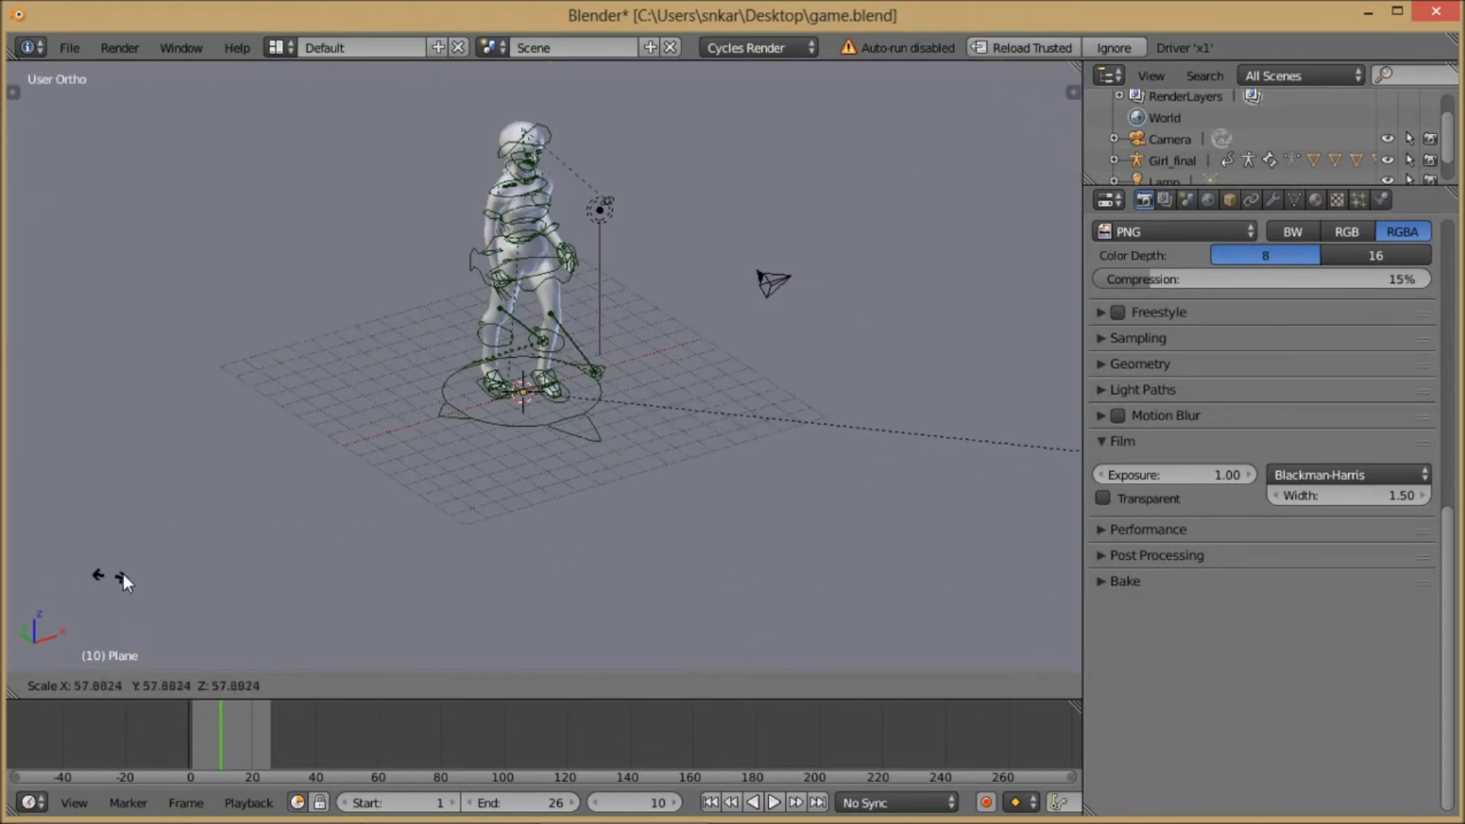
{"action": "left_click", "coordinate": [641, 593]}
{"action": "middle_click_drag", "start_coordinate": [542, 457], "coordinate": [684, 275]}
{"action": "scroll", "coordinate": [699, 435], "scroll_direction": "down", "scroll_amount": 4}
{"action": "scroll", "coordinate": [592, 405], "scroll_direction": "up", "scroll_amount": 3}
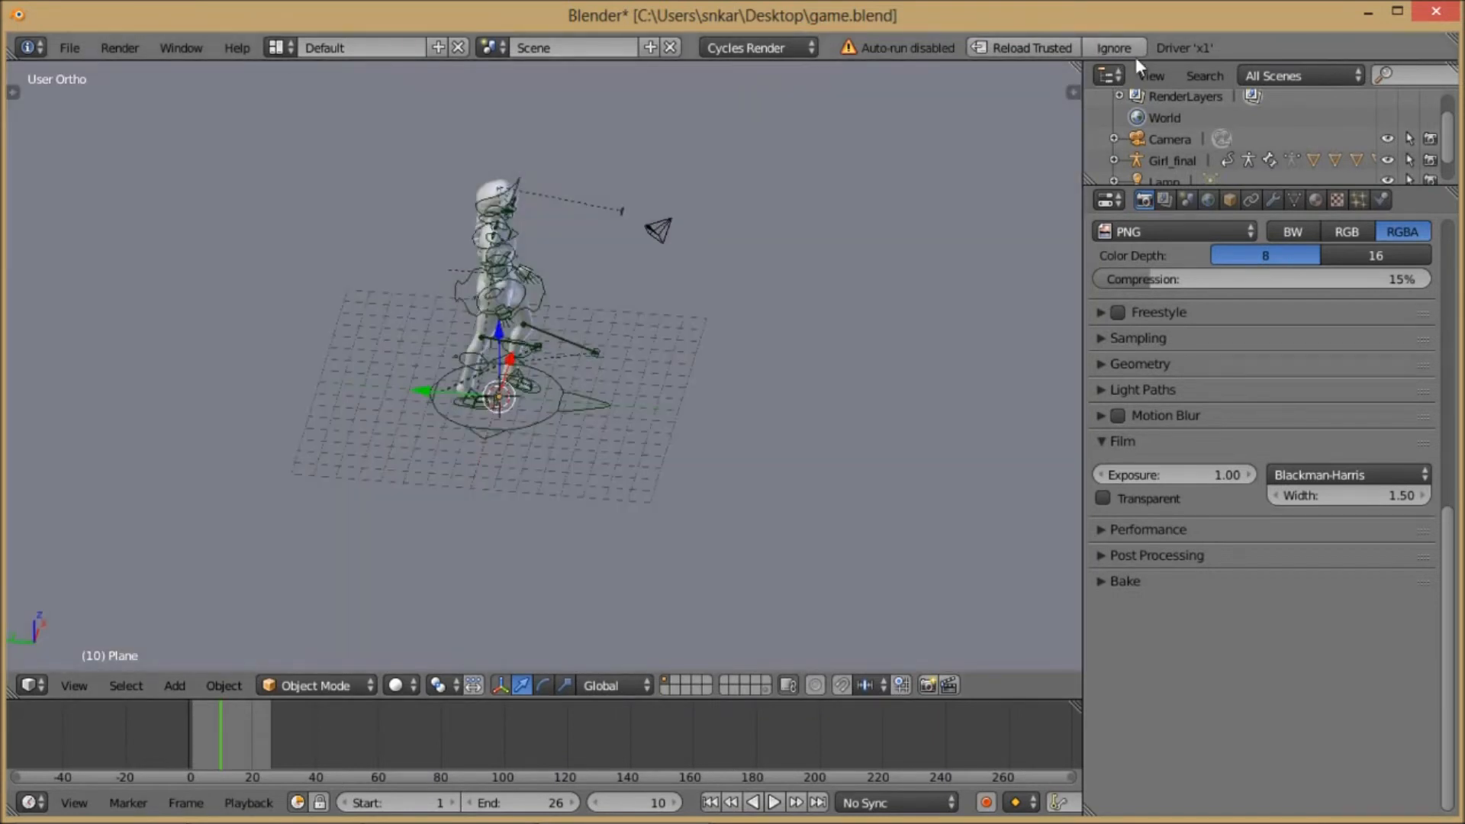
- Dismiss the auto-run warning and switch the render engine from Cycles Render to Blender Game
{"action": "left_click", "coordinate": [1110, 48]}
{"action": "left_click", "coordinate": [762, 46]}
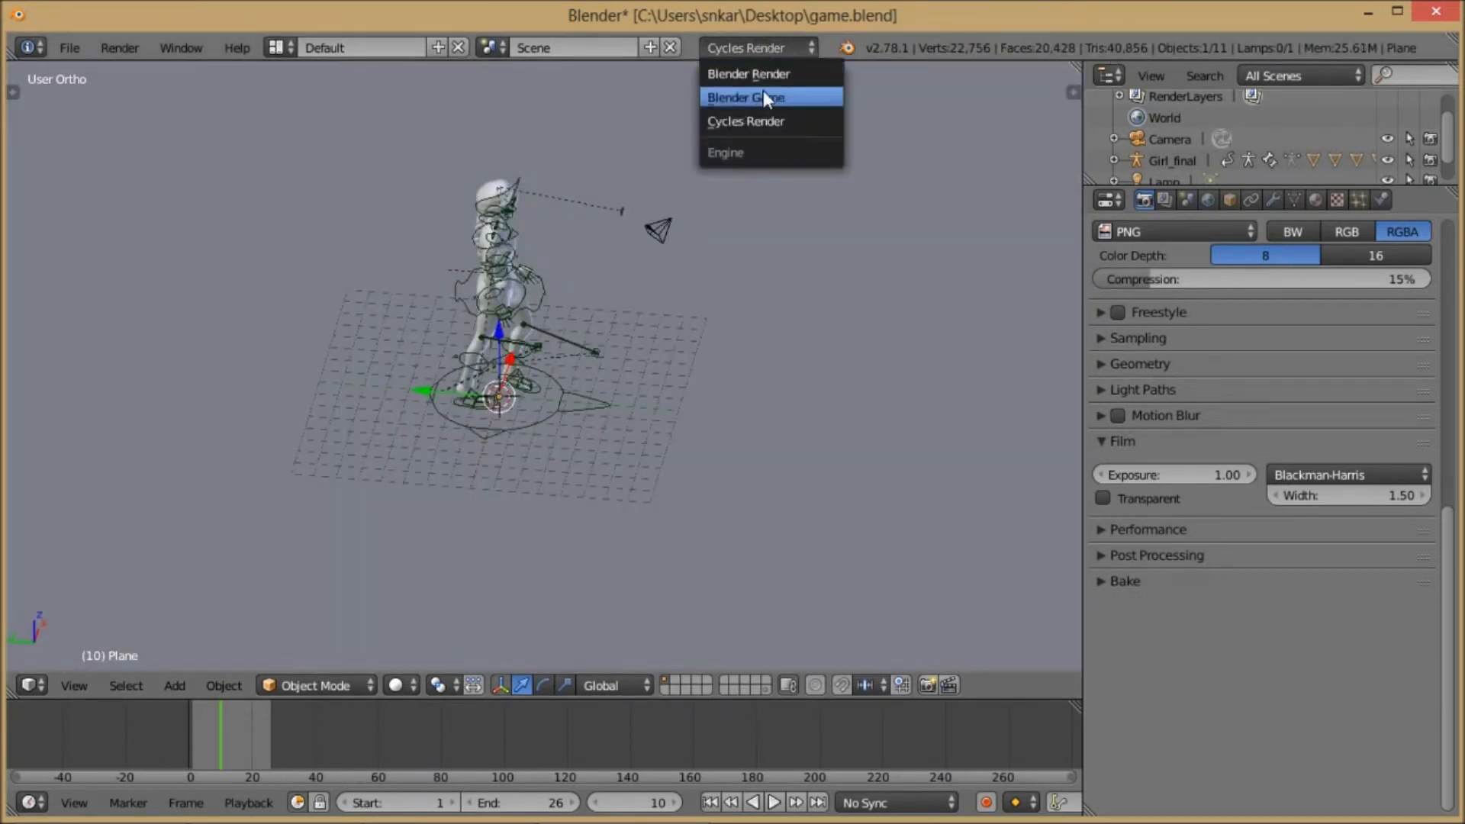
{"action": "left_click", "coordinate": [763, 95]}
{"action": "middle_click_drag", "start_coordinate": [763, 126], "coordinate": [548, 423]}
{"action": "scroll", "coordinate": [566, 389], "scroll_direction": "up", "scroll_amount": 2}
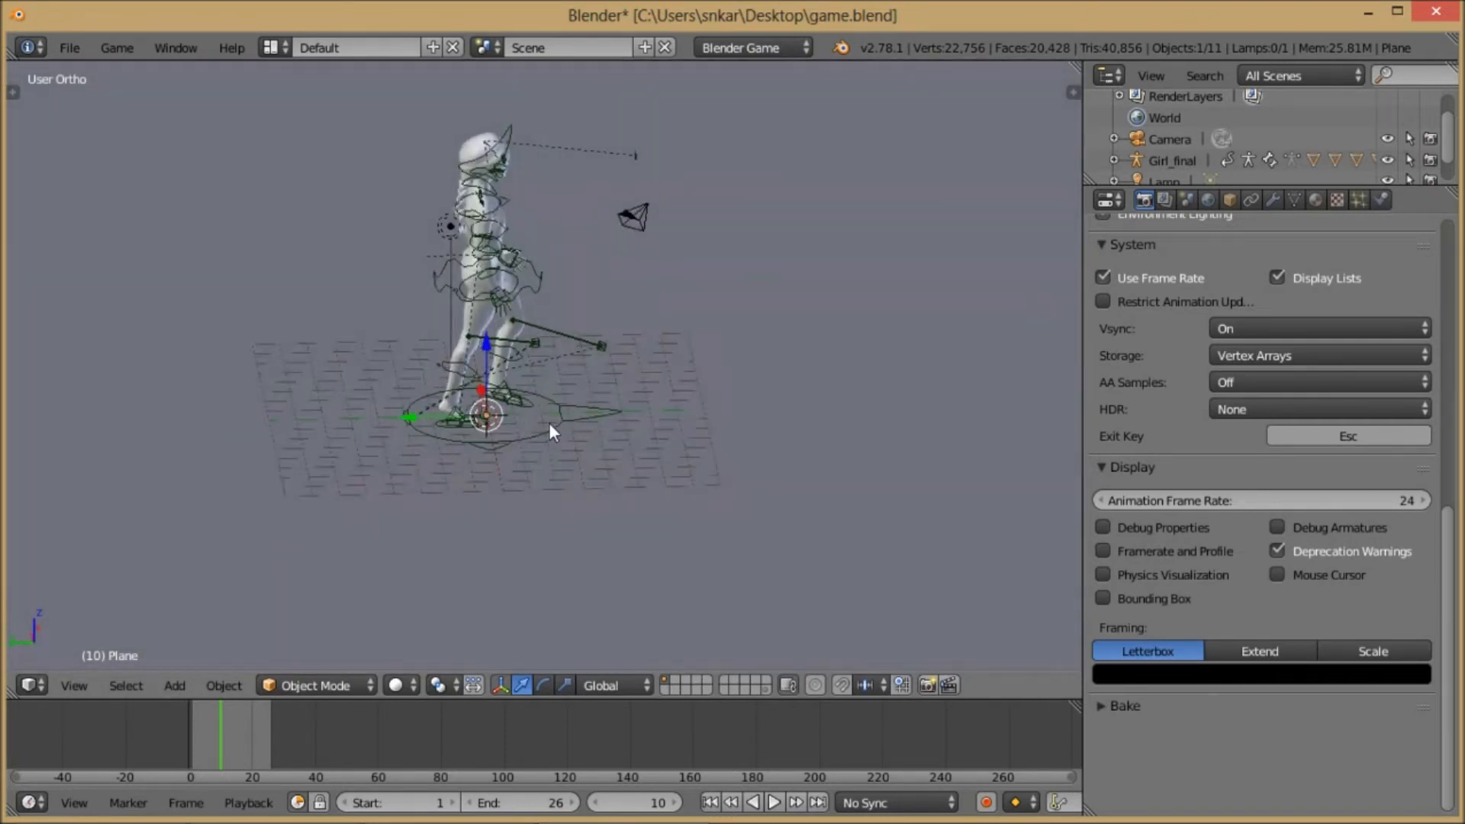
- Select the girl's casual suit mesh
{"action": "middle_click_drag", "start_coordinate": [642, 320], "coordinate": [514, 342]}
{"action": "scroll", "coordinate": [565, 278], "scroll_direction": "up", "scroll_amount": 5}
{"action": "middle_click_drag", "start_coordinate": [565, 278], "coordinate": [542, 427], "text": "shift"}
{"action": "middle_click_drag", "start_coordinate": [564, 359], "coordinate": [529, 347]}
{"action": "right_click", "coordinate": [529, 347]}
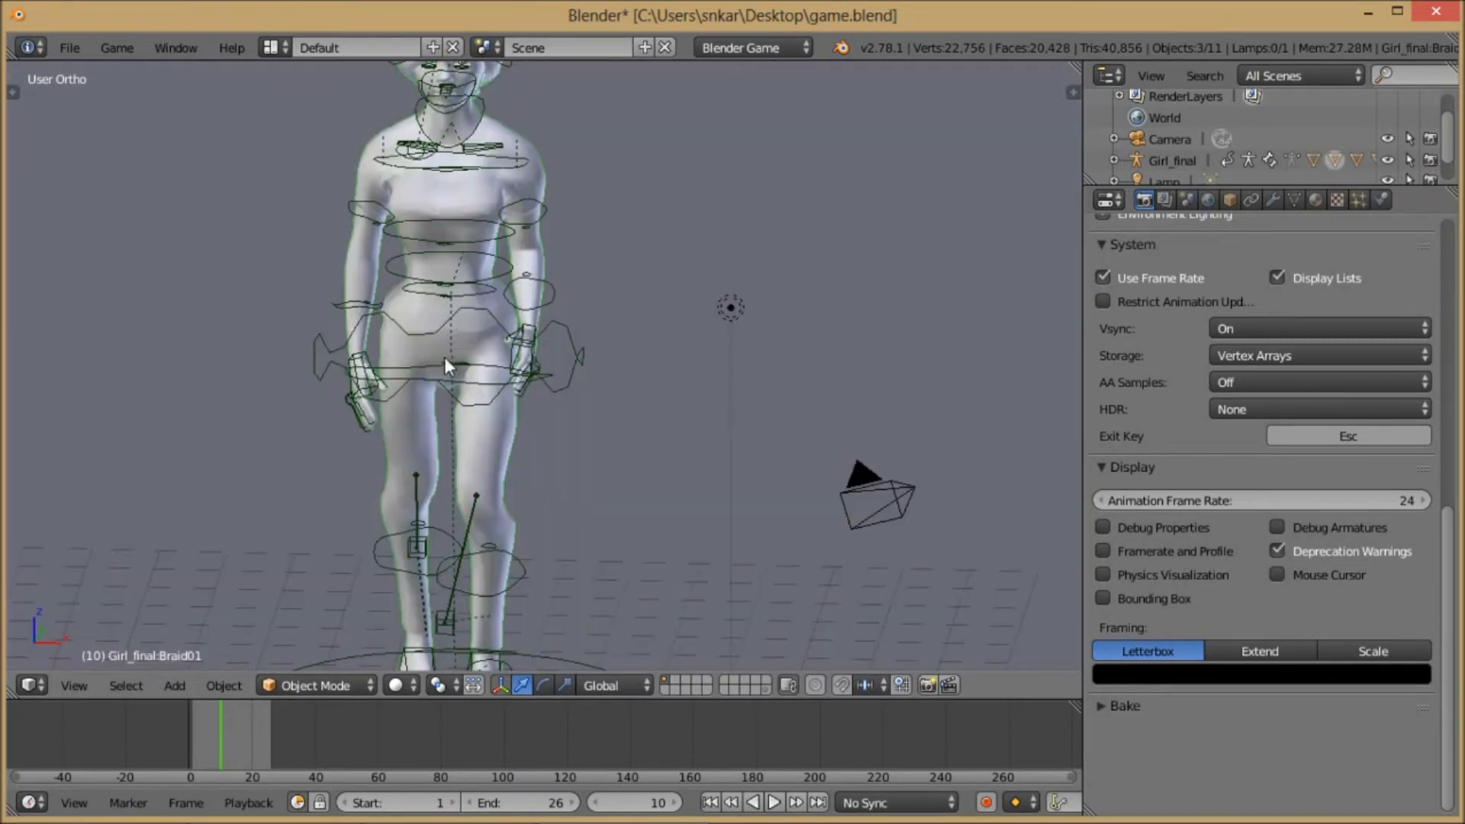
{"action": "scroll", "coordinate": [446, 358], "scroll_direction": "up", "scroll_amount": 3}
{"action": "right_click", "coordinate": [286, 468]}
{"action": "middle_click_drag", "start_coordinate": [301, 360], "coordinate": [502, 482], "text": "shift"}
{"action": "scroll", "coordinate": [491, 284], "scroll_direction": "up", "scroll_amount": 1}
{"action": "scroll", "coordinate": [491, 283], "scroll_direction": "up", "scroll_amount": 2}
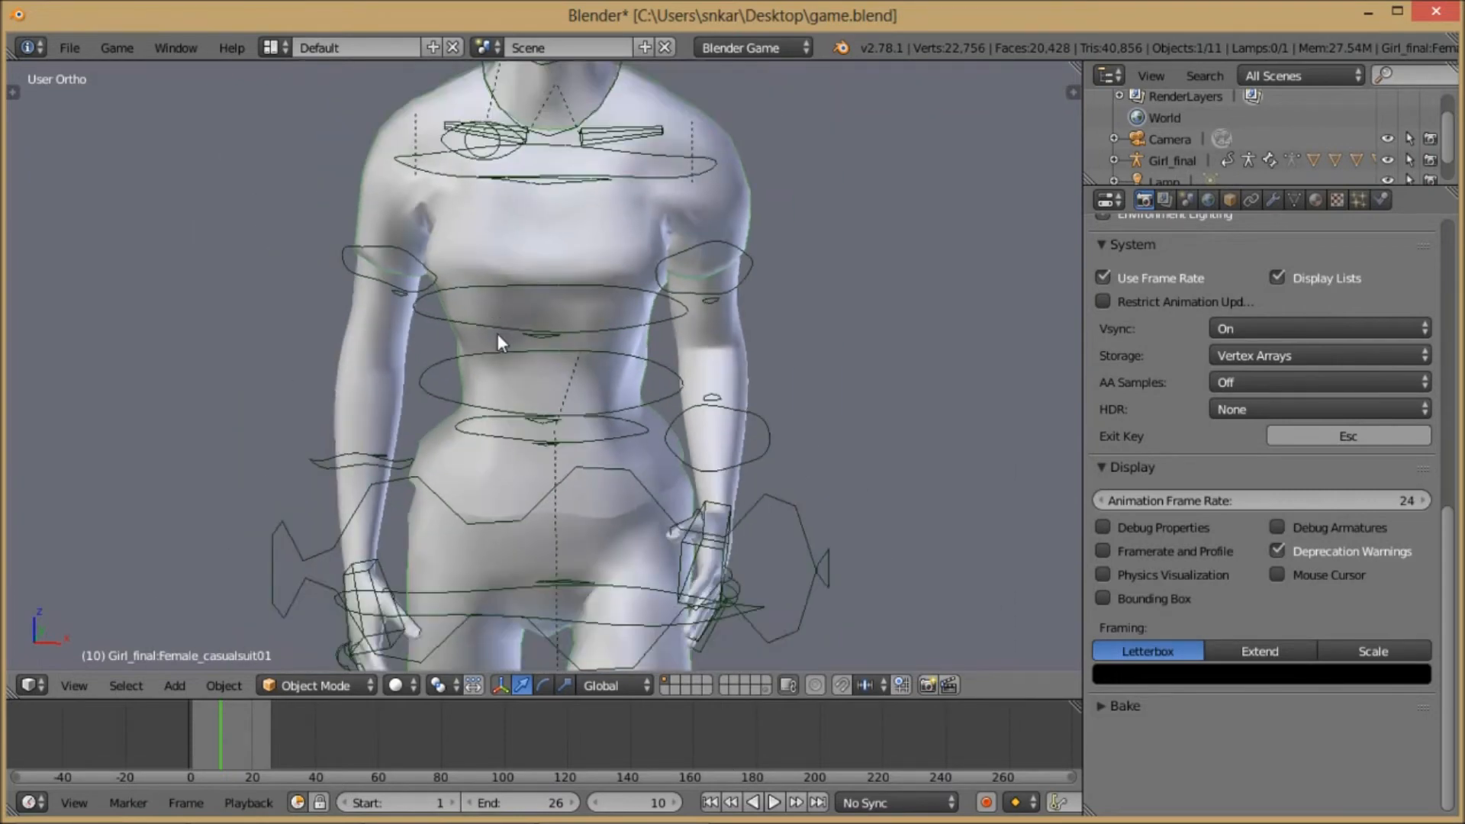
{"action": "scroll", "coordinate": [498, 333], "scroll_direction": "up", "scroll_amount": 1}
- Switch to wireframe display and add the girl's body mesh to the selection
{"action": "key", "text": "z"}
{"action": "scroll", "coordinate": [494, 339], "scroll_direction": "down", "scroll_amount": 3}
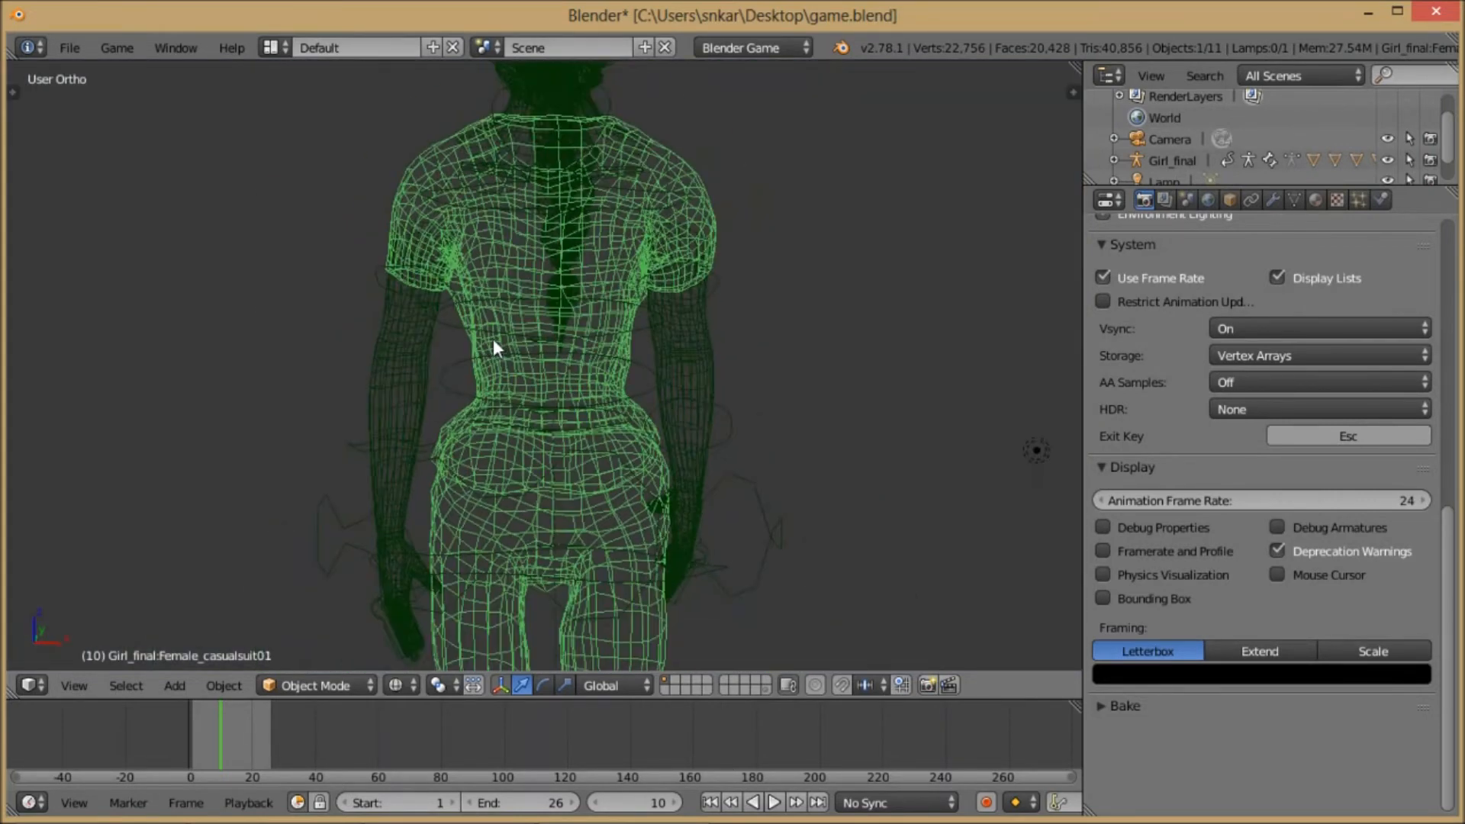
{"action": "middle_click_drag", "start_coordinate": [434, 291], "coordinate": [491, 319], "text": "shift"}
{"action": "scroll", "coordinate": [499, 222], "scroll_direction": "up", "scroll_amount": 1}
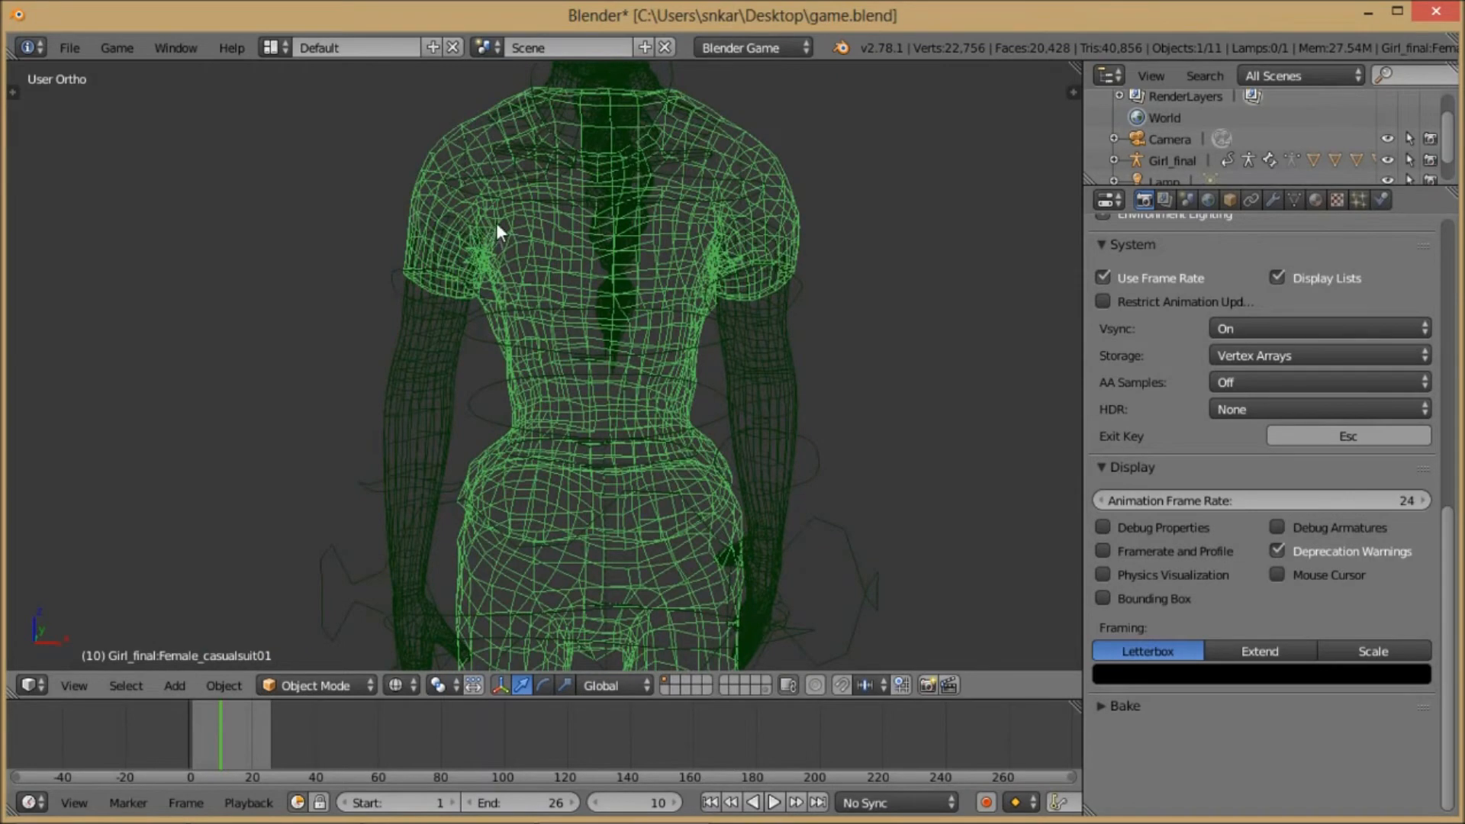
{"action": "right_click", "coordinate": [427, 389], "text": "shift"}
{"action": "scroll", "coordinate": [496, 278], "scroll_direction": "down", "scroll_amount": 1}
{"action": "scroll", "coordinate": [565, 376], "scroll_direction": "down", "scroll_amount": 3}
{"action": "scroll", "coordinate": [532, 241], "scroll_direction": "up", "scroll_amount": 4}
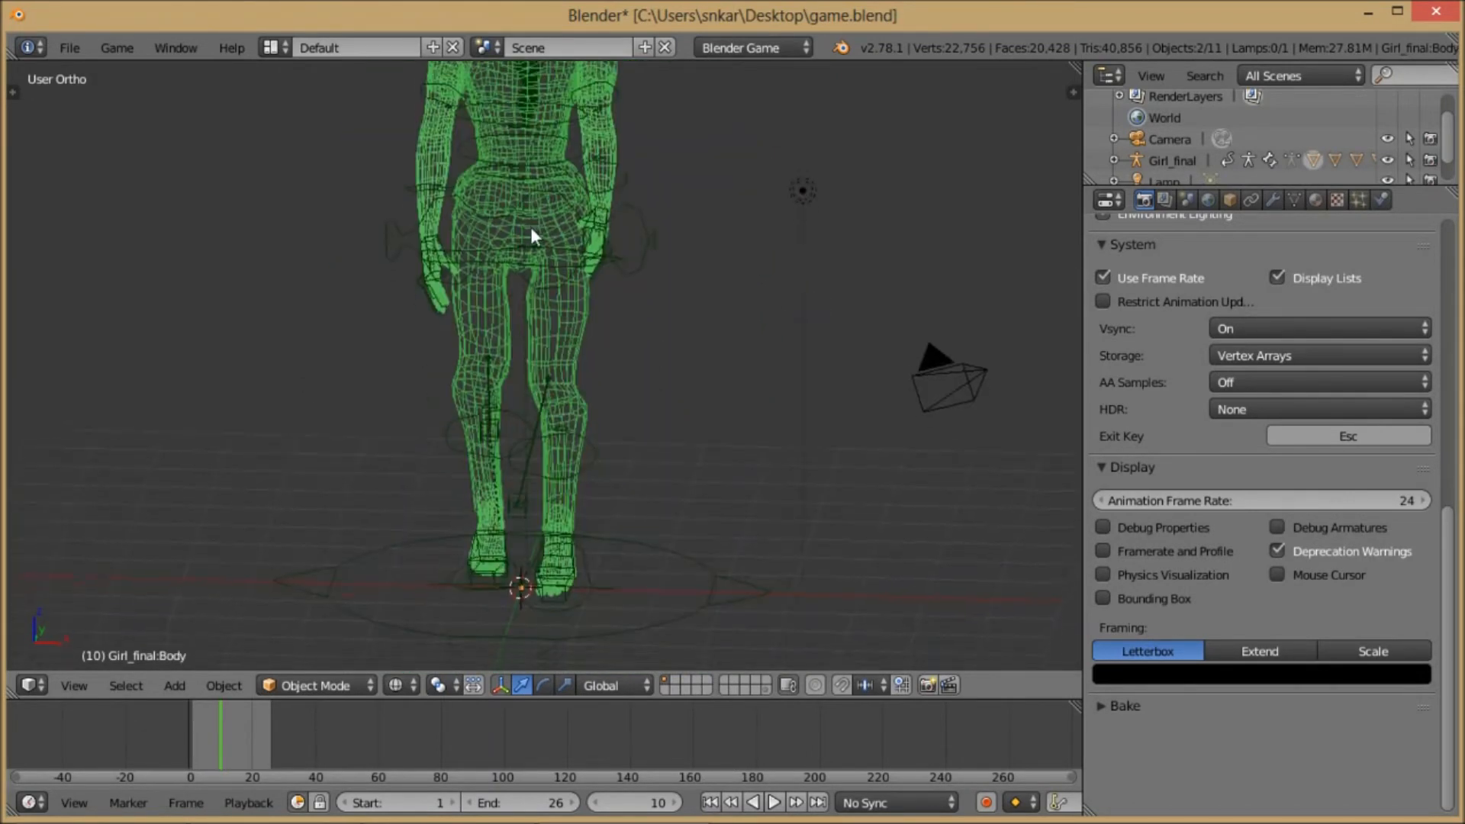
{"action": "middle_click_drag", "start_coordinate": [531, 241], "coordinate": [461, 529], "text": "shift"}
{"action": "scroll", "coordinate": [402, 239], "scroll_direction": "up", "scroll_amount": 6}
{"action": "middle_click_drag", "start_coordinate": [402, 239], "coordinate": [538, 534], "text": "shift"}
{"action": "scroll", "coordinate": [537, 534], "scroll_direction": "down", "scroll_amount": 1}
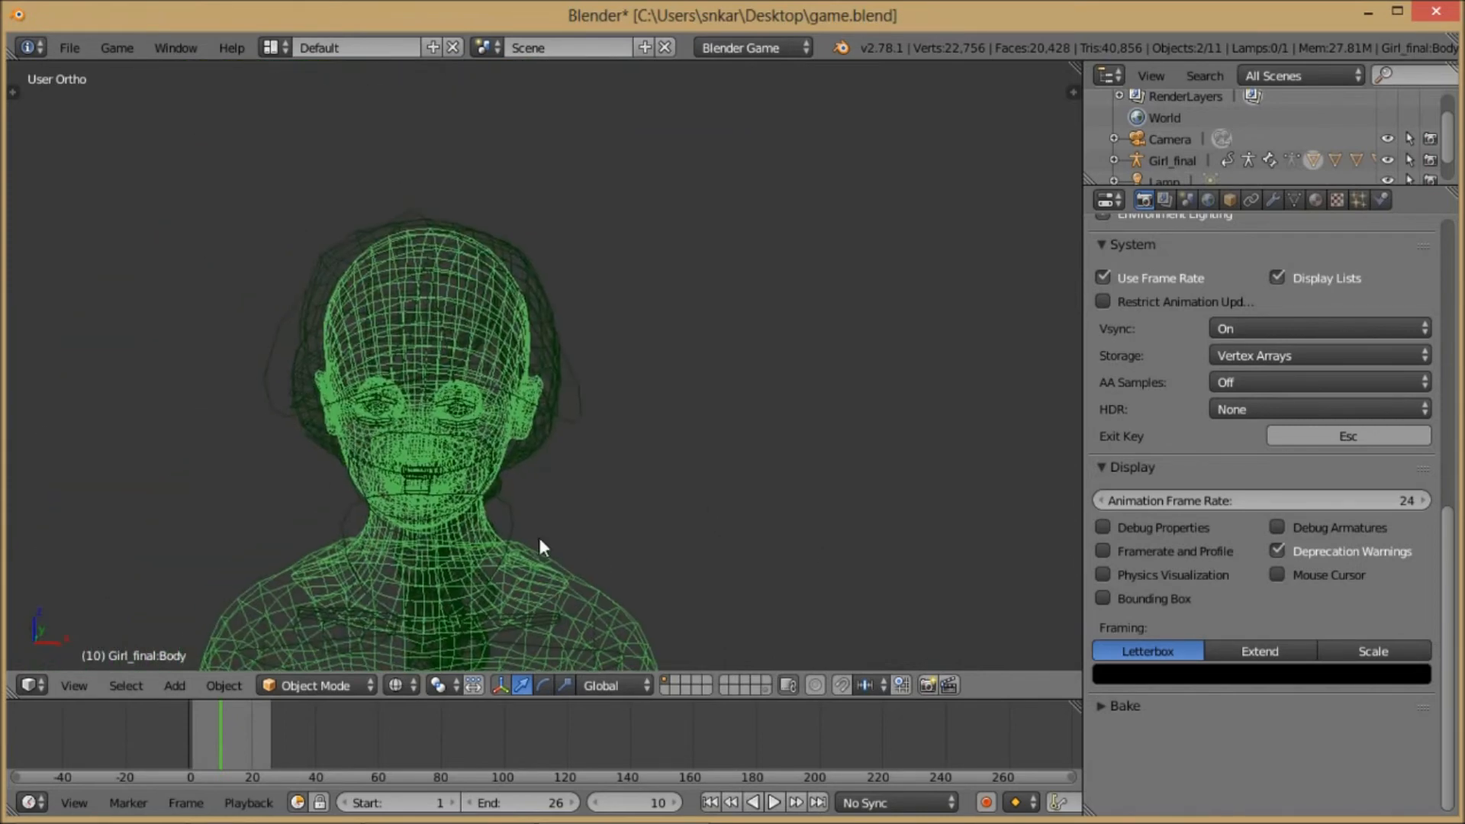
- Add the girl's braid, eyes, eyebrows and eyelashes to the selection
{"action": "right_click", "coordinate": [532, 327], "text": "shift"}
{"action": "scroll", "coordinate": [425, 464], "scroll_direction": "up", "scroll_amount": 5}
{"action": "middle_click_drag", "start_coordinate": [360, 479], "coordinate": [538, 415], "text": "shift"}
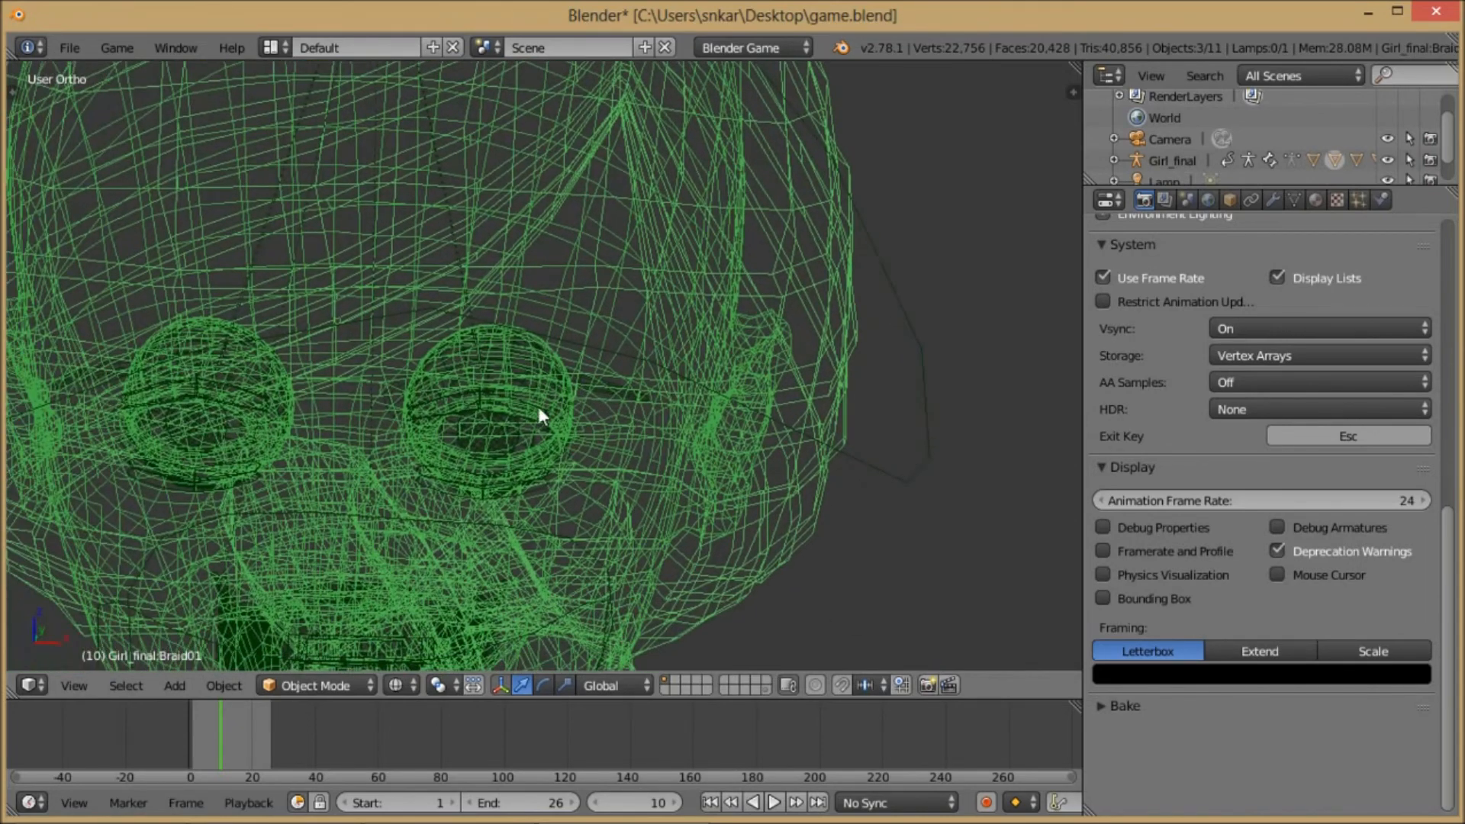
{"action": "scroll", "coordinate": [526, 428], "scroll_direction": "up", "scroll_amount": 3}
{"action": "right_click", "coordinate": [421, 526], "text": "shift"}
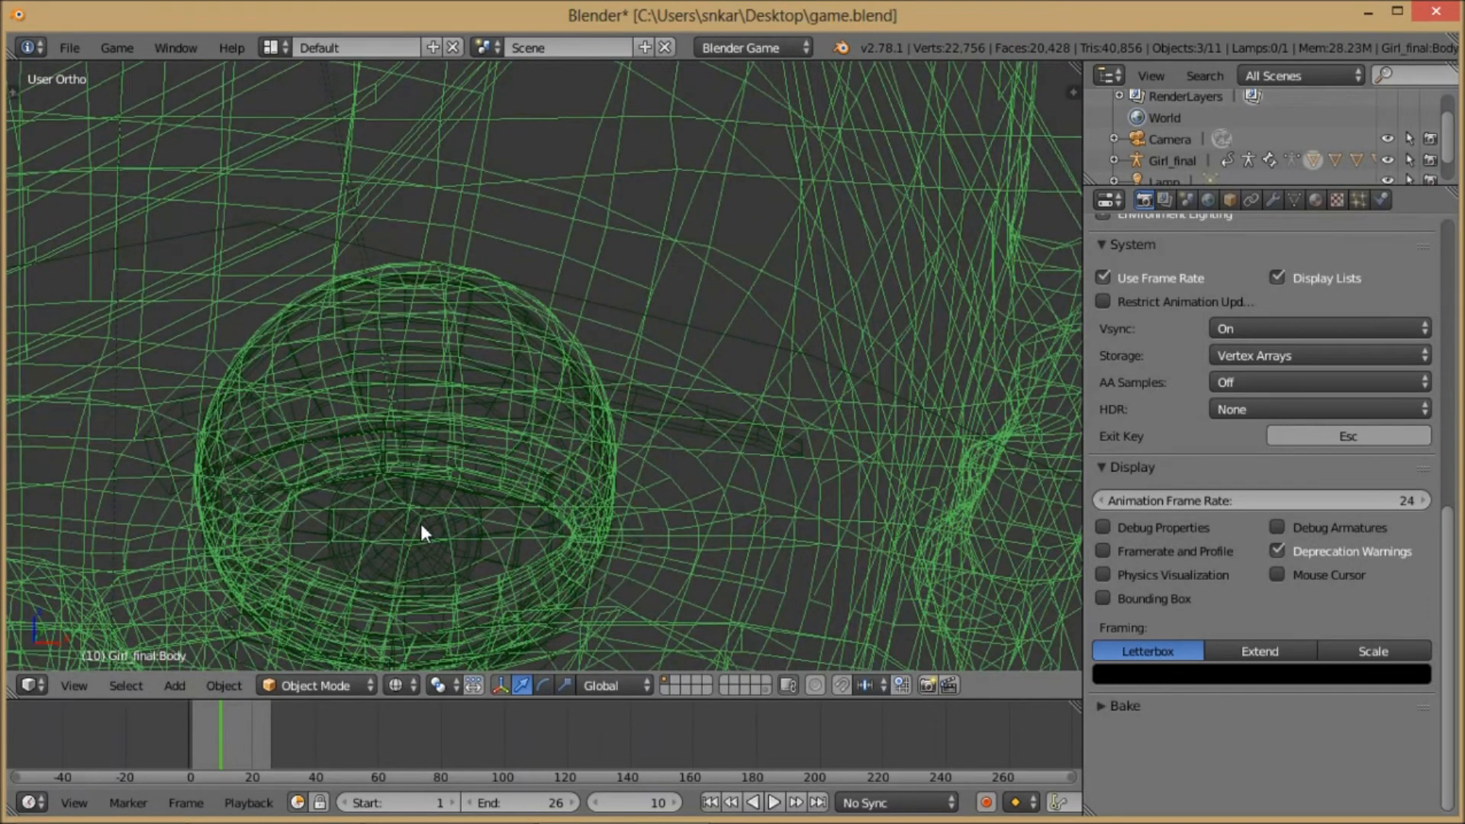
{"action": "right_click", "coordinate": [427, 525], "text": "shift"}
{"action": "right_click", "coordinate": [431, 525], "text": "shift"}
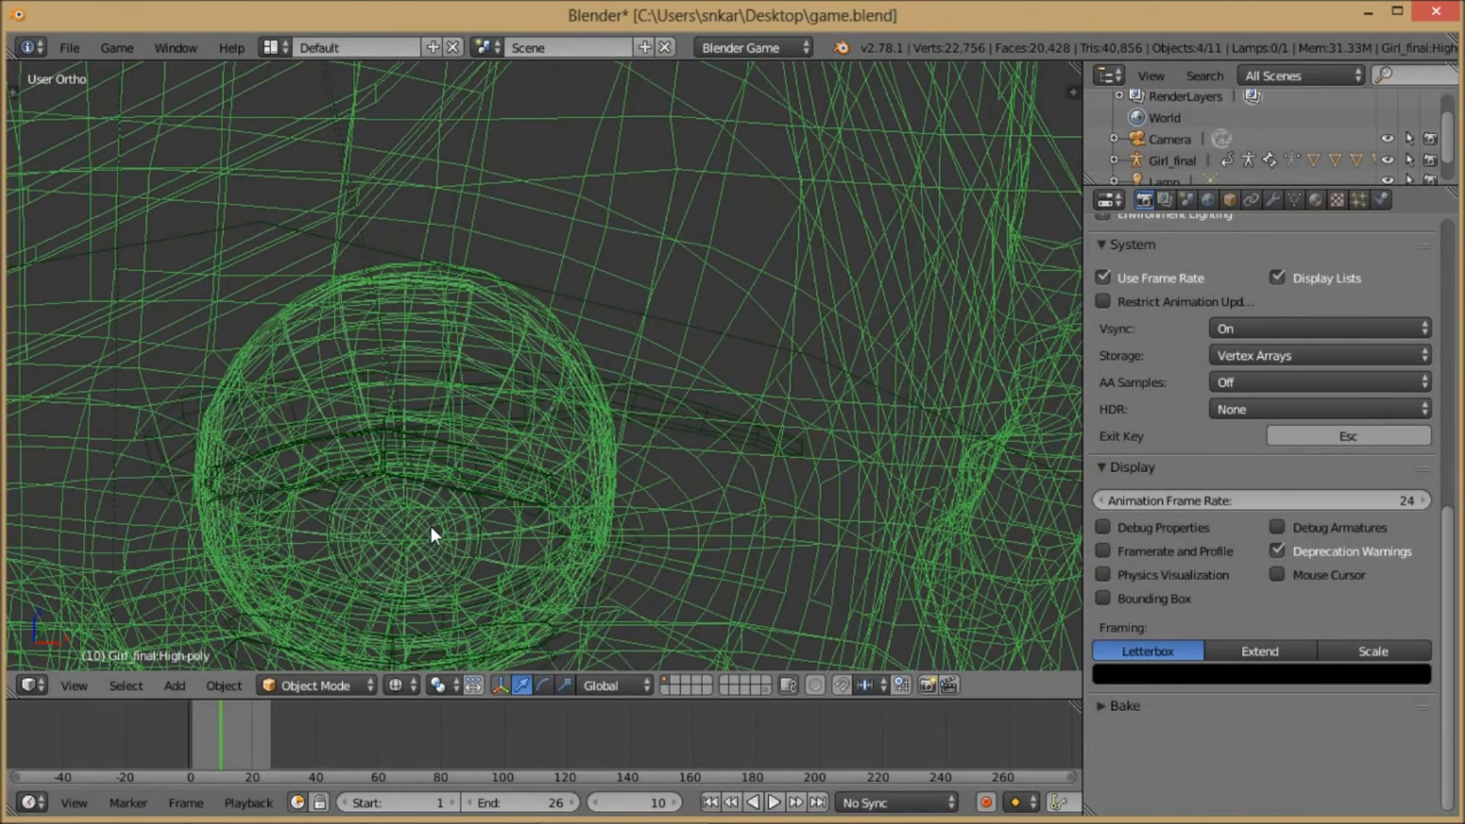
{"action": "right_click", "coordinate": [329, 437], "text": "shift"}
{"action": "right_click", "coordinate": [293, 409], "text": "shift"}
{"action": "middle_click_drag", "start_coordinate": [293, 409], "coordinate": [506, 338], "text": "shift"}
{"action": "scroll", "coordinate": [518, 409], "scroll_direction": "up", "scroll_amount": 2}
{"action": "scroll", "coordinate": [519, 412], "scroll_direction": "up", "scroll_amount": 1}
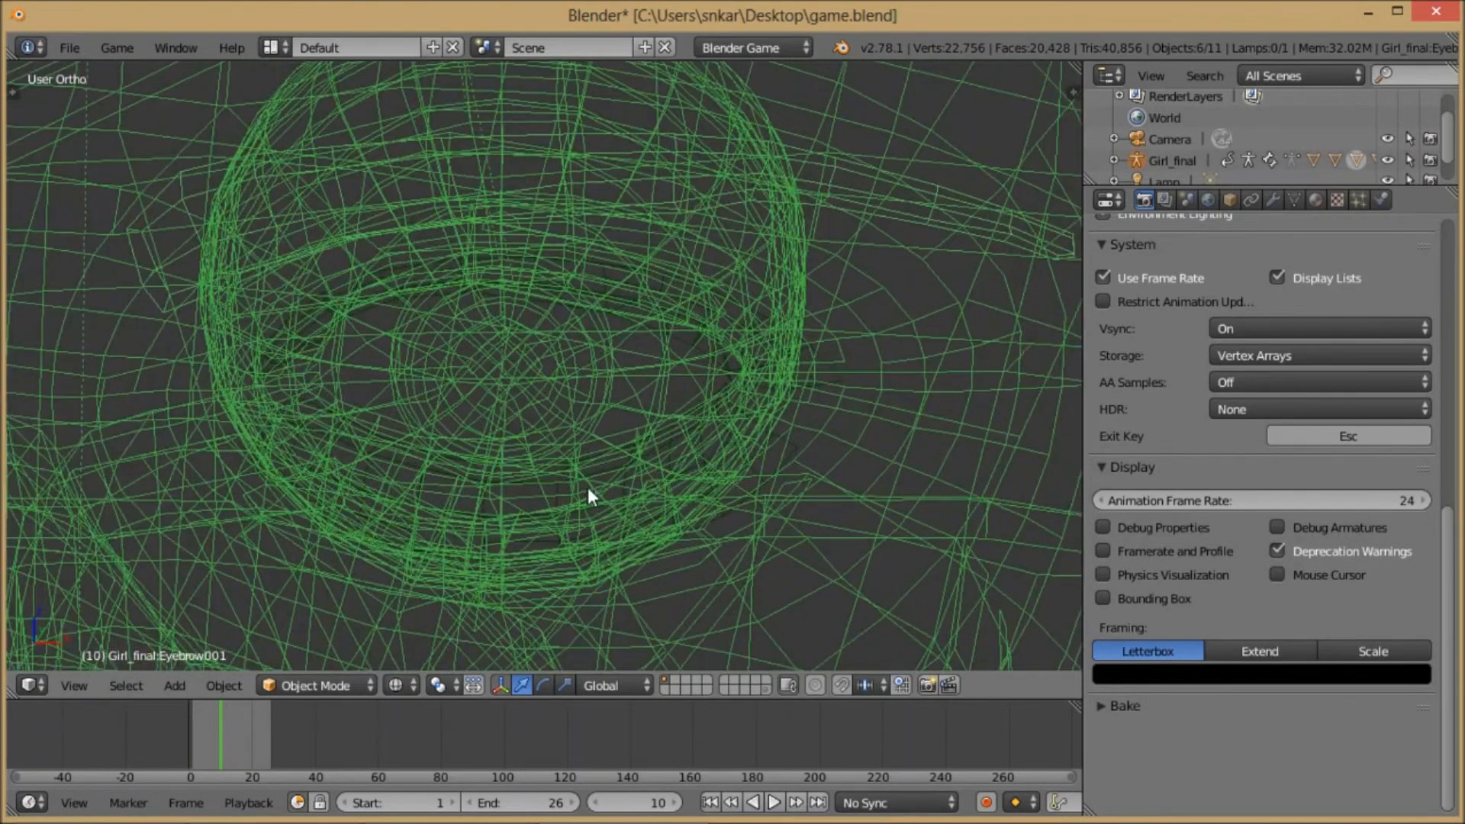
{"action": "right_click", "coordinate": [554, 497], "text": "shift"}
{"action": "scroll", "coordinate": [610, 276], "scroll_direction": "down", "scroll_amount": 15}
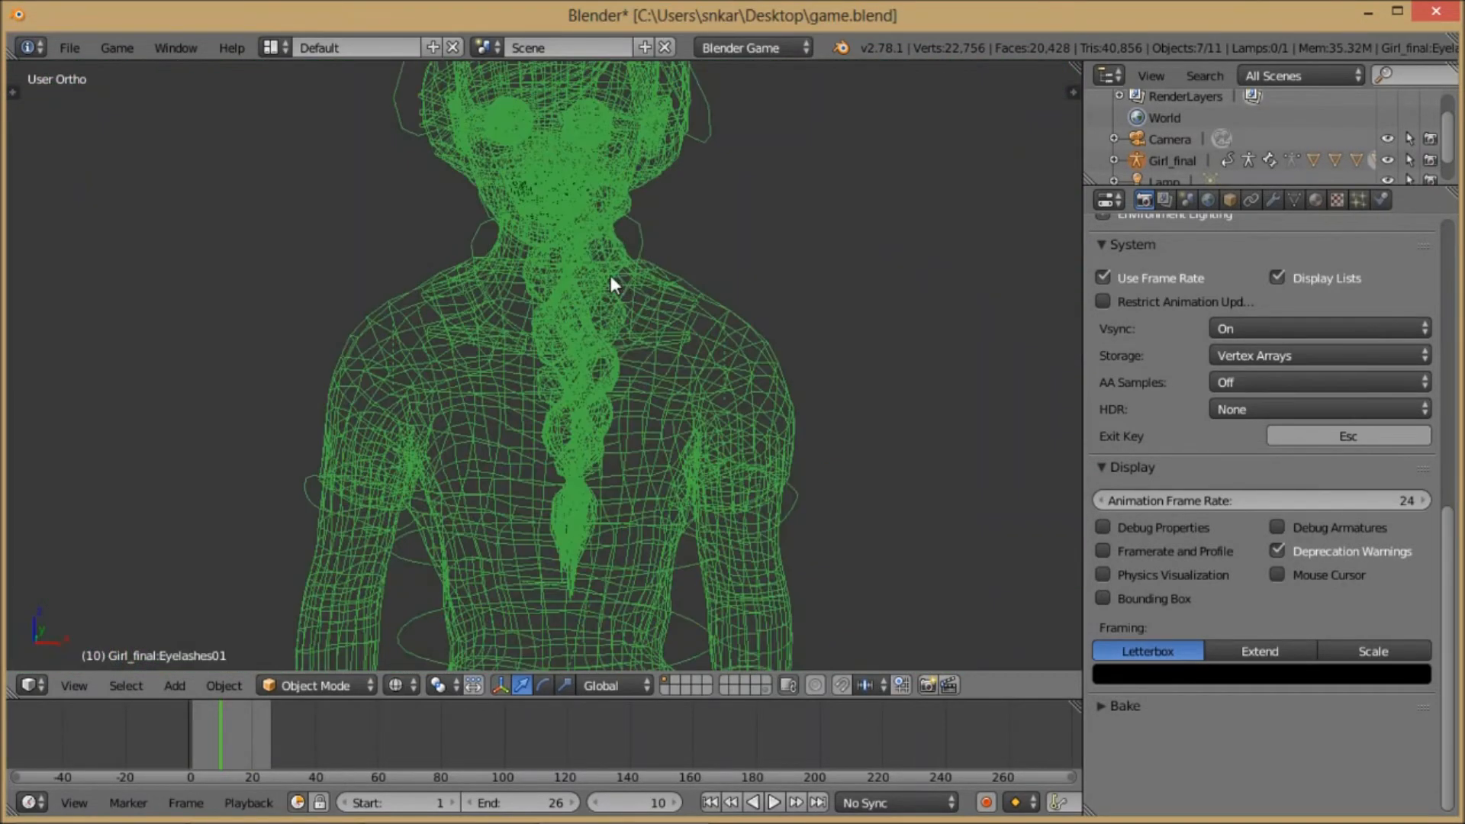
- Join the selected meshes into one object and check it in Edit Mode
{"action": "key", "text": "ctrl+j"}
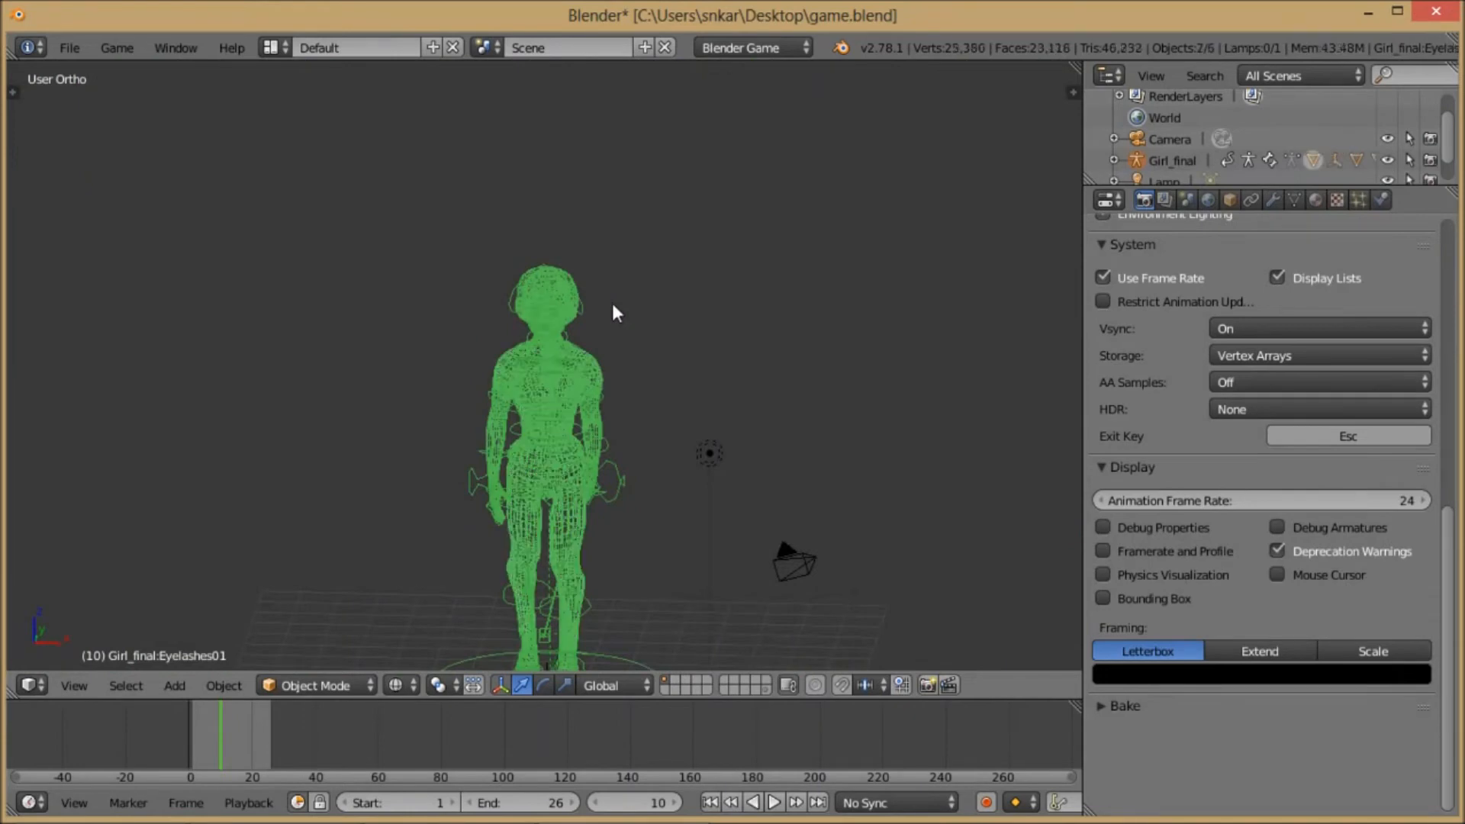
{"action": "key", "text": "Tab"}
{"action": "scroll", "coordinate": [608, 304], "scroll_direction": "up", "scroll_amount": 10}
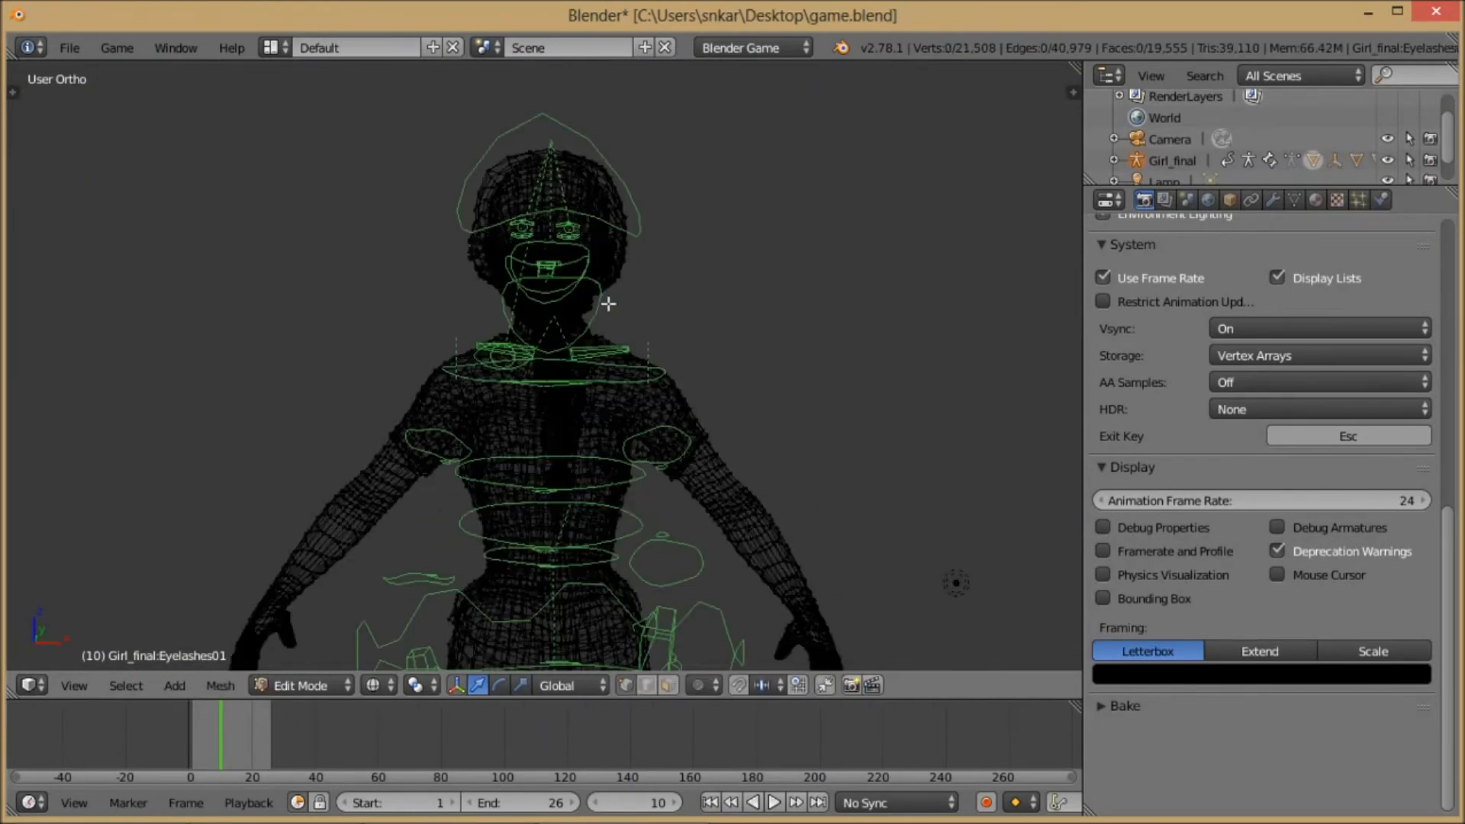
{"action": "key", "text": "Tab"}
{"action": "middle_click_drag", "start_coordinate": [607, 305], "coordinate": [473, 315]}
{"action": "scroll", "coordinate": [473, 314], "scroll_direction": "down", "scroll_amount": 6}
{"action": "scroll", "coordinate": [493, 271], "scroll_direction": "up", "scroll_amount": 2}
{"action": "key", "text": "Tab"}
{"action": "key", "text": "Tab"}
{"action": "scroll", "coordinate": [496, 404], "scroll_direction": "down", "scroll_amount": 3}
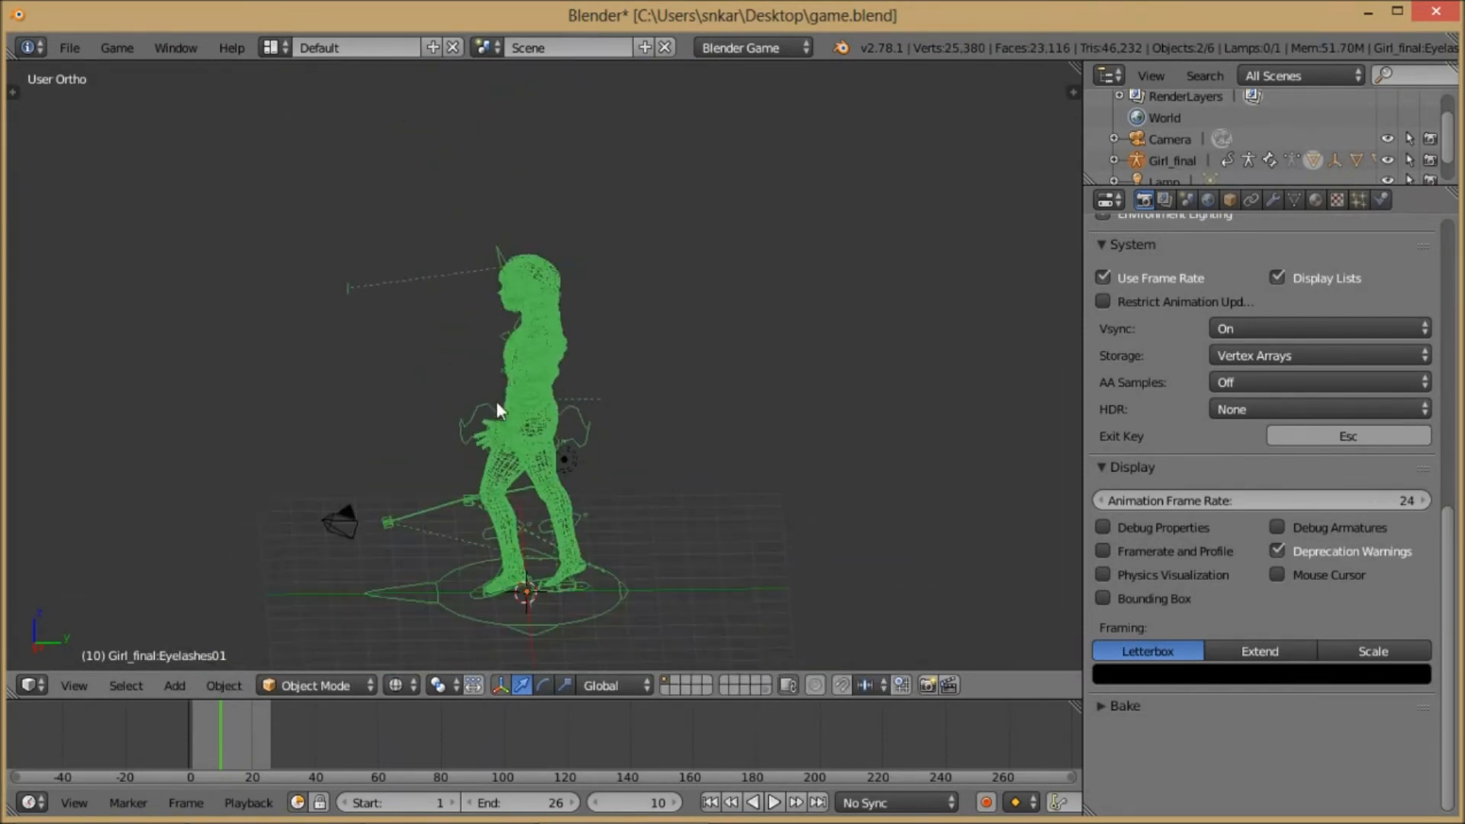
- Return to solid display and play the walk cycle on the joined mesh
{"action": "scroll", "coordinate": [472, 384], "scroll_direction": "up", "scroll_amount": 2}
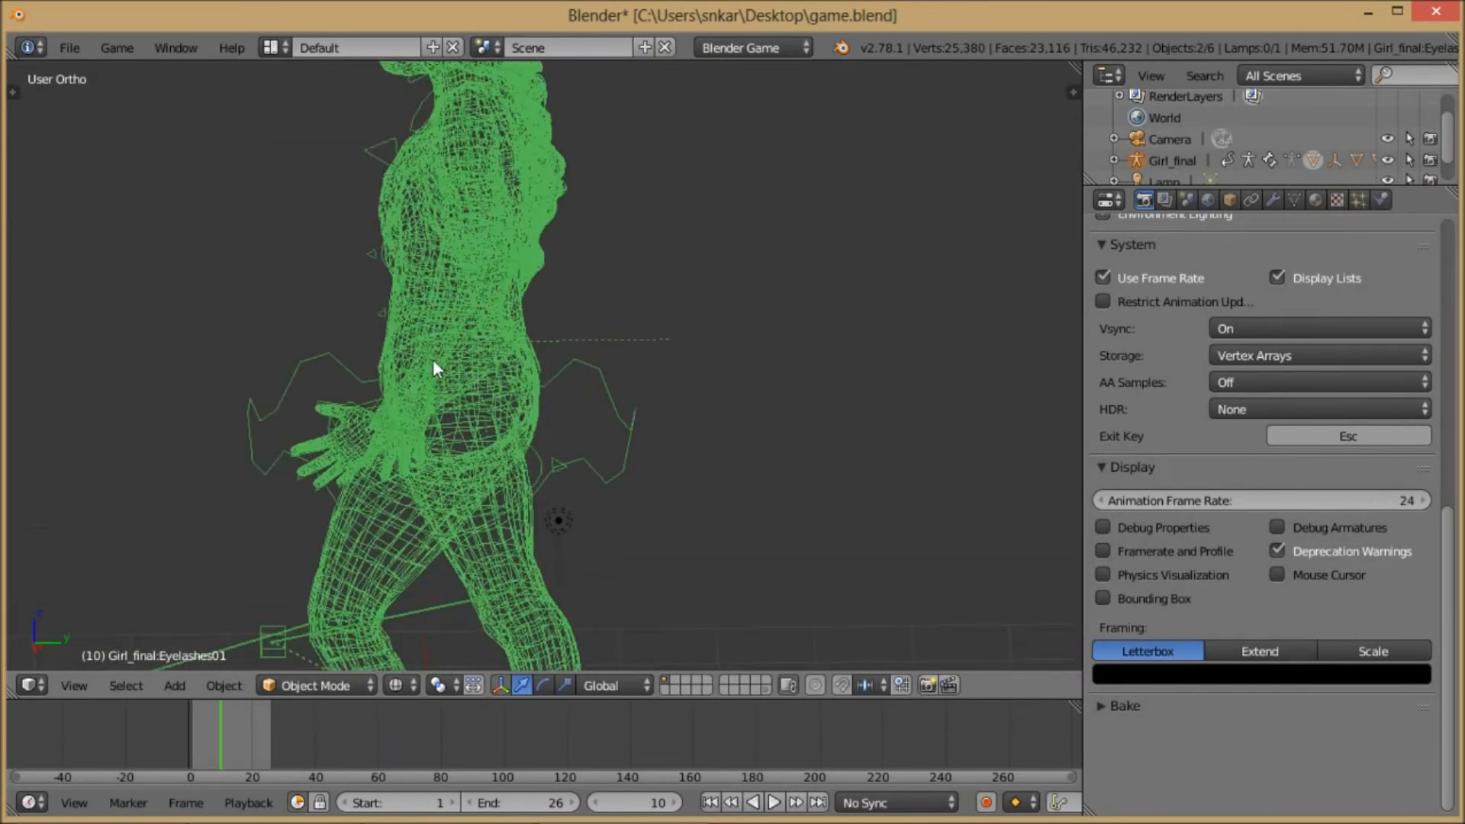
{"action": "scroll", "coordinate": [496, 354], "scroll_direction": "down", "scroll_amount": 4}
{"action": "key", "text": "z"}
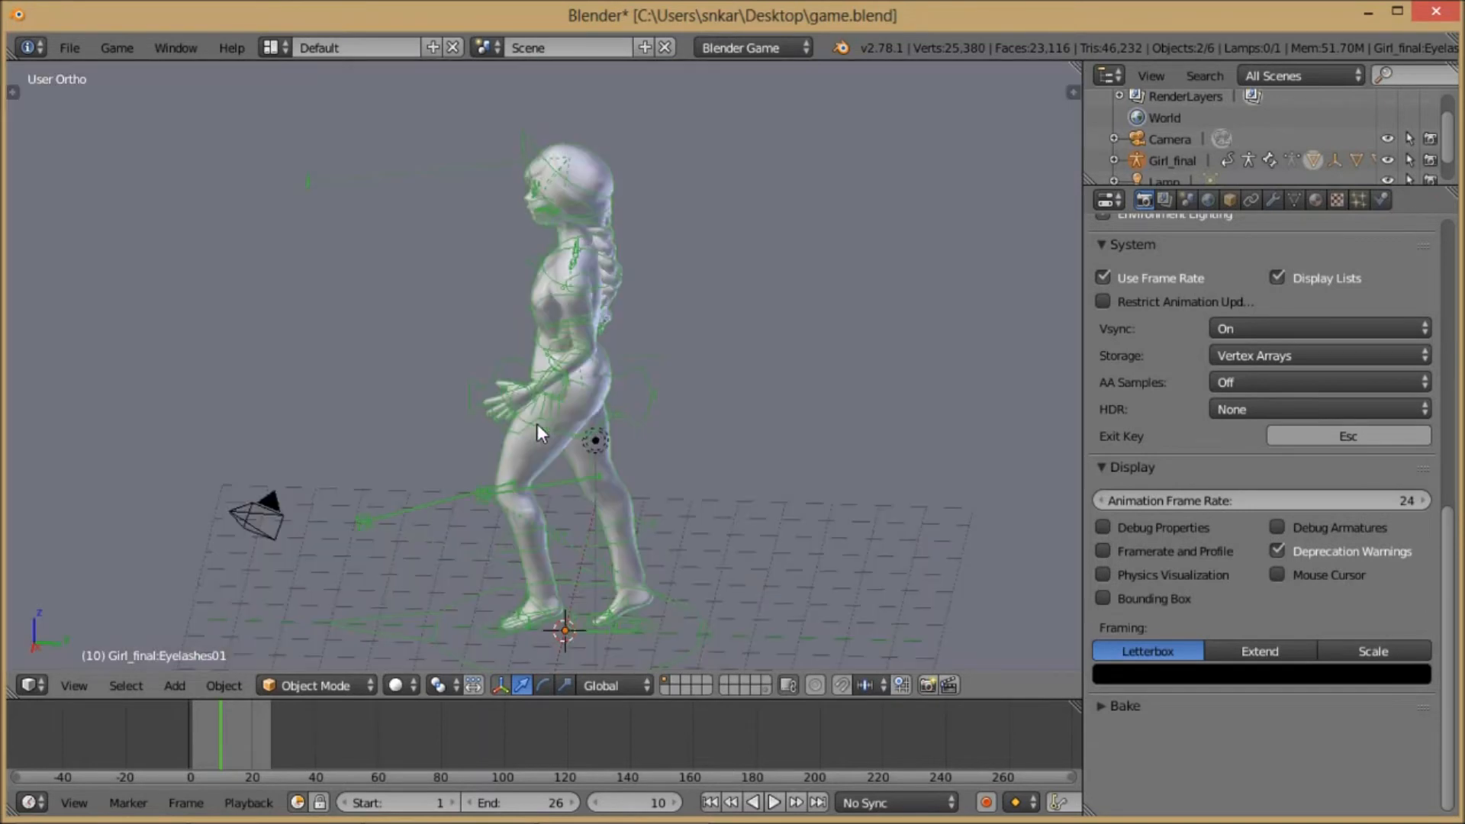
{"action": "scroll", "coordinate": [564, 428], "scroll_direction": "down", "scroll_amount": 2}
{"action": "left_click", "coordinate": [775, 802]}
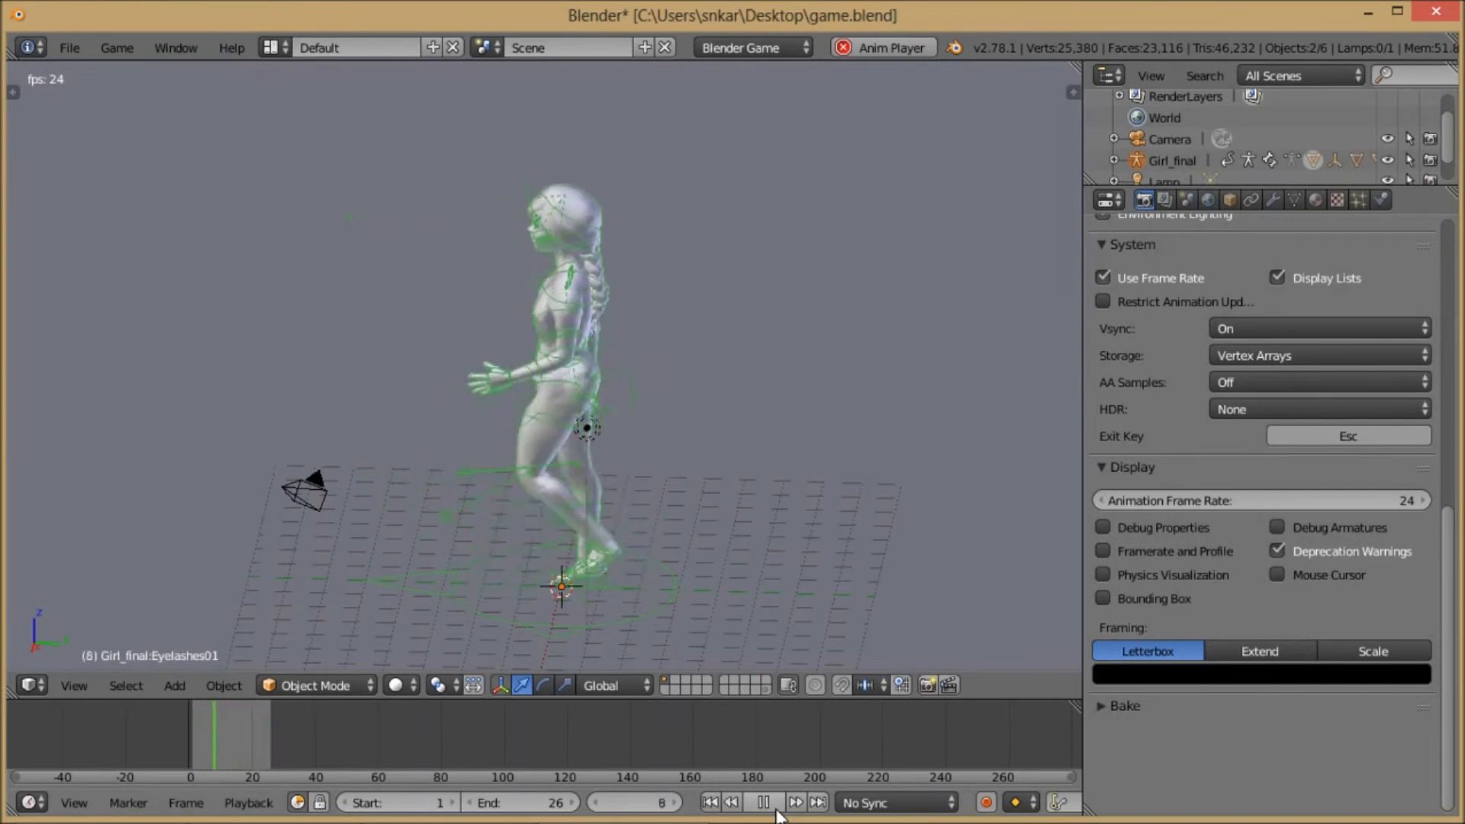
{"action": "left_click", "coordinate": [765, 803]}
- Inspect the joined mesh around the torso, hips and hands, and undo the join
{"action": "scroll", "coordinate": [588, 461], "scroll_direction": "up", "scroll_amount": 6}
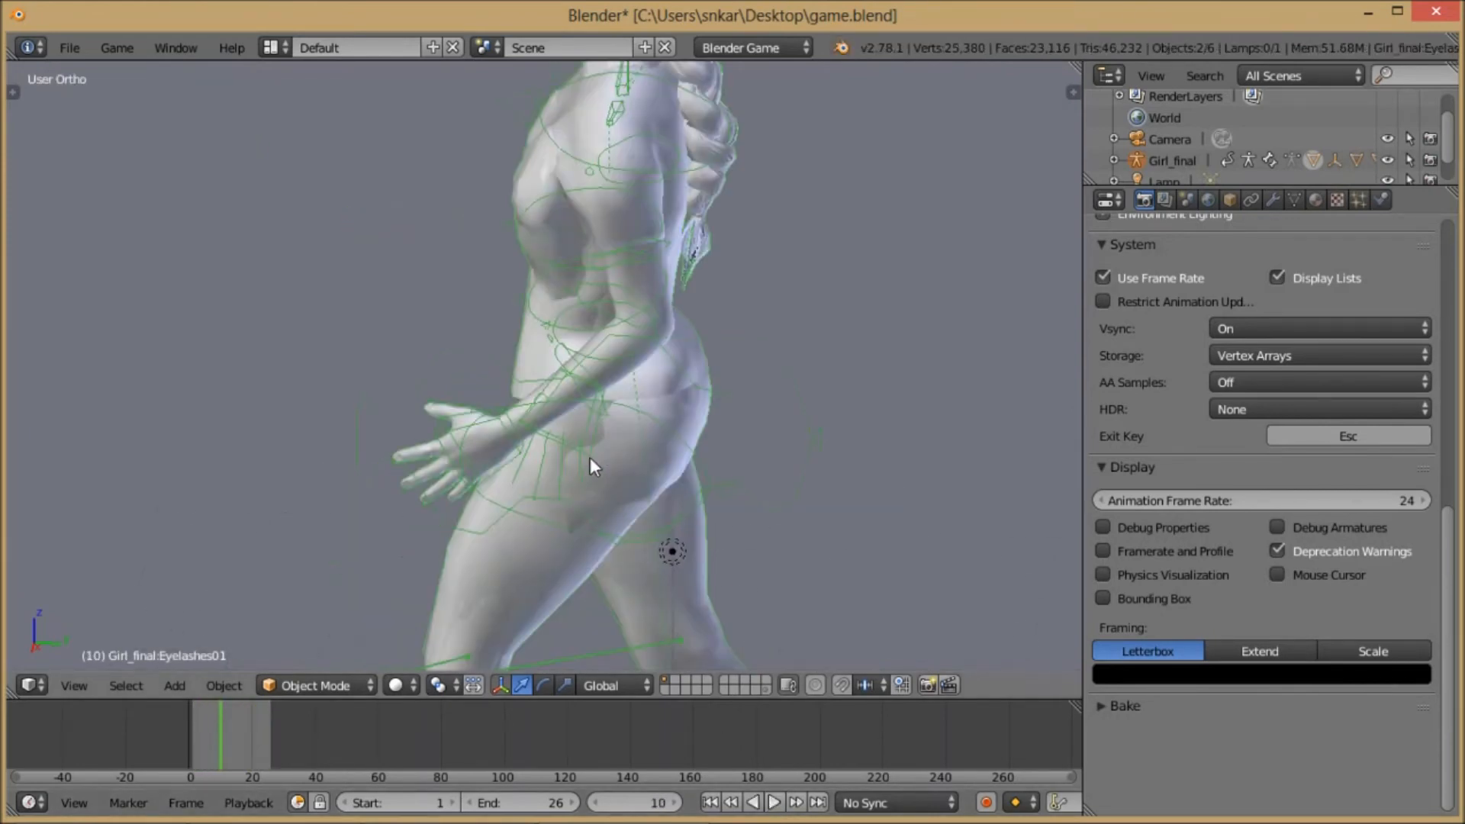
{"action": "middle_click_drag", "start_coordinate": [694, 422], "coordinate": [986, 332]}
{"action": "middle_click_drag", "start_coordinate": [721, 319], "coordinate": [593, 353]}
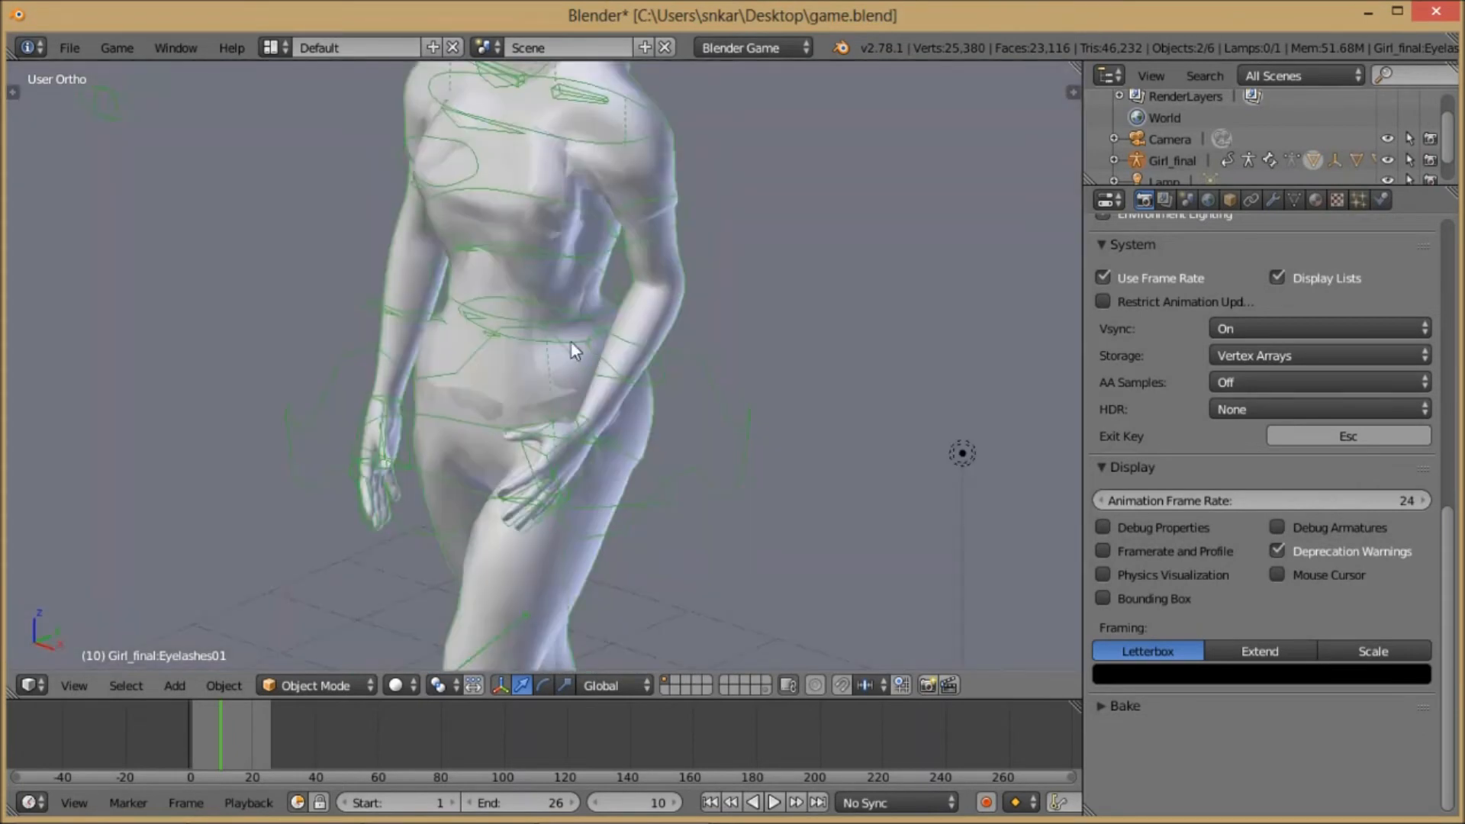
{"action": "middle_click_drag", "start_coordinate": [414, 299], "coordinate": [525, 305]}
{"action": "scroll", "coordinate": [502, 205], "scroll_direction": "up", "scroll_amount": 3}
{"action": "middle_click_drag", "start_coordinate": [502, 204], "coordinate": [396, 341]}
{"action": "scroll", "coordinate": [689, 432], "scroll_direction": "down", "scroll_amount": 3}
{"action": "middle_click_drag", "start_coordinate": [689, 432], "coordinate": [660, 424]}
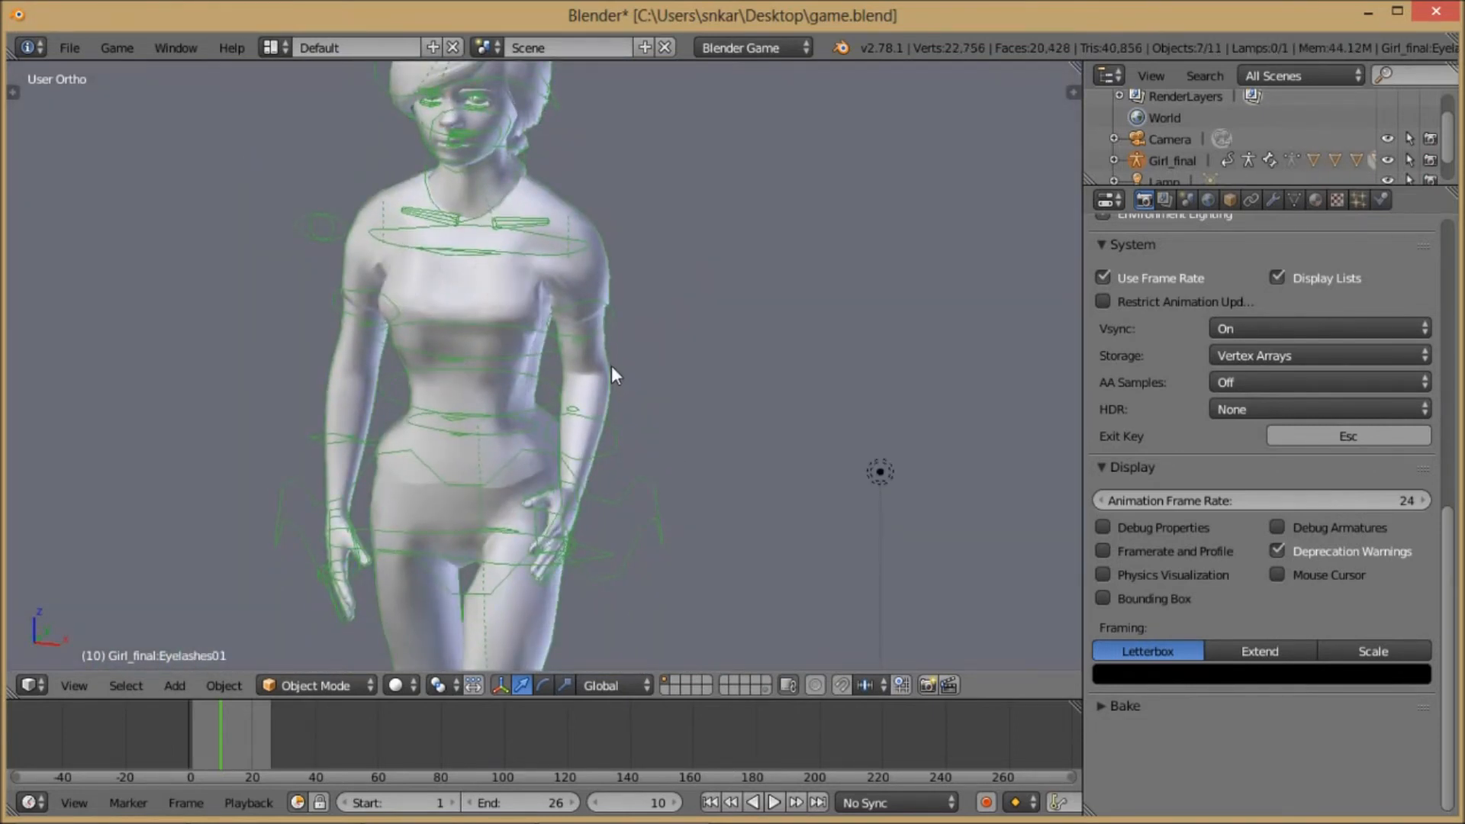
- Select the girl's casual suit mesh and show its modifiers
{"action": "scroll", "coordinate": [610, 366], "scroll_direction": "down", "scroll_amount": 1}
{"action": "scroll", "coordinate": [607, 367], "scroll_direction": "up", "scroll_amount": 3}
{"action": "middle_click_drag", "start_coordinate": [528, 354], "coordinate": [667, 455]}
{"action": "scroll", "coordinate": [539, 371], "scroll_direction": "up", "scroll_amount": 3}
{"action": "right_click", "coordinate": [311, 322]}
{"action": "scroll", "coordinate": [314, 318], "scroll_direction": "down", "scroll_amount": 2}
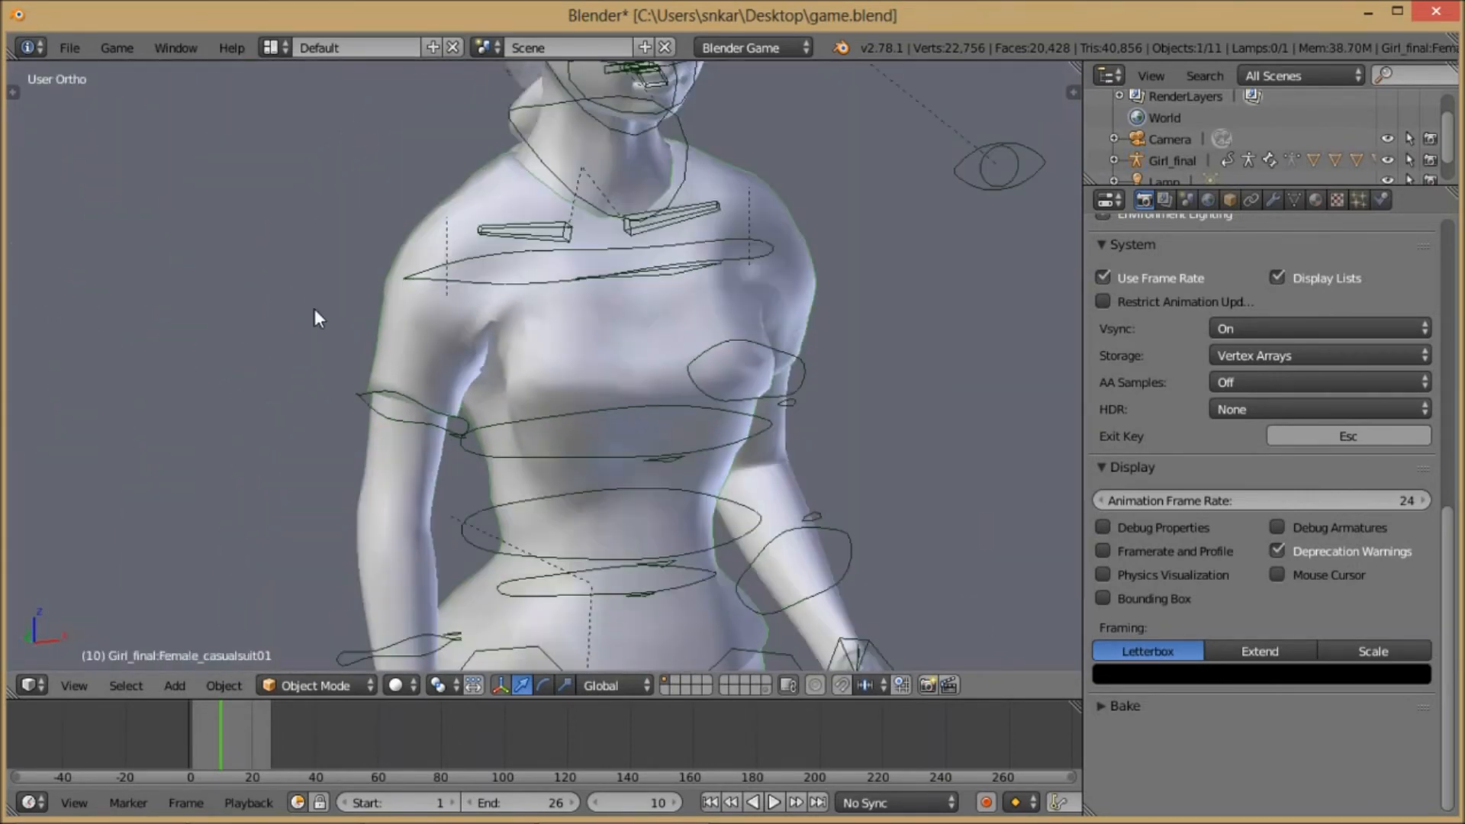
{"action": "middle_click_drag", "start_coordinate": [362, 245], "coordinate": [626, 305]}
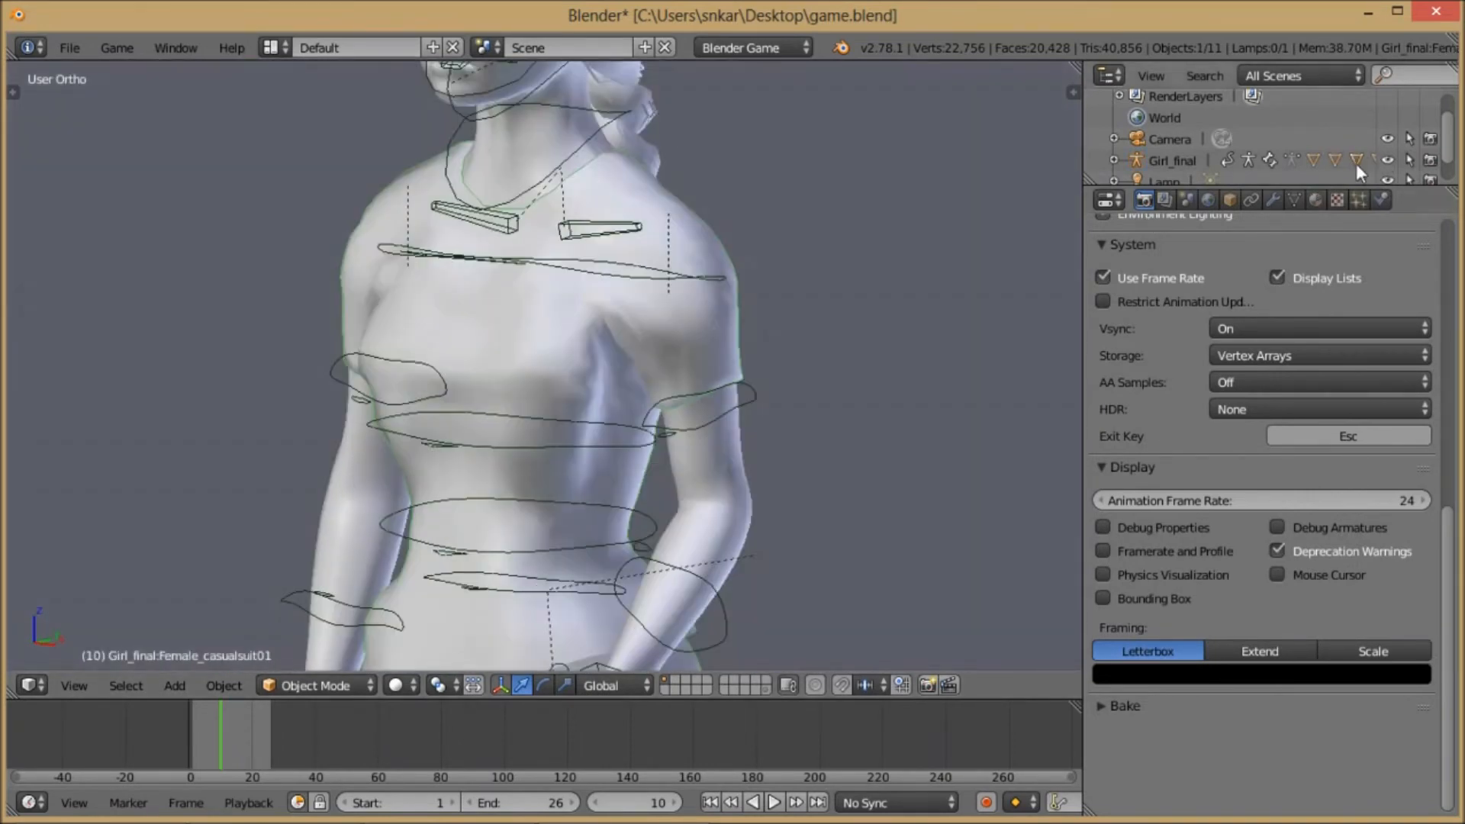
{"action": "left_click", "coordinate": [1274, 200]}
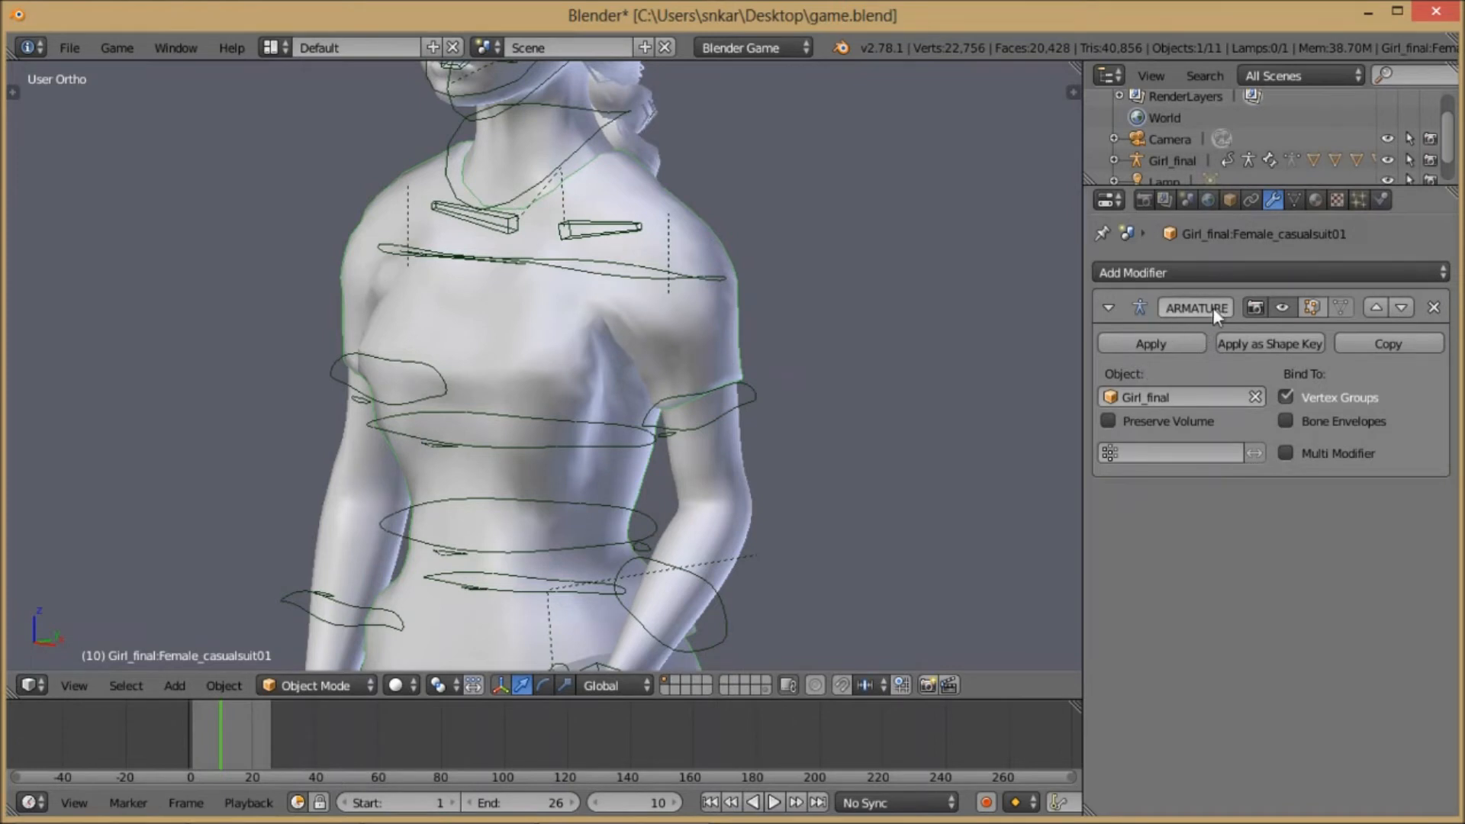
- Select the girl's body mesh and apply its Mask modifier
{"action": "scroll", "coordinate": [531, 254], "scroll_direction": "down", "scroll_amount": 4}
{"action": "scroll", "coordinate": [610, 415], "scroll_direction": "up", "scroll_amount": 6}
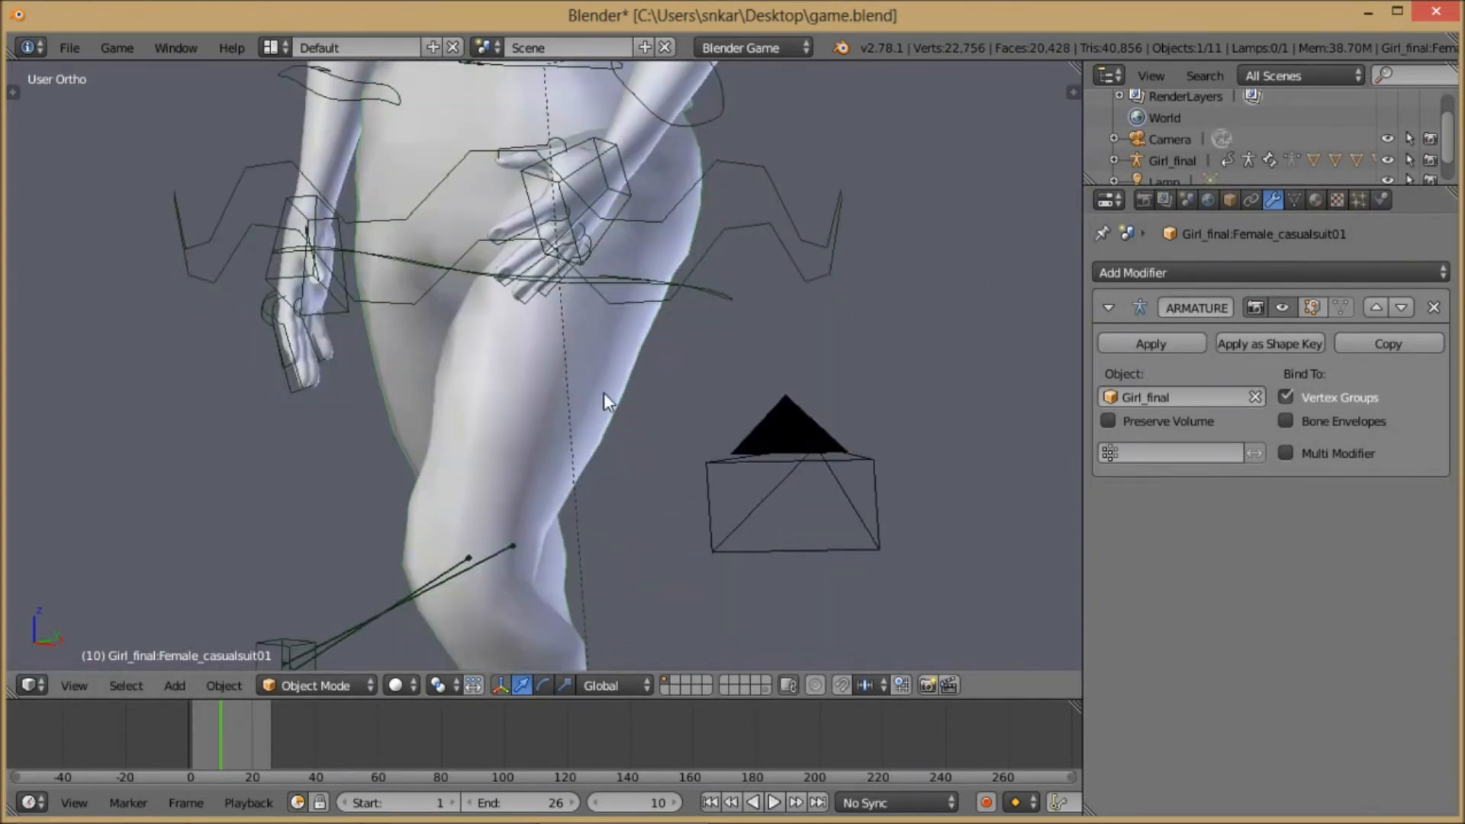
{"action": "right_click", "coordinate": [604, 397]}
{"action": "right_click", "coordinate": [608, 401]}
{"action": "right_click", "coordinate": [312, 156]}
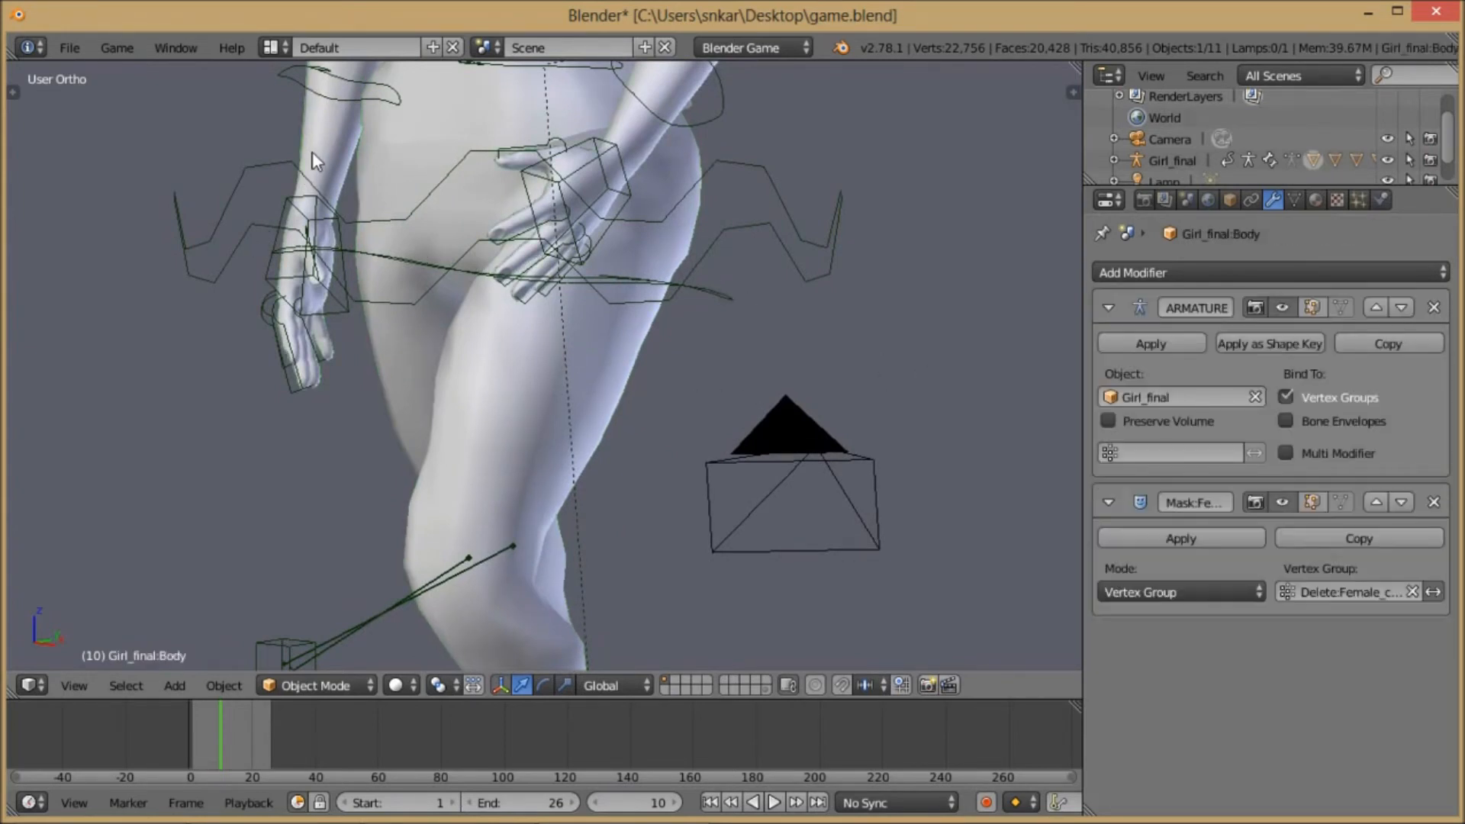
{"action": "scroll", "coordinate": [534, 320], "scroll_direction": "down", "scroll_amount": 2}
{"action": "middle_click_drag", "start_coordinate": [683, 350], "coordinate": [595, 317], "text": "shift"}
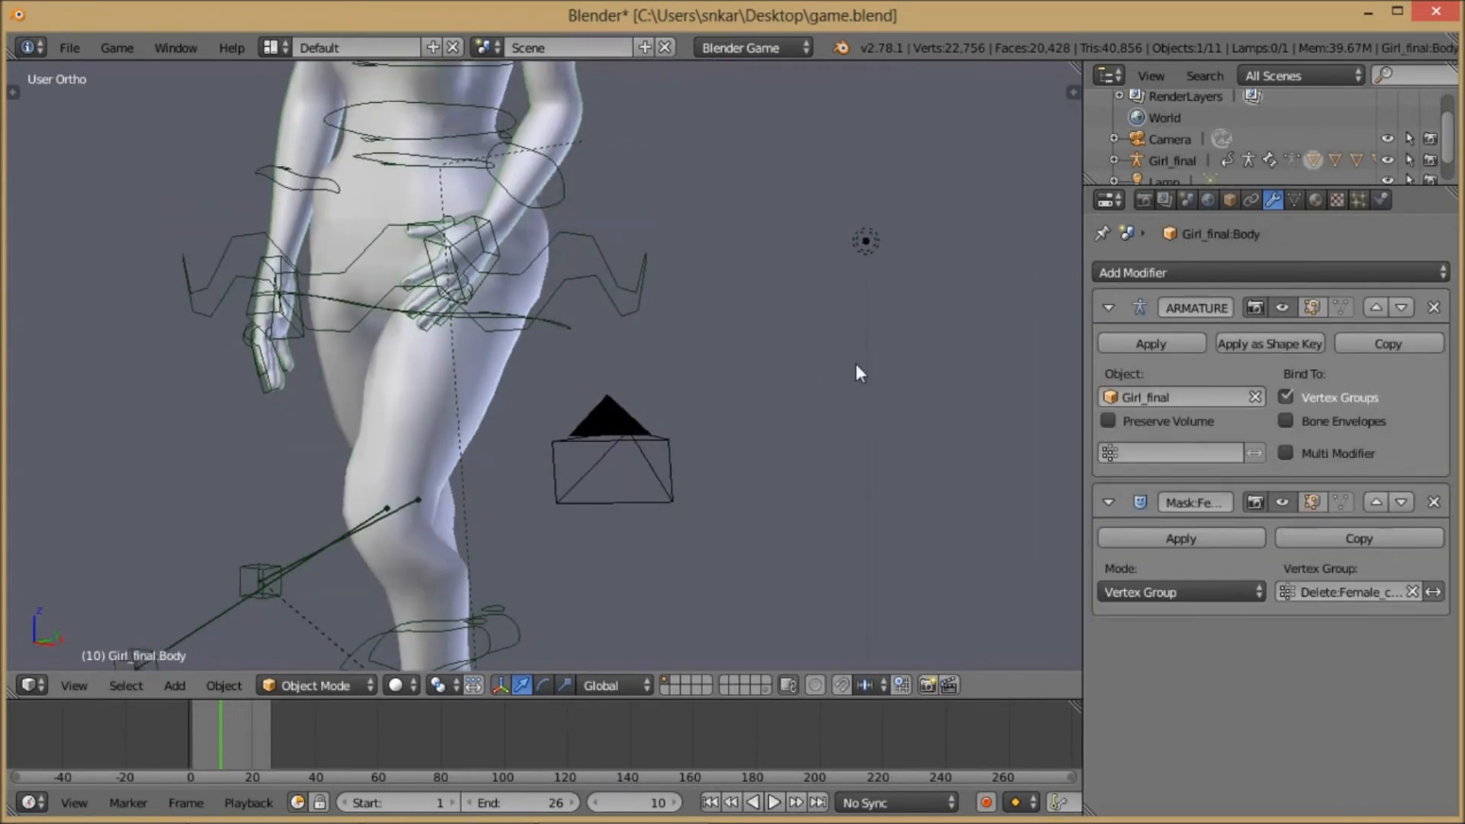
{"action": "left_click", "coordinate": [1154, 537]}
- Add the girl's casual suit mesh to the selection alongside the body
{"action": "scroll", "coordinate": [758, 357], "scroll_direction": "down", "scroll_amount": 4}
{"action": "mouse_move", "coordinate": [621, 317]}
{"action": "middle_mouse_down", "text": "shift"}
{"action": "mouse_move", "coordinate": [818, 409]}
{"action": "mouse_move", "coordinate": [671, 419]}
{"action": "mouse_move", "coordinate": [503, 328]}
{"action": "mouse_move", "coordinate": [669, 340]}
{"action": "mouse_move", "coordinate": [639, 308]}
{"action": "middle_mouse_up", "text": "shift"}
{"action": "scroll", "coordinate": [818, 409], "scroll_direction": "up", "scroll_amount": 4}
{"action": "scroll", "coordinate": [563, 328], "scroll_direction": "down", "scroll_amount": 3}
{"action": "scroll", "coordinate": [633, 211], "scroll_direction": "up", "scroll_amount": 5}
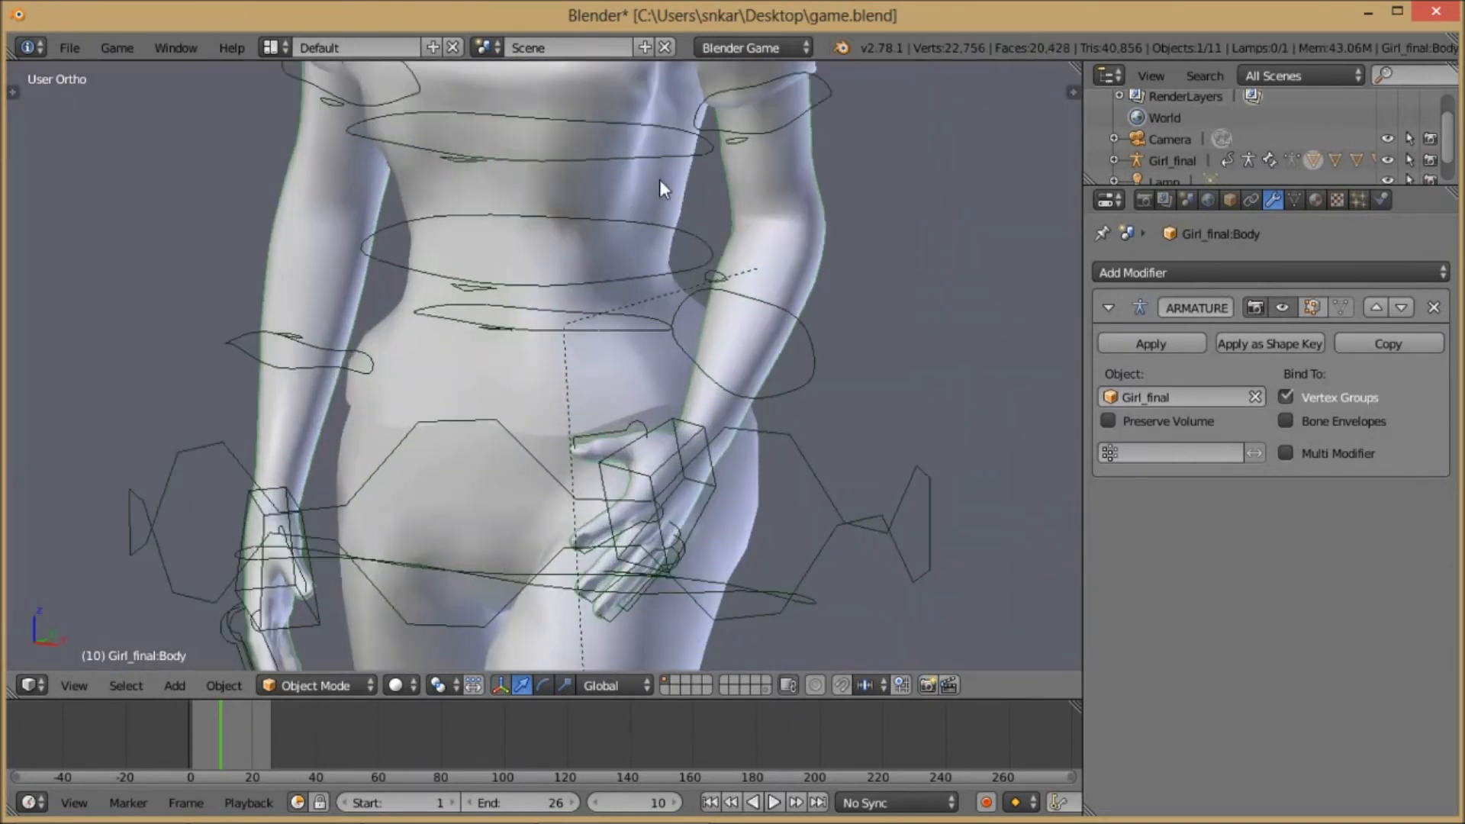
{"action": "right_click", "coordinate": [658, 199]}
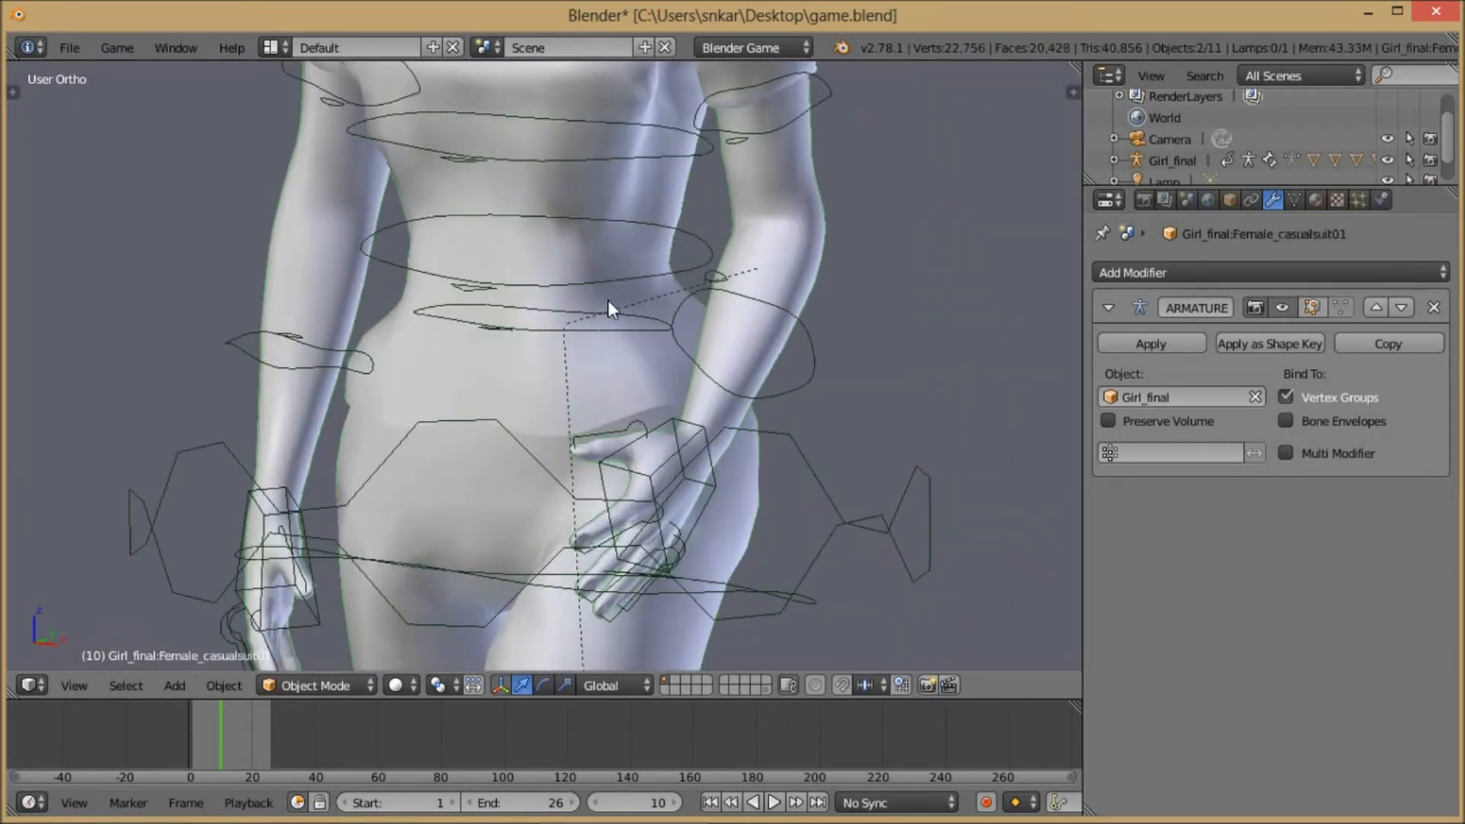
- Use wireframe display to select the girl's remaining head meshes, including the teeth, join all her meshes into one object, and return to solid display
{"action": "key", "text": "z"}
{"action": "left_click_drag", "start_coordinate": [584, 174], "coordinate": [597, 436], "text": "shift"}
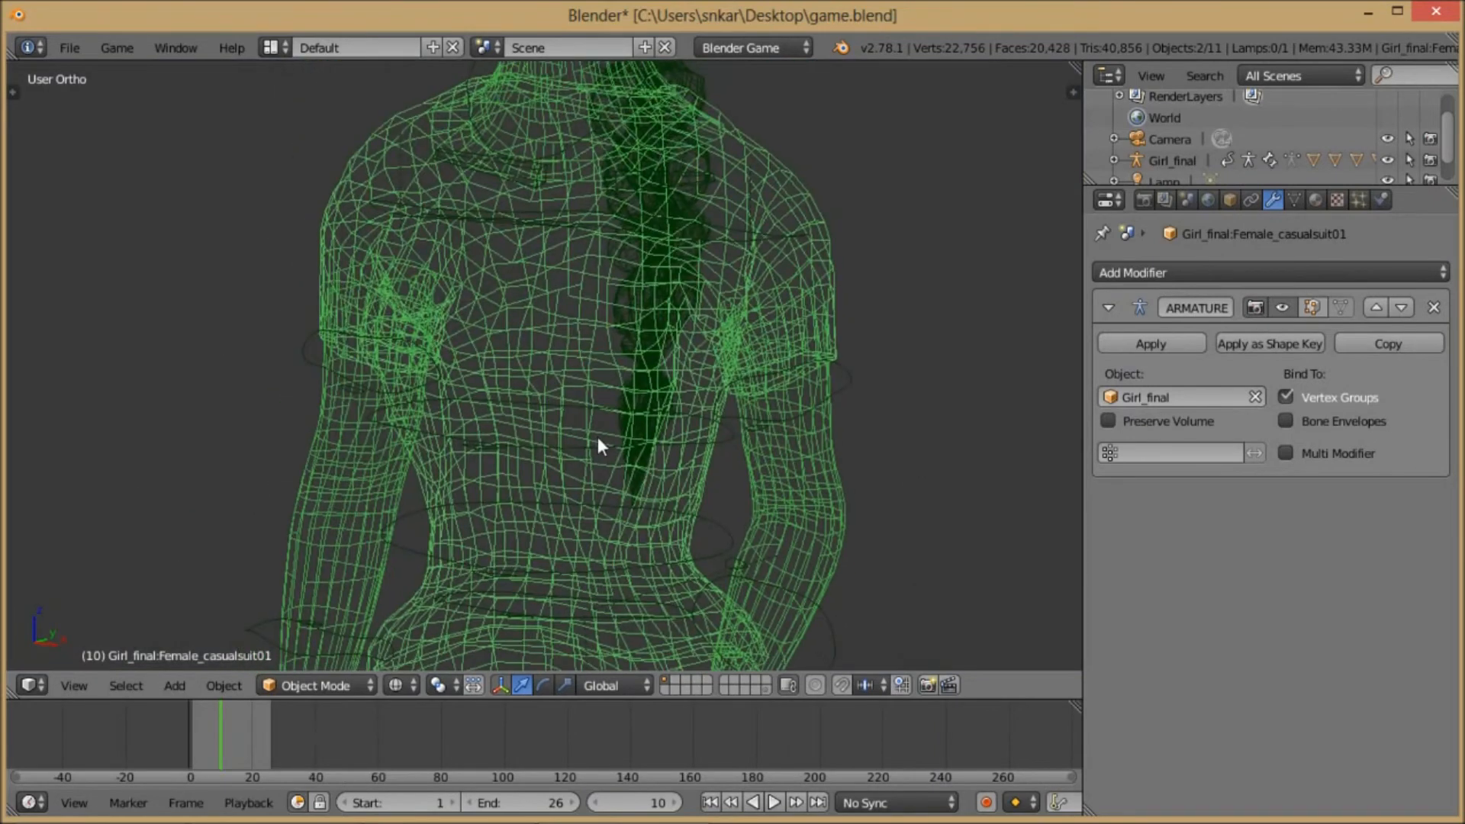
{"action": "middle_click_drag", "start_coordinate": [603, 184], "coordinate": [572, 417], "text": "shift"}
{"action": "scroll", "coordinate": [578, 427], "scroll_direction": "down", "scroll_amount": 2}
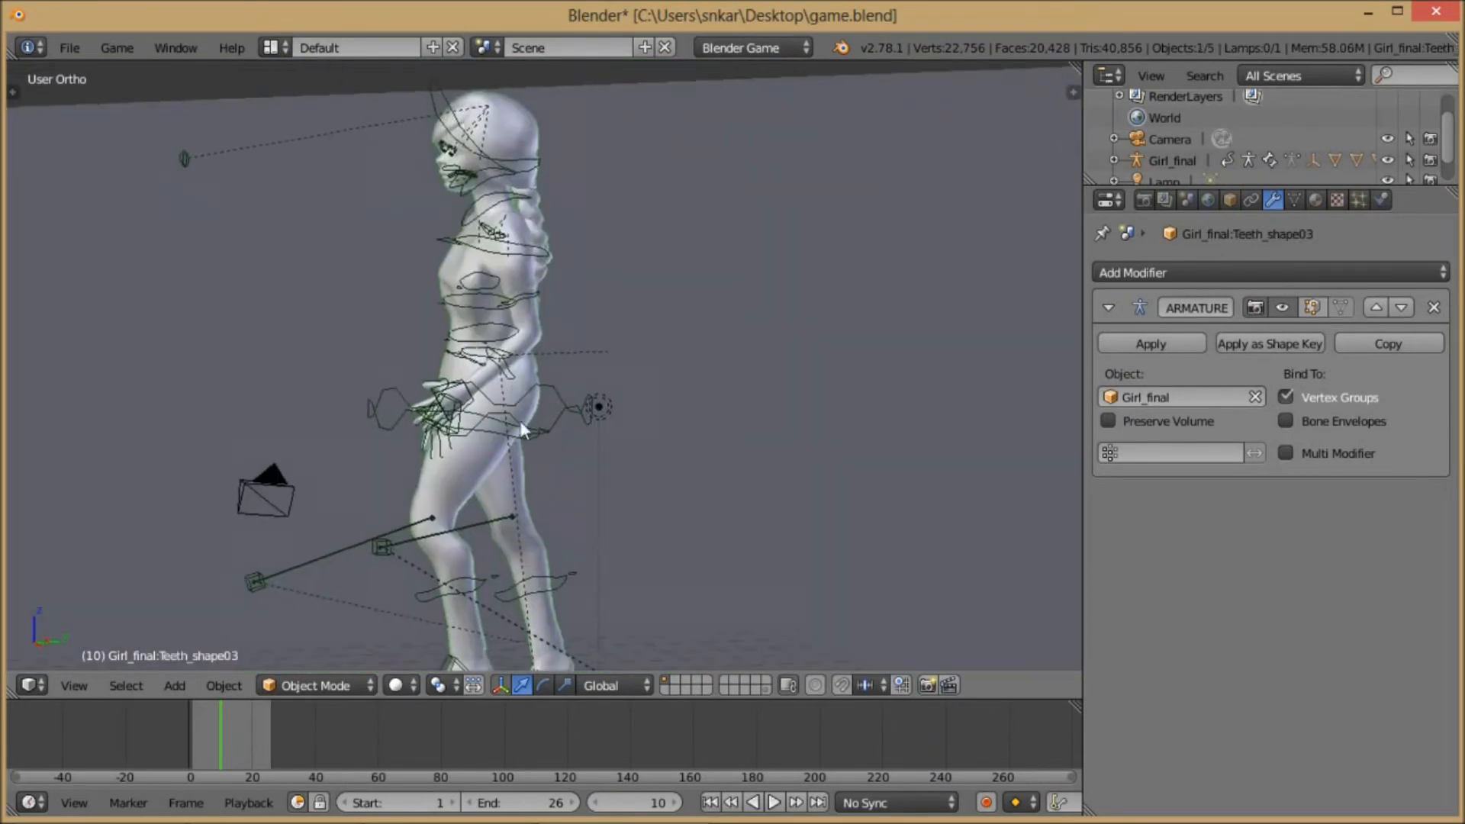
{"action": "middle_click_drag", "start_coordinate": [520, 420], "coordinate": [562, 523]}
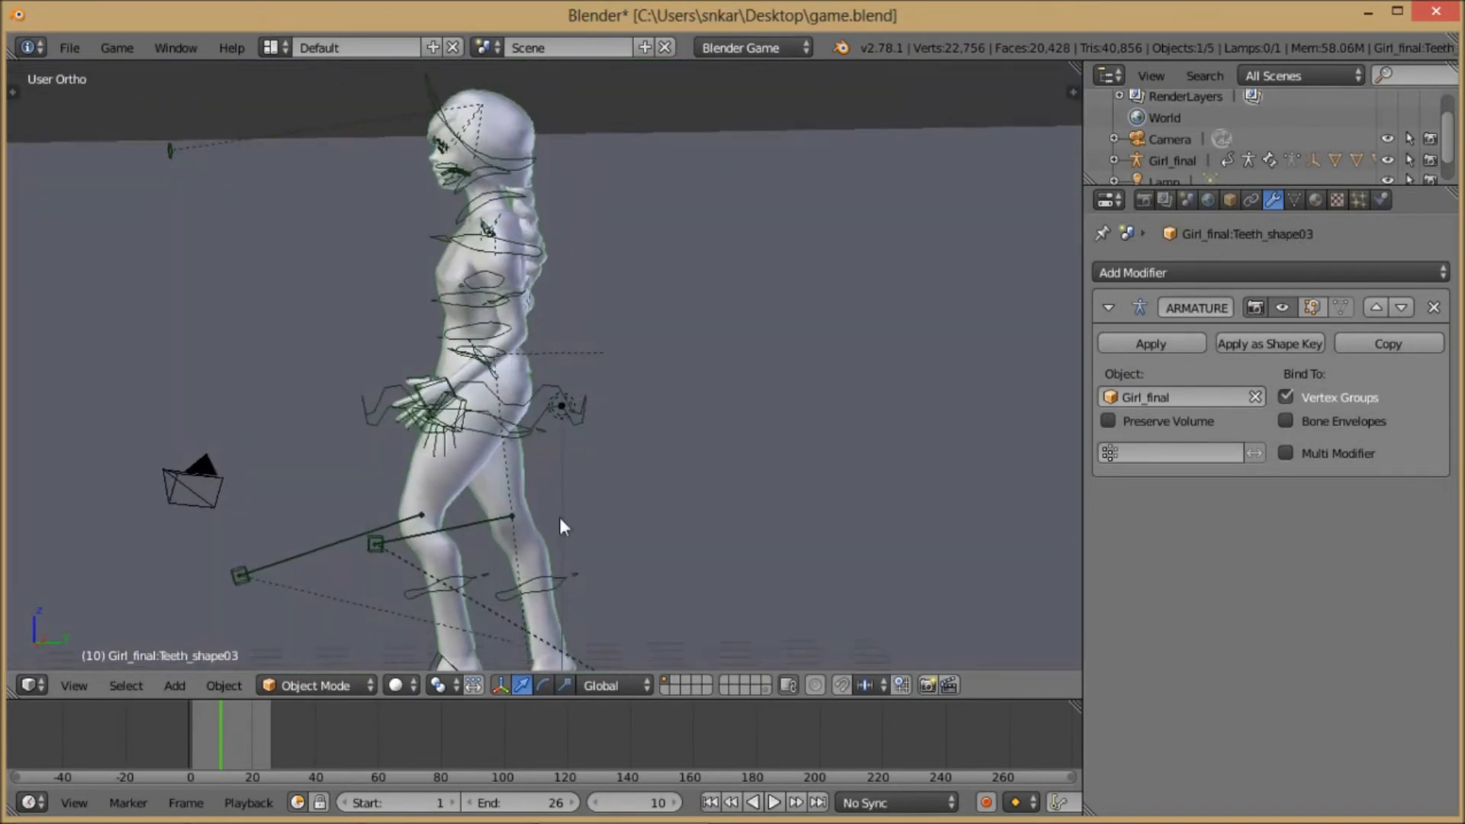
- Play the walk animation to check the joined girl mesh from several sides, stop it and return to frame 1
{"action": "left_click", "coordinate": [774, 802]}
{"action": "scroll", "coordinate": [429, 387], "scroll_direction": "up", "scroll_amount": 6}
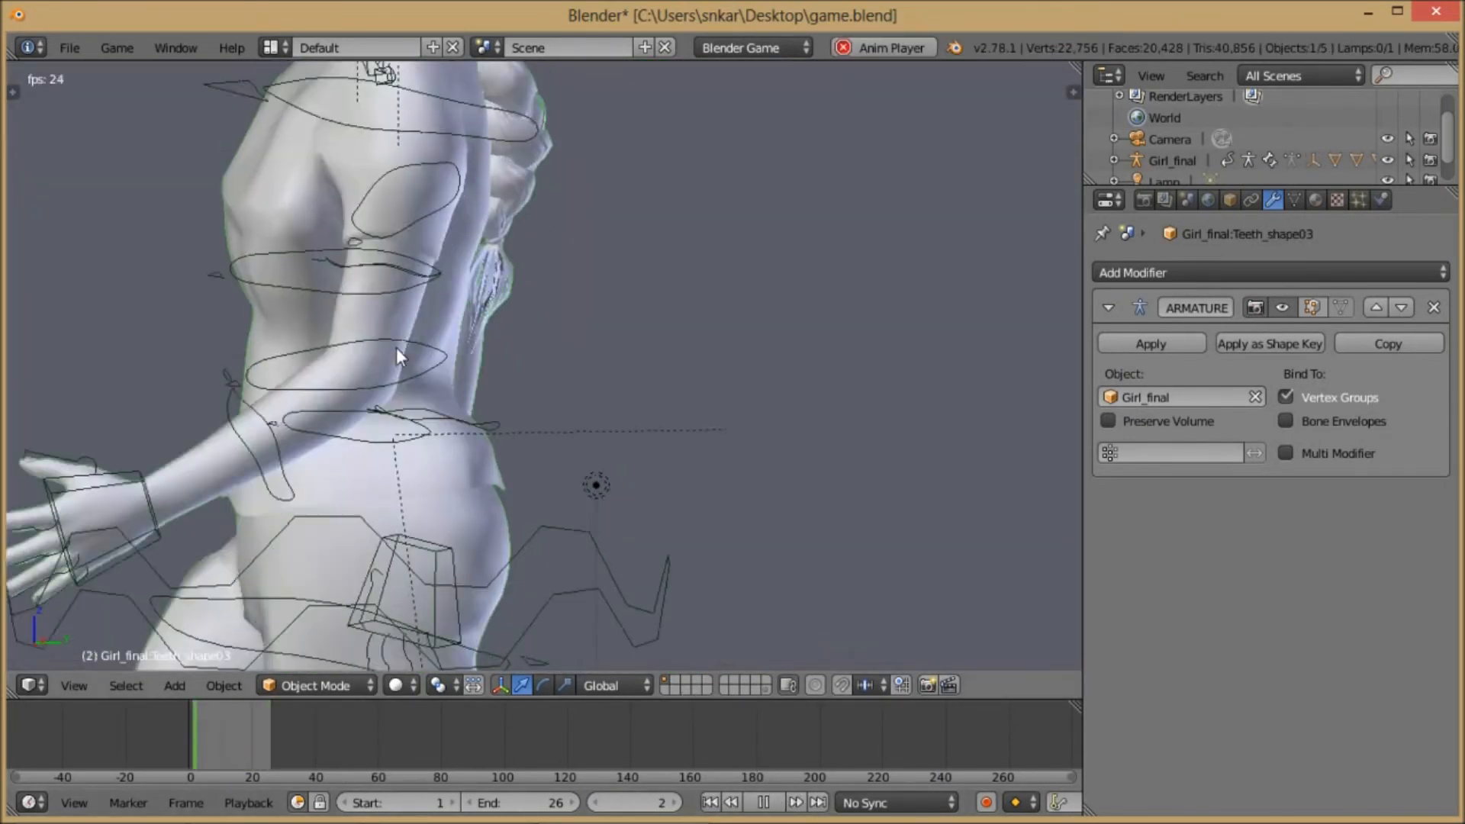
{"action": "middle_click_drag", "start_coordinate": [446, 160], "coordinate": [489, 325]}
{"action": "scroll", "coordinate": [473, 296], "scroll_direction": "down", "scroll_amount": 4}
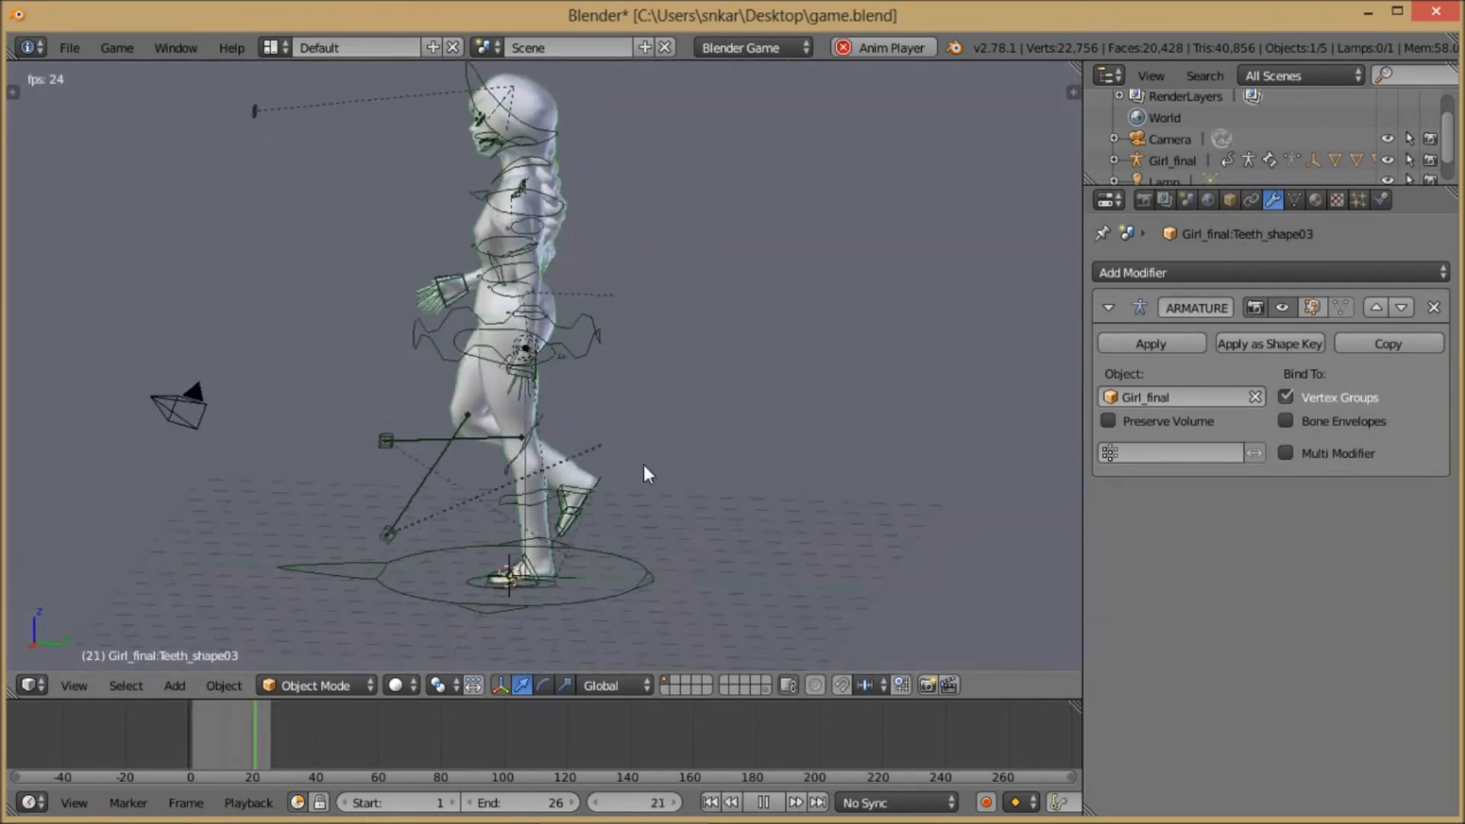
{"action": "left_click", "coordinate": [763, 802]}
{"action": "scroll", "coordinate": [693, 468], "scroll_direction": "down", "scroll_amount": 5}
{"action": "middle_click_drag", "start_coordinate": [693, 468], "coordinate": [545, 326]}
{"action": "scroll", "coordinate": [618, 372], "scroll_direction": "up", "scroll_amount": 5}
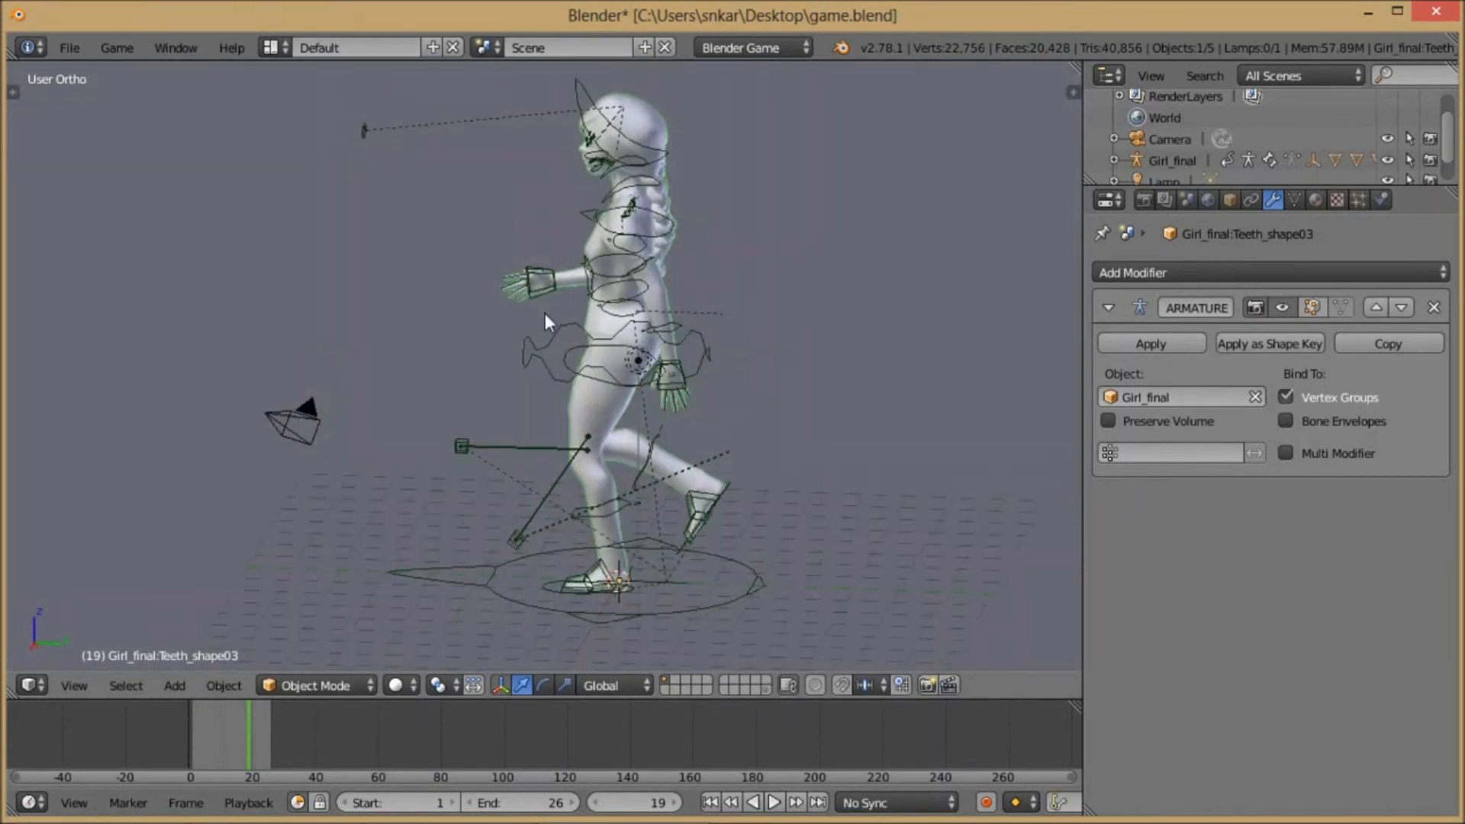
{"action": "scroll", "coordinate": [497, 305], "scroll_direction": "down", "scroll_amount": 2}
{"action": "middle_click_drag", "start_coordinate": [497, 305], "coordinate": [347, 575]}
{"action": "left_click_drag", "start_coordinate": [232, 730], "coordinate": [192, 725]}
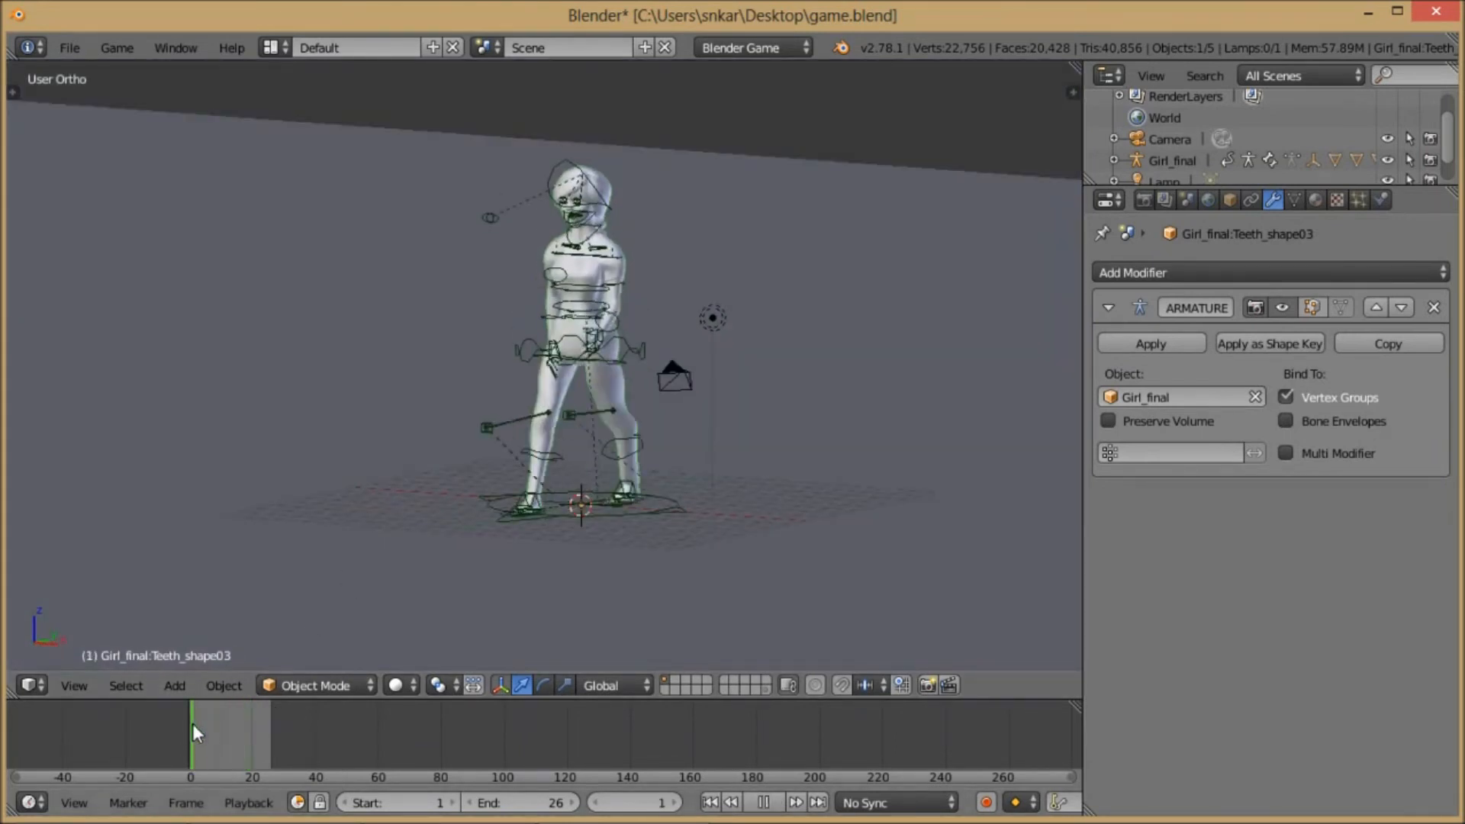
{"action": "key", "text": "shift+a"}
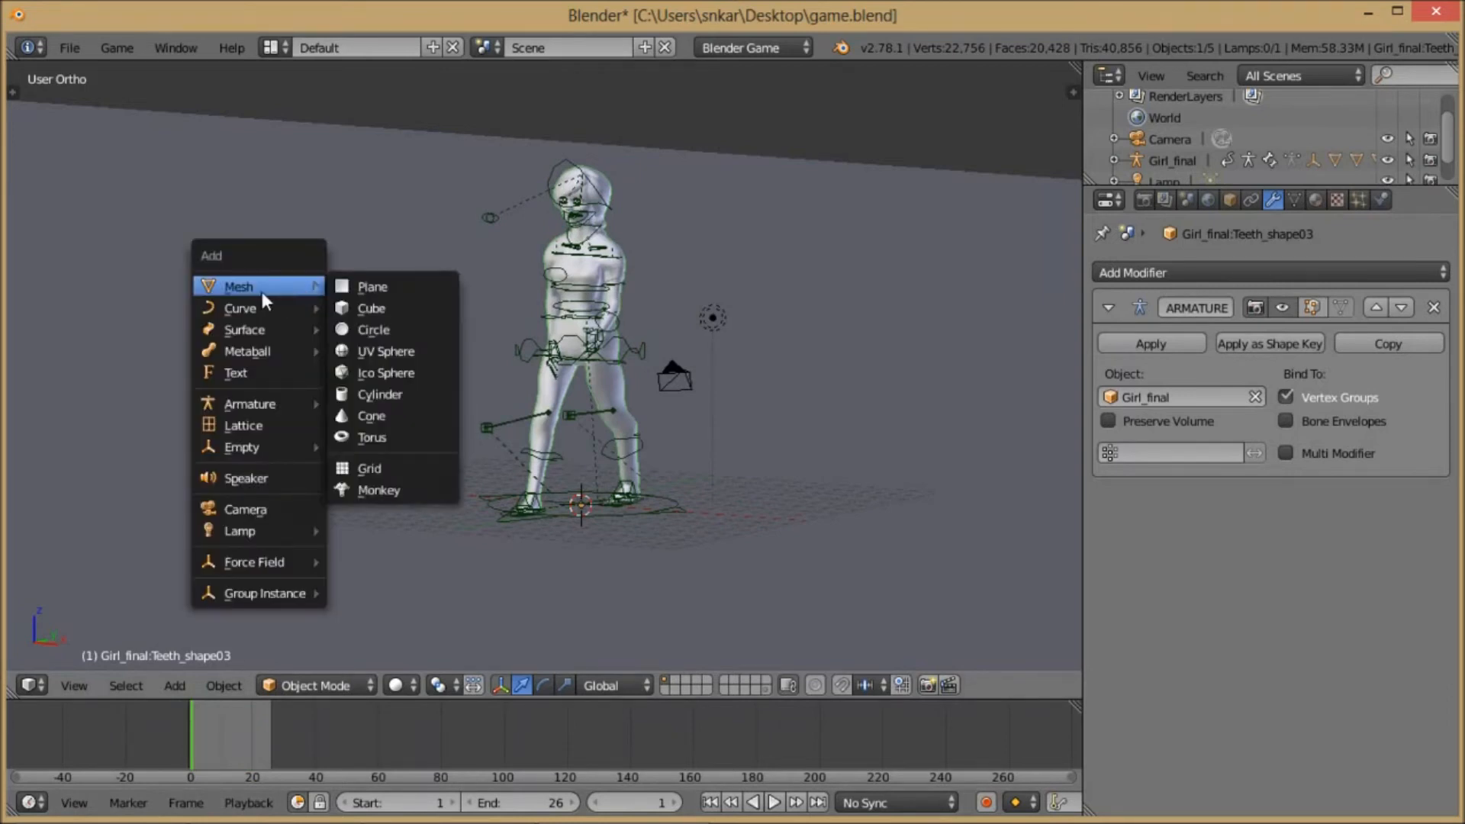
{"action": "key", "text": "Escape"}
{"action": "scroll", "coordinate": [343, 235], "scroll_direction": "down", "scroll_amount": 2}
{"action": "scroll", "coordinate": [511, 336], "scroll_direction": "up", "scroll_amount": 3}
{"action": "middle_click_drag", "start_coordinate": [511, 337], "coordinate": [572, 304]}
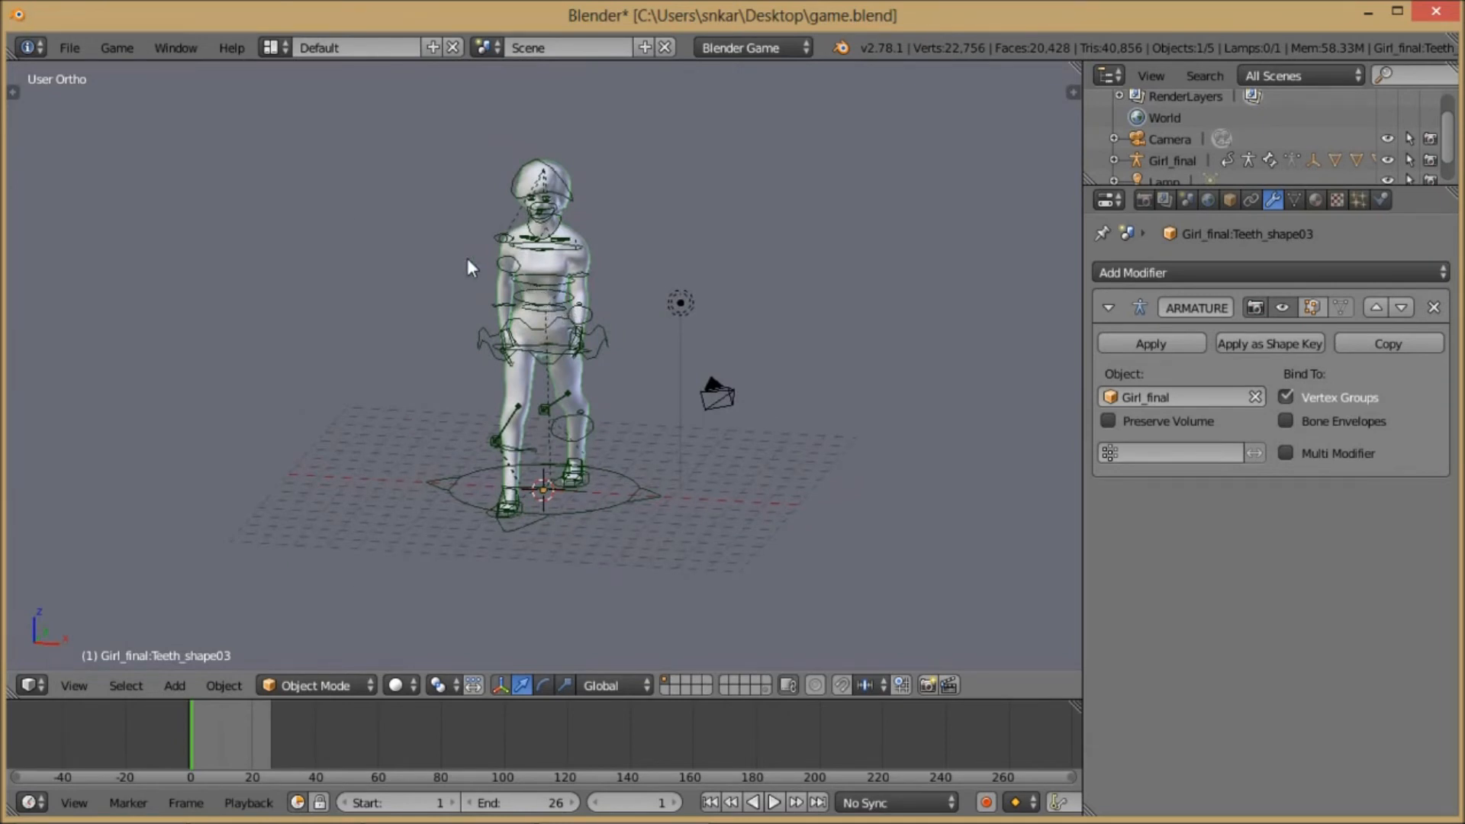
- Add a cube mesh and raise it along Z to the girl's torso
{"action": "key", "text": "shift+a"}
{"action": "left_click", "coordinate": [537, 280]}
{"action": "middle_click_drag", "start_coordinate": [703, 425], "coordinate": [517, 413]}
{"action": "left_click_drag", "start_coordinate": [505, 403], "coordinate": [504, 229]}
{"action": "middle_click_drag", "start_coordinate": [504, 229], "coordinate": [521, 331]}
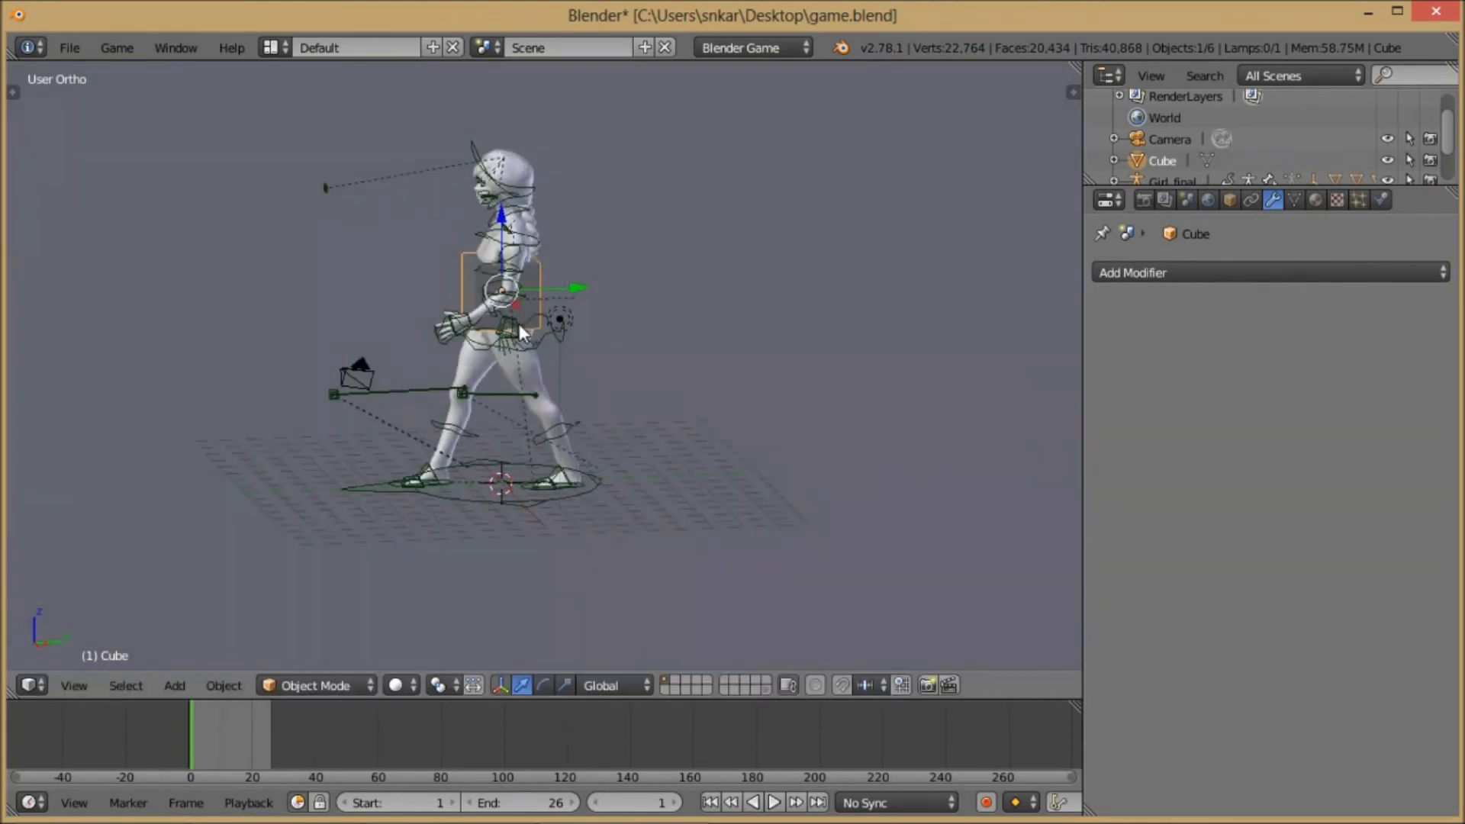
- Scale the cube along Z until it covers the girl's full height from head to feet
{"action": "key", "text": "s"}
{"action": "key", "text": "z"}
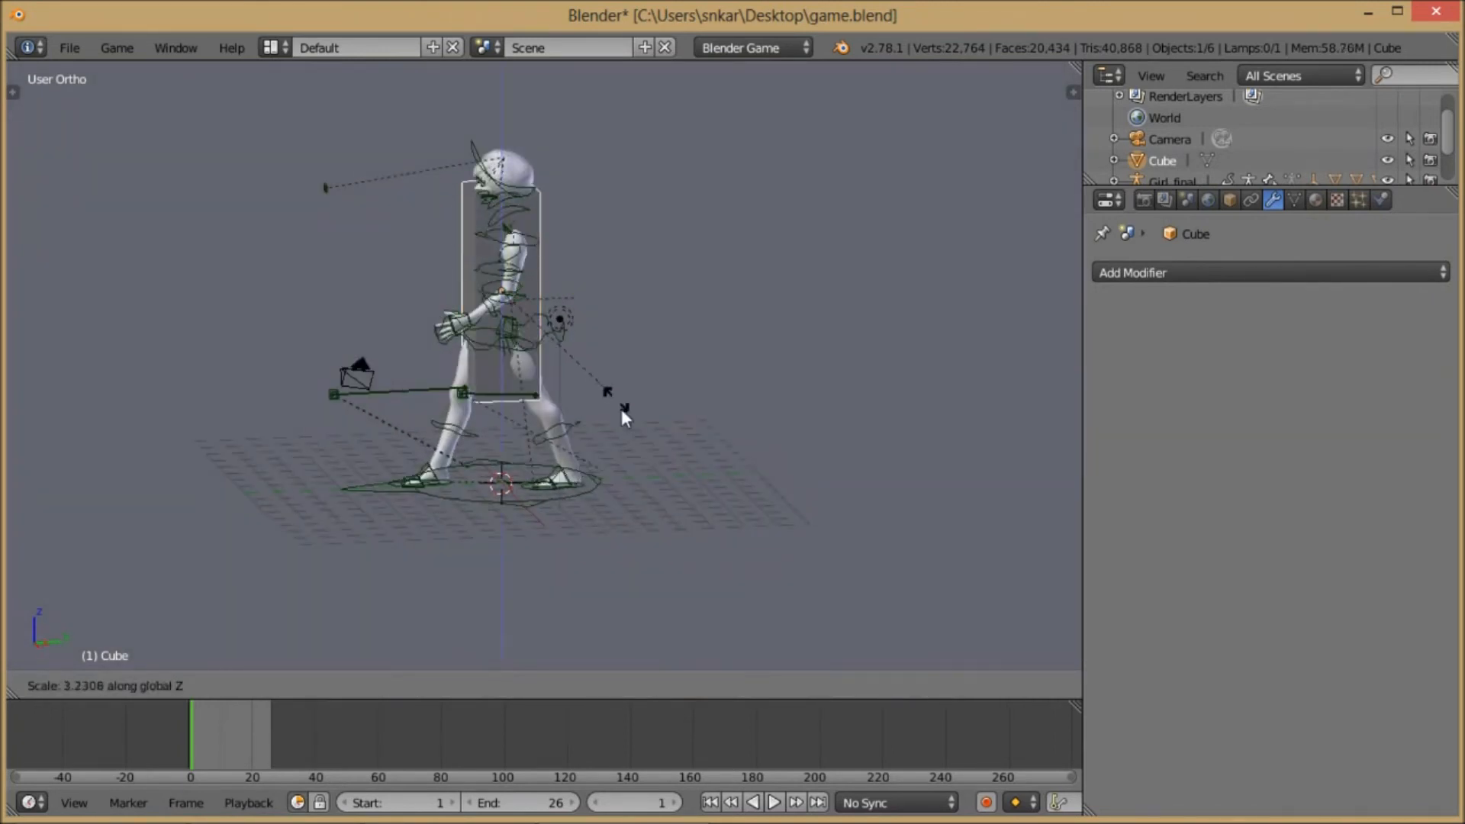
{"action": "left_click", "coordinate": [633, 455]}
{"action": "key", "text": "KP_3"}
{"action": "key", "text": "s"}
{"action": "key", "text": "z"}
{"action": "left_click", "coordinate": [630, 461]}
{"action": "key", "text": "s"}
{"action": "key", "text": "z"}
{"action": "left_click", "coordinate": [578, 399]}
- Scale the cube along X from the front view to fit the width of the girl's body
{"action": "middle_click_drag", "start_coordinate": [579, 398], "coordinate": [717, 370]}
{"action": "scroll", "coordinate": [558, 369], "scroll_direction": "down", "scroll_amount": 1}
{"action": "key", "text": "KP_1"}
{"action": "key", "text": "s"}
{"action": "key", "text": "y"}
{"action": "key", "text": "x"}
{"action": "left_click", "coordinate": [614, 357]}
{"action": "scroll", "coordinate": [570, 272], "scroll_direction": "up", "scroll_amount": 5}
{"action": "scroll", "coordinate": [566, 283], "scroll_direction": "down", "scroll_amount": 2}
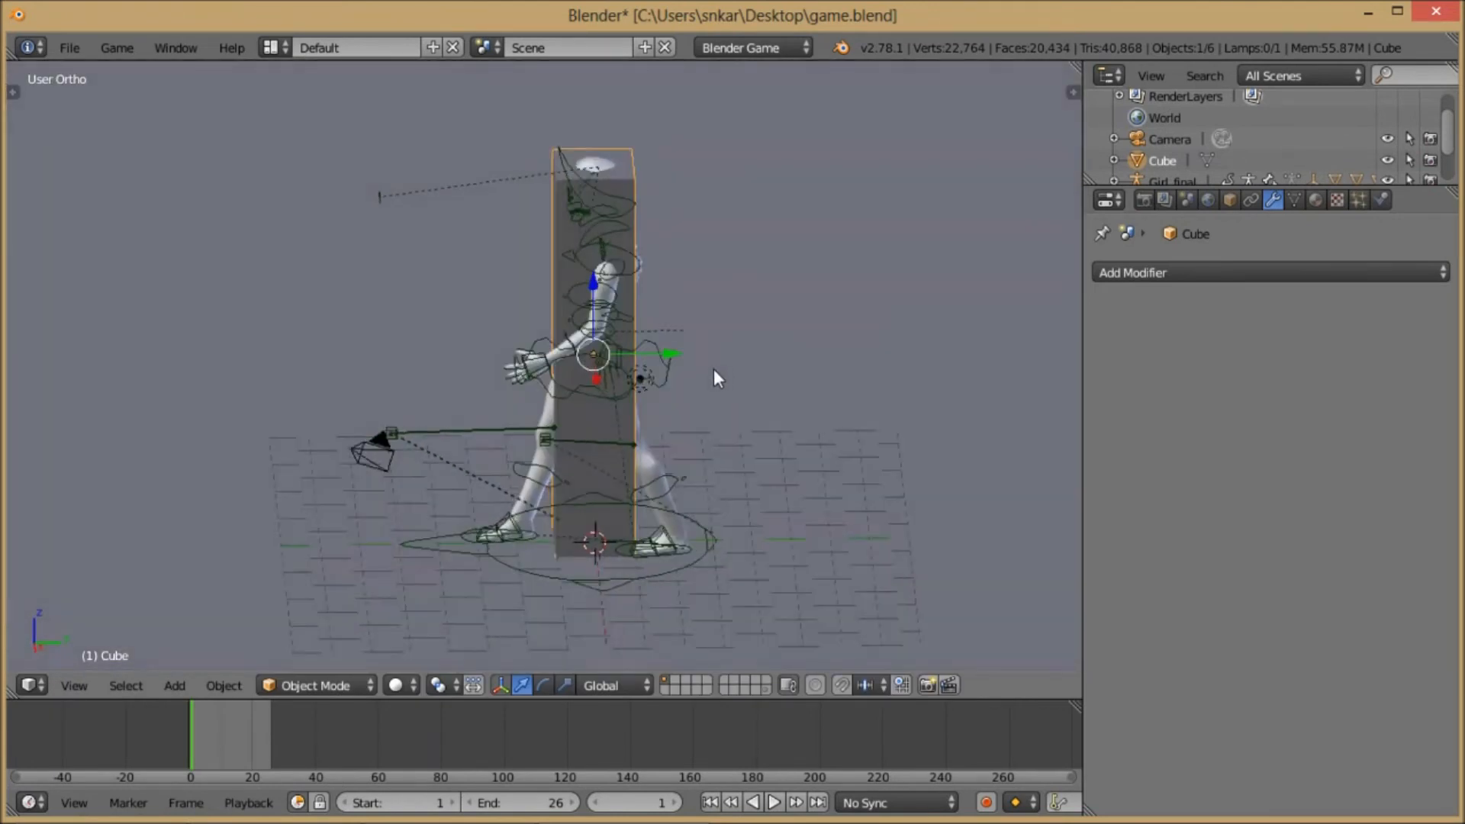
- Set the cube's game physics type to Character
{"action": "middle_click_drag", "start_coordinate": [637, 344], "coordinate": [577, 303]}
{"action": "scroll", "coordinate": [666, 268], "scroll_direction": "down", "scroll_amount": 2}
{"action": "scroll", "coordinate": [667, 271], "scroll_direction": "up", "scroll_amount": 5}
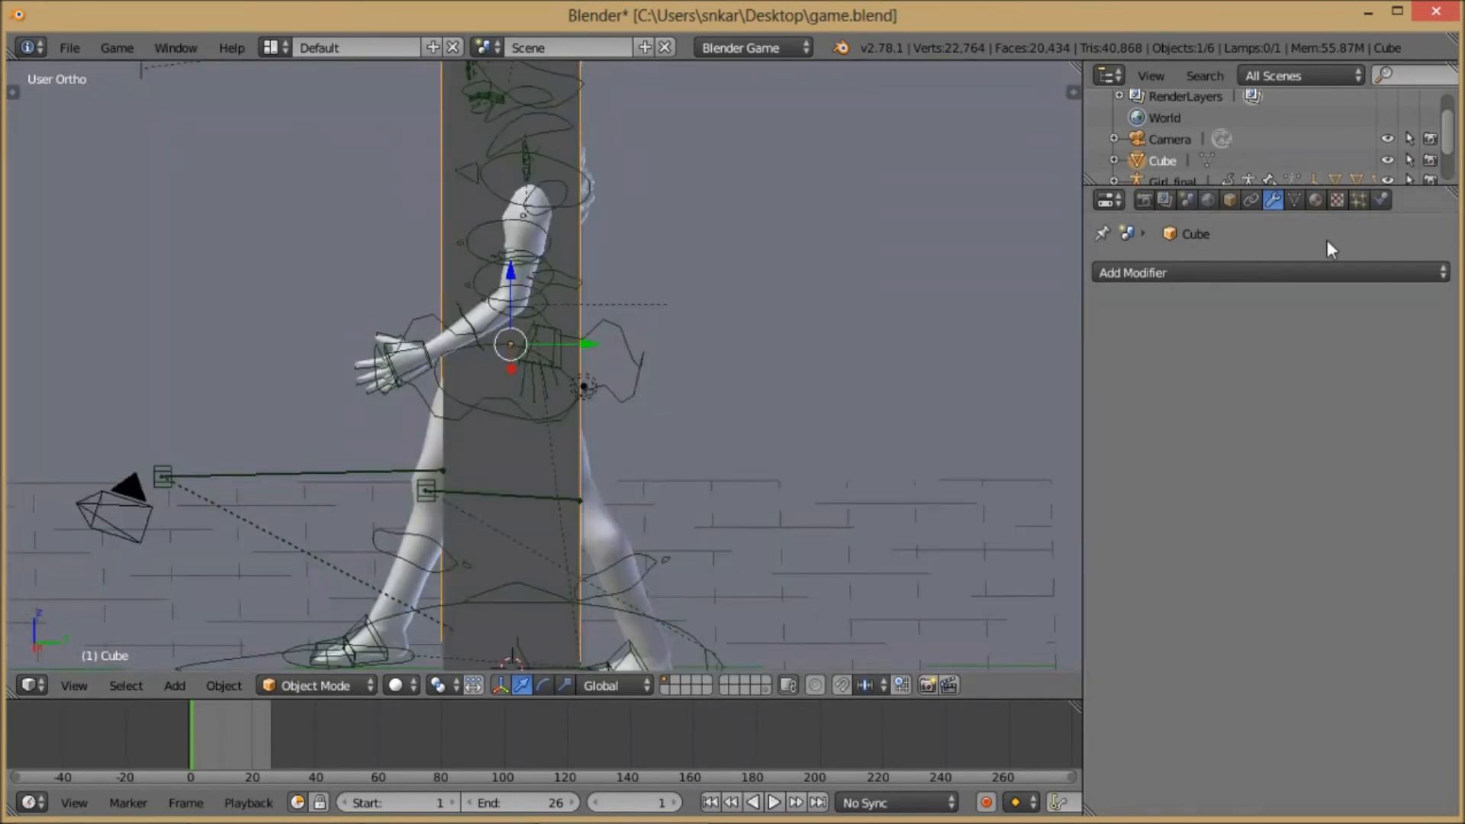
{"action": "left_click", "coordinate": [1358, 201]}
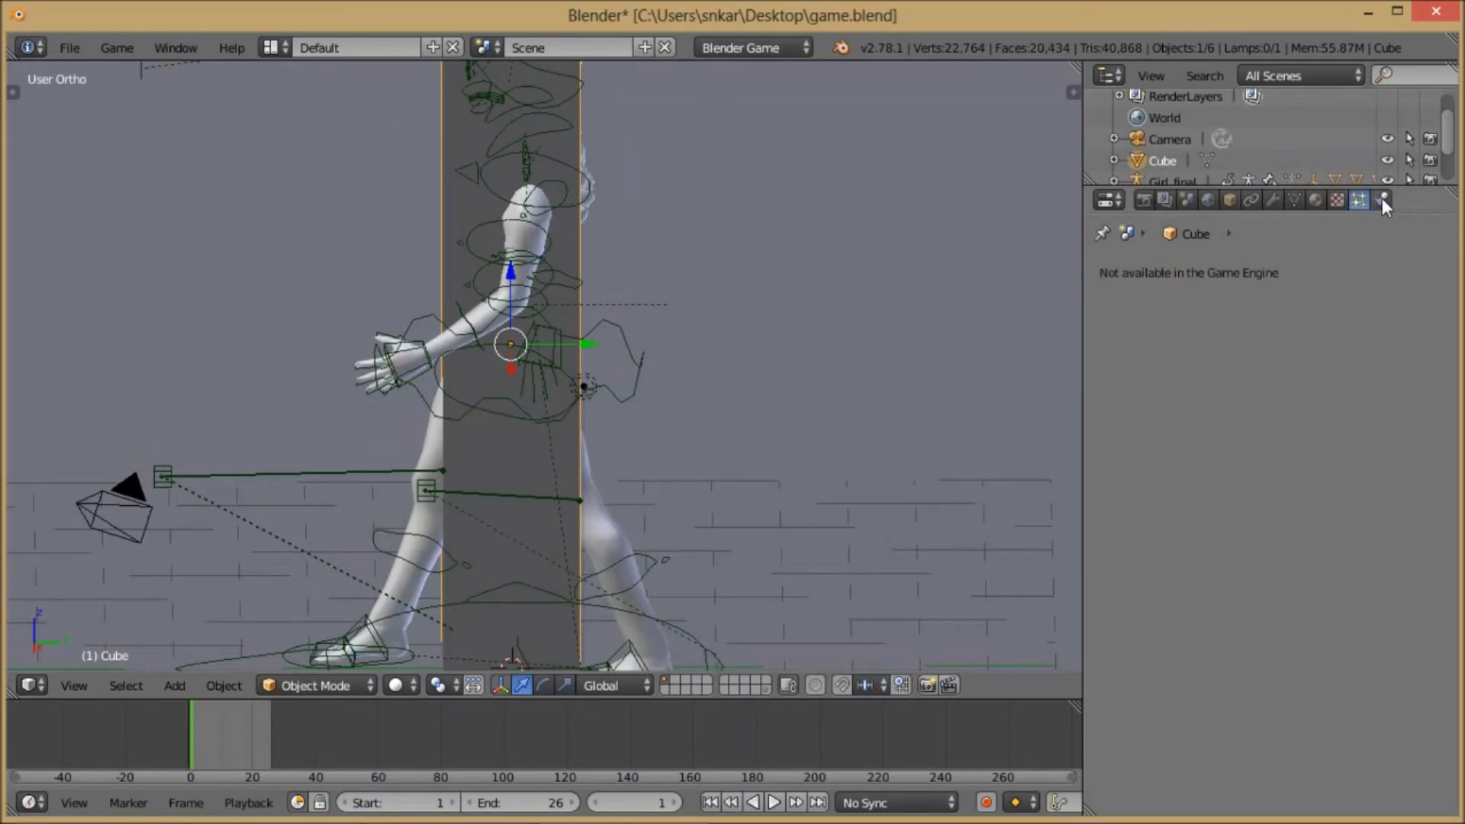
{"action": "left_click", "coordinate": [1383, 201]}
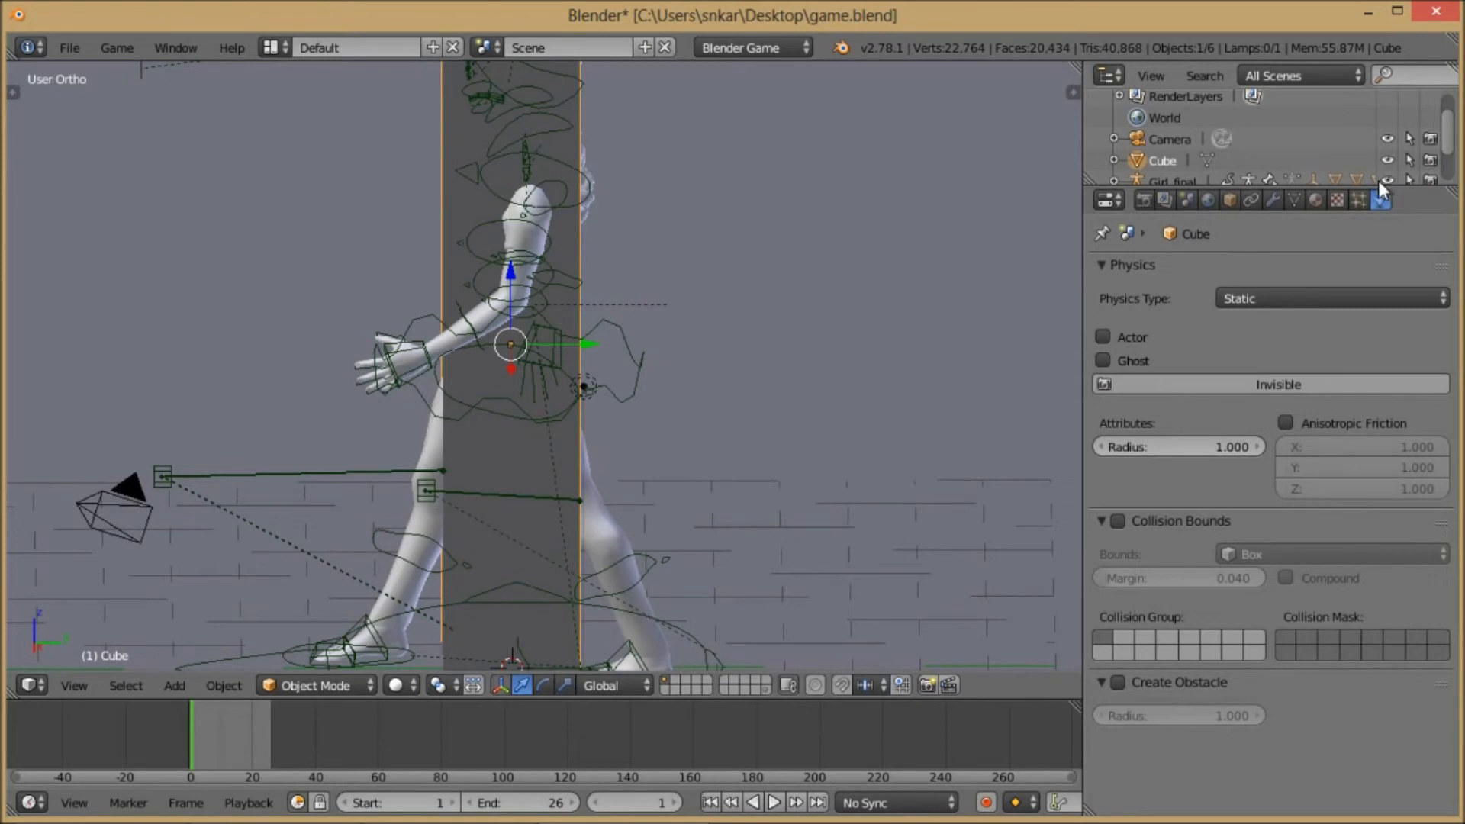
{"action": "scroll", "coordinate": [662, 345], "scroll_direction": "down", "scroll_amount": 3}
{"action": "left_click", "coordinate": [1317, 301]}
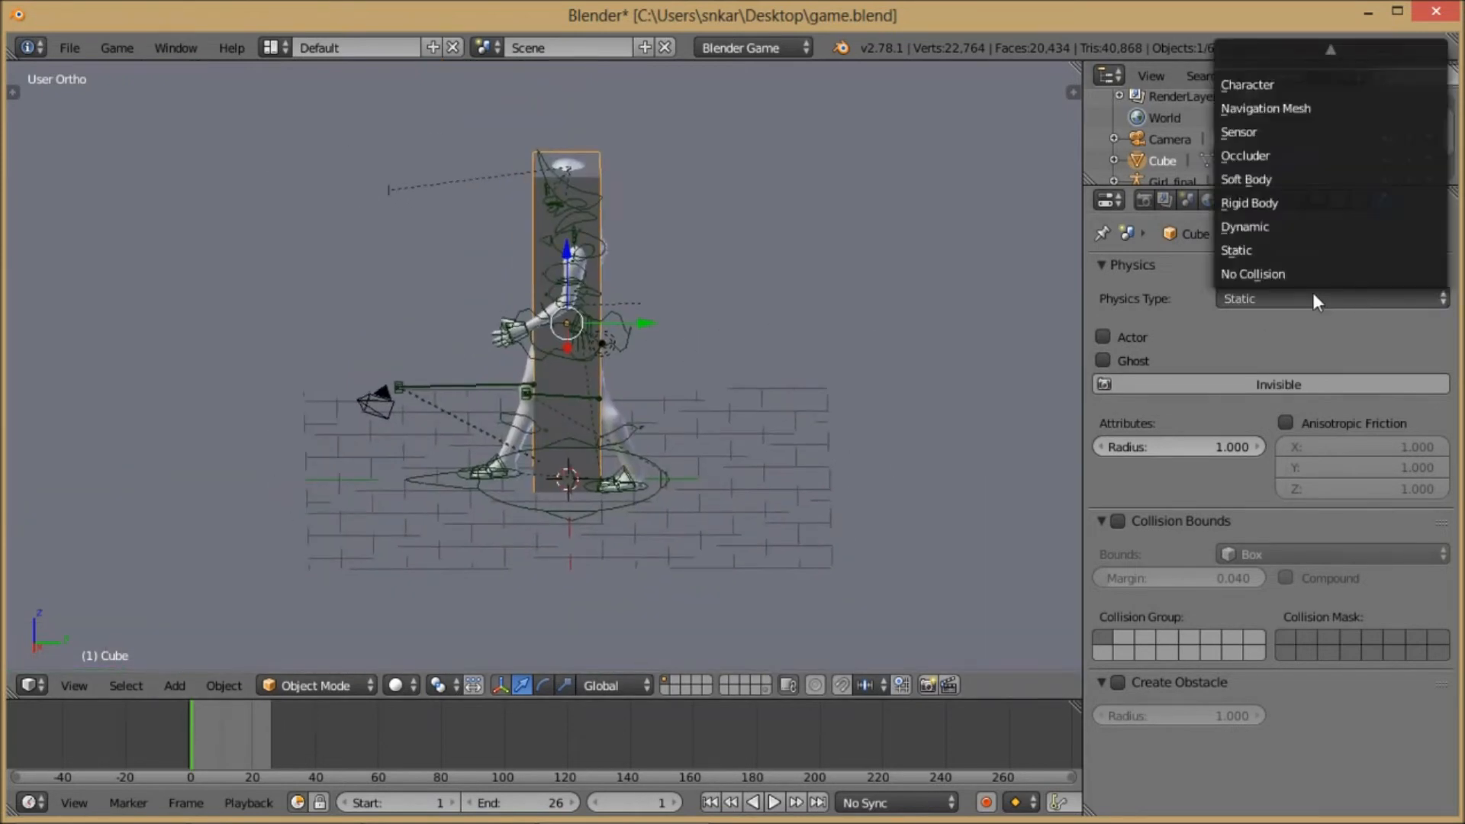
{"action": "left_click", "coordinate": [1270, 85]}
- Hide the cube in the viewport, leaving the girl unobstructed
{"action": "scroll", "coordinate": [810, 350], "scroll_direction": "up", "scroll_amount": 5}
{"action": "scroll", "coordinate": [810, 350], "scroll_direction": "down", "scroll_amount": 7}
{"action": "scroll", "coordinate": [646, 285], "scroll_direction": "up", "scroll_amount": 4}
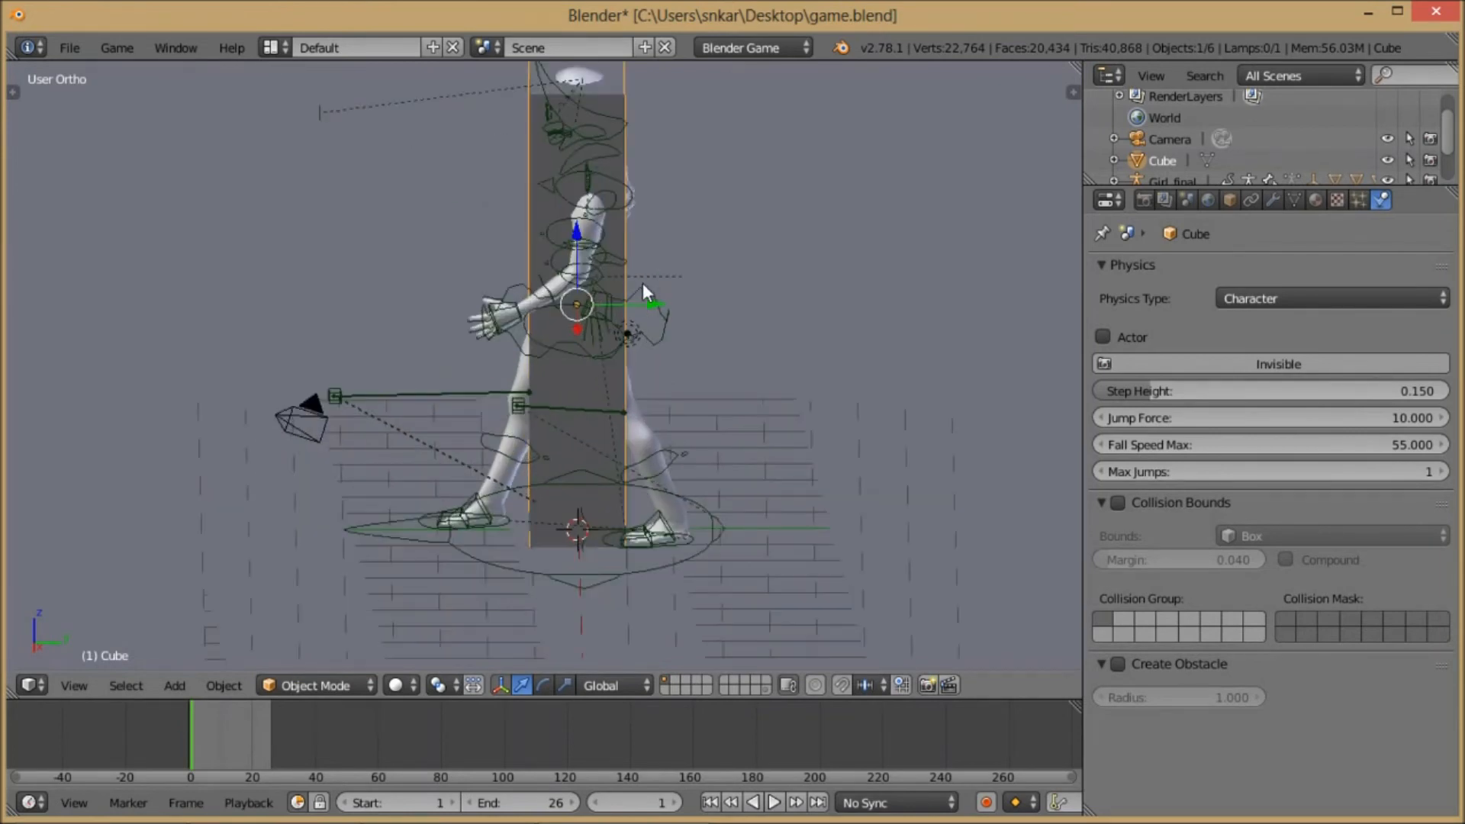
{"action": "scroll", "coordinate": [648, 277], "scroll_direction": "down", "scroll_amount": 2}
{"action": "scroll", "coordinate": [610, 216], "scroll_direction": "up", "scroll_amount": 2}
{"action": "middle_click_drag", "start_coordinate": [684, 200], "coordinate": [648, 242], "text": "shift"}
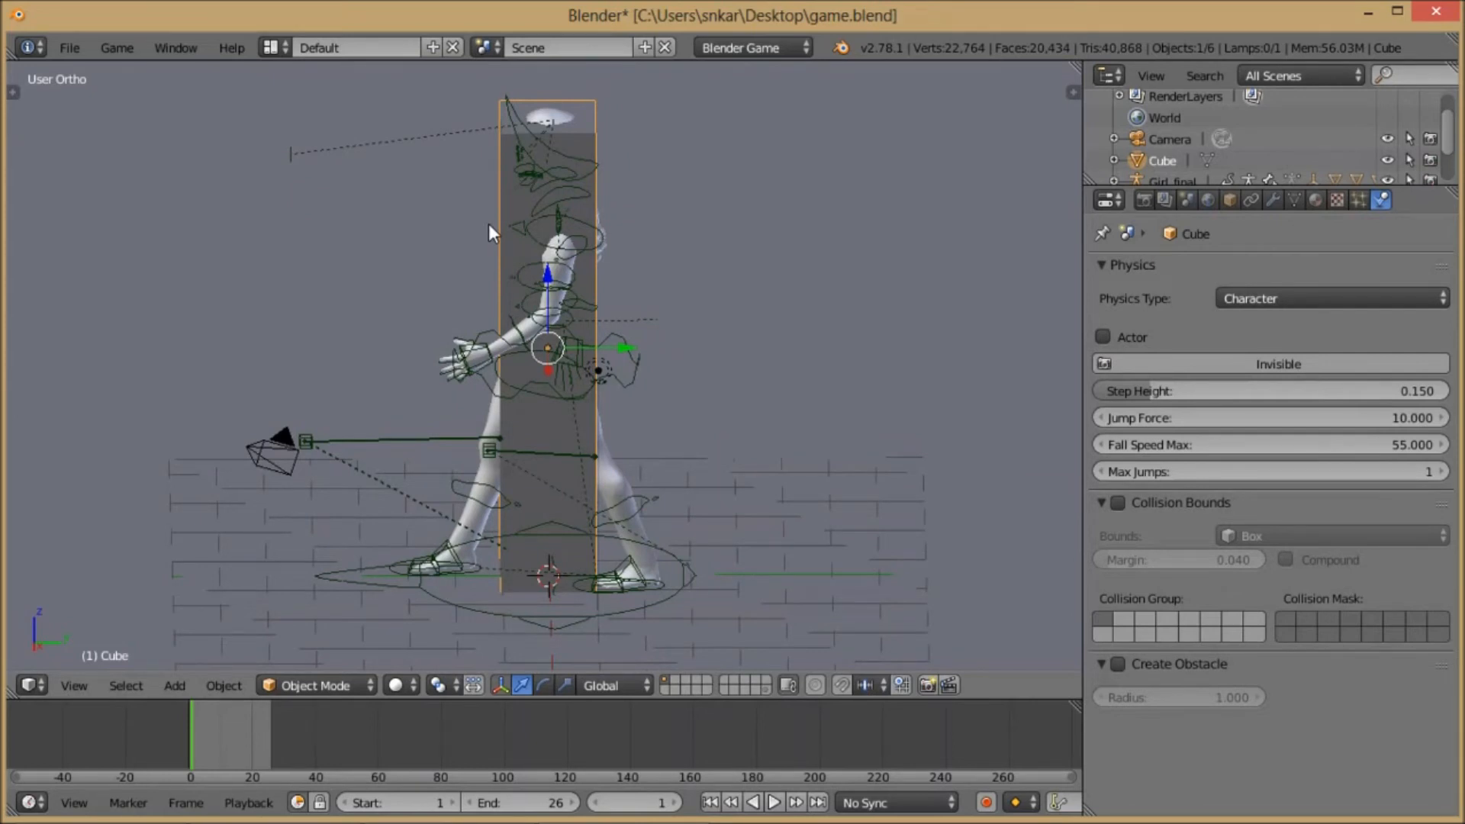
{"action": "scroll", "coordinate": [1297, 138], "scroll_direction": "down", "scroll_amount": 2}
{"action": "left_click", "coordinate": [1387, 117]}
- Run the game in the viewport to preview the girl on the ground plane, and stop it
{"action": "scroll", "coordinate": [577, 324], "scroll_direction": "up", "scroll_amount": 5}
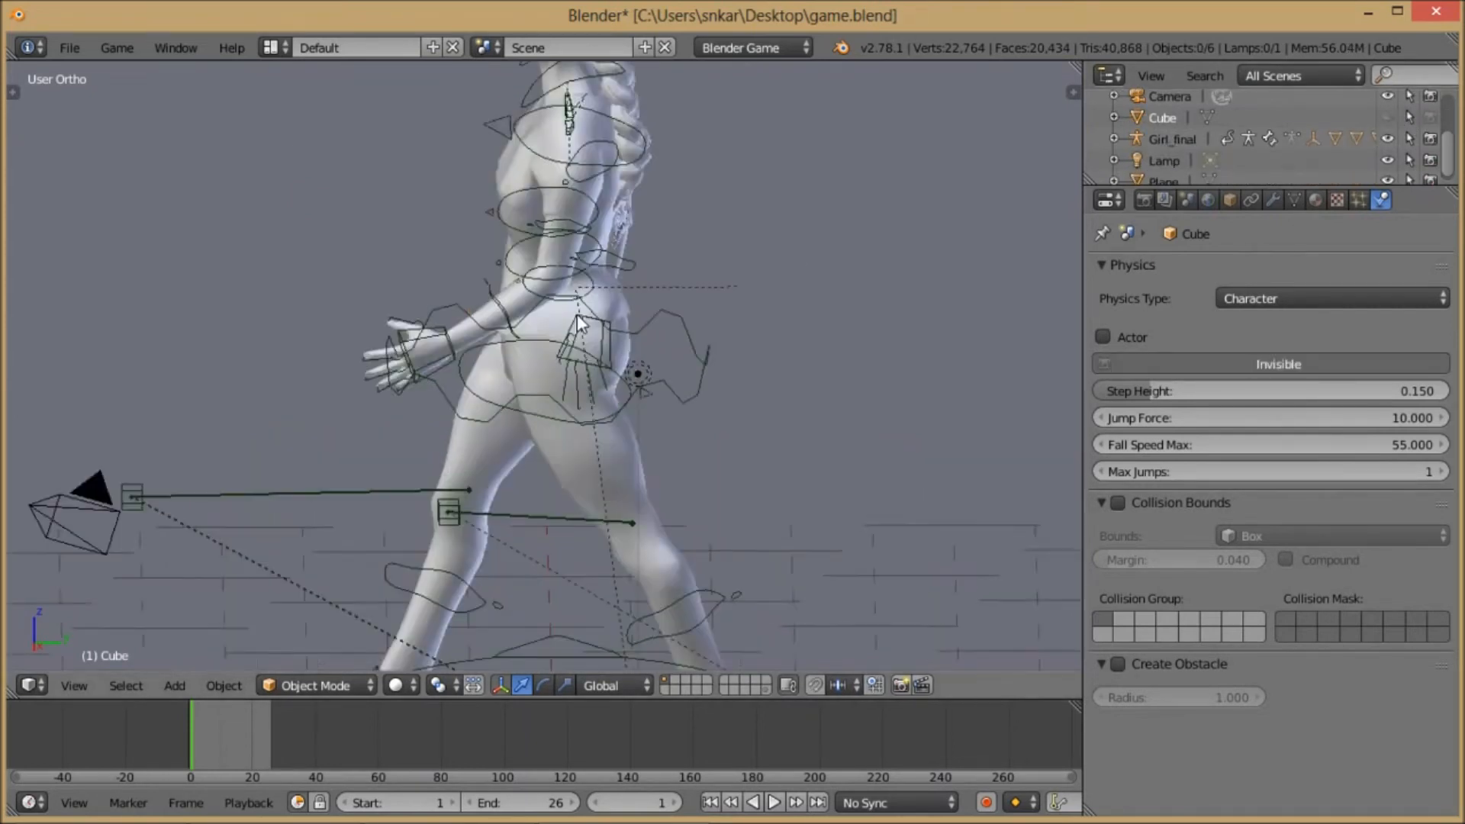
{"action": "scroll", "coordinate": [577, 325], "scroll_direction": "down", "scroll_amount": 5}
{"action": "middle_click_drag", "start_coordinate": [579, 313], "coordinate": [623, 300]}
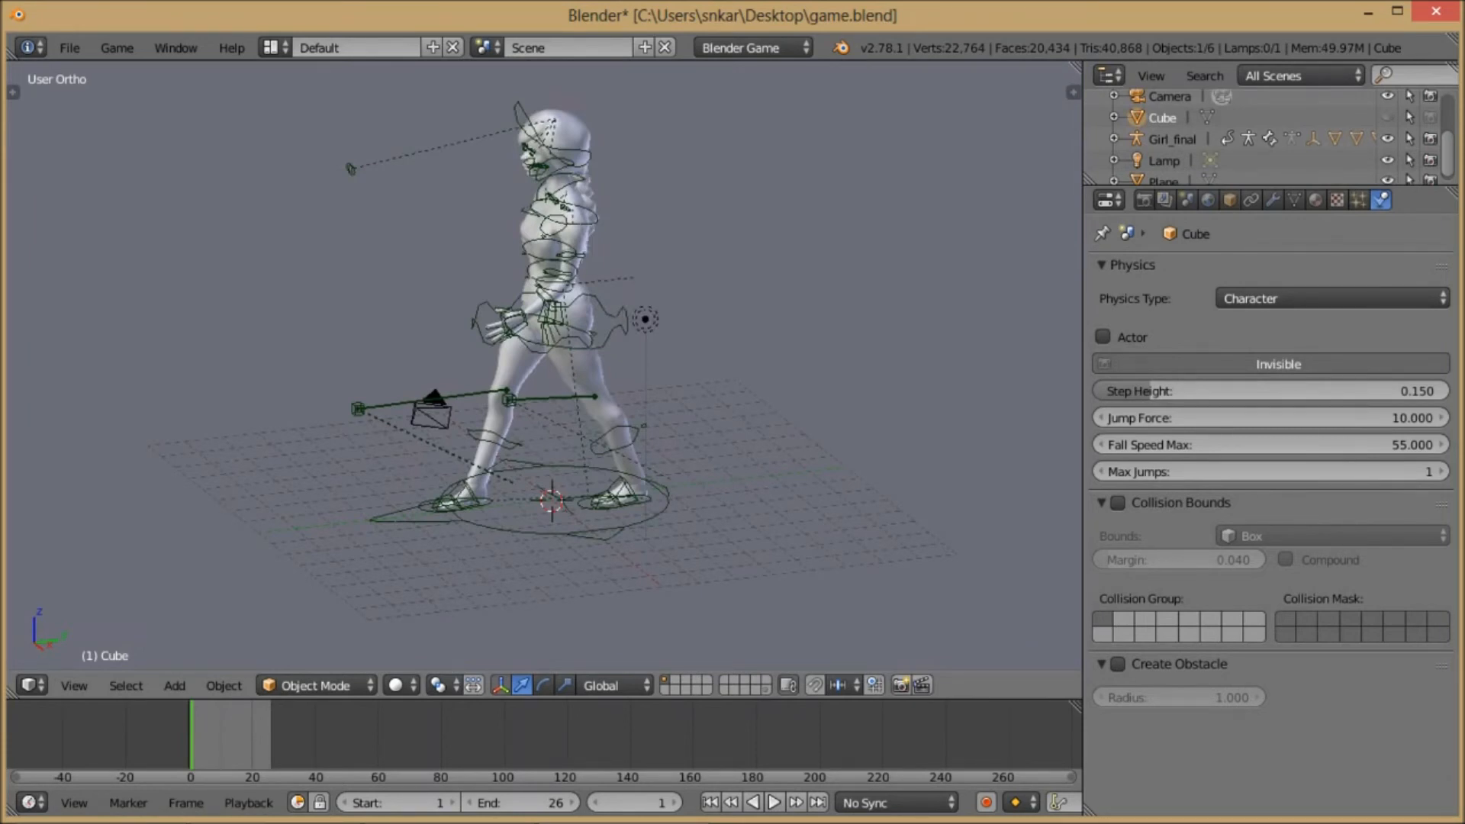
{"action": "key", "text": "p"}
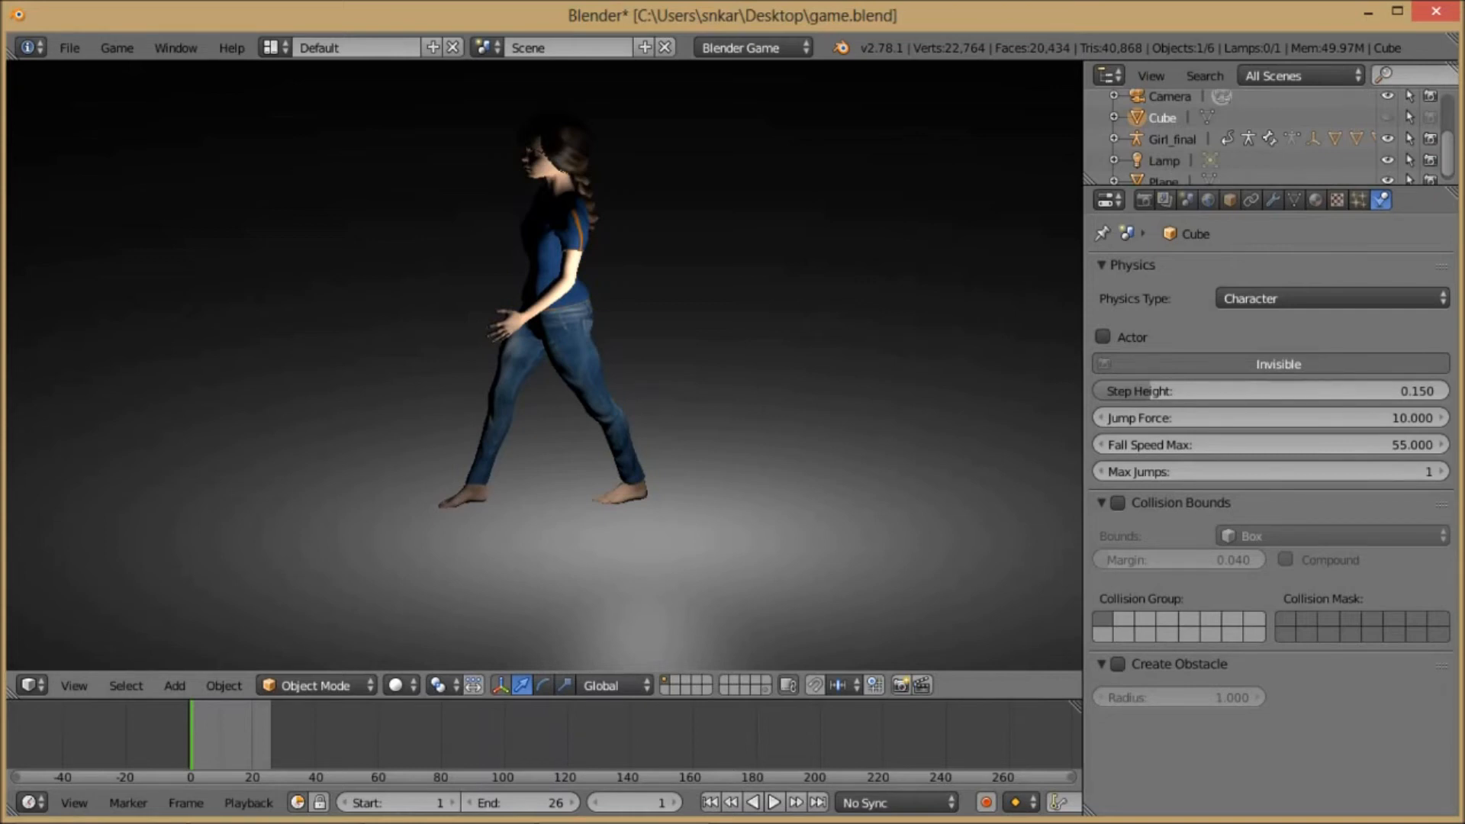
{"action": "key", "text": "Escape"}
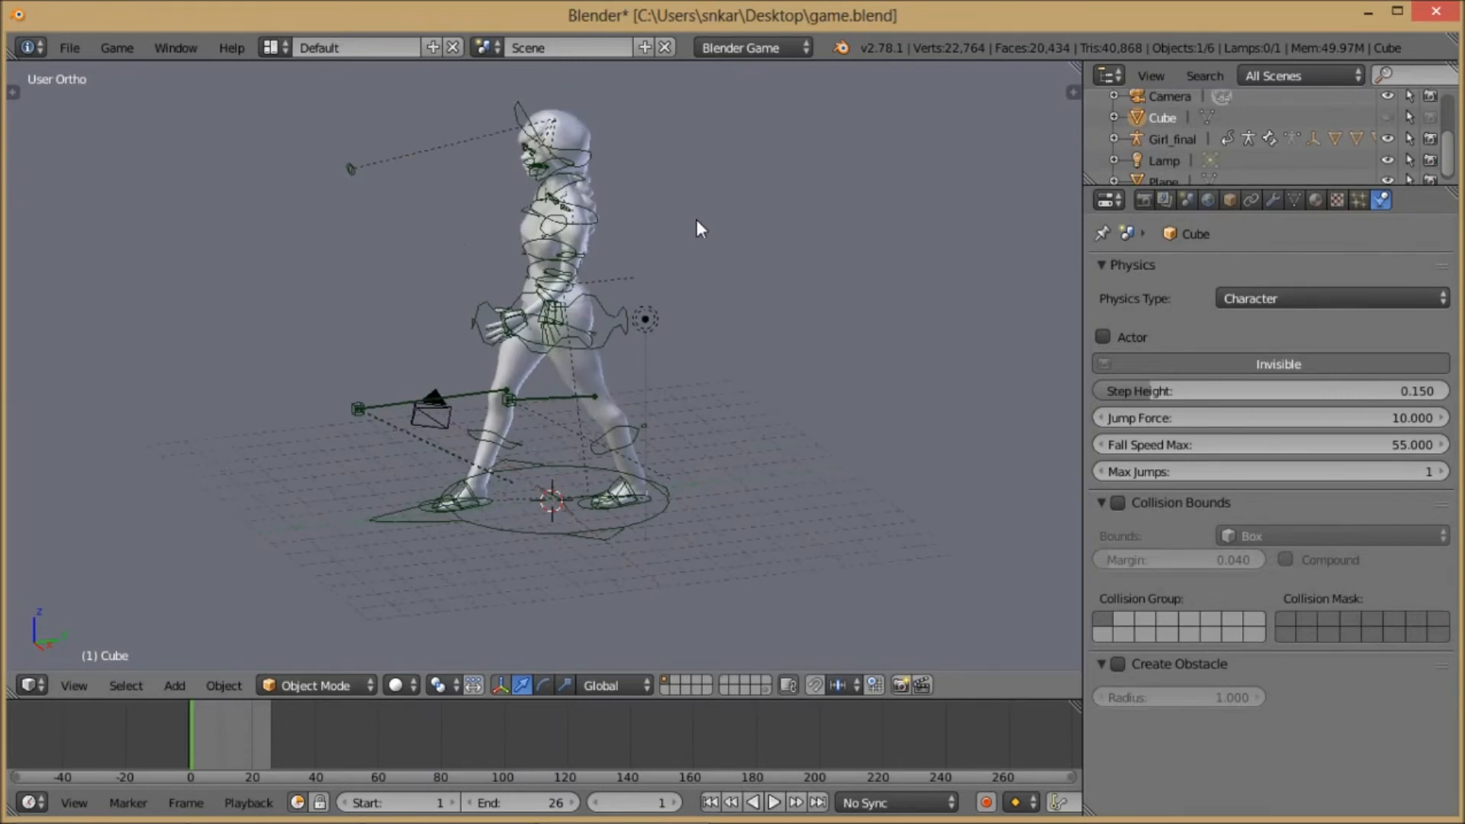
- Enlarge the timeline area to about half the viewport's height and change it to the Logic Editor
{"action": "middle_click_drag", "start_coordinate": [749, 269], "coordinate": [558, 284]}
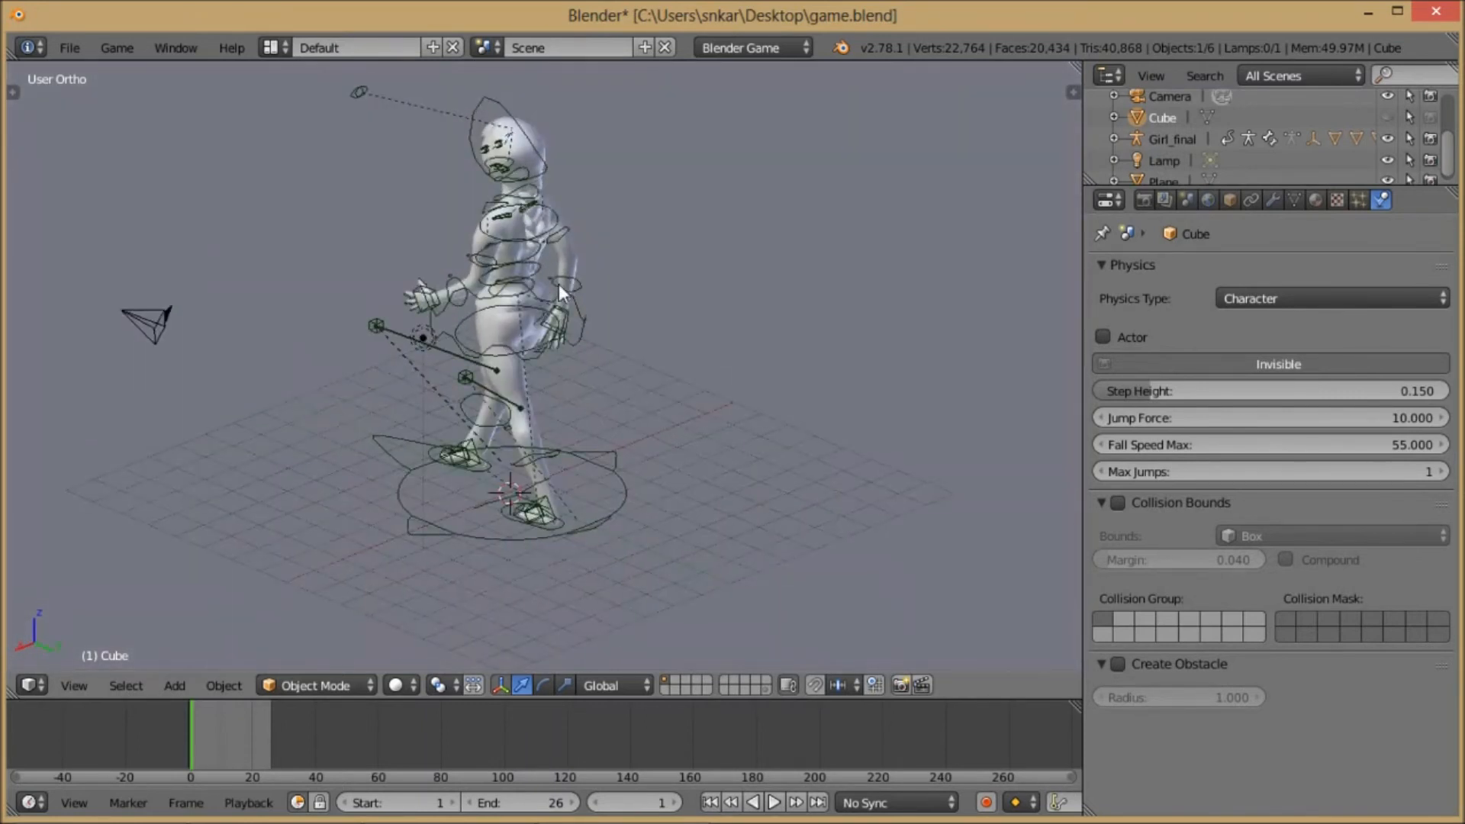
{"action": "middle_click_drag", "start_coordinate": [596, 351], "coordinate": [667, 360]}
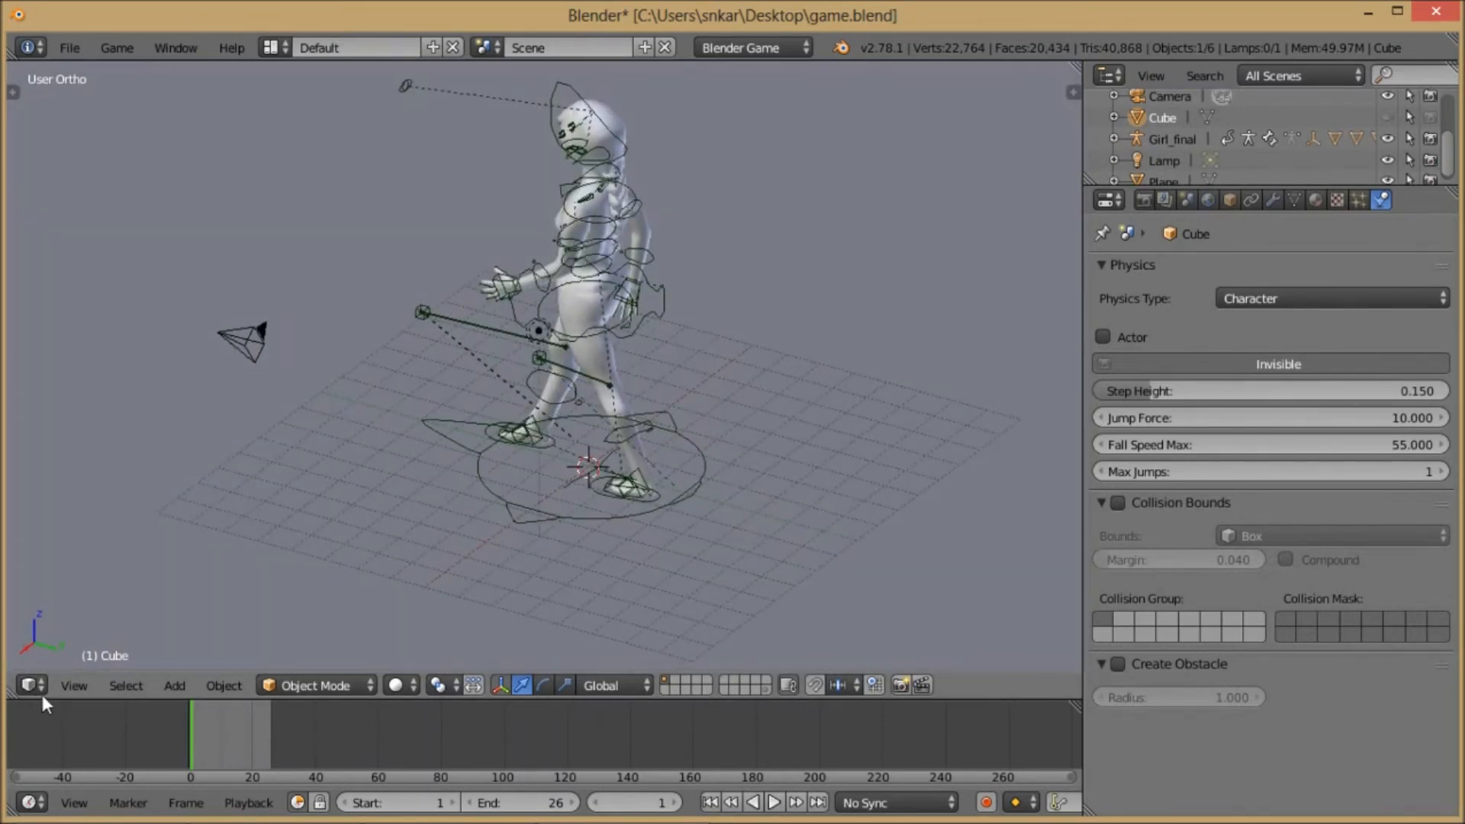
{"action": "left_click_drag", "start_coordinate": [71, 698], "coordinate": [74, 471]}
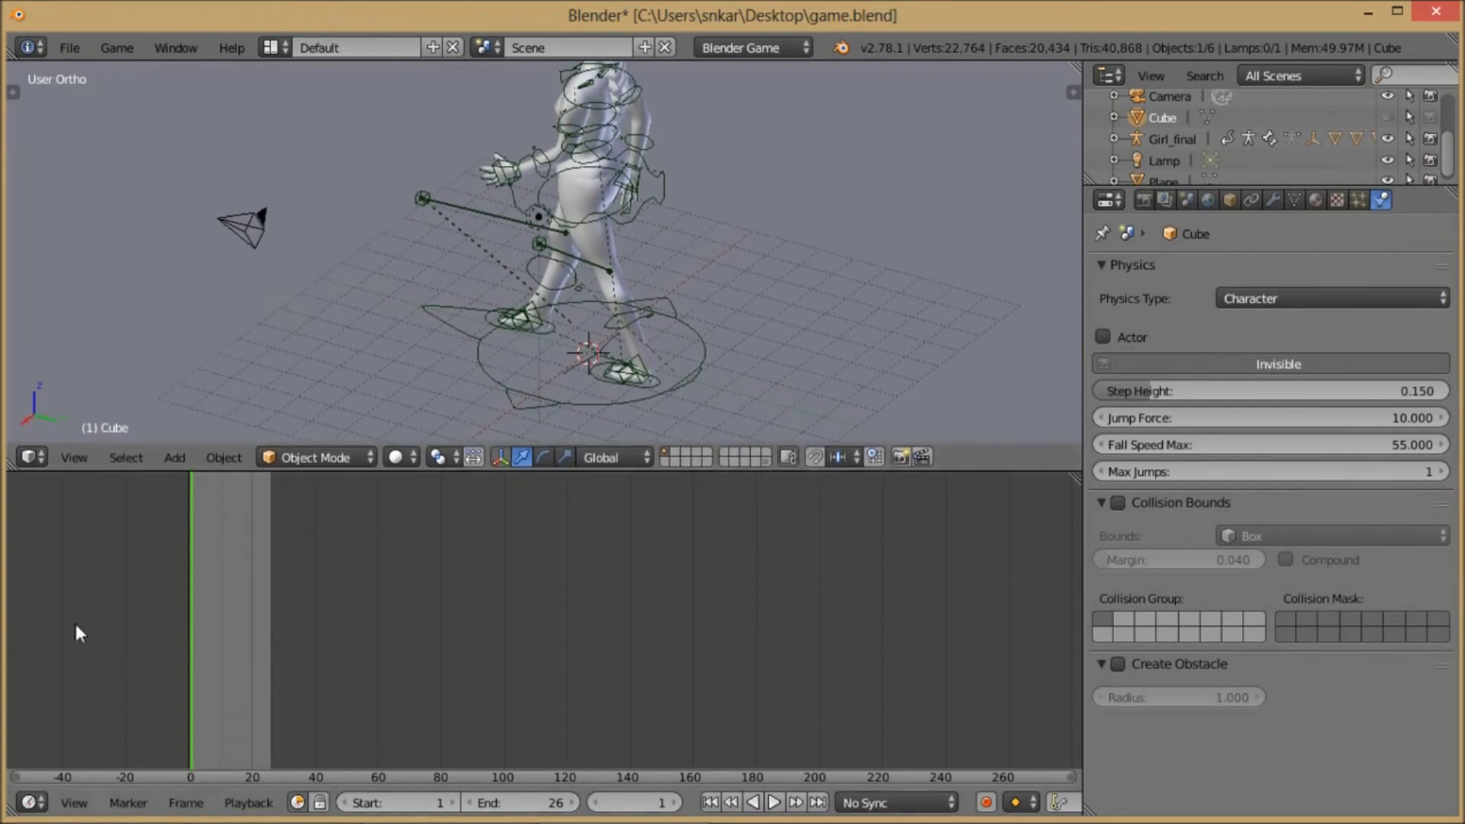
{"action": "left_click", "coordinate": [39, 800]}
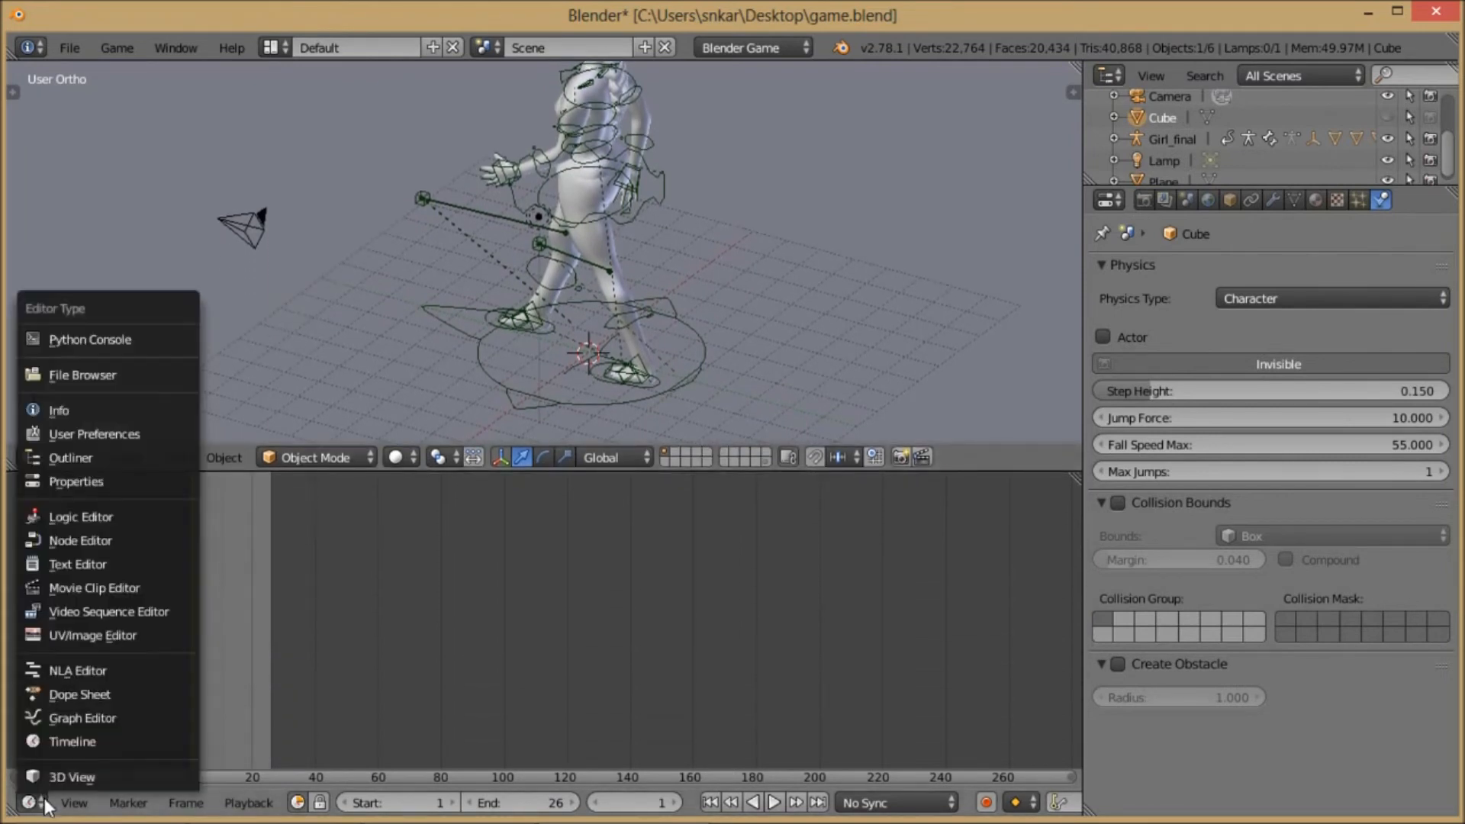
{"action": "left_click", "coordinate": [104, 517]}
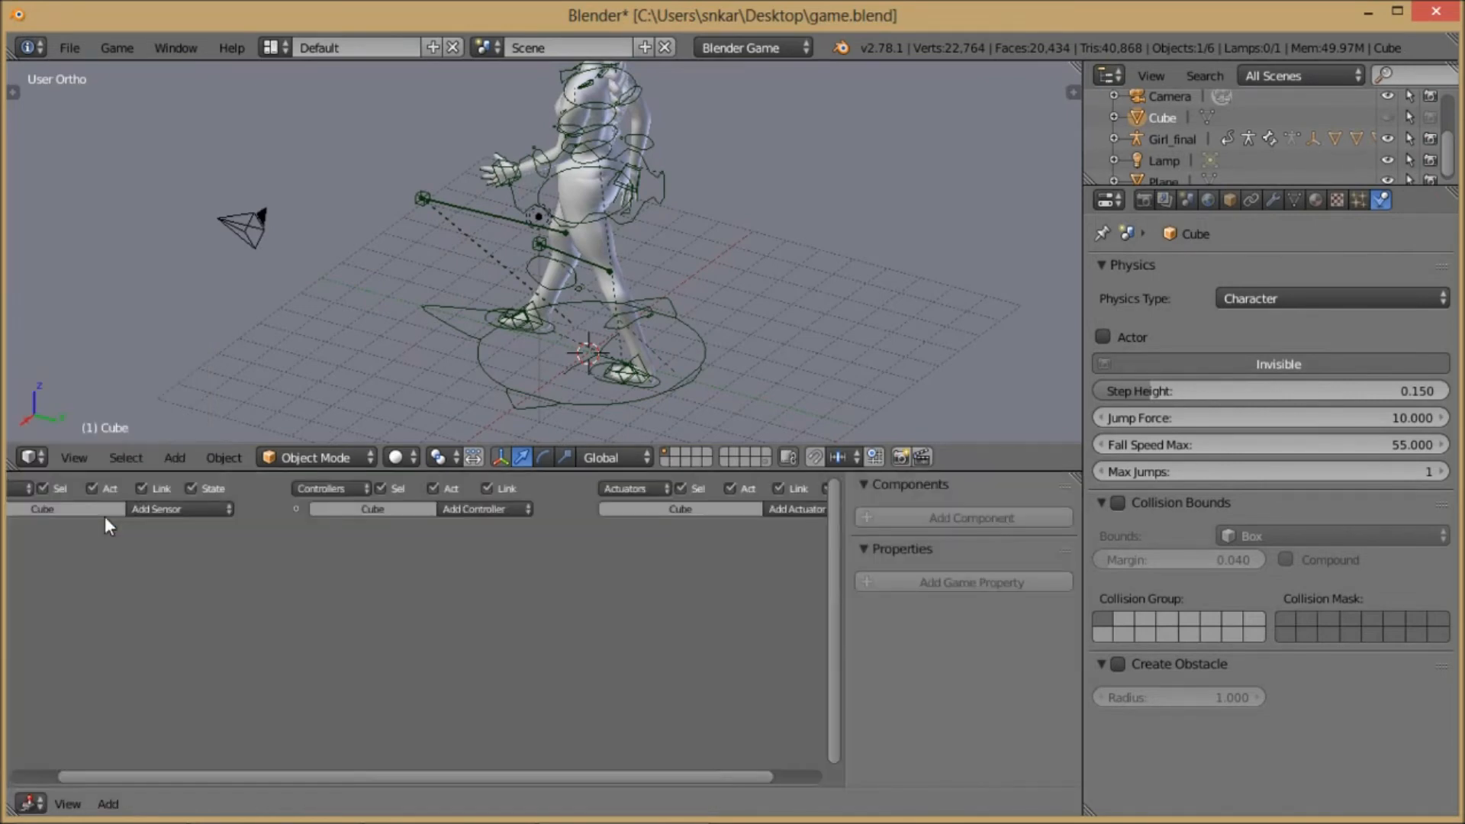
- Select the Girl_final armature and add a Keyboard sensor with W as its key
{"action": "scroll", "coordinate": [661, 177], "scroll_direction": "down", "scroll_amount": 2}
{"action": "scroll", "coordinate": [698, 180], "scroll_direction": "up", "scroll_amount": 5}
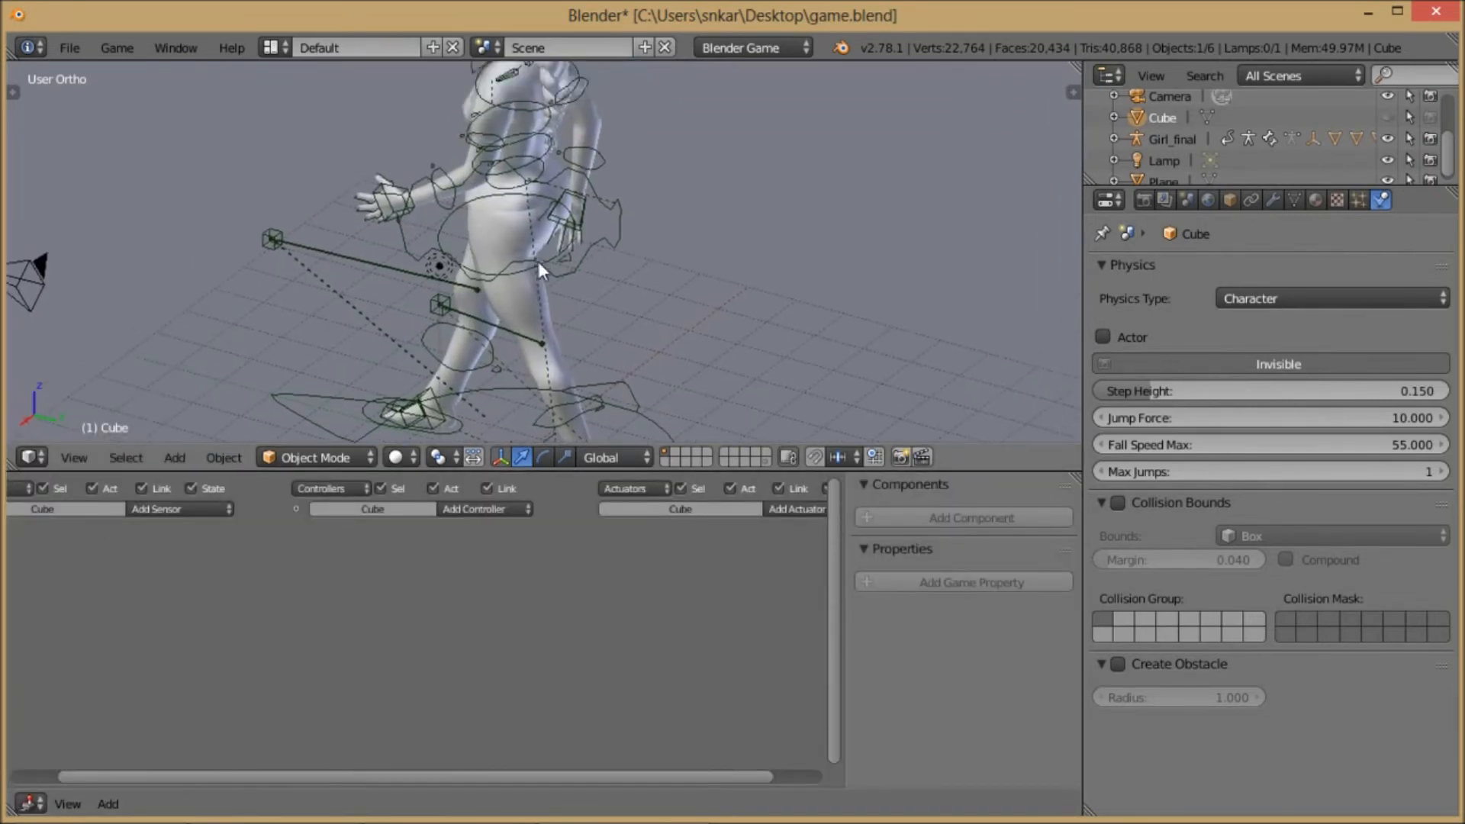
{"action": "right_click", "coordinate": [612, 246]}
{"action": "scroll", "coordinate": [620, 245], "scroll_direction": "down", "scroll_amount": 3}
{"action": "middle_click_drag", "start_coordinate": [622, 255], "coordinate": [693, 259], "text": "shift"}
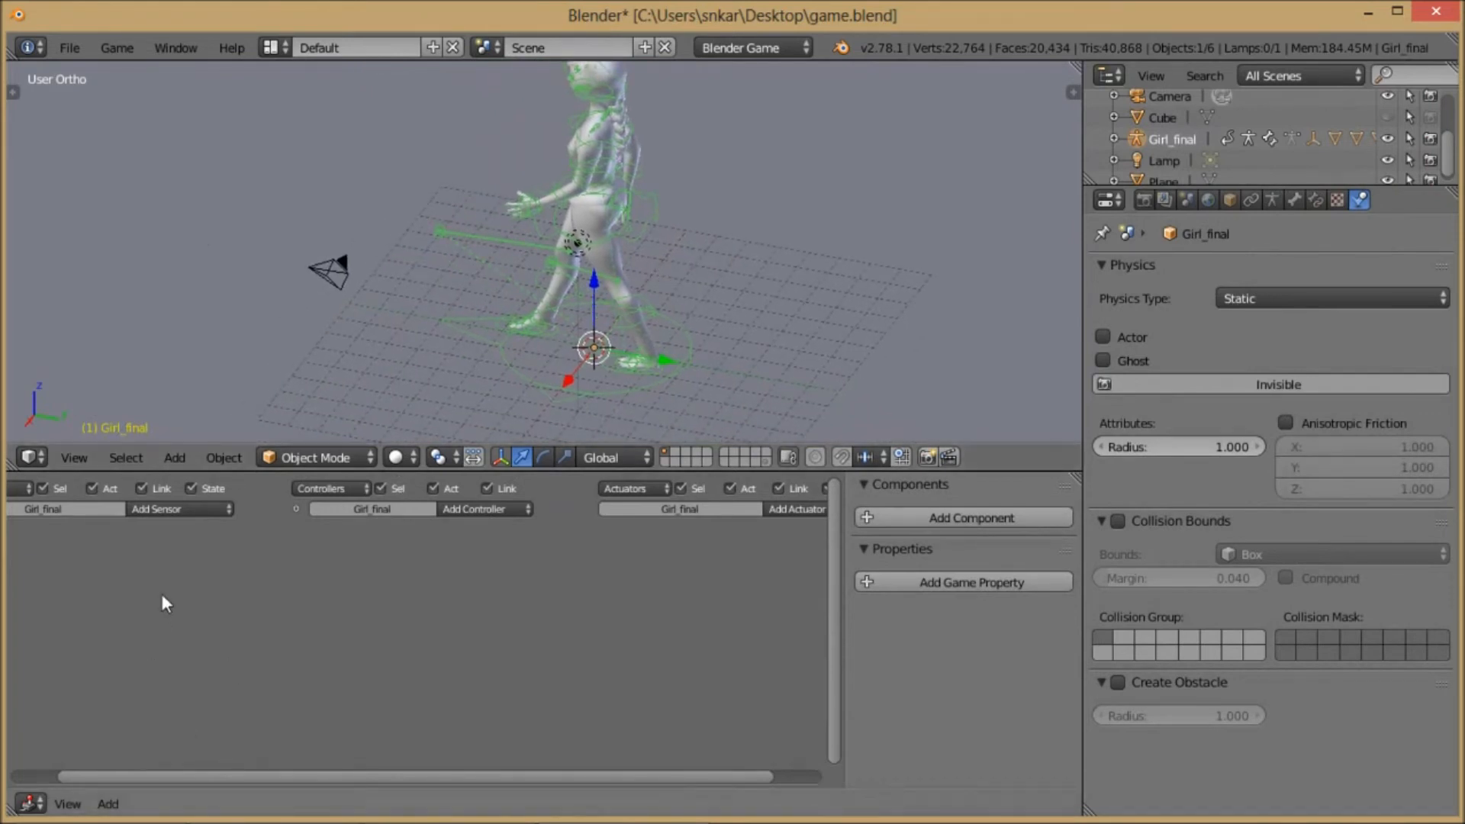
{"action": "scroll", "coordinate": [184, 647], "scroll_direction": "down", "scroll_amount": 4}
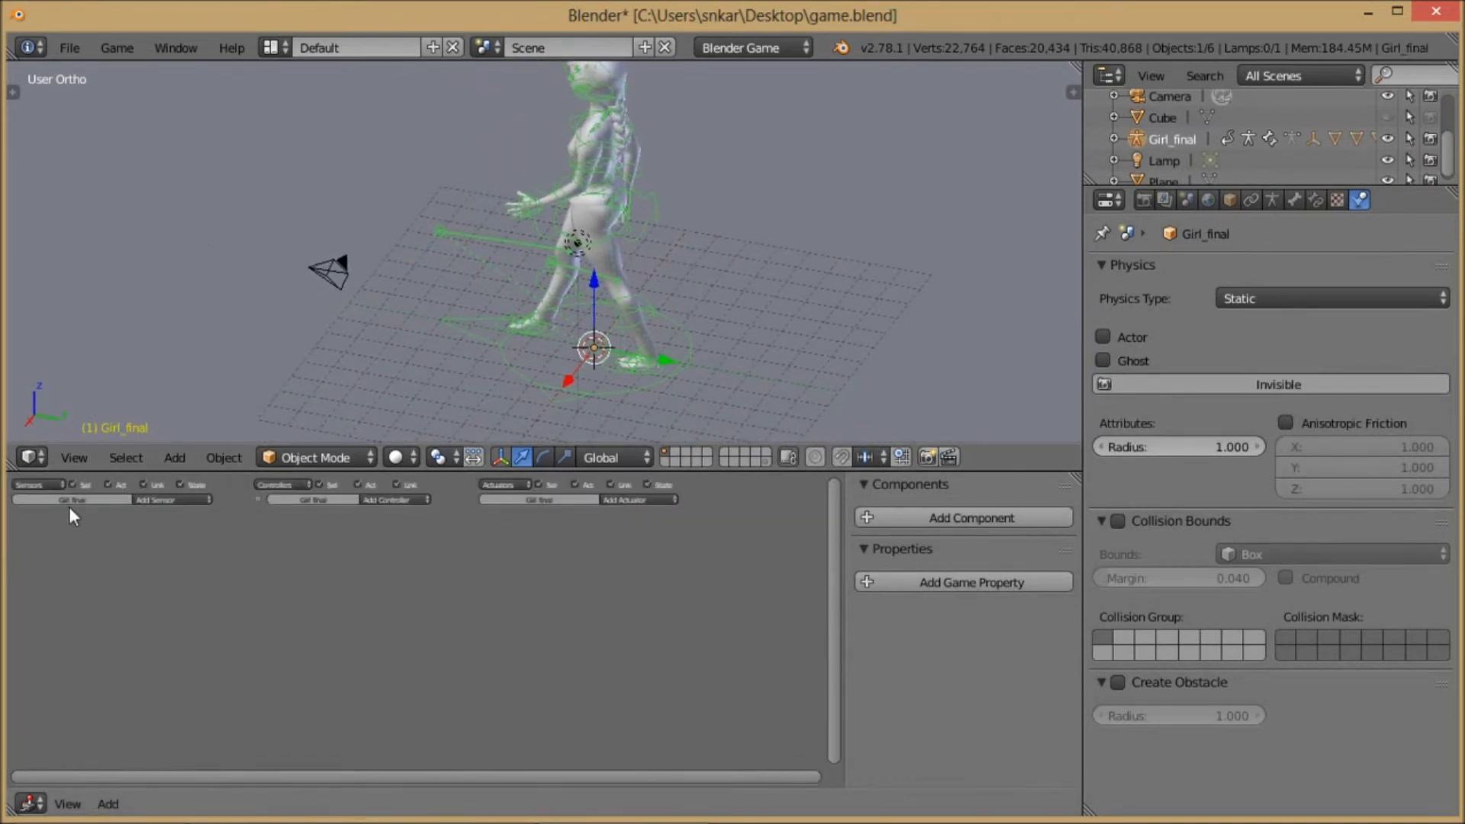
{"action": "left_click", "coordinate": [220, 502]}
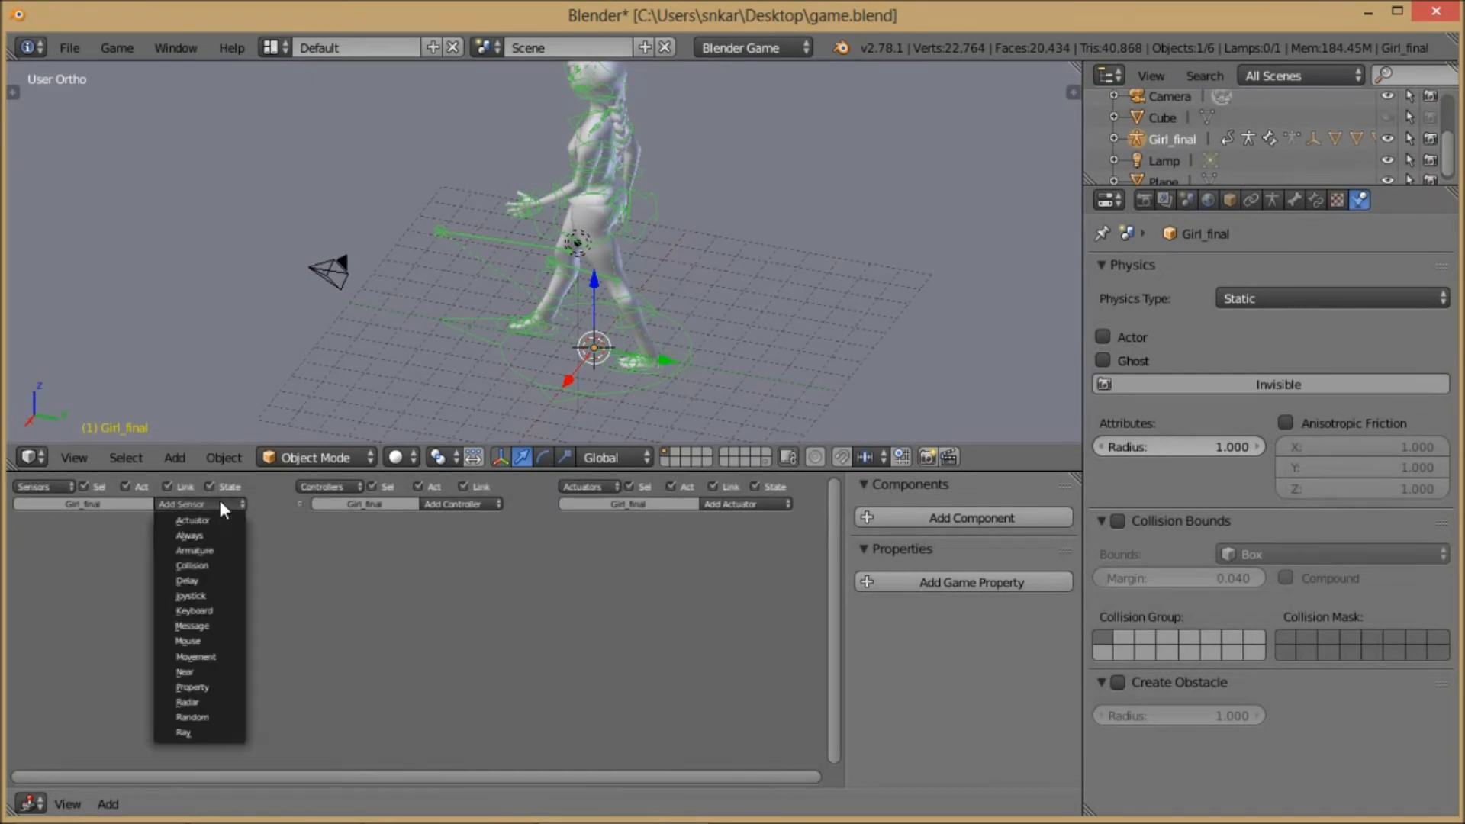
{"action": "left_click", "coordinate": [220, 610]}
{"action": "scroll", "coordinate": [191, 574], "scroll_direction": "up", "scroll_amount": 4}
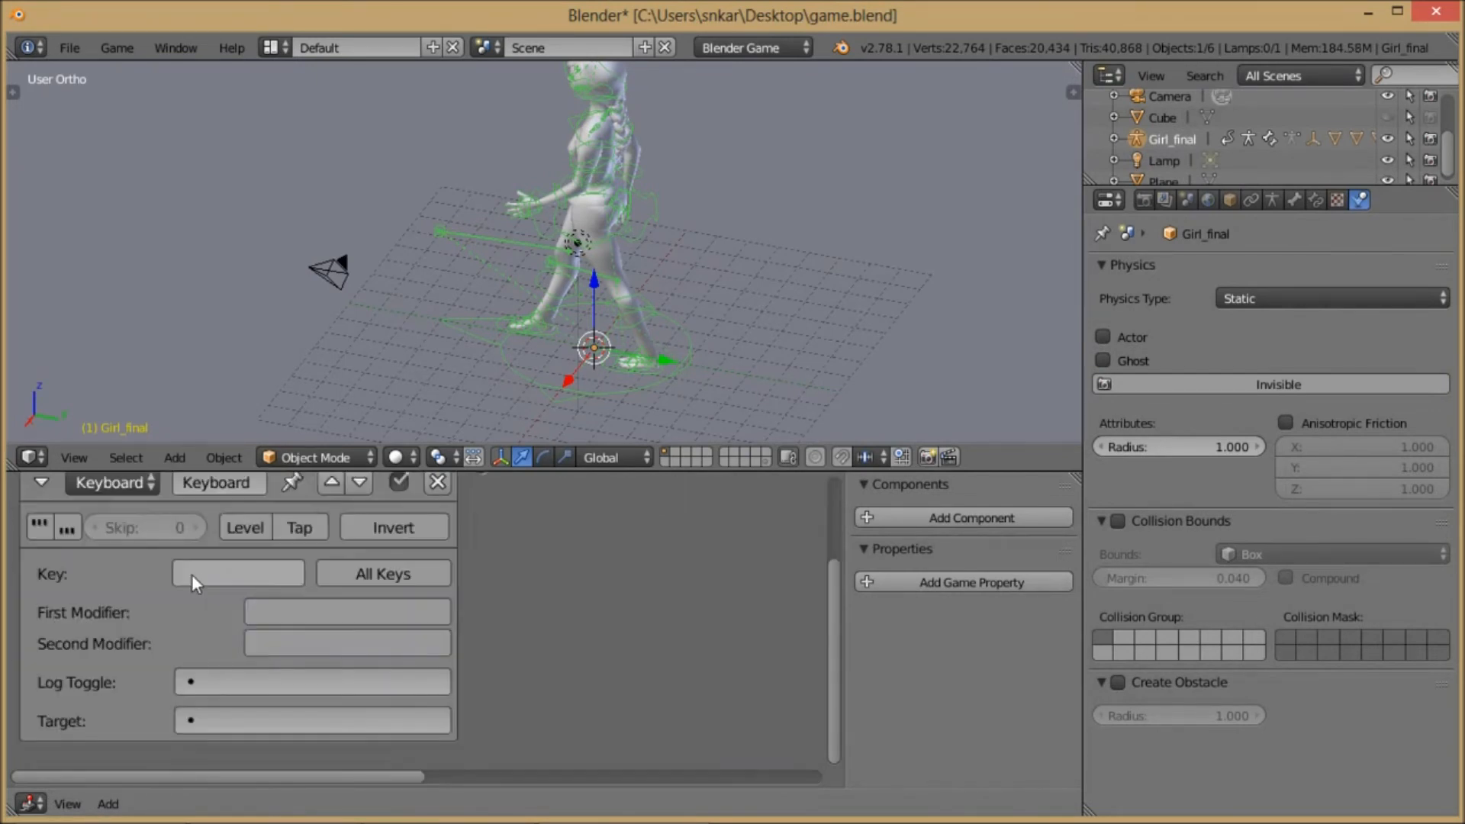
{"action": "key", "text": "w"}
{"action": "scroll", "coordinate": [227, 580], "scroll_direction": "down", "scroll_amount": 4}
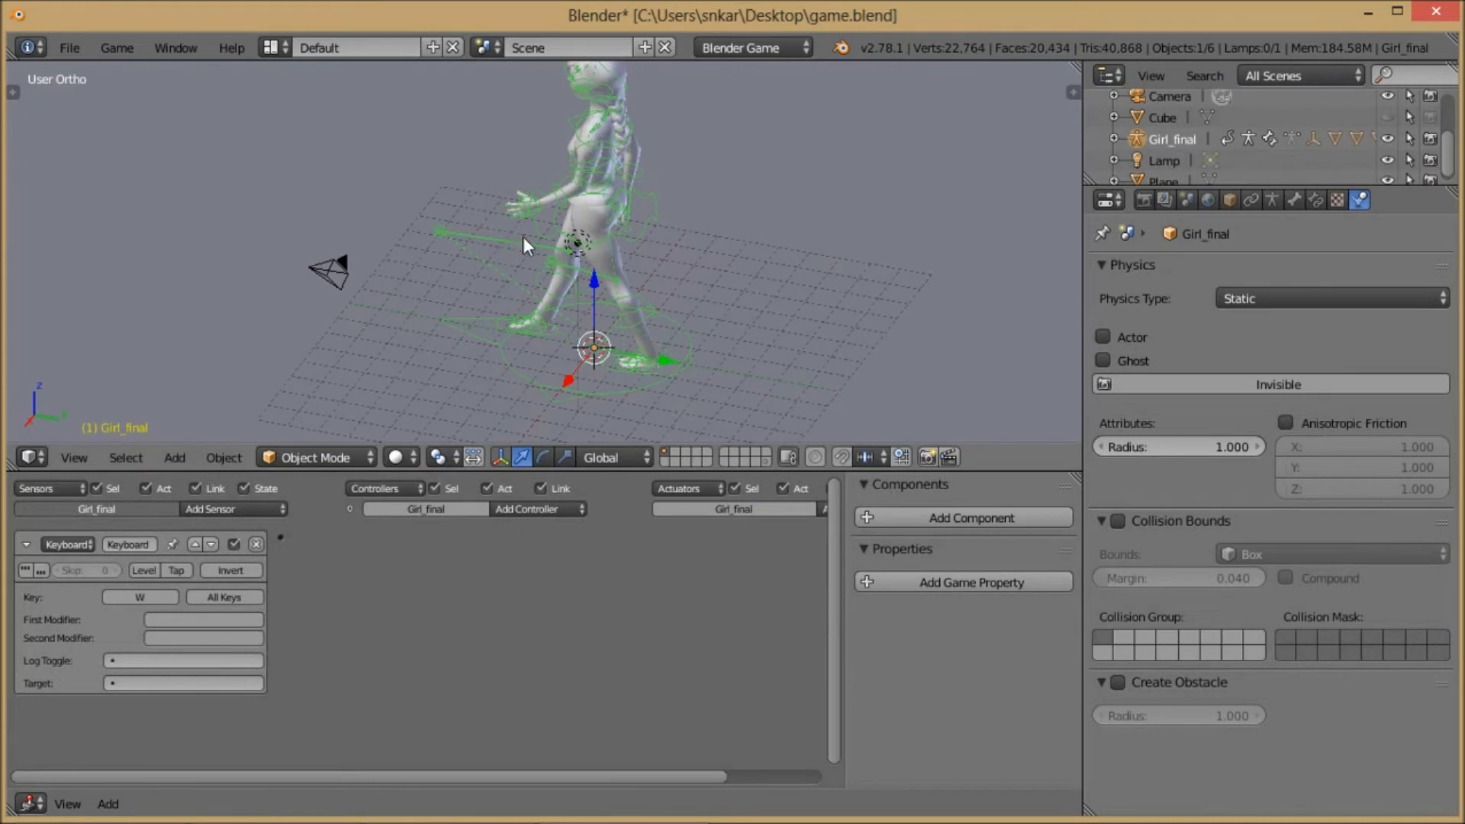
- Add an Action actuator to the Girl_final armature and link the Keyboard sensor to it through a controller
{"action": "middle_click_drag", "start_coordinate": [645, 638], "coordinate": [539, 637]}
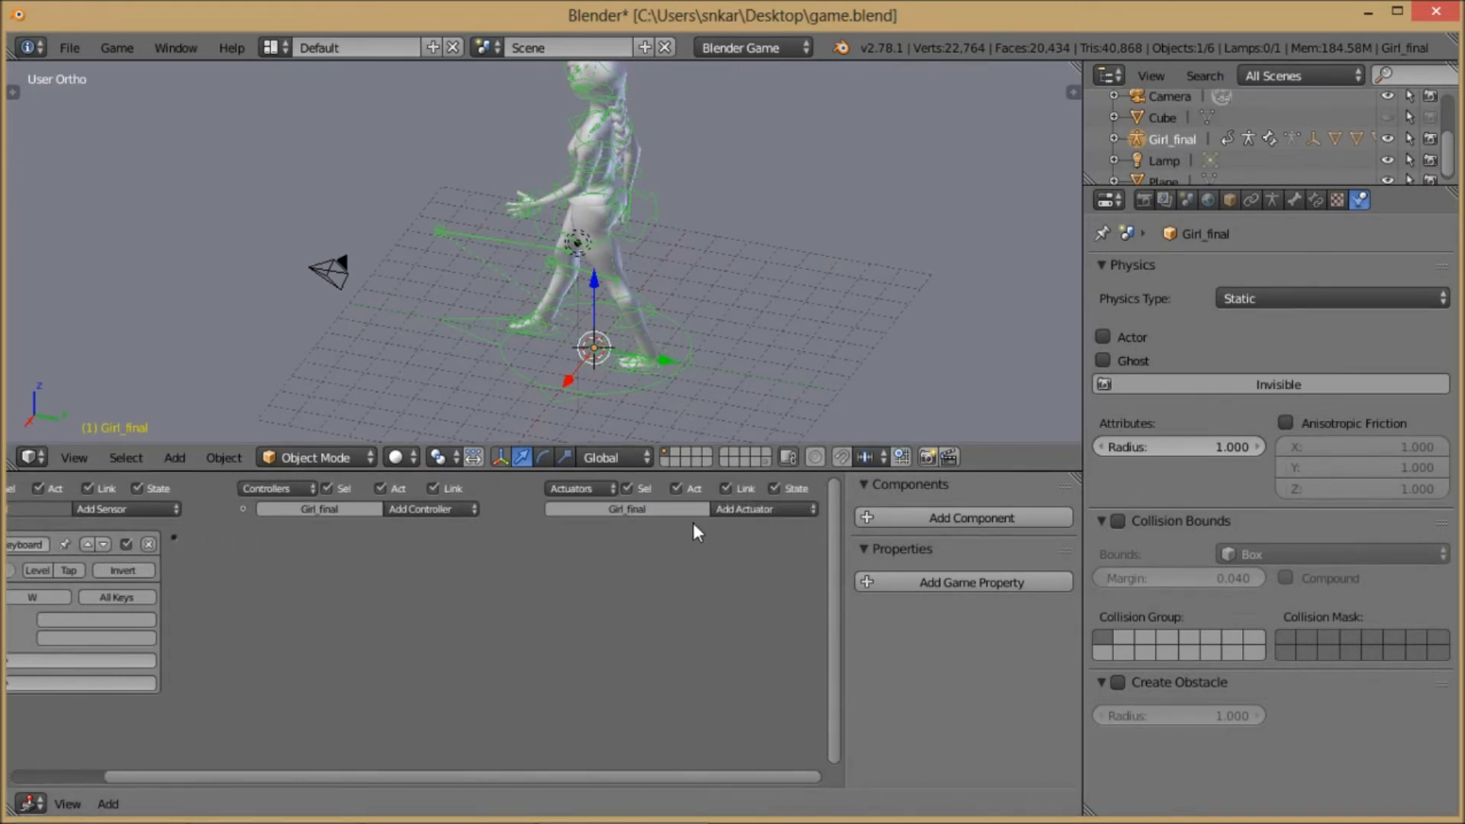
{"action": "left_click", "coordinate": [754, 509]}
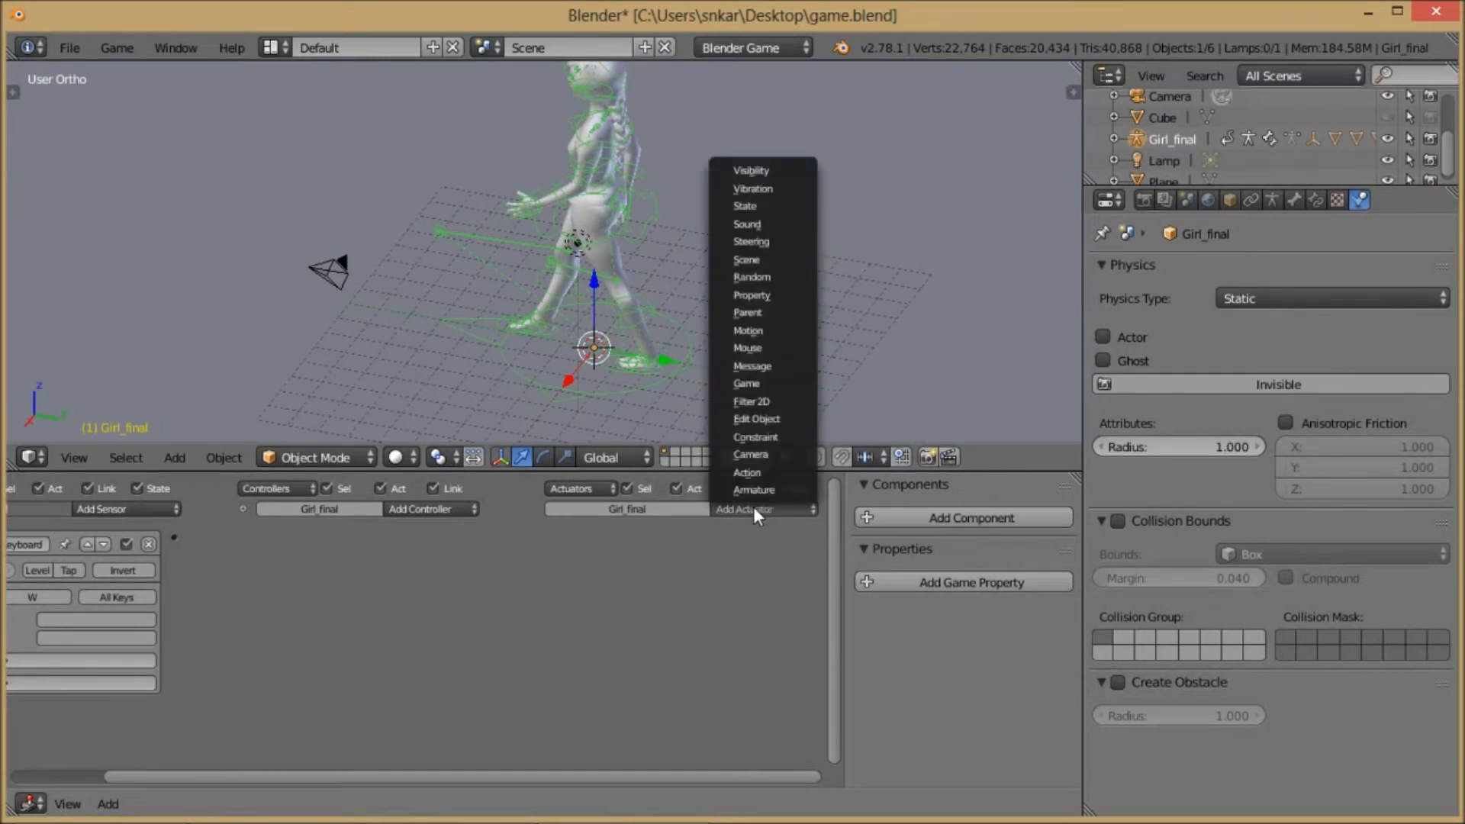
{"action": "left_click", "coordinate": [774, 473]}
{"action": "middle_click_drag", "start_coordinate": [318, 580], "coordinate": [420, 551]}
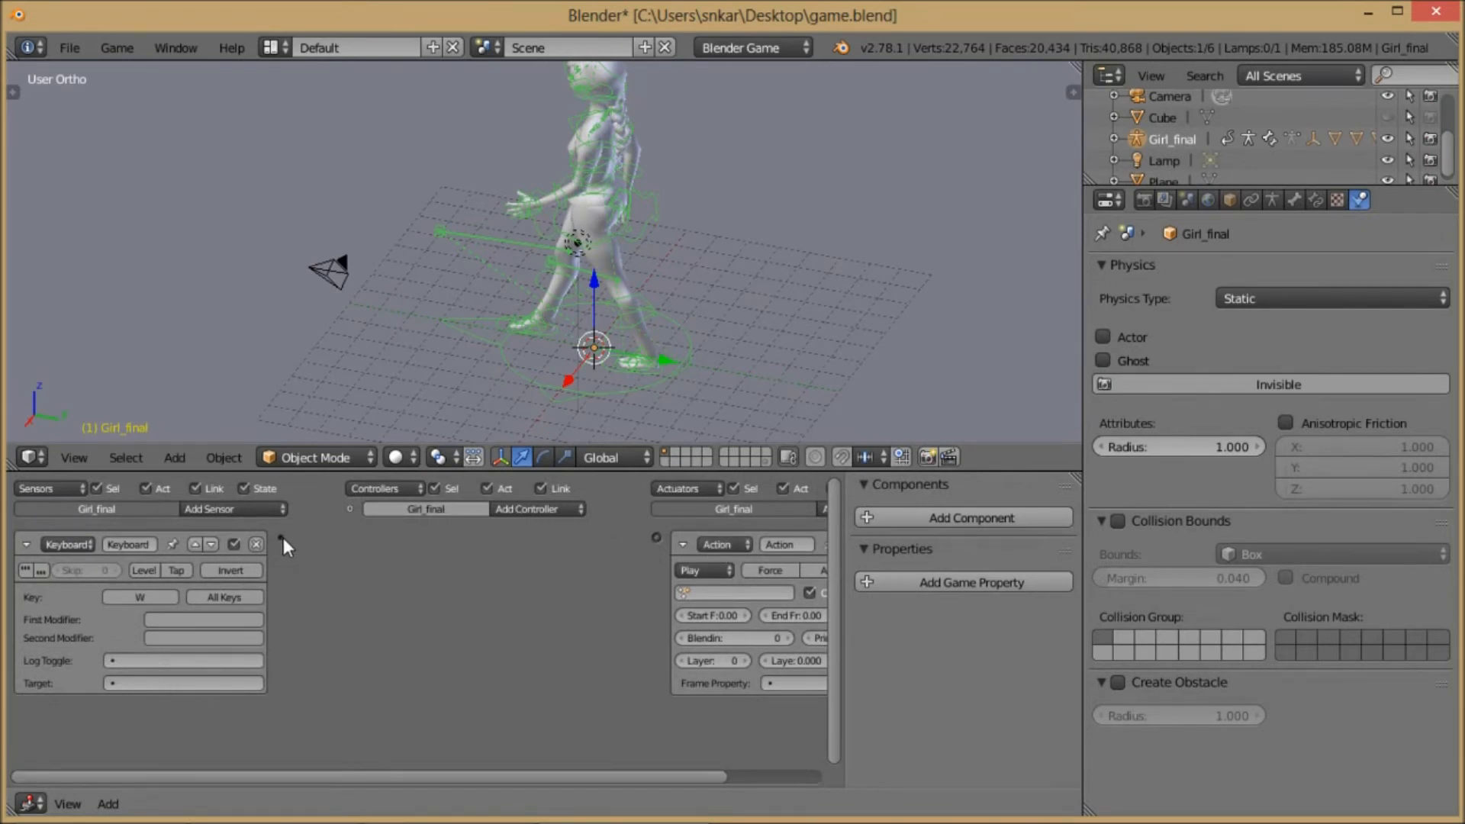
{"action": "left_click_drag", "start_coordinate": [385, 537], "coordinate": [656, 537]}
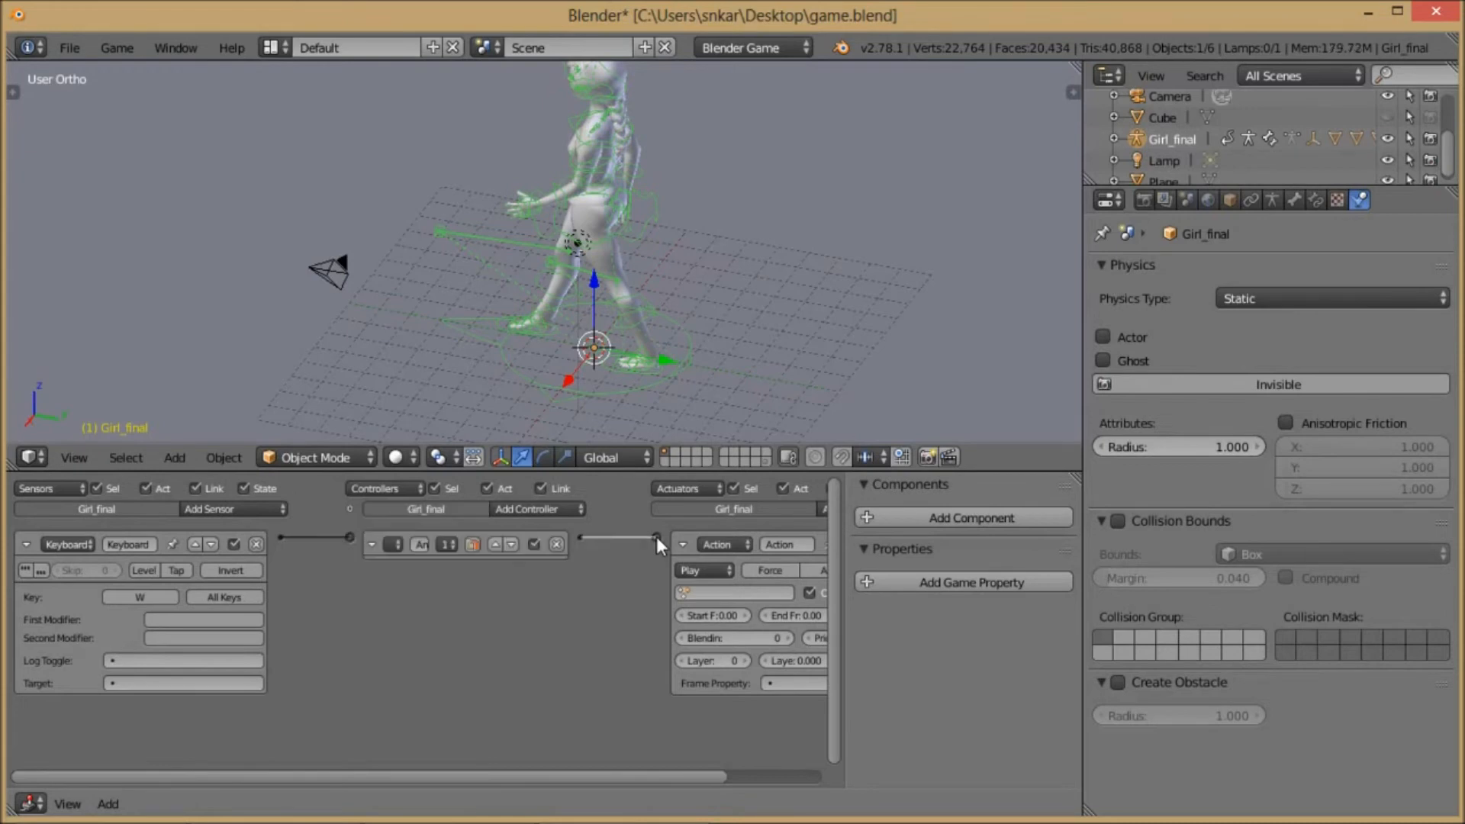
{"action": "scroll", "coordinate": [595, 625], "scroll_direction": "up", "scroll_amount": 3}
{"action": "middle_click_drag", "start_coordinate": [654, 622], "coordinate": [337, 481]}
{"action": "scroll", "coordinate": [414, 579], "scroll_direction": "up", "scroll_amount": 3}
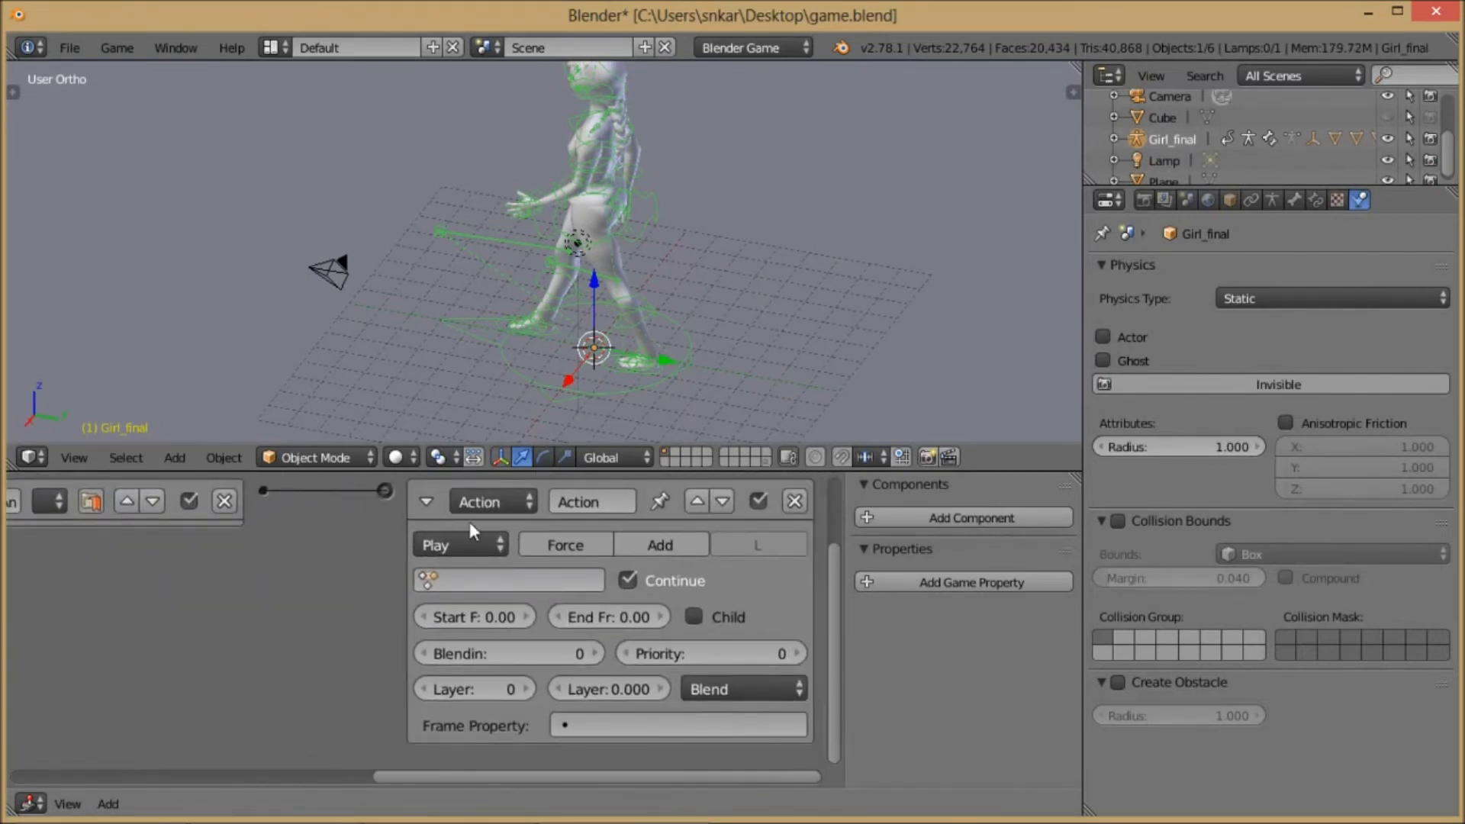
- Set the Action actuator's play type to Loop Stop and assign Girl_finalAction as its action
{"action": "left_click", "coordinate": [468, 541]}
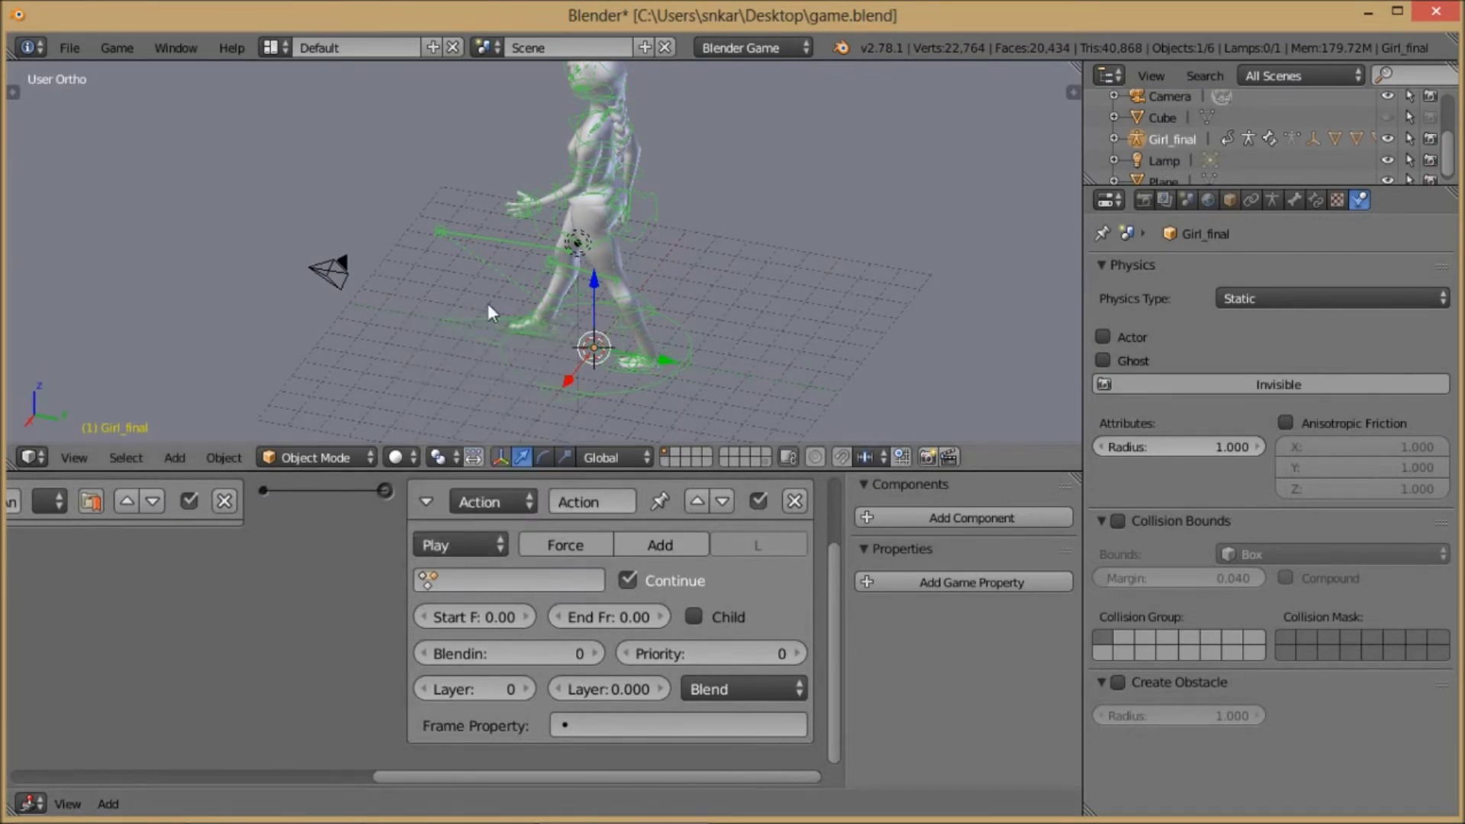
{"action": "left_click", "coordinate": [450, 537]}
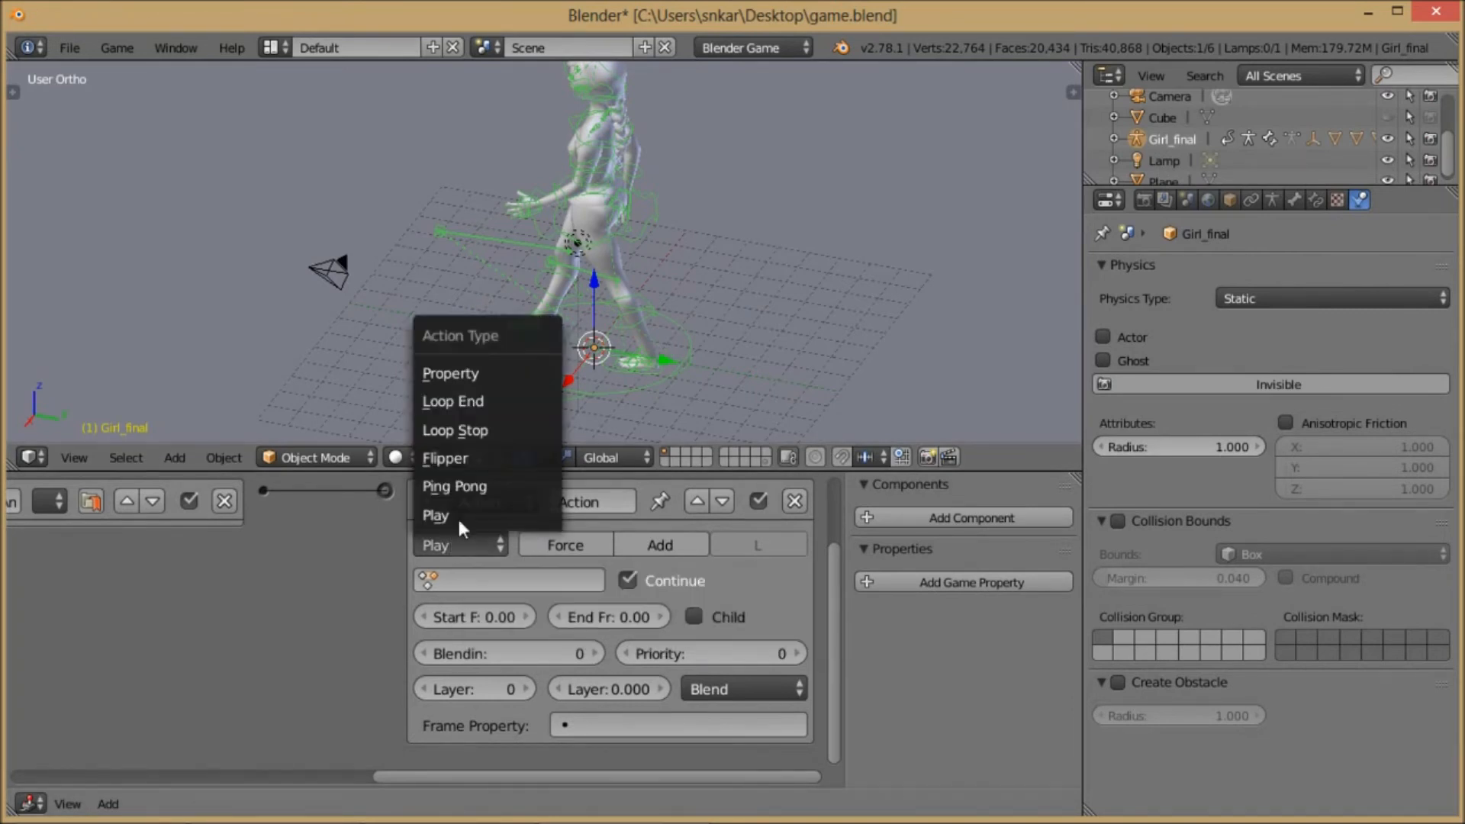
{"action": "left_click", "coordinate": [482, 441]}
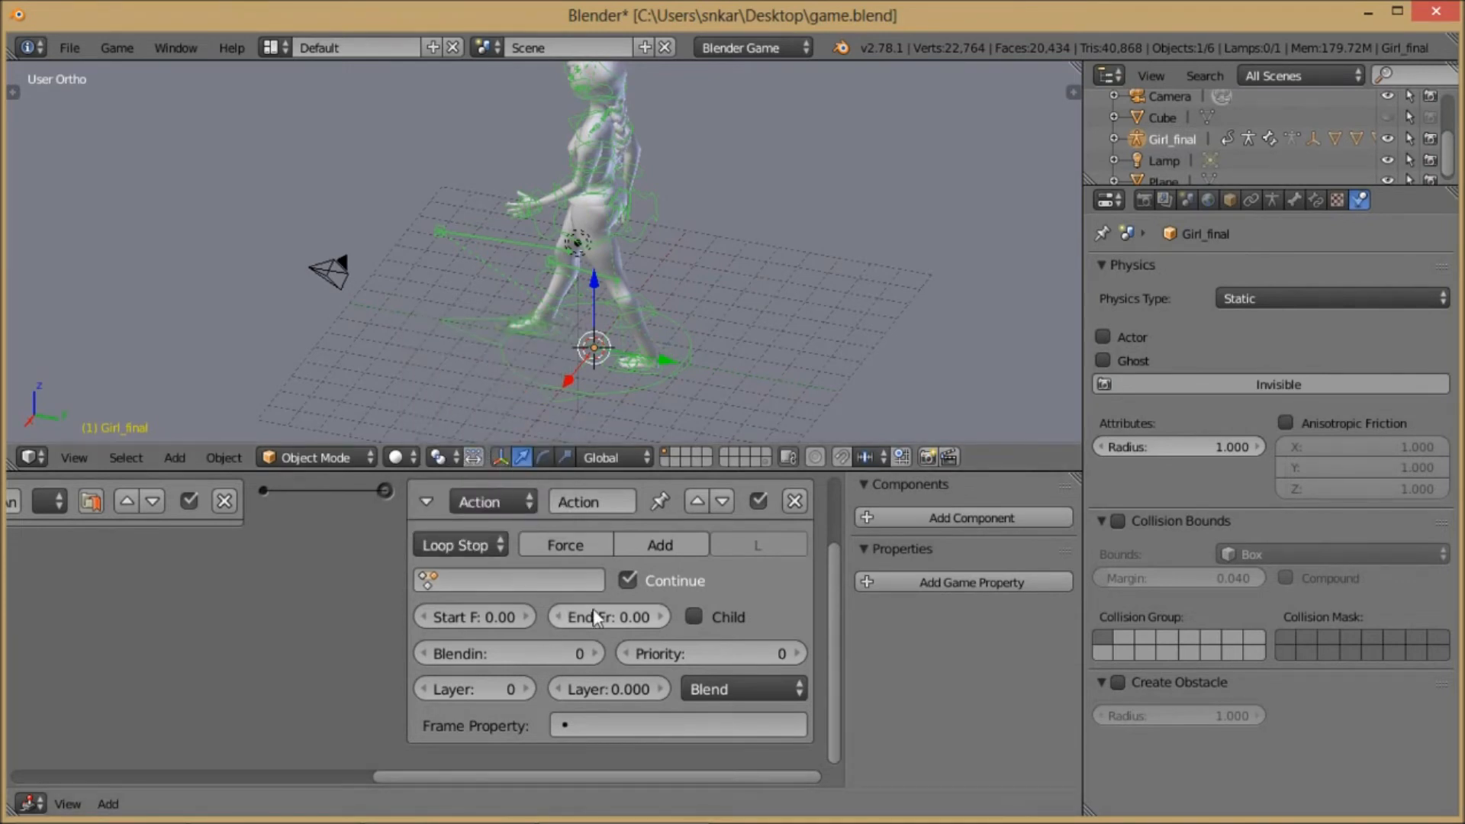
{"action": "left_click", "coordinate": [475, 582]}
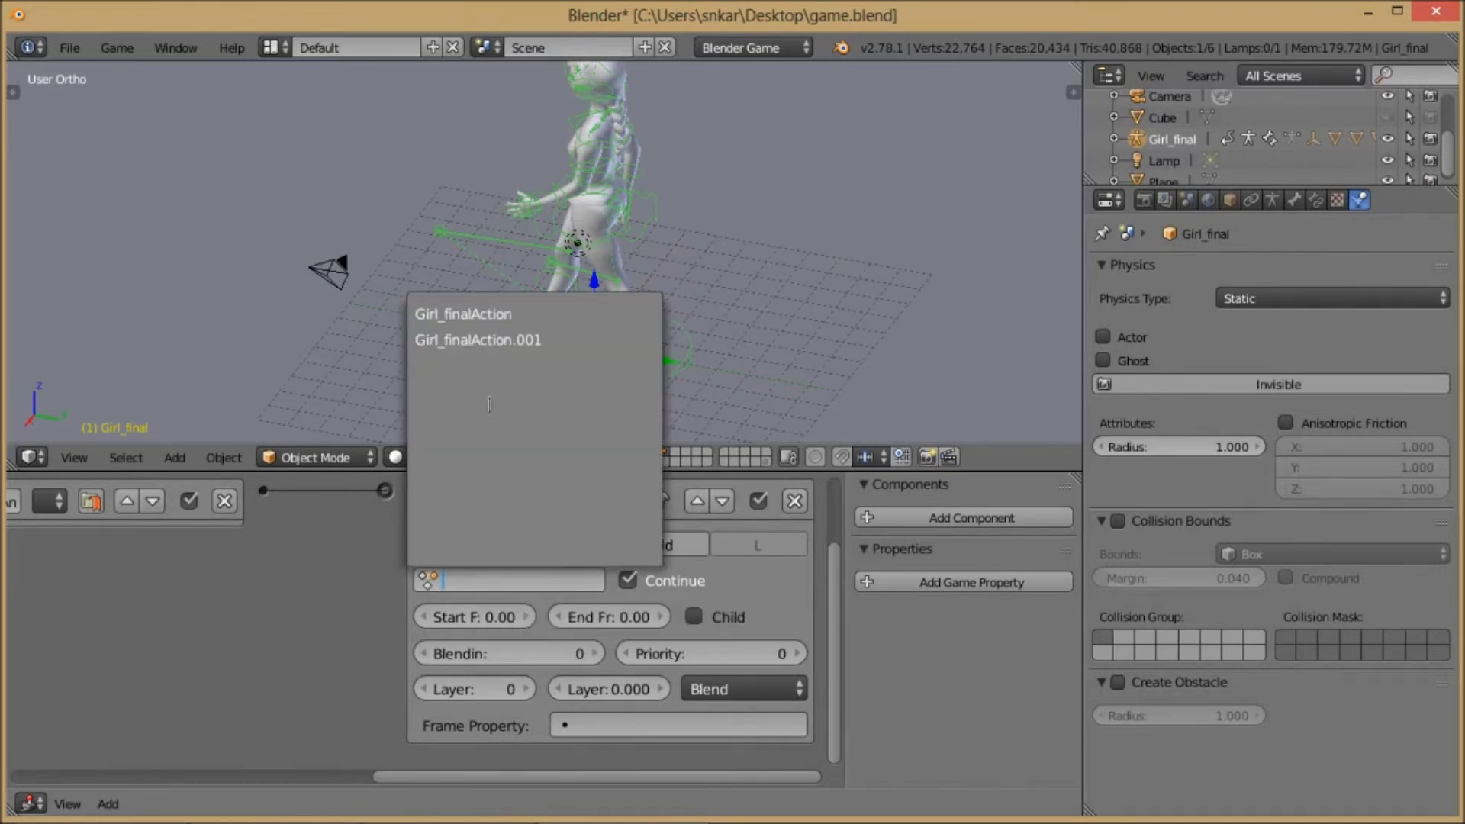
{"action": "left_click", "coordinate": [502, 313]}
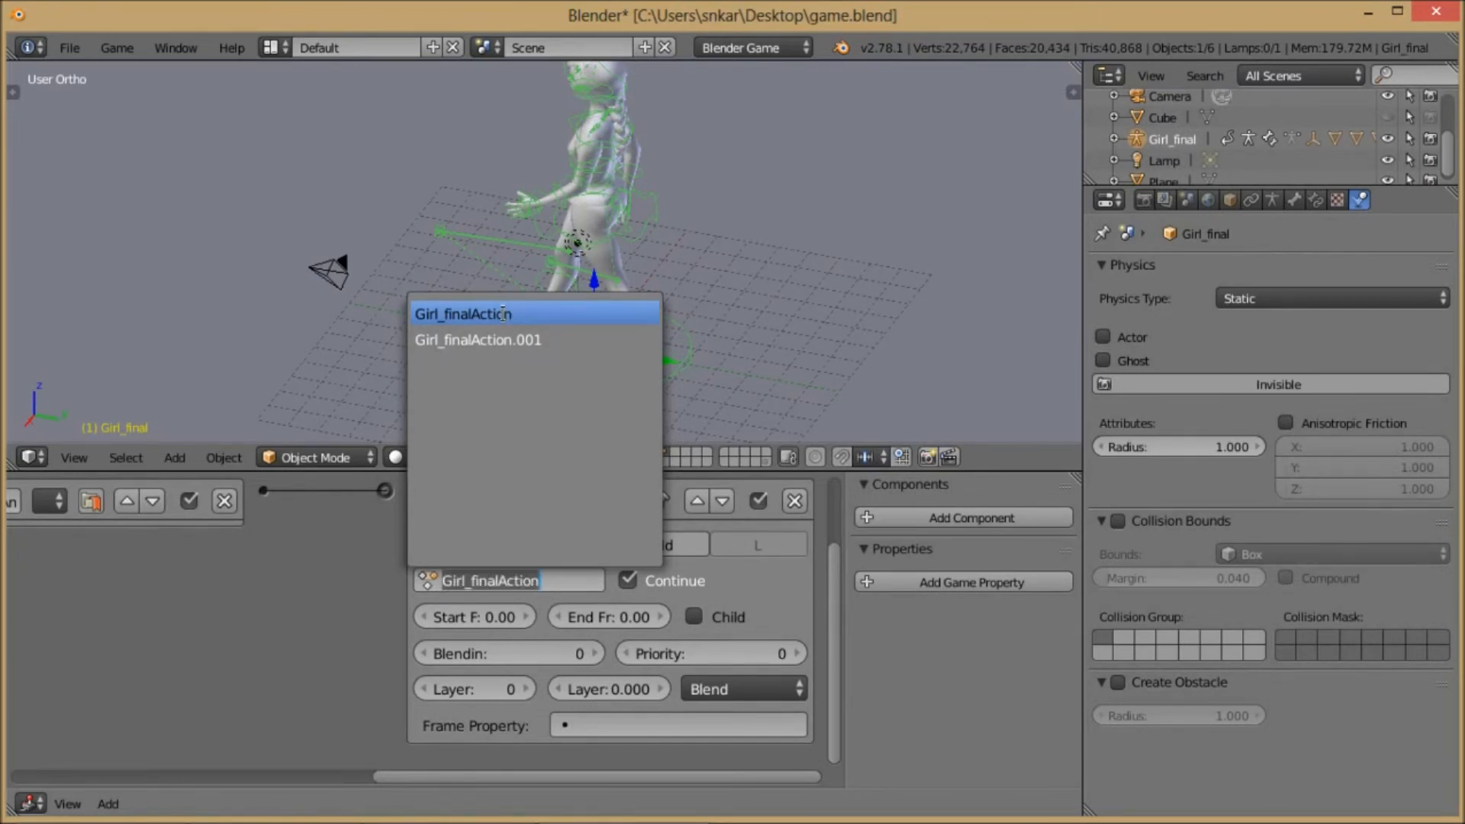
{"action": "left_click", "coordinate": [502, 313]}
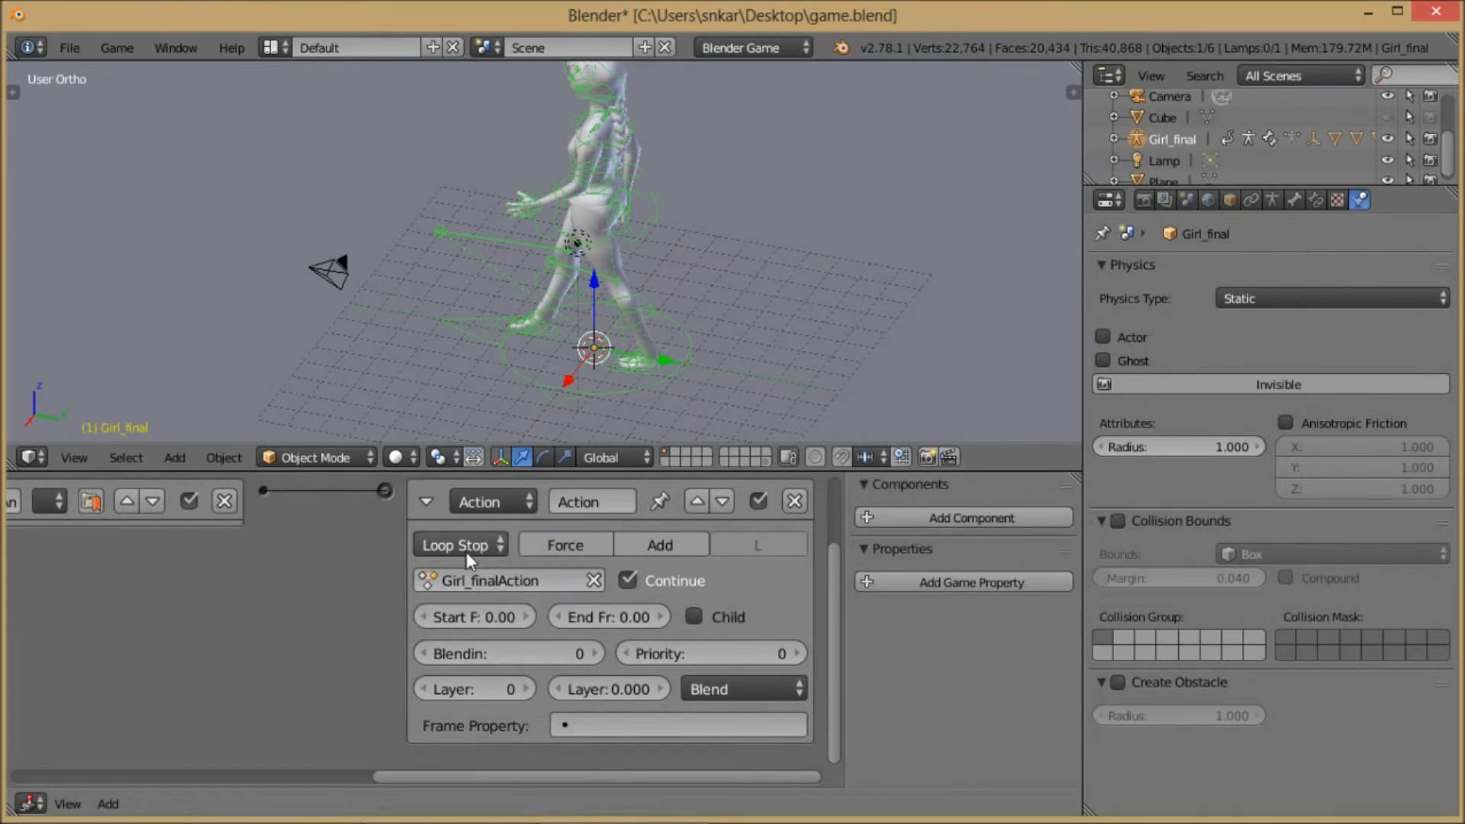
- Set the Action actuator's start frame to 1 and its end frame to 26
{"action": "left_click", "coordinate": [460, 615]}
{"action": "type", "text": "1"}
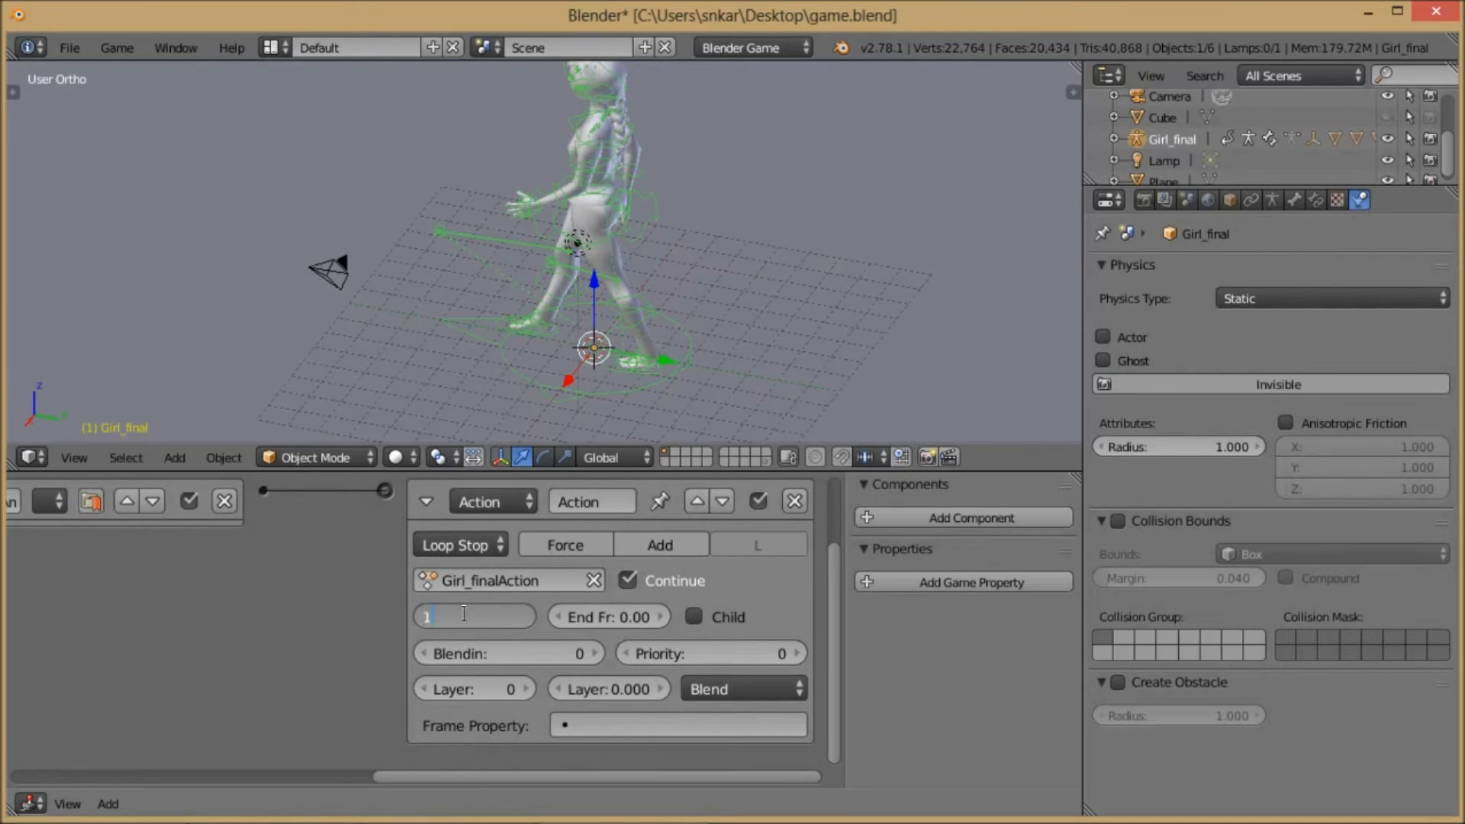
{"action": "key", "text": "Return"}
{"action": "left_click", "coordinate": [654, 617]}
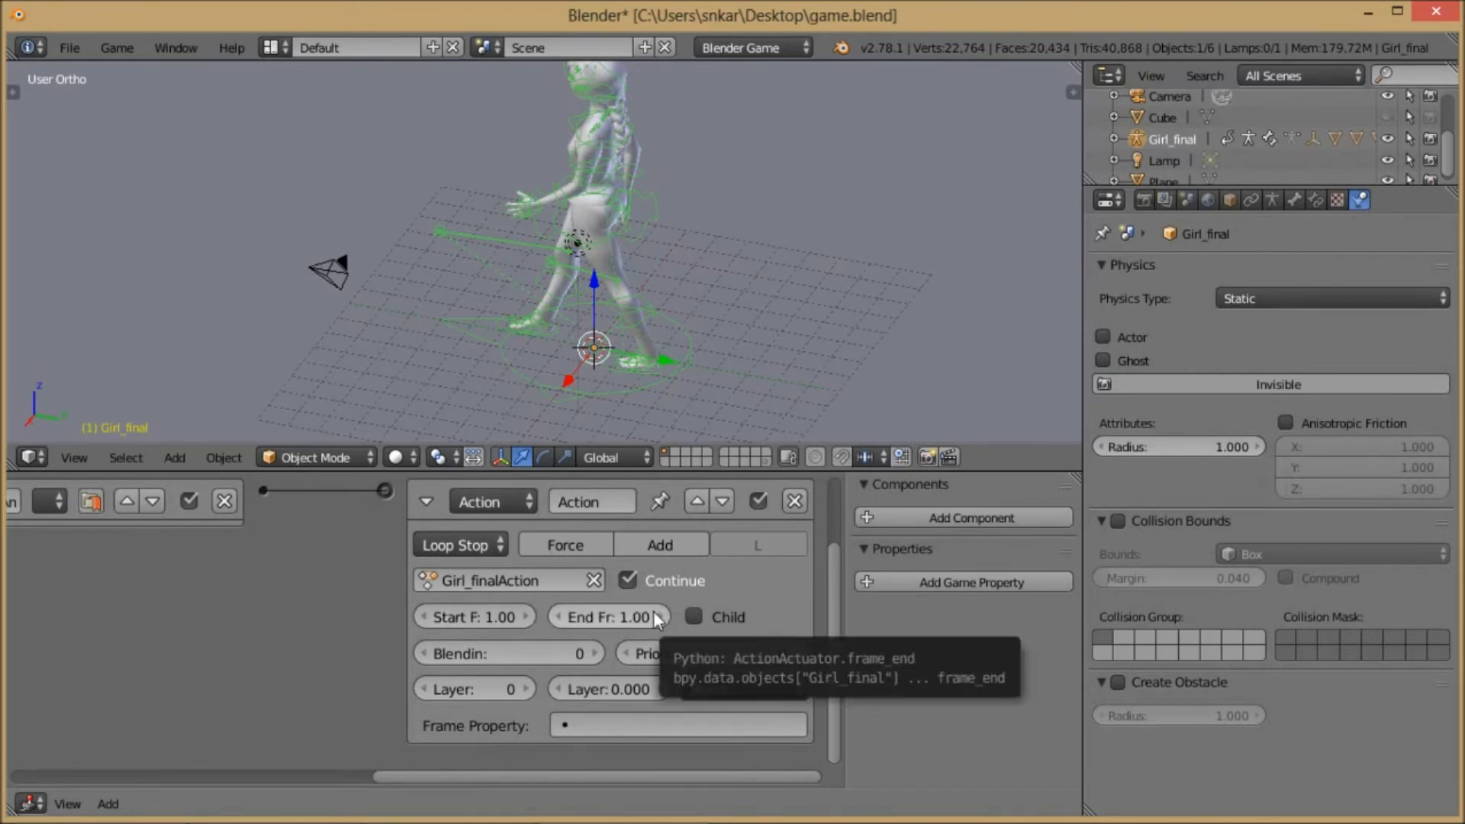
{"action": "left_click", "coordinate": [608, 616]}
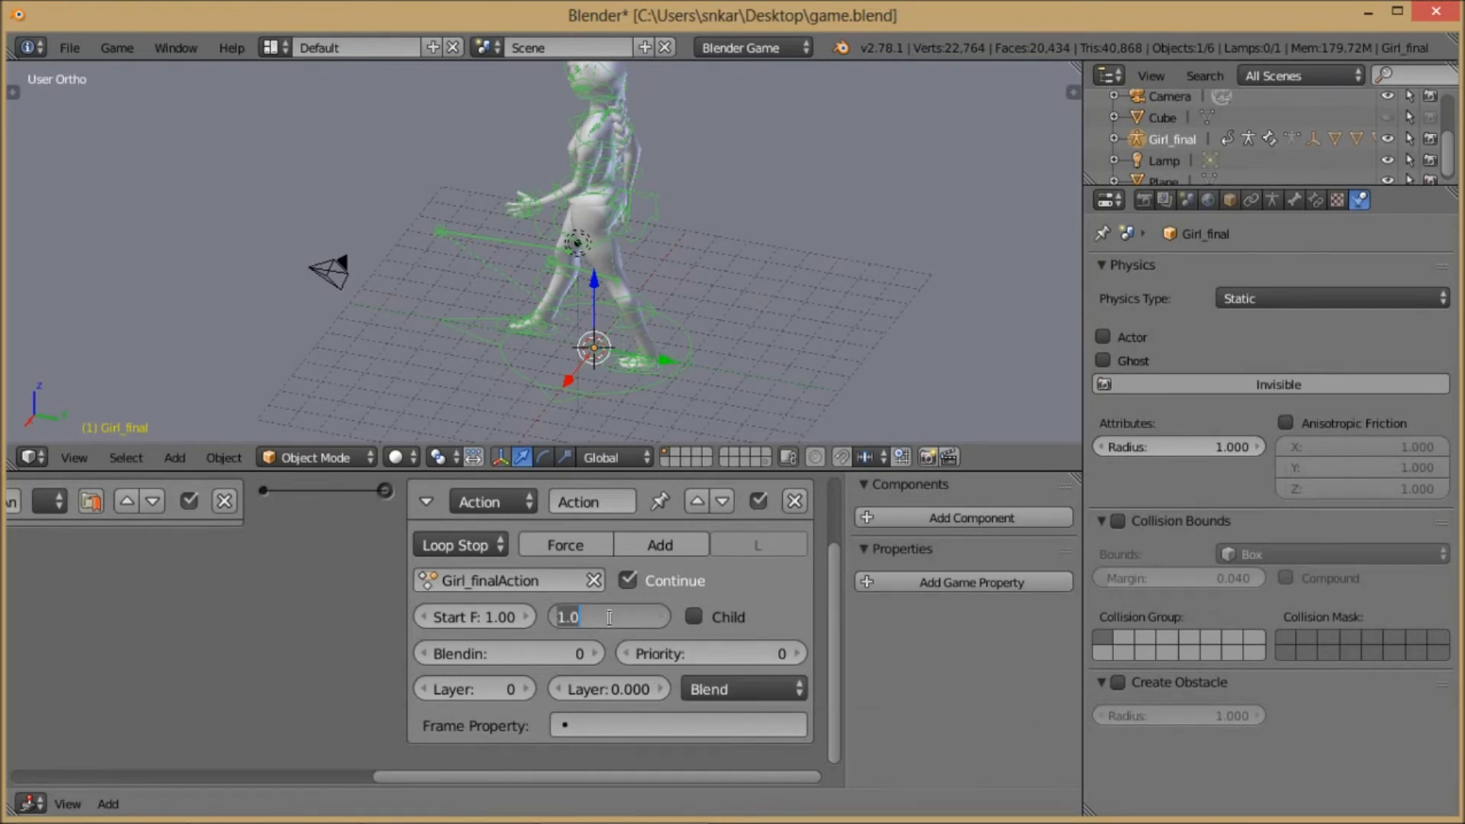
{"action": "type", "text": "26"}
{"action": "key", "text": "Return"}
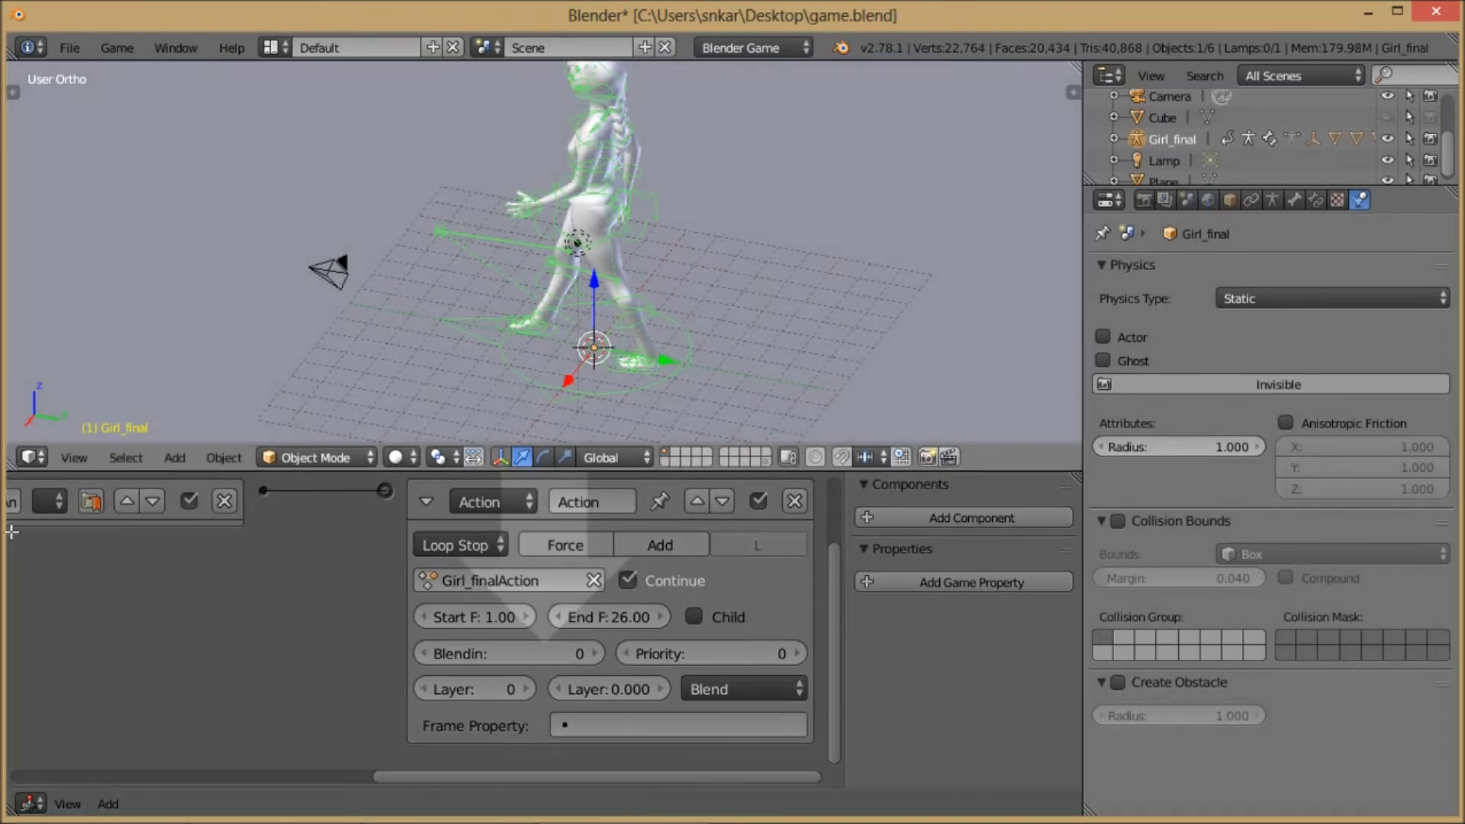
- Expand the 3D viewport over the Logic Editor, run the game to test the girl's walk action, and stop it
{"action": "key", "text": "ctrl+Up"}
{"action": "scroll", "coordinate": [375, 449], "scroll_direction": "down", "scroll_amount": 5}
{"action": "scroll", "coordinate": [458, 447], "scroll_direction": "up", "scroll_amount": 6}
{"action": "middle_click_drag", "start_coordinate": [499, 426], "coordinate": [449, 446], "text": "shift"}
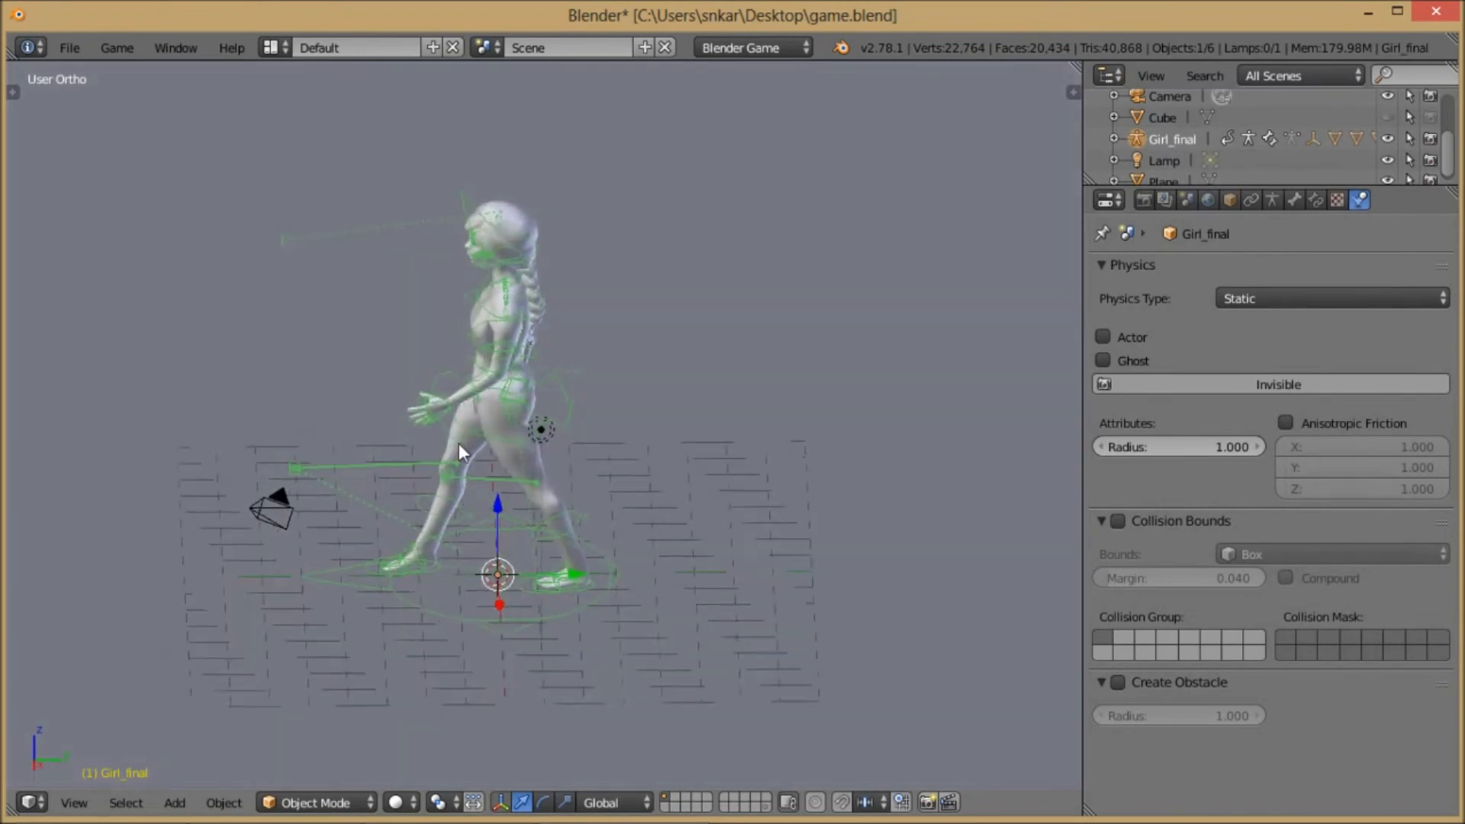
{"action": "key", "text": "p"}
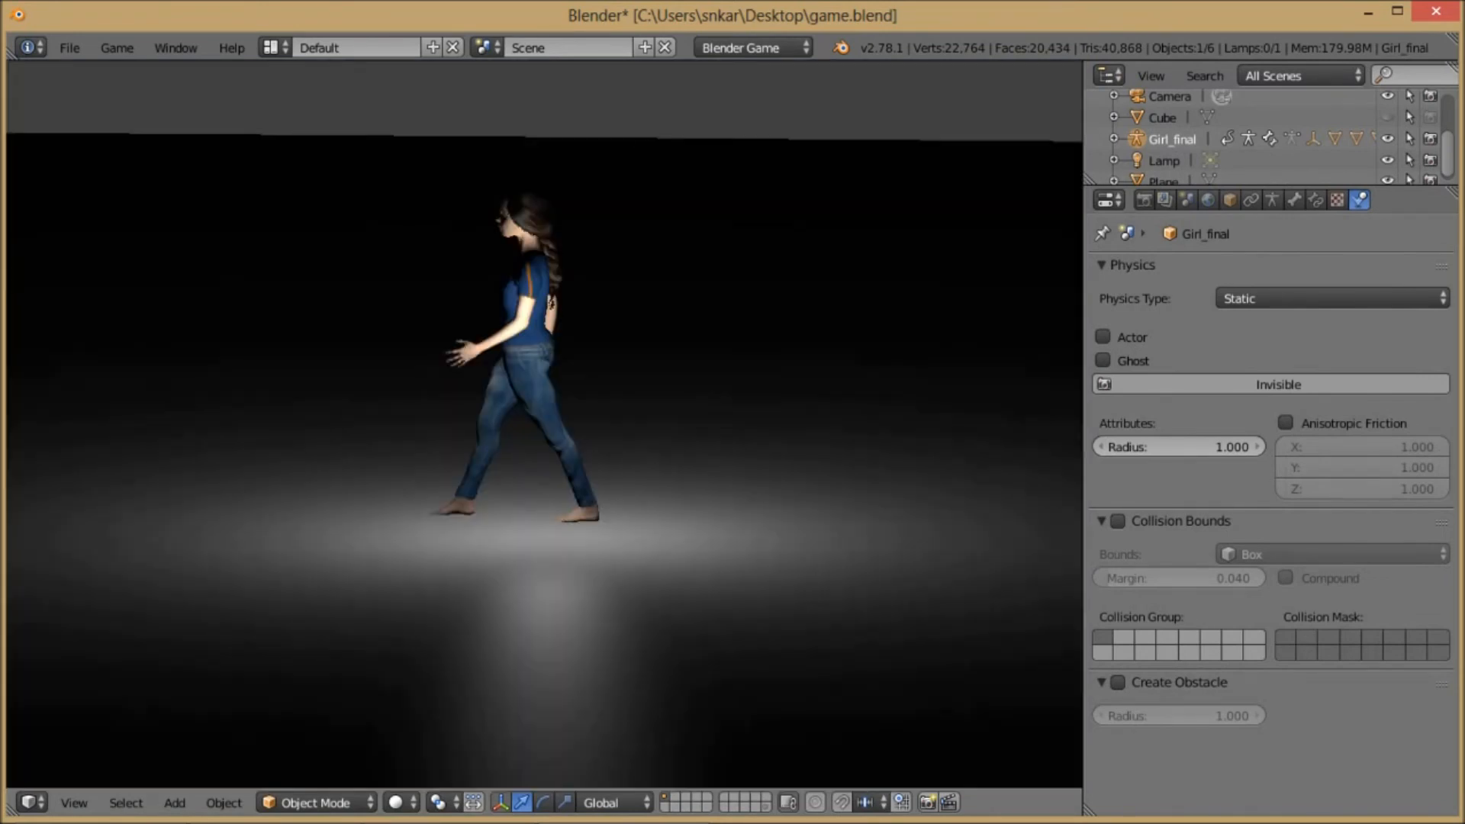
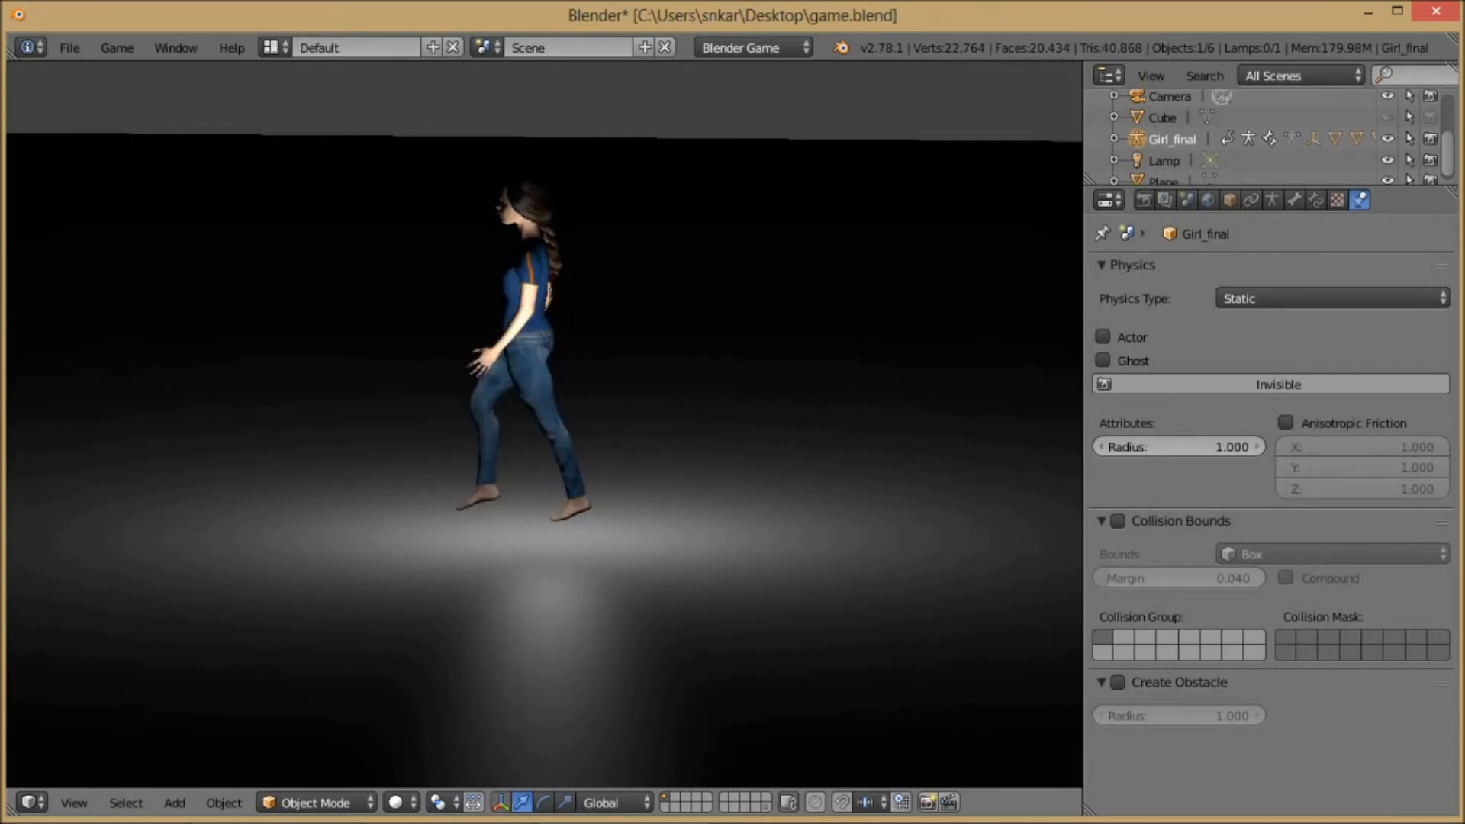
{"action": "key", "text": "Escape"}
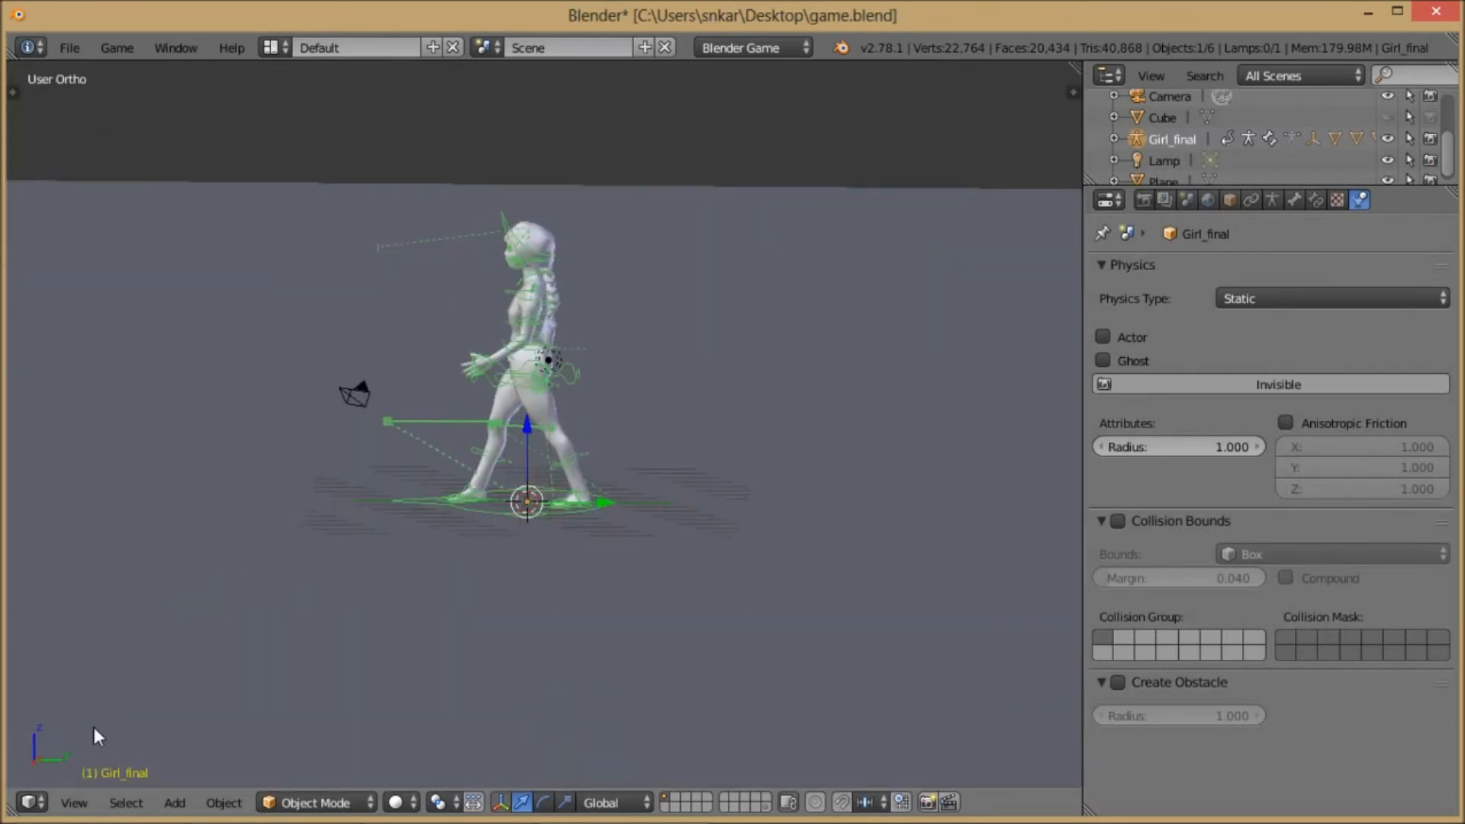
{"action": "left_click", "coordinate": [30, 803]}
{"action": "scroll", "coordinate": [470, 487], "scroll_direction": "down", "scroll_amount": 2}
{"action": "scroll", "coordinate": [470, 487], "scroll_direction": "up", "scroll_amount": 5}
{"action": "middle_click_drag", "start_coordinate": [488, 458], "coordinate": [550, 452], "text": "shift"}
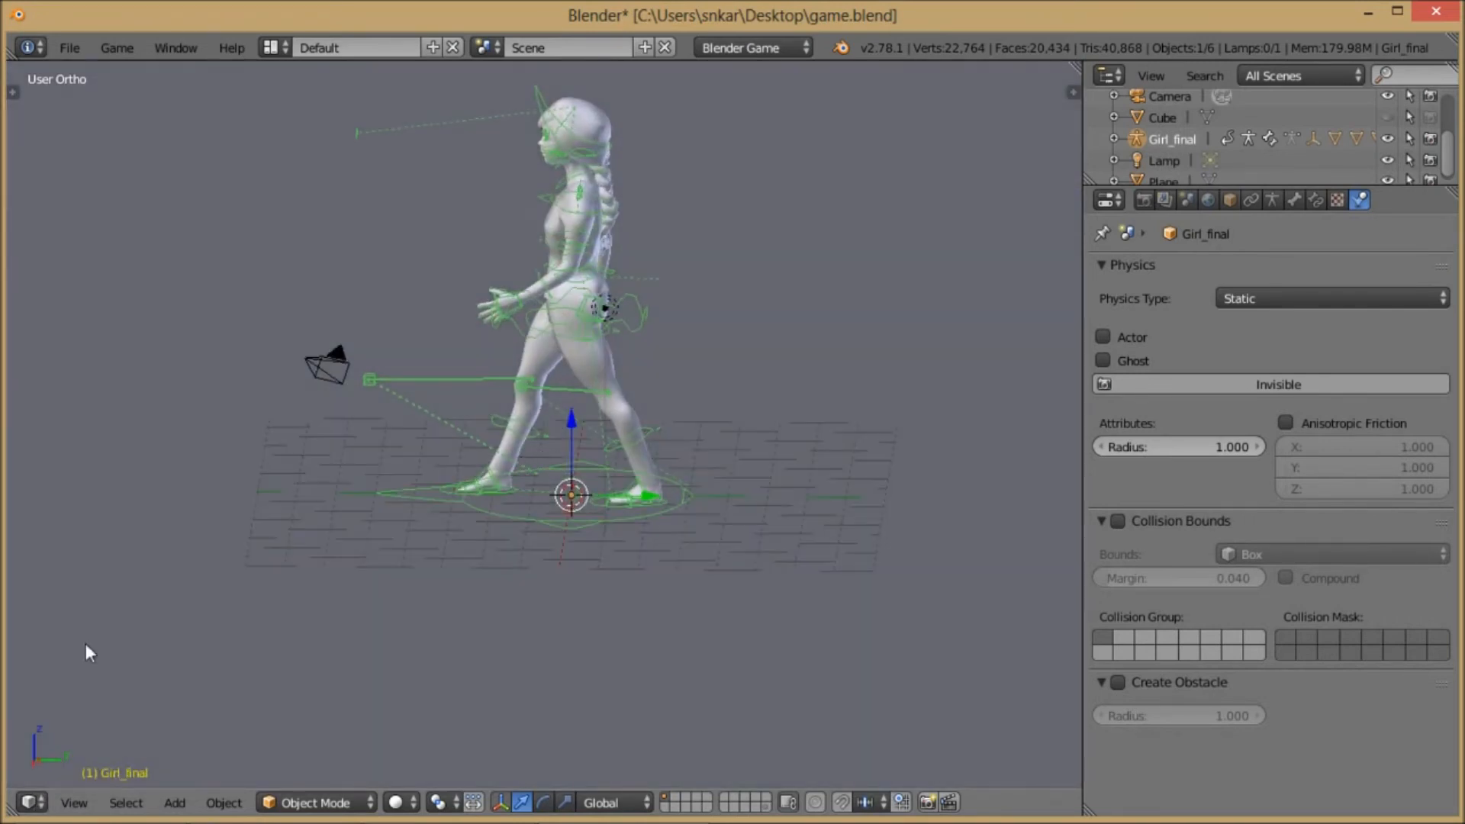
{"action": "left_click", "coordinate": [31, 803]}
{"action": "left_click", "coordinate": [34, 803]}
{"action": "scroll", "coordinate": [615, 331], "scroll_direction": "up", "scroll_amount": 3}
{"action": "scroll", "coordinate": [618, 328], "scroll_direction": "down", "scroll_amount": 5}
{"action": "scroll", "coordinate": [622, 329], "scroll_direction": "up", "scroll_amount": 3}
{"action": "scroll", "coordinate": [625, 340], "scroll_direction": "down", "scroll_amount": 2}
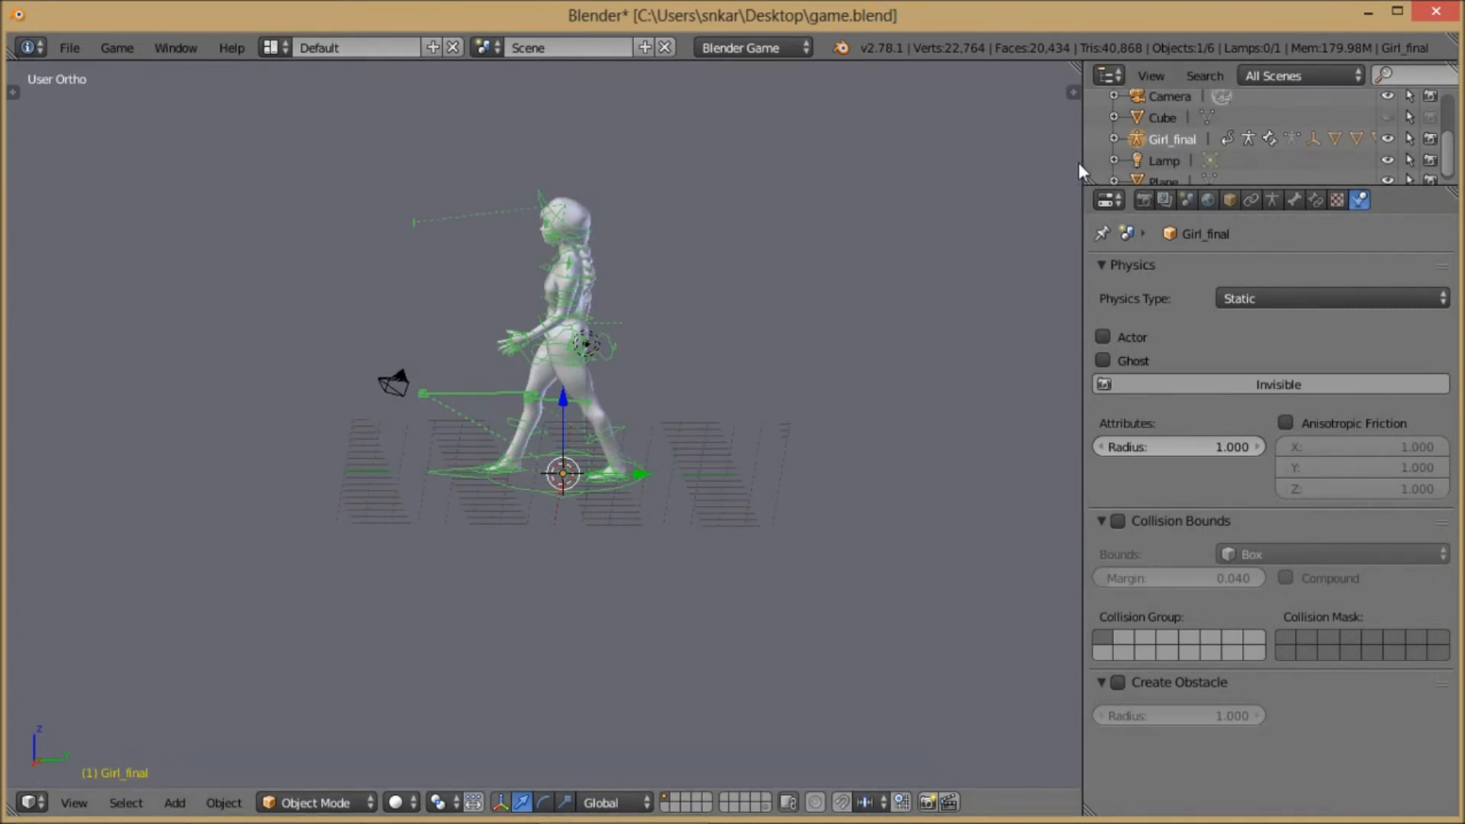
- Unhide the collision Cube around the girl and select it
{"action": "left_click", "coordinate": [1387, 117]}
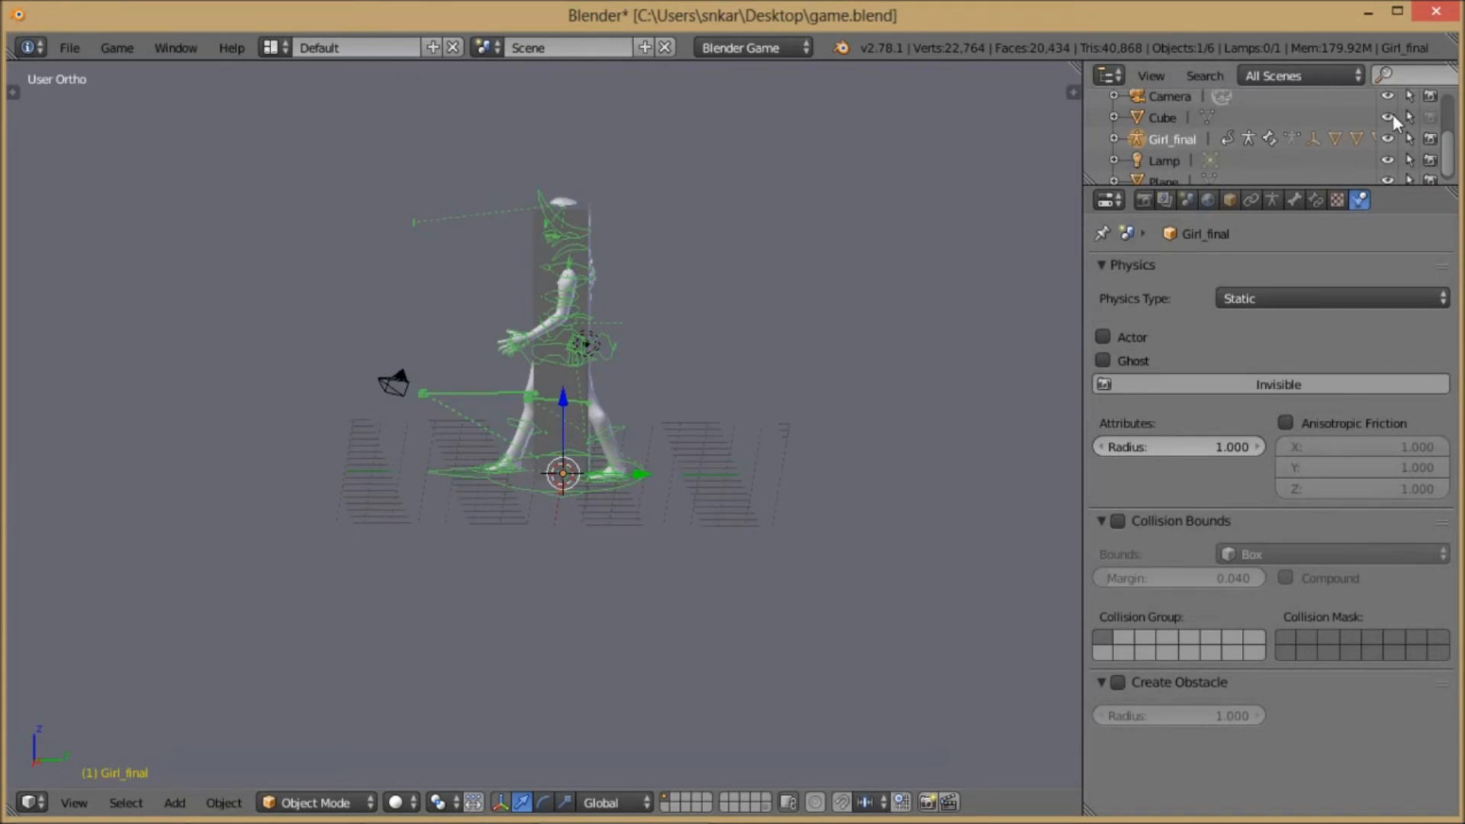
{"action": "middle_click_drag", "start_coordinate": [470, 454], "coordinate": [575, 322]}
{"action": "scroll", "coordinate": [641, 454], "scroll_direction": "up", "scroll_amount": 3}
{"action": "right_click", "coordinate": [496, 186]}
{"action": "middle_click_drag", "start_coordinate": [599, 226], "coordinate": [555, 110]}
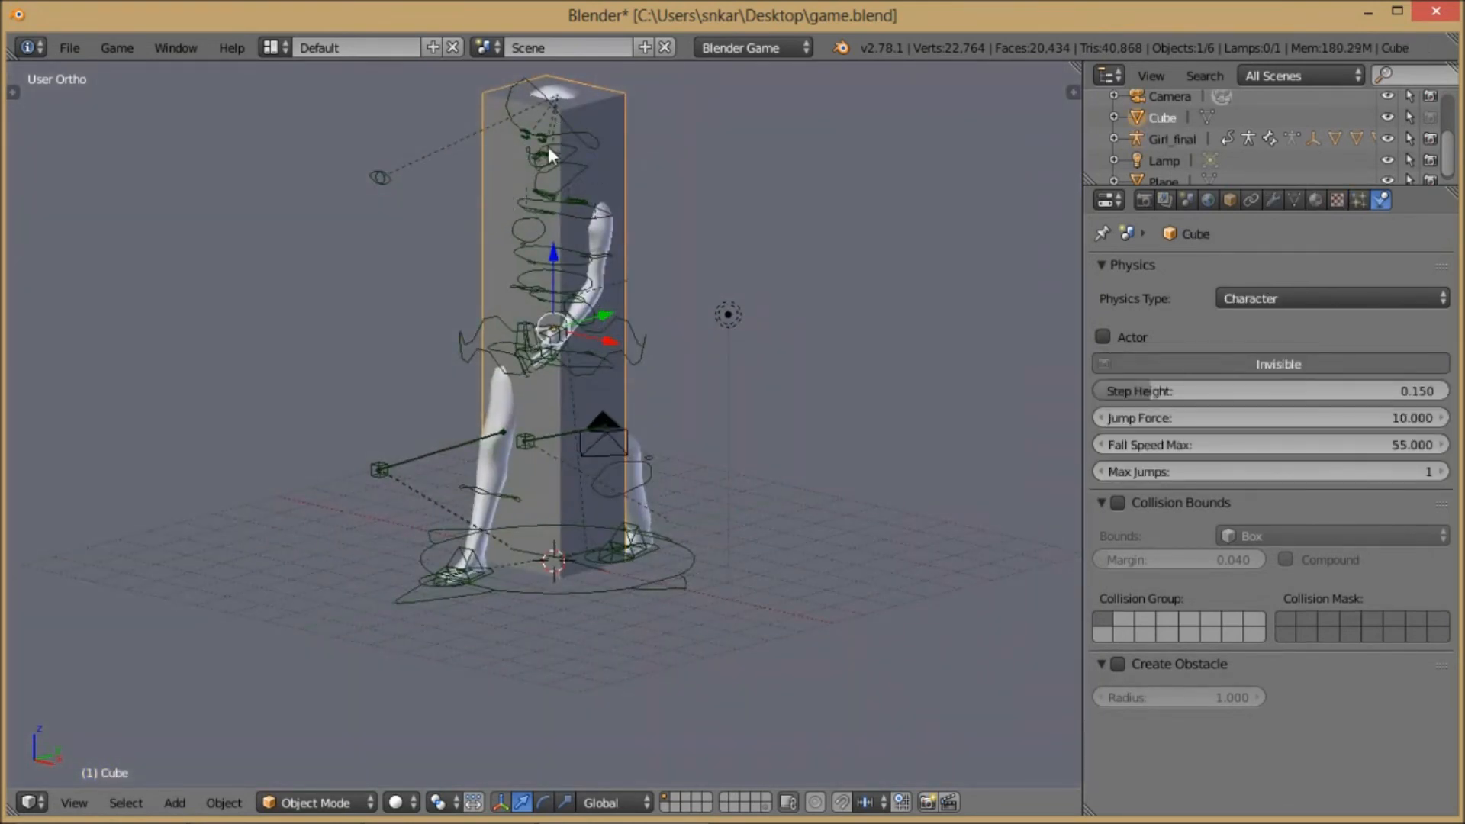
- Apply the scale of the collision Cube
{"action": "middle_click_drag", "start_coordinate": [463, 397], "coordinate": [564, 396]}
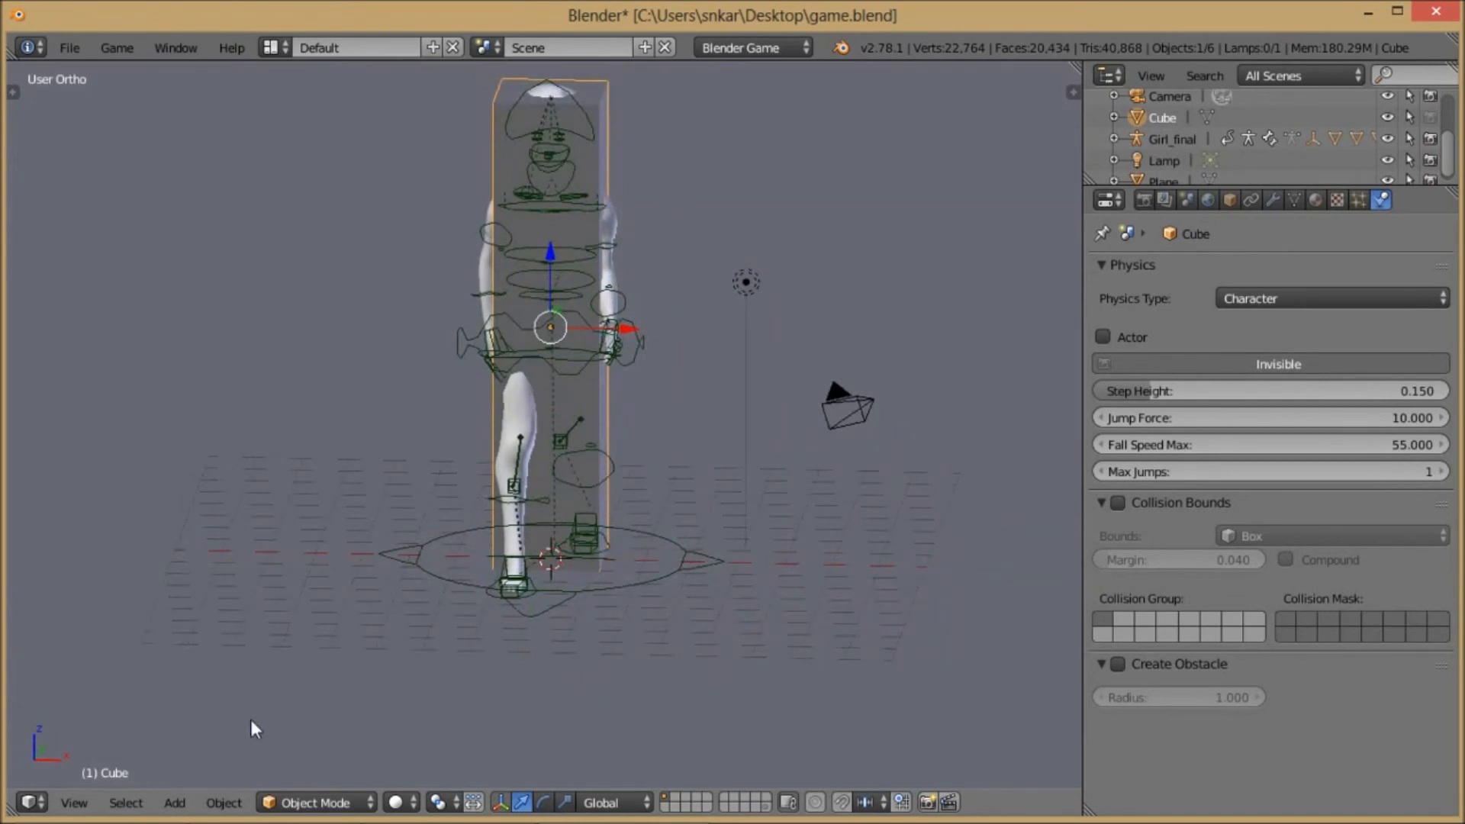
{"action": "left_click", "coordinate": [223, 803]}
{"action": "mouse_move", "coordinate": [287, 639]}
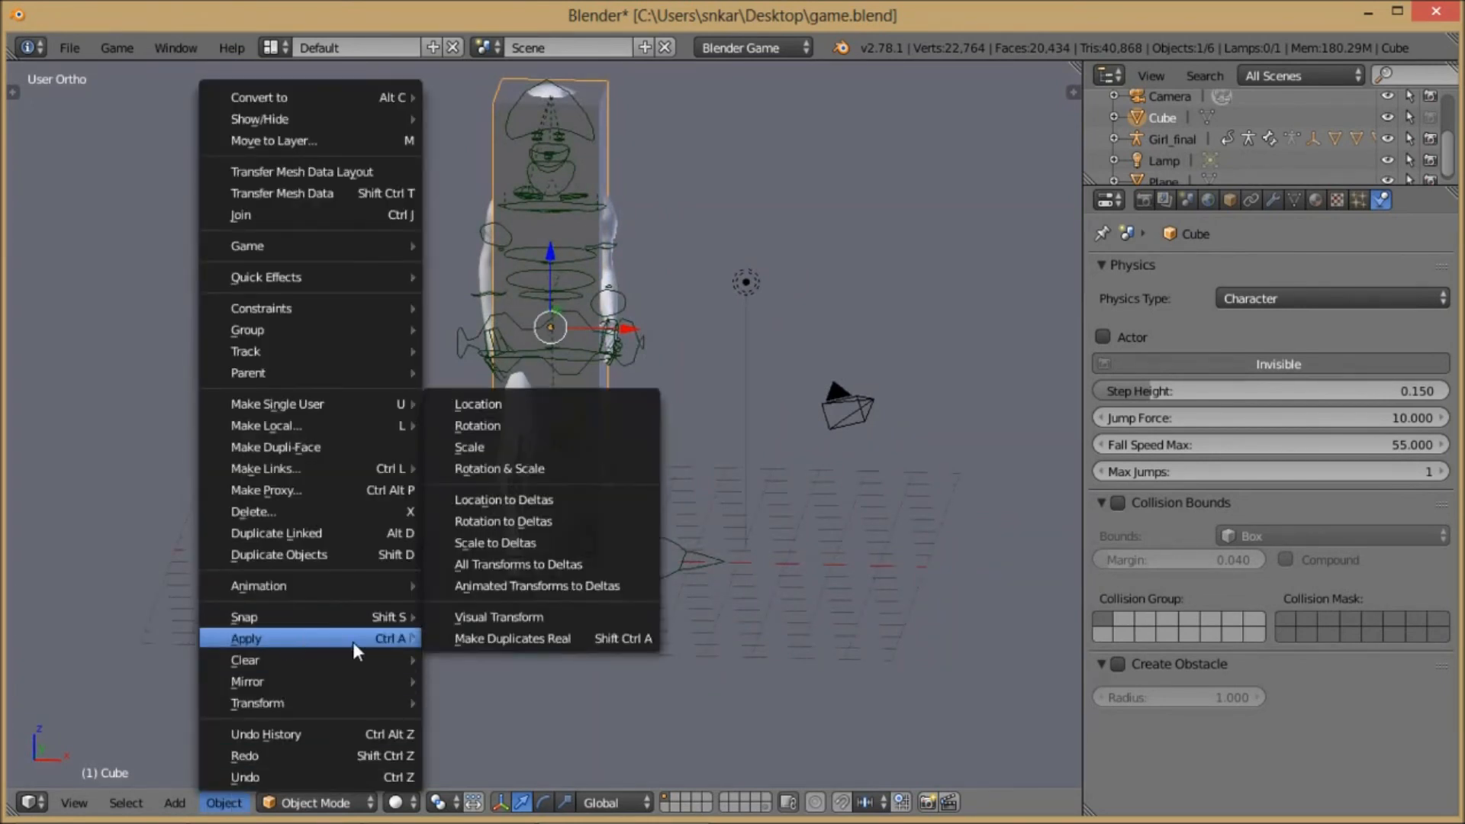
{"action": "left_click", "coordinate": [515, 447]}
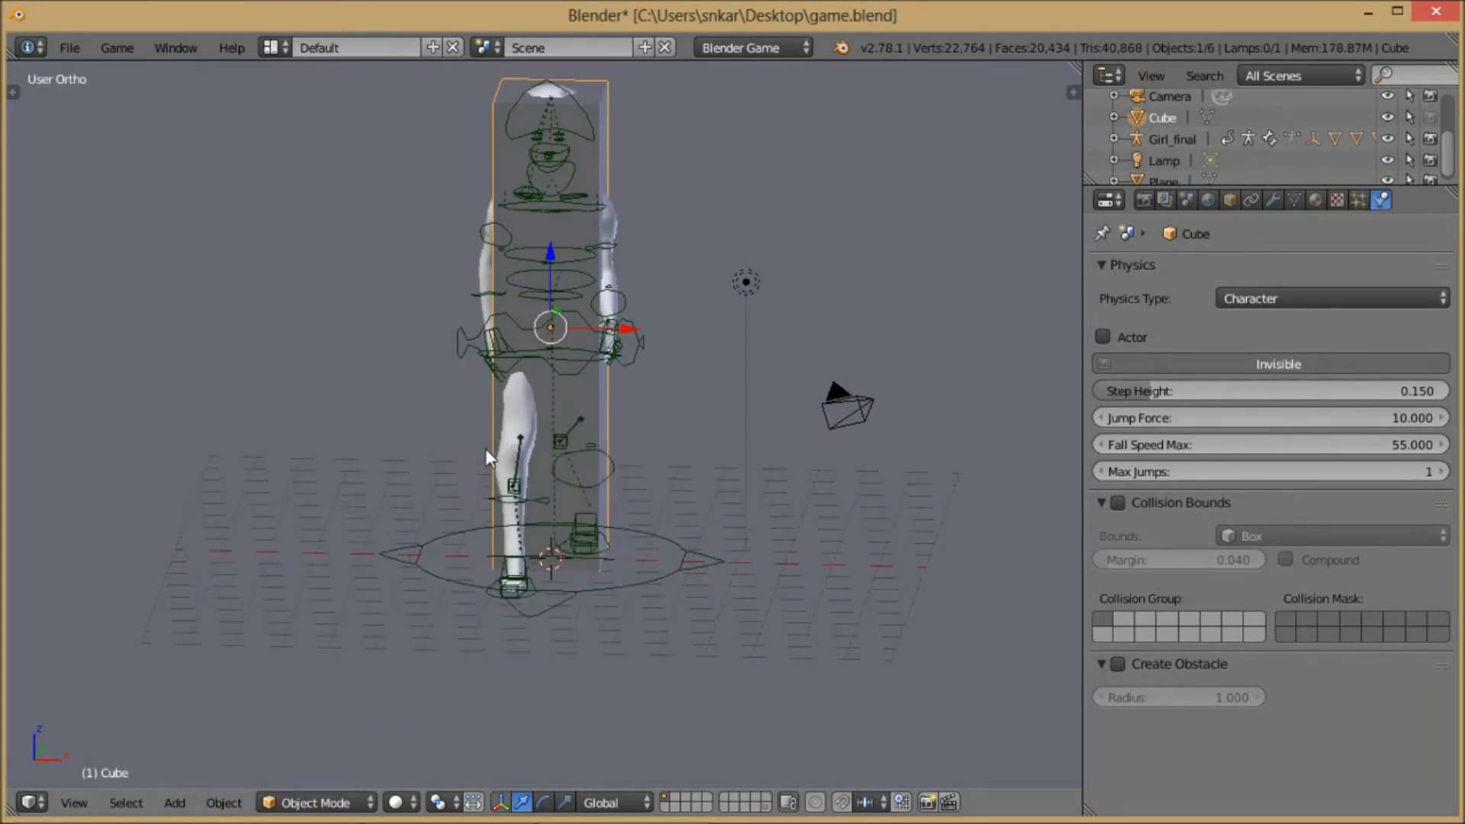
{"action": "scroll", "coordinate": [493, 447], "scroll_direction": "down", "scroll_amount": 5}
{"action": "scroll", "coordinate": [496, 446], "scroll_direction": "up", "scroll_amount": 5}
{"action": "middle_click_drag", "start_coordinate": [828, 263], "coordinate": [587, 223]}
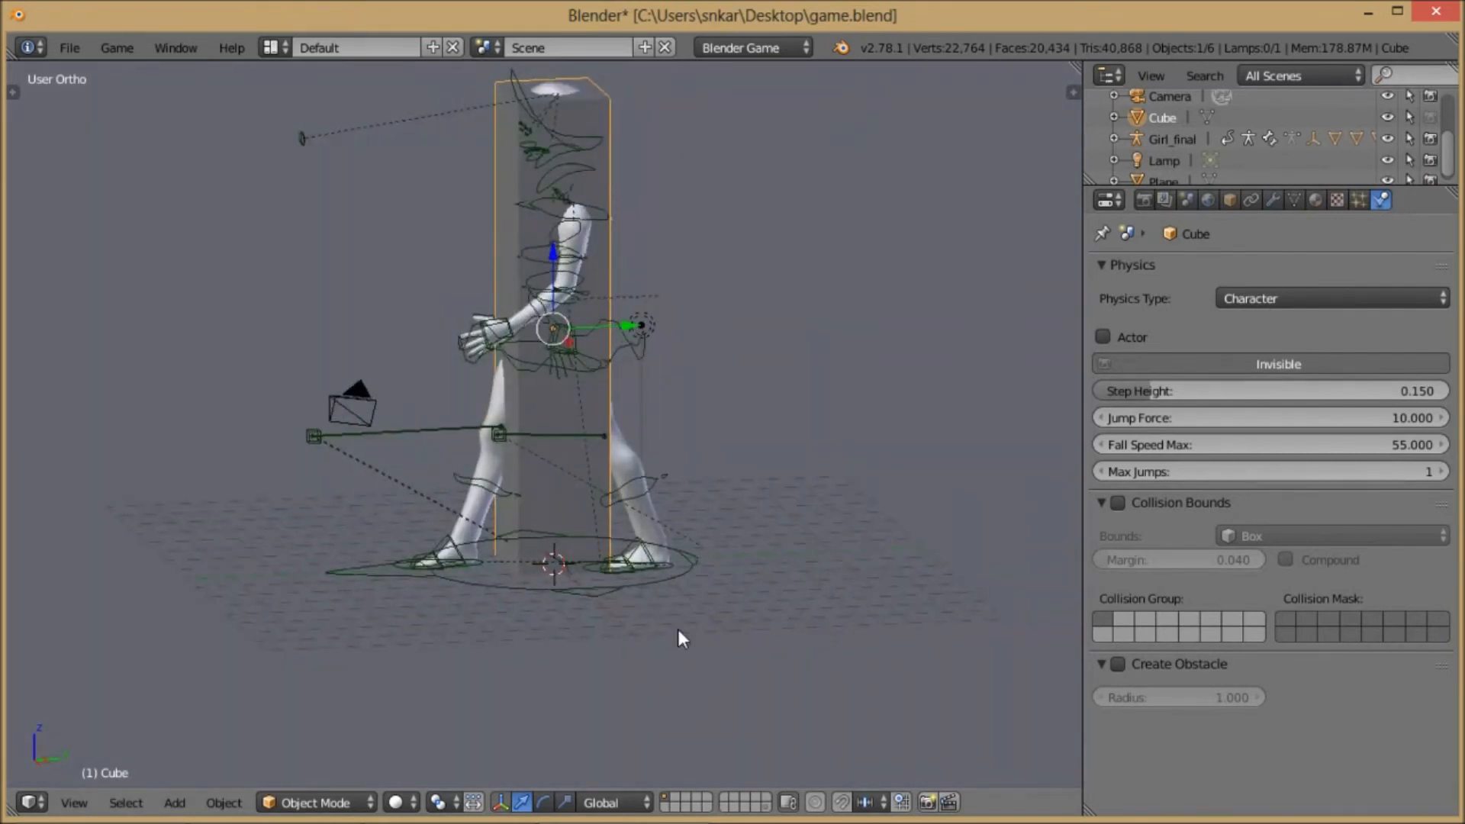
{"action": "scroll", "coordinate": [807, 544], "scroll_direction": "down", "scroll_amount": 4}
{"action": "middle_click_drag", "start_coordinate": [806, 543], "coordinate": [852, 372]}
{"action": "right_click", "coordinate": [811, 230]}
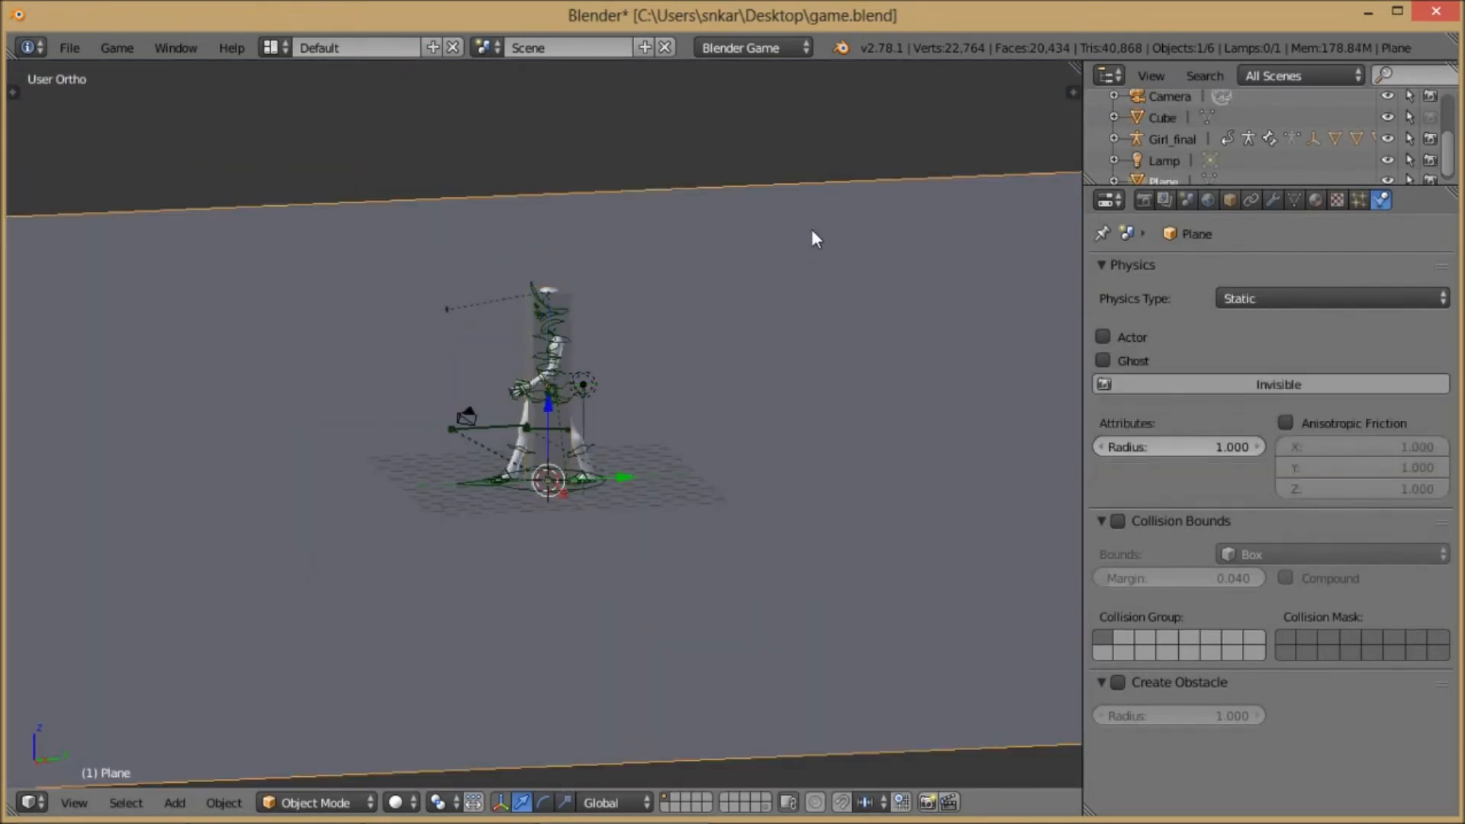
{"action": "scroll", "coordinate": [803, 239], "scroll_direction": "up", "scroll_amount": 4}
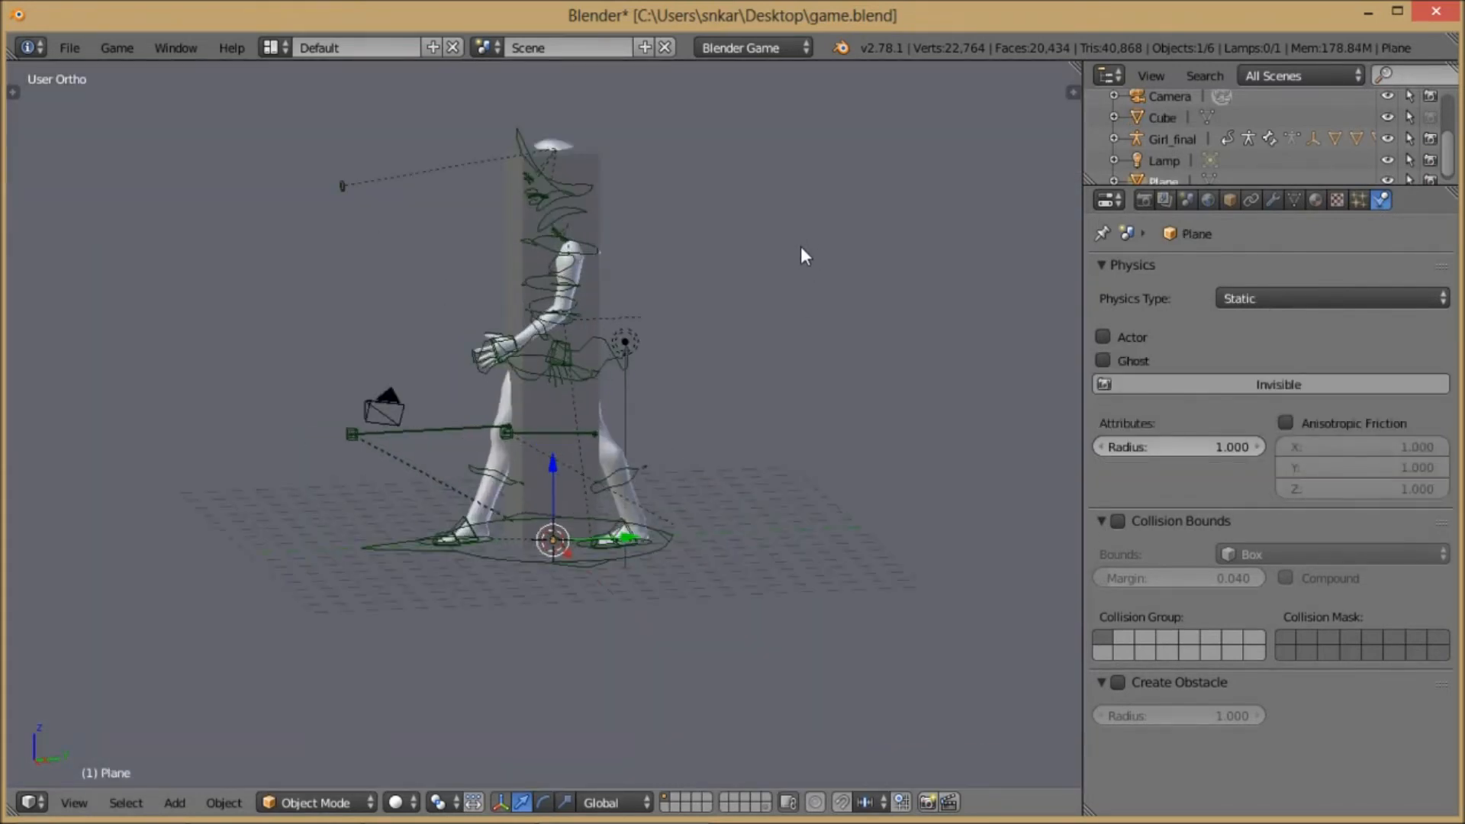
{"action": "right_click", "coordinate": [588, 162]}
{"action": "scroll", "coordinate": [644, 186], "scroll_direction": "up", "scroll_amount": 3}
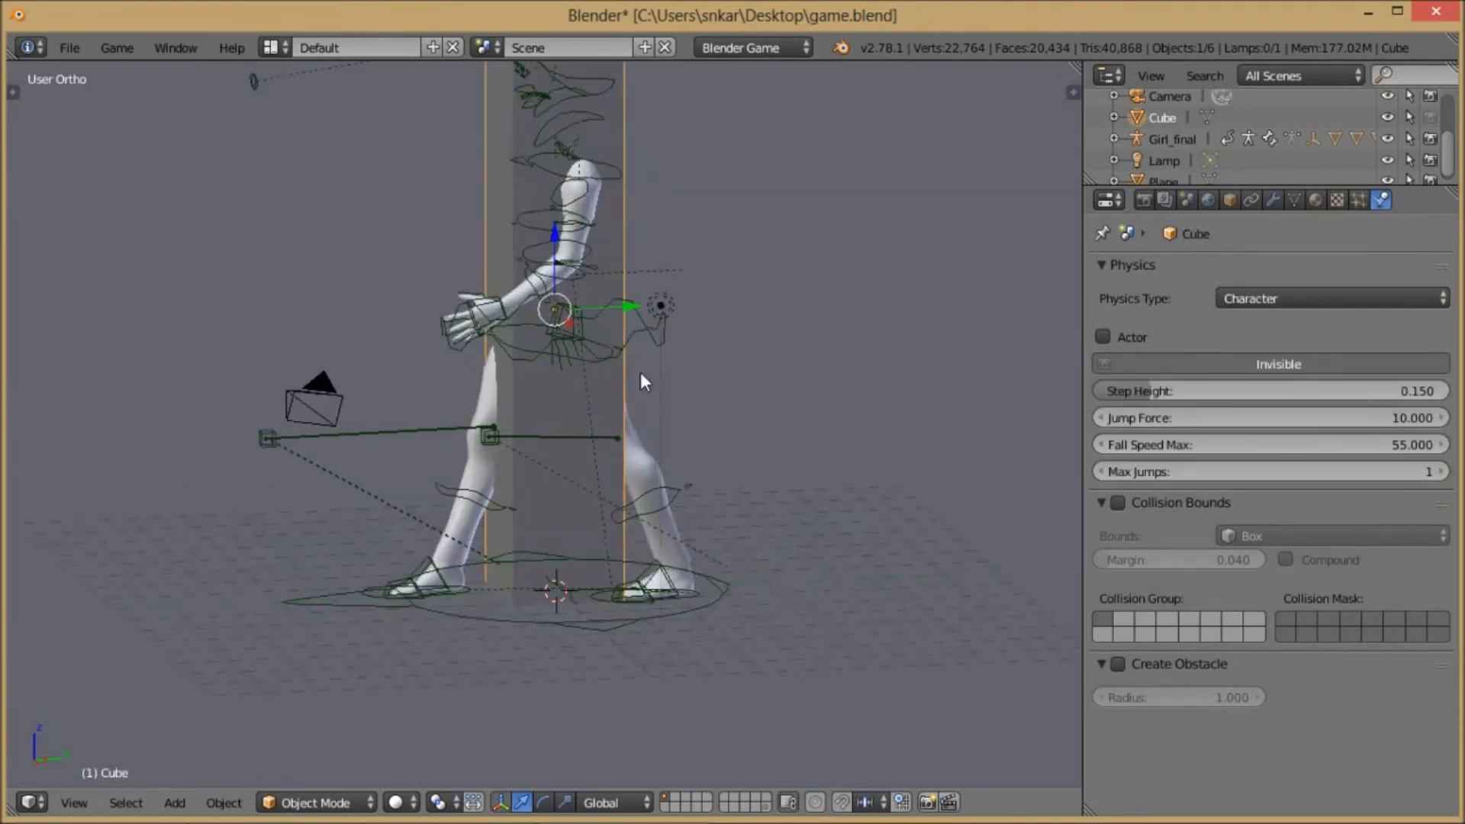
{"action": "mouse_move", "coordinate": [649, 323]}
{"action": "middle_mouse_down"}
{"action": "mouse_move", "coordinate": [795, 270]}
{"action": "mouse_move", "coordinate": [725, 304]}
{"action": "mouse_move", "coordinate": [682, 354]}
{"action": "mouse_move", "coordinate": [622, 316]}
{"action": "middle_mouse_up"}
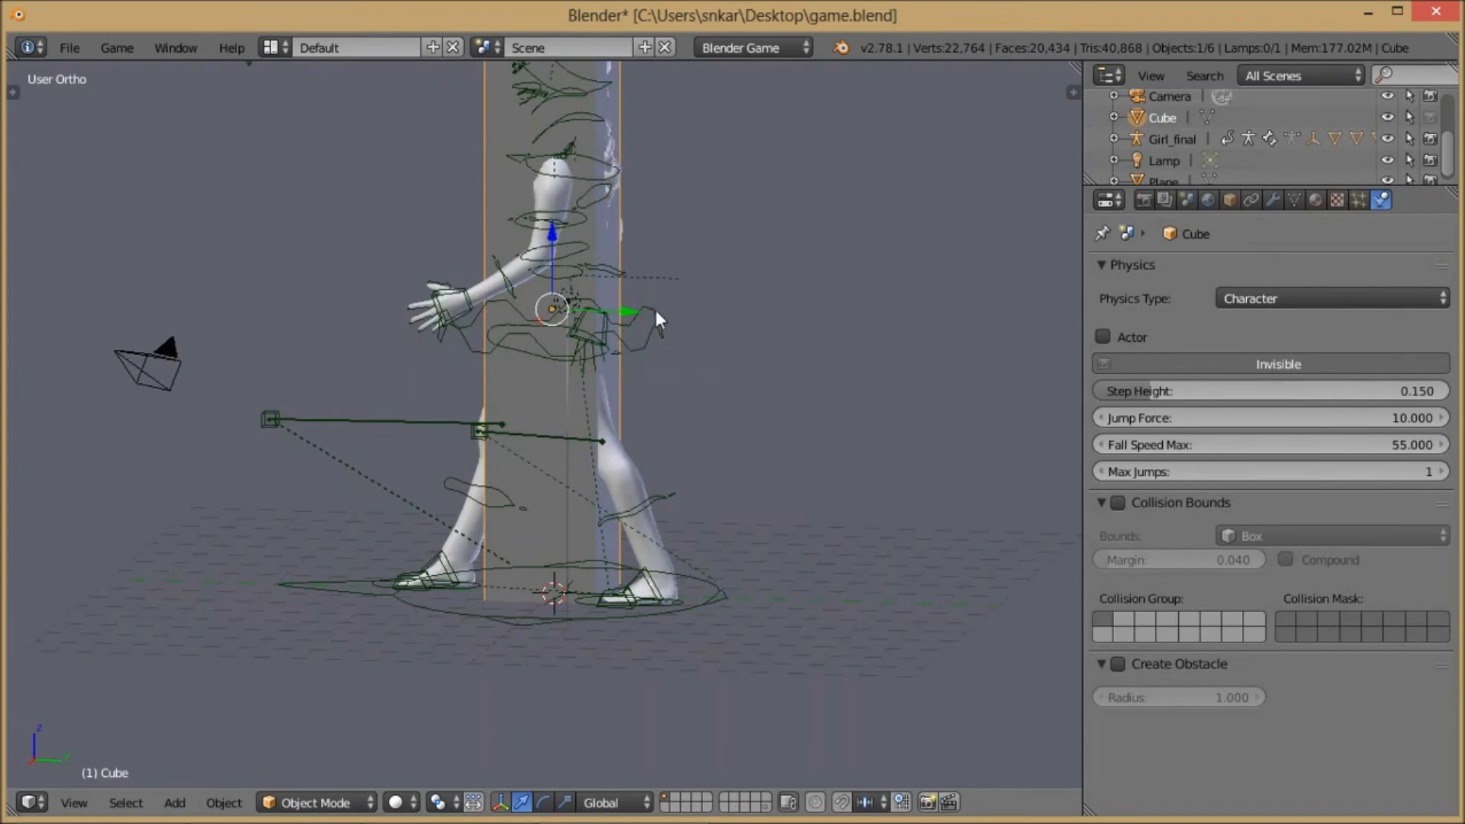
- Parent the Girl_final armature to the collision Cube with the Object parent type
{"action": "right_click", "coordinate": [656, 328]}
{"action": "scroll", "coordinate": [656, 326], "scroll_direction": "down", "scroll_amount": 3}
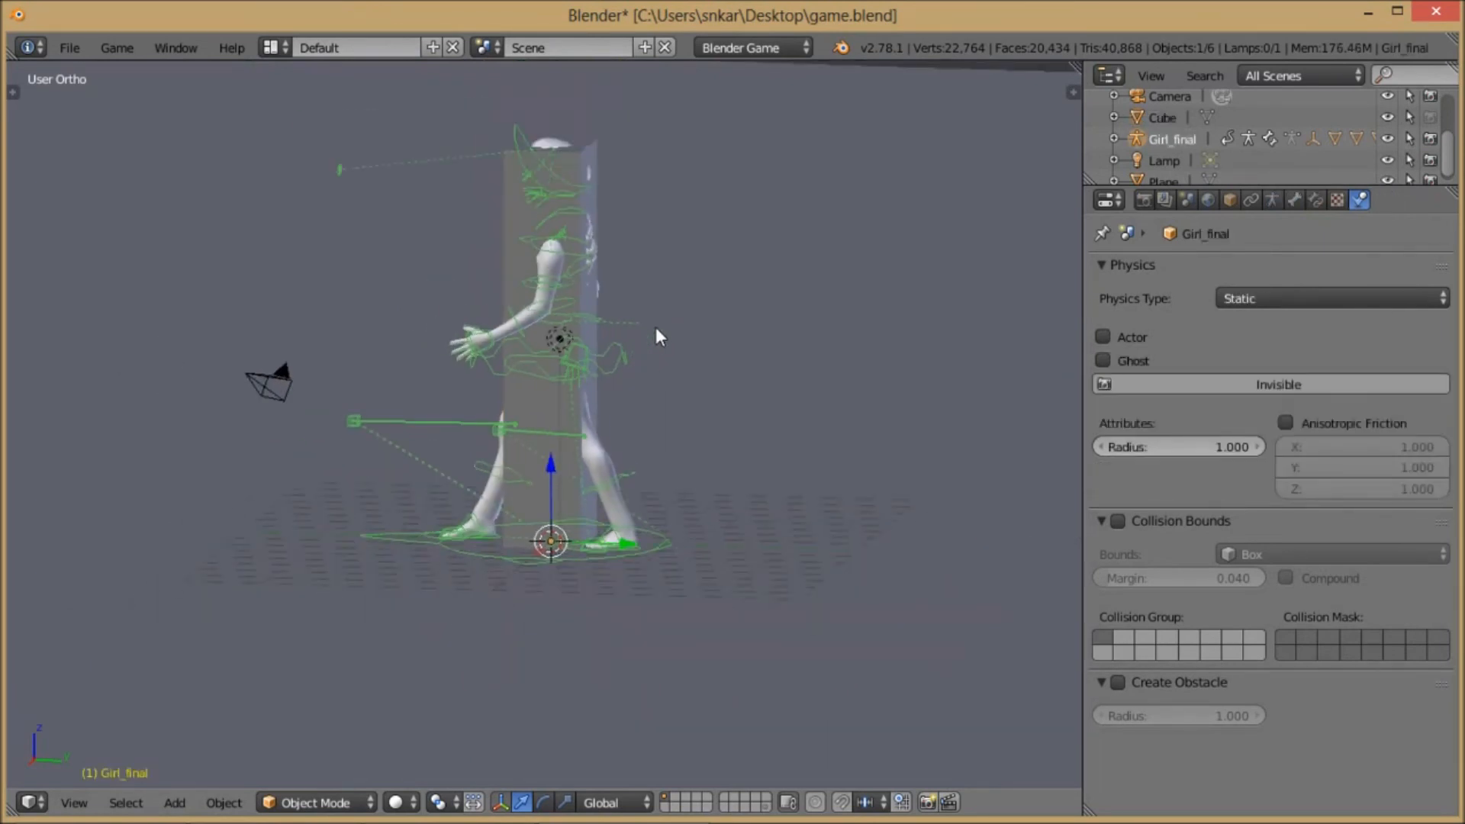
{"action": "scroll", "coordinate": [711, 351], "scroll_direction": "up", "scroll_amount": 2}
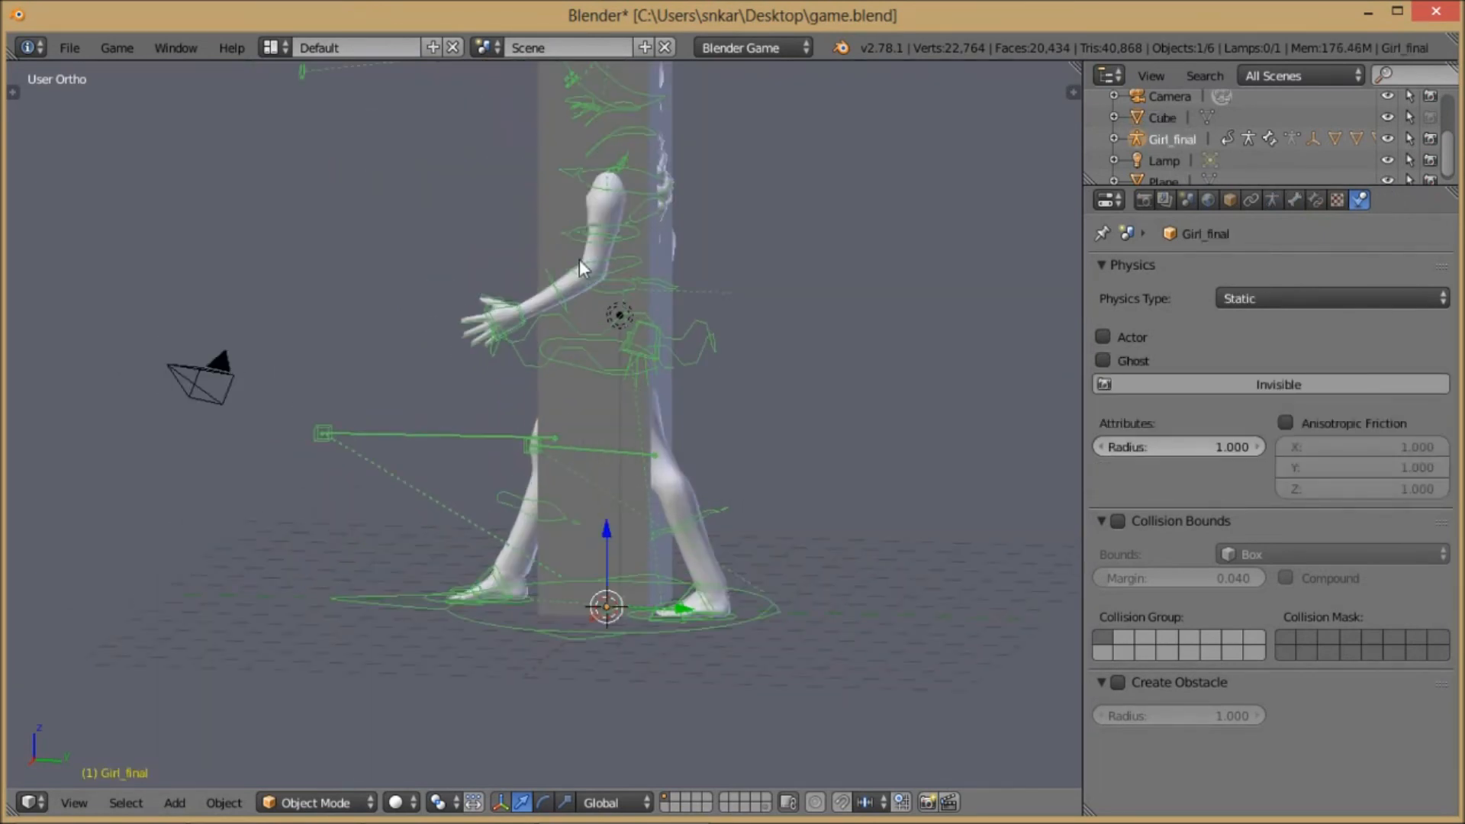
{"action": "right_click", "coordinate": [543, 145]}
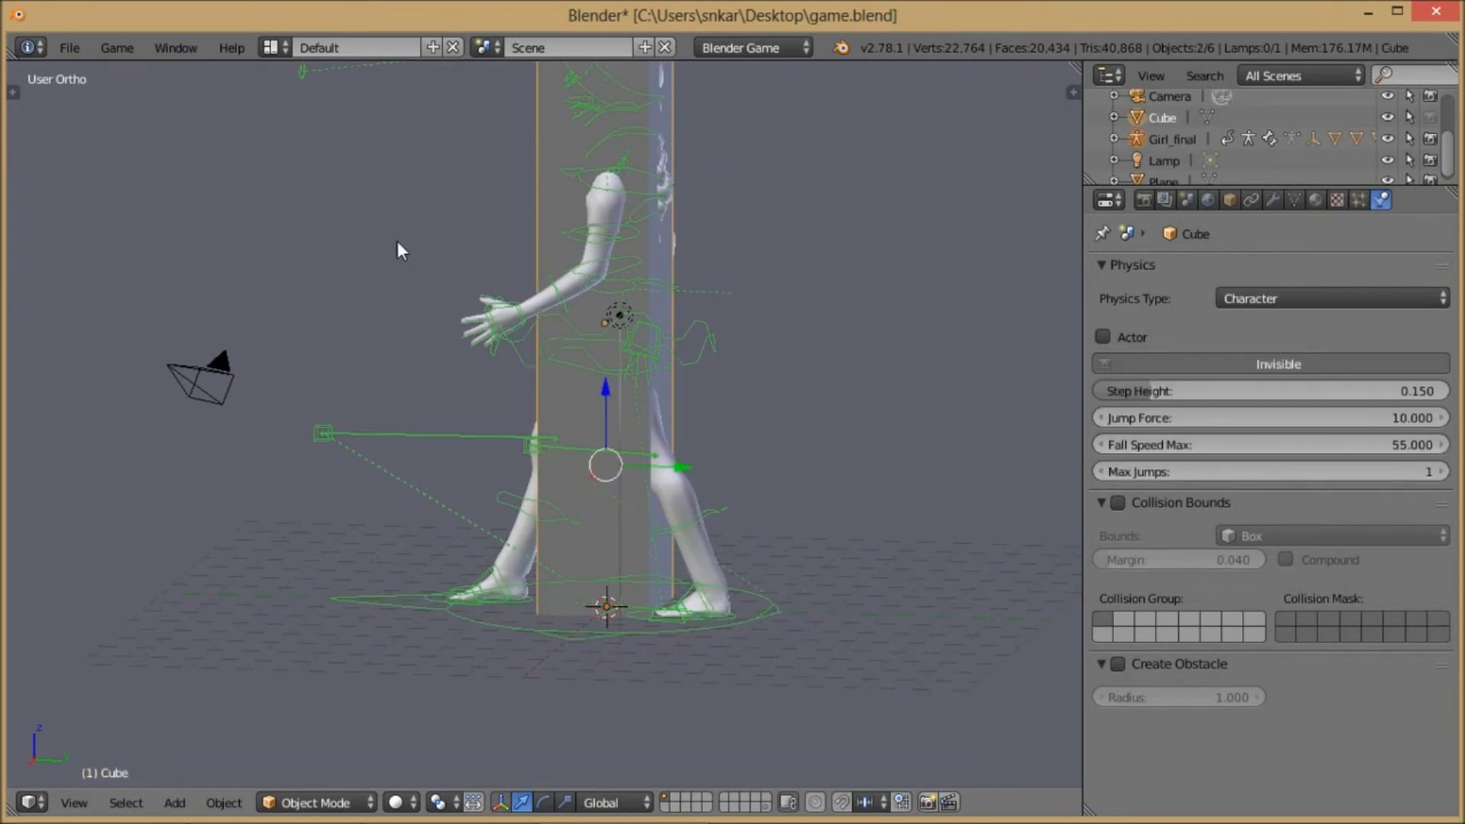
{"action": "key", "text": "ctrl+p"}
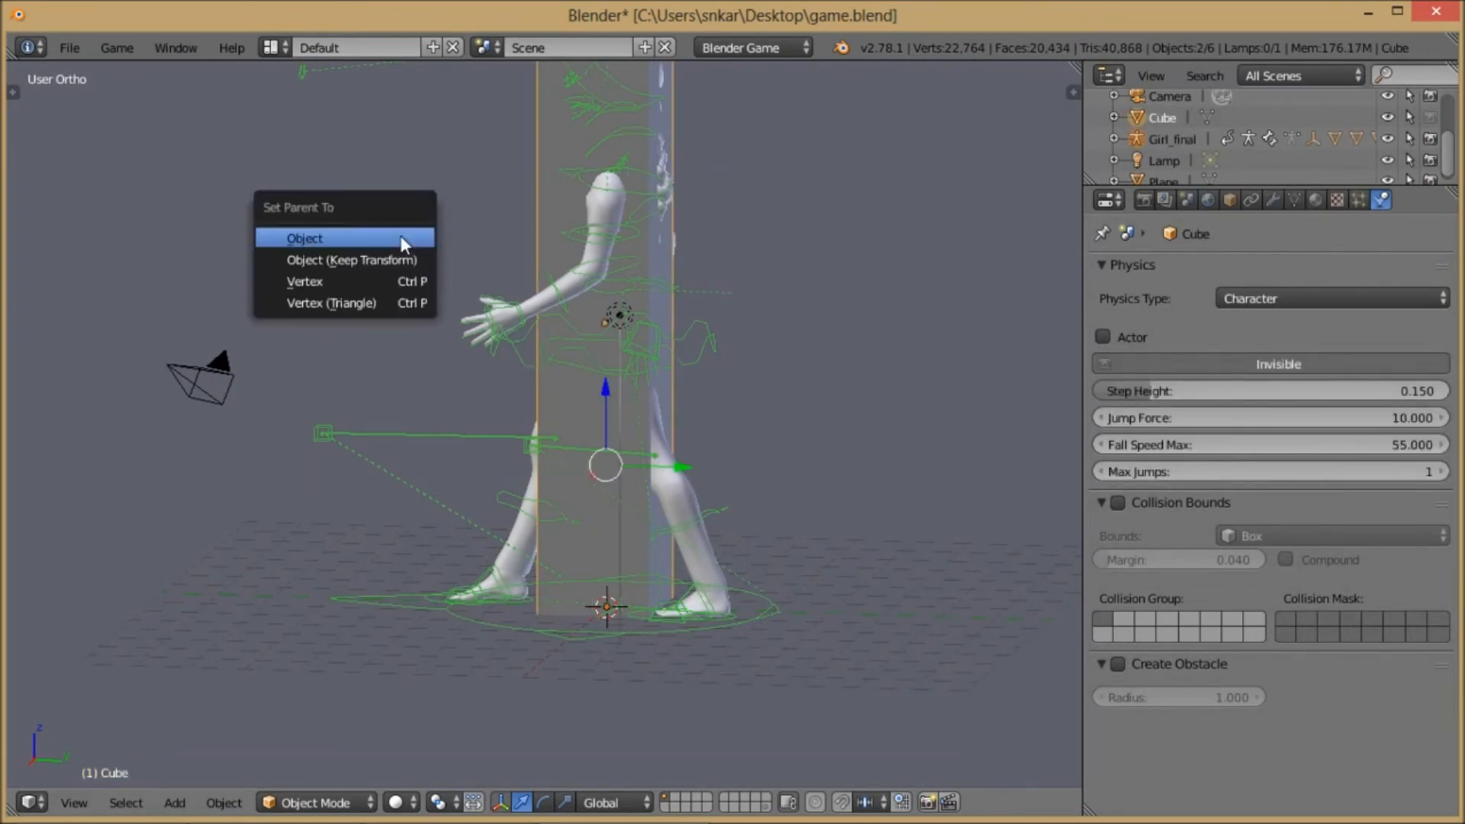
{"action": "left_click", "coordinate": [402, 241]}
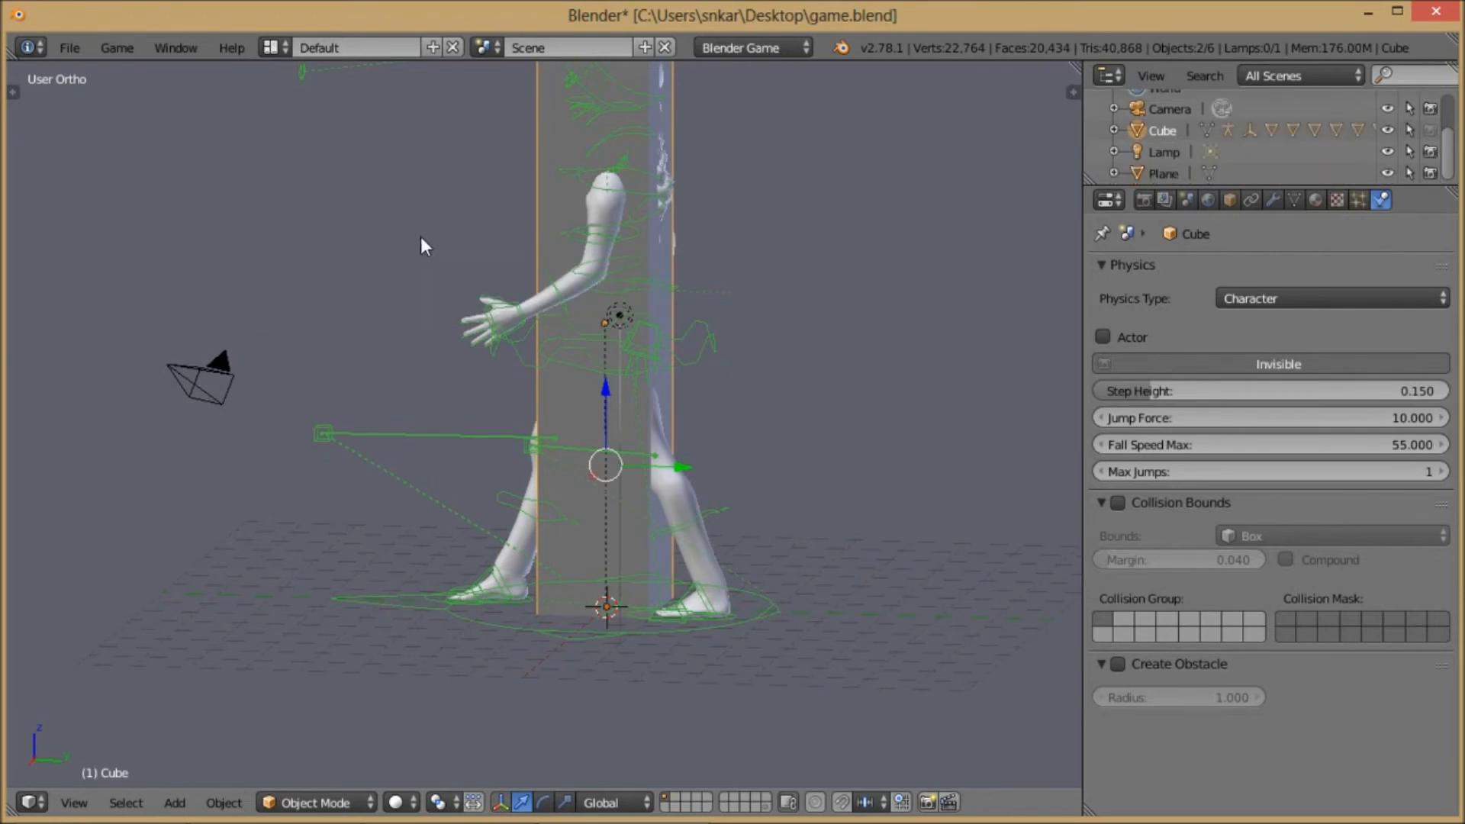
- Select only the Cube, move it freely to test the parenting with the girl, and undo the move
{"action": "scroll", "coordinate": [411, 242], "scroll_direction": "down", "scroll_amount": 3}
{"action": "right_click", "coordinate": [547, 253]}
{"action": "right_click", "coordinate": [541, 255]}
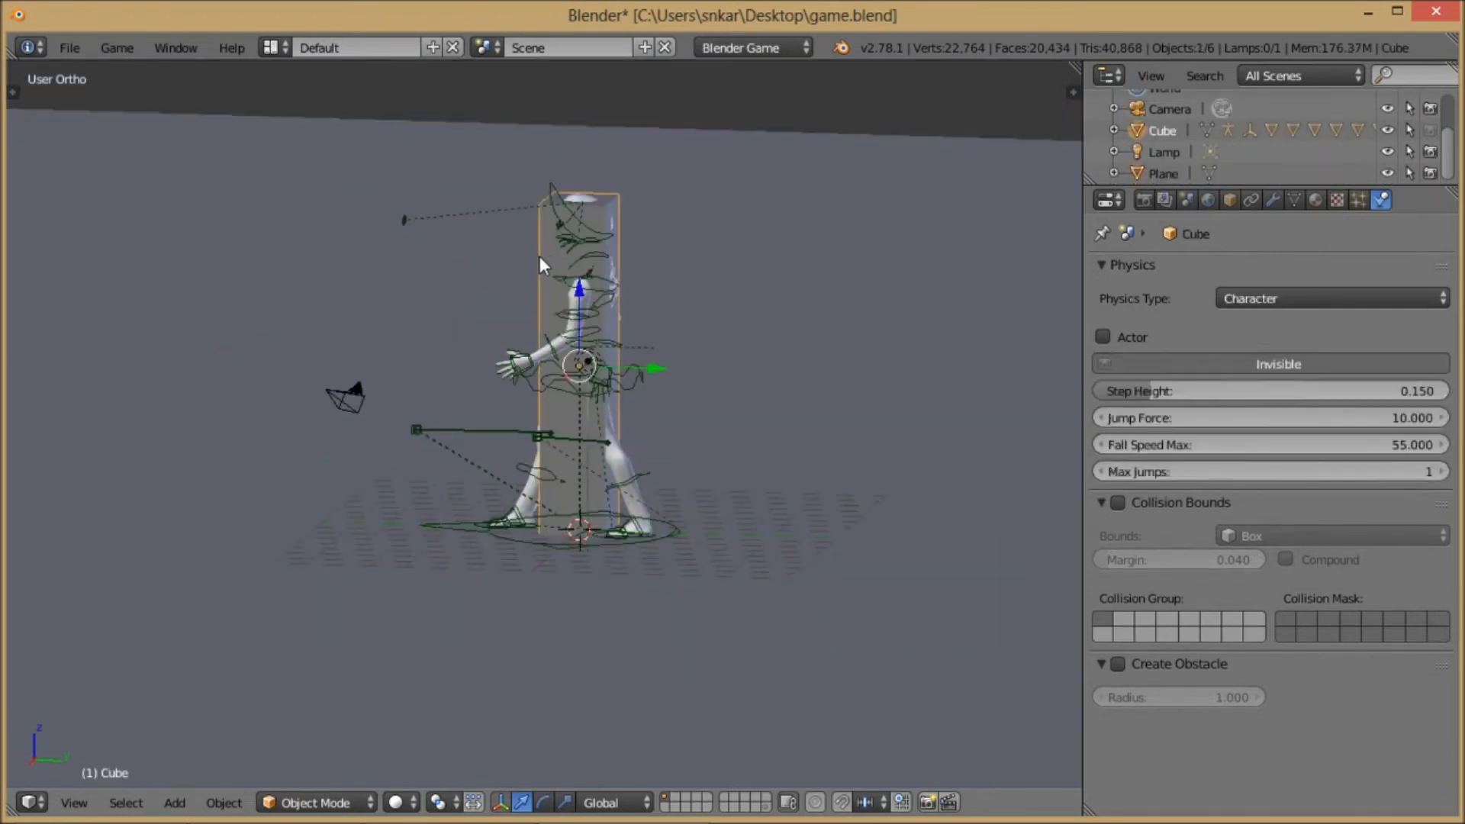
{"action": "key", "text": "g"}
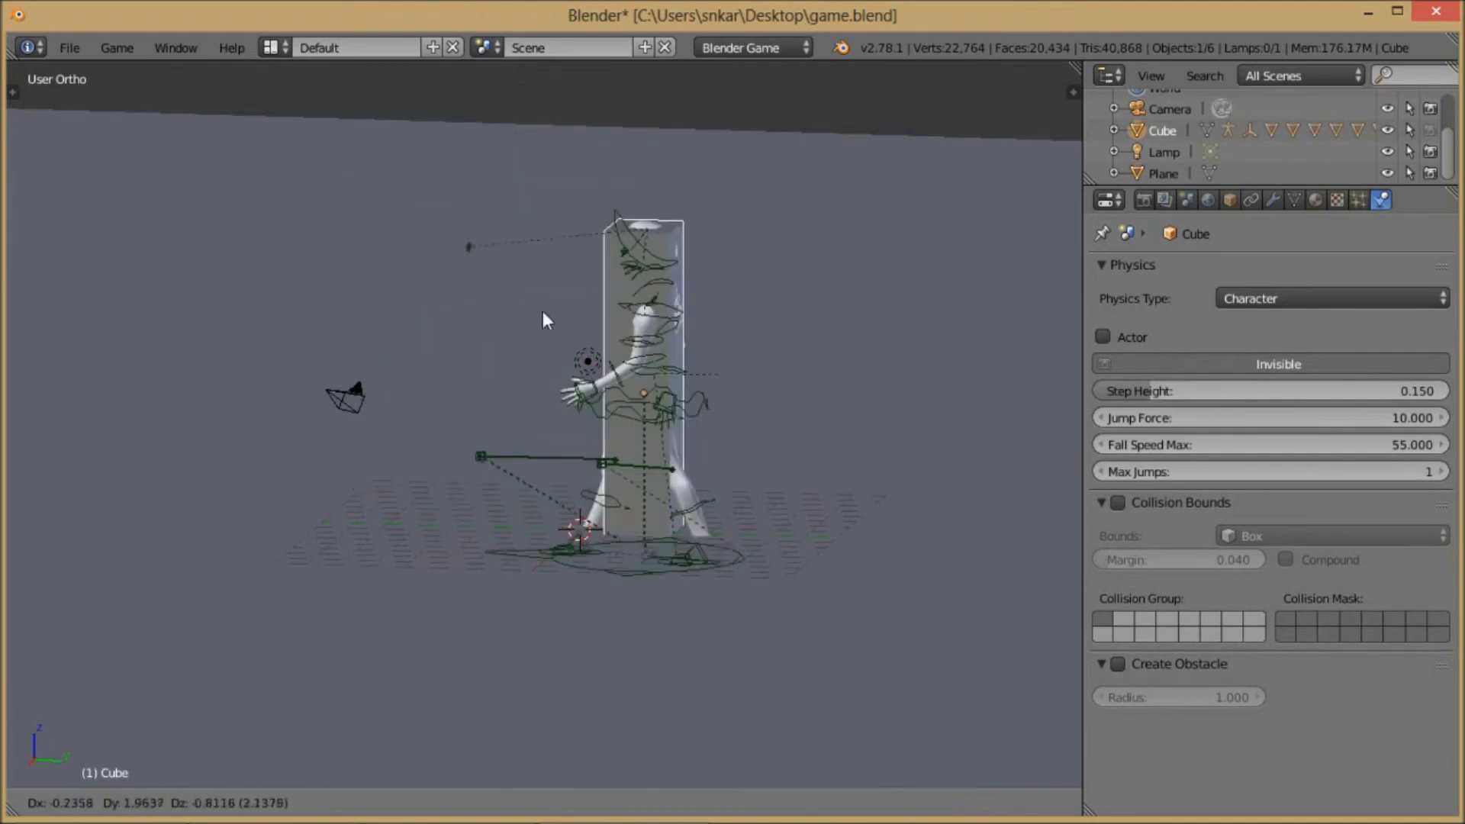
{"action": "left_click", "coordinate": [537, 223]}
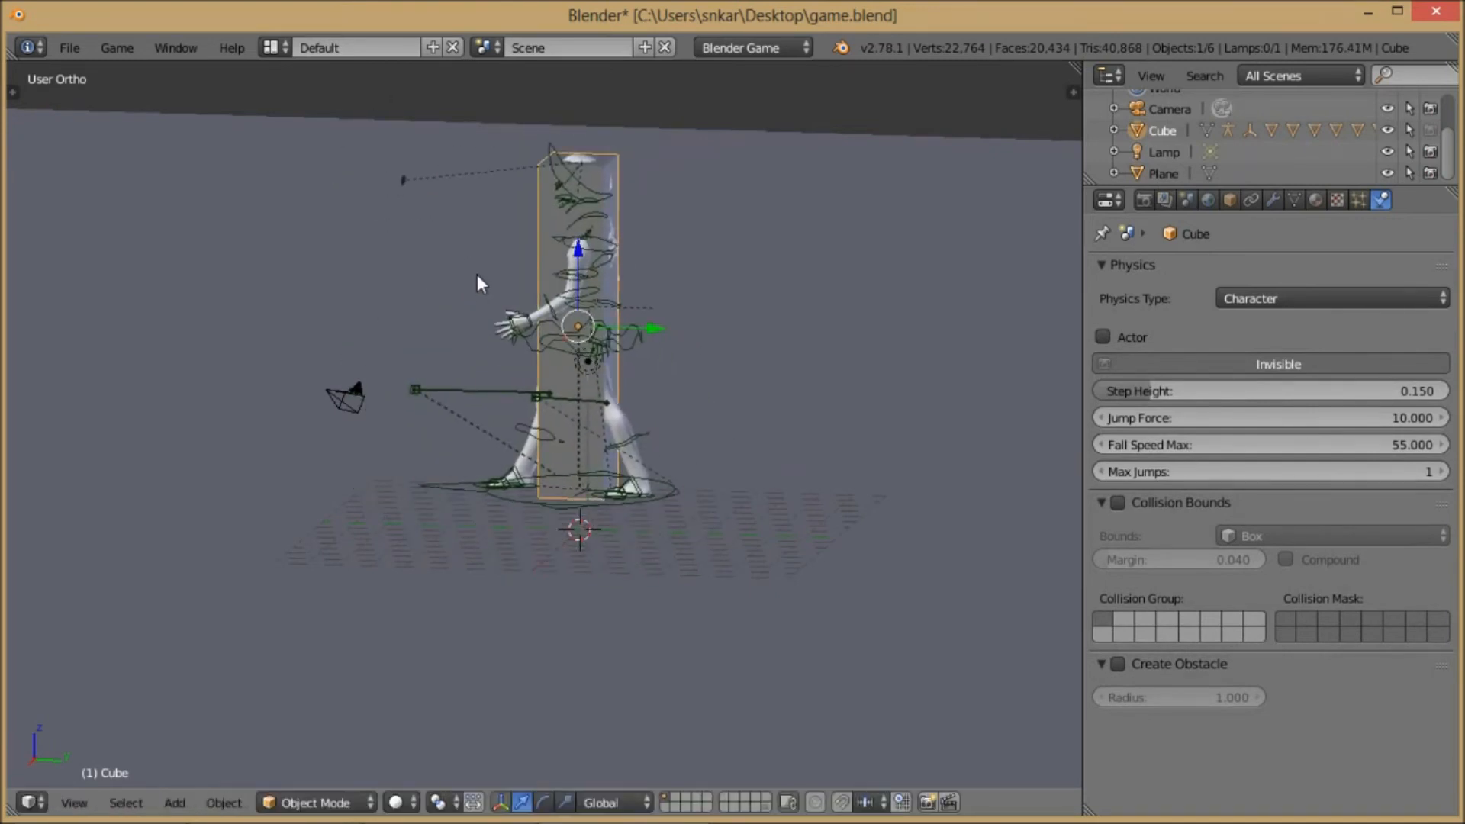
{"action": "key", "text": "ctrl+z"}
{"action": "scroll", "coordinate": [678, 365], "scroll_direction": "up", "scroll_amount": 3}
{"action": "mouse_move", "coordinate": [685, 359]}
{"action": "middle_mouse_down"}
{"action": "mouse_move", "coordinate": [764, 337]}
{"action": "mouse_move", "coordinate": [676, 348]}
{"action": "middle_mouse_up"}
{"action": "scroll", "coordinate": [763, 336], "scroll_direction": "down", "scroll_amount": 2}
{"action": "scroll", "coordinate": [542, 271], "scroll_direction": "up", "scroll_amount": 2}
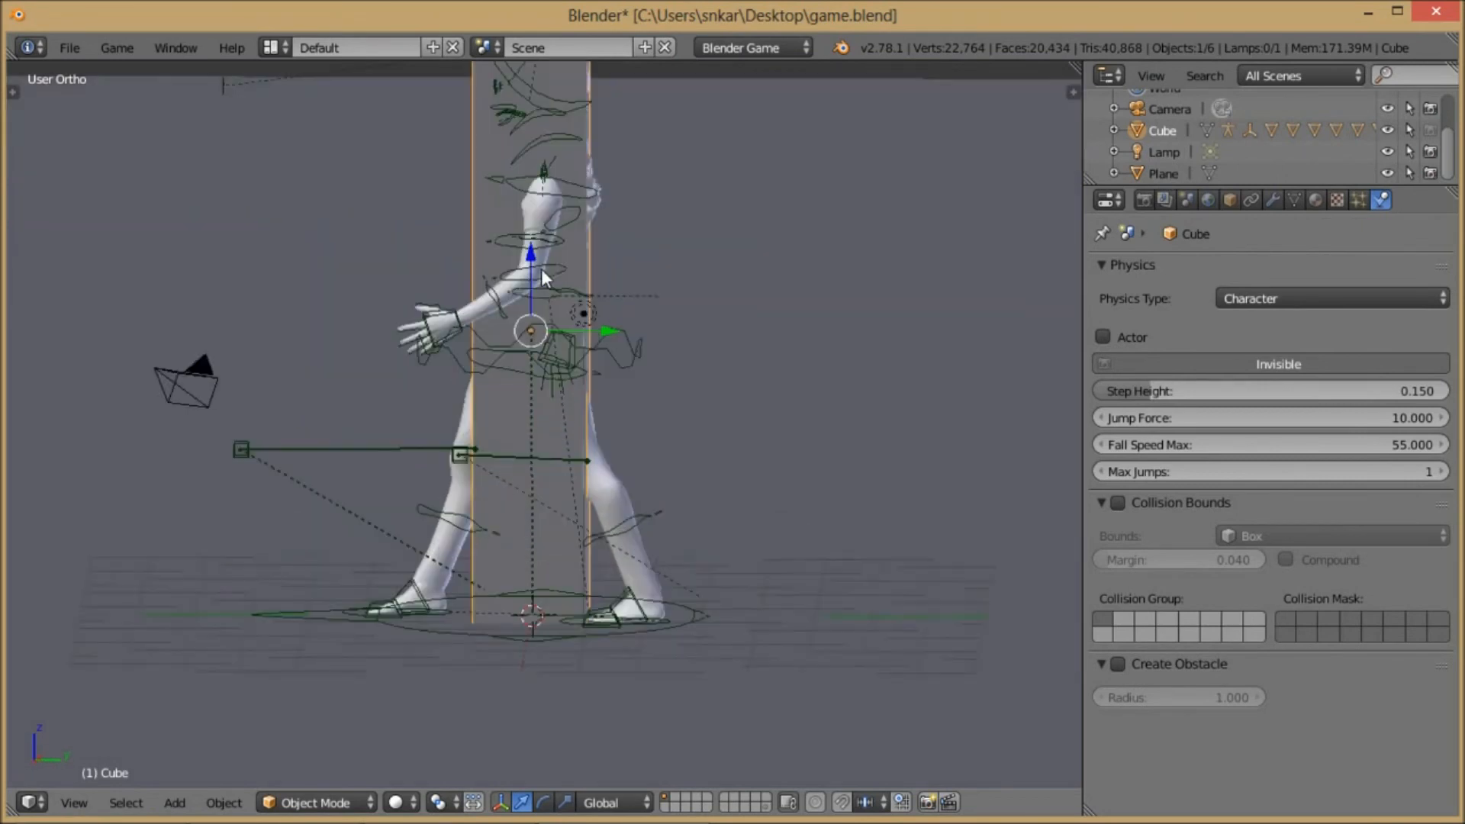
- Review the collision Cube's physics settings and pick Character again as its physics type
{"action": "middle_click_drag", "start_coordinate": [634, 282], "coordinate": [657, 303], "text": "shift"}
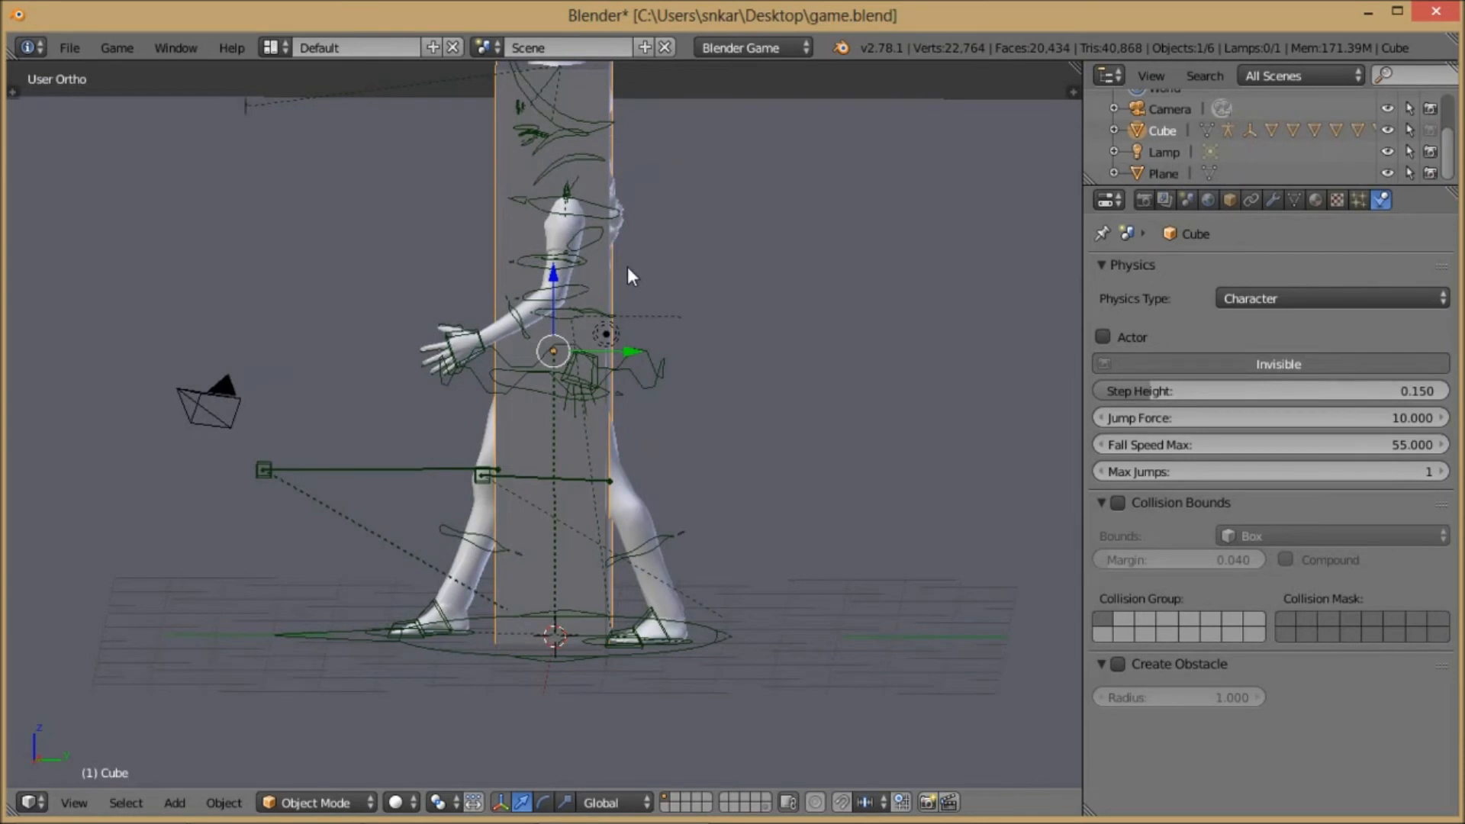
{"action": "left_click", "coordinate": [1302, 299]}
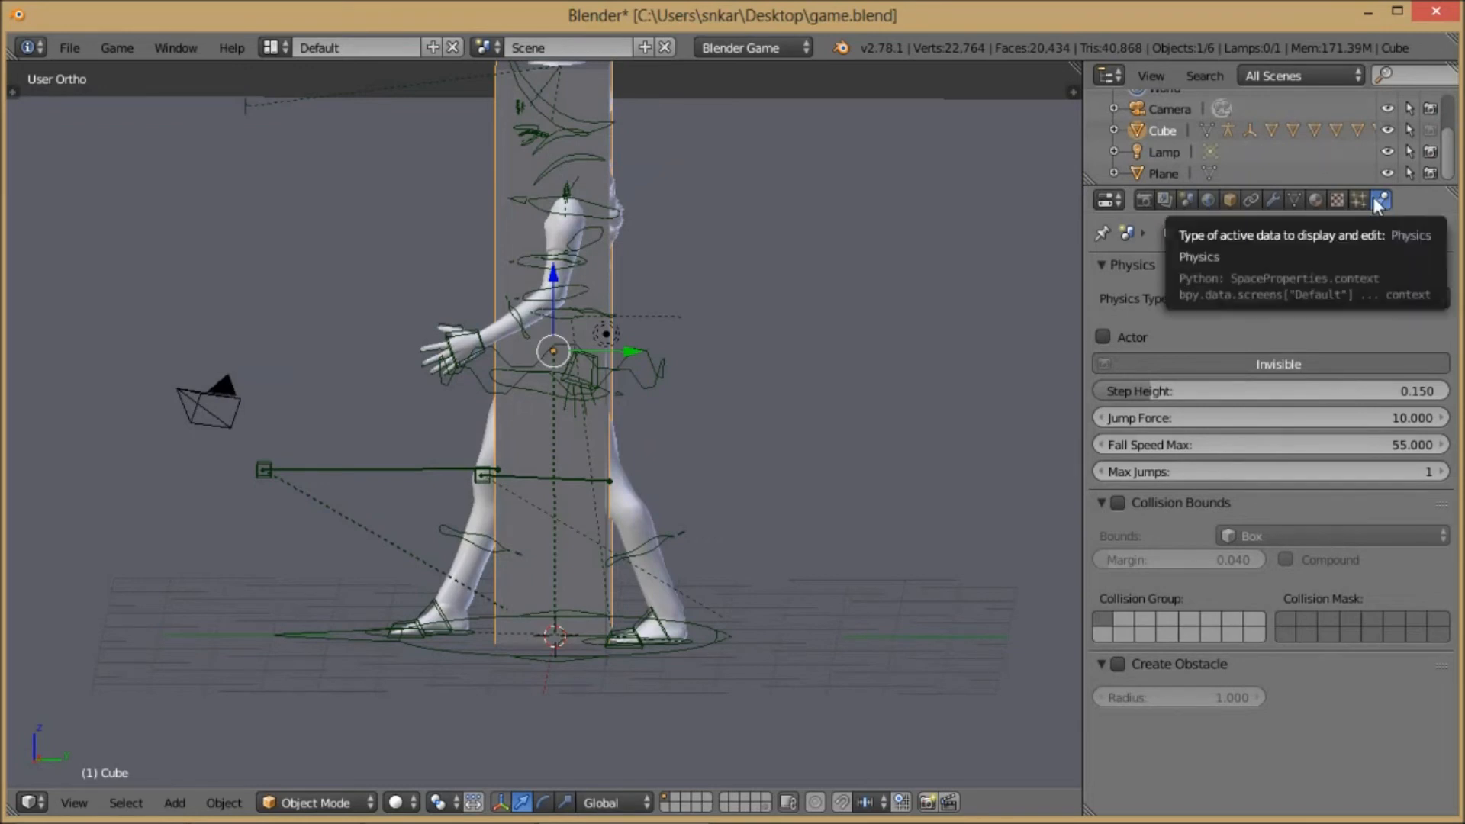
{"action": "left_click", "coordinate": [1145, 201]}
{"action": "left_click", "coordinate": [1229, 200]}
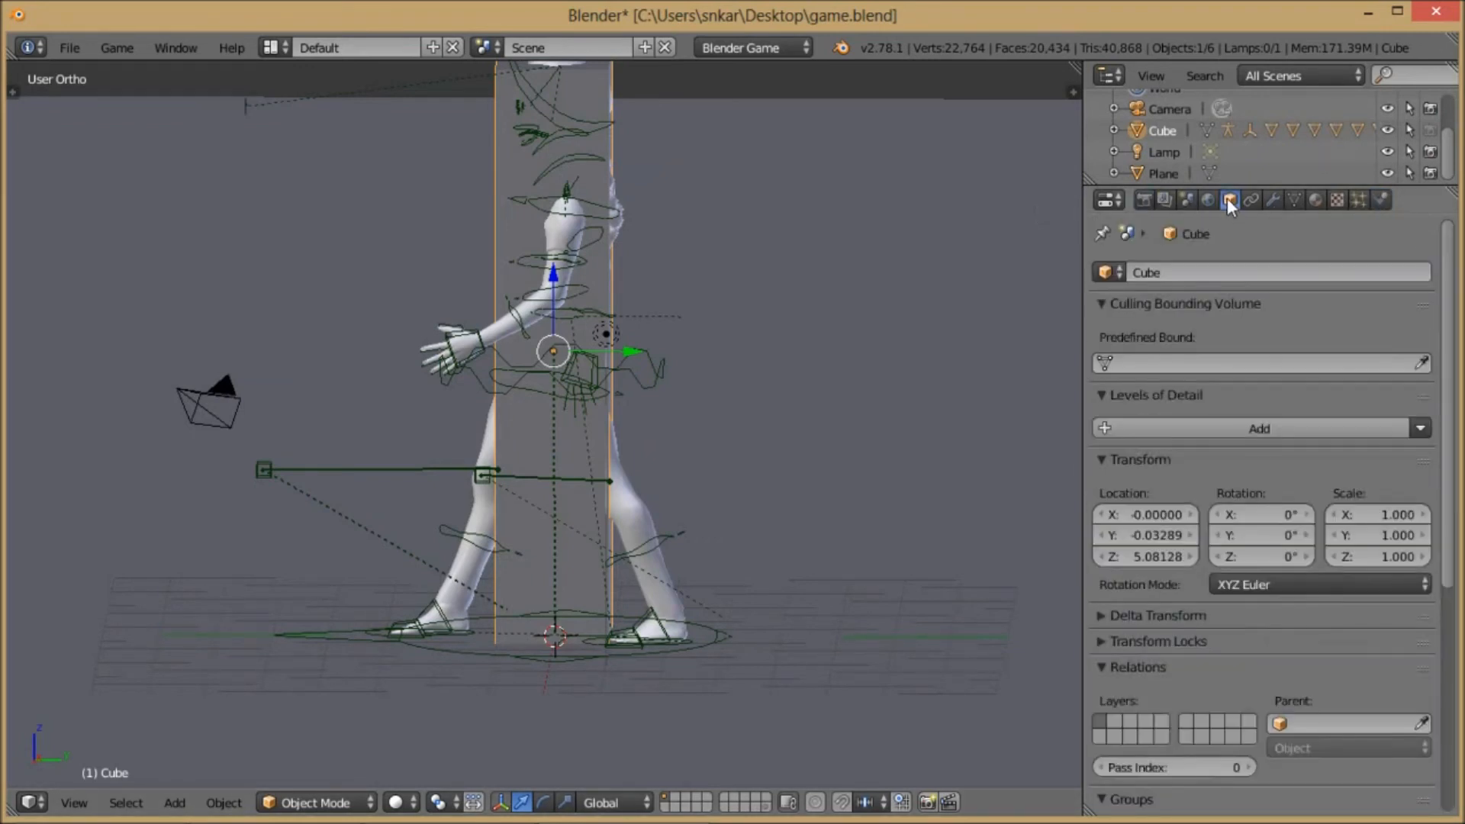
{"action": "left_click", "coordinate": [1381, 200]}
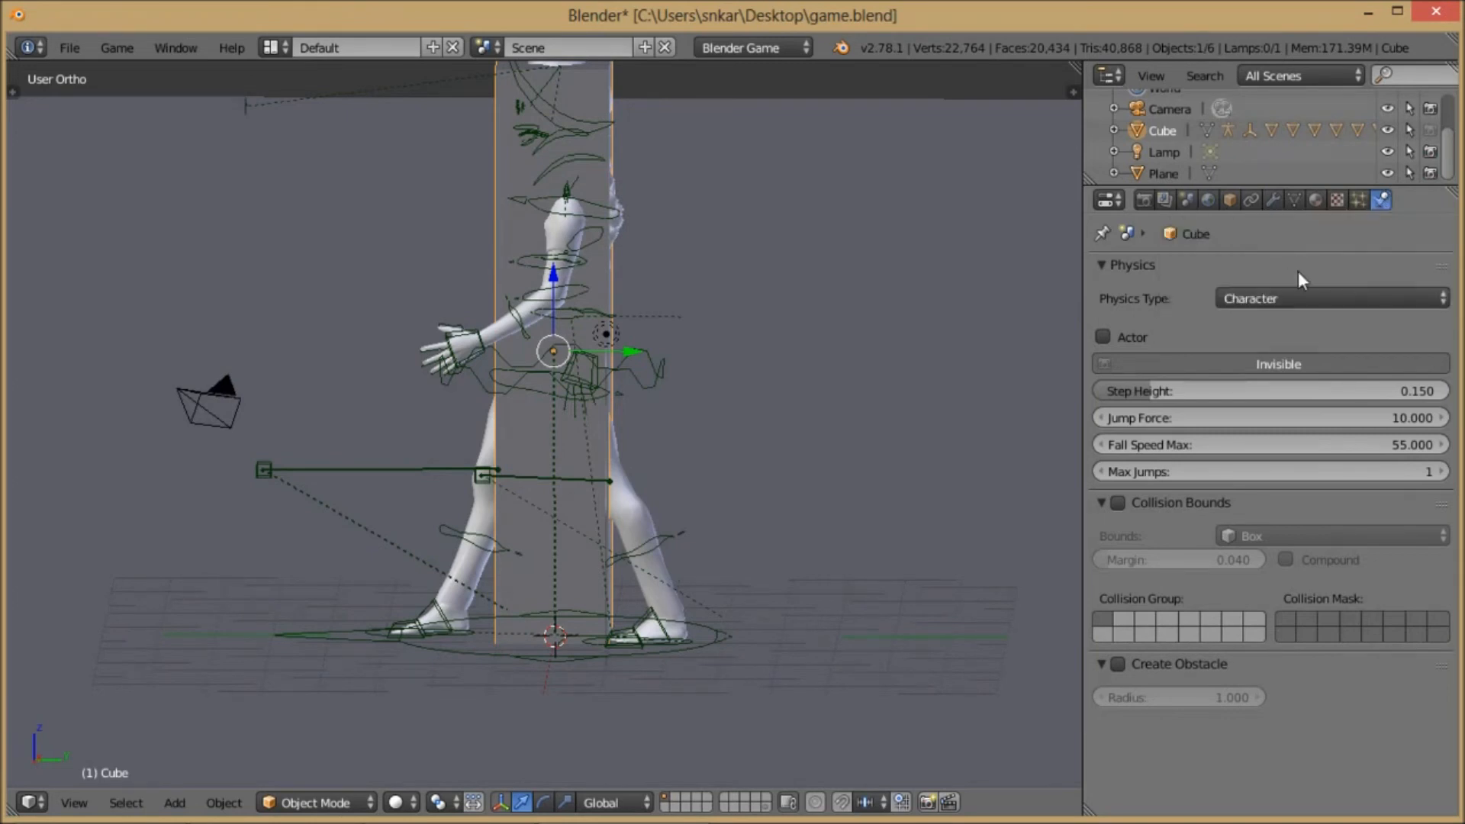
{"action": "left_click", "coordinate": [1302, 299]}
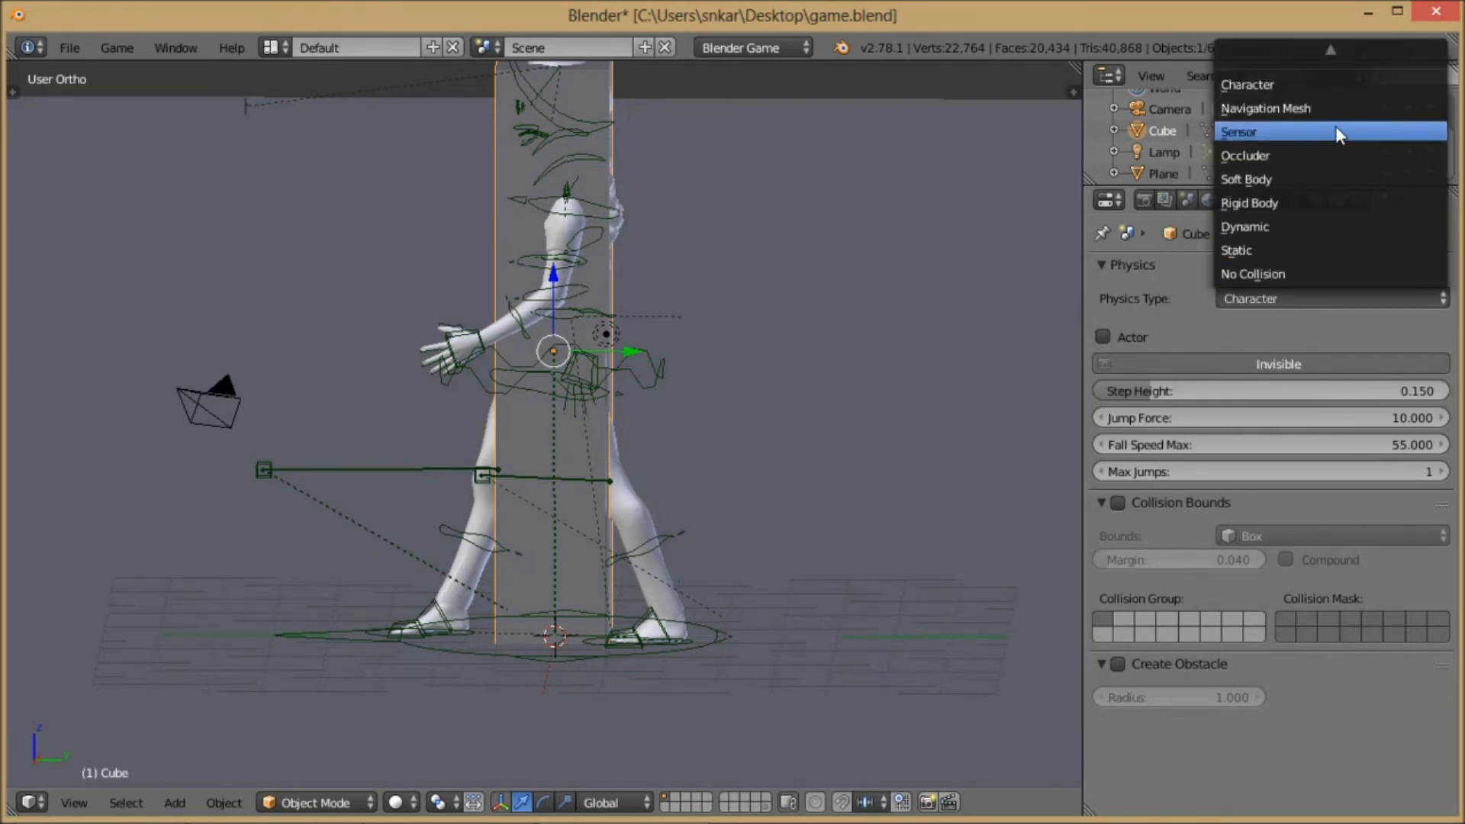
{"action": "left_click", "coordinate": [1288, 83]}
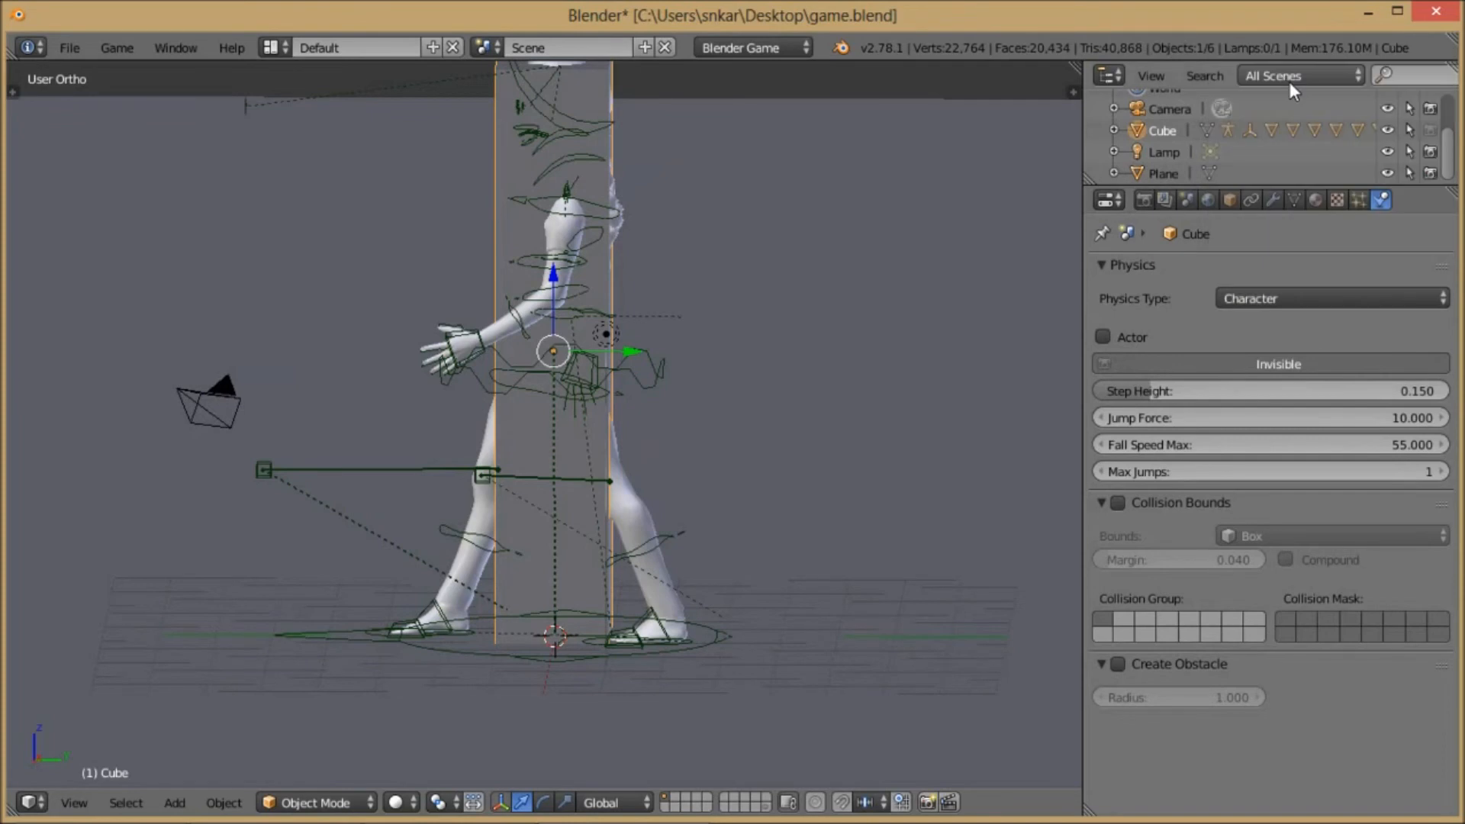
{"action": "scroll", "coordinate": [578, 250], "scroll_direction": "down", "scroll_amount": 1}
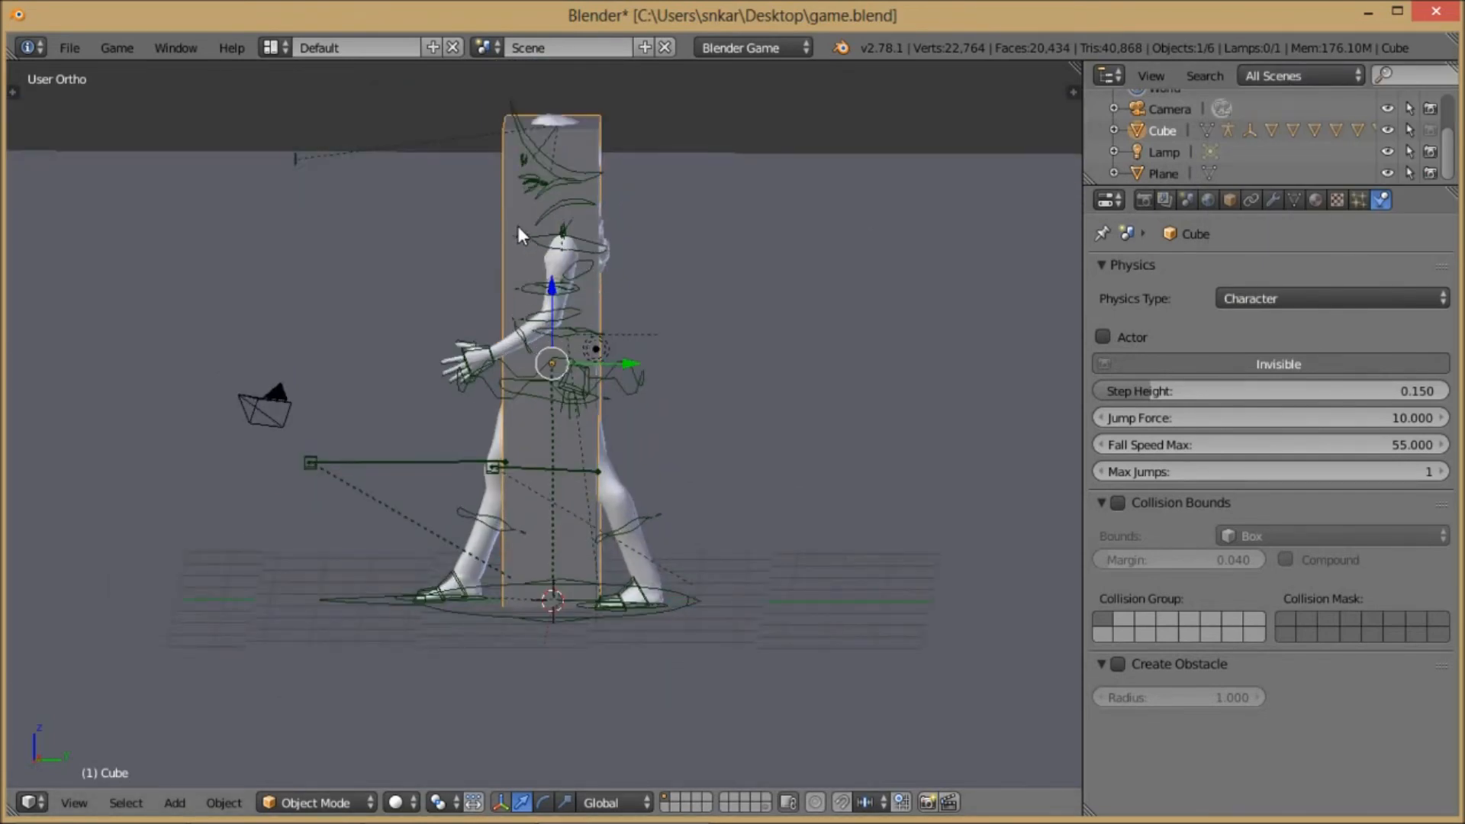
{"action": "scroll", "coordinate": [519, 227], "scroll_direction": "up", "scroll_amount": 1}
{"action": "scroll", "coordinate": [519, 228], "scroll_direction": "down", "scroll_amount": 3}
{"action": "scroll", "coordinate": [518, 229], "scroll_direction": "up", "scroll_amount": 2}
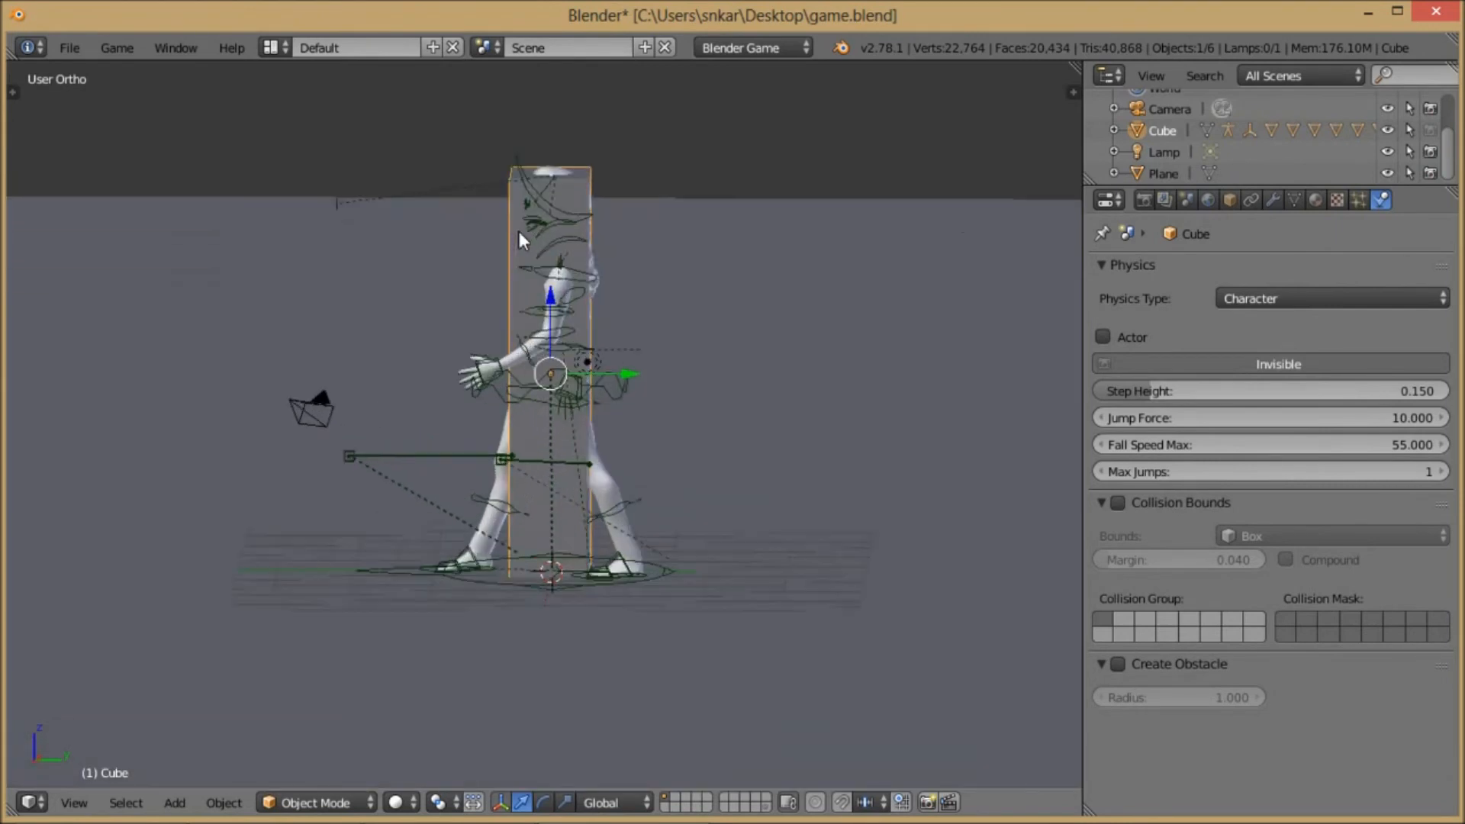
{"action": "scroll", "coordinate": [656, 240], "scroll_direction": "up", "scroll_amount": 3}
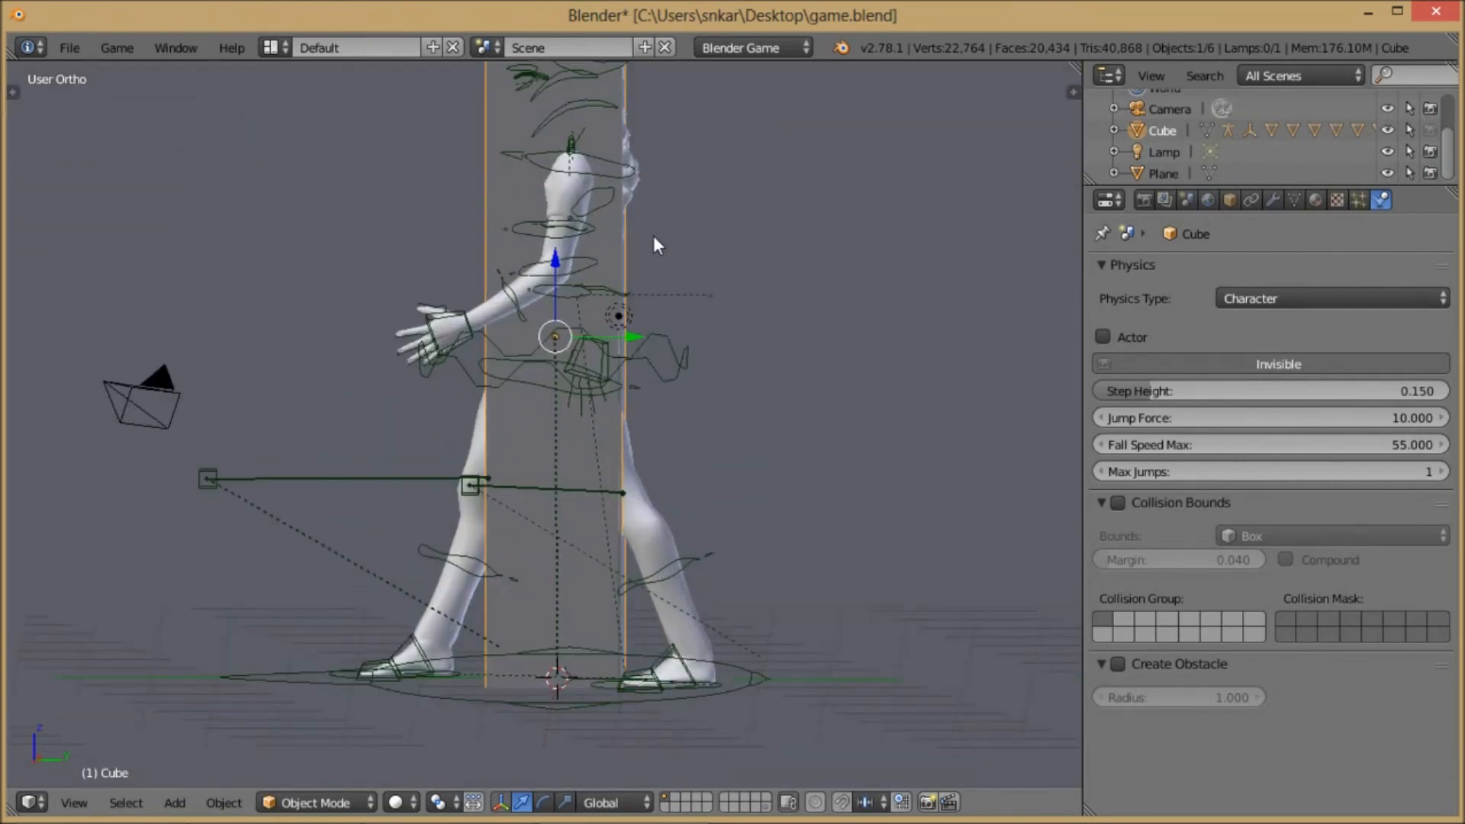
{"action": "scroll", "coordinate": [616, 241], "scroll_direction": "down", "scroll_amount": 2}
{"action": "scroll", "coordinate": [616, 242], "scroll_direction": "up", "scroll_amount": 2}
{"action": "scroll", "coordinate": [615, 242], "scroll_direction": "down", "scroll_amount": 2}
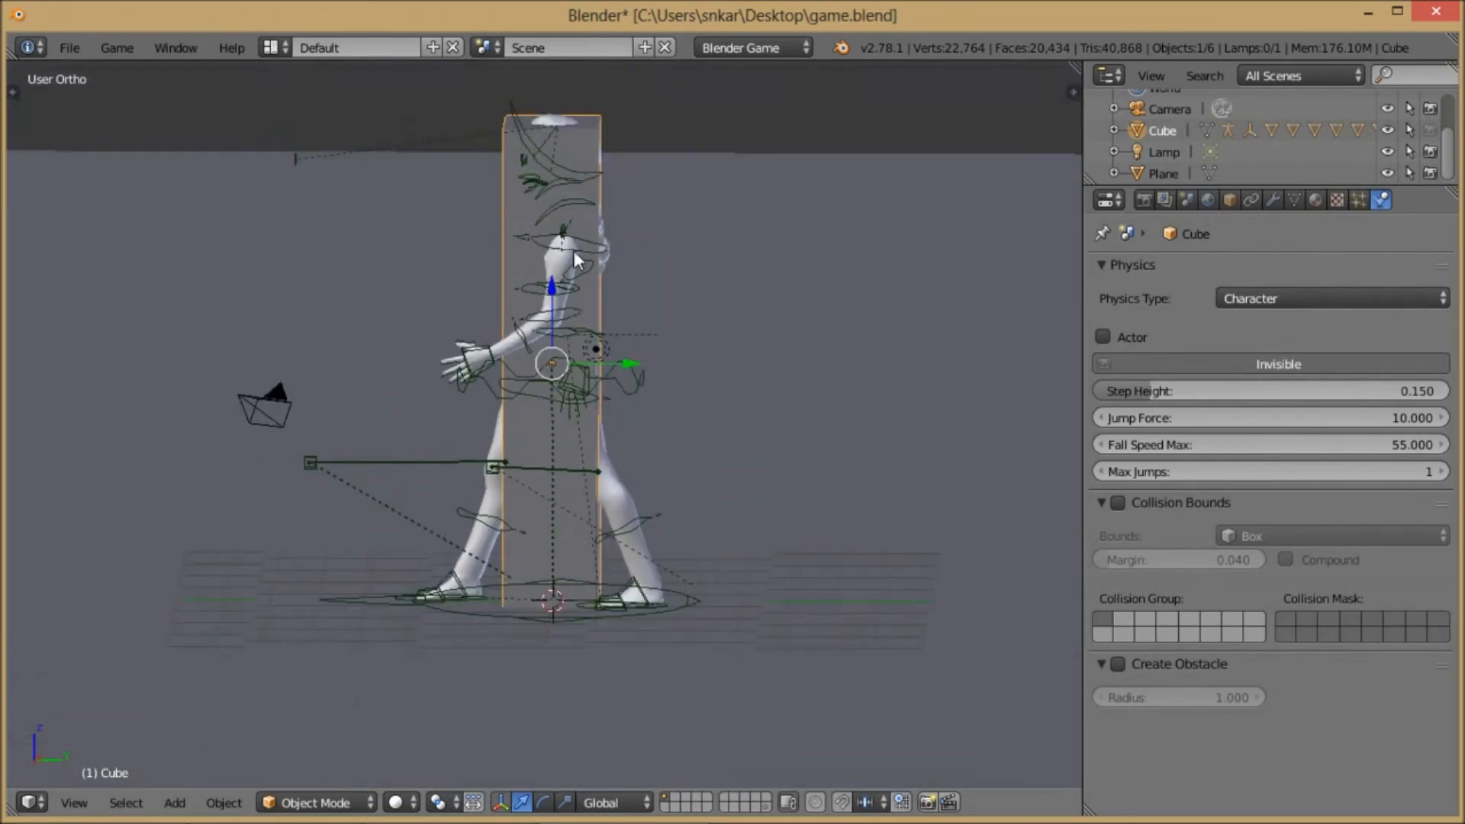
- Select the Girl_final armature, the girl's mesh and the collision Cube one after another to compare their physics settings
{"action": "right_click", "coordinate": [604, 249]}
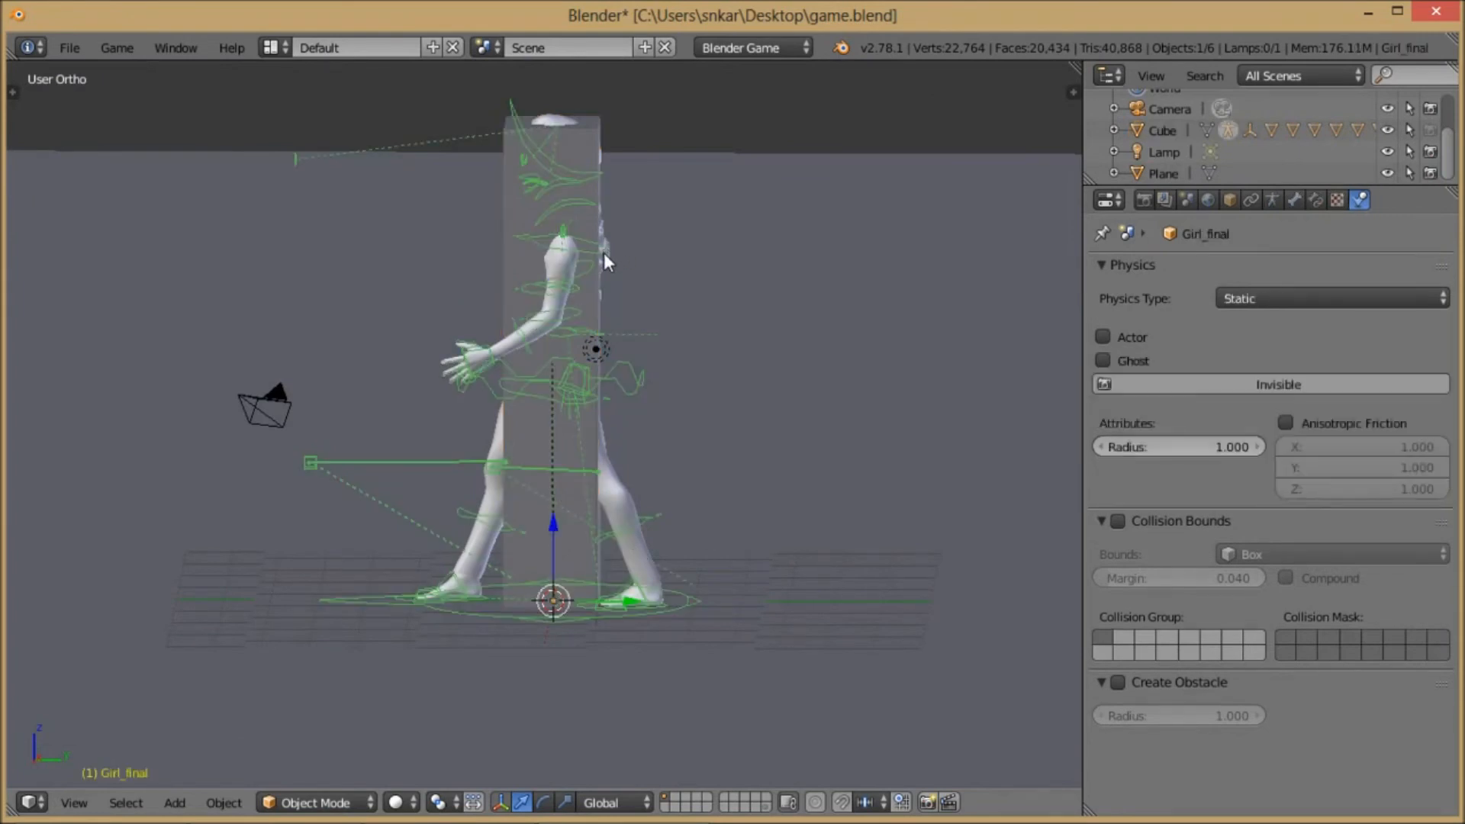
{"action": "scroll", "coordinate": [603, 254], "scroll_direction": "up", "scroll_amount": 2}
{"action": "right_click", "coordinate": [634, 191]}
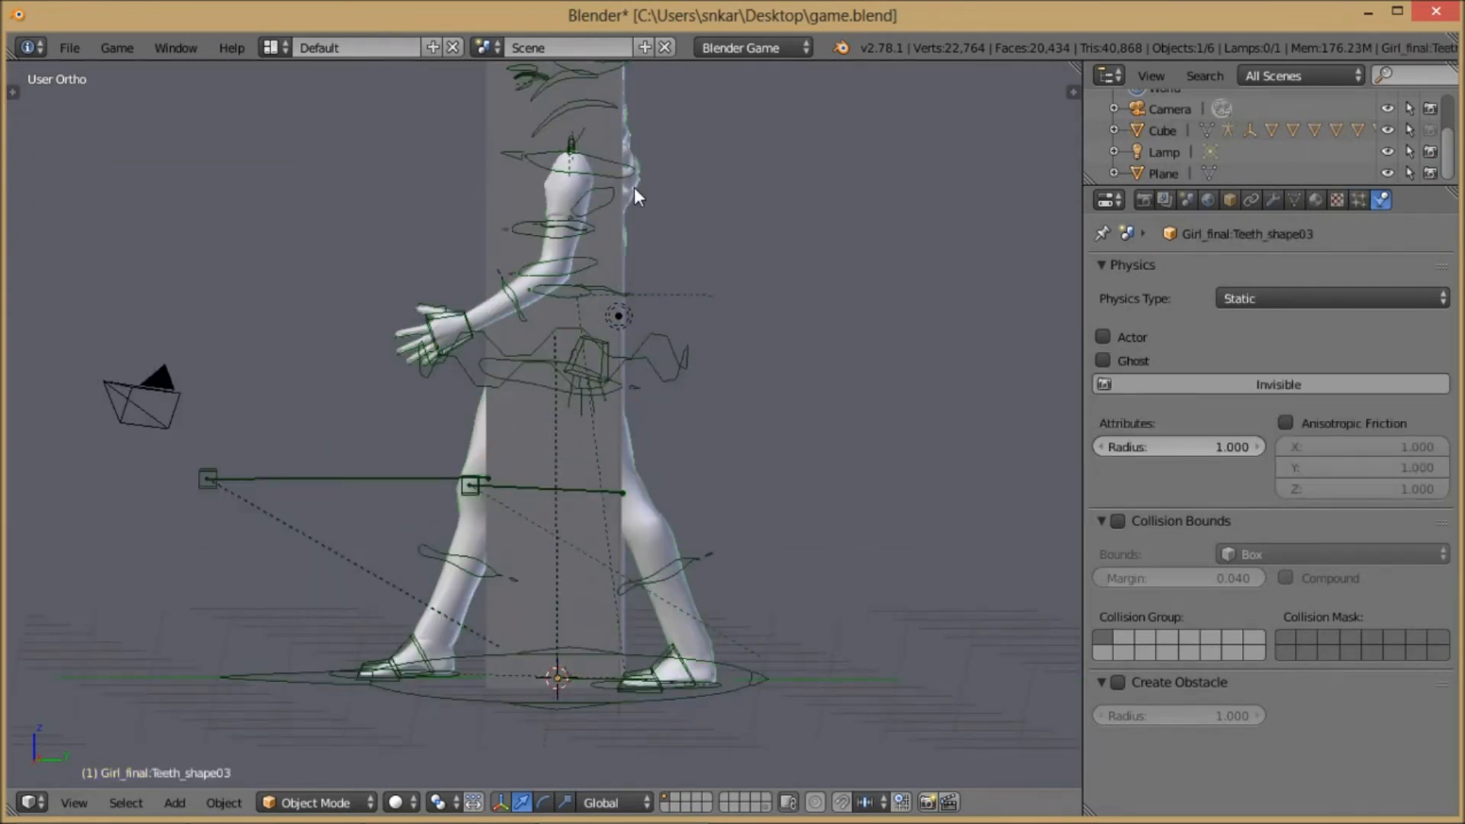
{"action": "right_click", "coordinate": [500, 193]}
{"action": "scroll", "coordinate": [499, 191], "scroll_direction": "down", "scroll_amount": 3}
{"action": "scroll", "coordinate": [507, 197], "scroll_direction": "up", "scroll_amount": 2}
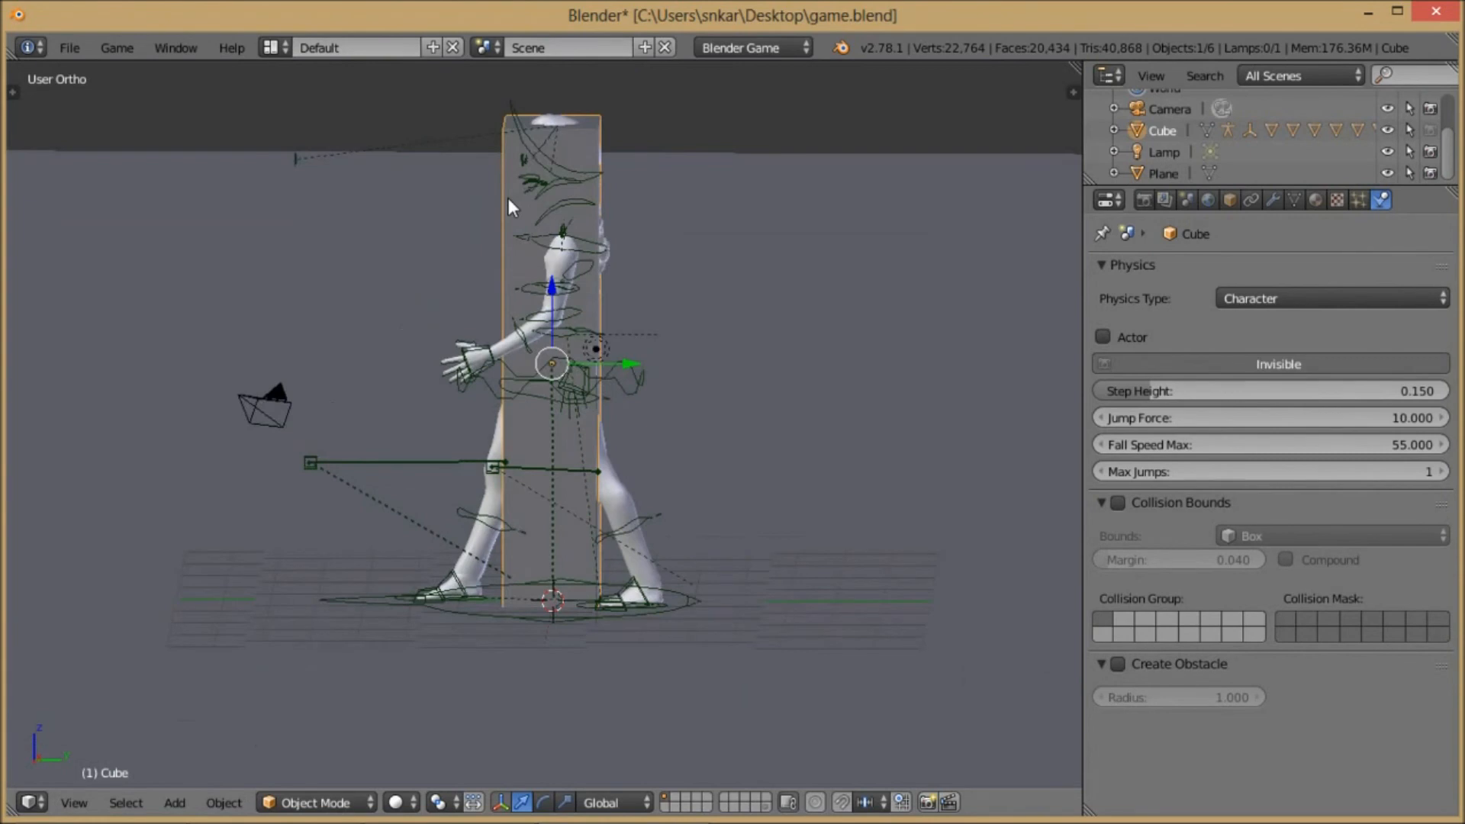
{"action": "scroll", "coordinate": [519, 200], "scroll_direction": "up", "scroll_amount": 3}
- Select the girl's mesh Girl_final:Teeth_shape03 and set its physics type to No Collision
{"action": "right_click", "coordinate": [562, 158]}
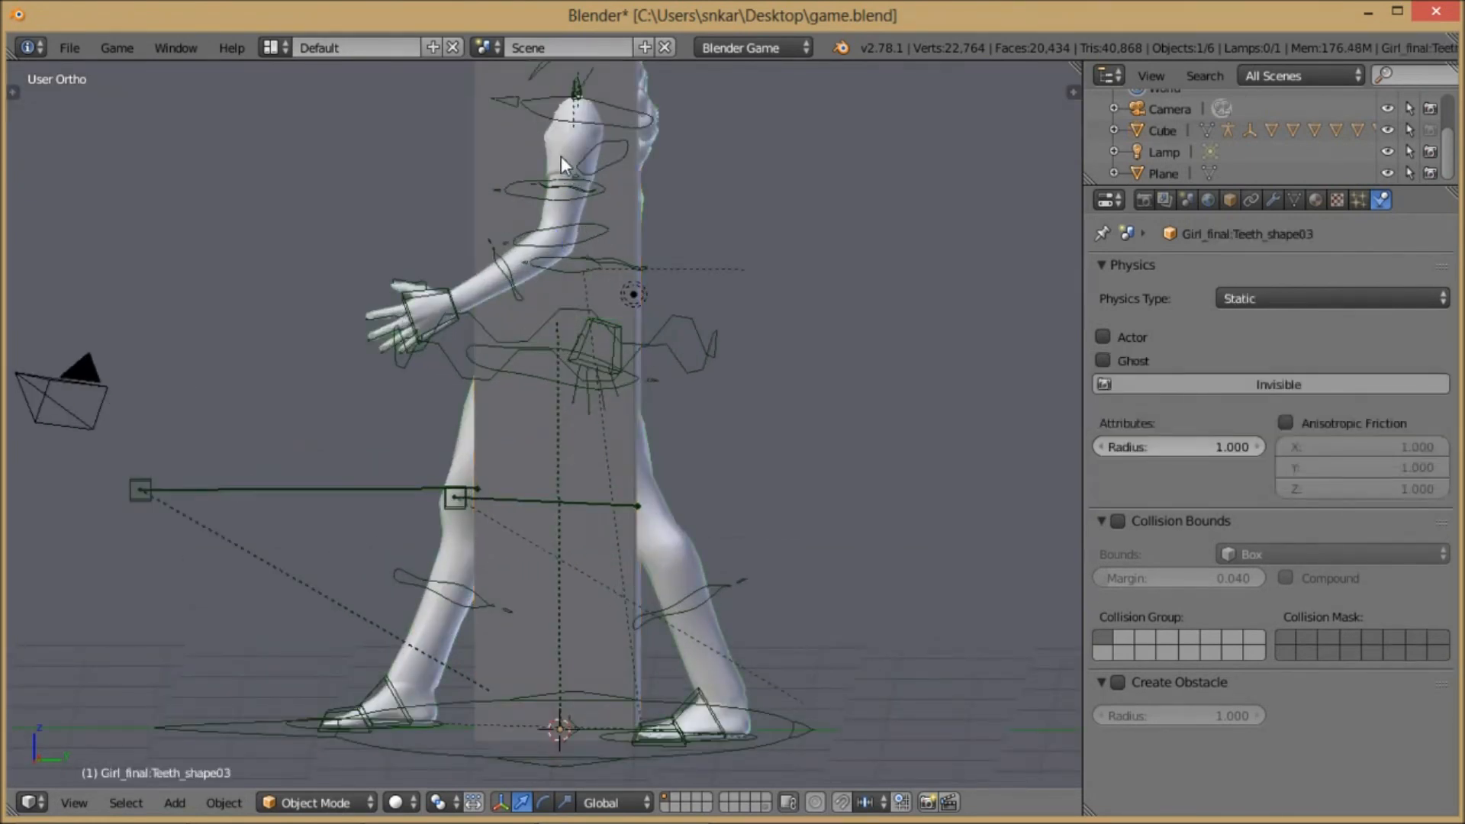
{"action": "scroll", "coordinate": [560, 182], "scroll_direction": "down", "scroll_amount": 1}
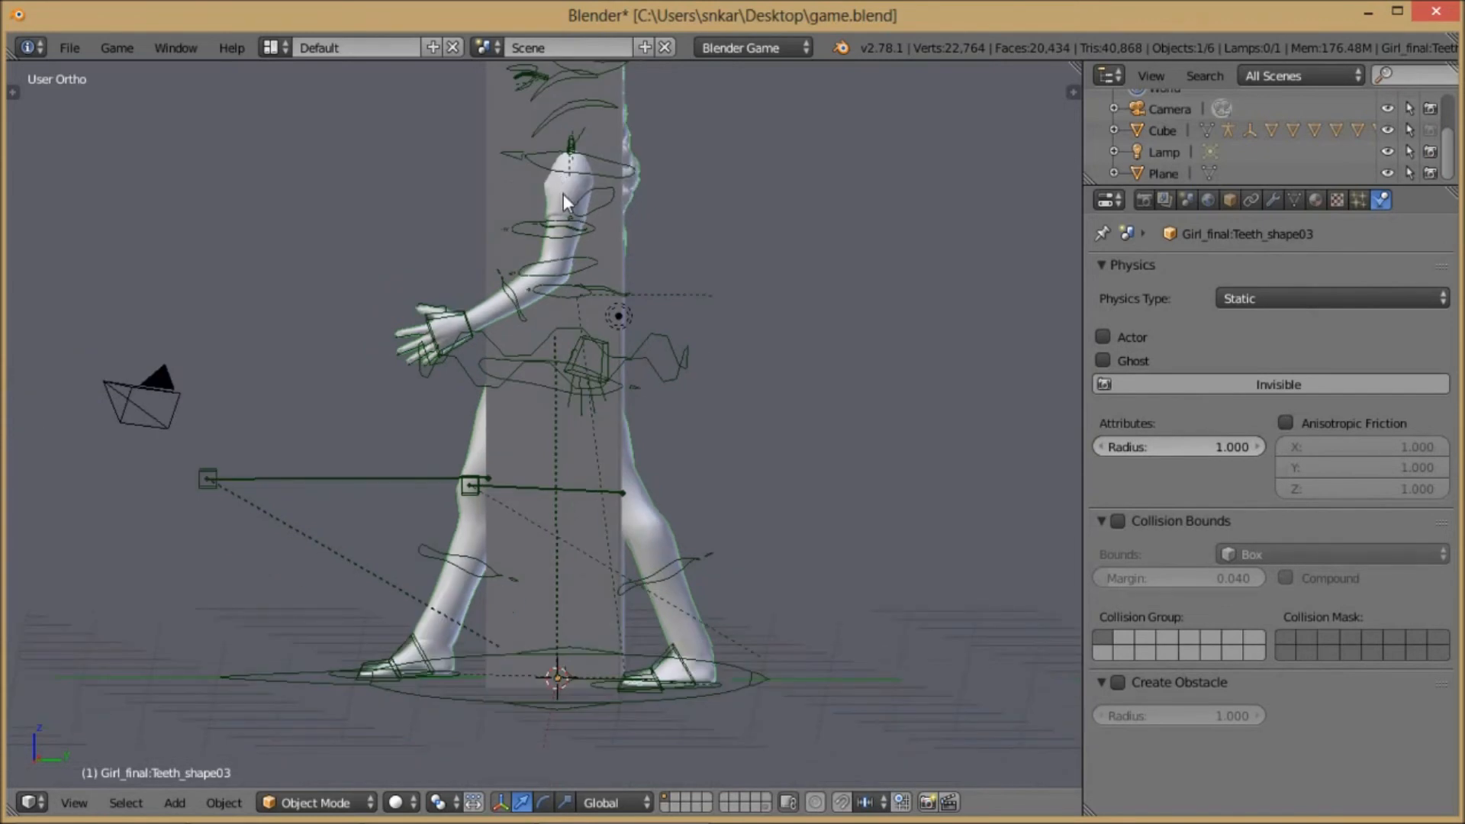
{"action": "middle_click_drag", "start_coordinate": [527, 296], "coordinate": [653, 390]}
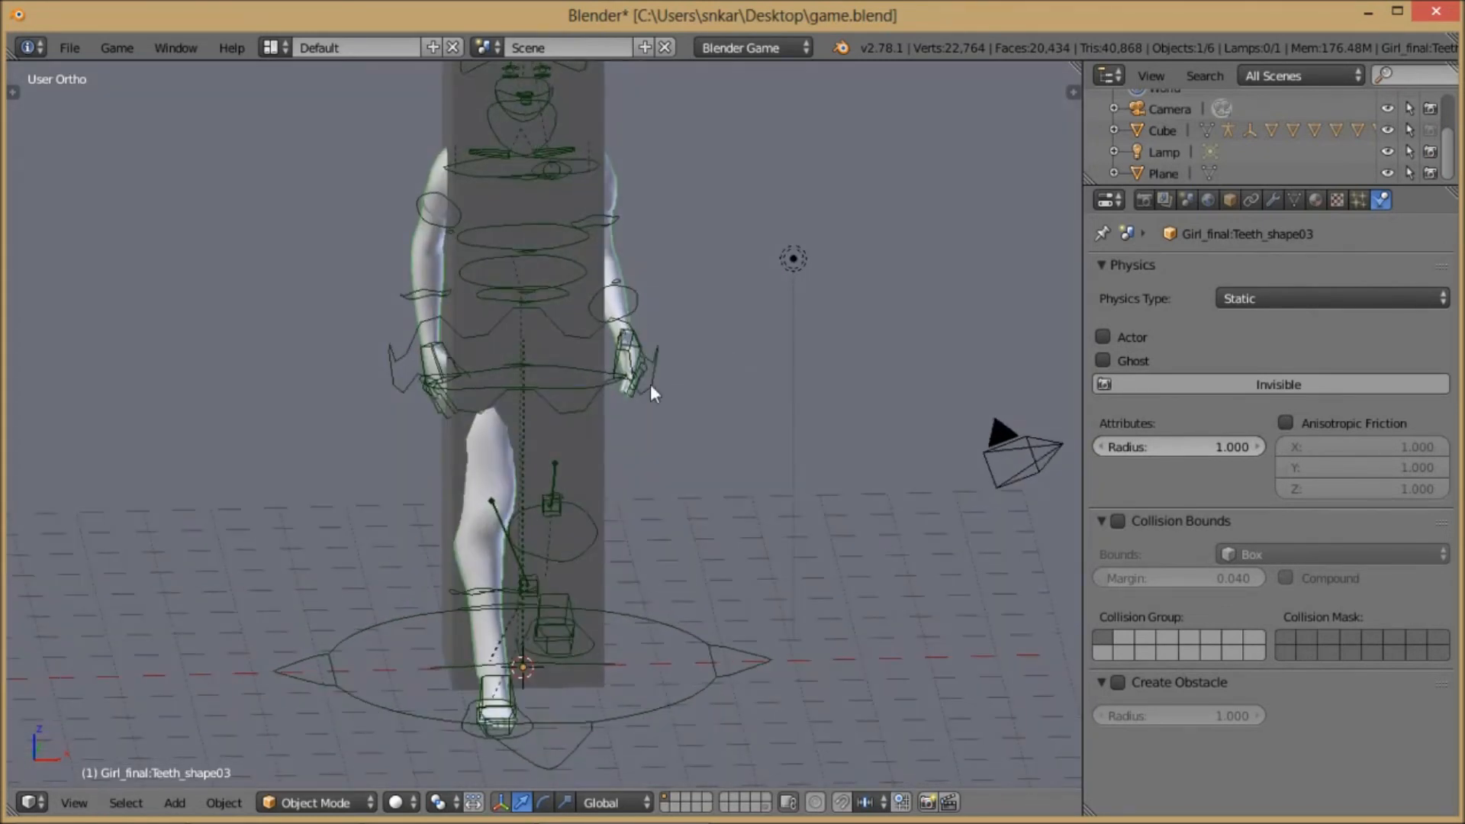
{"action": "right_click", "coordinate": [412, 241]}
{"action": "right_click", "coordinate": [418, 242]}
{"action": "middle_click_drag", "start_coordinate": [669, 309], "coordinate": [525, 301]}
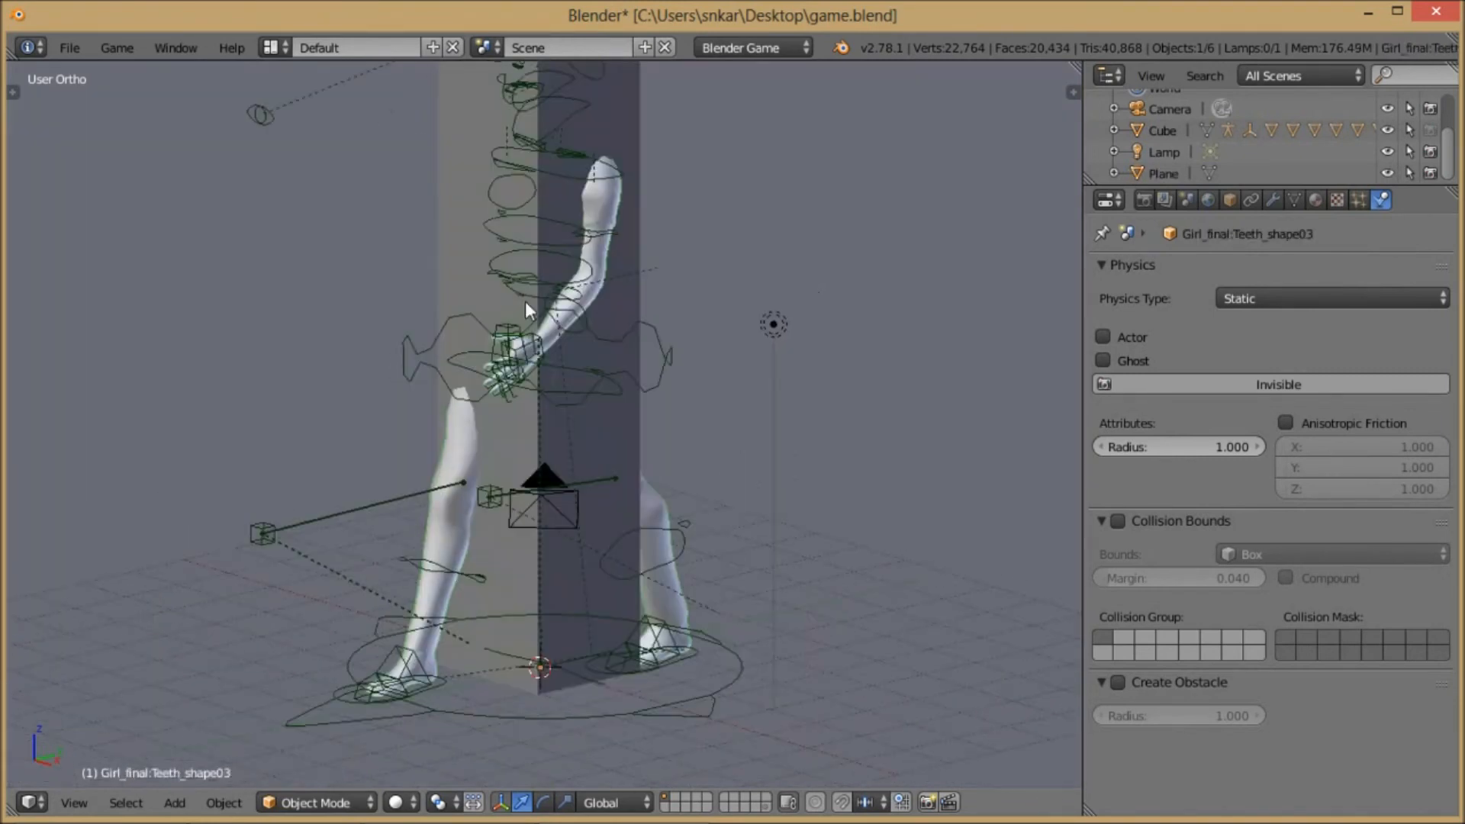
{"action": "left_click", "coordinate": [1257, 297]}
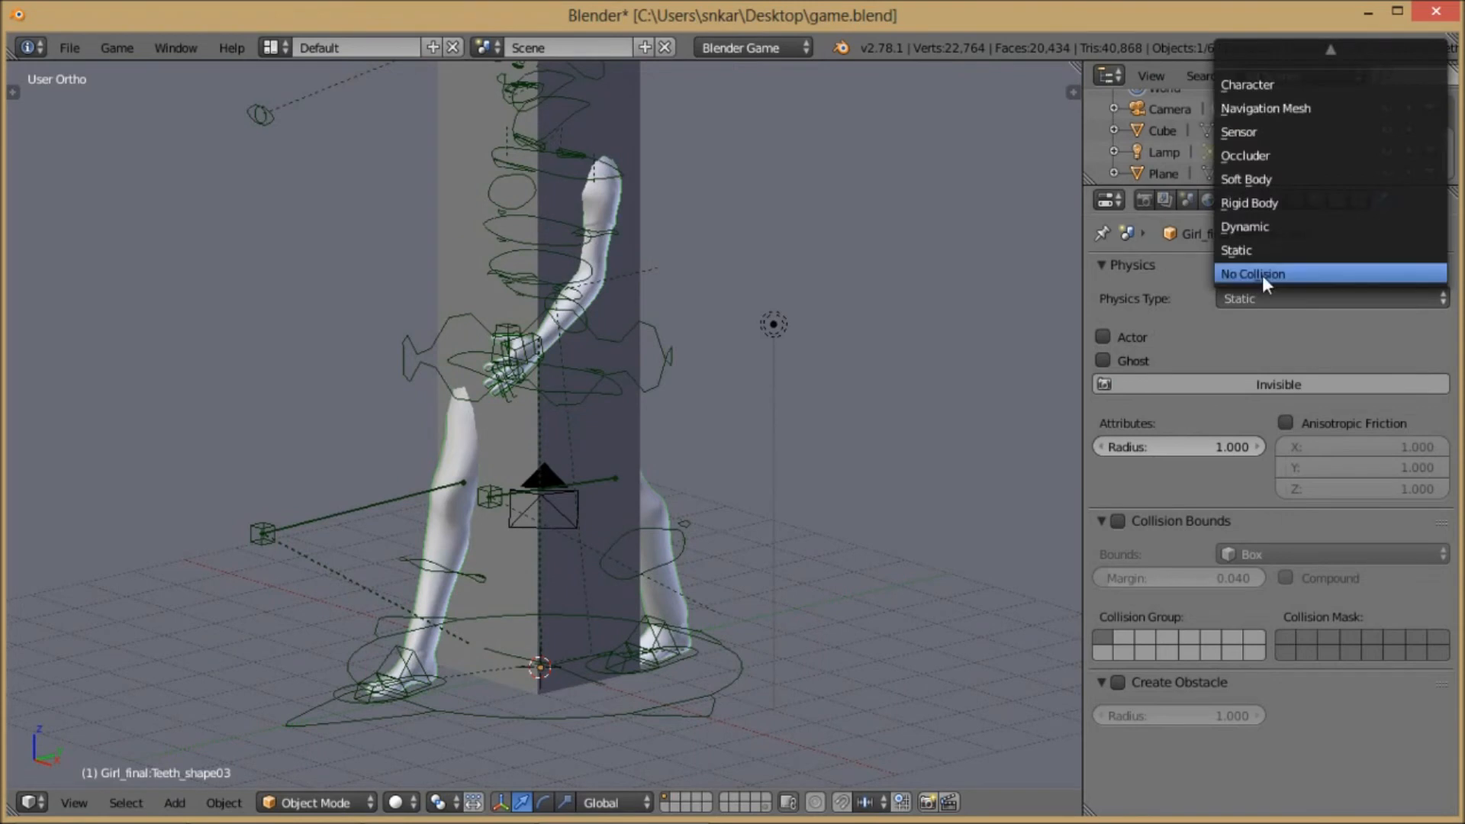
{"action": "left_click", "coordinate": [1263, 274]}
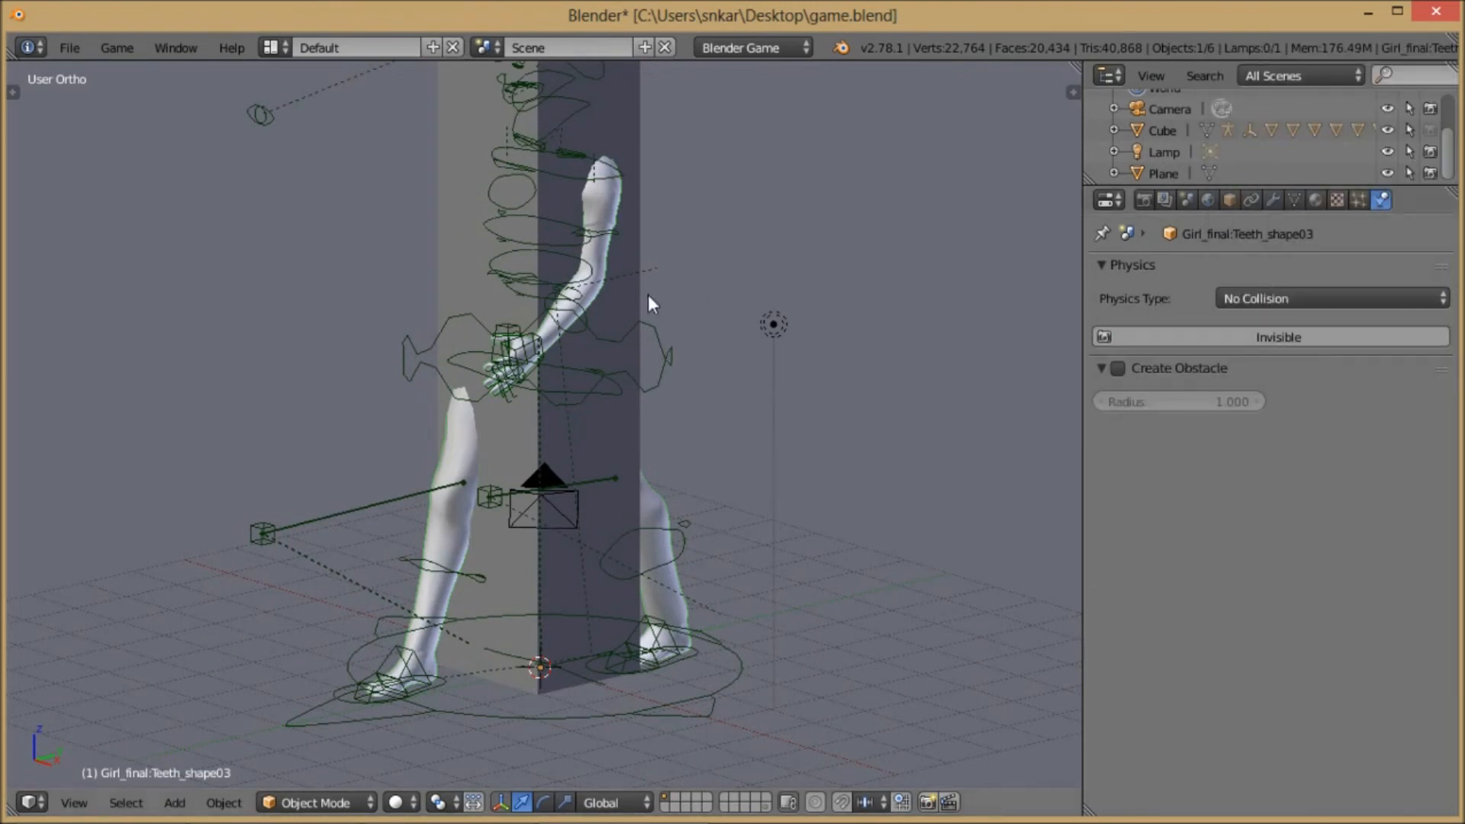
- Select the ground Plane and review its physics type options, keeping it Static
{"action": "scroll", "coordinate": [647, 286], "scroll_direction": "down", "scroll_amount": 1}
{"action": "scroll", "coordinate": [516, 283], "scroll_direction": "down", "scroll_amount": 2}
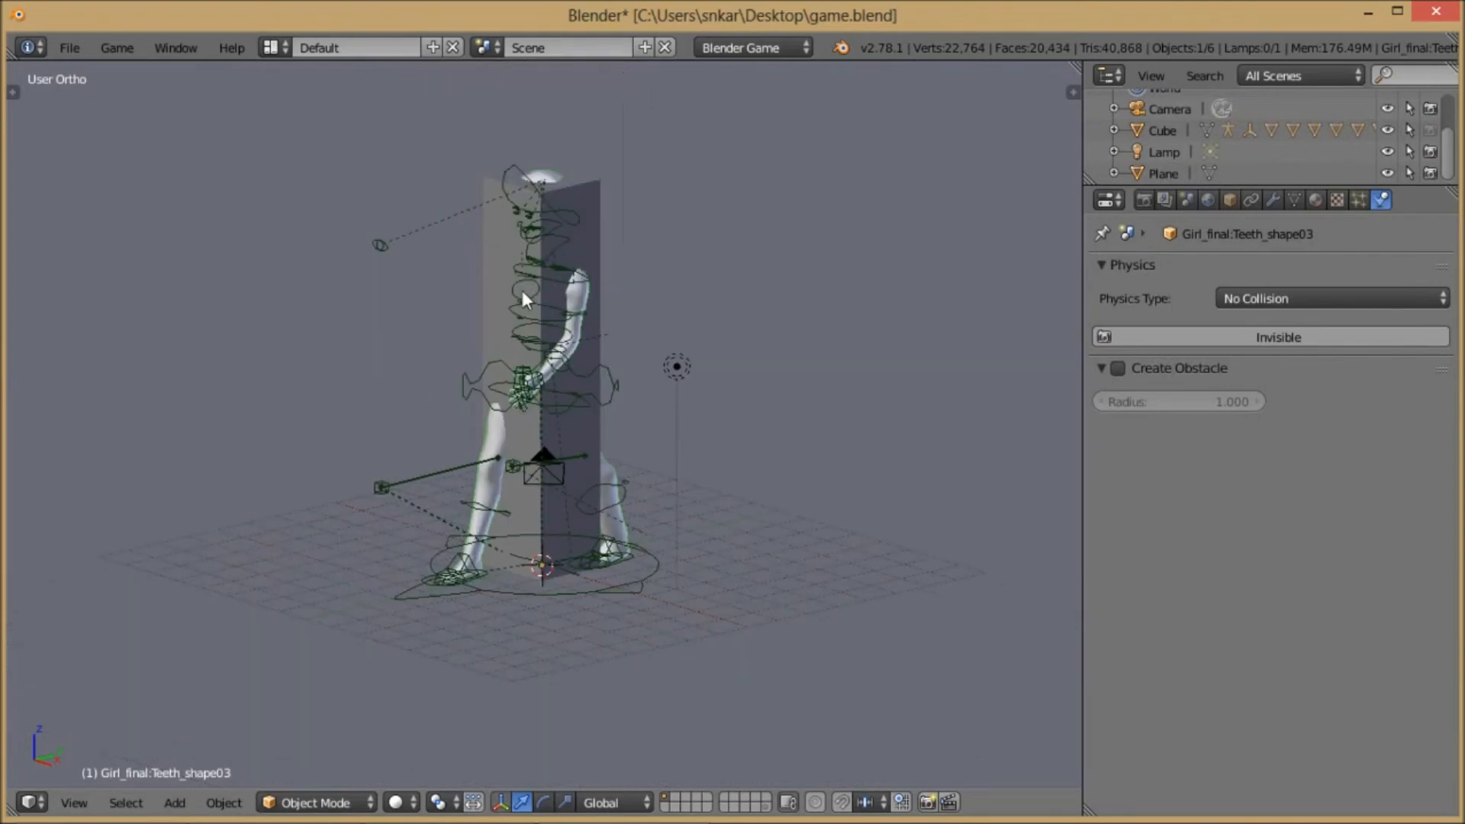
{"action": "scroll", "coordinate": [529, 296], "scroll_direction": "down", "scroll_amount": 4}
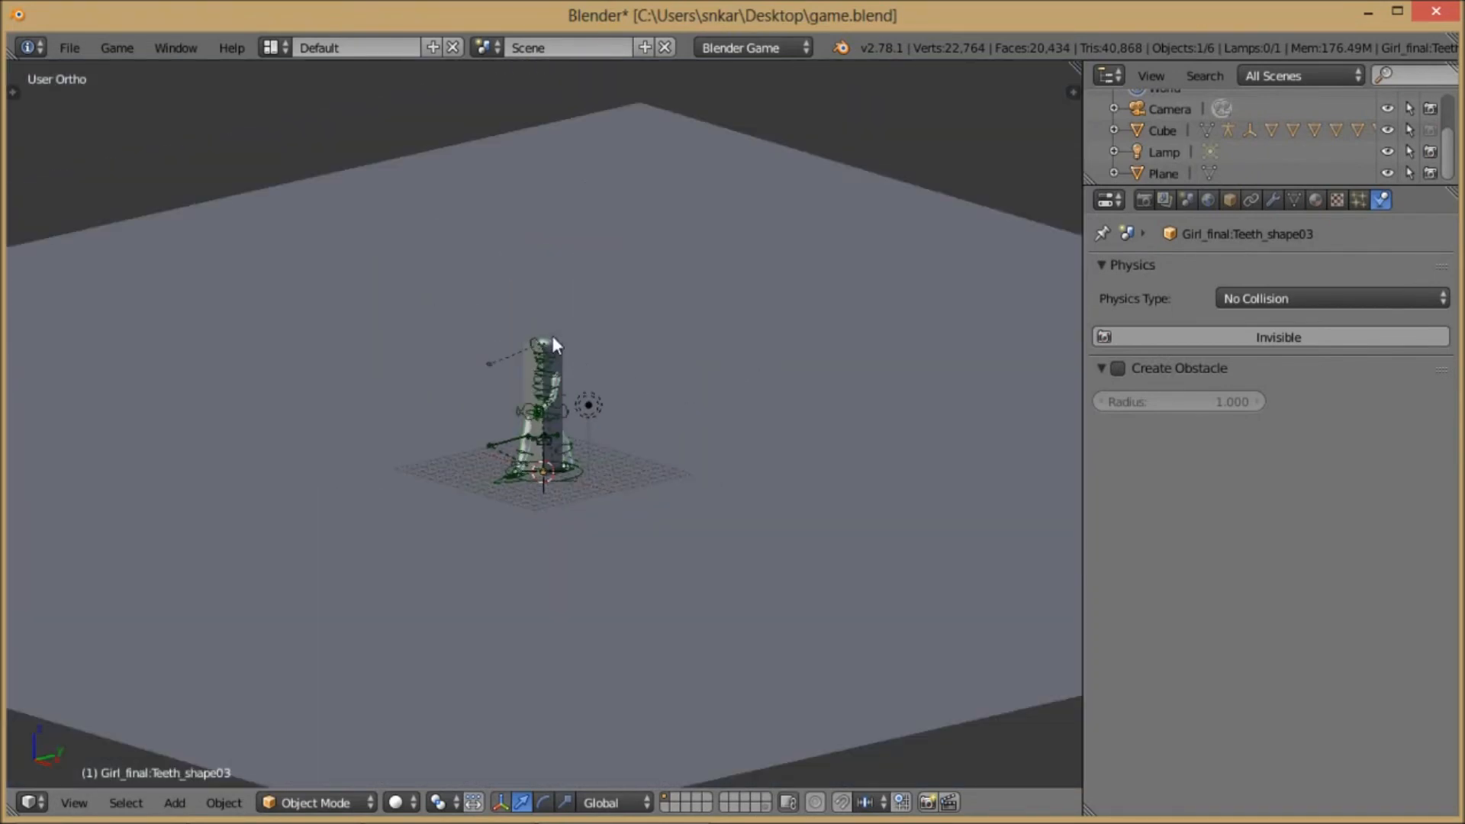
{"action": "right_click", "coordinate": [425, 171]}
{"action": "scroll", "coordinate": [573, 341], "scroll_direction": "up", "scroll_amount": 5}
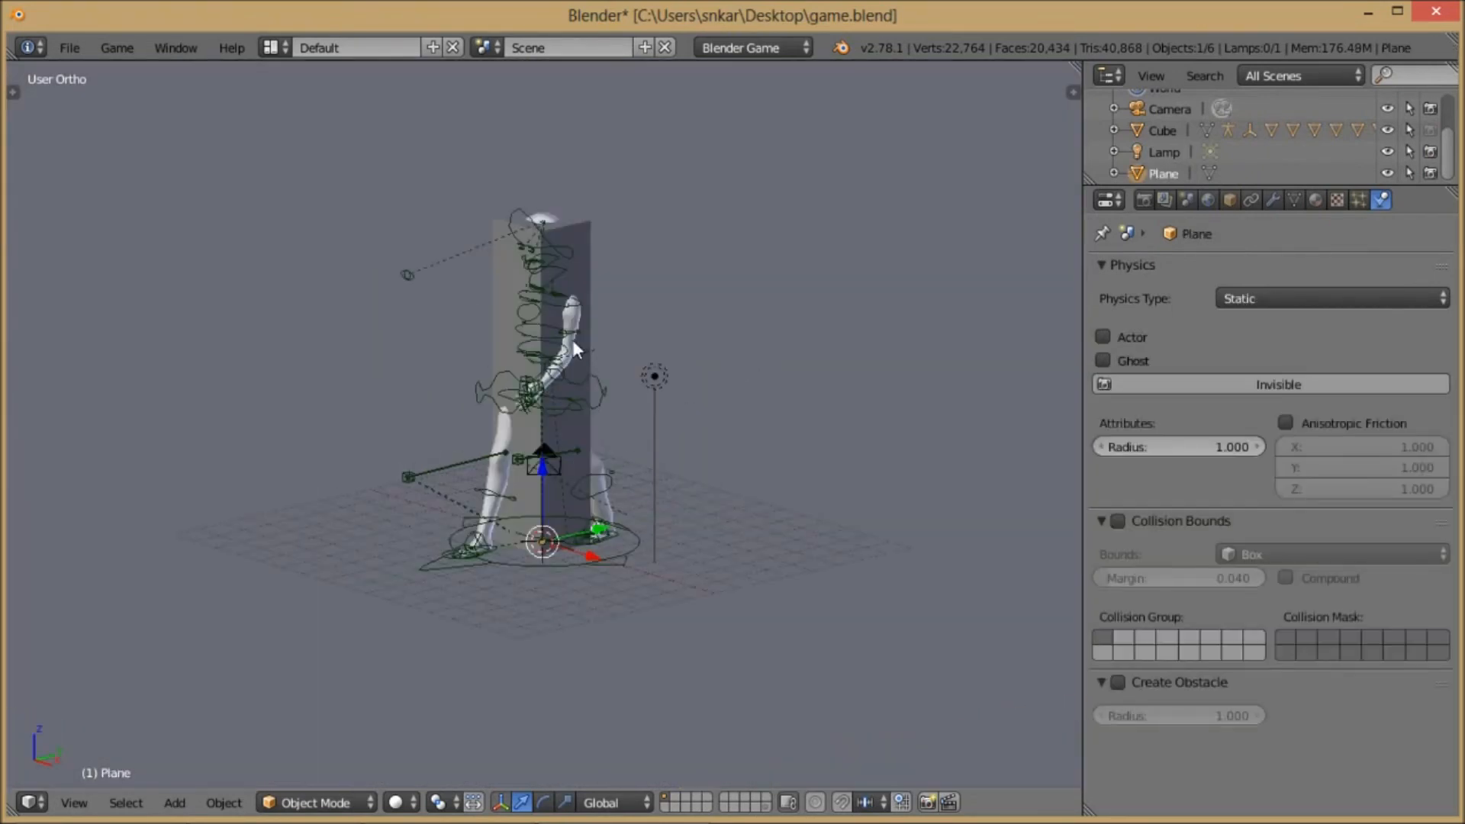
{"action": "middle_click_drag", "start_coordinate": [674, 386], "coordinate": [598, 389]}
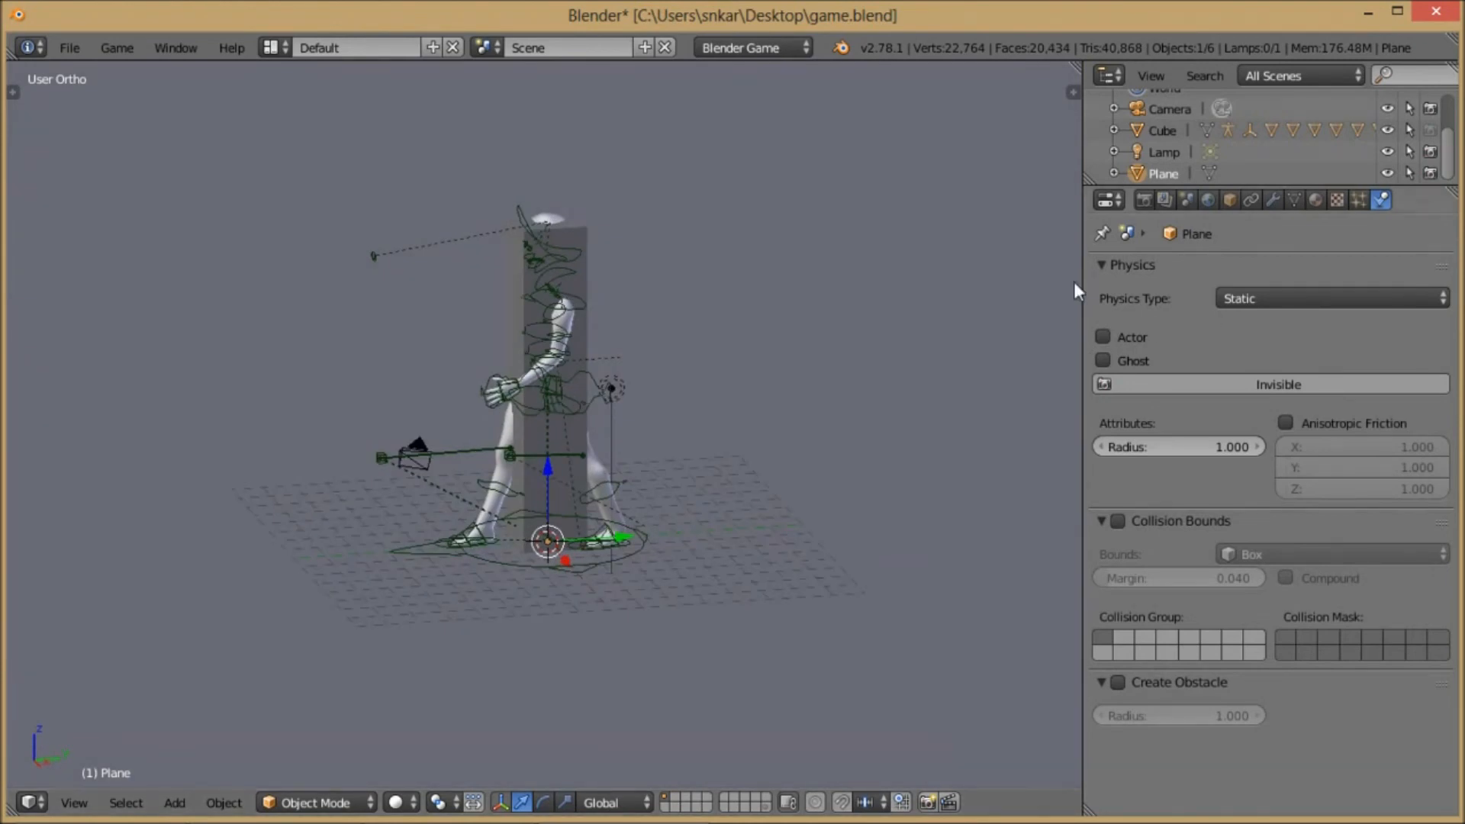
{"action": "scroll", "coordinate": [679, 294], "scroll_direction": "down", "scroll_amount": 4}
{"action": "scroll", "coordinate": [725, 282], "scroll_direction": "up", "scroll_amount": 4}
{"action": "left_click", "coordinate": [1289, 300]}
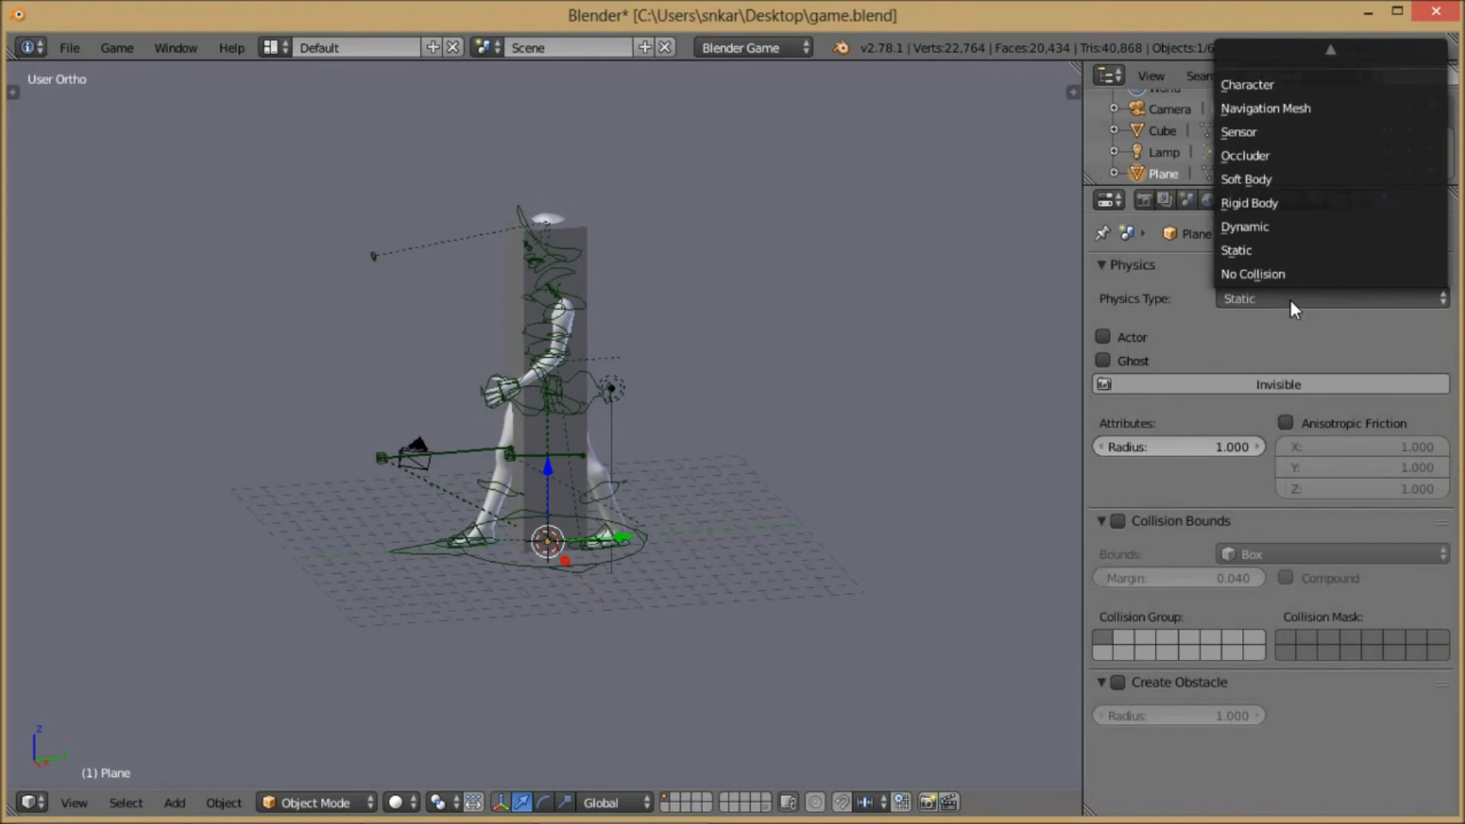
{"action": "left_click", "coordinate": [1289, 299]}
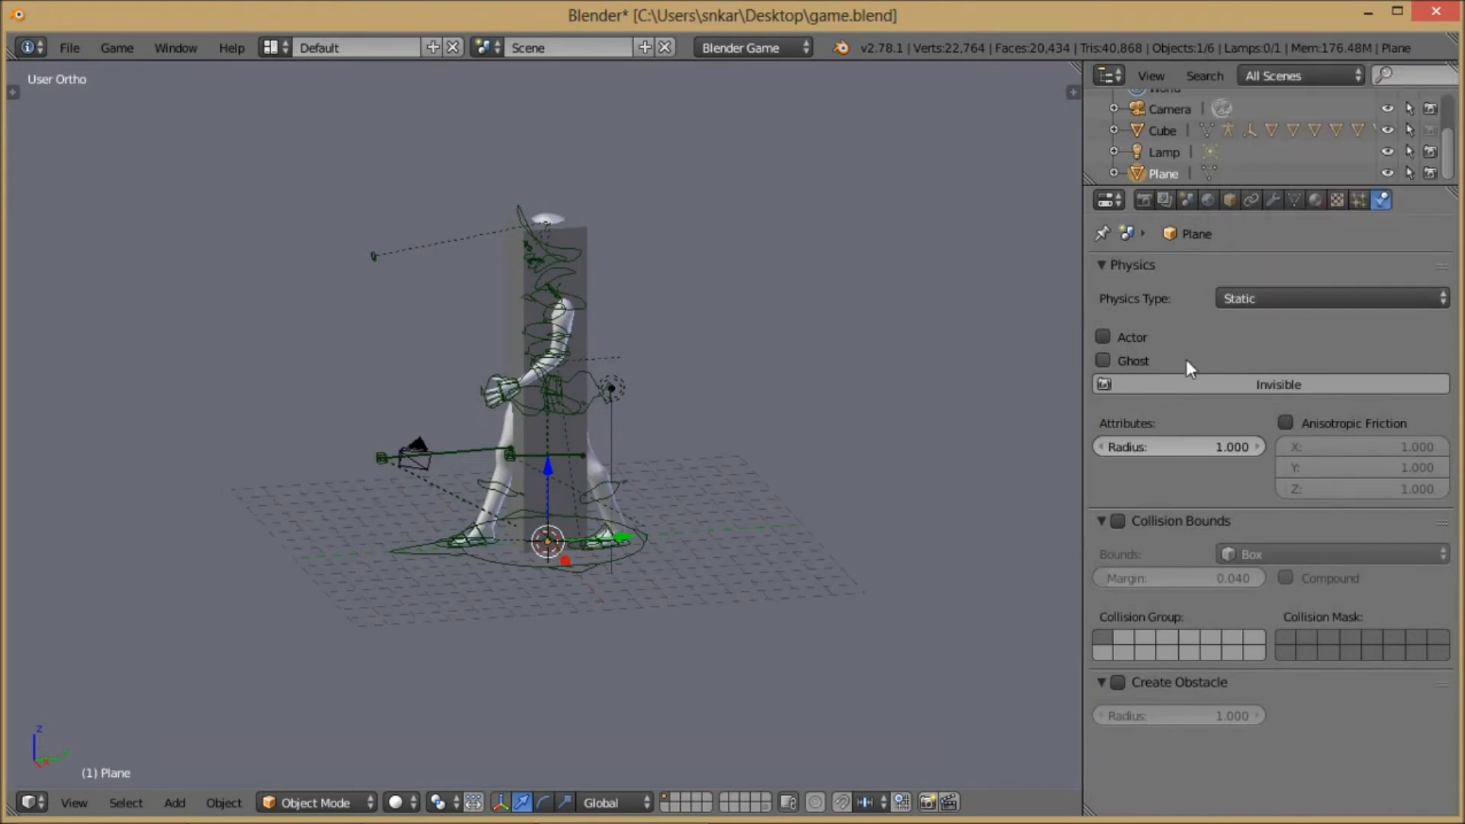
{"action": "scroll", "coordinate": [650, 339], "scroll_direction": "down", "scroll_amount": 3}
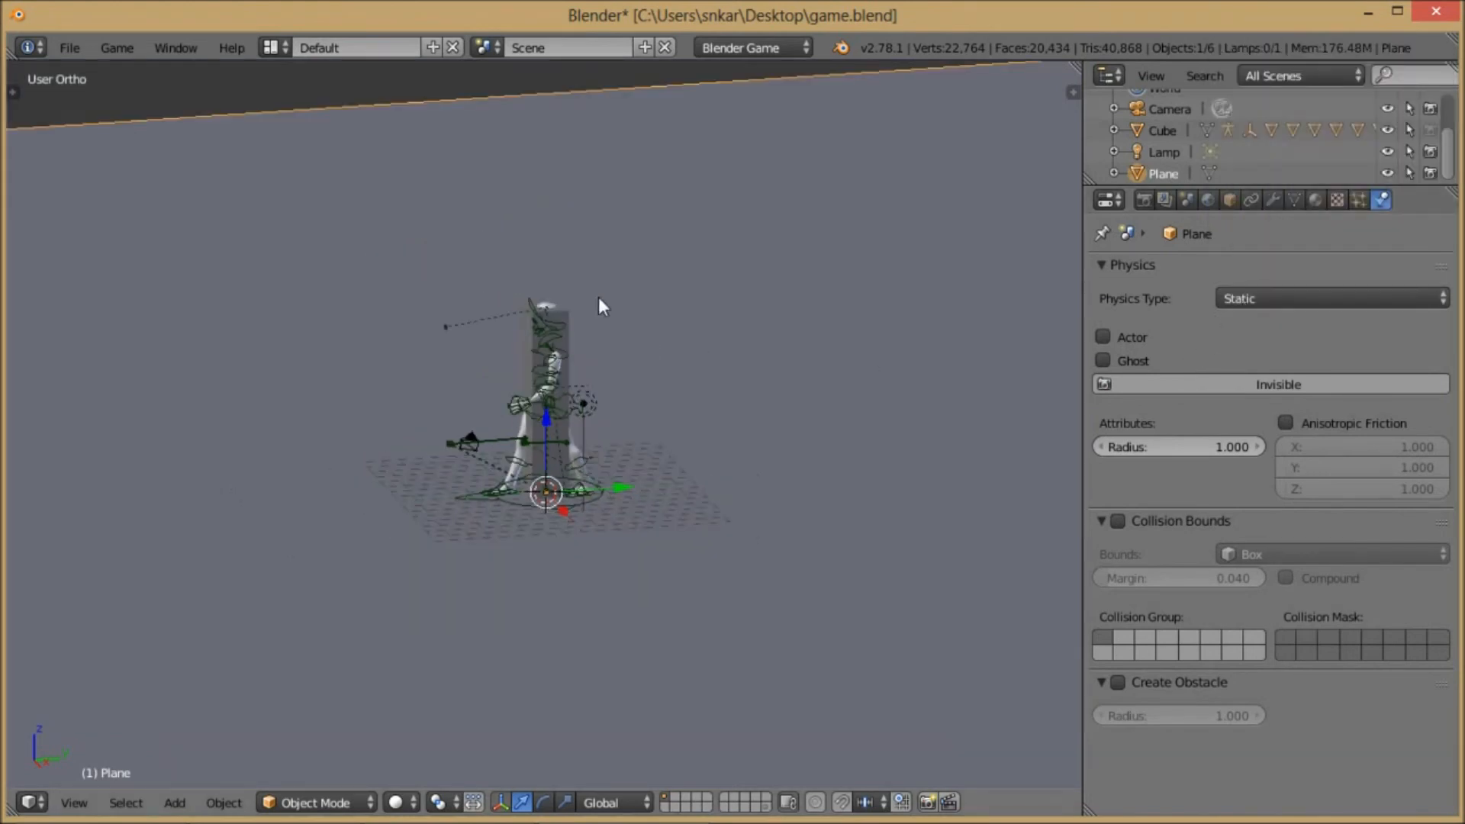
{"action": "left_click", "coordinate": [1297, 300]}
{"action": "left_click", "coordinate": [1300, 299]}
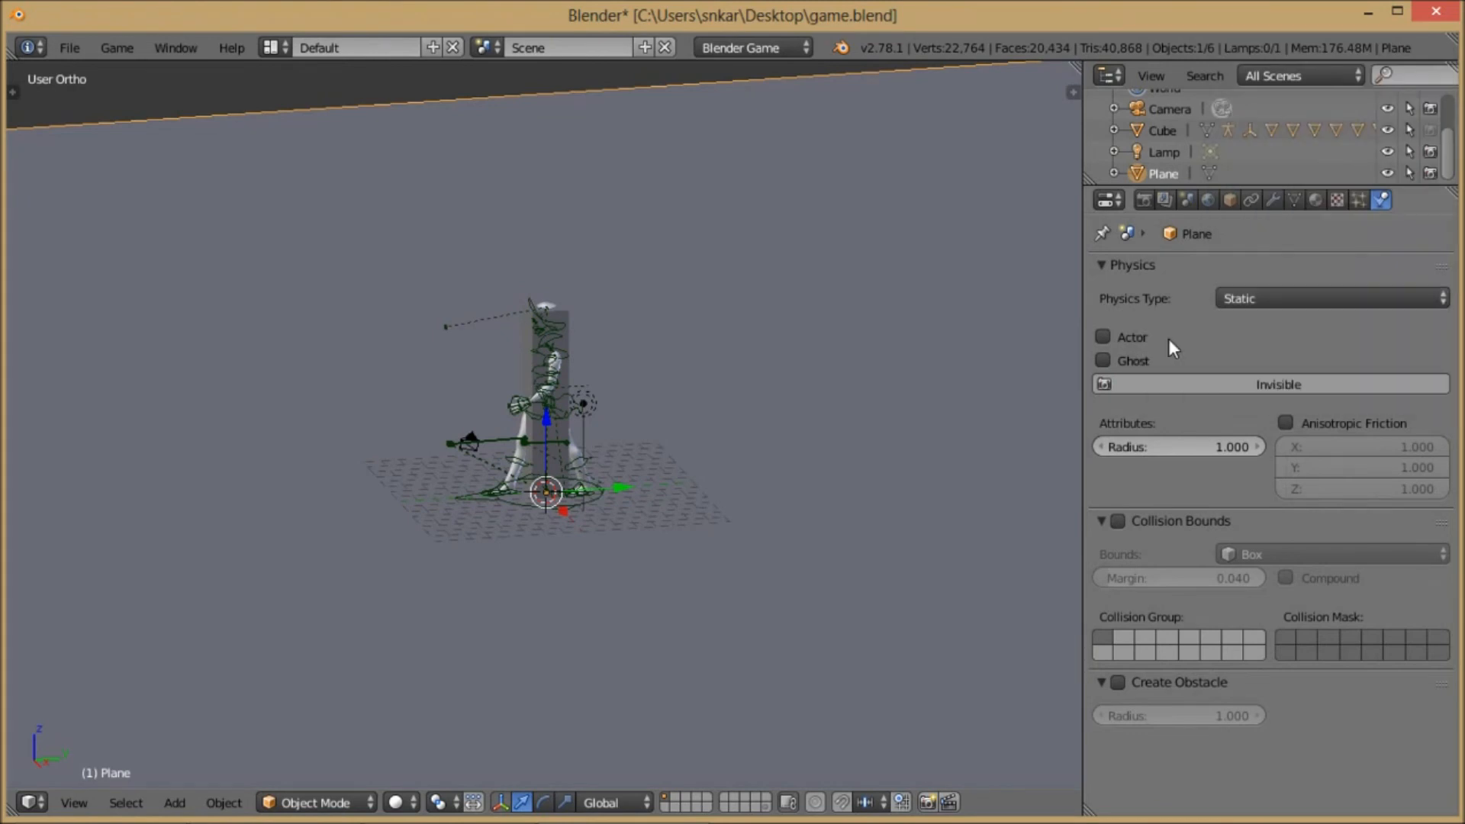
- Turn the ground Plane's Collision Bounds on and back off, and run the game briefly without them
{"action": "left_click", "coordinate": [1118, 521]}
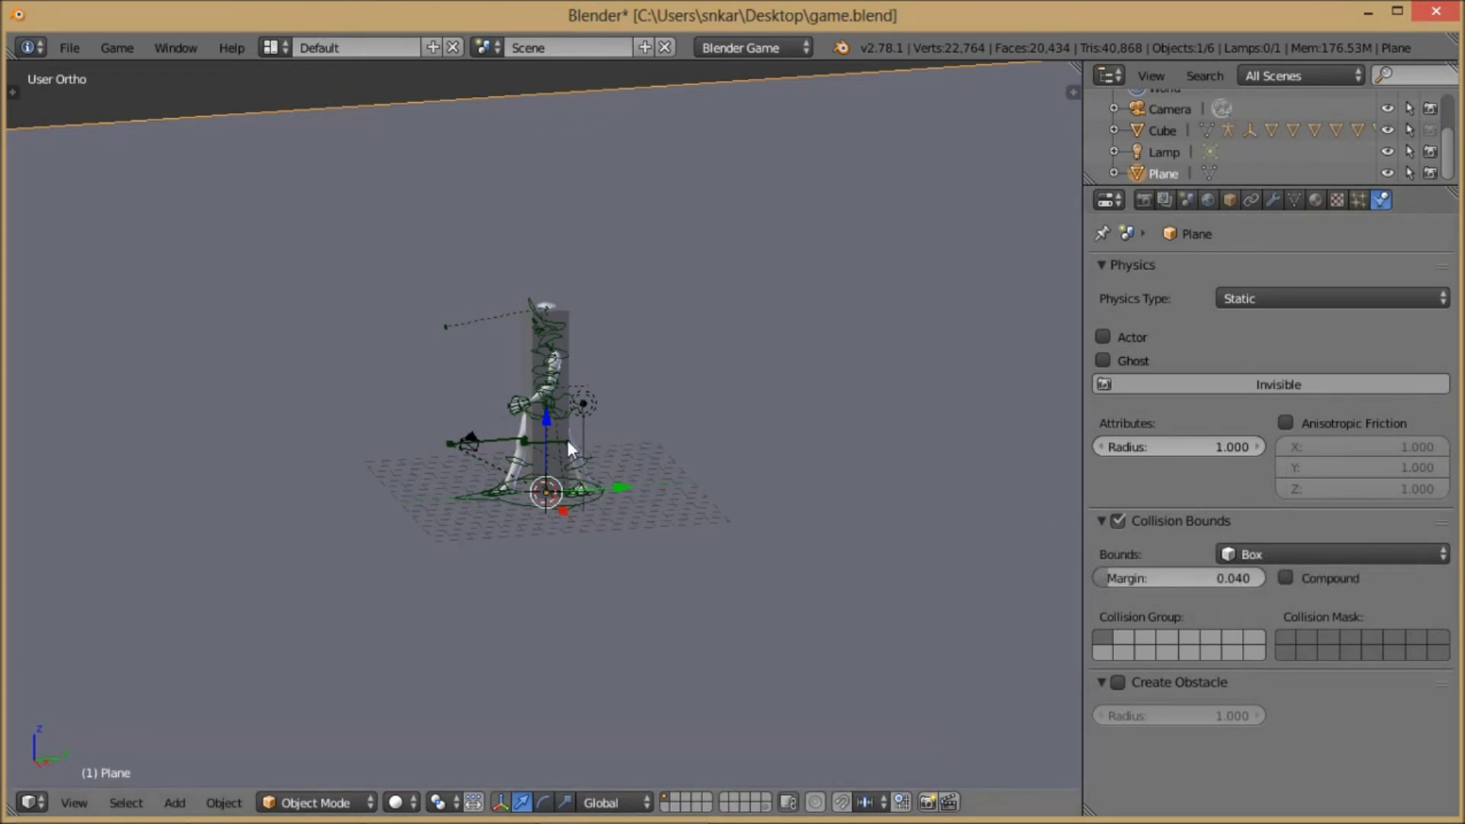
{"action": "scroll", "coordinate": [680, 365], "scroll_direction": "down", "scroll_amount": 2}
{"action": "scroll", "coordinate": [676, 363], "scroll_direction": "up", "scroll_amount": 2}
{"action": "left_click", "coordinate": [1119, 518]}
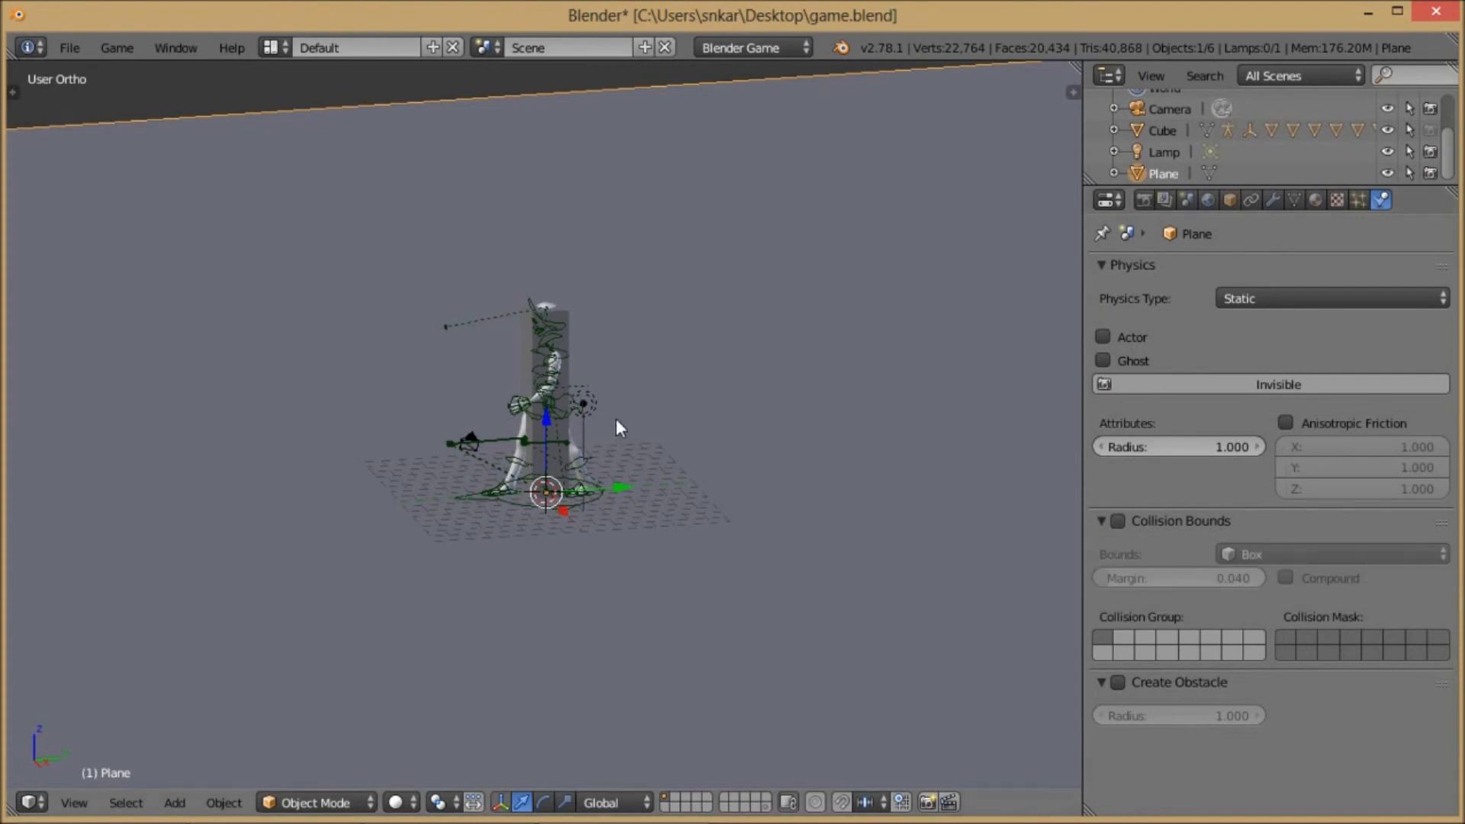
{"action": "key", "text": "p"}
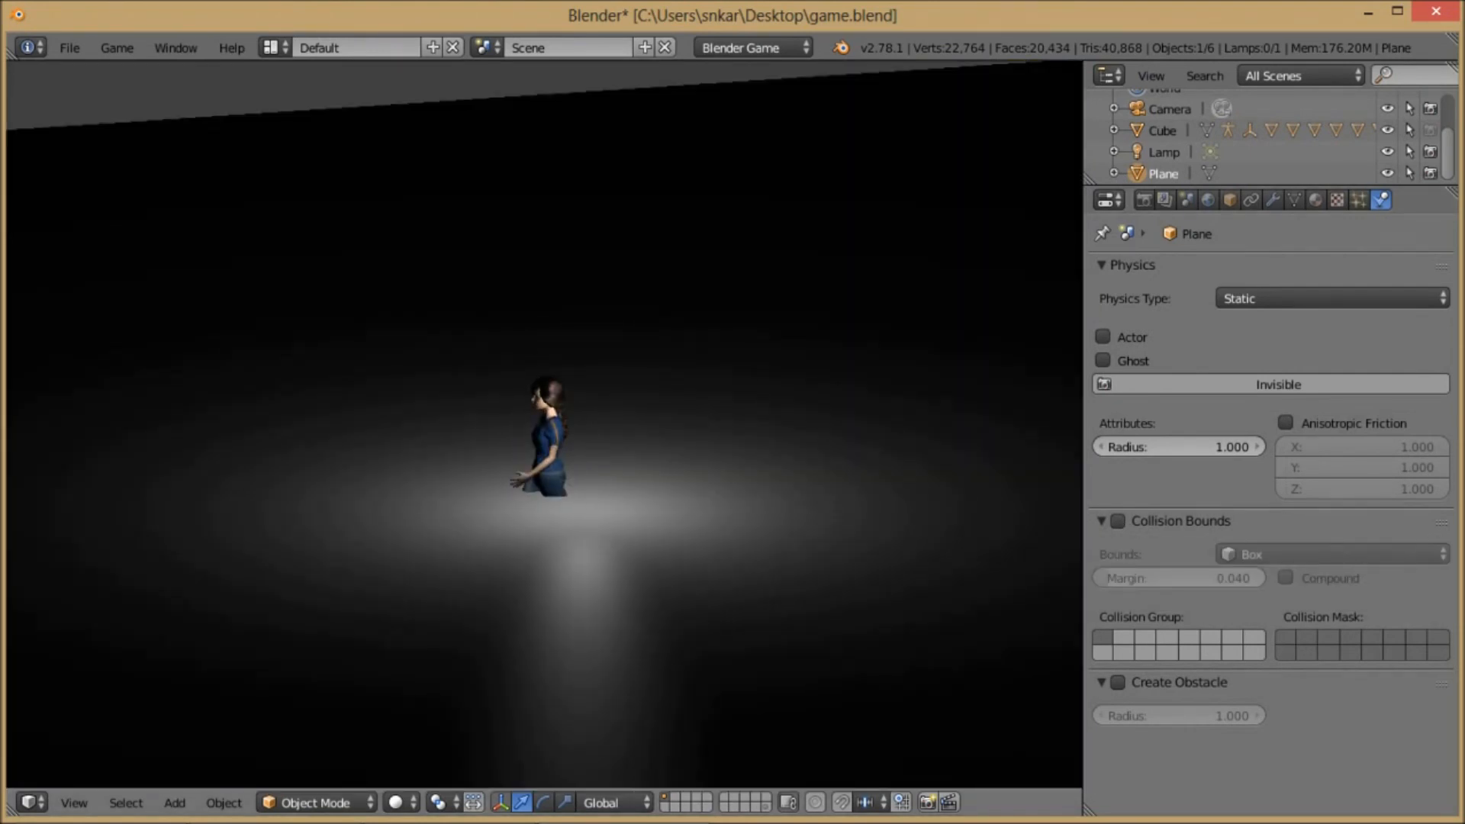
{"action": "key", "text": "Escape"}
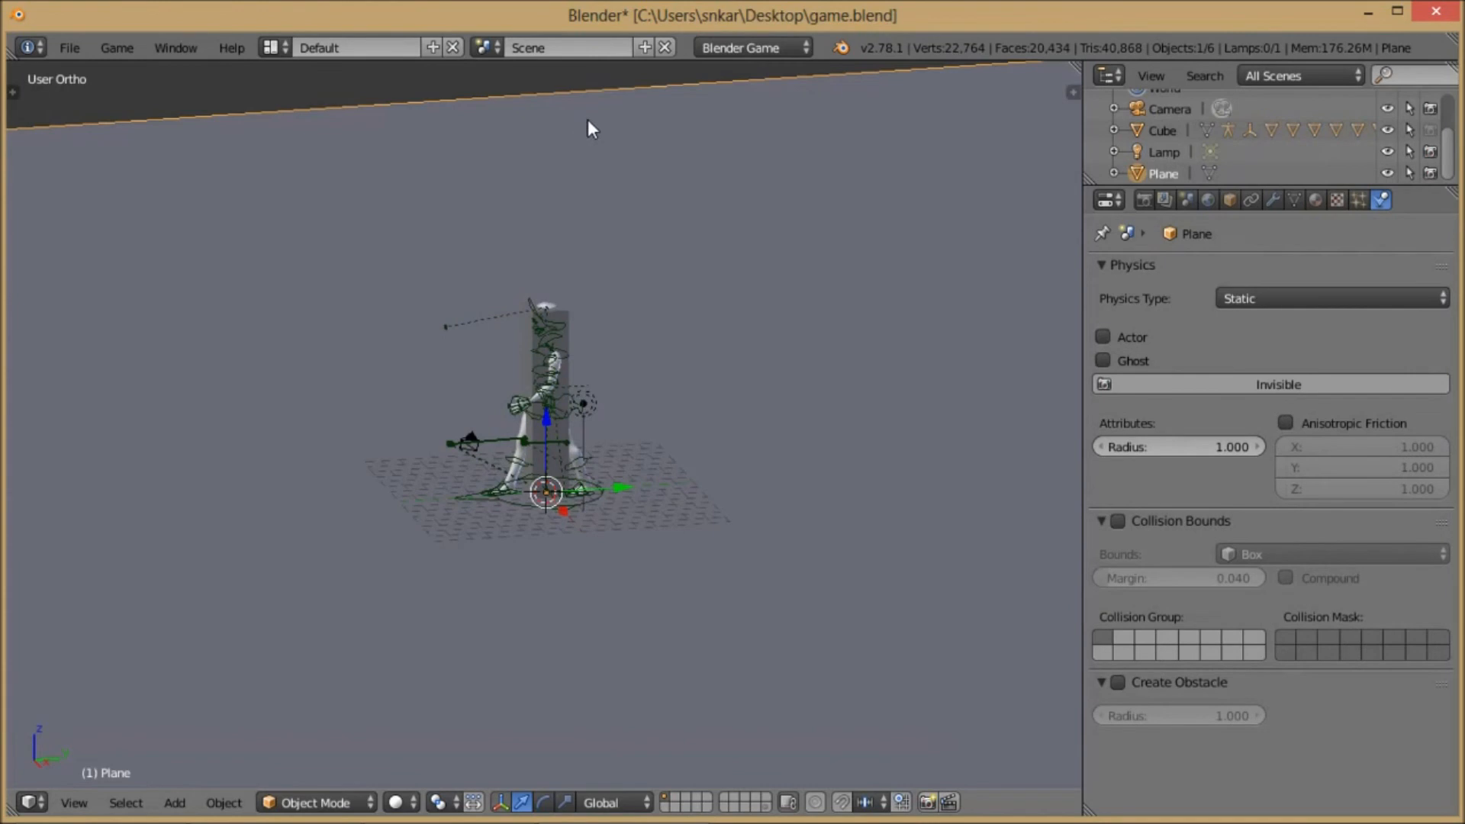
- Enable Collision Bounds with Box bounds on the ground Plane and on the collision Cube around the girl
{"action": "left_click", "coordinate": [1118, 521]}
{"action": "scroll", "coordinate": [370, 371], "scroll_direction": "up", "scroll_amount": 6}
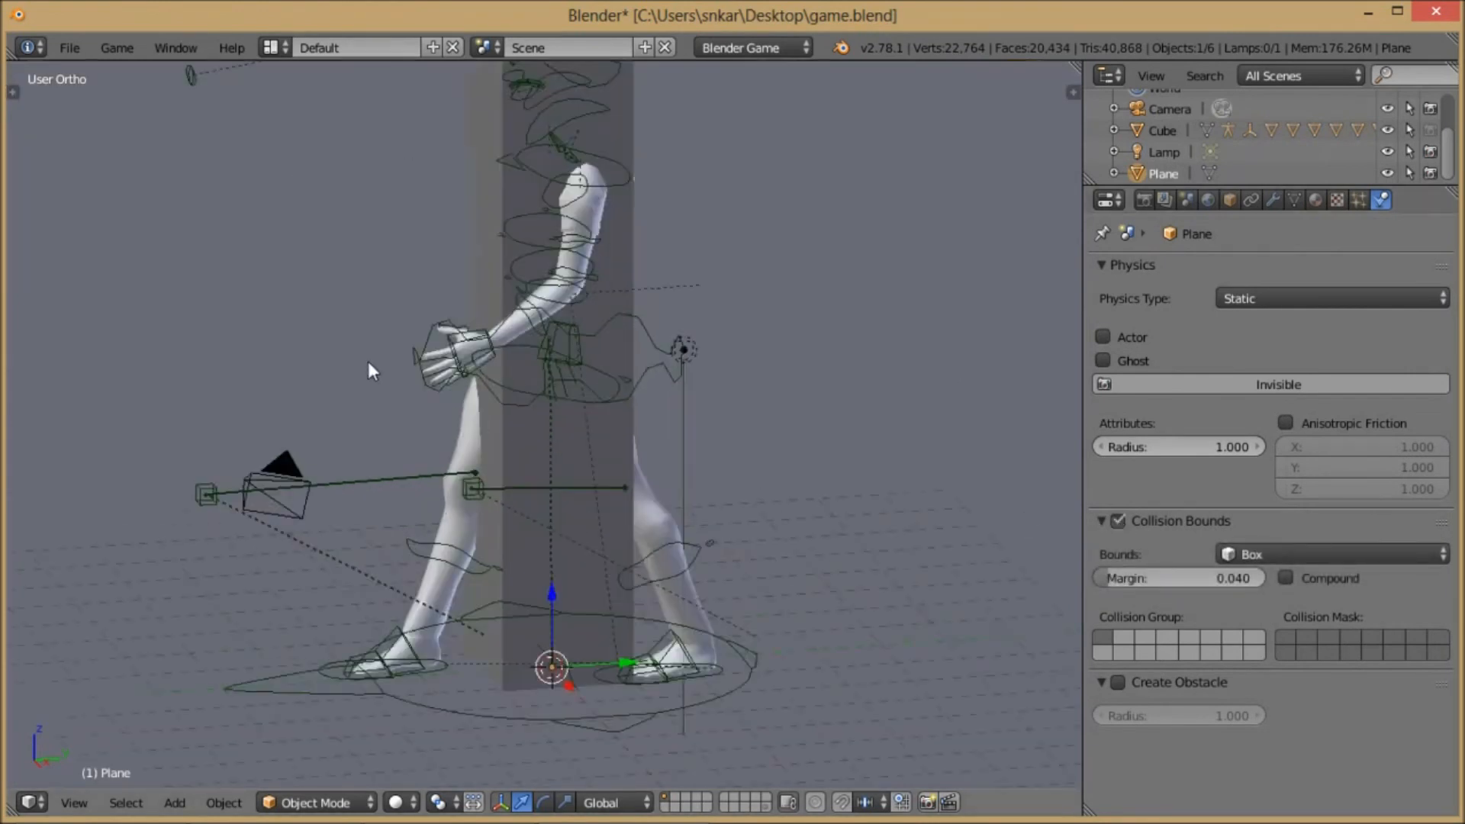
{"action": "right_click", "coordinate": [478, 179]}
{"action": "scroll", "coordinate": [478, 180], "scroll_direction": "down", "scroll_amount": 3}
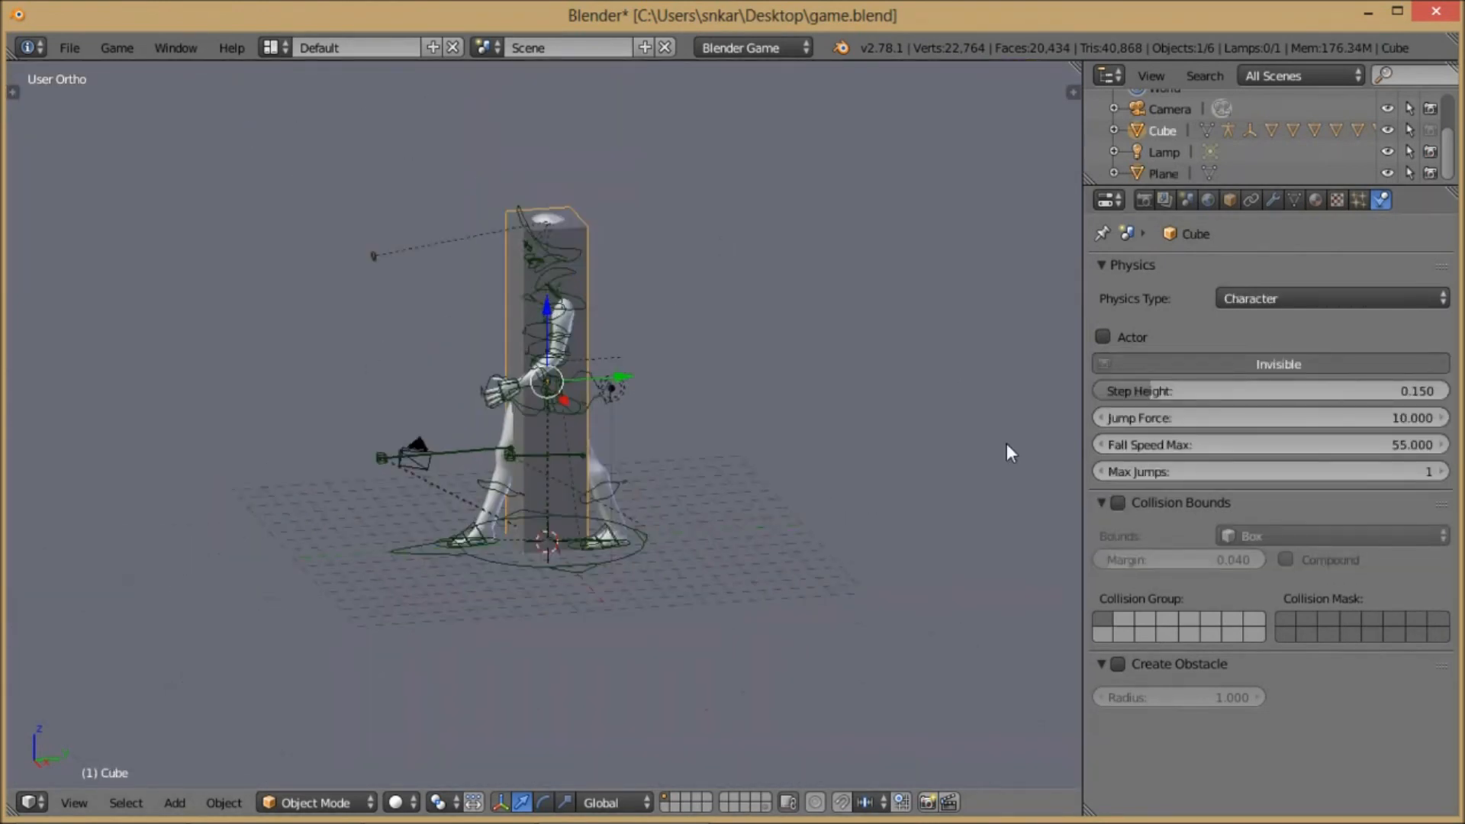
{"action": "left_click", "coordinate": [1118, 502]}
- Run the game to test the collision between the girl's Cube and the ground Plane
{"action": "scroll", "coordinate": [594, 317], "scroll_direction": "down", "scroll_amount": 4}
{"action": "scroll", "coordinate": [595, 318], "scroll_direction": "up", "scroll_amount": 4}
{"action": "scroll", "coordinate": [599, 318], "scroll_direction": "down", "scroll_amount": 3}
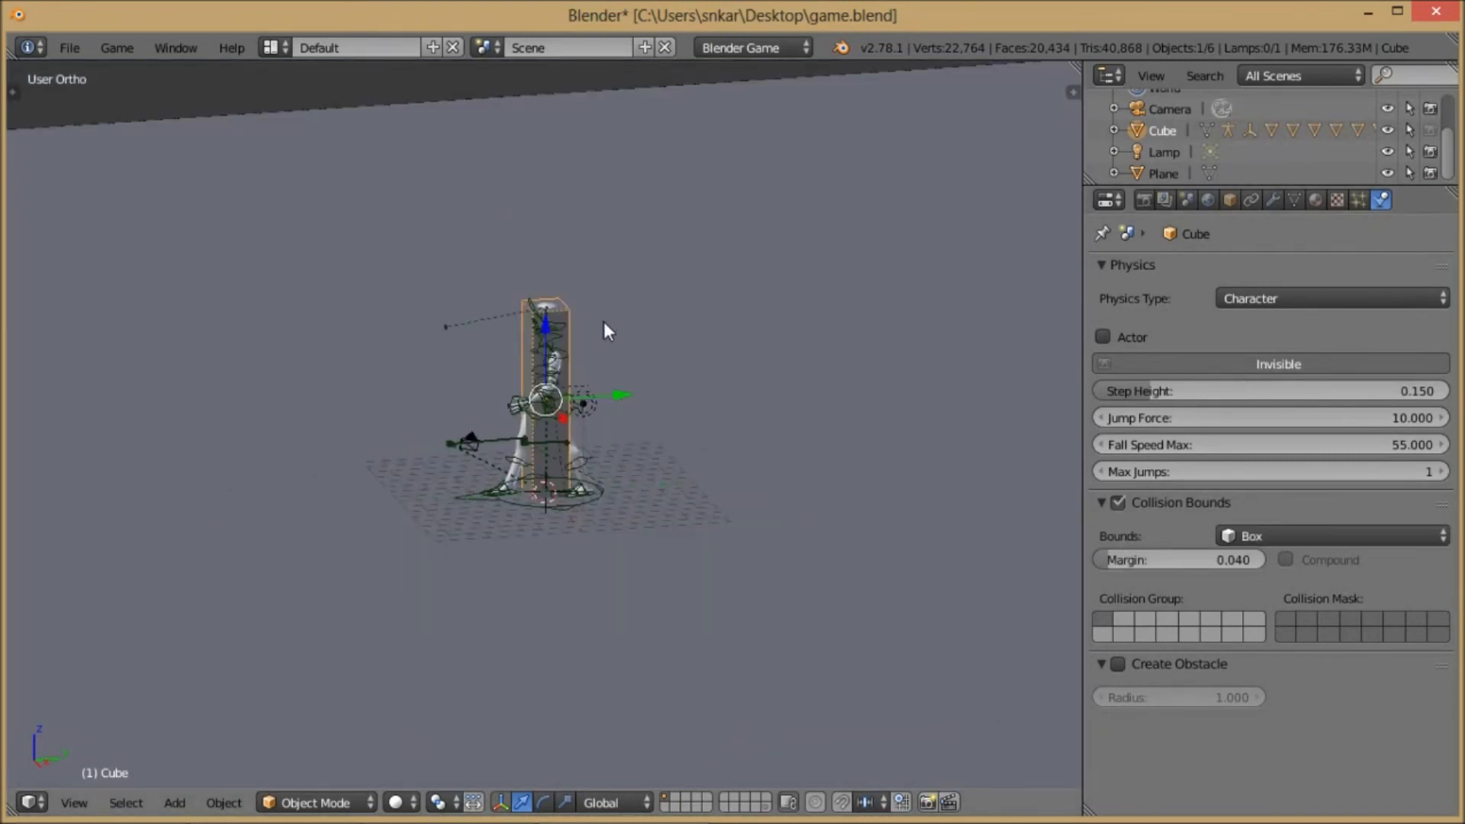
{"action": "key", "text": "p"}
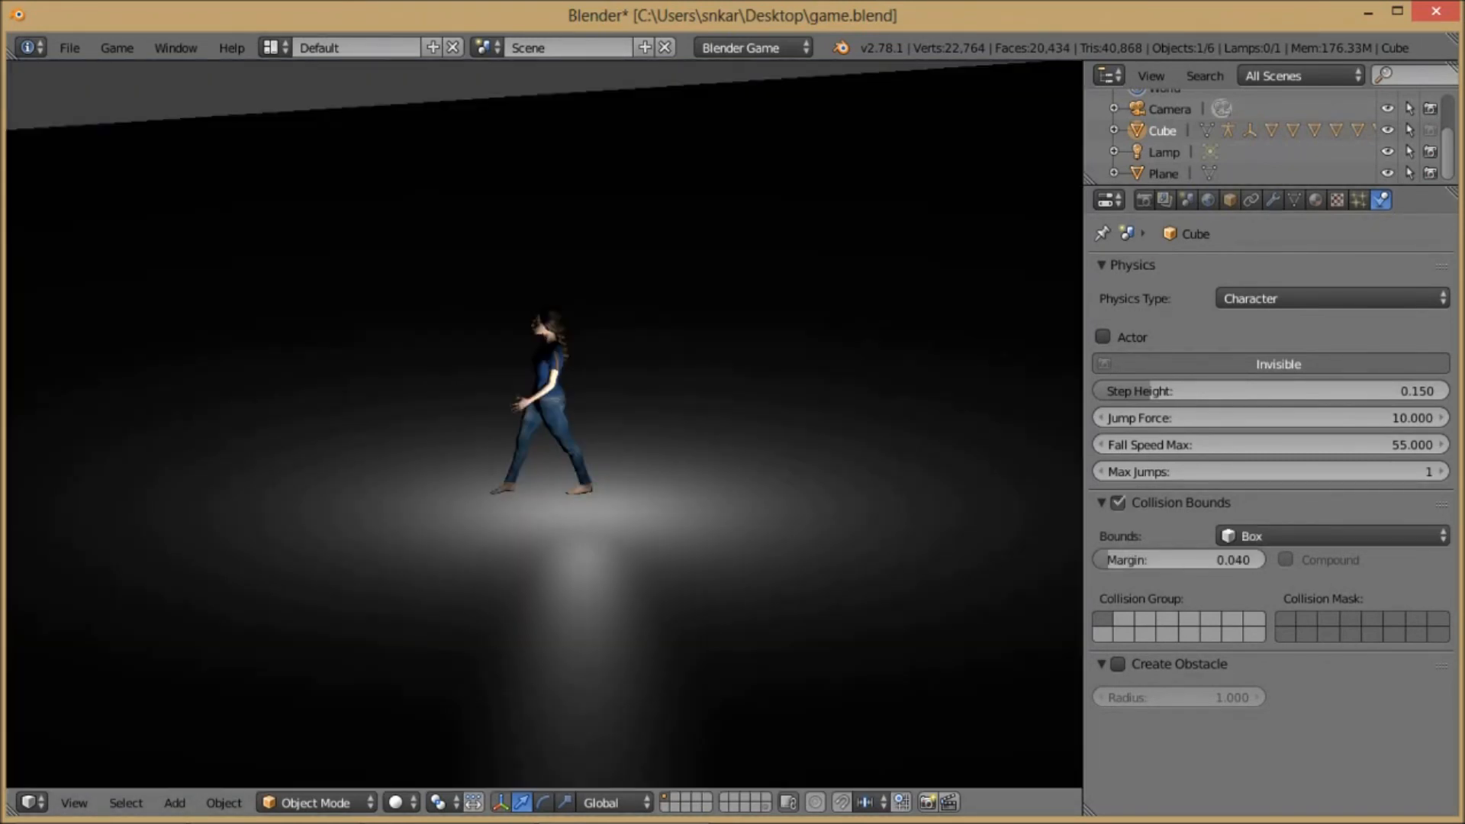
- End the game run, split the 3D view into two stacked areas and switch the lower one to the Logic Editor
{"action": "key", "text": "Escape"}
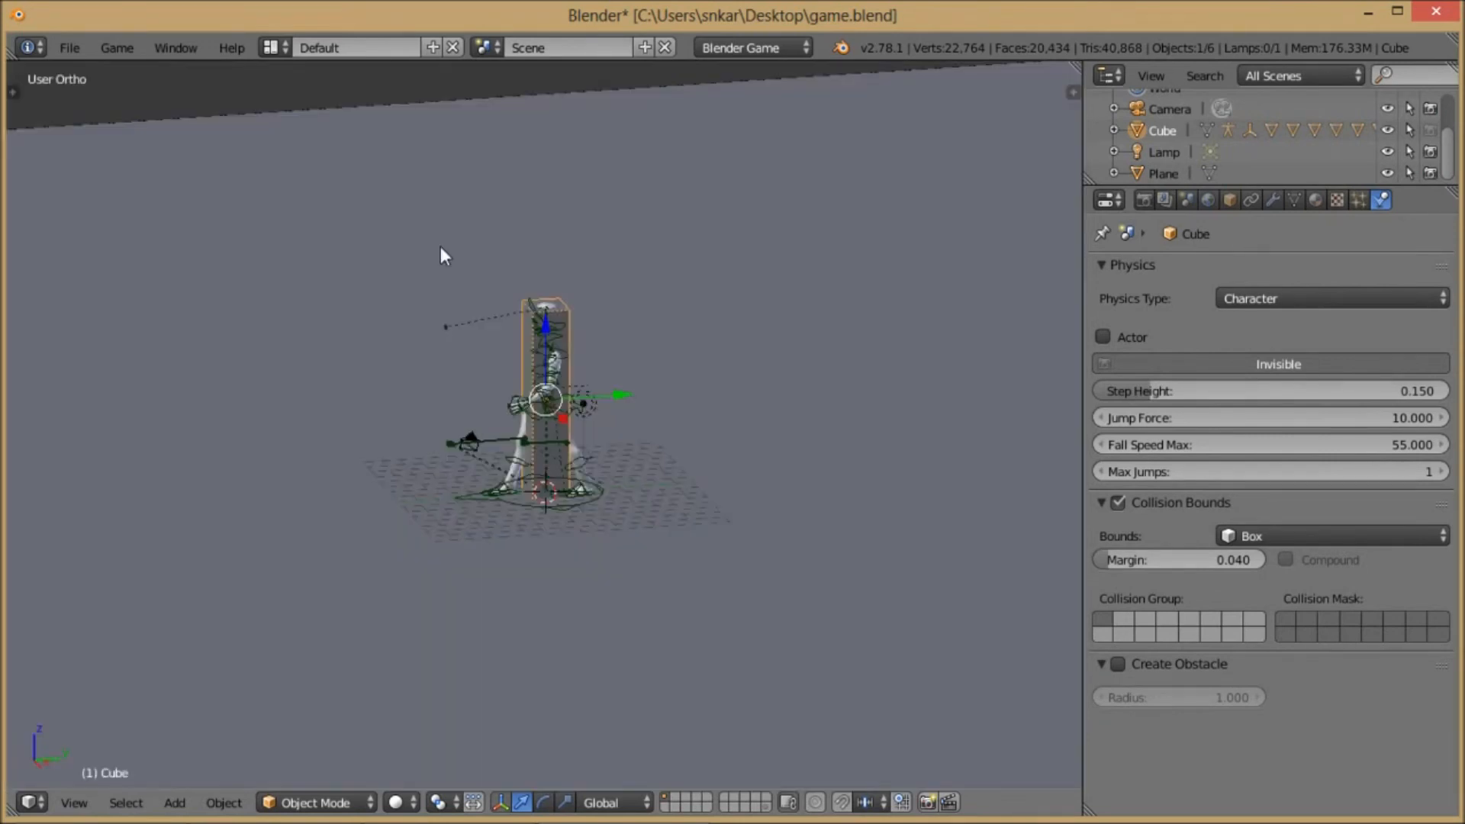
{"action": "scroll", "coordinate": [445, 250], "scroll_direction": "up", "scroll_amount": 3}
{"action": "scroll", "coordinate": [451, 299], "scroll_direction": "up", "scroll_amount": 5}
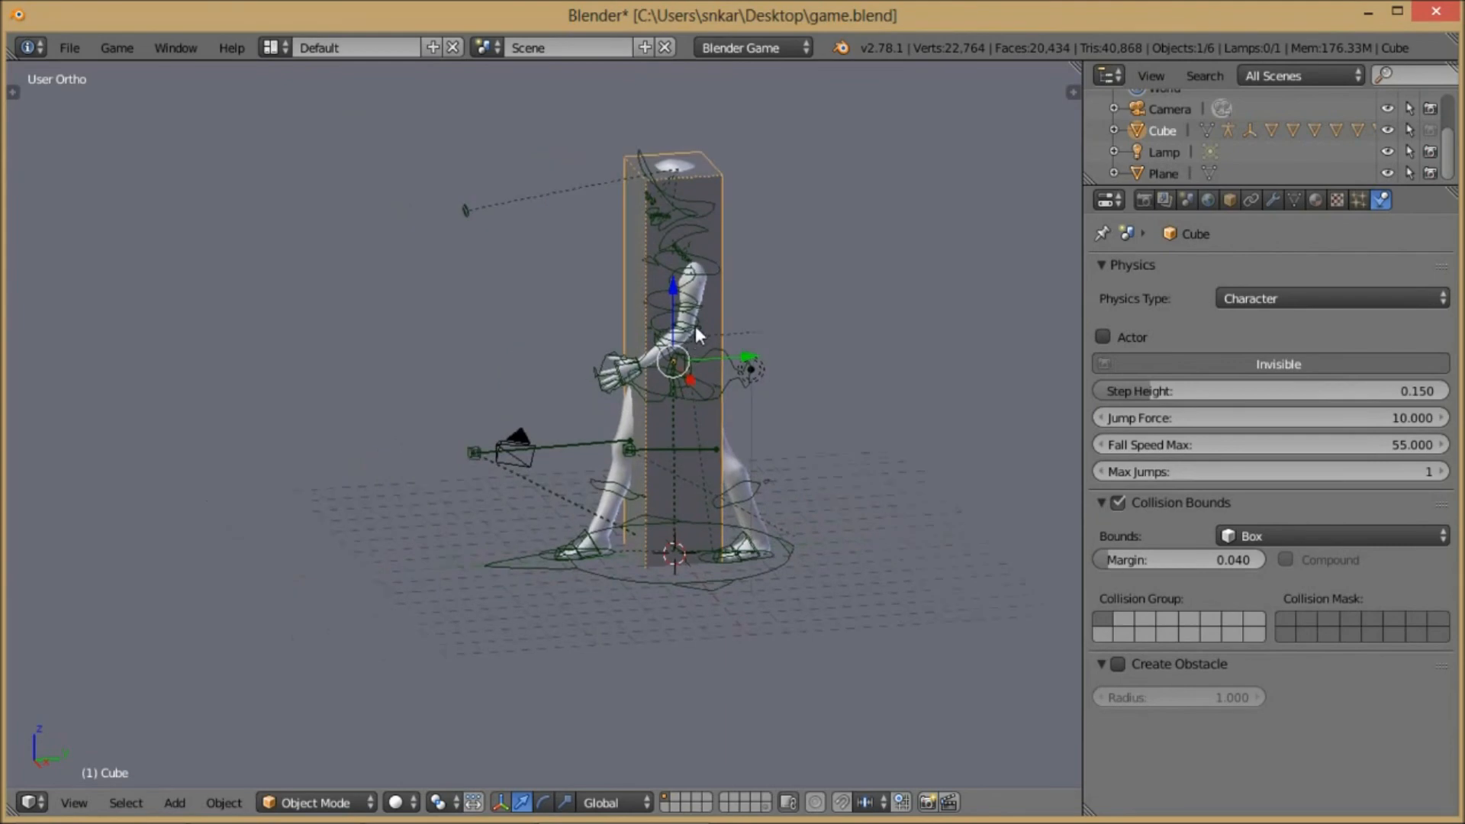
{"action": "middle_click_drag", "start_coordinate": [695, 340], "coordinate": [734, 423]}
{"action": "scroll", "coordinate": [700, 365], "scroll_direction": "down", "scroll_amount": 3}
{"action": "scroll", "coordinate": [726, 424], "scroll_direction": "up", "scroll_amount": 3}
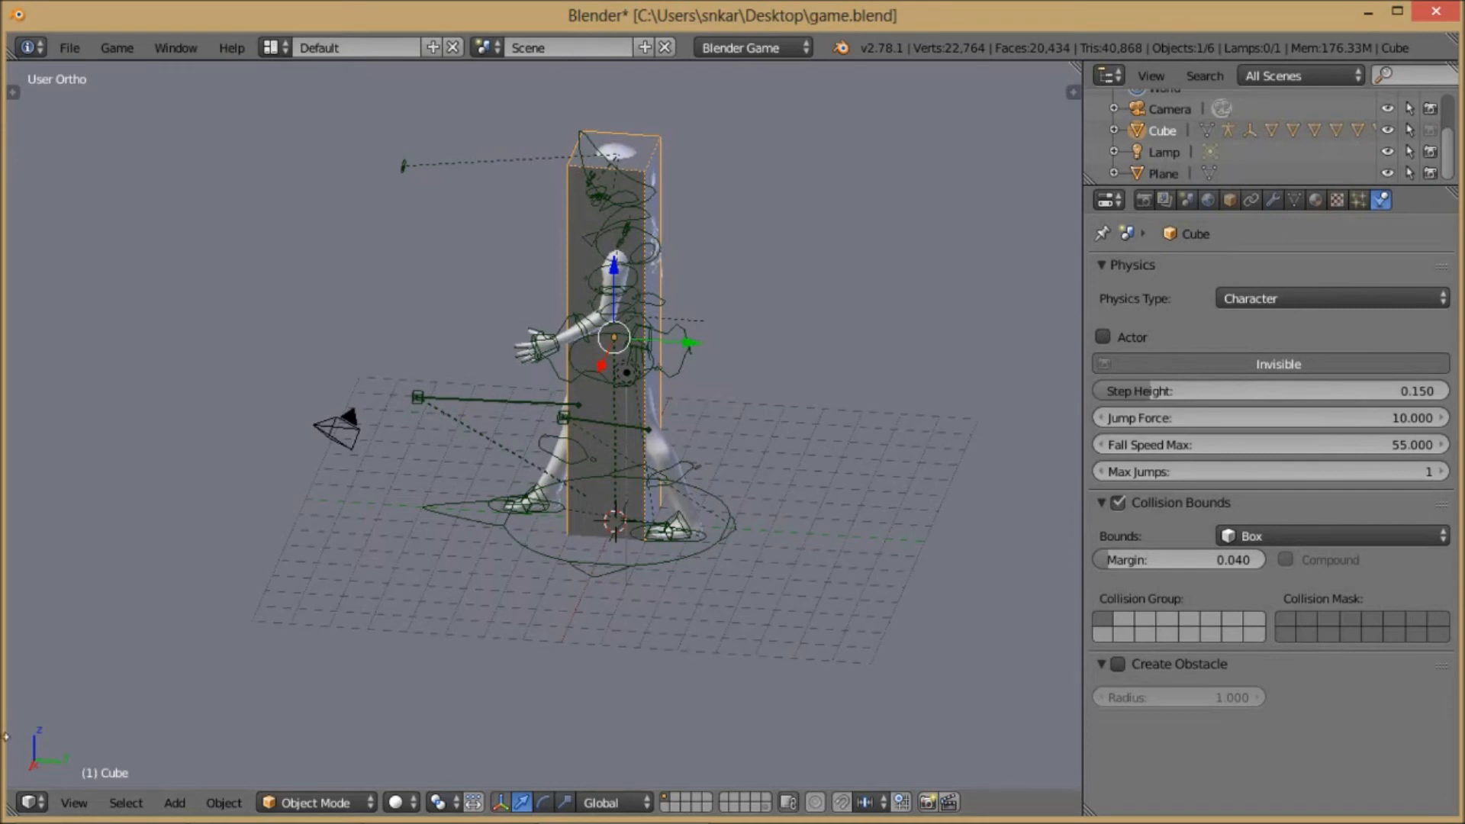
{"action": "left_click_drag", "start_coordinate": [13, 807], "coordinate": [17, 429]}
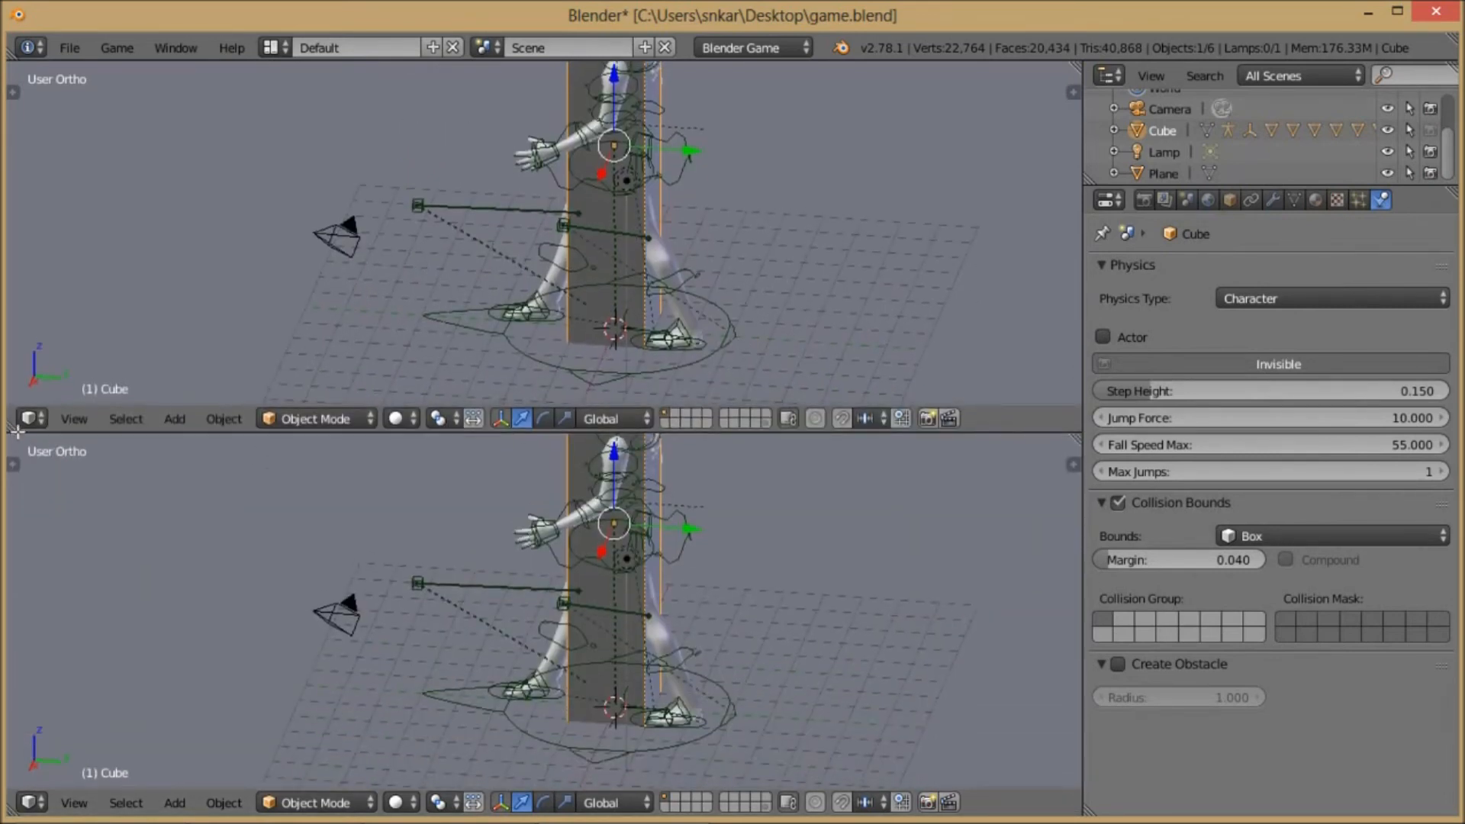
{"action": "left_click", "coordinate": [32, 802]}
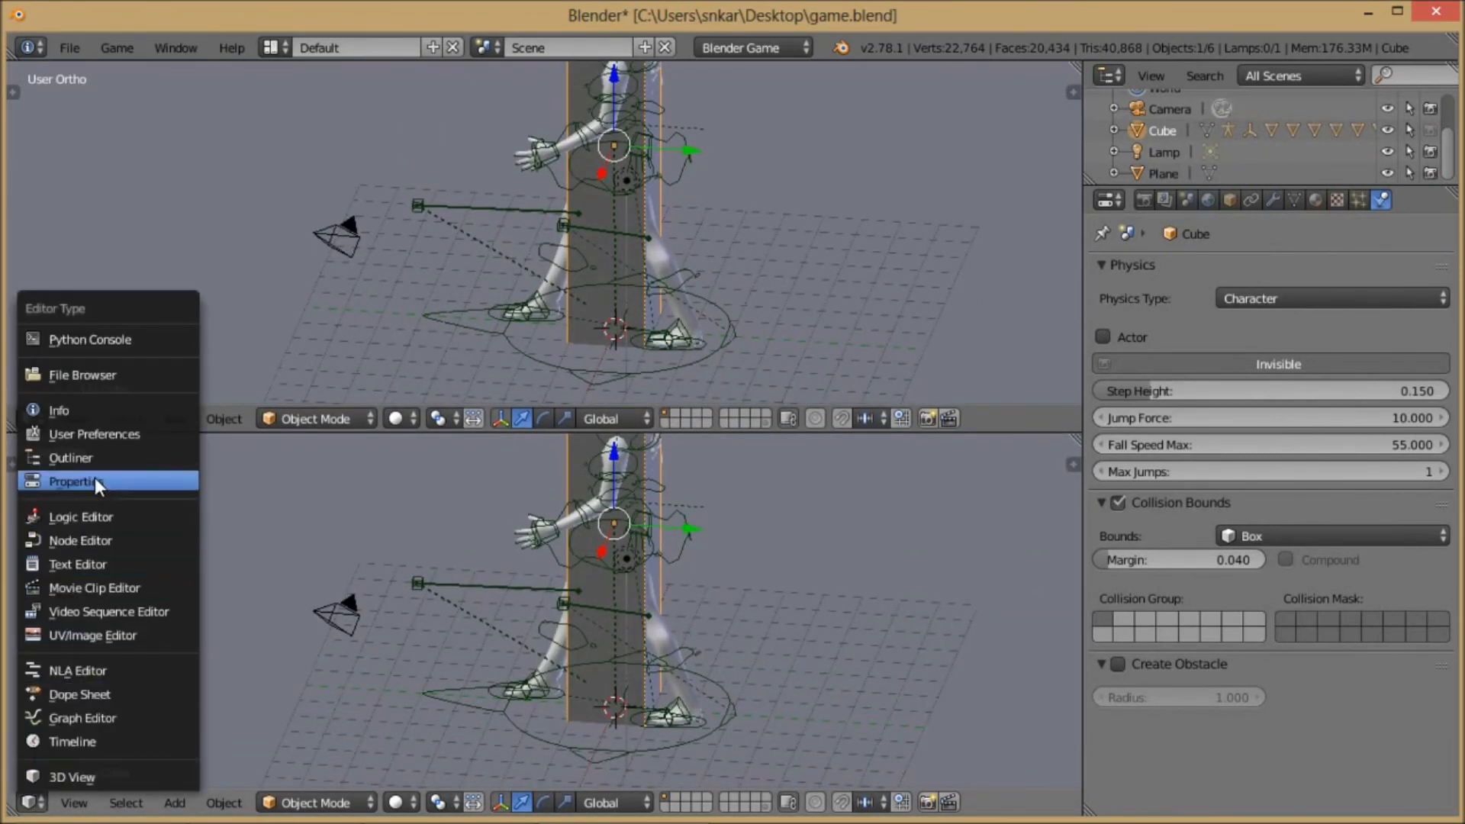
{"action": "left_click", "coordinate": [114, 694]}
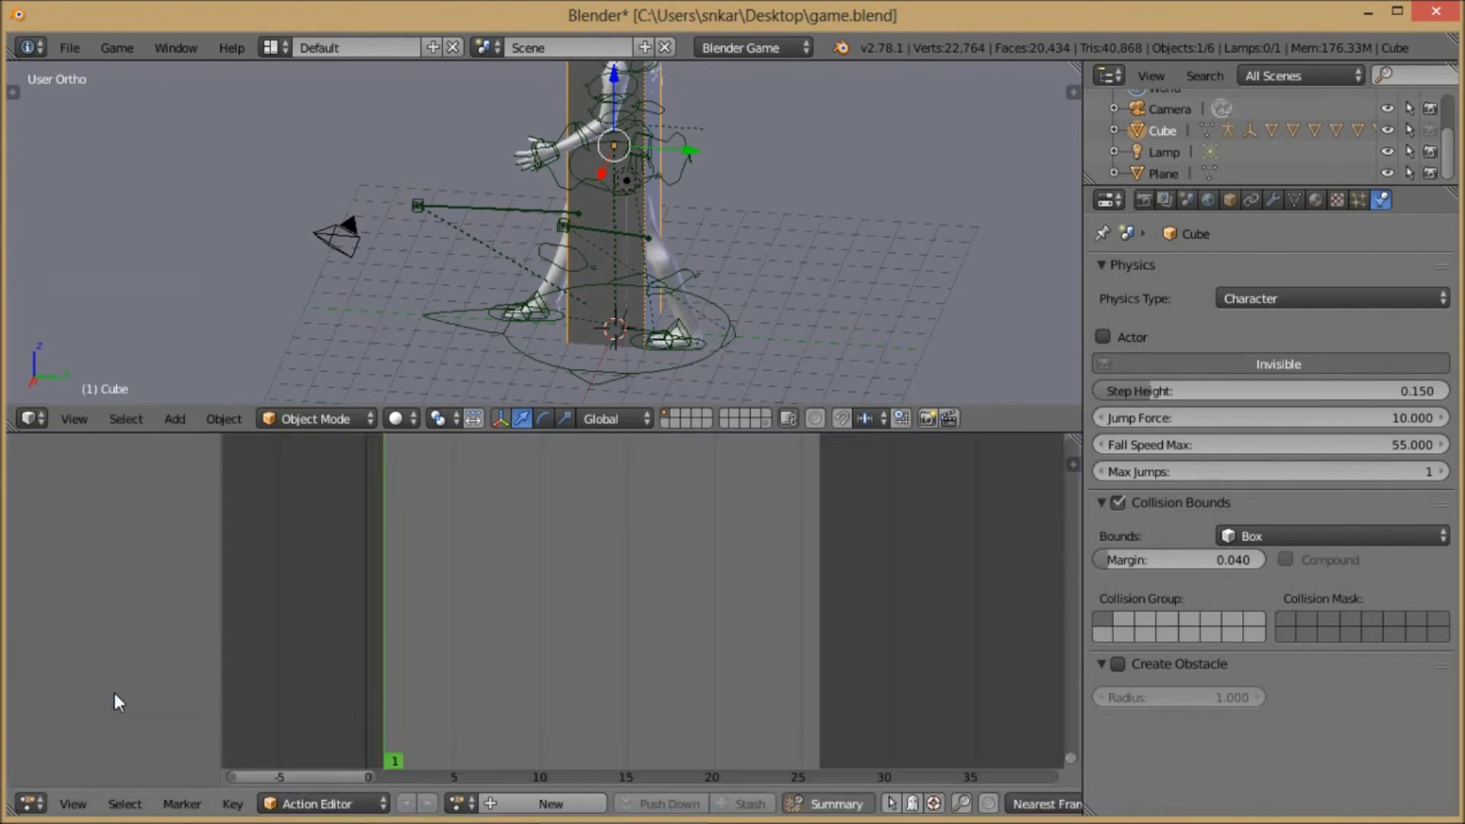
{"action": "left_click", "coordinate": [30, 802]}
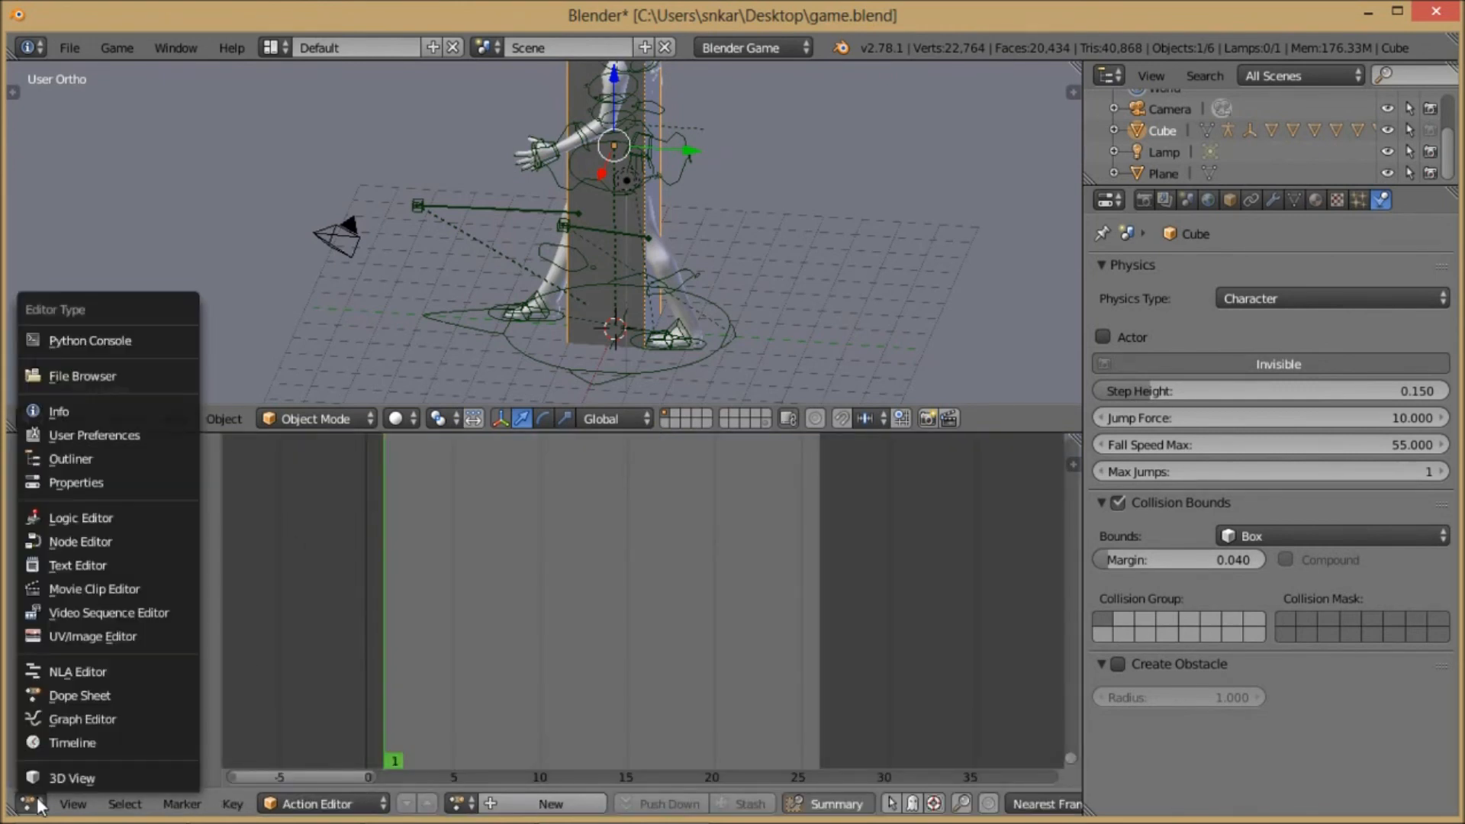
{"action": "left_click", "coordinate": [122, 515]}
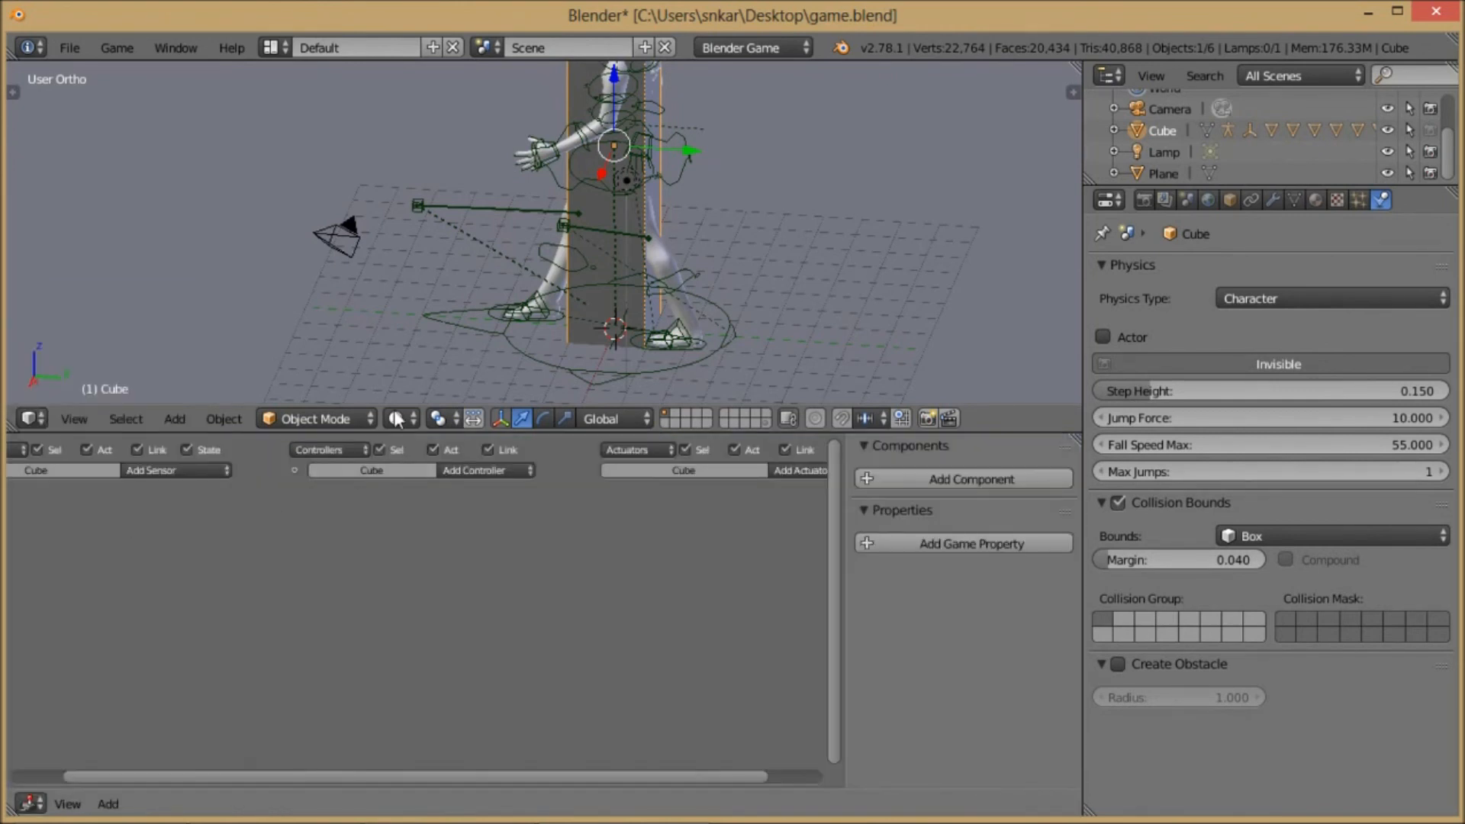
- Select the collision Cube around the girl and add a Keyboard sensor to it with Left Alt as its key
{"action": "right_click", "coordinate": [551, 268]}
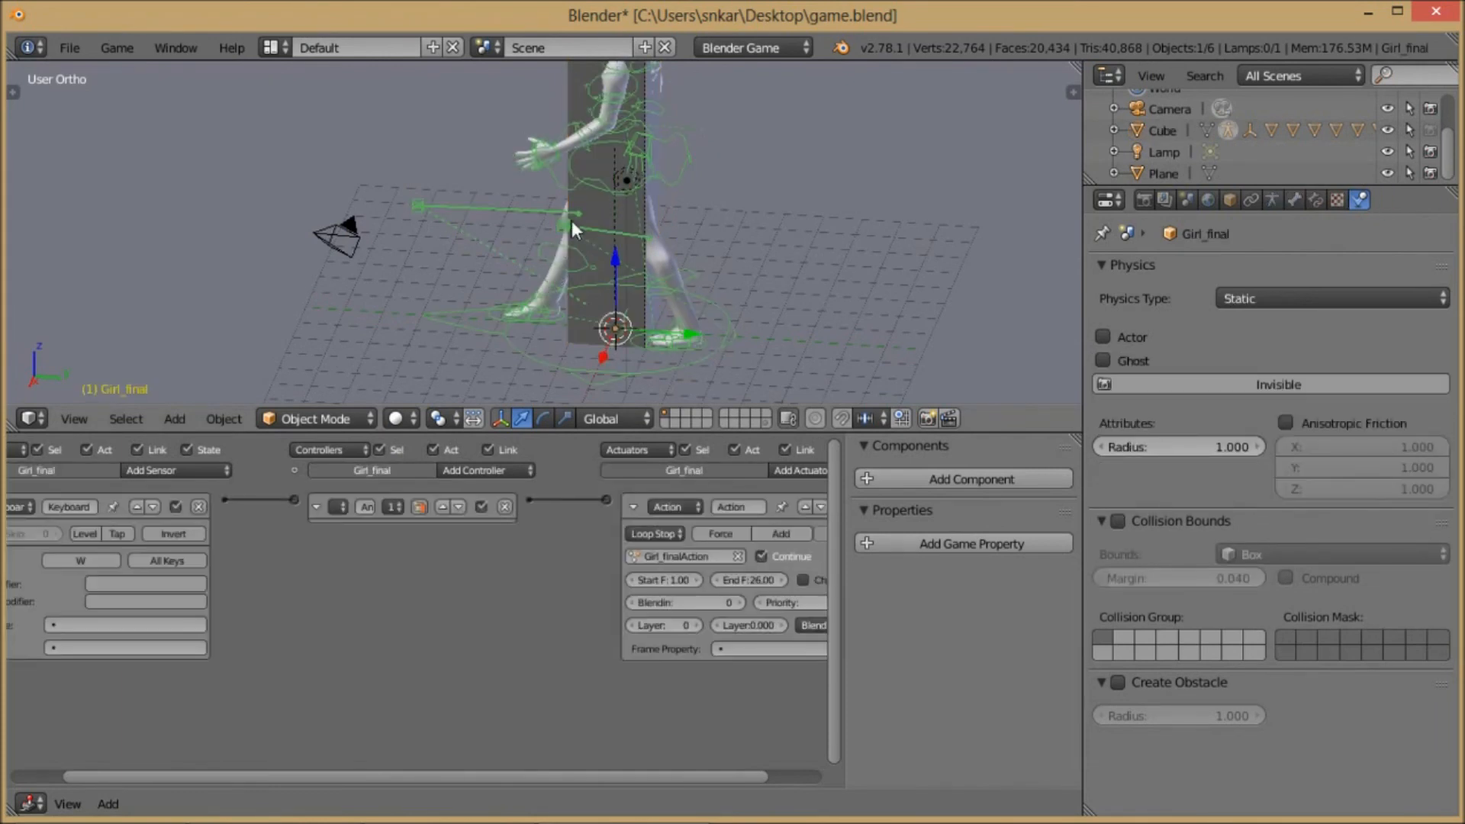
{"action": "scroll", "coordinate": [669, 190], "scroll_direction": "up", "scroll_amount": 3}
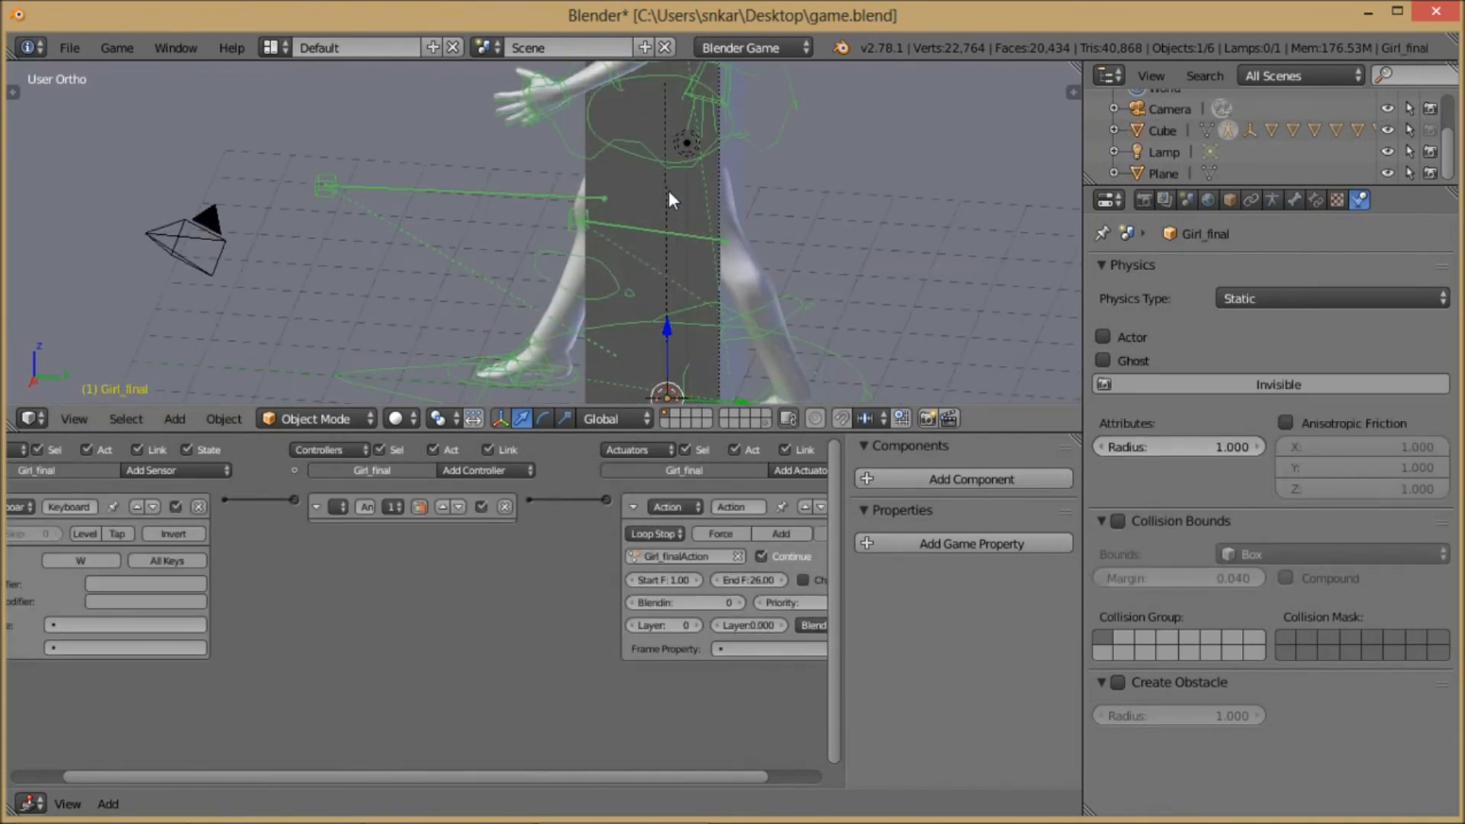
{"action": "right_click", "coordinate": [781, 126]}
{"action": "middle_click_drag", "start_coordinate": [763, 151], "coordinate": [734, 213], "text": "shift"}
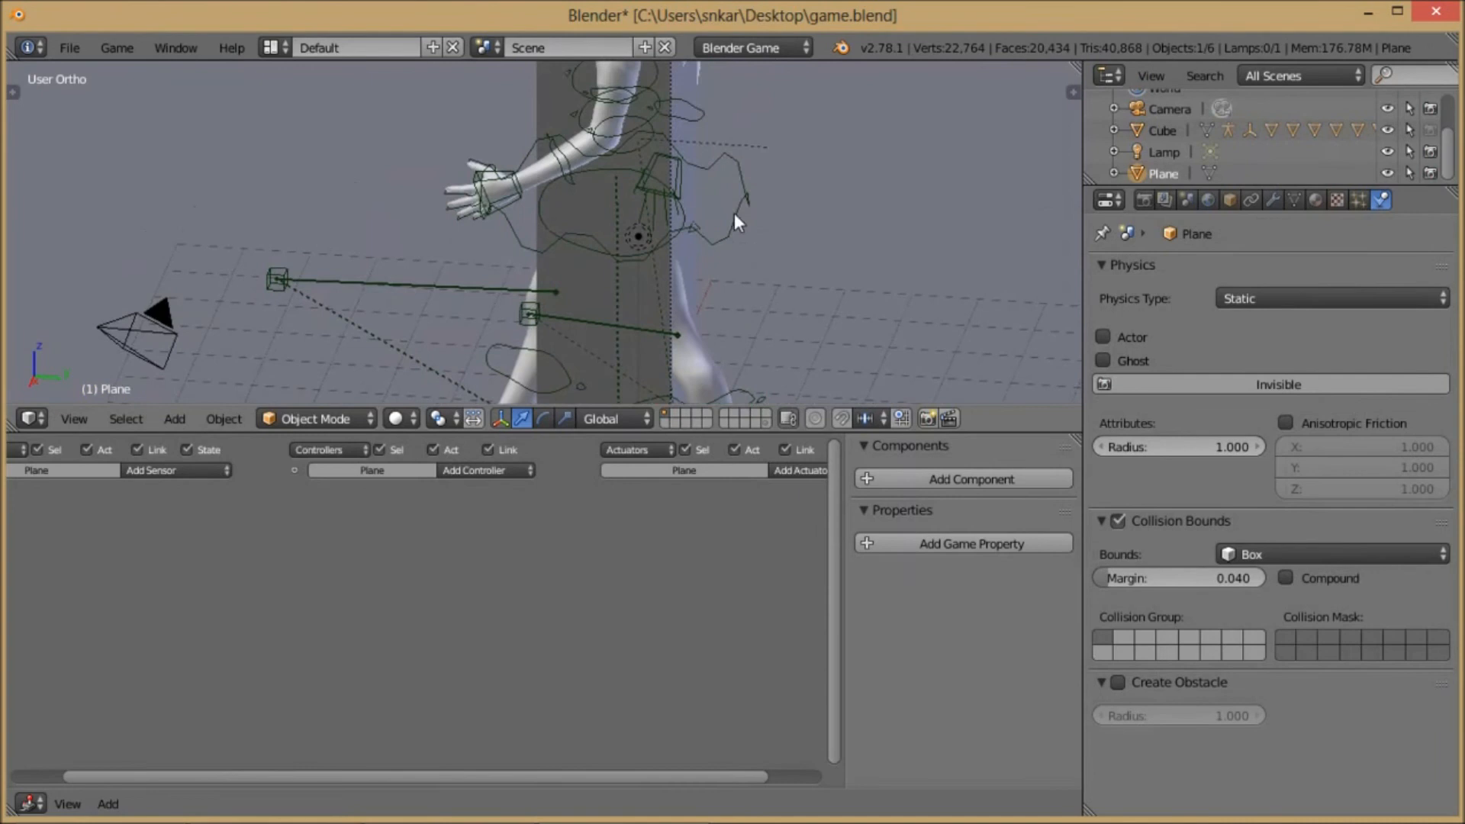
{"action": "right_click", "coordinate": [734, 213]}
{"action": "scroll", "coordinate": [734, 212], "scroll_direction": "down", "scroll_amount": 4}
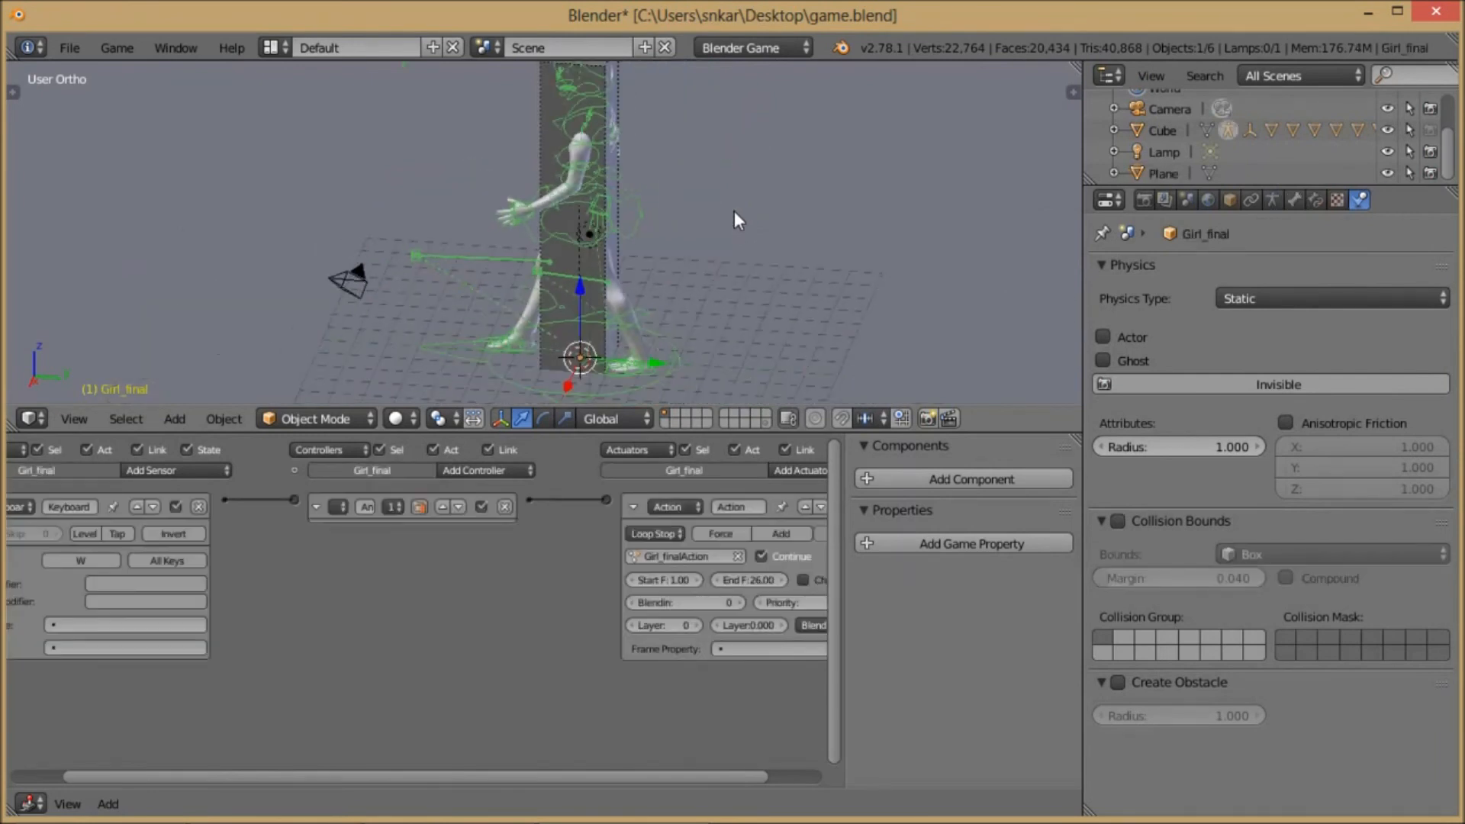
{"action": "right_click", "coordinate": [544, 120]}
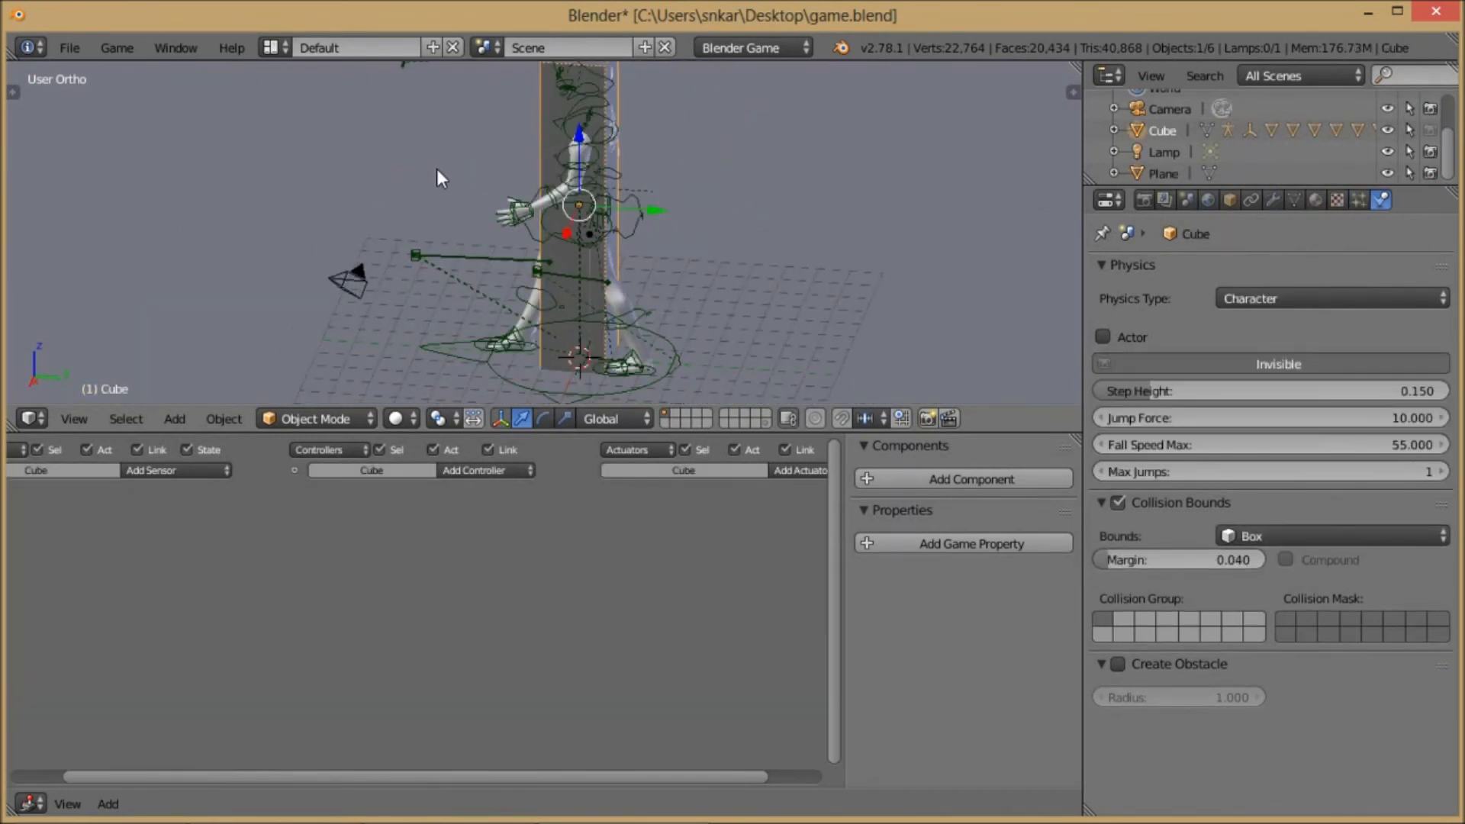
{"action": "scroll", "coordinate": [180, 547], "scroll_direction": "left", "scroll_amount": 4, "text": "ctrl"}
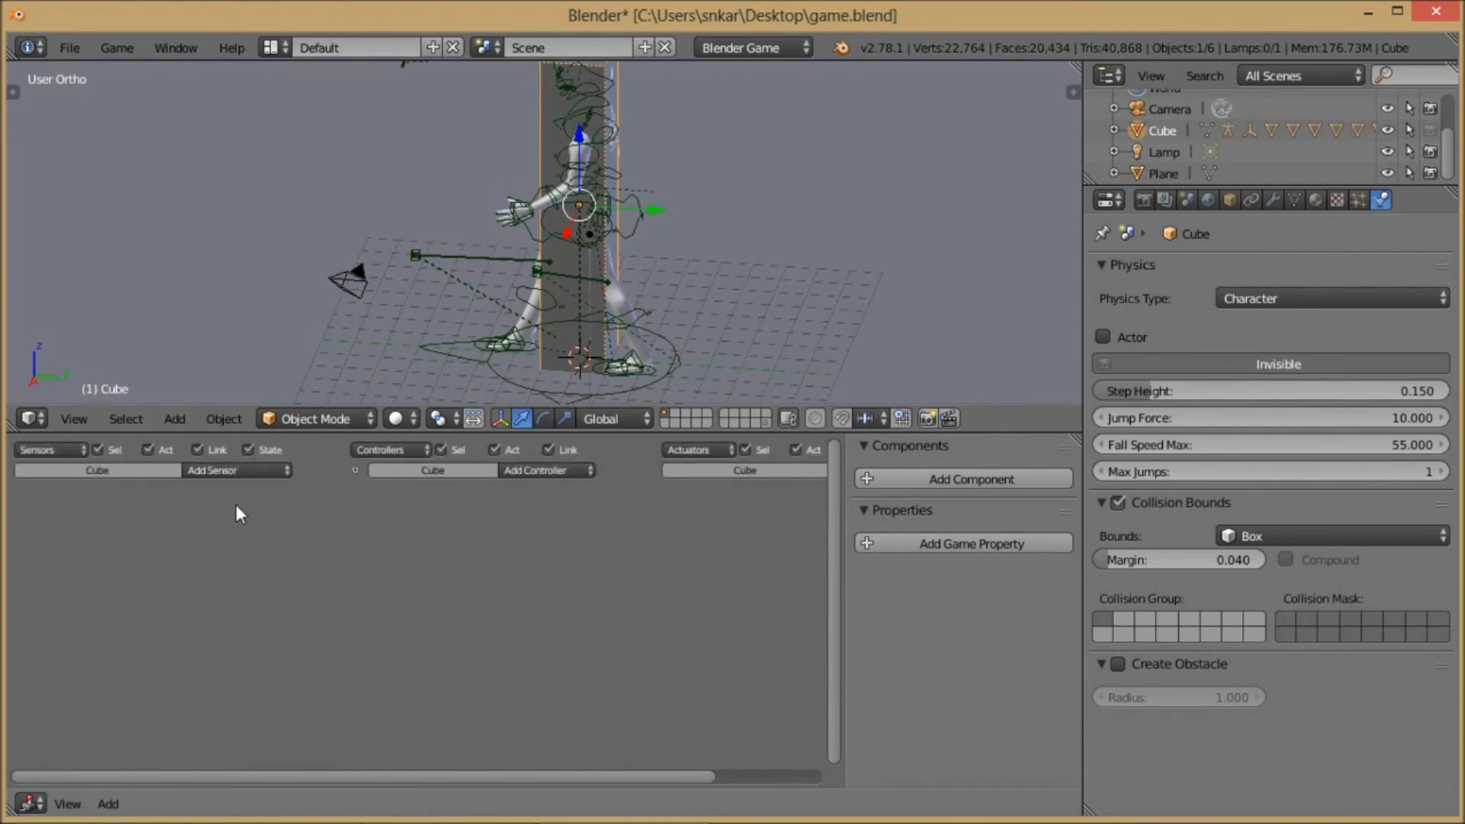
{"action": "left_click", "coordinate": [227, 470]}
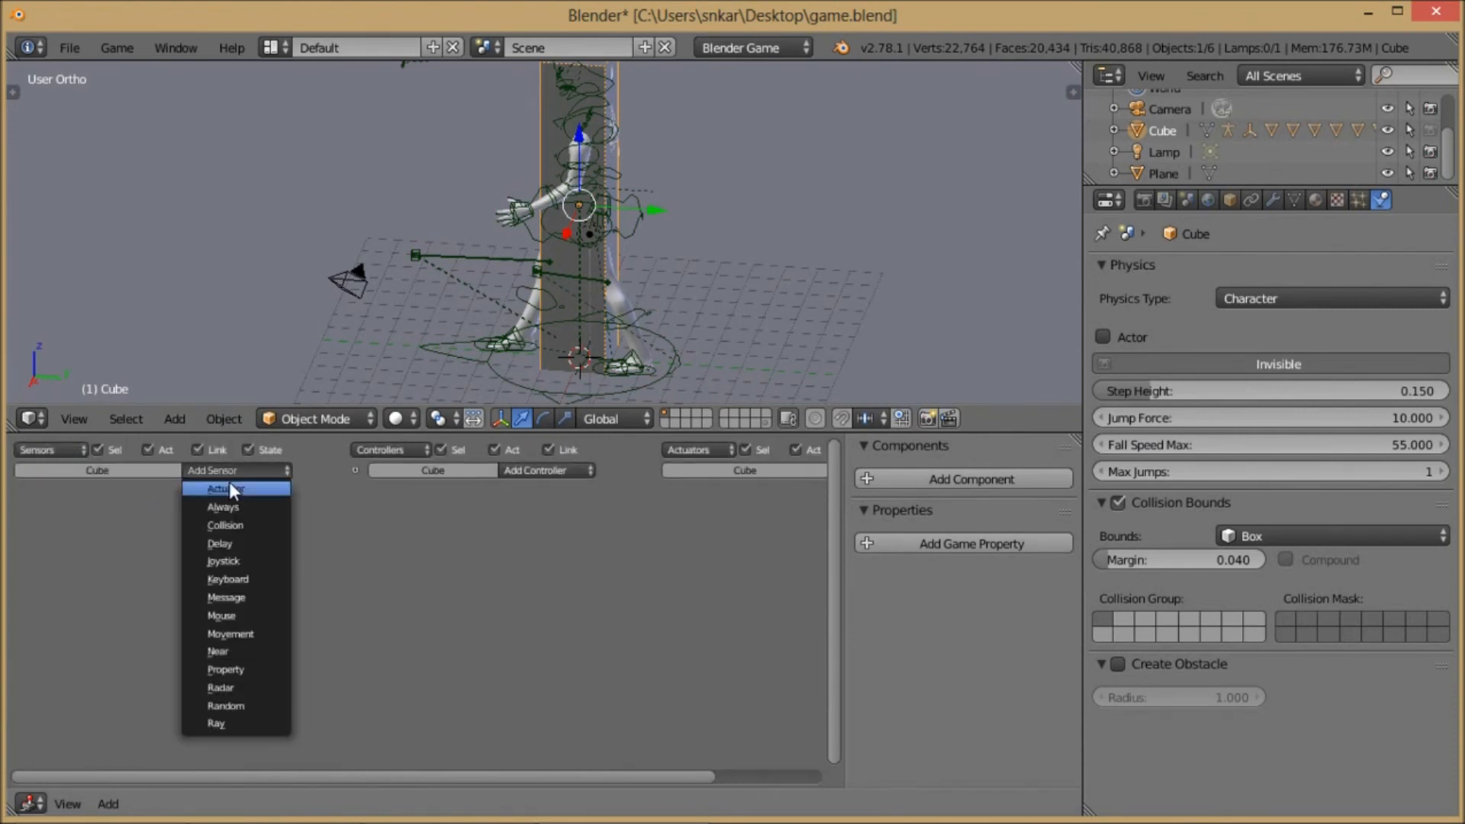
{"action": "left_click", "coordinate": [240, 576]}
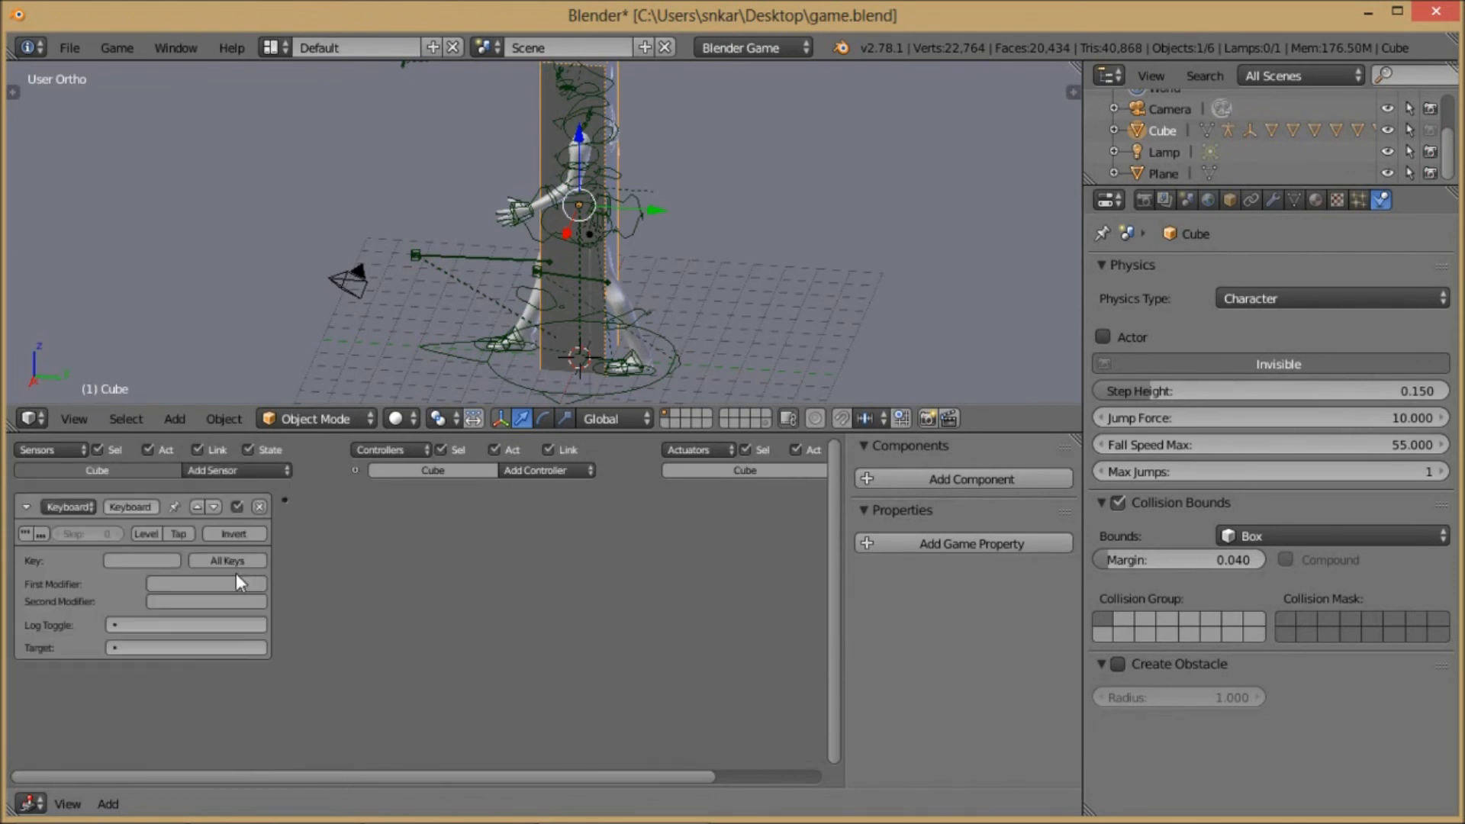
{"action": "left_click", "coordinate": [160, 563]}
{"action": "key", "text": "alt"}
- Add a Motion actuator to the Cube and link the Keyboard sensor to it
{"action": "left_click_drag", "start_coordinate": [702, 541], "coordinate": [534, 542], "text": "alt"}
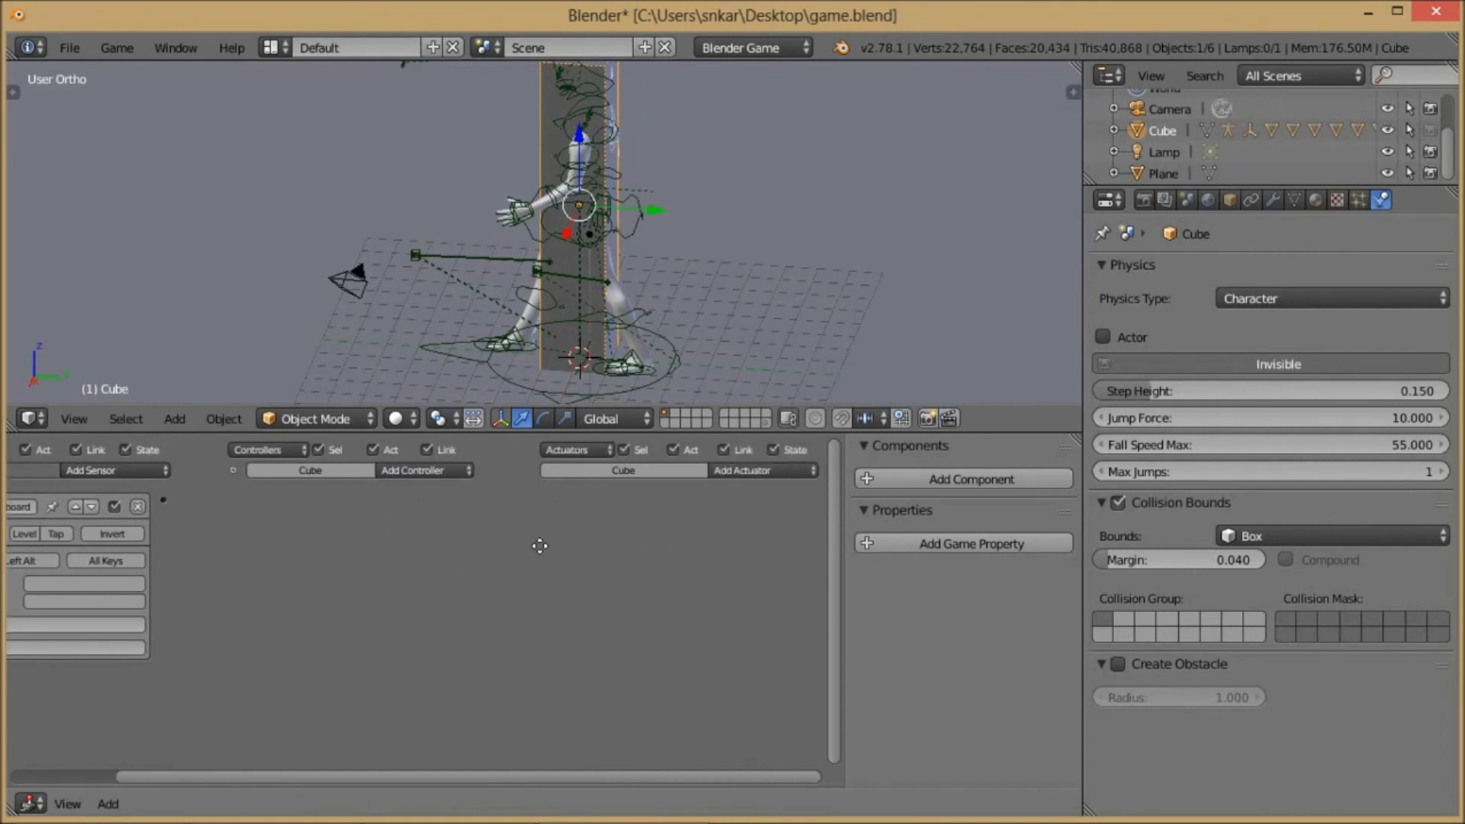
{"action": "left_click", "coordinate": [745, 472]}
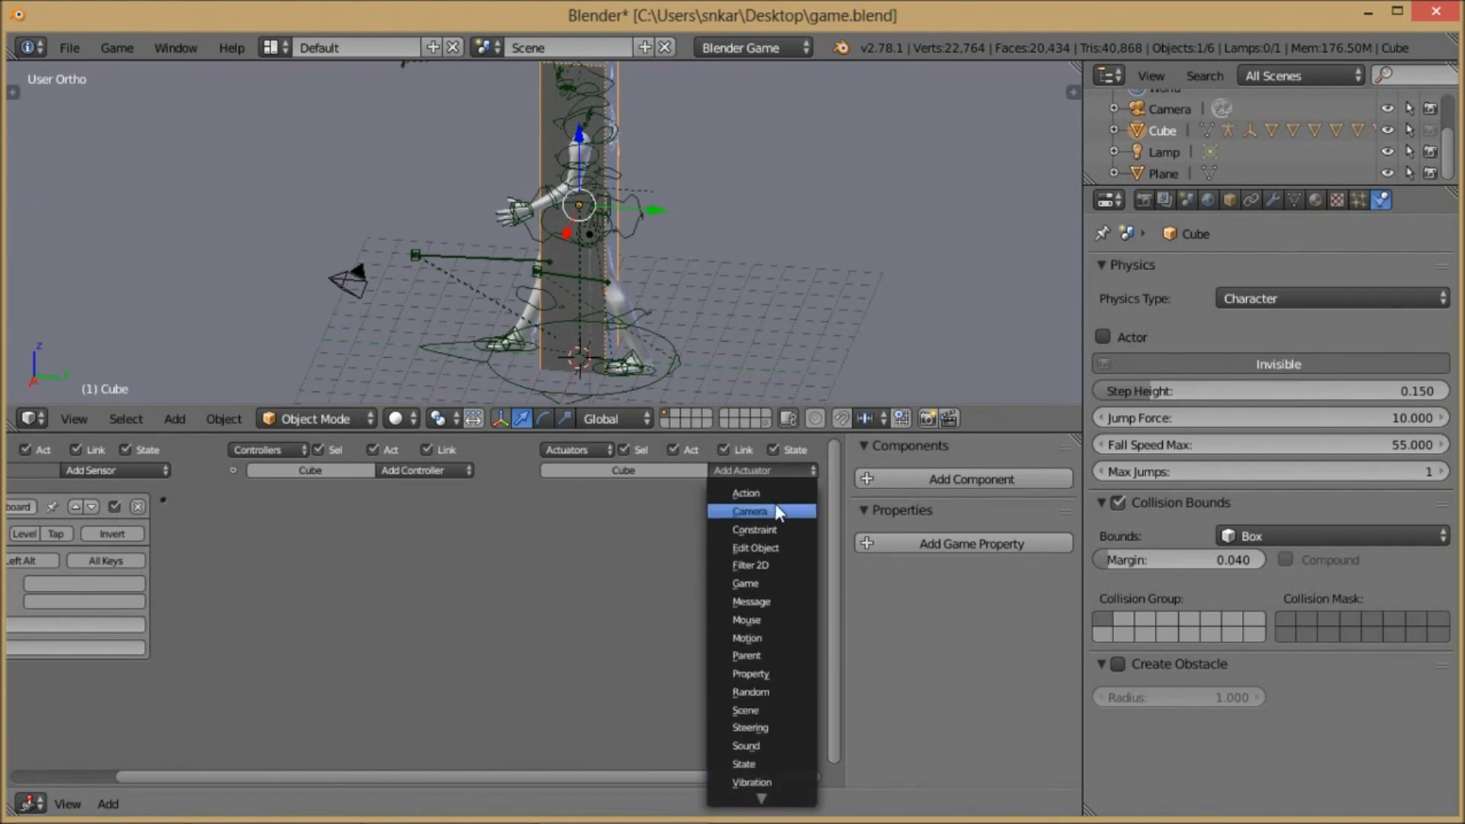
{"action": "left_click", "coordinate": [774, 638]}
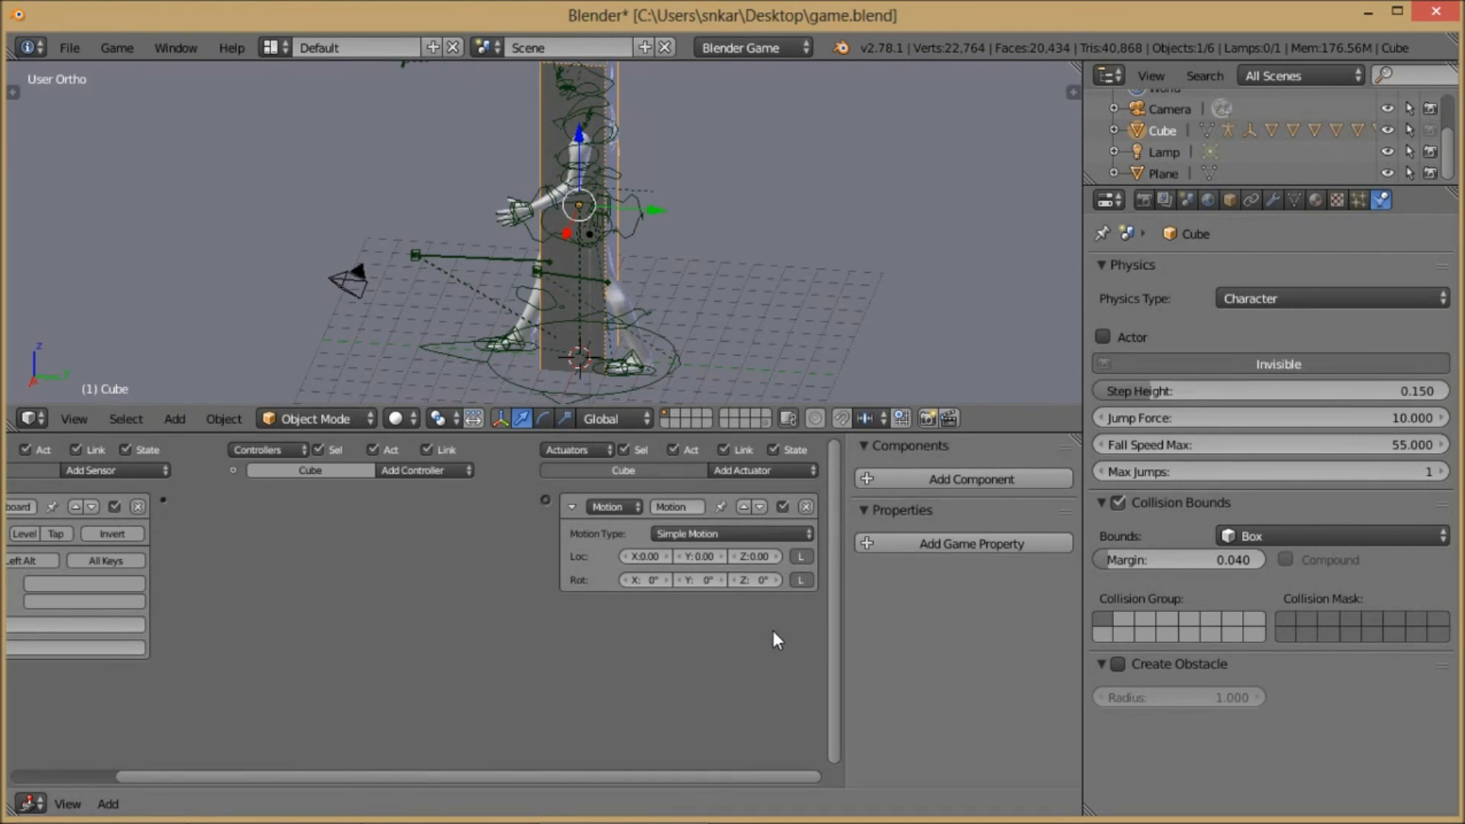
{"action": "scroll", "coordinate": [344, 572], "scroll_direction": "down", "scroll_amount": 3}
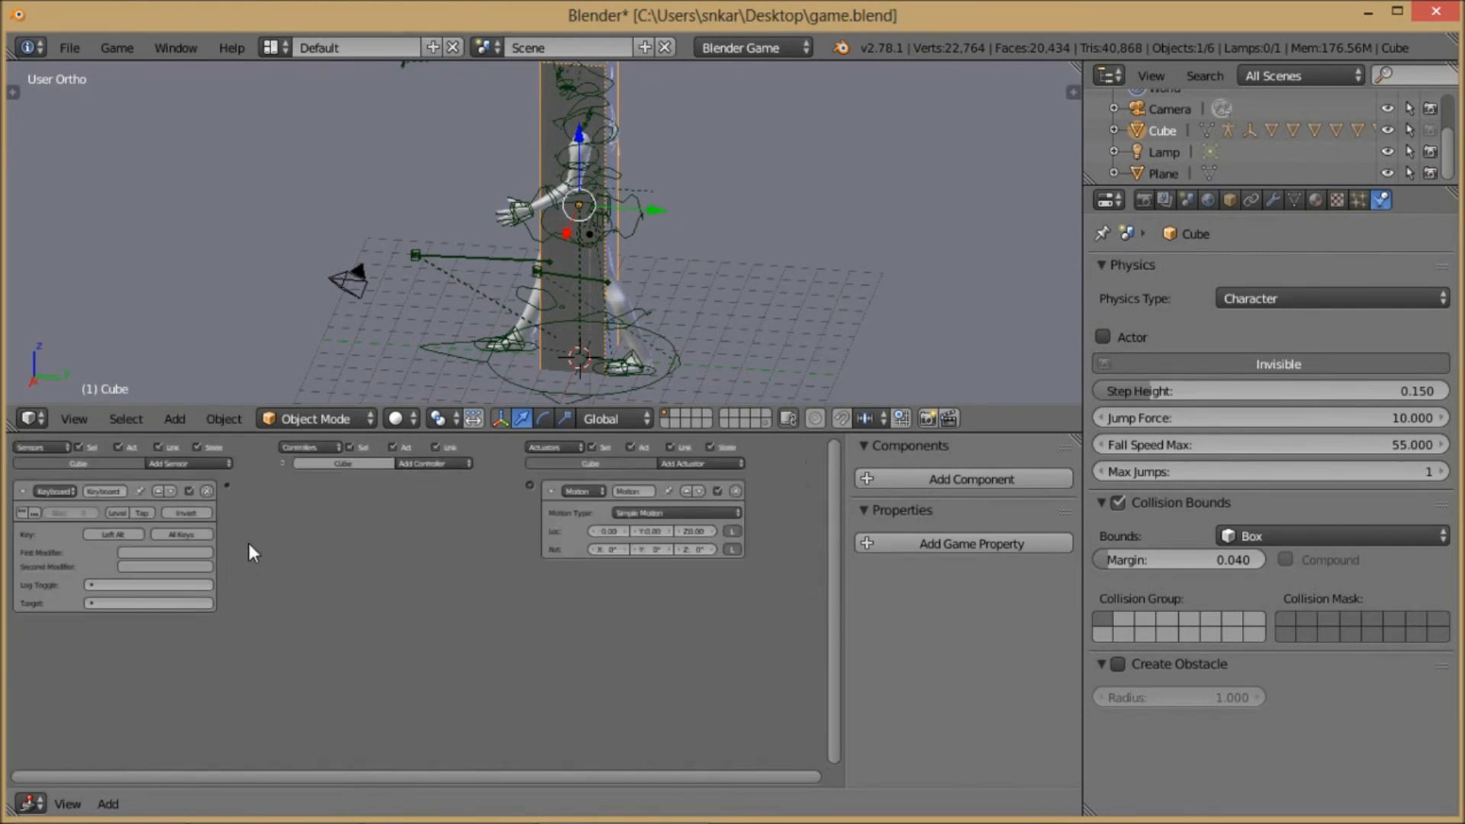
{"action": "scroll", "coordinate": [316, 565], "scroll_direction": "up", "scroll_amount": 4}
{"action": "scroll", "coordinate": [411, 592], "scroll_direction": "down", "scroll_amount": 1}
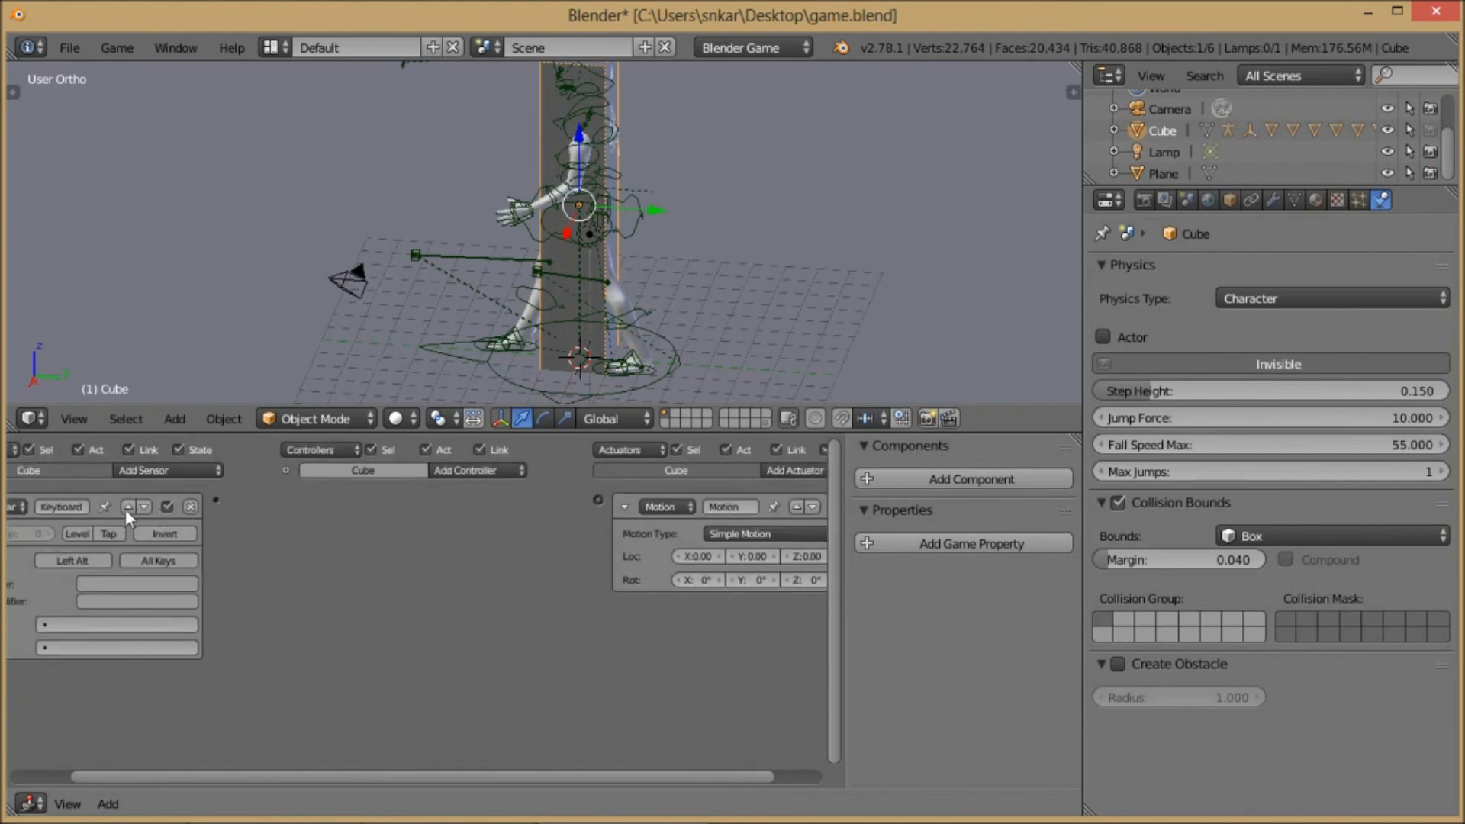
{"action": "left_click_drag", "start_coordinate": [217, 500], "coordinate": [598, 500]}
- Set the Cube's Simple Motion actuator to a Y location of -0.20
{"action": "scroll", "coordinate": [587, 554], "scroll_direction": "up", "scroll_amount": 5}
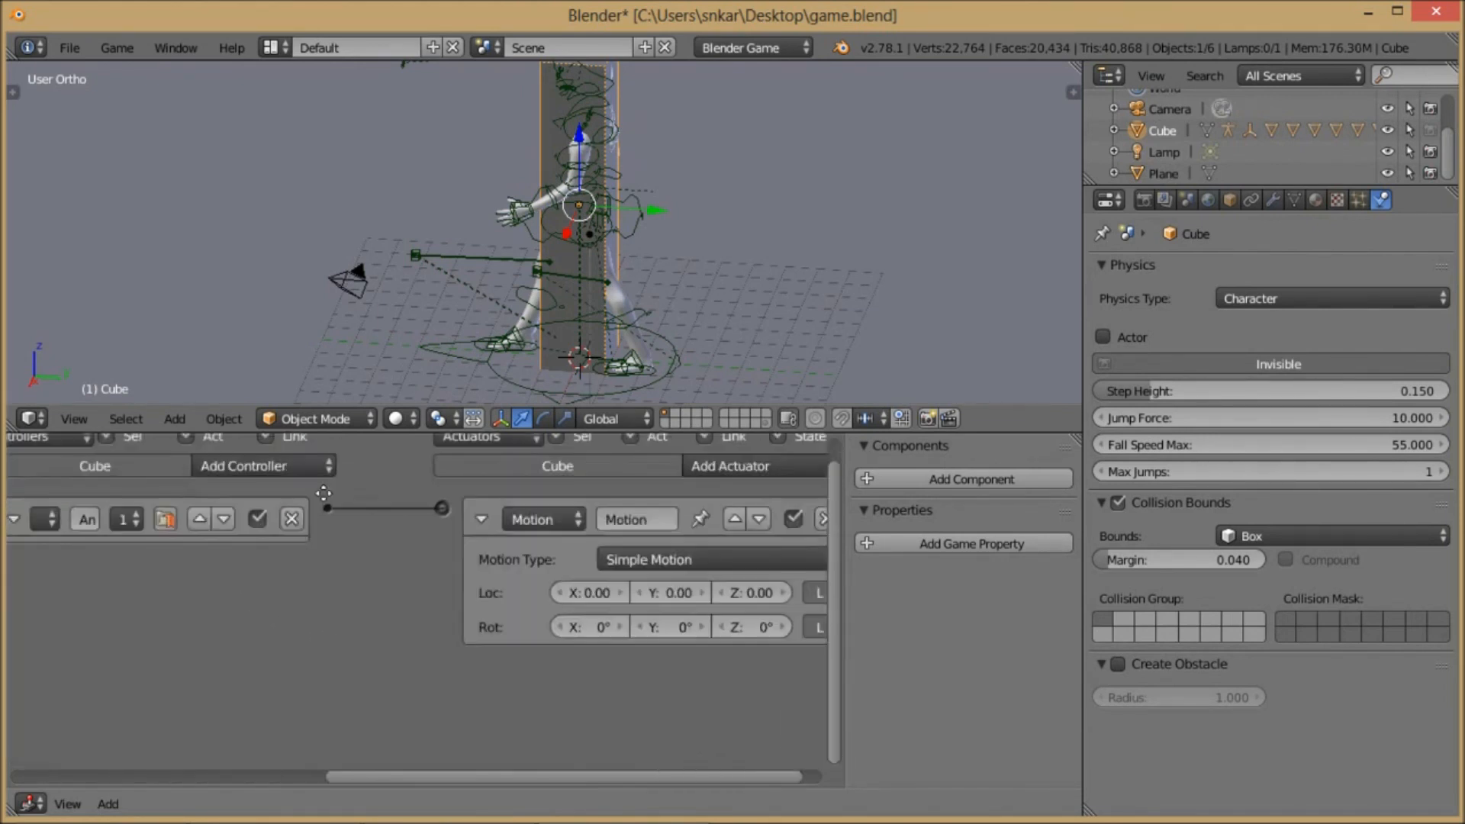
{"action": "middle_click_drag", "start_coordinate": [574, 652], "coordinate": [461, 604]}
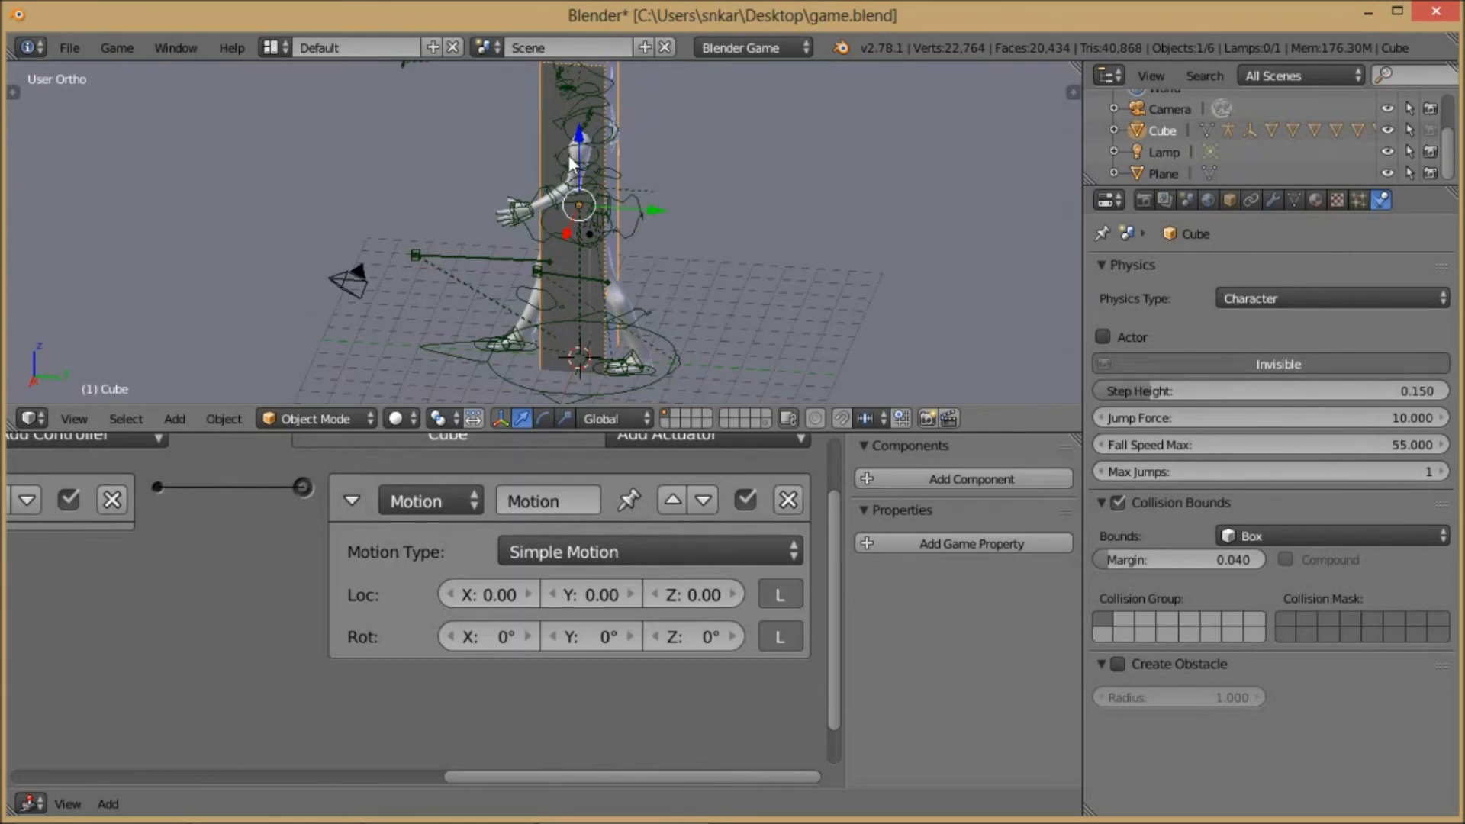
{"action": "left_click", "coordinate": [593, 595]}
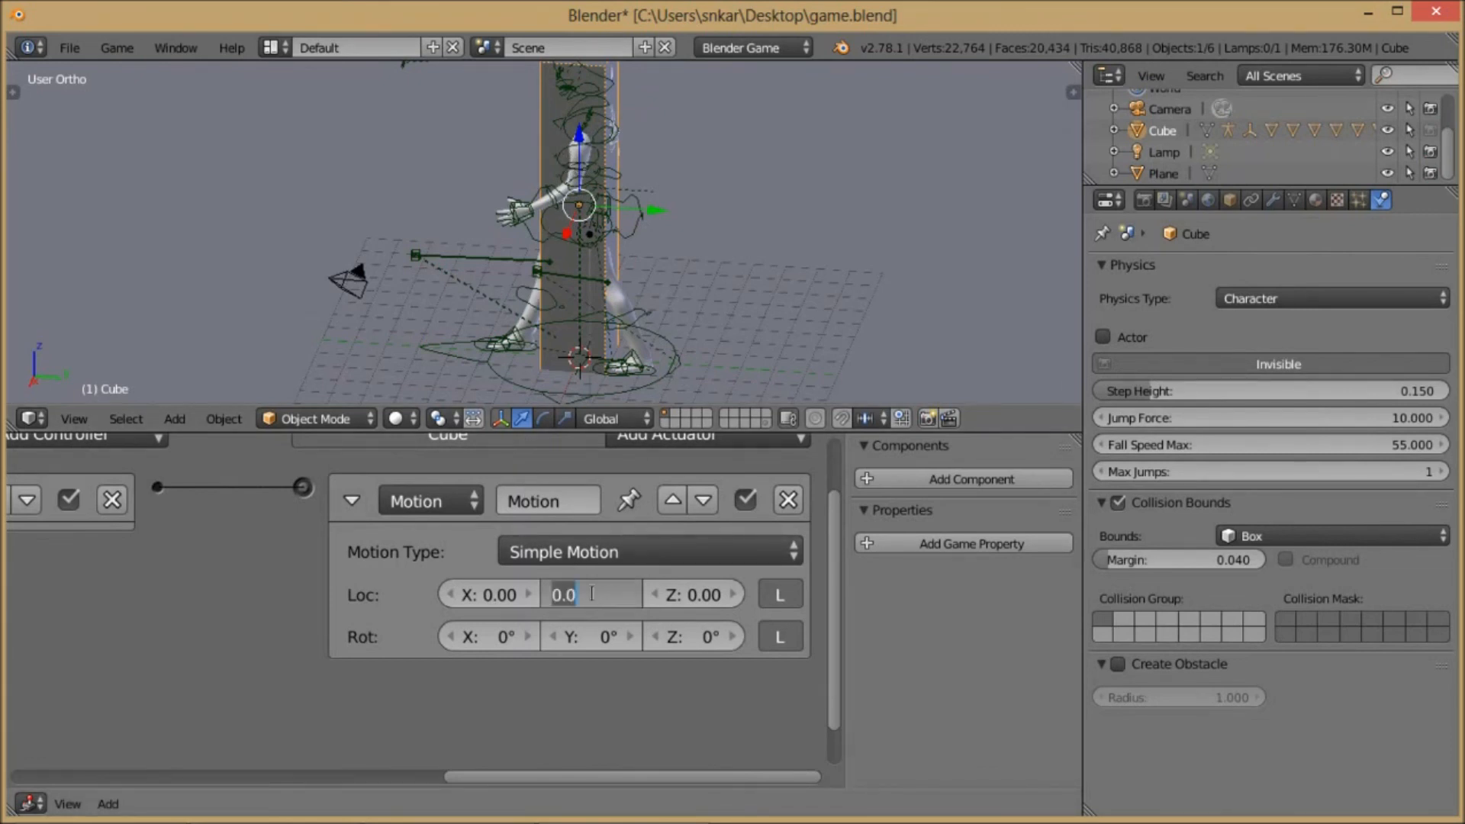
{"action": "type", "text": "-0.2"}
{"action": "key", "text": "Return"}
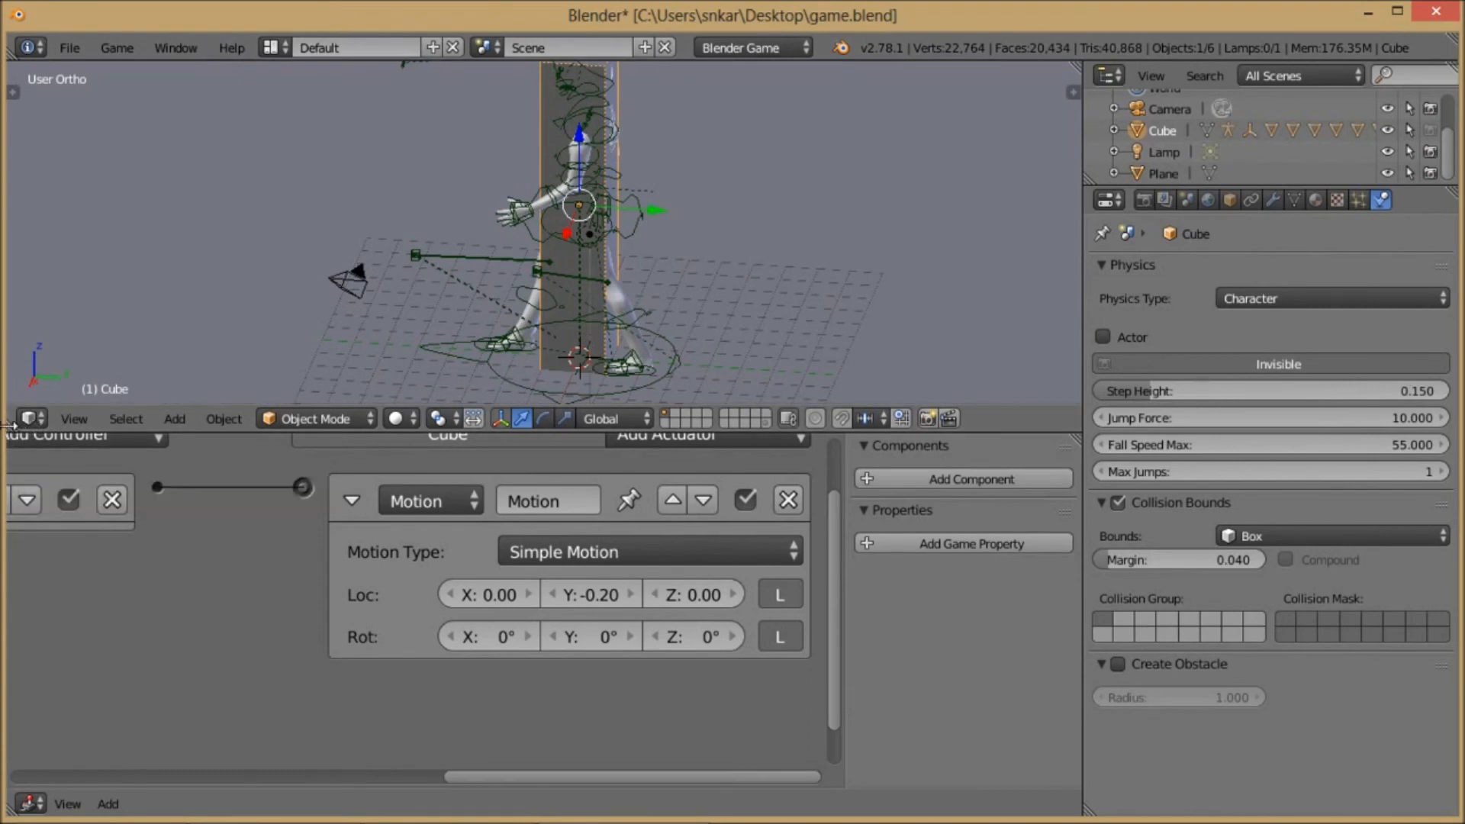
- Restore the 3D view to the full area and run the game twice to test the Cube's motion logic
{"action": "key", "text": "ctrl+Up"}
{"action": "scroll", "coordinate": [528, 383], "scroll_direction": "down", "scroll_amount": 3}
{"action": "scroll", "coordinate": [528, 391], "scroll_direction": "up", "scroll_amount": 2}
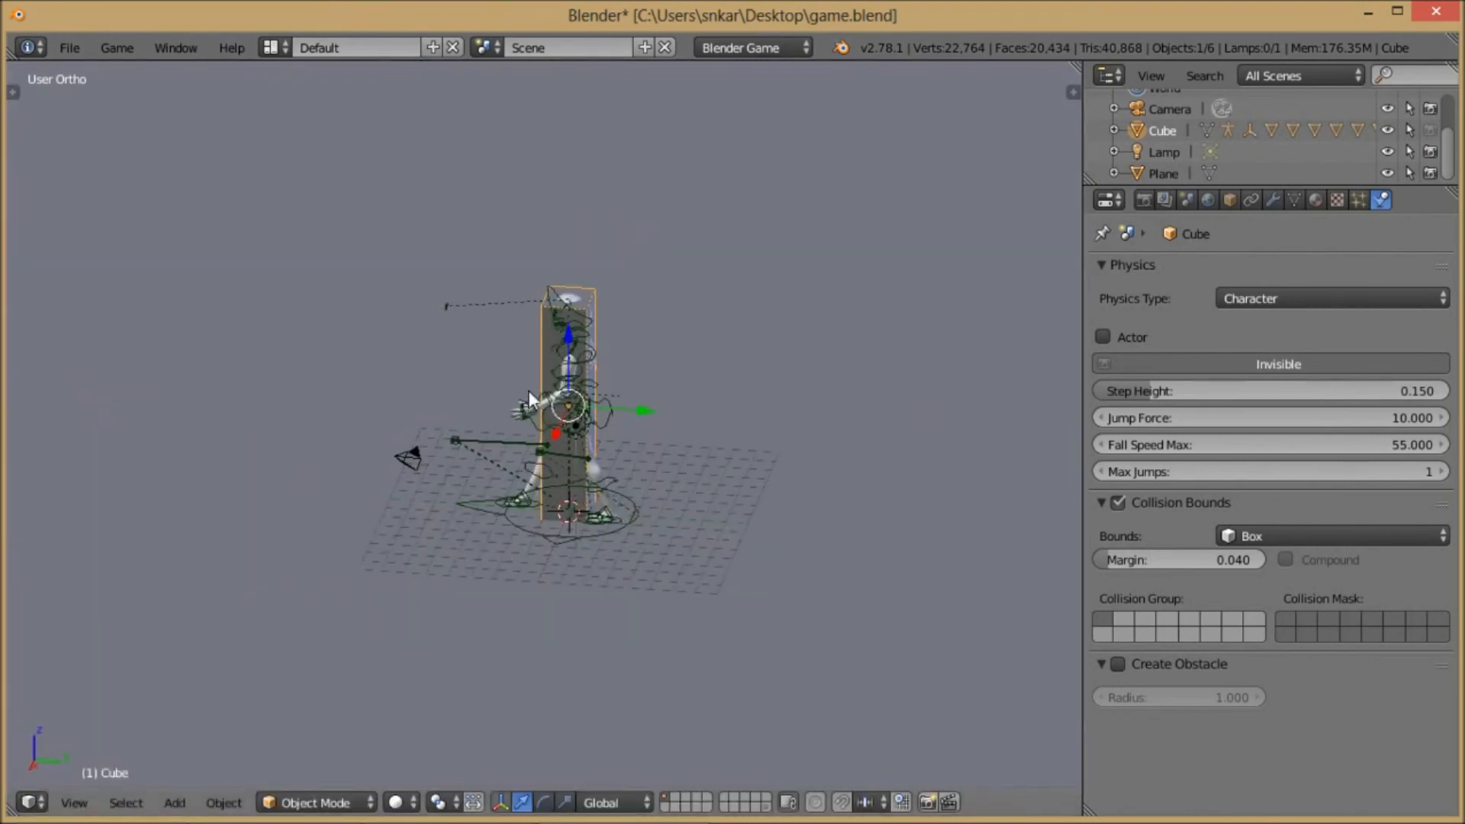
{"action": "key", "text": "p"}
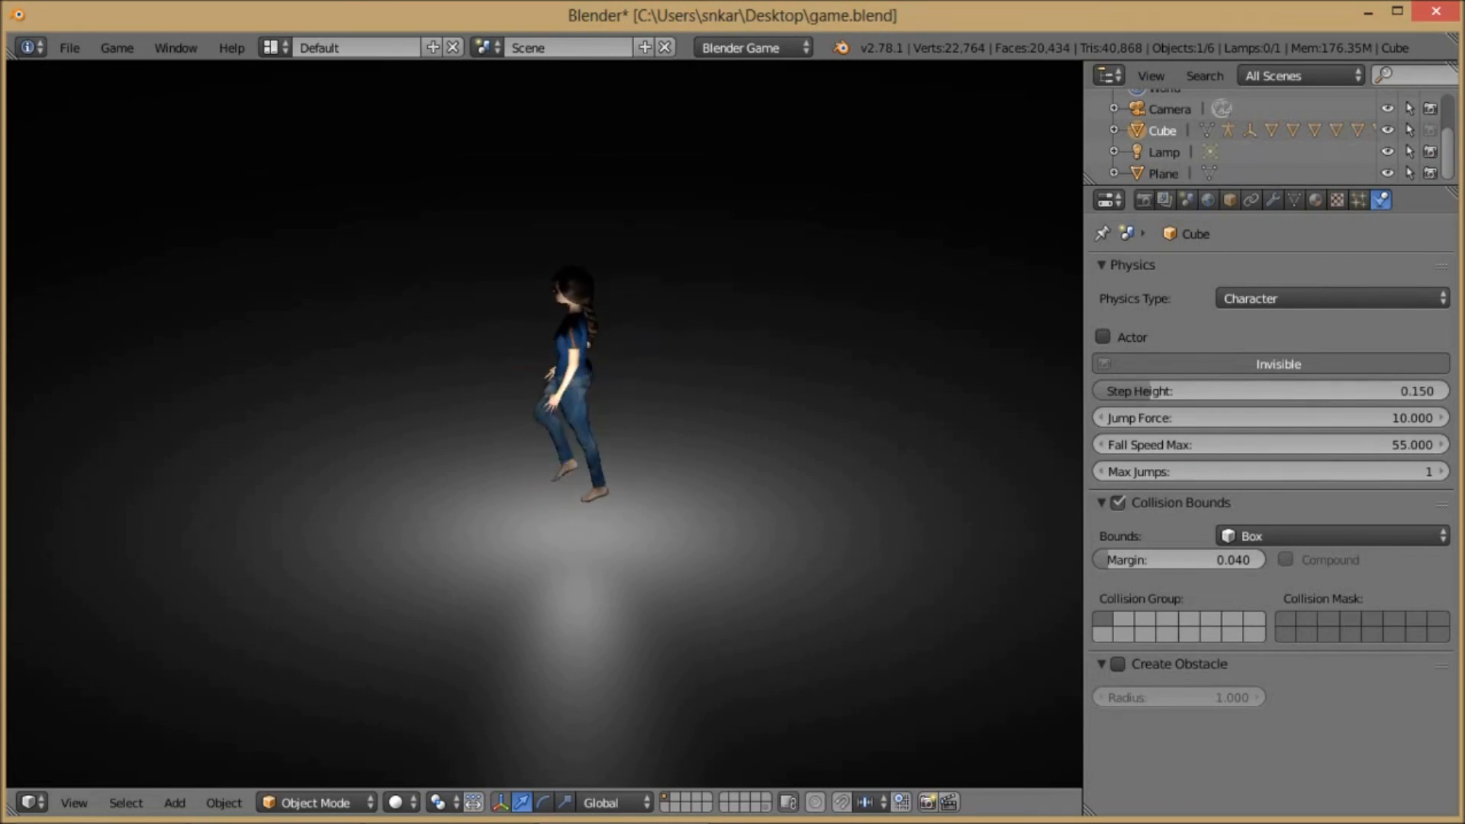
{"action": "key", "text": "Escape"}
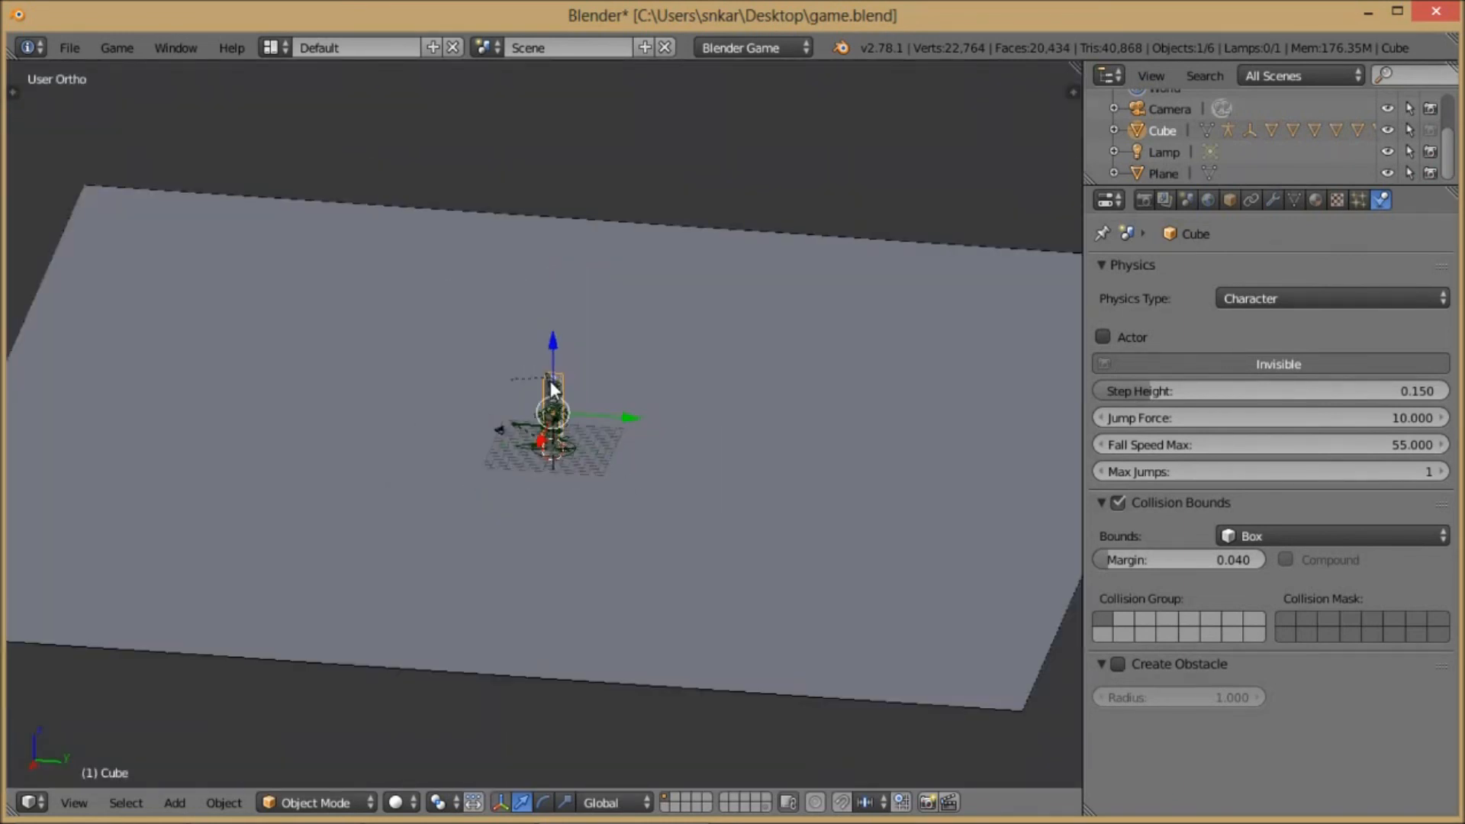
{"action": "key", "text": "p"}
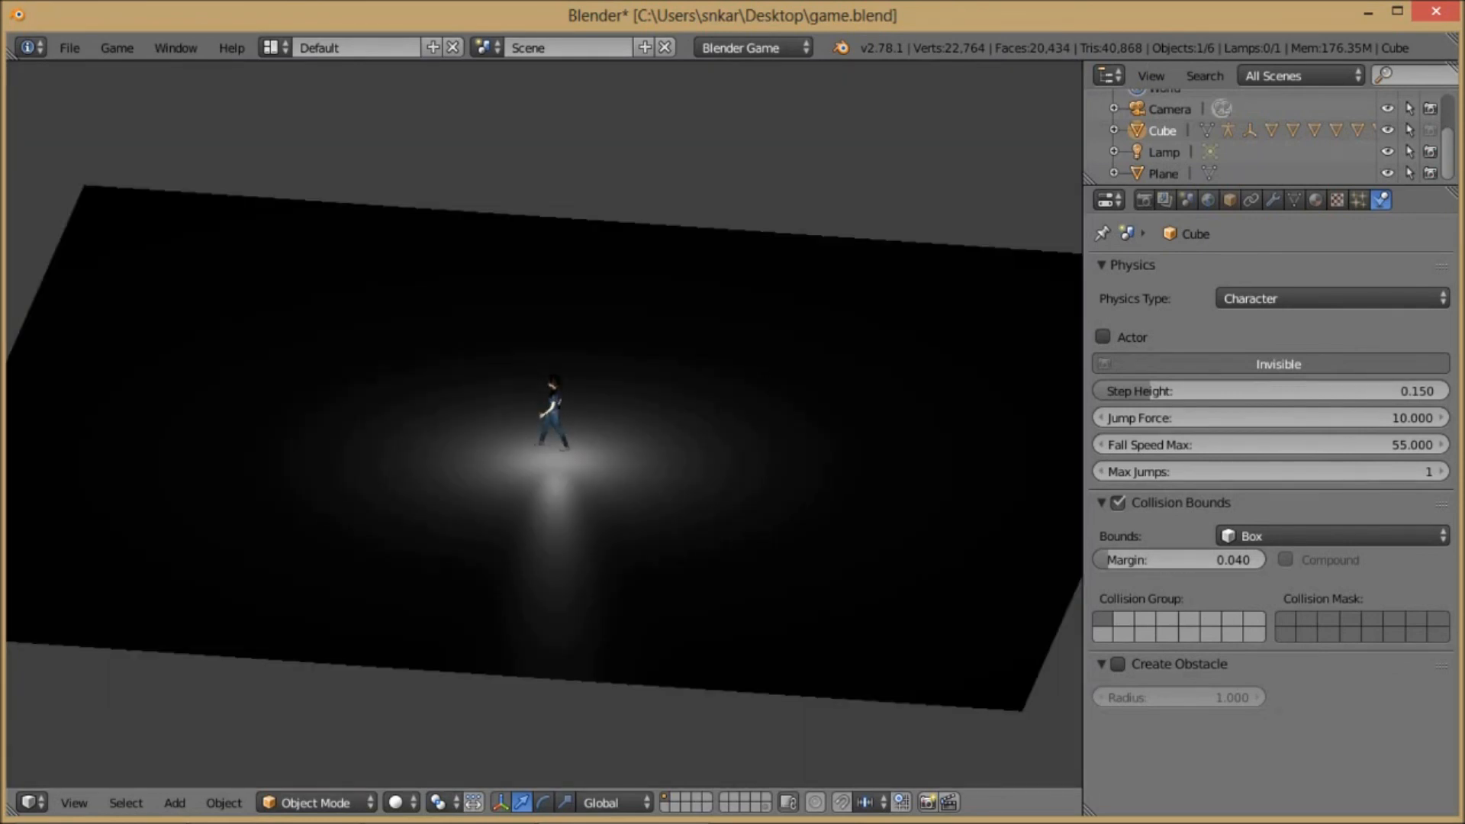
{"action": "key", "text": "Escape"}
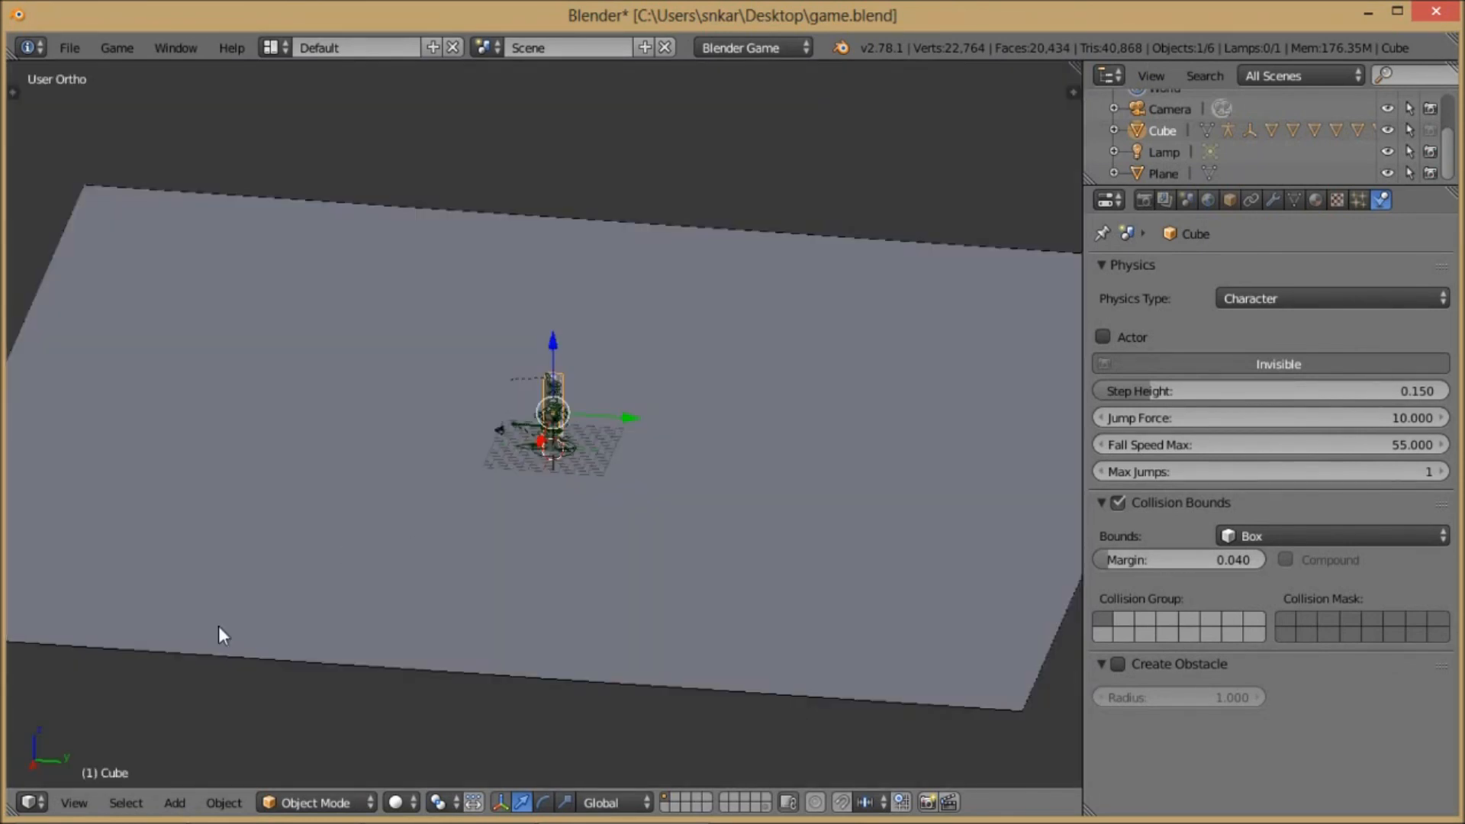
- Reselect the collision Cube and switch the 3D view to the Logic Editor to check the Keyboard sensor's assigned key
{"action": "scroll", "coordinate": [660, 491], "scroll_direction": "up", "scroll_amount": 5}
{"action": "right_click", "coordinate": [547, 300]}
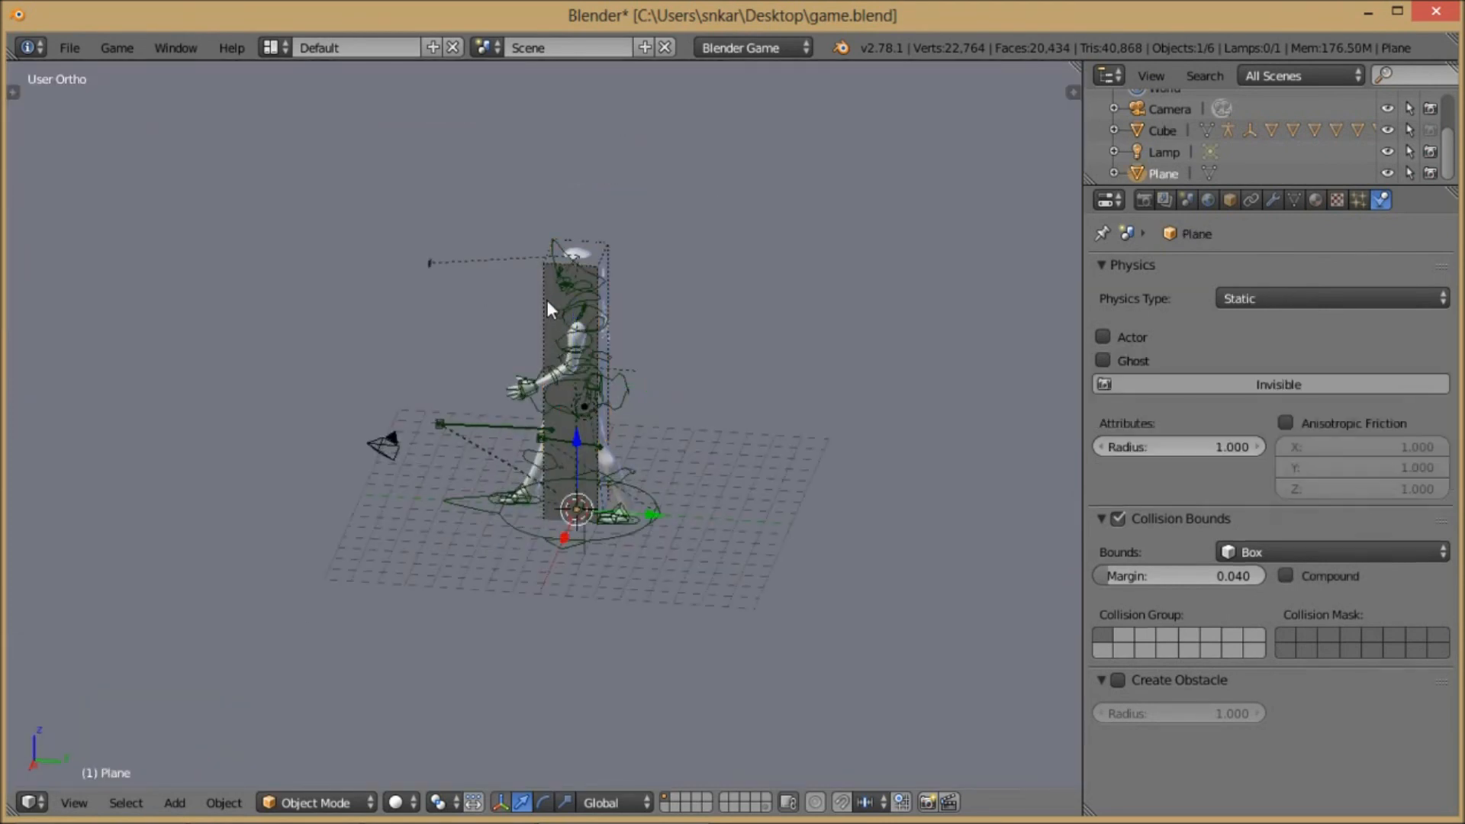
{"action": "right_click", "coordinate": [547, 300]}
{"action": "left_click", "coordinate": [34, 800]}
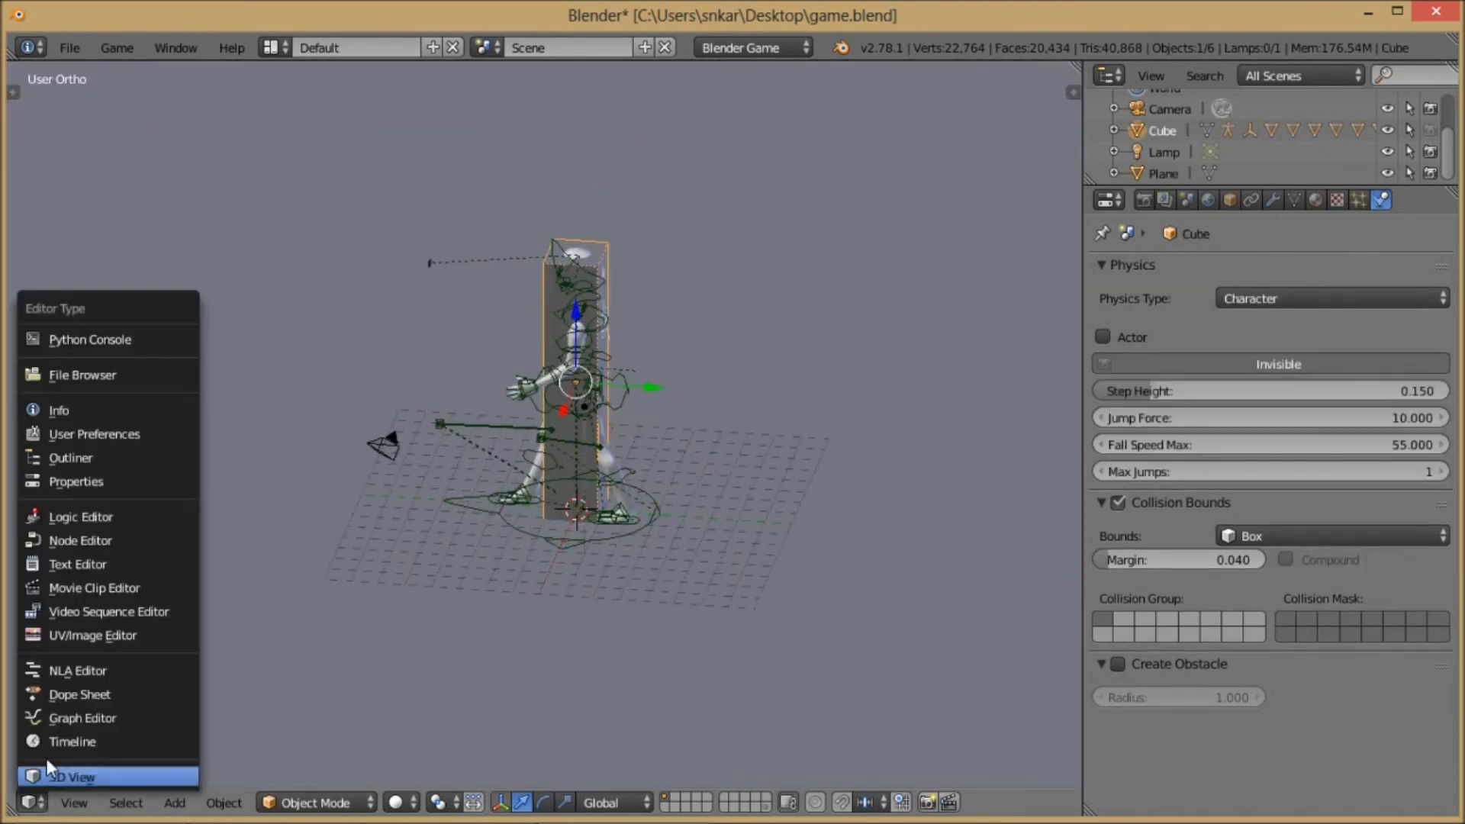
{"action": "left_click", "coordinate": [133, 518]}
{"action": "scroll", "coordinate": [380, 476], "scroll_direction": "down", "scroll_amount": 3}
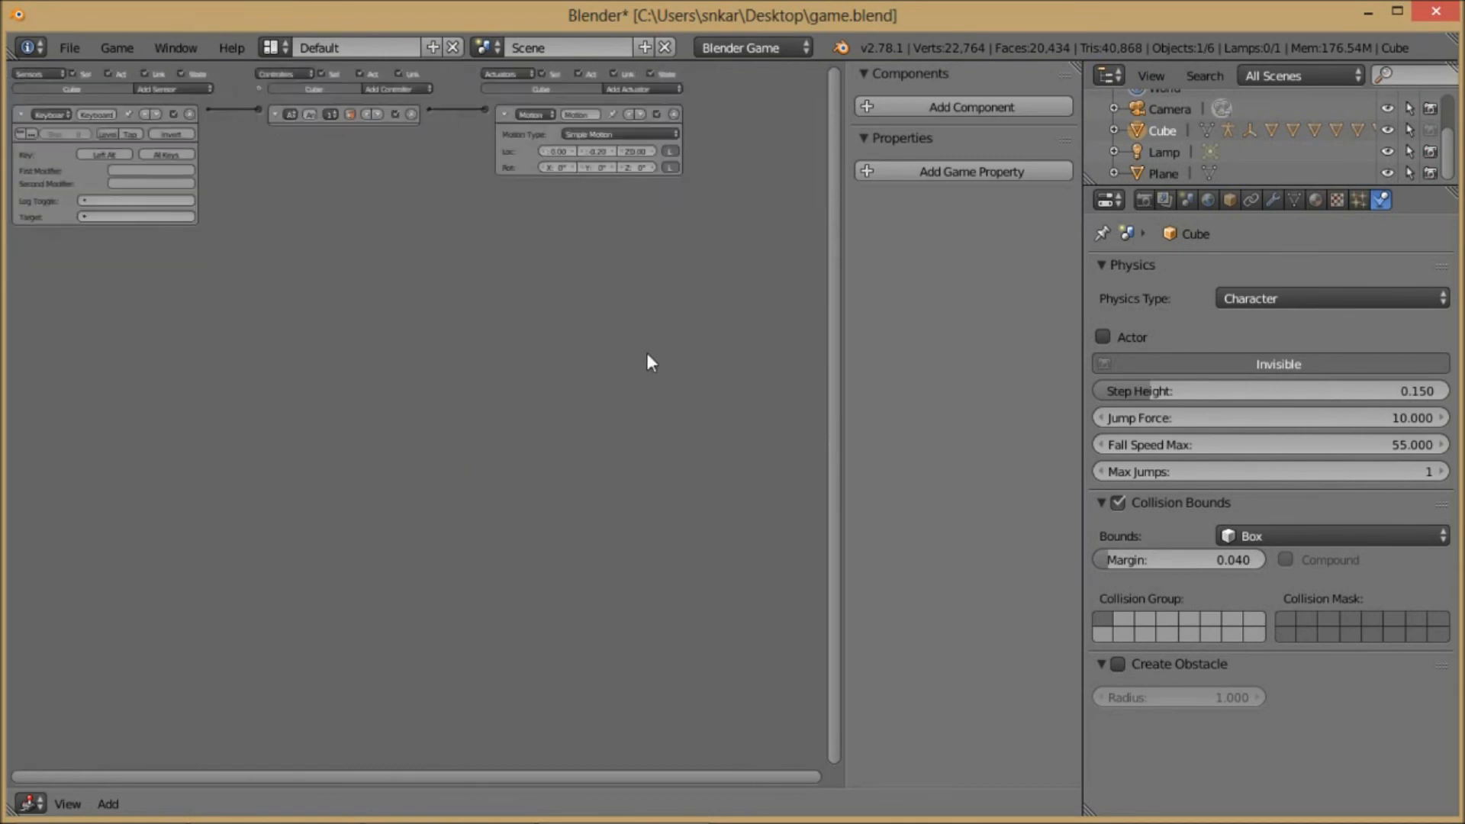
{"action": "scroll", "coordinate": [315, 303], "scroll_direction": "up", "scroll_amount": 6}
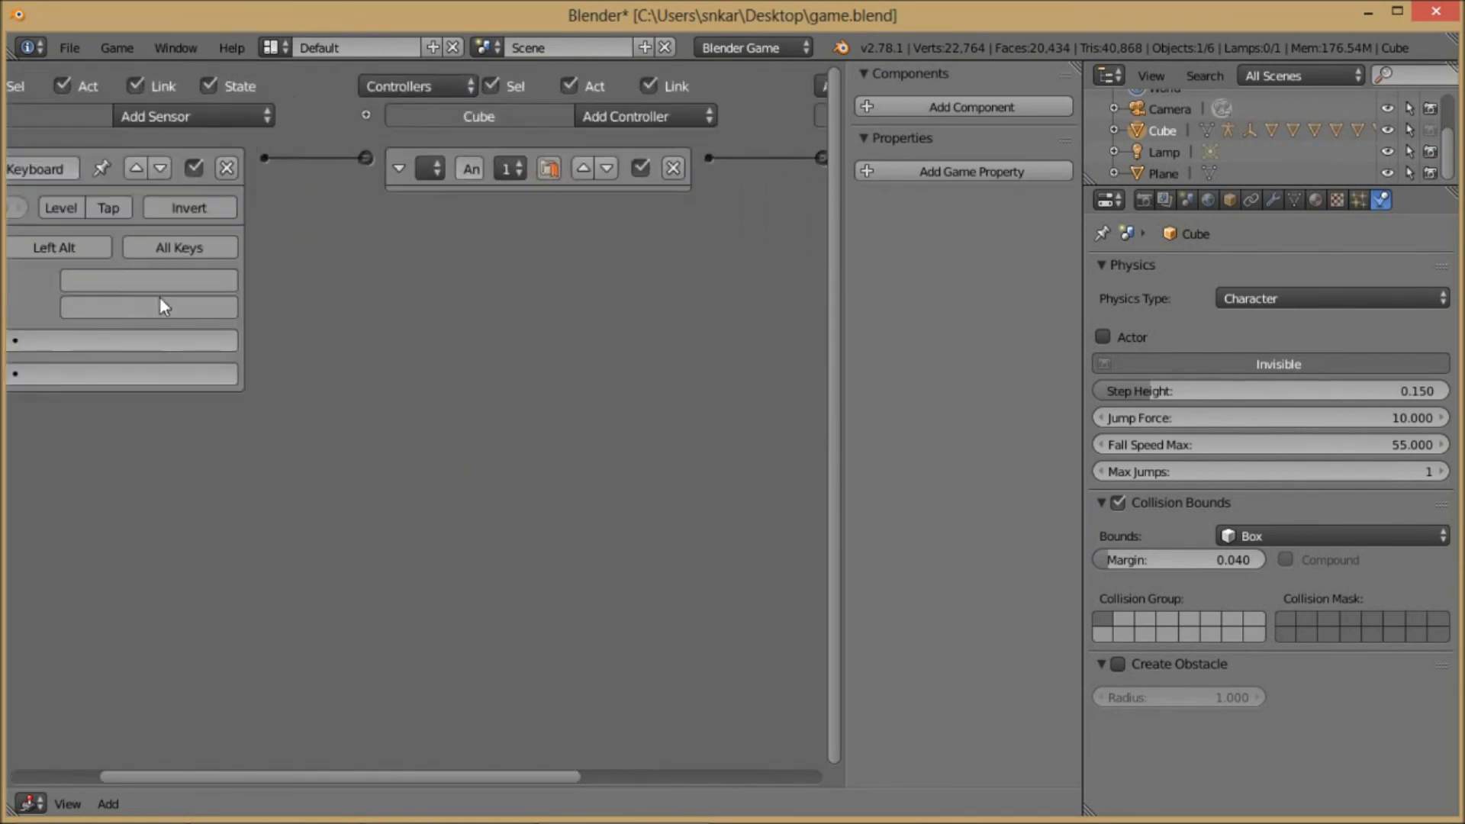
{"action": "middle_click_drag", "start_coordinate": [165, 289], "coordinate": [301, 316]}
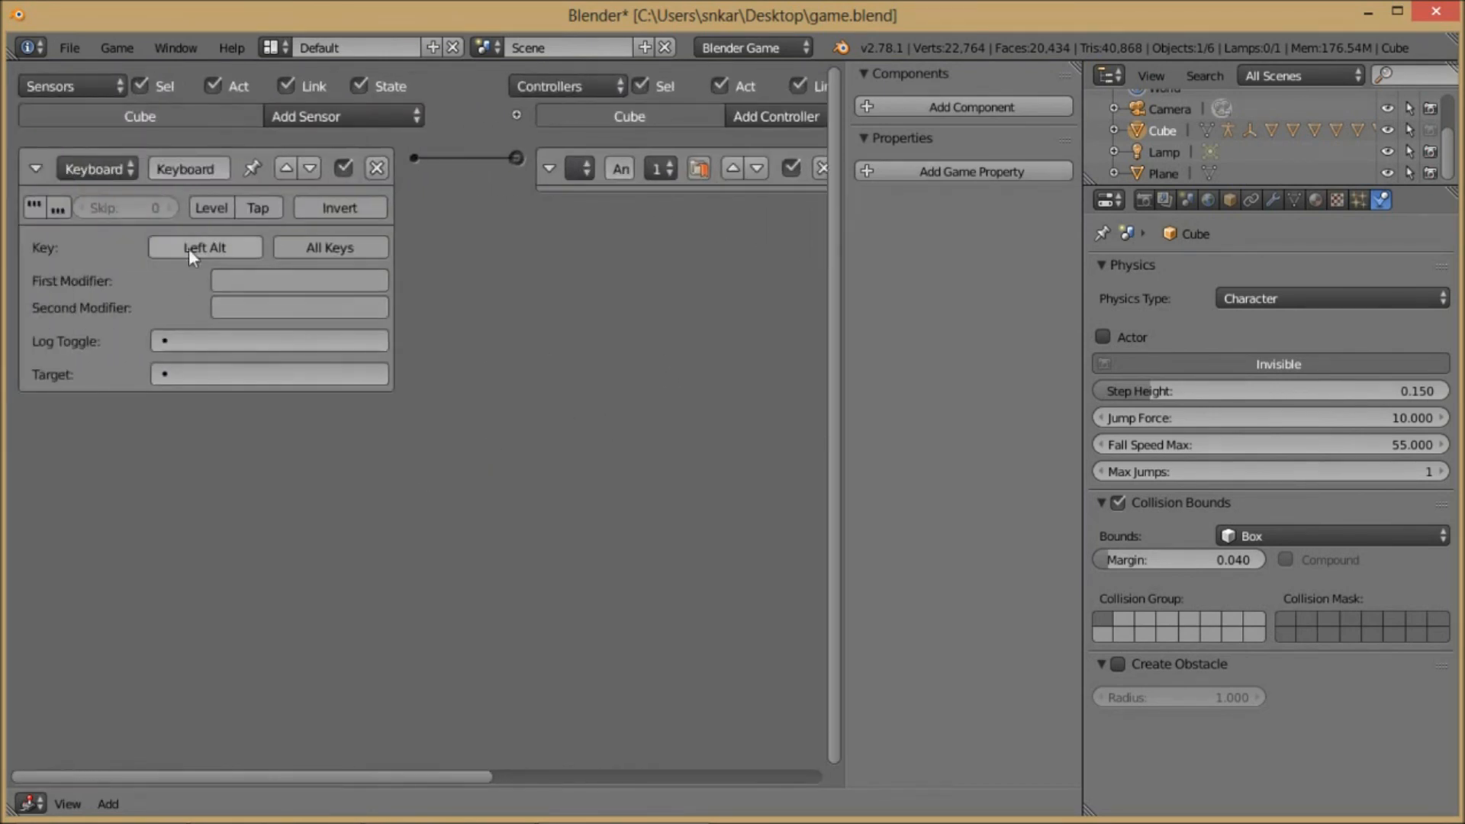
- Assign the W key to the Cube's Keyboard sensor
{"action": "scroll", "coordinate": [226, 305], "scroll_direction": "up", "scroll_amount": 2}
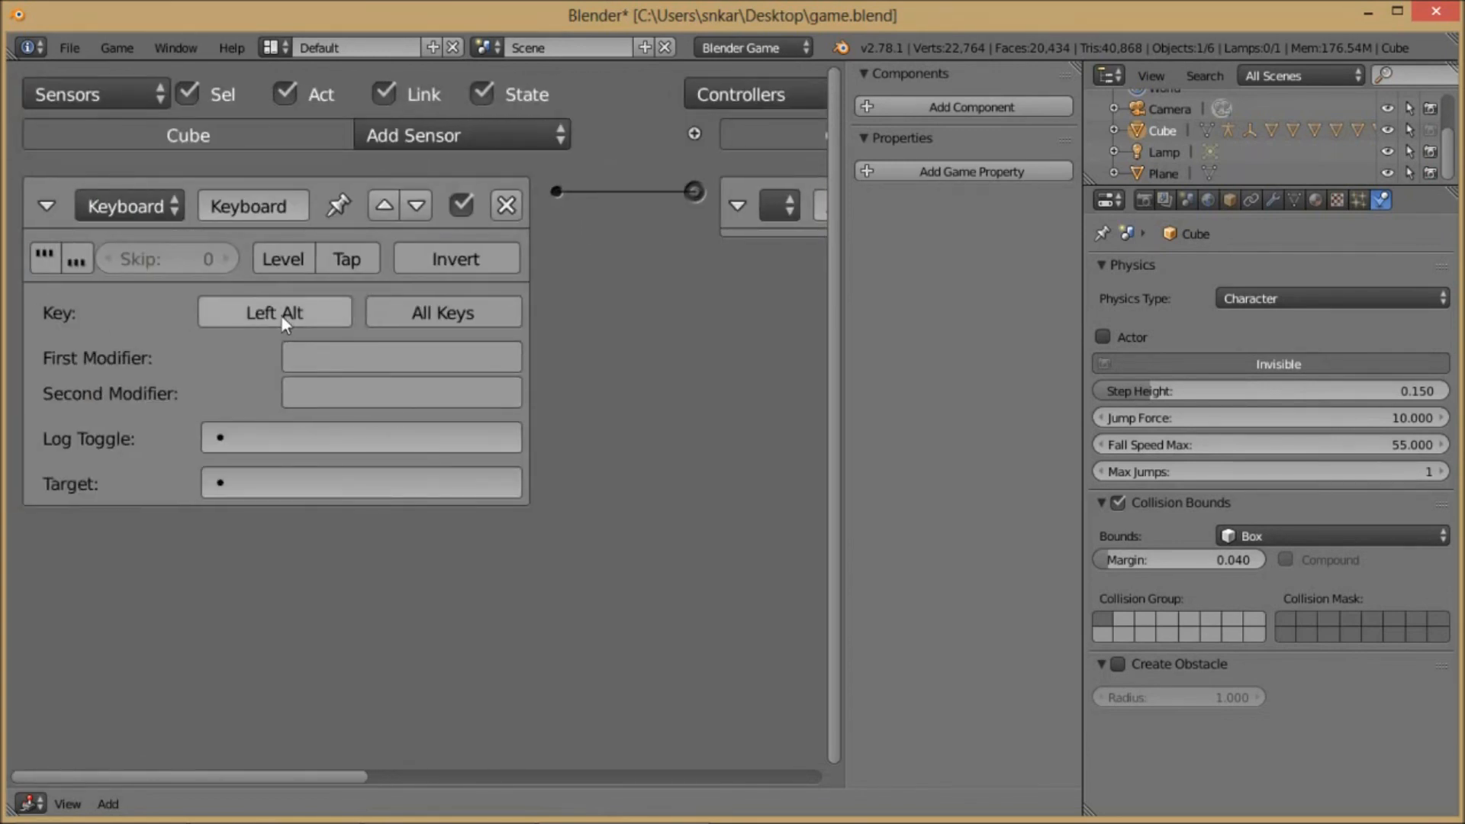
{"action": "left_click", "coordinate": [282, 311]}
{"action": "key", "text": "w"}
{"action": "scroll", "coordinate": [152, 692], "scroll_direction": "down", "scroll_amount": 1}
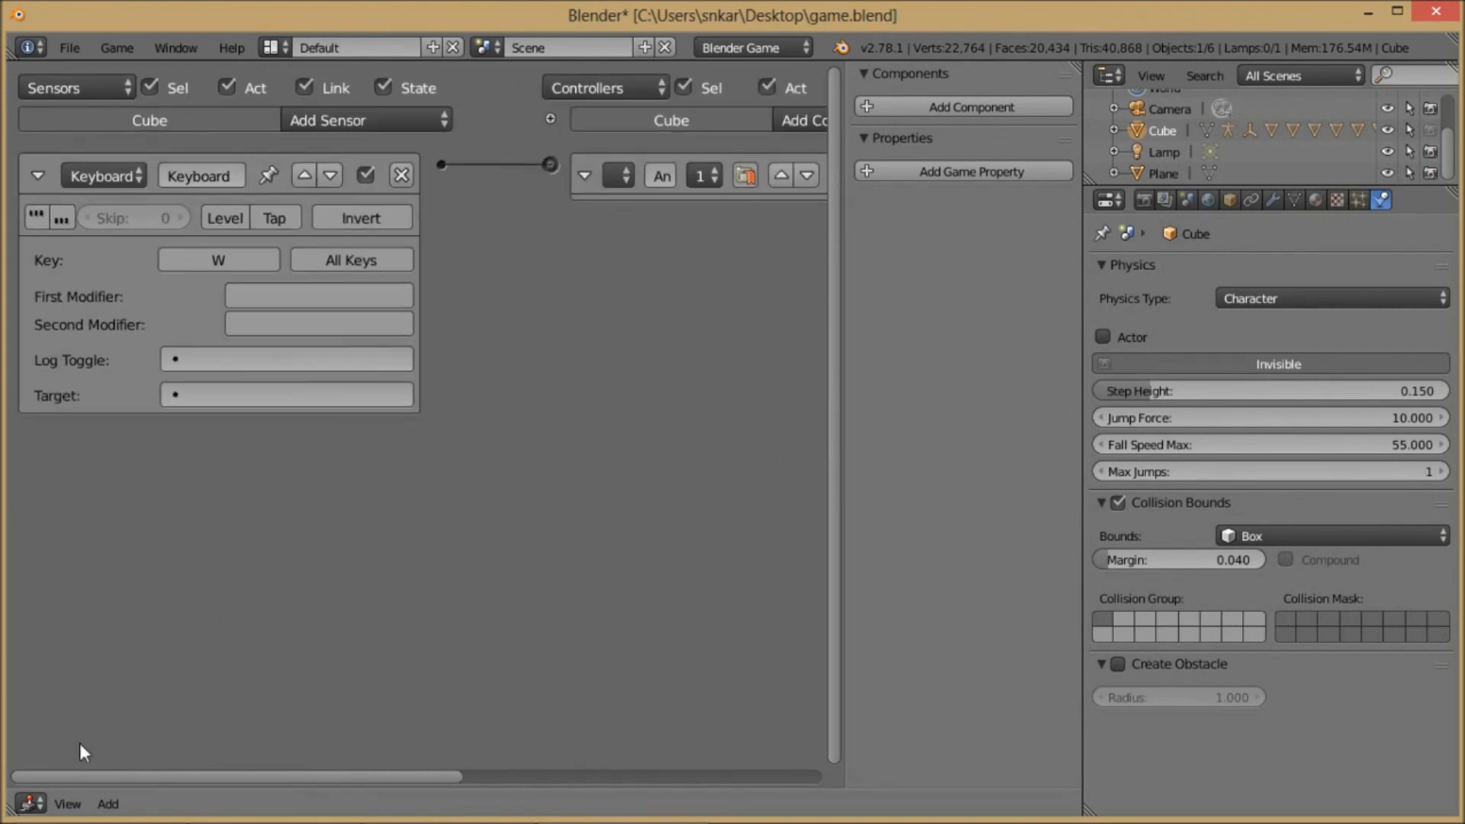
- Switch back to the 3D View and run the game to test the girl walking forward across the plane
{"action": "left_click", "coordinate": [32, 801]}
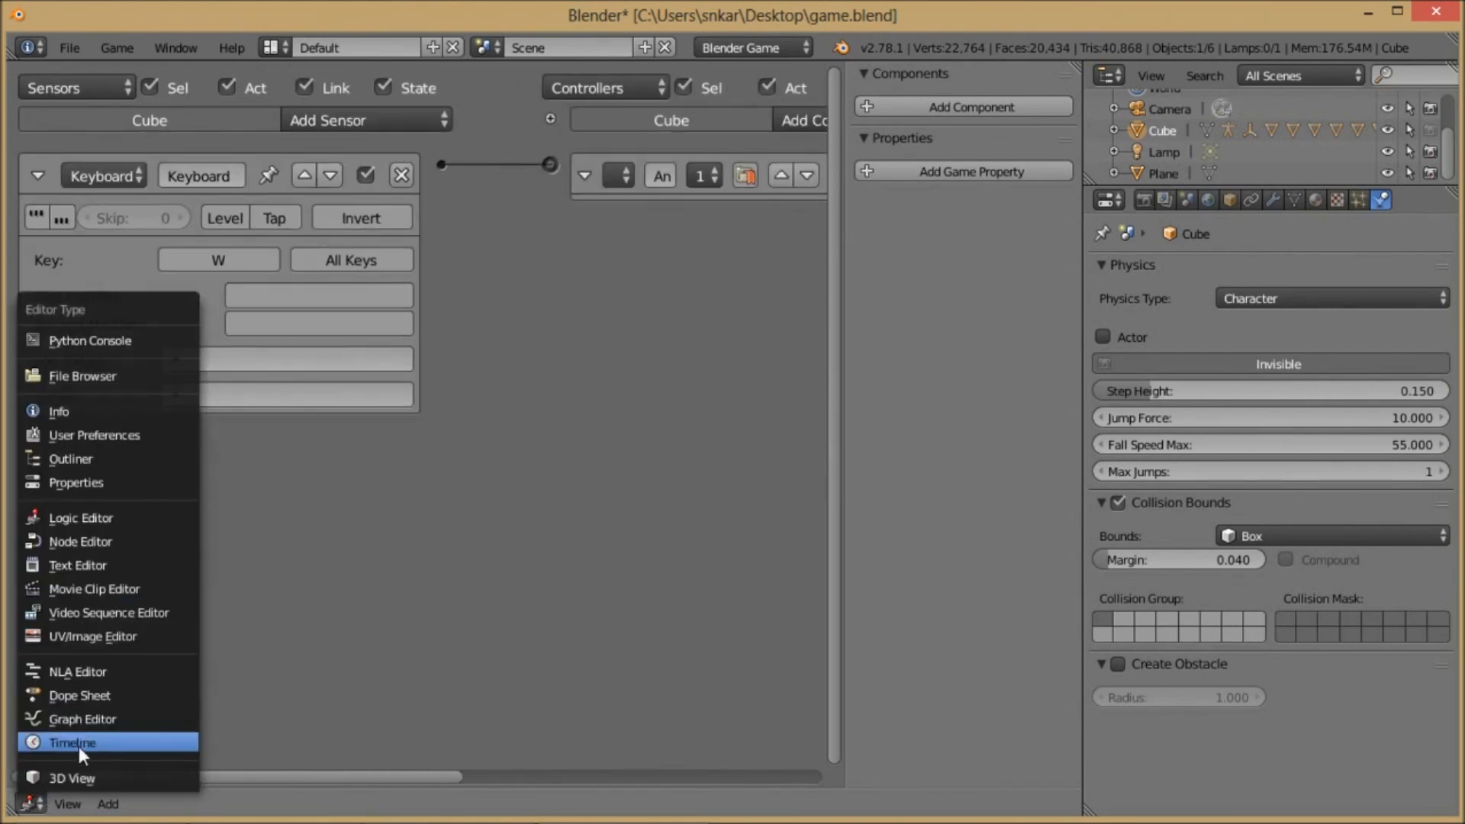
{"action": "left_click", "coordinate": [66, 777]}
{"action": "middle_click_drag", "start_coordinate": [482, 462], "coordinate": [615, 503]}
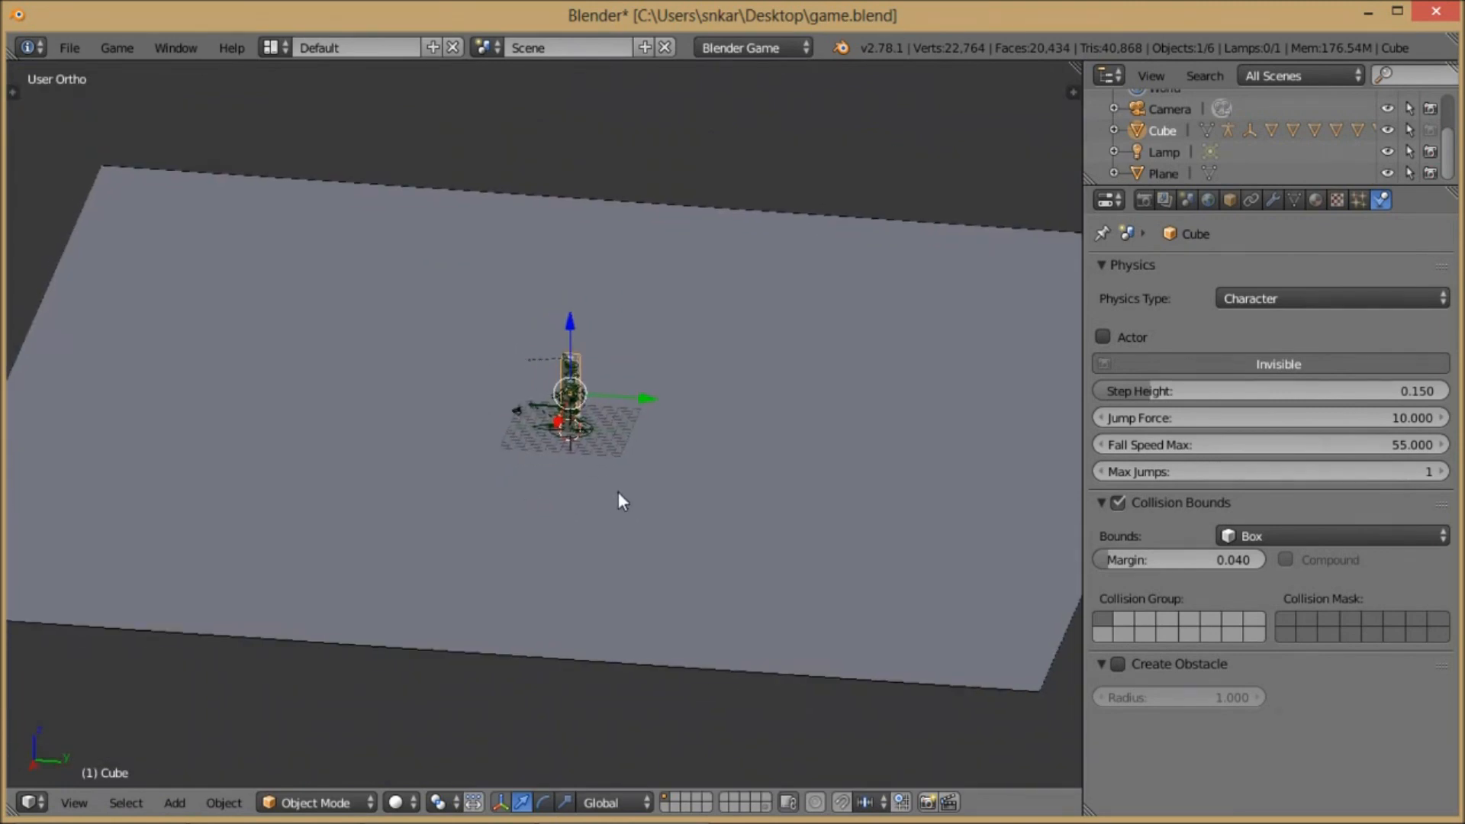
{"action": "key", "text": "p"}
{"action": "key", "text": "Up"}
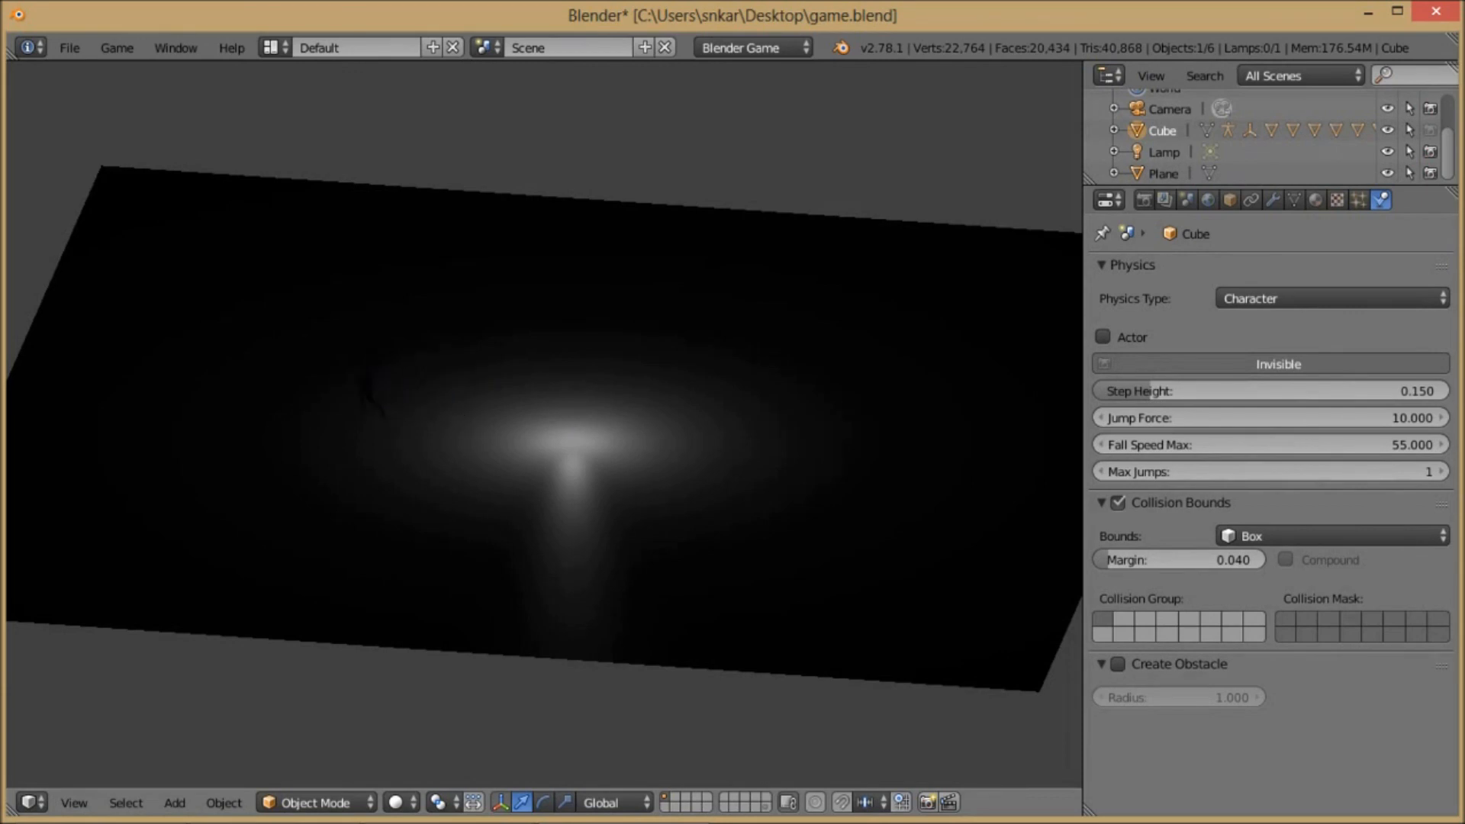
{"action": "key", "text": "Escape"}
- View the girl from behind and run the game again to check her forward walk with the W key
{"action": "middle_click_drag", "start_coordinate": [743, 437], "coordinate": [563, 518]}
{"action": "scroll", "coordinate": [542, 469], "scroll_direction": "up", "scroll_amount": 5}
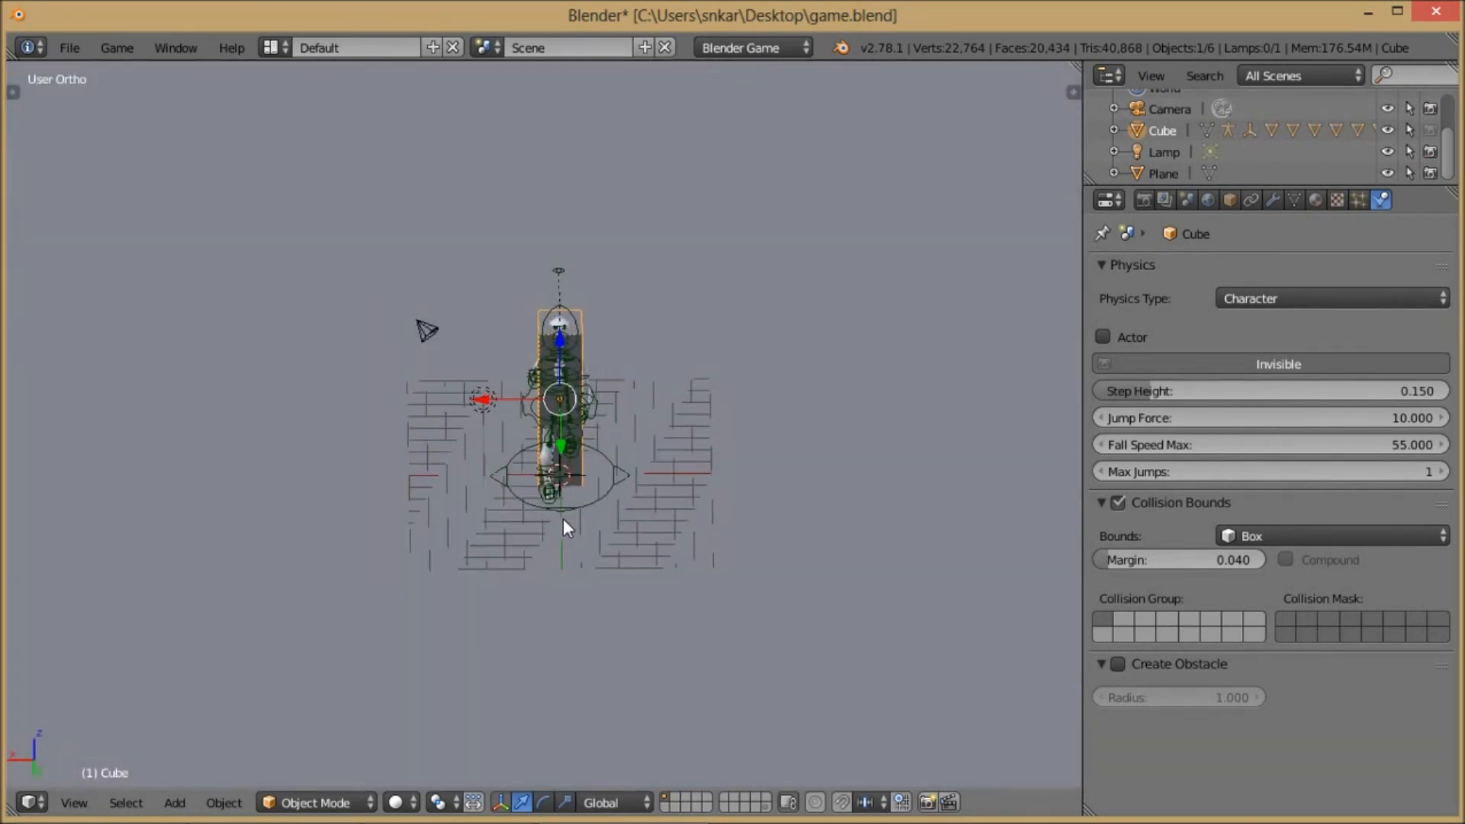
{"action": "scroll", "coordinate": [563, 516], "scroll_direction": "down", "scroll_amount": 3}
{"action": "scroll", "coordinate": [562, 516], "scroll_direction": "up", "scroll_amount": 2}
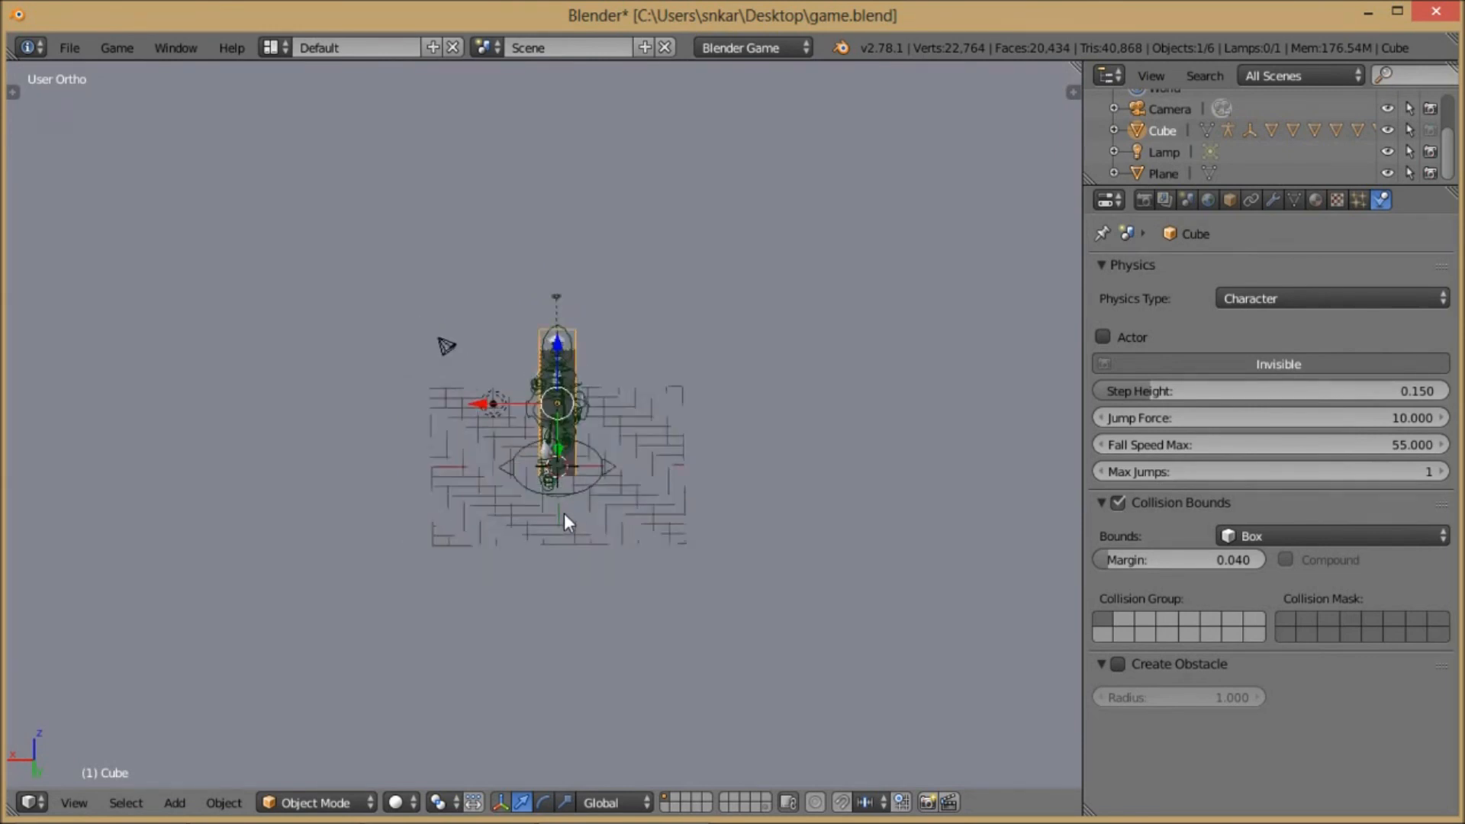
{"action": "key", "text": "p"}
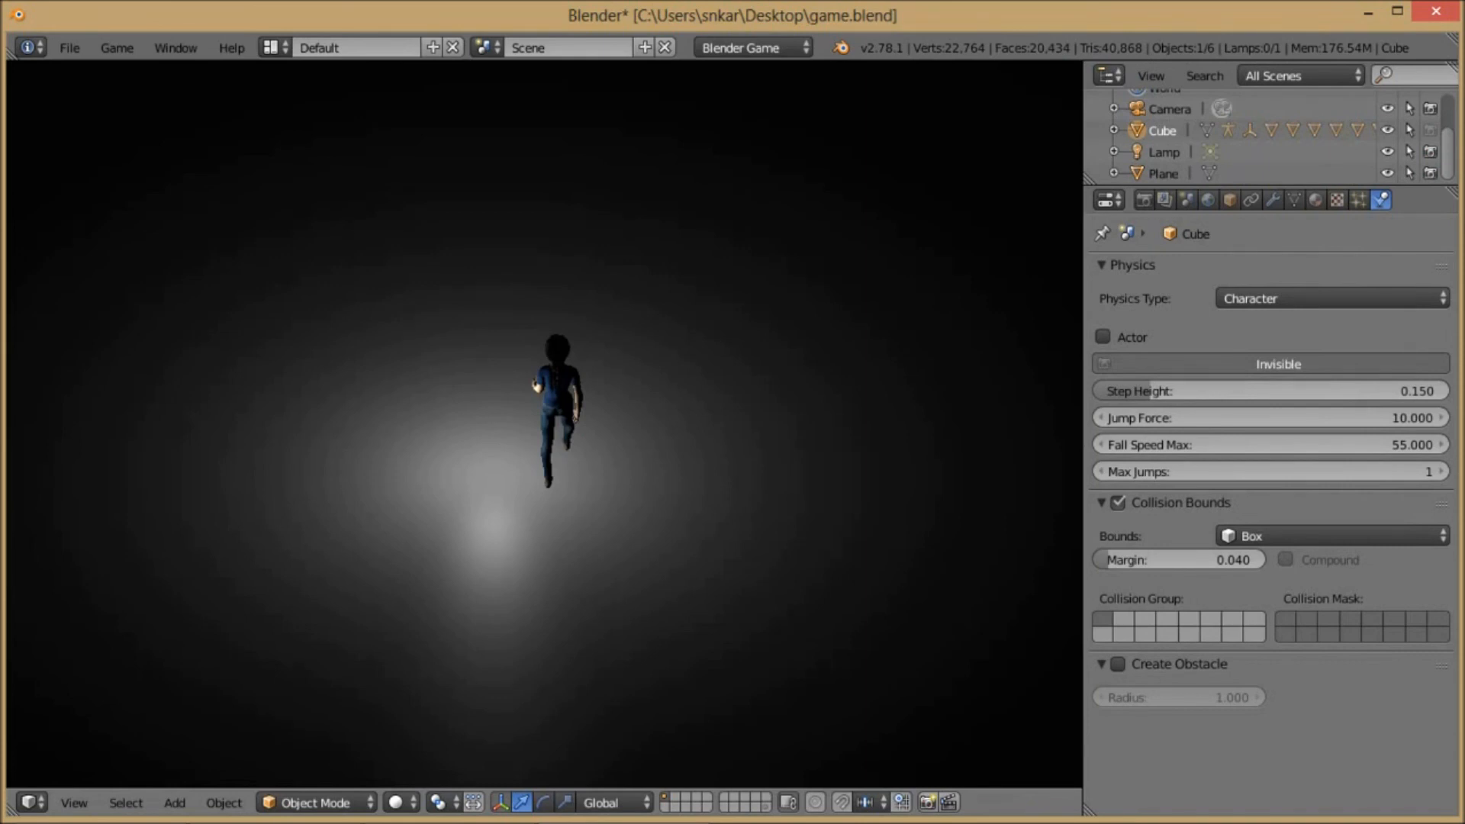
{"action": "key", "text": "w"}
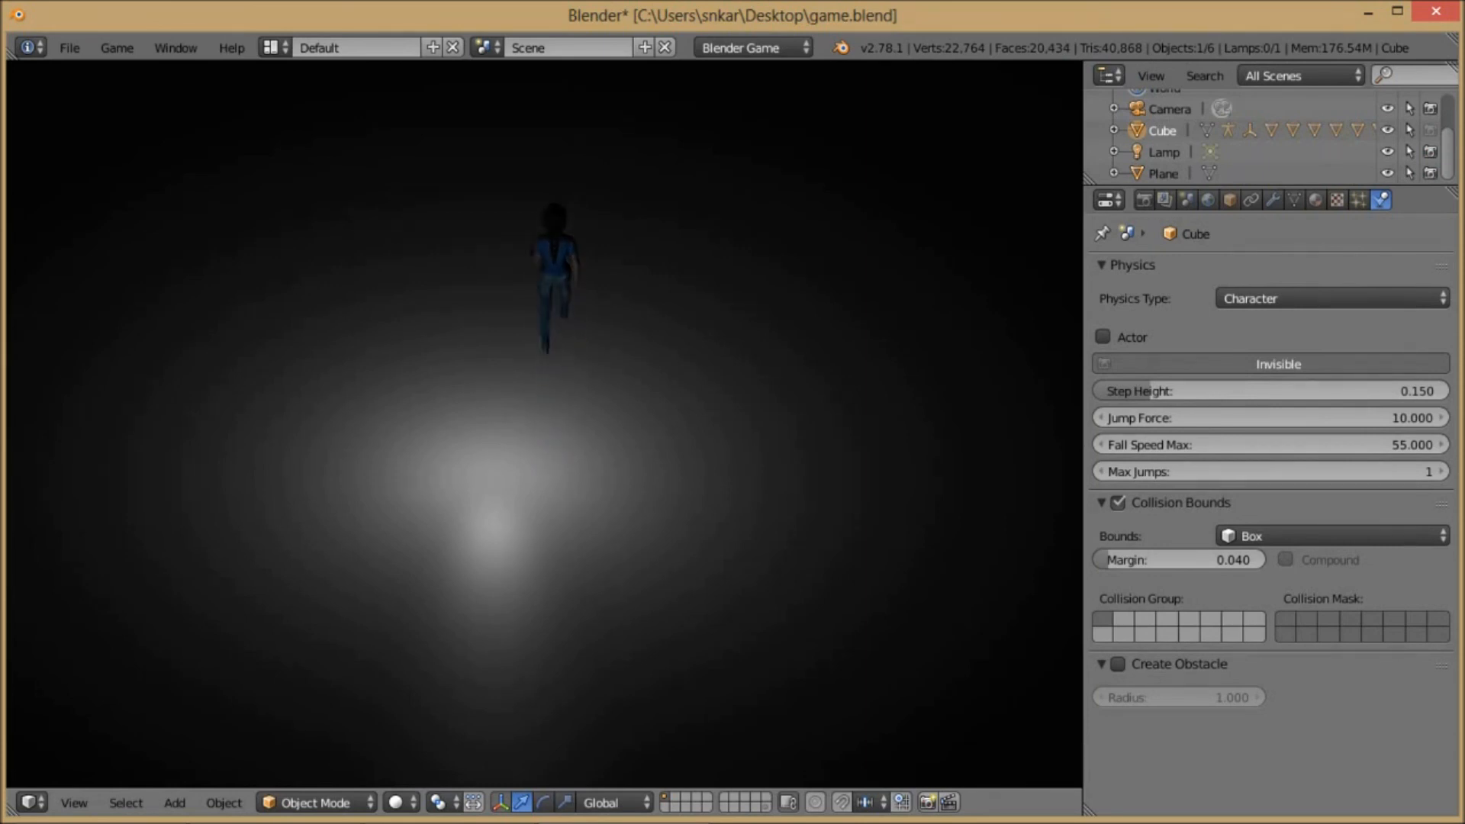
{"action": "key", "text": "Escape"}
{"action": "scroll", "coordinate": [496, 473], "scroll_direction": "down", "scroll_amount": 3}
{"action": "scroll", "coordinate": [492, 476], "scroll_direction": "up", "scroll_amount": 3}
{"action": "middle_click_drag", "start_coordinate": [467, 492], "coordinate": [603, 461]}
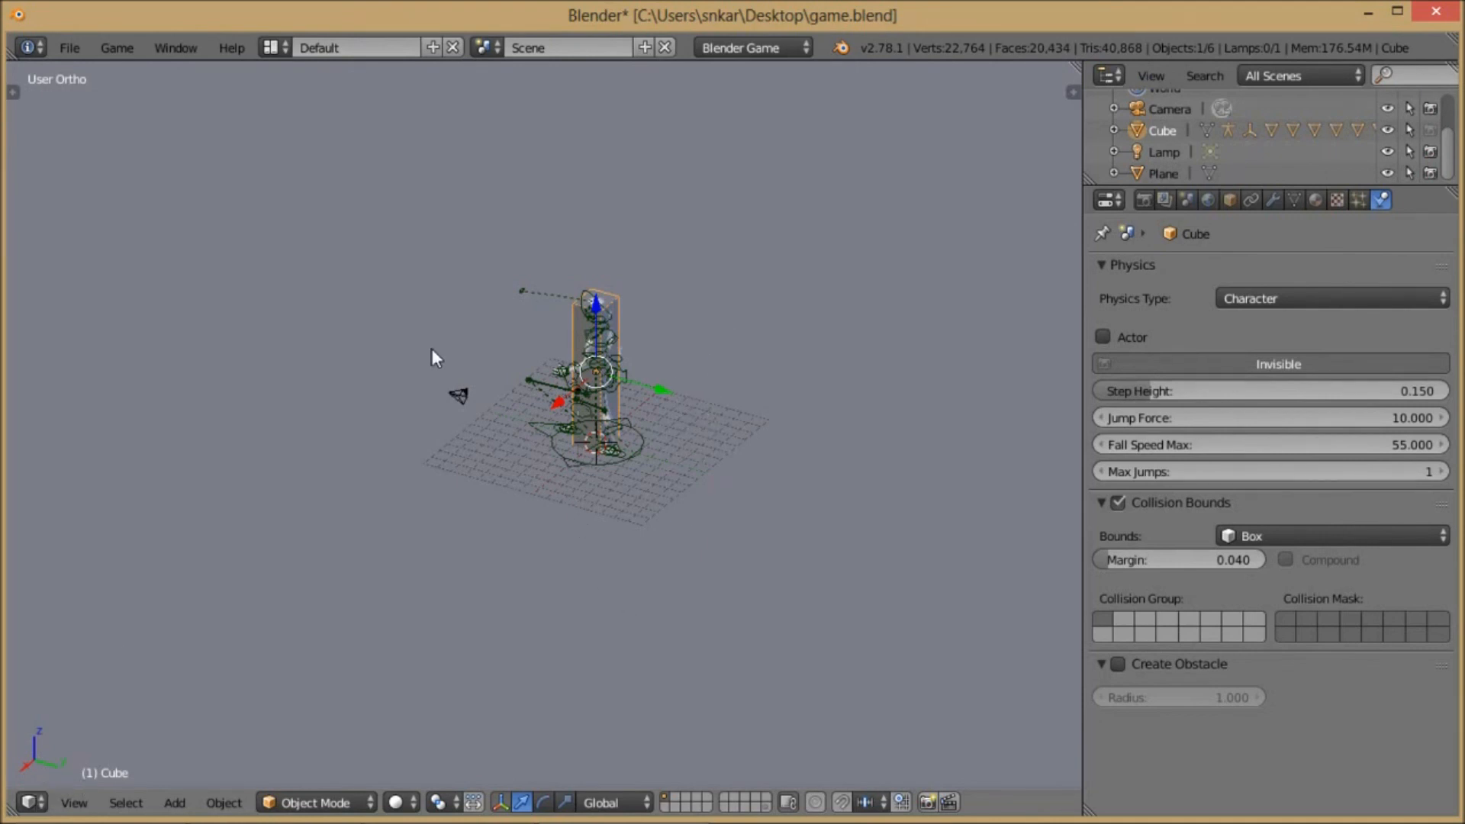
- Return to the Logic Editor and add a Mouse sensor to the Cube
{"action": "left_click", "coordinate": [30, 802]}
{"action": "left_click", "coordinate": [98, 514]}
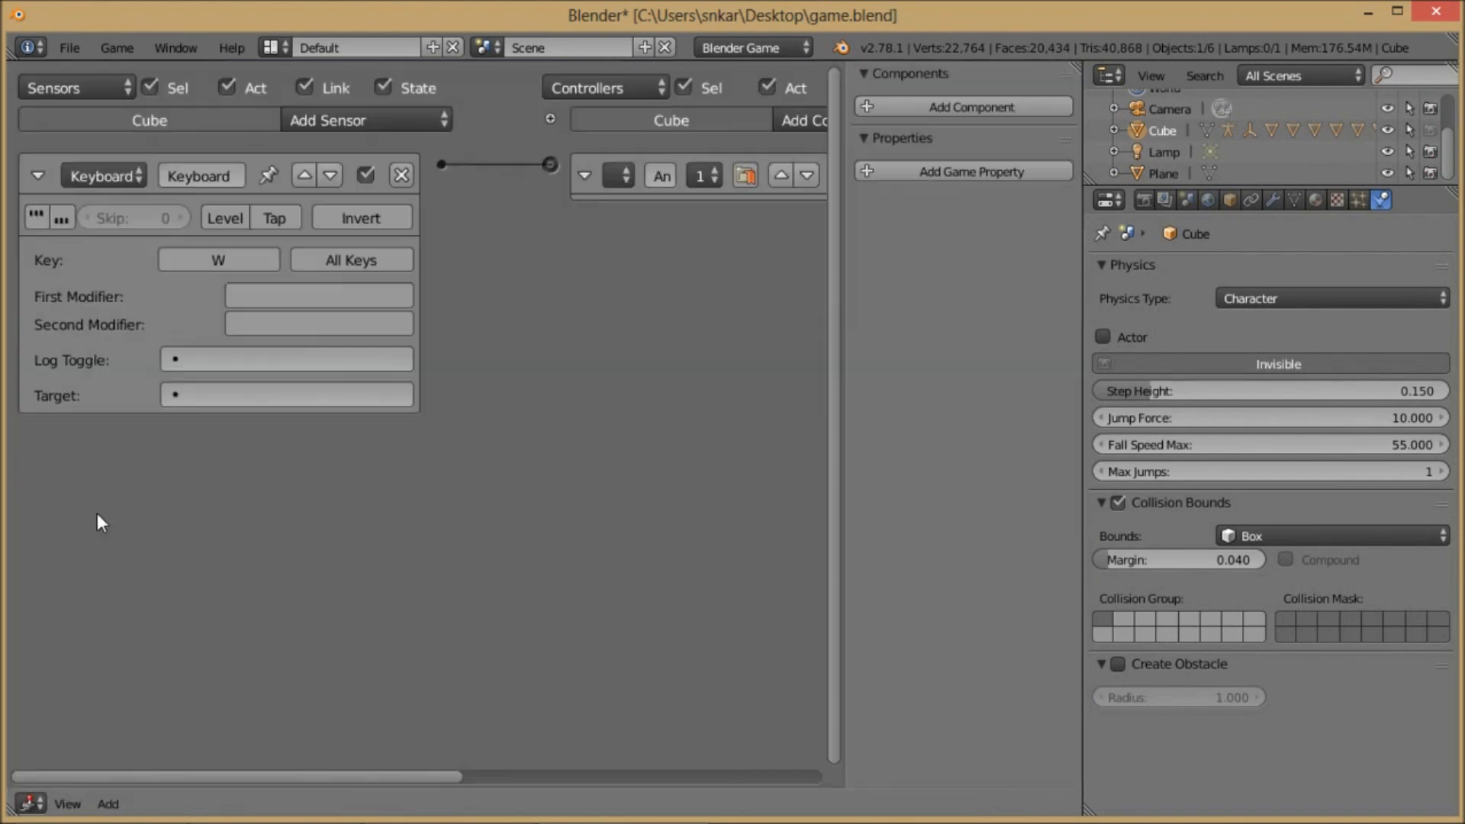
{"action": "scroll", "coordinate": [373, 442], "scroll_direction": "up", "scroll_amount": 3}
{"action": "scroll", "coordinate": [370, 453], "scroll_direction": "down", "scroll_amount": 7}
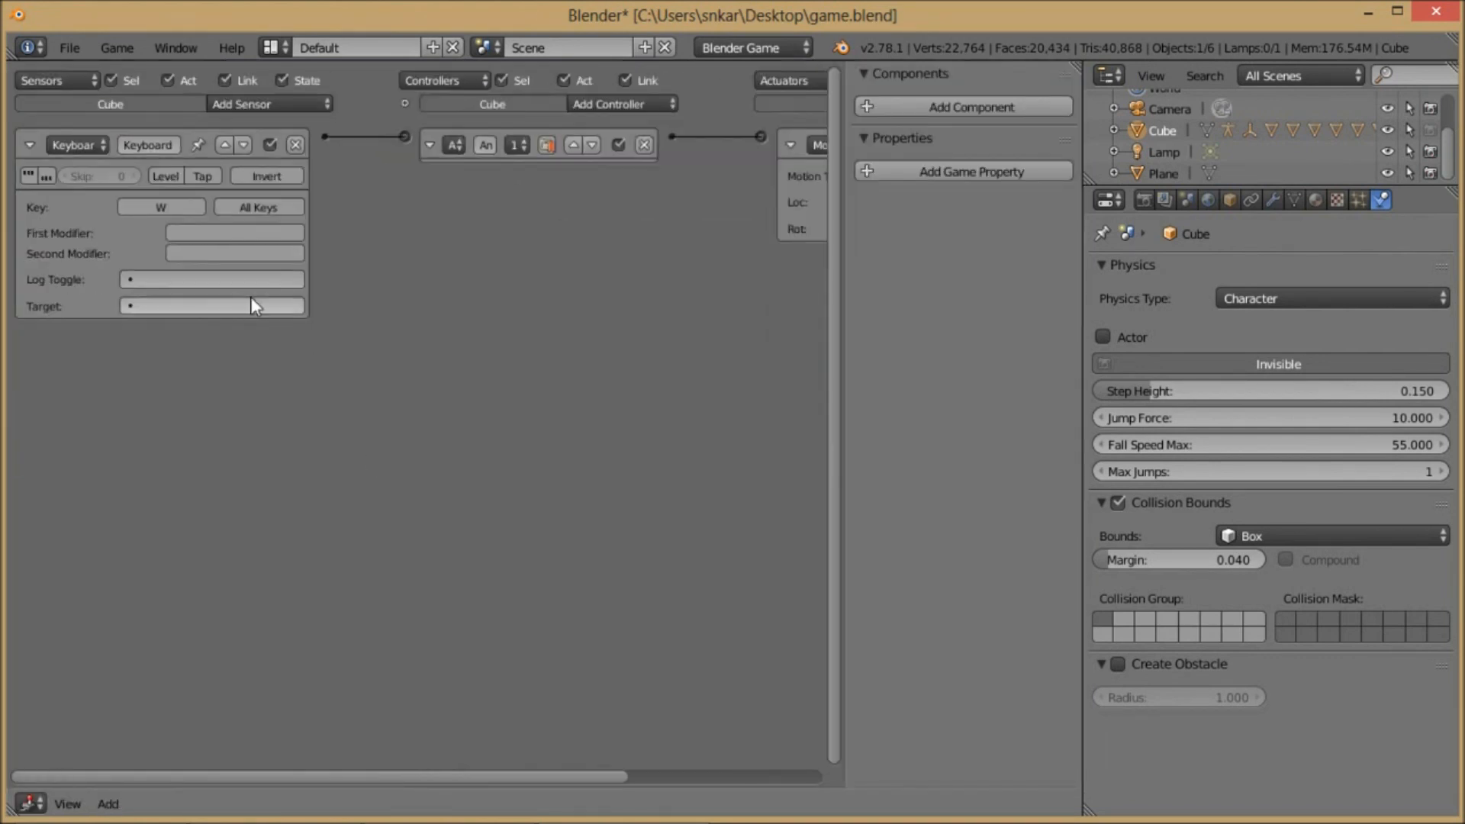
{"action": "left_click", "coordinate": [254, 108]}
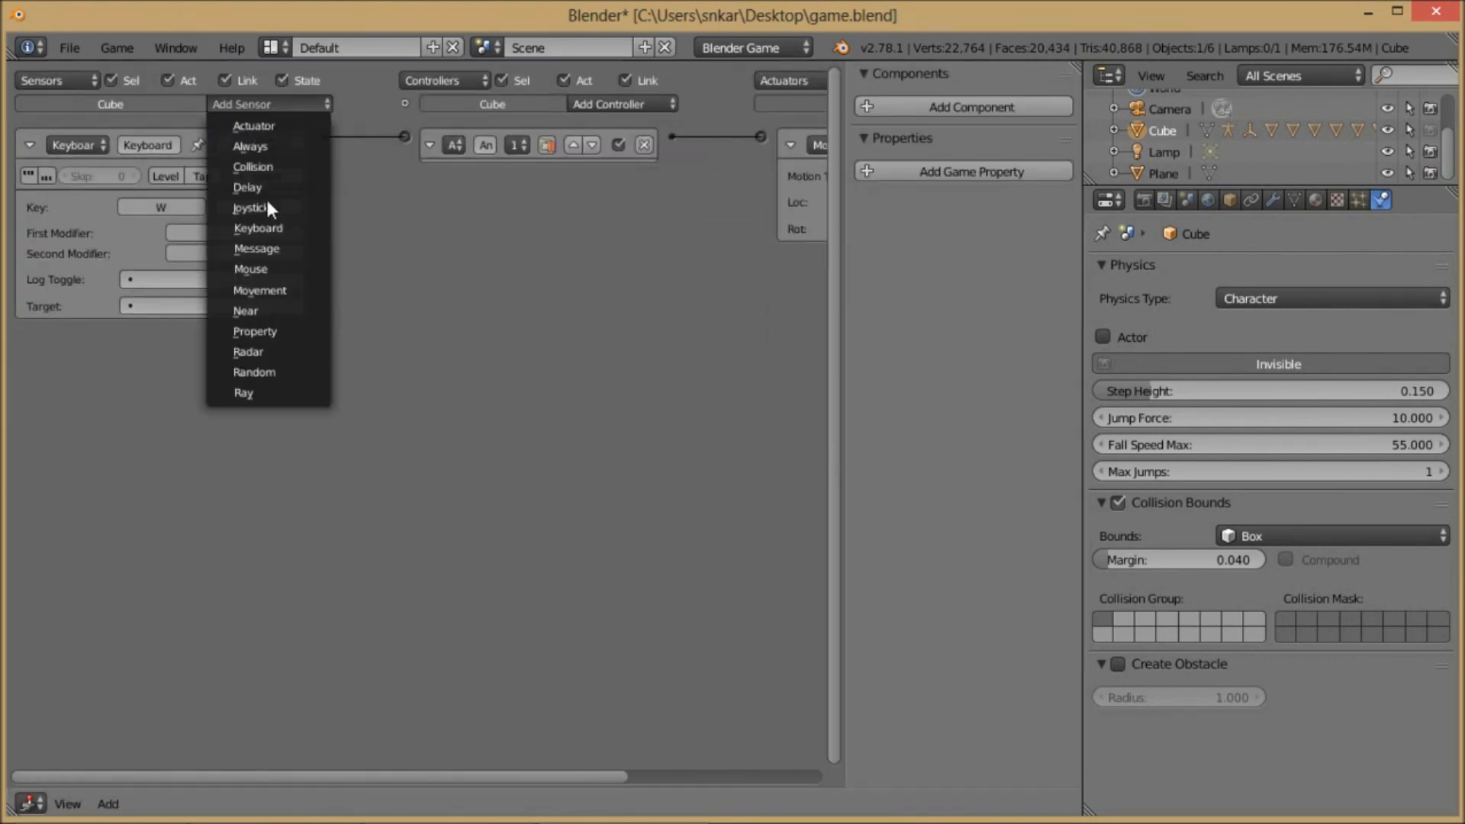
{"action": "left_click", "coordinate": [252, 268]}
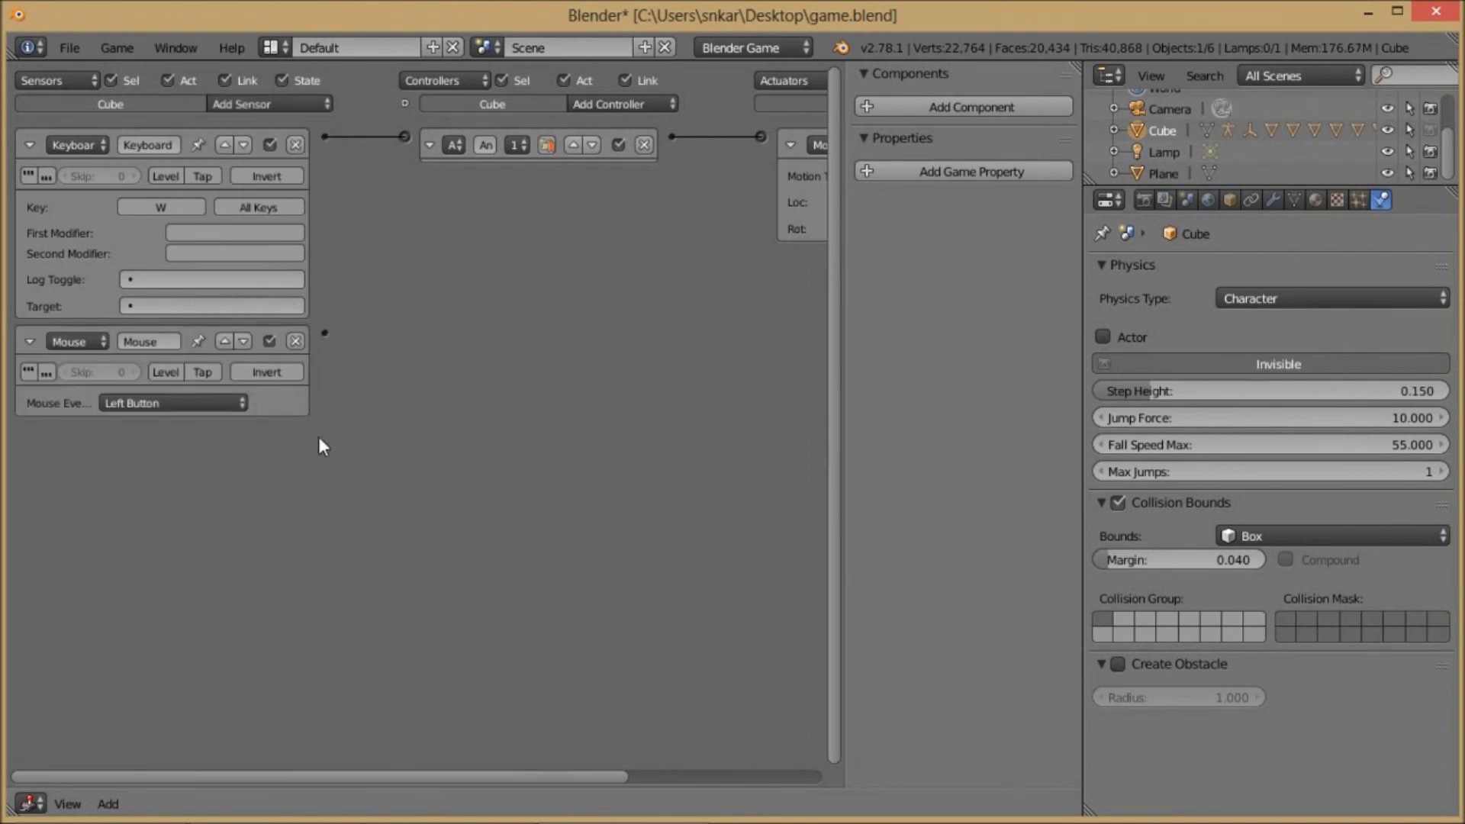
- Set the new Mouse sensor's event to Movement
{"action": "scroll", "coordinate": [306, 480], "scroll_direction": "up", "scroll_amount": 3}
{"action": "middle_click_drag", "start_coordinate": [291, 523], "coordinate": [446, 465]}
{"action": "scroll", "coordinate": [449, 465], "scroll_direction": "down", "scroll_amount": 2}
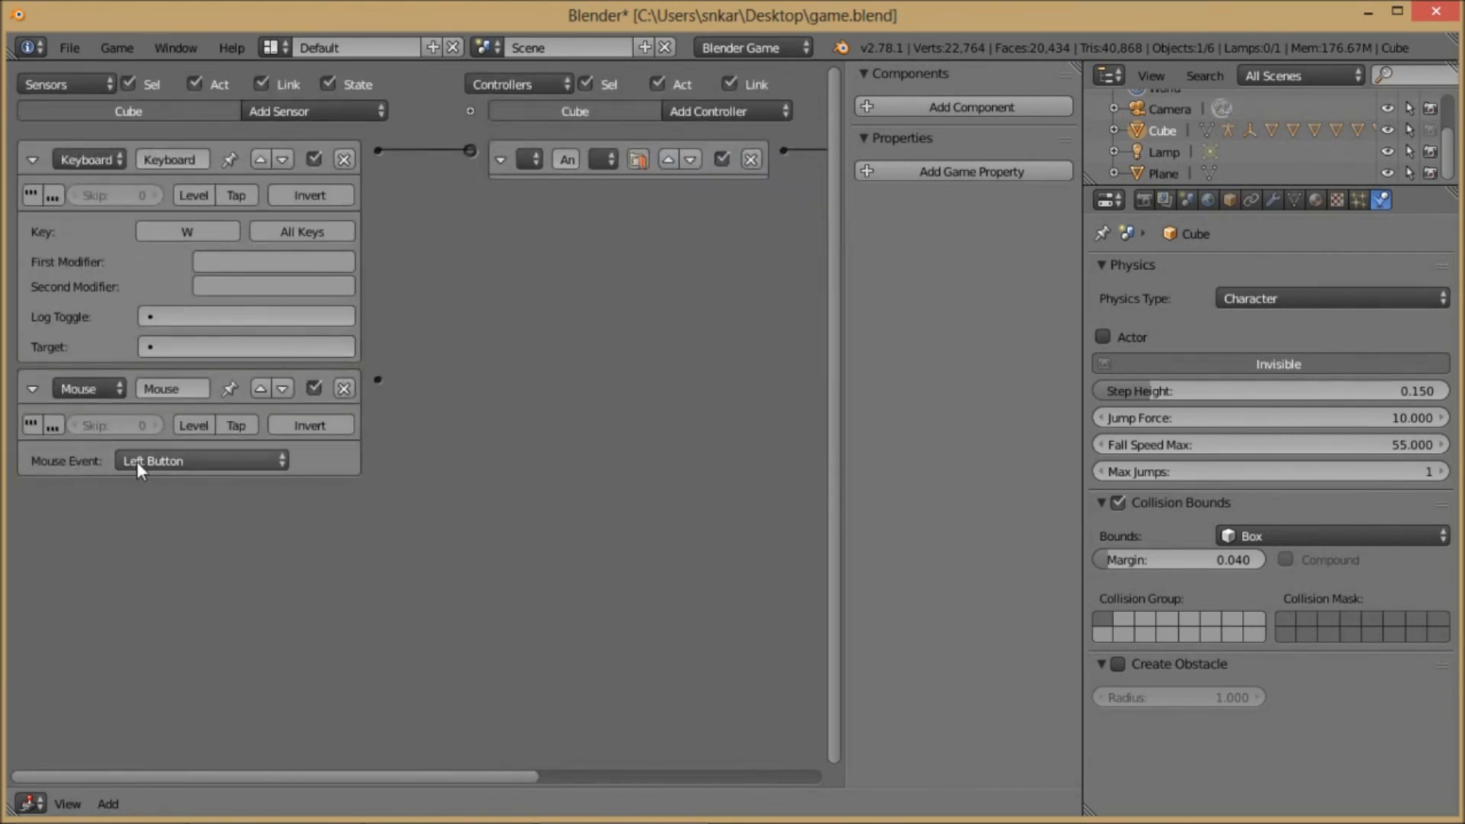
{"action": "left_click", "coordinate": [193, 460]}
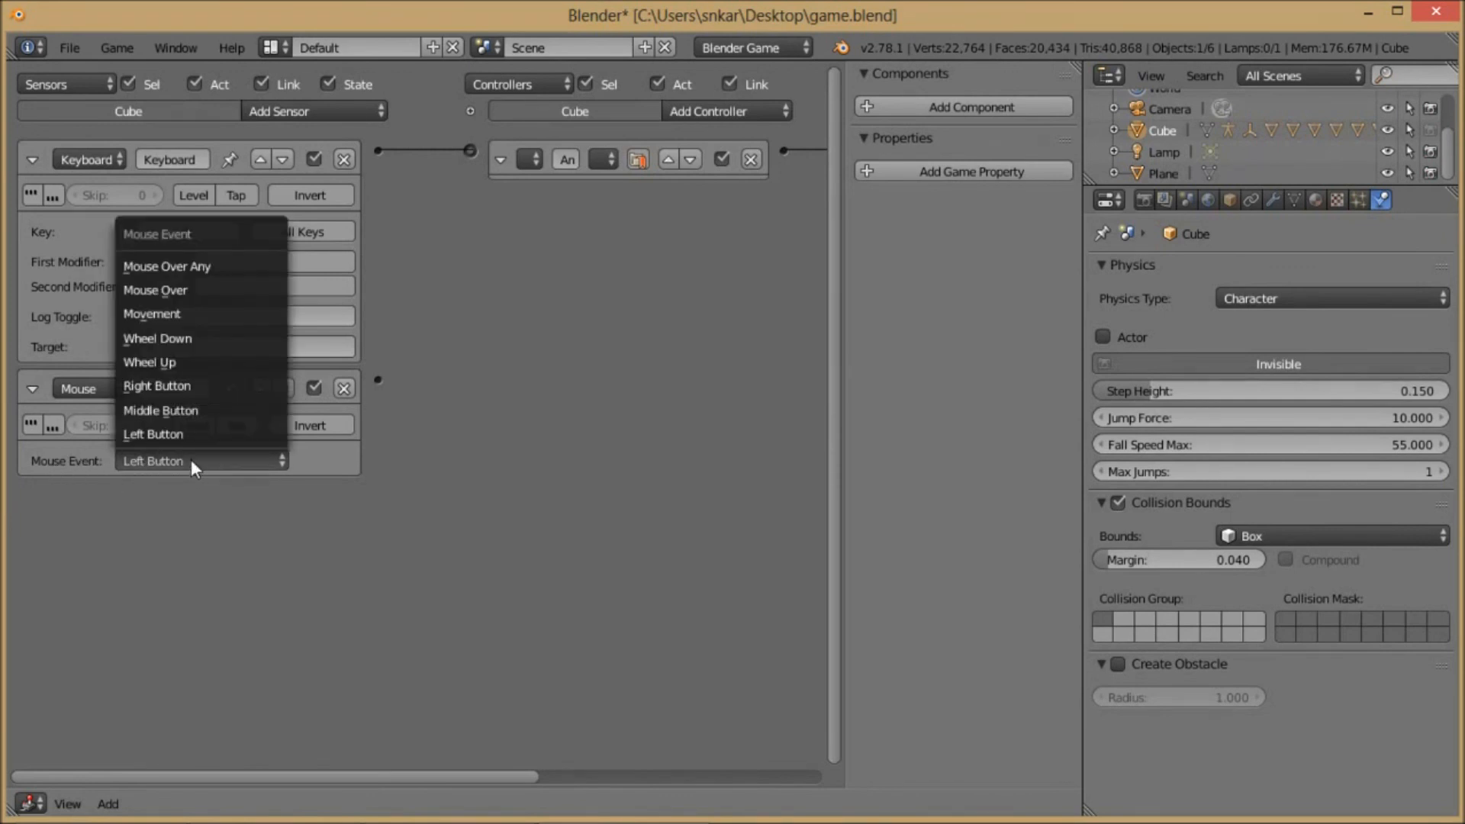
{"action": "left_click", "coordinate": [191, 314]}
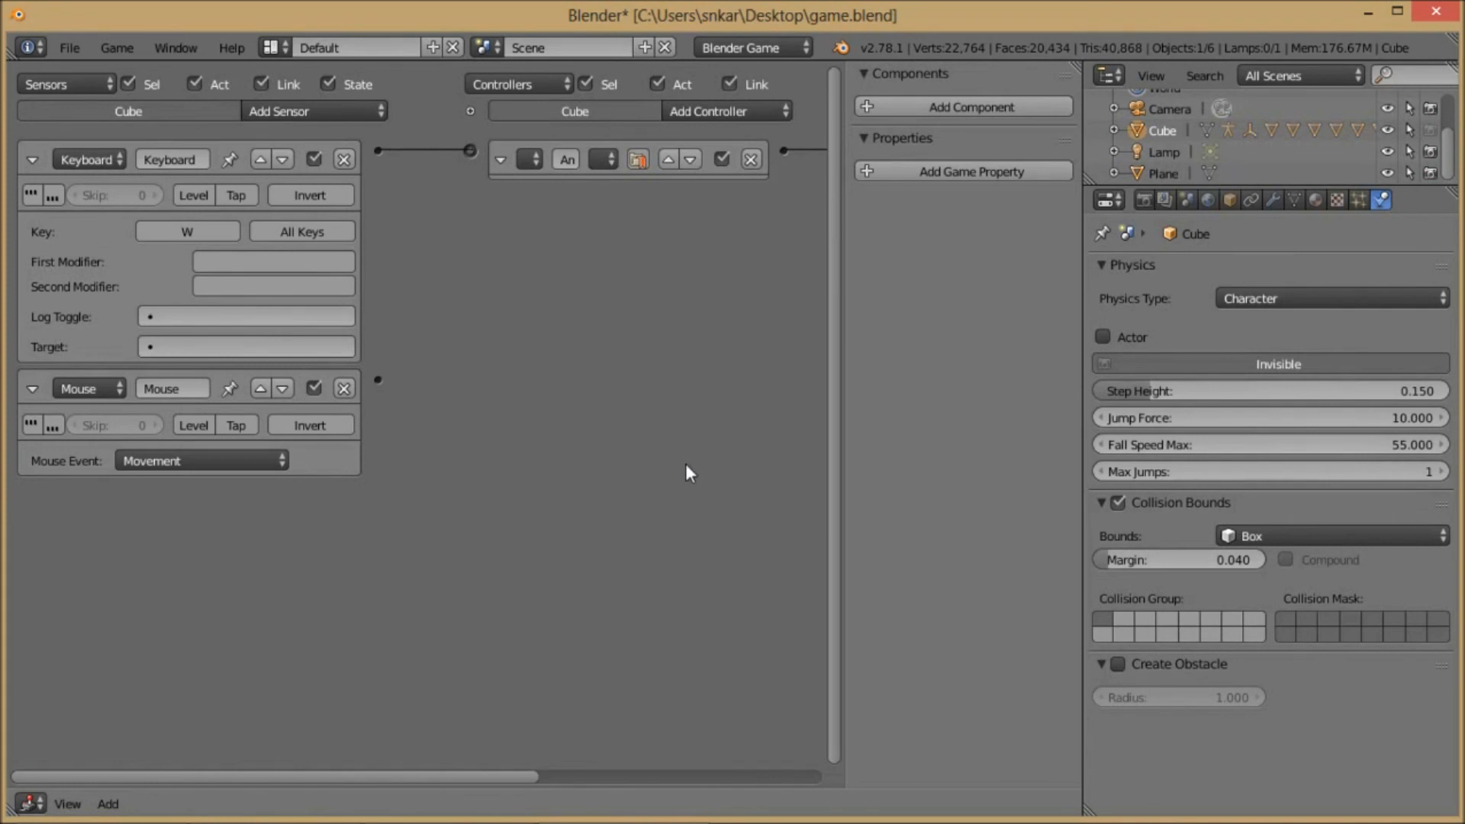
- Add a Mouse actuator to the Cube and link the Mouse sensor to it
{"action": "scroll", "coordinate": [640, 439], "scroll_direction": "down", "scroll_amount": 2}
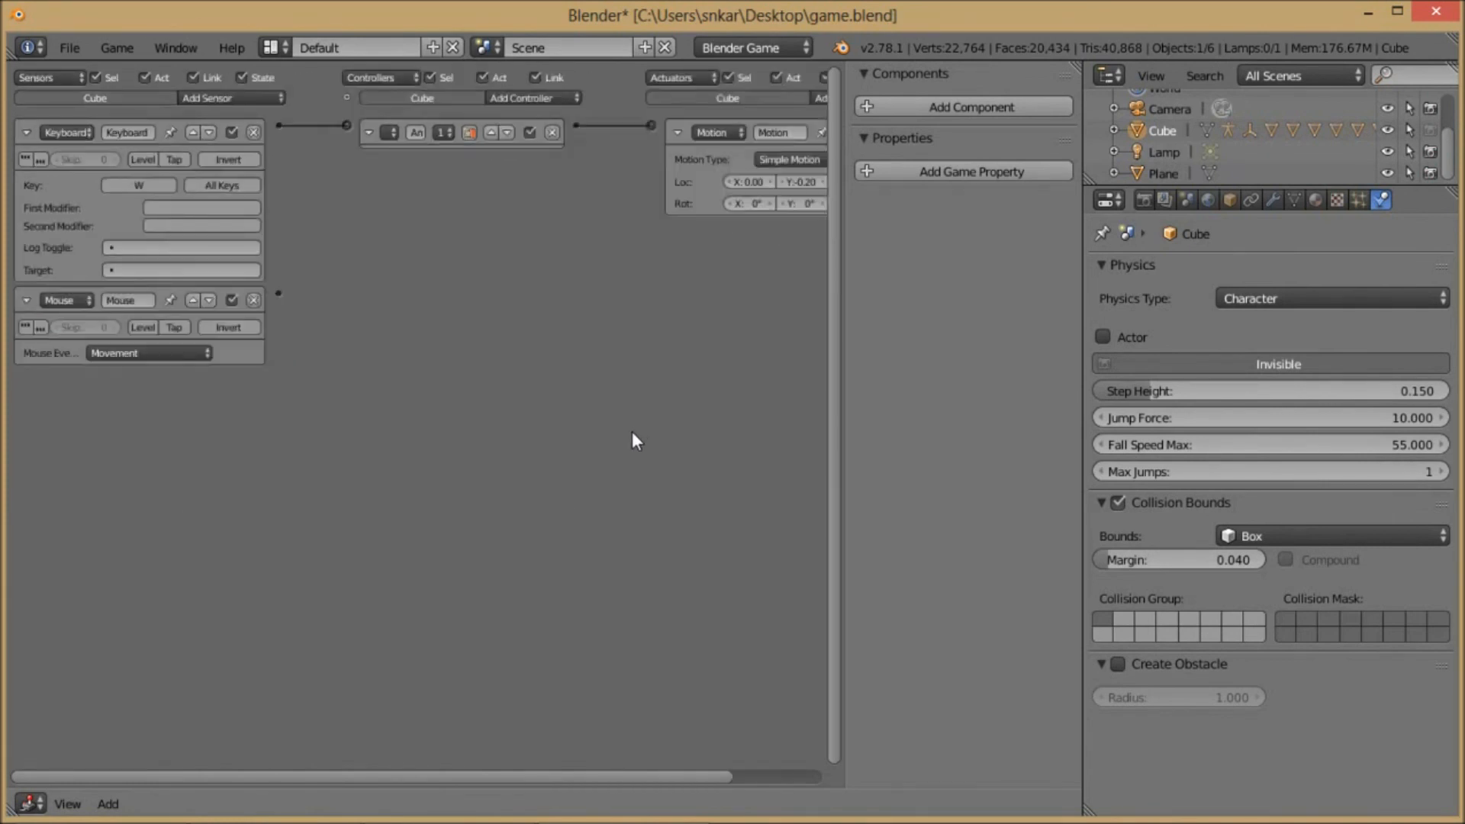
{"action": "middle_click_drag", "start_coordinate": [565, 390], "coordinate": [475, 354]}
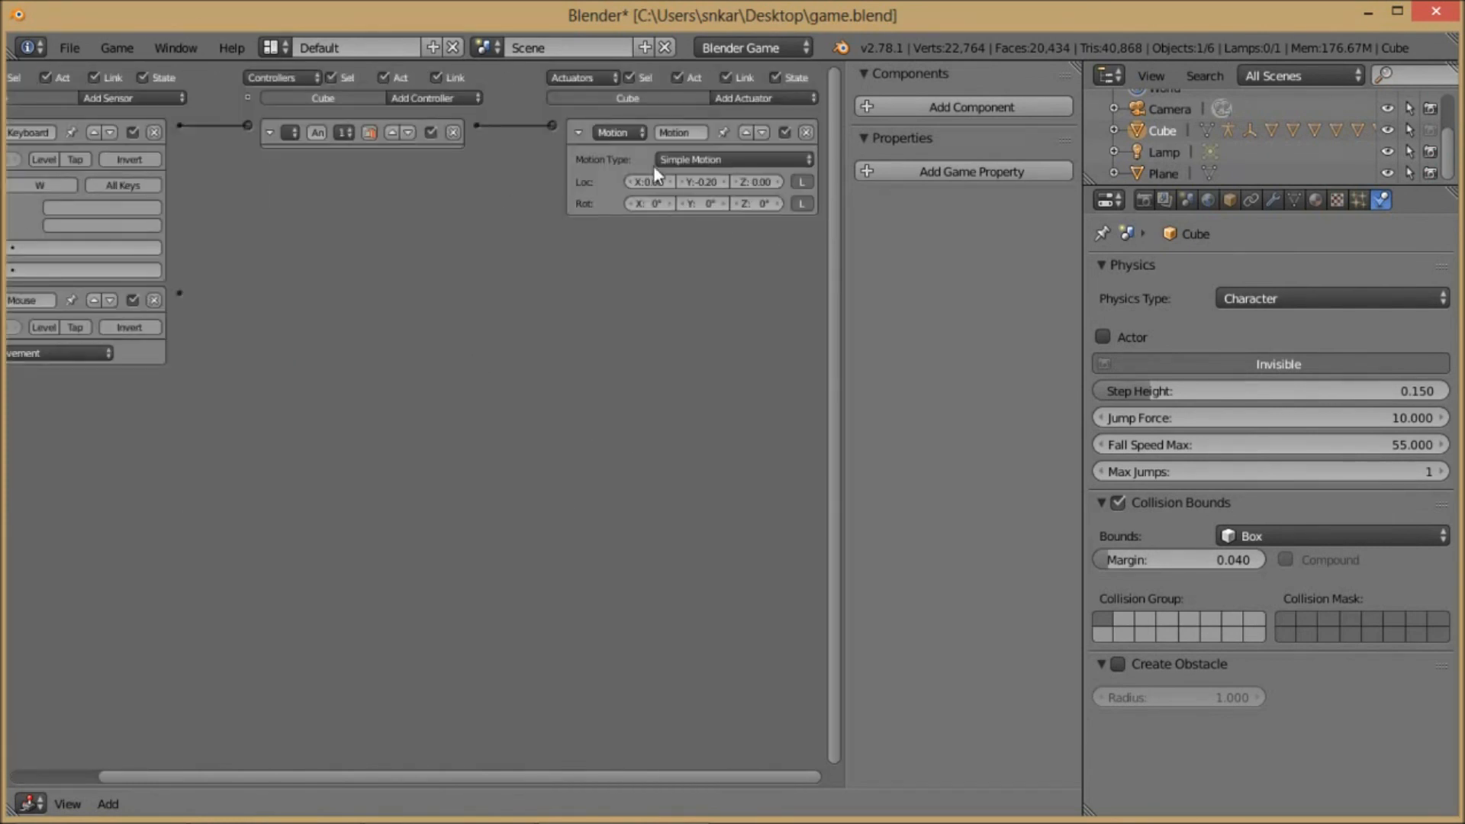
{"action": "left_click", "coordinate": [766, 98]}
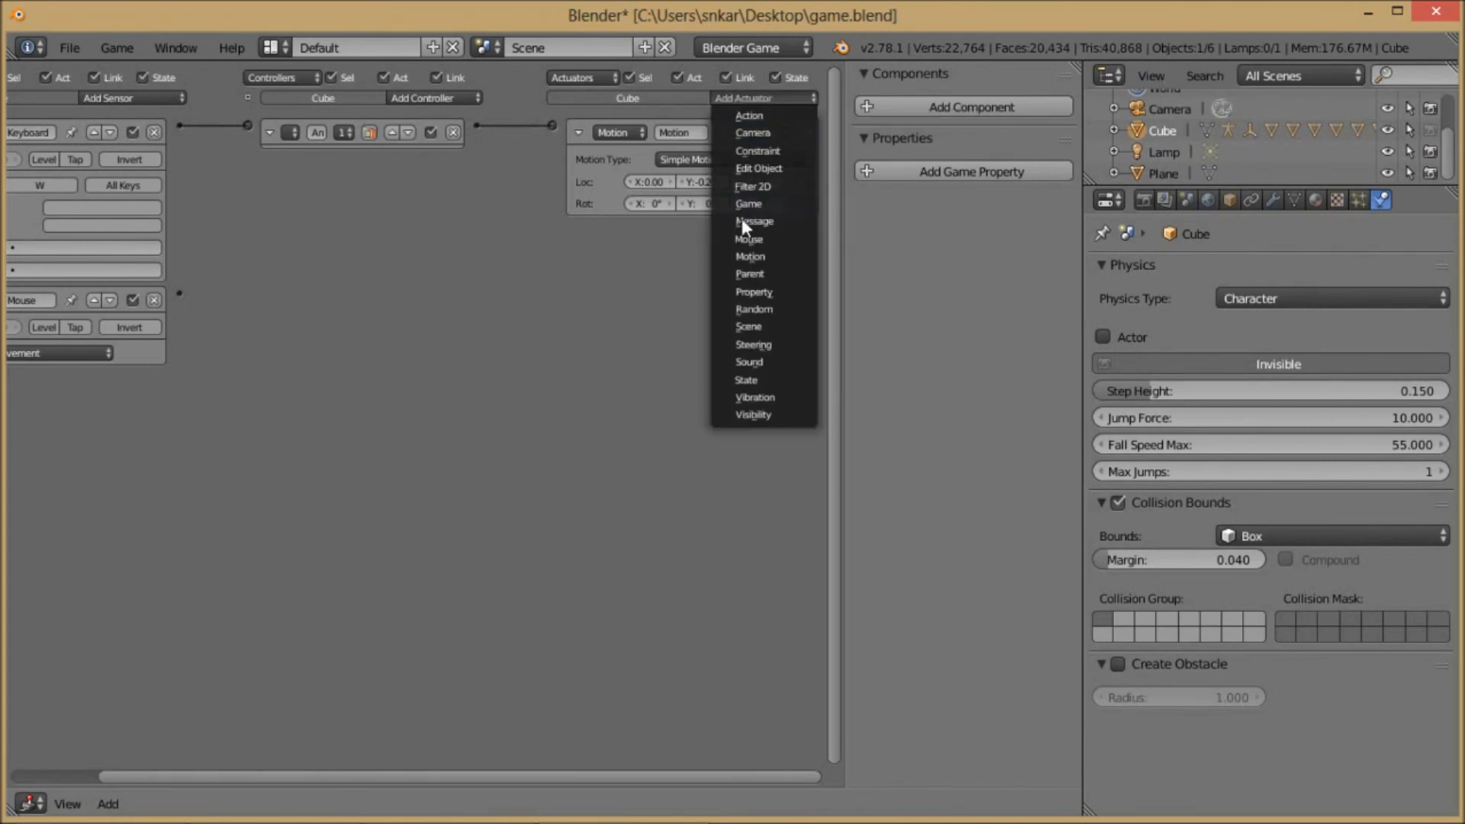
{"action": "left_click", "coordinate": [737, 238]}
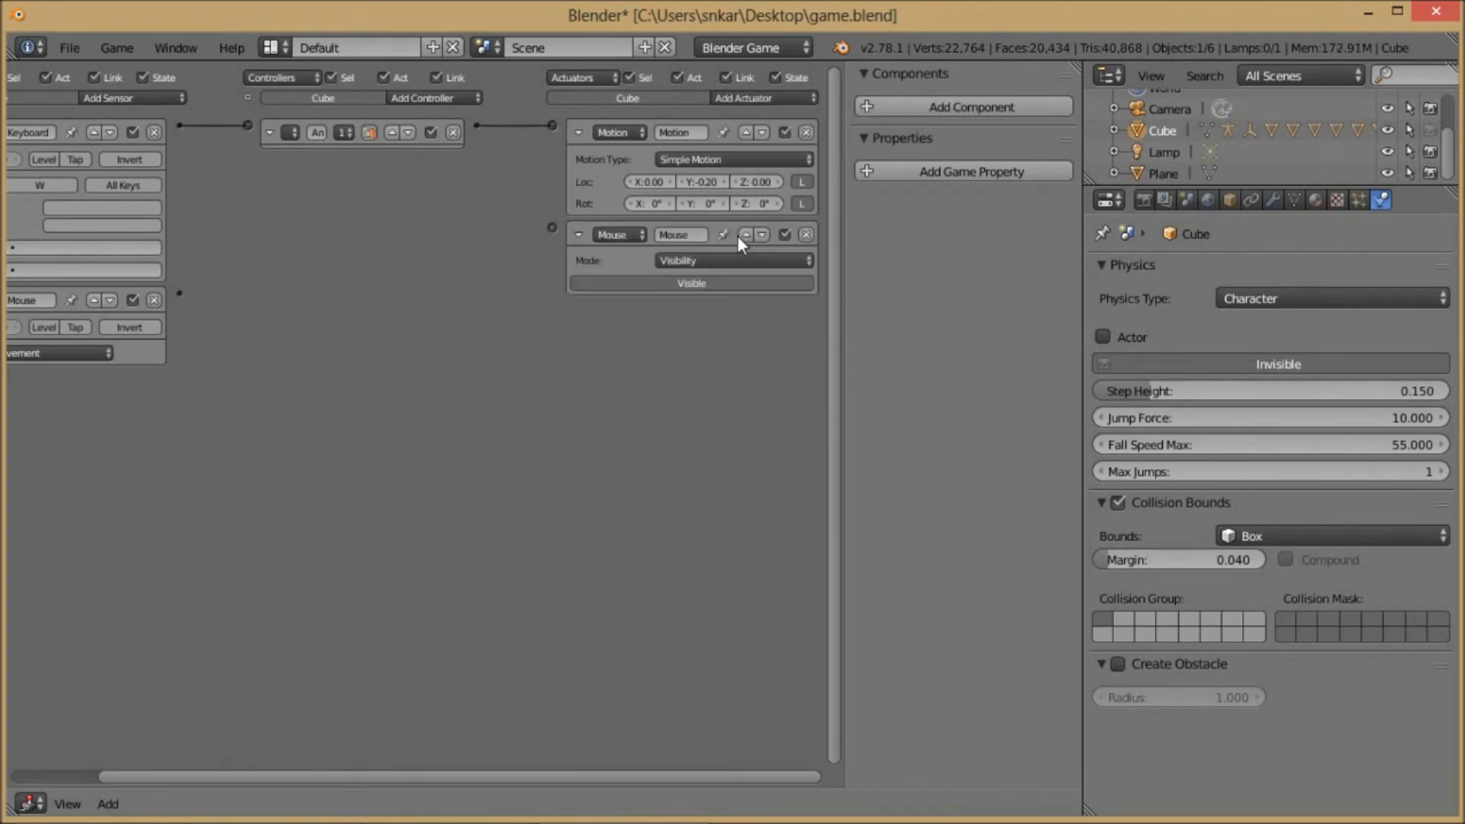
{"action": "scroll", "coordinate": [652, 301], "scroll_direction": "up", "scroll_amount": 2}
{"action": "scroll", "coordinate": [366, 359], "scroll_direction": "down", "scroll_amount": 1}
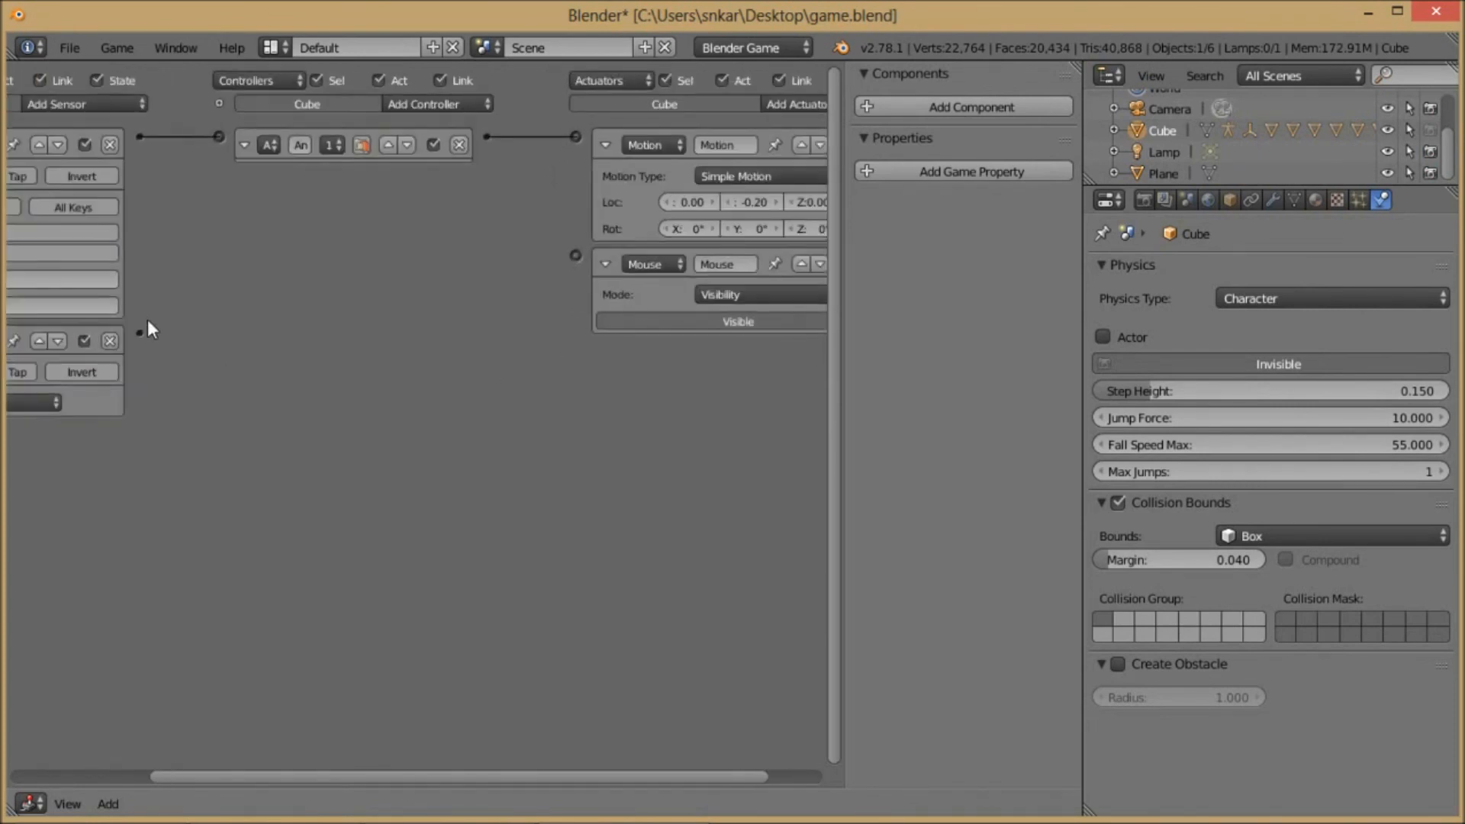
{"action": "left_click_drag", "start_coordinate": [142, 333], "coordinate": [575, 255]}
- Set the Mouse actuator's mode to Look and disable its Y axis
{"action": "scroll", "coordinate": [708, 376], "scroll_direction": "up", "scroll_amount": 2}
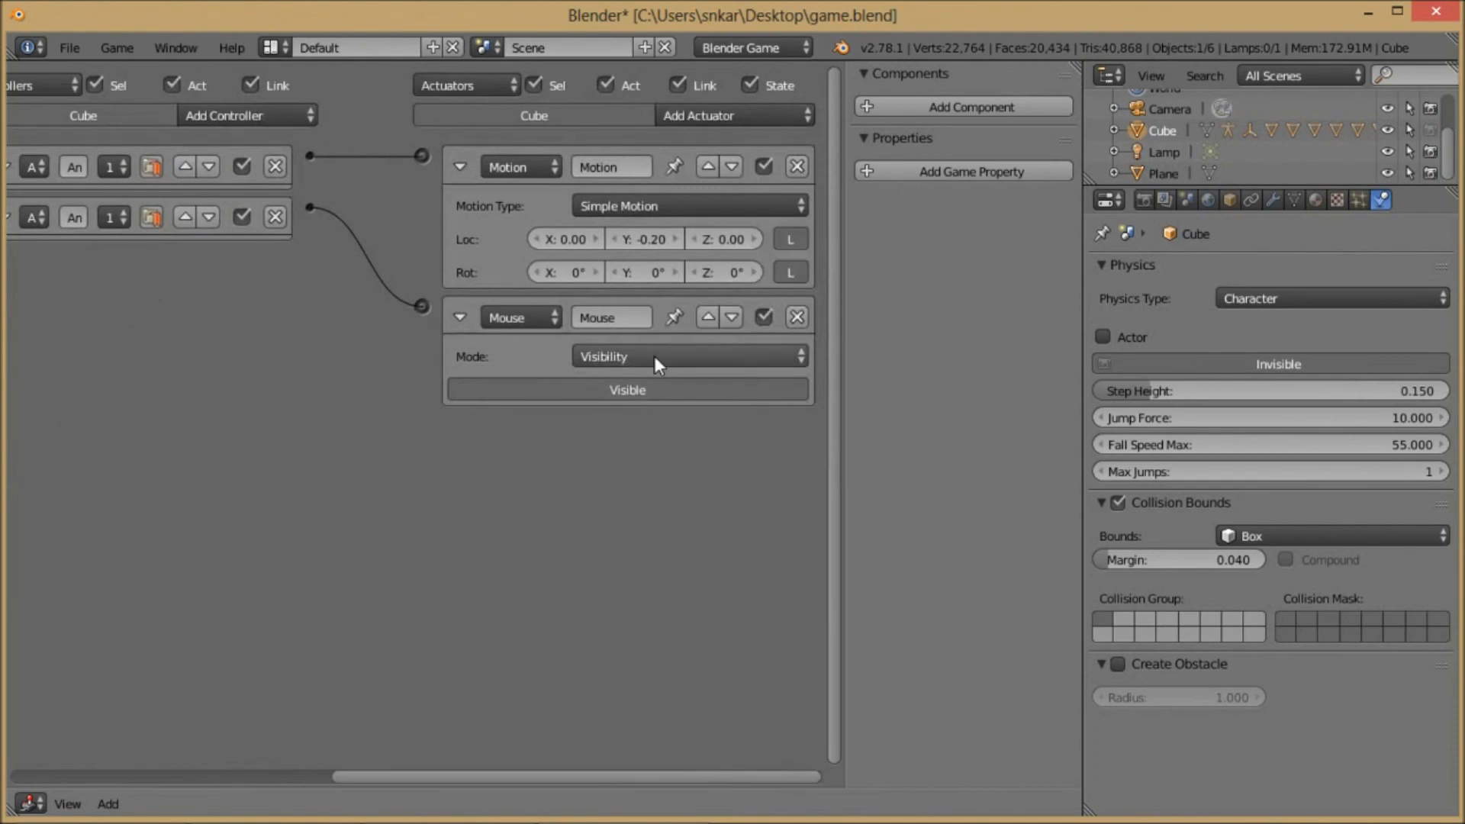
{"action": "left_click", "coordinate": [520, 318]}
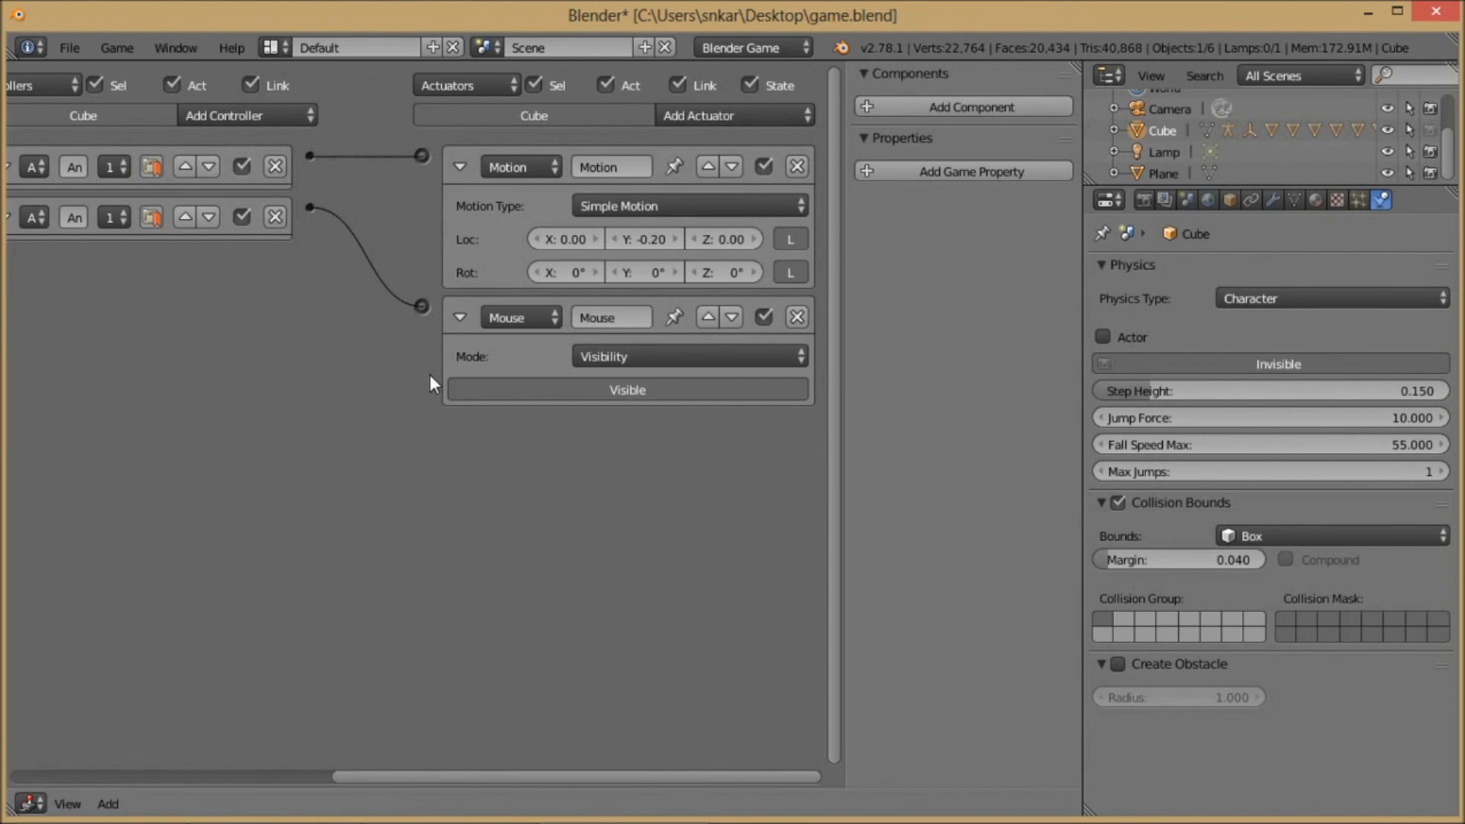
{"action": "left_click", "coordinate": [653, 355]}
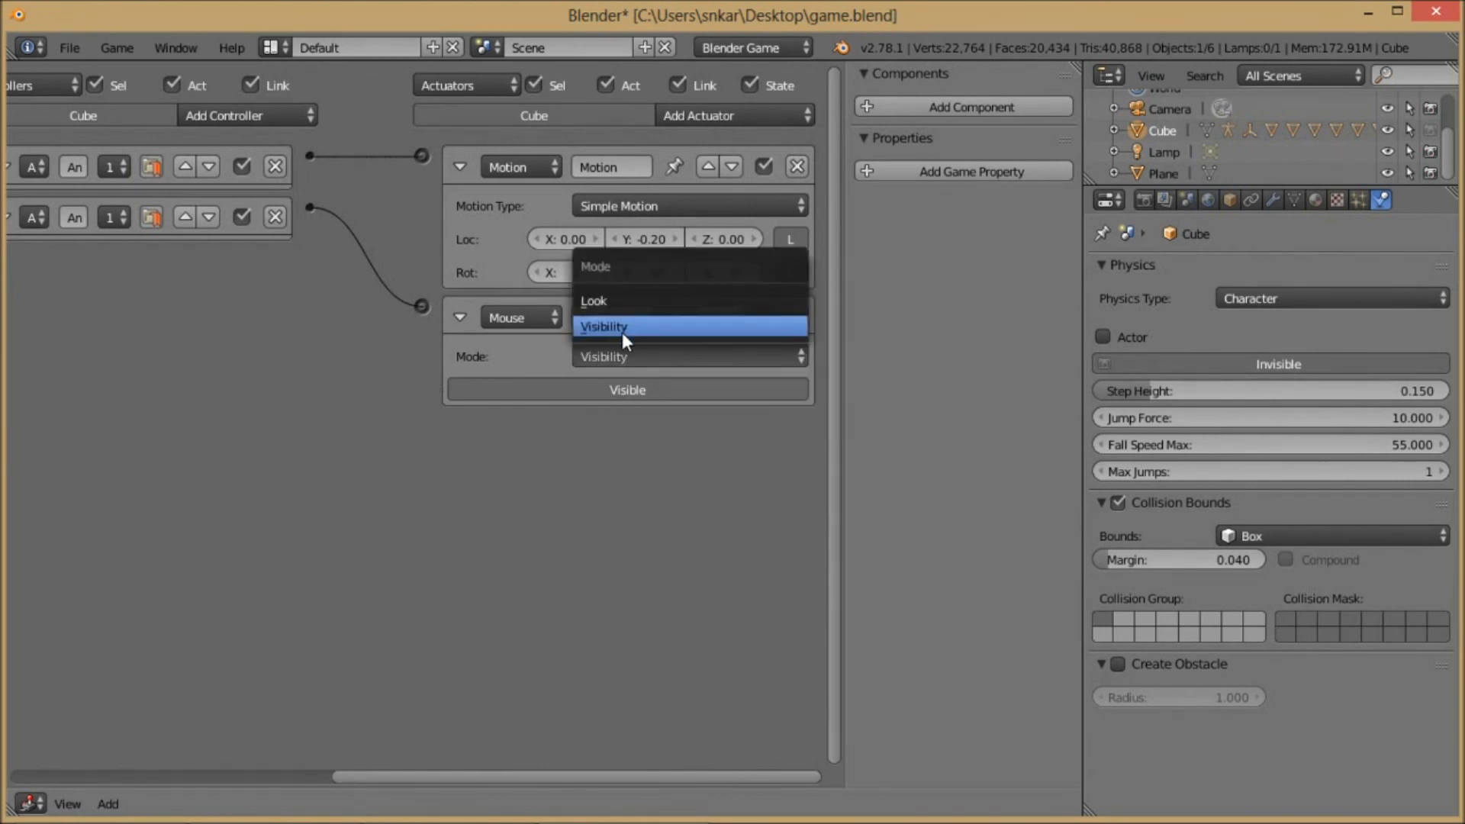
{"action": "left_click", "coordinate": [607, 296]}
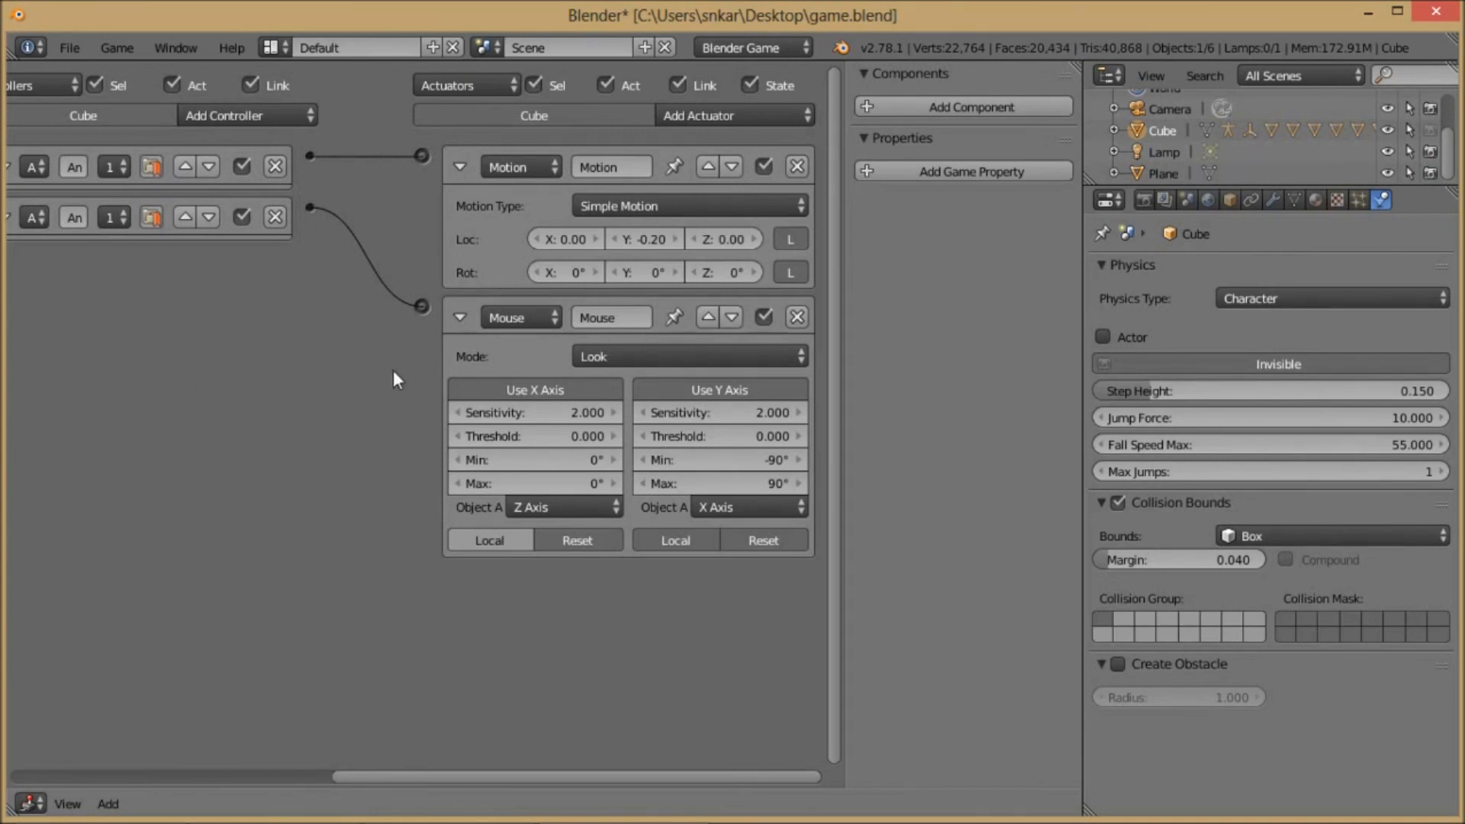
{"action": "left_click", "coordinate": [696, 386]}
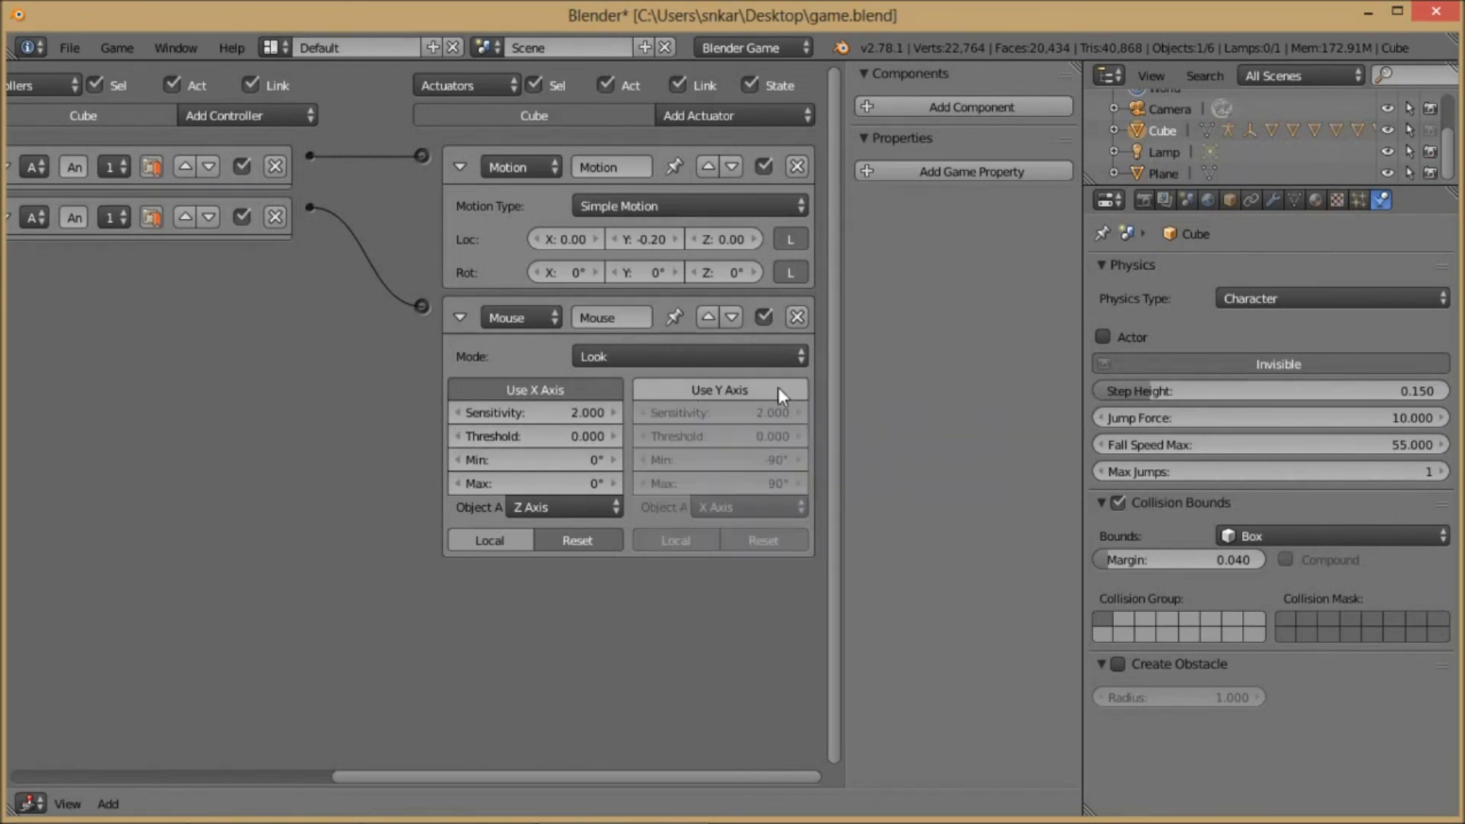
- Play the game from the 3D View to test walking the girl and turning her with the mouse, and stop it
{"action": "left_click", "coordinate": [30, 805]}
{"action": "left_click", "coordinate": [91, 774]}
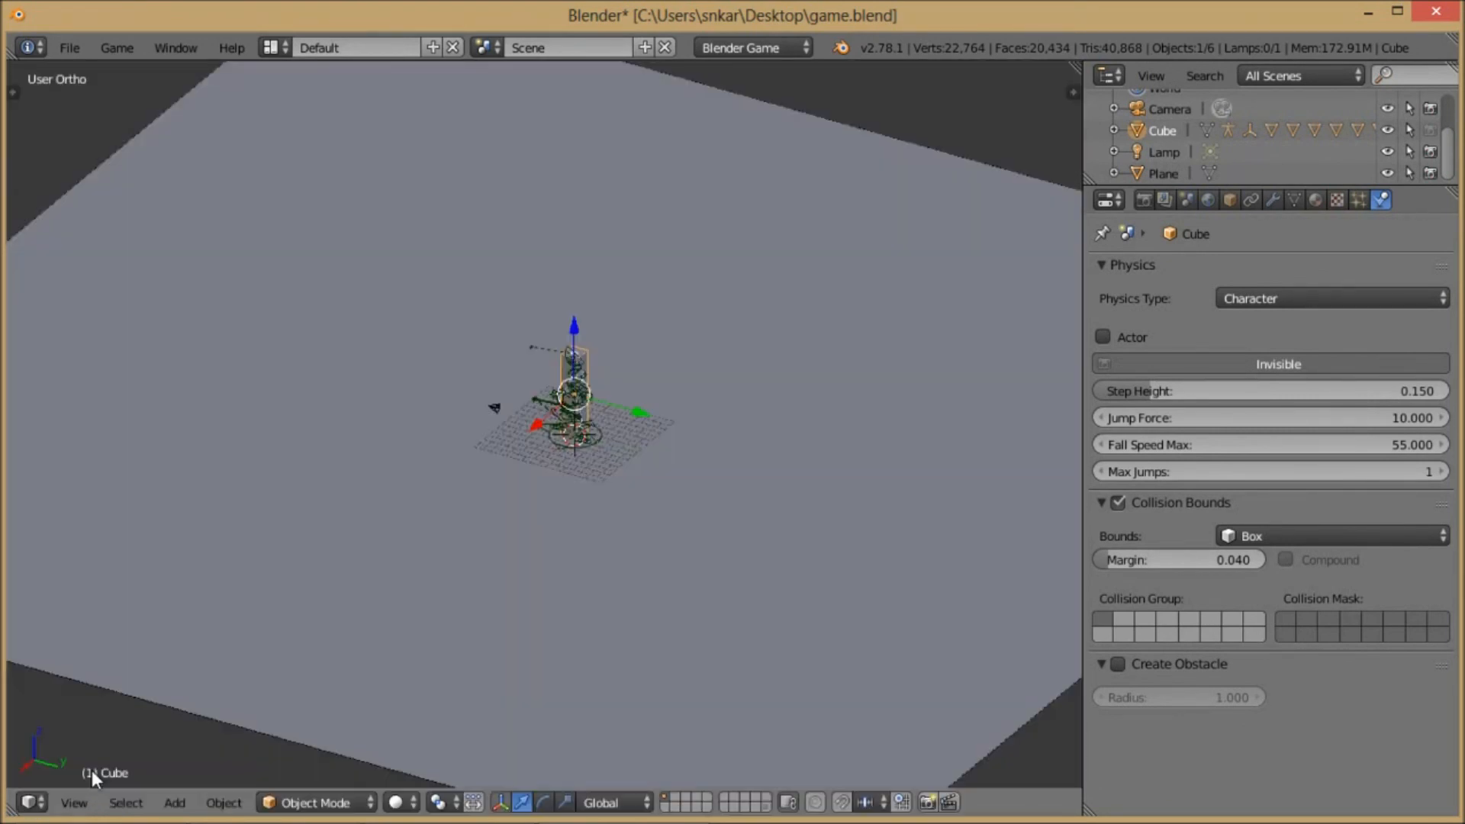
{"action": "scroll", "coordinate": [456, 436], "scroll_direction": "up", "scroll_amount": 2}
{"action": "scroll", "coordinate": [458, 434], "scroll_direction": "down", "scroll_amount": 1}
{"action": "key", "text": "p"}
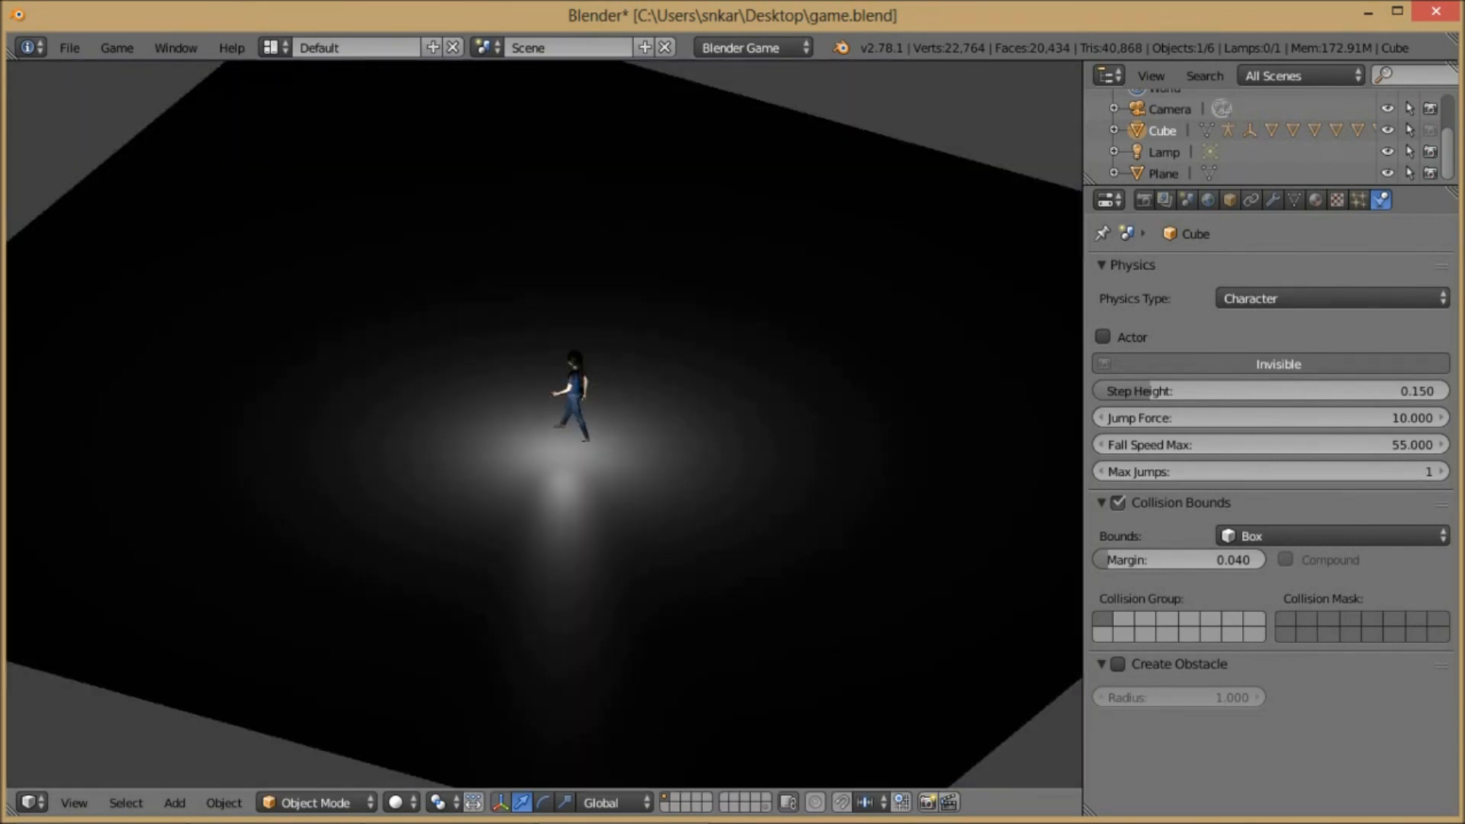
{"action": "key", "text": "Up"}
{"action": "key", "text": "Right"}
{"action": "key", "text": "Up"}
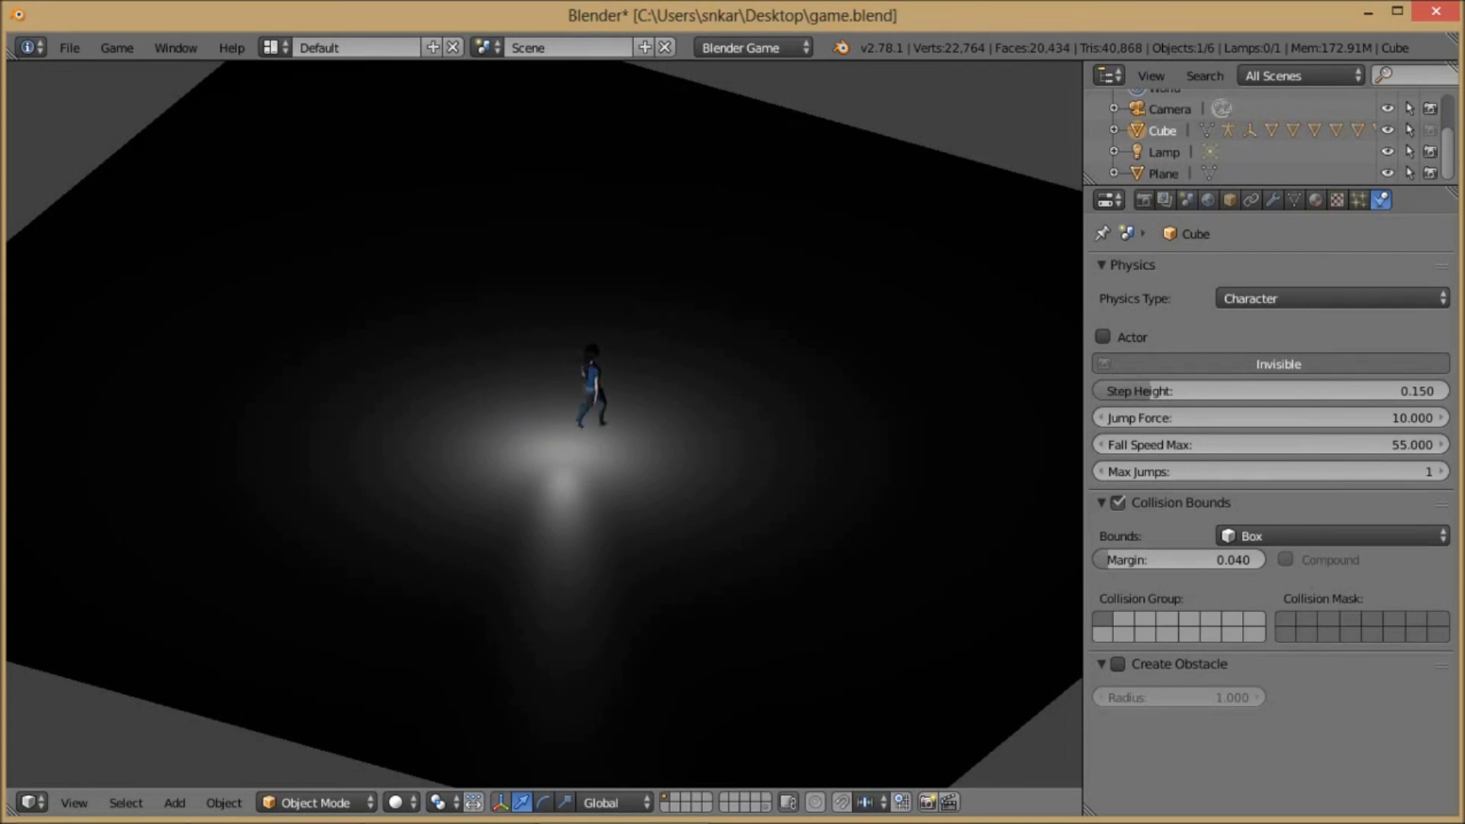
{"action": "key", "text": "Up"}
{"action": "key", "text": "Right"}
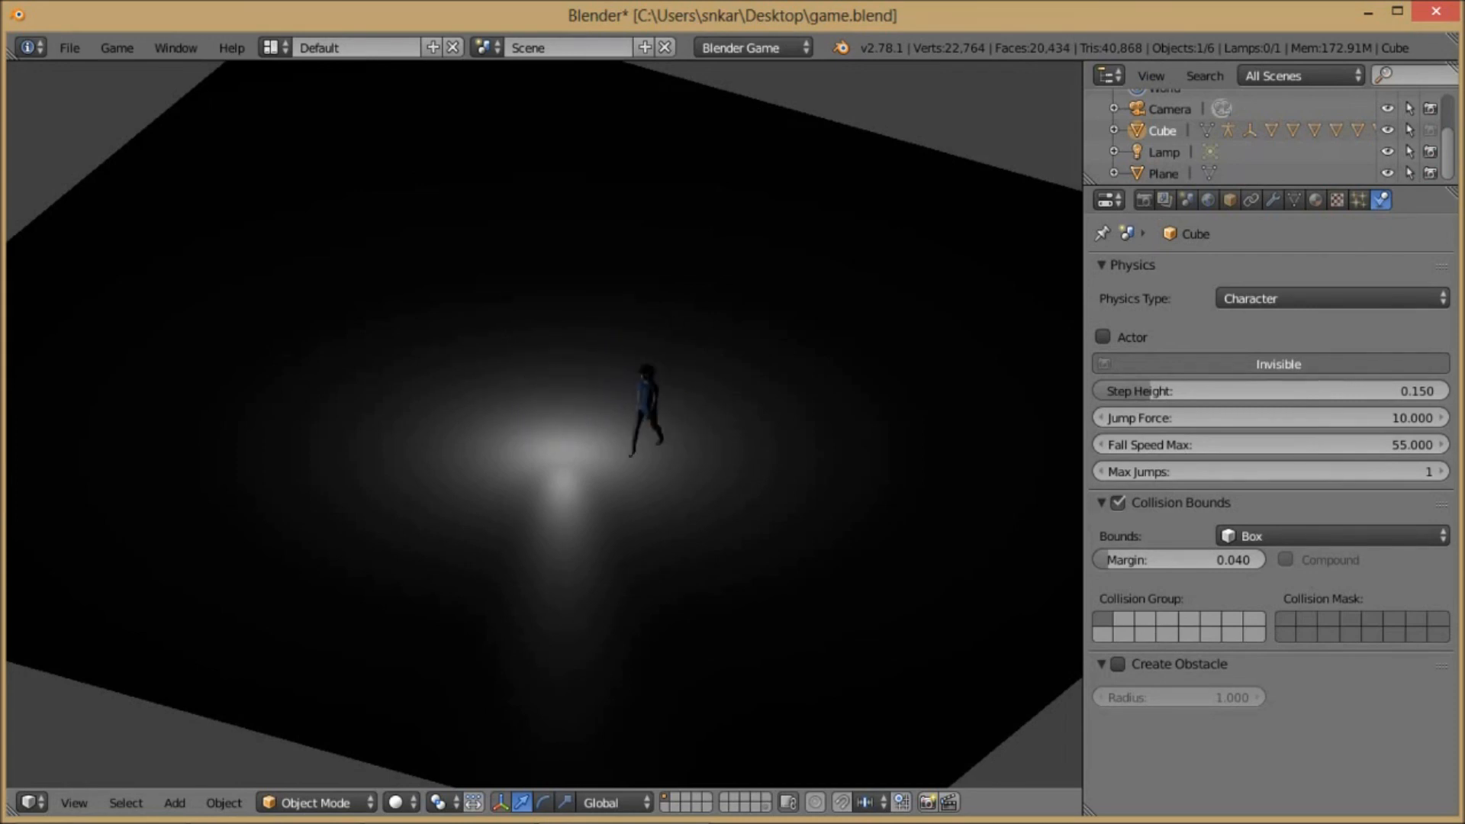
{"action": "key", "text": "Up"}
{"action": "key", "text": "Right"}
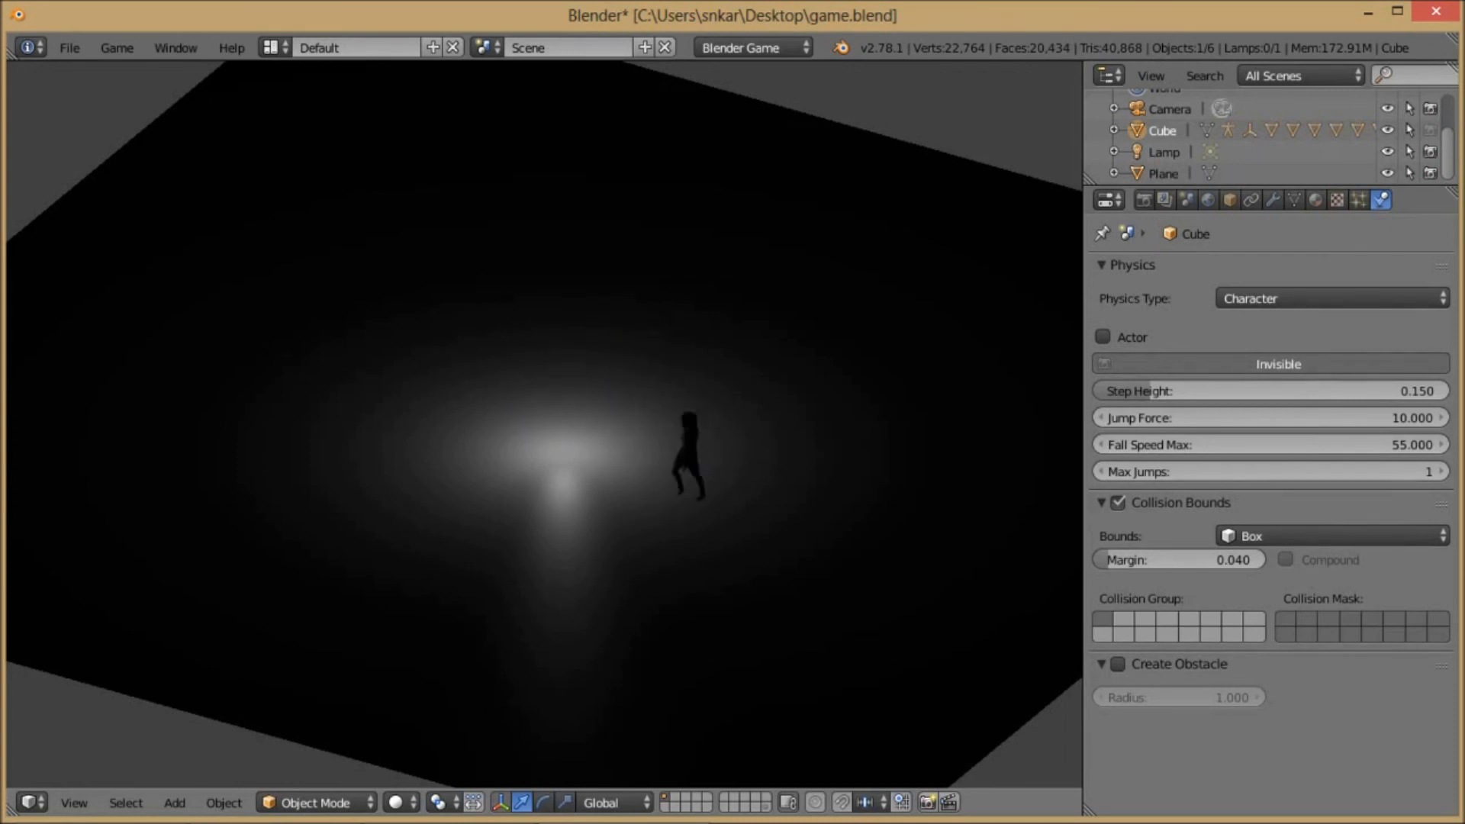
{"action": "key", "text": "Up"}
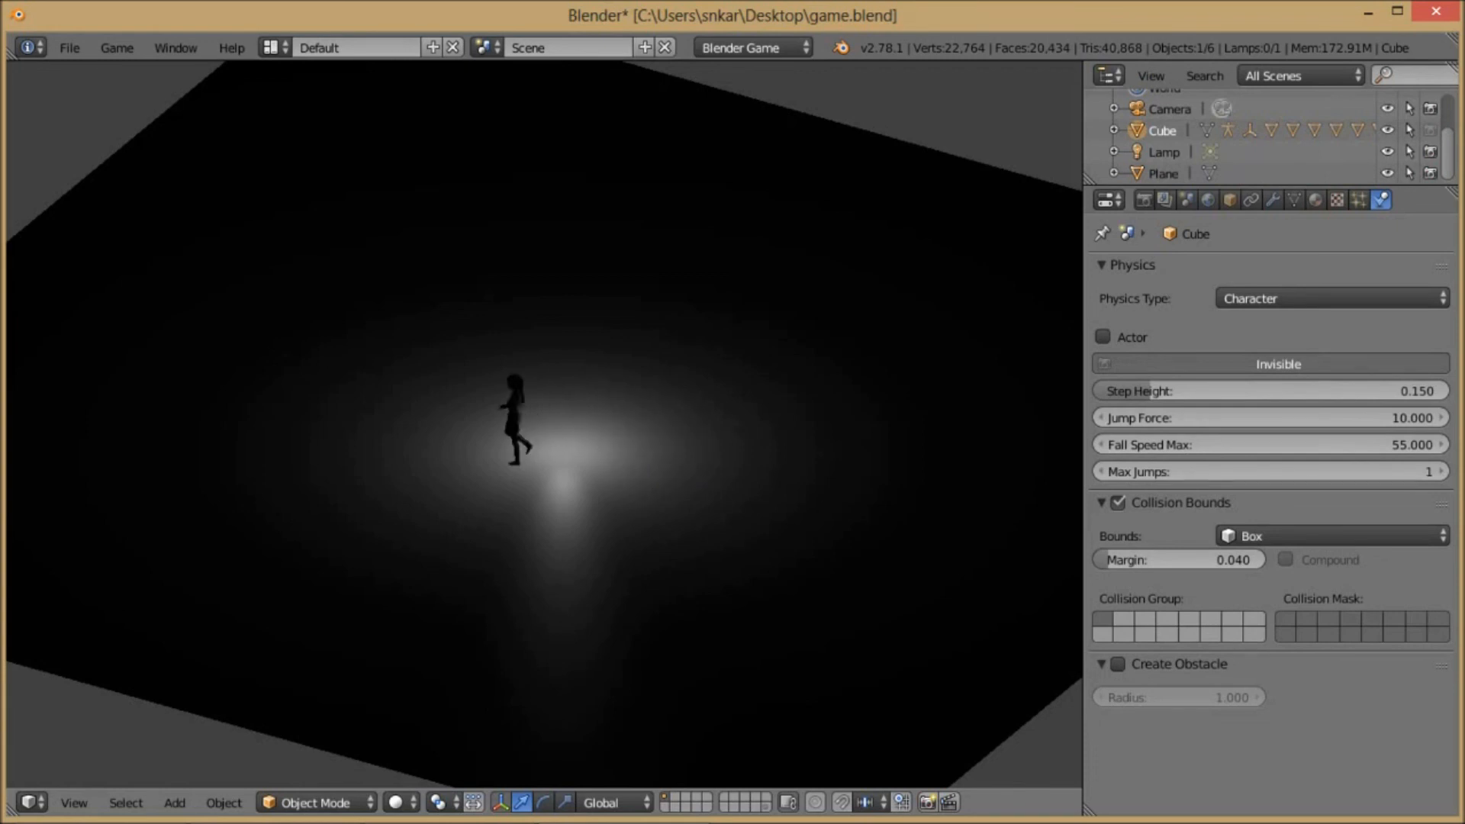
{"action": "key", "text": "Up"}
{"action": "key", "text": "Left"}
{"action": "key", "text": "Right"}
{"action": "key", "text": "Up"}
{"action": "key", "text": "Left"}
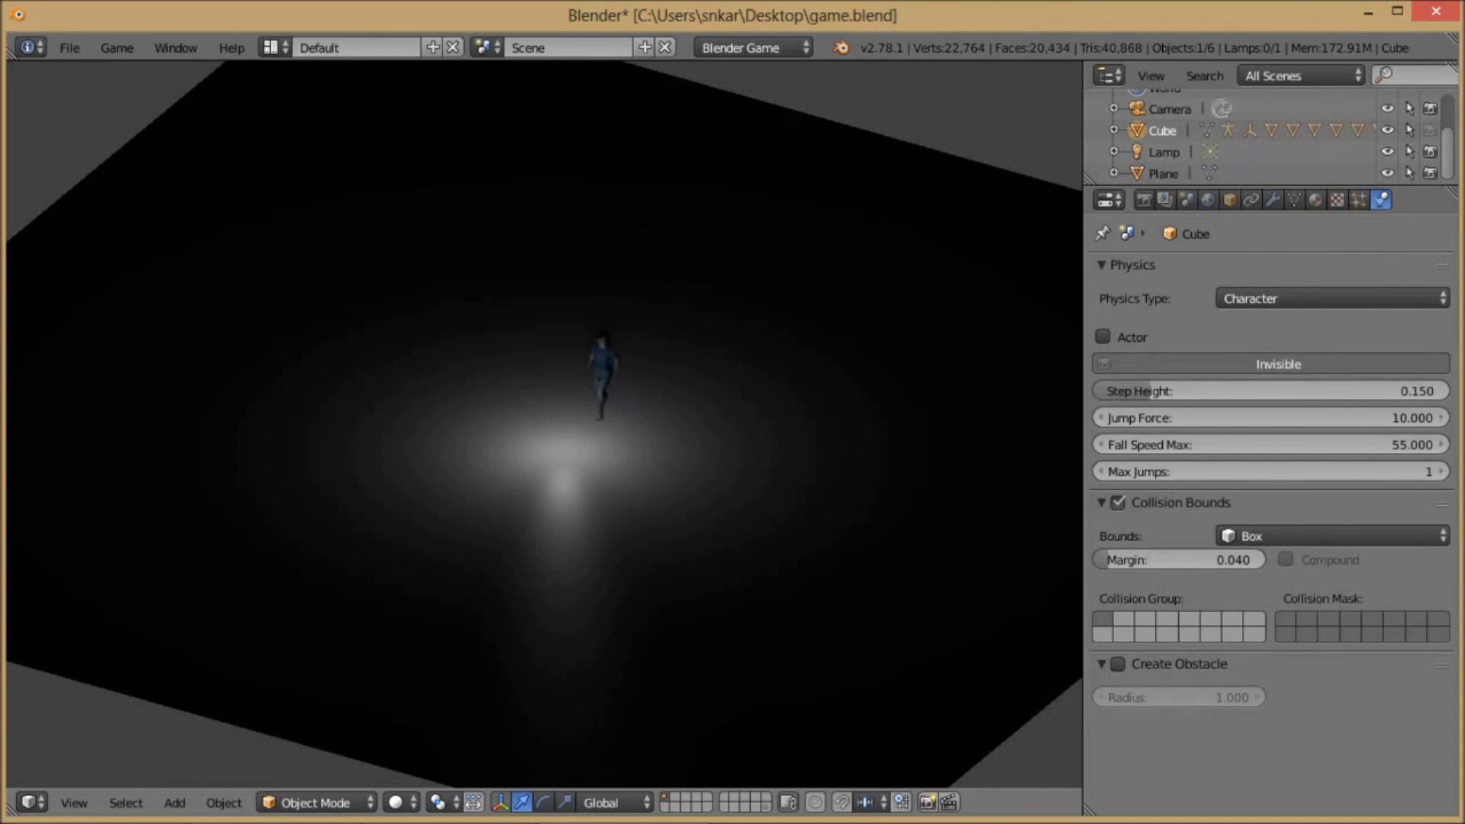
{"action": "key", "text": "Up"}
{"action": "key", "text": "Left"}
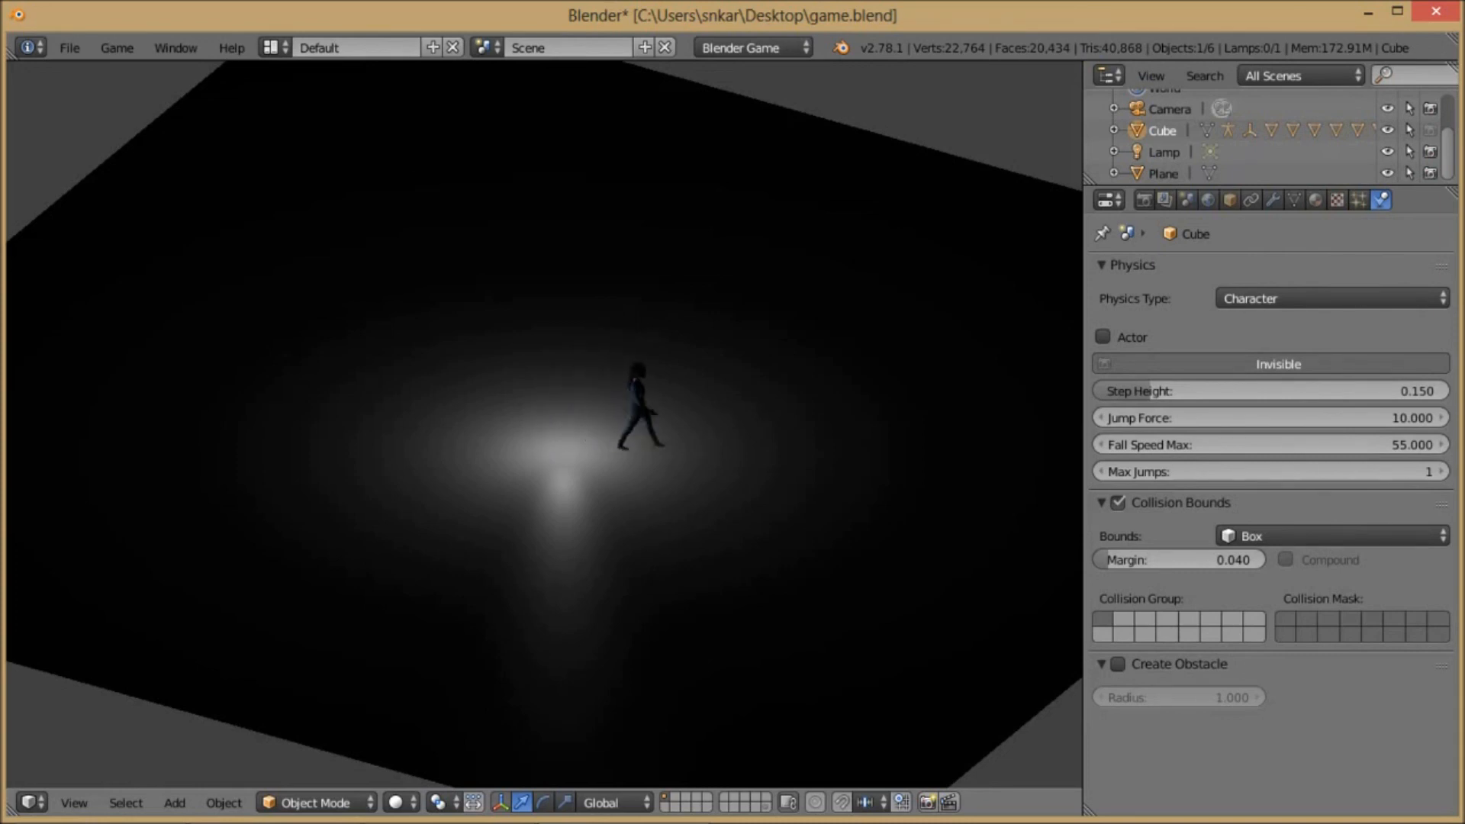
{"action": "key", "text": "Up"}
{"action": "key", "text": "Right"}
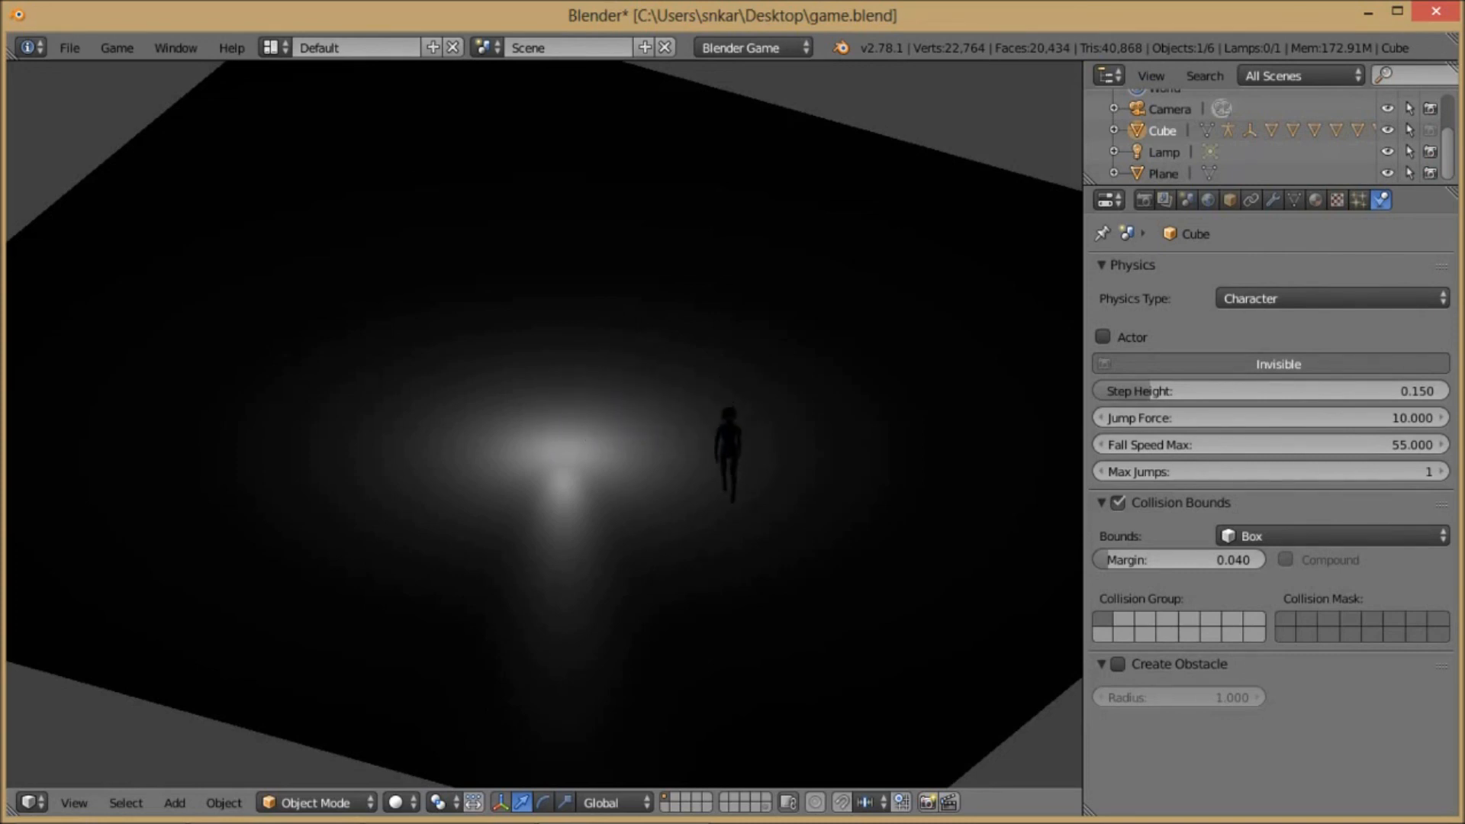
{"action": "key", "text": "Up"}
{"action": "key", "text": "Escape"}
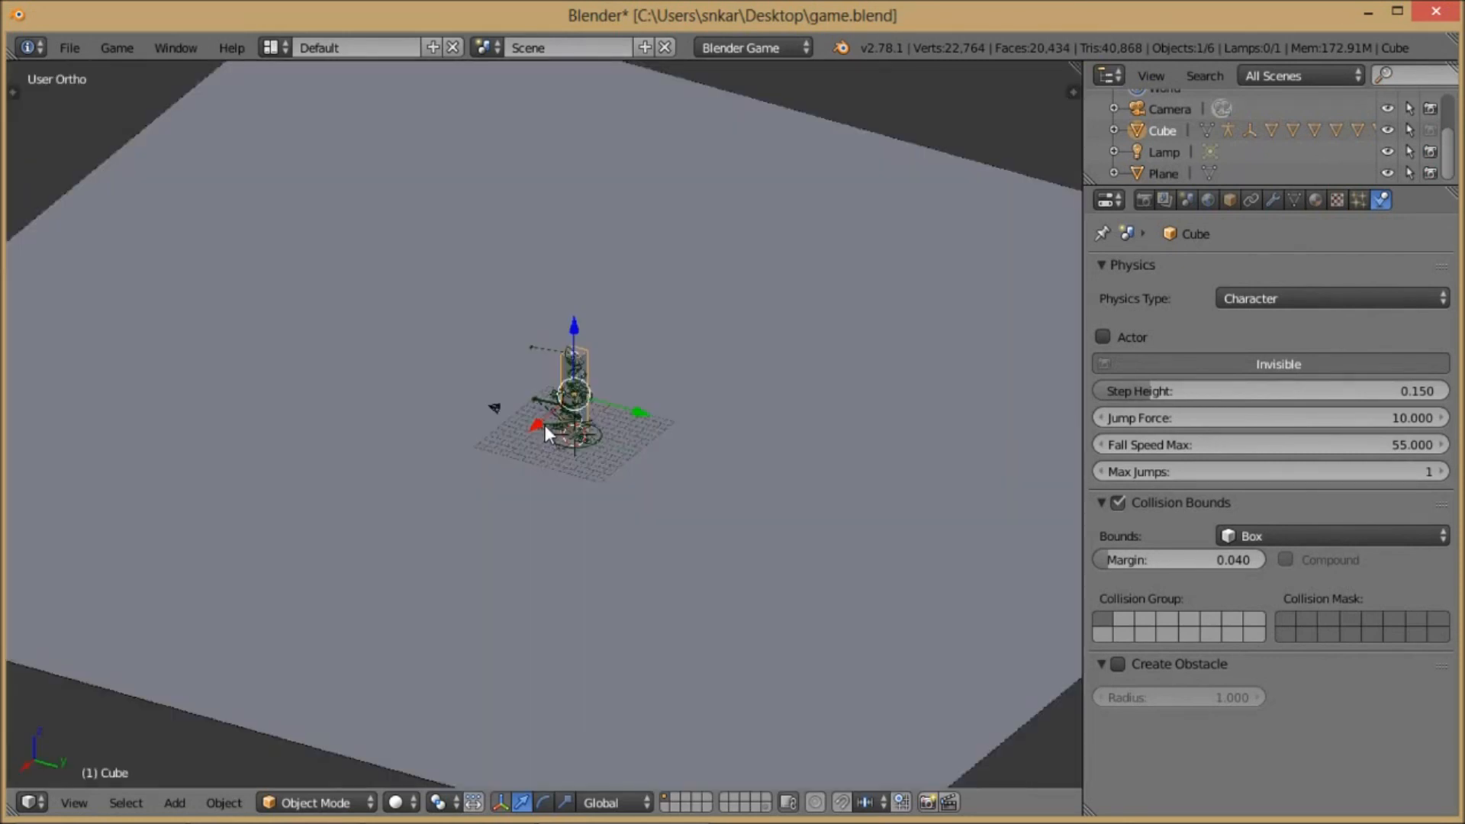
- Return to the Logic Editor and set the Mouse actuator's X-axis sensitivity to -2
{"action": "scroll", "coordinate": [615, 390], "scroll_direction": "up", "scroll_amount": 4}
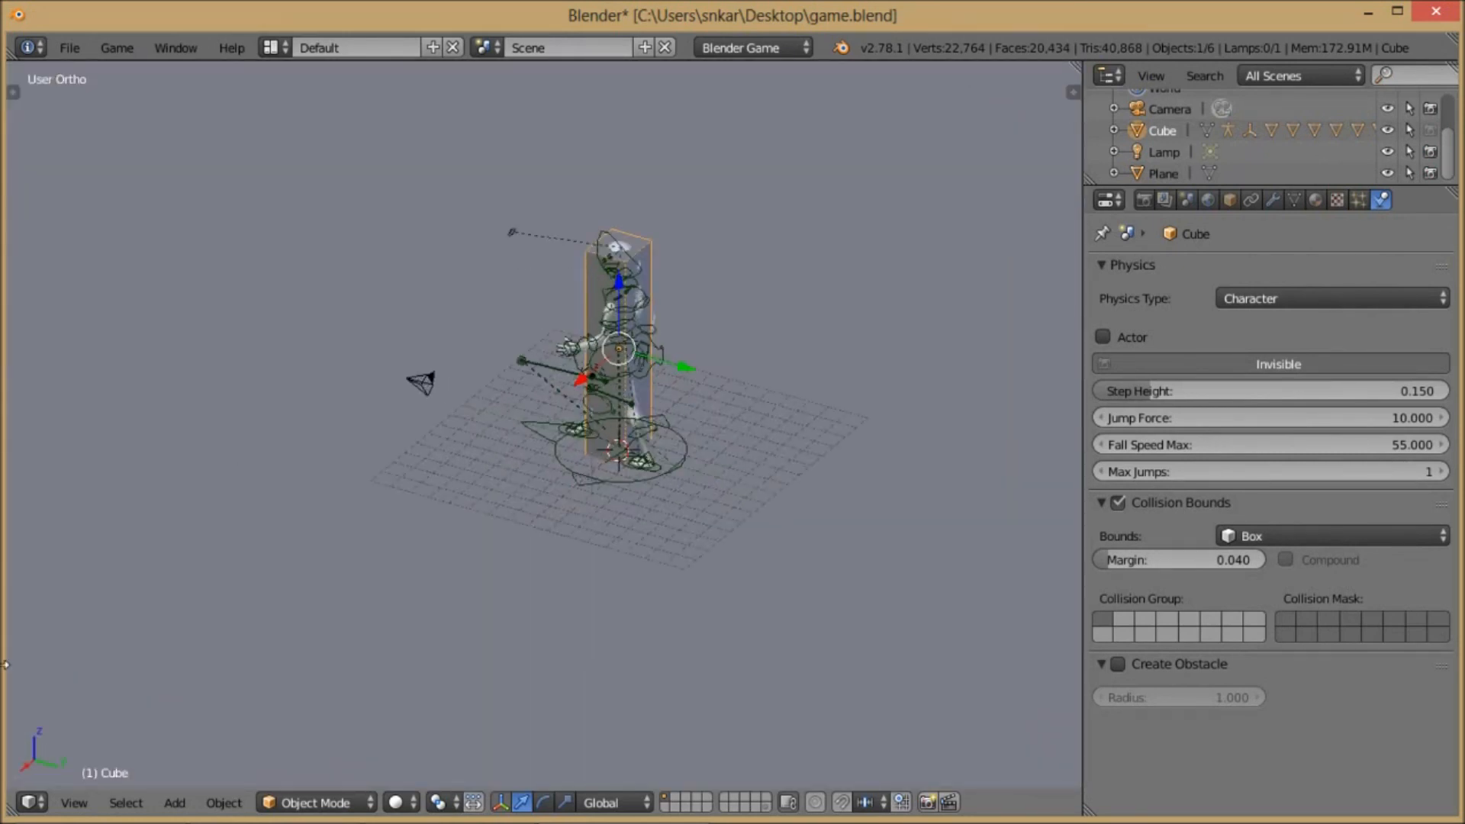
{"action": "left_click", "coordinate": [32, 801]}
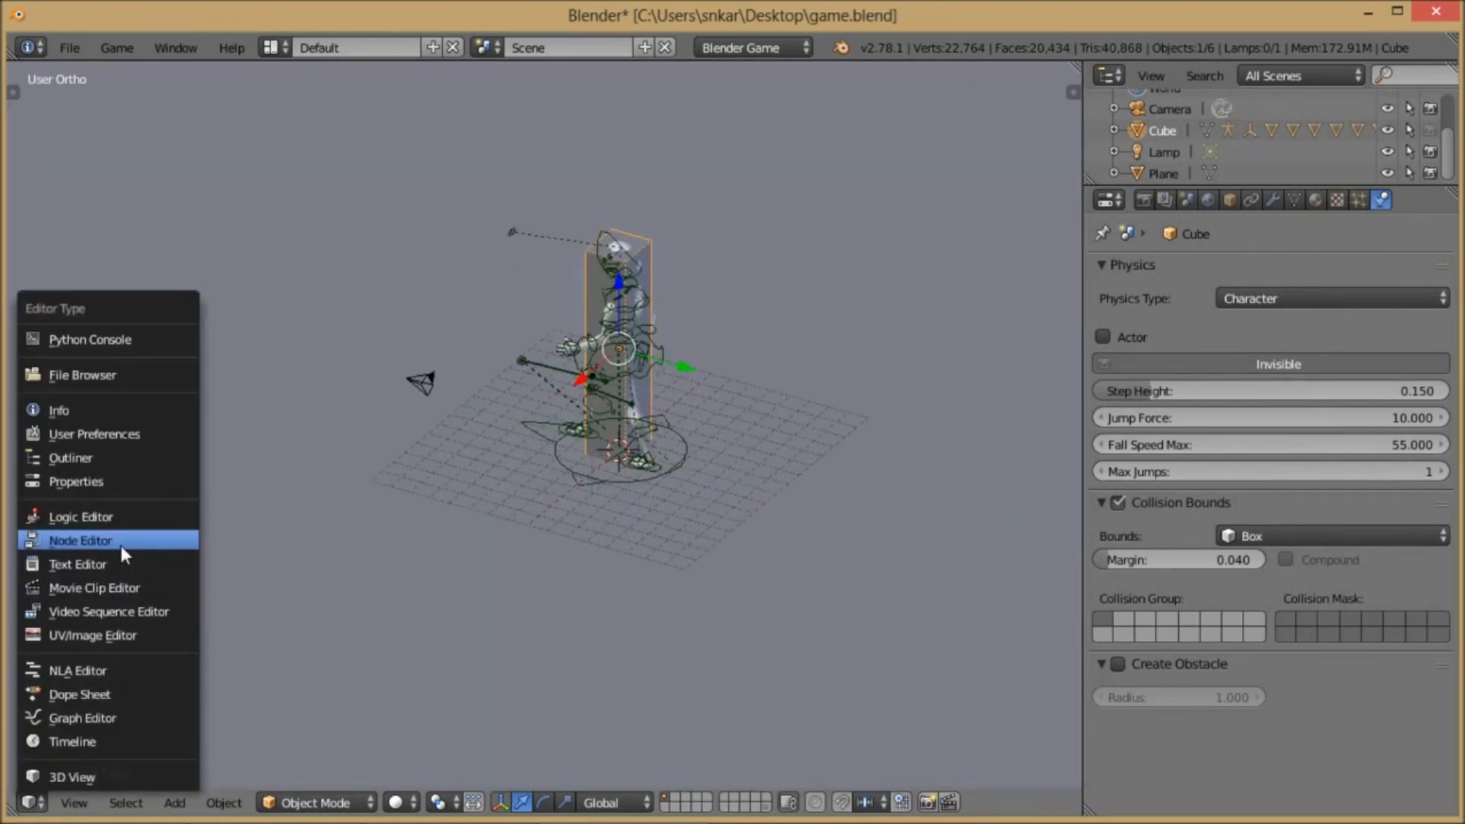
{"action": "left_click", "coordinate": [102, 691]}
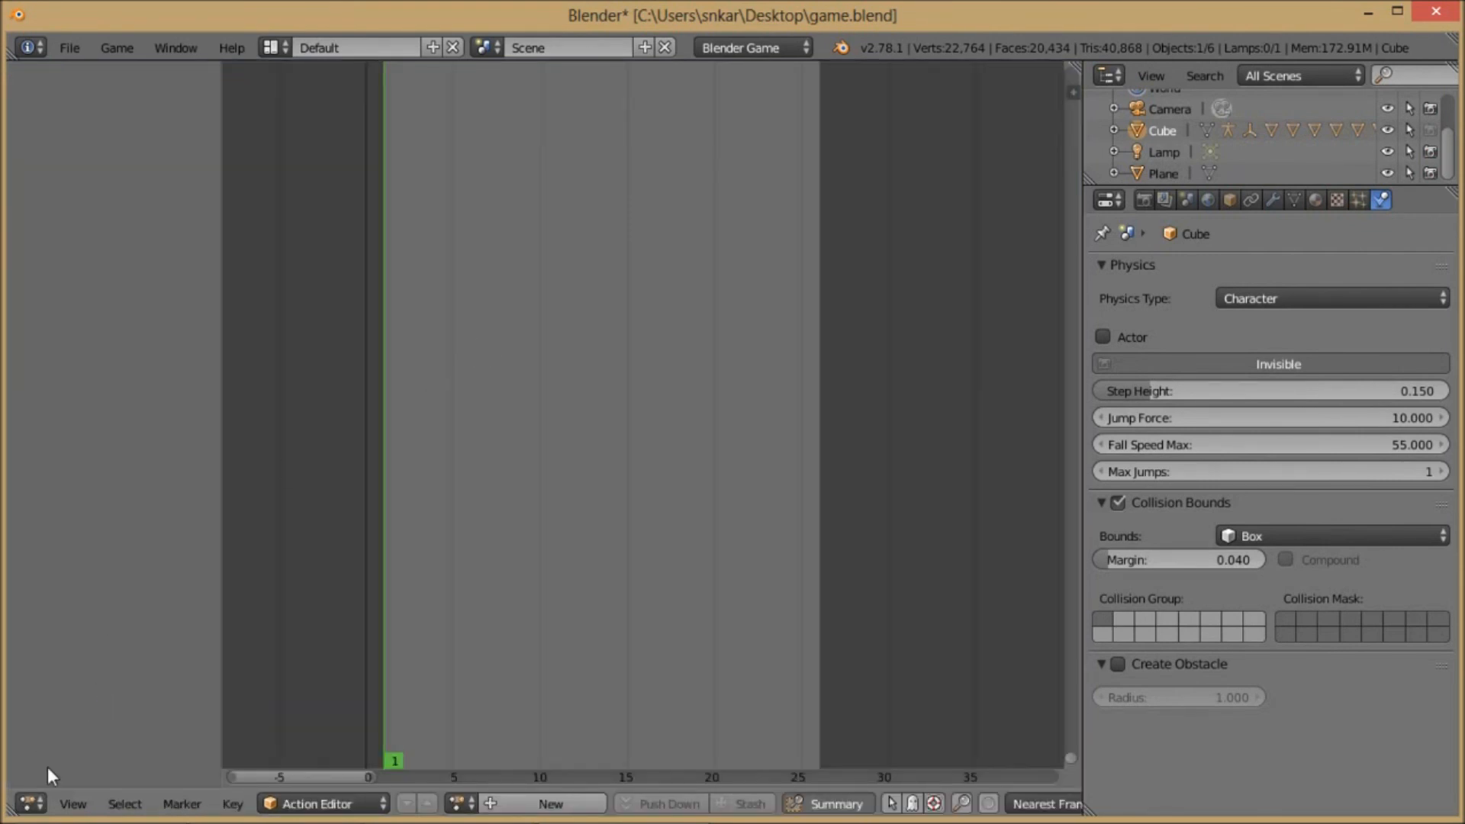
{"action": "left_click", "coordinate": [31, 802]}
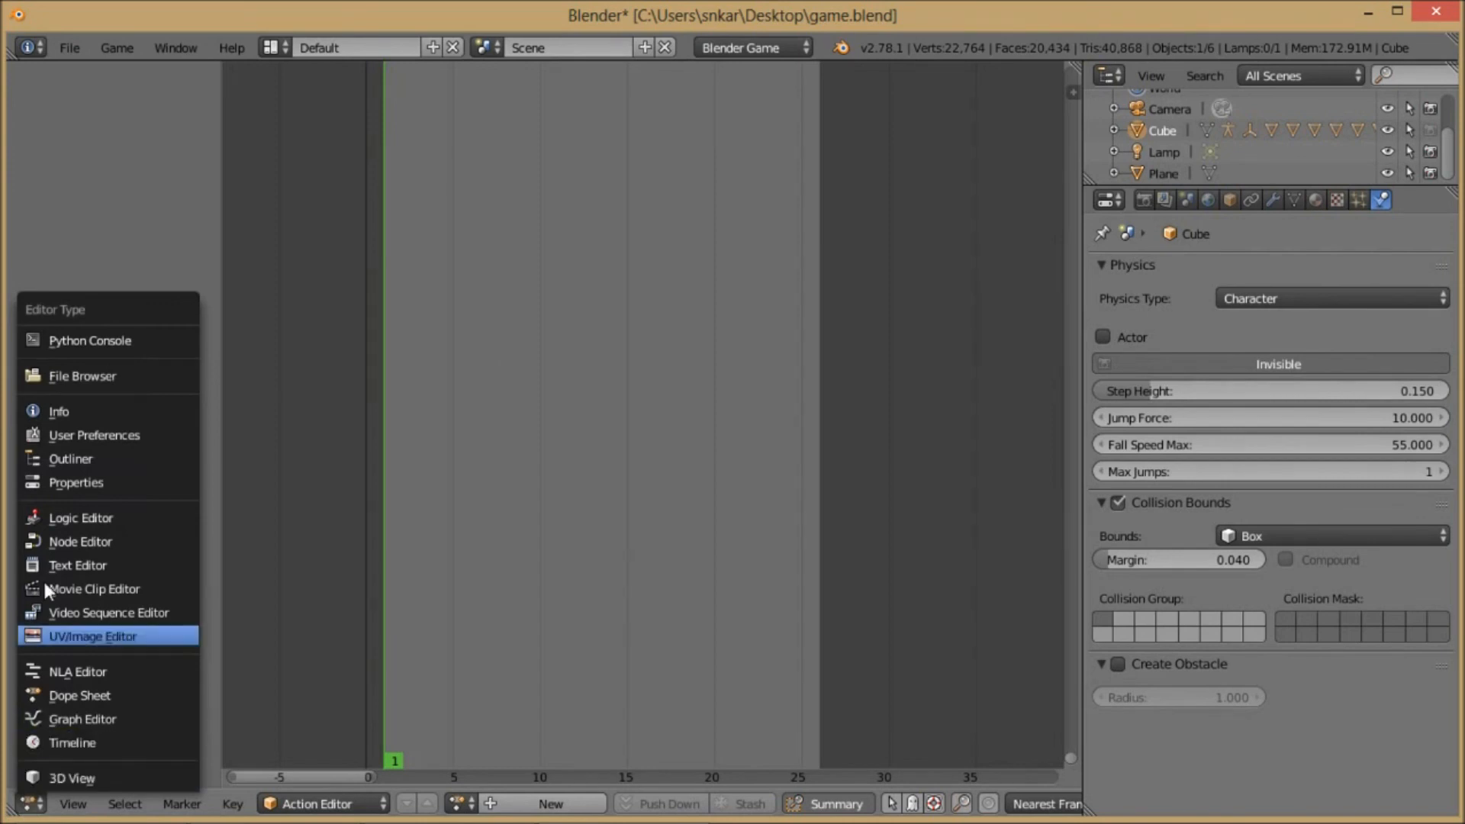
{"action": "left_click", "coordinate": [83, 518]}
{"action": "scroll", "coordinate": [514, 429], "scroll_direction": "up", "scroll_amount": 3}
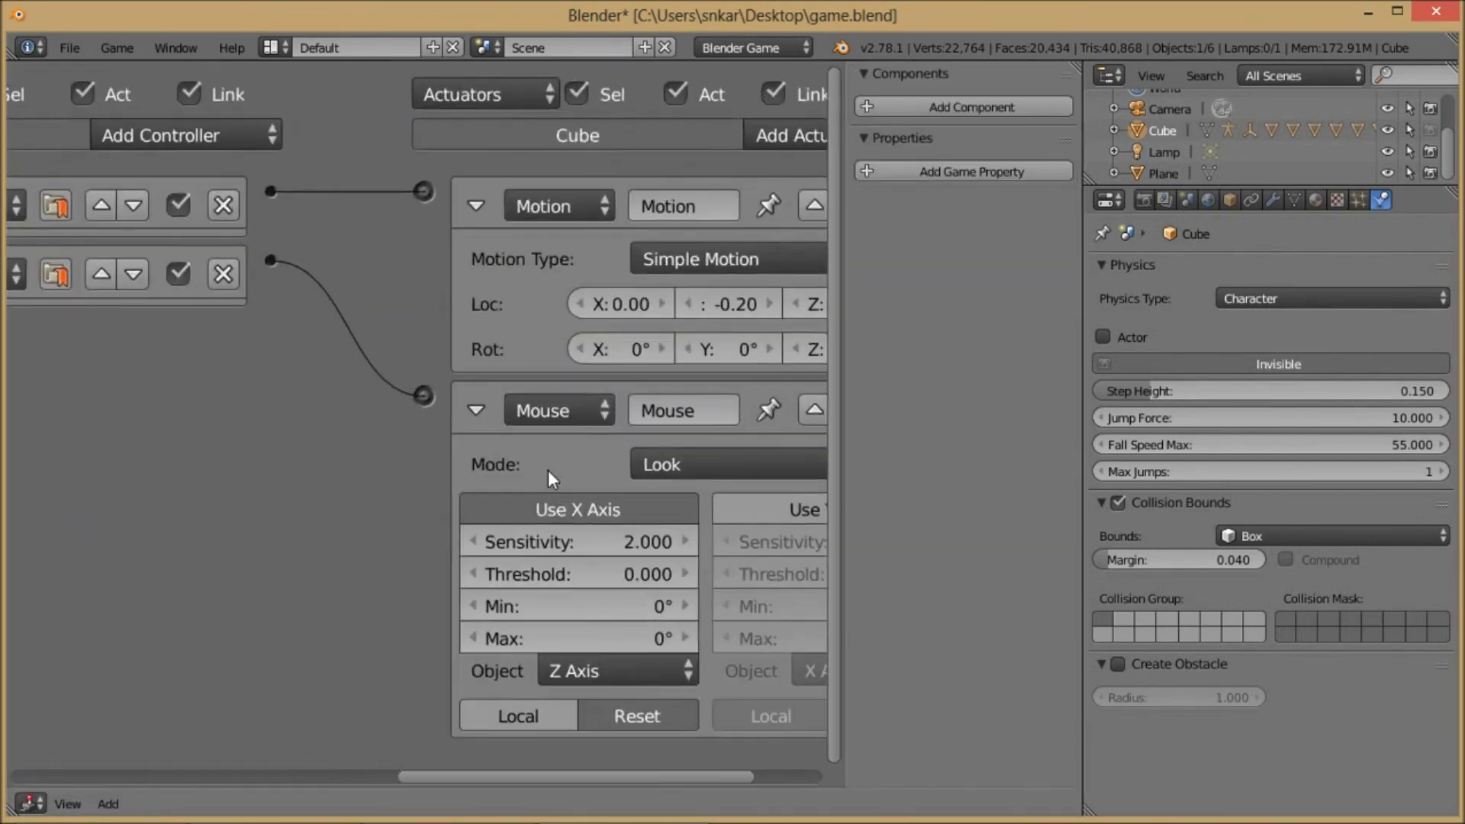
{"action": "scroll", "coordinate": [565, 468], "scroll_direction": "right", "scroll_amount": 6, "text": "ctrl"}
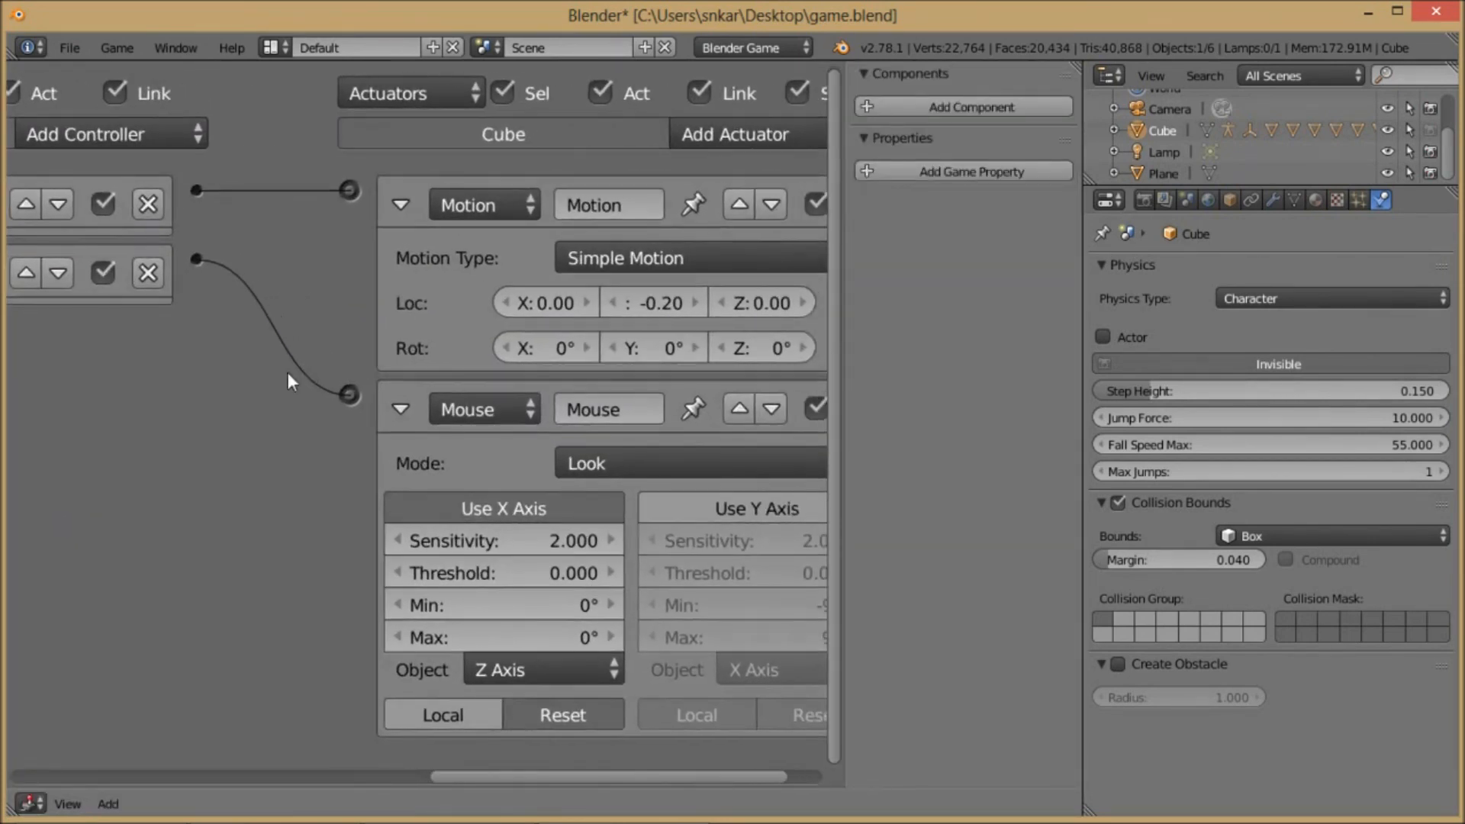
{"action": "left_click", "coordinate": [438, 542]}
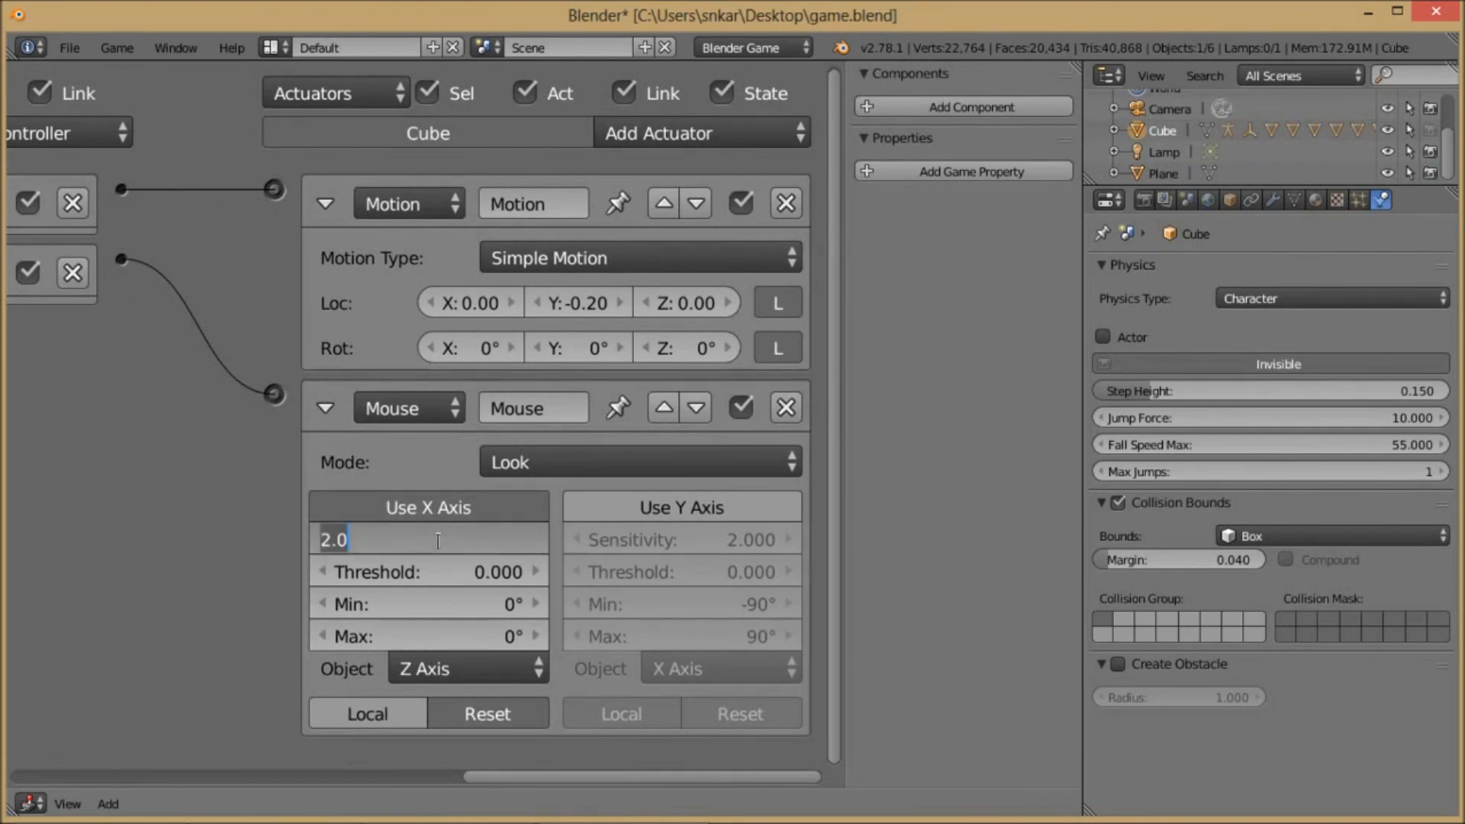
{"action": "type", "text": "-2"}
{"action": "key", "text": "Return"}
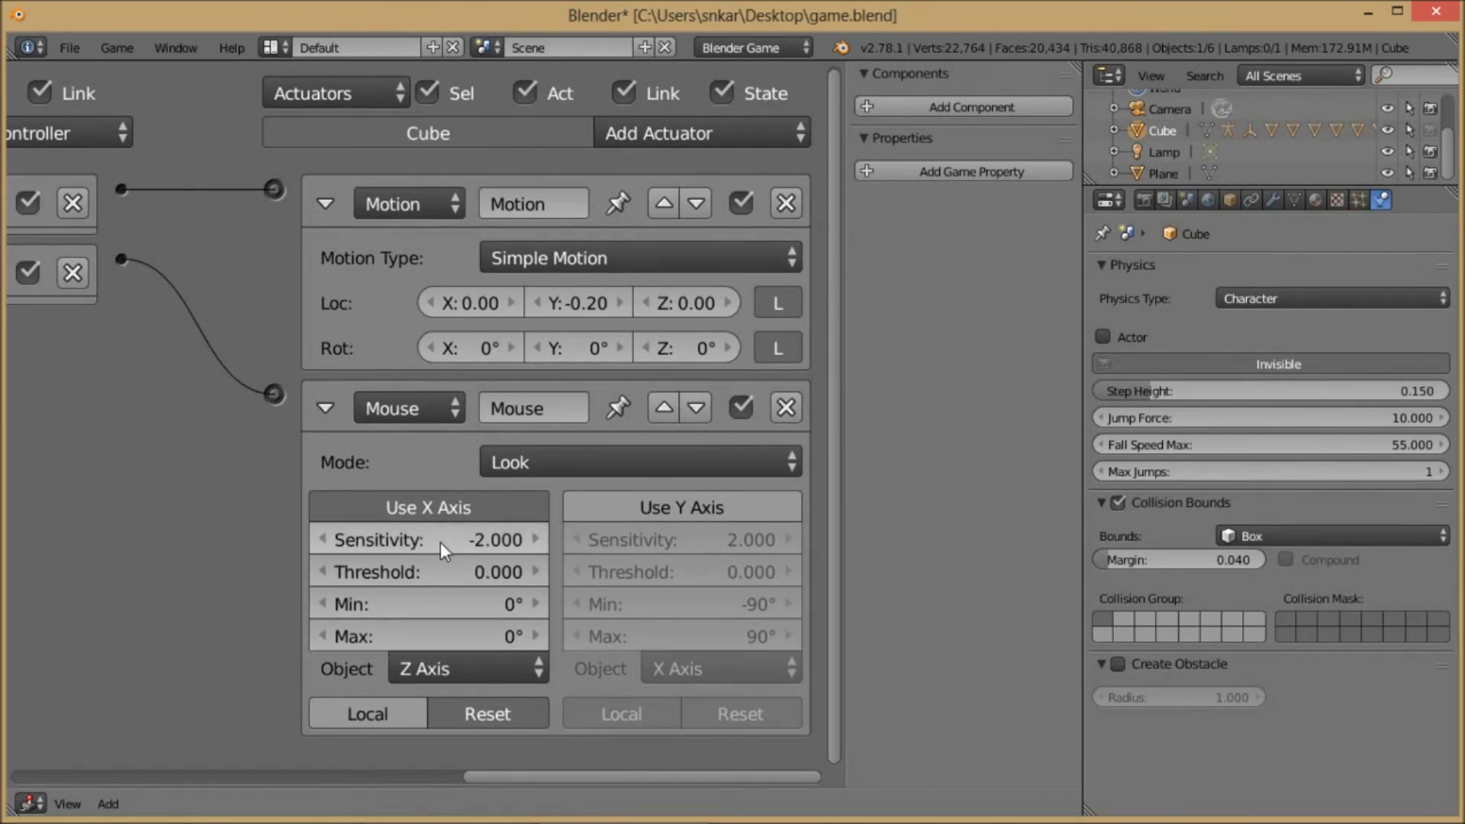
- Play the game from the 3D View again to test the girl's mouse turning with the inverted sensitivity while walking
{"action": "left_click", "coordinate": [31, 803]}
{"action": "left_click", "coordinate": [52, 777]}
{"action": "scroll", "coordinate": [464, 477], "scroll_direction": "down", "scroll_amount": 2}
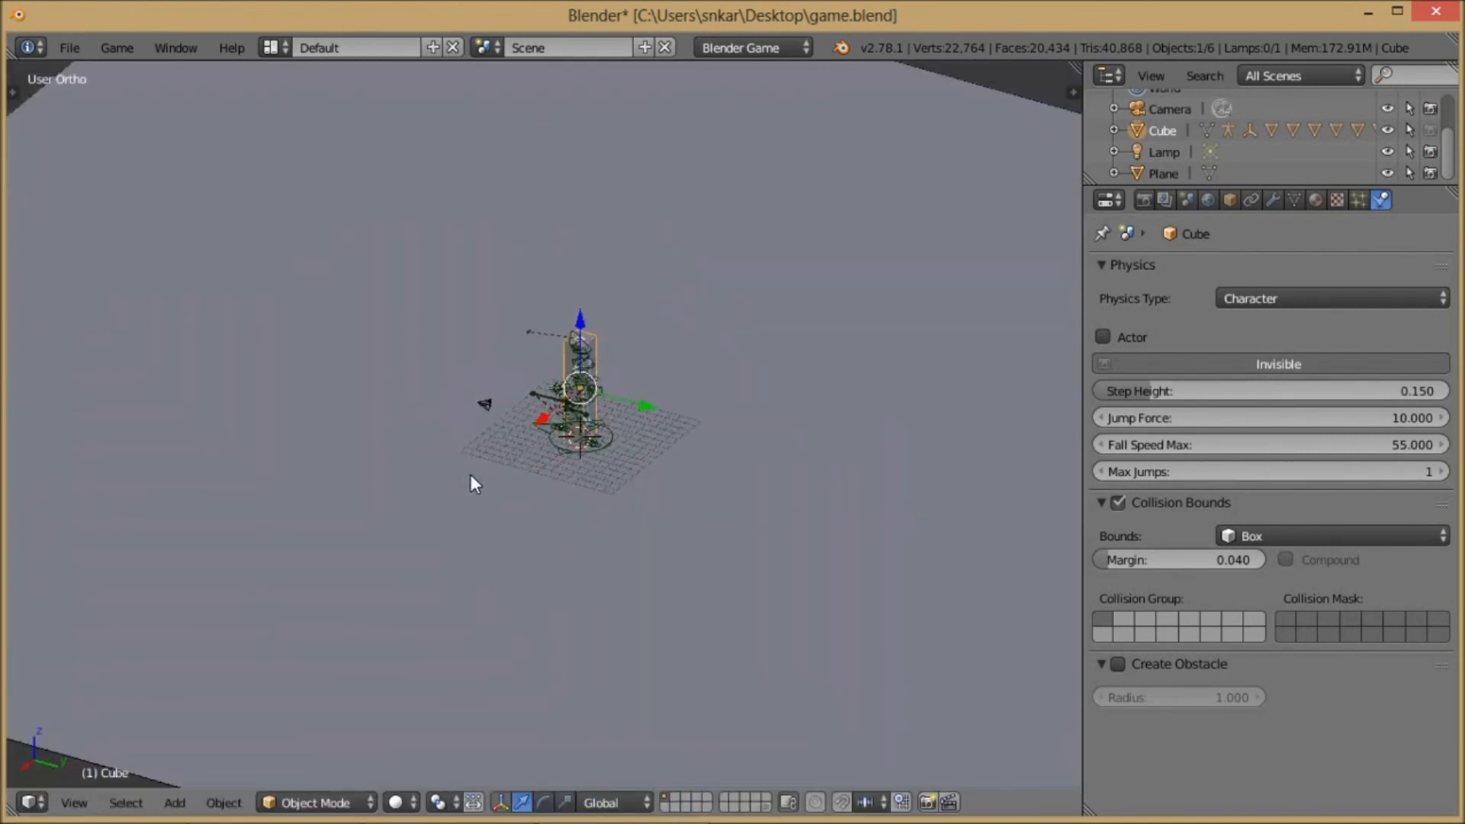
{"action": "key", "text": "p"}
{"action": "key", "text": "w"}
{"action": "key", "text": "d"}
{"action": "key", "text": "a"}
{"action": "key", "text": "a"}
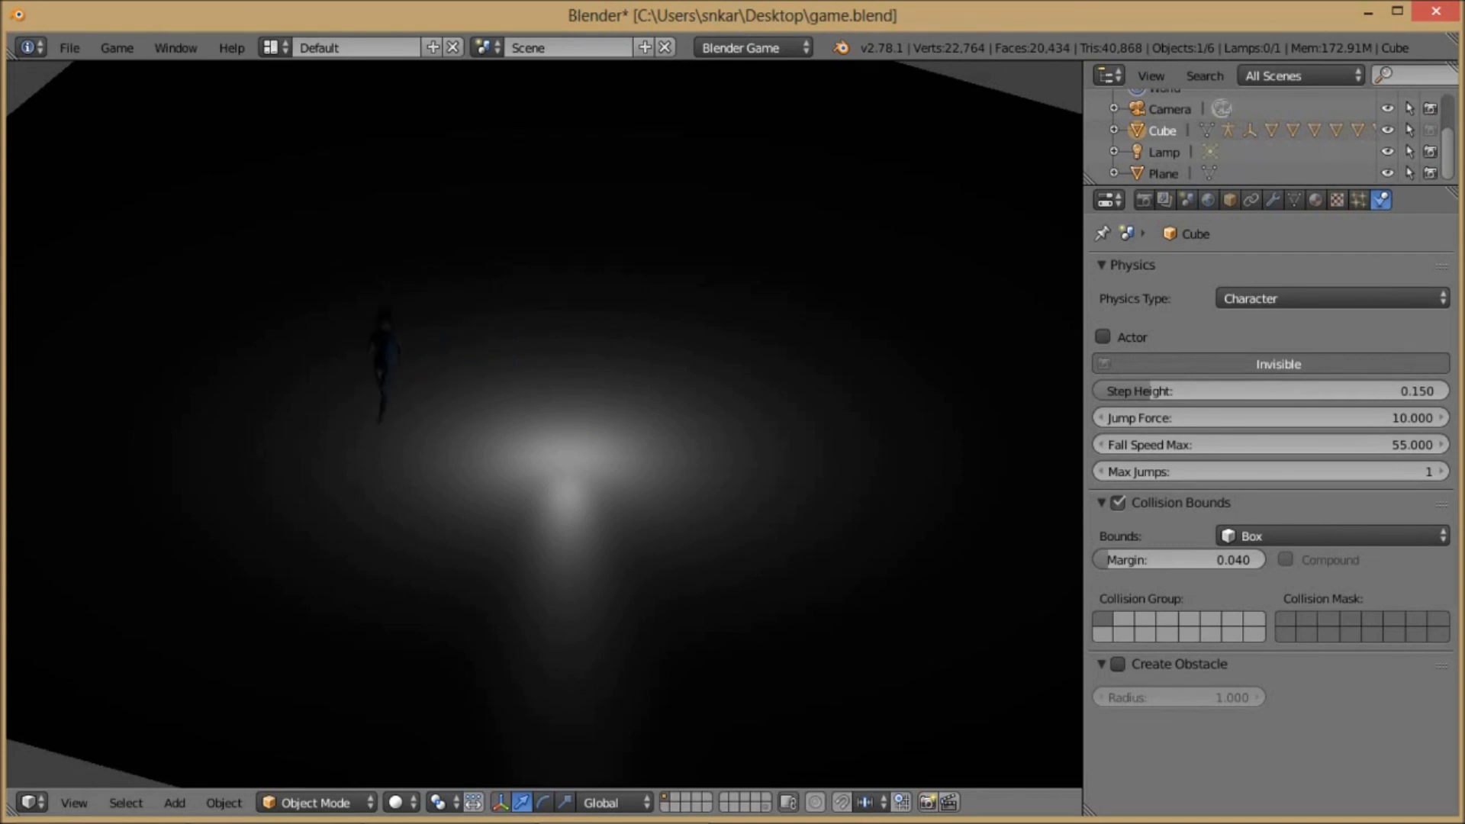
{"action": "key", "text": "d"}
{"action": "key", "text": "d"}
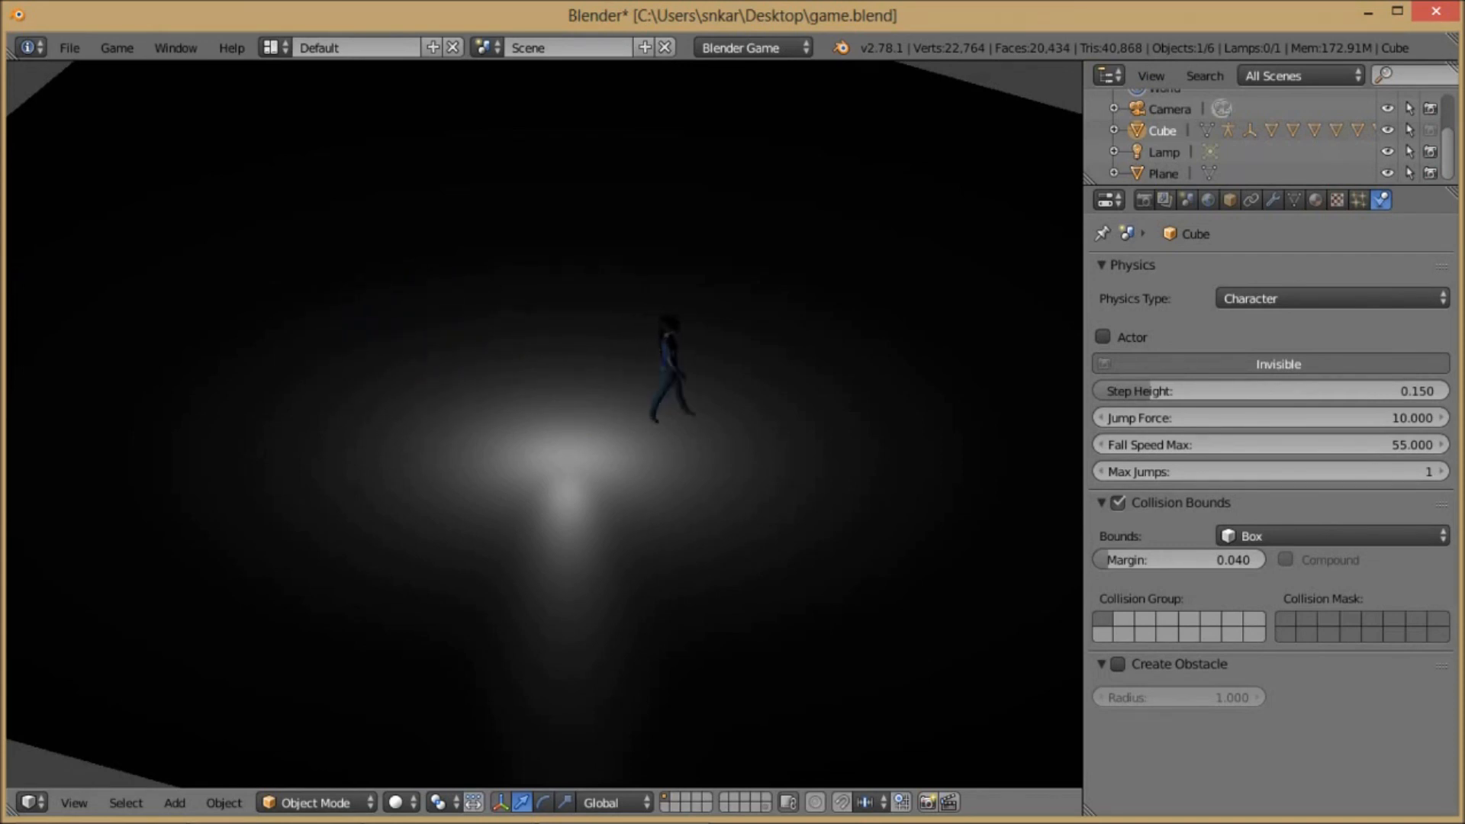
{"action": "key", "text": "w"}
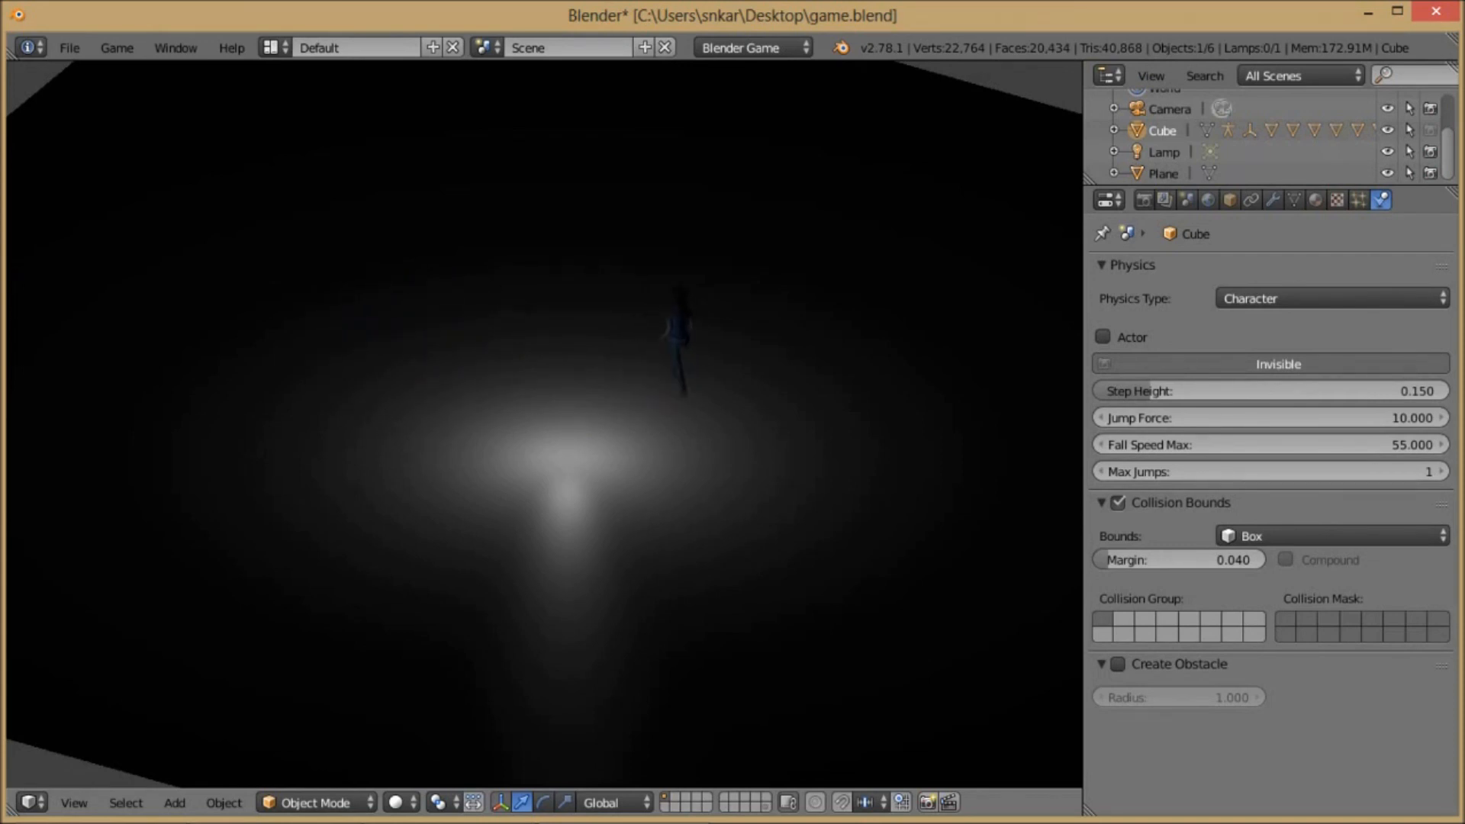
{"action": "key", "text": "a"}
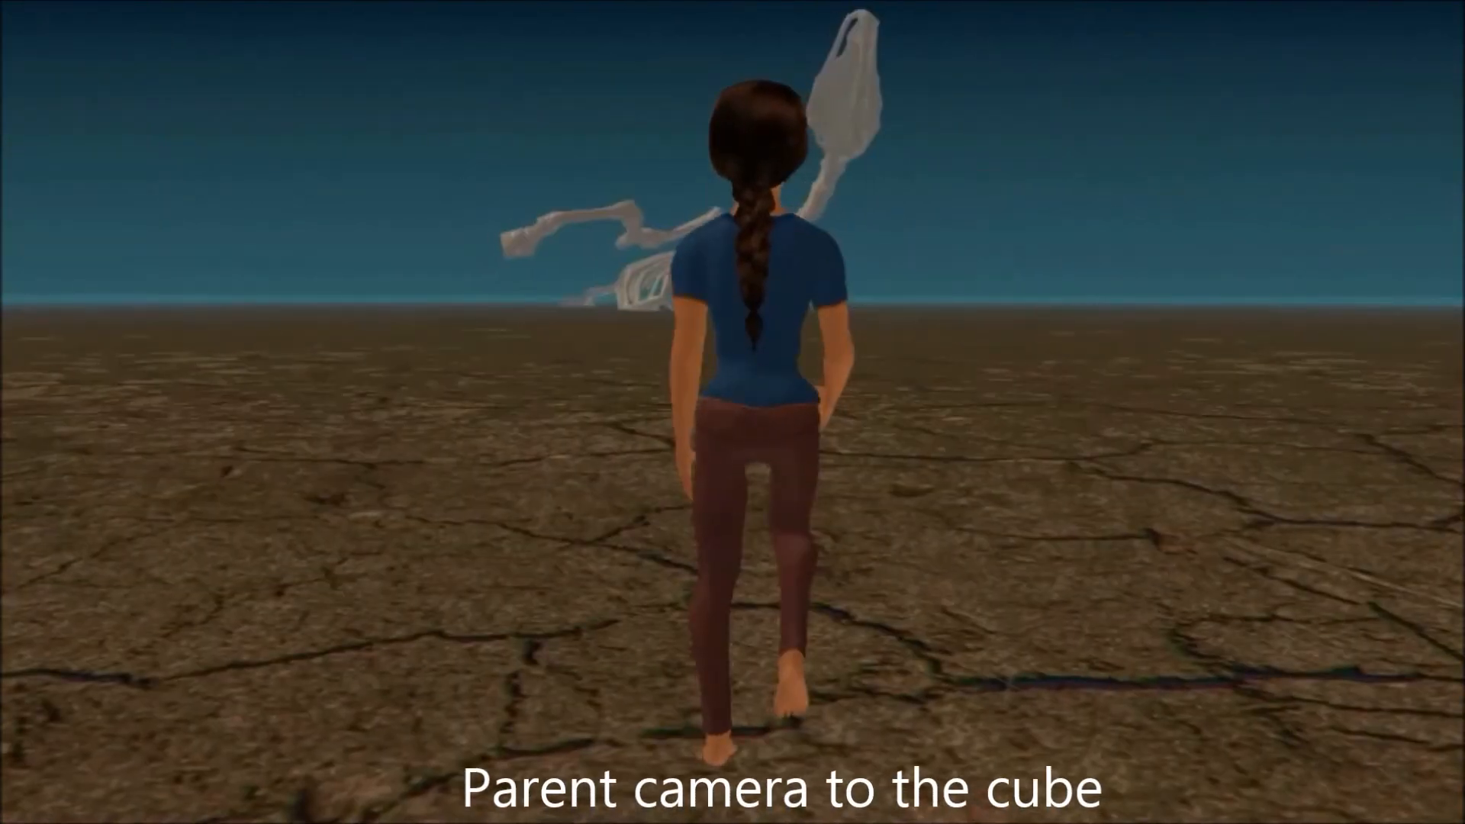
{"action": "key", "text": "w"}
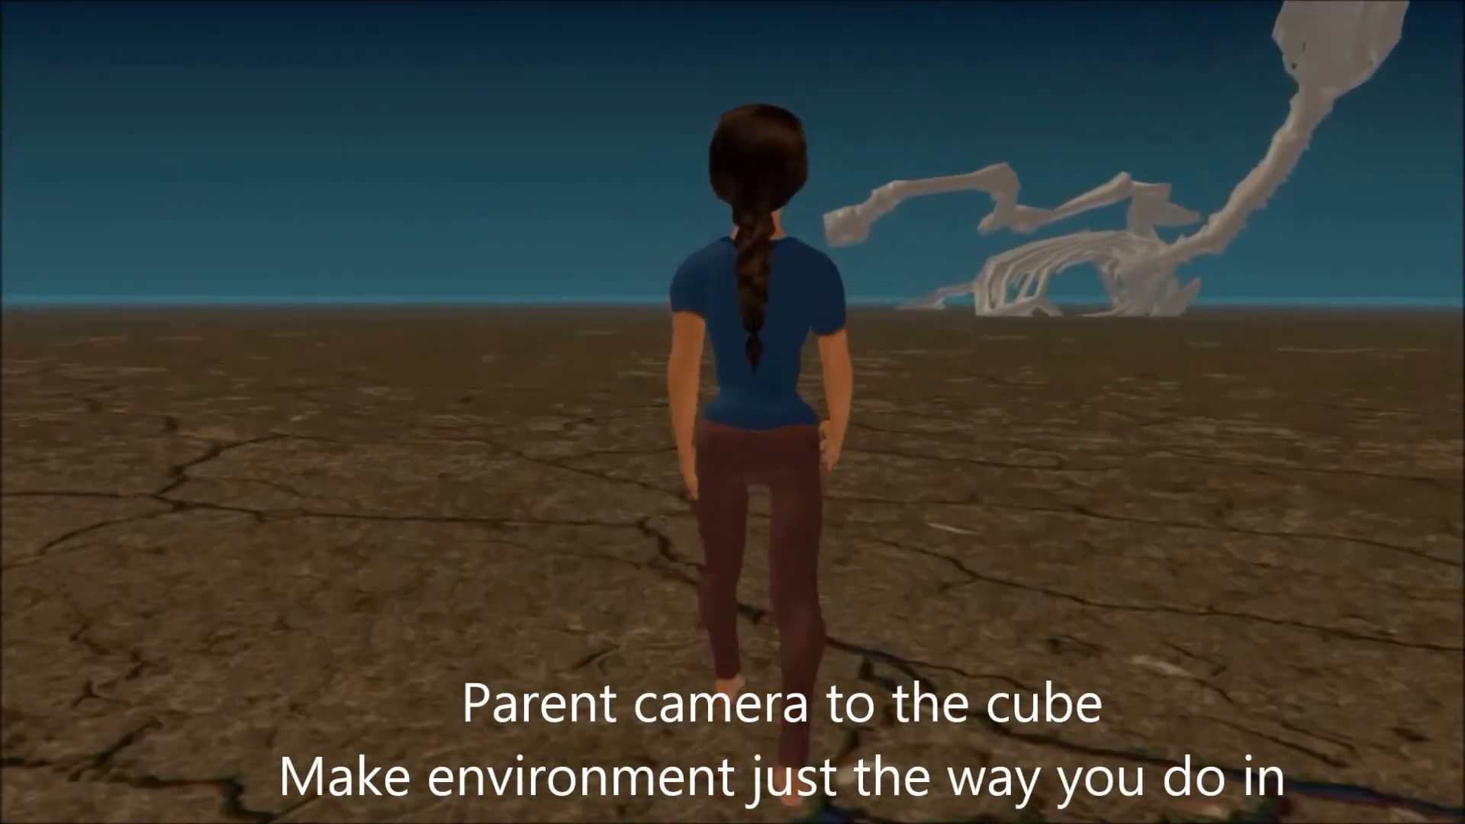
{"action": "key", "text": "w"}
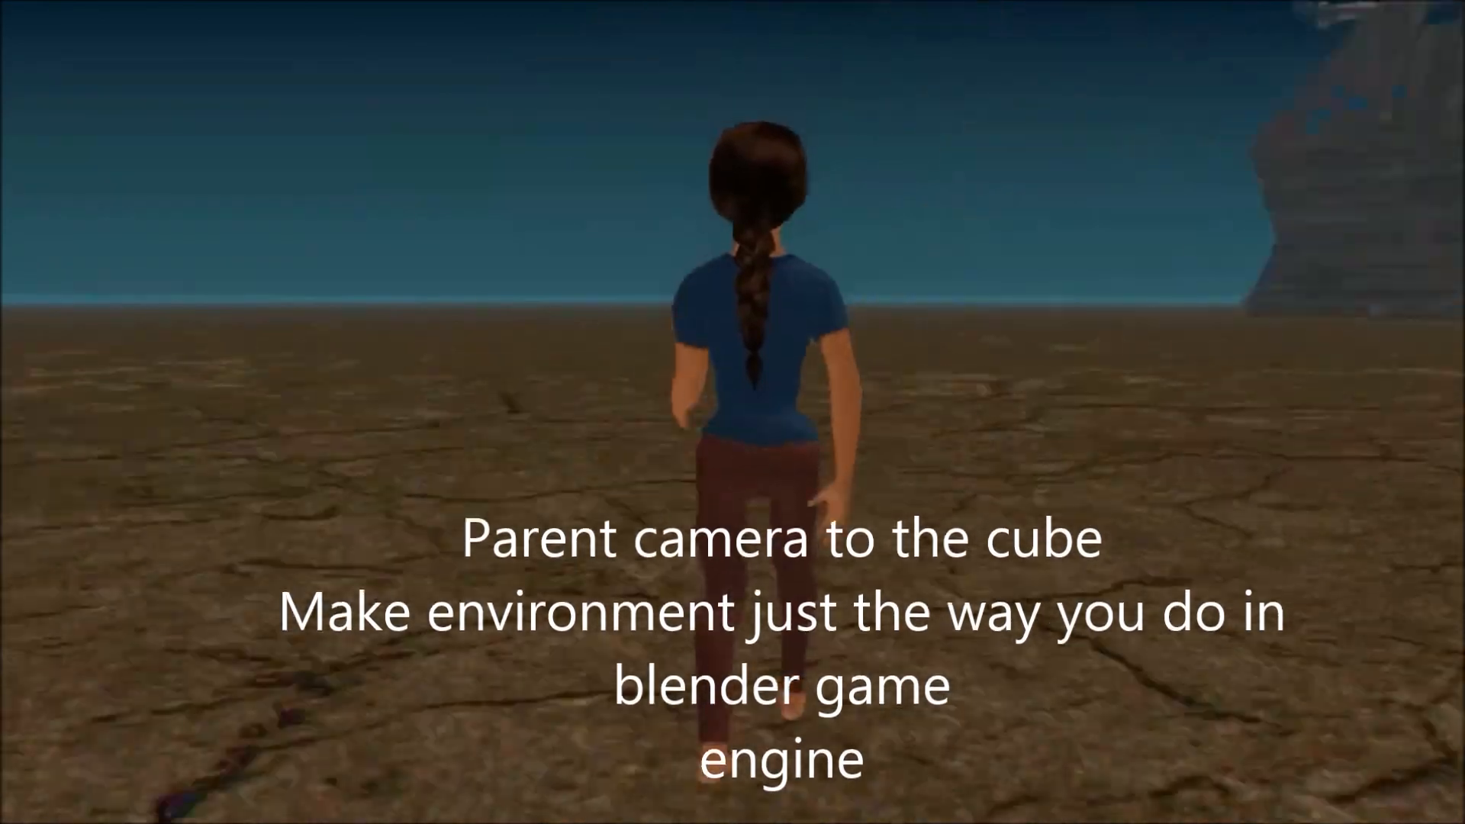
{"action": "key", "text": "a"}
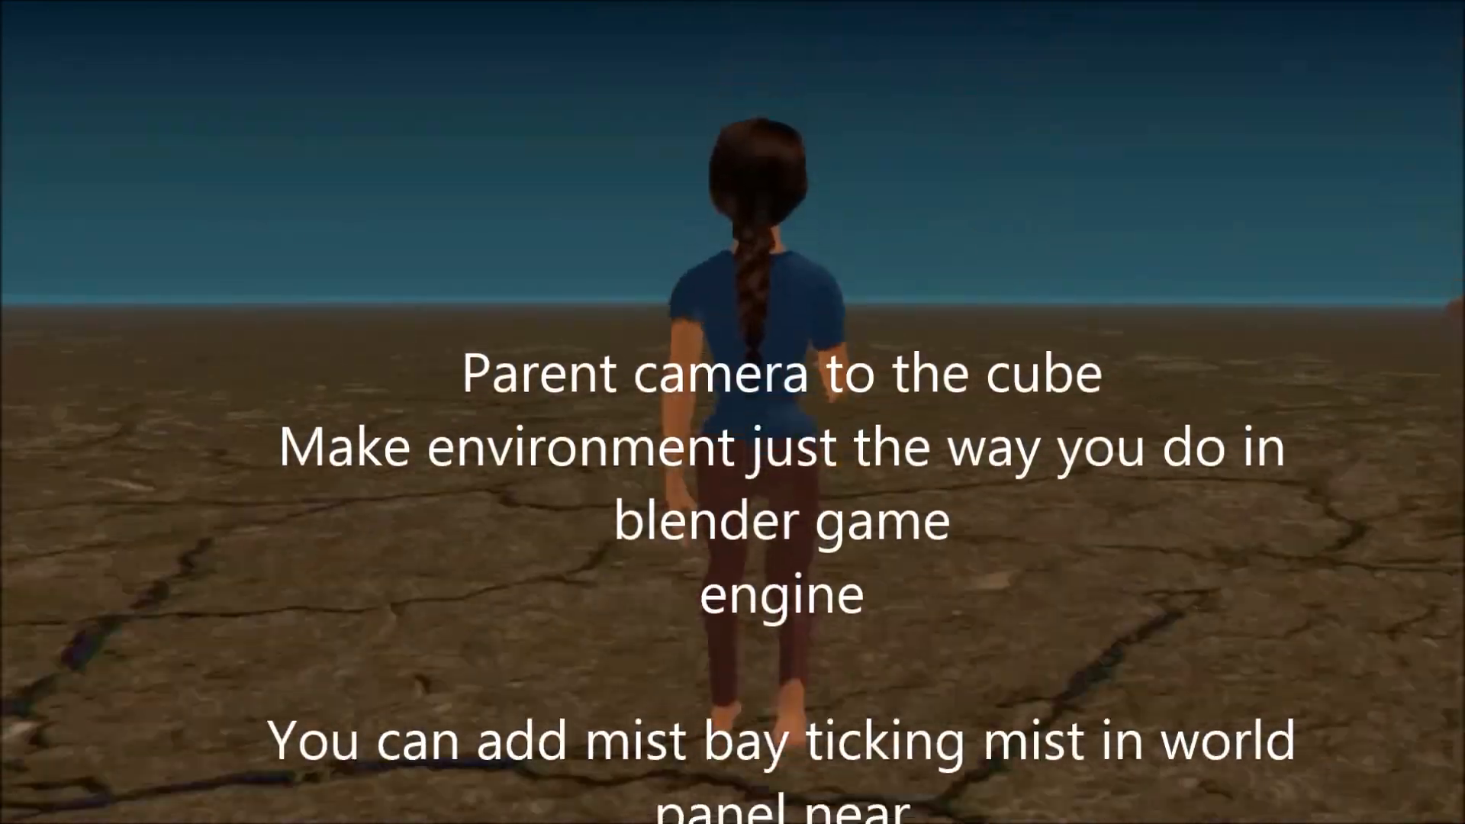